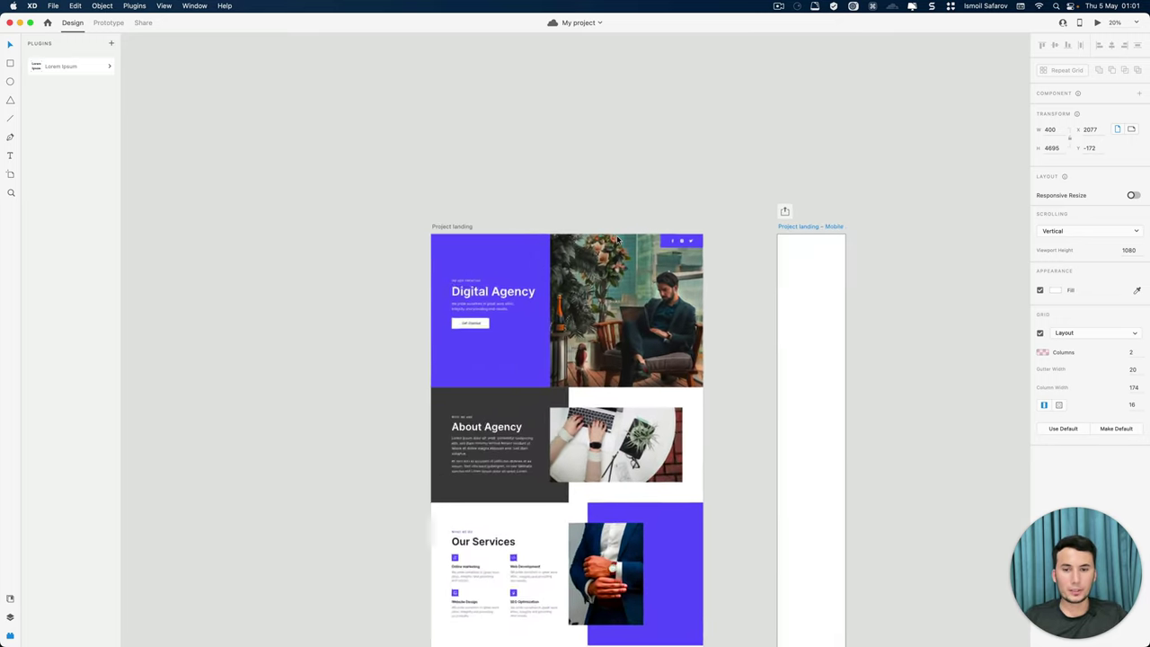
- Scroll around the canvas to view the desktop landing and mobile artboards
{"action": "scroll", "coordinate": [534, 324], "scroll_direction": "down", "scroll_amount": 5}
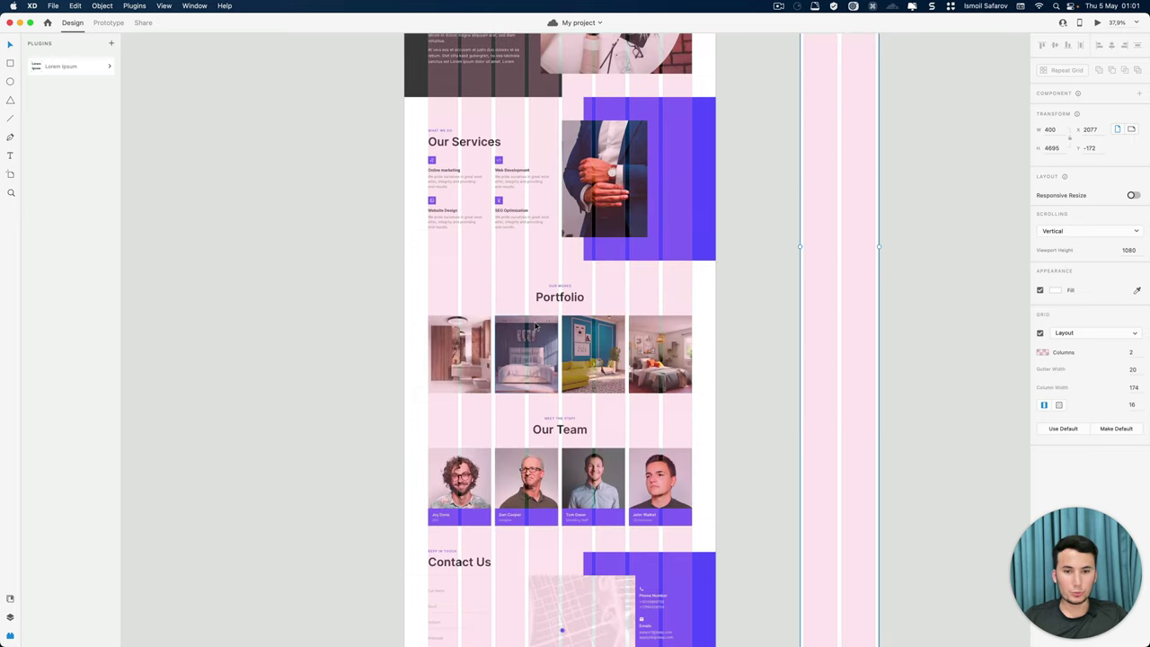
{"action": "scroll", "coordinate": [534, 323], "scroll_direction": "down", "scroll_amount": 1}
{"action": "scroll", "coordinate": [535, 326], "scroll_direction": "down", "scroll_amount": 3}
{"action": "scroll", "coordinate": [534, 327], "scroll_direction": "up", "scroll_amount": 15}
{"action": "scroll", "coordinate": [535, 326], "scroll_direction": "up", "scroll_amount": 6}
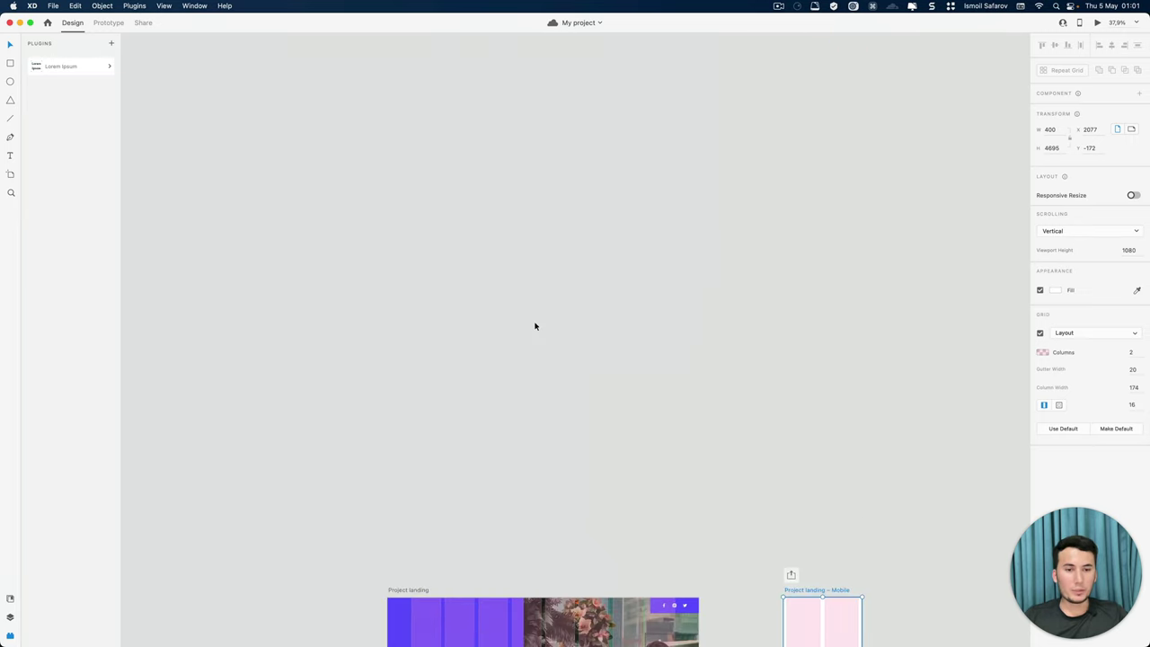
{"action": "scroll", "coordinate": [535, 326], "scroll_direction": "down", "scroll_amount": 1}
{"action": "scroll", "coordinate": [534, 327], "scroll_direction": "down", "scroll_amount": 3}
{"action": "scroll", "coordinate": [534, 327], "scroll_direction": "down", "scroll_amount": 2}
{"action": "scroll", "coordinate": [535, 326], "scroll_direction": "right", "scroll_amount": 1}
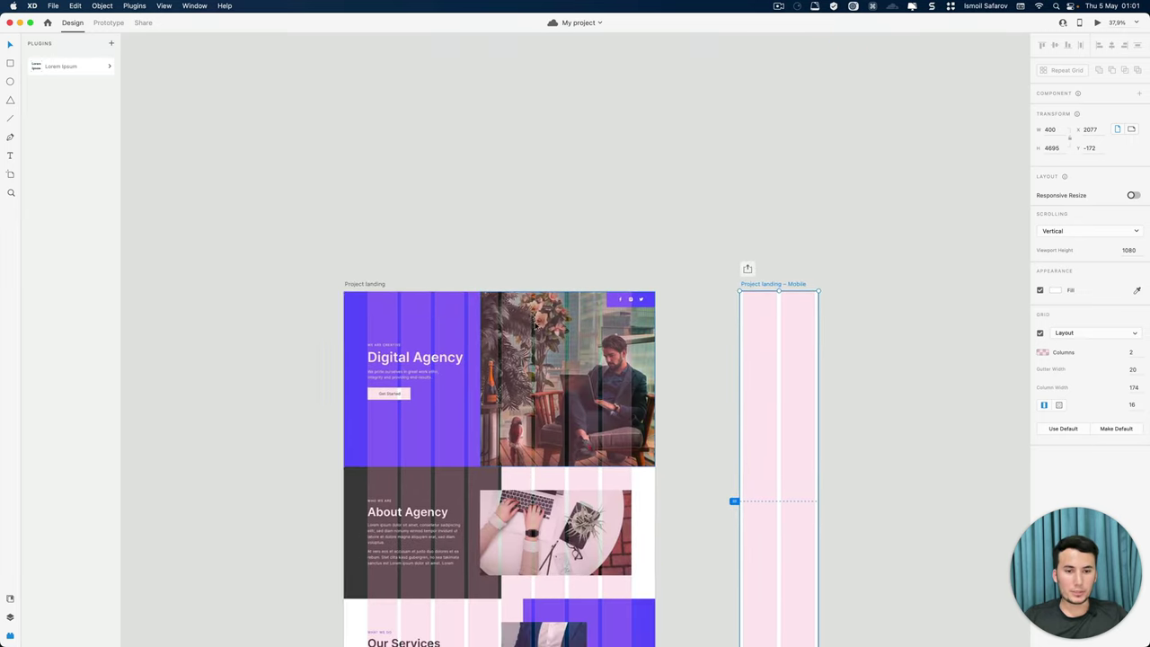
{"action": "scroll", "coordinate": [403, 339], "scroll_direction": "right", "scroll_amount": 3}
- Hide the layout grid columns, then show them again on both artboards
{"action": "key", "text": "super+shift+apostrophe"}
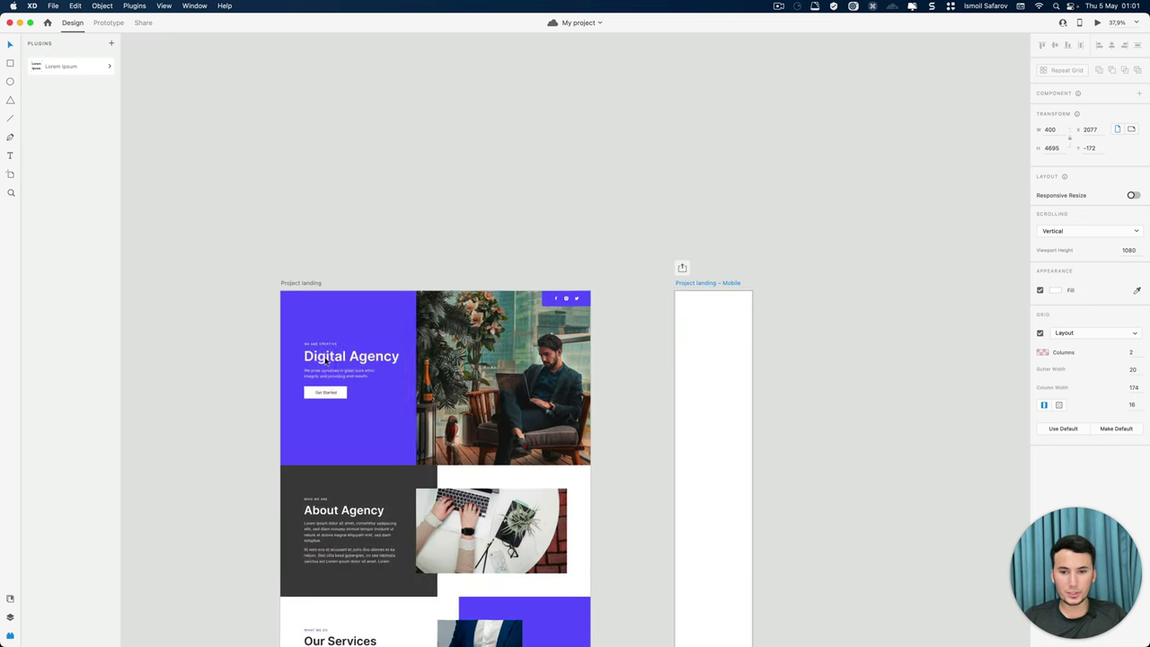
{"action": "scroll", "coordinate": [325, 358], "scroll_direction": "up", "scroll_amount": 2}
{"action": "key", "text": "super+shift+apostrophe"}
- Alt-drag a copy of the purple hero rectangle beside the mobile artboard
{"action": "left_click", "coordinate": [386, 318]}
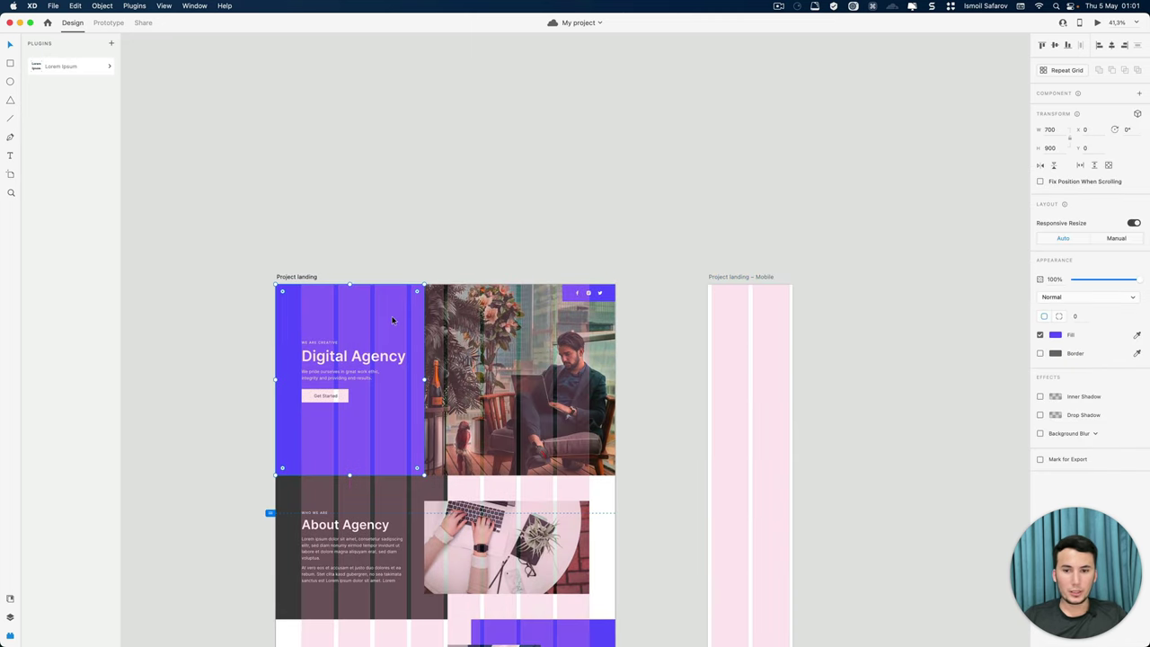
{"action": "mouse_move", "coordinate": [386, 318]}
{"action": "left_mouse_down"}
{"action": "mouse_move", "coordinate": [819, 346]}
{"action": "mouse_move", "coordinate": [917, 262]}
{"action": "left_mouse_up"}
{"action": "scroll", "coordinate": [850, 288], "scroll_direction": "up", "scroll_amount": 5}
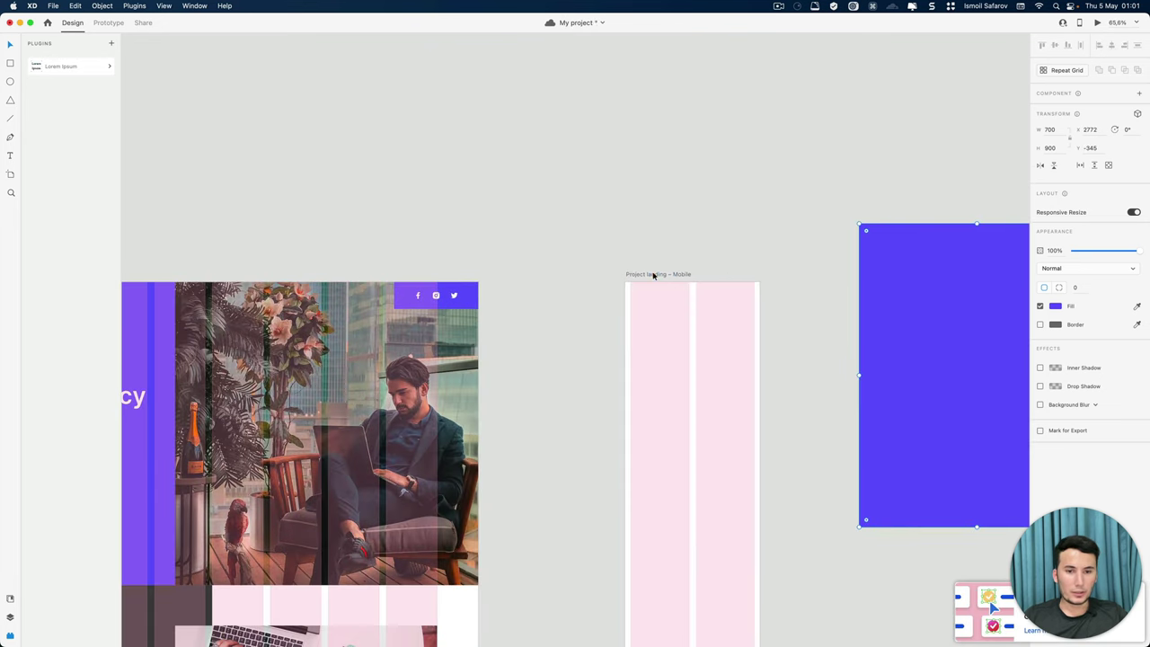
- Shift the mobile artboard and the desktop landing artboard slightly left
{"action": "left_click", "coordinate": [654, 274]}
{"action": "left_click_drag", "start_coordinate": [652, 271], "coordinate": [612, 272]}
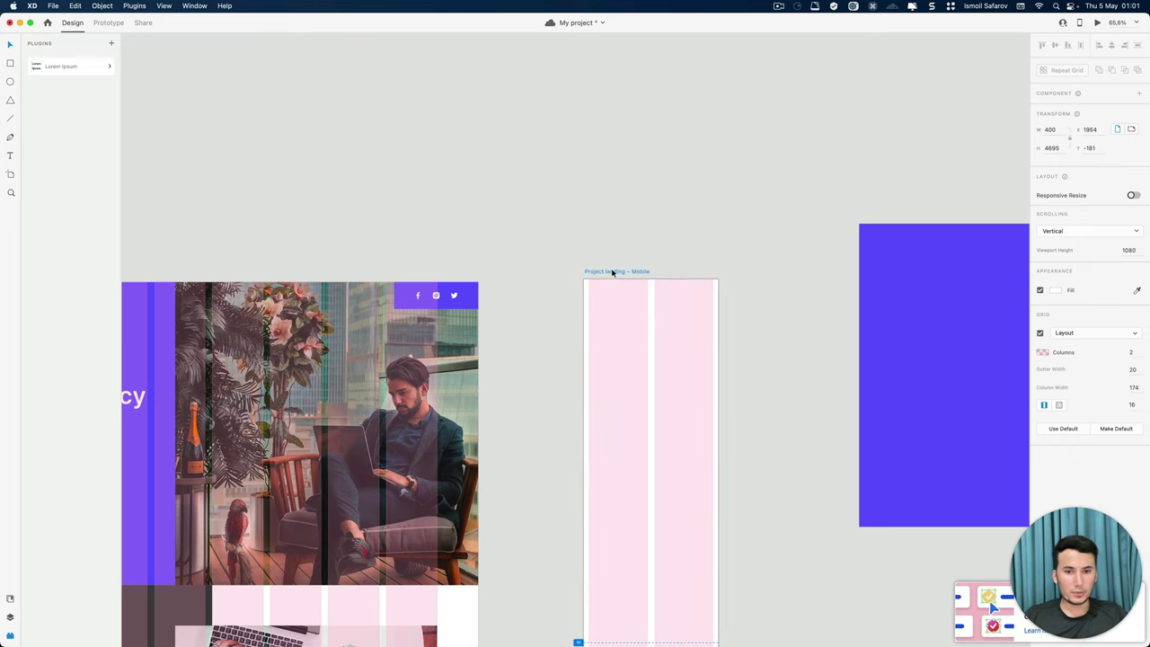
{"action": "scroll", "coordinate": [606, 265], "scroll_direction": "left", "scroll_amount": 10}
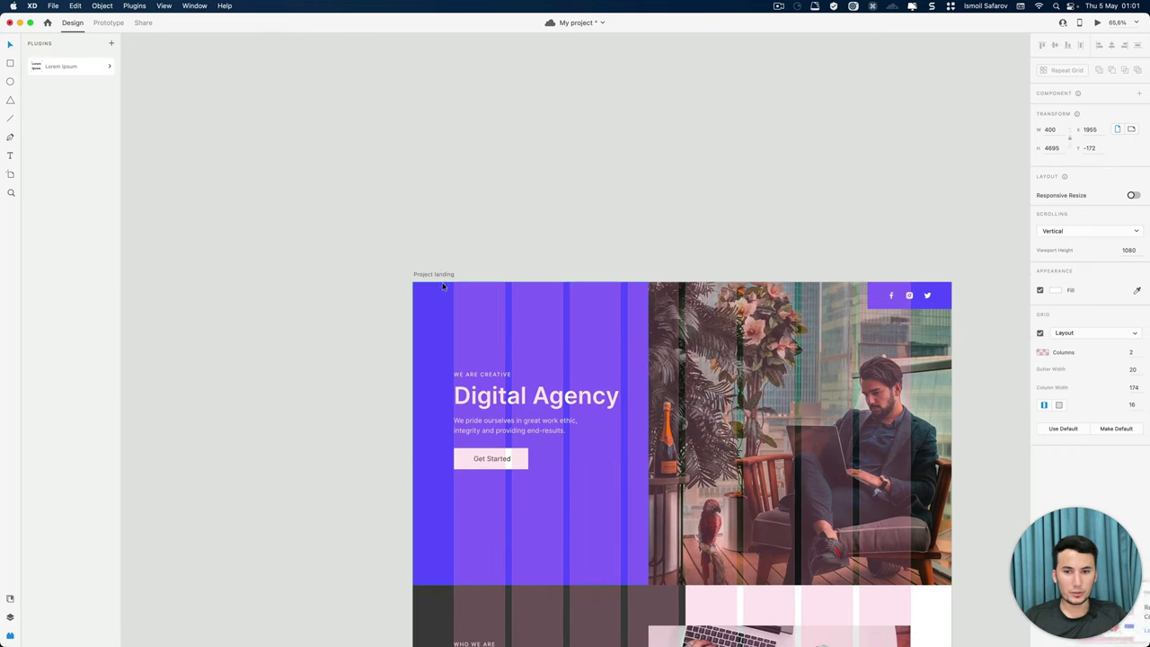
{"action": "left_click_drag", "start_coordinate": [444, 273], "coordinate": [422, 274]}
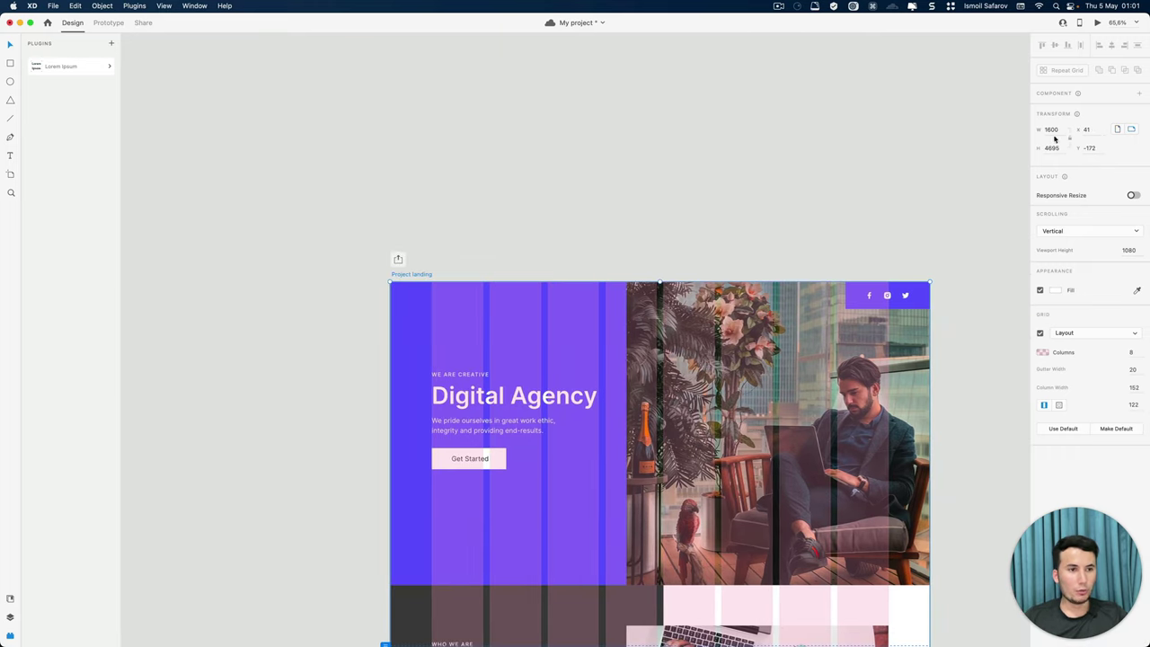
{"action": "scroll", "coordinate": [842, 159], "scroll_direction": "right", "scroll_amount": 1}
{"action": "scroll", "coordinate": [842, 159], "scroll_direction": "right", "scroll_amount": 4}
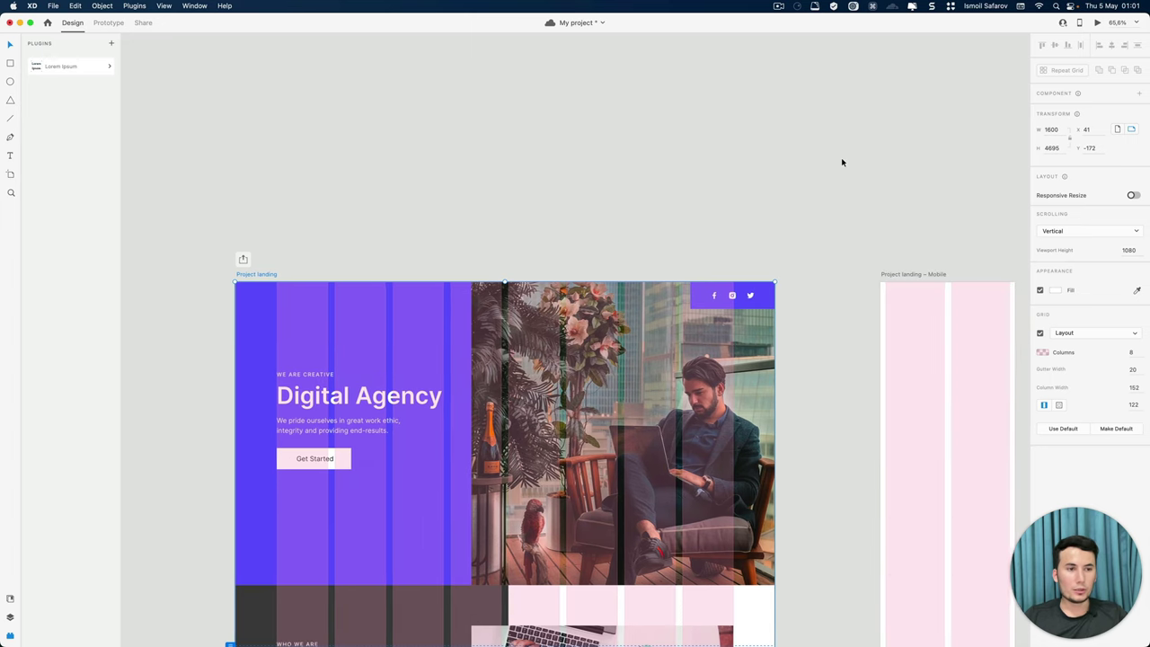
{"action": "scroll", "coordinate": [842, 159], "scroll_direction": "right", "scroll_amount": 2}
{"action": "scroll", "coordinate": [842, 162], "scroll_direction": "left", "scroll_amount": 5}
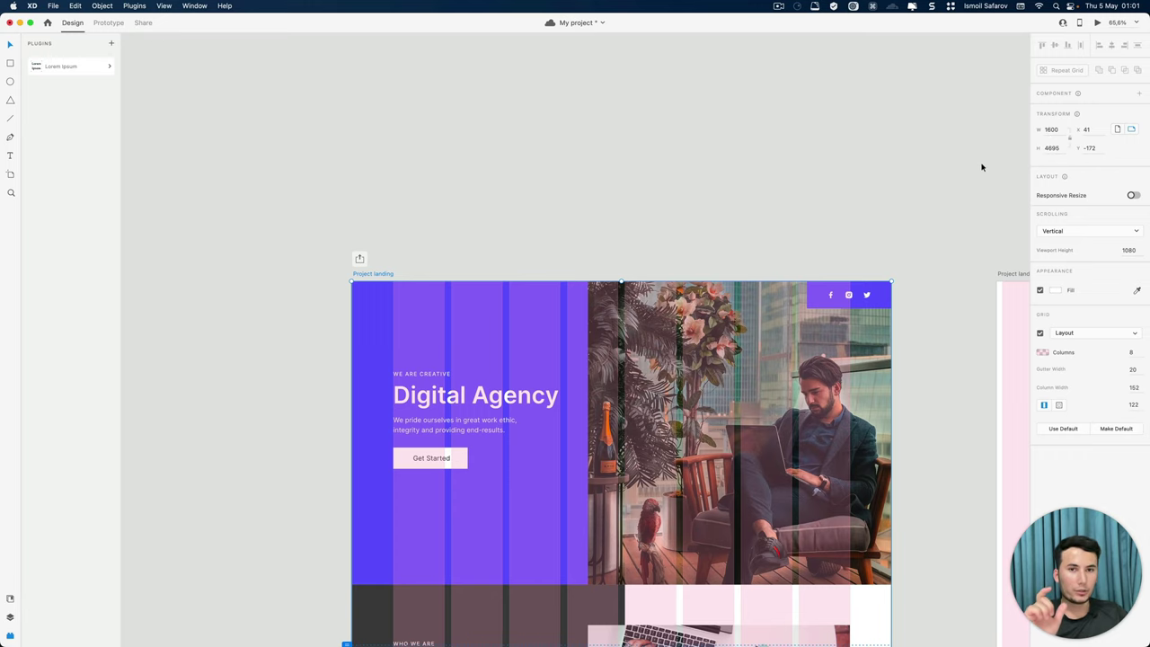
{"action": "scroll", "coordinate": [981, 167], "scroll_direction": "right", "scroll_amount": 5}
{"action": "scroll", "coordinate": [981, 167], "scroll_direction": "right", "scroll_amount": 5}
- Cancel an edit to the mobile artboard's width so it stays 400
{"action": "left_click", "coordinate": [756, 268]}
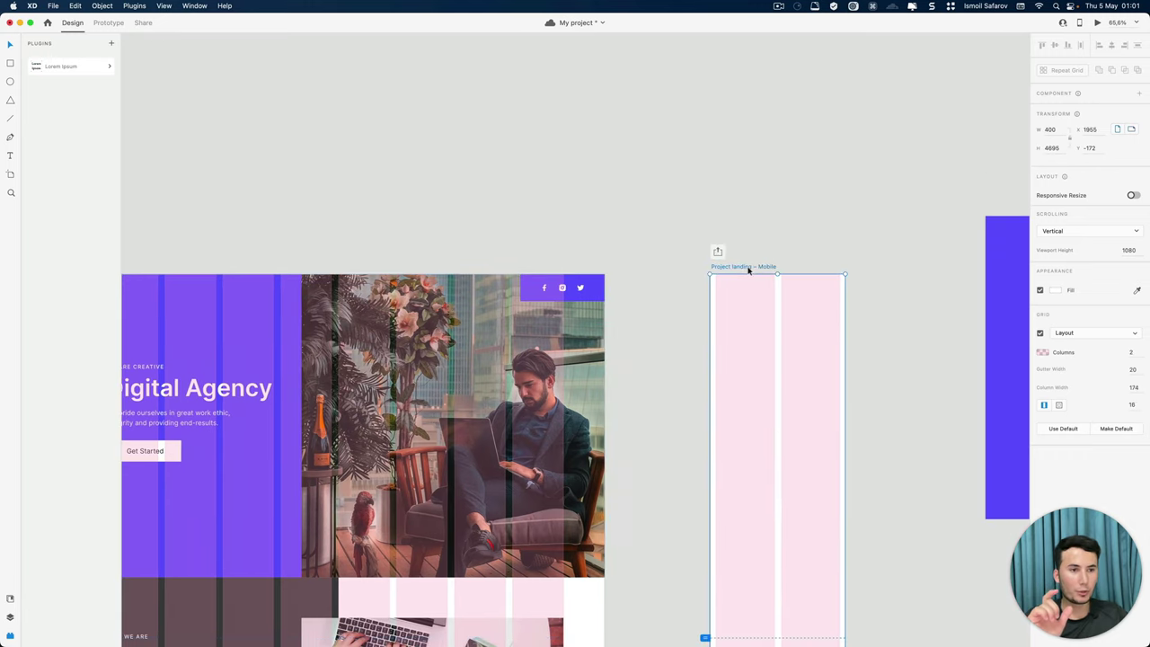
{"action": "left_click", "coordinate": [1050, 130]}
{"action": "type", "text": "1600/"}
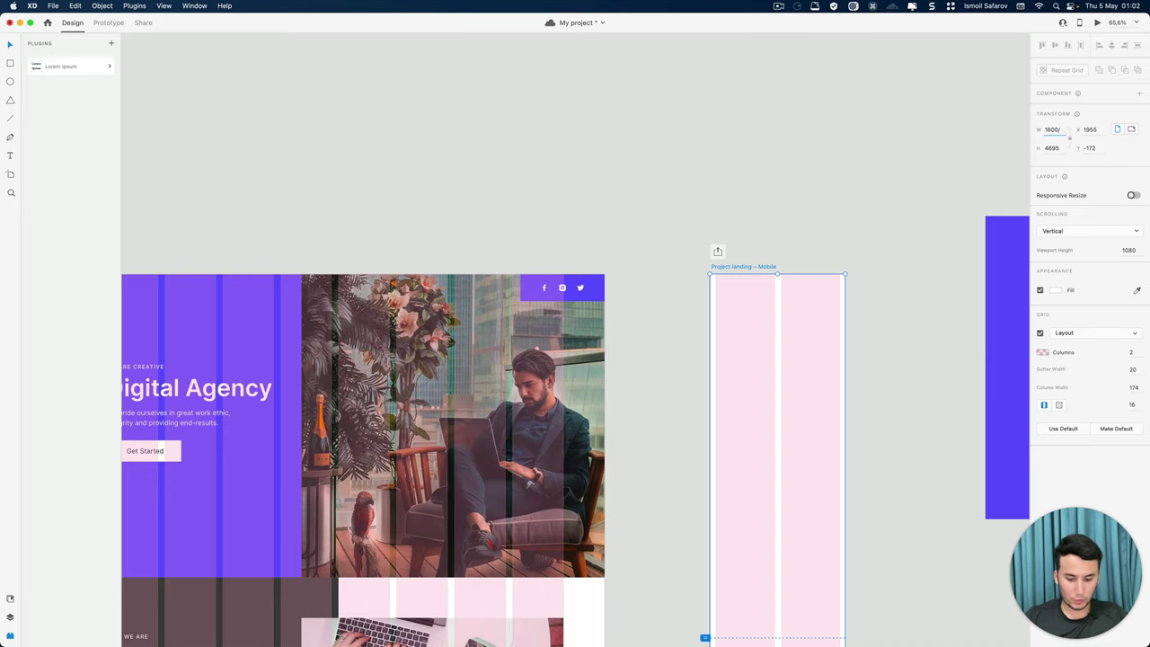
{"action": "key", "text": "Escape"}
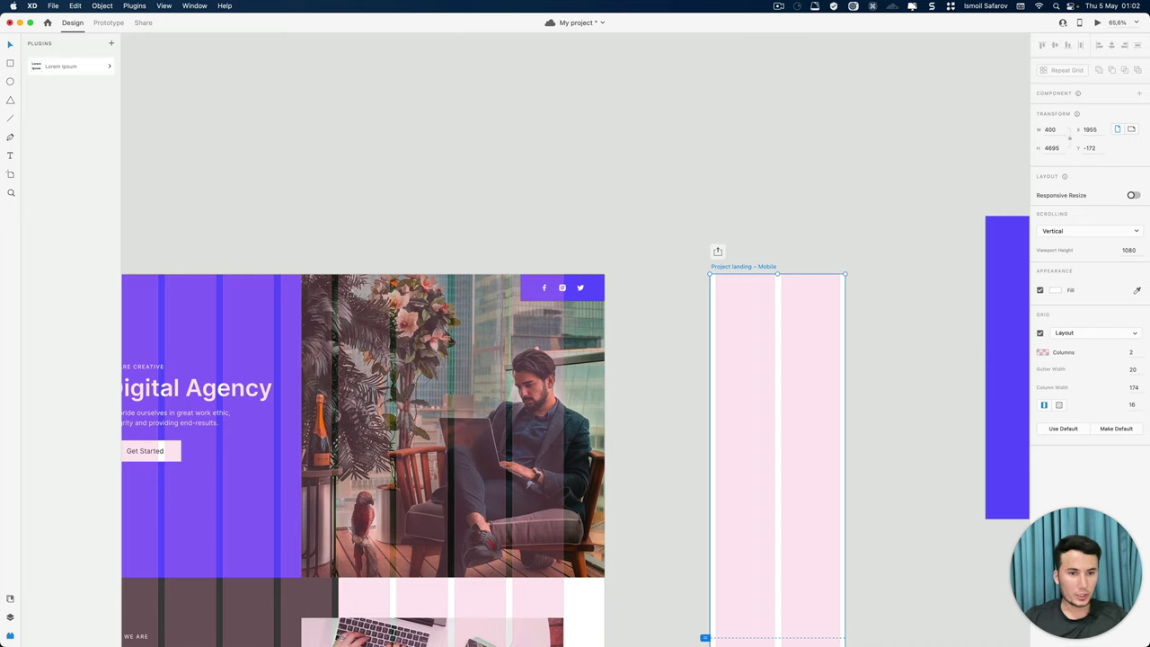
{"action": "scroll", "coordinate": [685, 274], "scroll_direction": "right", "scroll_amount": 5}
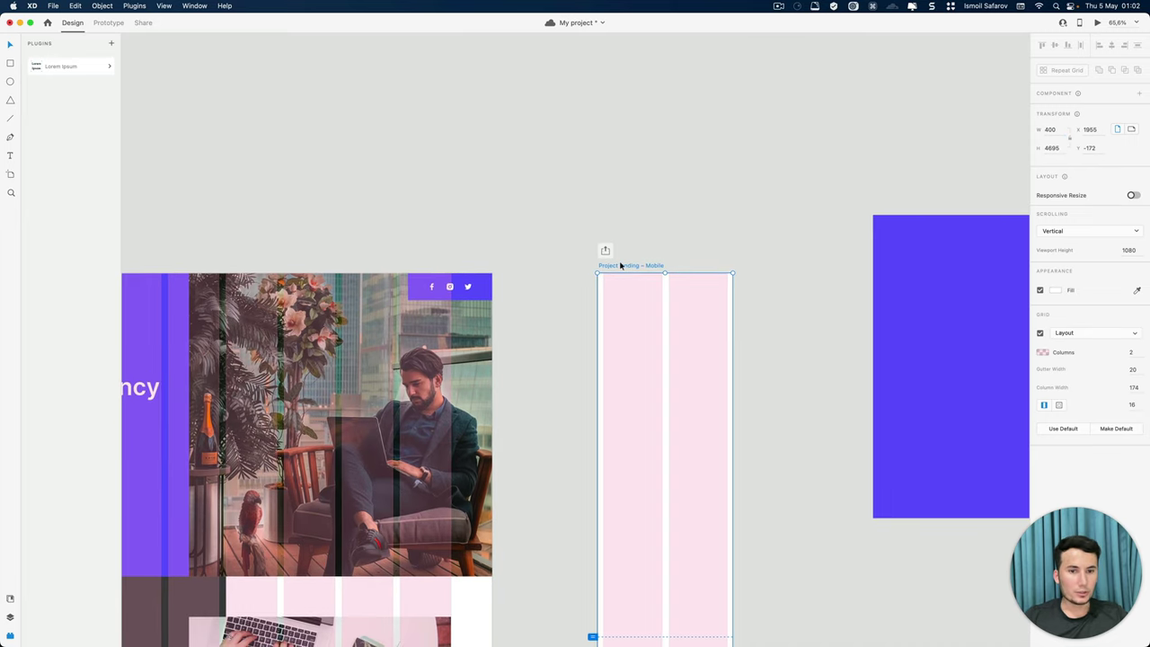
{"action": "scroll", "coordinate": [566, 353], "scroll_direction": "right", "scroll_amount": 2}
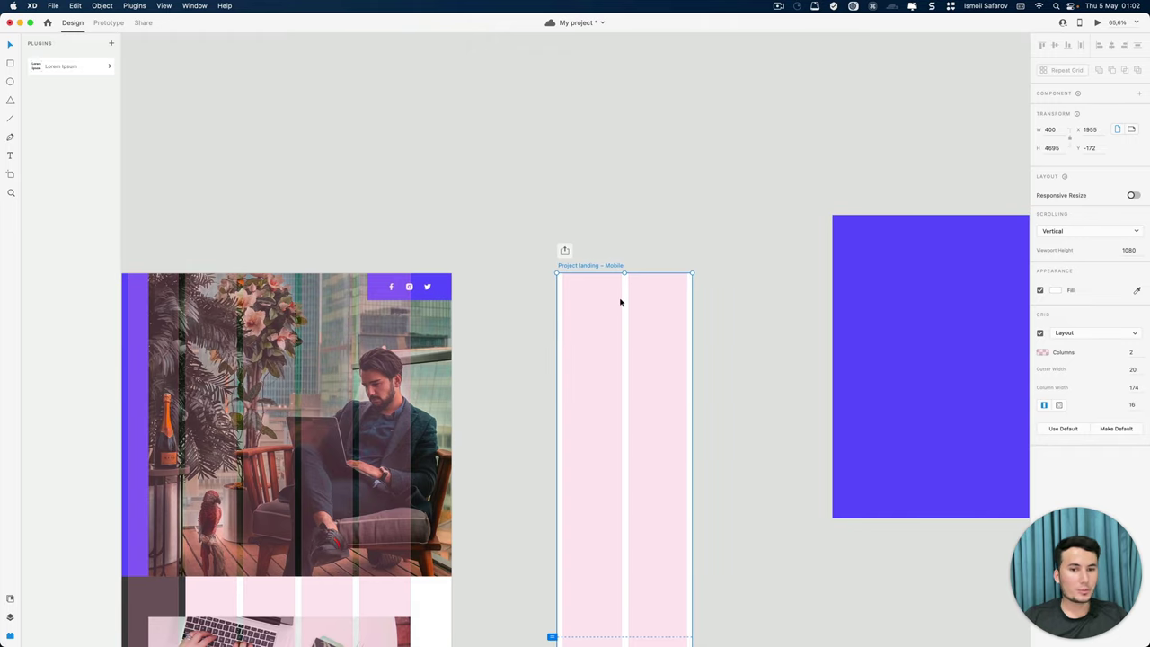
{"action": "scroll", "coordinate": [620, 303], "scroll_direction": "left", "scroll_amount": 14}
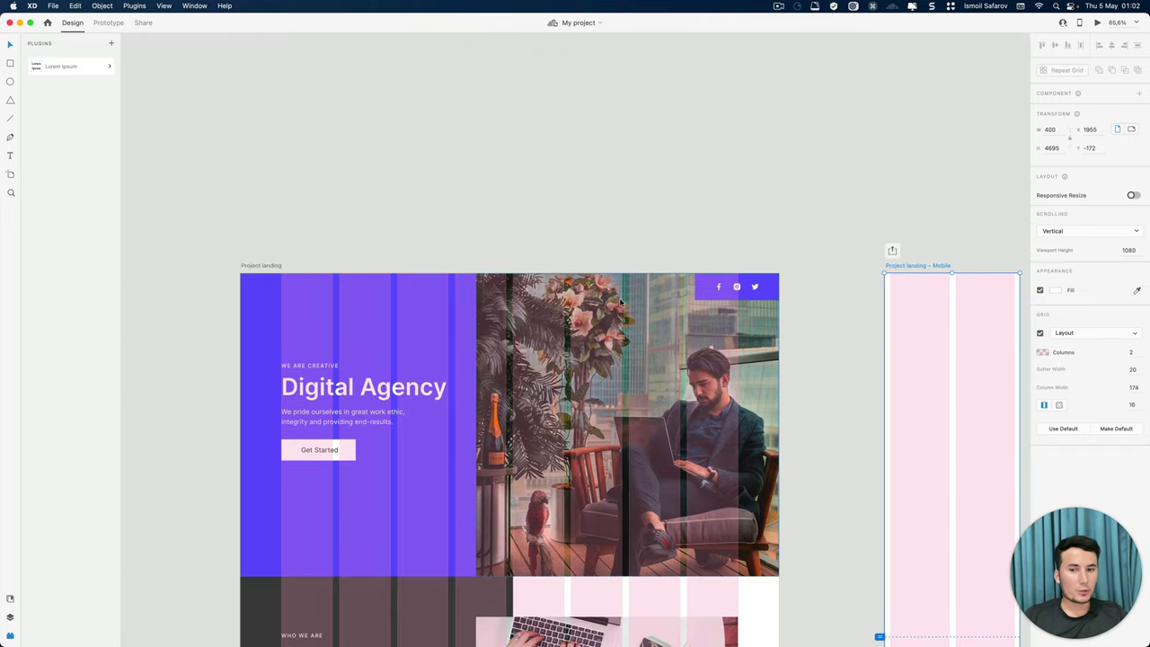
{"action": "scroll", "coordinate": [468, 279], "scroll_direction": "left", "scroll_amount": 2}
{"action": "scroll", "coordinate": [449, 260], "scroll_direction": "right", "scroll_amount": 9}
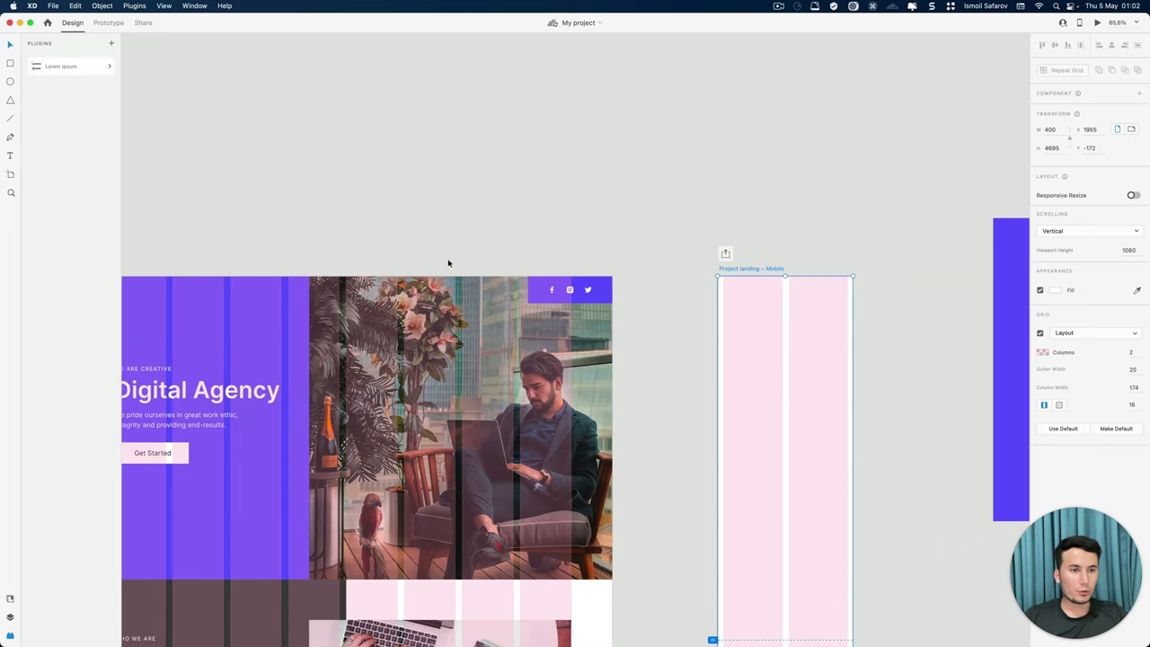
{"action": "scroll", "coordinate": [504, 295], "scroll_direction": "right", "scroll_amount": 7}
{"action": "scroll", "coordinate": [629, 301], "scroll_direction": "right", "scroll_amount": 1}
- Move the purple rectangle onto the mobile artboard and narrow it to 400×900
{"action": "mouse_move", "coordinate": [861, 305]}
{"action": "left_mouse_down"}
{"action": "mouse_move", "coordinate": [587, 368]}
{"action": "mouse_move", "coordinate": [584, 359]}
{"action": "left_mouse_up"}
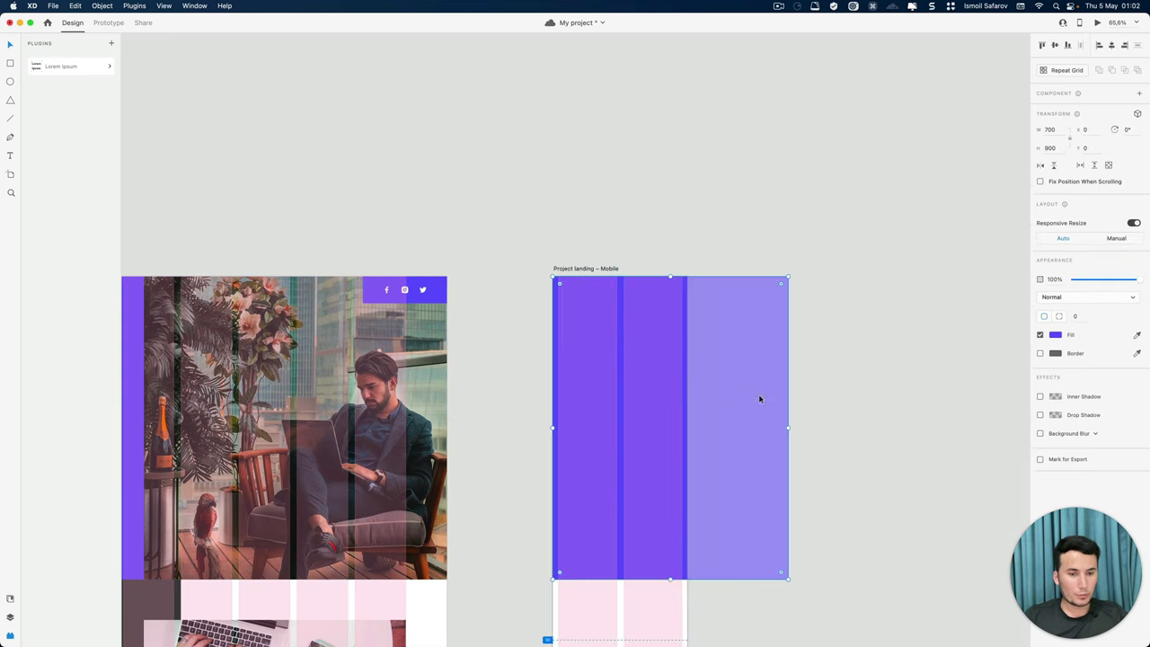
{"action": "left_click_drag", "start_coordinate": [788, 428], "coordinate": [686, 427]}
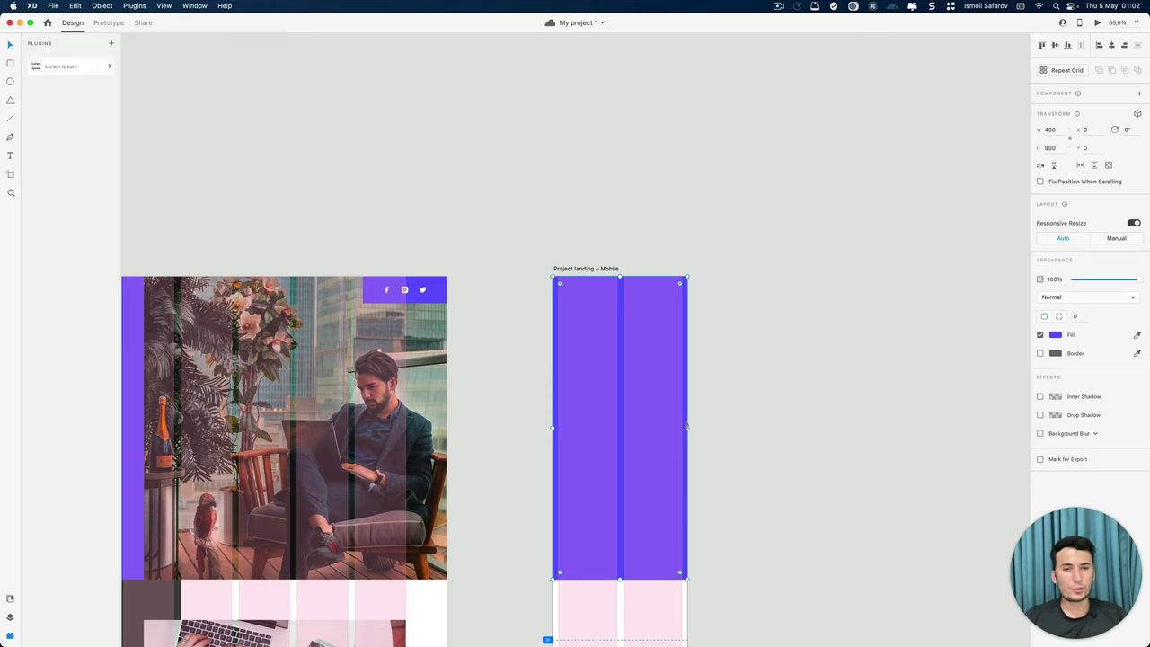
{"action": "left_click", "coordinate": [1058, 129]}
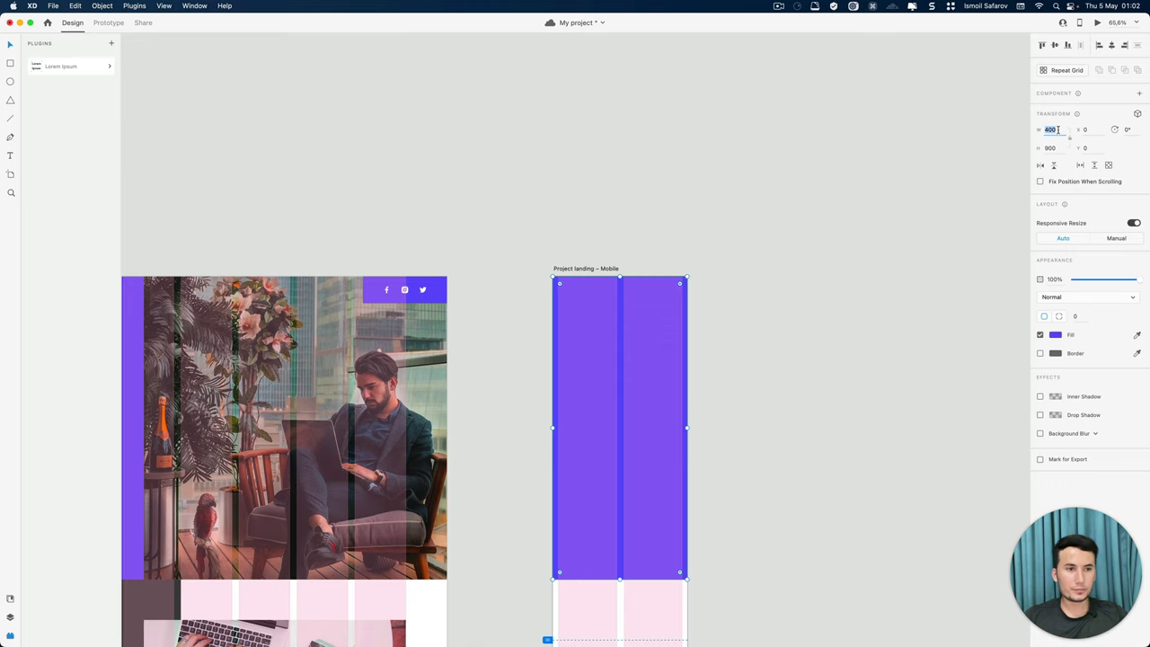
{"action": "left_click", "coordinate": [576, 330]}
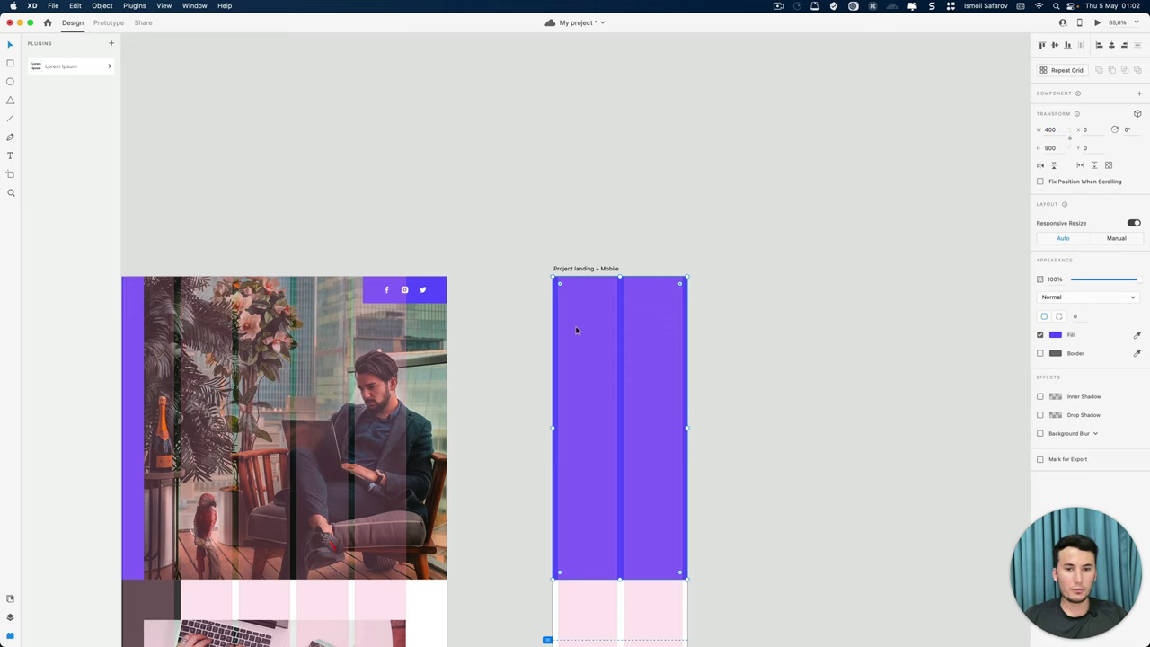
{"action": "left_click", "coordinate": [516, 338]}
{"action": "scroll", "coordinate": [517, 341], "scroll_direction": "down", "scroll_amount": 5}
{"action": "scroll", "coordinate": [516, 341], "scroll_direction": "left", "scroll_amount": 5}
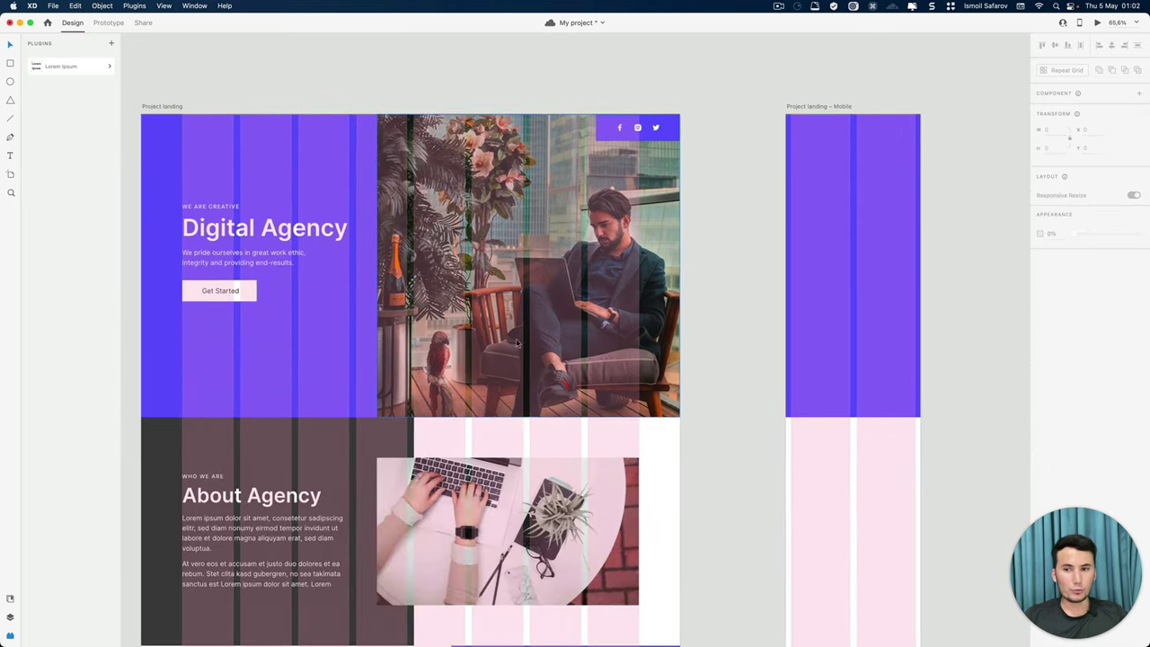
{"action": "scroll", "coordinate": [370, 313], "scroll_direction": "left", "scroll_amount": 3}
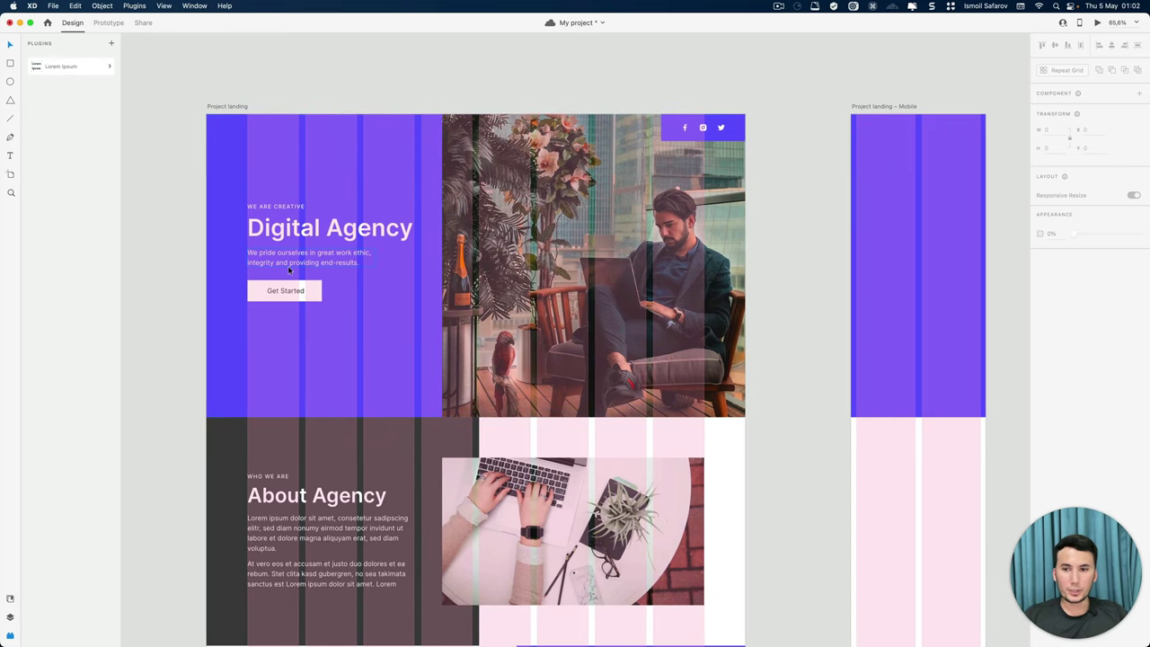
- Copy the hero tagline, heading, intro text and Get Started button onto the mobile artboard
{"action": "left_click", "coordinate": [288, 266]}
{"action": "key", "text": "Escape"}
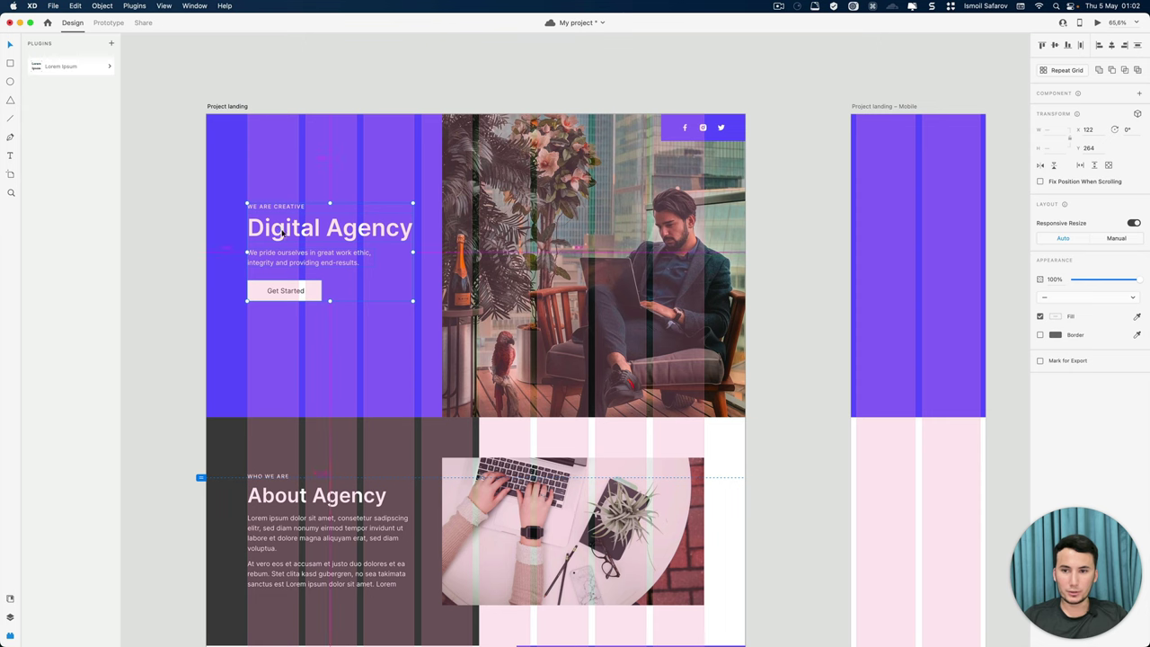
{"action": "left_click_drag", "start_coordinate": [286, 234], "coordinate": [905, 235]}
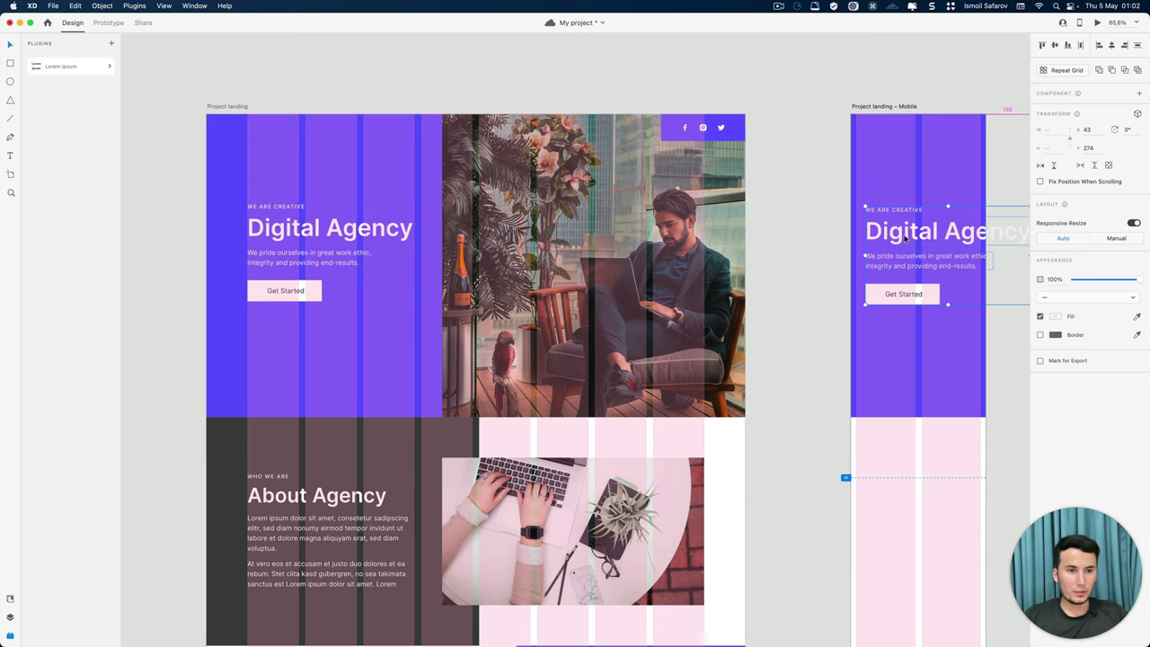
{"action": "scroll", "coordinate": [905, 236], "scroll_direction": "right", "scroll_amount": 3}
{"action": "scroll", "coordinate": [929, 168], "scroll_direction": "right", "scroll_amount": 3}
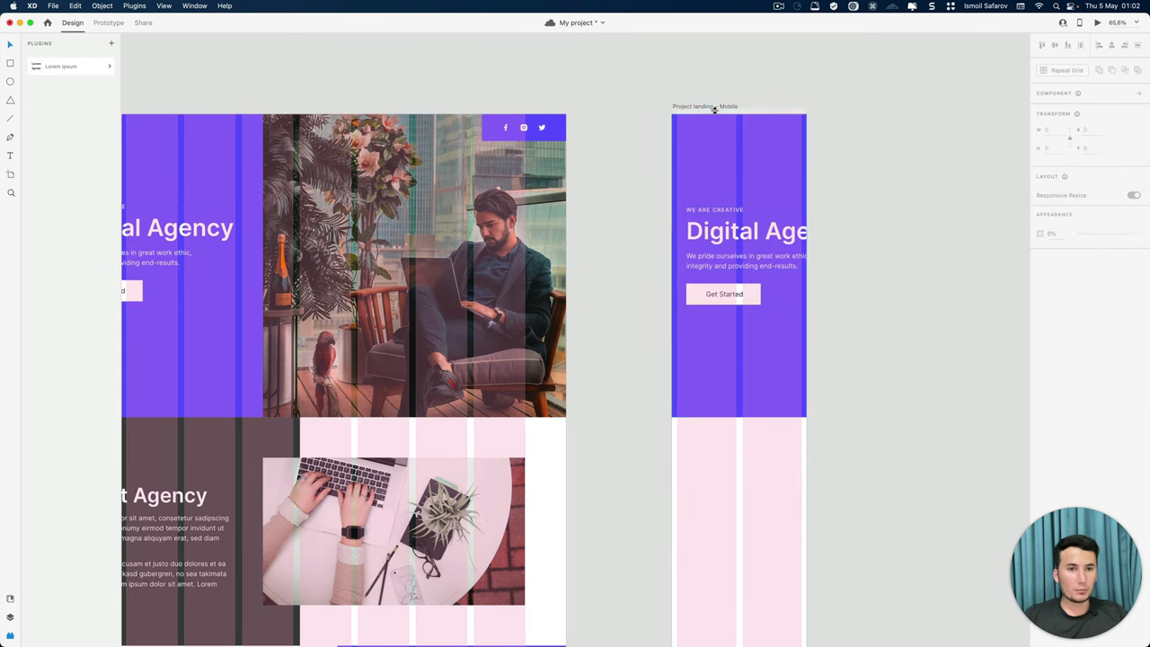
- Give the mobile artboard a 2-column Layout grid with 20 gutter and save the project
{"action": "left_click", "coordinate": [718, 107]}
{"action": "scroll", "coordinate": [718, 109], "scroll_direction": "right", "scroll_amount": 5}
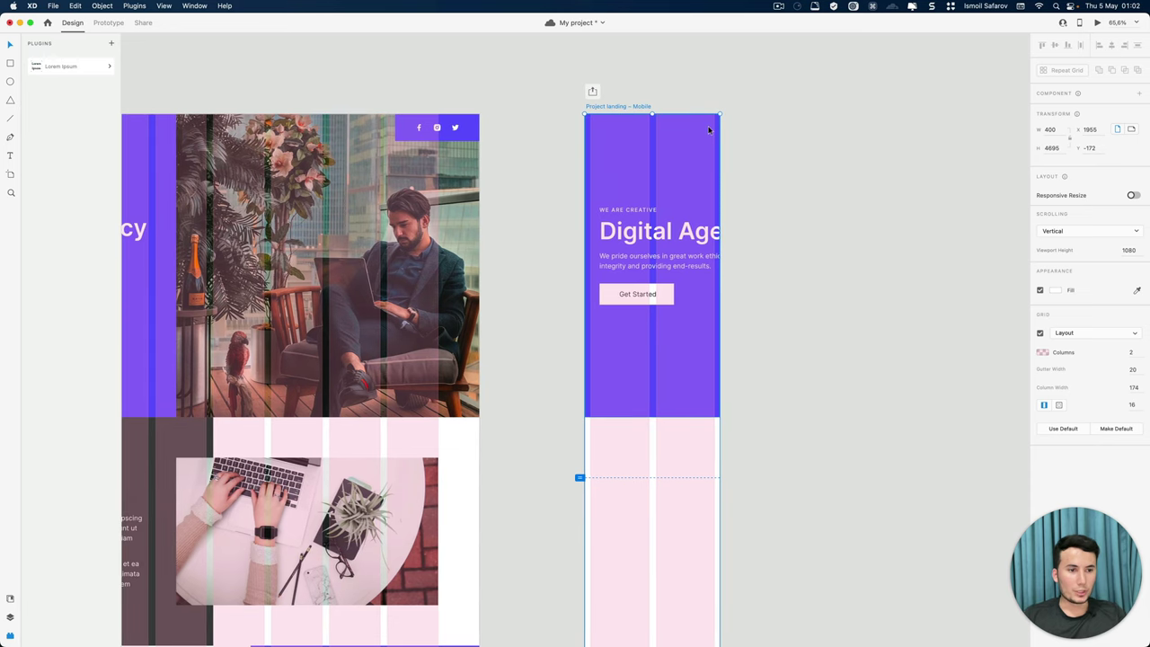
{"action": "scroll", "coordinate": [620, 205], "scroll_direction": "up", "scroll_amount": 1}
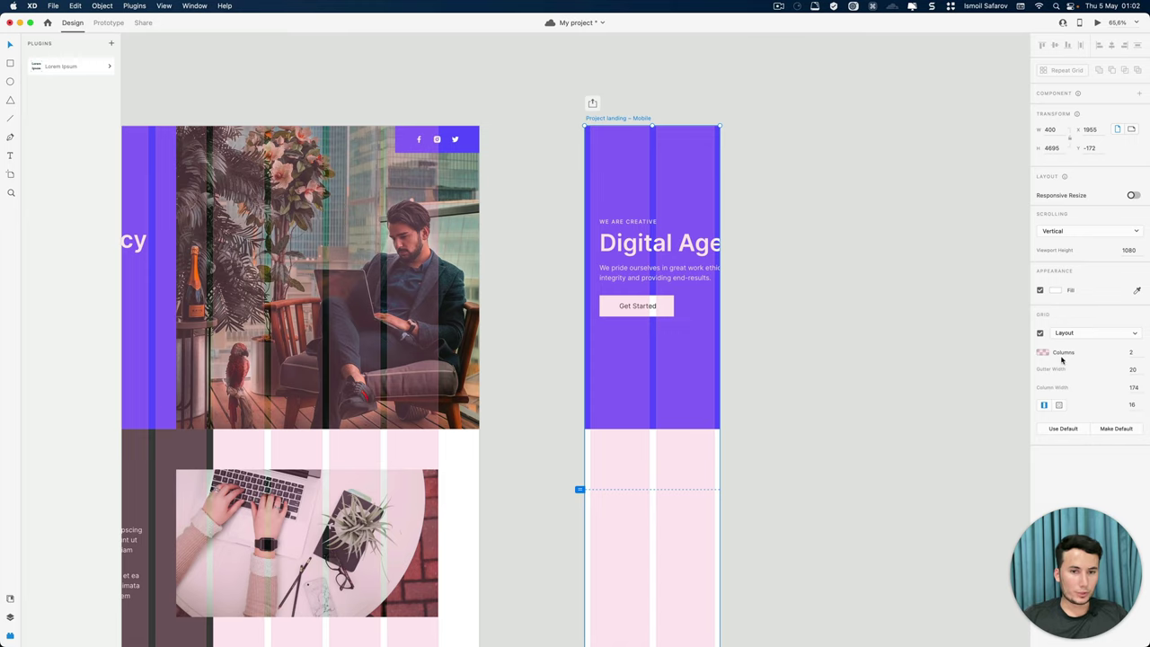
{"action": "left_click", "coordinate": [1066, 334]}
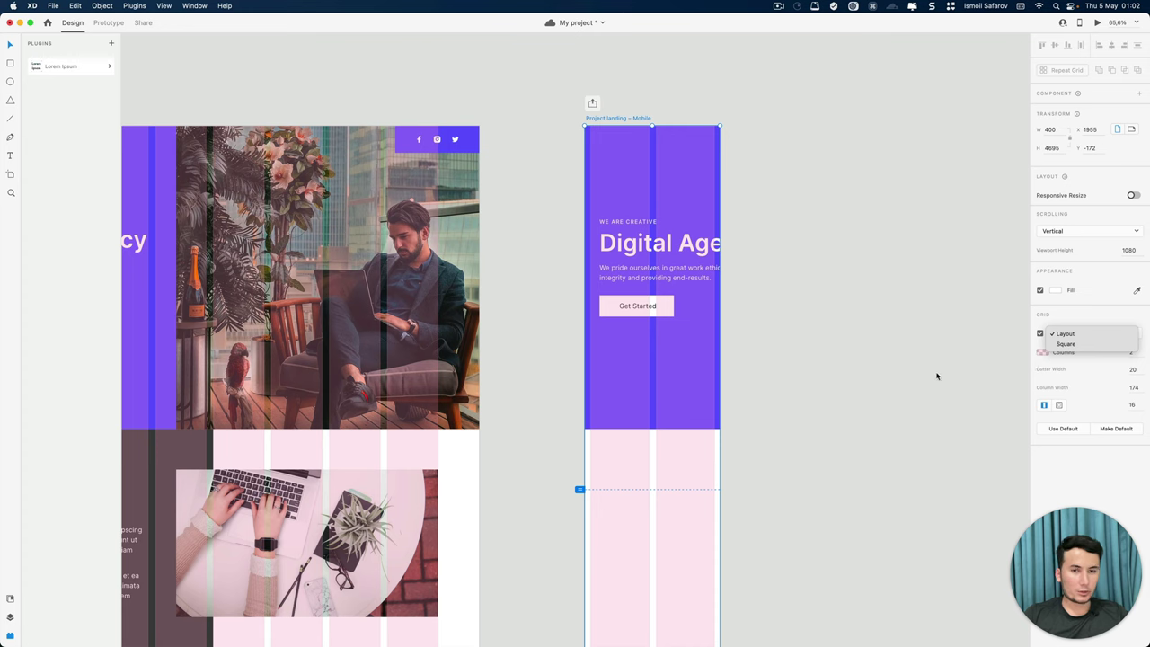
{"action": "left_click", "coordinate": [939, 378]}
{"action": "scroll", "coordinate": [670, 116], "scroll_direction": "down", "scroll_amount": 1}
{"action": "scroll", "coordinate": [672, 116], "scroll_direction": "up", "scroll_amount": 3}
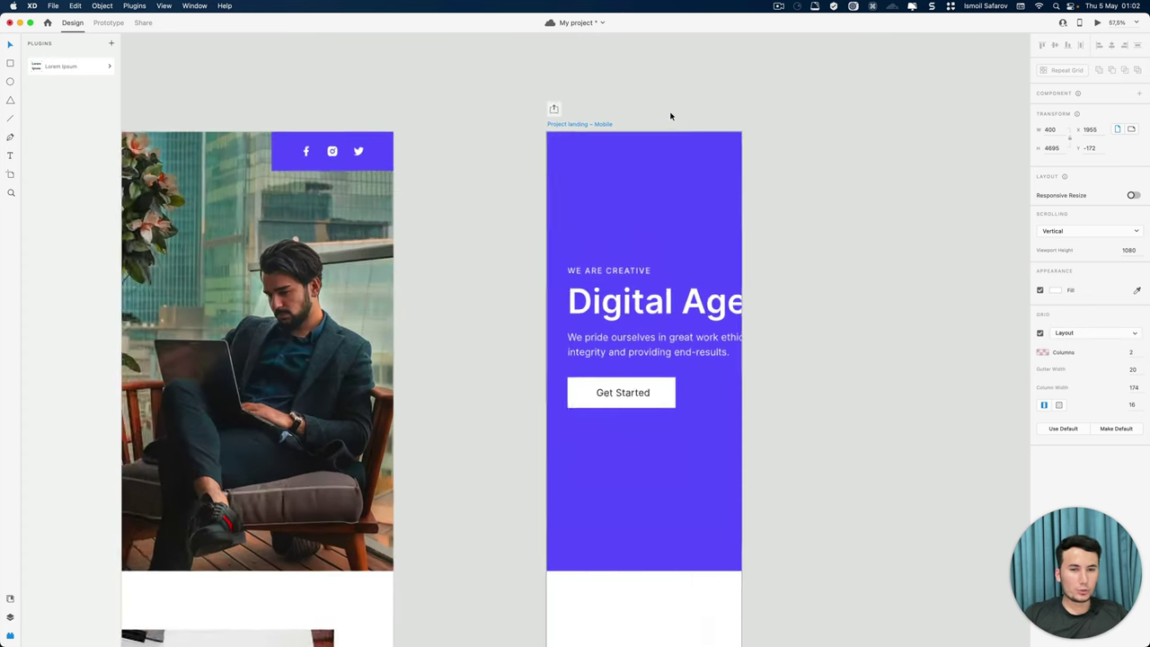
{"action": "scroll", "coordinate": [665, 126], "scroll_direction": "up", "scroll_amount": 2}
{"action": "scroll", "coordinate": [647, 143], "scroll_direction": "up", "scroll_amount": 1}
{"action": "key", "text": "super+s"}
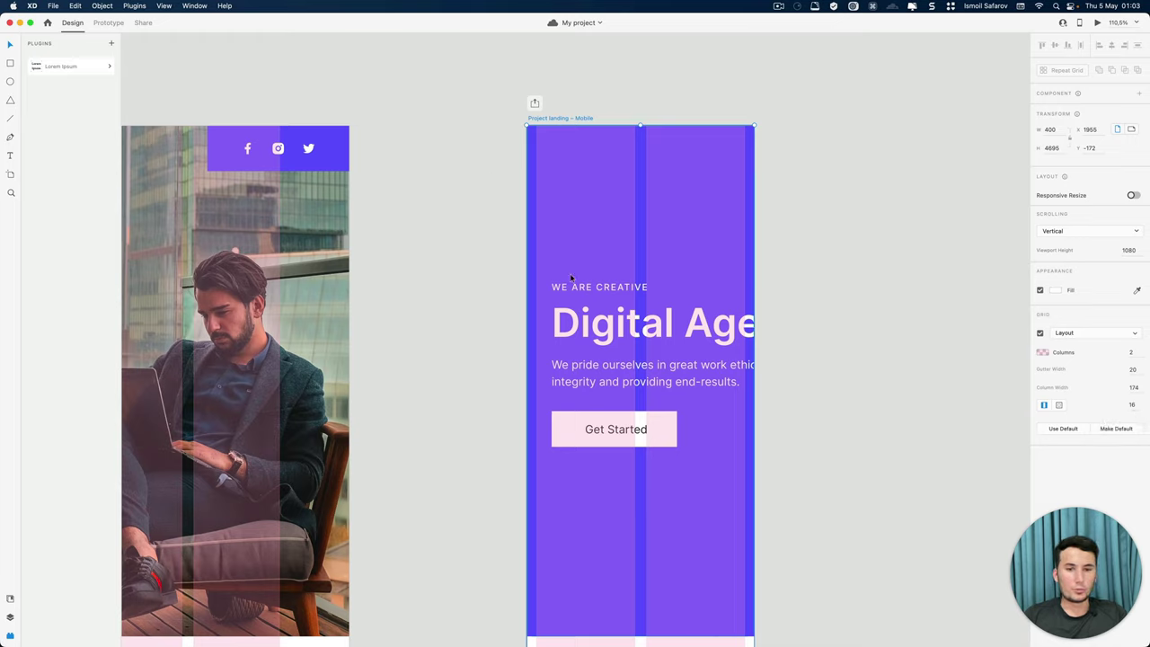
- Move the hero text group on the mobile artboard to X 16, Y 156
{"action": "left_click", "coordinate": [586, 292]}
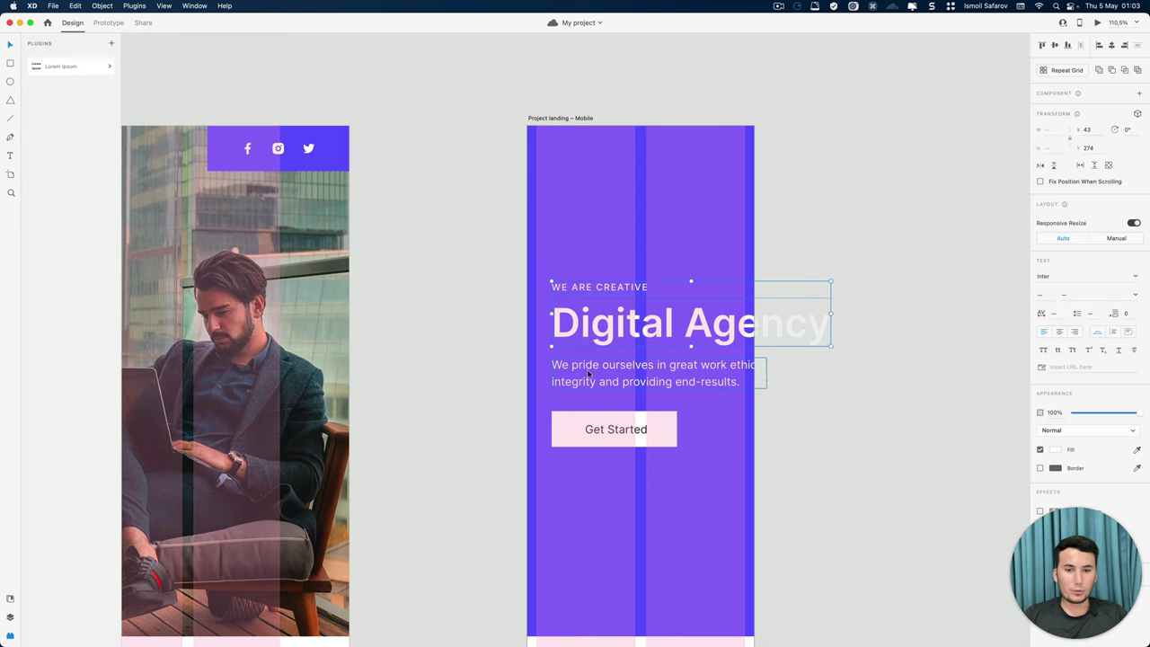
{"action": "left_click_drag", "start_coordinate": [596, 331], "coordinate": [580, 263]}
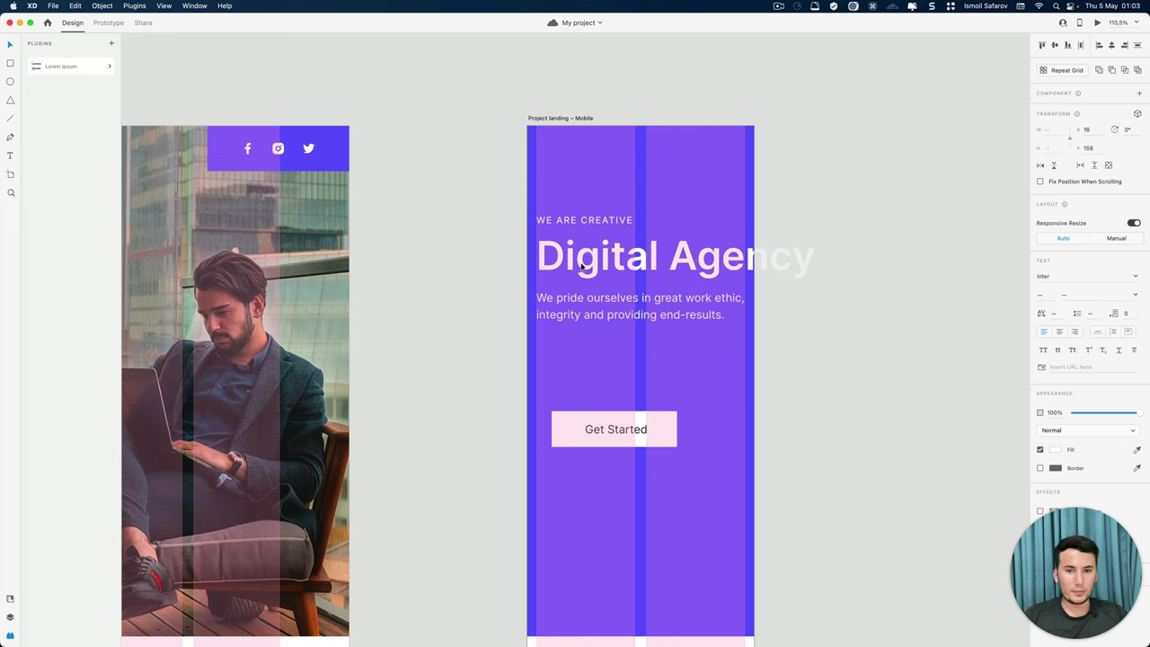
{"action": "scroll", "coordinate": [630, 284], "scroll_direction": "down", "scroll_amount": 2}
{"action": "scroll", "coordinate": [632, 284], "scroll_direction": "down", "scroll_amount": 2}
{"action": "scroll", "coordinate": [634, 285], "scroll_direction": "down", "scroll_amount": 2}
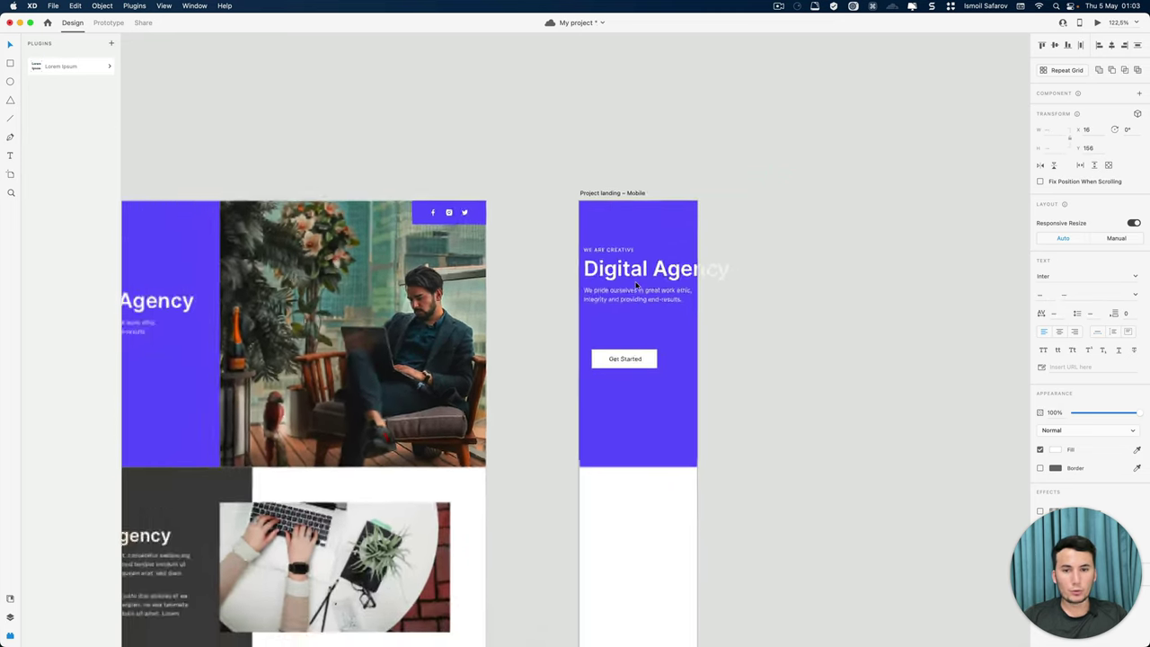
{"action": "scroll", "coordinate": [636, 285], "scroll_direction": "down", "scroll_amount": 2}
{"action": "scroll", "coordinate": [637, 285], "scroll_direction": "up", "scroll_amount": 2}
{"action": "scroll", "coordinate": [634, 283], "scroll_direction": "up", "scroll_amount": 2}
{"action": "scroll", "coordinate": [632, 281], "scroll_direction": "up", "scroll_amount": 2}
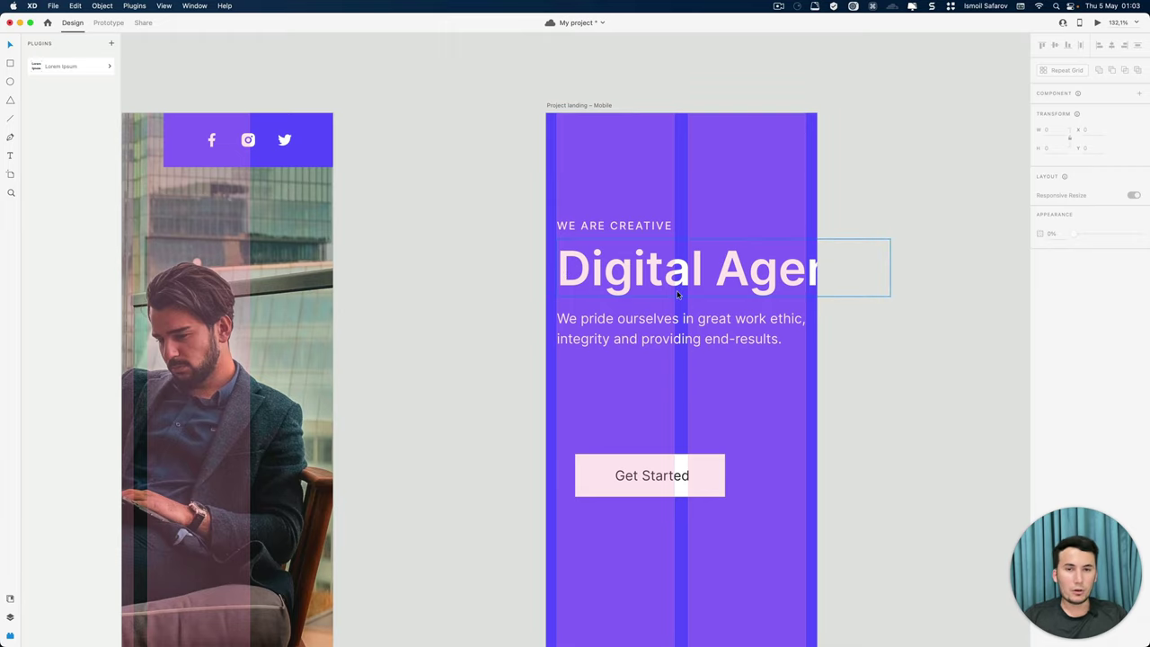
- Inspect the 'Digital Agency' heading overflowing the artboard and select it
{"action": "scroll", "coordinate": [678, 295], "scroll_direction": "down", "scroll_amount": 2}
{"action": "scroll", "coordinate": [678, 294], "scroll_direction": "down", "scroll_amount": 2}
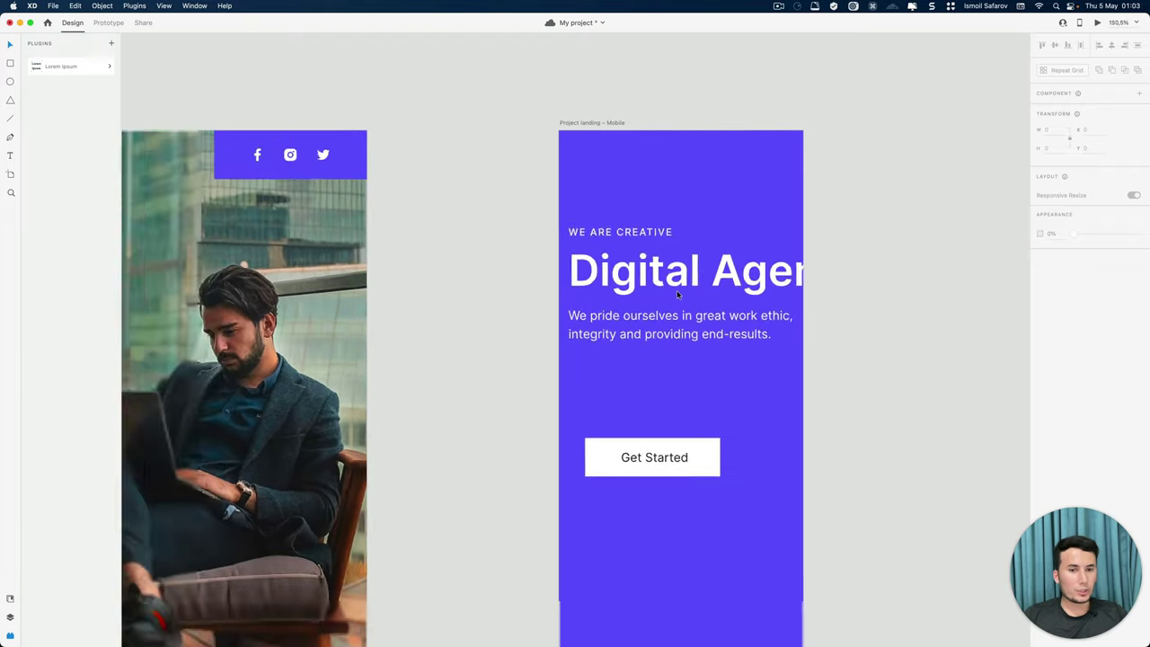
{"action": "scroll", "coordinate": [678, 295], "scroll_direction": "down", "scroll_amount": 2}
{"action": "scroll", "coordinate": [678, 295], "scroll_direction": "down", "scroll_amount": 2}
{"action": "scroll", "coordinate": [678, 294], "scroll_direction": "up", "scroll_amount": 2}
{"action": "scroll", "coordinate": [679, 295], "scroll_direction": "up", "scroll_amount": 2}
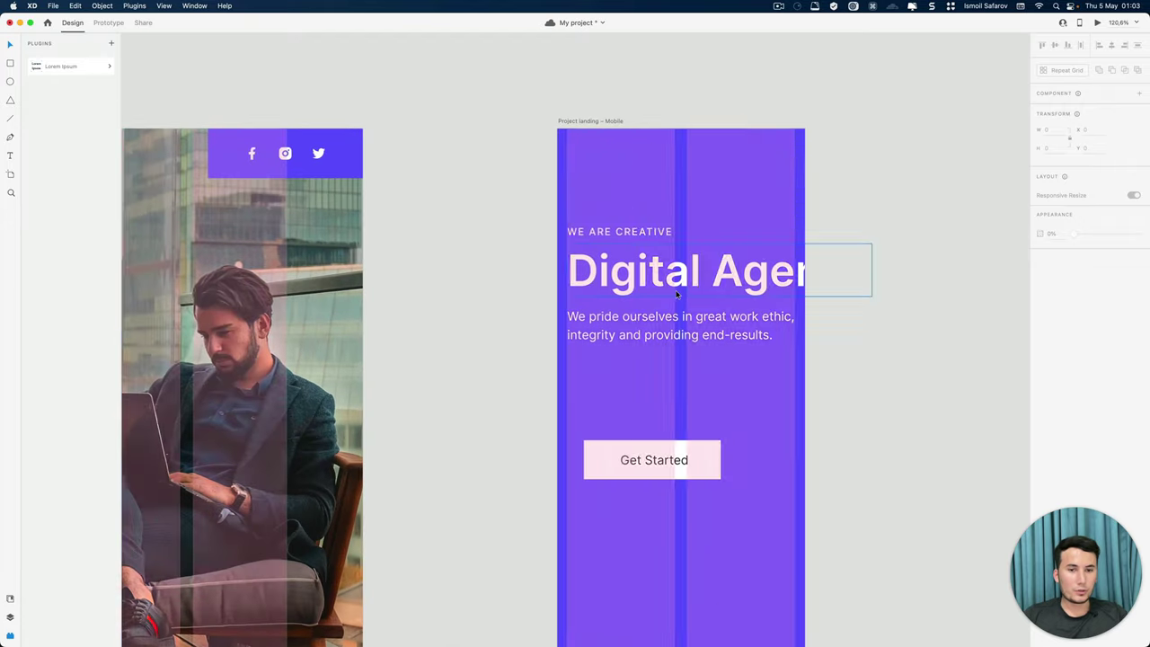
{"action": "scroll", "coordinate": [678, 294], "scroll_direction": "left", "scroll_amount": 5}
{"action": "scroll", "coordinate": [676, 295], "scroll_direction": "left", "scroll_amount": 3}
{"action": "scroll", "coordinate": [677, 294], "scroll_direction": "right", "scroll_amount": 5}
{"action": "scroll", "coordinate": [678, 294], "scroll_direction": "right", "scroll_amount": 3}
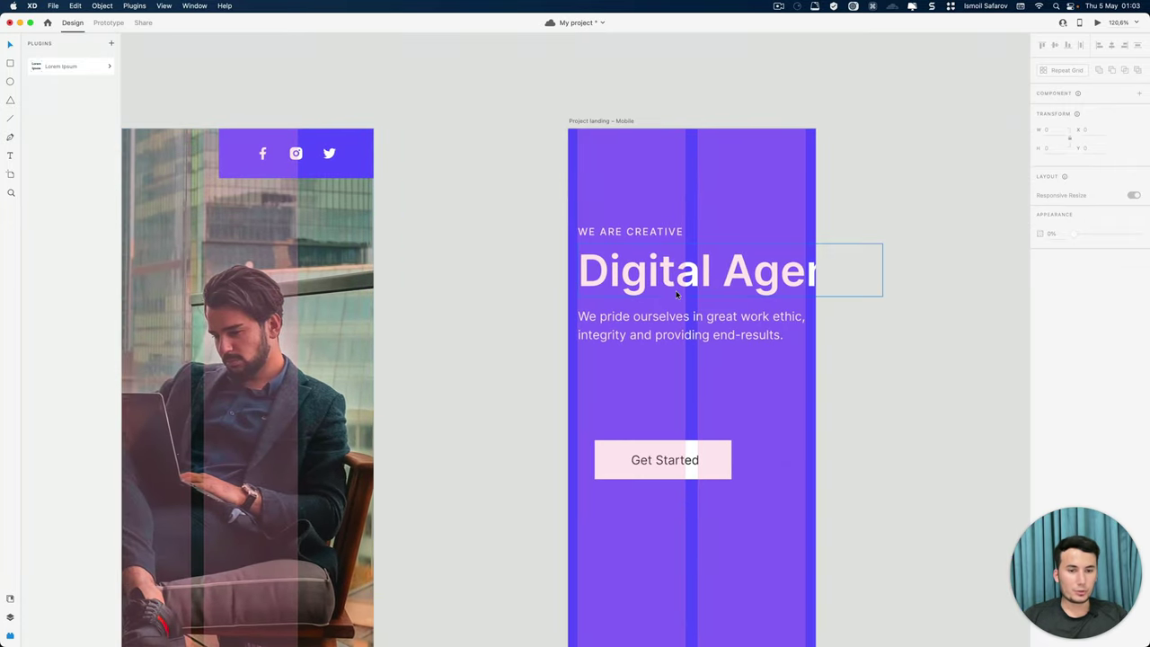
{"action": "left_click", "coordinate": [726, 285]}
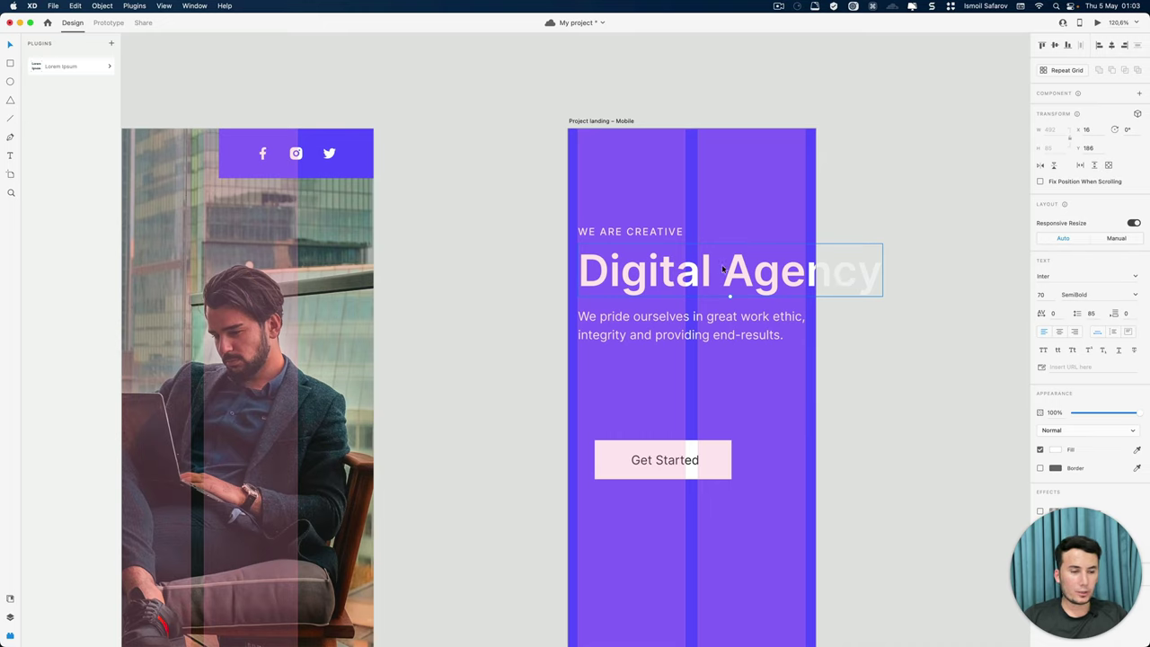
- Set the 'Digital Agency' heading font size to 40
{"action": "left_click", "coordinate": [1052, 298]}
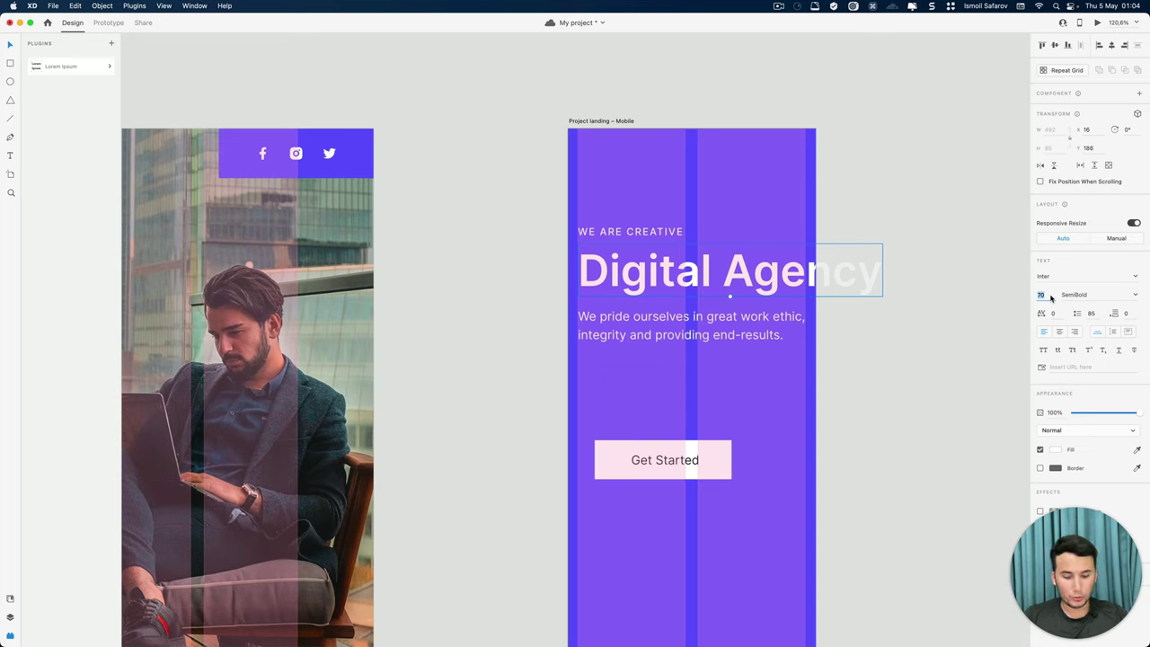
{"action": "type", "text": "60"}
{"action": "key", "text": "Return"}
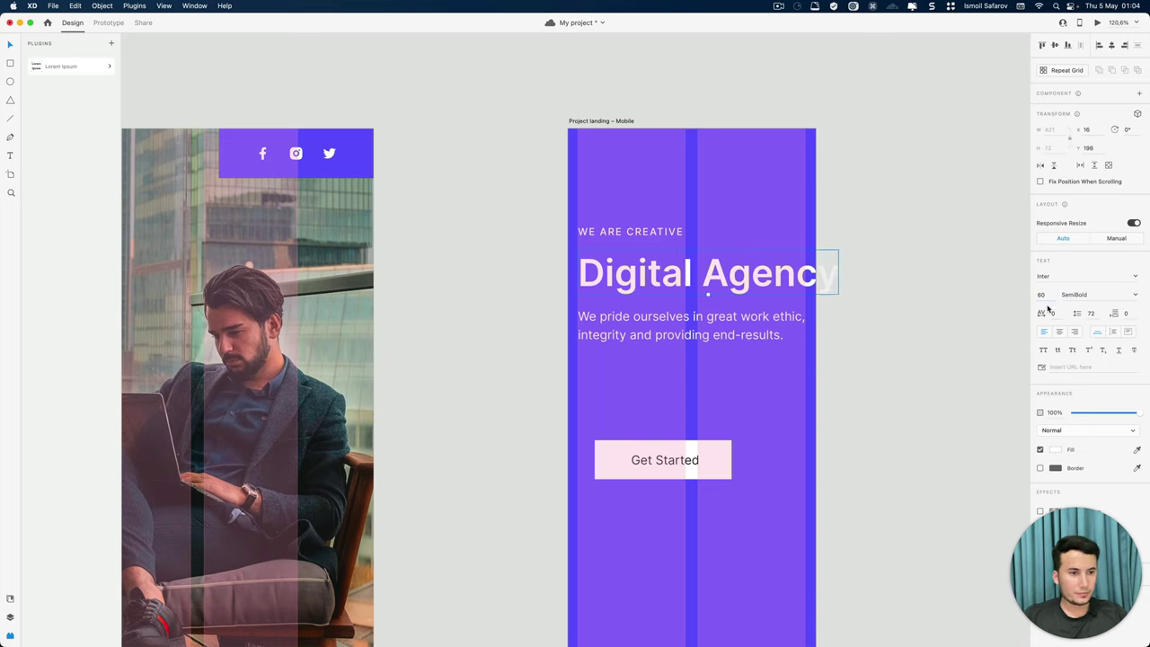
{"action": "type", "text": "40"}
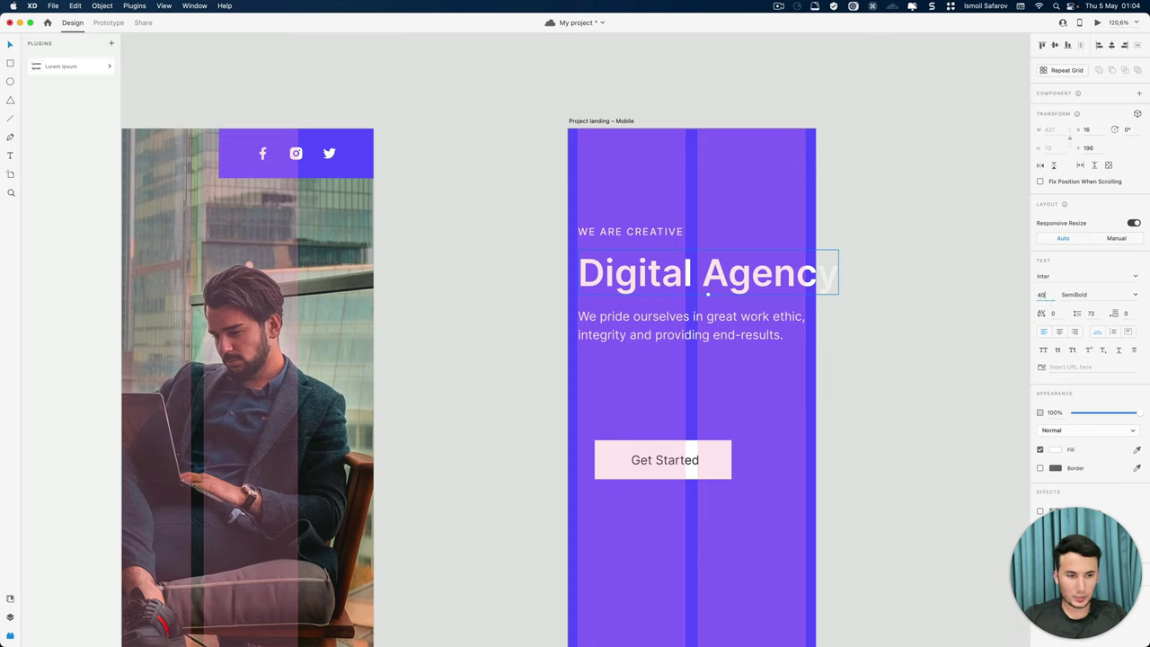
{"action": "key", "text": "Return"}
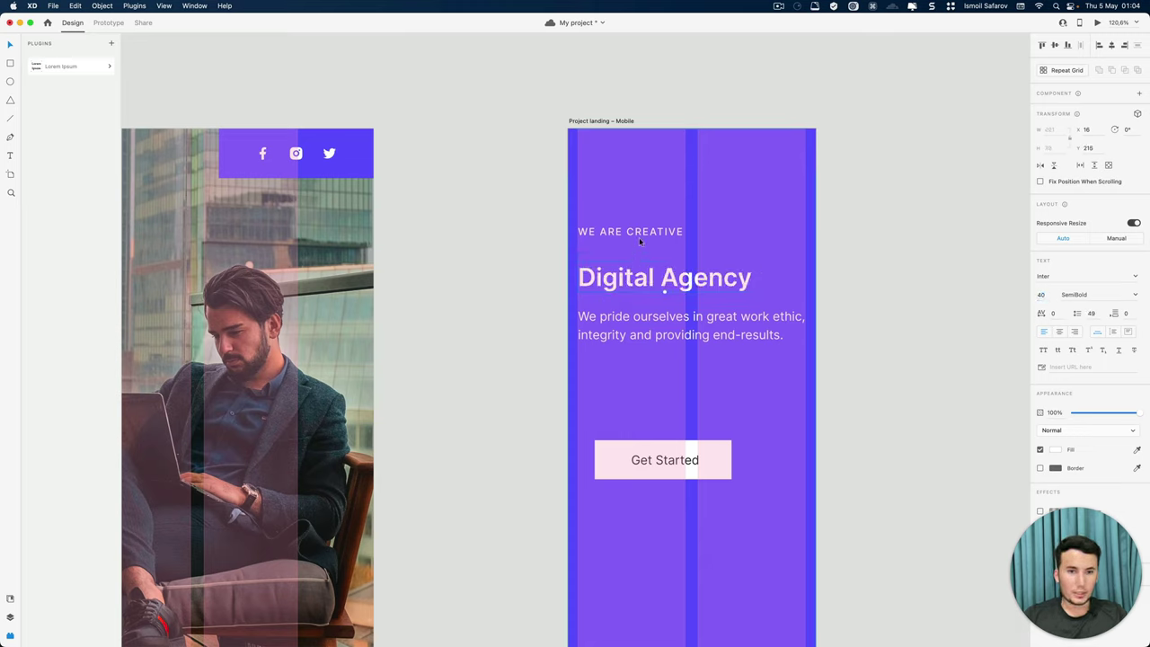
- Set the WE ARE CREATIVE label to size 14, keeping its Medium weight
{"action": "left_click", "coordinate": [642, 234]}
{"action": "left_click", "coordinate": [1046, 296]}
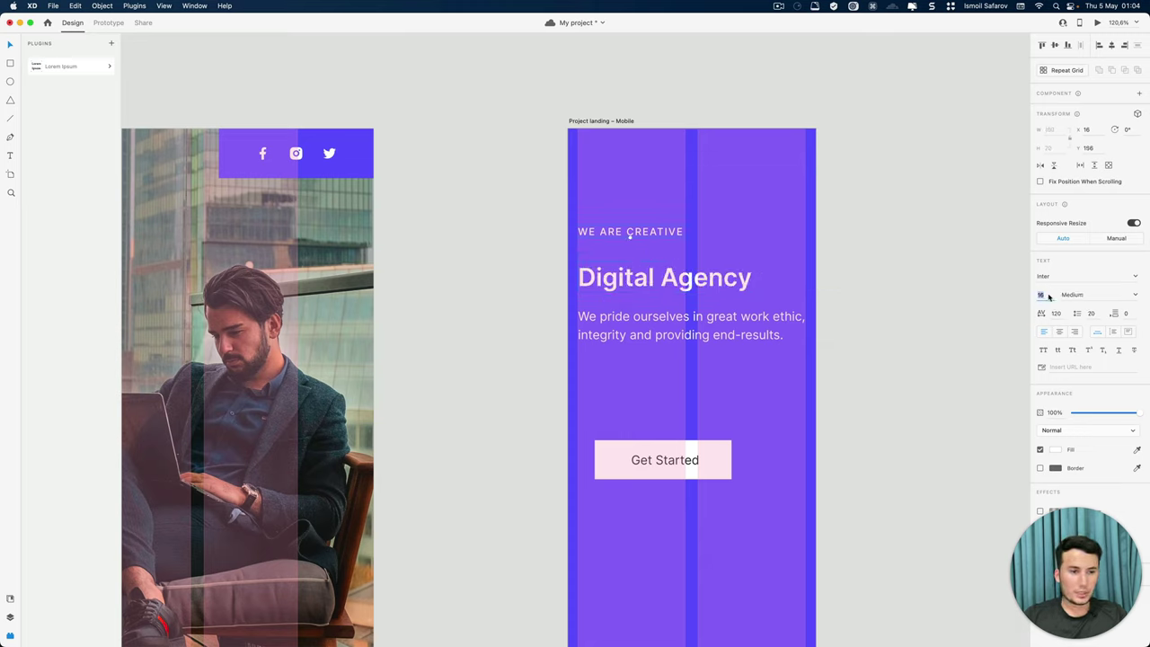
{"action": "type", "text": "14"}
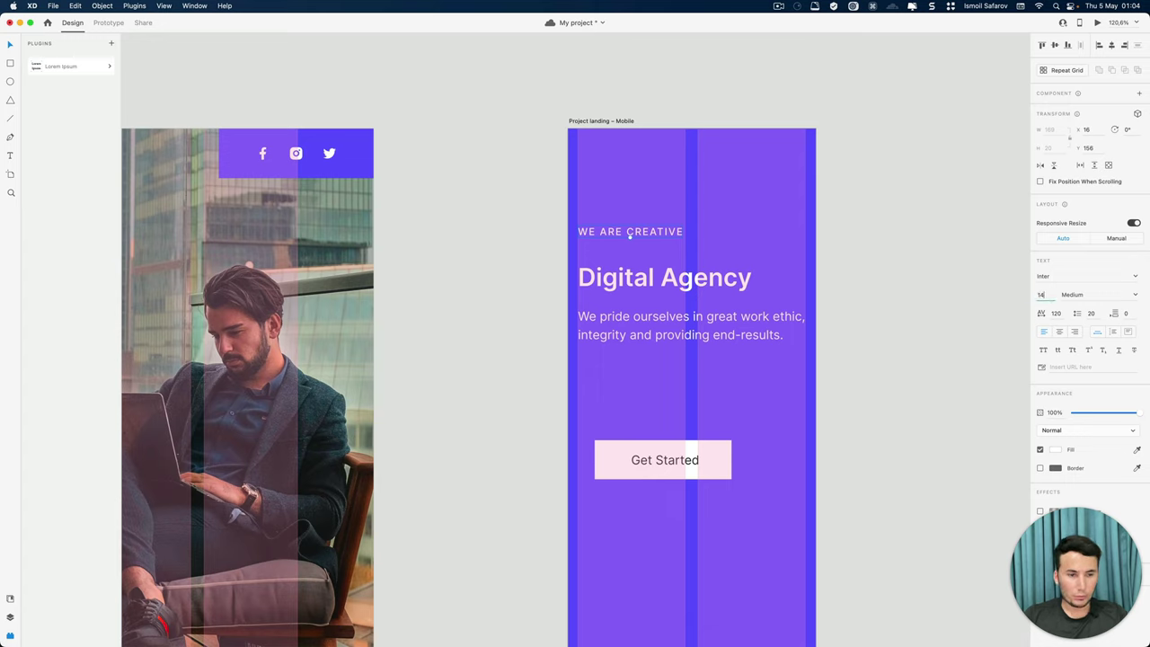
{"action": "key", "text": "Return"}
{"action": "left_click", "coordinate": [1069, 295]}
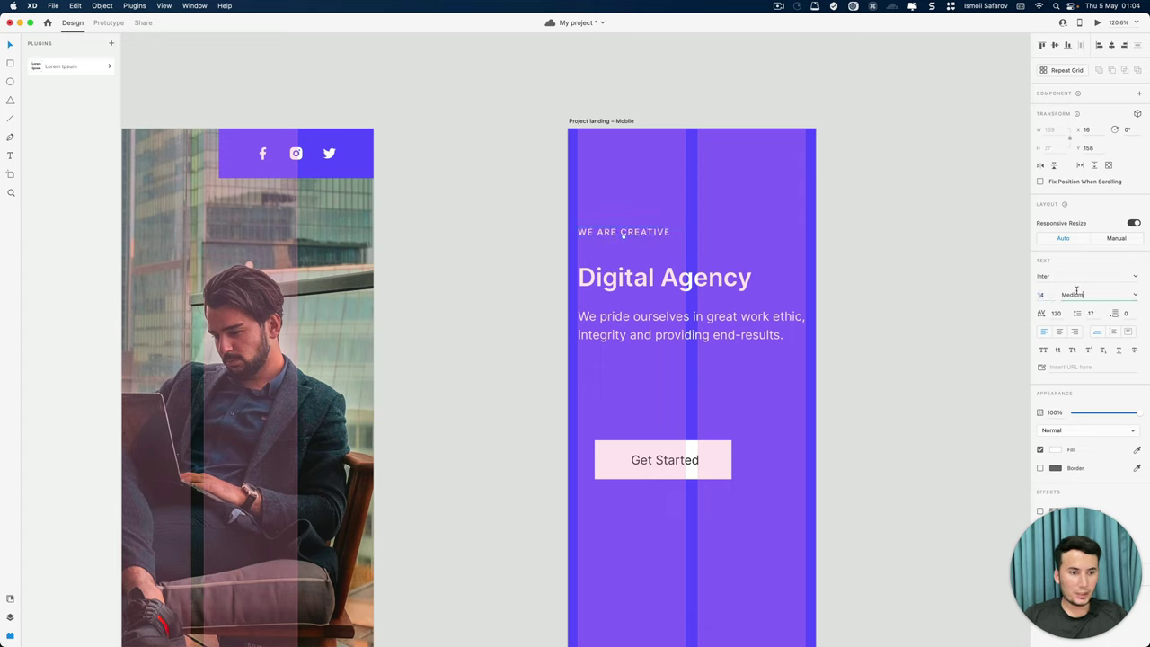
{"action": "type", "text": "Regular"}
{"action": "key", "text": "Return"}
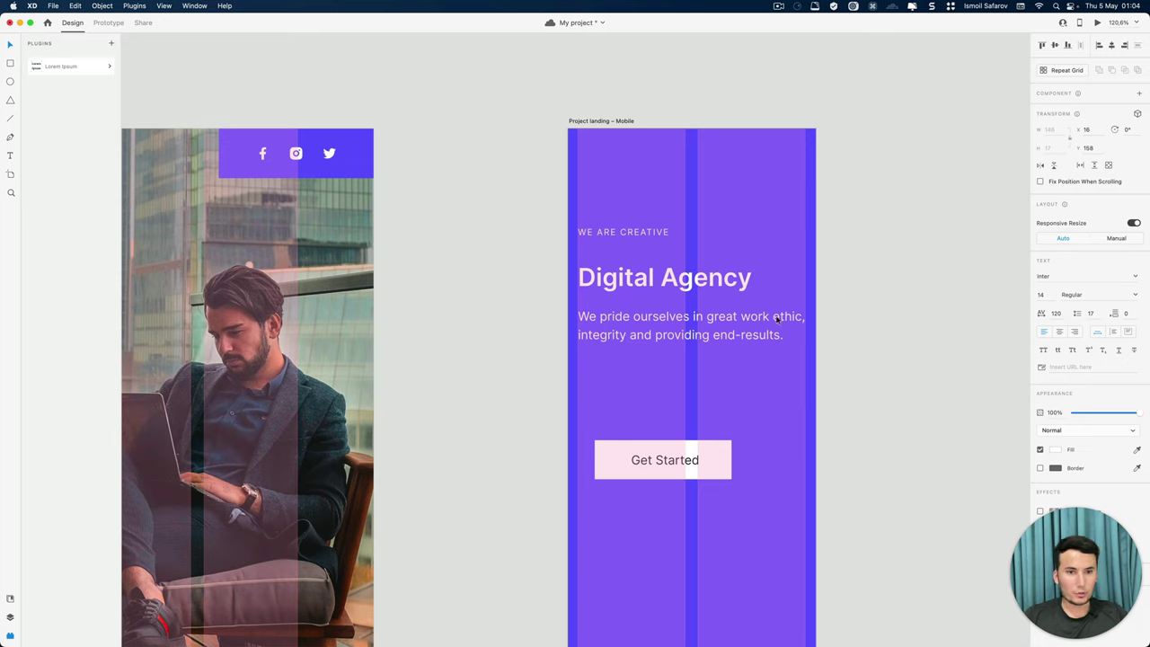
{"action": "key", "text": "super+z"}
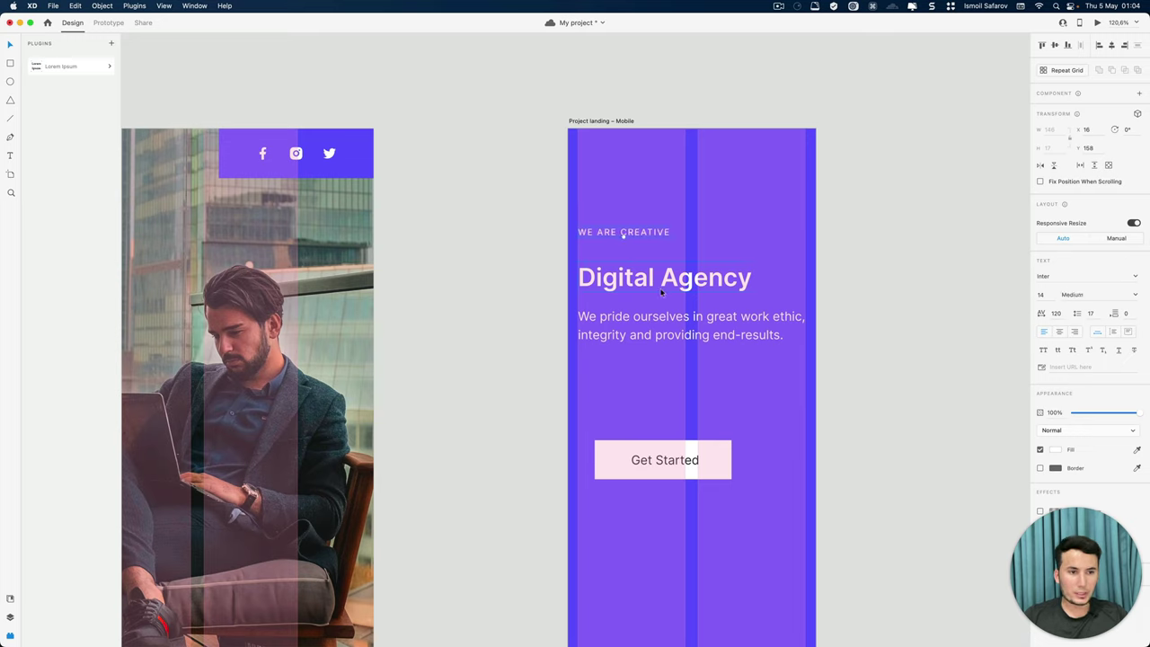
- Nudge the 'Digital Agency' heading slightly upward
{"action": "left_click", "coordinate": [662, 289]}
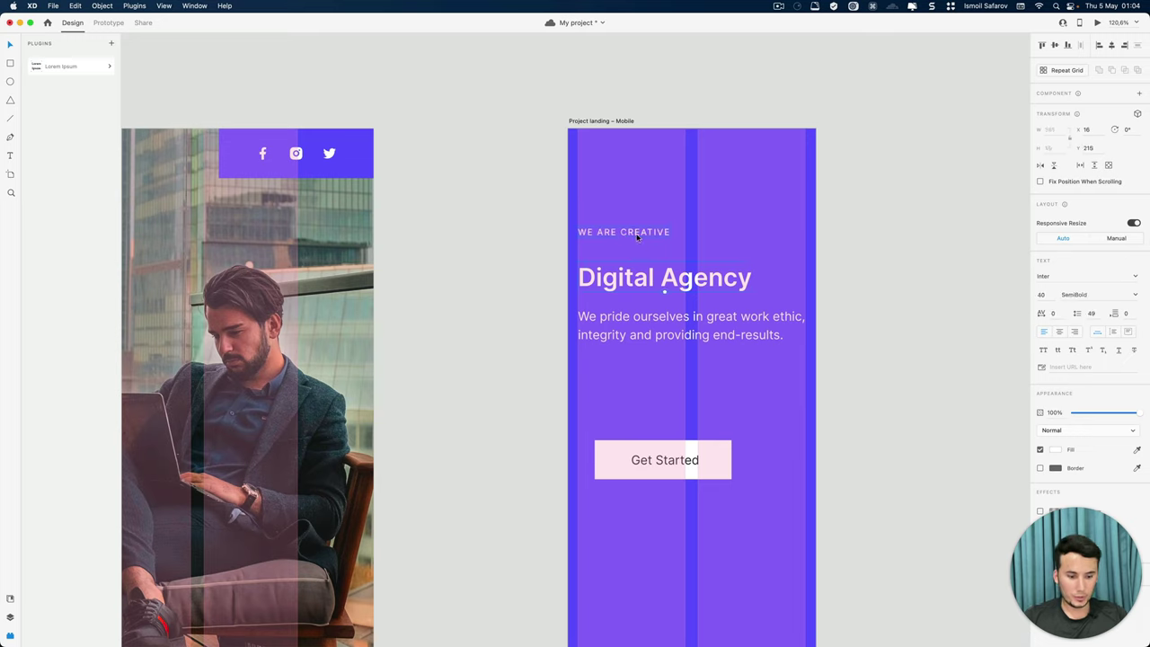
{"action": "key", "text": "shift+Up"}
{"action": "key", "text": "shift+Up"}
{"action": "key", "text": "shift+Up"}
{"action": "key", "text": "shift+Up"}
{"action": "key", "text": "shift+Down"}
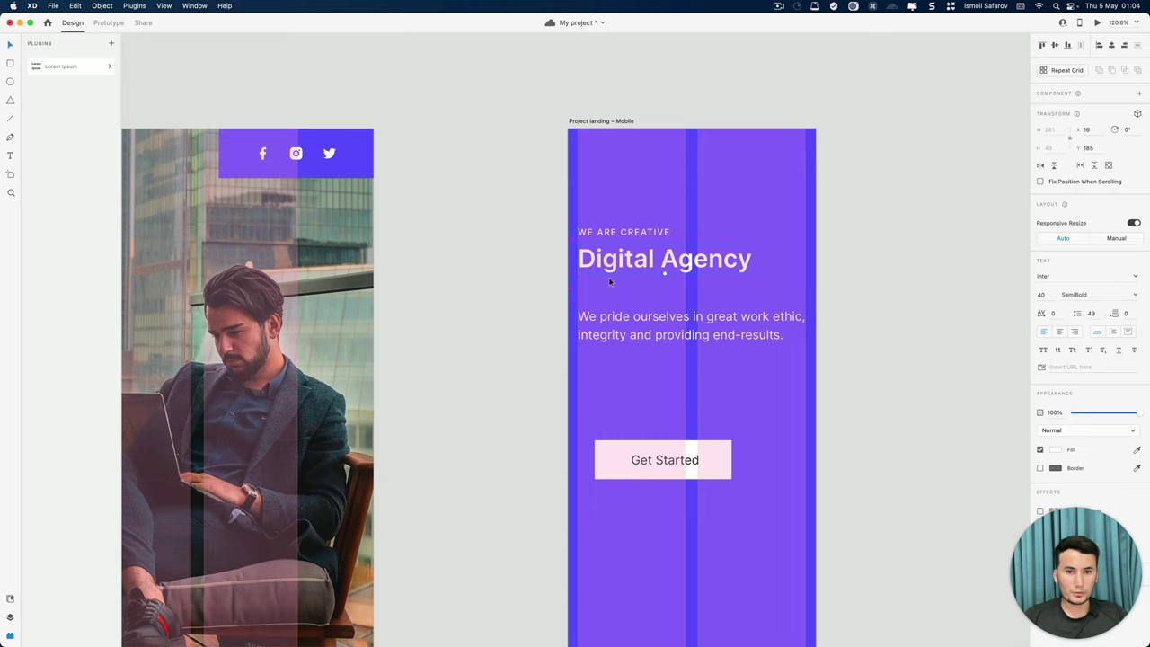
- Set the intro paragraph to size 16 with 24 line spacing
{"action": "left_click", "coordinate": [623, 340]}
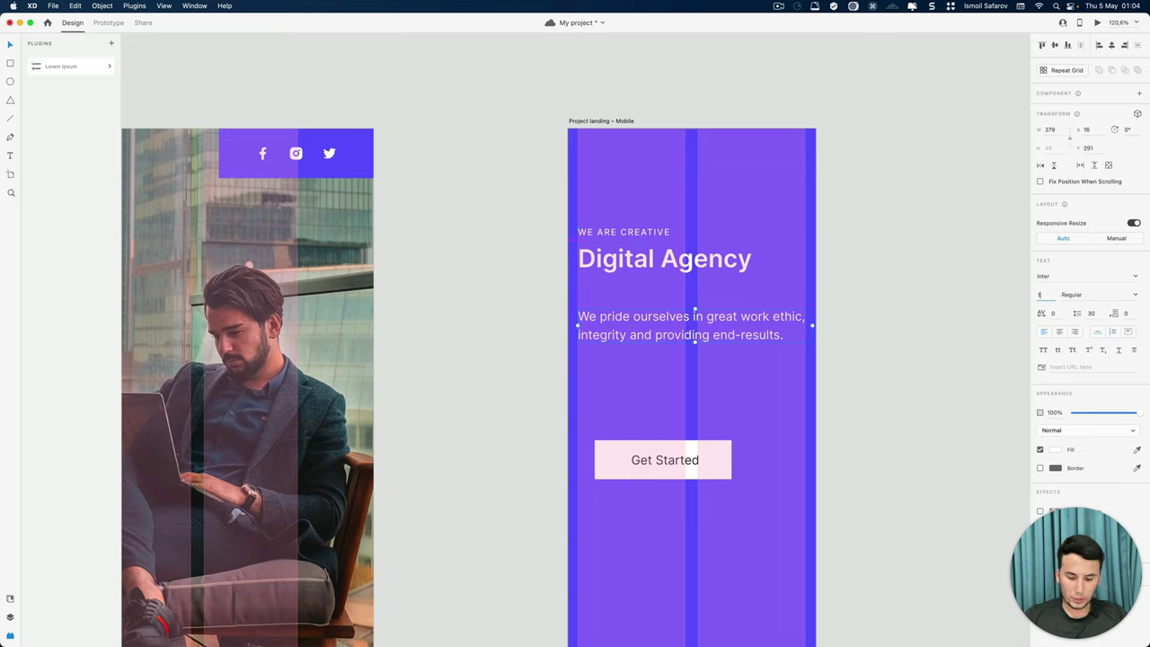
{"action": "type", "text": "16"}
{"action": "key", "text": "Return"}
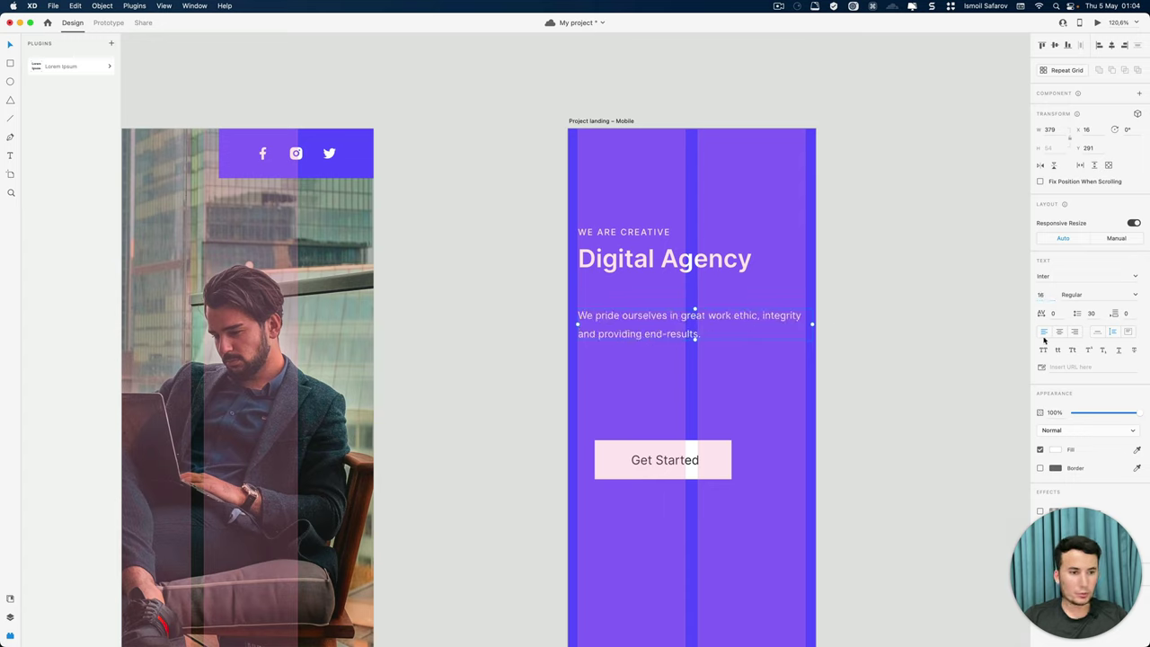
{"action": "left_click", "coordinate": [1091, 313]}
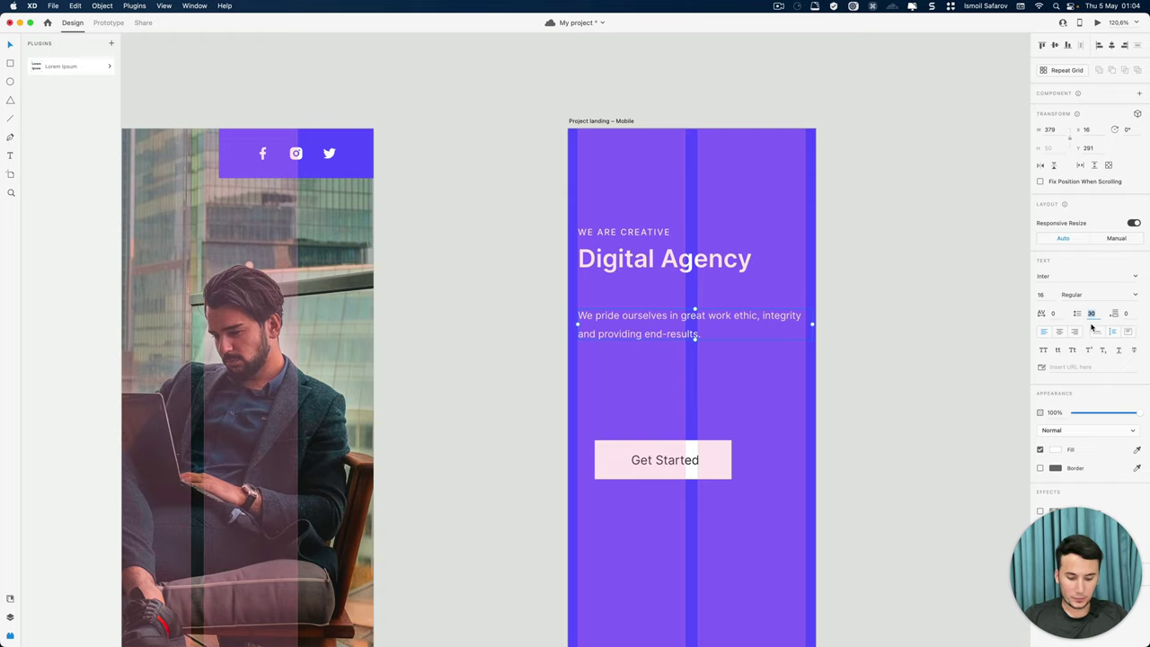
{"action": "type", "text": "020"}
{"action": "key", "text": "Return"}
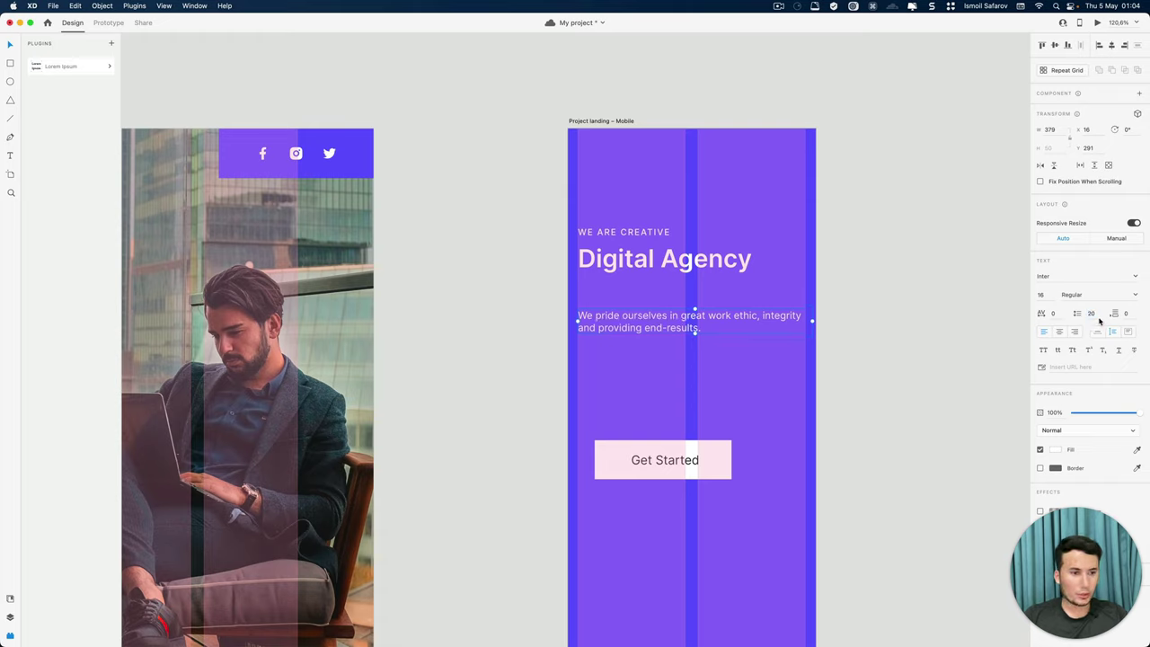
{"action": "type", "text": "24"}
{"action": "key", "text": "Return"}
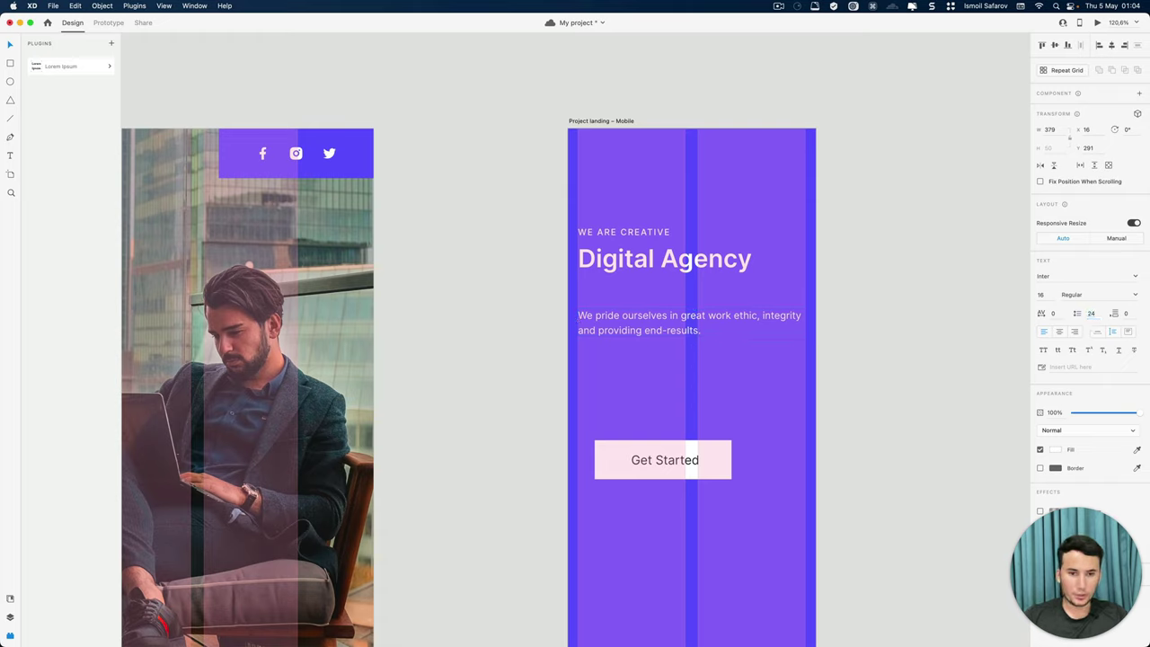
- Raise the paragraph and narrow its text box to about 313 so it wraps after 'ethic,'
{"action": "left_click_drag", "start_coordinate": [629, 329], "coordinate": [631, 305]}
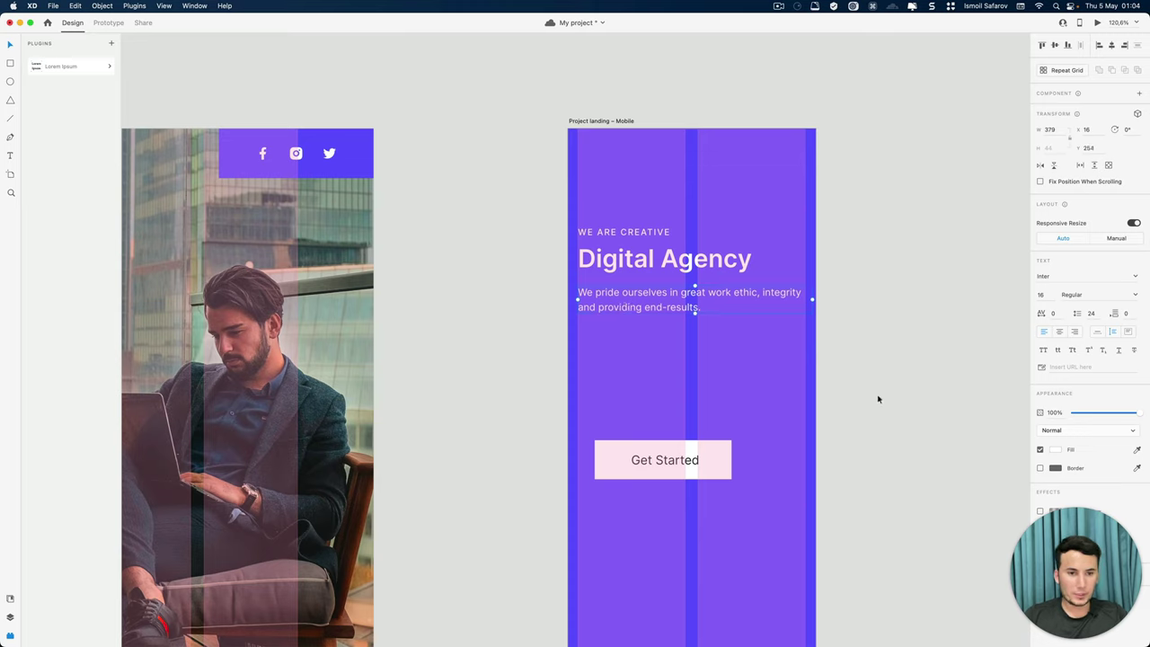
{"action": "left_click_drag", "start_coordinate": [809, 300], "coordinate": [801, 300]}
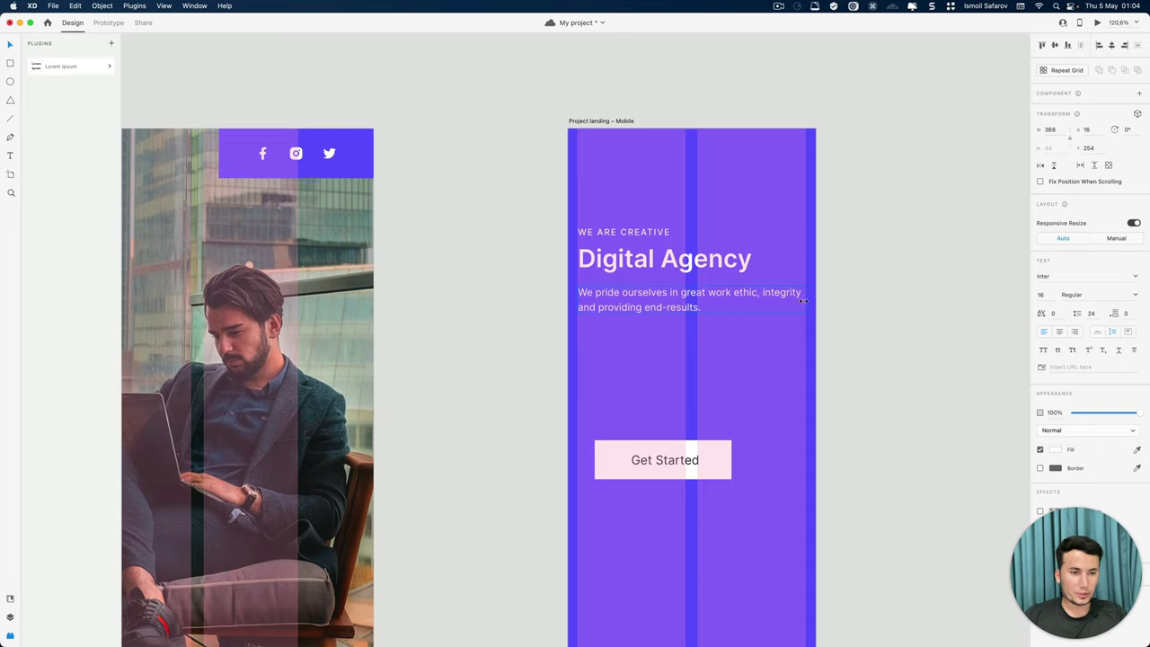
{"action": "left_click_drag", "start_coordinate": [803, 301], "coordinate": [774, 301]}
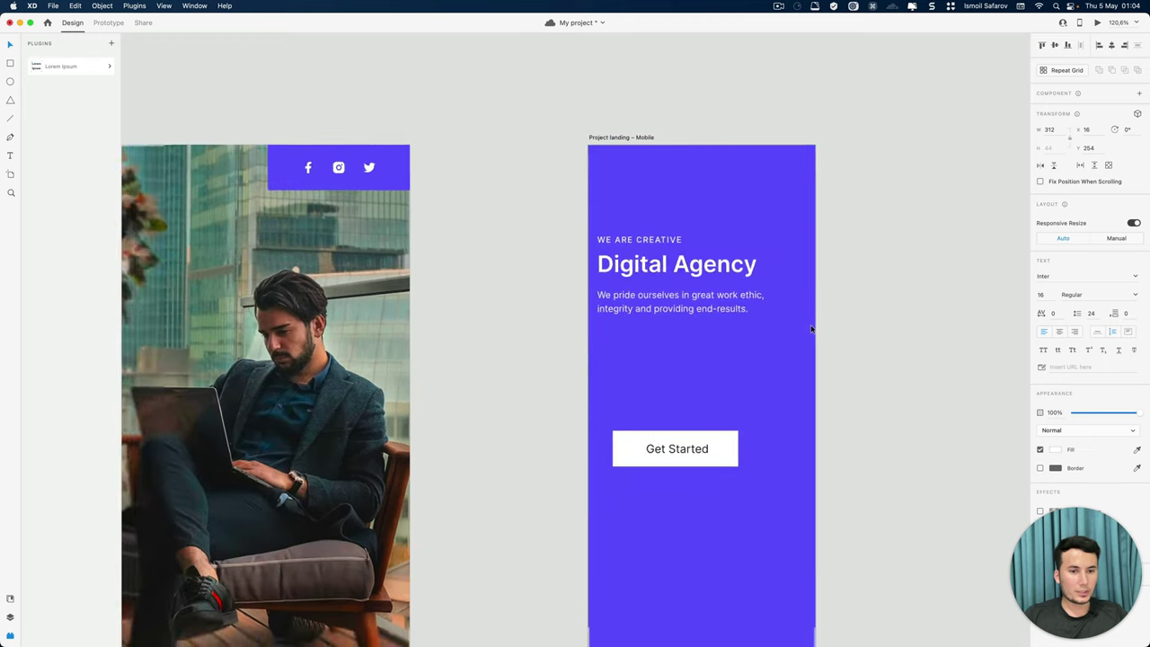
{"action": "scroll", "coordinate": [811, 329], "scroll_direction": "up", "scroll_amount": 5}
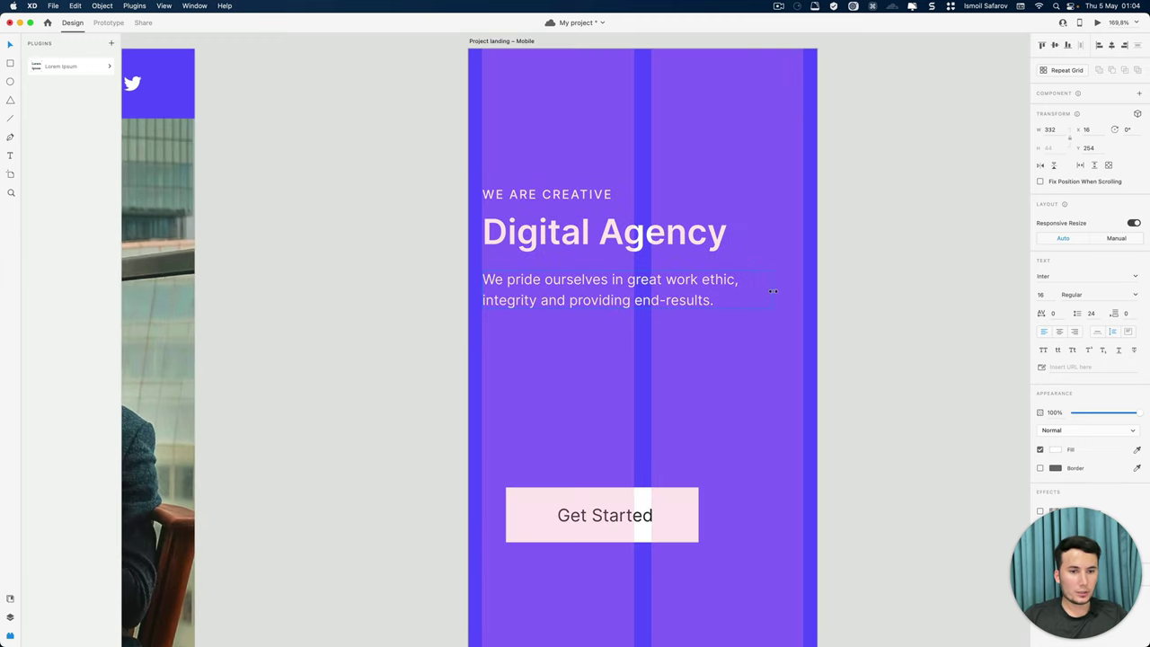
{"action": "left_click_drag", "start_coordinate": [774, 292], "coordinate": [771, 292]}
{"action": "mouse_move", "coordinate": [775, 289]}
{"action": "left_mouse_down"}
{"action": "mouse_move", "coordinate": [816, 293]}
{"action": "mouse_move", "coordinate": [800, 293]}
{"action": "left_mouse_up"}
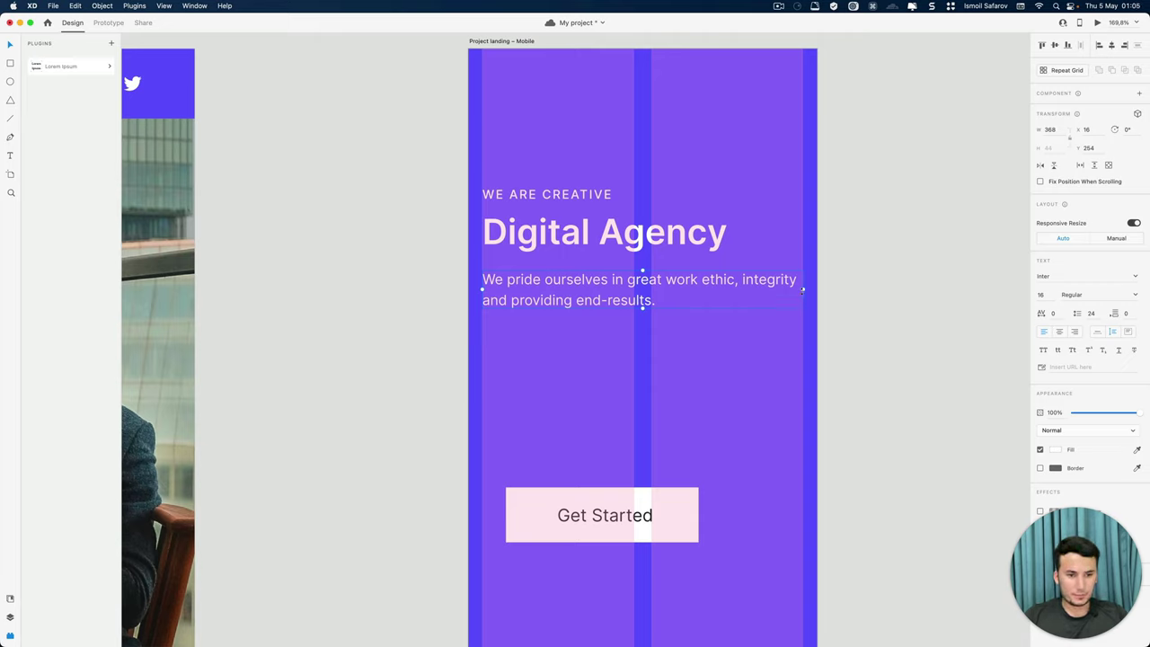
{"action": "mouse_move", "coordinate": [802, 290]}
{"action": "left_mouse_down"}
{"action": "mouse_move", "coordinate": [710, 292]}
{"action": "mouse_move", "coordinate": [755, 285]}
{"action": "left_mouse_up"}
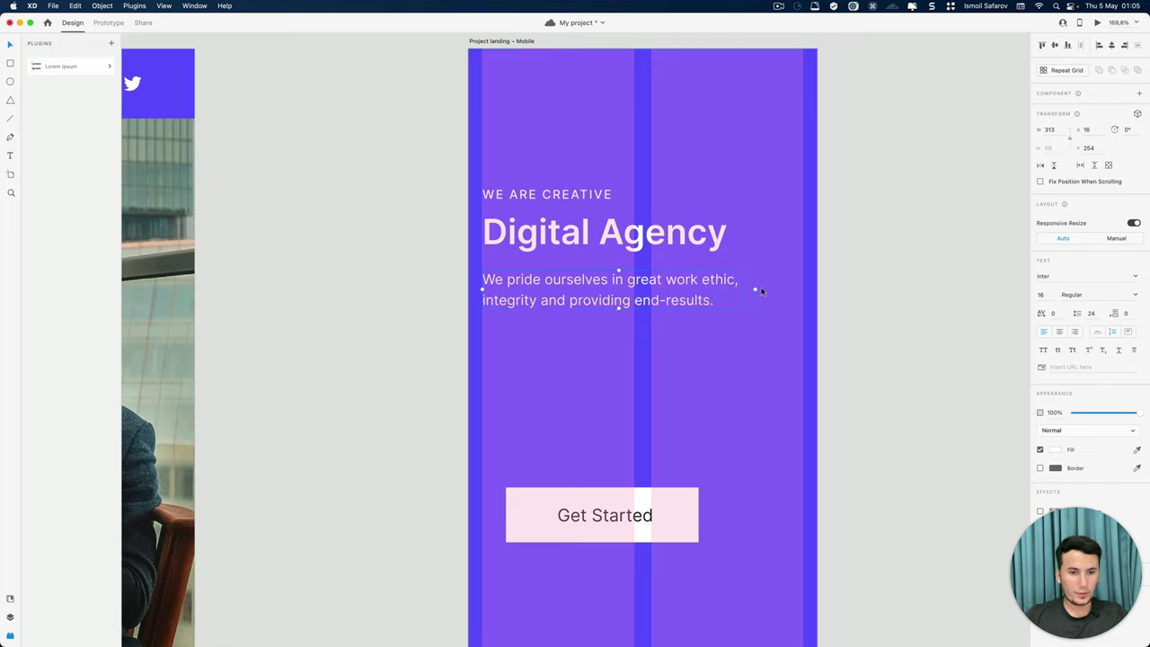
- Move the Get Started button up under the paragraph, aligned with the text's left edge
{"action": "left_click", "coordinate": [638, 515]}
{"action": "left_click_drag", "start_coordinate": [668, 515], "coordinate": [645, 389]}
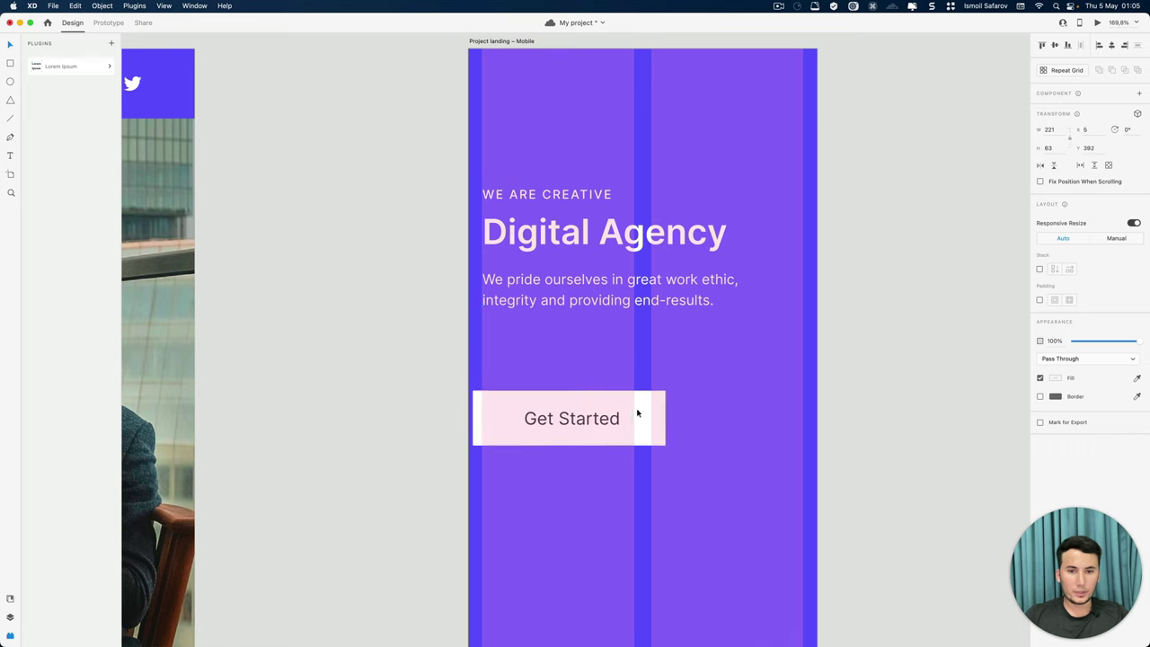
{"action": "scroll", "coordinate": [669, 402], "scroll_direction": "down", "scroll_amount": 3}
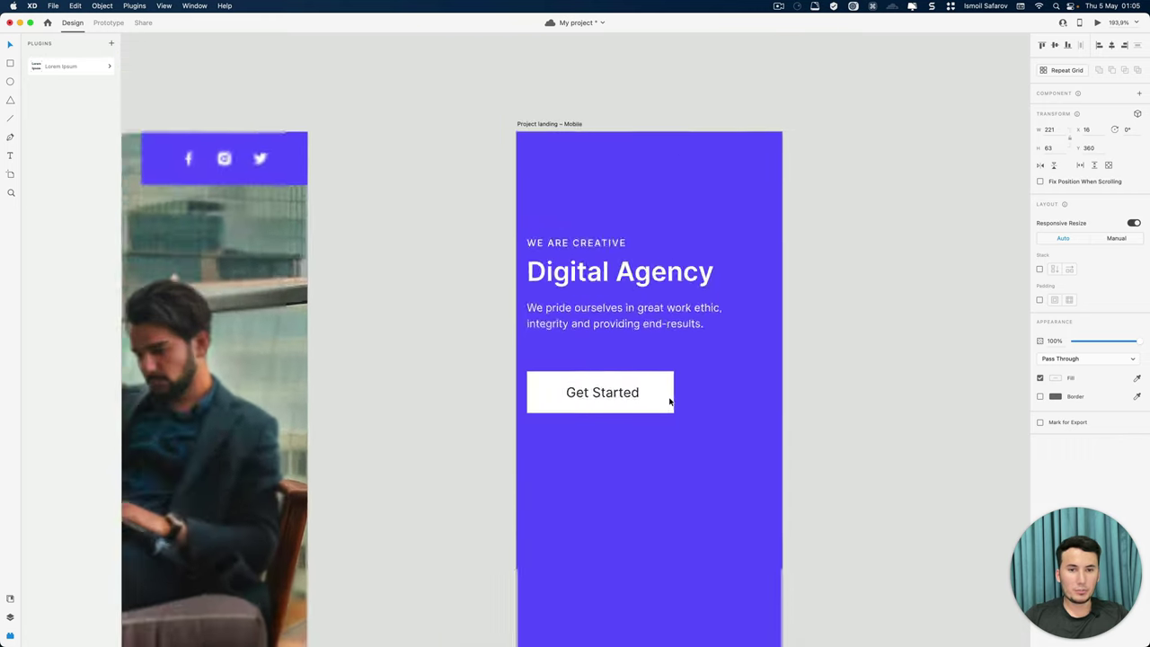
{"action": "scroll", "coordinate": [670, 402], "scroll_direction": "down", "scroll_amount": 3}
{"action": "scroll", "coordinate": [670, 402], "scroll_direction": "down", "scroll_amount": 2}
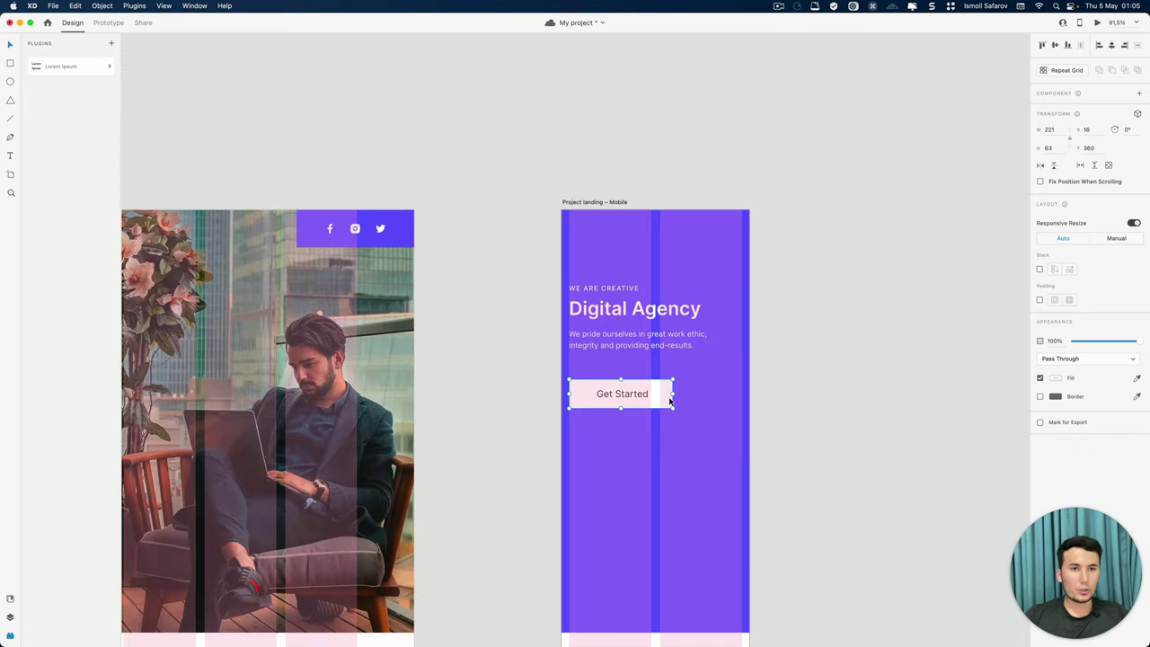
{"action": "scroll", "coordinate": [669, 401], "scroll_direction": "up", "scroll_amount": 2}
{"action": "scroll", "coordinate": [669, 416], "scroll_direction": "up", "scroll_amount": 1}
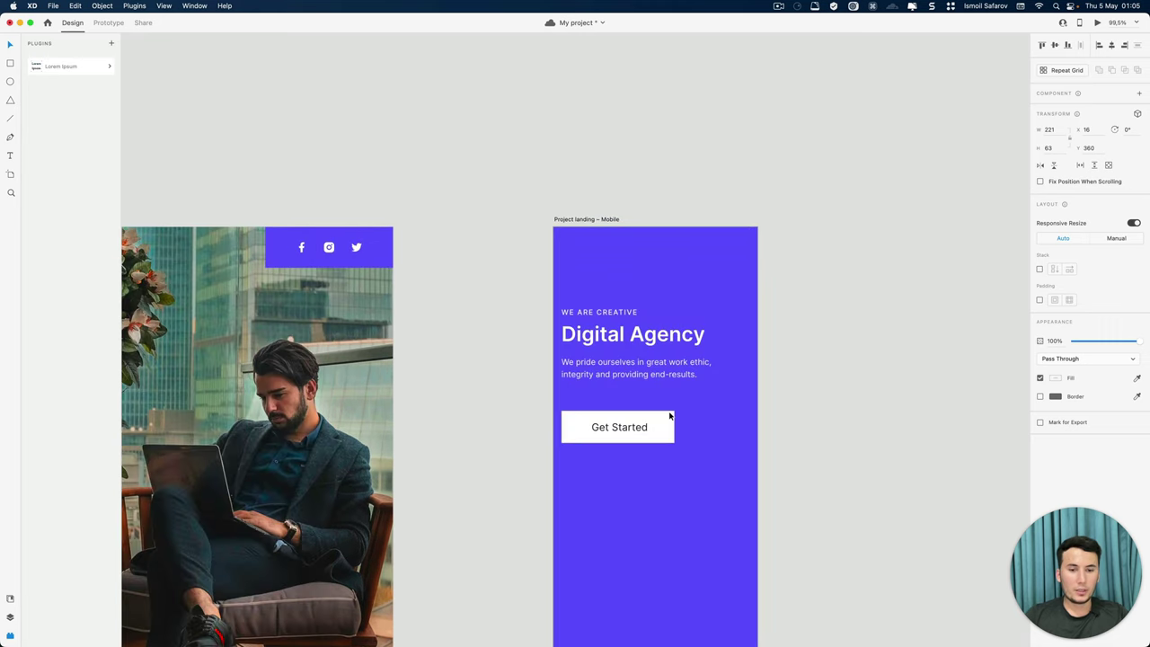
{"action": "scroll", "coordinate": [670, 415], "scroll_direction": "up", "scroll_amount": 1}
{"action": "scroll", "coordinate": [669, 415], "scroll_direction": "up", "scroll_amount": 1}
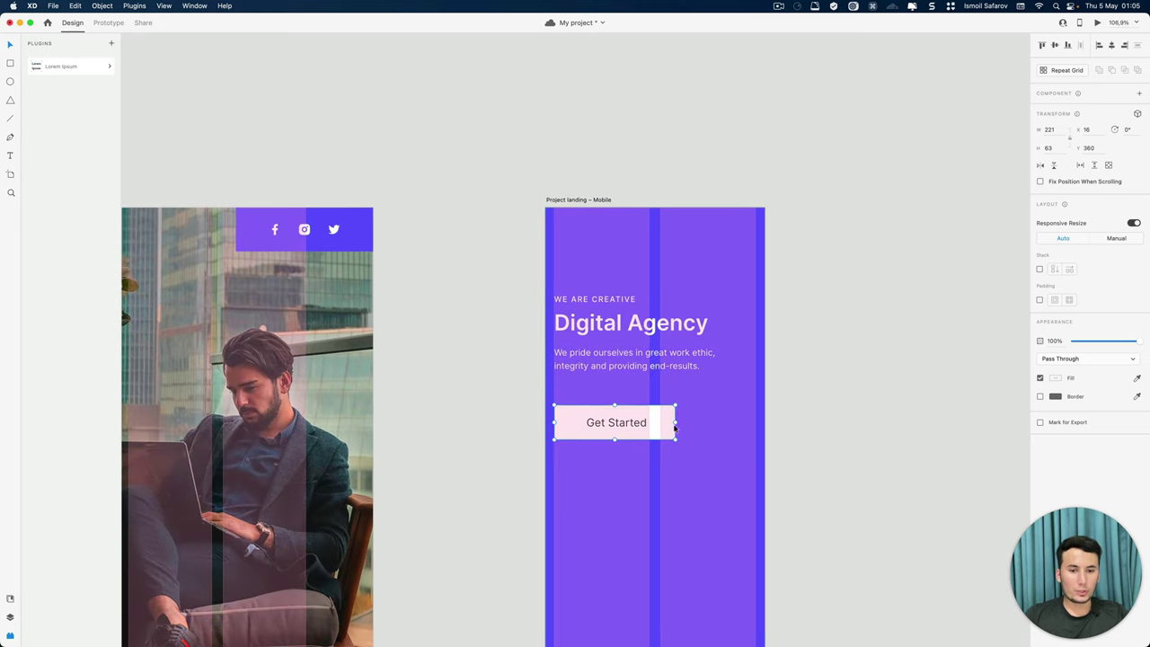
- Stretch the Get Started button to the right column edge across the full content width
{"action": "left_click_drag", "start_coordinate": [674, 423], "coordinate": [756, 422]}
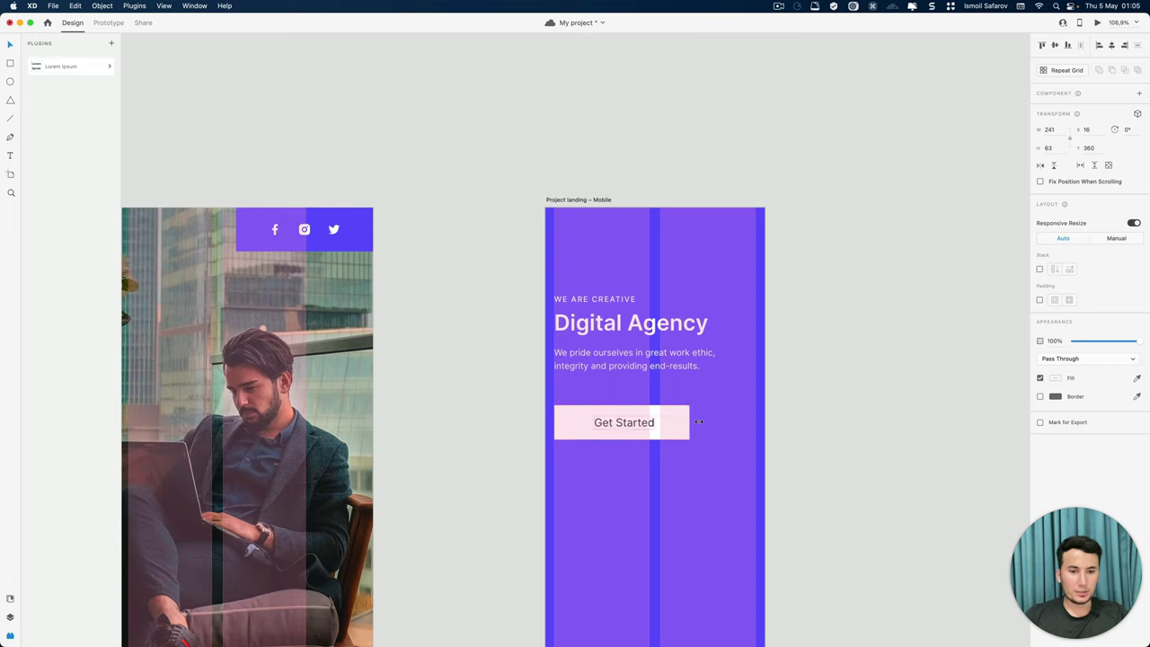
{"action": "left_click", "coordinate": [481, 442]}
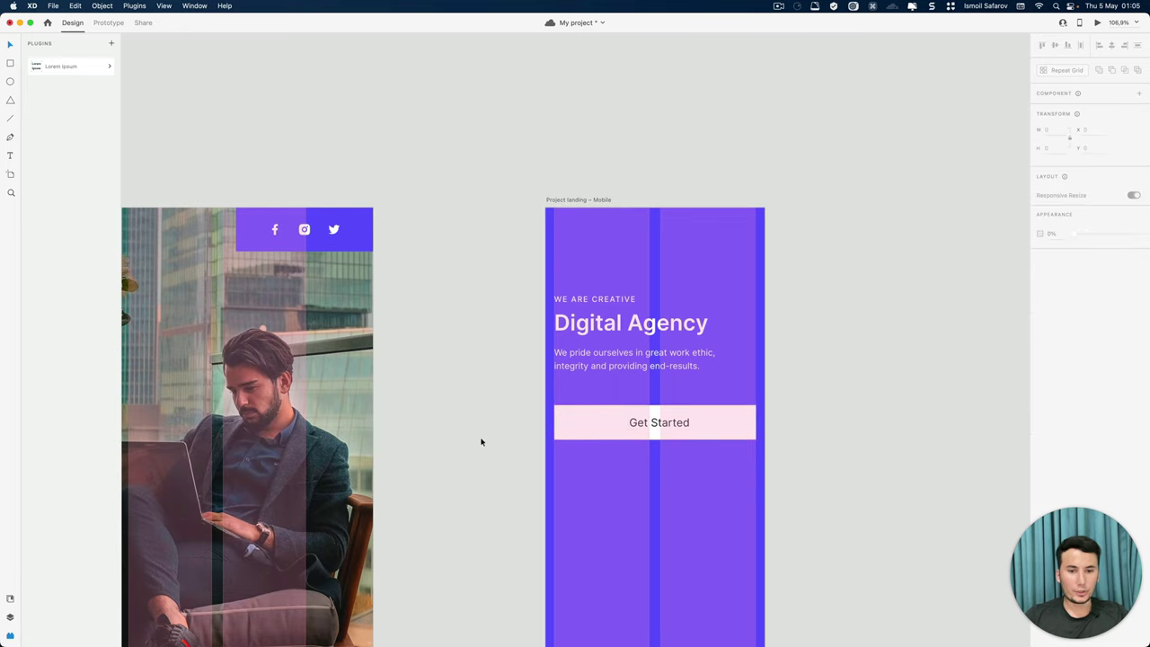
{"action": "scroll", "coordinate": [481, 442], "scroll_direction": "down", "scroll_amount": 1}
{"action": "scroll", "coordinate": [481, 442], "scroll_direction": "up", "scroll_amount": 1}
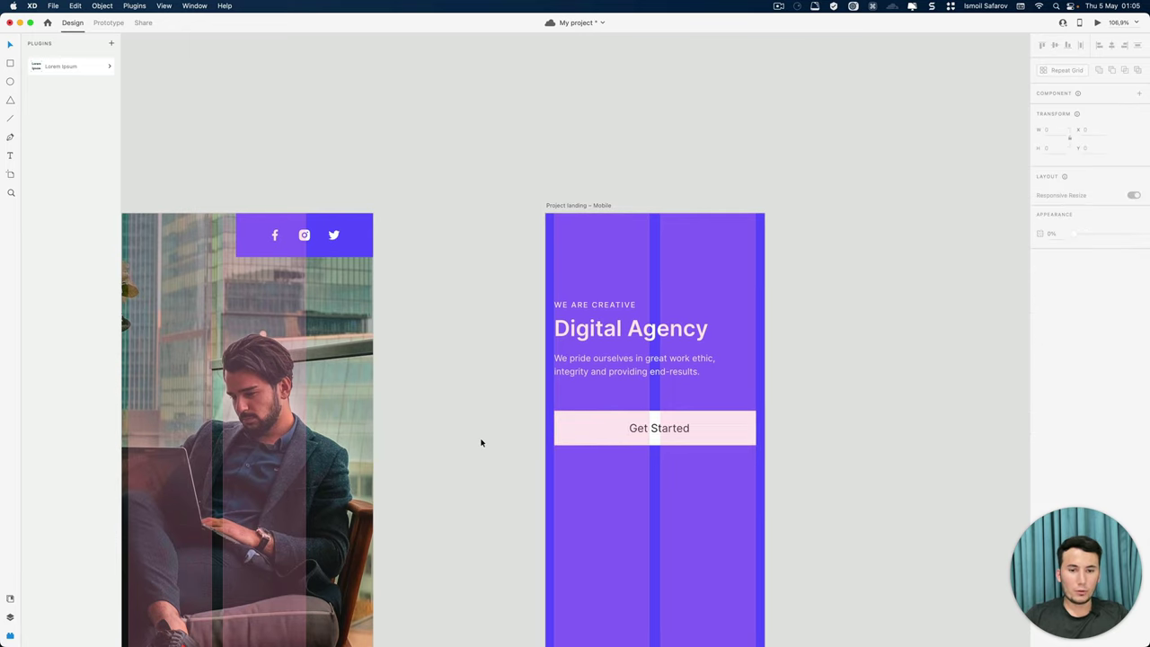
{"action": "scroll", "coordinate": [479, 442], "scroll_direction": "down", "scroll_amount": 1}
{"action": "left_click", "coordinate": [585, 160]}
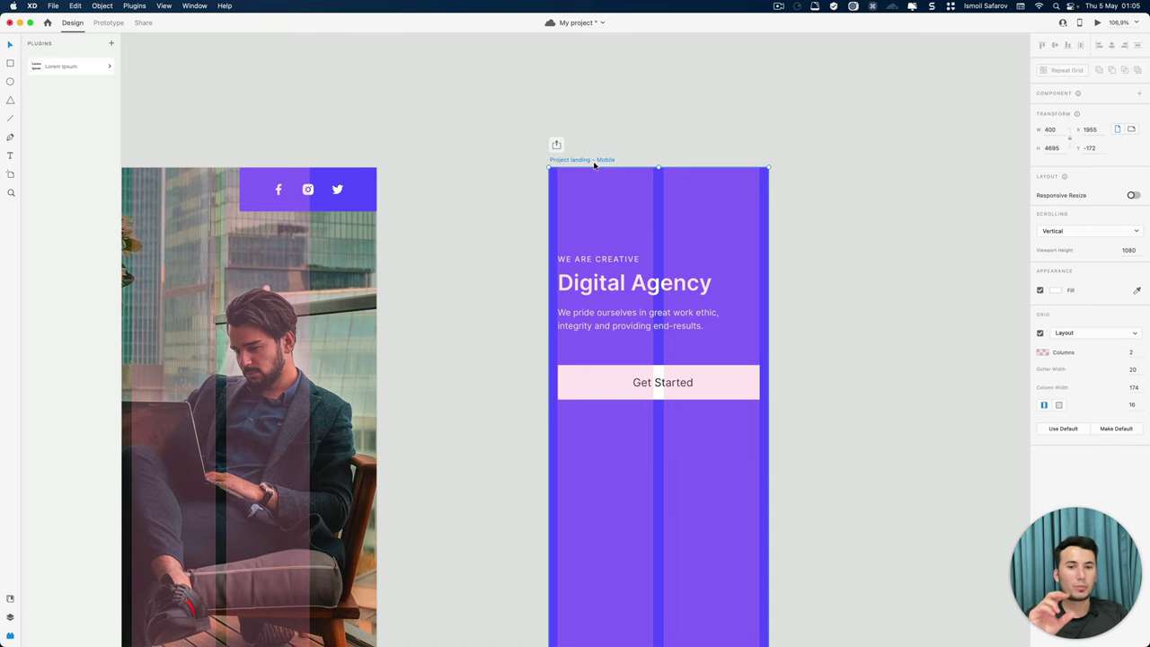
{"action": "scroll", "coordinate": [502, 332], "scroll_direction": "left", "scroll_amount": 5}
{"action": "scroll", "coordinate": [503, 332], "scroll_direction": "left", "scroll_amount": 2}
{"action": "scroll", "coordinate": [502, 332], "scroll_direction": "right", "scroll_amount": 5}
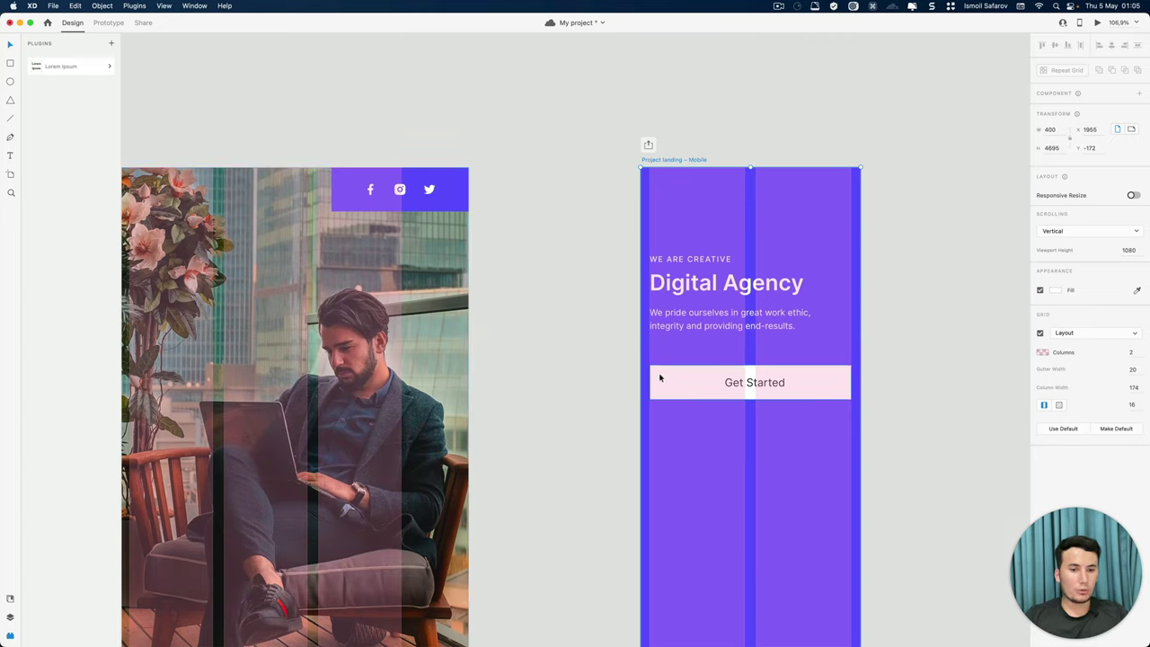
- Preview the artboard and undo the Get Started button's widening, restoring 221×63
{"action": "left_click", "coordinate": [1096, 23]}
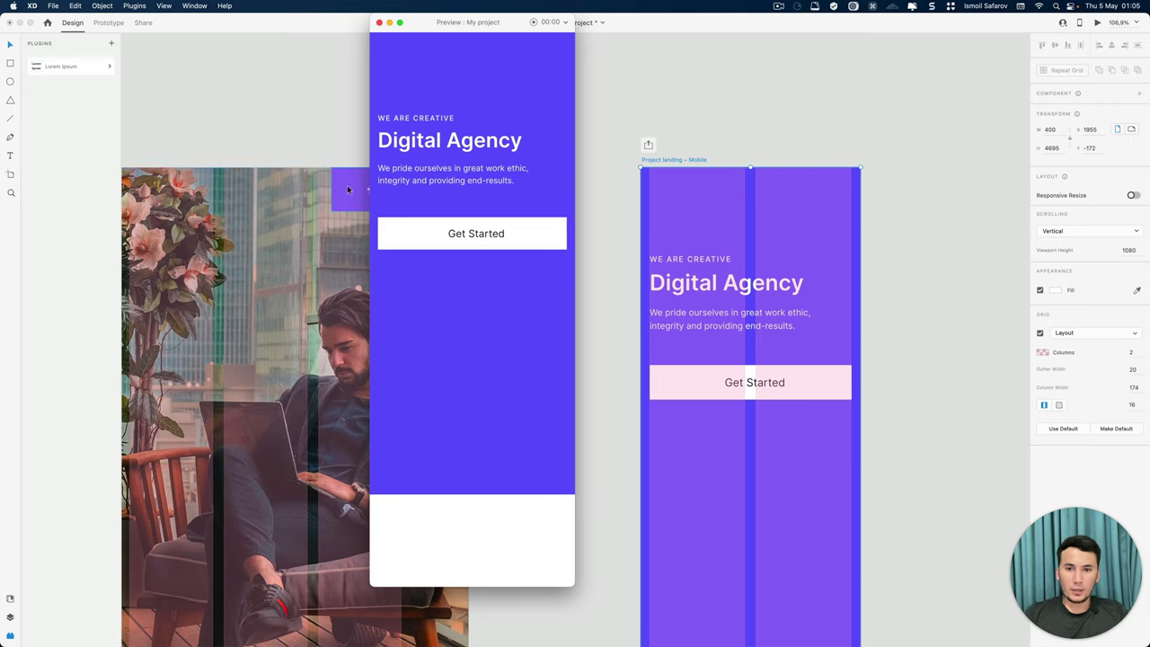
{"action": "left_click", "coordinate": [379, 21]}
{"action": "left_click", "coordinate": [808, 394]}
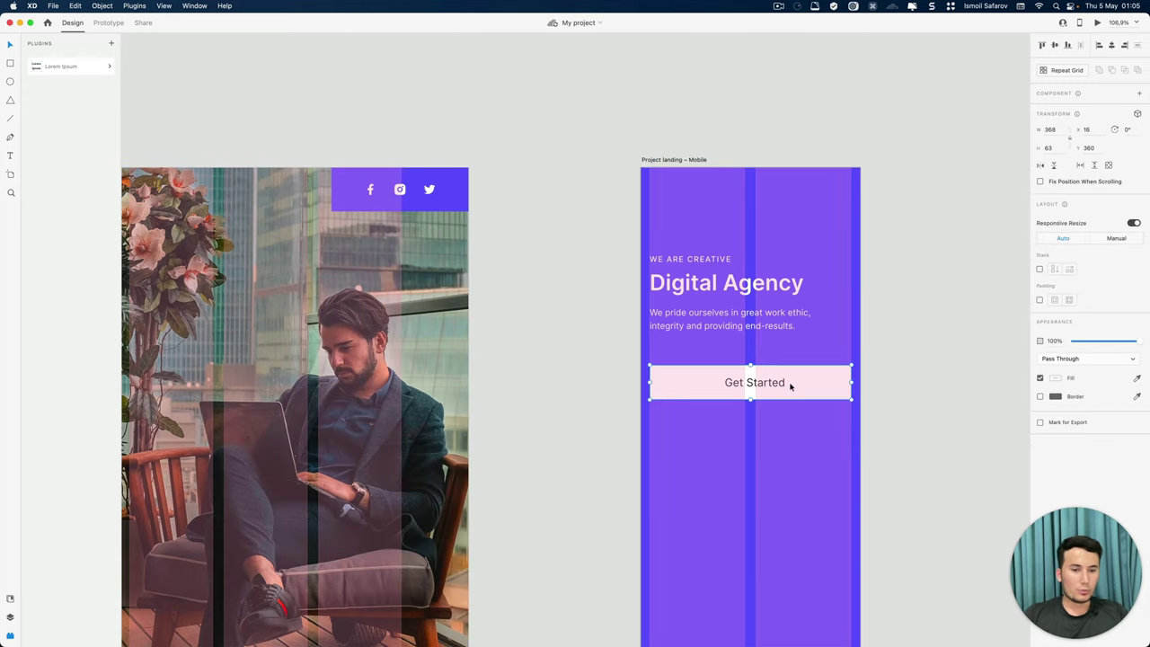
{"action": "key", "text": "super+z"}
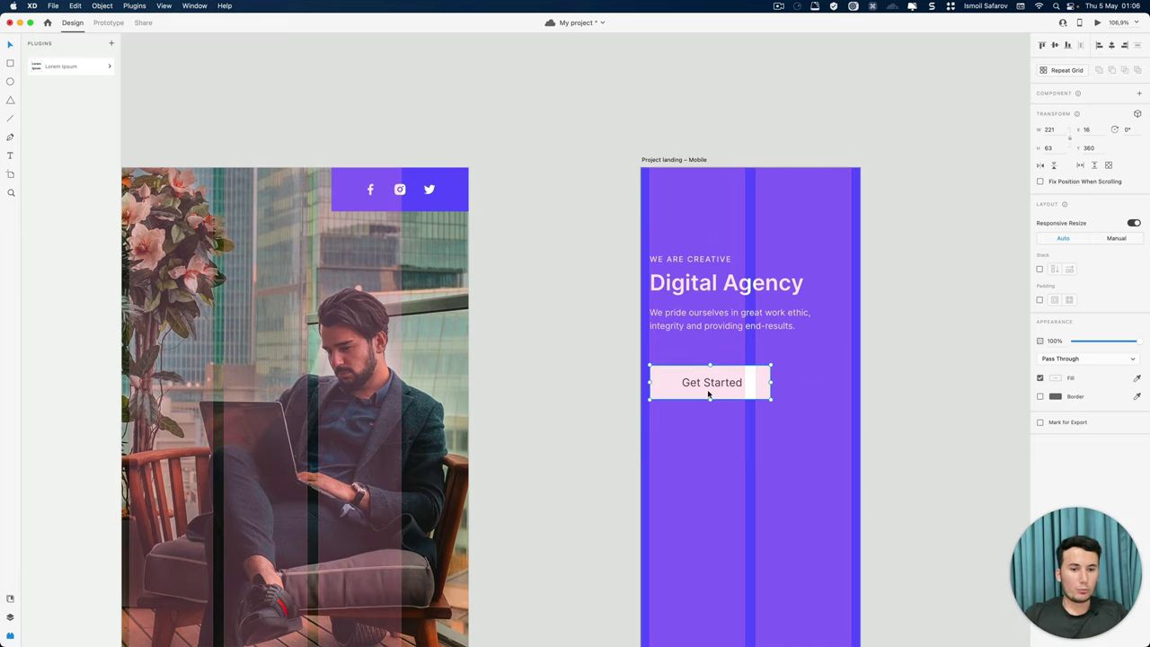
{"action": "key", "text": "Escape"}
- Move the Get Started button up to Y 338, closer to the paragraph, and preview again
{"action": "scroll", "coordinate": [710, 390], "scroll_direction": "up", "scroll_amount": 5}
{"action": "scroll", "coordinate": [739, 392], "scroll_direction": "up", "scroll_amount": 3}
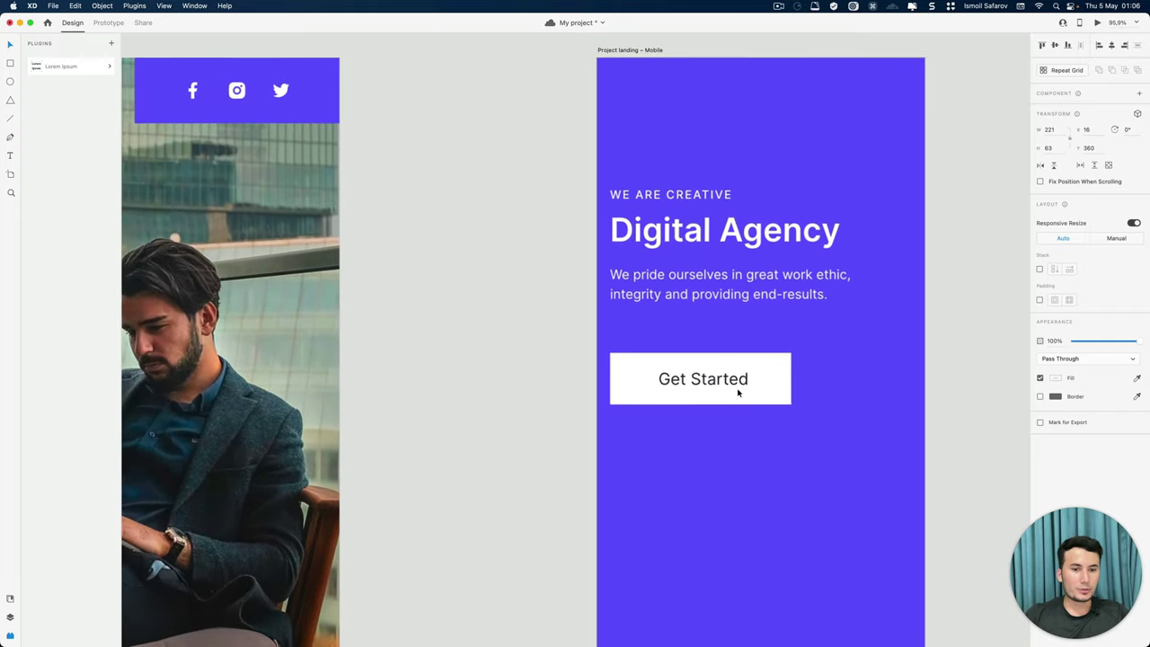
{"action": "scroll", "coordinate": [744, 397], "scroll_direction": "up", "scroll_amount": 2}
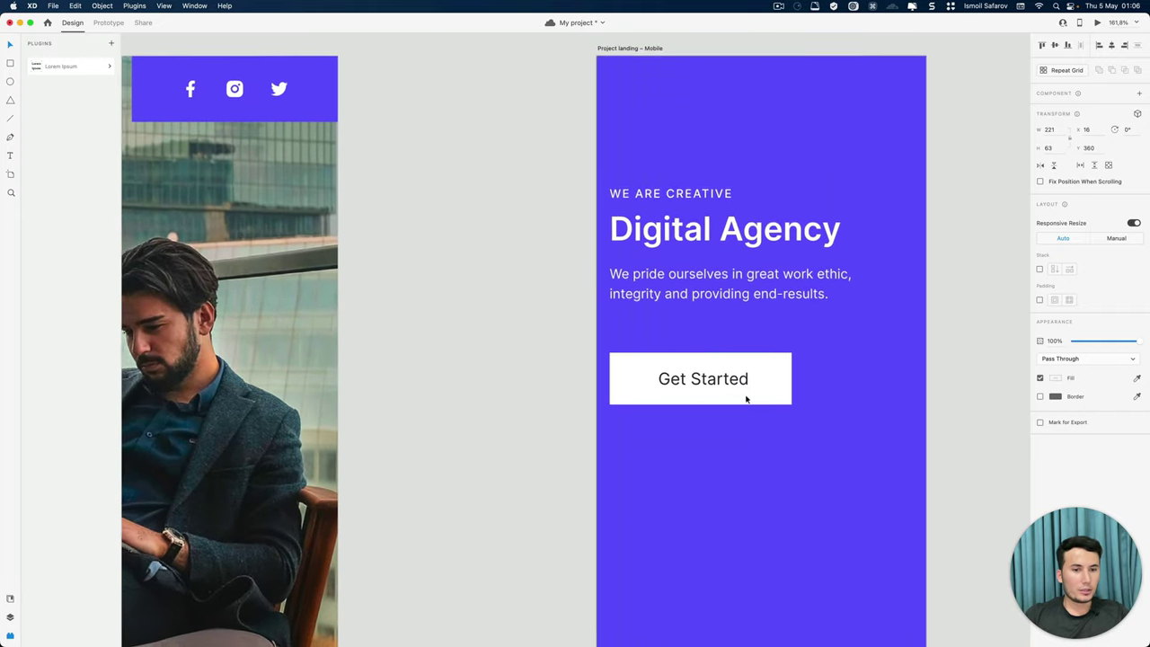
{"action": "left_click", "coordinate": [745, 399]}
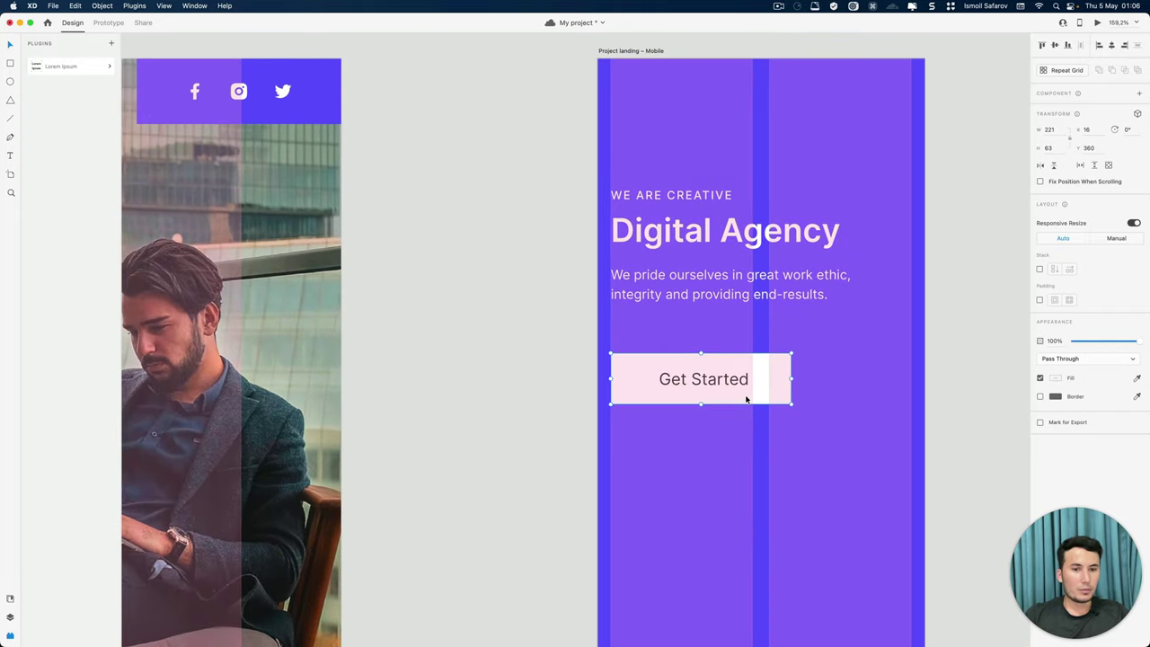
{"action": "left_click_drag", "start_coordinate": [762, 390], "coordinate": [758, 374]}
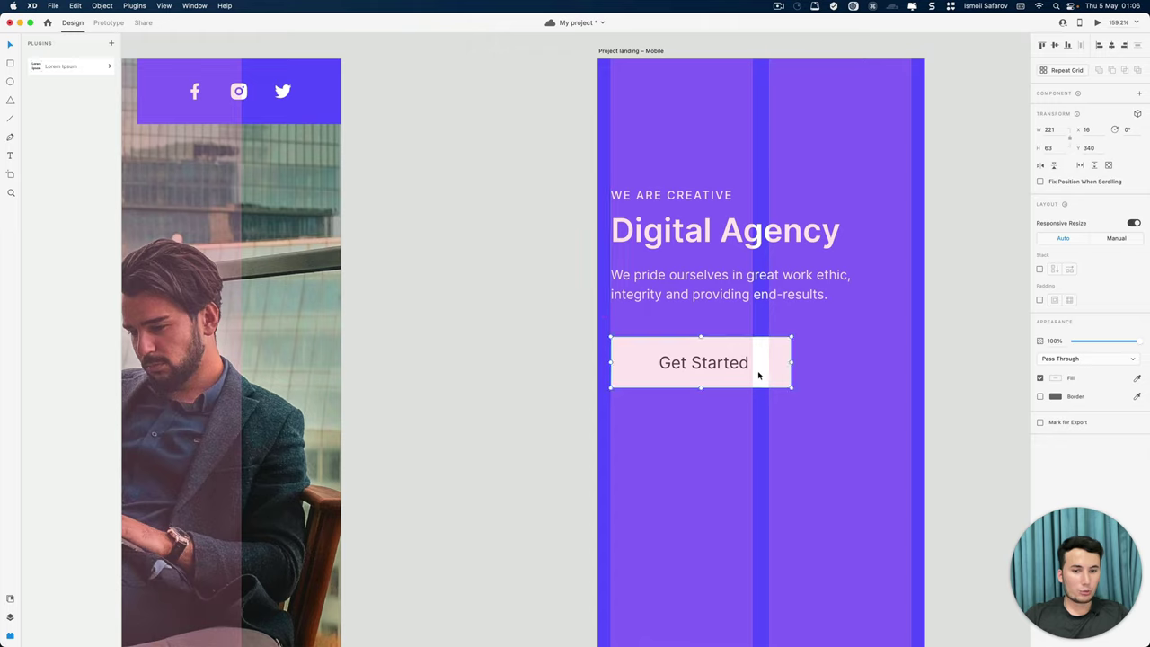
{"action": "key", "text": "Up"}
{"action": "key", "text": "Up"}
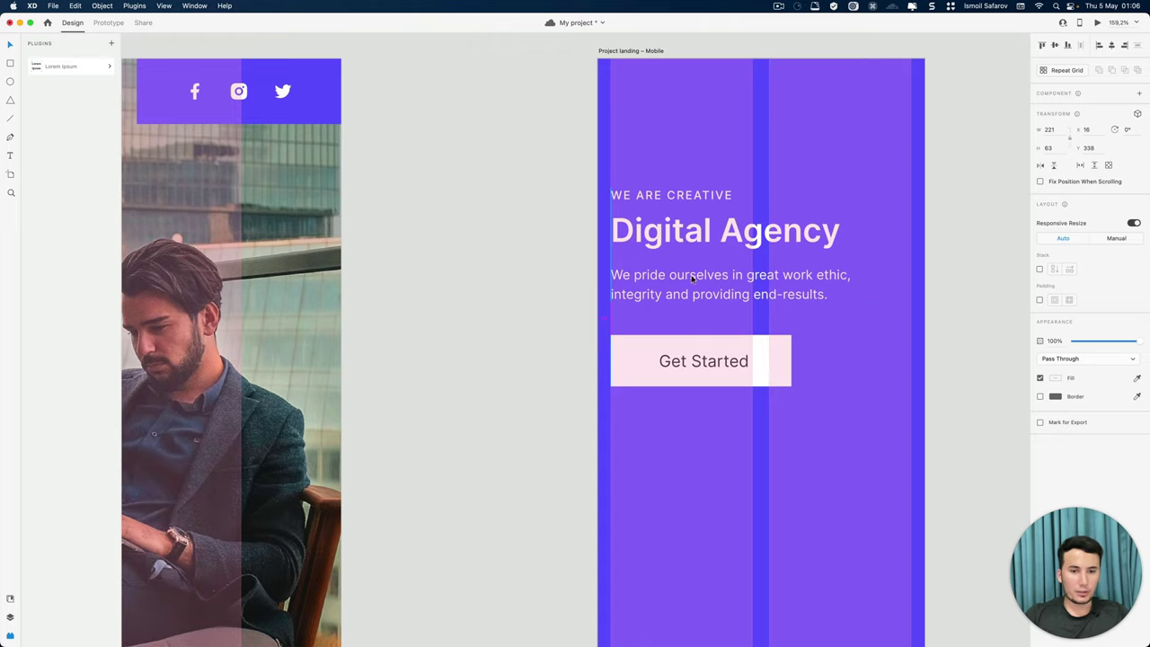
{"action": "left_click", "coordinate": [1099, 23]}
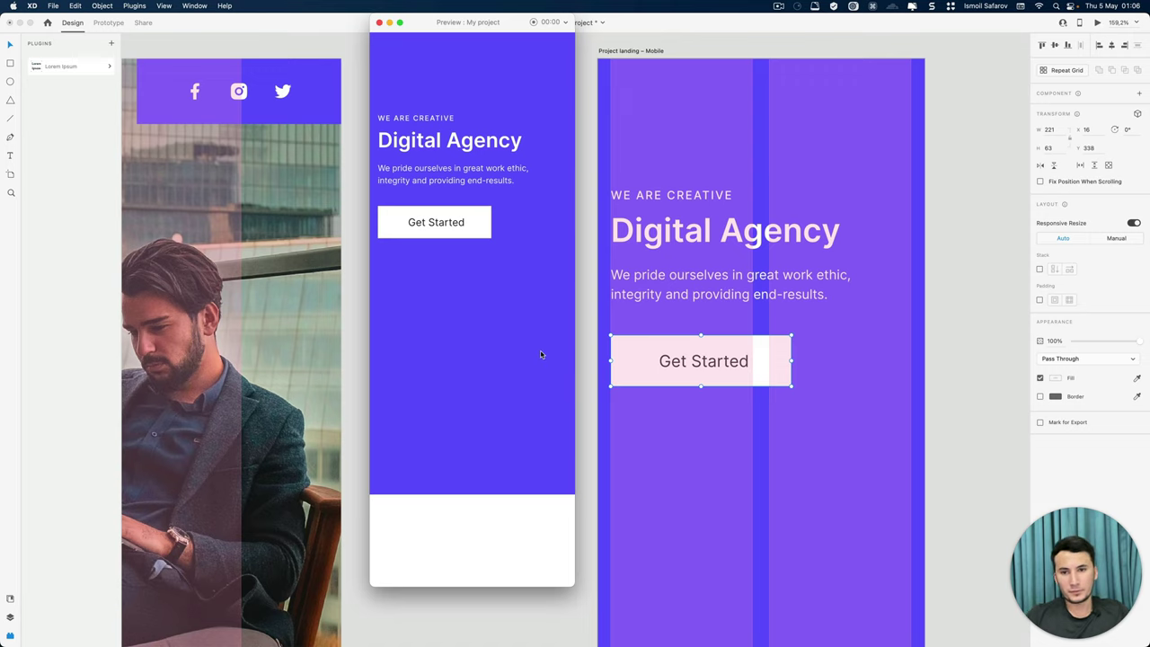
{"action": "left_click", "coordinate": [379, 21]}
{"action": "scroll", "coordinate": [584, 167], "scroll_direction": "down", "scroll_amount": 5}
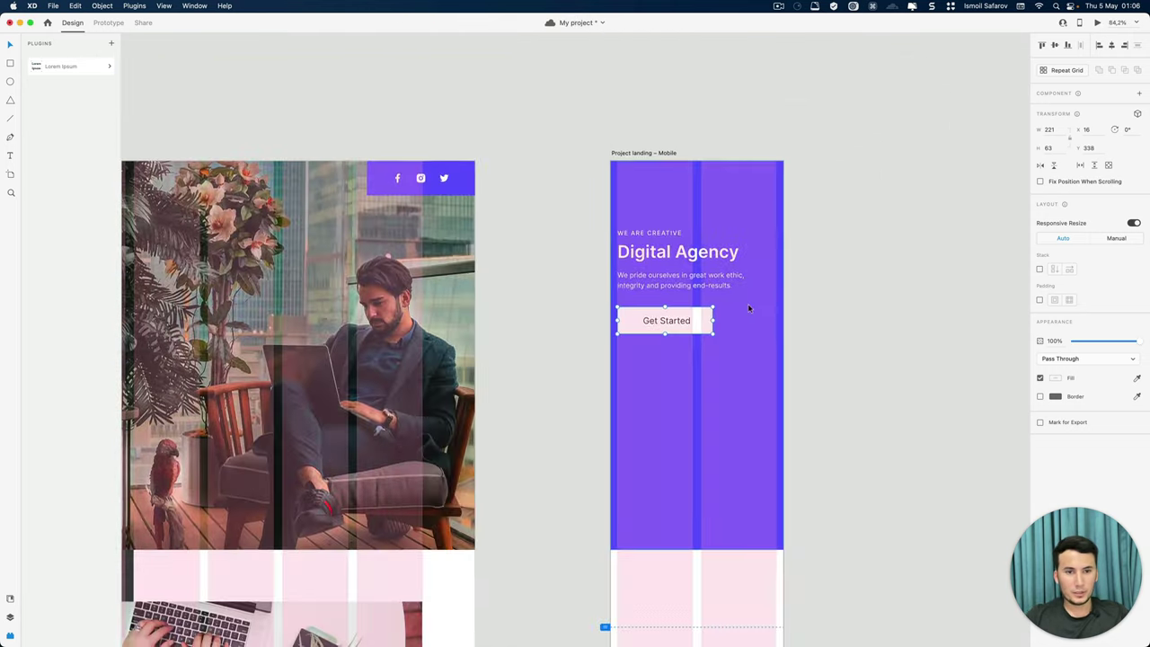
- Shorten the purple hero rectangle from 900 to 600 high, trying 225 and 450 first
{"action": "left_click", "coordinate": [772, 296]}
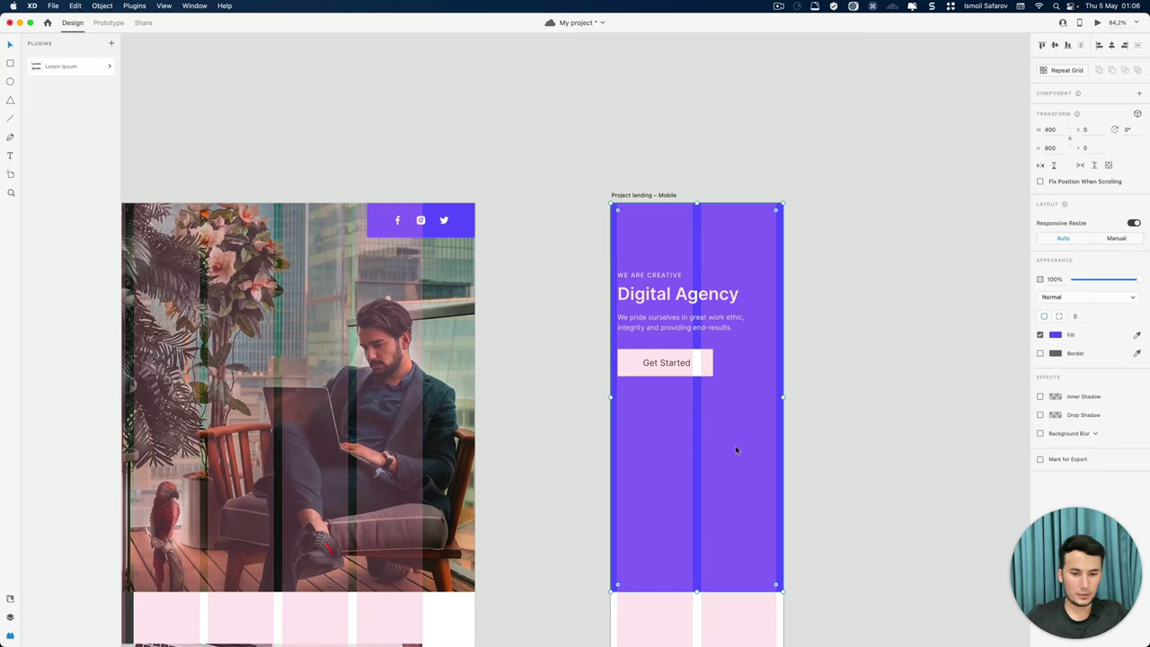
{"action": "left_click", "coordinate": [1060, 147]}
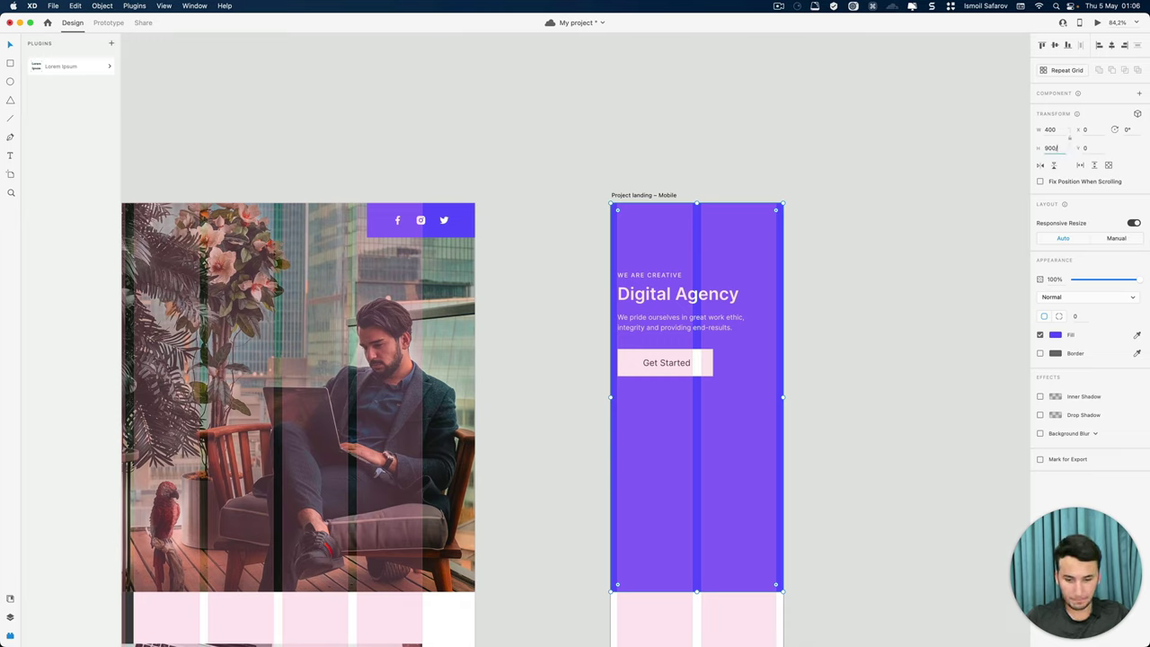
{"action": "type", "text": "225"}
{"action": "key", "text": "Return"}
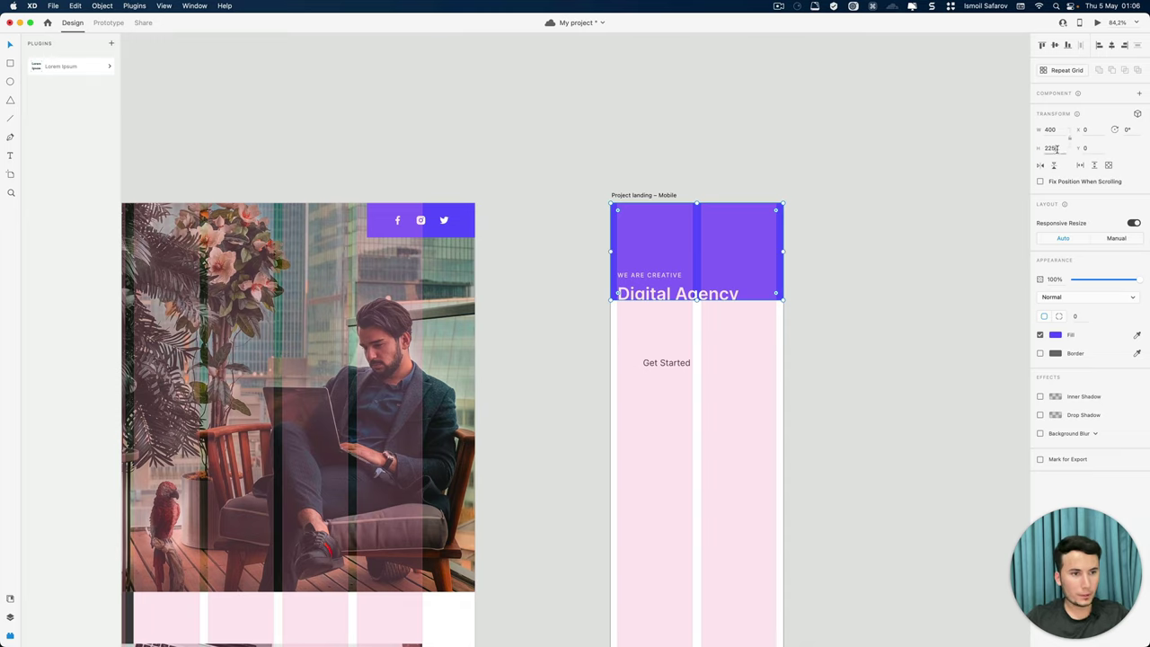
{"action": "left_click", "coordinate": [1058, 149]}
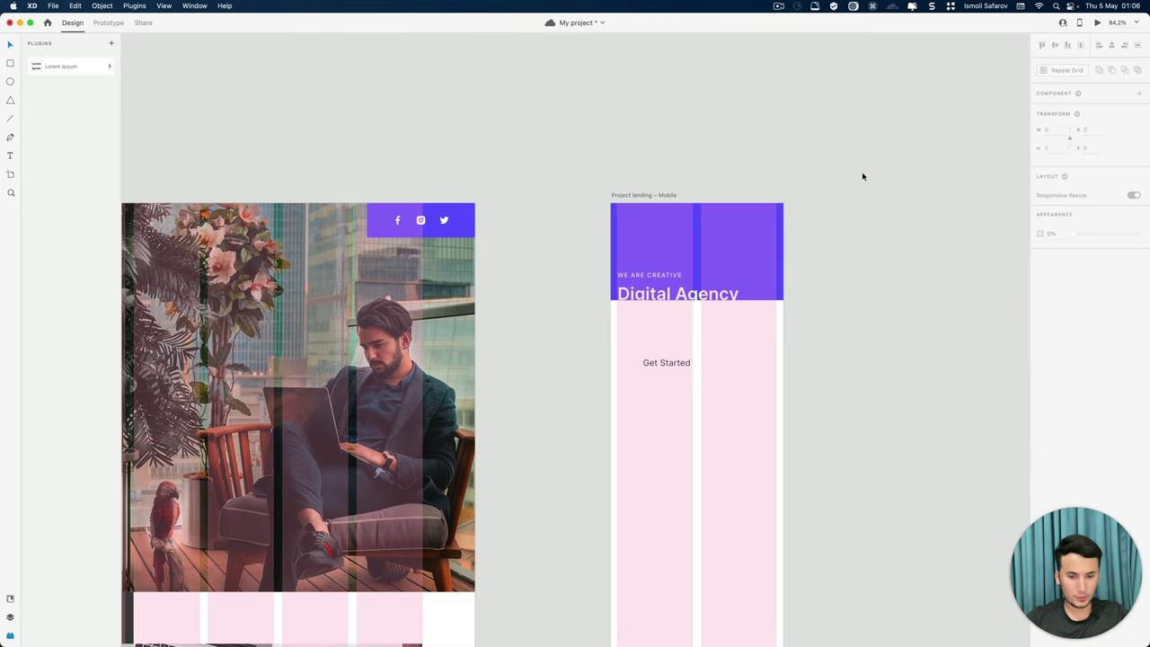
{"action": "key", "text": "super+z"}
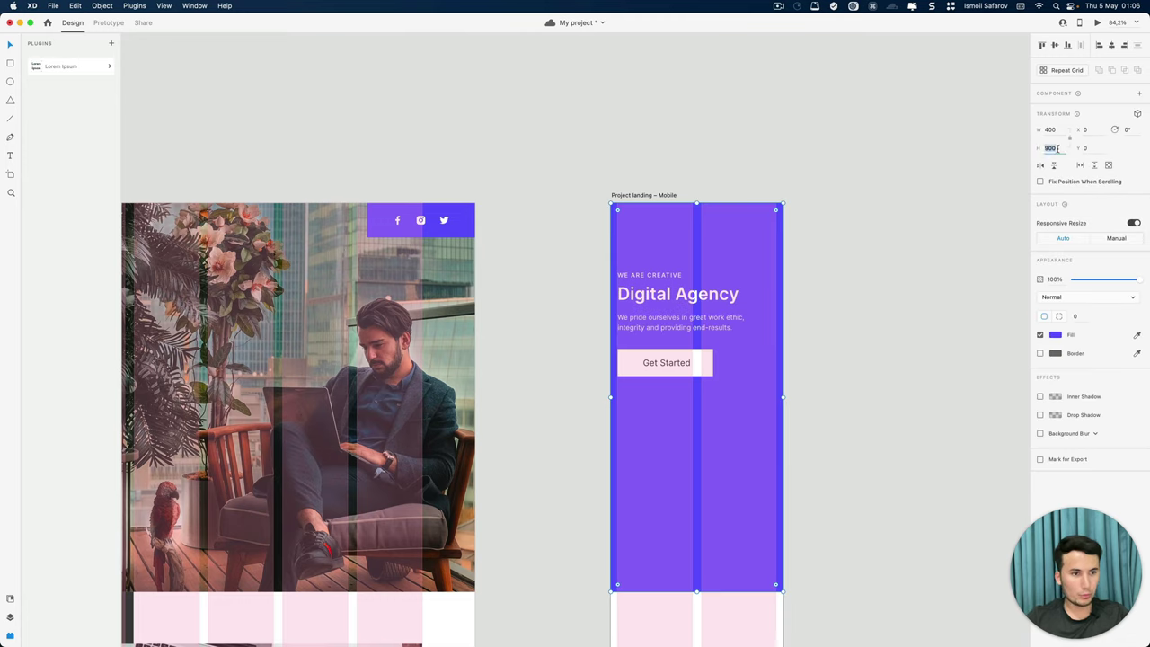
{"action": "left_click", "coordinate": [1056, 148]}
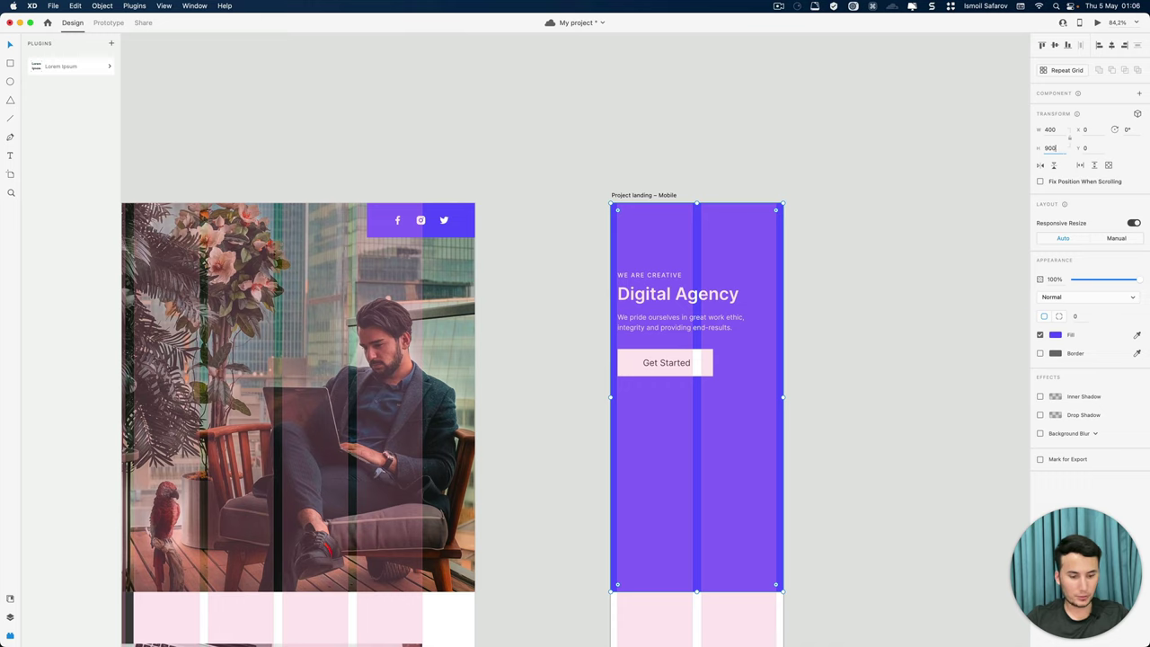
{"action": "type", "text": "/450"}
{"action": "key", "text": "Return"}
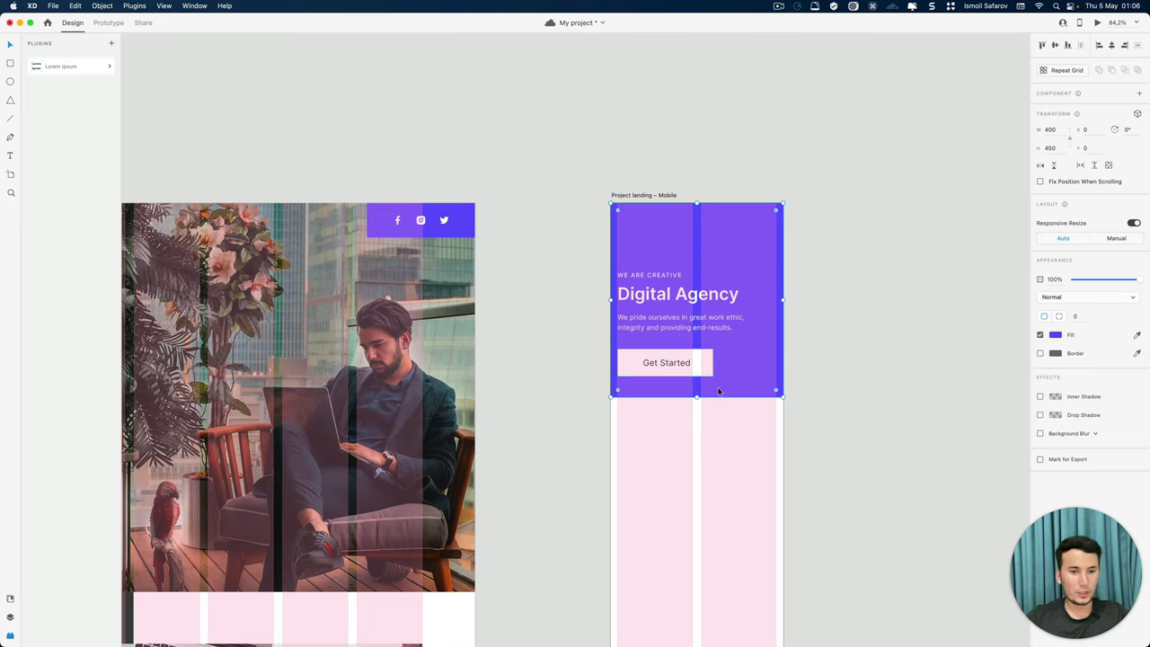
{"action": "left_click", "coordinate": [1060, 149]}
{"action": "type", "text": "600"}
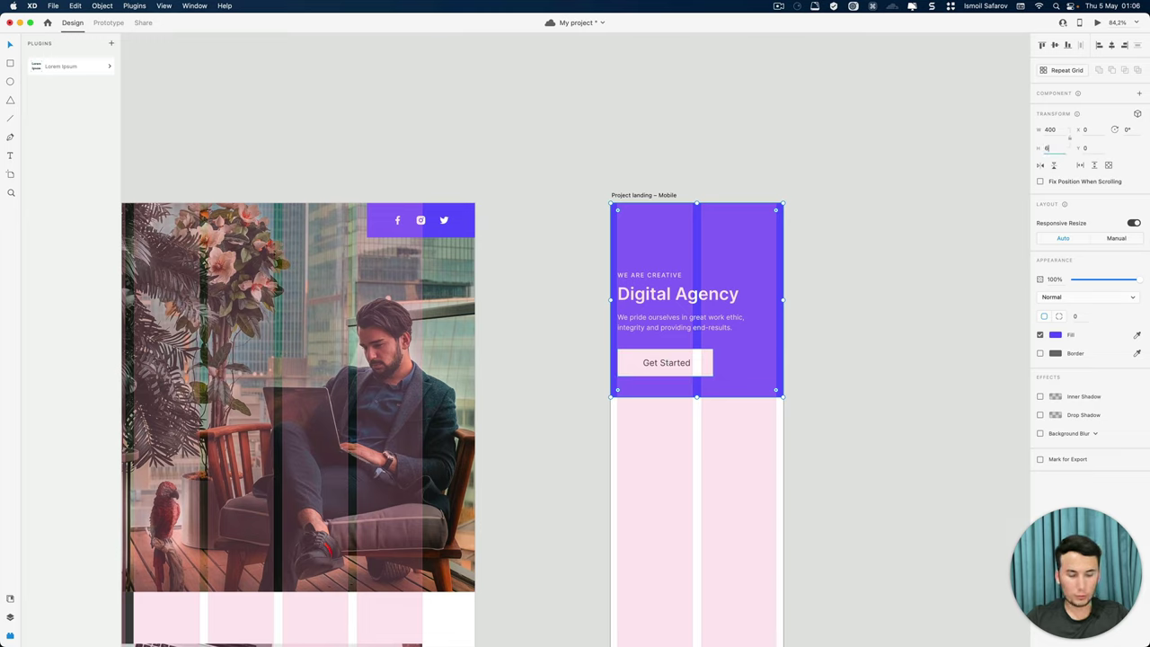
{"action": "key", "text": "Return"}
- Group the WE ARE CREATIVE label, heading, paragraph and button, and nudge it to Y 105
{"action": "left_click", "coordinate": [633, 361]}
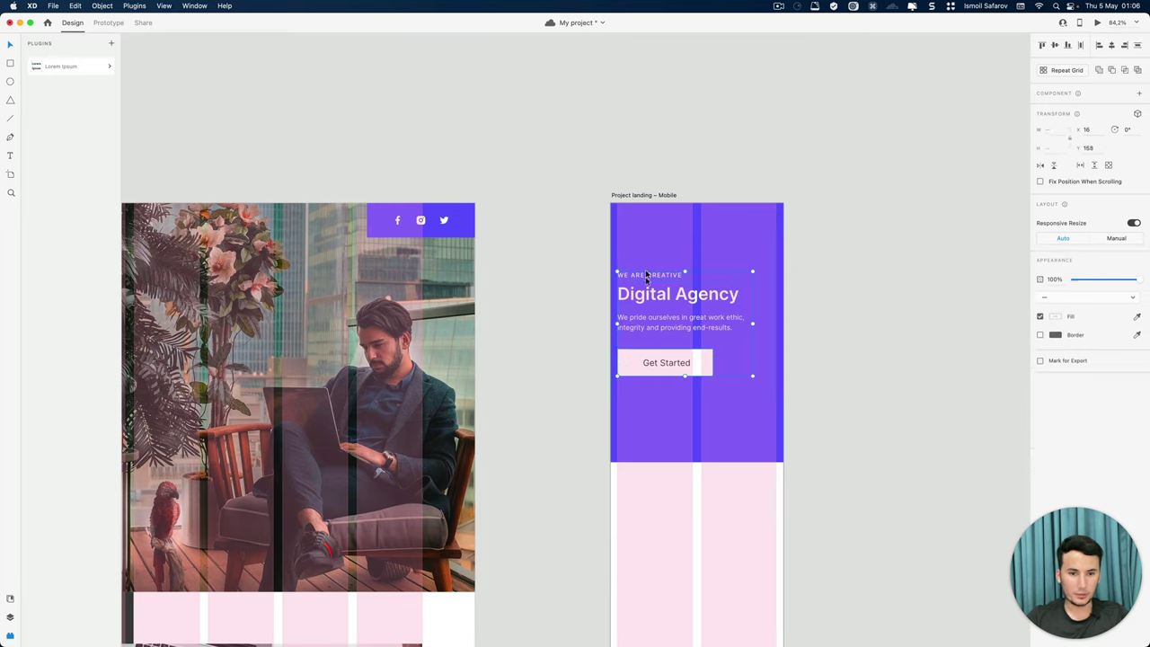
{"action": "left_click", "coordinate": [605, 382]}
{"action": "left_click", "coordinate": [649, 320]}
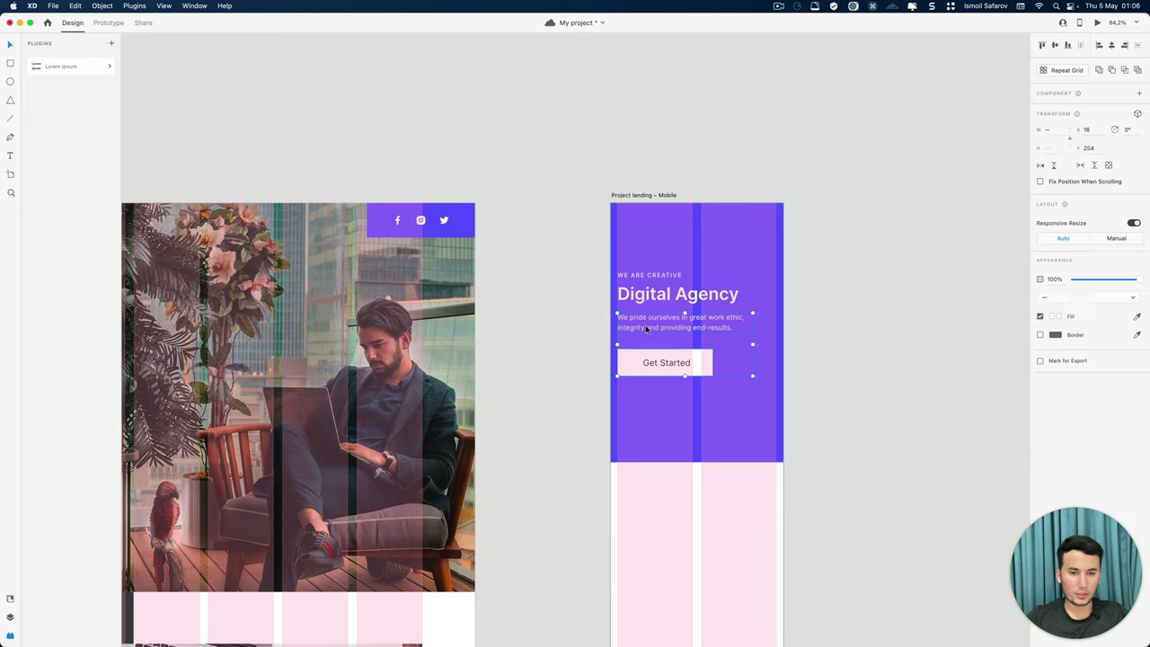
{"action": "left_click", "coordinate": [654, 276], "text": "shift"}
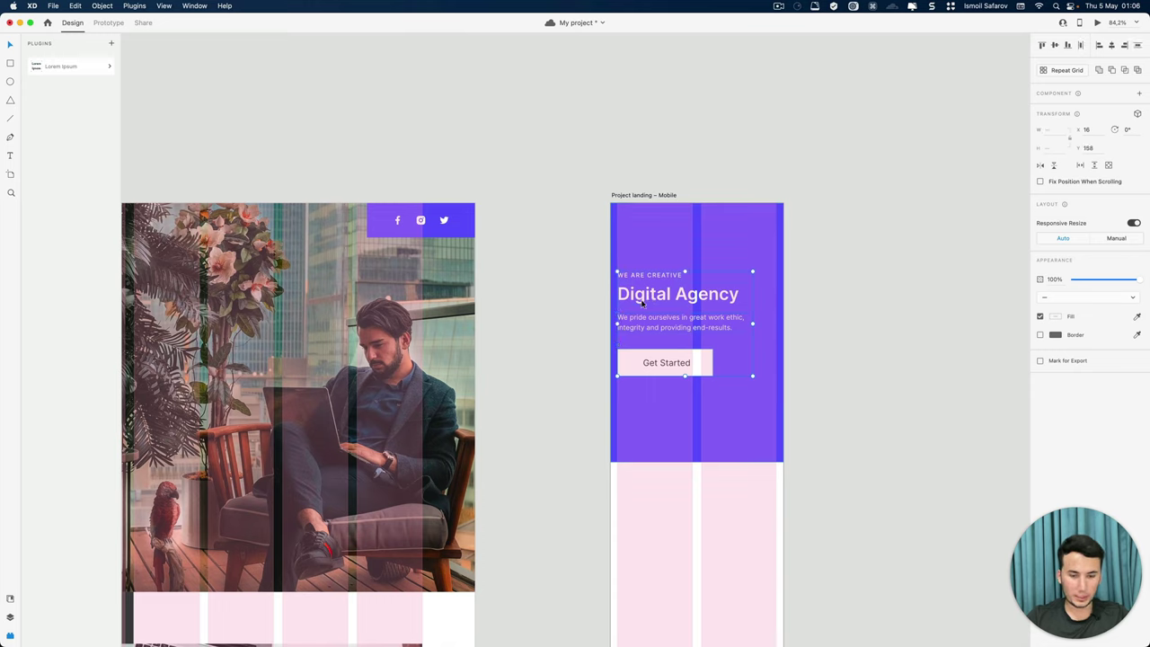
{"action": "key", "text": "super+g"}
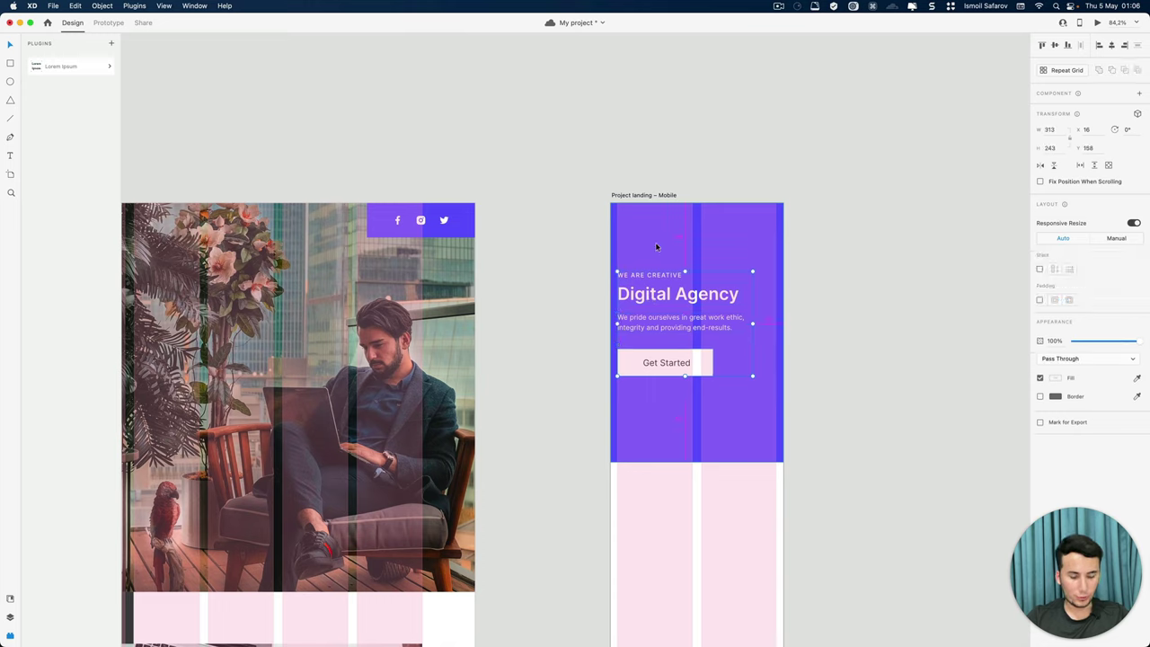
{"action": "key", "text": "shift+Up"}
{"action": "key", "text": "shift+Up"}
{"action": "key", "text": "shift+Up"}
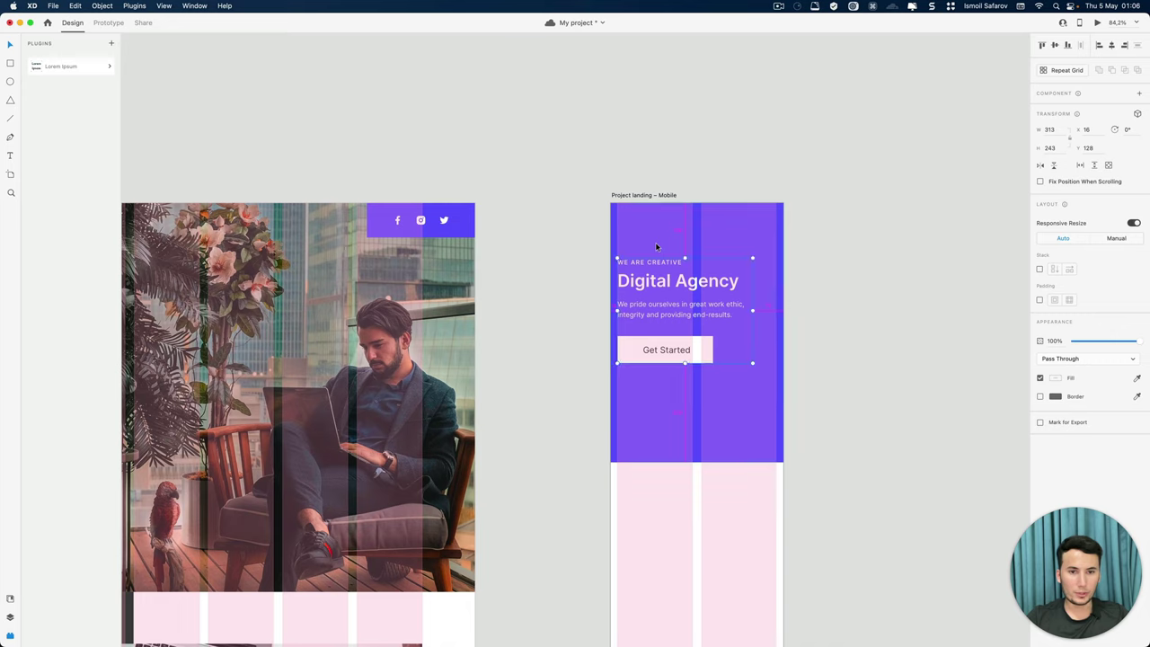
{"action": "key", "text": "shift+Up"}
{"action": "key", "text": "shift+Up"}
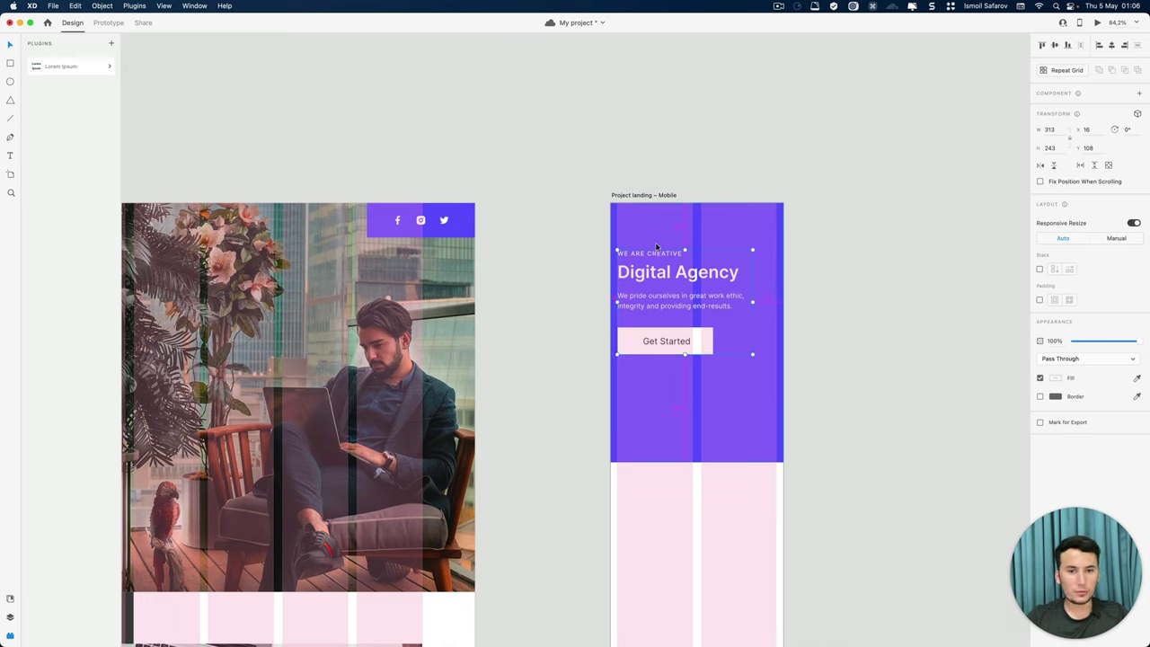
{"action": "key", "text": "Up"}
{"action": "key", "text": "Up"}
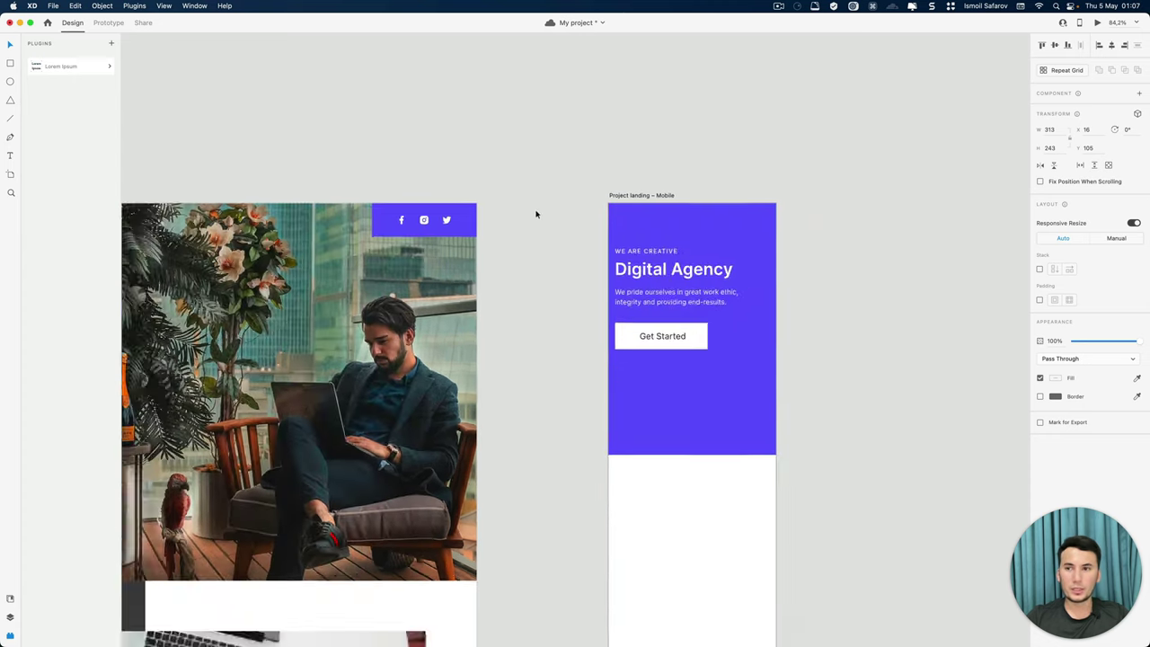
{"action": "scroll", "coordinate": [537, 213], "scroll_direction": "down", "scroll_amount": 5}
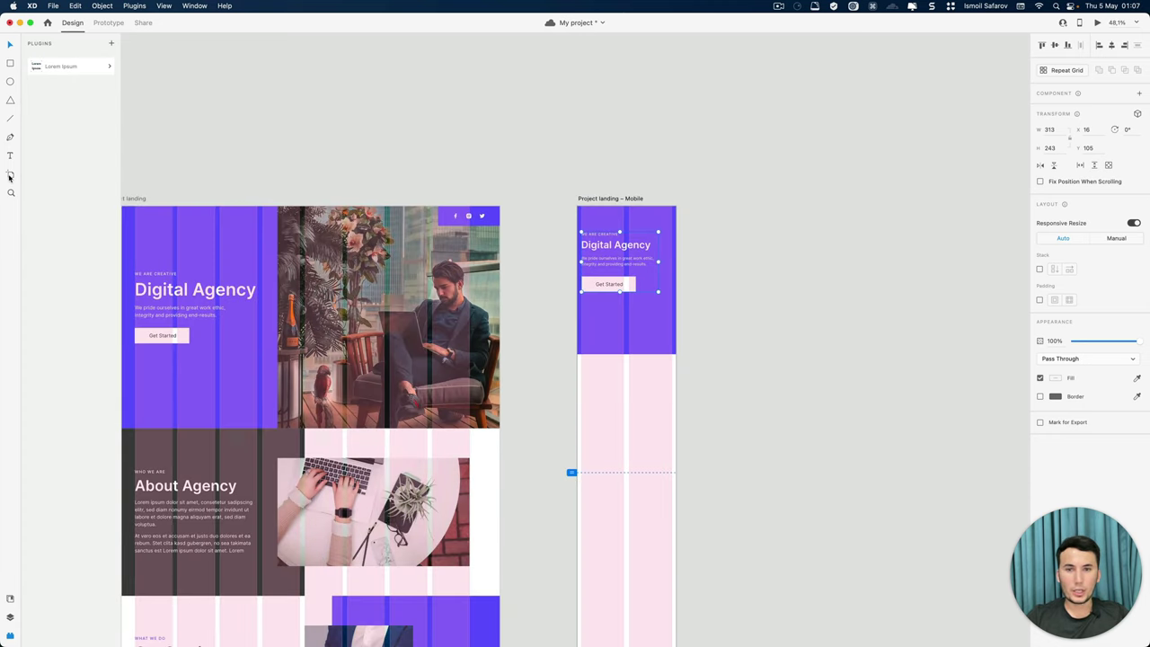
- Add two iPhone XR artboards, delete both, and return to the artboard preset list
{"action": "left_click", "coordinate": [10, 175]}
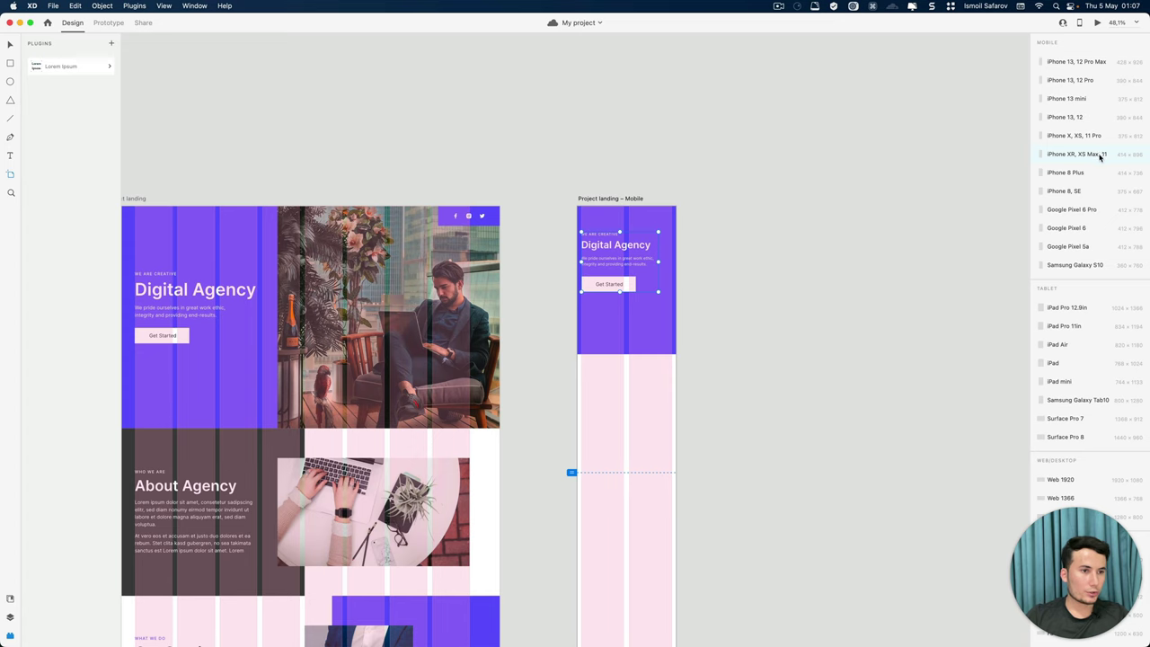
{"action": "left_click", "coordinate": [1098, 154]}
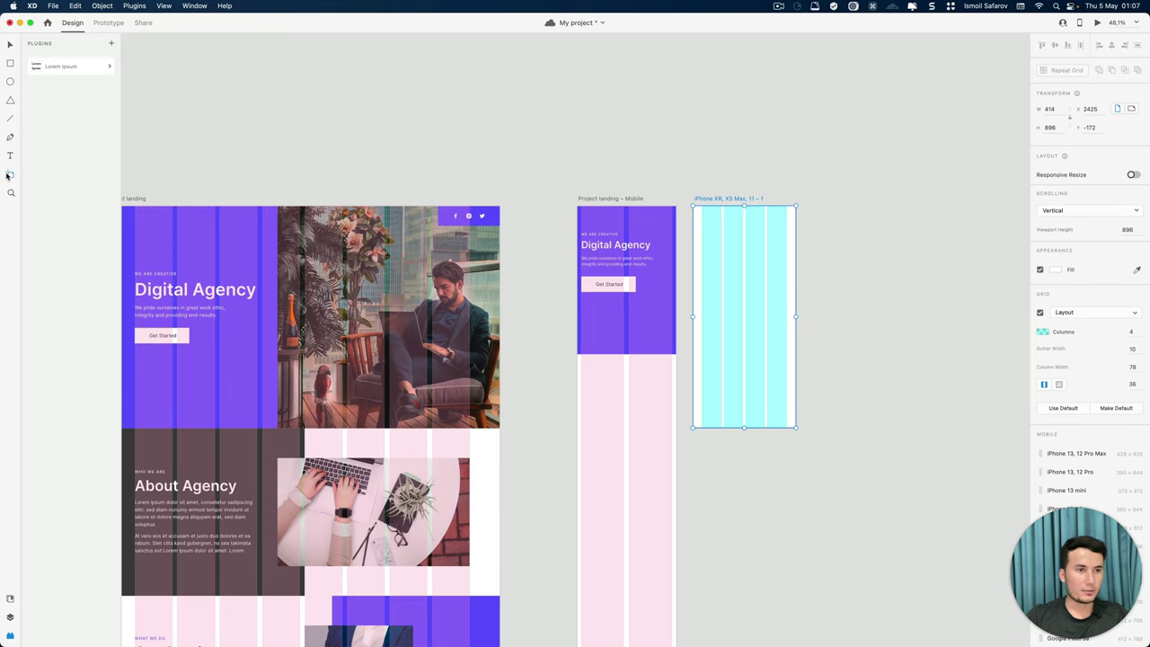
{"action": "left_click", "coordinate": [811, 171]}
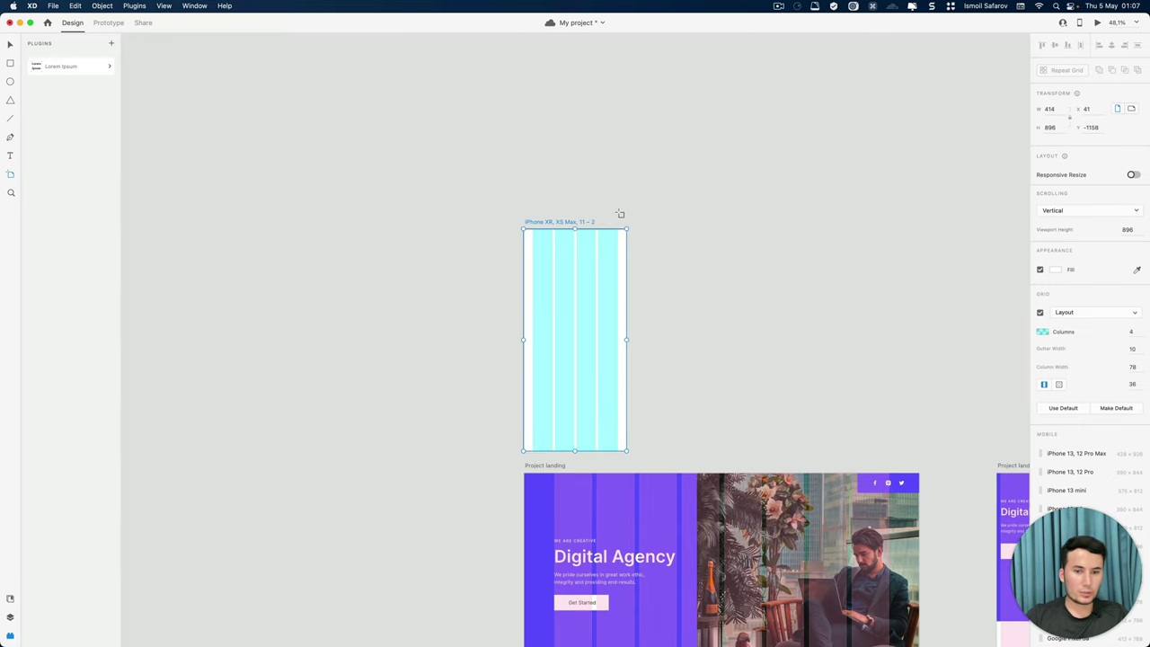
{"action": "key", "text": "Delete"}
{"action": "scroll", "coordinate": [611, 213], "scroll_direction": "right", "scroll_amount": 8}
{"action": "scroll", "coordinate": [611, 213], "scroll_direction": "right", "scroll_amount": 1}
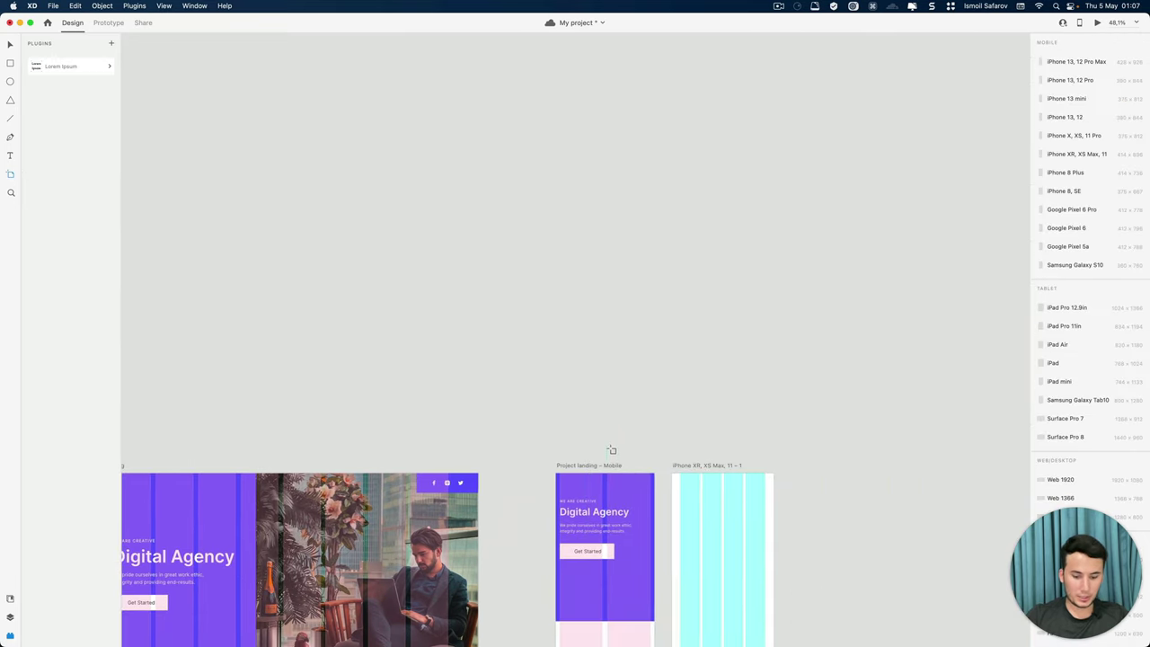
{"action": "left_click", "coordinate": [688, 490]}
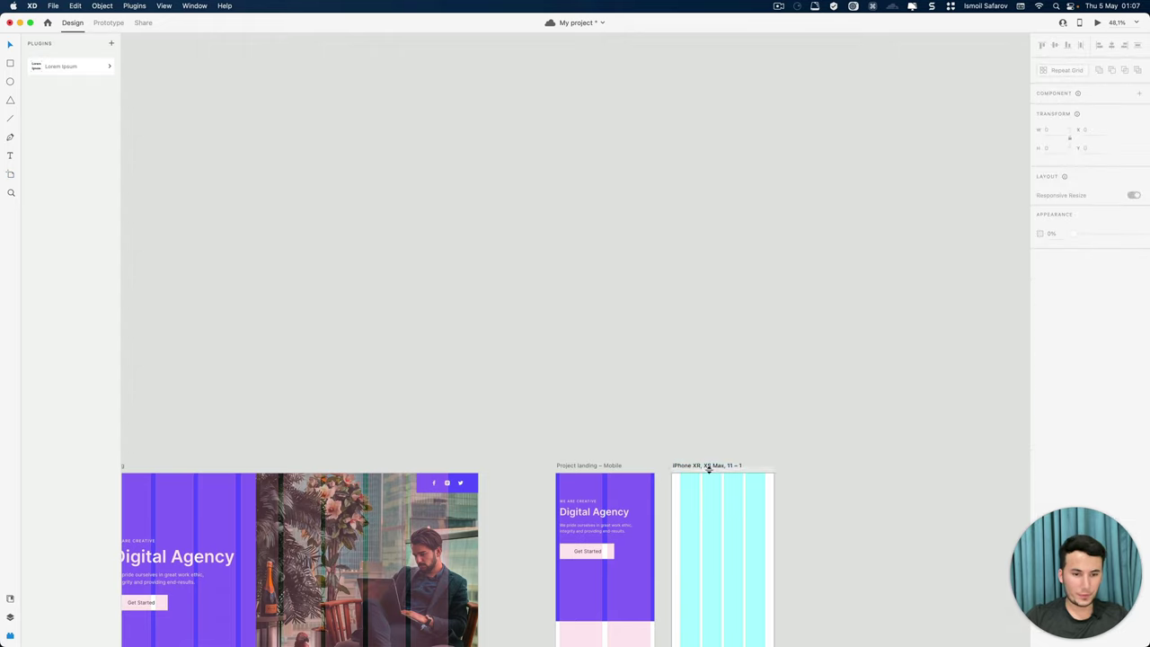
{"action": "key", "text": "Delete"}
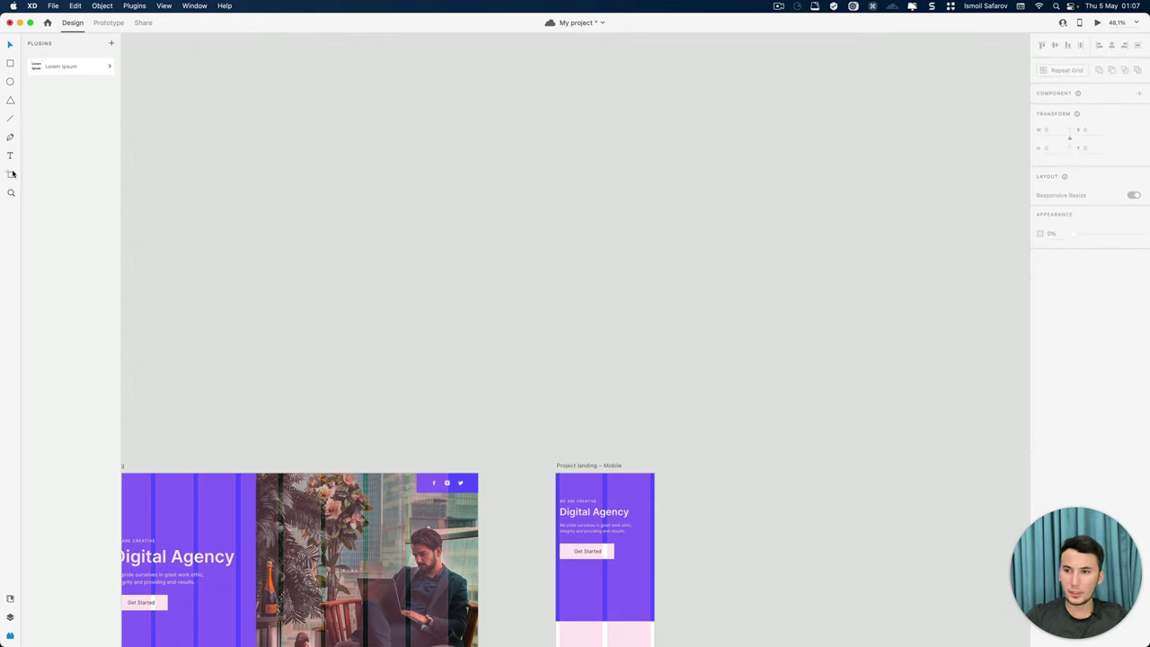
{"action": "left_click", "coordinate": [11, 174]}
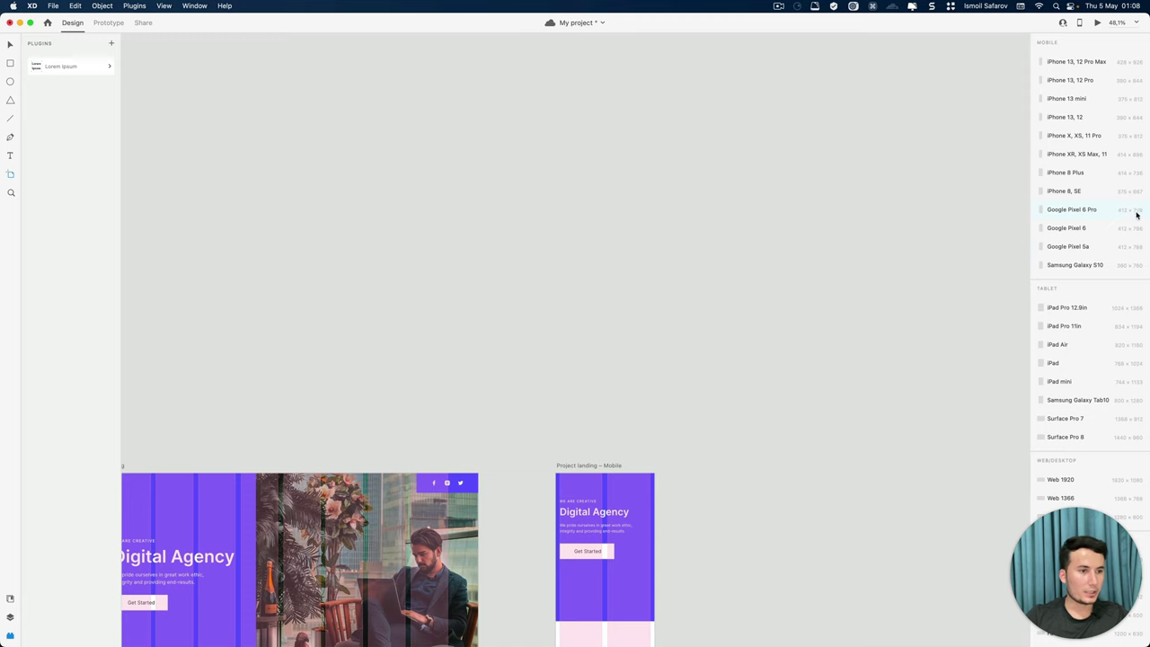
{"action": "scroll", "coordinate": [770, 170], "scroll_direction": "down", "scroll_amount": 3}
{"action": "scroll", "coordinate": [752, 174], "scroll_direction": "down", "scroll_amount": 5}
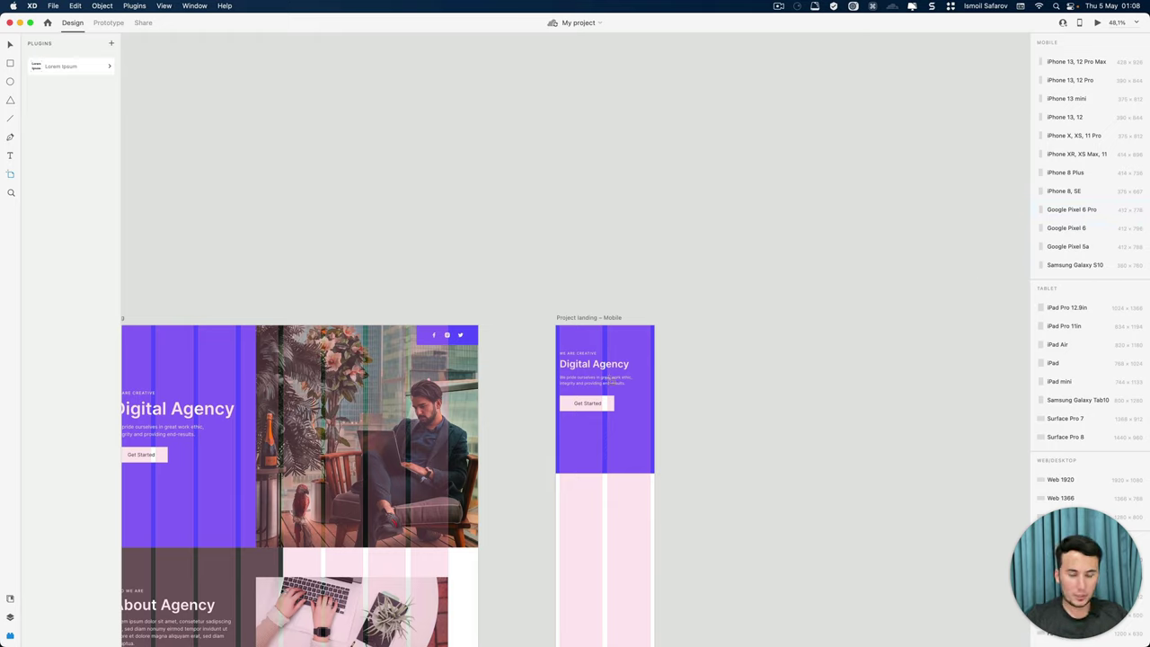
- Select the hero text group, toggle the layout grid, and nudge the group to Y 120
{"action": "key", "text": "v"}
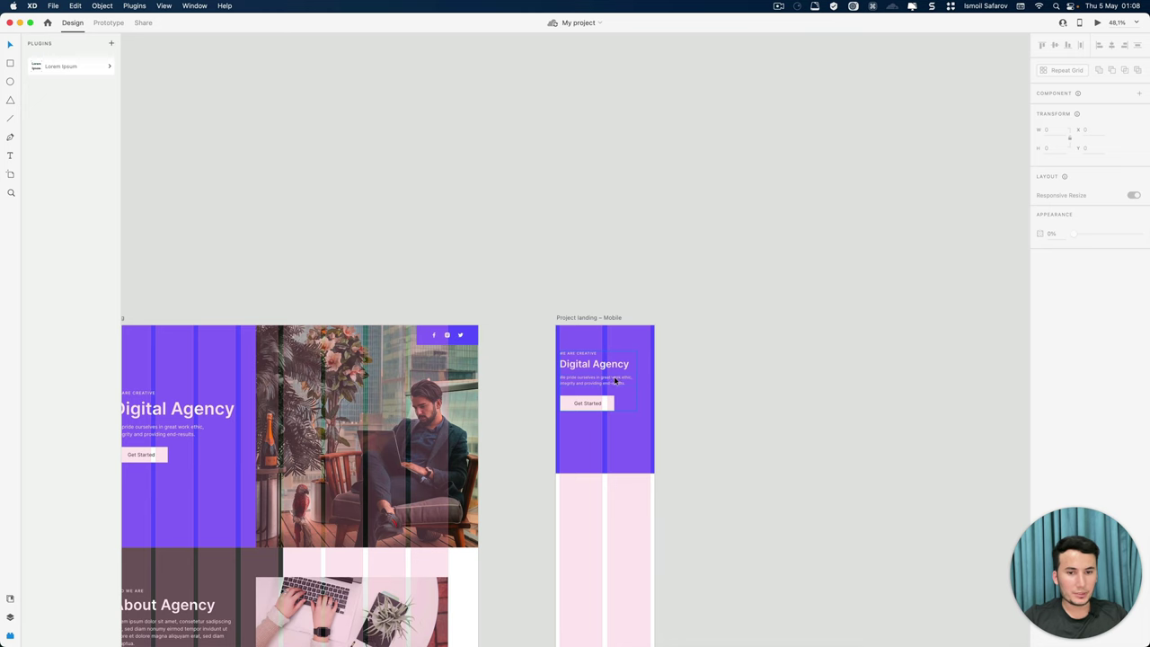
{"action": "left_click", "coordinate": [614, 381]}
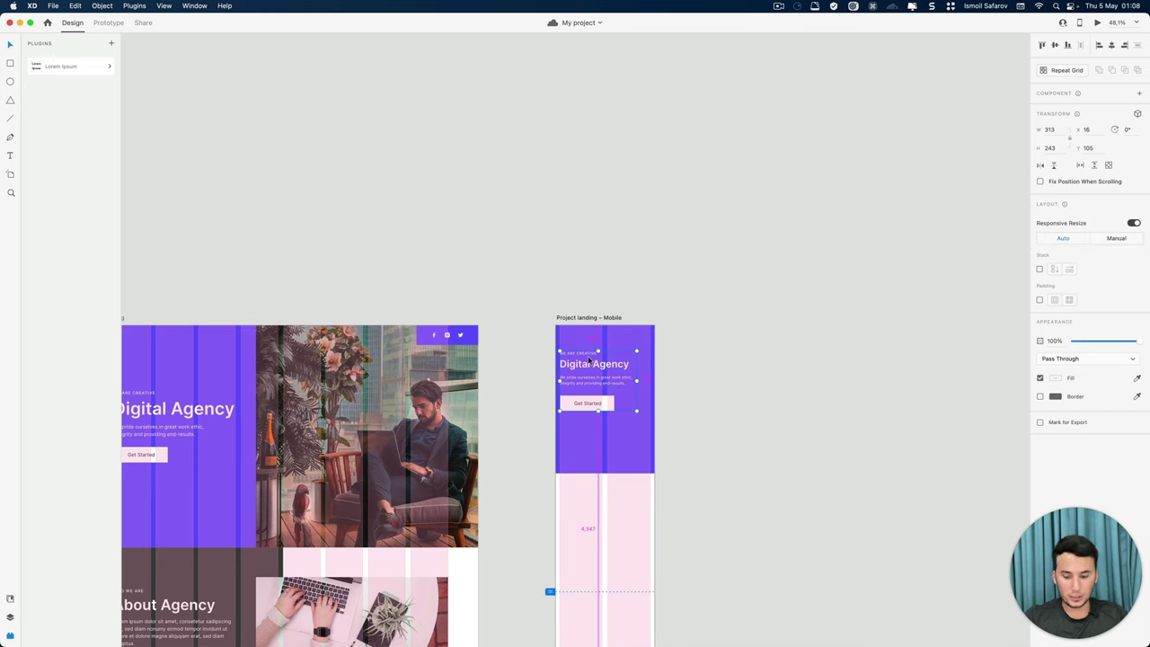
{"action": "key", "text": "super+shift+apostrophe"}
{"action": "scroll", "coordinate": [589, 359], "scroll_direction": "down", "scroll_amount": 2}
{"action": "scroll", "coordinate": [589, 359], "scroll_direction": "left", "scroll_amount": 3}
{"action": "scroll", "coordinate": [588, 355], "scroll_direction": "up", "scroll_amount": 3}
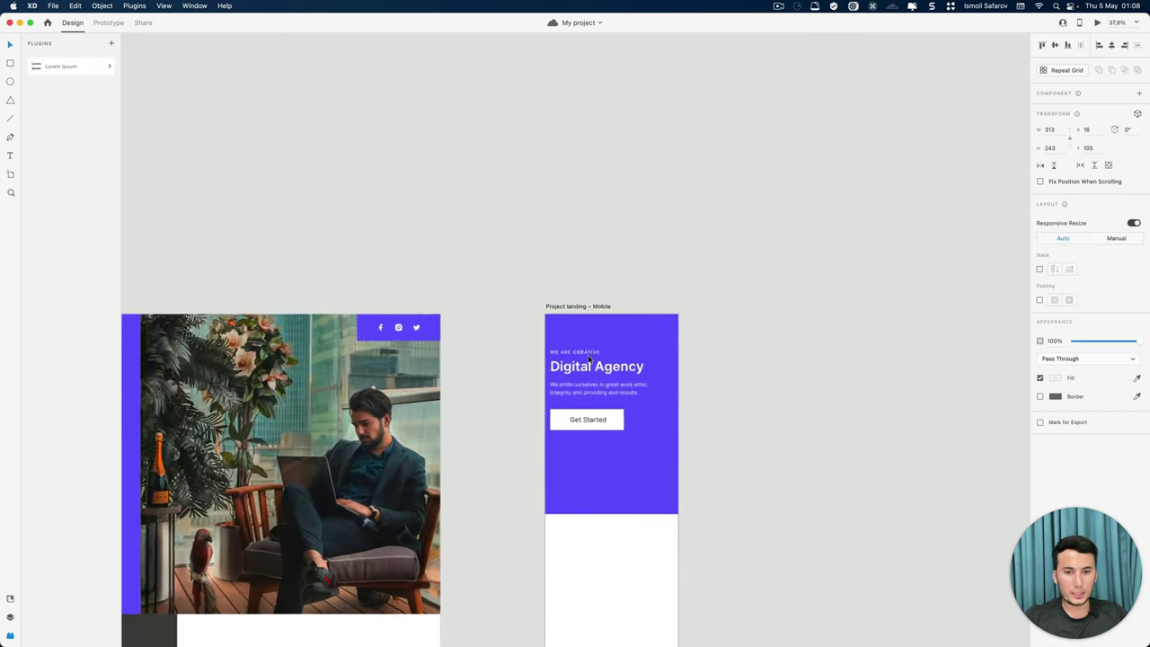
{"action": "scroll", "coordinate": [588, 347], "scroll_direction": "up", "scroll_amount": 2}
{"action": "scroll", "coordinate": [588, 347], "scroll_direction": "up", "scroll_amount": 1}
{"action": "key", "text": "super+shift+apostrophe"}
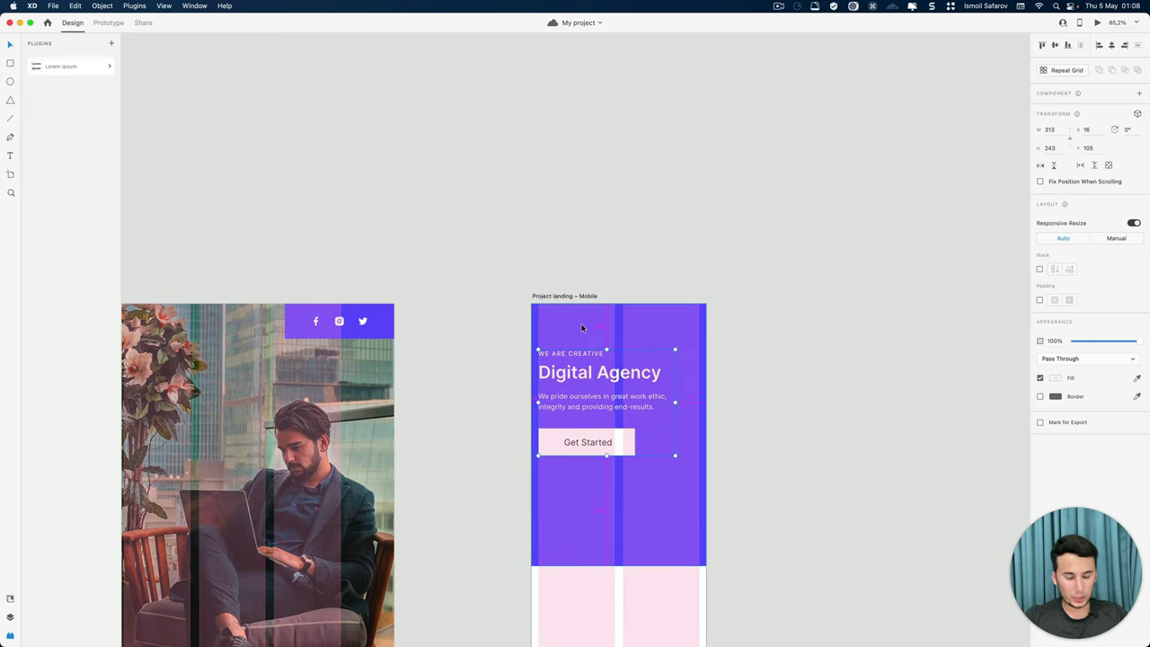
{"action": "key", "text": "Up"}
{"action": "key", "text": "Up"}
{"action": "key", "text": "Up"}
{"action": "key", "text": "Up"}
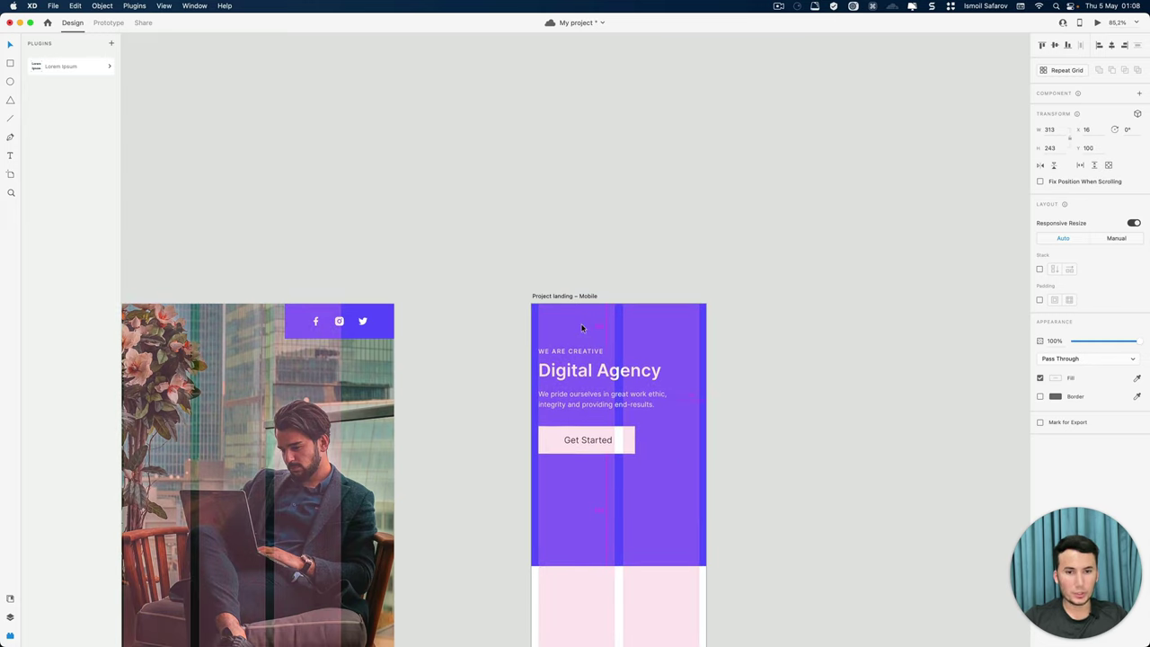
{"action": "key", "text": "shift+Up"}
{"action": "key", "text": "shift+Up"}
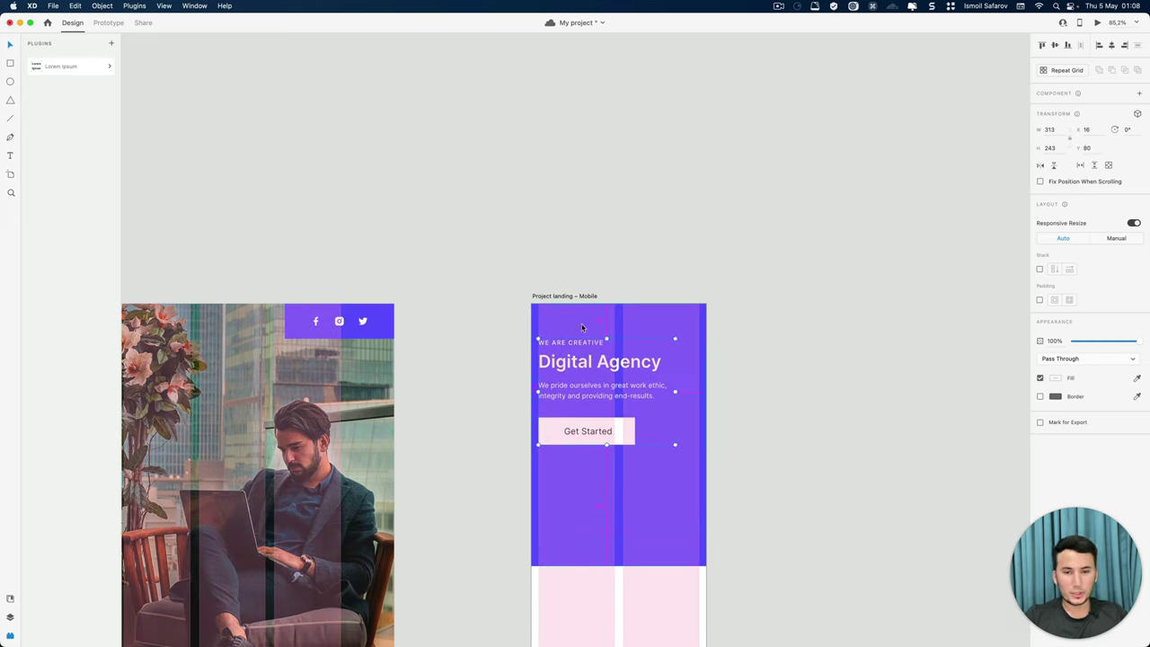
{"action": "key", "text": "shift+Down"}
{"action": "key", "text": "shift+Down"}
{"action": "key", "text": "shift+Down"}
{"action": "key", "text": "shift+Down"}
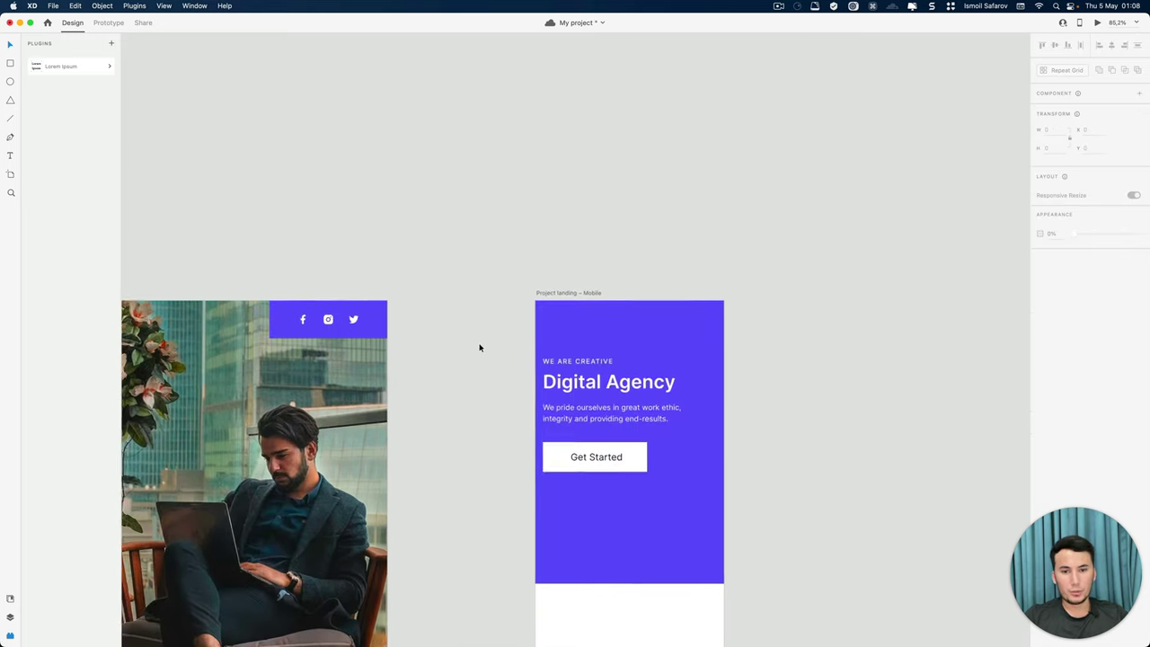
{"action": "scroll", "coordinate": [480, 348], "scroll_direction": "down", "scroll_amount": 3}
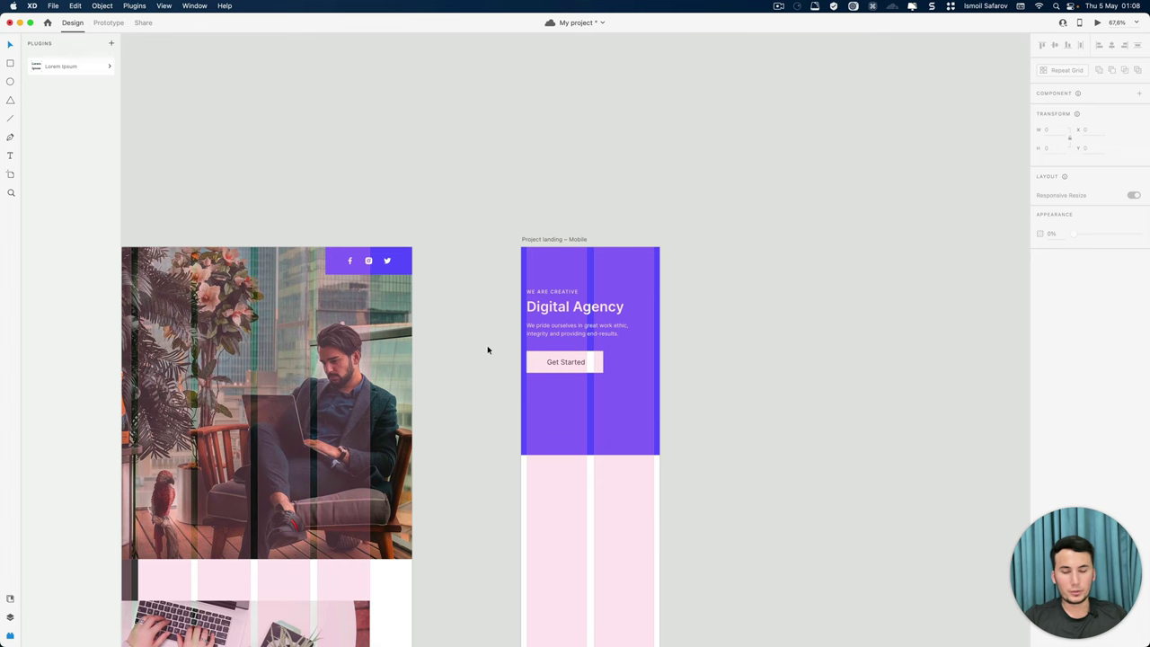
{"action": "scroll", "coordinate": [488, 350], "scroll_direction": "up", "scroll_amount": 5}
- Shorten the purple hero to about 463 tall and raise the text group to Y 60
{"action": "left_click", "coordinate": [658, 514]}
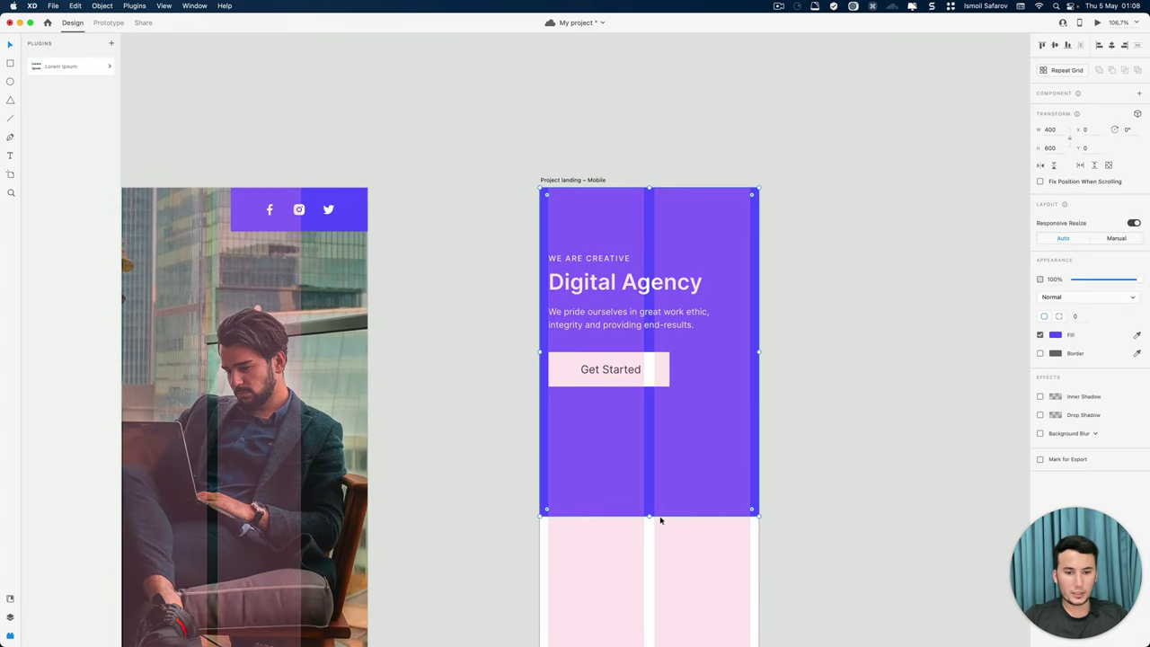
{"action": "mouse_move", "coordinate": [648, 515]}
{"action": "left_mouse_down"}
{"action": "mouse_move", "coordinate": [648, 441]}
{"action": "mouse_move", "coordinate": [648, 462]}
{"action": "left_mouse_up"}
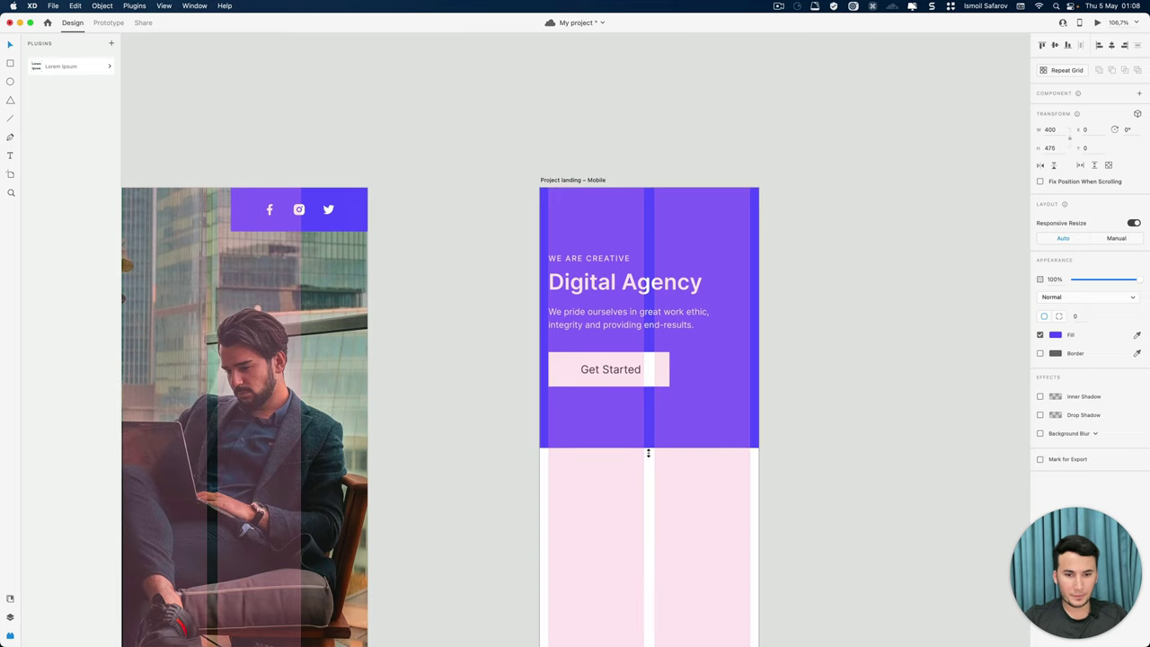
{"action": "left_click", "coordinate": [609, 364]}
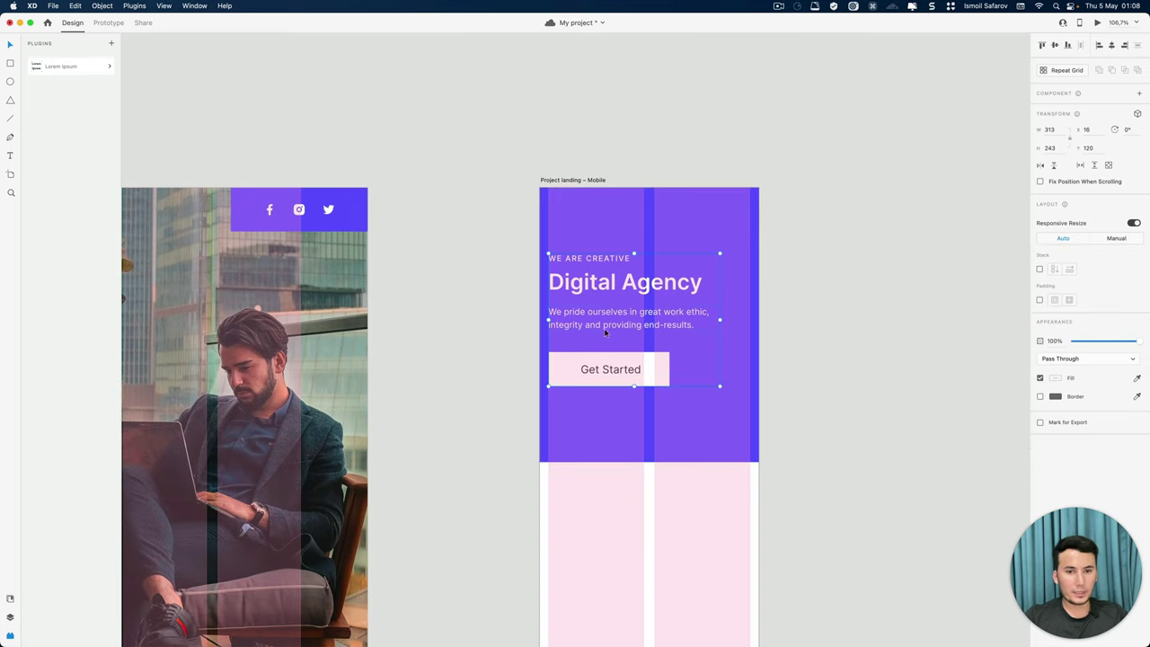
{"action": "key", "text": "shift+Up"}
{"action": "key", "text": "shift+Up"}
{"action": "key", "text": "shift+Up"}
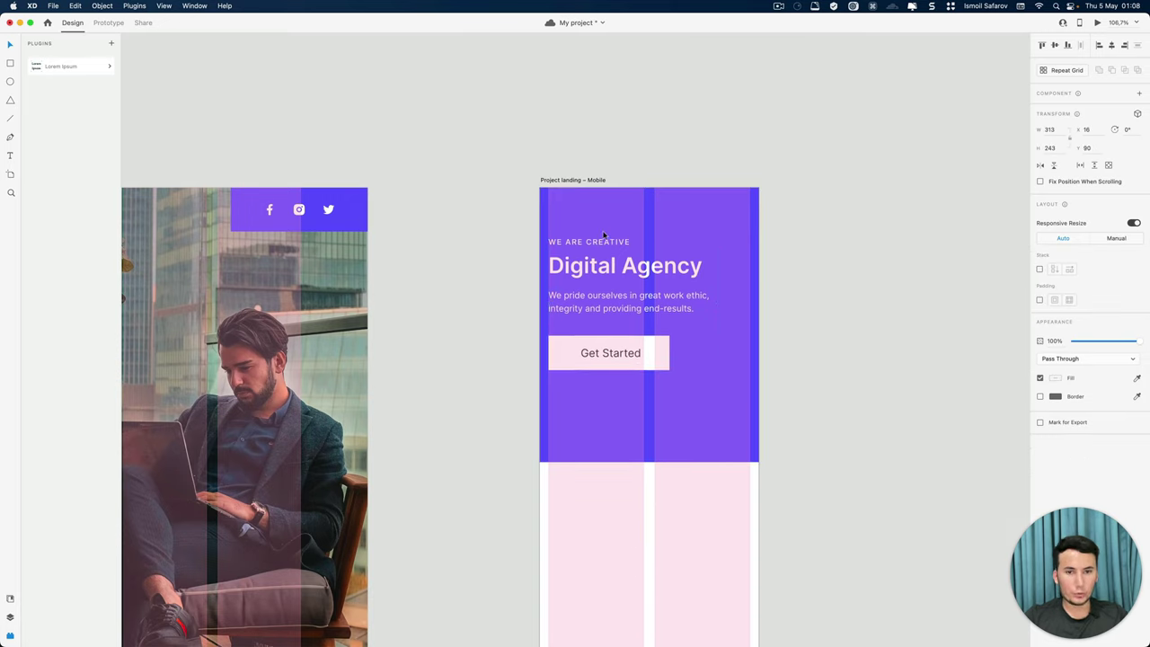
{"action": "key", "text": "shift+Up"}
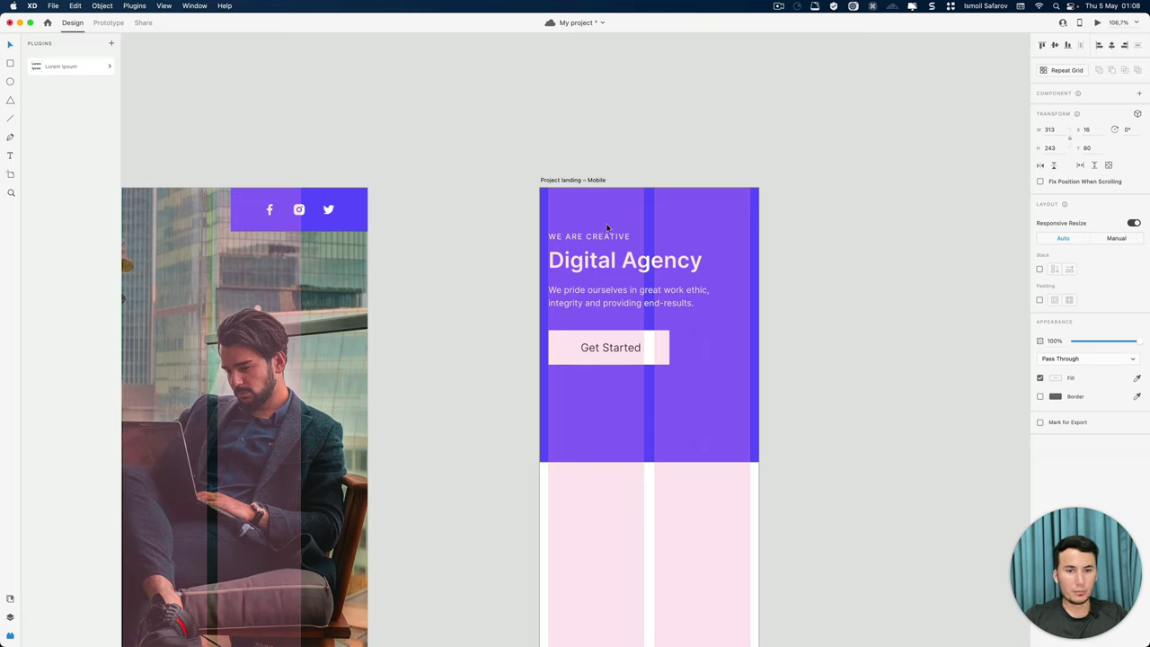
{"action": "key", "text": "shift+Up"}
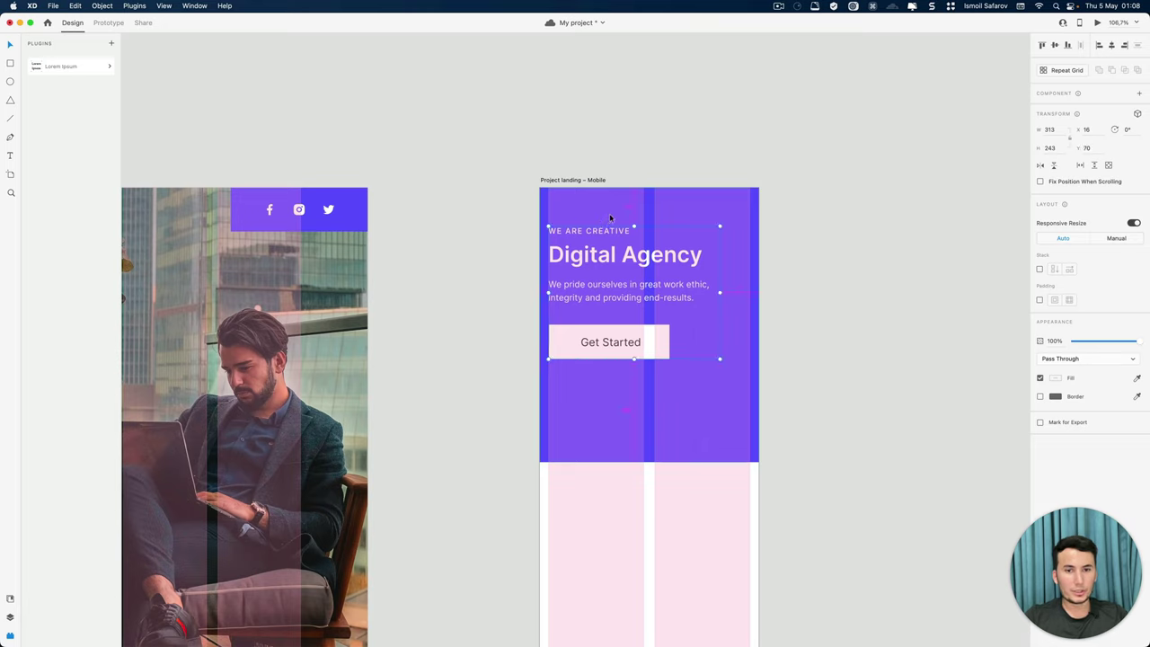
{"action": "key", "text": "shift+Up"}
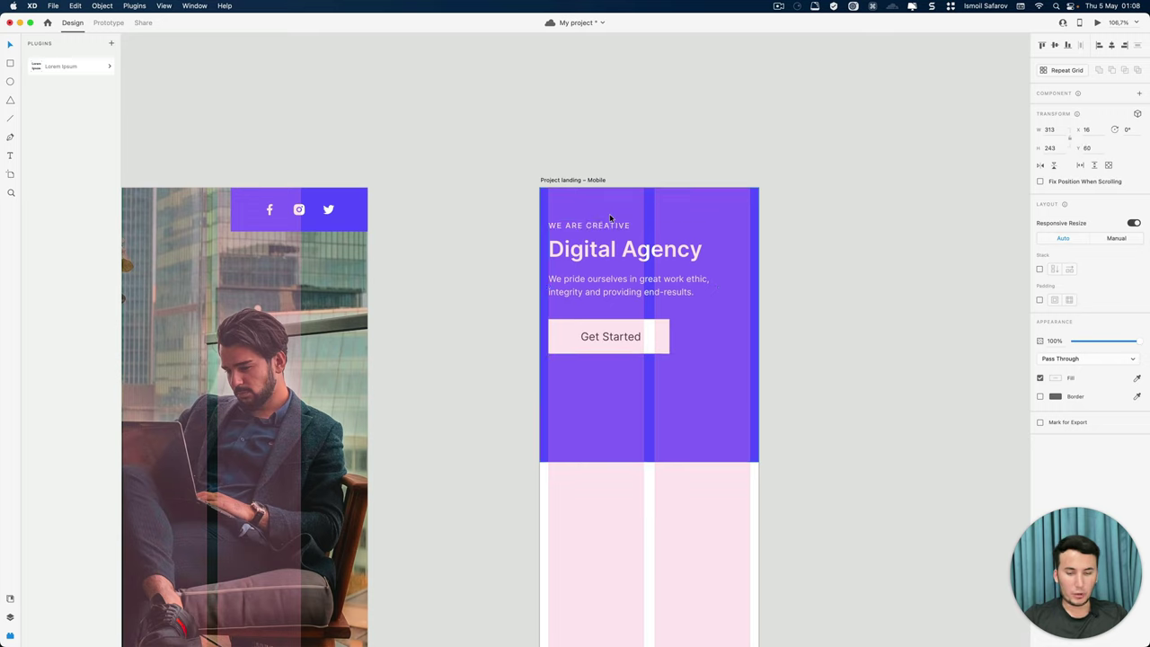
- Drag the purple hero's bottom edge up to shorten it to about 362 high
{"action": "left_click", "coordinate": [642, 454]}
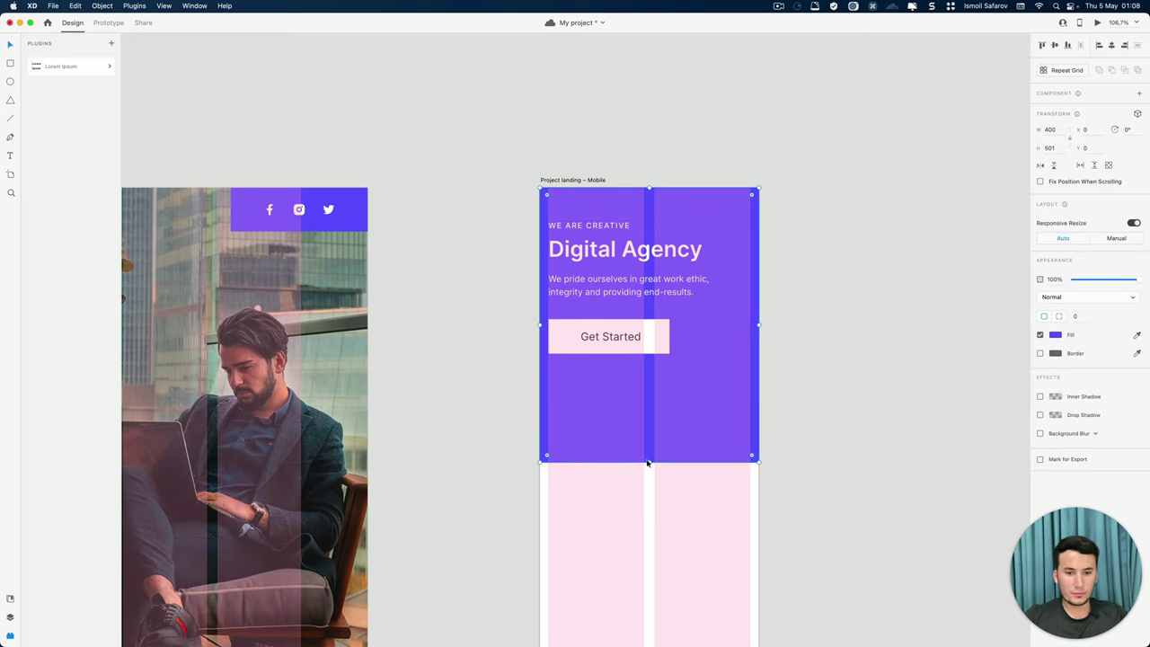
{"action": "left_click_drag", "start_coordinate": [647, 462], "coordinate": [652, 409]}
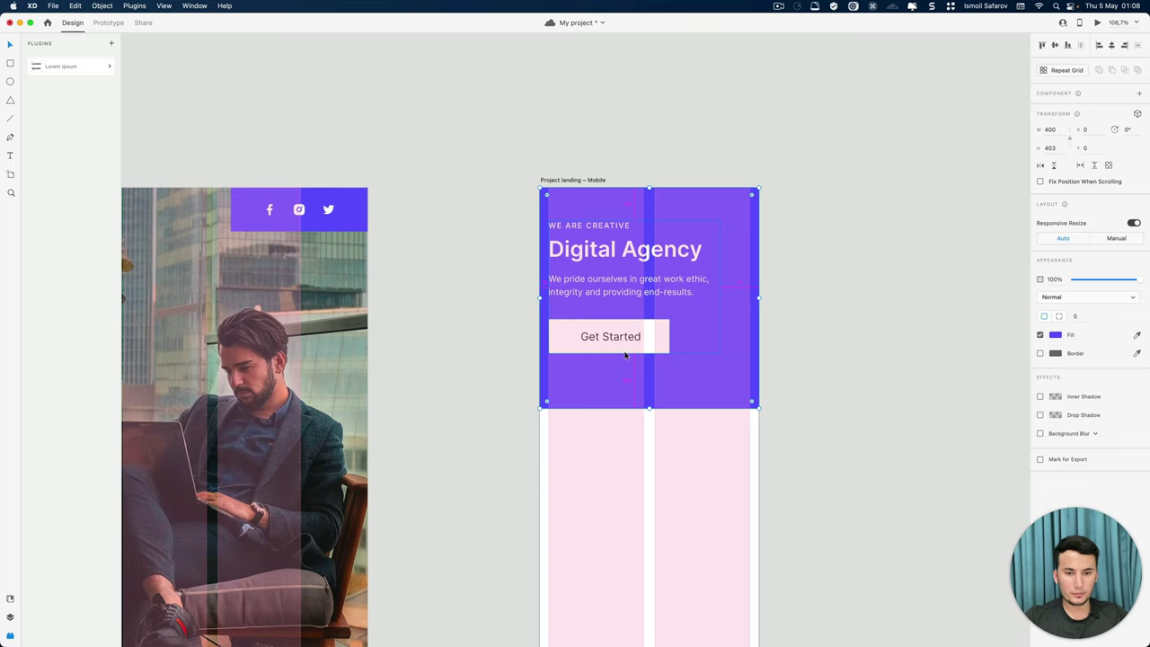
{"action": "left_click_drag", "start_coordinate": [650, 407], "coordinate": [644, 385]}
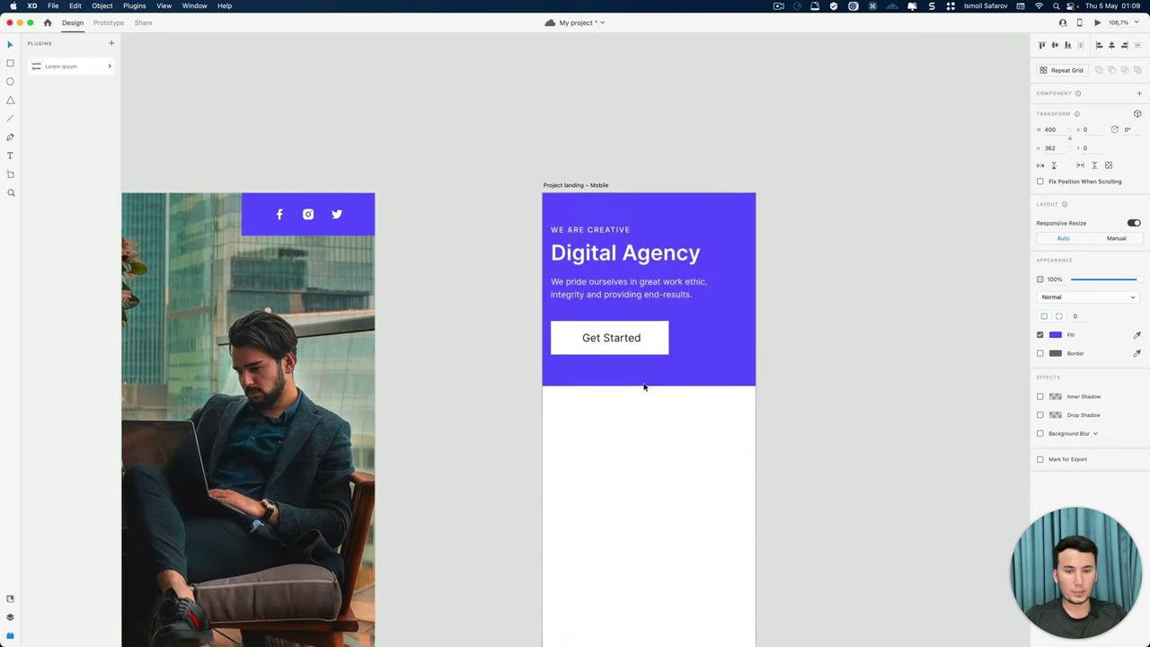
- Zoom in and fine-tune the purple hero background's height to 363 by dragging its bottom edge
{"action": "scroll", "coordinate": [644, 384], "scroll_direction": "up", "scroll_amount": 1}
{"action": "scroll", "coordinate": [646, 384], "scroll_direction": "up", "scroll_amount": 3}
{"action": "scroll", "coordinate": [648, 383], "scroll_direction": "up", "scroll_amount": 3}
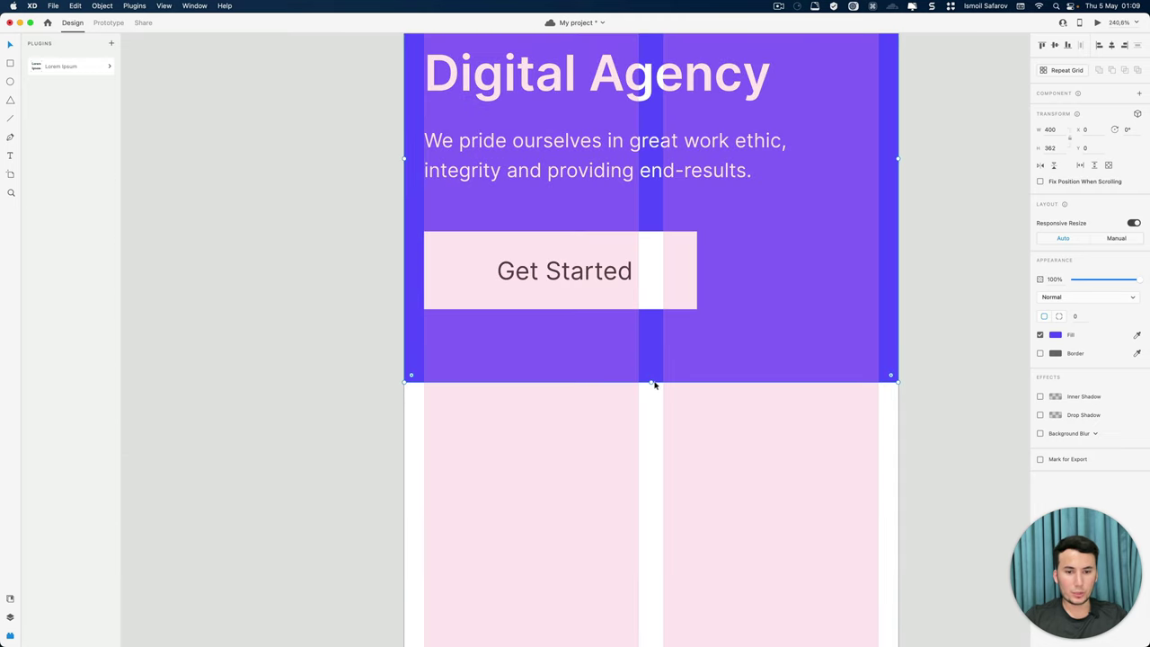
{"action": "left_click_drag", "start_coordinate": [651, 382], "coordinate": [652, 385]}
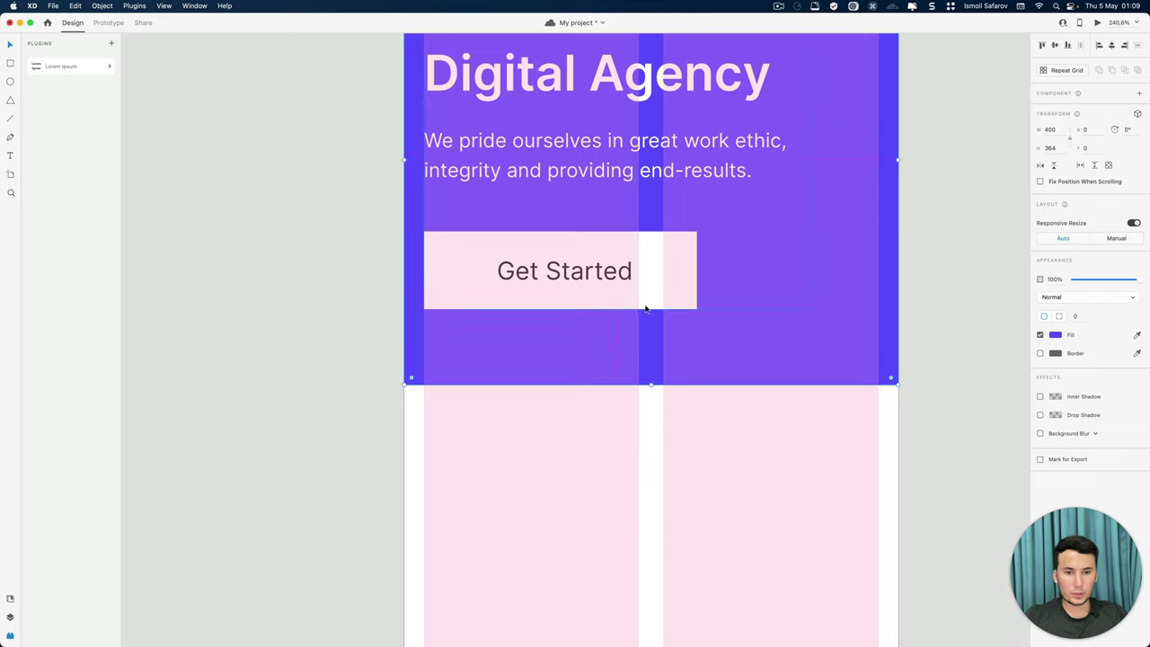
{"action": "scroll", "coordinate": [657, 423], "scroll_direction": "down", "scroll_amount": 1}
{"action": "scroll", "coordinate": [647, 395], "scroll_direction": "up", "scroll_amount": 3}
{"action": "scroll", "coordinate": [643, 378], "scroll_direction": "up", "scroll_amount": 3}
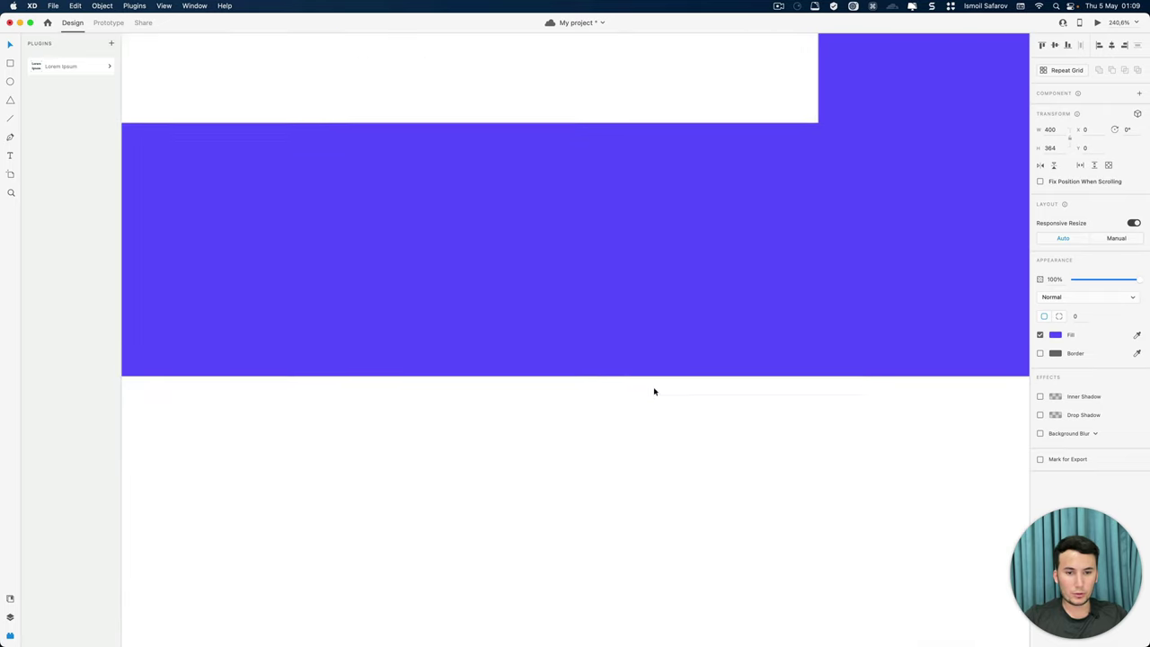
{"action": "scroll", "coordinate": [665, 384], "scroll_direction": "up", "scroll_amount": 2}
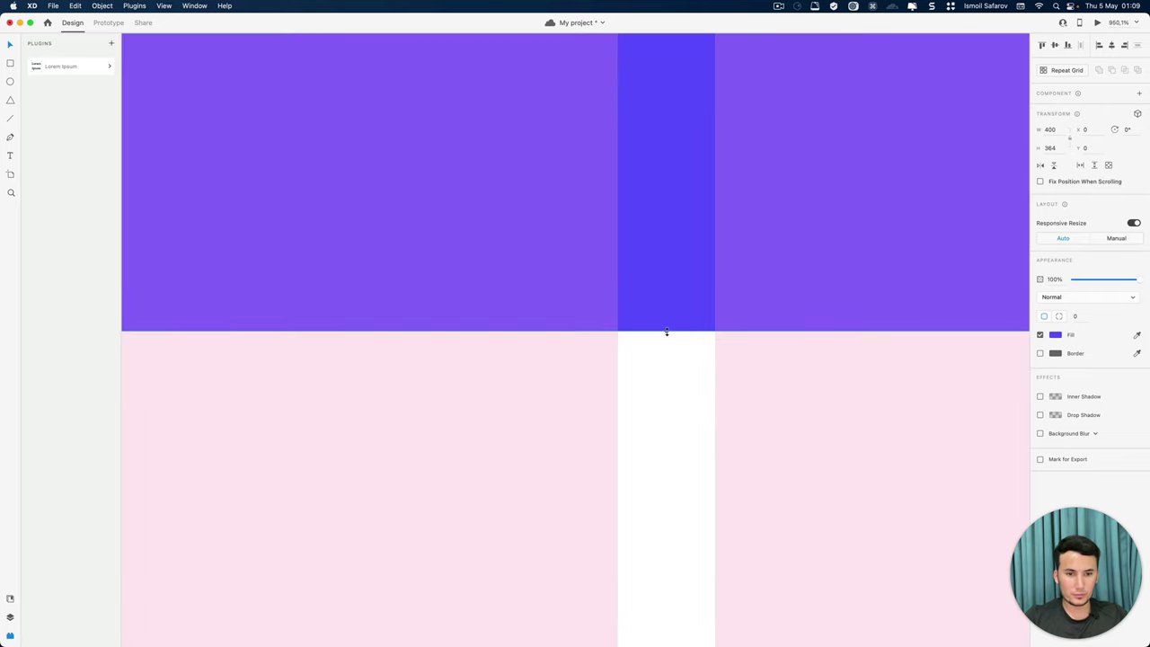
{"action": "left_click_drag", "start_coordinate": [666, 332], "coordinate": [666, 326]}
{"action": "scroll", "coordinate": [665, 341], "scroll_direction": "up", "scroll_amount": 3}
{"action": "scroll", "coordinate": [669, 403], "scroll_direction": "up", "scroll_amount": 3}
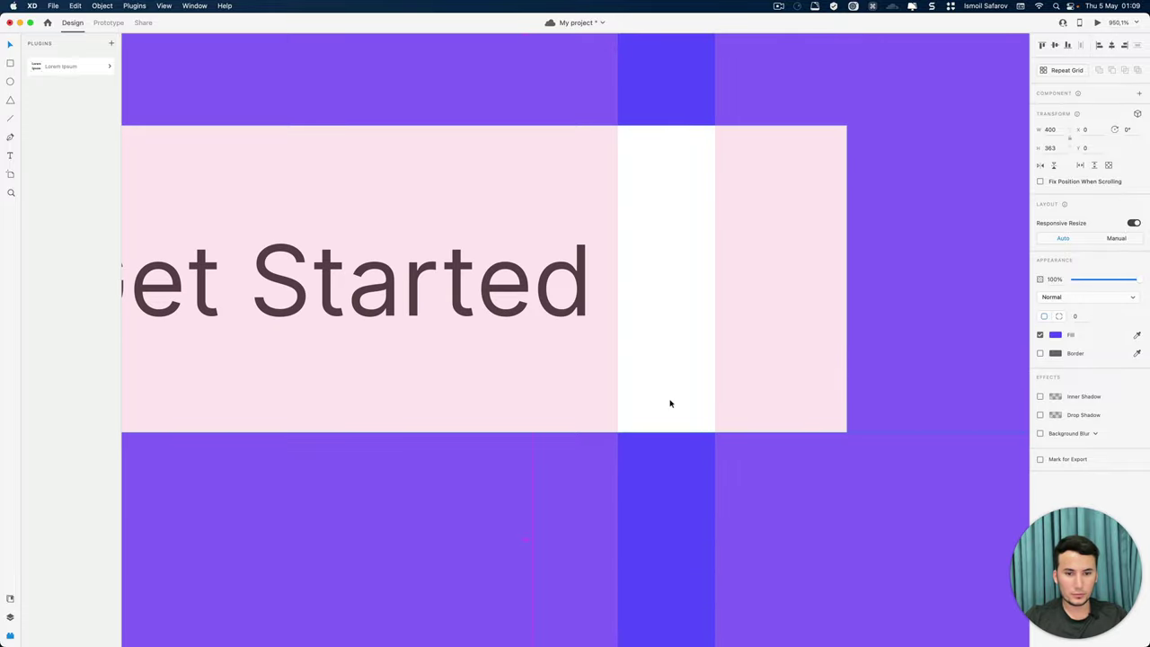
{"action": "scroll", "coordinate": [670, 404], "scroll_direction": "down", "scroll_amount": 2}
{"action": "scroll", "coordinate": [670, 406], "scroll_direction": "down", "scroll_amount": 3}
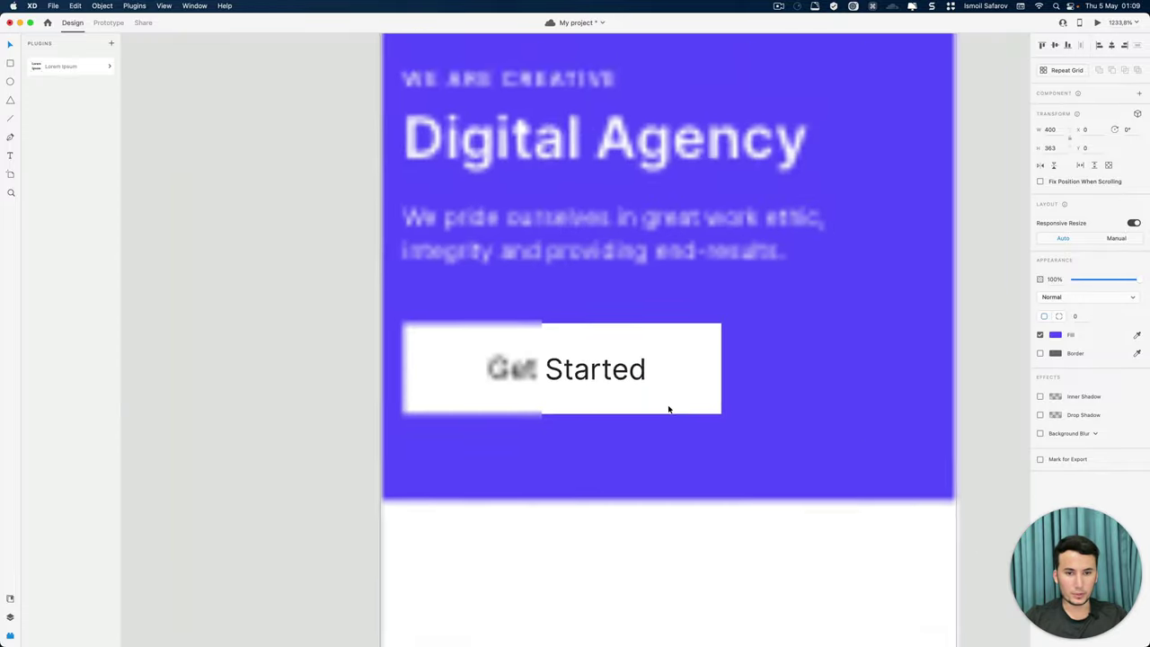
{"action": "scroll", "coordinate": [668, 409], "scroll_direction": "down", "scroll_amount": 3}
- Deselect the background and show the layout grid columns again
{"action": "left_click", "coordinate": [413, 387]}
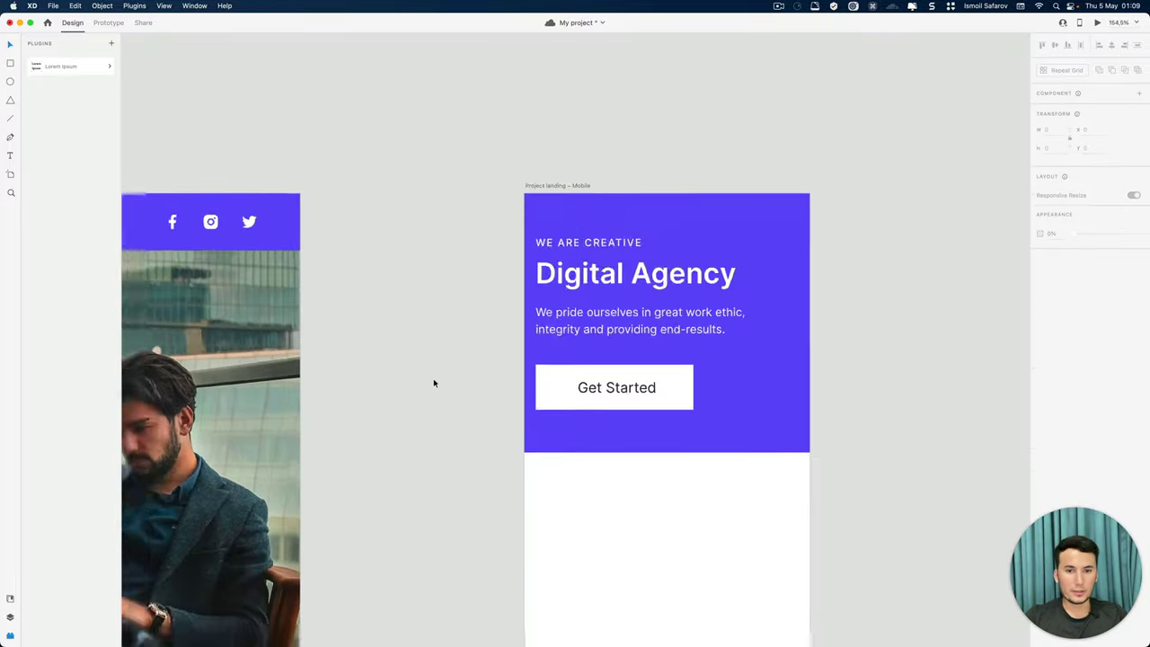
{"action": "scroll", "coordinate": [434, 384], "scroll_direction": "down", "scroll_amount": 2}
{"action": "key", "text": "ctrl+shift+apostrophe"}
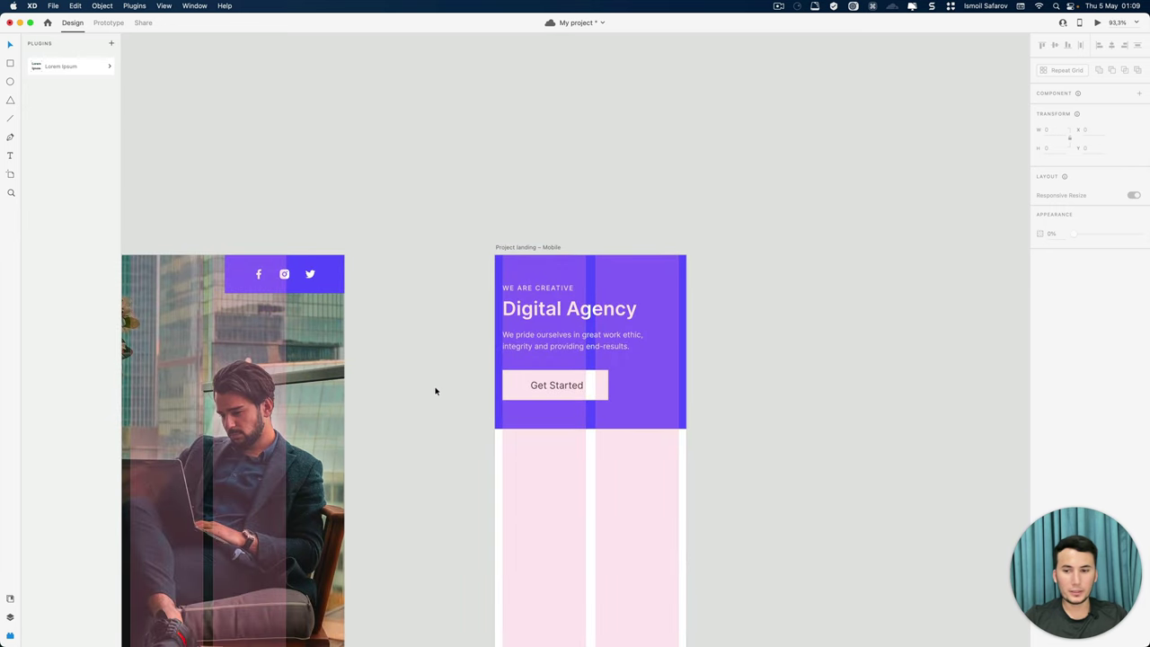
{"action": "scroll", "coordinate": [436, 389], "scroll_direction": "down", "scroll_amount": 3}
{"action": "scroll", "coordinate": [436, 389], "scroll_direction": "left", "scroll_amount": 2}
{"action": "scroll", "coordinate": [436, 391], "scroll_direction": "down", "scroll_amount": 2}
{"action": "scroll", "coordinate": [436, 390], "scroll_direction": "left", "scroll_amount": 2}
- Copy the desktop hero photo onto the mobile artboard and narrow it to the artboard width
{"action": "scroll", "coordinate": [437, 392], "scroll_direction": "left", "scroll_amount": 1}
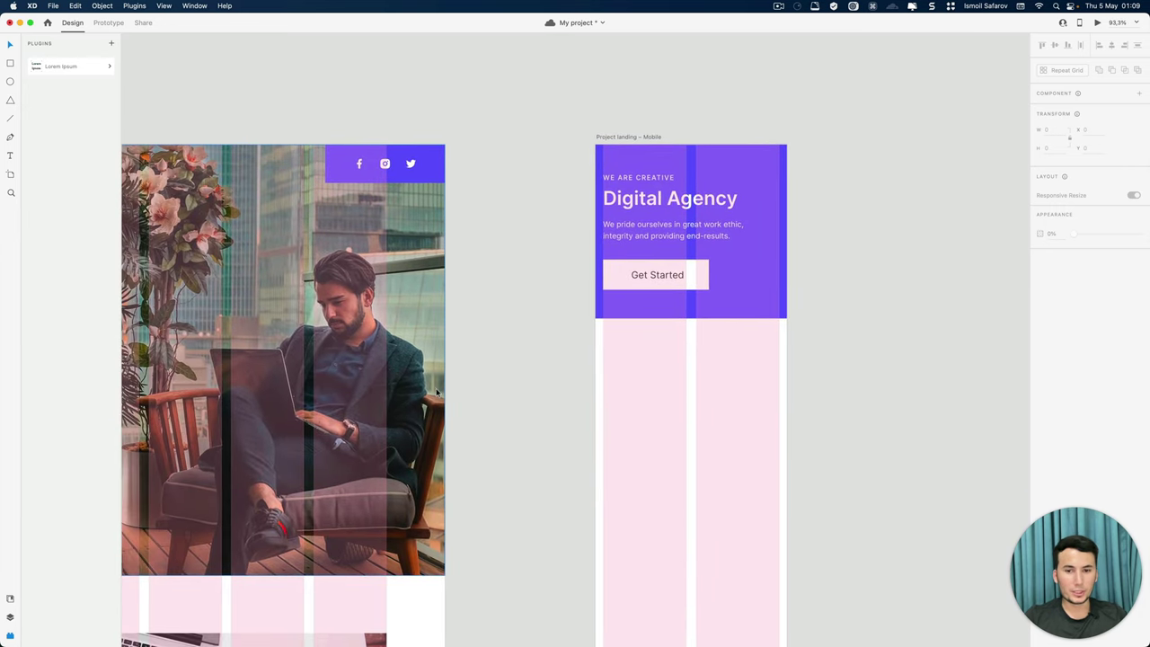
{"action": "scroll", "coordinate": [437, 393], "scroll_direction": "left", "scroll_amount": 3}
{"action": "scroll", "coordinate": [621, 373], "scroll_direction": "down", "scroll_amount": 3}
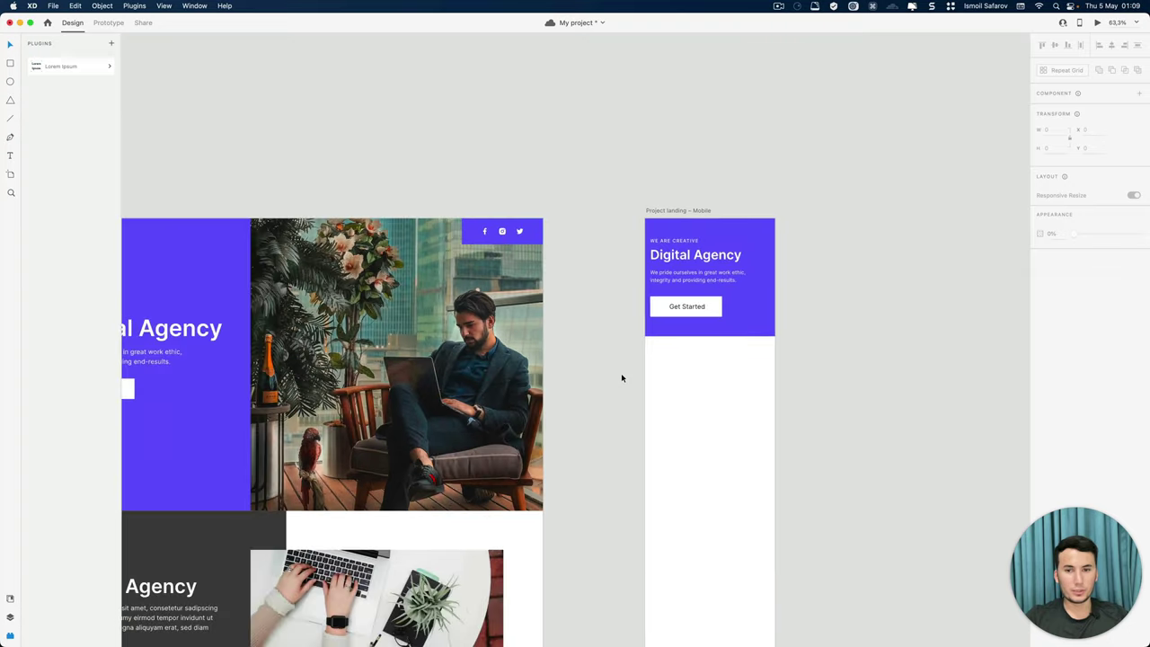
{"action": "left_click", "coordinate": [374, 373]}
{"action": "mouse_move", "coordinate": [376, 373]}
{"action": "left_mouse_down"}
{"action": "mouse_move", "coordinate": [871, 478]}
{"action": "mouse_move", "coordinate": [823, 472]}
{"action": "left_mouse_up"}
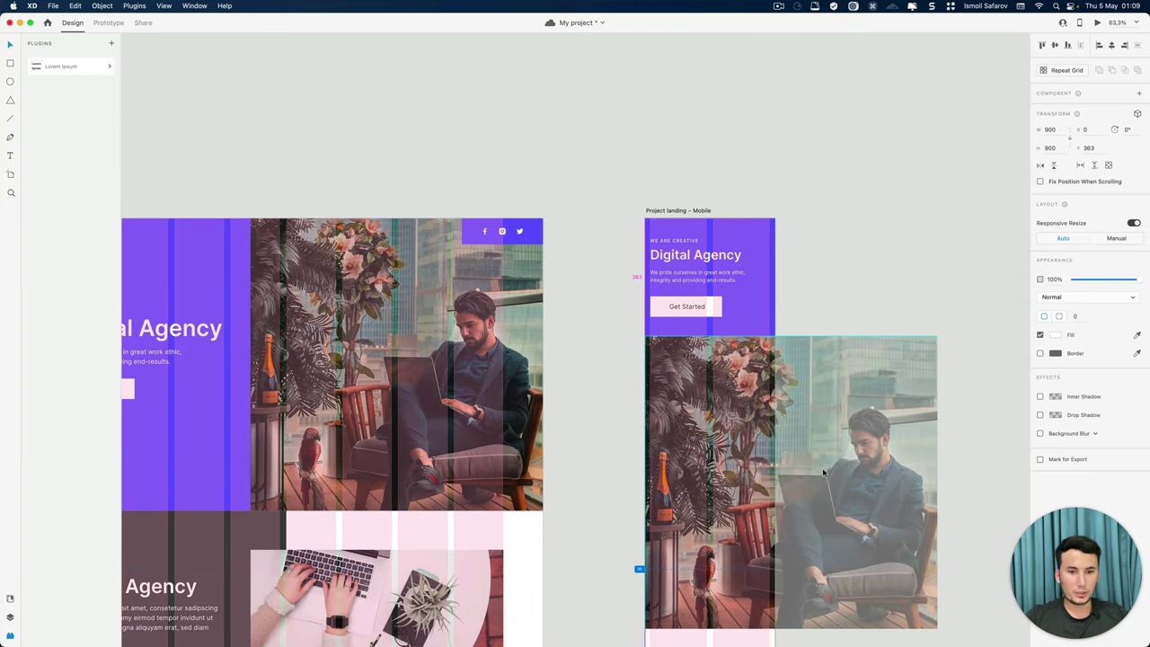
{"action": "scroll", "coordinate": [911, 447], "scroll_direction": "down", "scroll_amount": 2}
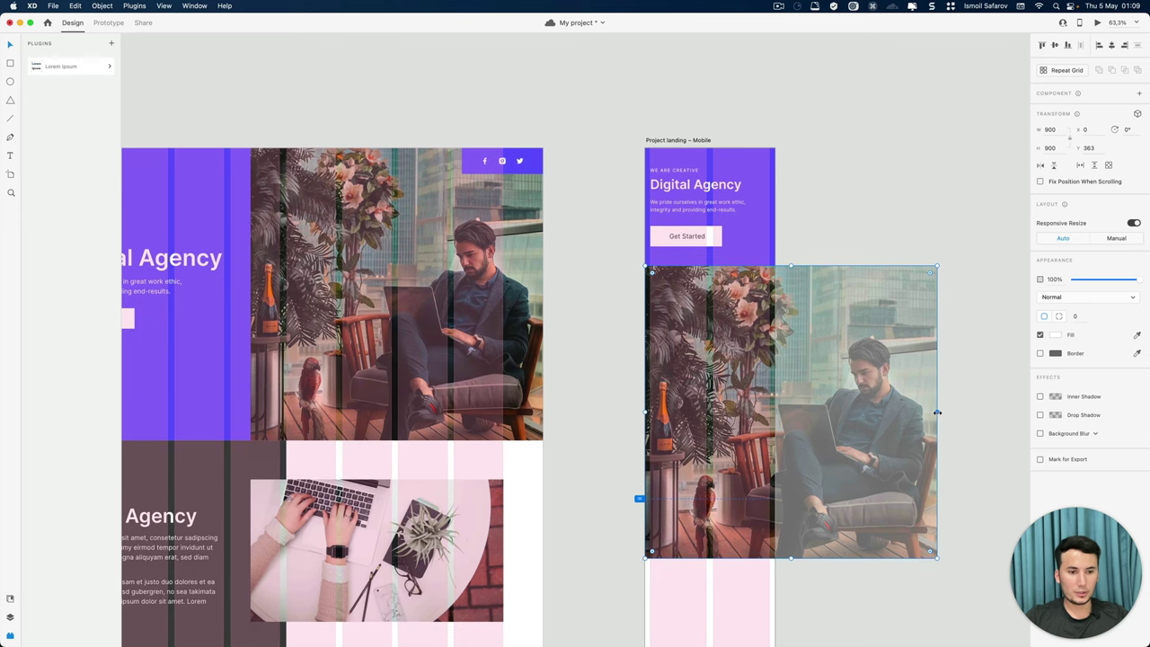
{"action": "left_click_drag", "start_coordinate": [938, 413], "coordinate": [774, 409]}
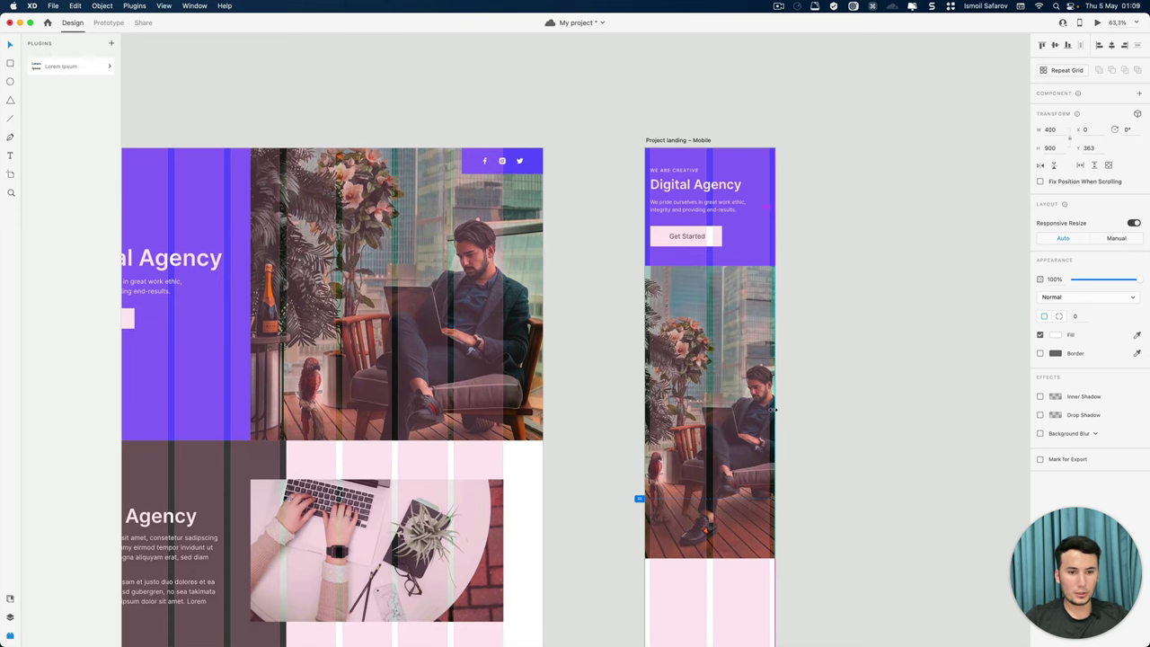
- Shift the image left within its frame to adjust the crop
{"action": "double_click", "coordinate": [672, 418]}
{"action": "left_click_drag", "start_coordinate": [694, 413], "coordinate": [667, 414]}
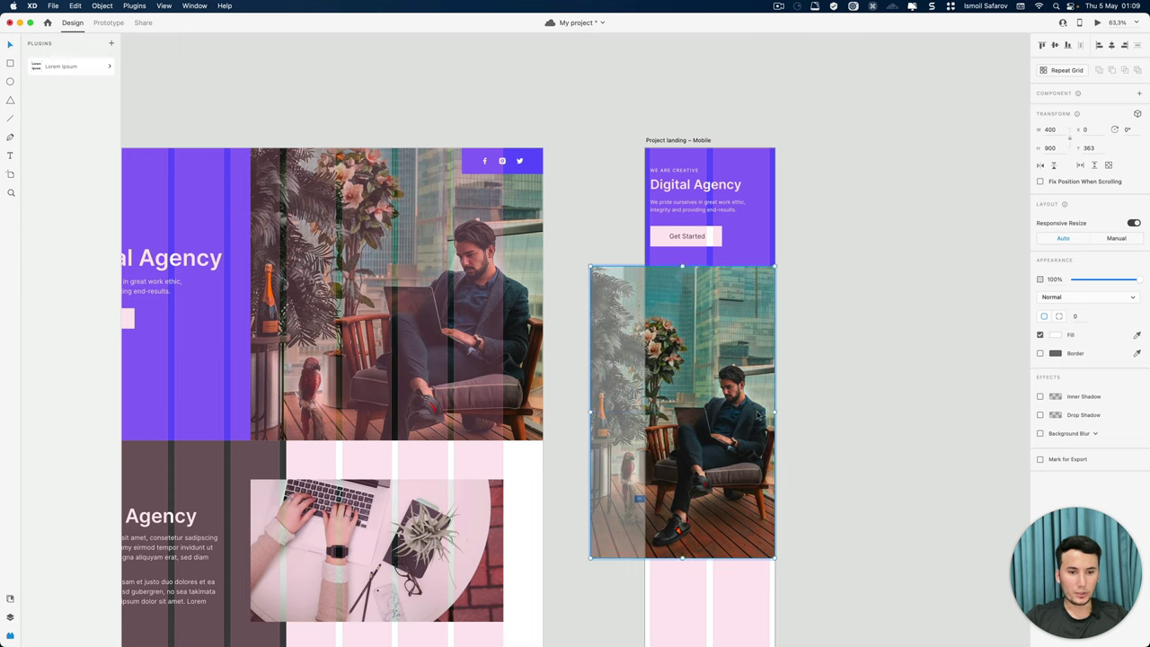
{"action": "left_click", "coordinate": [832, 410]}
{"action": "left_click", "coordinate": [715, 552]}
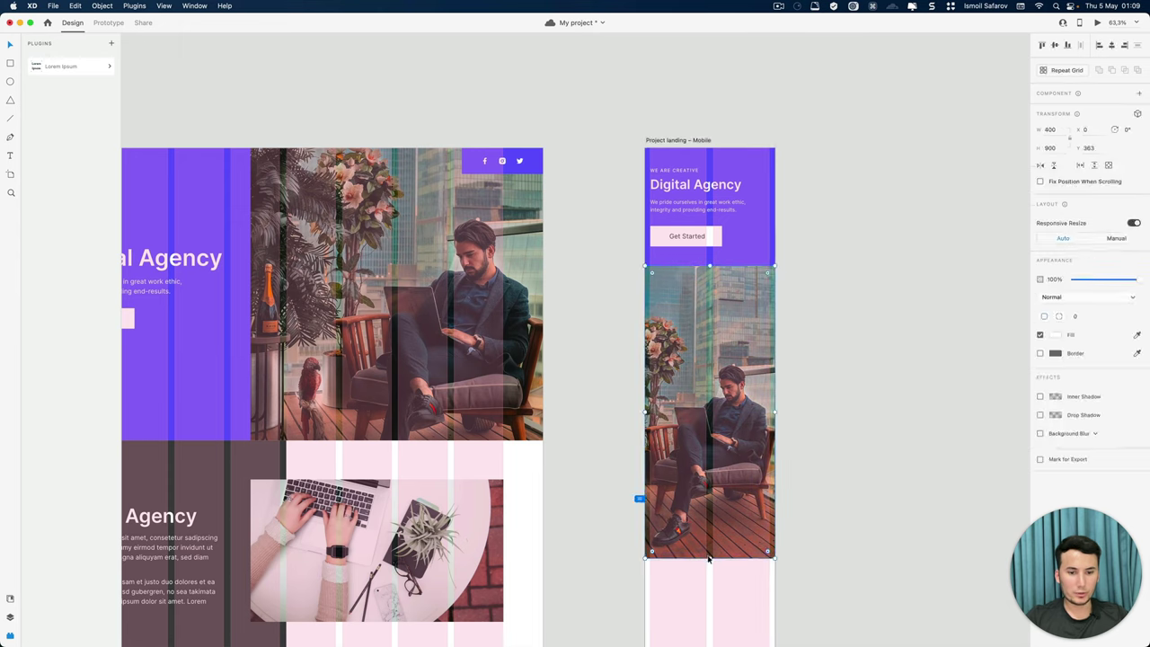
- Shorten the photo by dragging its bottom edge, settling at about 602 high
{"action": "left_click_drag", "start_coordinate": [715, 552], "coordinate": [719, 478]}
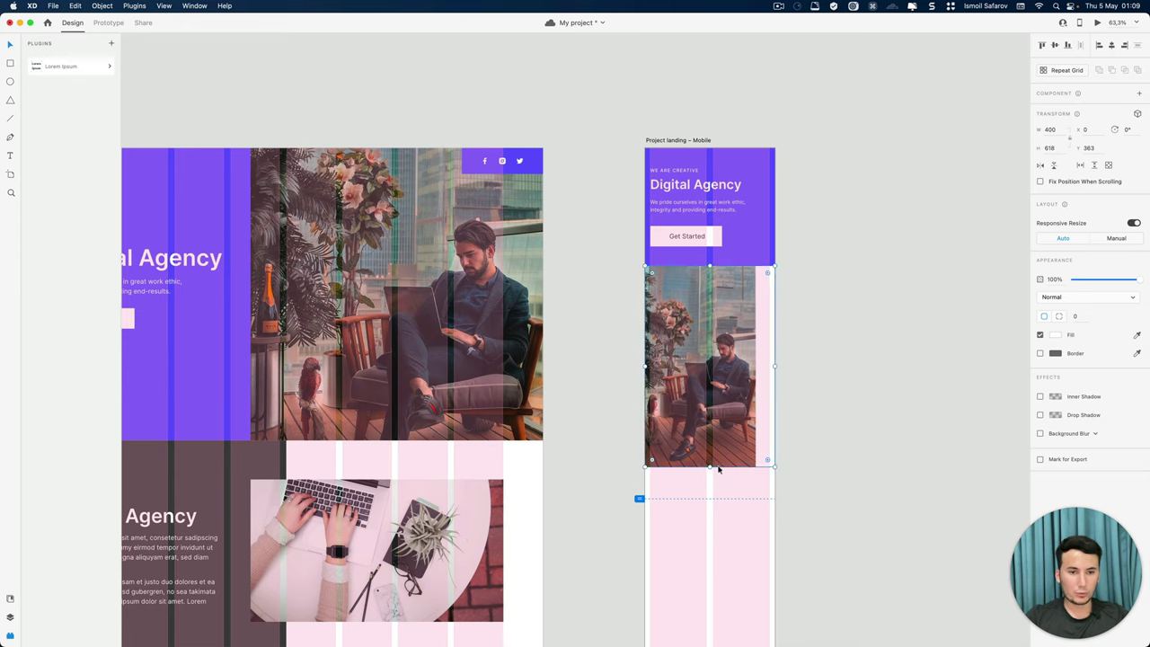
{"action": "key", "text": "super+z"}
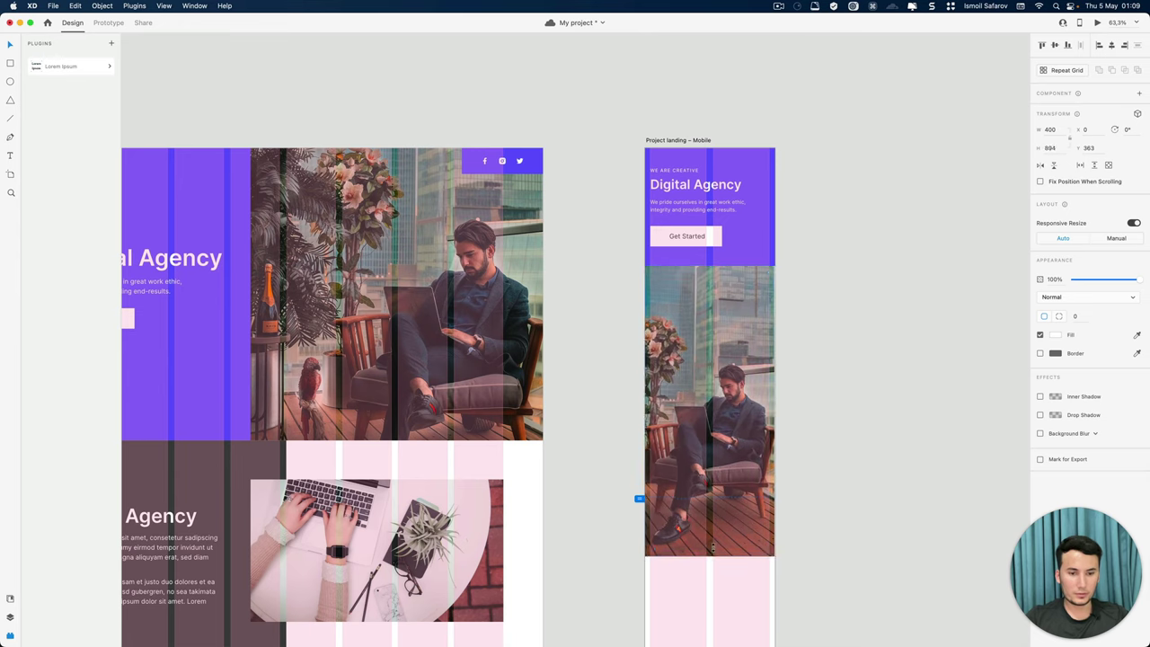
{"action": "left_click_drag", "start_coordinate": [710, 558], "coordinate": [724, 444]}
{"action": "key", "text": "super+z"}
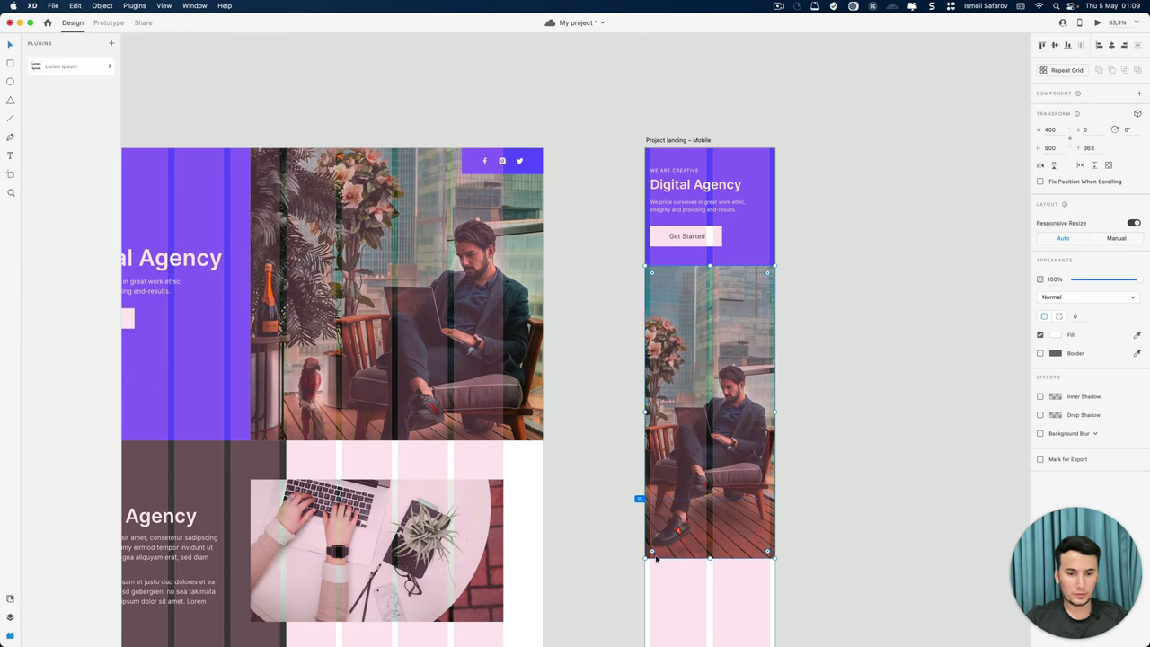
{"action": "key", "text": "super+z"}
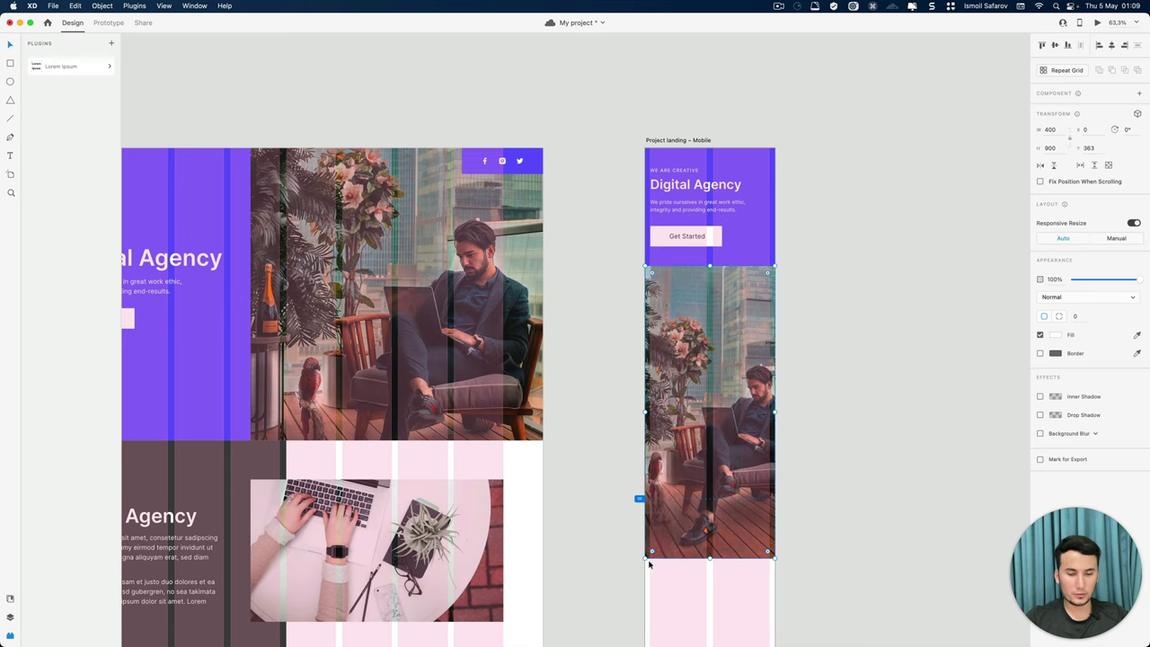
{"action": "mouse_move", "coordinate": [709, 558]}
{"action": "left_mouse_down"}
{"action": "mouse_move", "coordinate": [697, 444]}
{"action": "mouse_move", "coordinate": [695, 457]}
{"action": "left_mouse_up"}
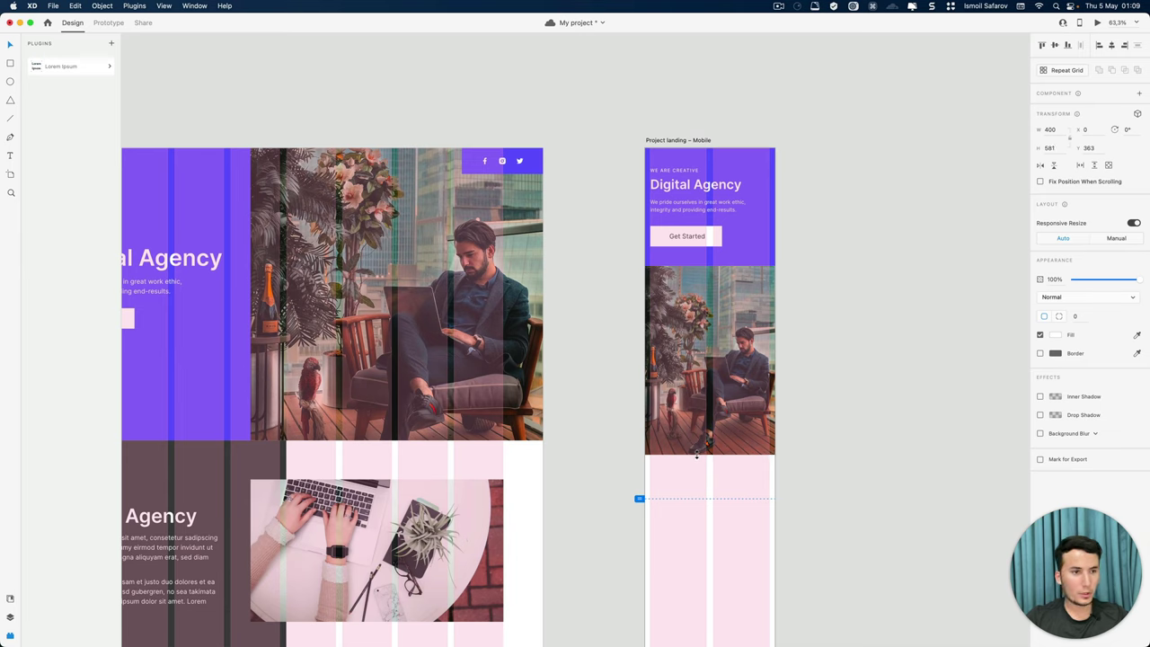
{"action": "left_click_drag", "start_coordinate": [695, 458], "coordinate": [696, 462]}
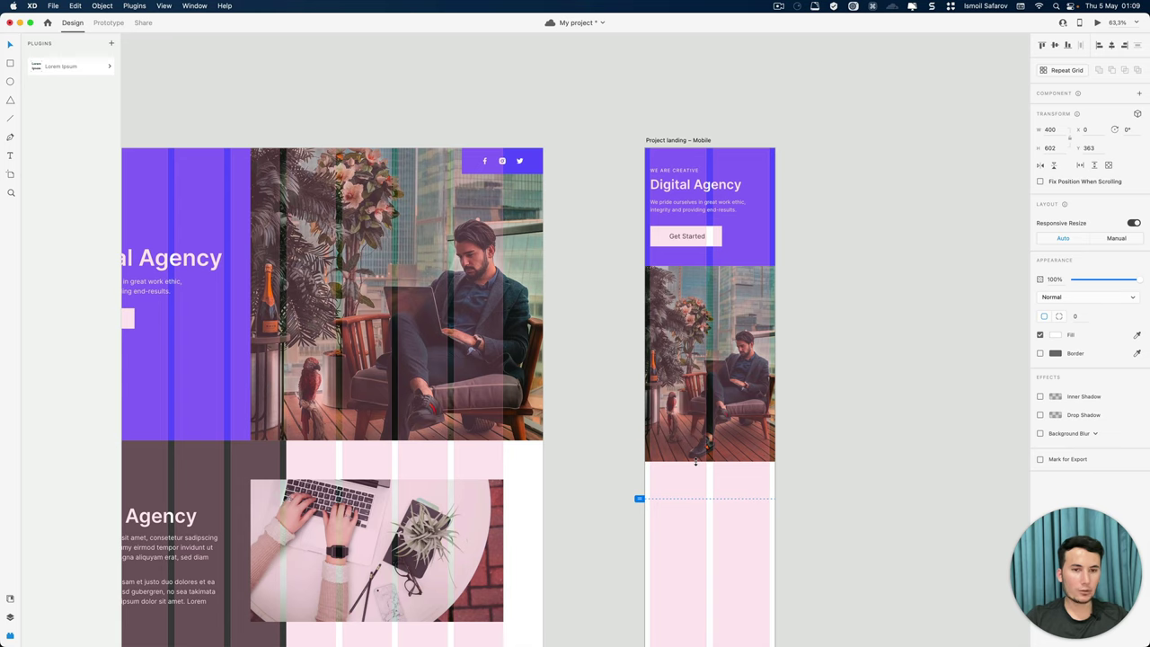
{"action": "mouse_move", "coordinate": [696, 462]}
{"action": "left_mouse_down"}
{"action": "mouse_move", "coordinate": [707, 473]}
{"action": "mouse_move", "coordinate": [709, 459]}
{"action": "left_mouse_up"}
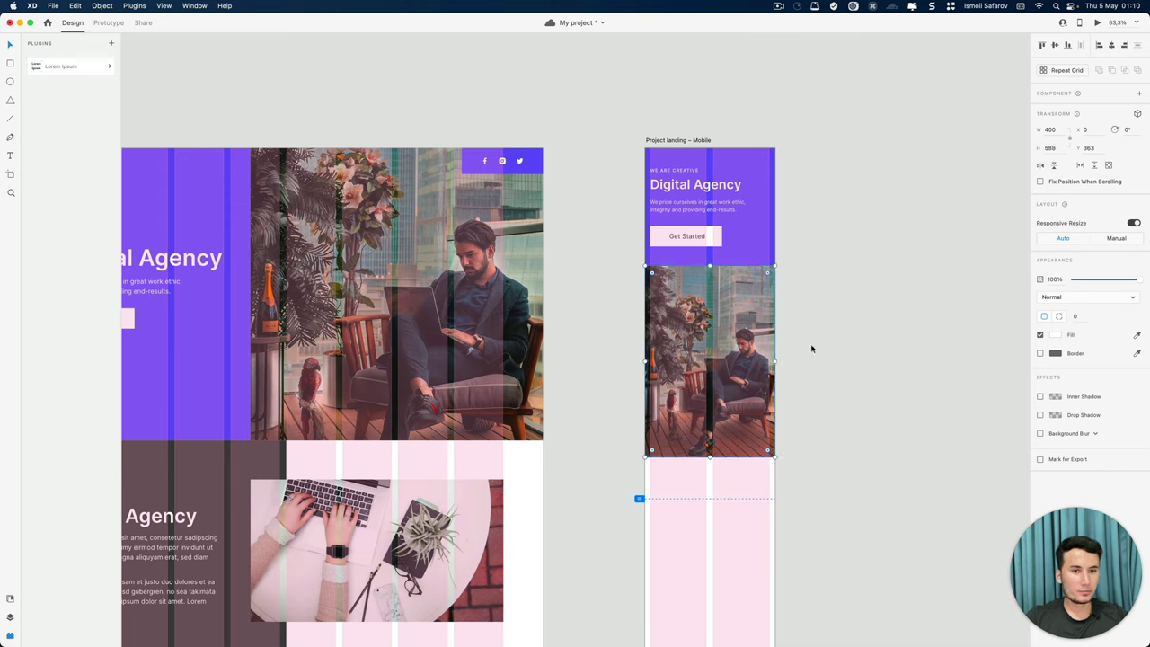
- Set the photo's height to 550 and move it up directly under the purple header
{"action": "left_click", "coordinate": [757, 233]}
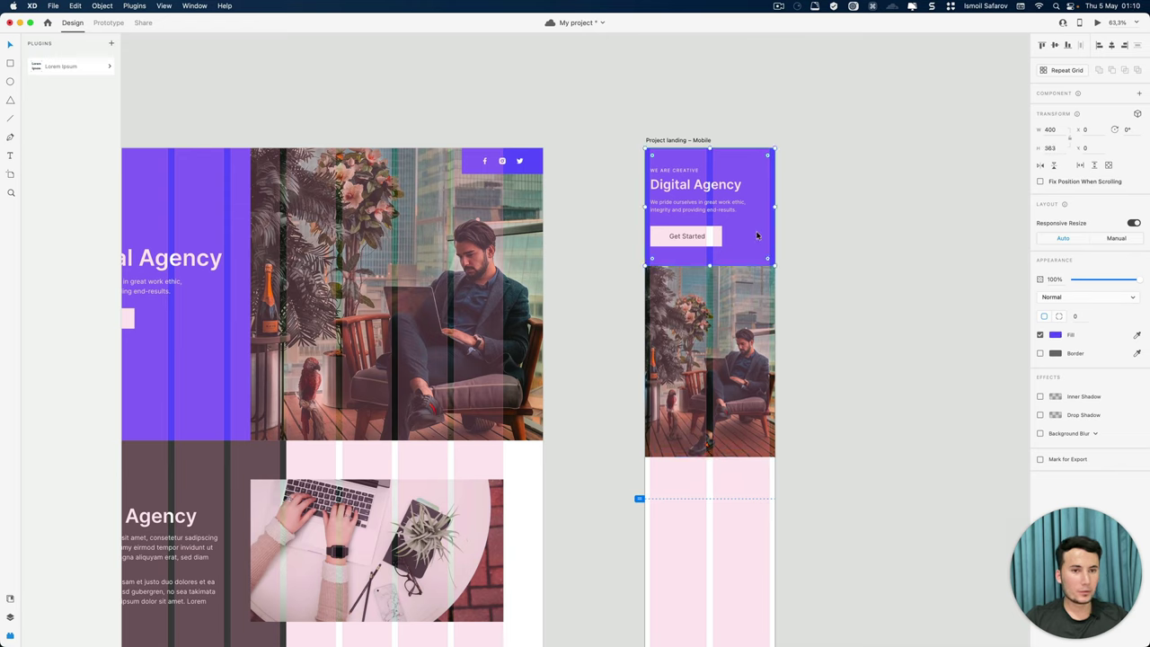
{"action": "left_click", "coordinate": [742, 322]}
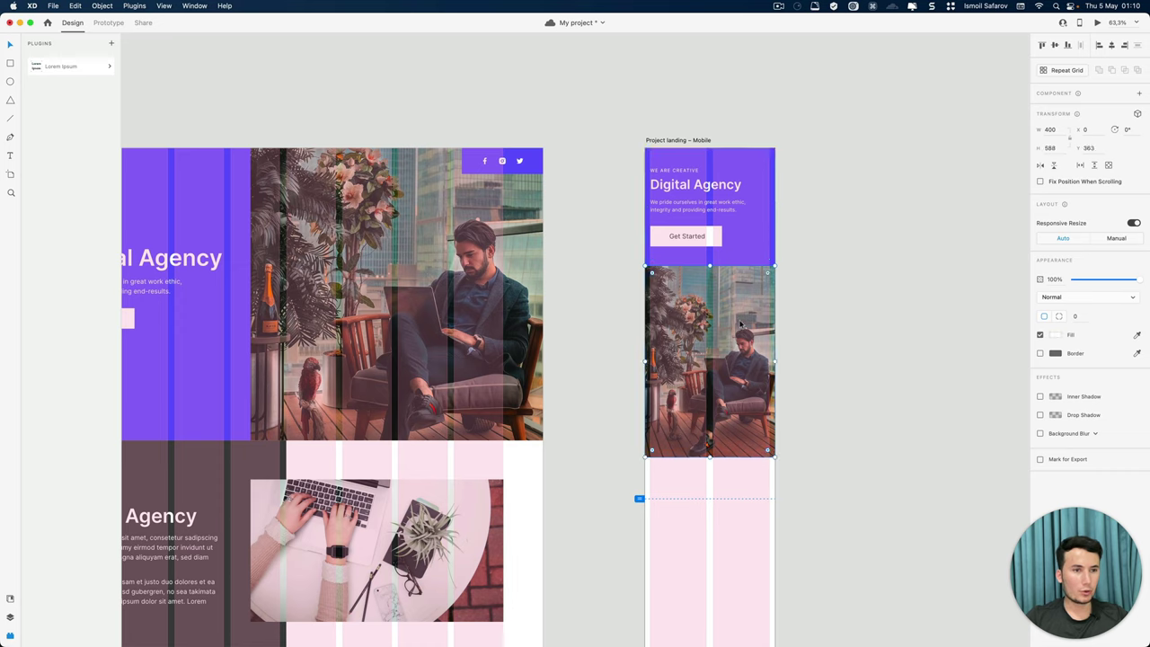
{"action": "left_click", "coordinate": [1050, 148]}
{"action": "type", "text": "5"}
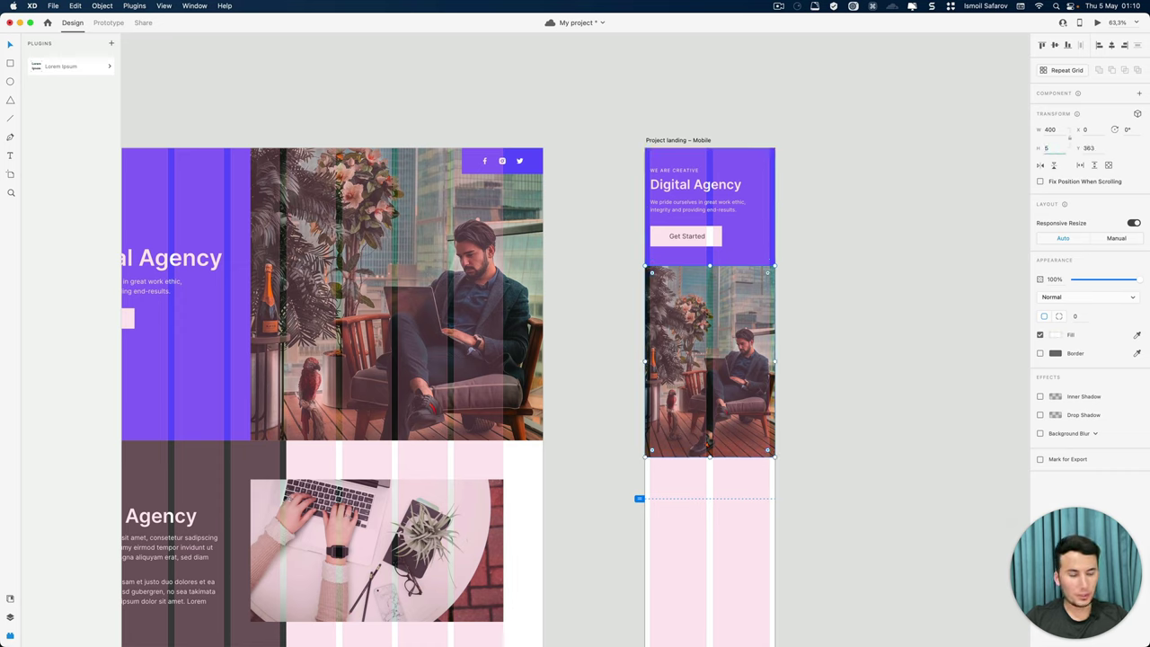
{"action": "type", "text": "50"}
{"action": "key", "text": "Return"}
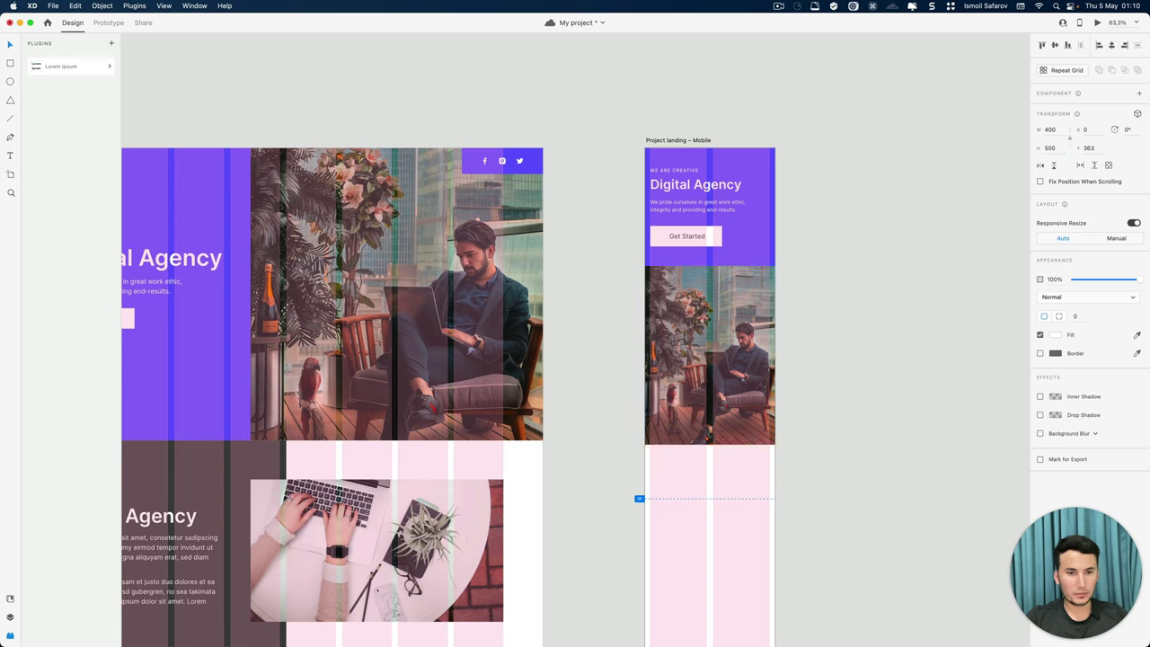
{"action": "left_click", "coordinate": [750, 347]}
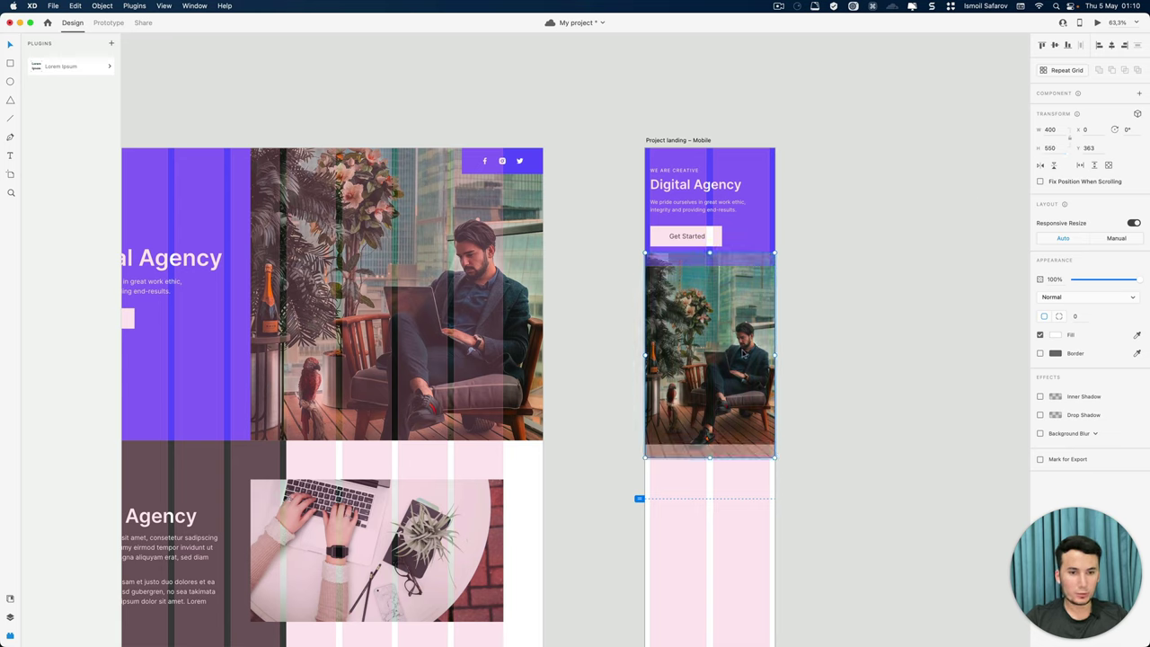
{"action": "left_click_drag", "start_coordinate": [744, 353], "coordinate": [744, 341]}
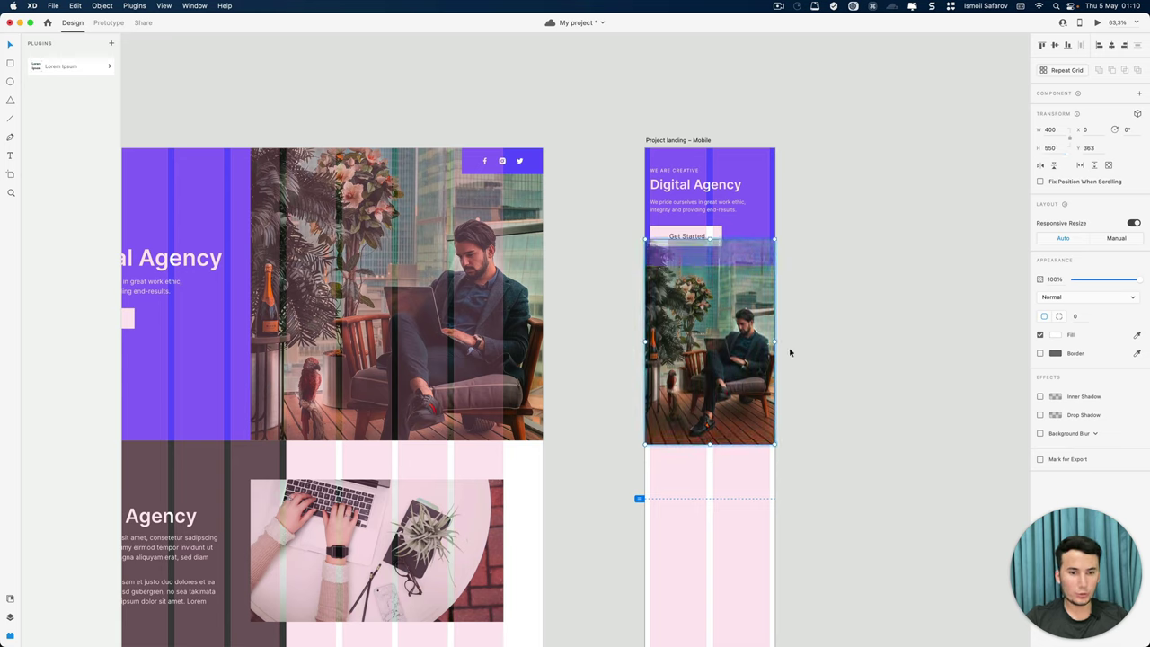
{"action": "left_click", "coordinate": [874, 357]}
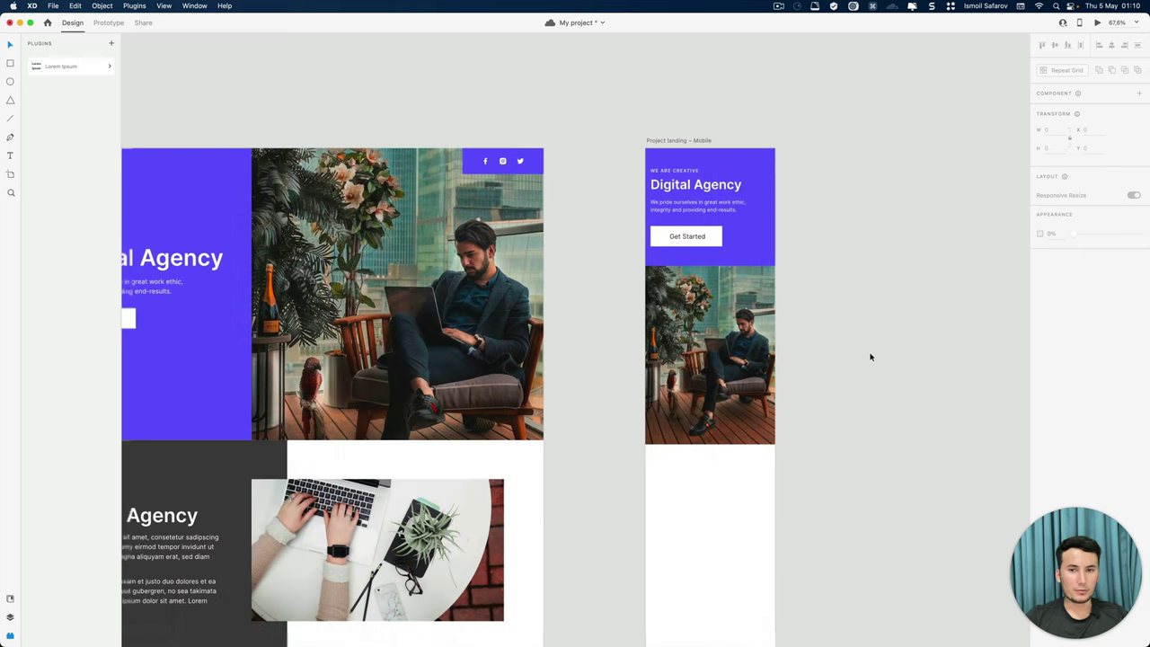
- Copy the purple social bar onto the mobile photo, rotate it -90°, and align it to the left edge
{"action": "left_click", "coordinate": [544, 175]}
{"action": "left_click_drag", "start_coordinate": [545, 178], "coordinate": [748, 351]}
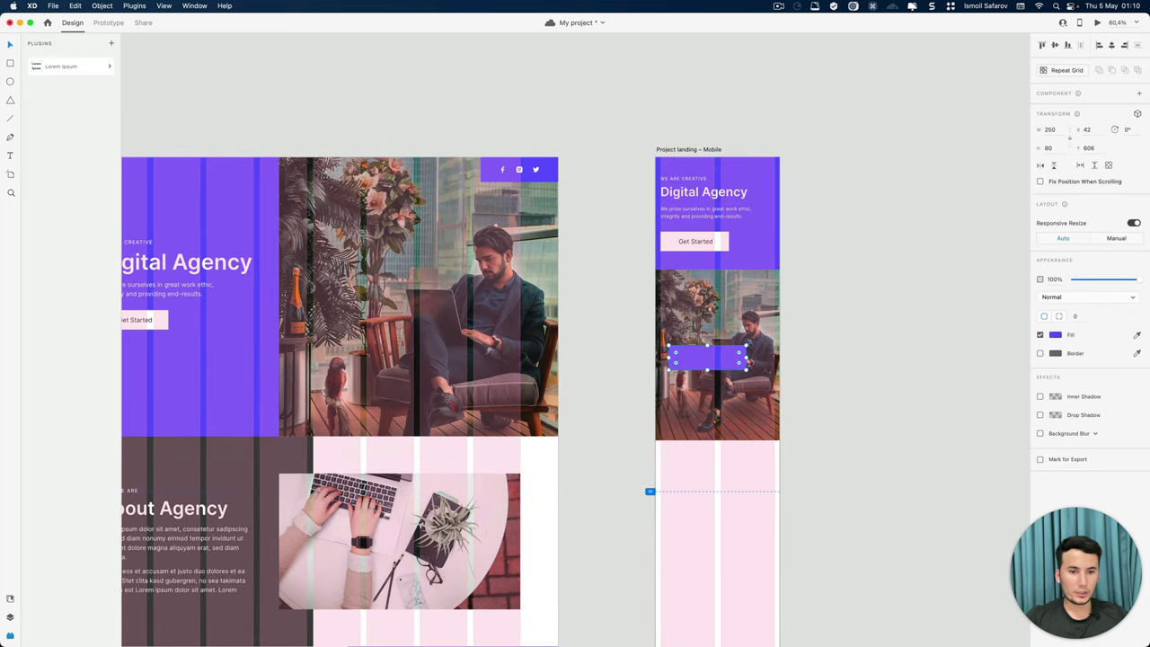
{"action": "mouse_move", "coordinate": [748, 364]}
{"action": "left_mouse_down"}
{"action": "mouse_move", "coordinate": [722, 322]}
{"action": "mouse_move", "coordinate": [674, 343]}
{"action": "left_mouse_up"}
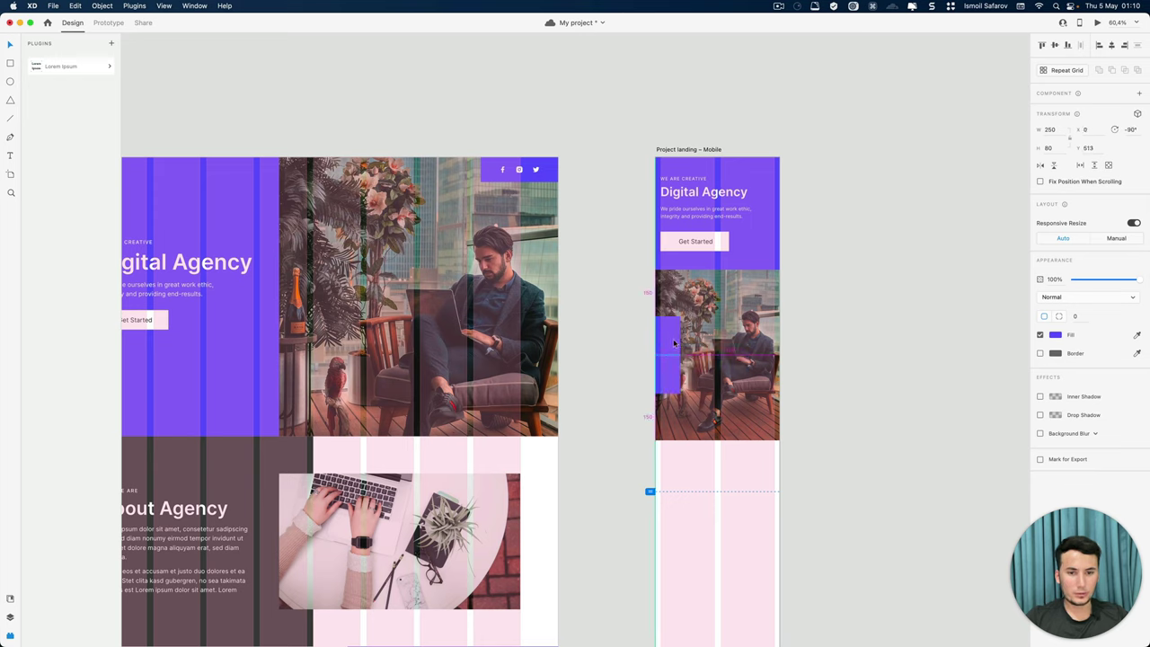
{"action": "left_click", "coordinate": [628, 306]}
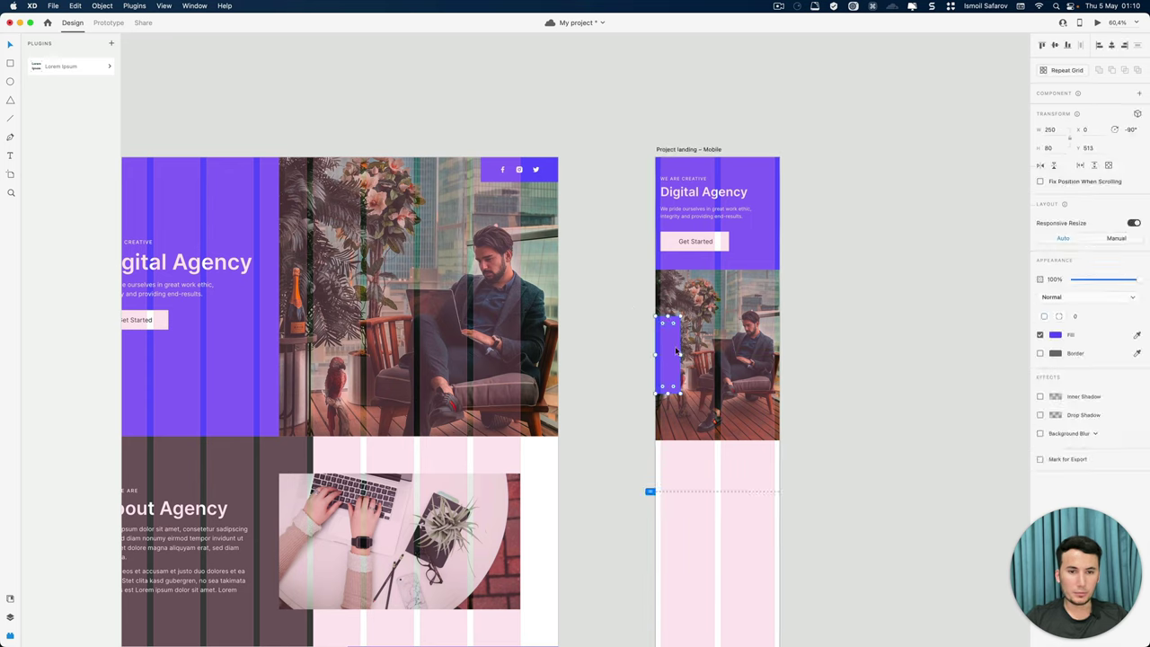
{"action": "mouse_move", "coordinate": [674, 349]}
{"action": "left_mouse_down"}
{"action": "mouse_move", "coordinate": [677, 305]}
{"action": "mouse_move", "coordinate": [677, 350]}
{"action": "left_mouse_up"}
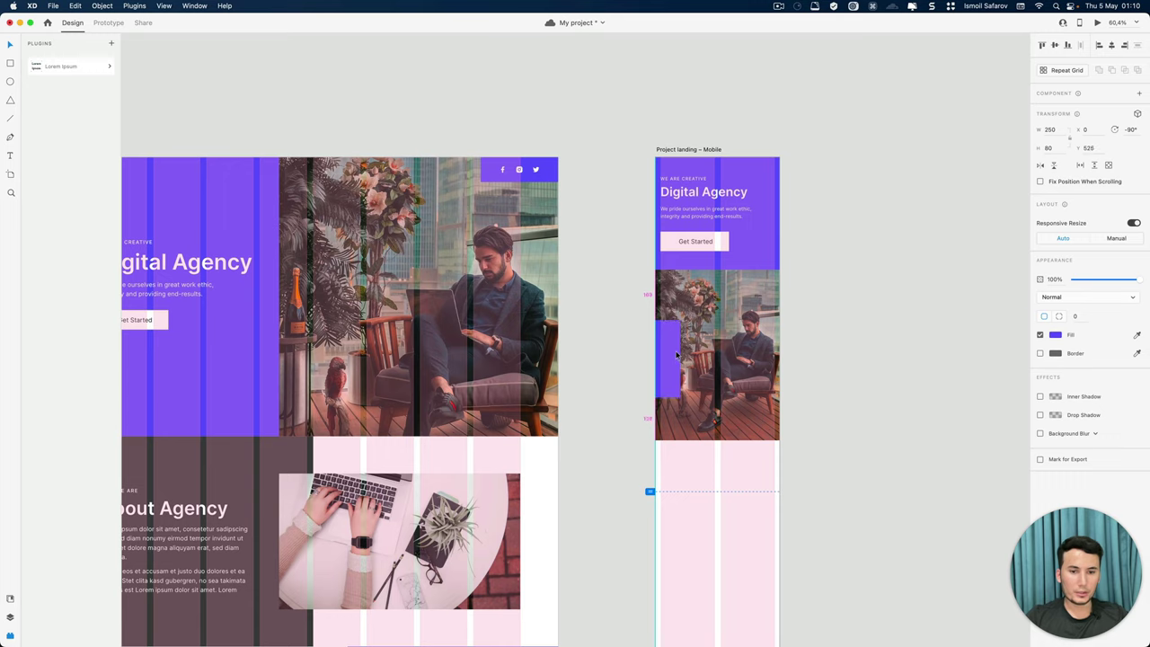
{"action": "left_click", "coordinate": [605, 269]}
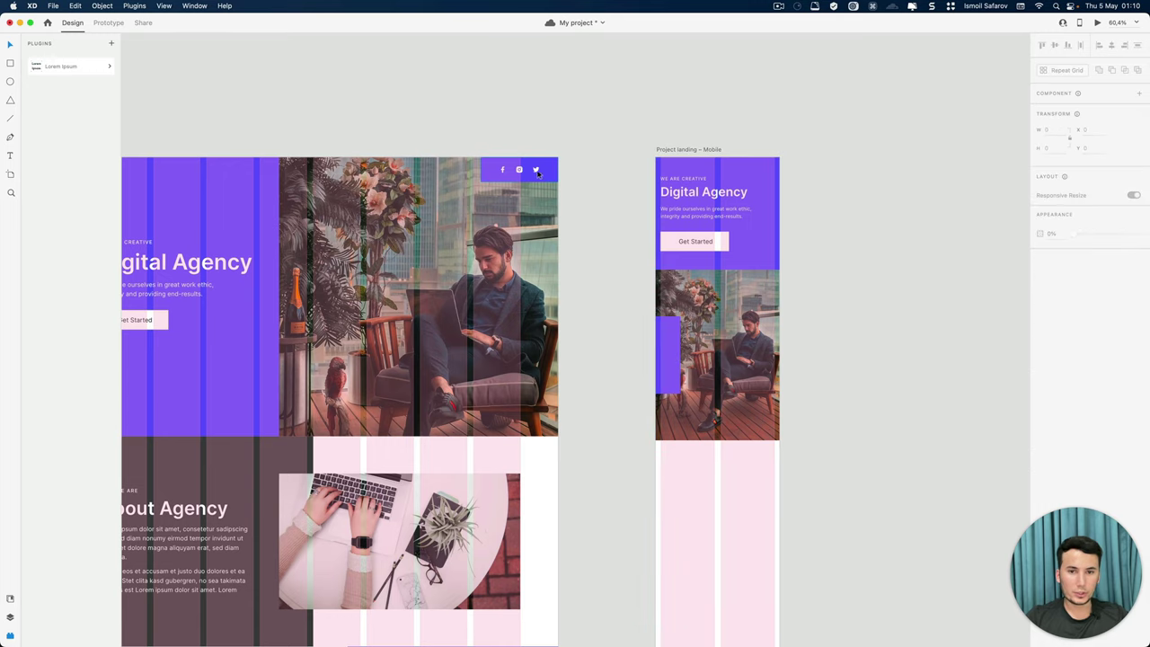
- Copy the Facebook, Instagram and Twitter icons across the vertical bar, then save the project
{"action": "left_click", "coordinate": [537, 171]}
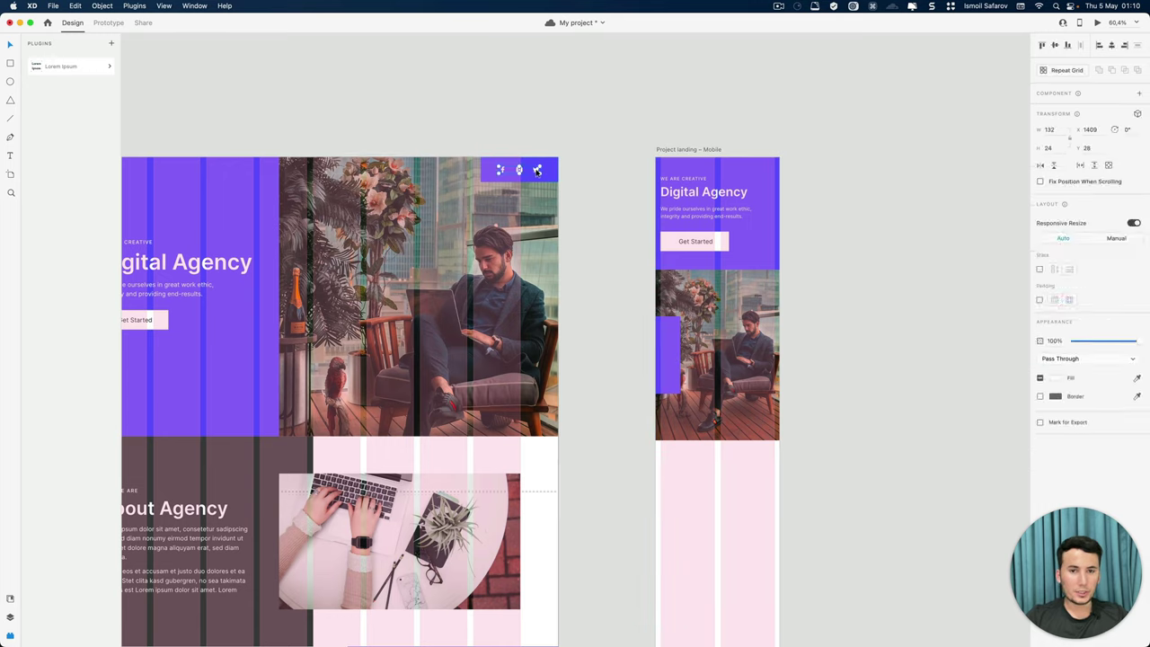
{"action": "mouse_move", "coordinate": [537, 171]}
{"action": "left_mouse_down"}
{"action": "mouse_move", "coordinate": [590, 193]}
{"action": "mouse_move", "coordinate": [528, 183]}
{"action": "mouse_move", "coordinate": [706, 316]}
{"action": "left_mouse_up"}
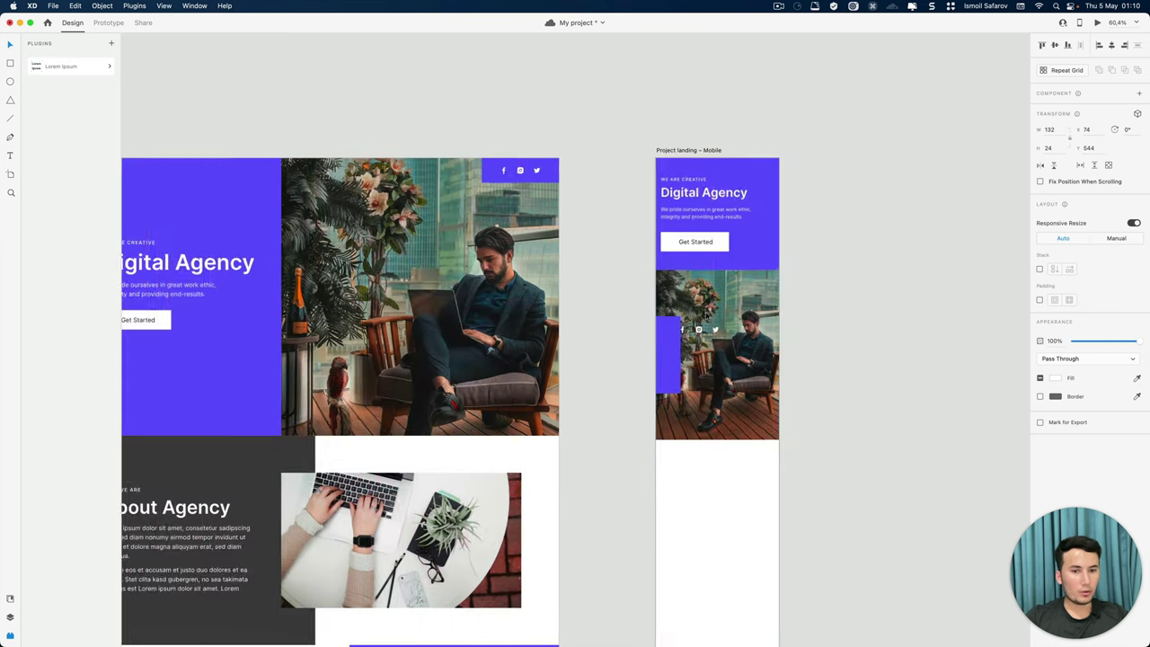
{"action": "scroll", "coordinate": [706, 316], "scroll_direction": "up", "scroll_amount": 5}
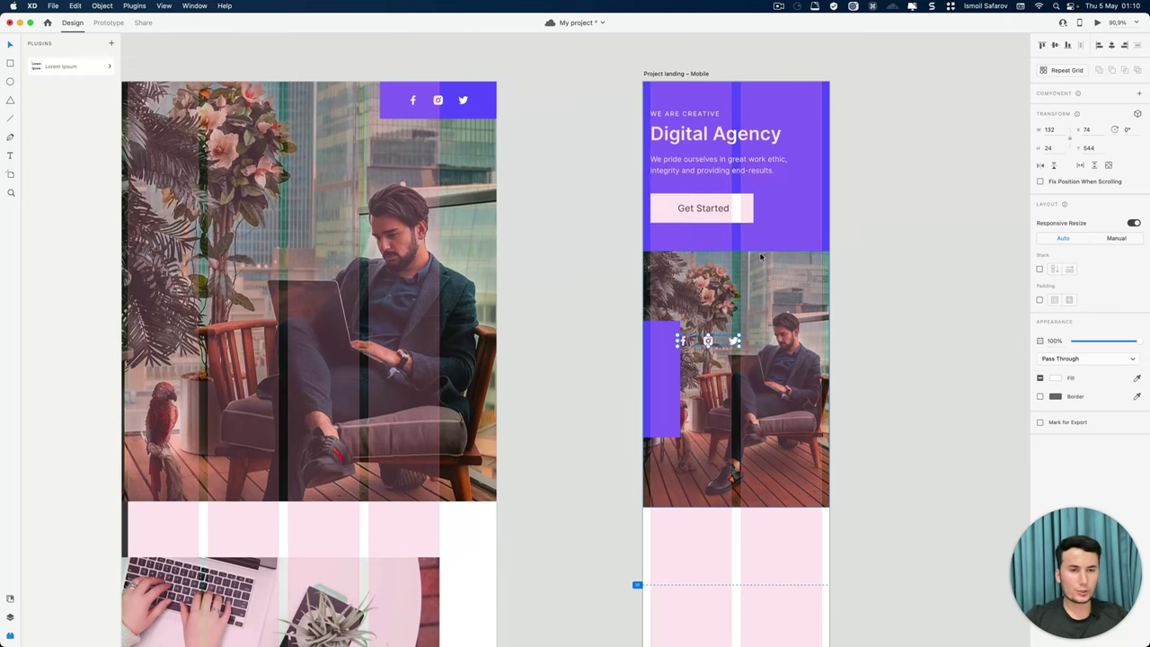
{"action": "scroll", "coordinate": [760, 258], "scroll_direction": "up", "scroll_amount": 2}
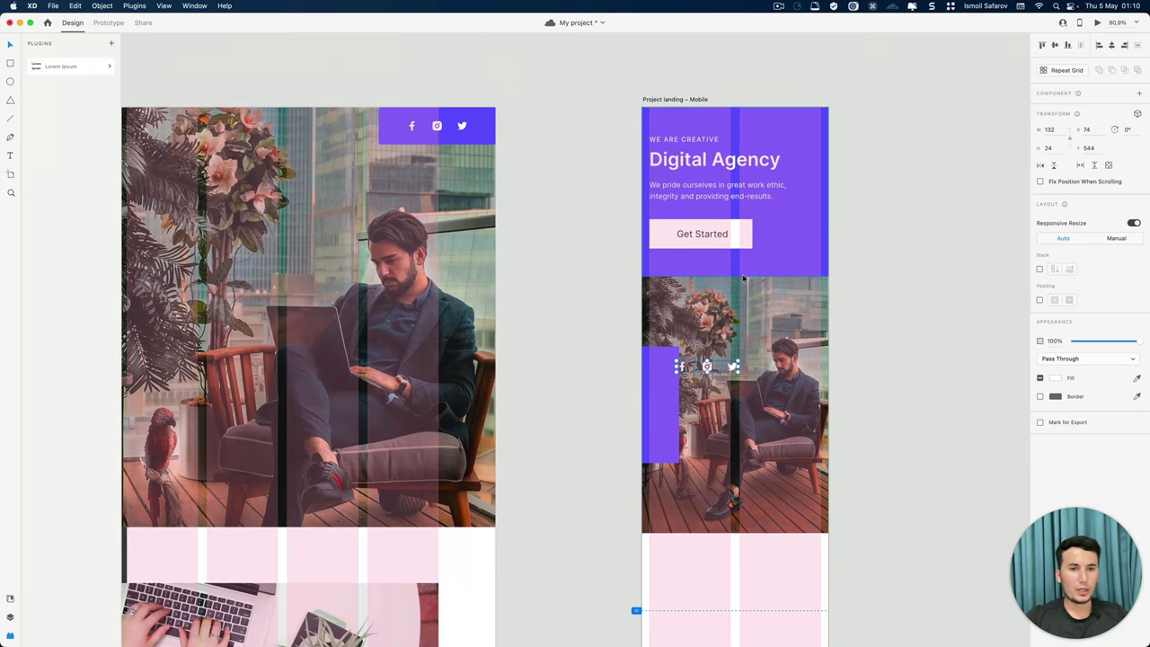
{"action": "scroll", "coordinate": [744, 279], "scroll_direction": "up", "scroll_amount": 1}
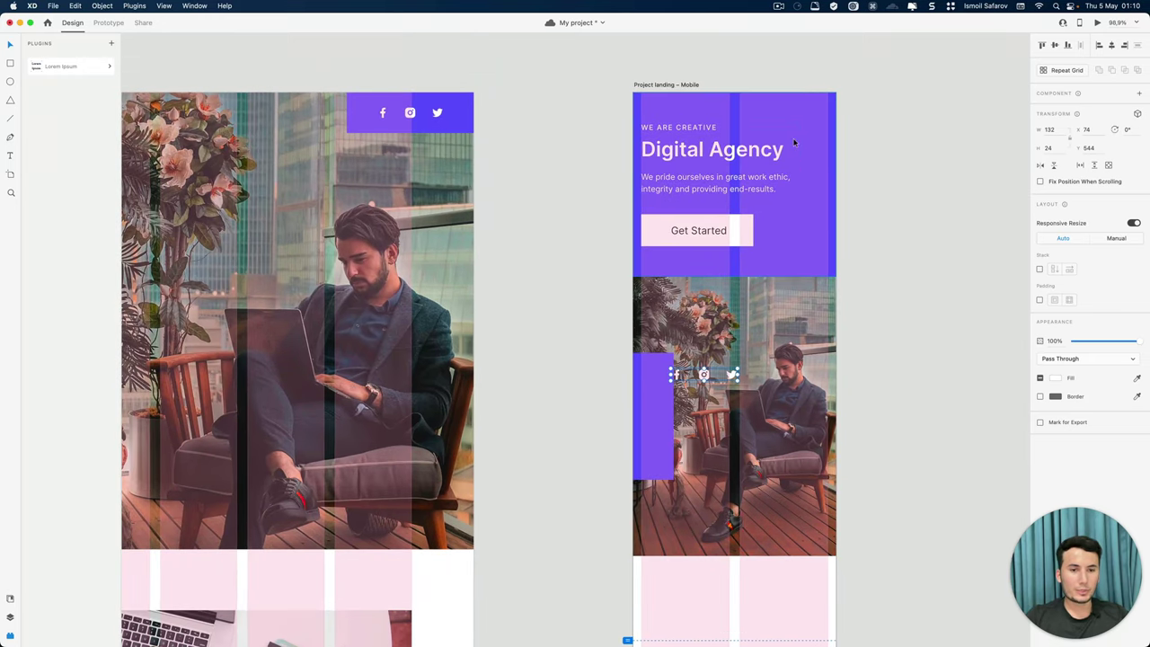
{"action": "scroll", "coordinate": [794, 142], "scroll_direction": "down", "scroll_amount": 3}
{"action": "scroll", "coordinate": [795, 142], "scroll_direction": "up", "scroll_amount": 2}
{"action": "scroll", "coordinate": [711, 131], "scroll_direction": "up", "scroll_amount": 1}
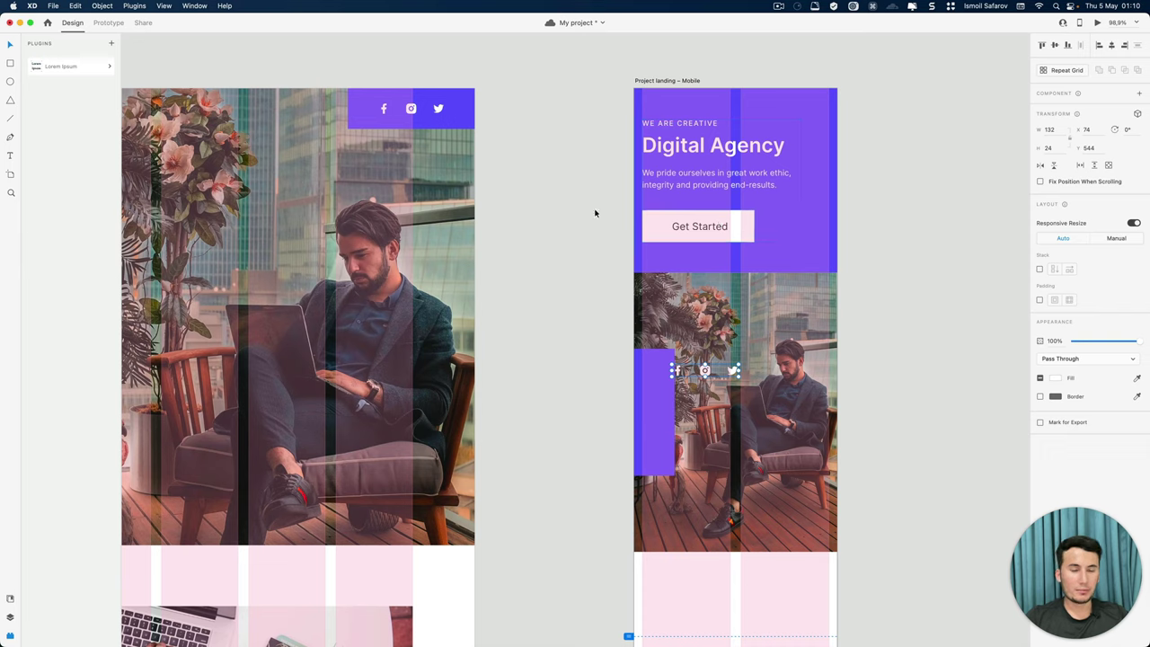
{"action": "key", "text": "super+s"}
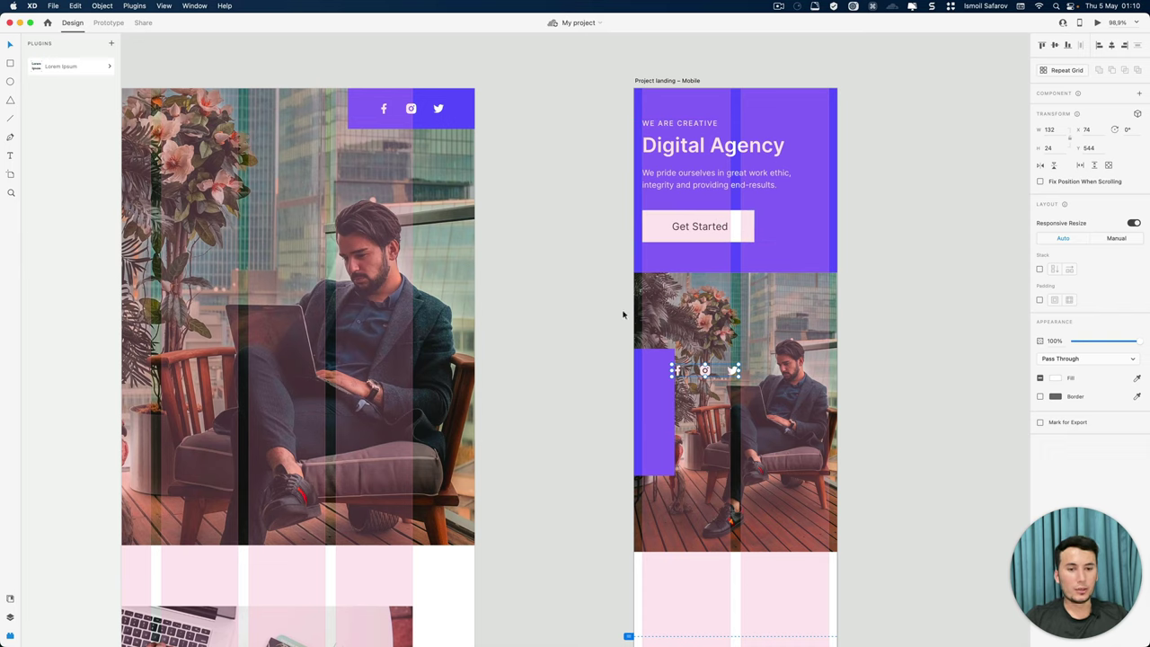
{"action": "left_click", "coordinate": [806, 510]}
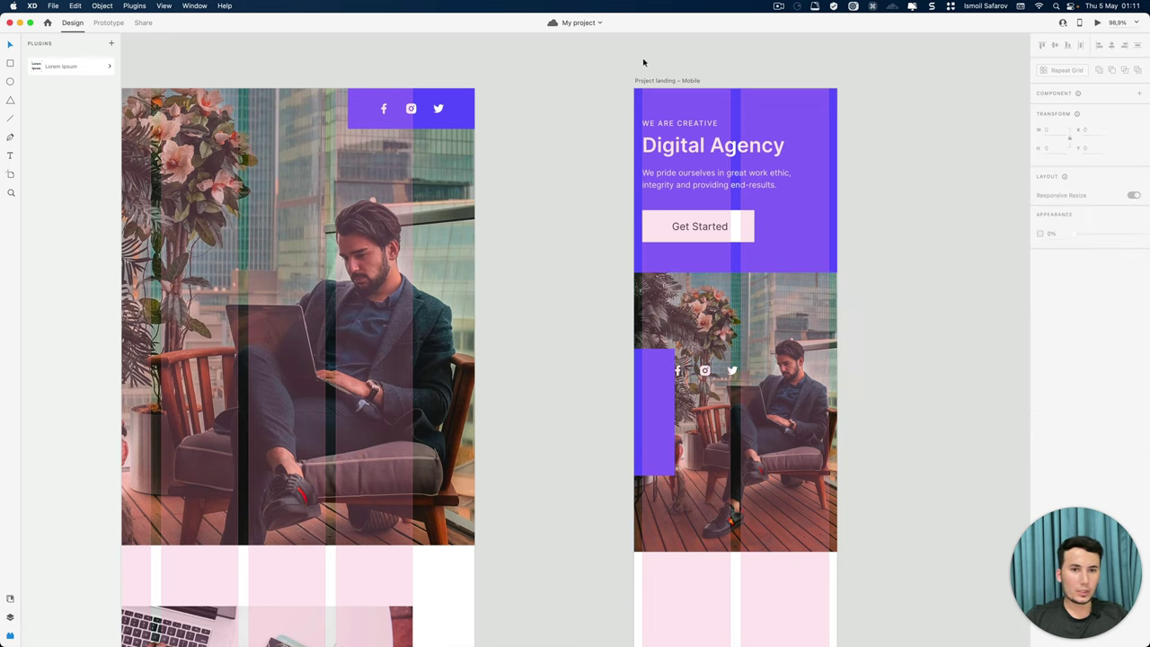
- Set the mobile artboard's viewport height to 700
{"action": "left_click", "coordinate": [662, 81]}
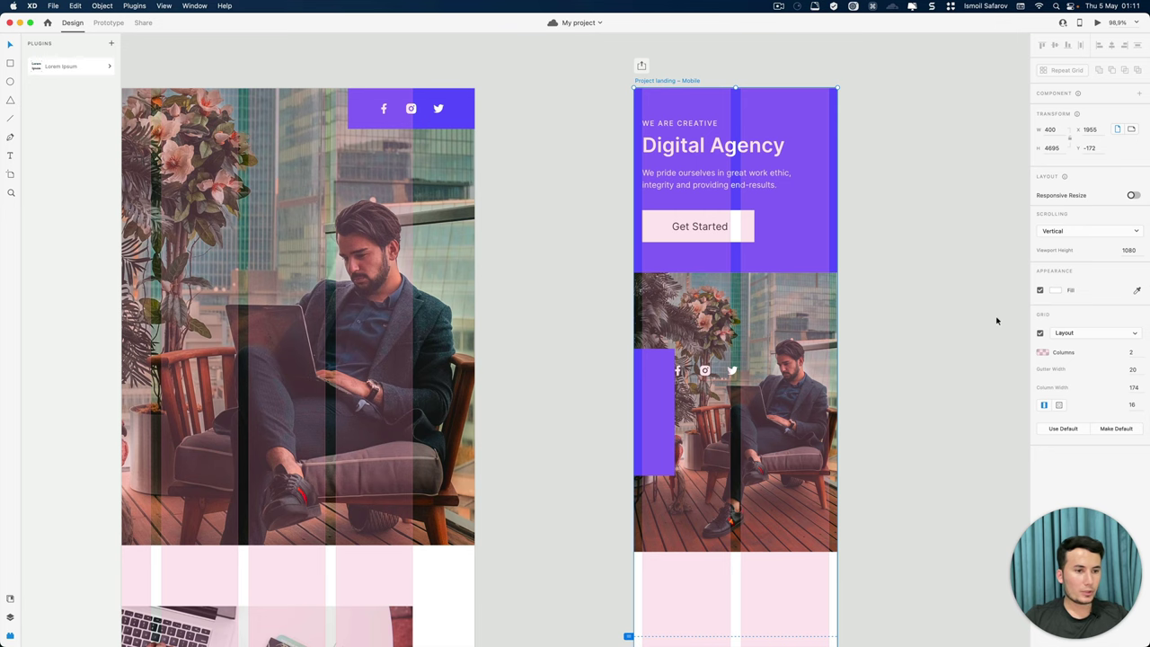
{"action": "scroll", "coordinate": [939, 323], "scroll_direction": "down", "scroll_amount": 2}
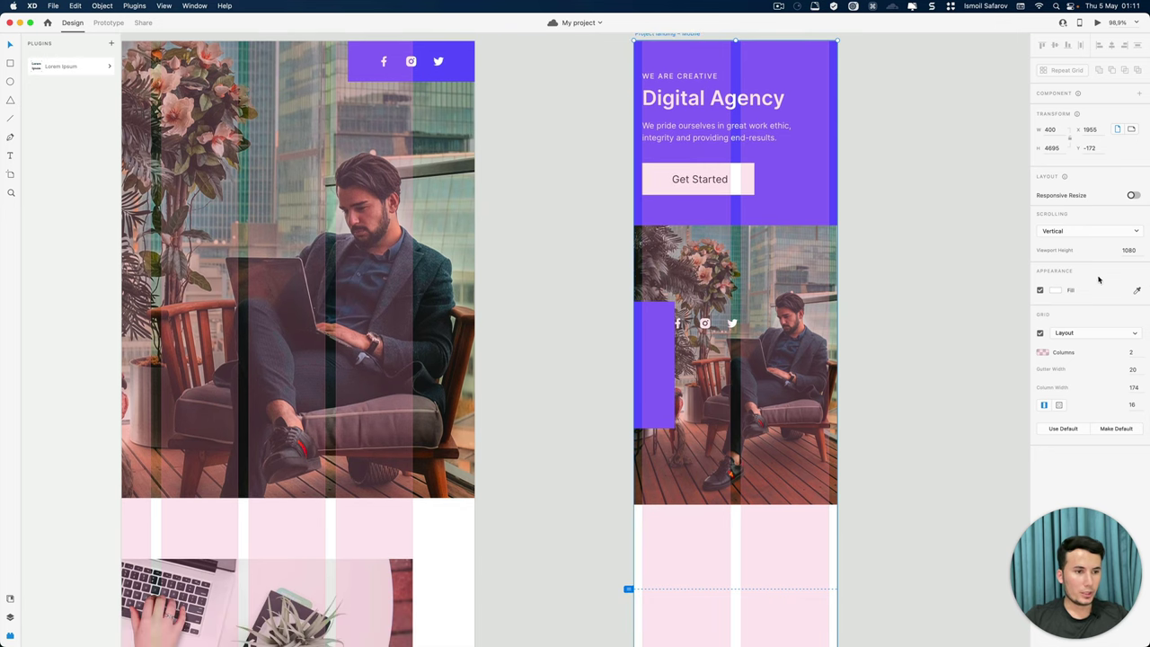
{"action": "left_click", "coordinate": [1126, 250]}
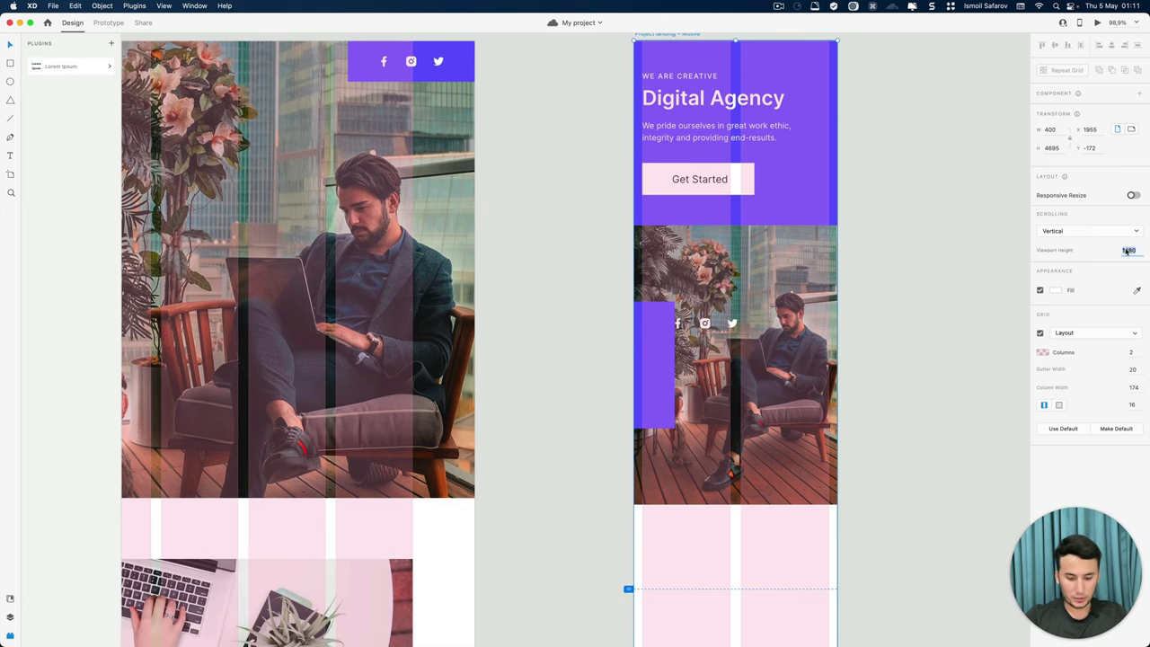
{"action": "type", "text": "7"}
{"action": "key", "text": "Return"}
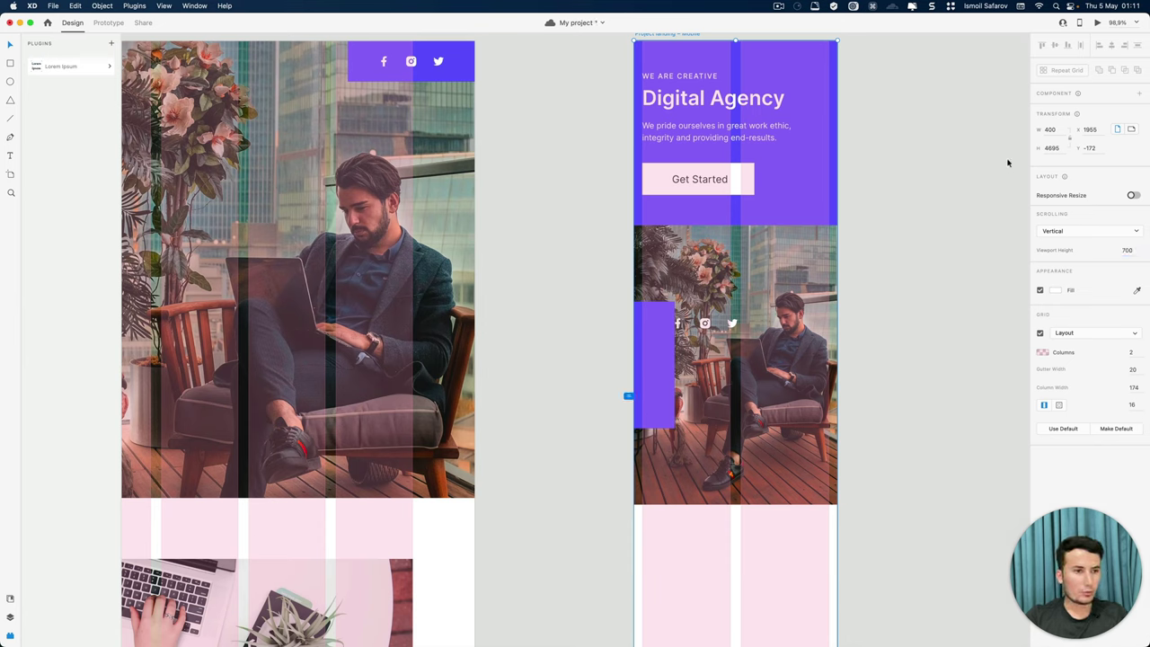
- Browse the artboard device presets list
{"action": "left_click", "coordinate": [11, 175]}
{"action": "scroll", "coordinate": [938, 172], "scroll_direction": "down", "scroll_amount": 2}
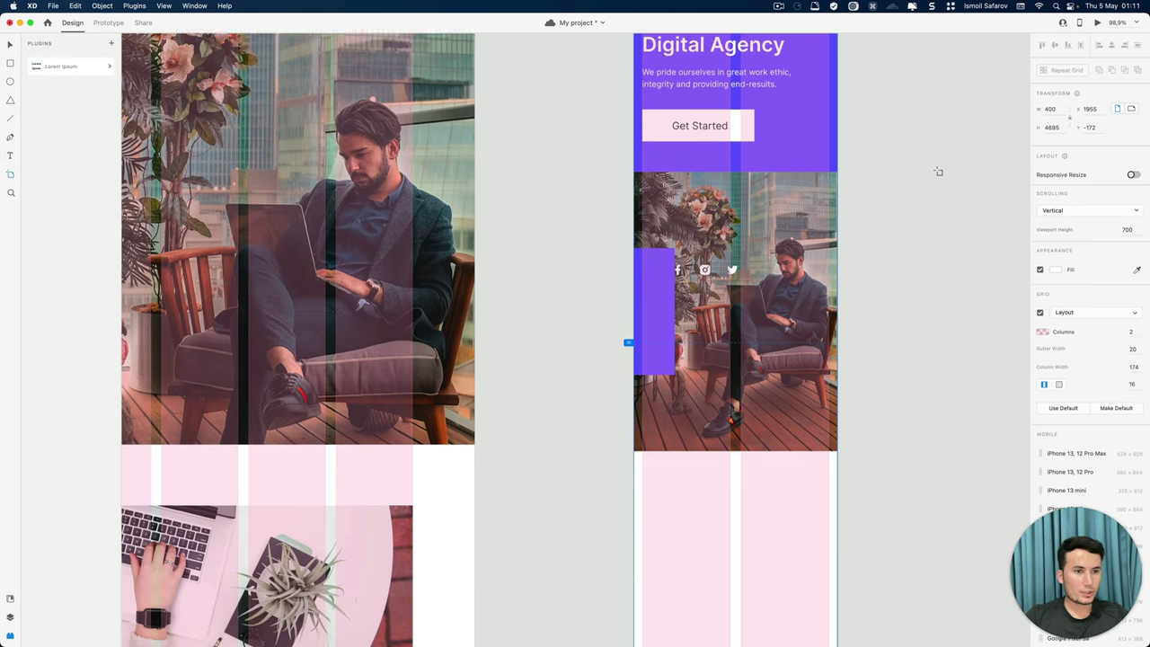
{"action": "scroll", "coordinate": [935, 171], "scroll_direction": "down", "scroll_amount": 3}
{"action": "scroll", "coordinate": [929, 172], "scroll_direction": "right", "scroll_amount": 5}
{"action": "scroll", "coordinate": [1113, 440], "scroll_direction": "down", "scroll_amount": 1}
{"action": "scroll", "coordinate": [1078, 334], "scroll_direction": "down", "scroll_amount": 4}
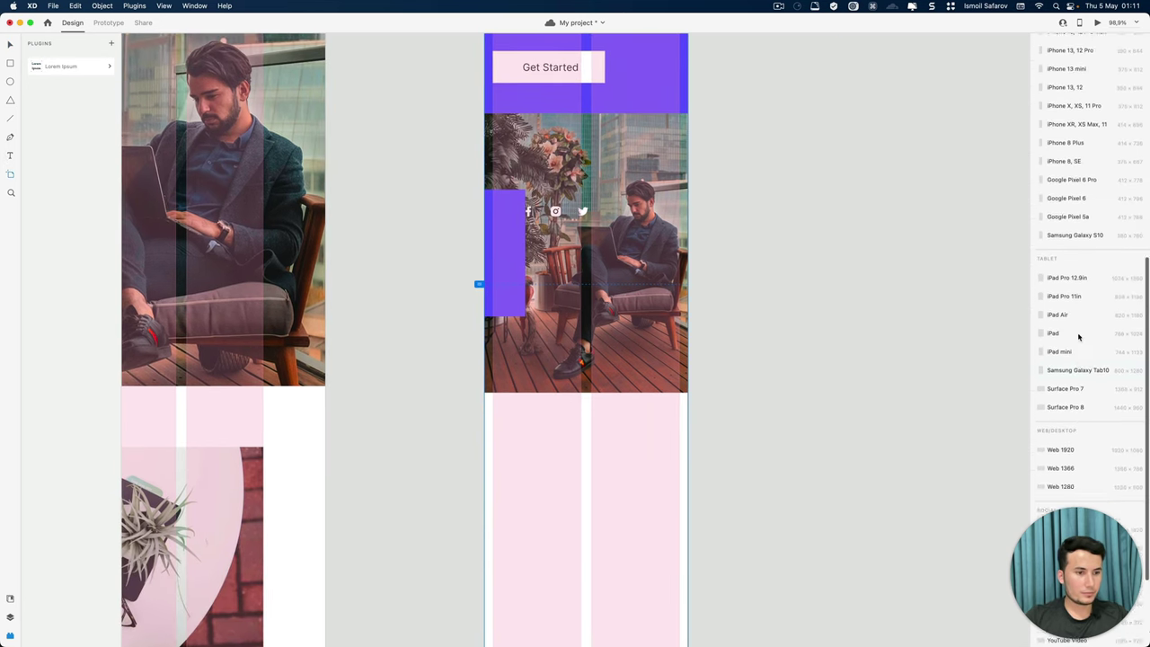
{"action": "scroll", "coordinate": [1079, 329], "scroll_direction": "up", "scroll_amount": 2}
{"action": "scroll", "coordinate": [1105, 279], "scroll_direction": "down", "scroll_amount": 1}
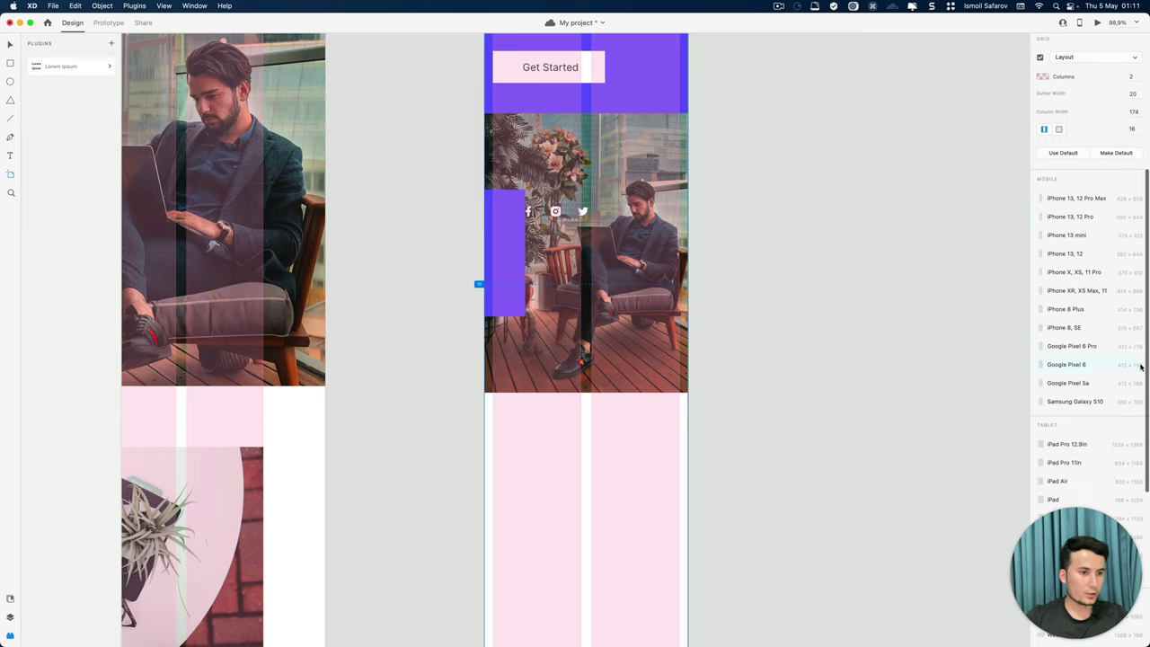
{"action": "scroll", "coordinate": [368, 98], "scroll_direction": "up", "scroll_amount": 2}
{"action": "scroll", "coordinate": [368, 98], "scroll_direction": "up", "scroll_amount": 3}
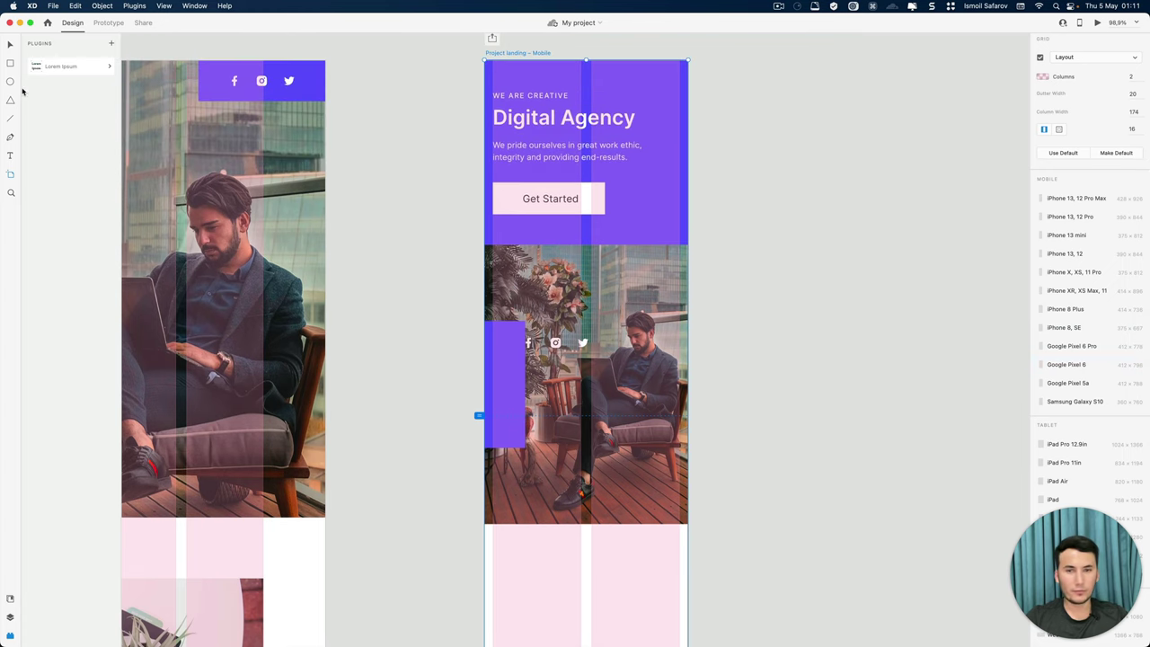
- Change the mobile artboard's viewport height to 800
{"action": "left_click", "coordinate": [11, 43]}
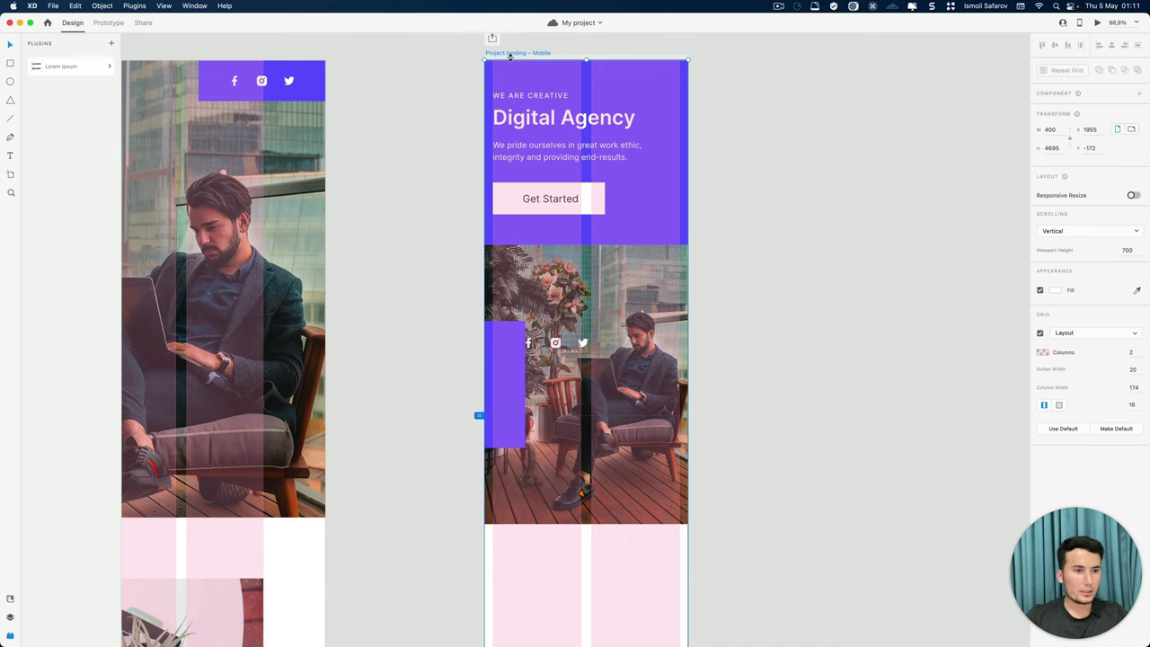
{"action": "left_click", "coordinate": [1124, 249]}
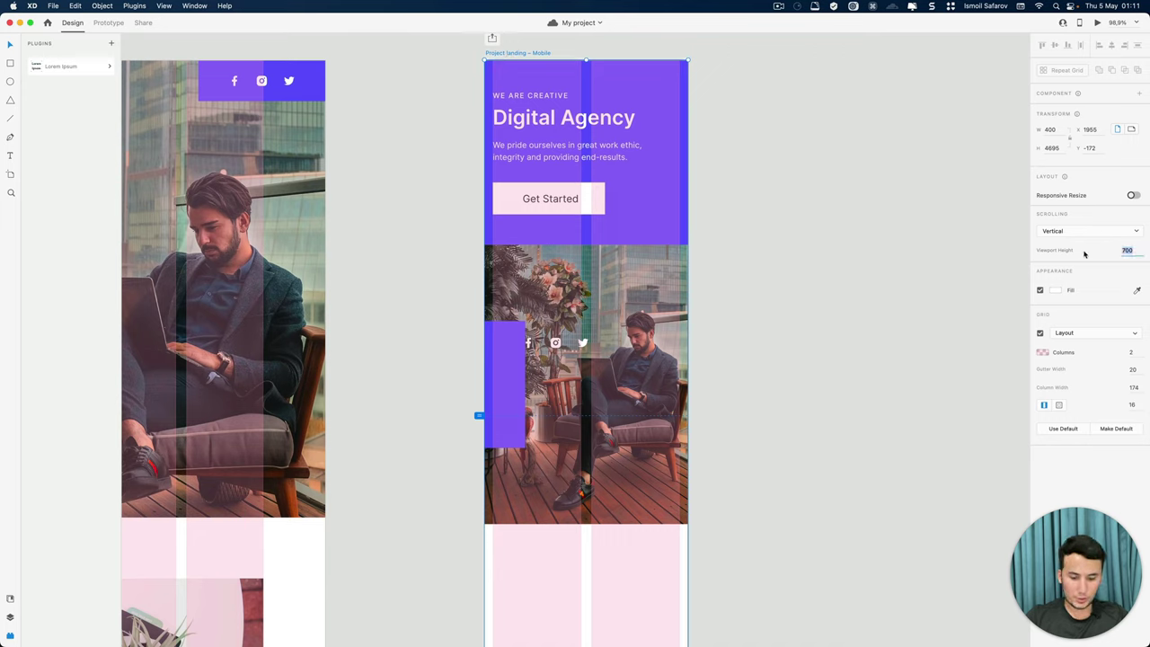
{"action": "type", "text": "800"}
{"action": "key", "text": "Return"}
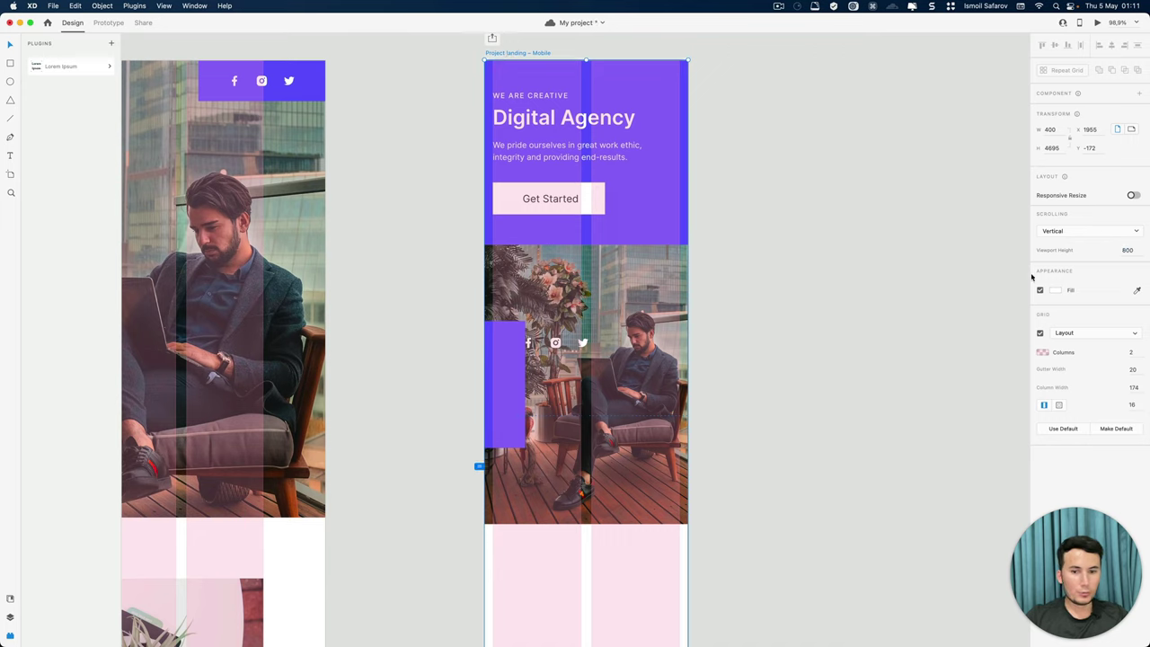
- Shorten the photo group from the bottom to about 460 high
{"action": "left_click", "coordinate": [595, 457]}
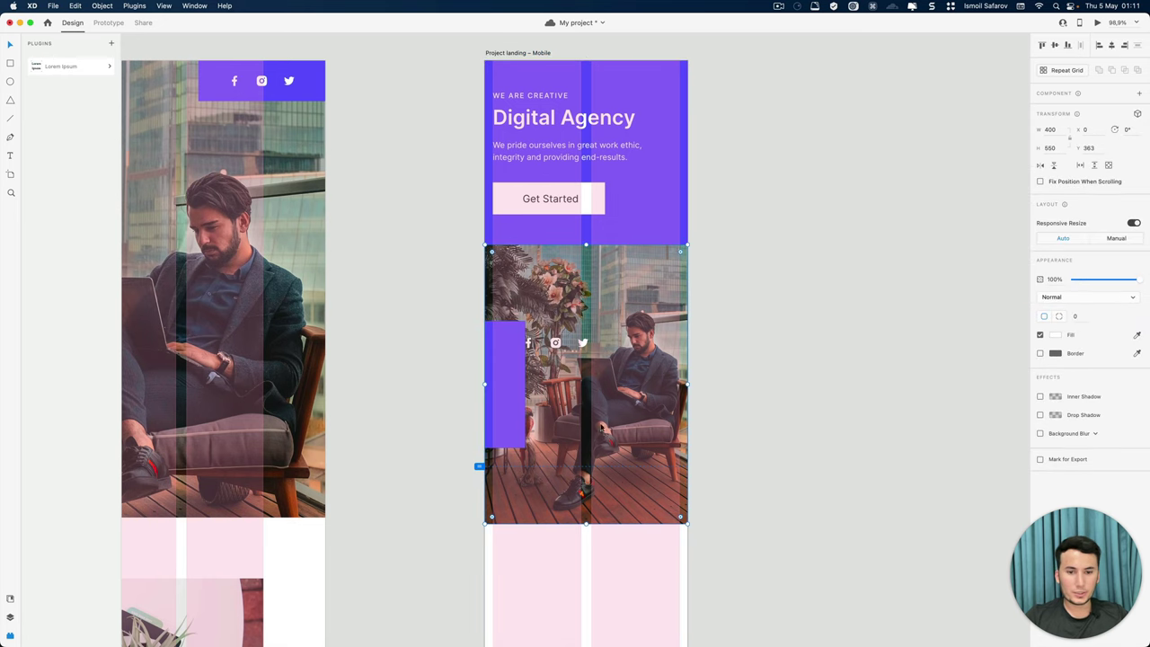
{"action": "left_click_drag", "start_coordinate": [586, 521], "coordinate": [586, 467]}
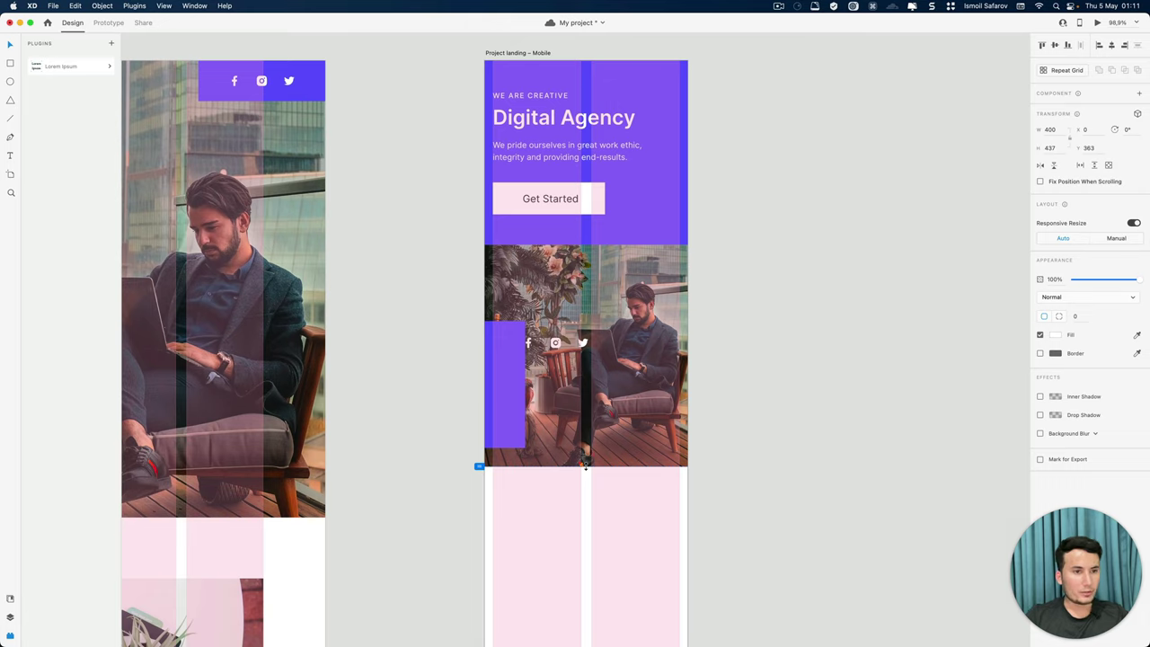
{"action": "left_click_drag", "start_coordinate": [586, 467], "coordinate": [586, 477]}
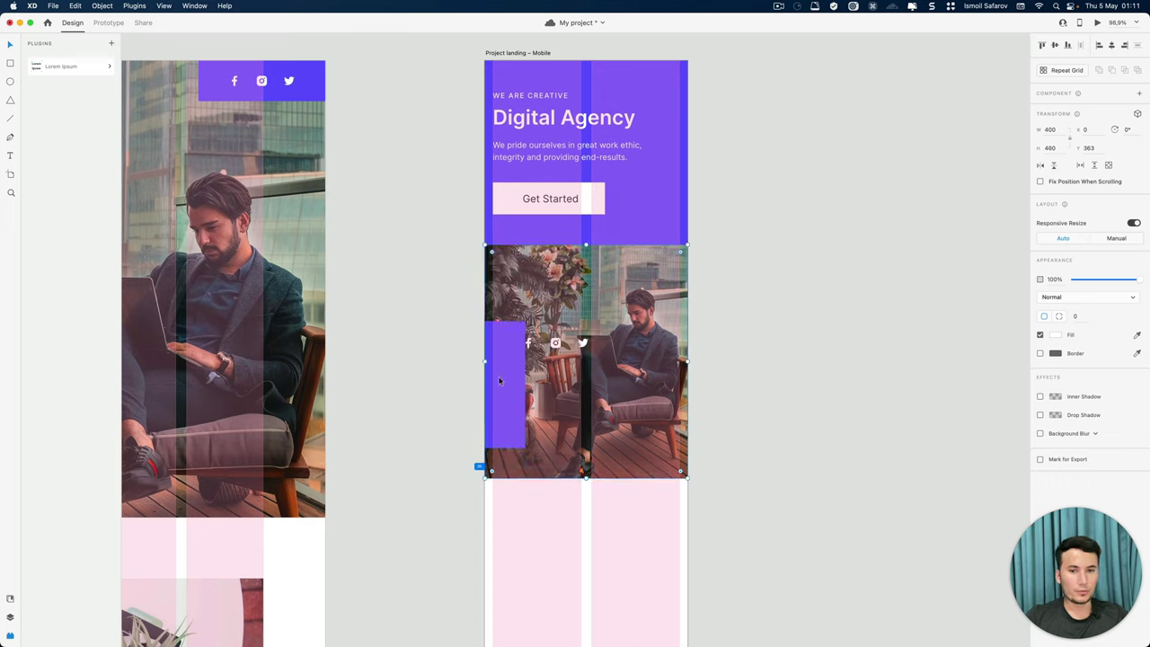
- Shift the photo up inside its mask and move the purple side bar up
{"action": "double_click", "coordinate": [569, 395]}
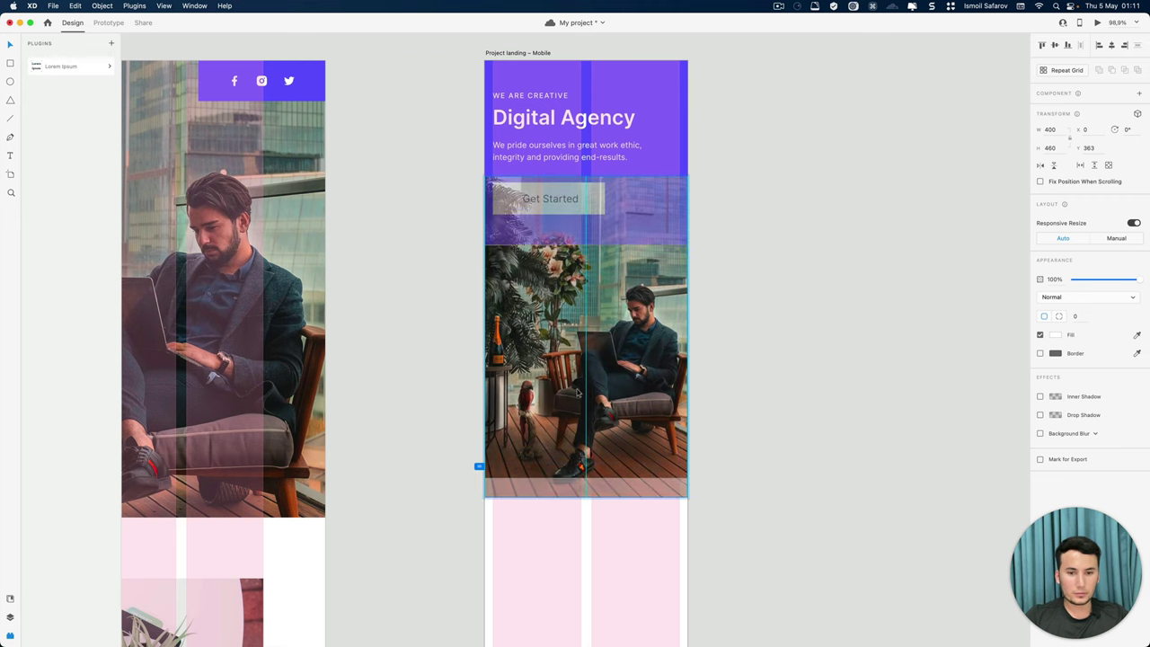
{"action": "left_click_drag", "start_coordinate": [578, 389], "coordinate": [578, 378]}
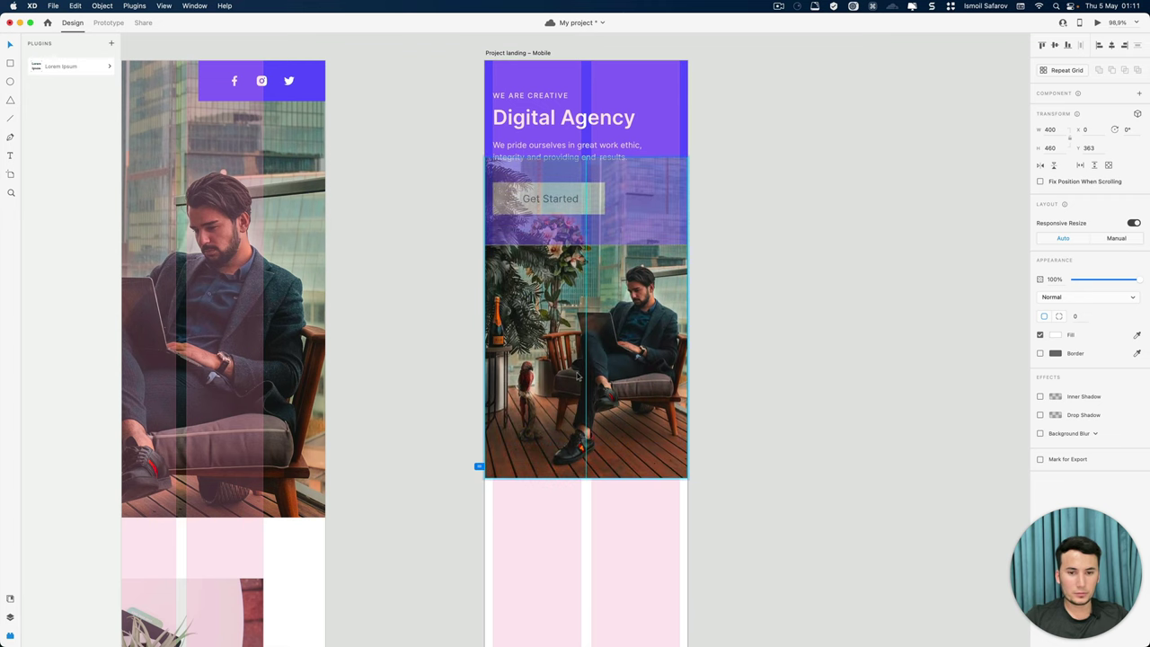
{"action": "left_click", "coordinate": [385, 419]}
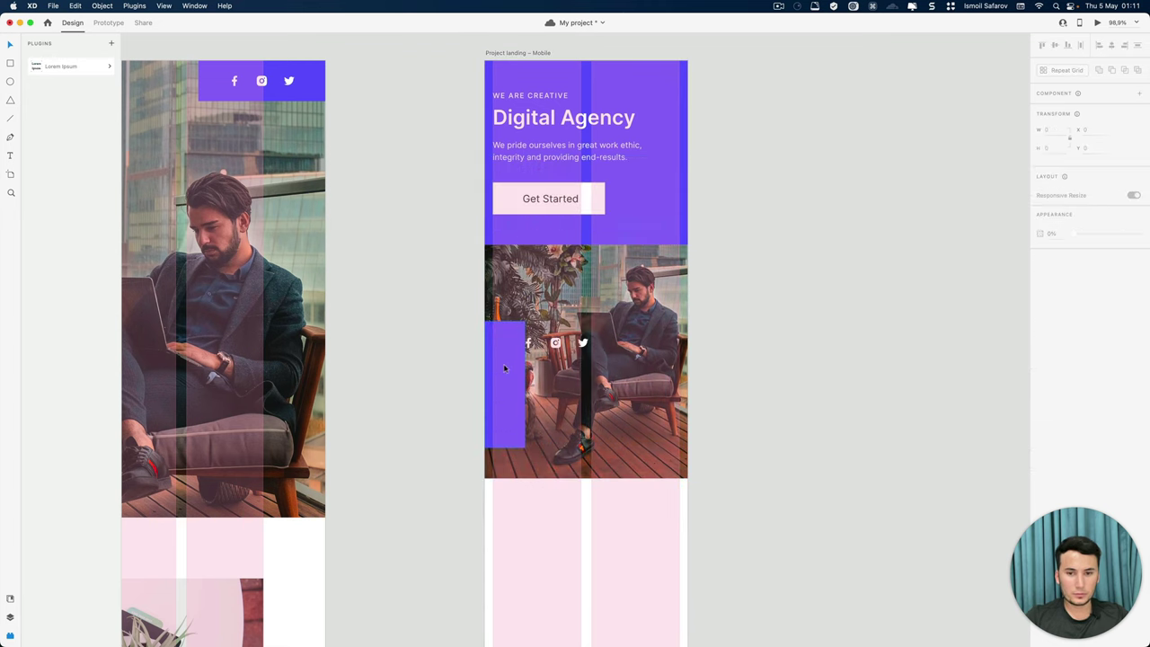
{"action": "left_click_drag", "start_coordinate": [524, 375], "coordinate": [525, 352]}
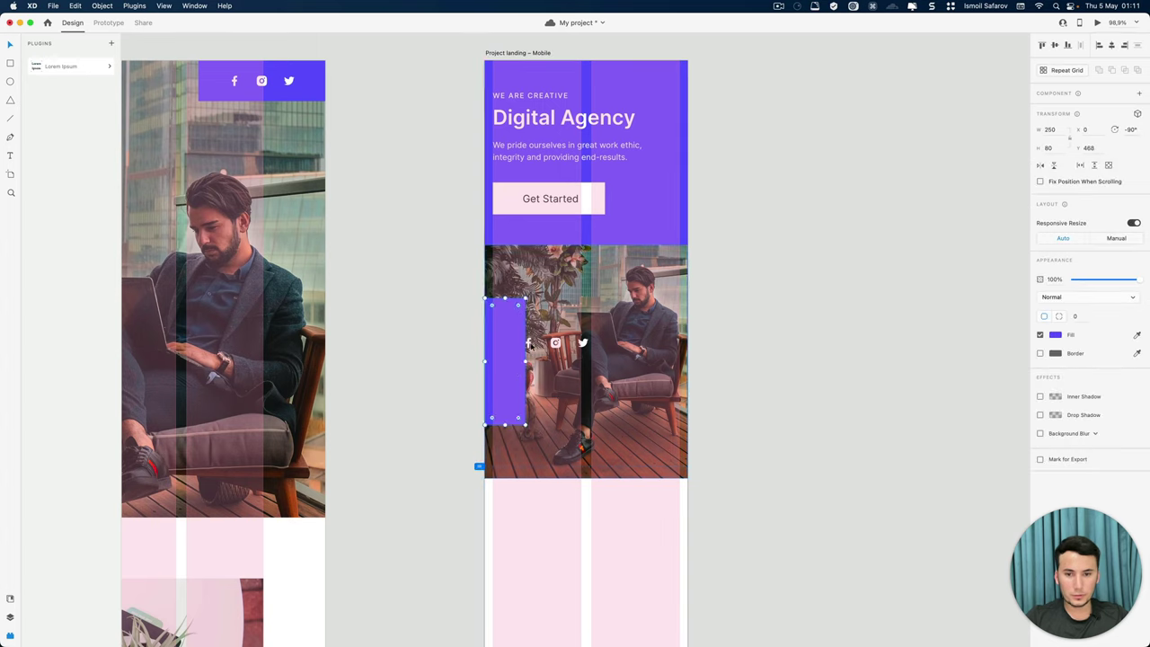
- Ungroup the social icons group
{"action": "left_click", "coordinate": [529, 343]}
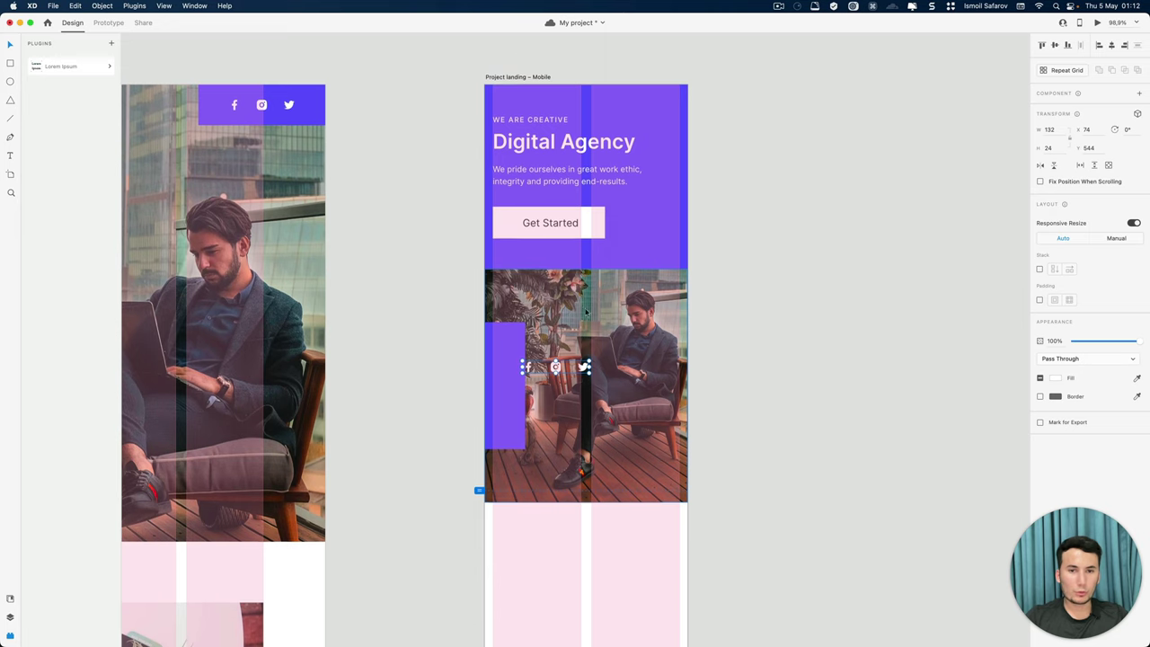
{"action": "scroll", "coordinate": [583, 319], "scroll_direction": "up", "scroll_amount": 5}
{"action": "scroll", "coordinate": [566, 341], "scroll_direction": "down", "scroll_amount": 4}
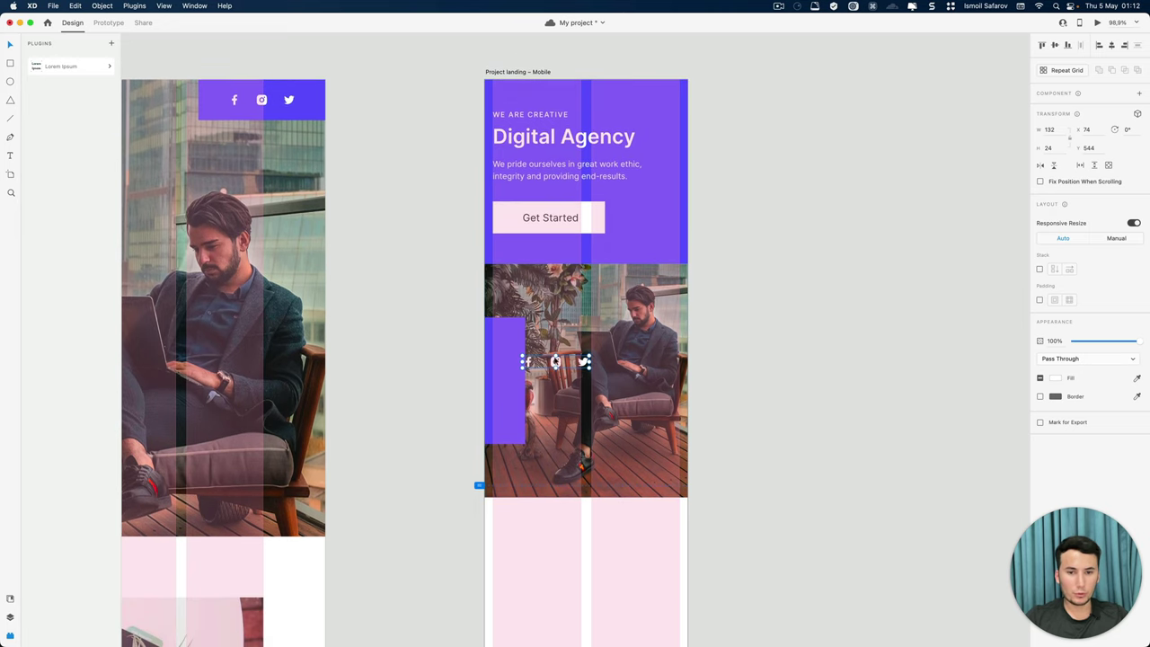
{"action": "right_click", "coordinate": [556, 360]}
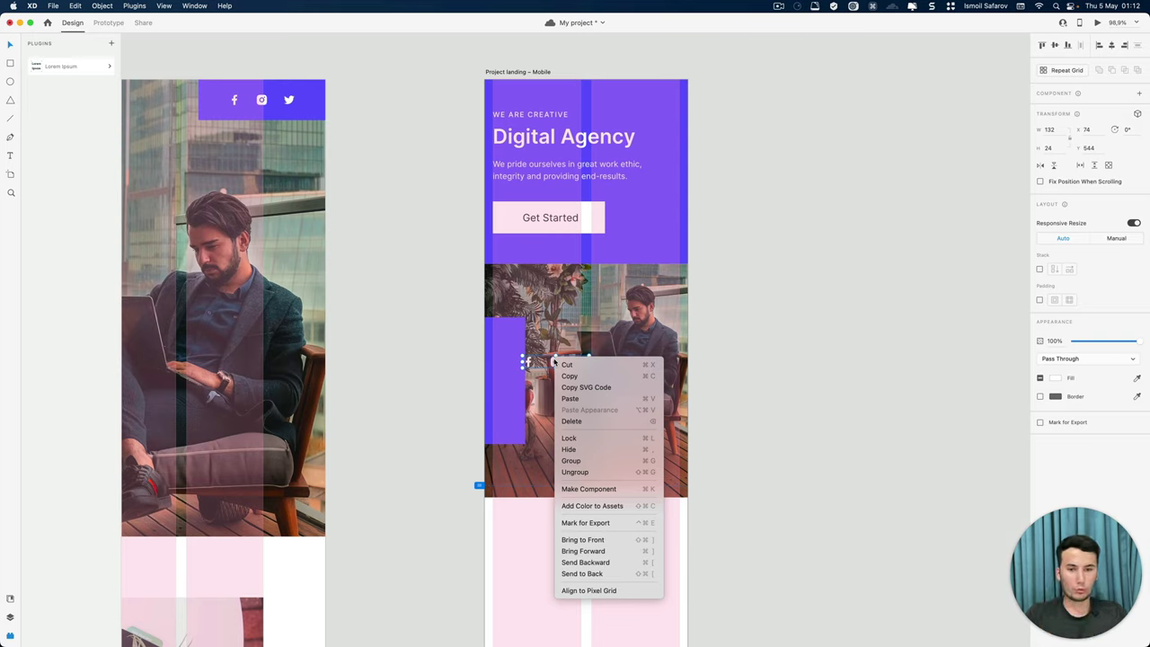
{"action": "left_click", "coordinate": [575, 472]}
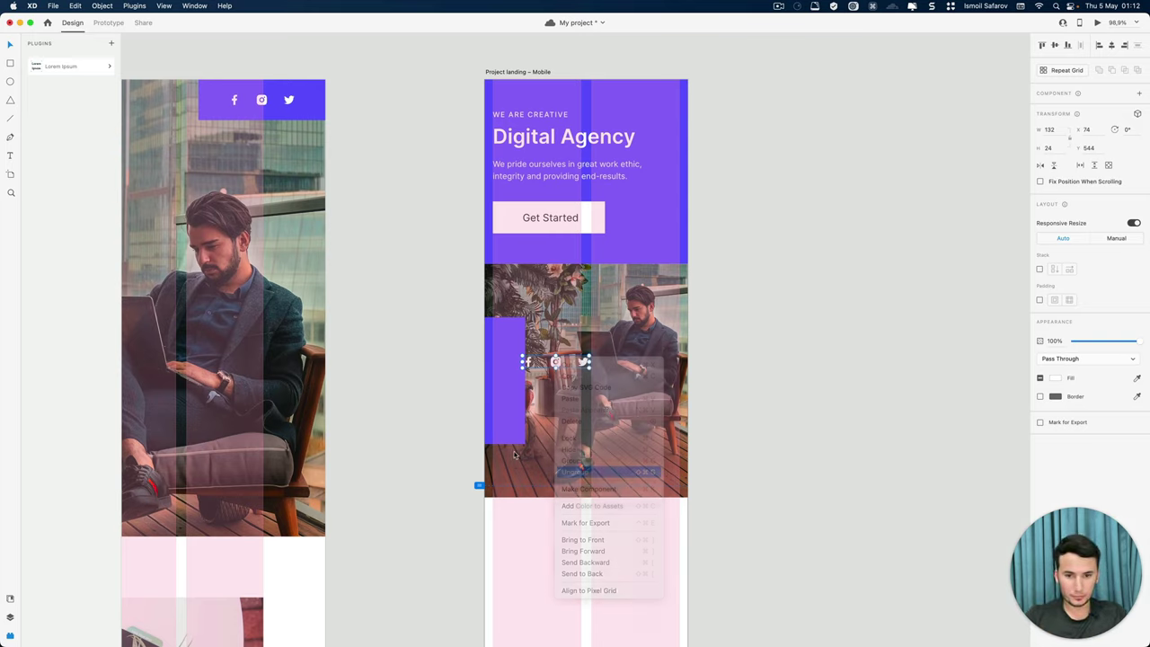
- Arrange the Facebook, Instagram and Twitter icons in a column and distribute them vertically
{"action": "mouse_move", "coordinate": [529, 362]}
{"action": "left_mouse_down"}
{"action": "mouse_move", "coordinate": [498, 344]}
{"action": "mouse_move", "coordinate": [499, 394]}
{"action": "left_mouse_up"}
{"action": "left_click", "coordinate": [582, 362]}
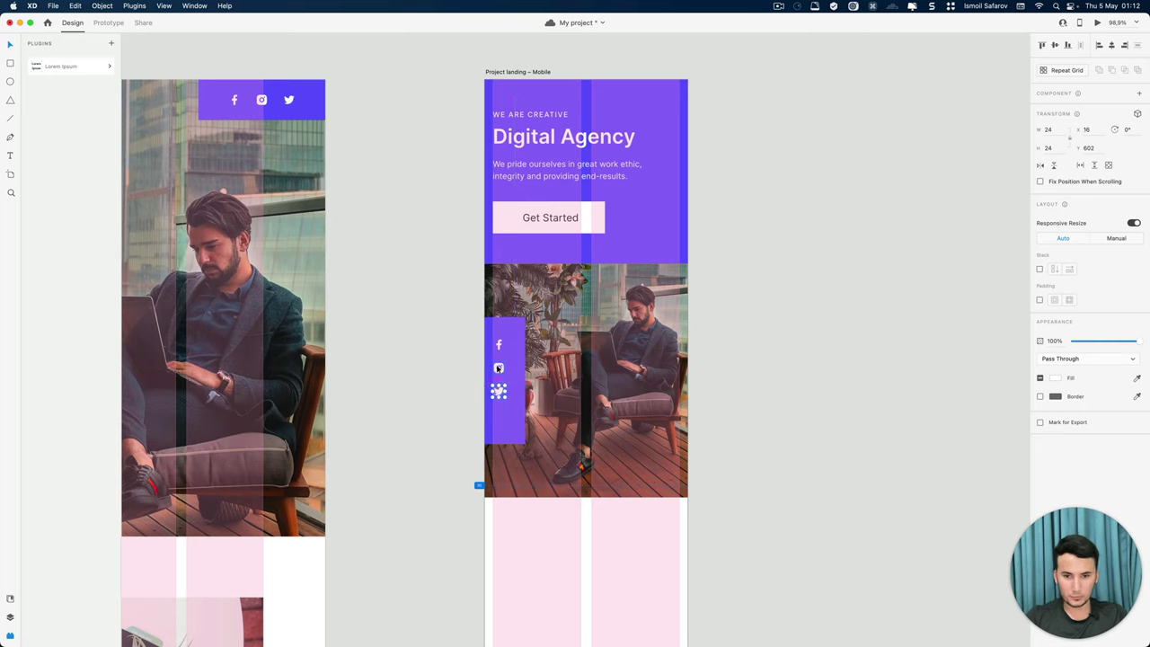
{"action": "left_click", "coordinate": [499, 369]}
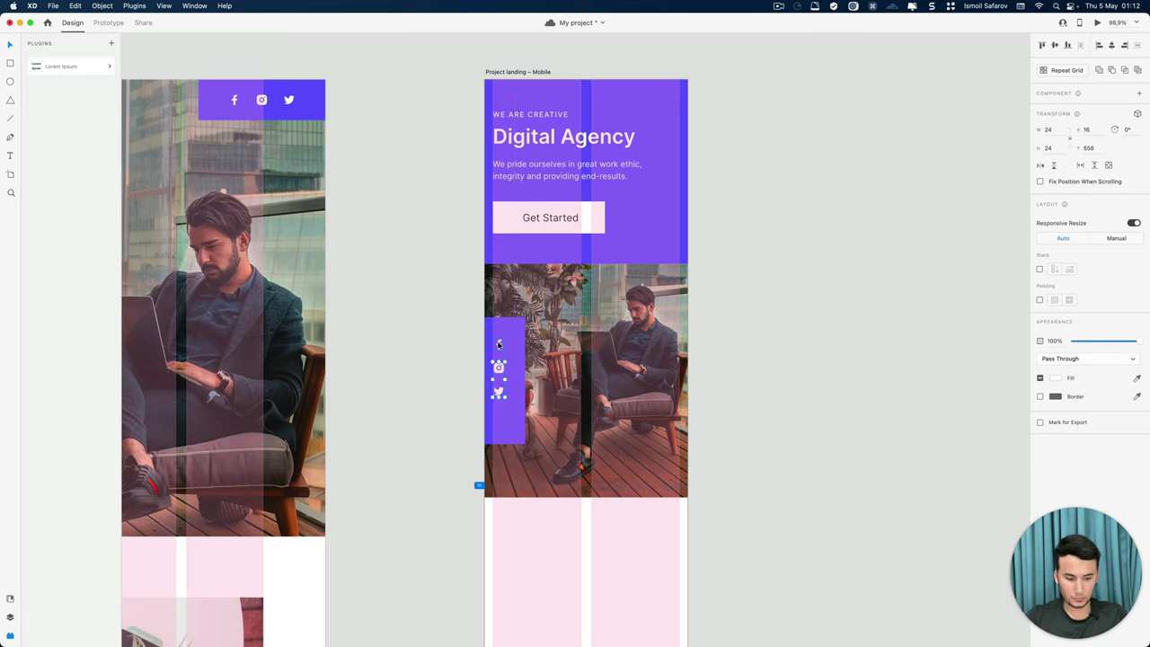
{"action": "key", "text": "shift+Down"}
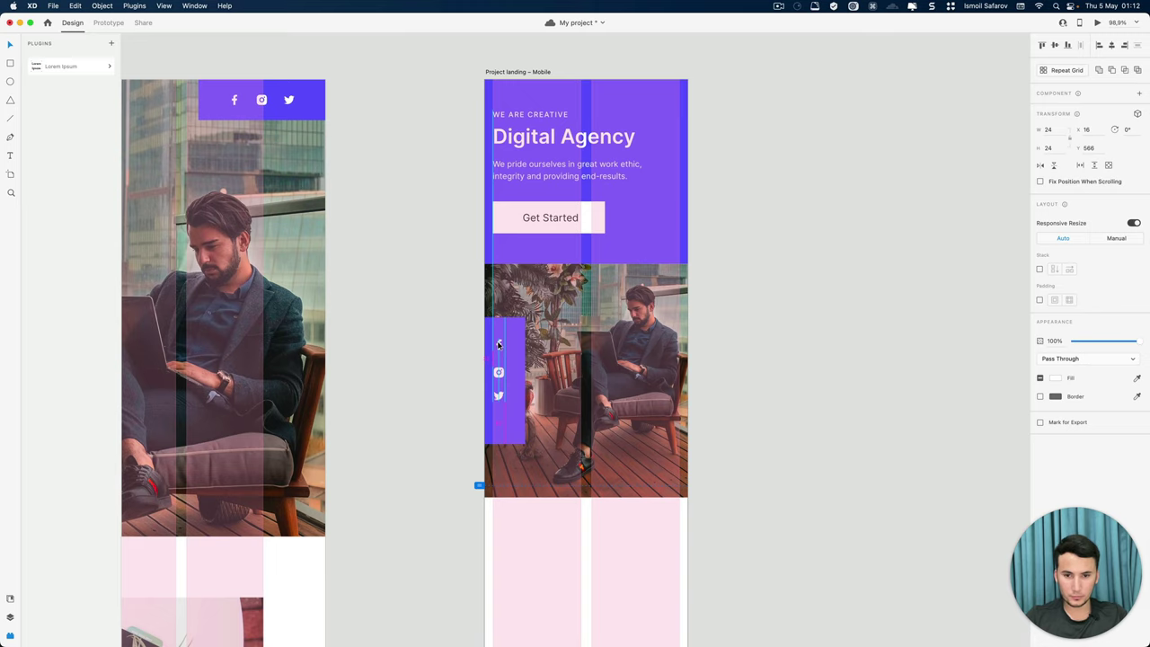
{"action": "left_click", "coordinate": [441, 411]}
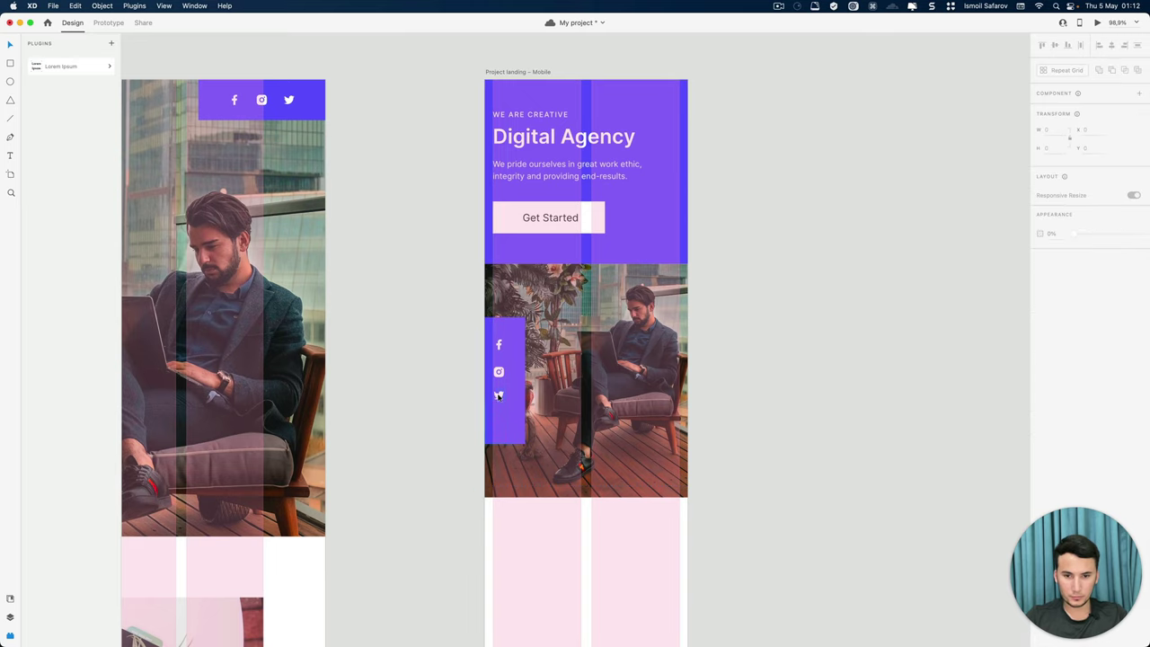
{"action": "left_click", "coordinate": [498, 396]}
{"action": "key", "text": "shift+Down"}
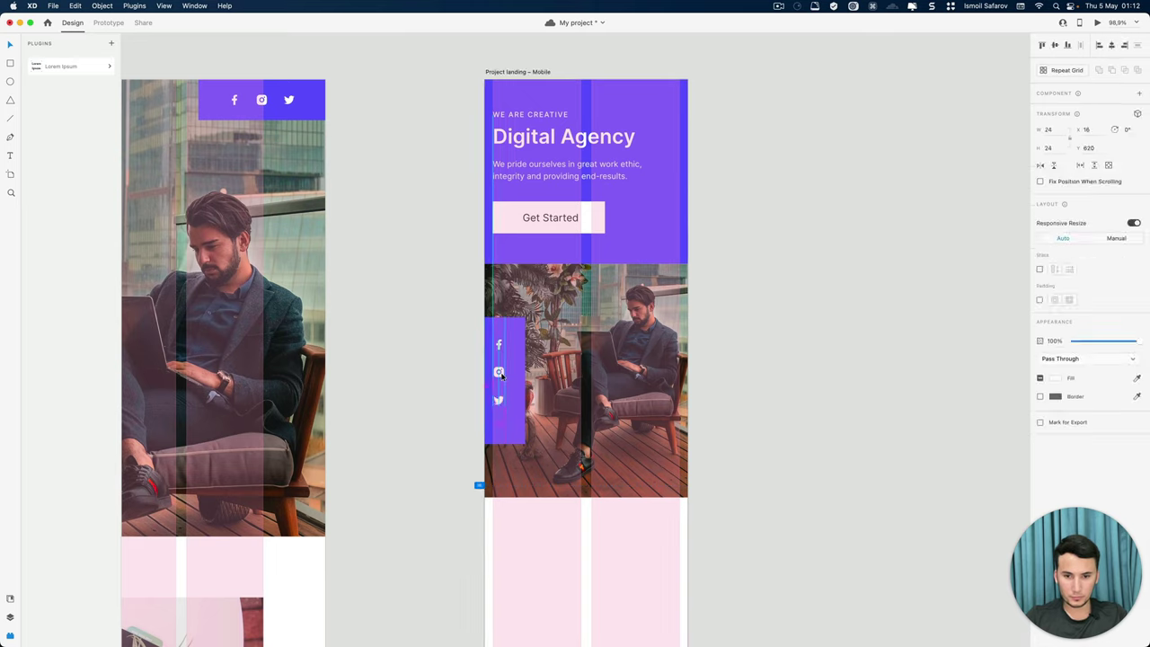
{"action": "left_click", "coordinate": [499, 373], "text": "shift"}
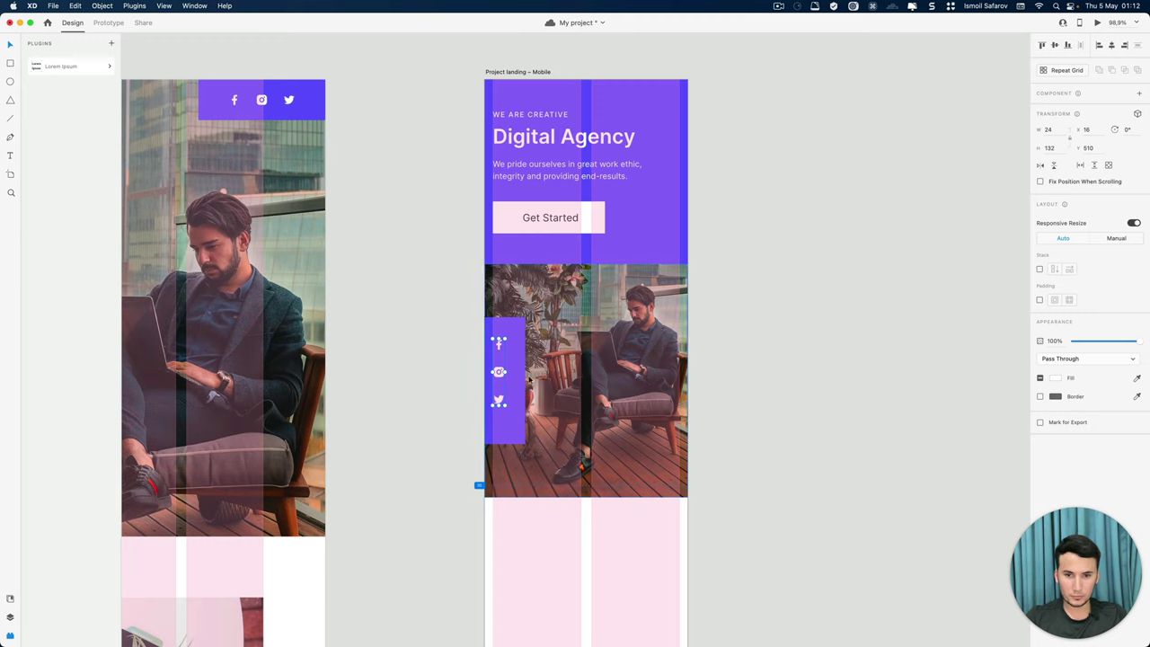
{"action": "key", "text": "super+shift+v"}
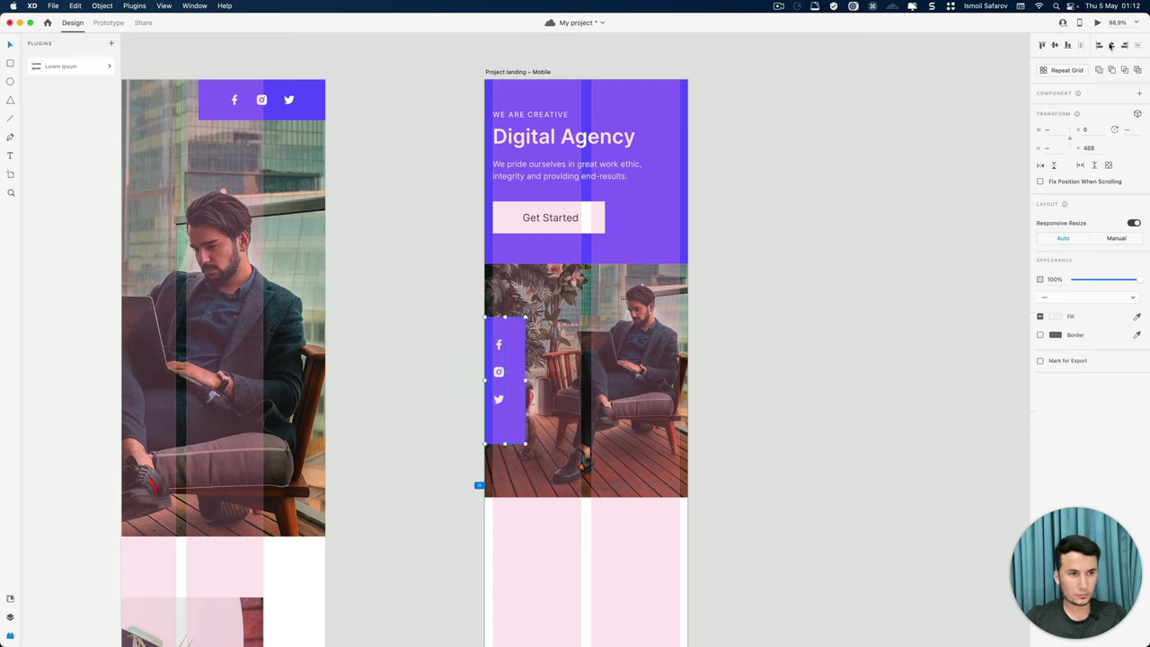
- Center the social icons horizontally and vertically in the purple bar
{"action": "left_click", "coordinate": [1111, 46]}
{"action": "left_click", "coordinate": [1056, 46]}
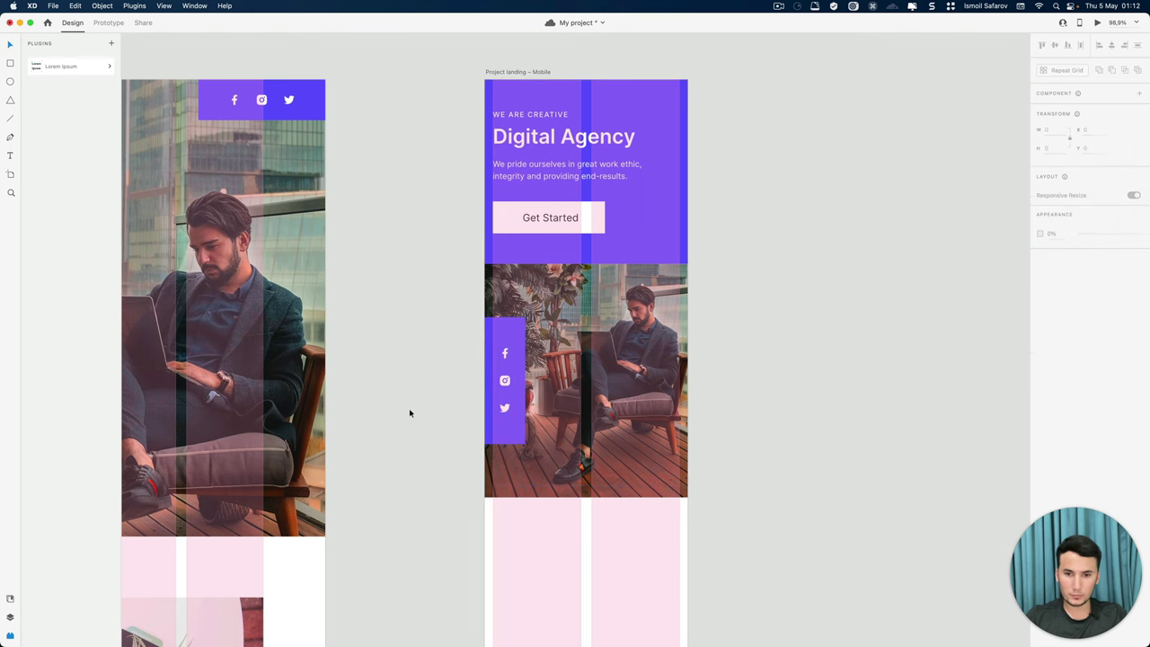
{"action": "key", "text": "super+shift+apostrophe"}
{"action": "scroll", "coordinate": [409, 408], "scroll_direction": "up", "scroll_amount": 2}
{"action": "scroll", "coordinate": [416, 405], "scroll_direction": "up", "scroll_amount": 2}
{"action": "scroll", "coordinate": [416, 405], "scroll_direction": "up", "scroll_amount": 1}
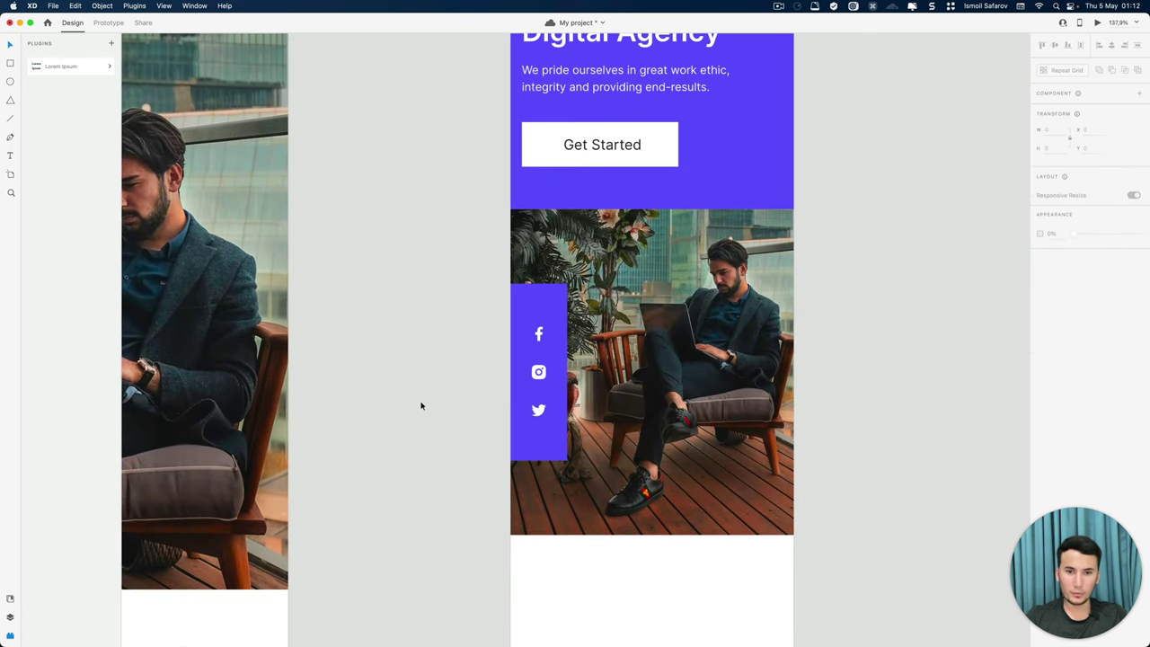
{"action": "key", "text": "super+shift+apostrophe"}
- Shorten the purple social bar from both its bottom and top edges
{"action": "left_click", "coordinate": [555, 438]}
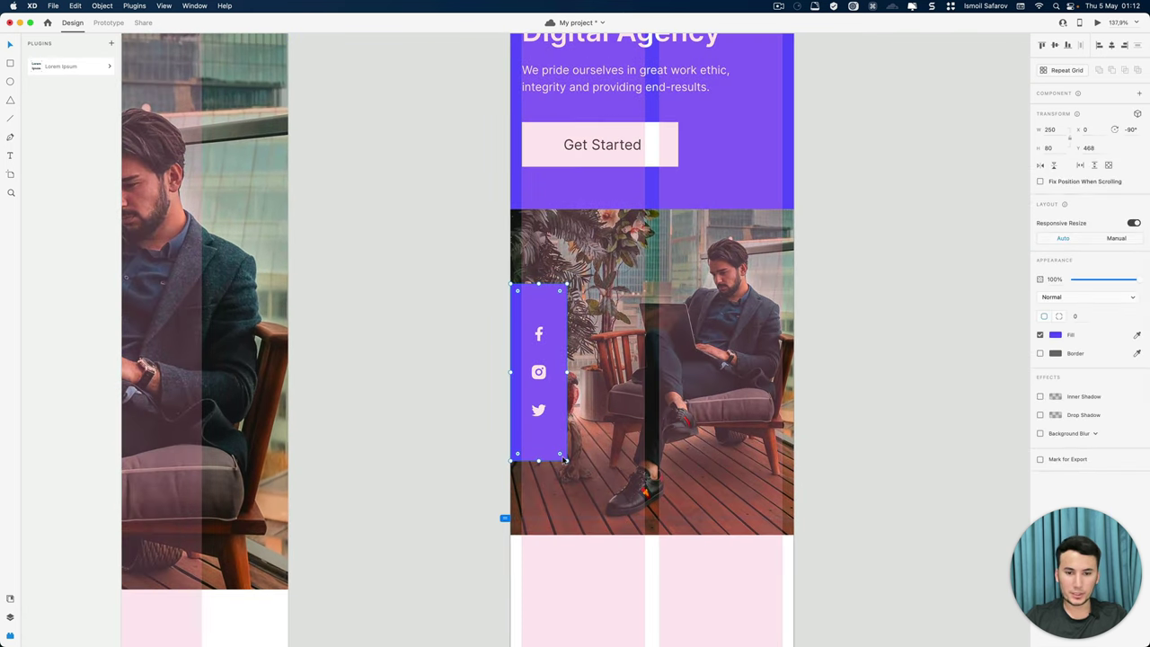
{"action": "left_click_drag", "start_coordinate": [538, 460], "coordinate": [539, 438]}
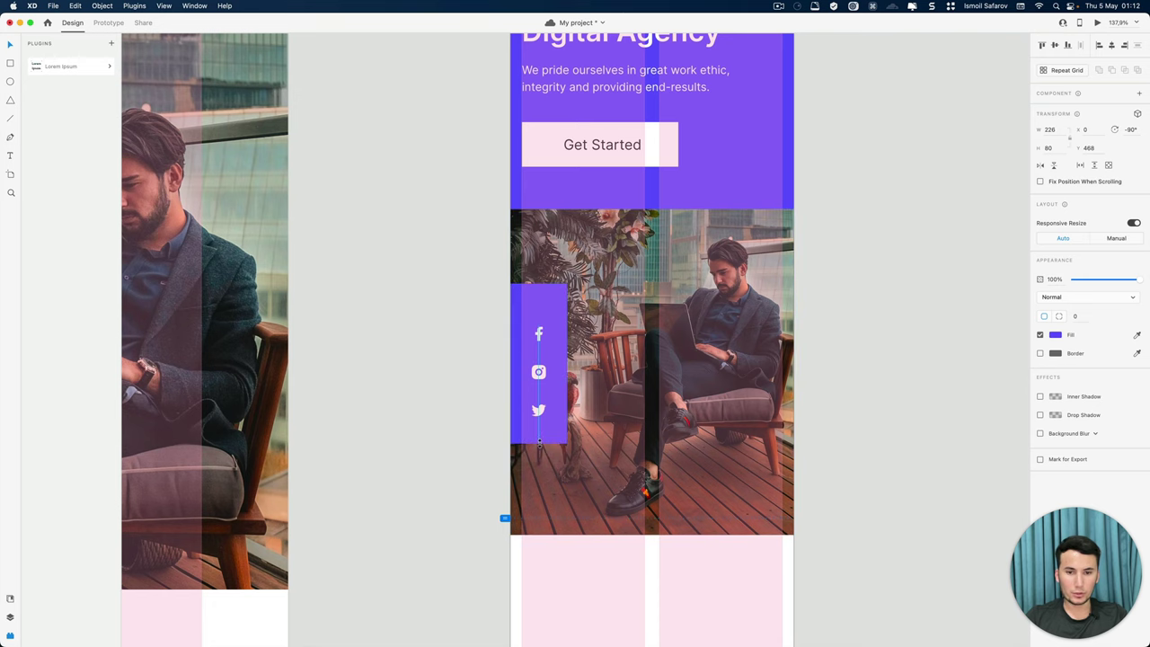
{"action": "left_click", "coordinate": [455, 341]}
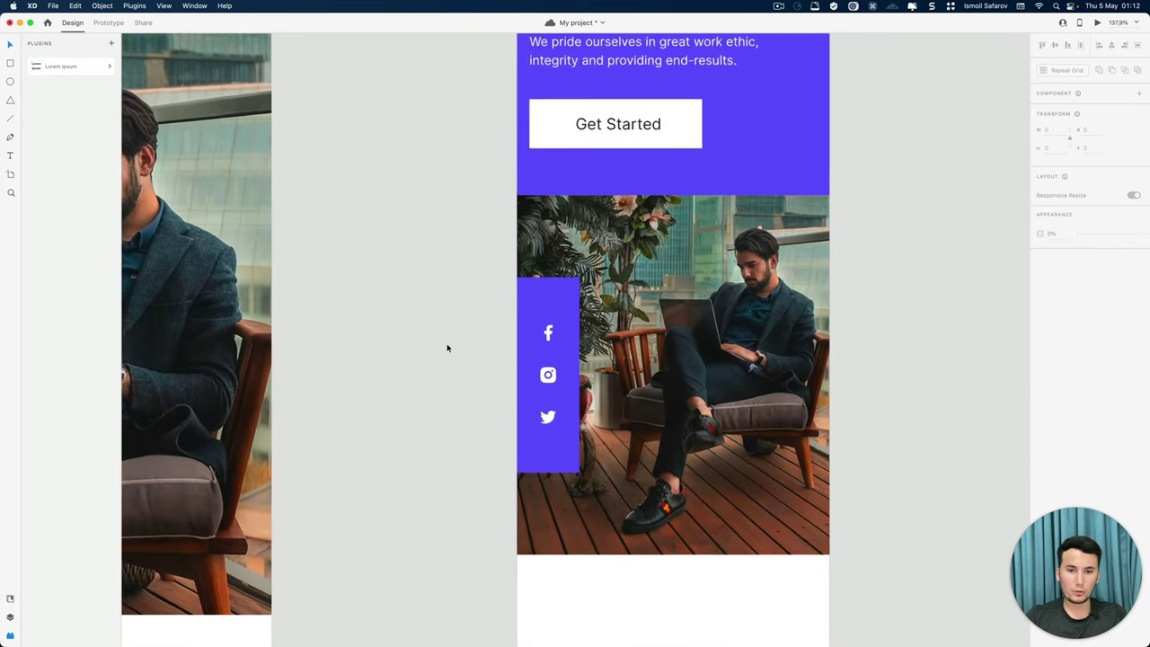
{"action": "left_click", "coordinate": [546, 454]}
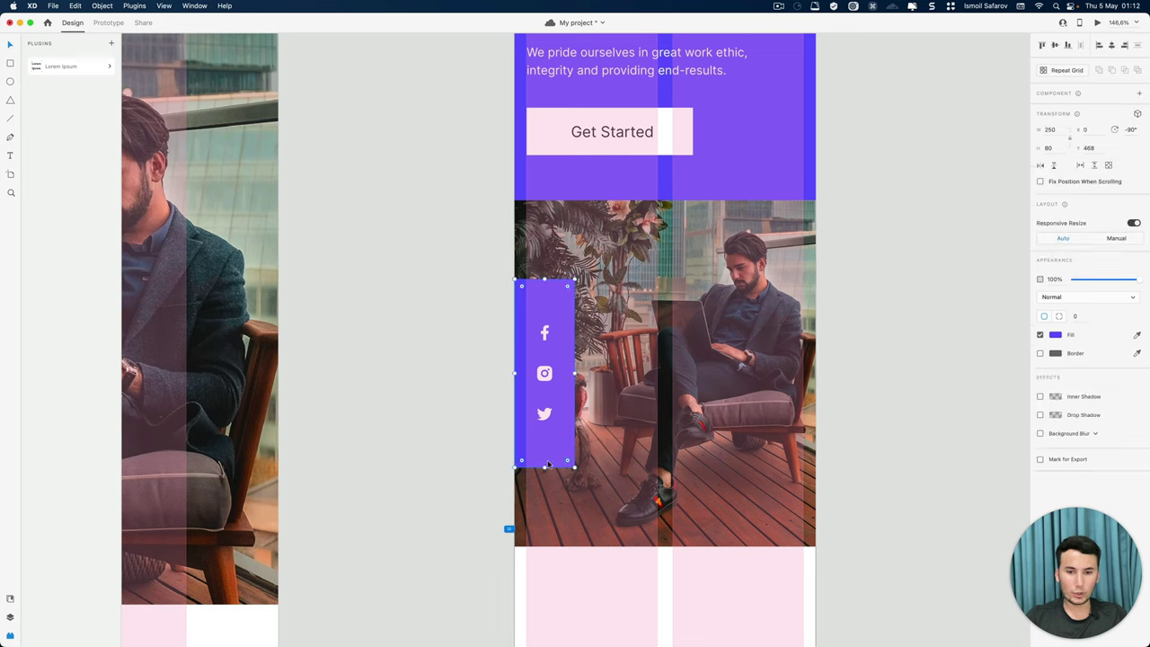
{"action": "left_click_drag", "start_coordinate": [543, 465], "coordinate": [543, 440]}
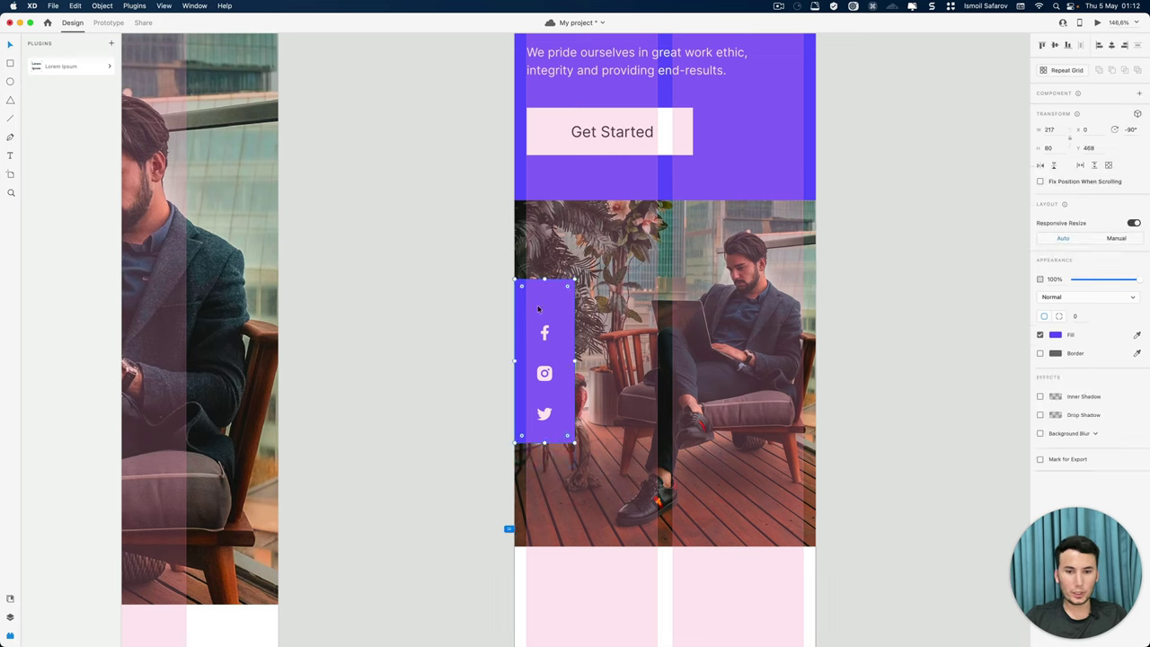
{"action": "left_click_drag", "start_coordinate": [544, 281], "coordinate": [541, 304]}
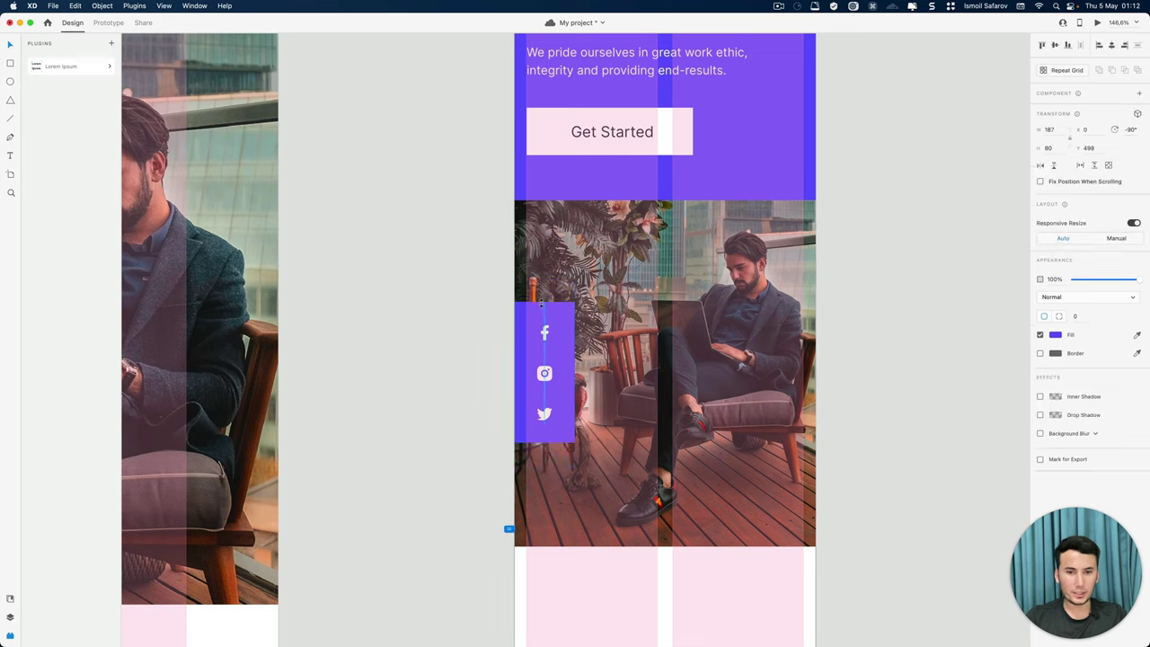
- Nudge the icons down one pixel and fine-tune the purple bar to about 188 high
{"action": "left_click", "coordinate": [544, 315]}
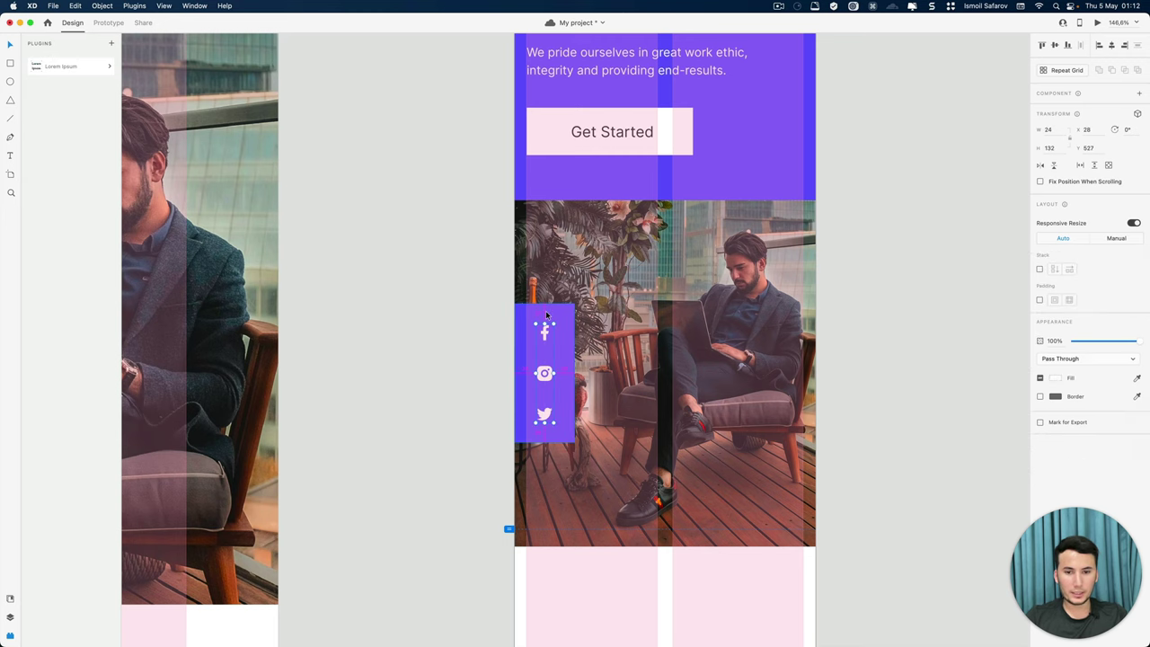
{"action": "scroll", "coordinate": [544, 317], "scroll_direction": "up", "scroll_amount": 2}
{"action": "scroll", "coordinate": [552, 317], "scroll_direction": "up", "scroll_amount": 2}
{"action": "scroll", "coordinate": [562, 317], "scroll_direction": "up", "scroll_amount": 1}
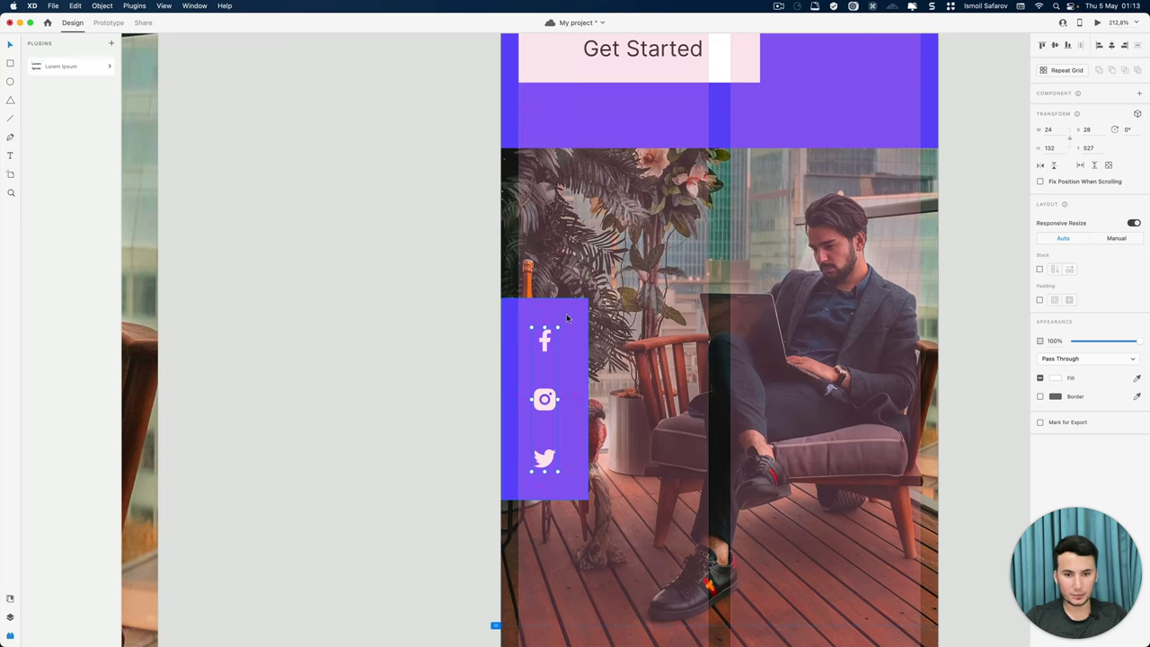
{"action": "key", "text": "Down"}
{"action": "left_click", "coordinate": [547, 498]}
{"action": "left_click_drag", "start_coordinate": [545, 501], "coordinate": [546, 506]}
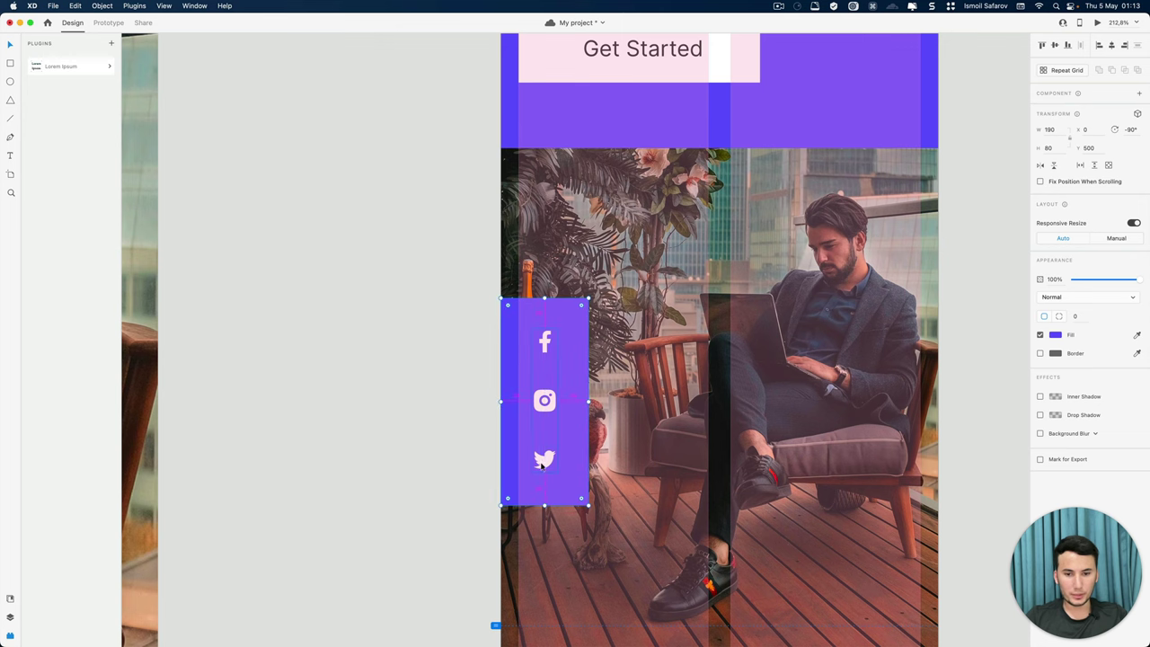
{"action": "scroll", "coordinate": [543, 460], "scroll_direction": "up", "scroll_amount": 1}
{"action": "scroll", "coordinate": [544, 460], "scroll_direction": "up", "scroll_amount": 3}
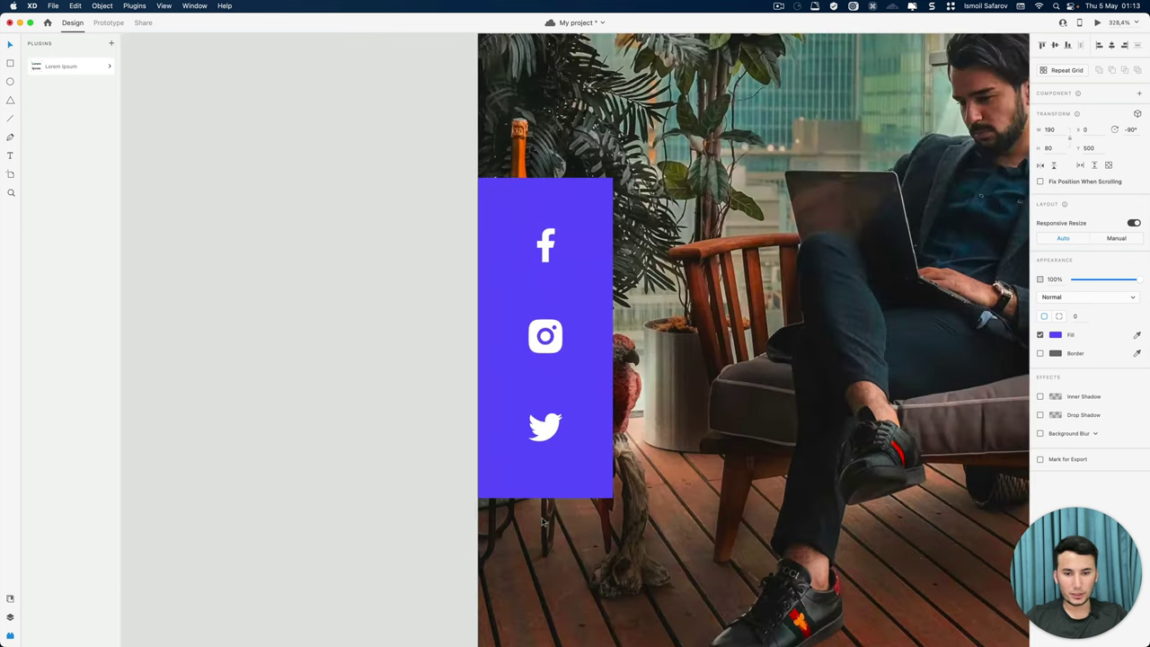
{"action": "scroll", "coordinate": [543, 504], "scroll_direction": "up", "scroll_amount": 2}
{"action": "scroll", "coordinate": [543, 518], "scroll_direction": "up", "scroll_amount": 2}
{"action": "left_click_drag", "start_coordinate": [545, 490], "coordinate": [545, 487]}
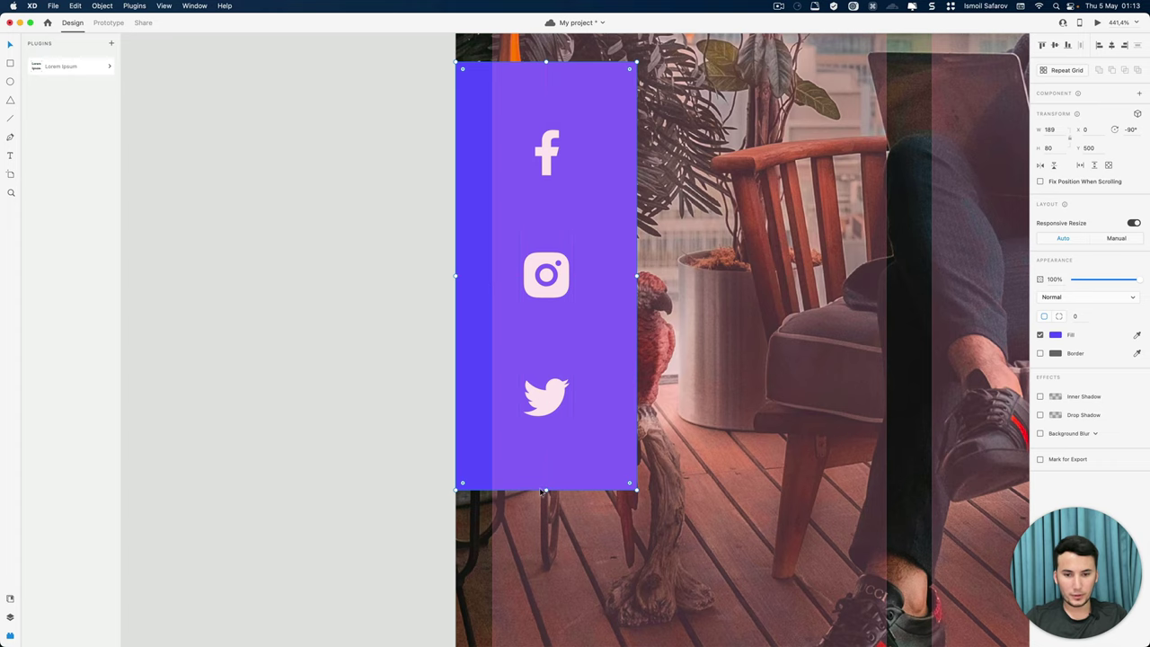
{"action": "left_click_drag", "start_coordinate": [546, 488], "coordinate": [546, 486]}
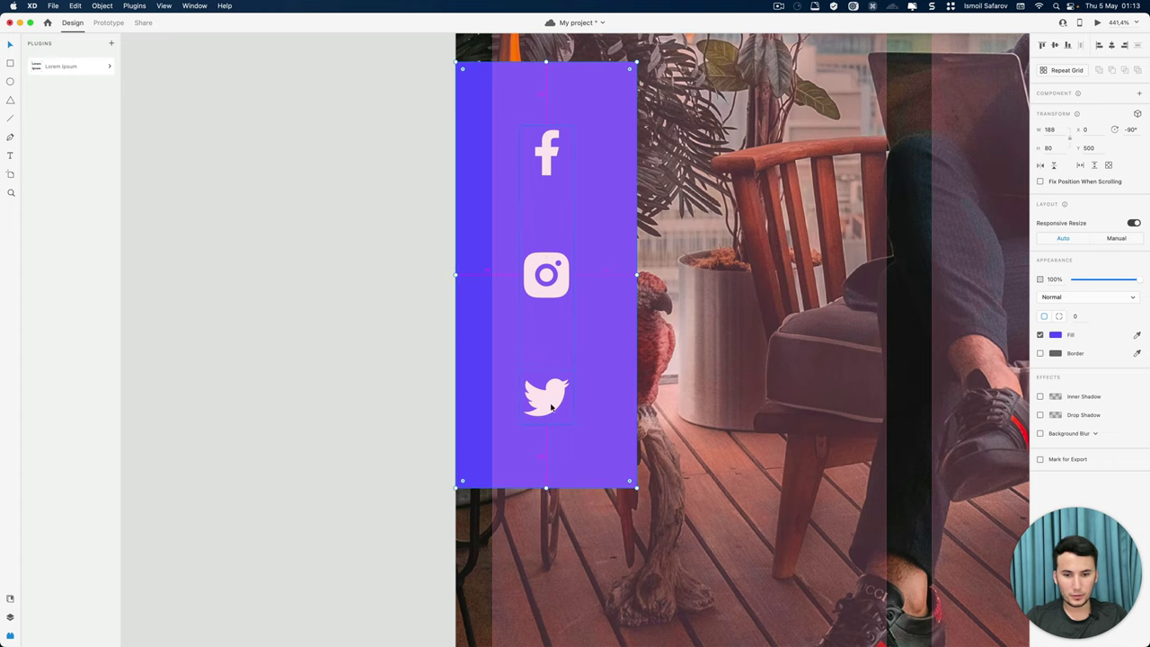
{"action": "scroll", "coordinate": [390, 440], "scroll_direction": "down", "scroll_amount": 10}
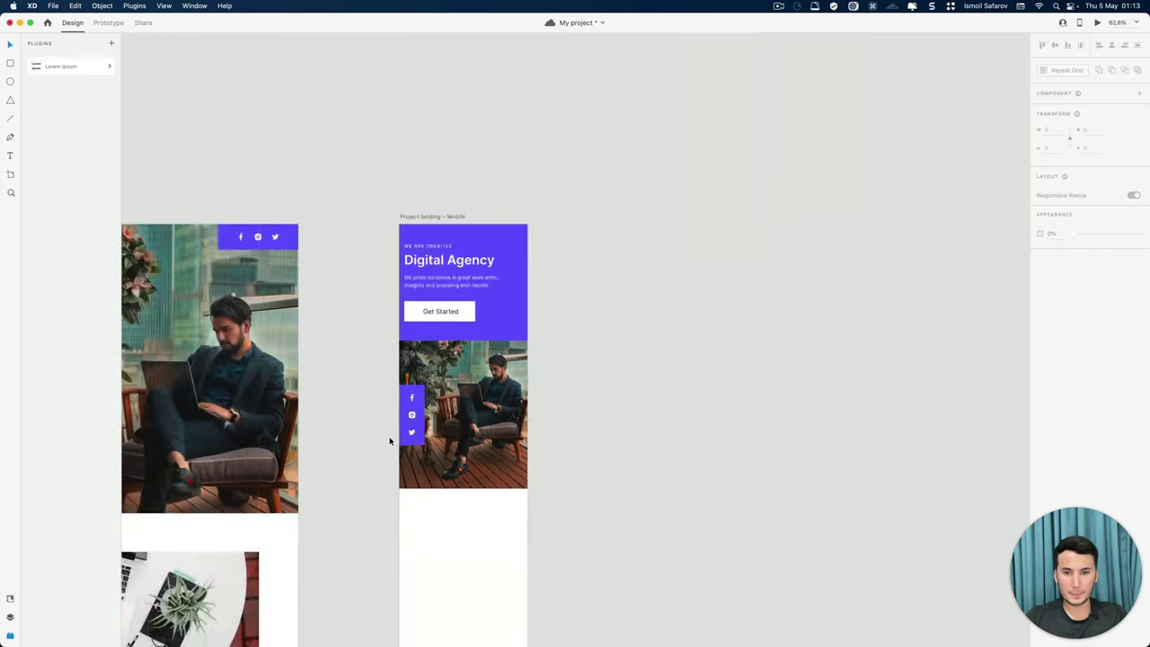
- Group the purple social bar with its three icons
{"action": "scroll", "coordinate": [390, 441], "scroll_direction": "up", "scroll_amount": 2}
{"action": "scroll", "coordinate": [390, 440], "scroll_direction": "down", "scroll_amount": 1}
{"action": "left_click", "coordinate": [416, 377]}
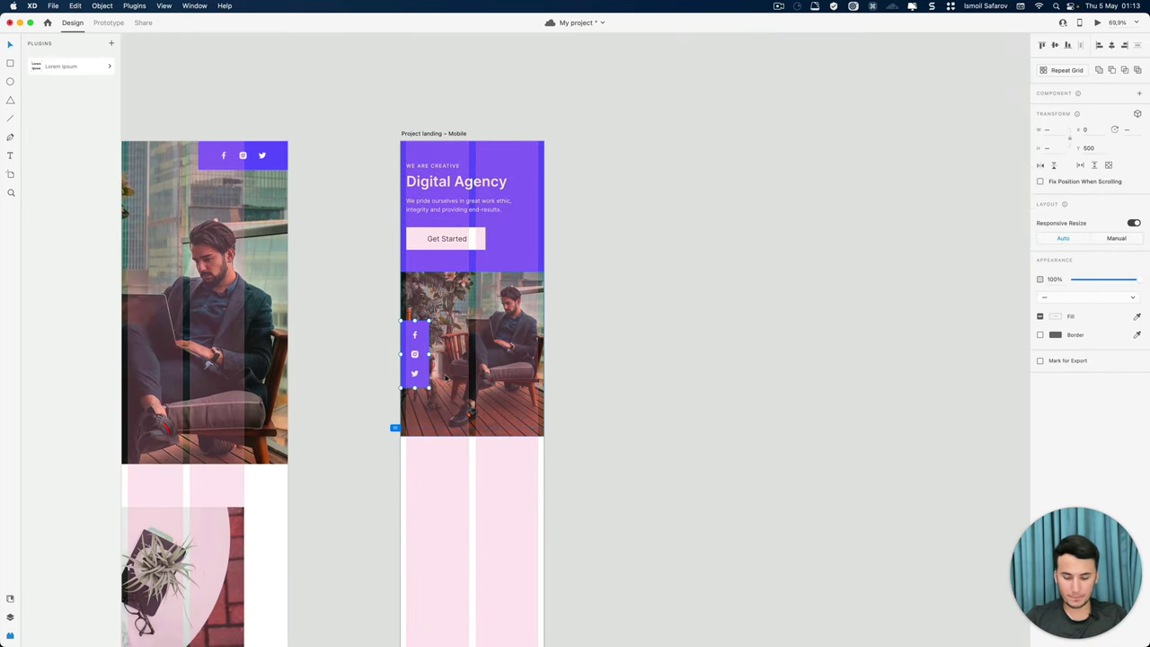
{"action": "key", "text": "Escape"}
{"action": "key", "text": "Escape"}
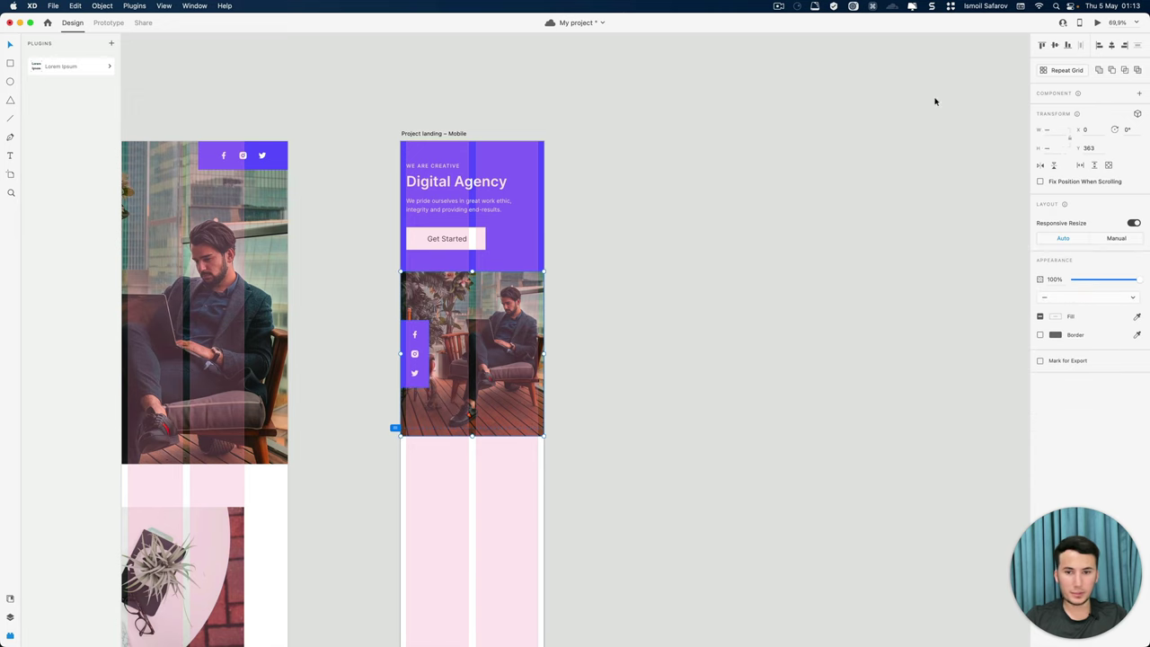
{"action": "scroll", "coordinate": [606, 382], "scroll_direction": "left", "scroll_amount": 3}
{"action": "scroll", "coordinate": [540, 381], "scroll_direction": "left", "scroll_amount": 2}
{"action": "left_click", "coordinate": [477, 380]}
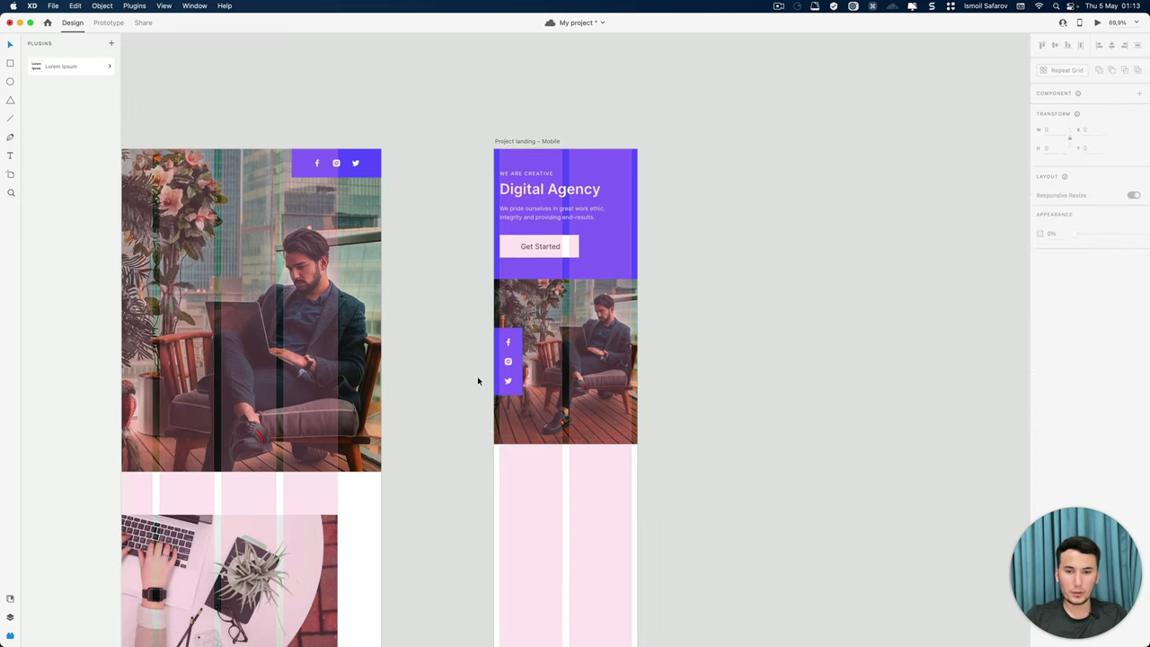
{"action": "scroll", "coordinate": [477, 380], "scroll_direction": "up", "scroll_amount": 1}
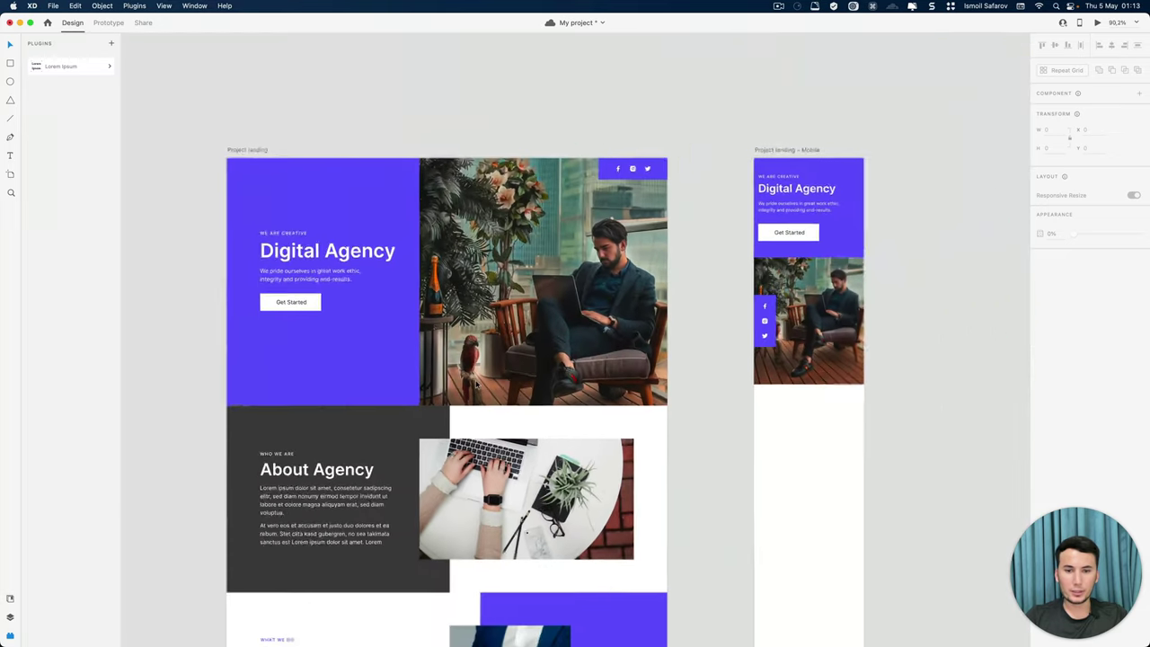
{"action": "scroll", "coordinate": [441, 417], "scroll_direction": "down", "scroll_amount": 2}
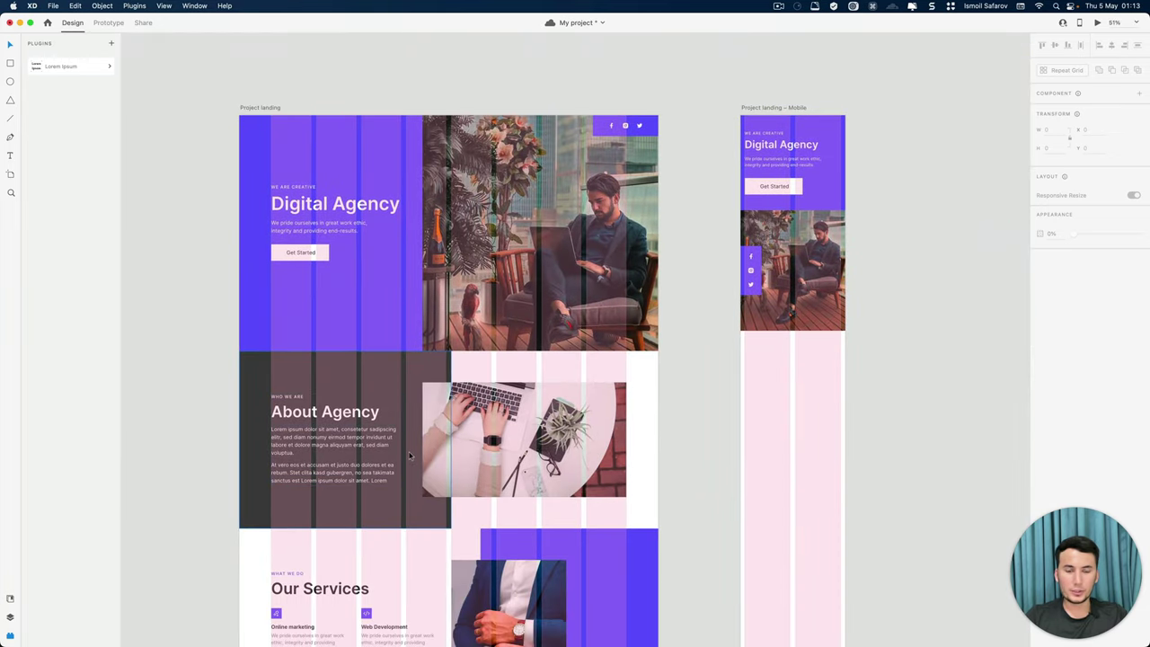
{"action": "scroll", "coordinate": [409, 455], "scroll_direction": "right", "scroll_amount": 3}
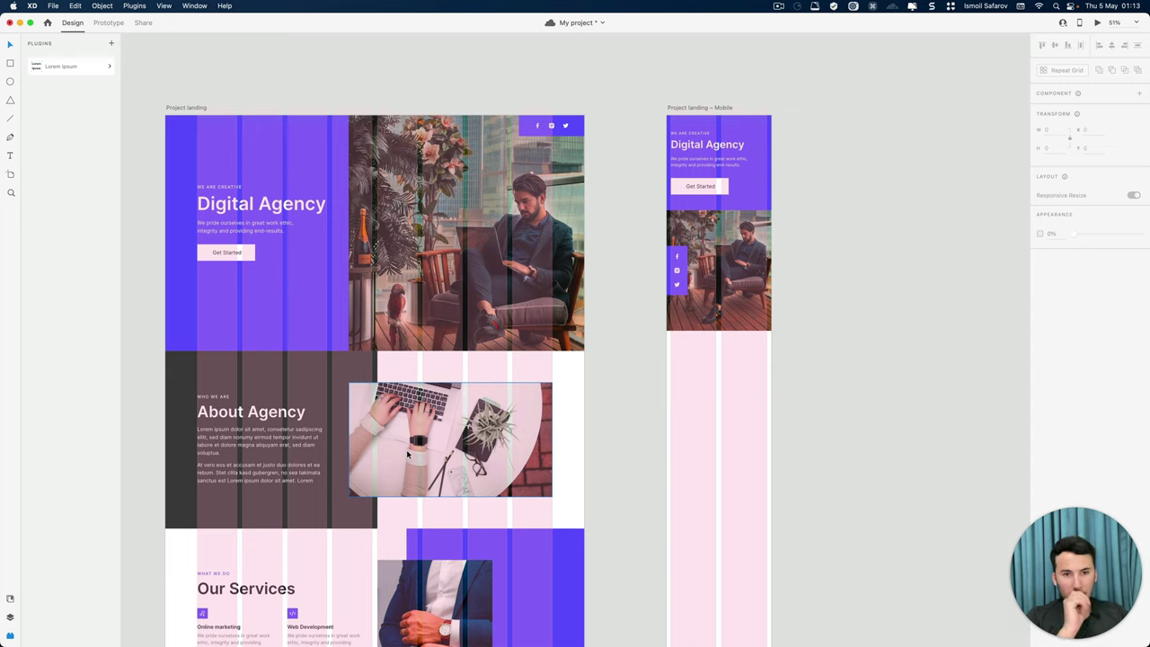
- Save the project
{"action": "key", "text": "super+s"}
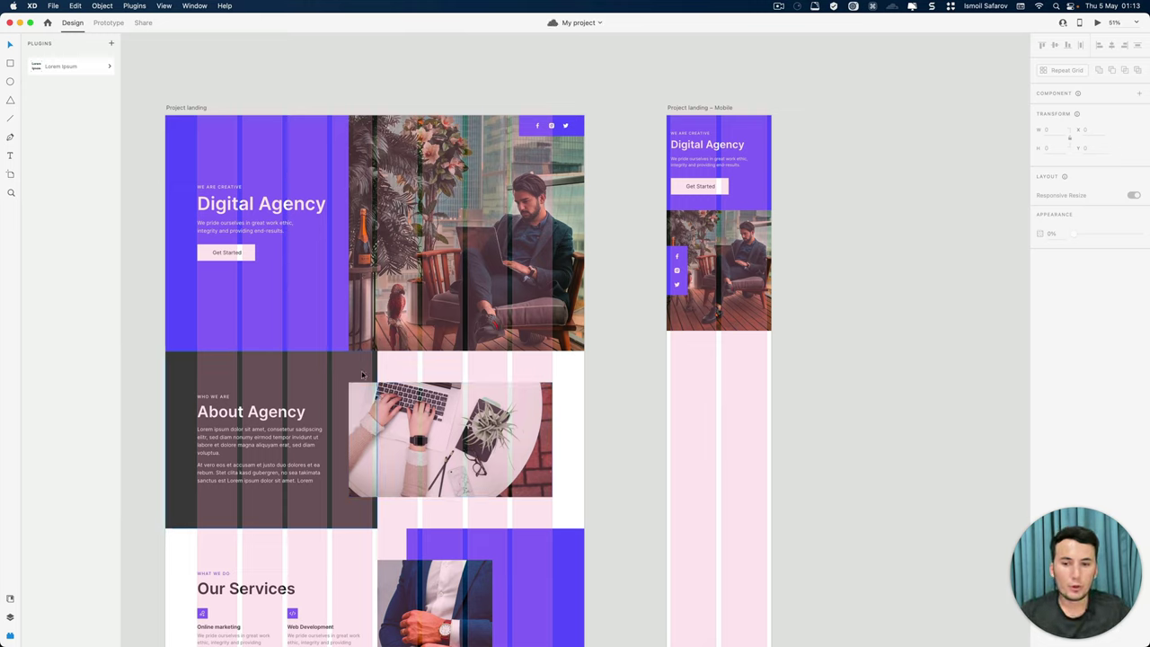
{"action": "scroll", "coordinate": [606, 426], "scroll_direction": "right", "scroll_amount": 3}
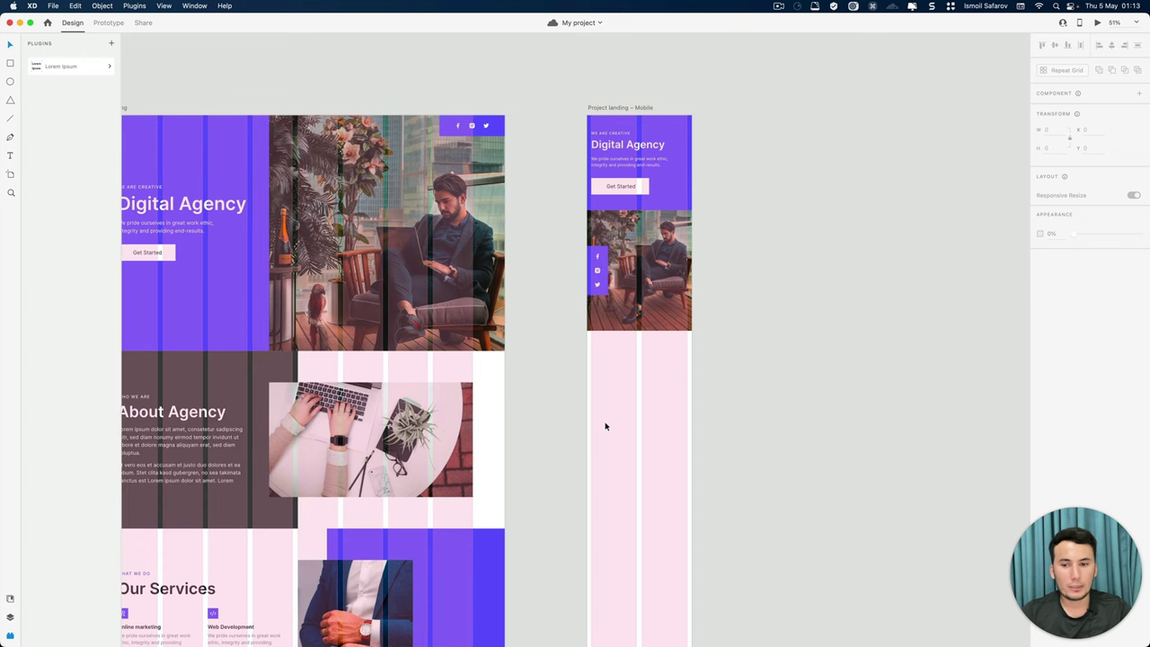
{"action": "scroll", "coordinate": [606, 426], "scroll_direction": "left", "scroll_amount": 2}
{"action": "scroll", "coordinate": [606, 426], "scroll_direction": "left", "scroll_amount": 2}
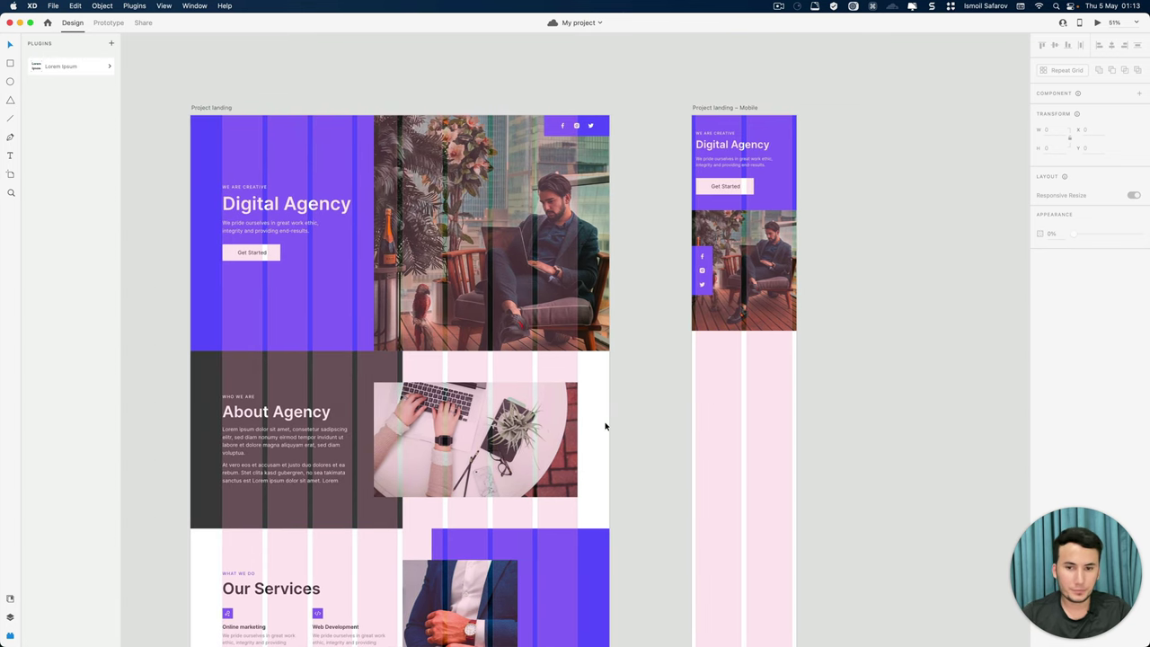
{"action": "scroll", "coordinate": [375, 408], "scroll_direction": "down", "scroll_amount": 4}
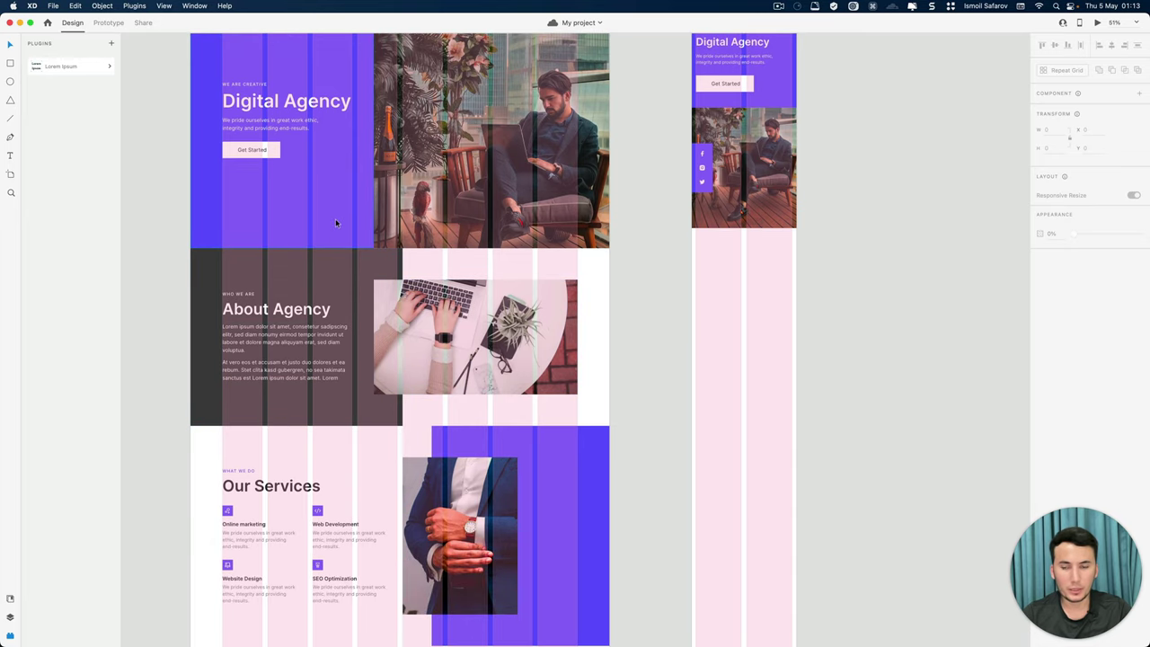
- Copy the dark About Agency background onto the mobile artboard, left-aligned and narrowed to 400×678
{"action": "left_click", "coordinate": [369, 270]}
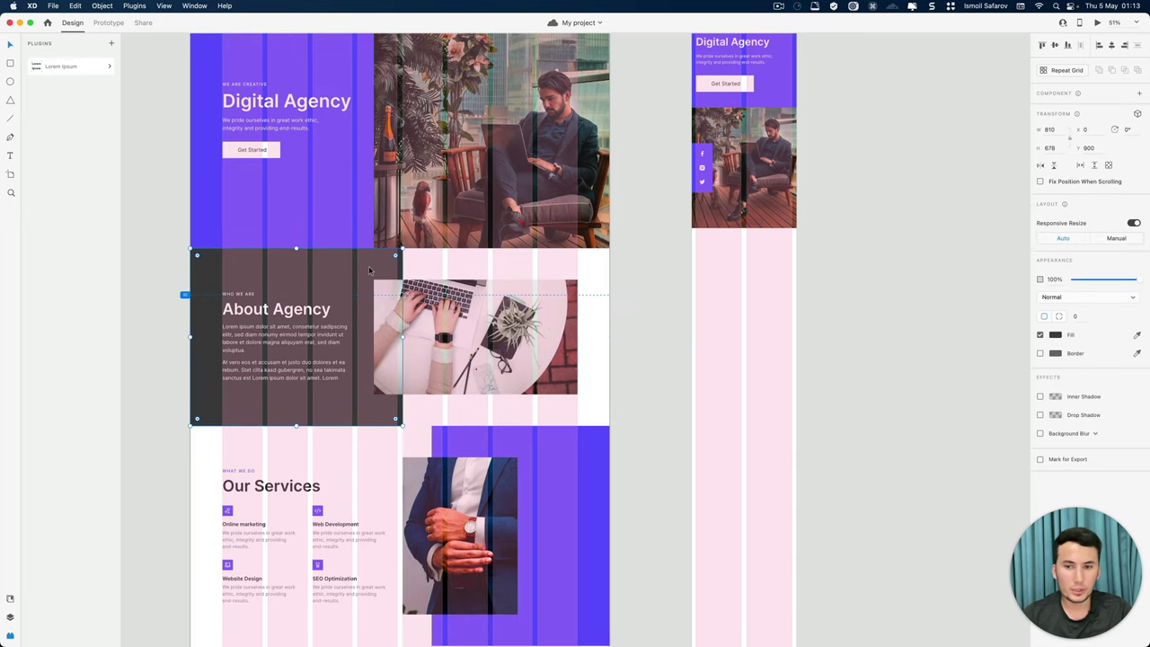
{"action": "mouse_move", "coordinate": [369, 270]}
{"action": "left_mouse_down"}
{"action": "mouse_move", "coordinate": [846, 272]}
{"action": "mouse_move", "coordinate": [820, 269]}
{"action": "left_mouse_up"}
{"action": "scroll", "coordinate": [755, 270], "scroll_direction": "up", "scroll_amount": 1}
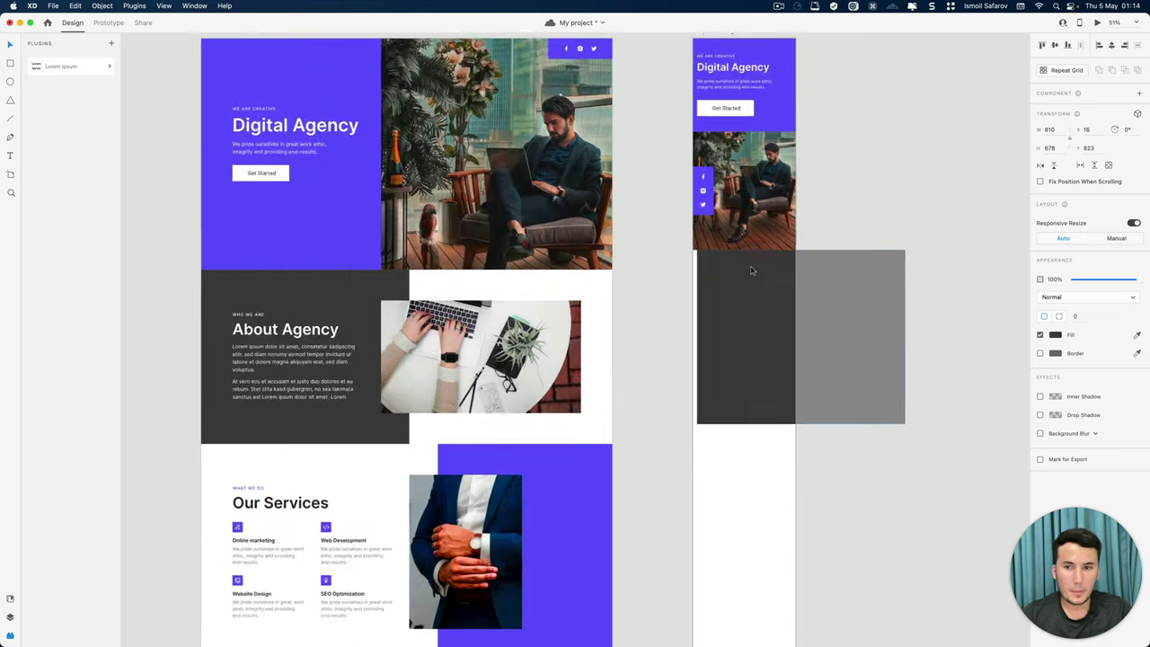
{"action": "scroll", "coordinate": [752, 271], "scroll_direction": "up", "scroll_amount": 2}
{"action": "left_click_drag", "start_coordinate": [722, 278], "coordinate": [711, 278]}
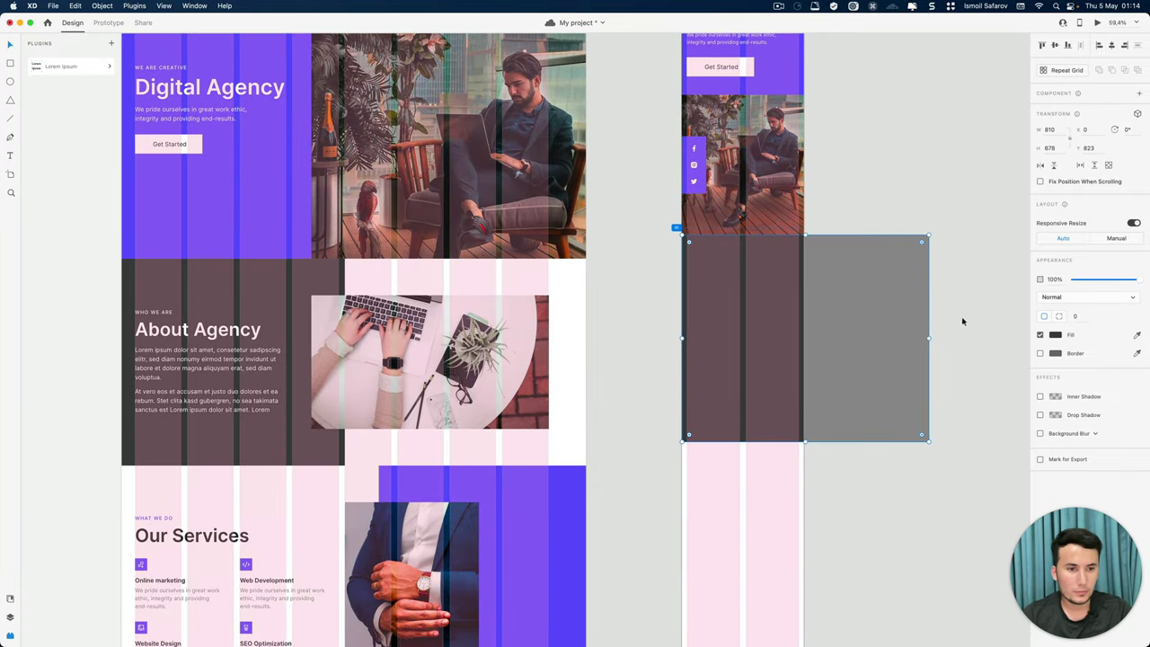
{"action": "left_click_drag", "start_coordinate": [816, 337], "coordinate": [803, 334]}
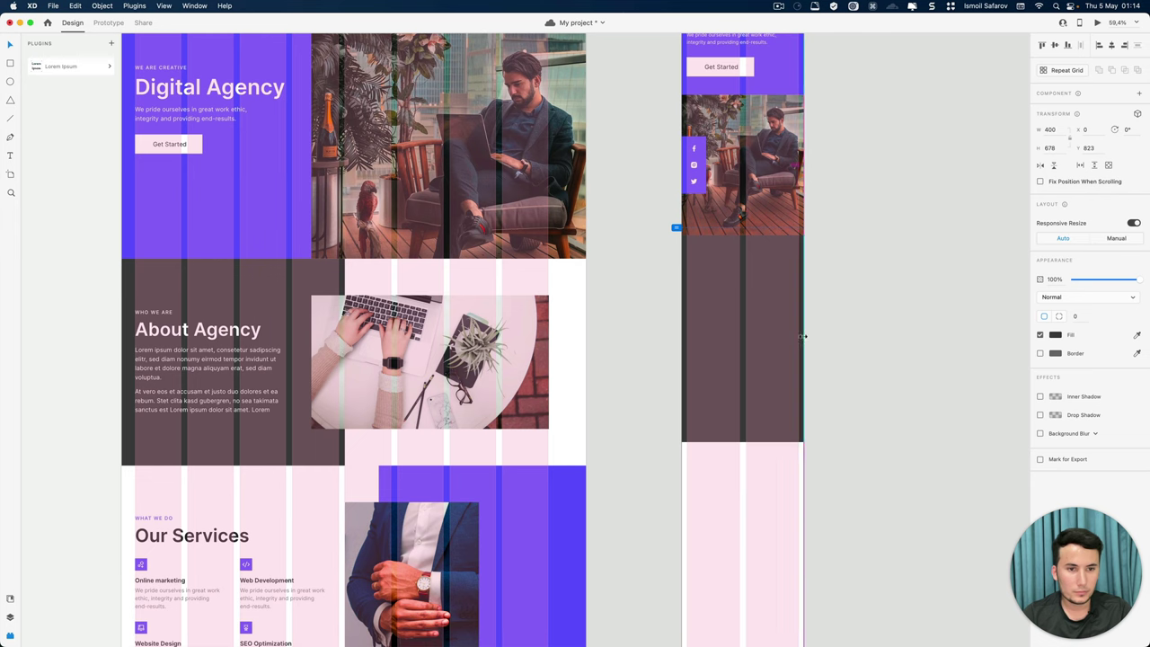
{"action": "left_click", "coordinate": [869, 315]}
{"action": "scroll", "coordinate": [871, 316], "scroll_direction": "down", "scroll_amount": 3}
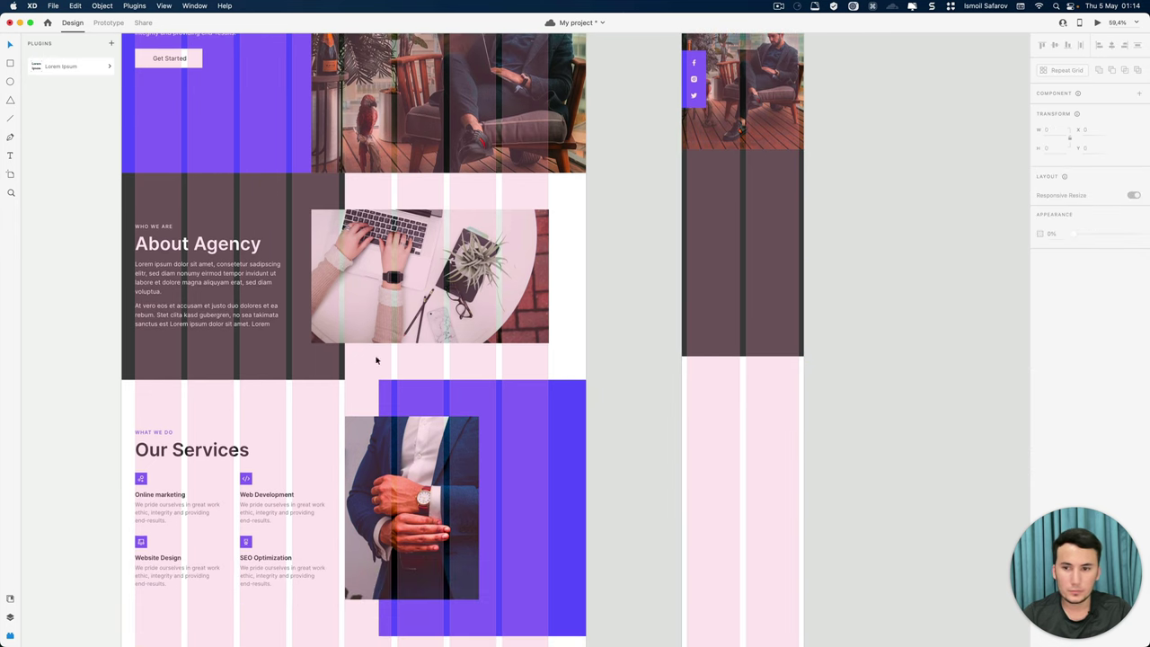
{"action": "left_click", "coordinate": [145, 229]}
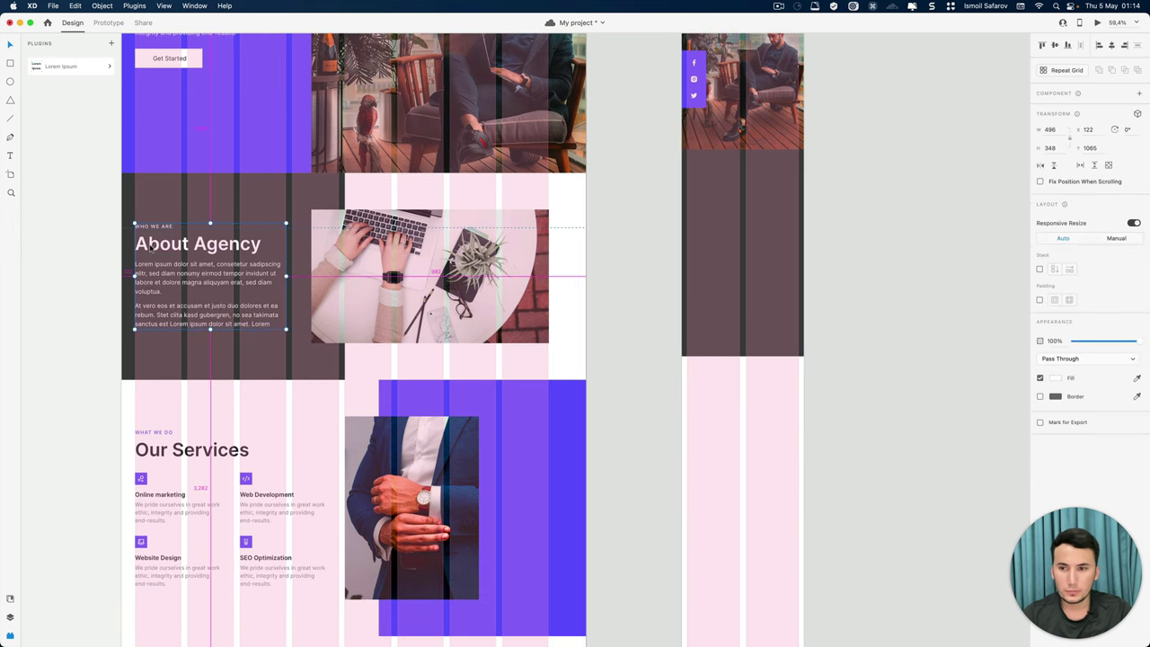
- Duplicate the About Agency text into the dark mobile section
{"action": "left_click_drag", "start_coordinate": [145, 229], "coordinate": [753, 238]}
{"action": "scroll", "coordinate": [753, 238], "scroll_direction": "up", "scroll_amount": 2}
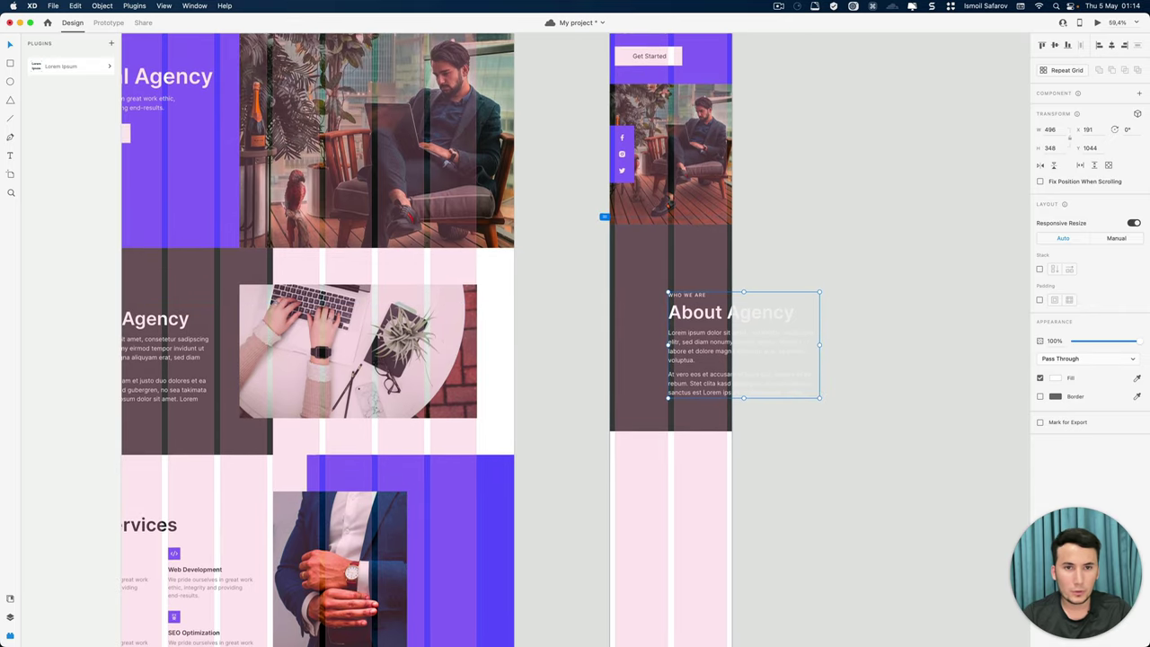
{"action": "scroll", "coordinate": [753, 238], "scroll_direction": "up", "scroll_amount": 2}
{"action": "scroll", "coordinate": [752, 239], "scroll_direction": "up", "scroll_amount": 1}
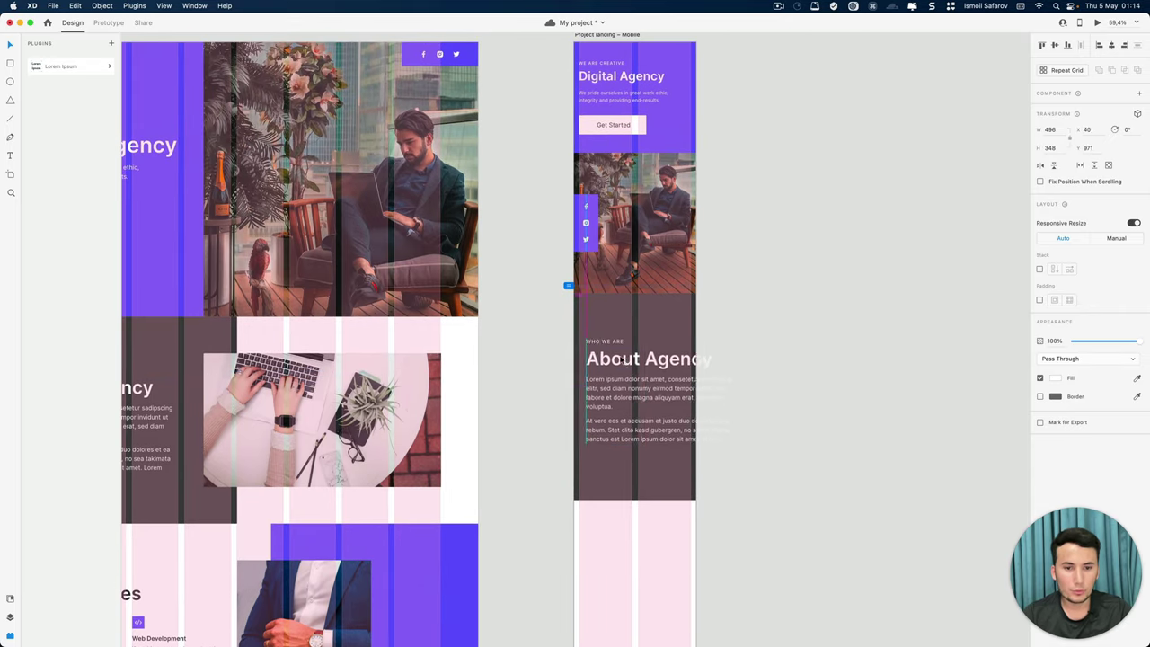
{"action": "left_click_drag", "start_coordinate": [672, 384], "coordinate": [626, 345]}
{"action": "left_click", "coordinate": [615, 78]}
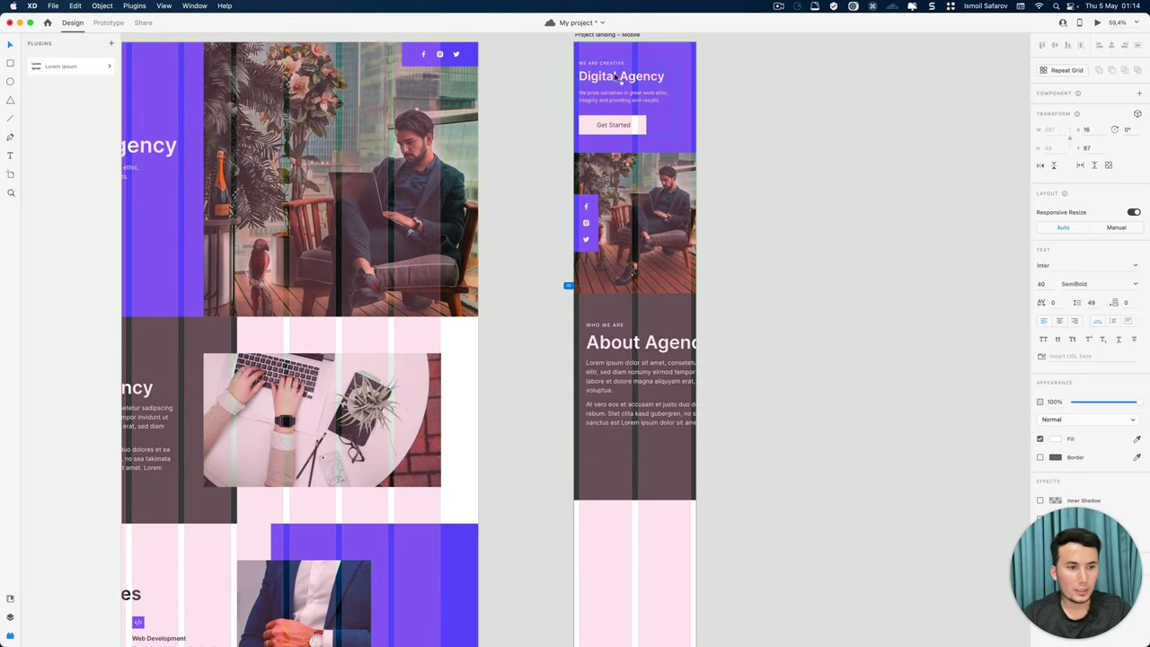
{"action": "scroll", "coordinate": [614, 73], "scroll_direction": "up", "scroll_amount": 2}
{"action": "key", "text": "super+shift+apostrophe"}
{"action": "scroll", "coordinate": [588, 116], "scroll_direction": "up", "scroll_amount": 1}
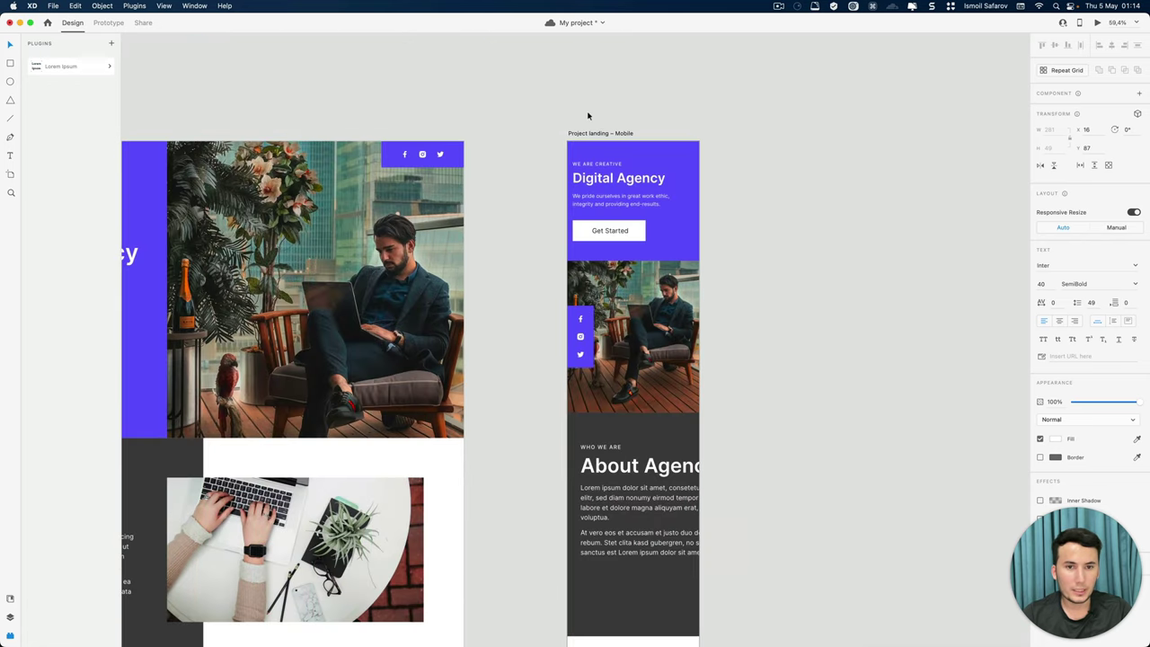
{"action": "key", "text": "super+shift+apostrophe"}
{"action": "scroll", "coordinate": [647, 247], "scroll_direction": "down", "scroll_amount": 3}
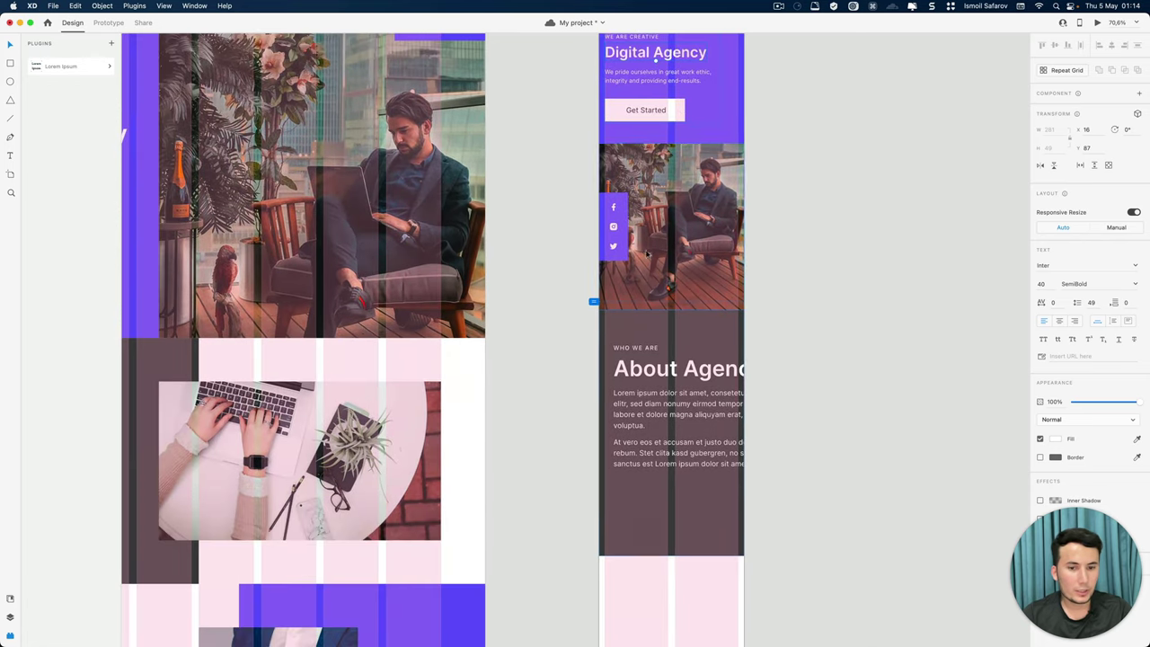
- Shrink the About Agency heading to 36 and the WHO WE ARE label to 14
{"action": "left_click", "coordinate": [682, 380]}
{"action": "type", "text": "36"}
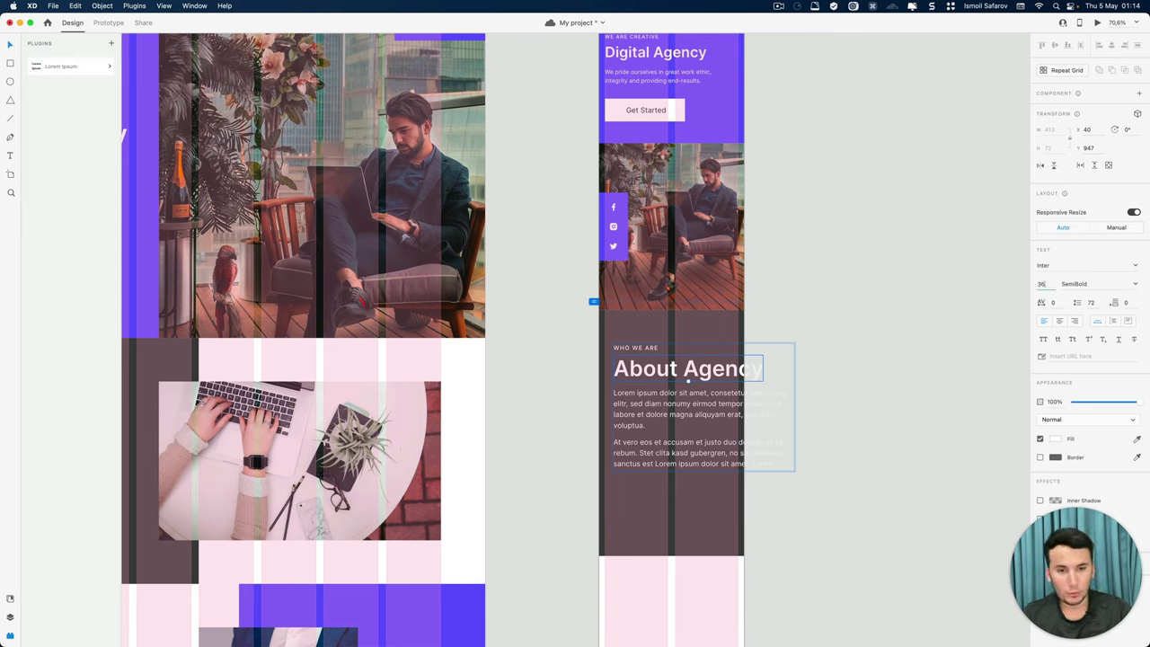
{"action": "key", "text": "Return"}
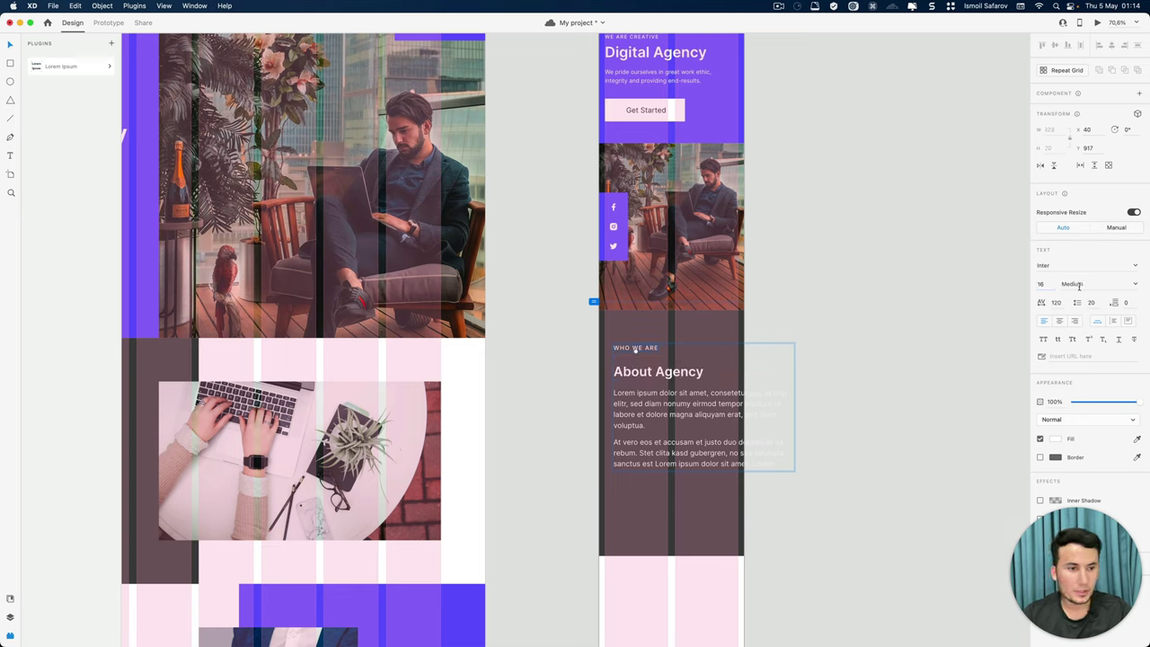
{"action": "type", "text": "4"}
{"action": "key", "text": "Return"}
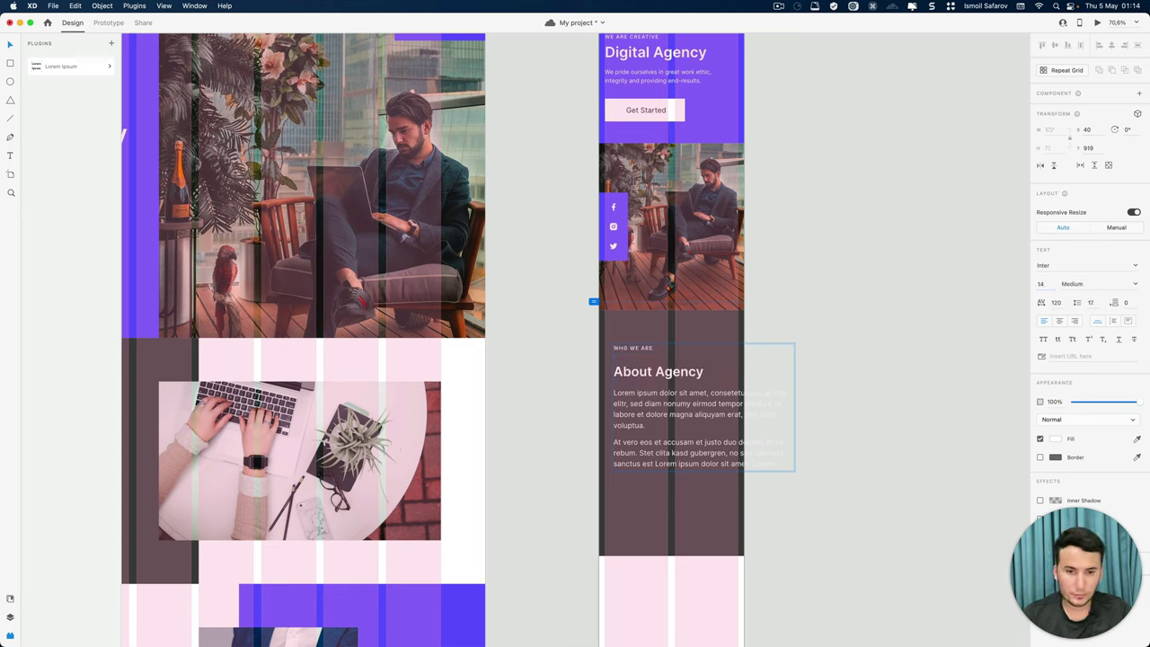
- Set the About Agency body paragraph to size 16 with 24 line spacing
{"action": "left_click", "coordinate": [648, 421]}
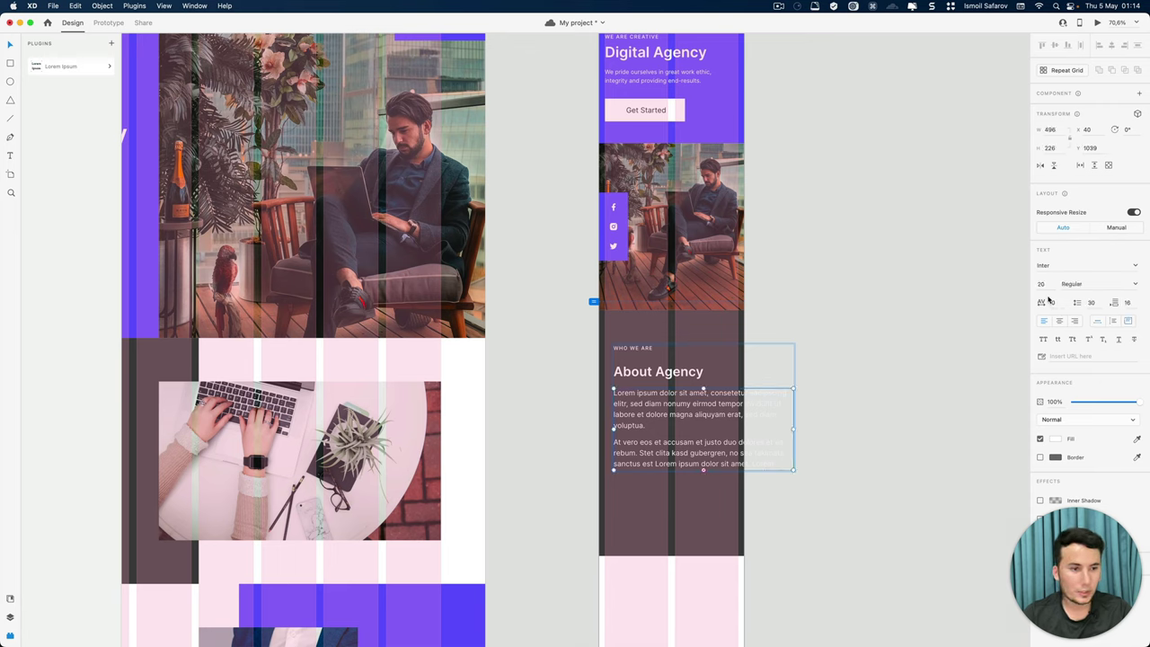
{"action": "type", "text": "6"}
{"action": "key", "text": "Return"}
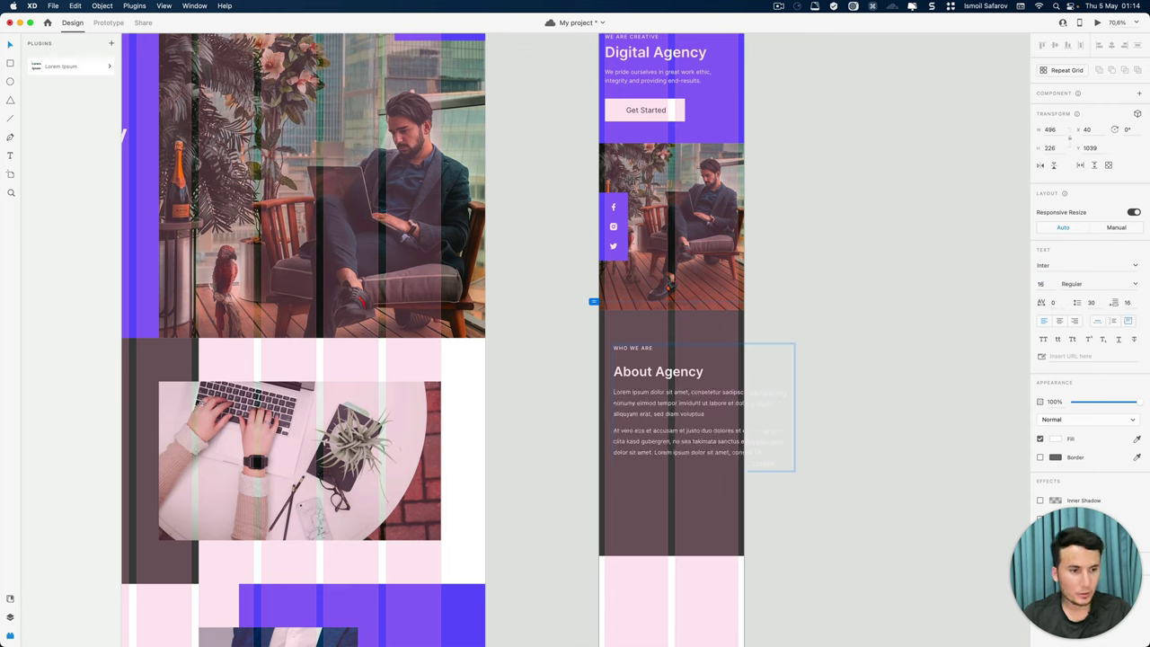
{"action": "left_click", "coordinate": [1091, 302]}
{"action": "type", "text": "4"}
{"action": "key", "text": "Return"}
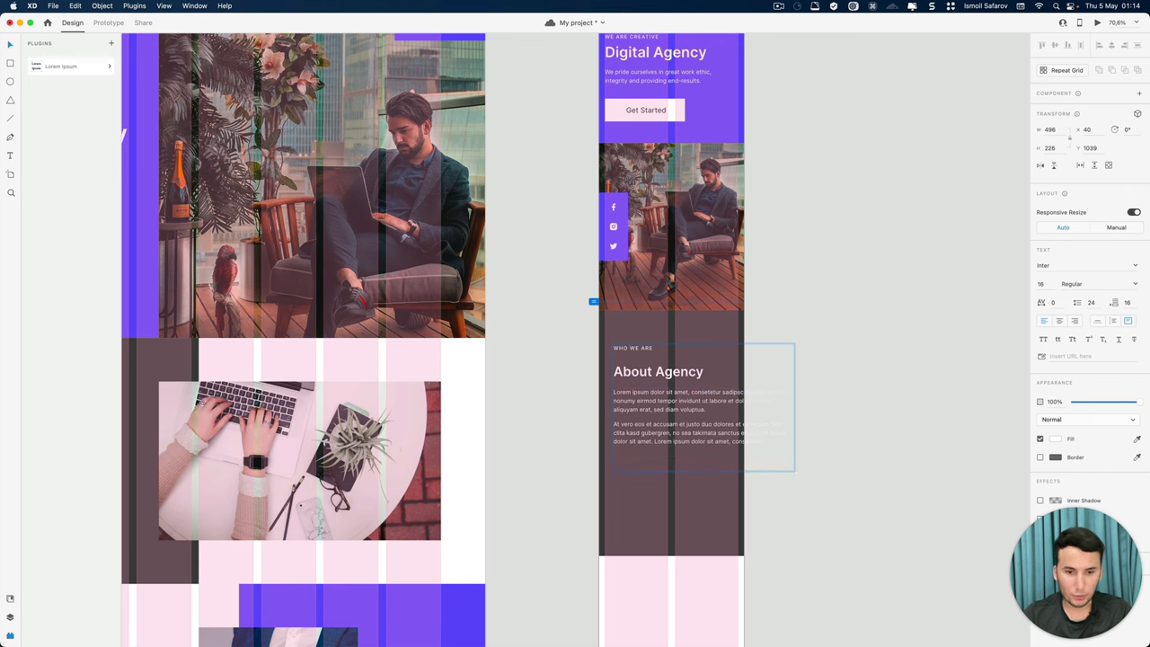
{"action": "scroll", "coordinate": [755, 212], "scroll_direction": "up", "scroll_amount": 4}
{"action": "left_click", "coordinate": [669, 167]}
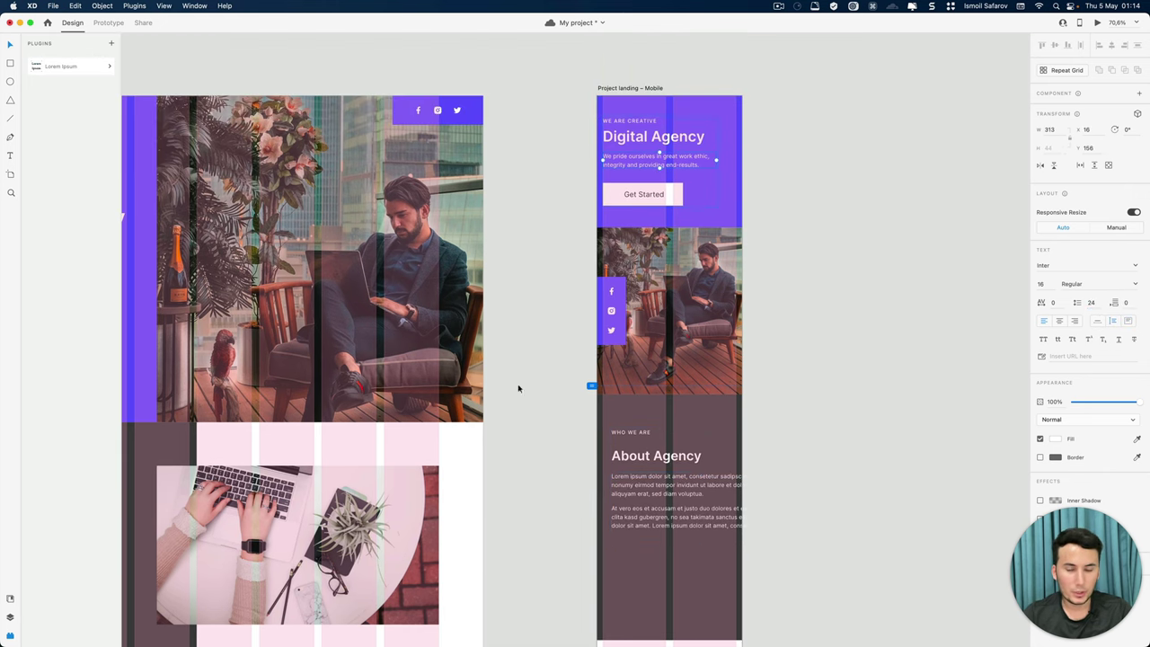
- Nudge the About Agency heading and paragraph up closer together
{"action": "left_click", "coordinate": [647, 486]}
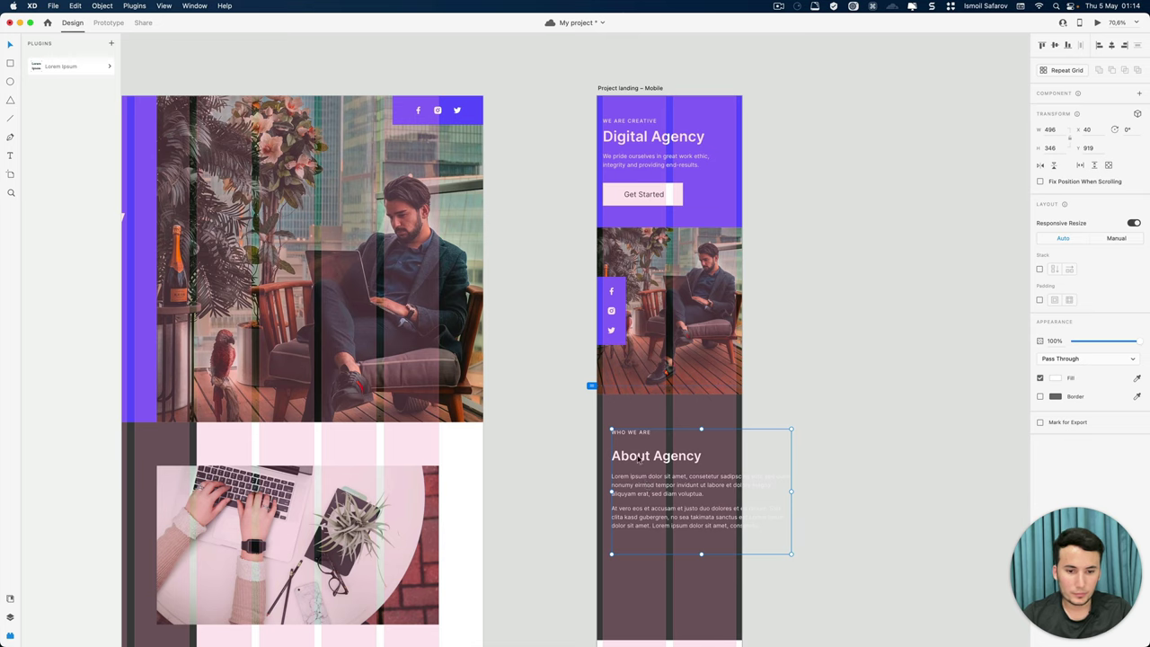
{"action": "double_click", "coordinate": [639, 458]}
{"action": "key", "text": "shift+Up"}
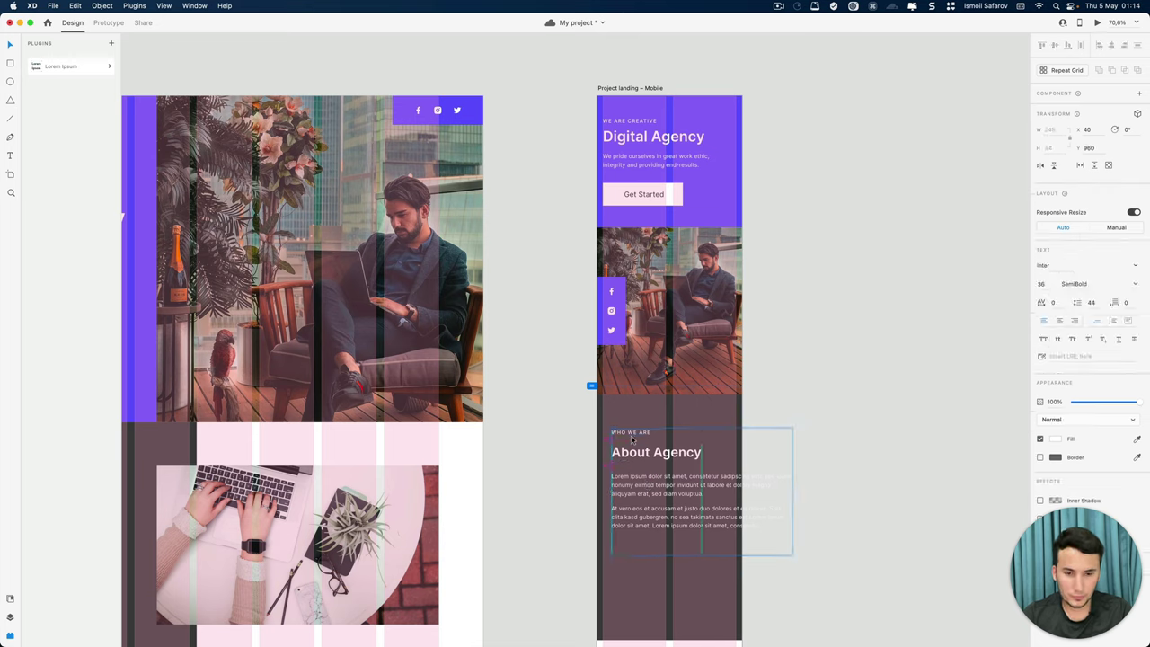
{"action": "key", "text": "shift+Up"}
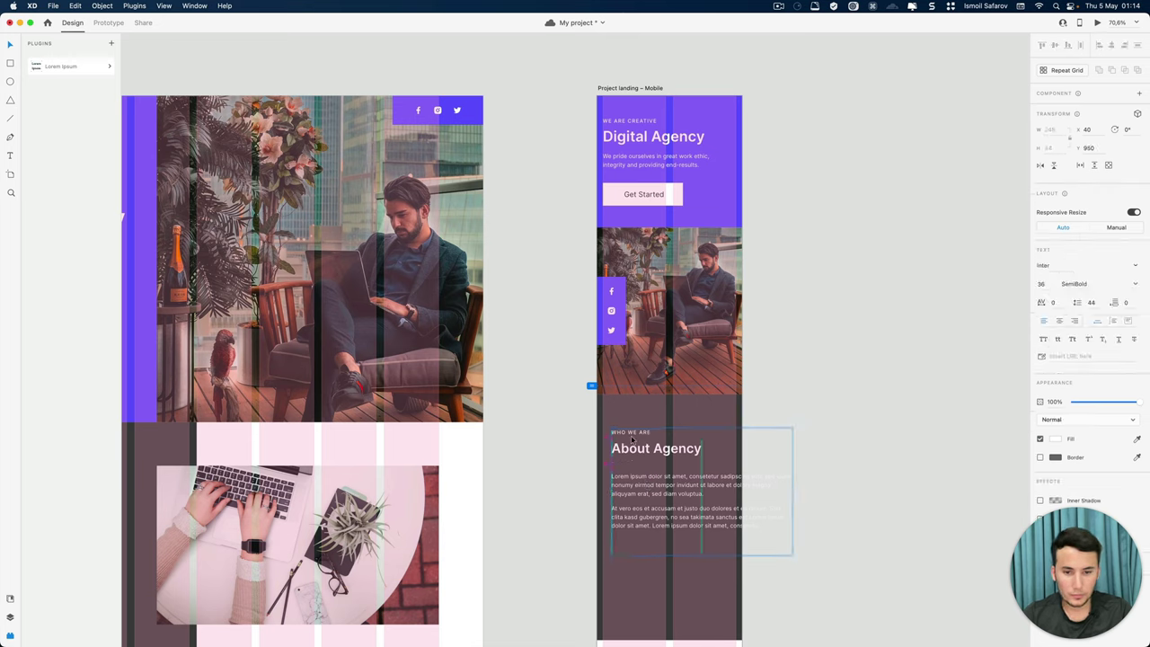
{"action": "key", "text": "Up"}
{"action": "key", "text": "Up"}
{"action": "key", "text": "Up"}
{"action": "left_click", "coordinate": [628, 496]}
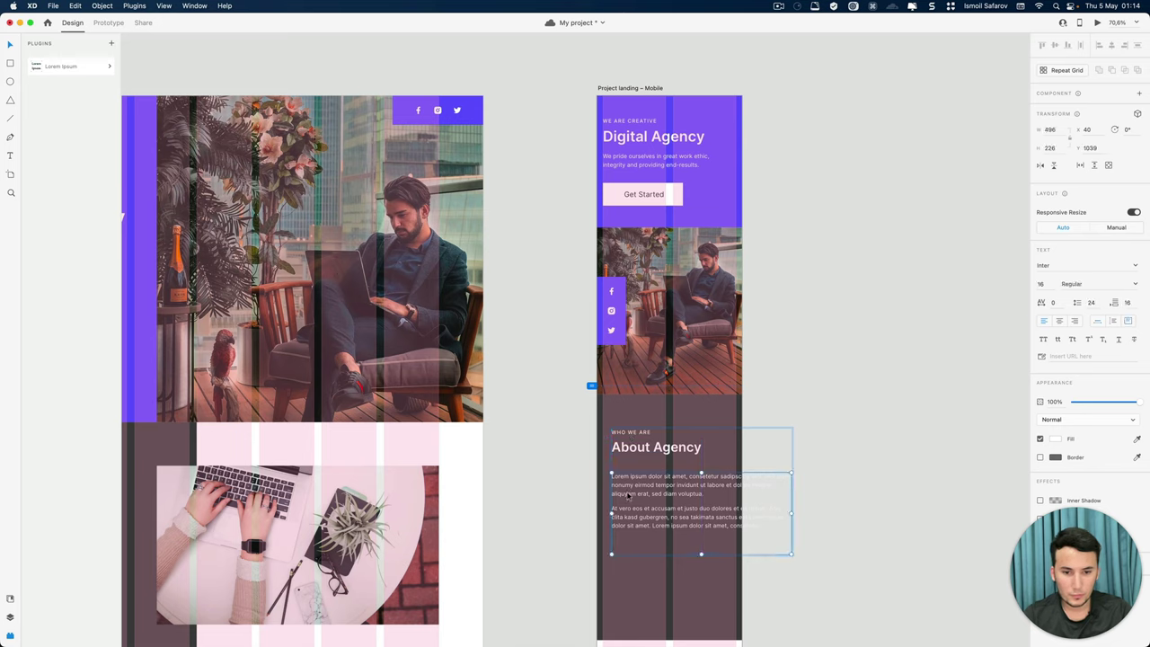
{"action": "key", "text": "shift+Up"}
{"action": "key", "text": "shift+Up"}
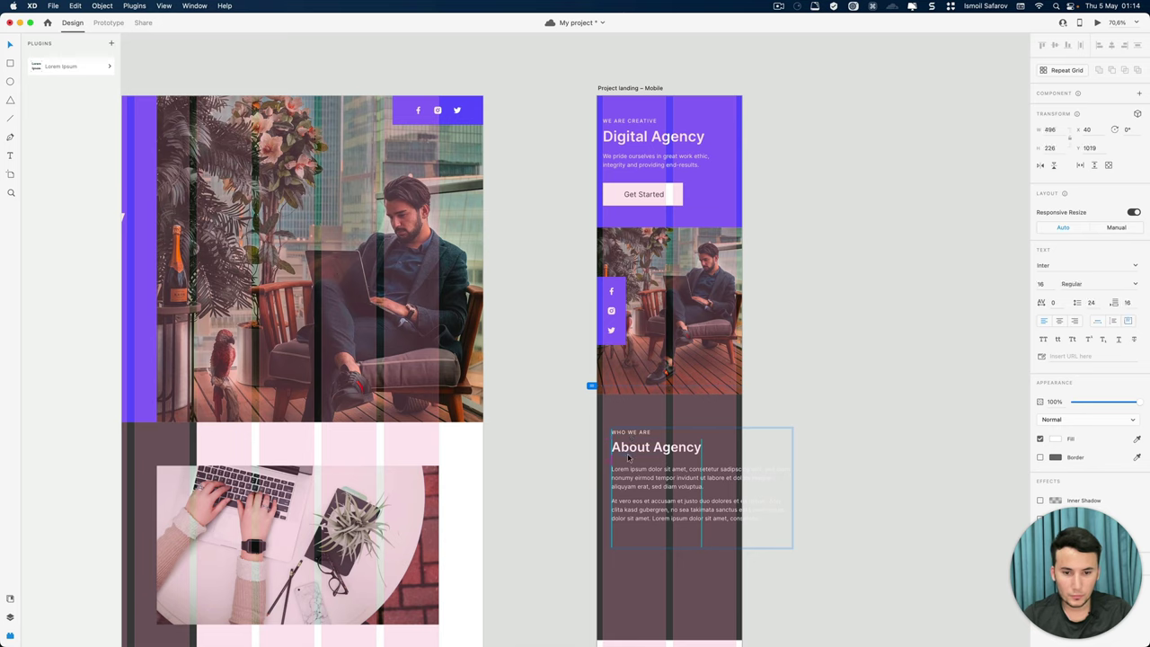
{"action": "key", "text": "shift+Up"}
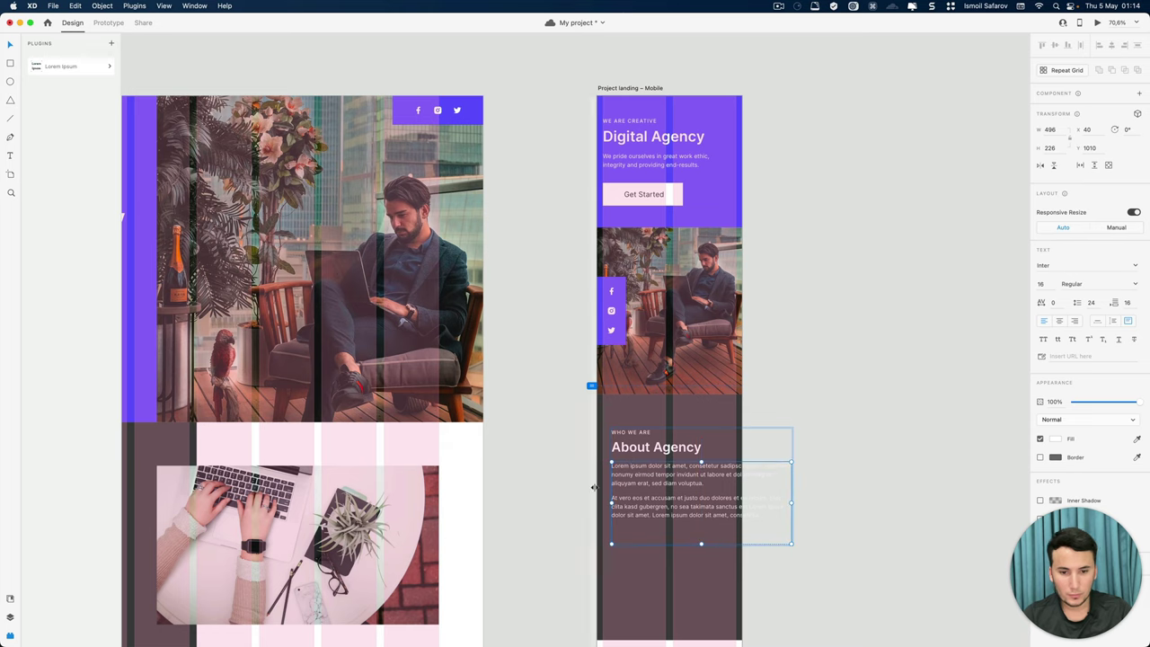
- Align the About Agency block with the hero text and narrow the paragraph to about 329 wide
{"action": "left_click", "coordinate": [462, 518]}
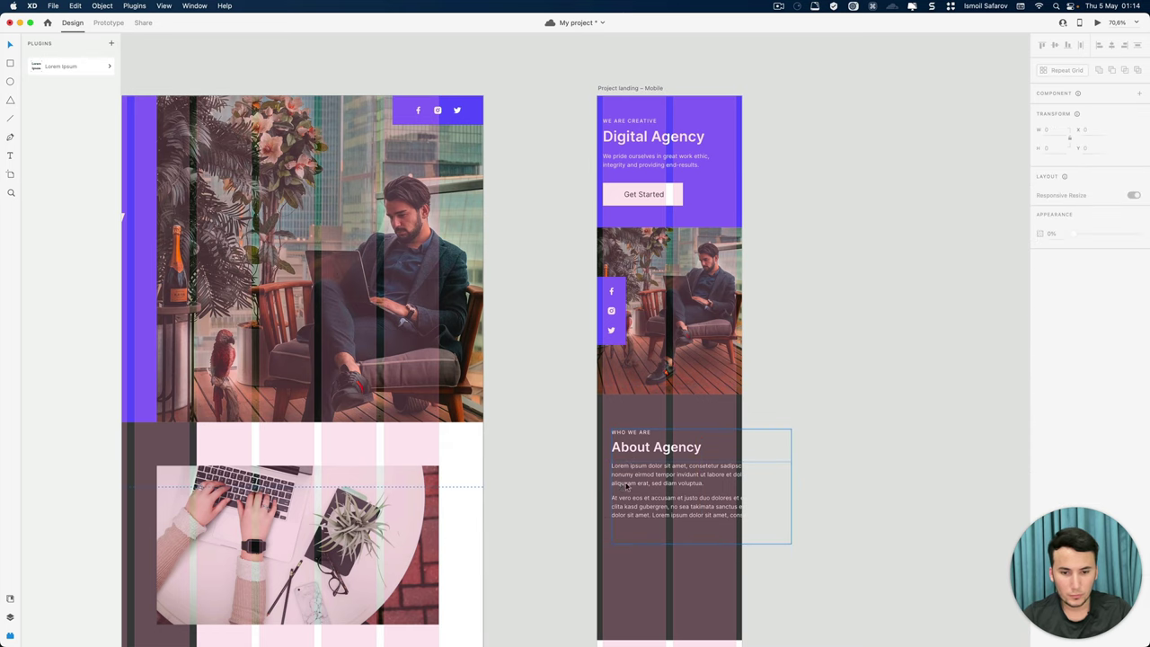
{"action": "left_click_drag", "start_coordinate": [627, 486], "coordinate": [619, 478]}
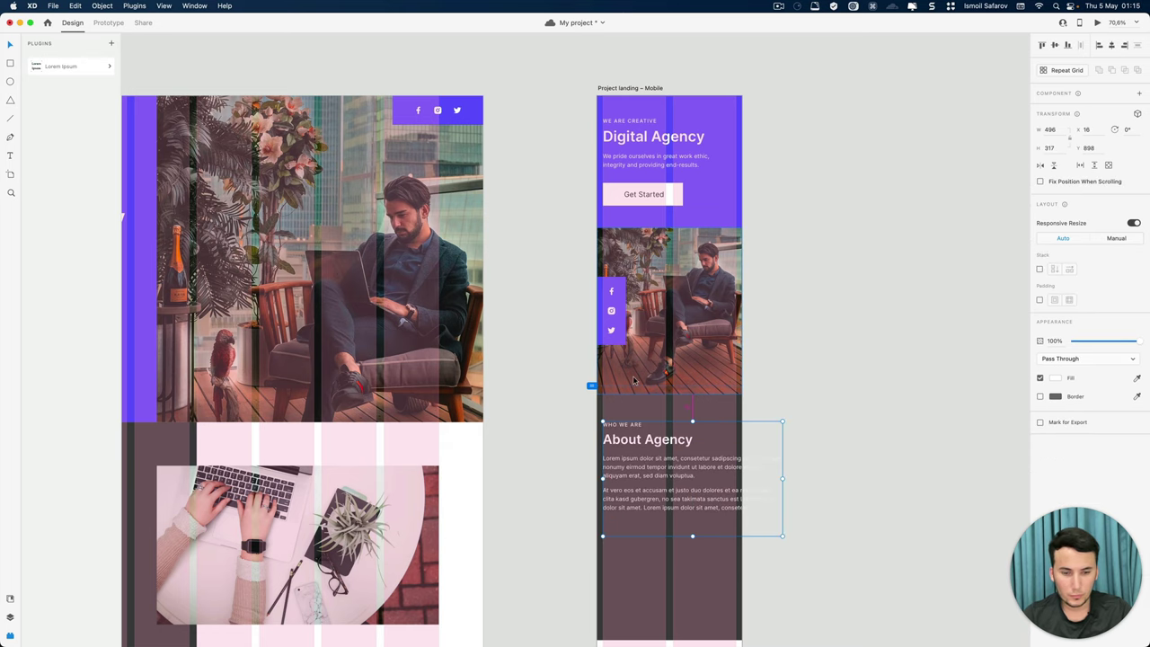
{"action": "scroll", "coordinate": [634, 380], "scroll_direction": "left", "scroll_amount": 2}
{"action": "left_click", "coordinate": [679, 189]}
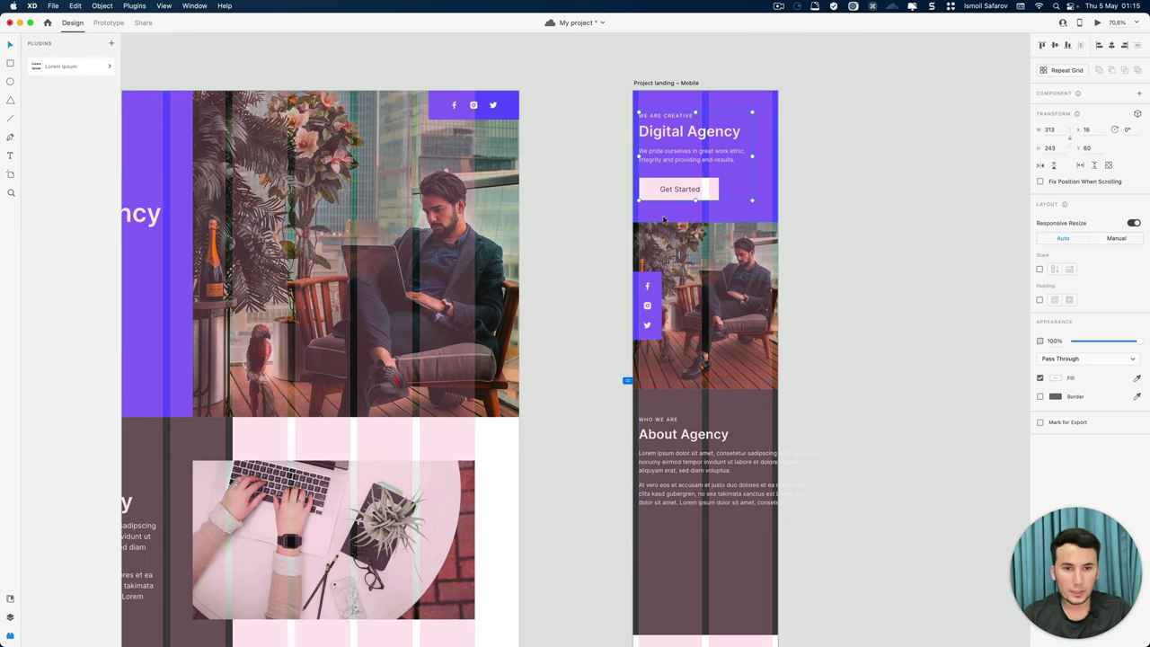
{"action": "left_click", "coordinate": [672, 422]}
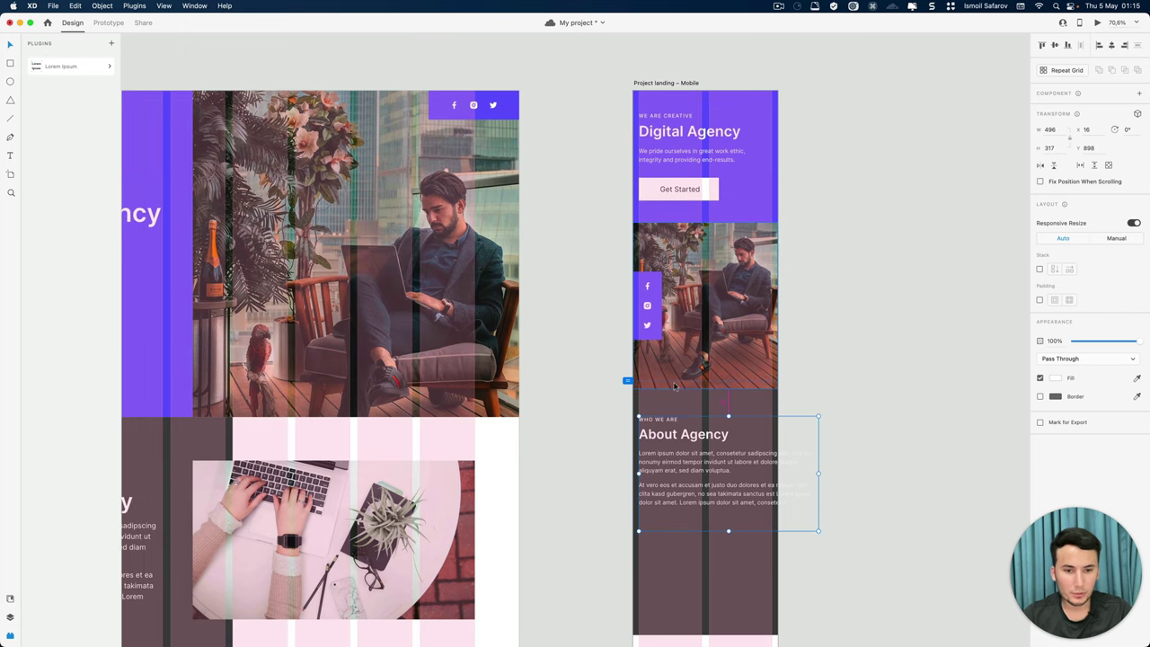
{"action": "key", "text": "shift+Up"}
{"action": "key", "text": "shift+Up"}
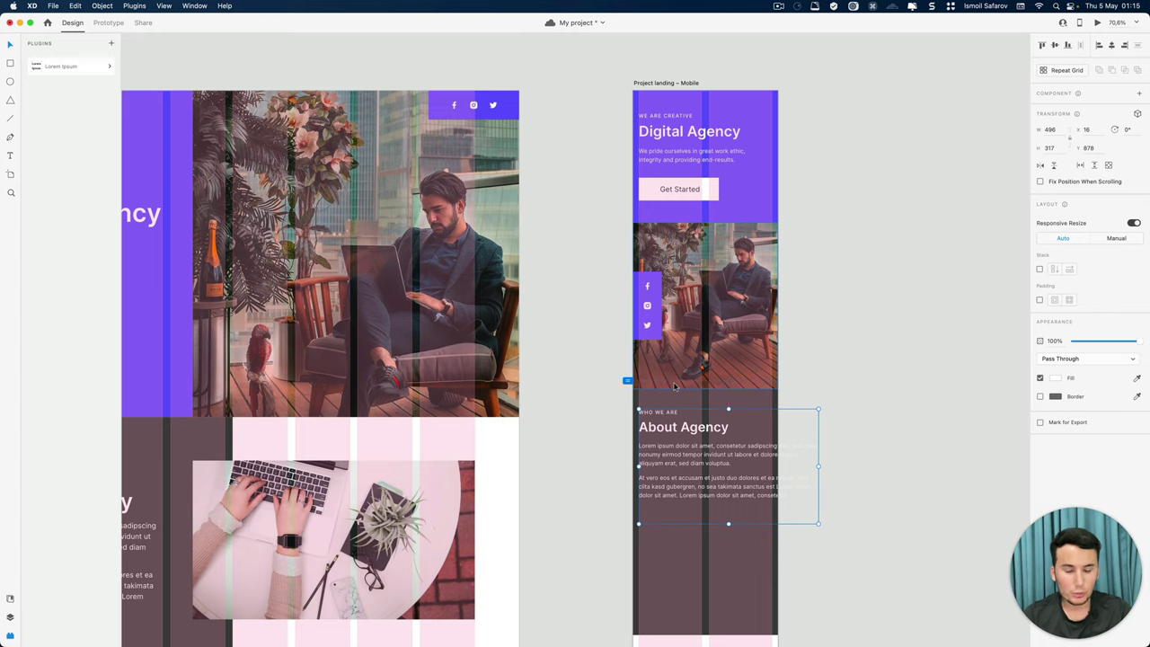
{"action": "key", "text": "Down"}
{"action": "key", "text": "Down"}
{"action": "key", "text": "Down"}
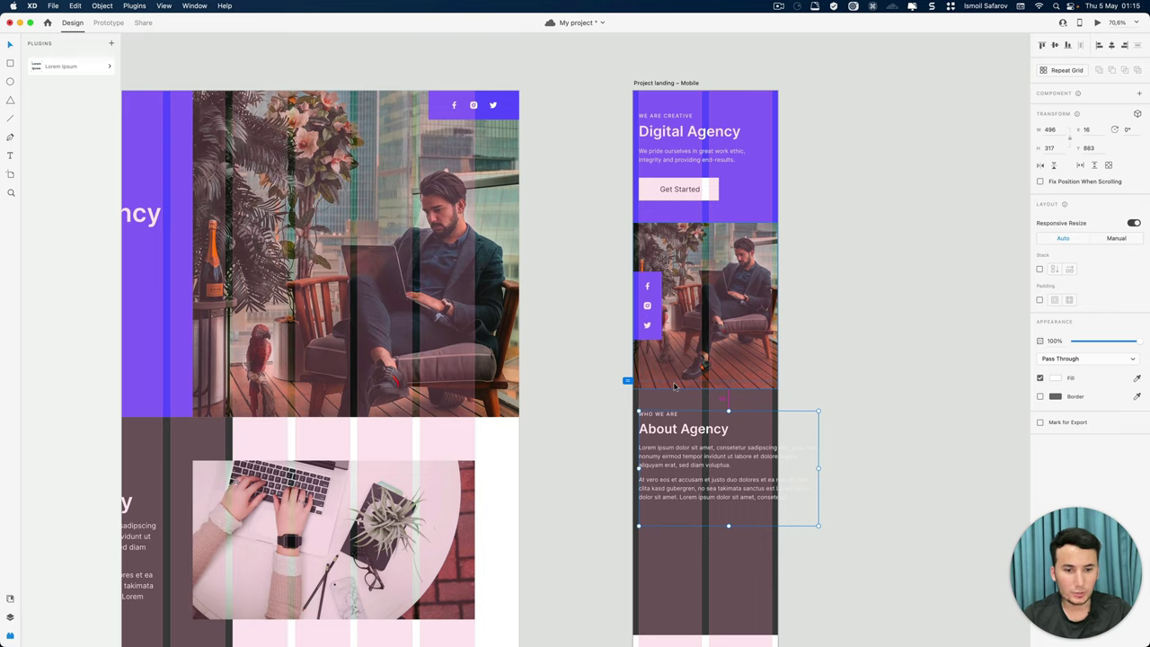
{"action": "double_click", "coordinate": [678, 474]}
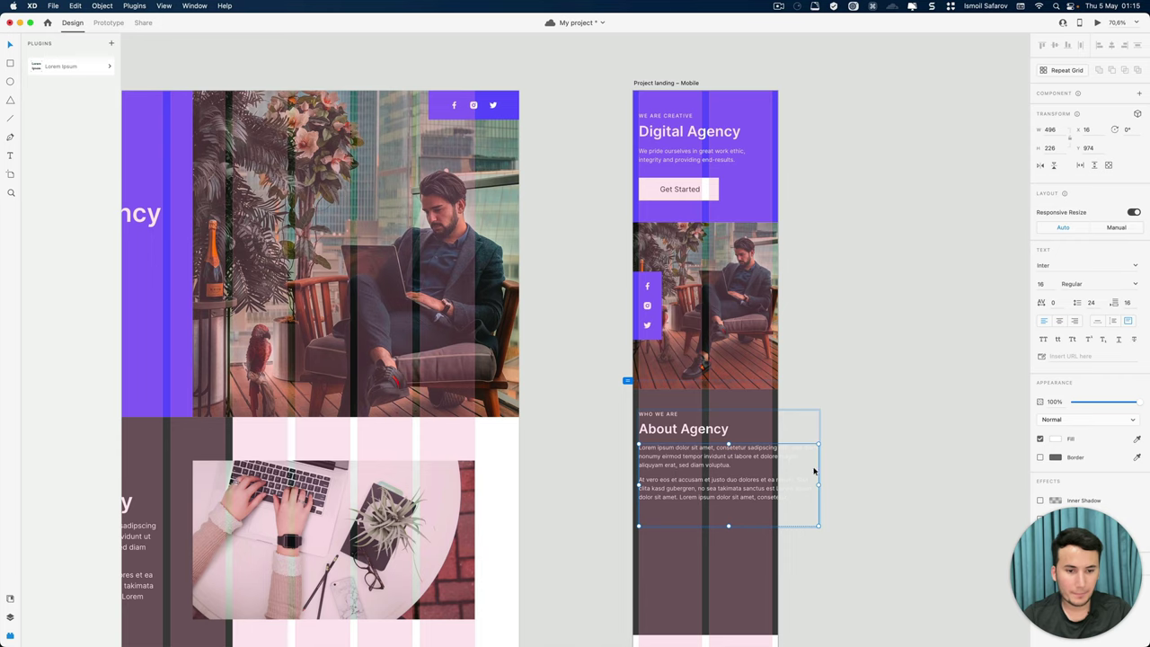
{"action": "left_click_drag", "start_coordinate": [818, 484], "coordinate": [772, 488]}
- Deselect everything and scroll the canvas to preview the mobile layout
{"action": "left_click", "coordinate": [822, 476]}
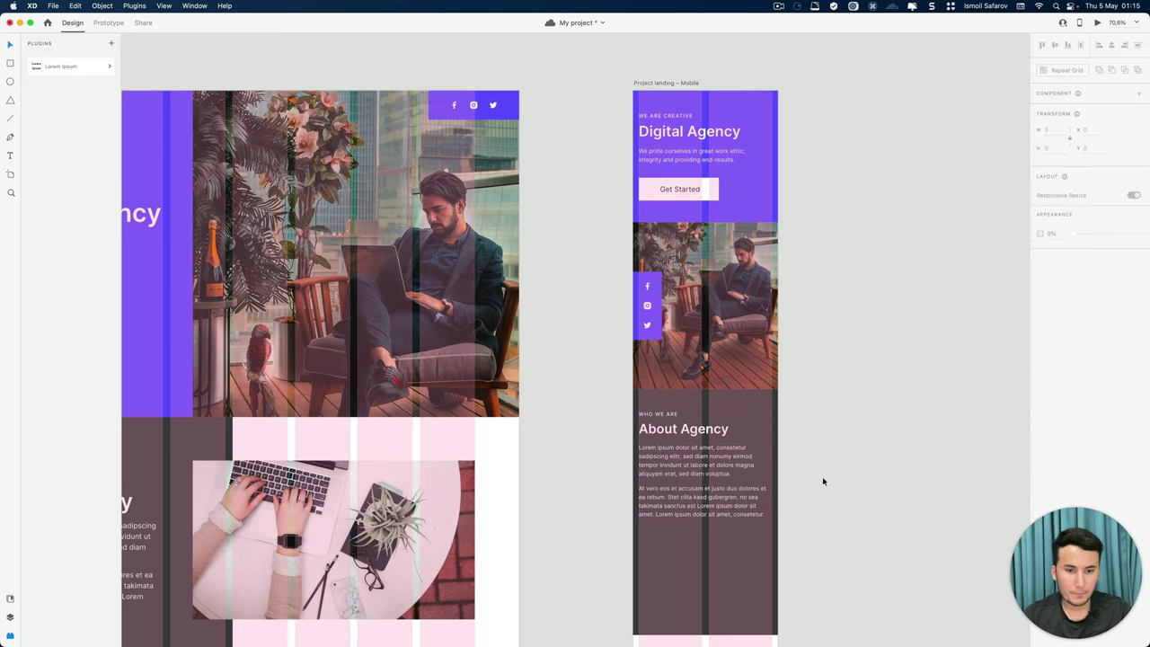
{"action": "scroll", "coordinate": [822, 477], "scroll_direction": "down", "scroll_amount": 3}
{"action": "scroll", "coordinate": [840, 465], "scroll_direction": "up", "scroll_amount": 3}
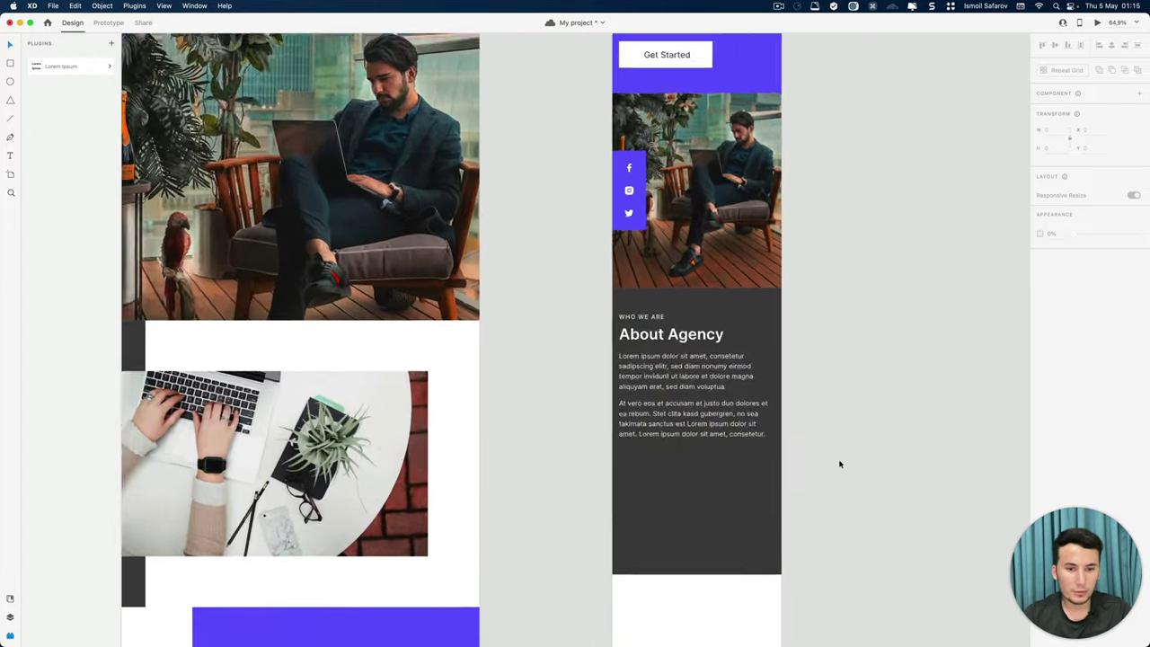
{"action": "scroll", "coordinate": [840, 465], "scroll_direction": "up", "scroll_amount": 2}
{"action": "scroll", "coordinate": [818, 468], "scroll_direction": "up", "scroll_amount": 1}
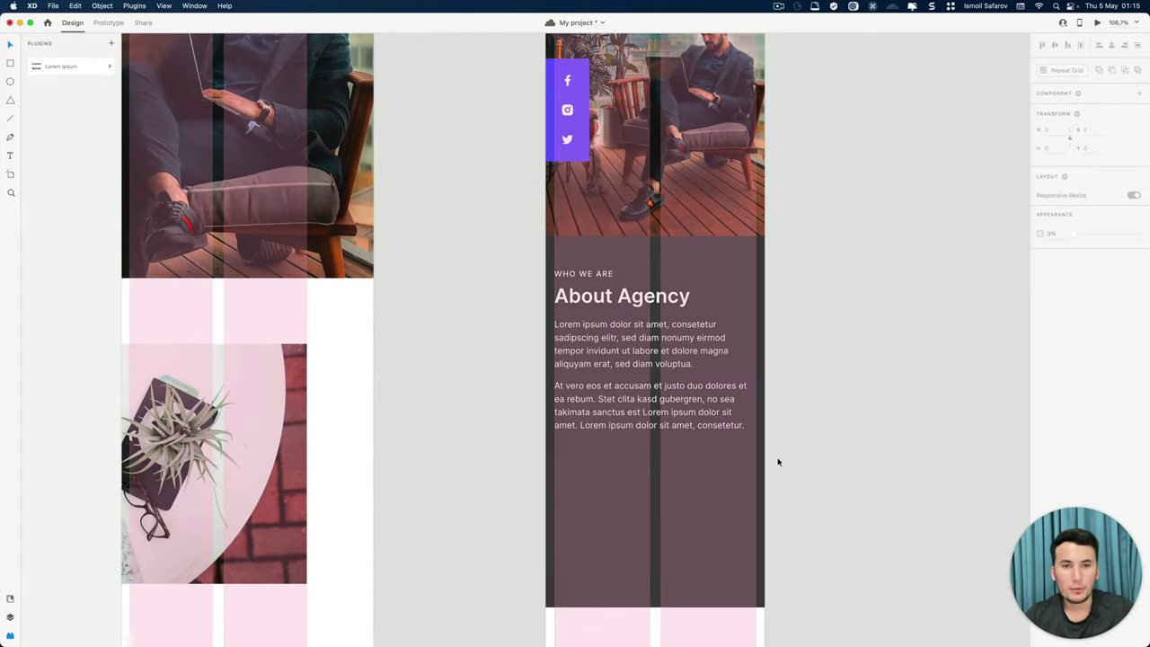
{"action": "scroll", "coordinate": [778, 462], "scroll_direction": "up", "scroll_amount": 5}
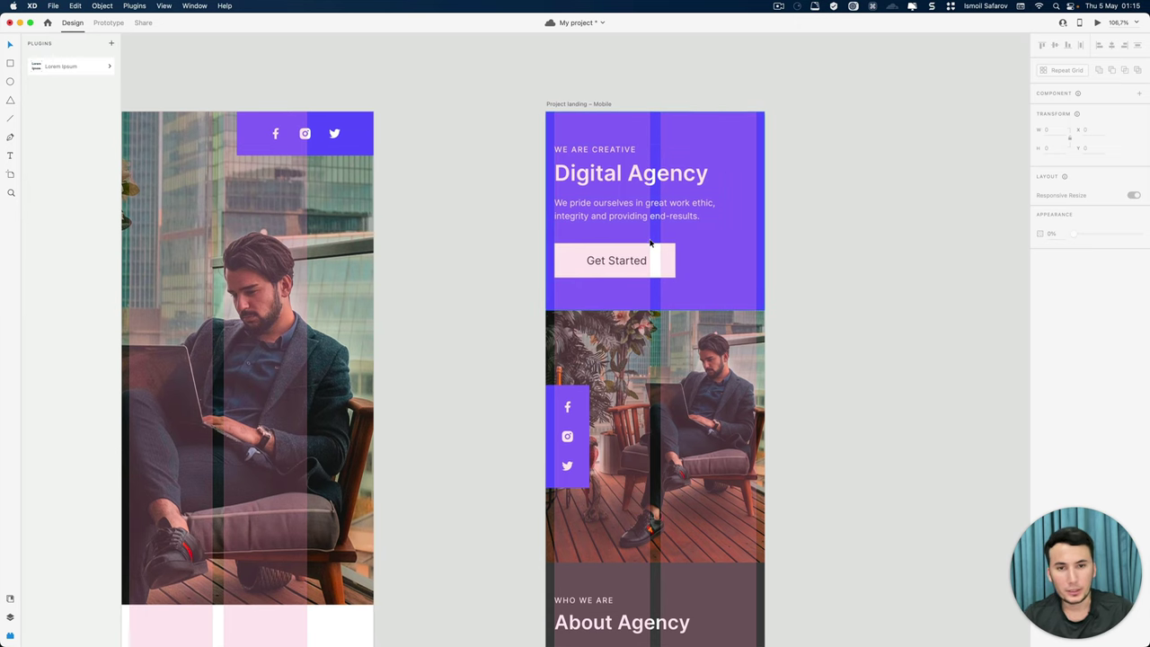
{"action": "scroll", "coordinate": [651, 242], "scroll_direction": "down", "scroll_amount": 1}
{"action": "scroll", "coordinate": [650, 243], "scroll_direction": "up", "scroll_amount": 1}
{"action": "scroll", "coordinate": [829, 300], "scroll_direction": "up", "scroll_amount": 2}
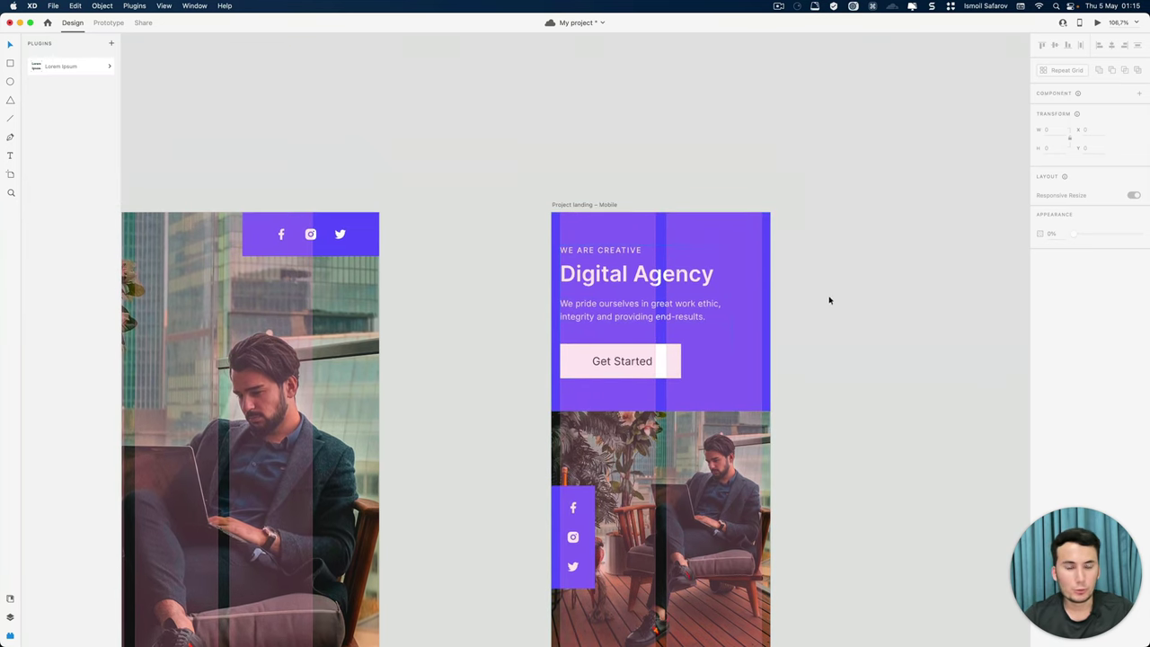
{"action": "scroll", "coordinate": [727, 299], "scroll_direction": "down", "scroll_amount": 1}
{"action": "scroll", "coordinate": [726, 299], "scroll_direction": "down", "scroll_amount": 6}
{"action": "scroll", "coordinate": [727, 299], "scroll_direction": "up", "scroll_amount": 3}
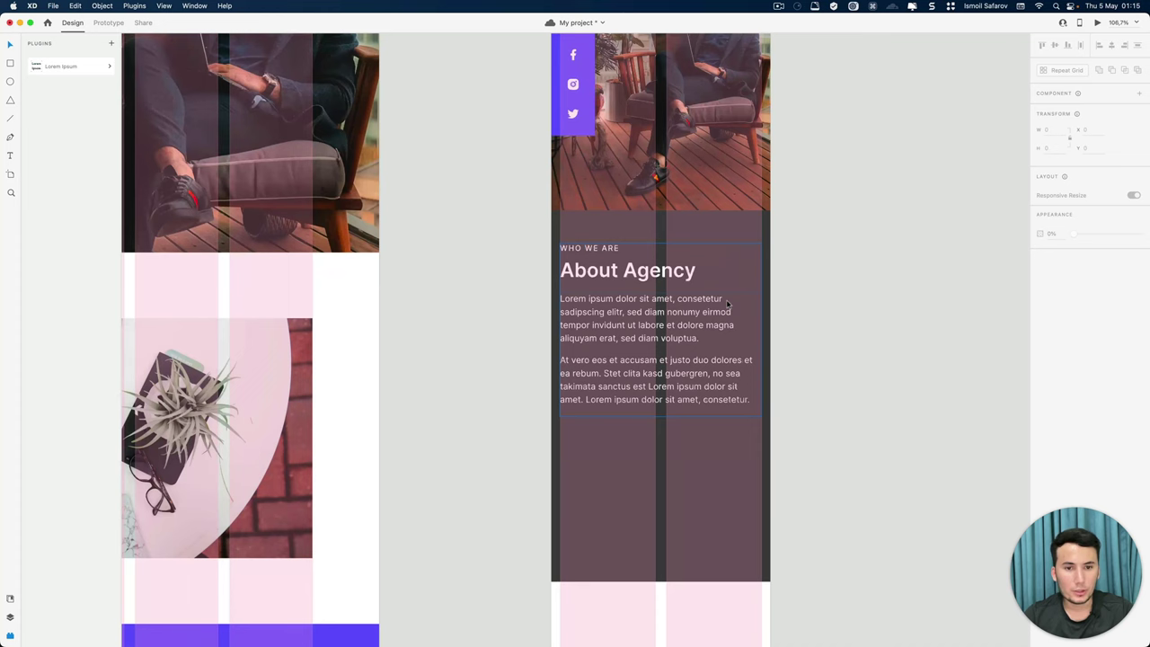
- Open the first About Agency paragraph for editing and highlight 'magna' through 'voluptua.'
{"action": "left_click", "coordinate": [629, 339]}
{"action": "double_click", "coordinate": [628, 339]}
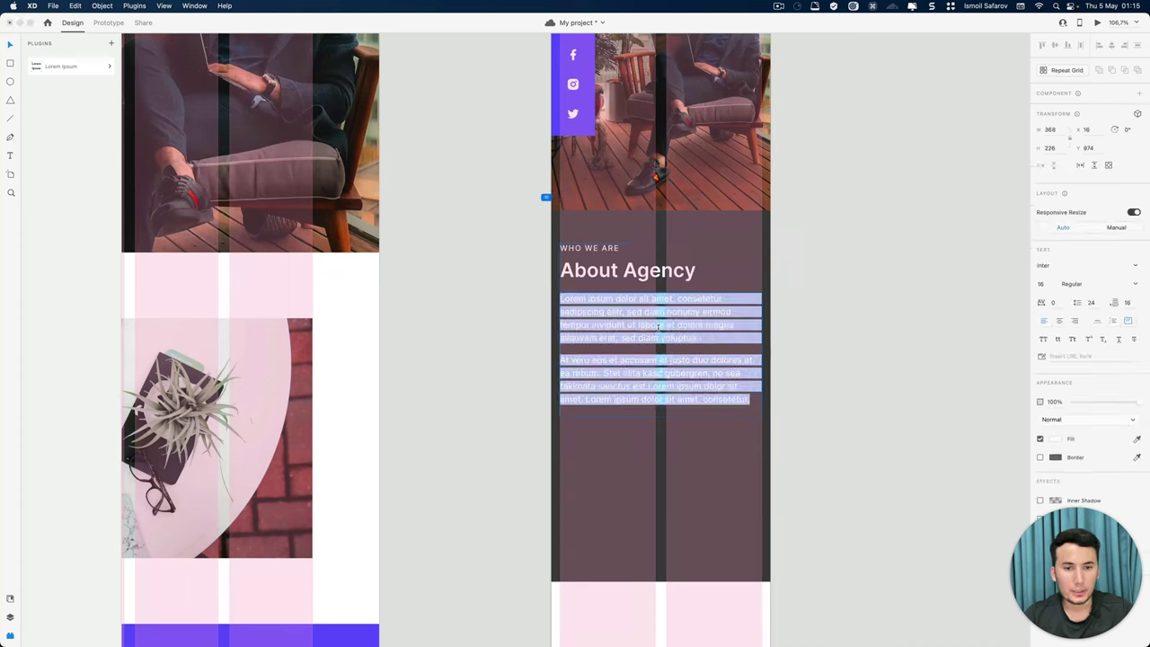
{"action": "left_click", "coordinate": [659, 325]}
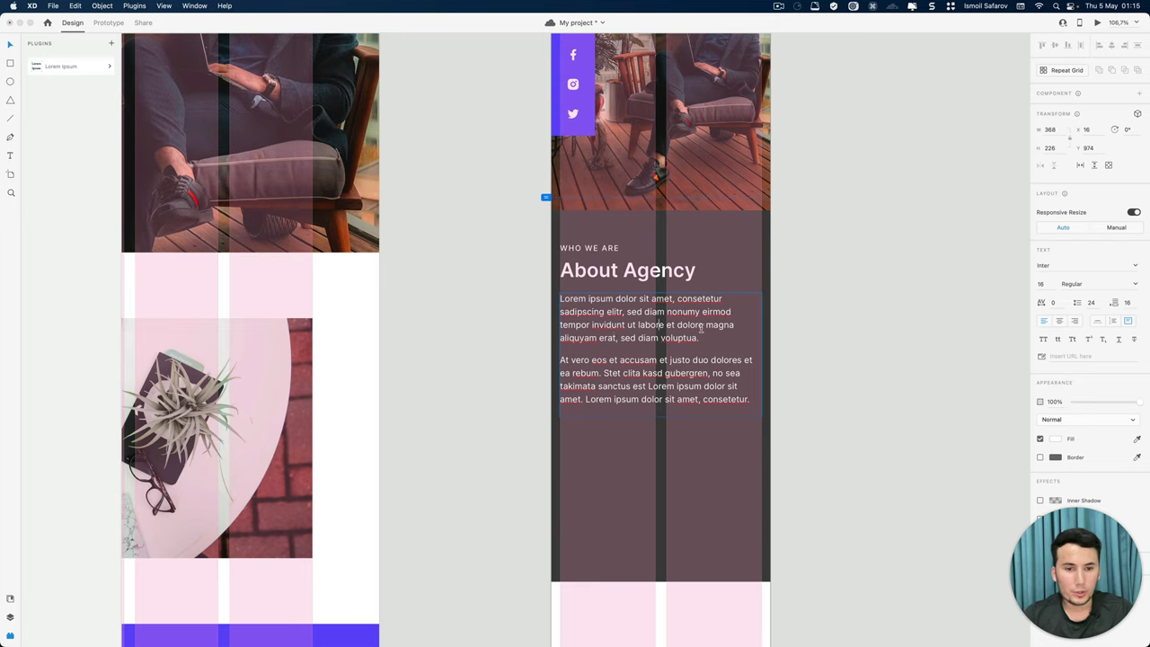
{"action": "left_click_drag", "start_coordinate": [703, 324], "coordinate": [736, 336]}
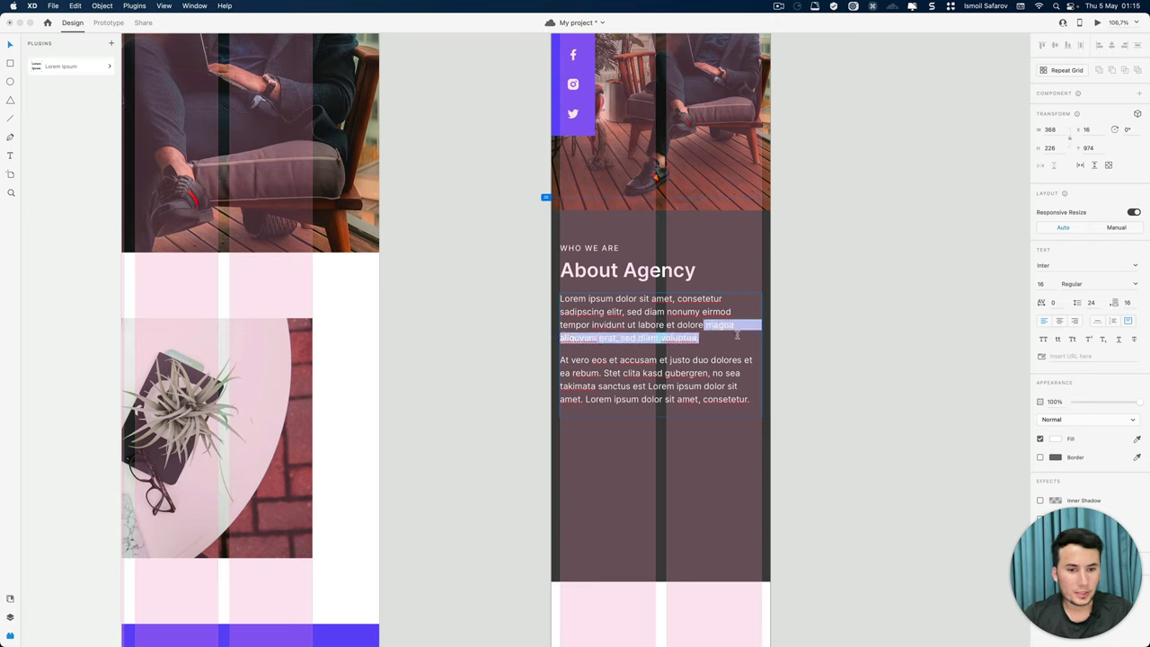
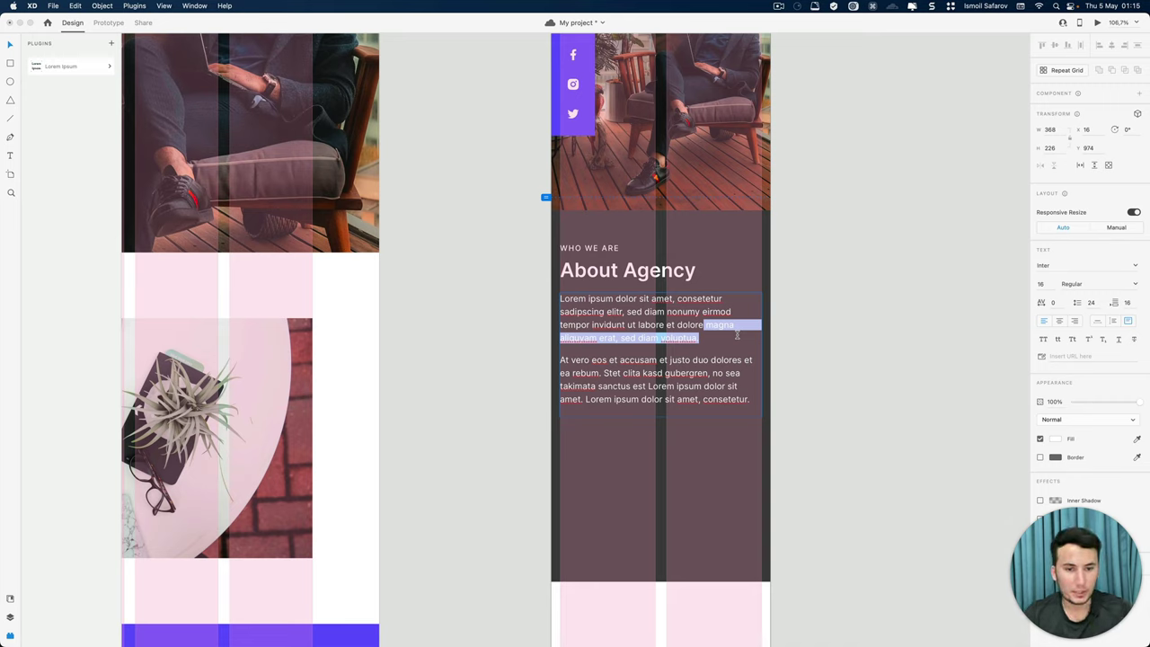
- Cut the About Agency copy into two shorter paragraphs ending with "takimata sanctus est."
{"action": "key", "text": "BackSpace"}
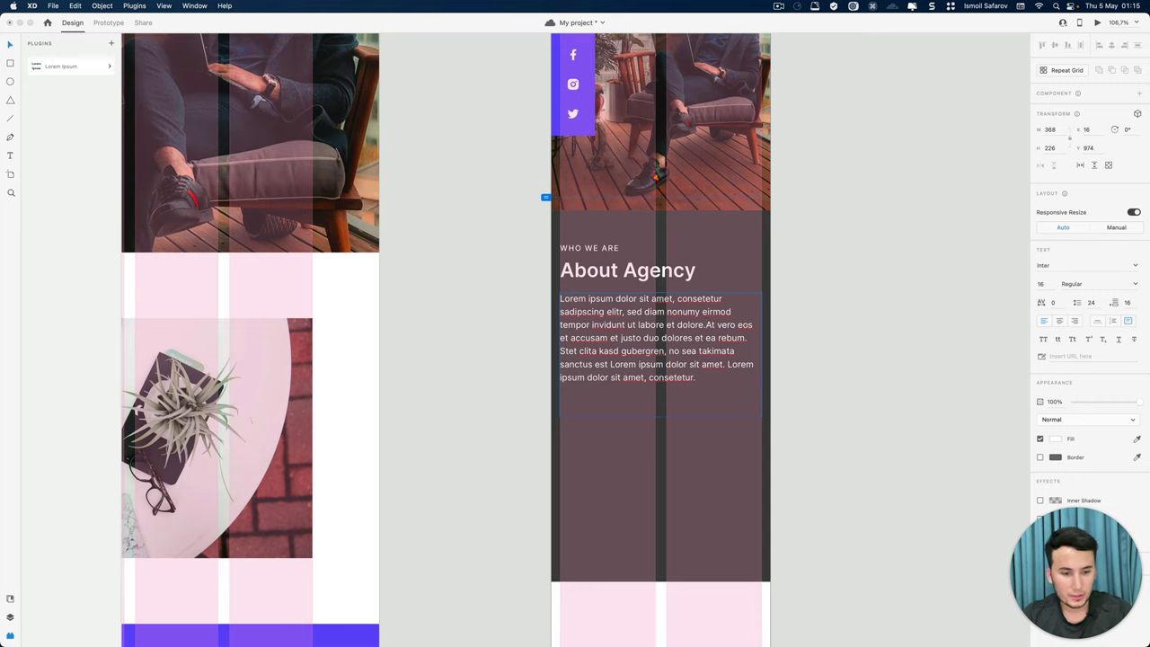
{"action": "key", "text": "Return"}
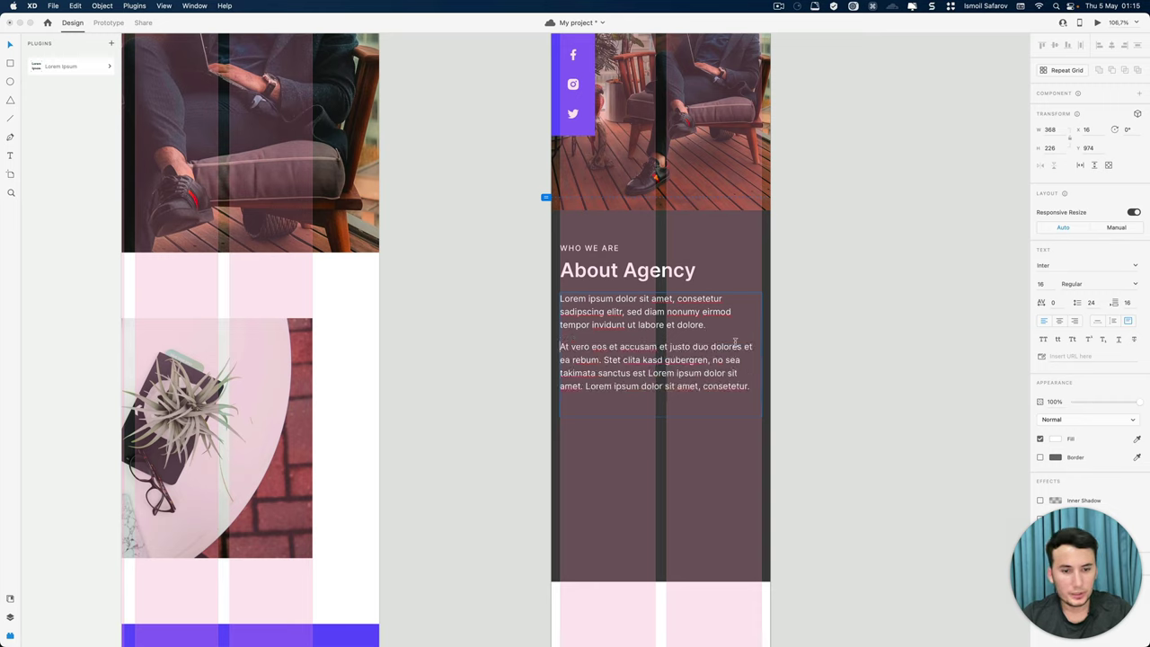
{"action": "left_click_drag", "start_coordinate": [658, 376], "coordinate": [737, 398]}
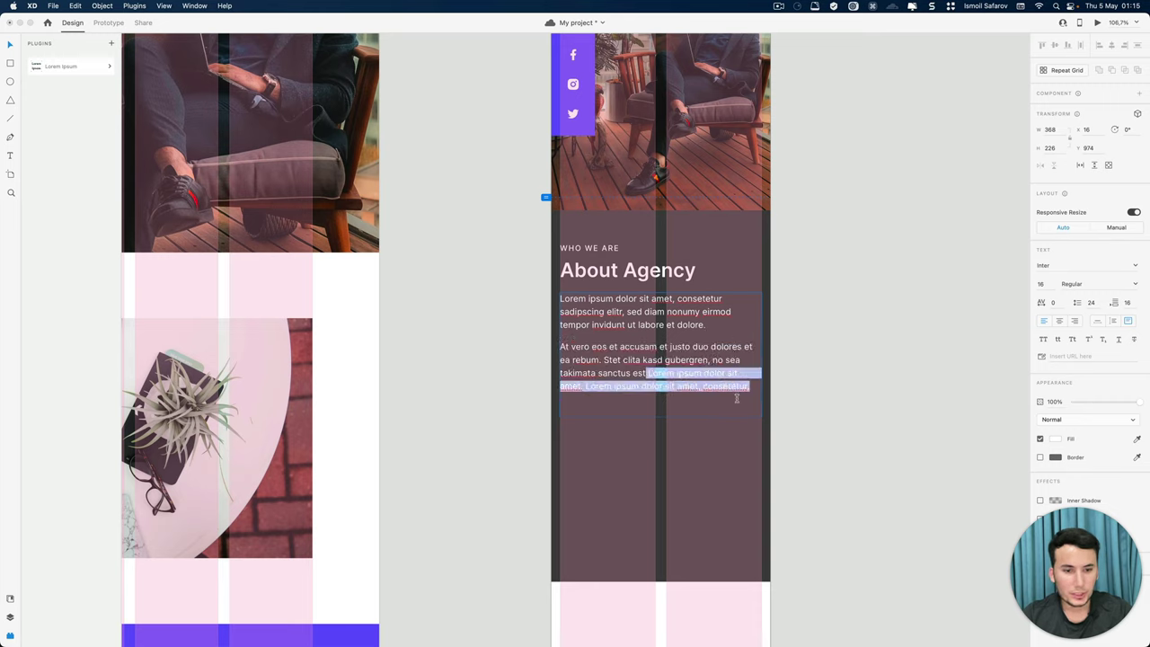
{"action": "key", "text": "BackSpace"}
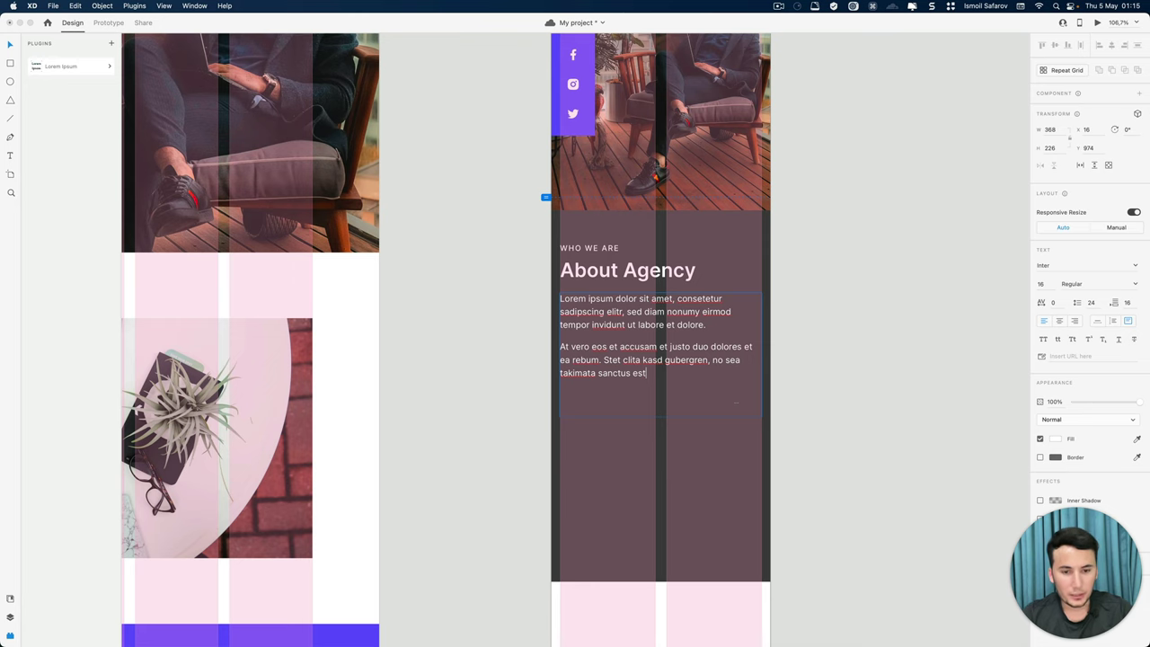
{"action": "type", "text": "."}
{"action": "key", "text": "Escape"}
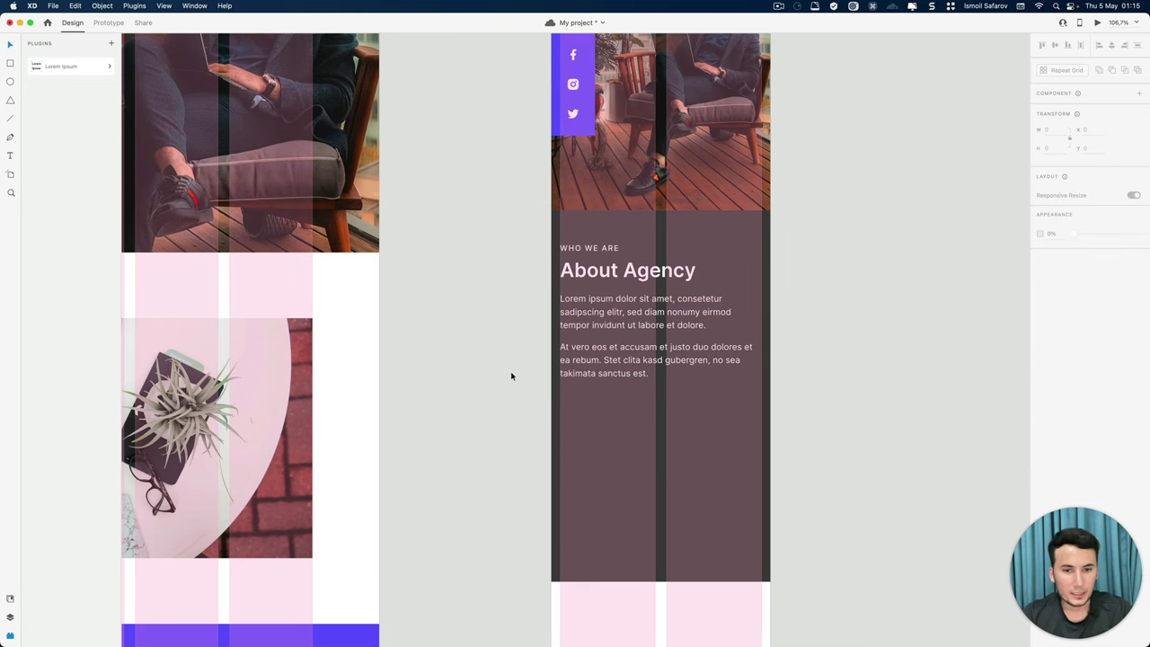
{"action": "scroll", "coordinate": [510, 375], "scroll_direction": "up", "scroll_amount": 1}
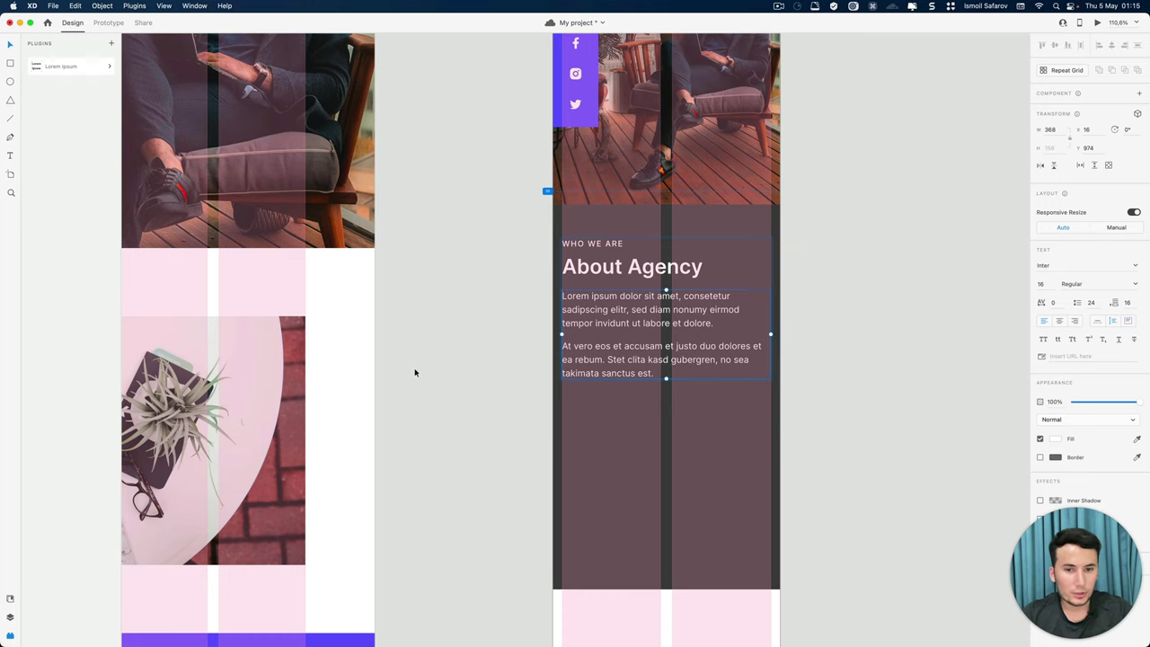
- Place a copy of the desktop layout's desk photo on the canvas beside the mobile artboard
{"action": "left_click", "coordinate": [514, 368]}
{"action": "left_click", "coordinate": [647, 305]}
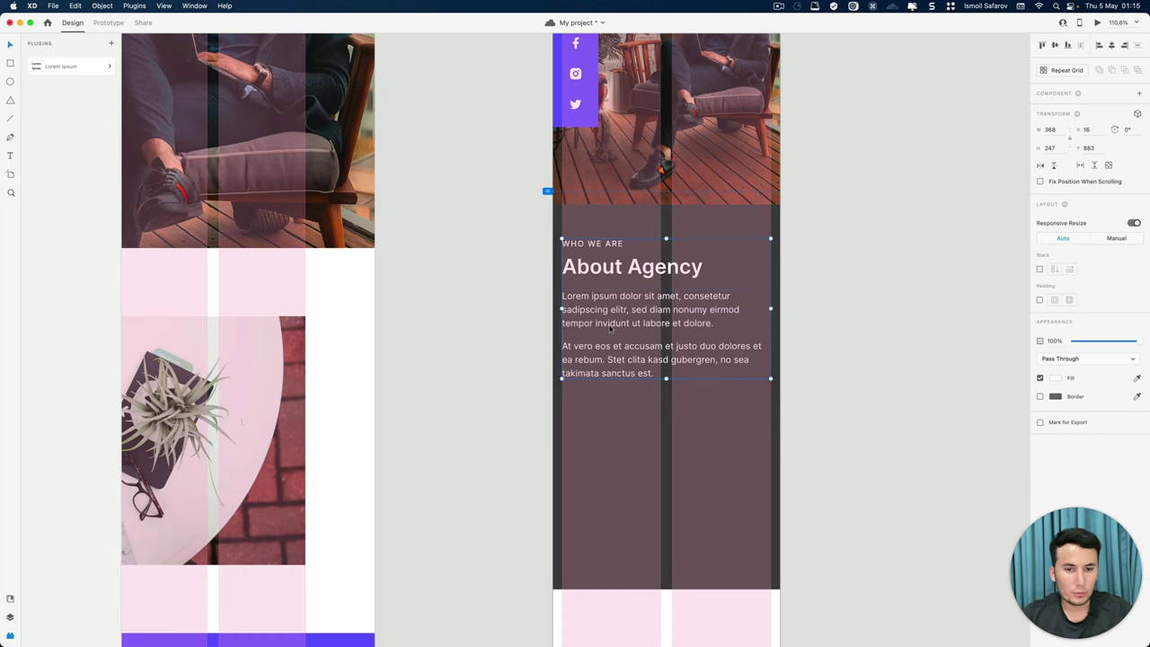
{"action": "left_click", "coordinate": [495, 296]}
{"action": "scroll", "coordinate": [496, 298], "scroll_direction": "down", "scroll_amount": 2}
{"action": "scroll", "coordinate": [494, 296], "scroll_direction": "down", "scroll_amount": 2}
{"action": "scroll", "coordinate": [493, 297], "scroll_direction": "down", "scroll_amount": 2}
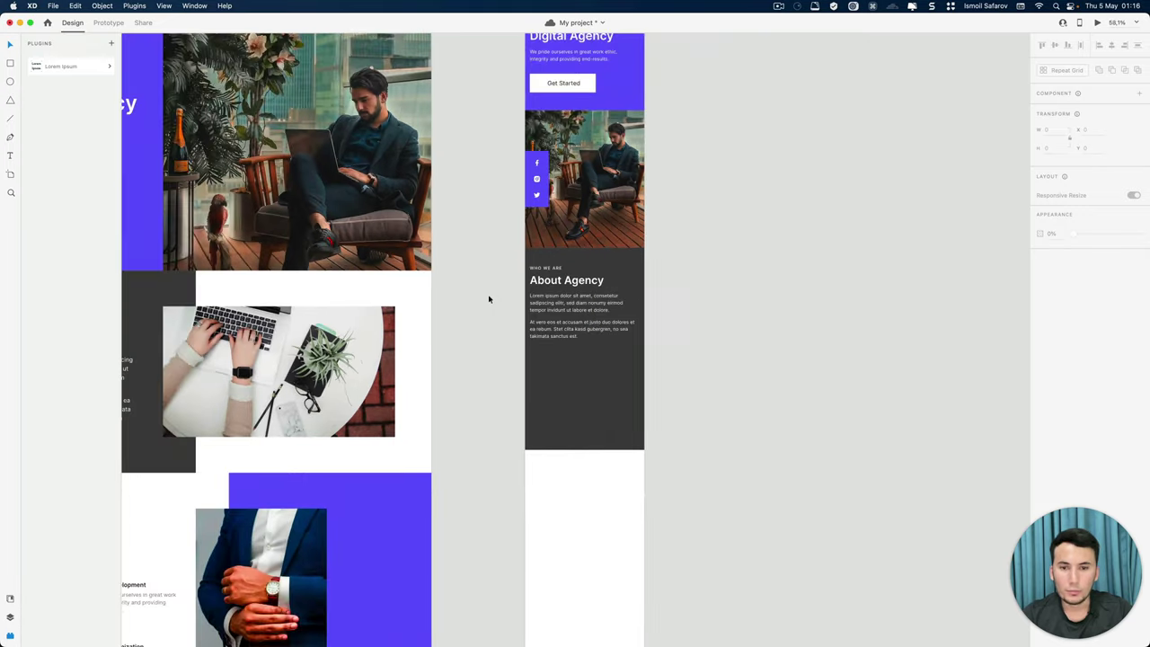
{"action": "scroll", "coordinate": [490, 299], "scroll_direction": "down", "scroll_amount": 2}
{"action": "left_click", "coordinate": [411, 379]}
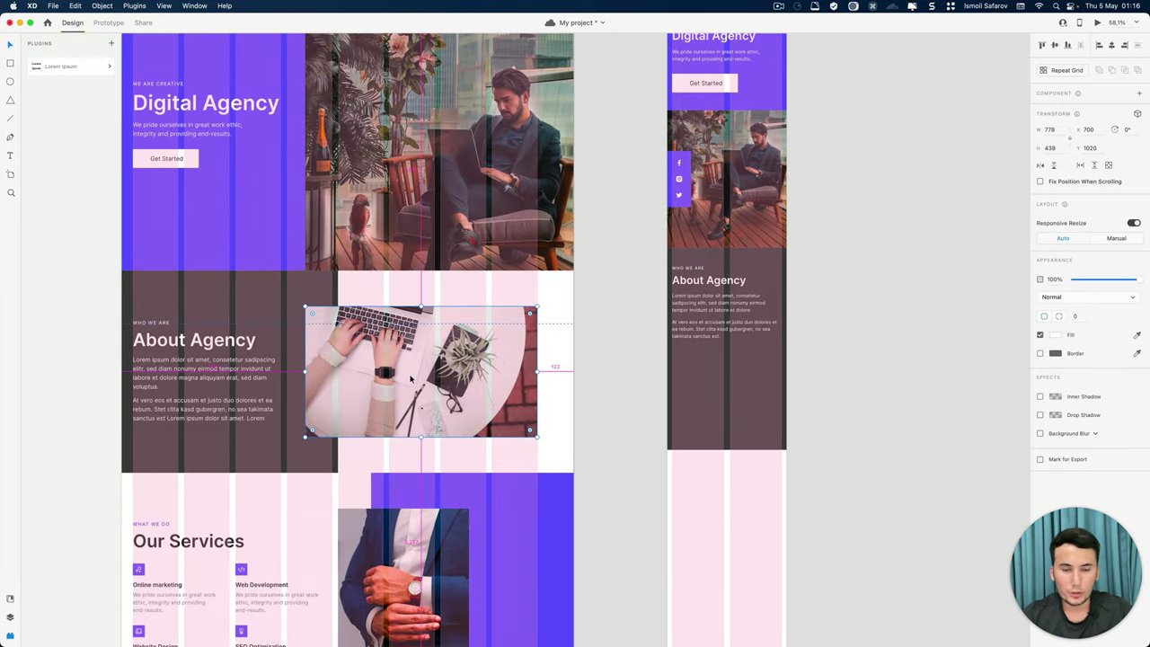
{"action": "left_click_drag", "start_coordinate": [410, 378], "coordinate": [1002, 343]}
- Shorten the mobile About Agency dark background to height 367 so it fits the text
{"action": "left_click", "coordinate": [713, 446]}
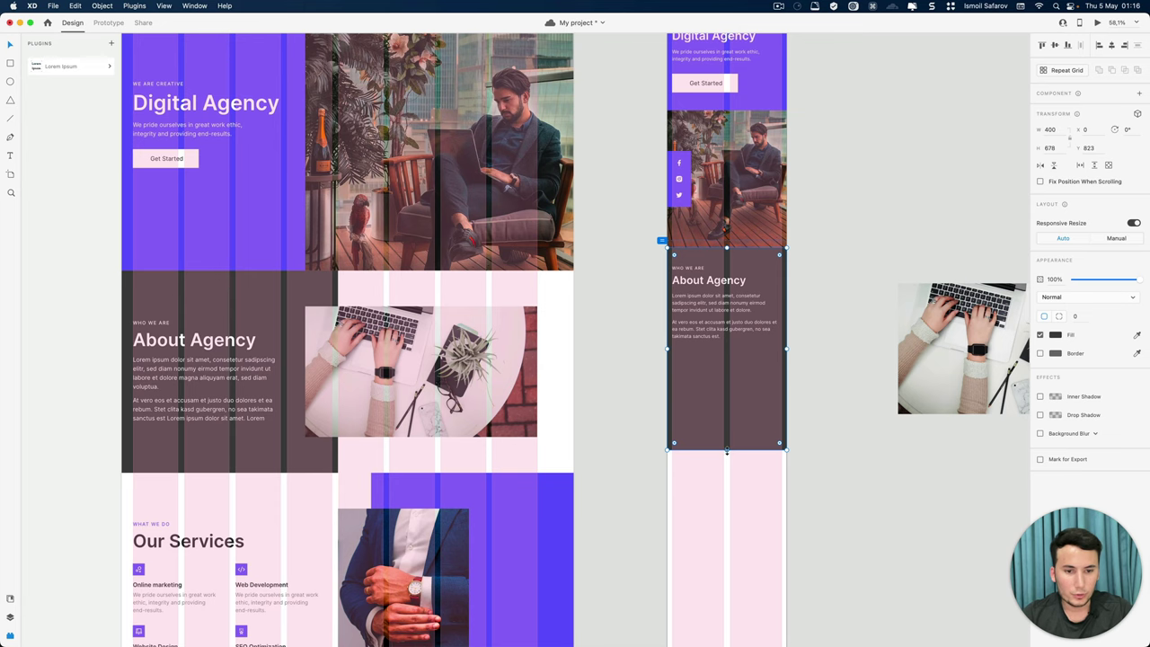
{"action": "left_click_drag", "start_coordinate": [727, 449], "coordinate": [727, 357]}
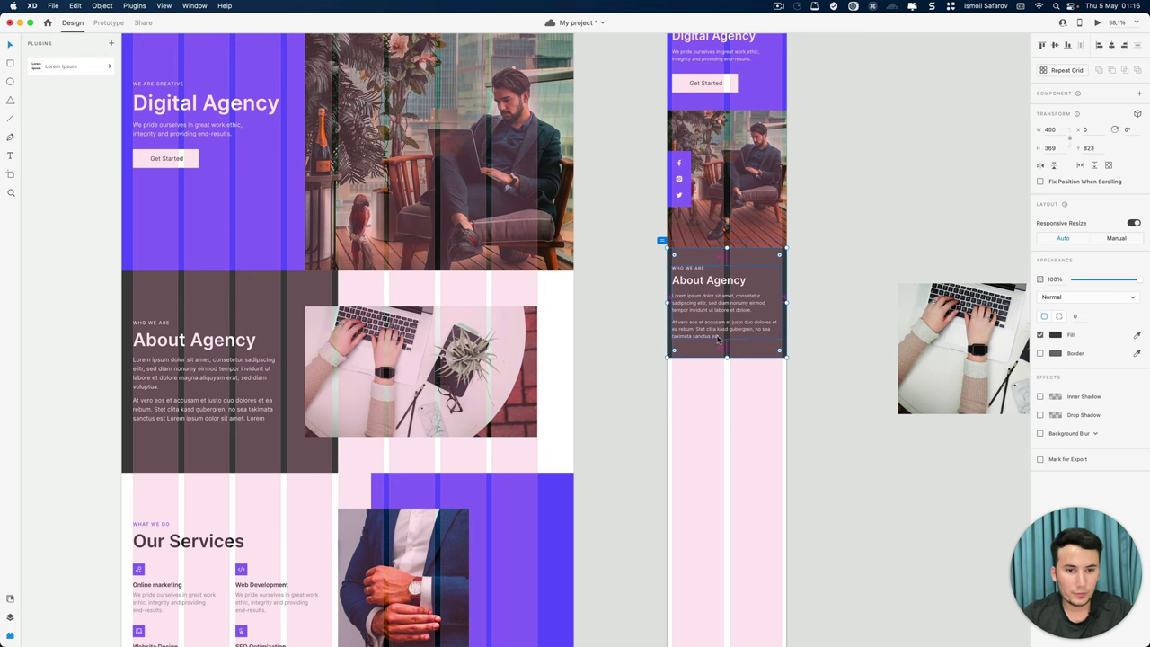
{"action": "scroll", "coordinate": [719, 346], "scroll_direction": "up", "scroll_amount": 3}
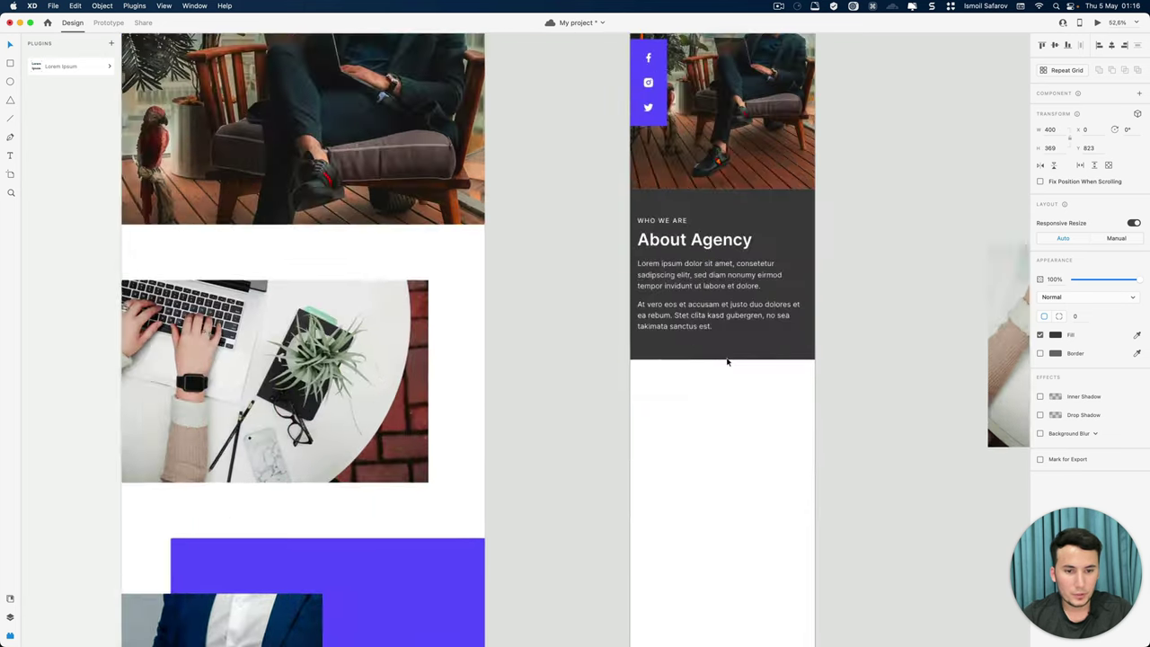
{"action": "scroll", "coordinate": [728, 360], "scroll_direction": "up", "scroll_amount": 3}
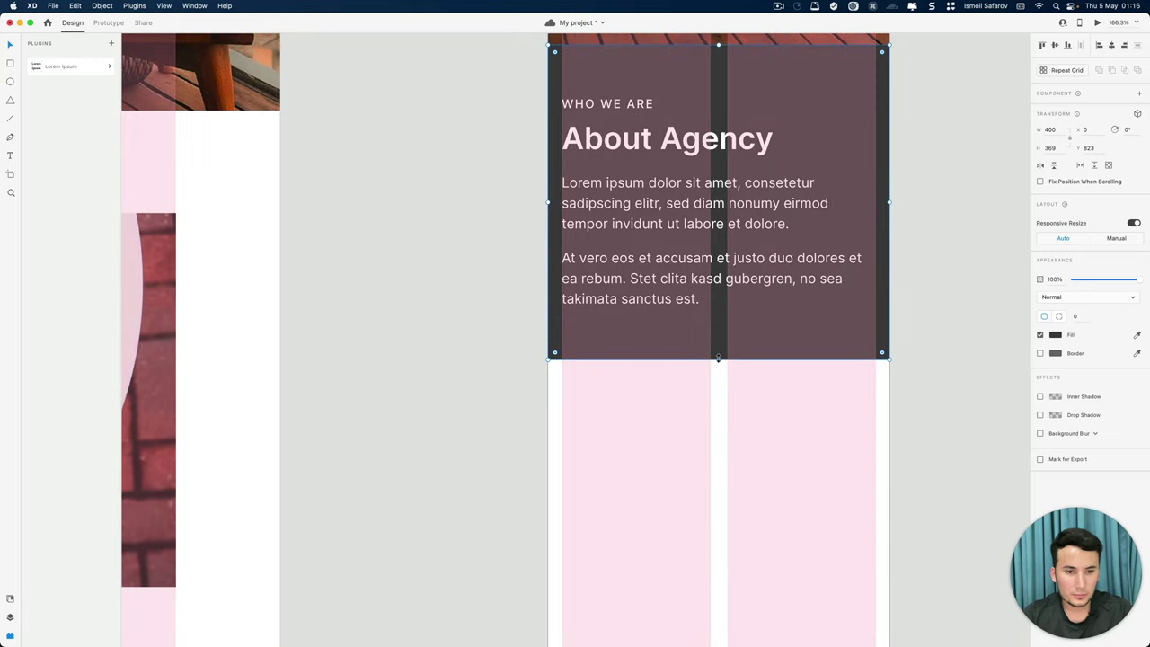
{"action": "left_click_drag", "start_coordinate": [719, 358], "coordinate": [719, 355]}
{"action": "scroll", "coordinate": [654, 343], "scroll_direction": "up", "scroll_amount": 2}
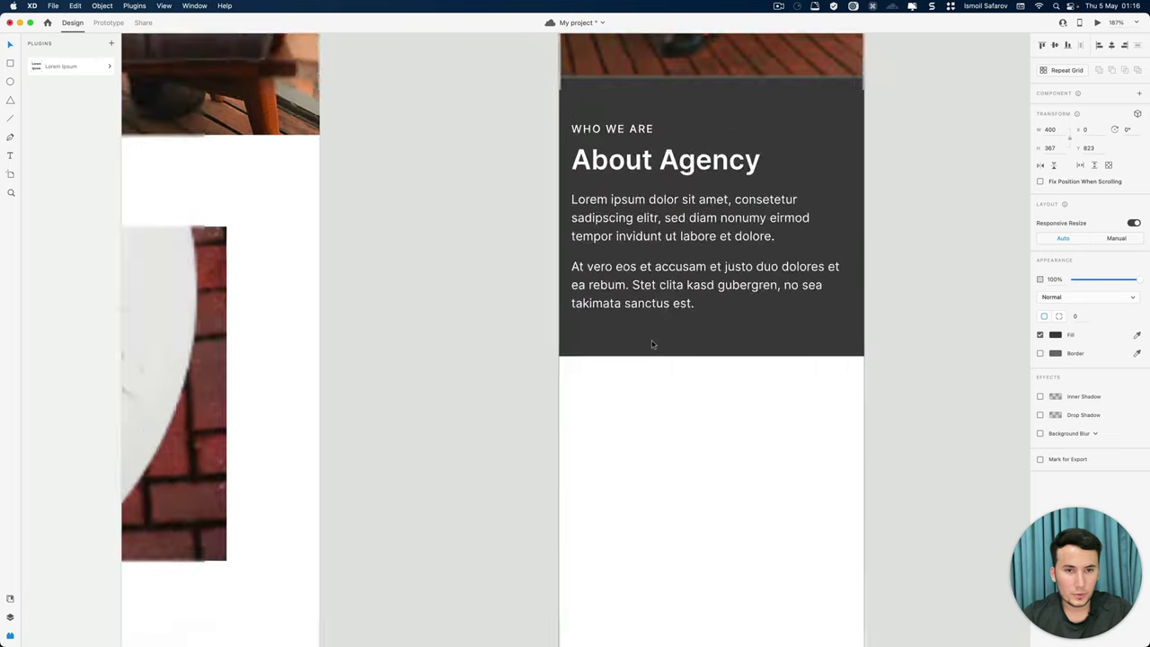
{"action": "scroll", "coordinate": [653, 344], "scroll_direction": "down", "scroll_amount": 5}
{"action": "scroll", "coordinate": [872, 334], "scroll_direction": "right", "scroll_amount": 3}
- Drag the laptop photo under About Agency at X 0, Y 1190 and shrink it to the column
{"action": "scroll", "coordinate": [947, 334], "scroll_direction": "right", "scroll_amount": 1}
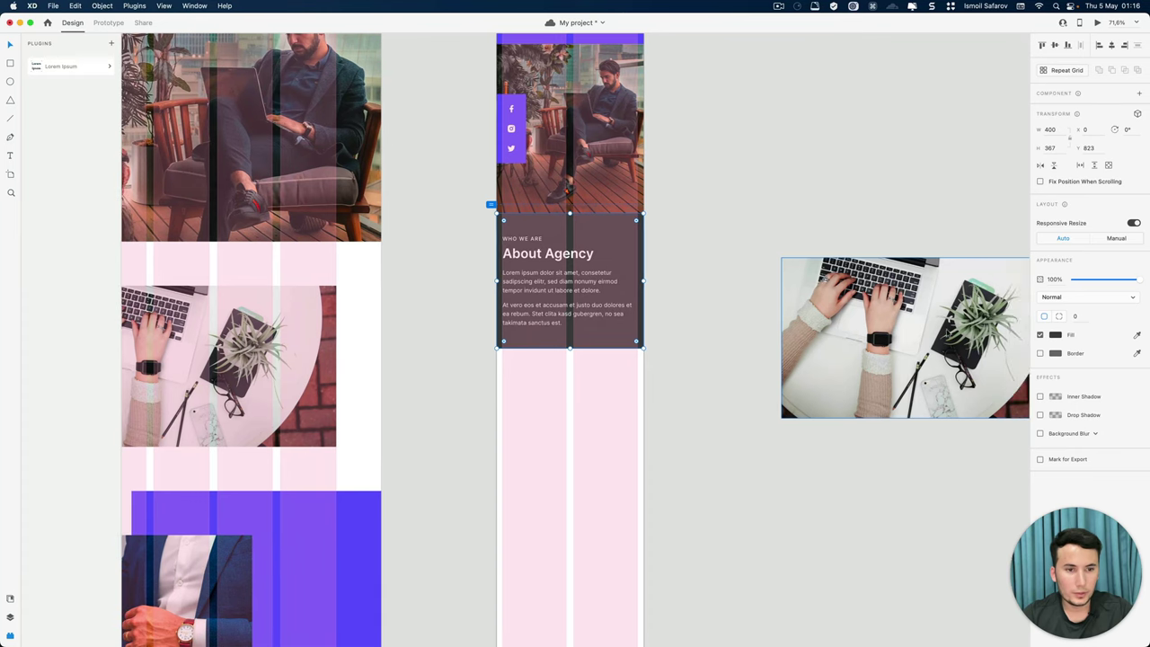
{"action": "left_click_drag", "start_coordinate": [947, 334], "coordinate": [677, 433]}
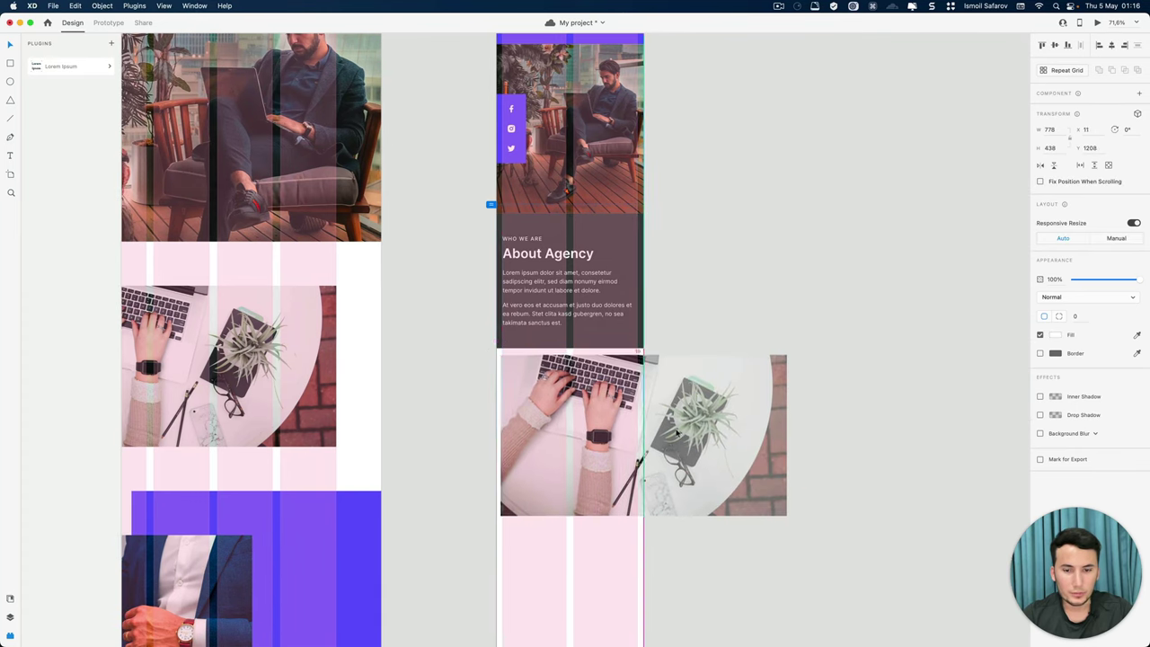
{"action": "left_click_drag", "start_coordinate": [676, 433], "coordinate": [672, 427]}
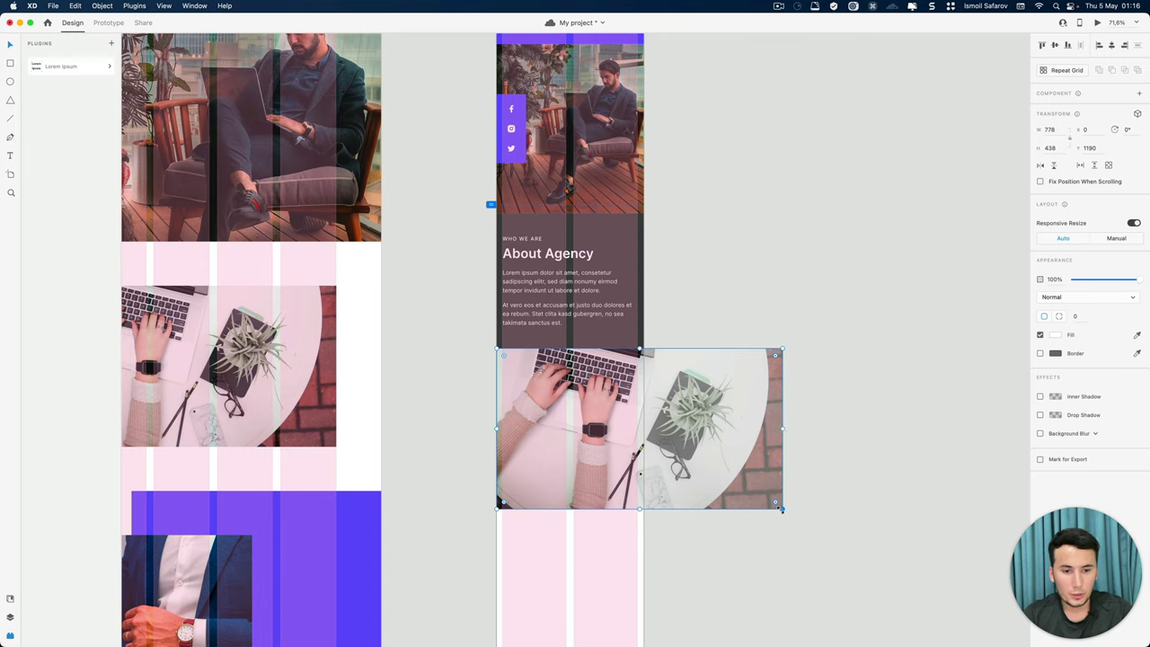
{"action": "left_click_drag", "start_coordinate": [782, 510], "coordinate": [643, 454]}
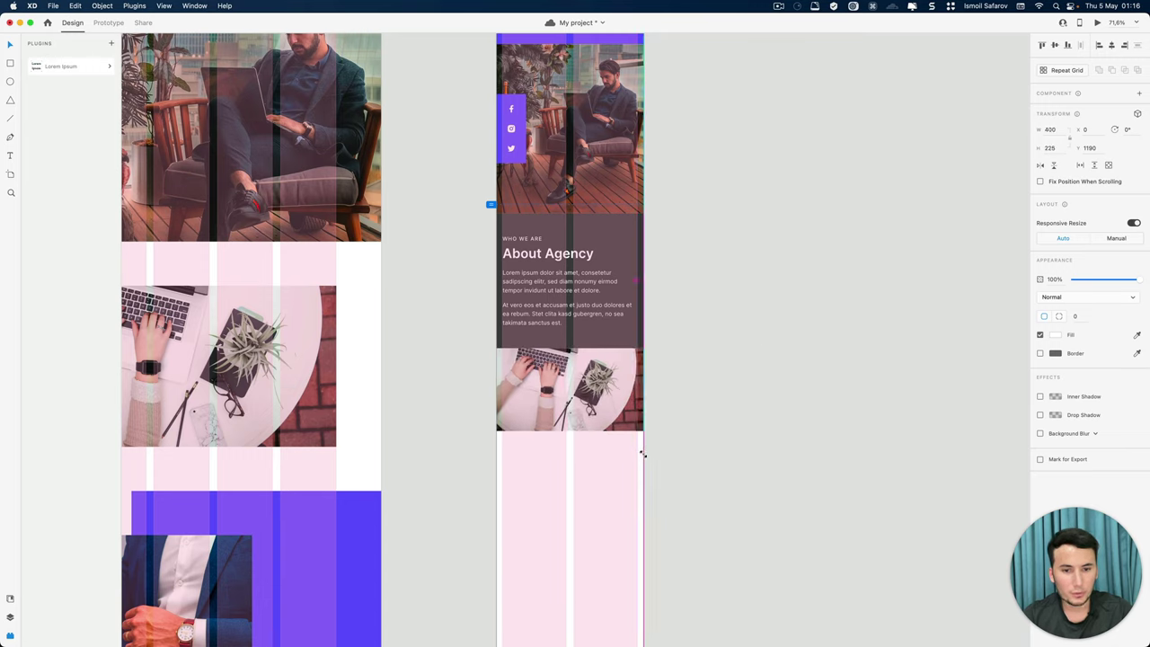
{"action": "left_click", "coordinate": [716, 433]}
{"action": "scroll", "coordinate": [718, 434], "scroll_direction": "left", "scroll_amount": 3}
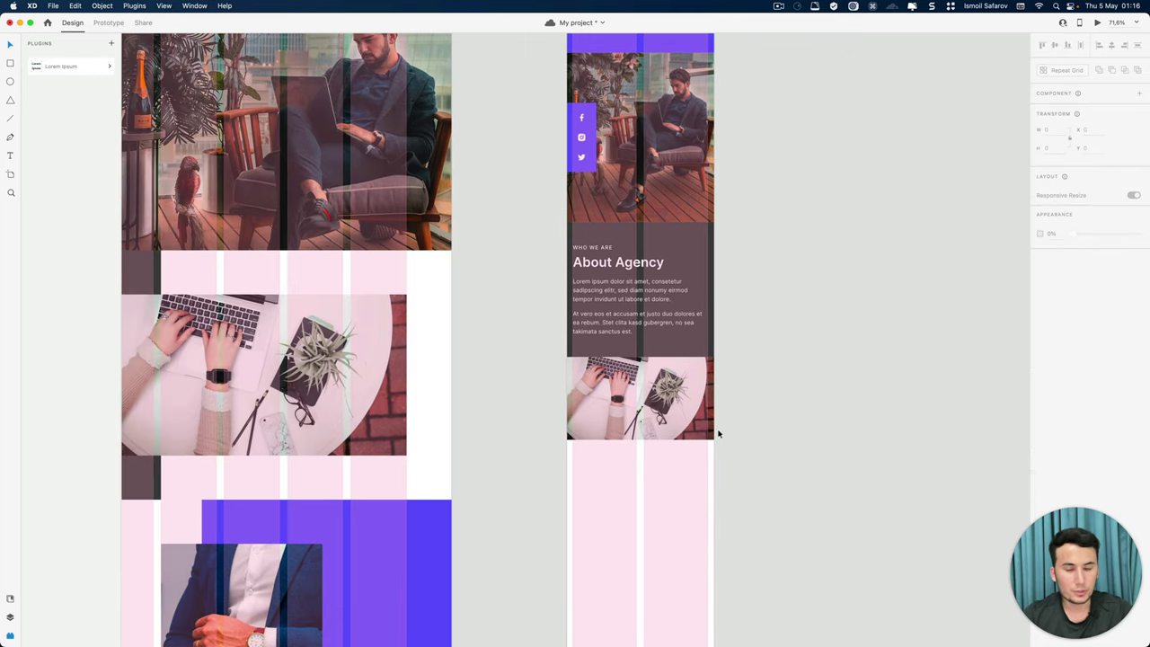
{"action": "scroll", "coordinate": [634, 364], "scroll_direction": "up", "scroll_amount": 5}
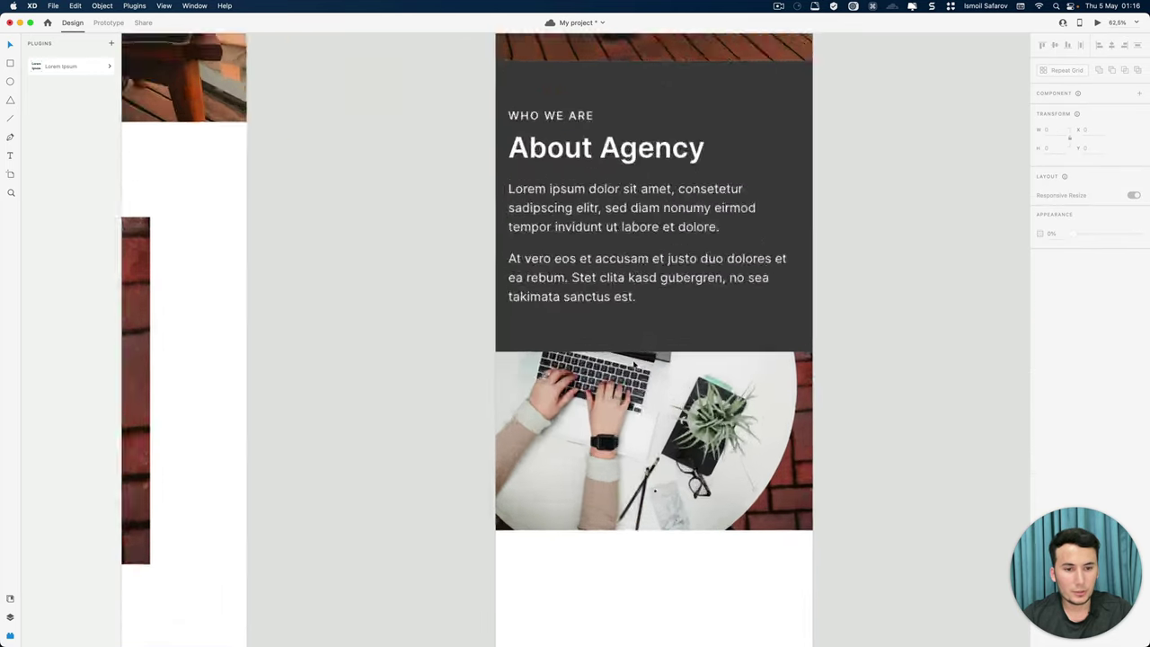
{"action": "scroll", "coordinate": [634, 363], "scroll_direction": "up", "scroll_amount": 4}
{"action": "scroll", "coordinate": [620, 387], "scroll_direction": "down", "scroll_amount": 3}
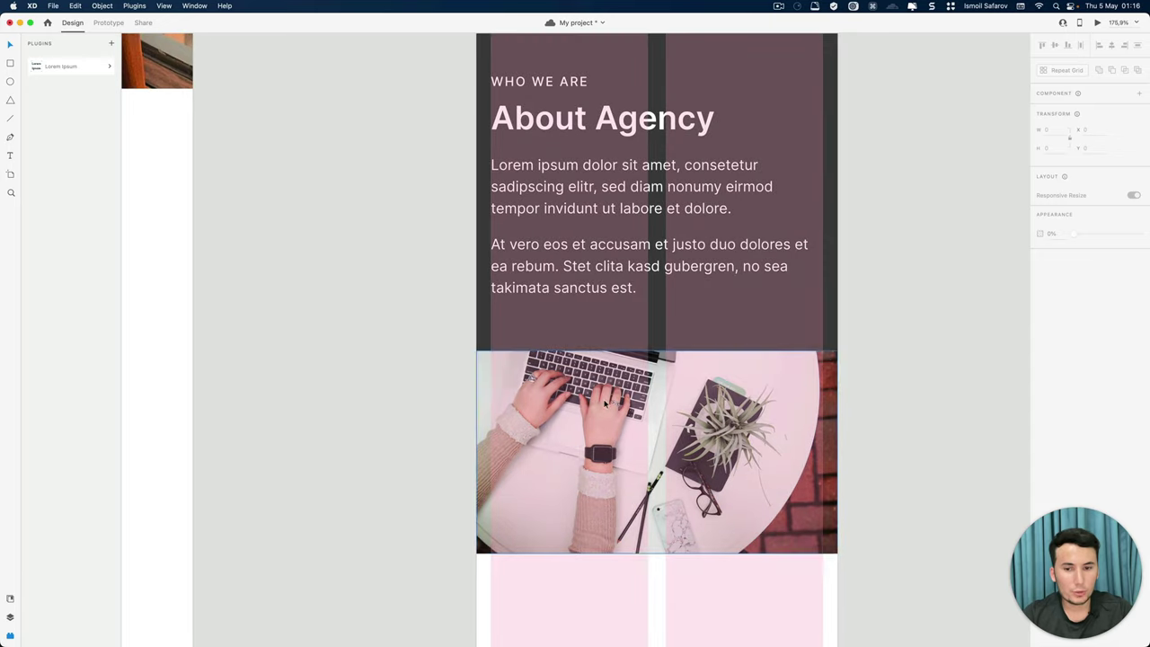
- Resize the laptop photo to 368×207 and move it to X 16, Y 1160, overlapping the dark block
{"action": "left_click", "coordinate": [605, 403]}
{"action": "scroll", "coordinate": [584, 445], "scroll_direction": "down", "scroll_amount": 4}
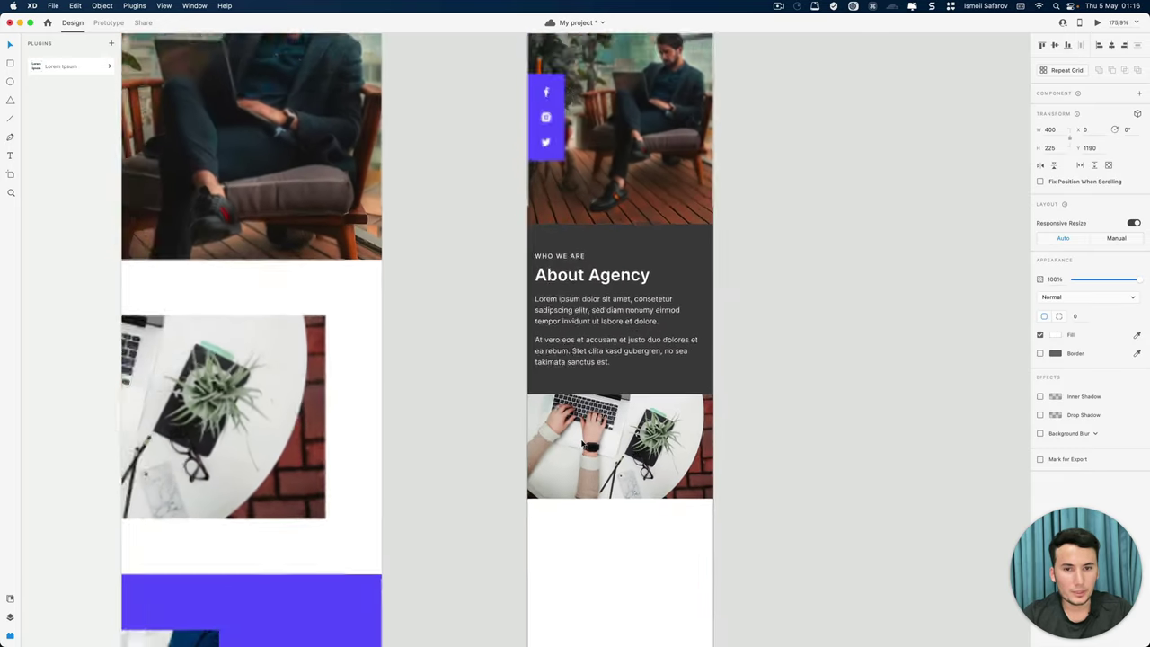
{"action": "scroll", "coordinate": [585, 445], "scroll_direction": "up", "scroll_amount": 5}
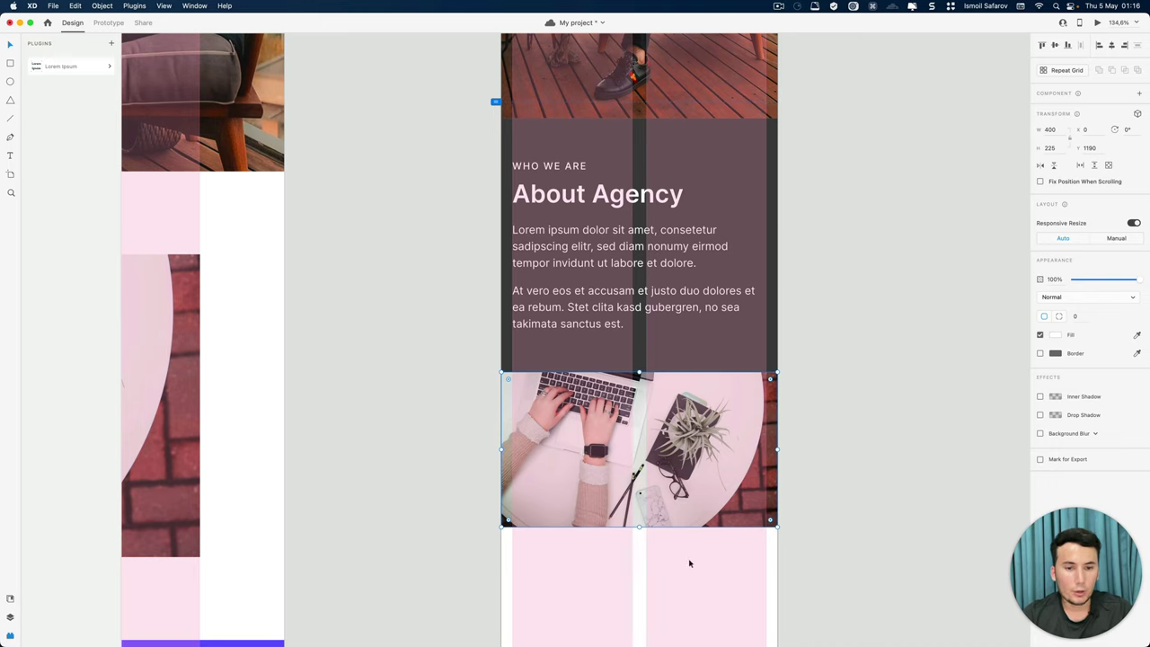
{"action": "left_click_drag", "start_coordinate": [777, 526], "coordinate": [768, 523]}
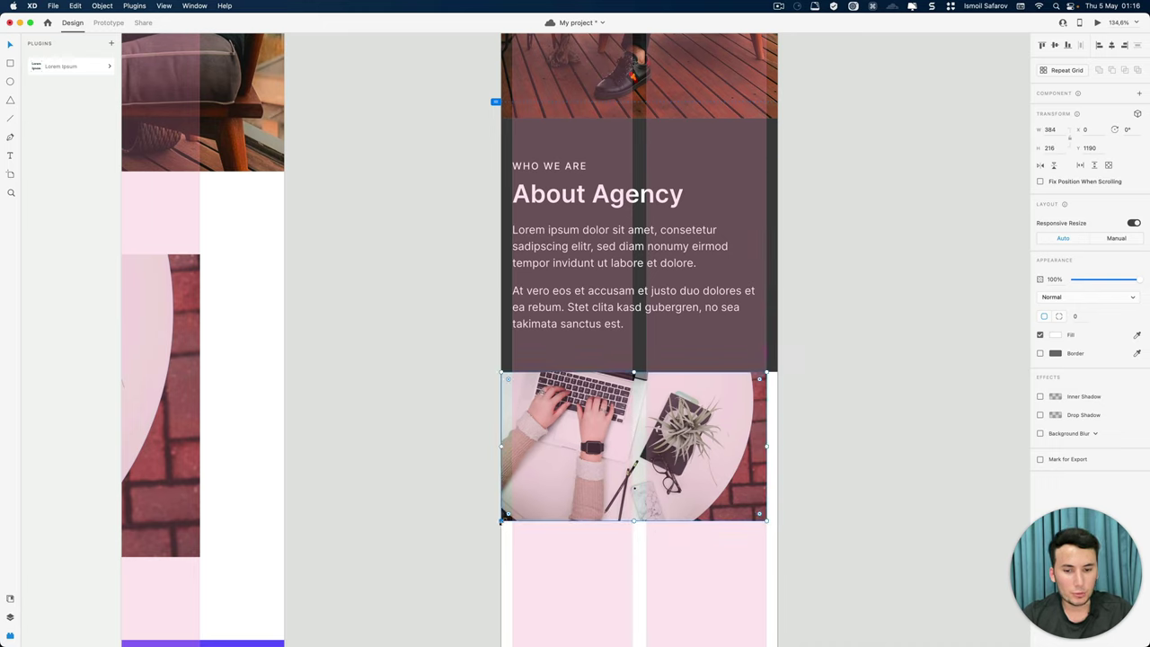
{"action": "left_click_drag", "start_coordinate": [503, 519], "coordinate": [512, 513]}
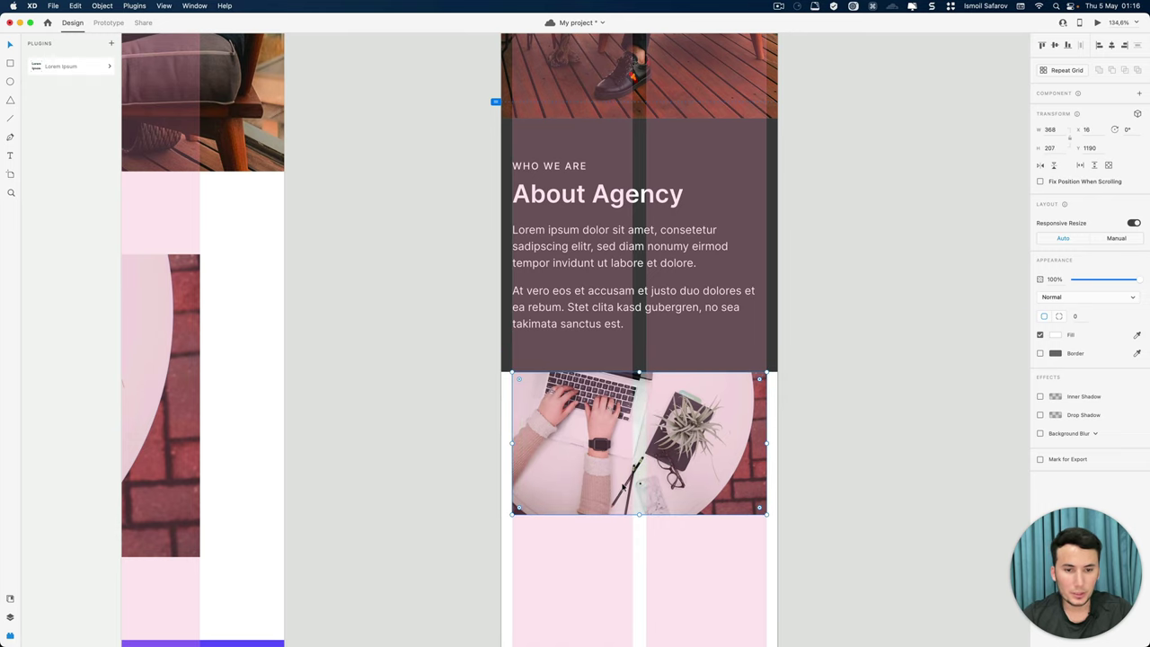
{"action": "left_click_drag", "start_coordinate": [625, 485], "coordinate": [622, 463]}
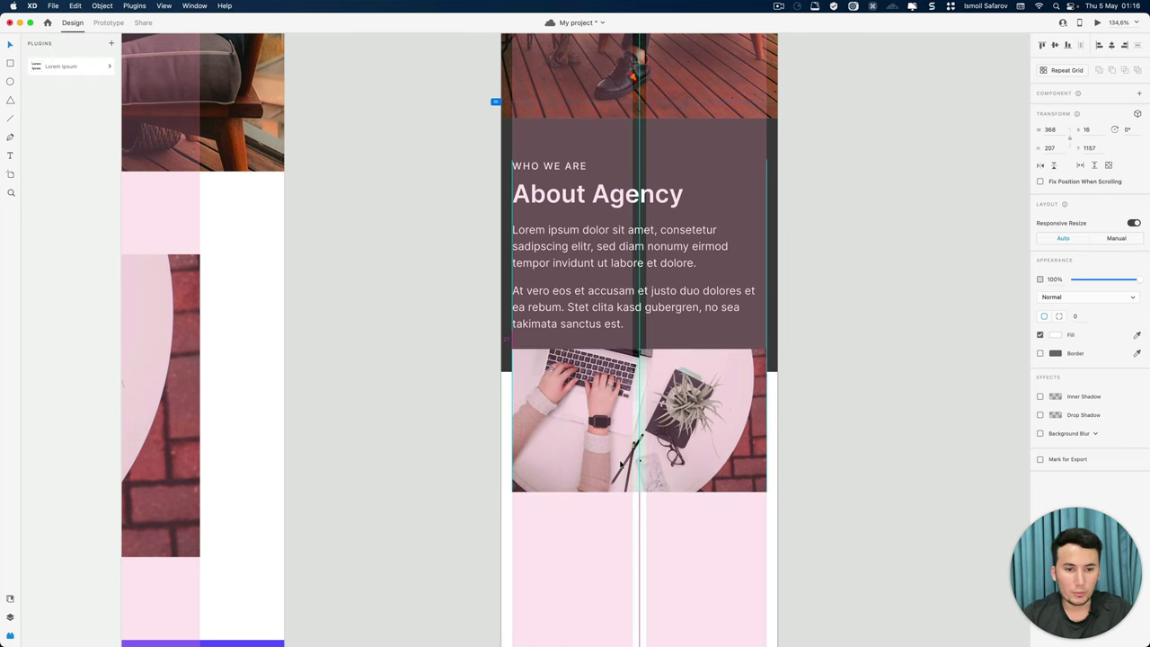
{"action": "left_click", "coordinate": [462, 453]}
{"action": "scroll", "coordinate": [462, 454], "scroll_direction": "up", "scroll_amount": 5}
{"action": "scroll", "coordinate": [460, 454], "scroll_direction": "down", "scroll_amount": 5}
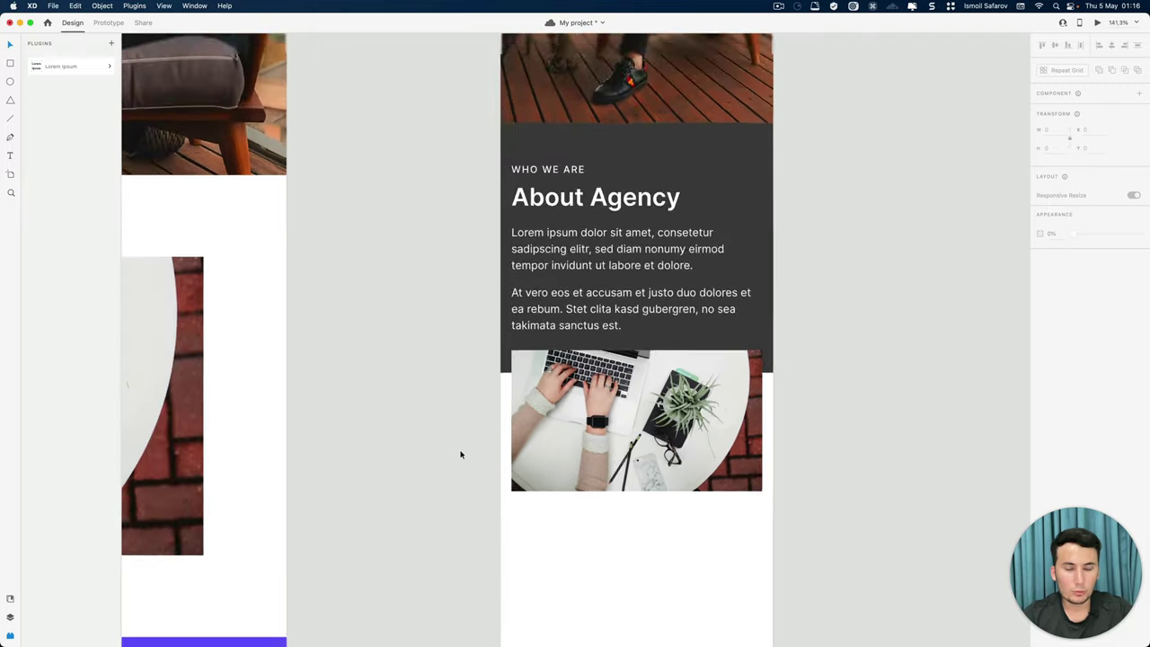
{"action": "left_click", "coordinate": [669, 349]}
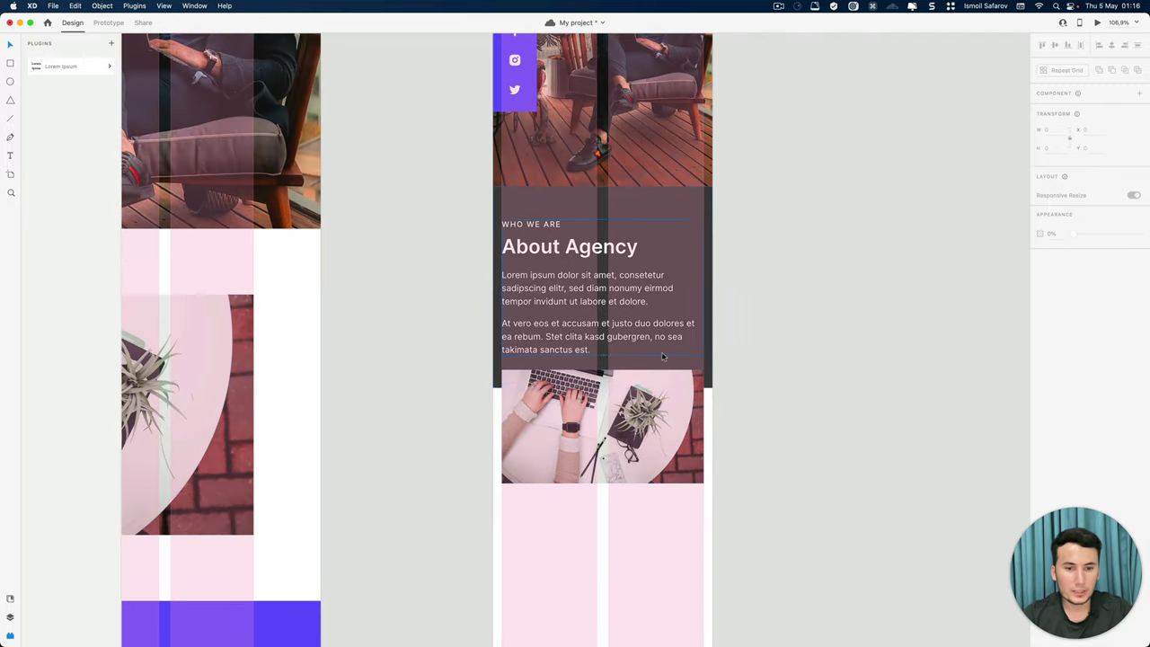
- Nudge the laptop photo down to Y 1190
{"action": "left_click", "coordinate": [708, 367]}
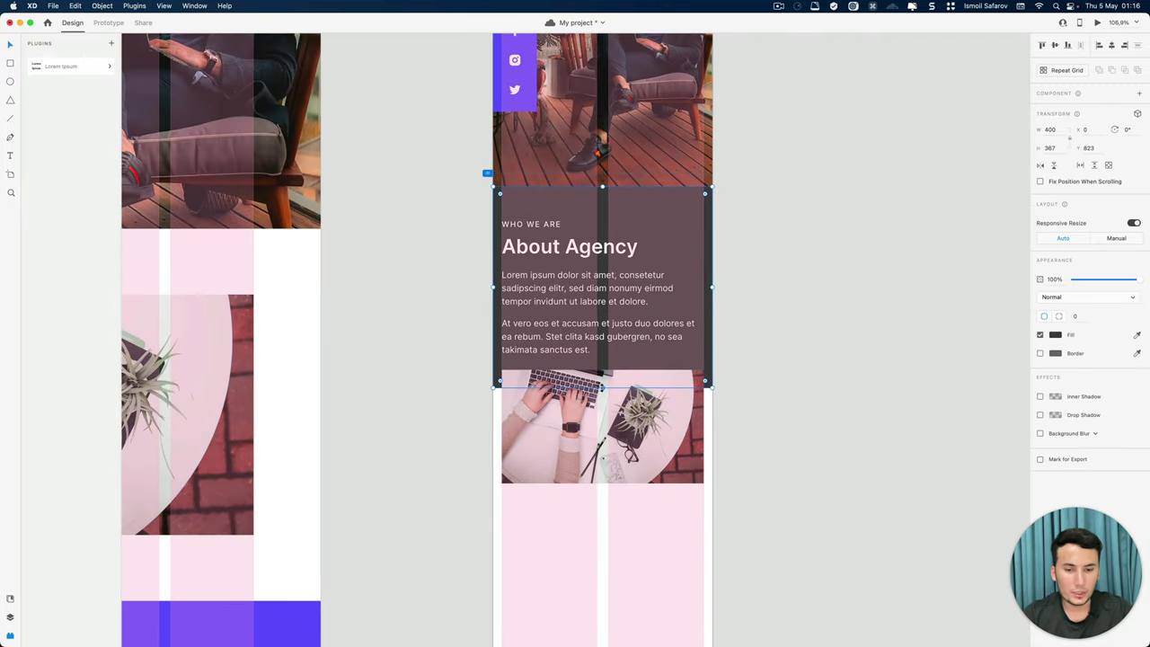
{"action": "left_click", "coordinate": [608, 457]}
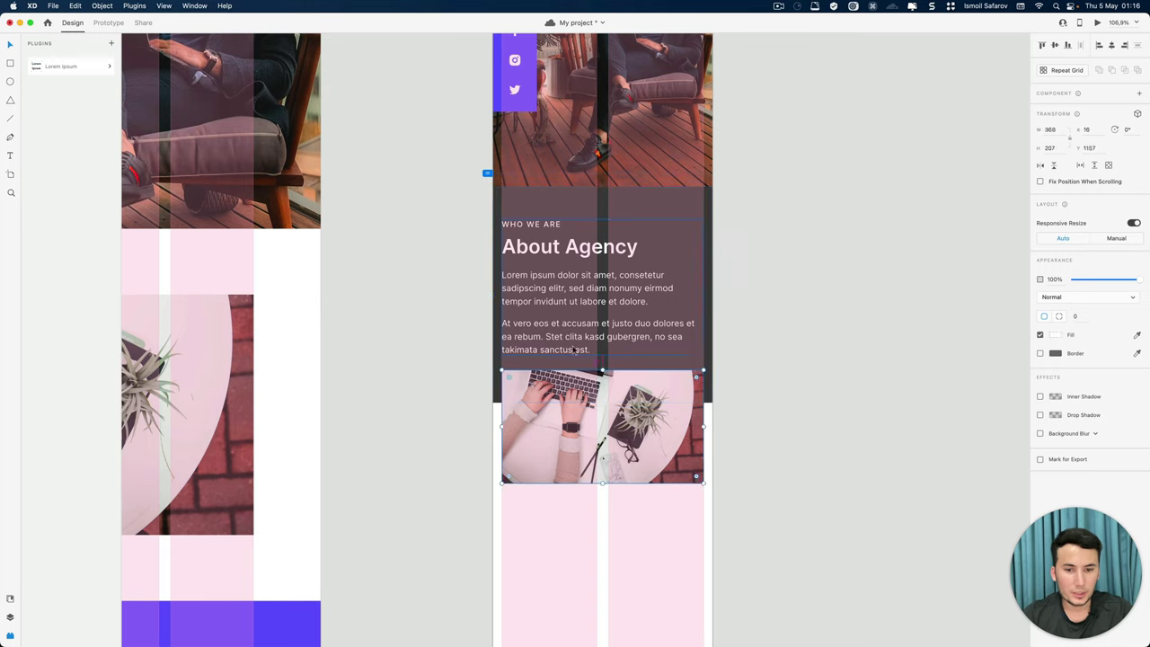
{"action": "key", "text": "shift+Down"}
{"action": "key", "text": "shift+Down"}
{"action": "key", "text": "shift+Down"}
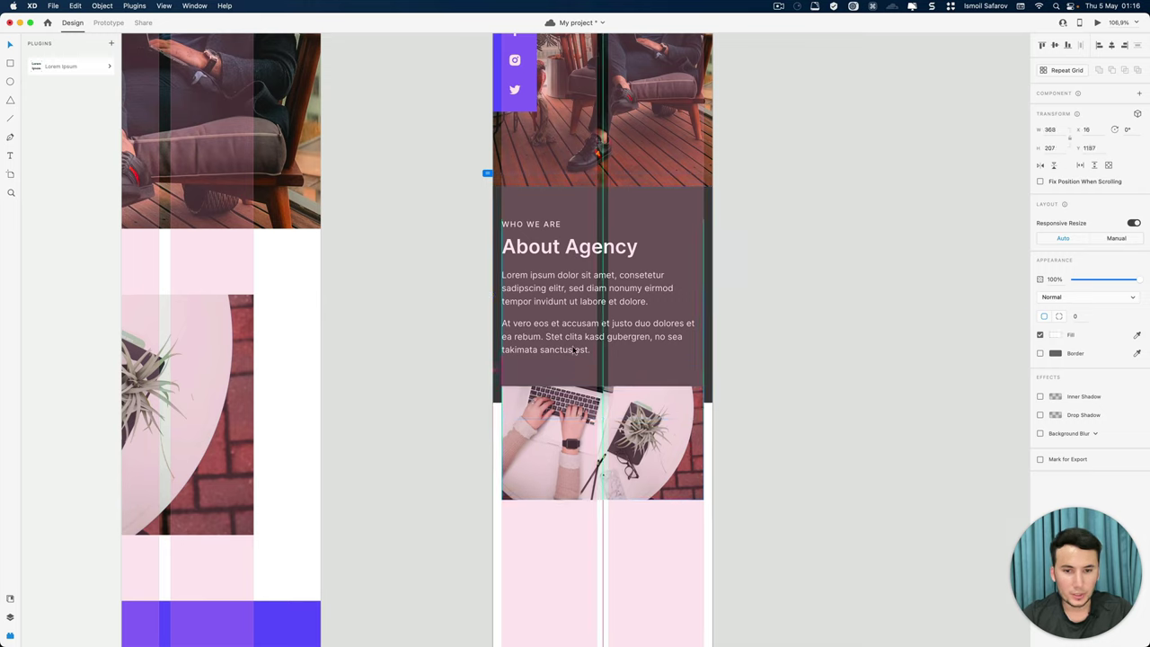
{"action": "key", "text": "shift+Down"}
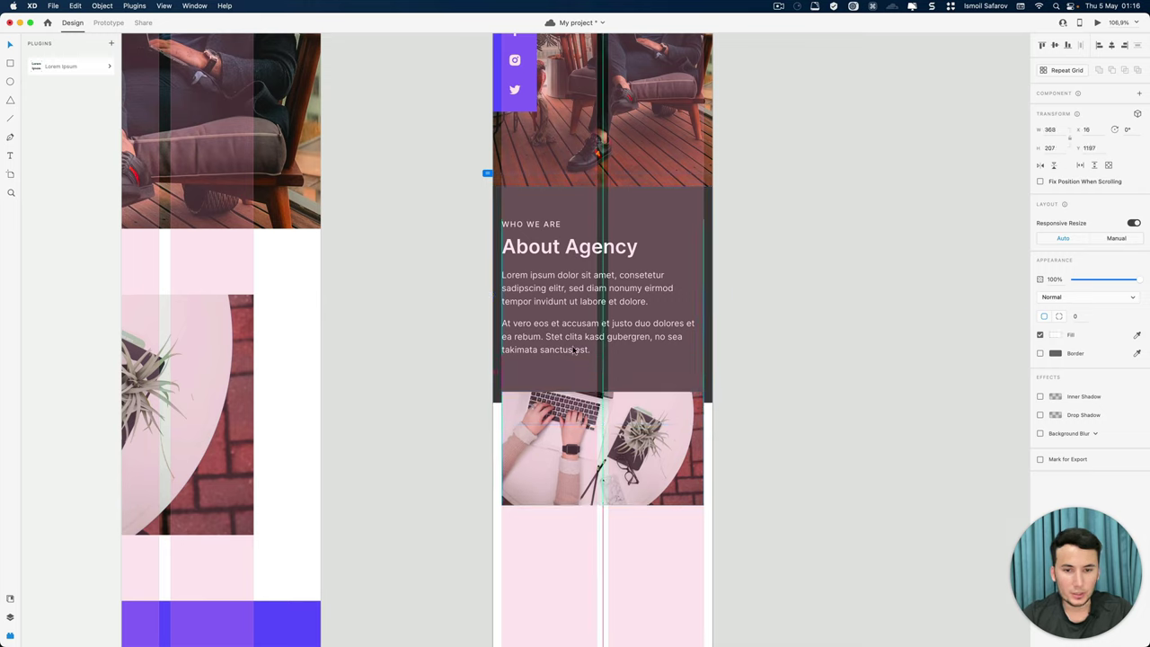
{"action": "key", "text": "shift+Up"}
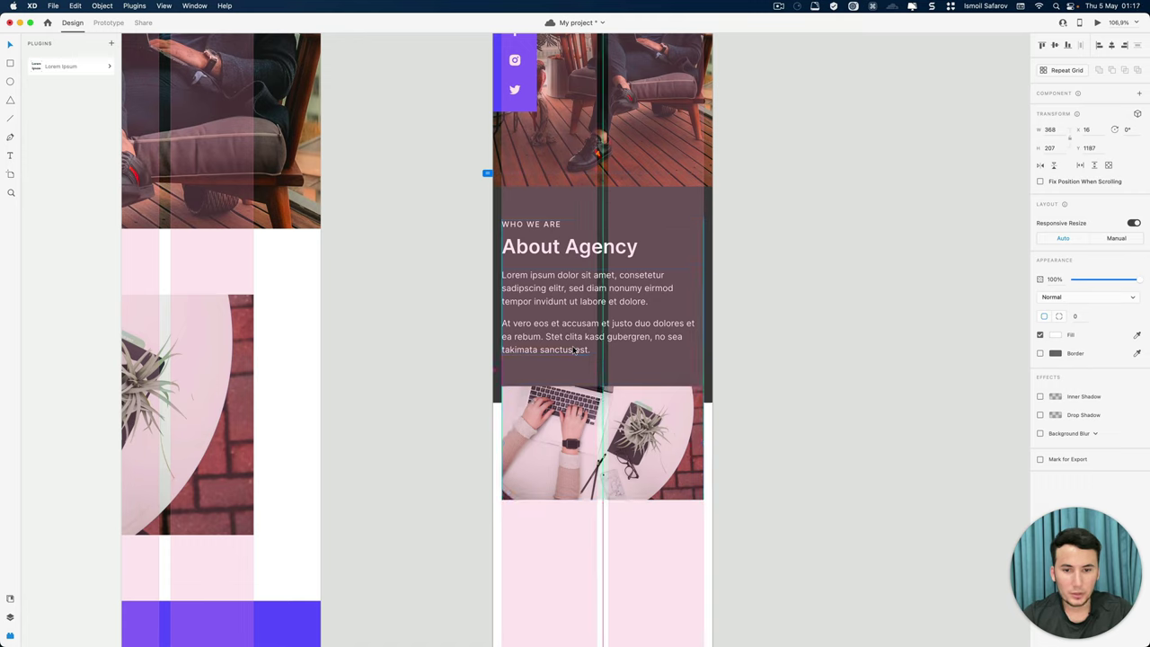
- Lengthen the dark About Agency background so it overlaps the top of the laptop photo
{"action": "left_click", "coordinate": [585, 381]}
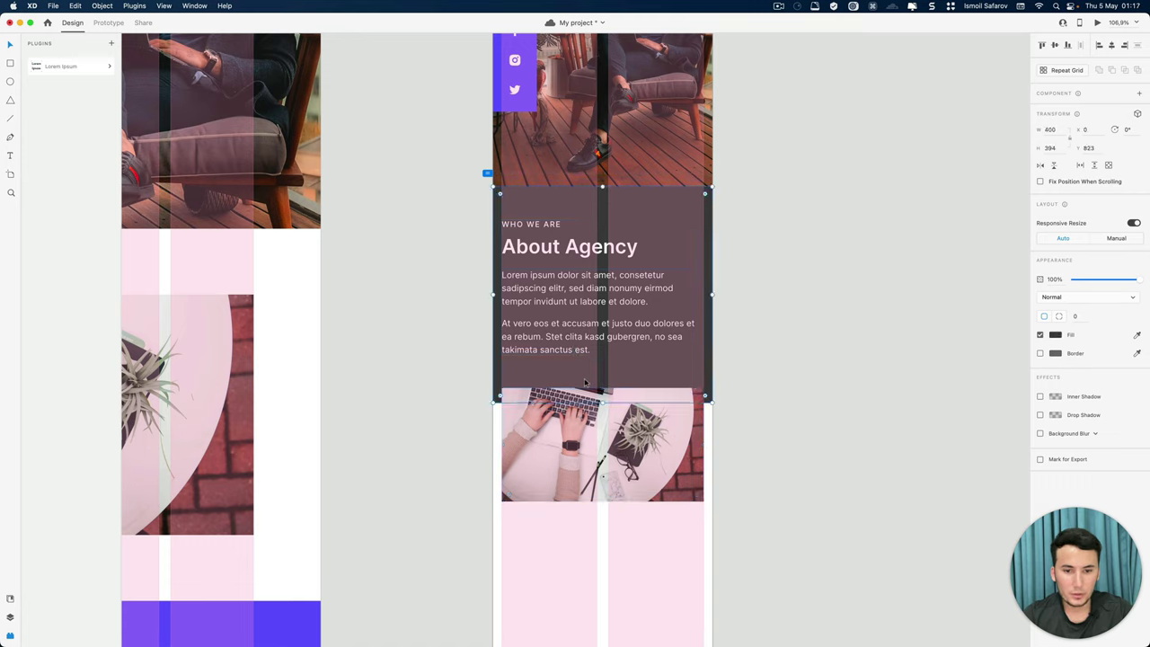
{"action": "left_click_drag", "start_coordinate": [602, 396], "coordinate": [603, 416]}
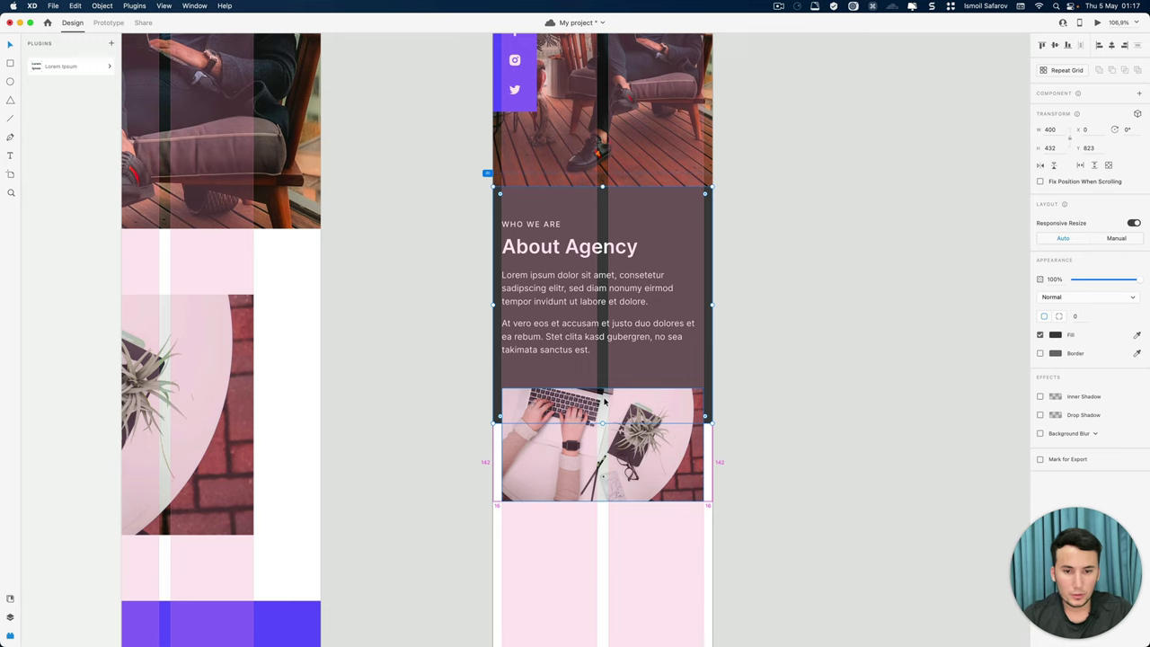
{"action": "left_click", "coordinate": [568, 395]}
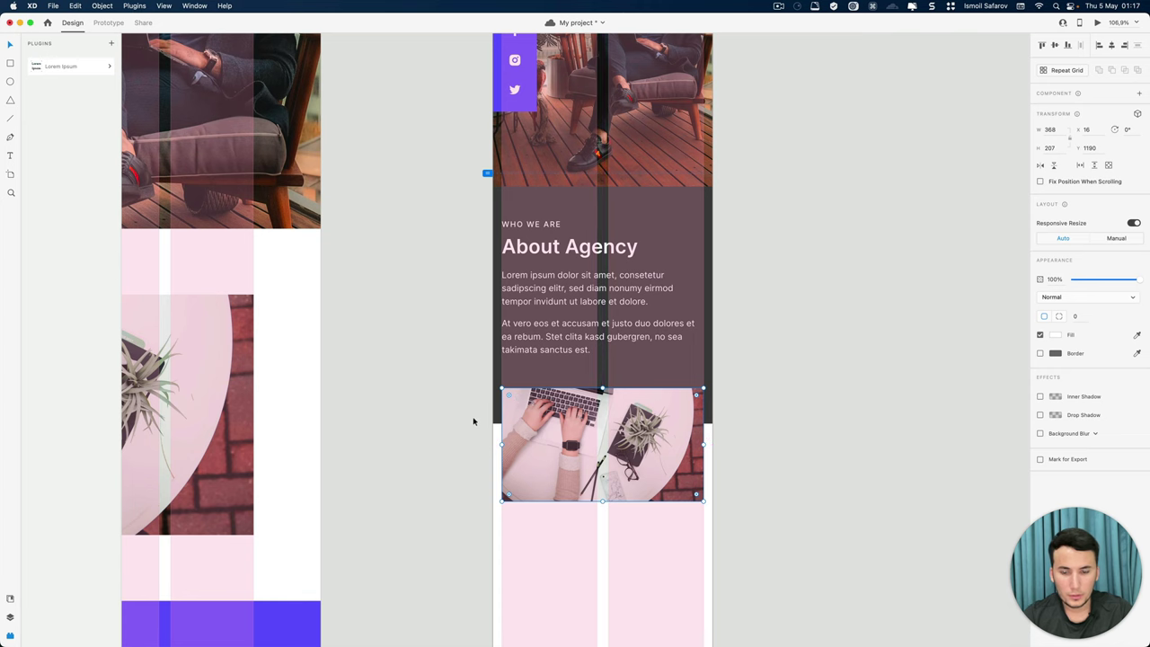
{"action": "scroll", "coordinate": [473, 418], "scroll_direction": "up", "scroll_amount": 3}
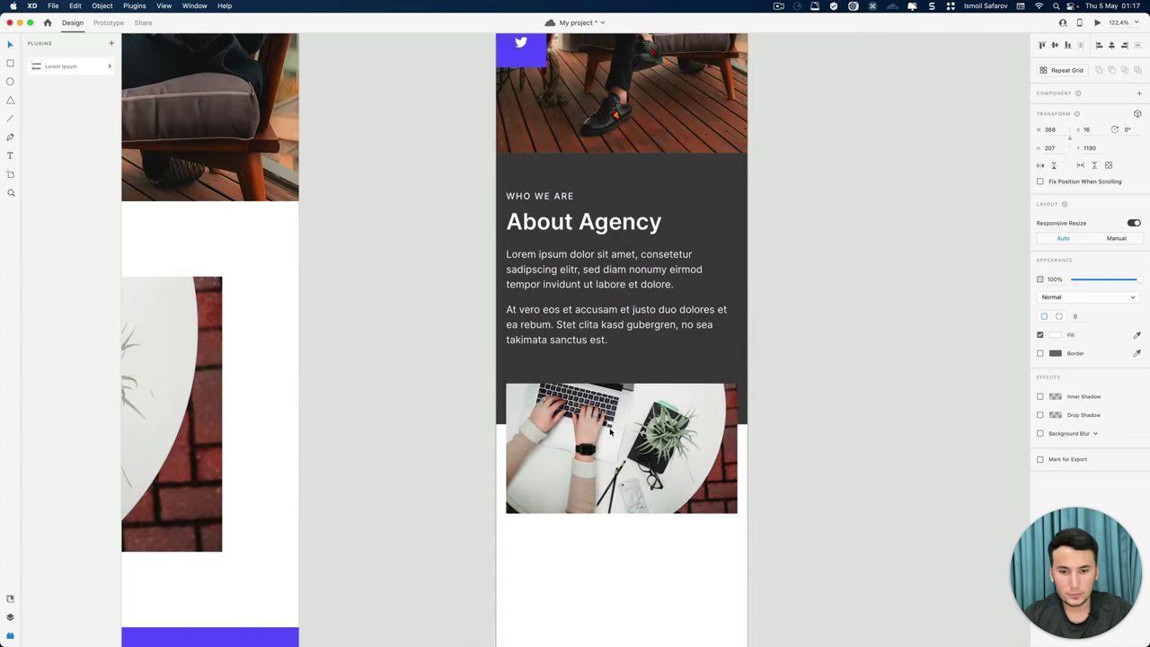
{"action": "mouse_move", "coordinate": [617, 428]}
{"action": "left_mouse_down"}
{"action": "mouse_move", "coordinate": [618, 445]}
{"action": "mouse_move", "coordinate": [617, 432]}
{"action": "left_mouse_up"}
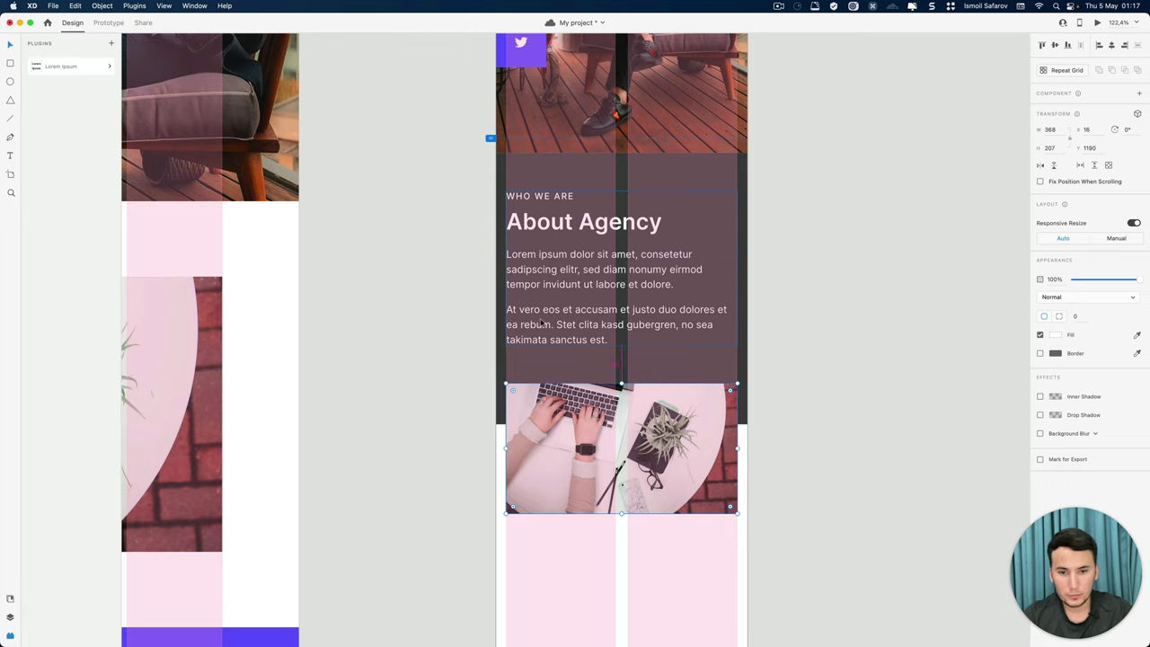
{"action": "left_click", "coordinate": [465, 328]}
- Duplicate the 680 × 840 purple block from behind the suit photo into the mobile artboard
{"action": "scroll", "coordinate": [465, 332], "scroll_direction": "down", "scroll_amount": 5}
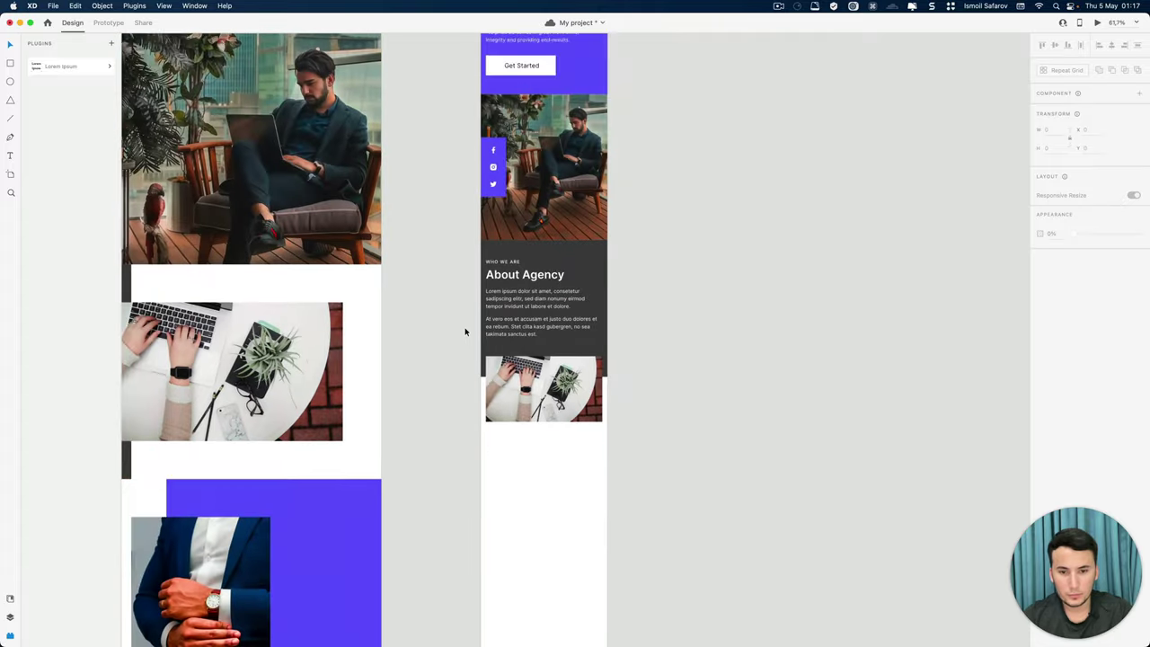
{"action": "scroll", "coordinate": [464, 332], "scroll_direction": "up", "scroll_amount": 2}
{"action": "scroll", "coordinate": [465, 332], "scroll_direction": "up", "scroll_amount": 2}
{"action": "key", "text": "super+shift+apostrophe"}
{"action": "scroll", "coordinate": [465, 332], "scroll_direction": "up", "scroll_amount": 2}
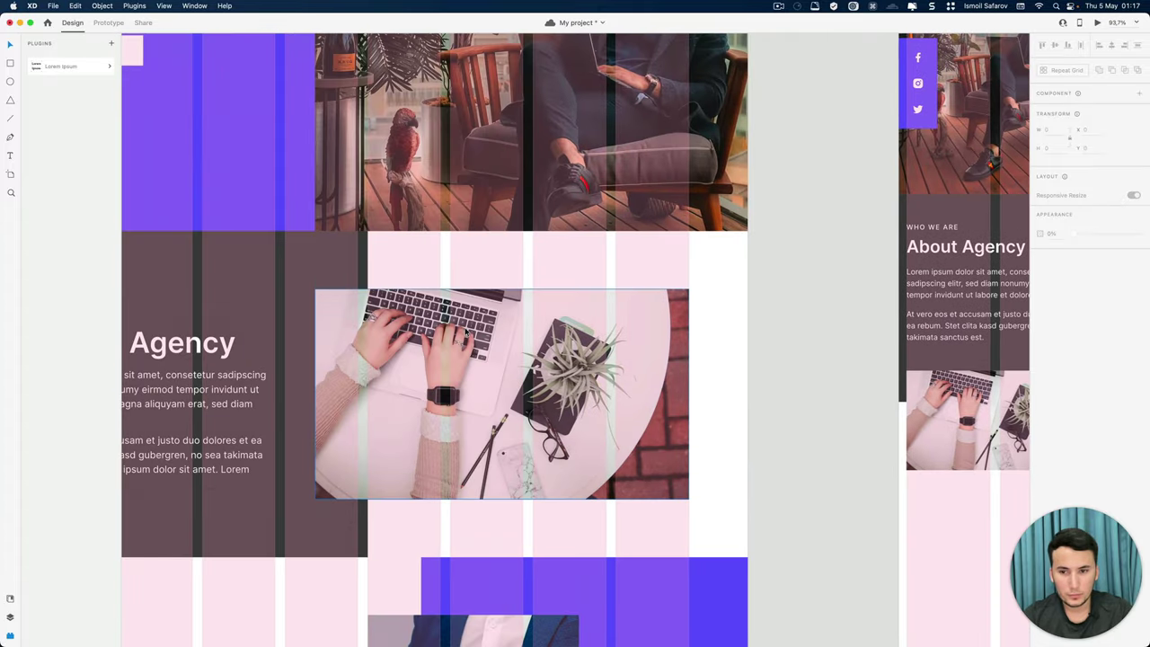
{"action": "scroll", "coordinate": [465, 332], "scroll_direction": "up", "scroll_amount": 1}
{"action": "scroll", "coordinate": [540, 342], "scroll_direction": "down", "scroll_amount": 5}
{"action": "scroll", "coordinate": [670, 356], "scroll_direction": "down", "scroll_amount": 2}
{"action": "scroll", "coordinate": [671, 356], "scroll_direction": "right", "scroll_amount": 3}
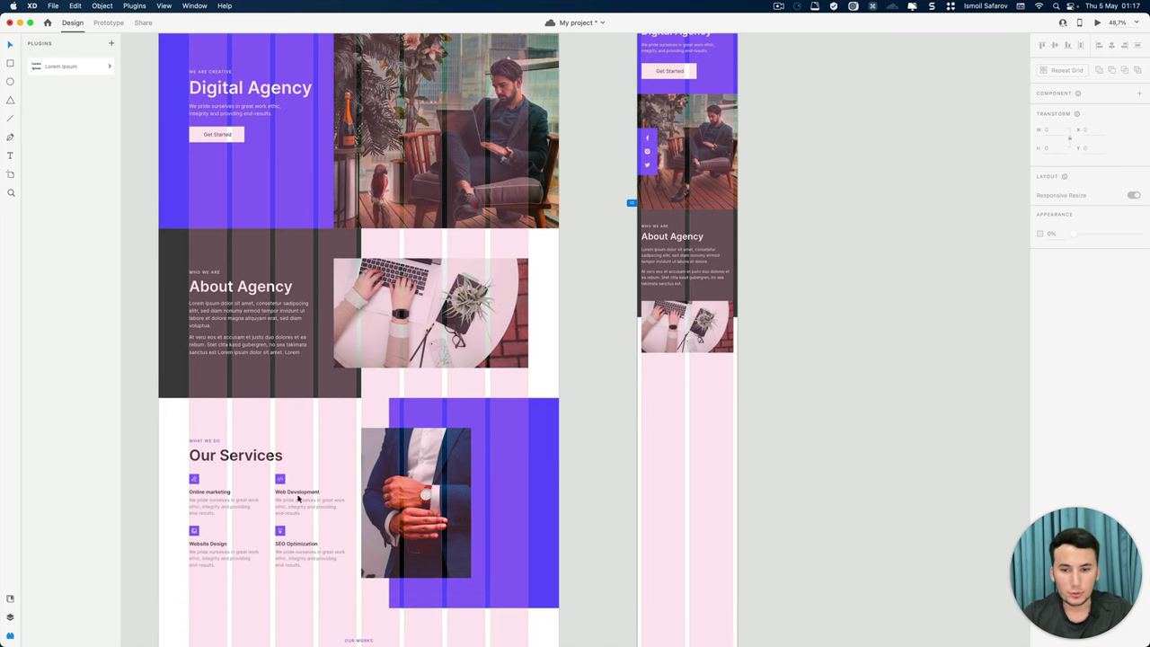
{"action": "left_click", "coordinate": [482, 496]}
{"action": "left_click_drag", "start_coordinate": [509, 496], "coordinate": [749, 469]}
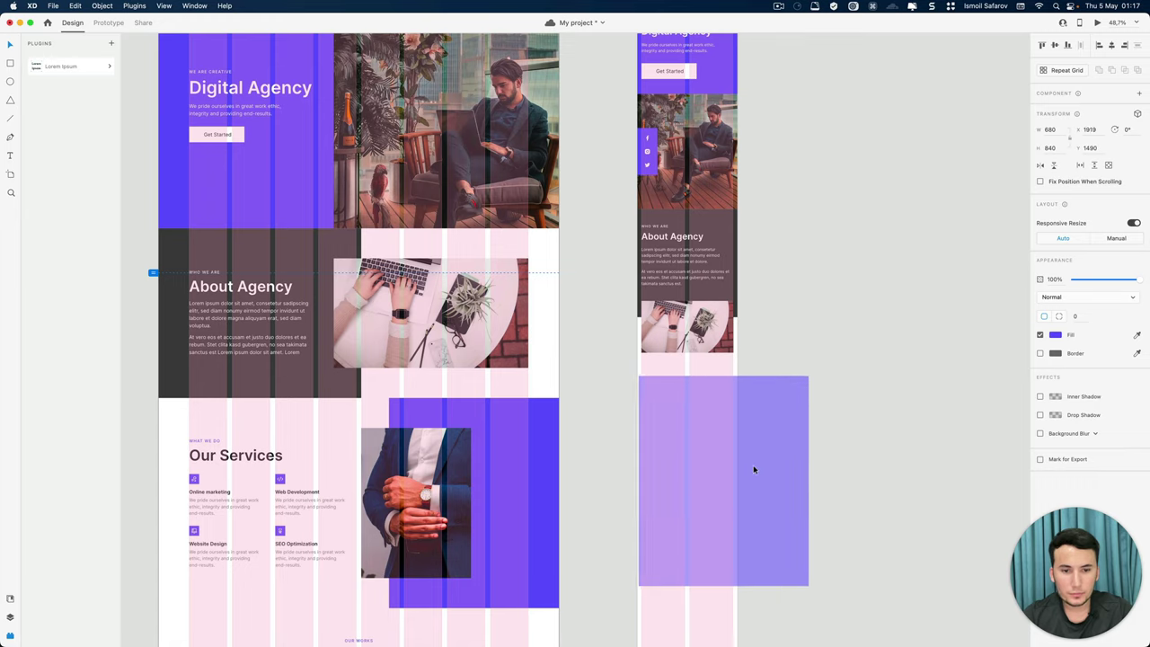
{"action": "left_click_drag", "start_coordinate": [748, 469], "coordinate": [755, 465]}
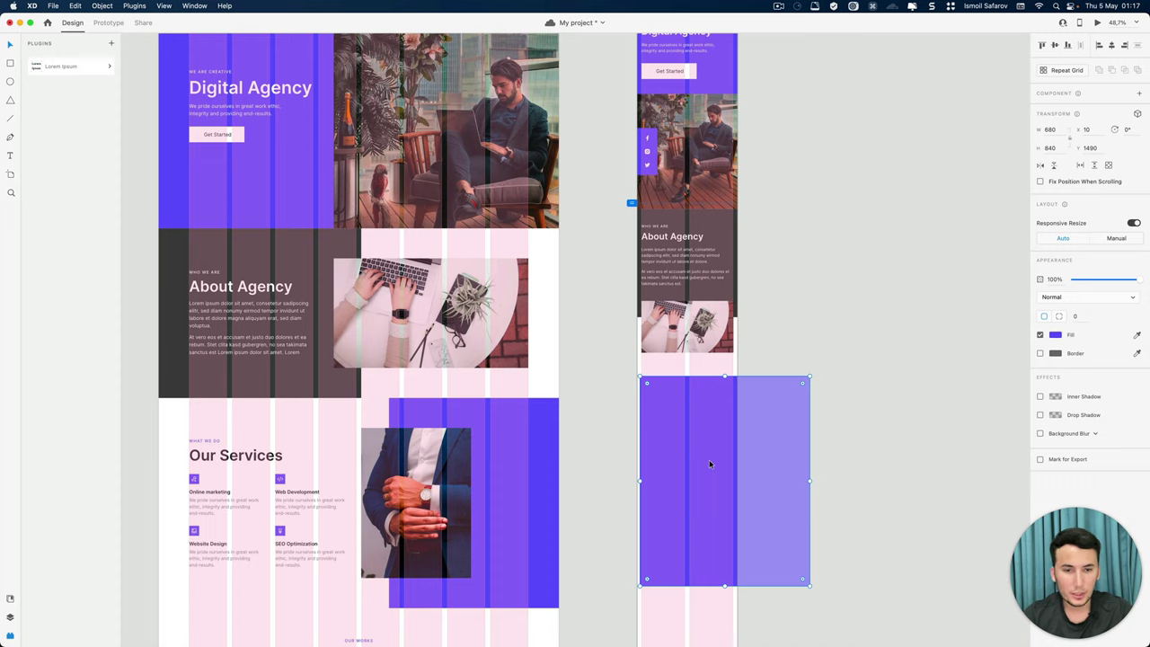
- Snap the purple block copy to X 0 and move it down to Y 1976
{"action": "left_click_drag", "start_coordinate": [709, 463], "coordinate": [708, 454]}
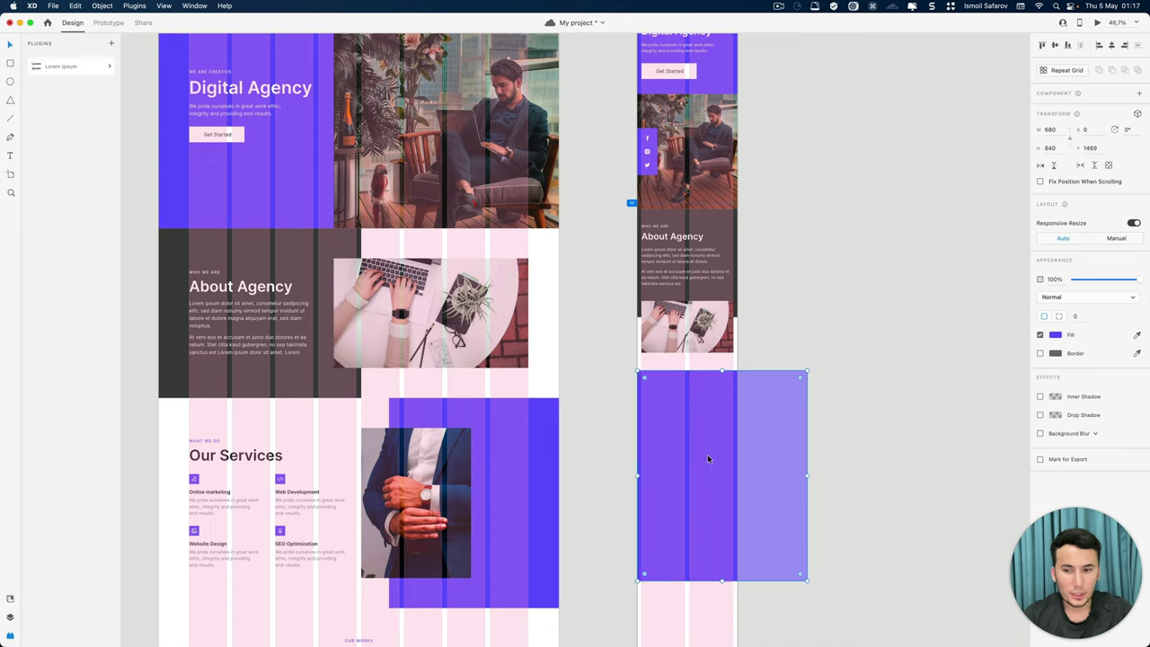
{"action": "scroll", "coordinate": [707, 458], "scroll_direction": "down", "scroll_amount": 2}
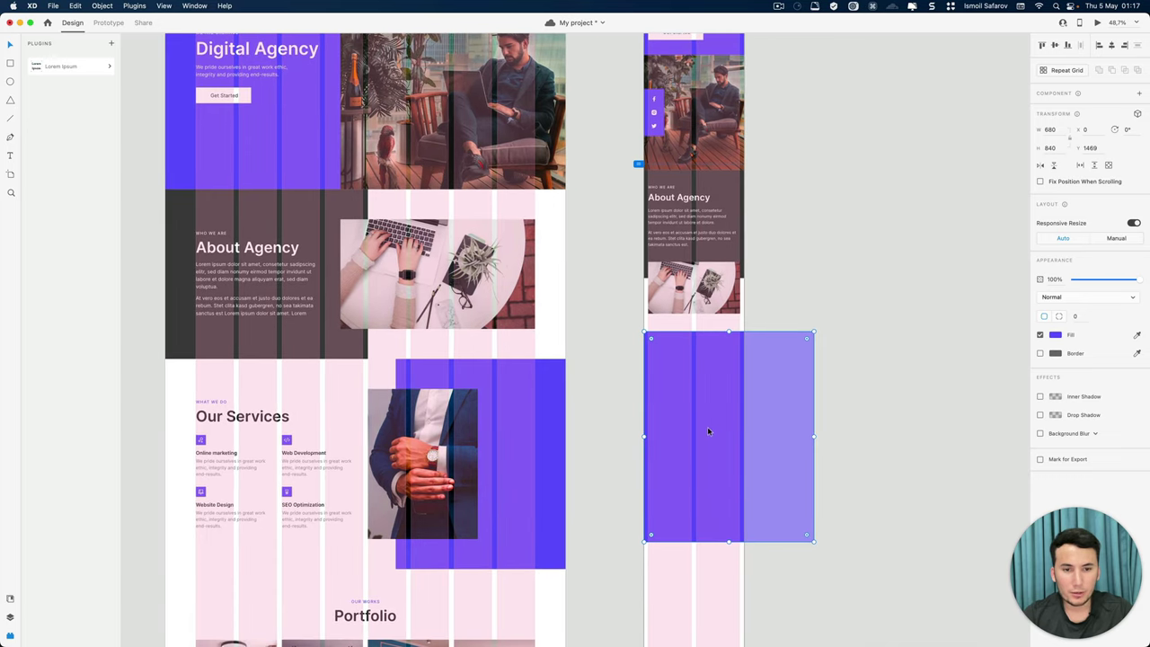
{"action": "left_click_drag", "start_coordinate": [708, 428], "coordinate": [706, 557]}
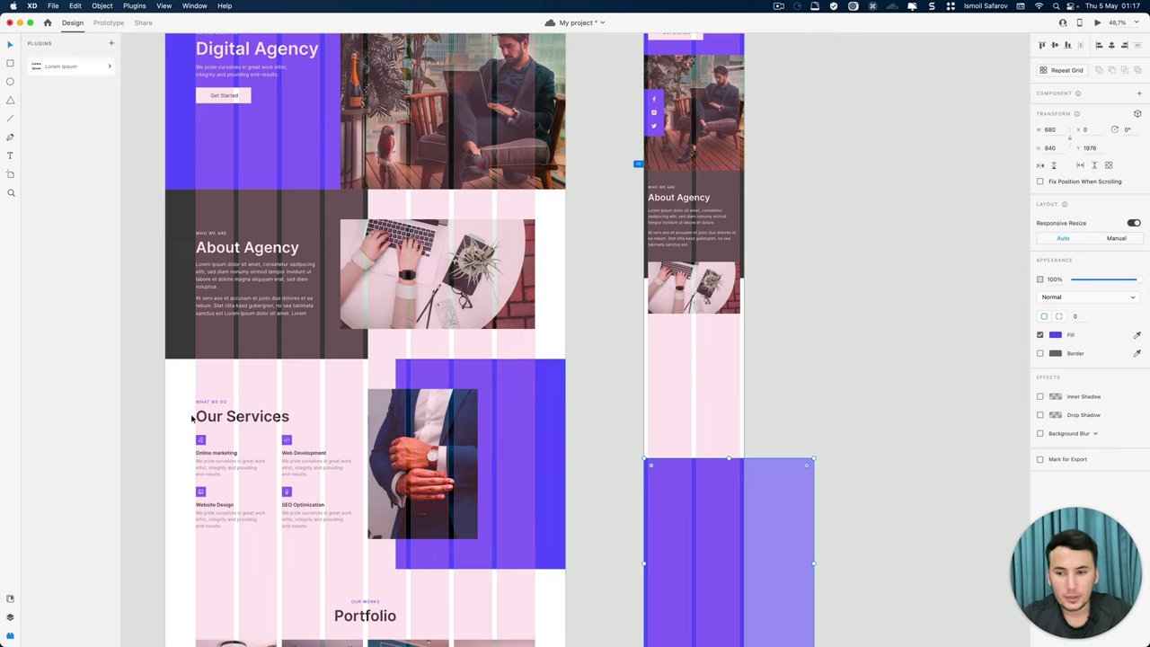
{"action": "left_click", "coordinate": [228, 420]}
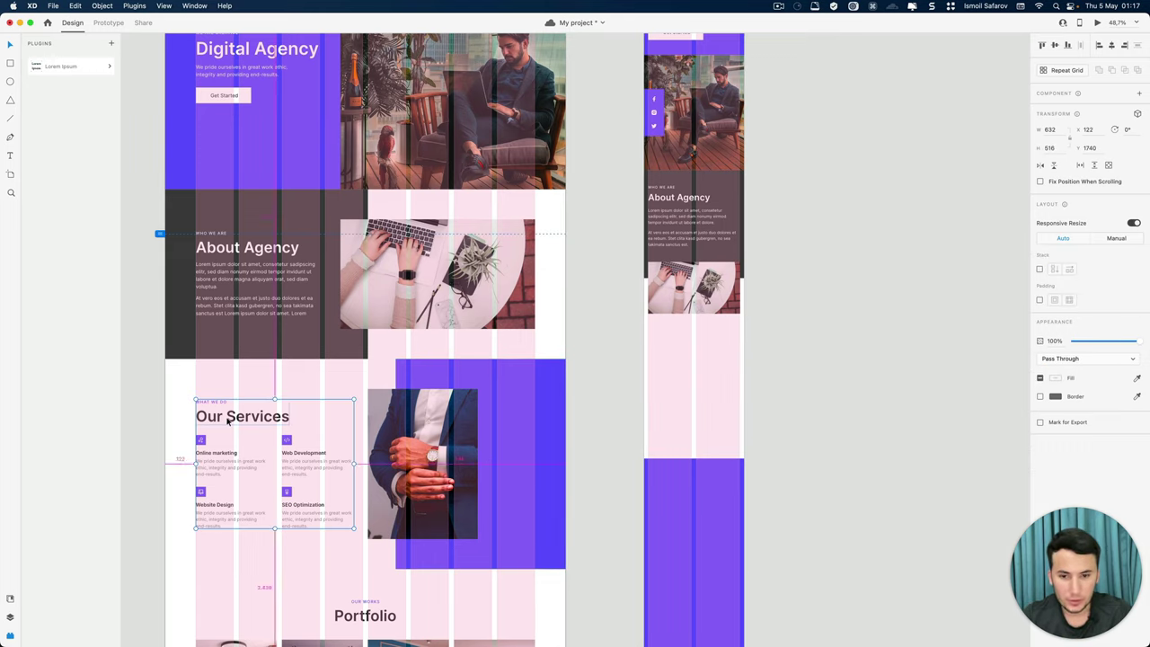
- Copy the Our Services group under the laptop photo at 16 inset, moving the purple block off the artboard
{"action": "left_click_drag", "start_coordinate": [228, 420], "coordinate": [707, 371]}
{"action": "left_click_drag", "start_coordinate": [688, 533], "coordinate": [883, 401]}
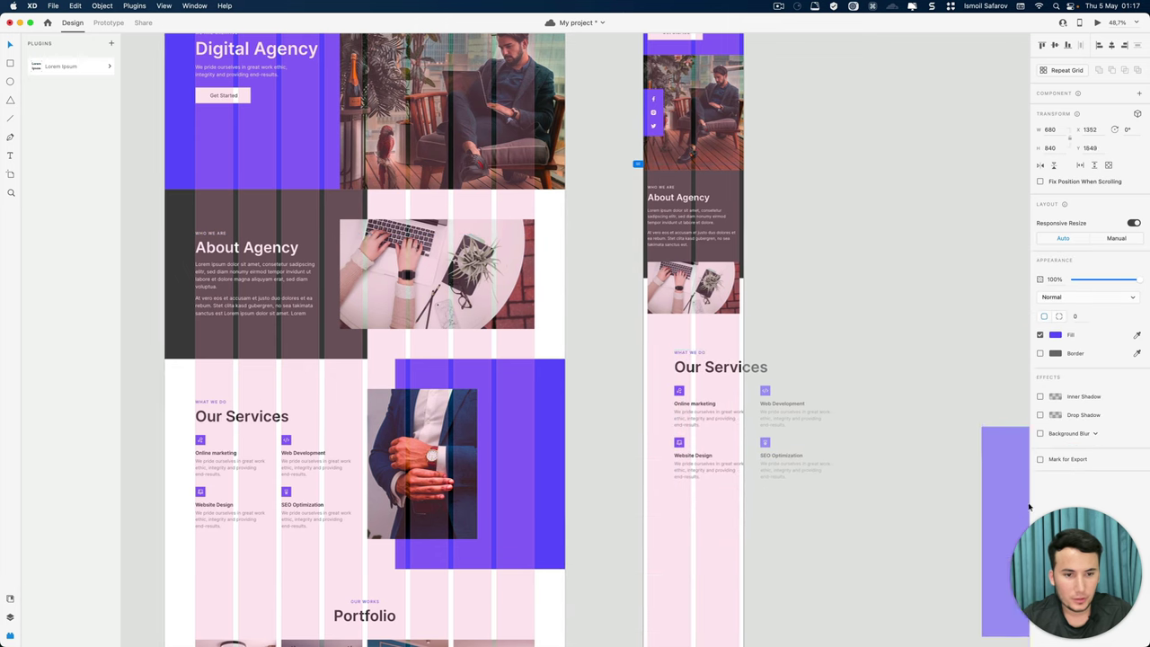
{"action": "left_click_drag", "start_coordinate": [663, 406], "coordinate": [639, 382]}
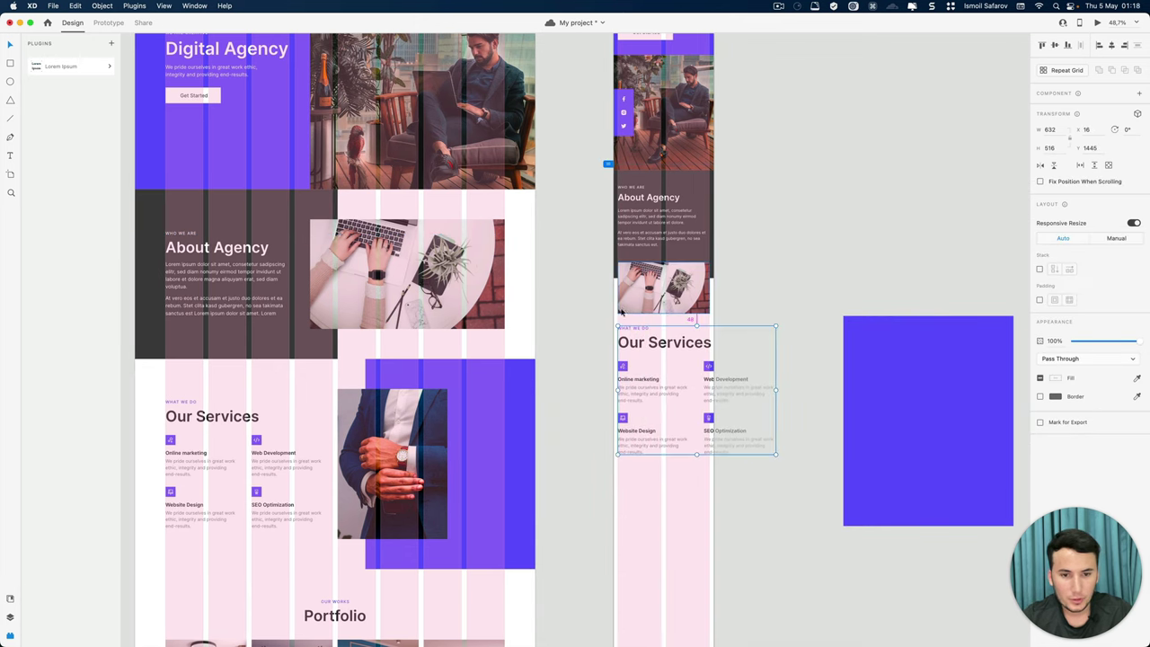
{"action": "key", "text": "shift+Down"}
{"action": "key", "text": "shift+Down"}
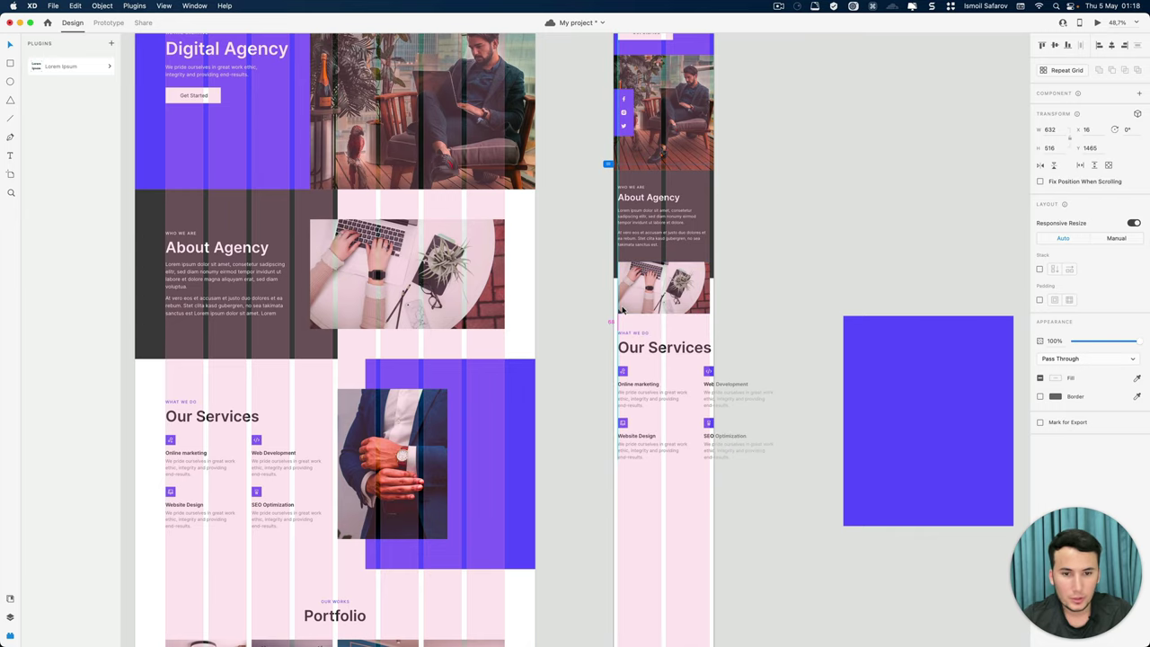
{"action": "key", "text": "Up"}
{"action": "key", "text": "Up"}
{"action": "key", "text": "Up"}
{"action": "key", "text": "Up"}
{"action": "key", "text": "Up"}
{"action": "key", "text": "Up"}
{"action": "key", "text": "Up"}
{"action": "key", "text": "Up"}
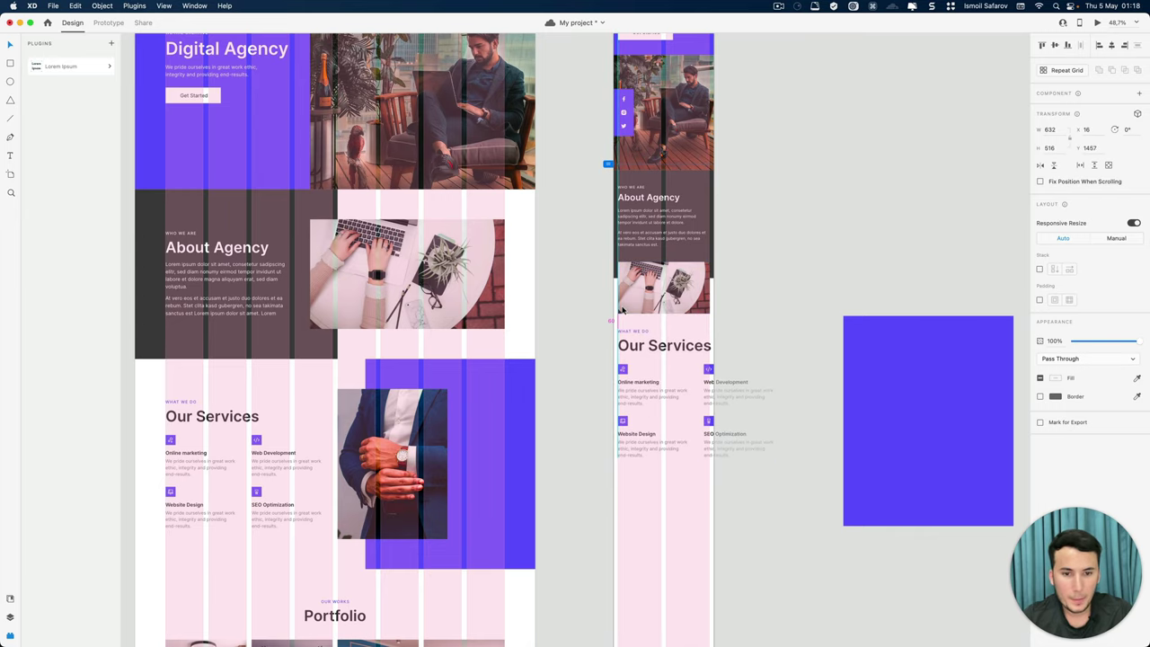
{"action": "key", "text": "Escape"}
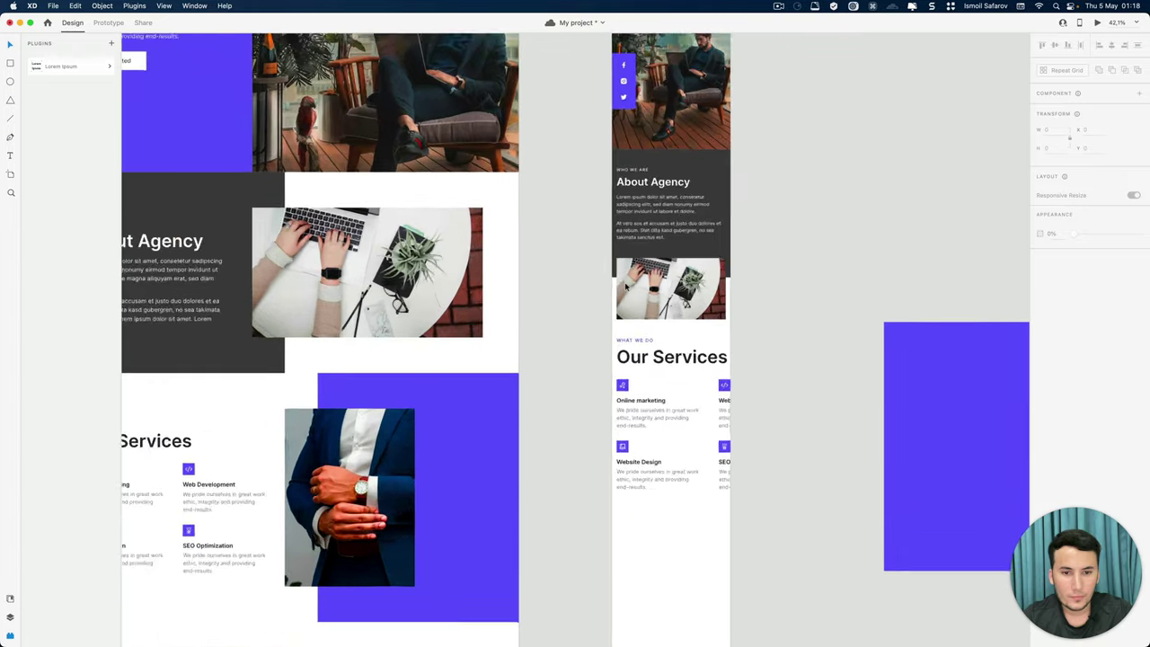
{"action": "left_click", "coordinate": [635, 381]}
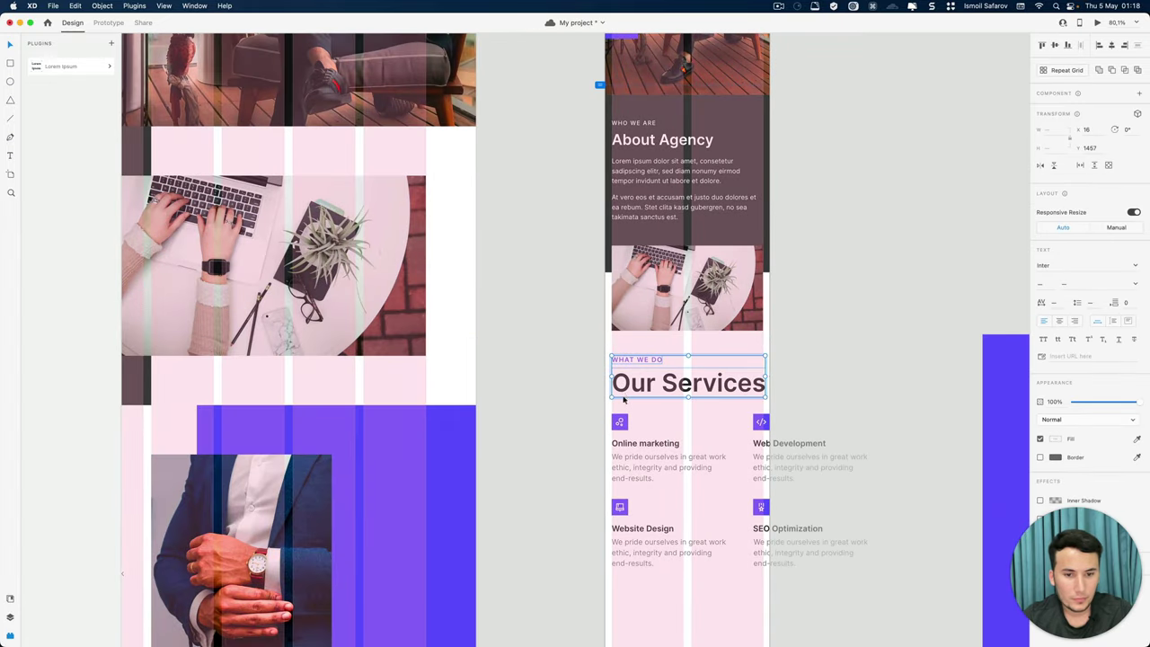
- Set the Our Services heading to font size 36 and the WHAT WE DO label to 14
{"action": "left_click", "coordinate": [596, 444]}
{"action": "left_click", "coordinate": [643, 385]}
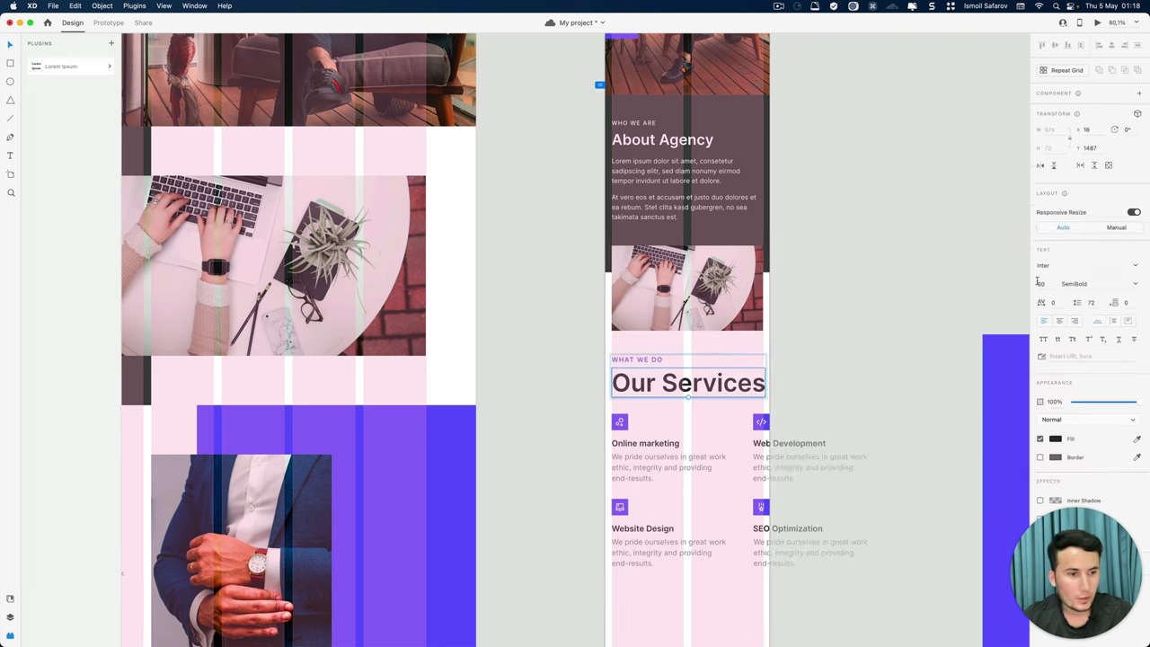
{"action": "type", "text": "6"}
{"action": "key", "text": "Return"}
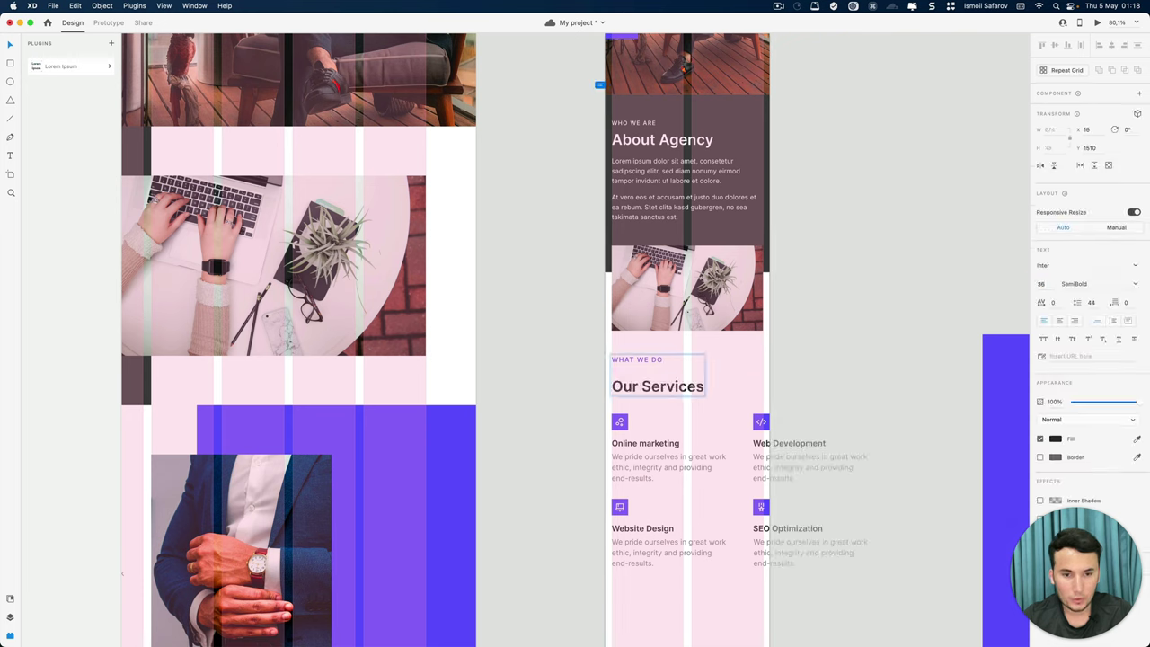
{"action": "left_click", "coordinate": [627, 360]}
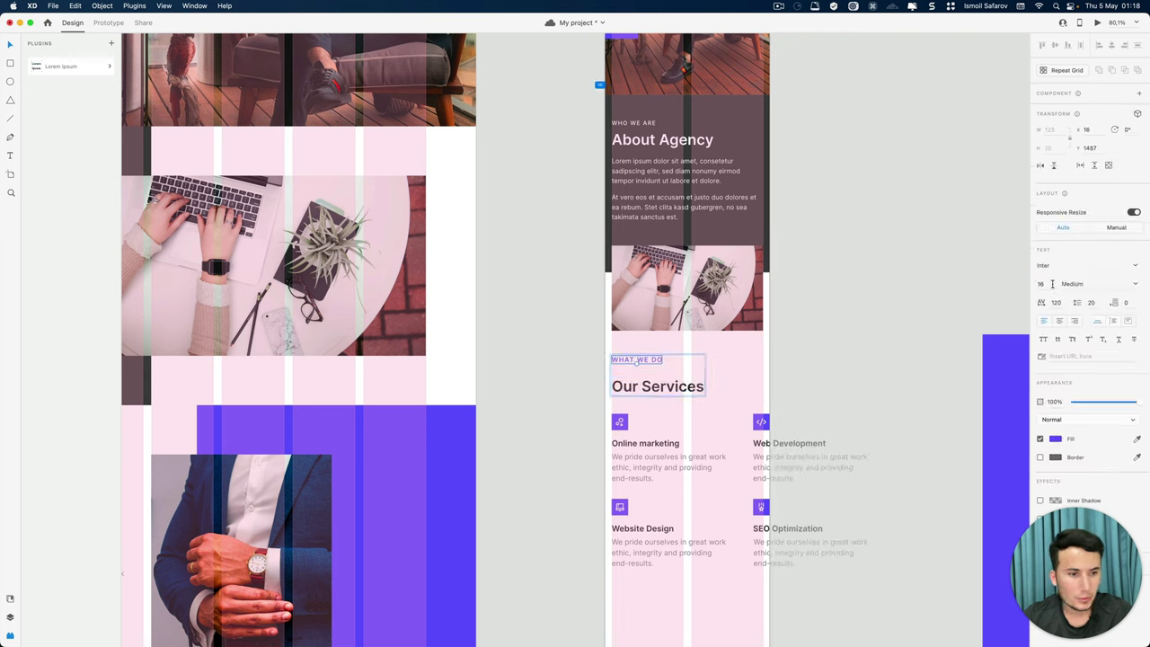
{"action": "type", "text": "14"}
{"action": "key", "text": "Return"}
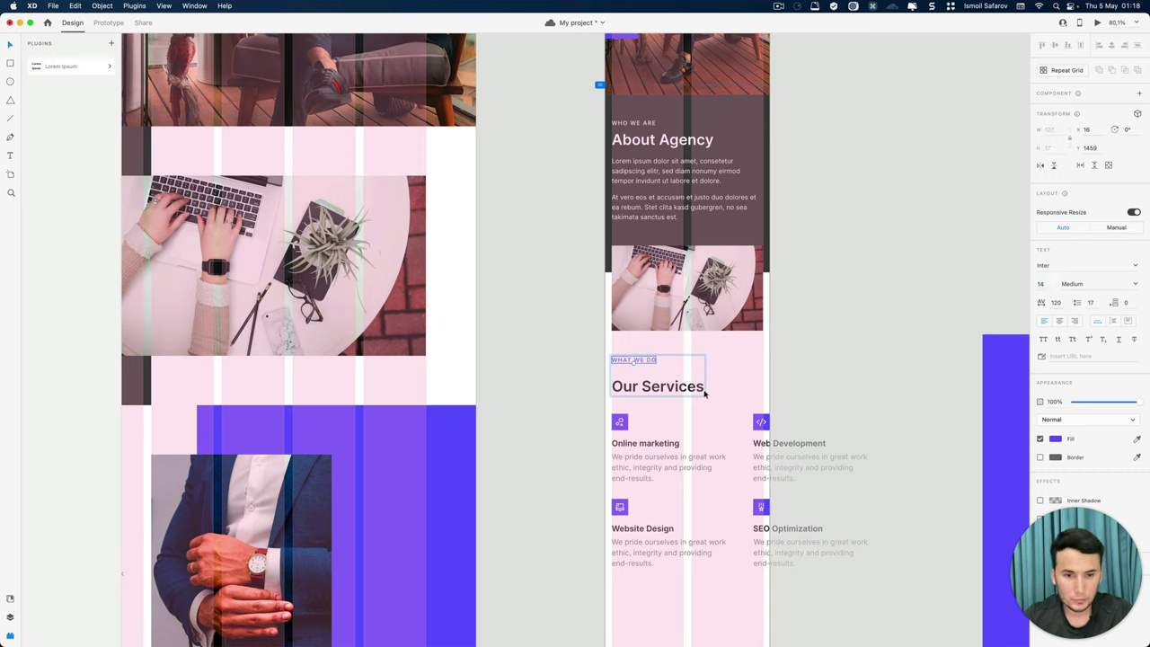
- Move the Our Services heading up to sit directly under WHAT WE DO
{"action": "left_click", "coordinate": [703, 390]}
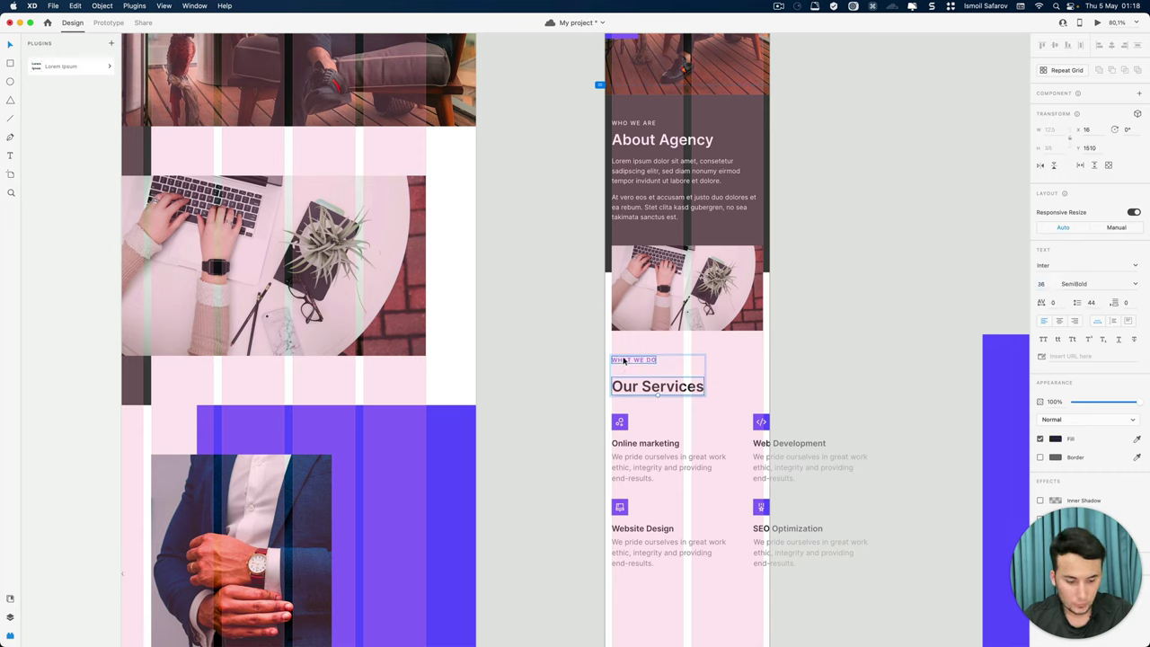
{"action": "key", "text": "shift+Up"}
{"action": "key", "text": "shift+Up"}
{"action": "key", "text": "Up"}
{"action": "key", "text": "Up"}
{"action": "key", "text": "Up"}
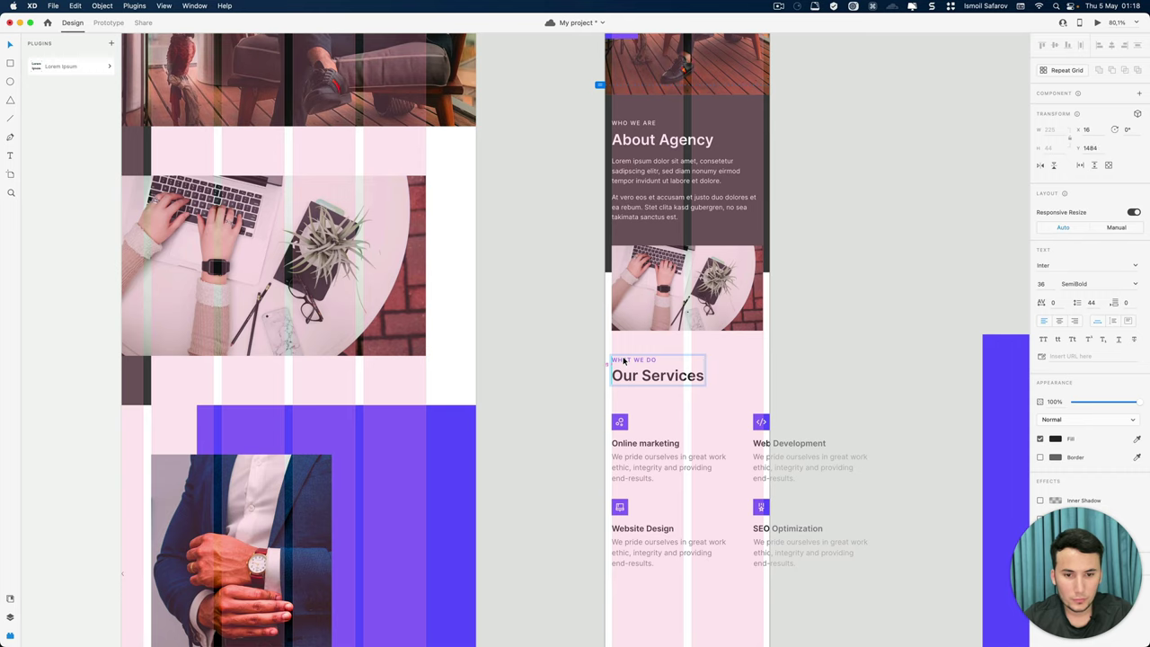
{"action": "left_click", "coordinate": [580, 363]}
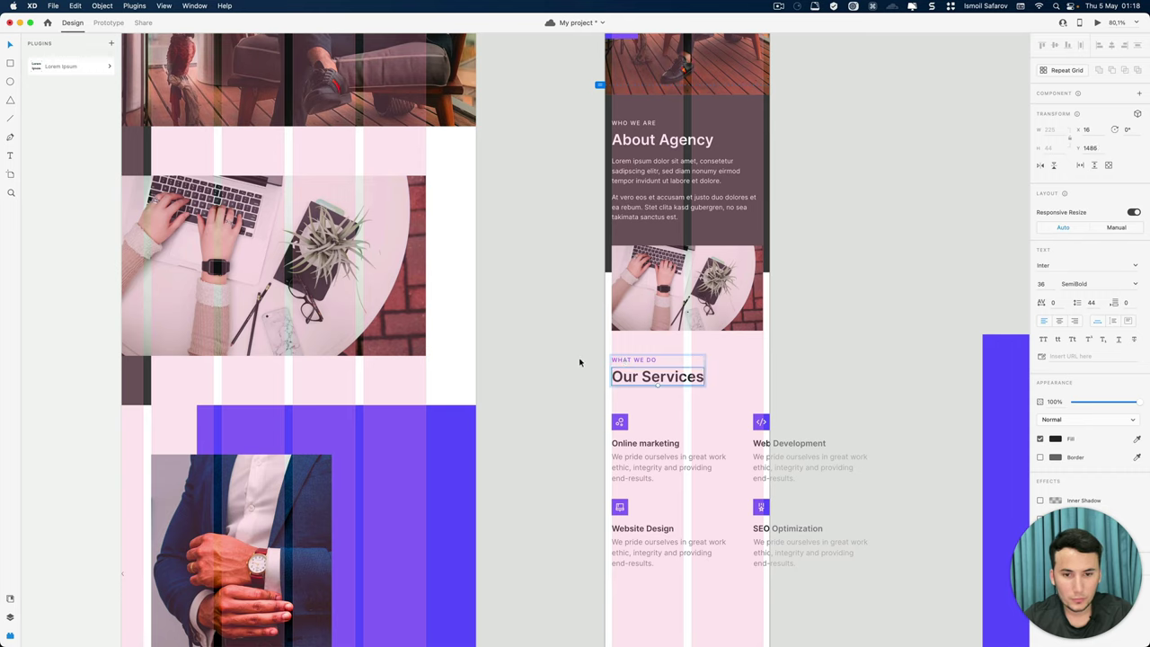
{"action": "left_click", "coordinate": [658, 386]}
{"action": "double_click", "coordinate": [658, 385]}
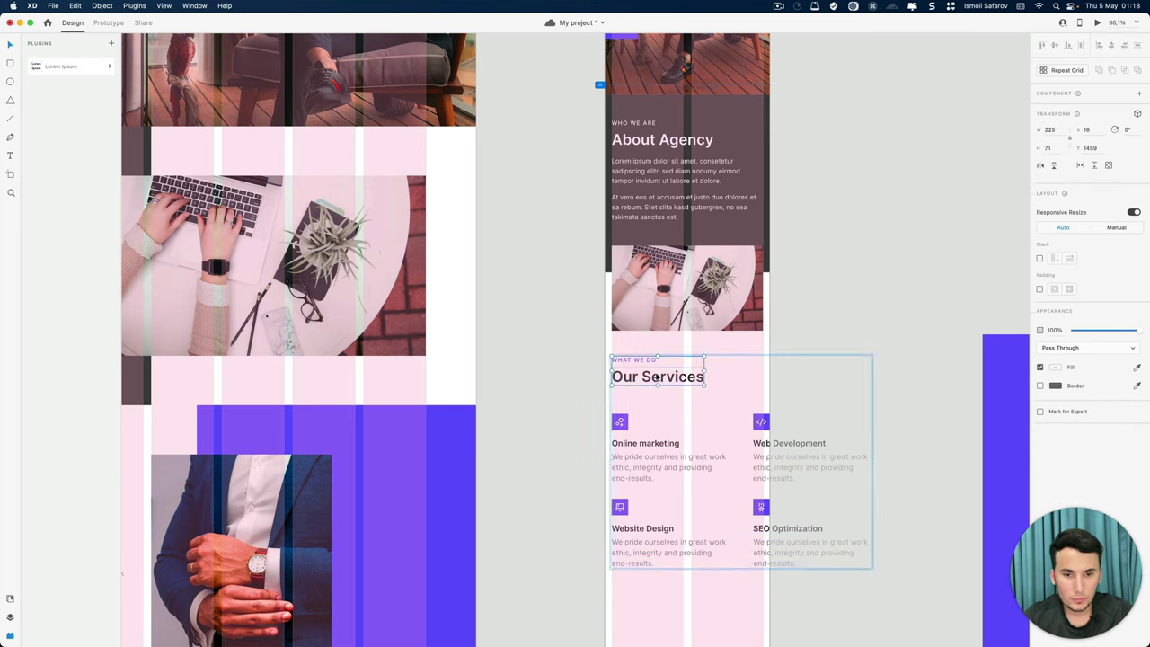
- Ungroup the services group and nudge the heading pair to Y 1458
{"action": "left_click", "coordinate": [595, 360]}
{"action": "right_click", "coordinate": [624, 362]}
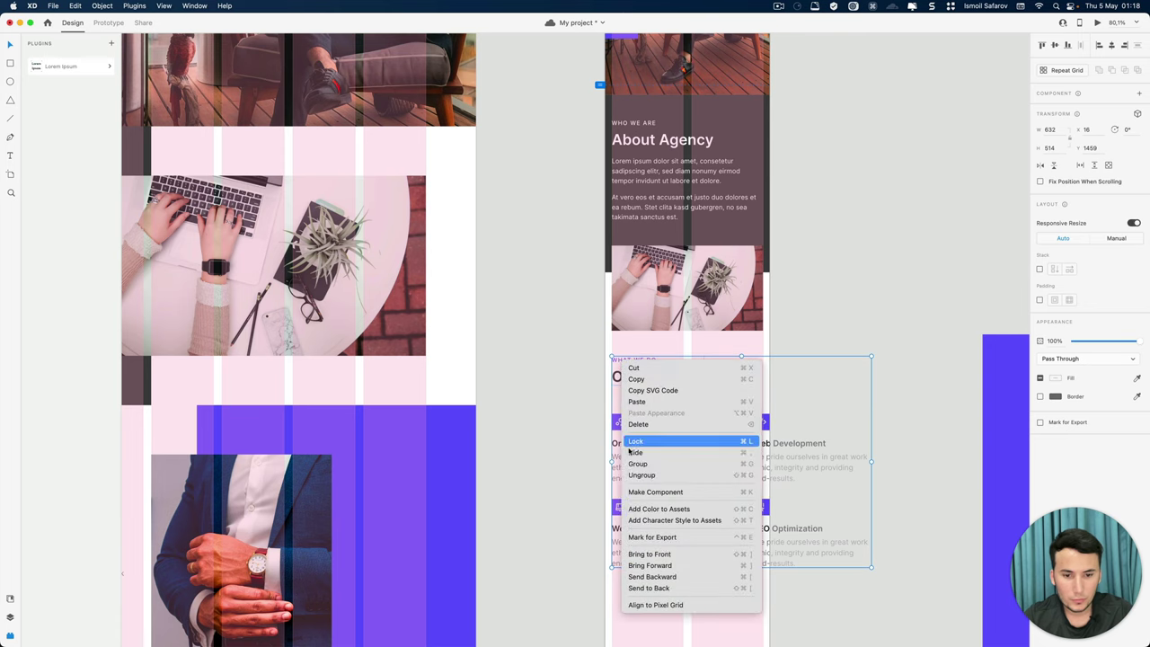
{"action": "left_click", "coordinate": [642, 475]}
{"action": "left_click", "coordinate": [648, 381]}
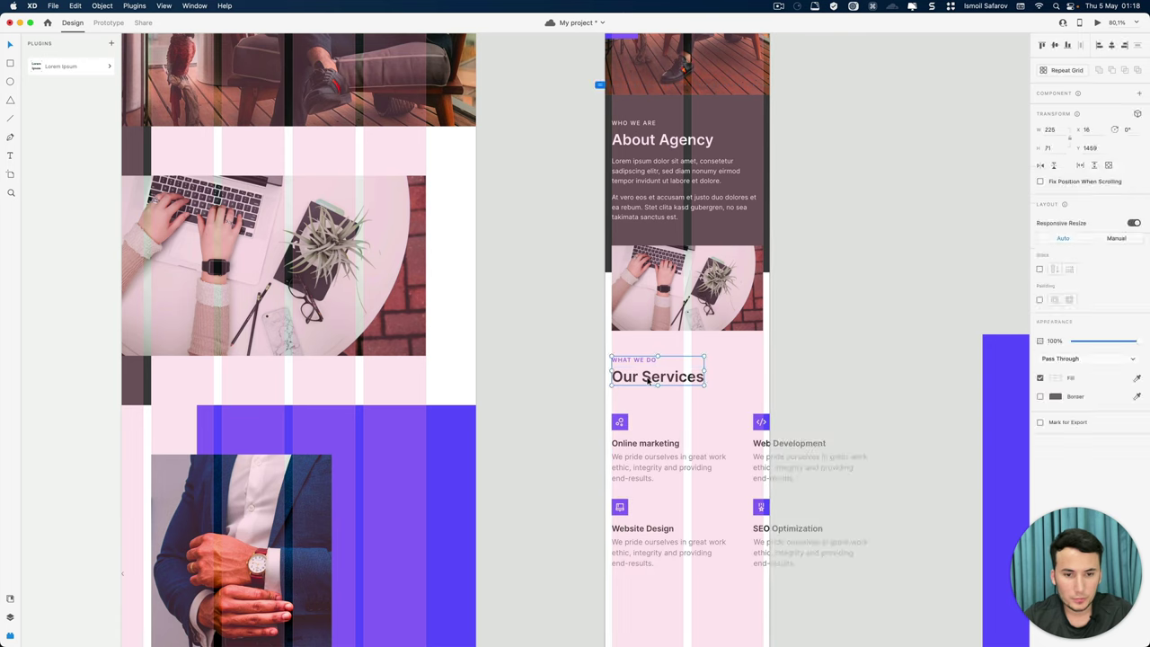
{"action": "key", "text": "Up"}
{"action": "key", "text": "Up"}
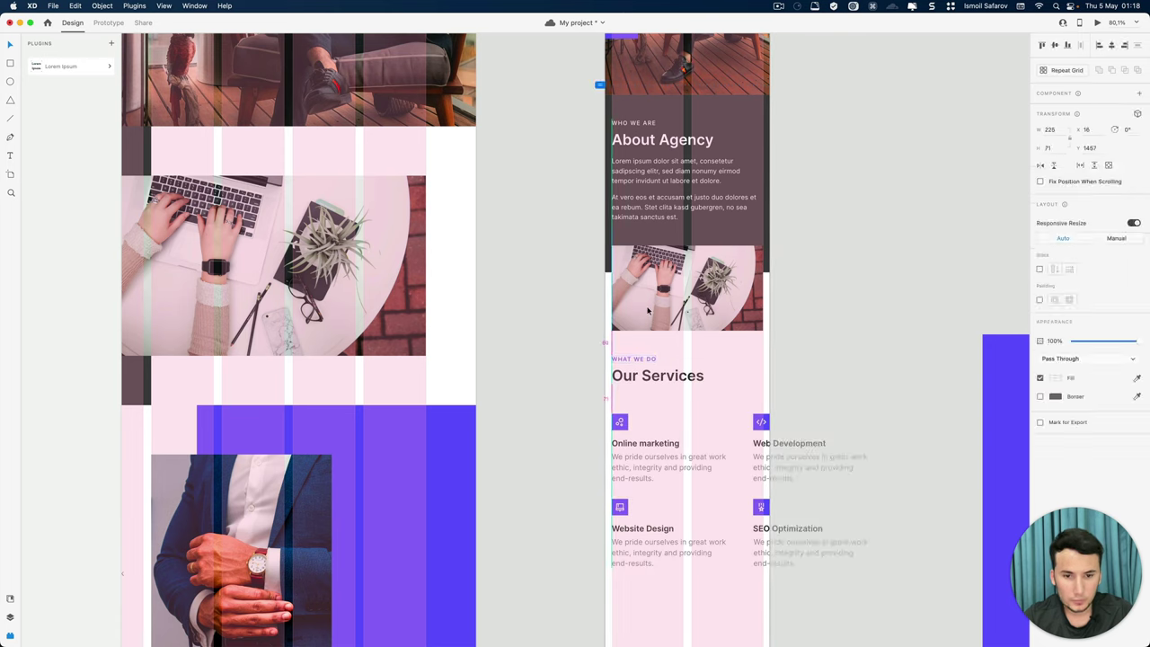
{"action": "key", "text": "shift+Up"}
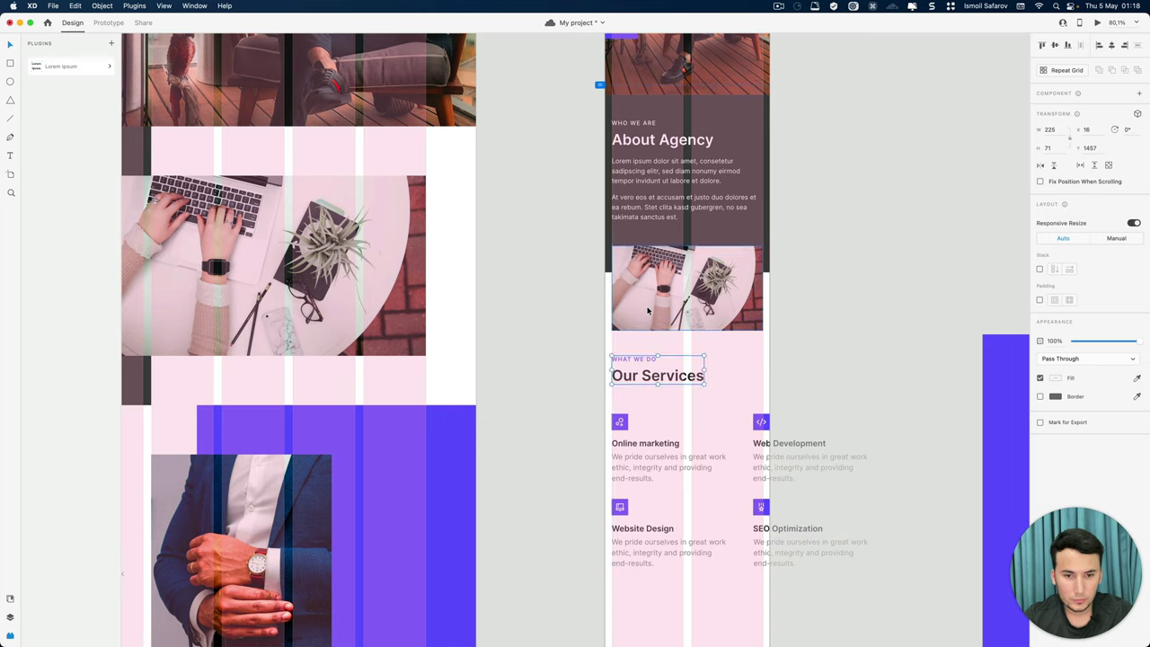
{"action": "key", "text": "Down"}
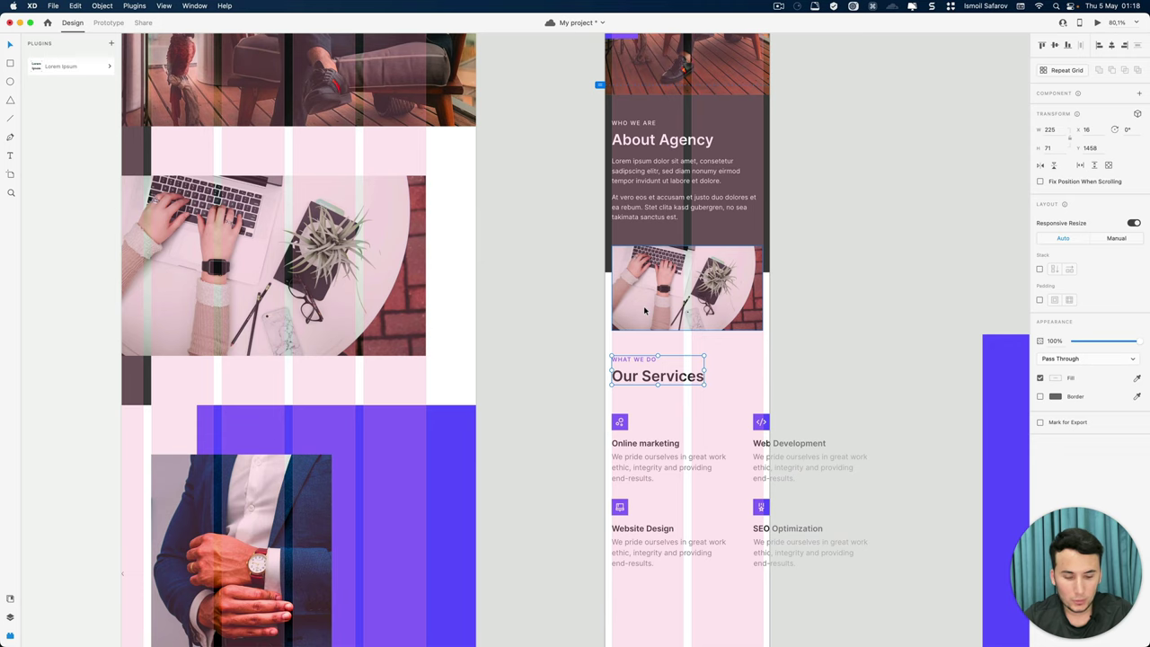
- Move the Online marketing block up beneath the Our Services heading
{"action": "left_click", "coordinate": [581, 406]}
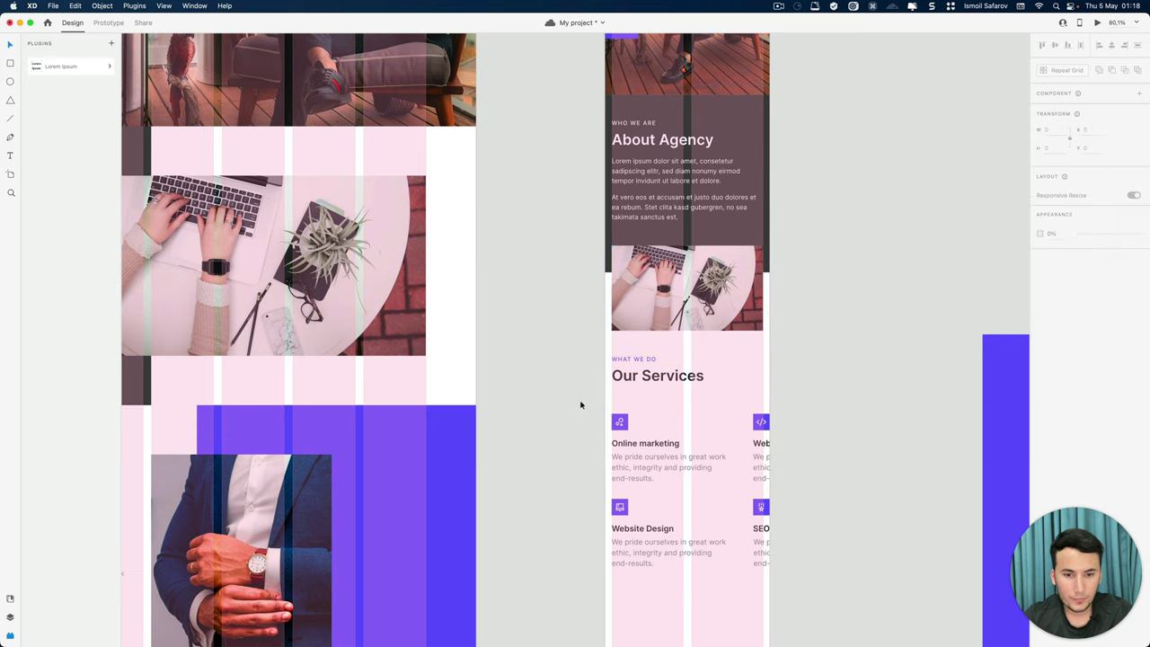
{"action": "left_click_drag", "start_coordinate": [581, 406], "coordinate": [675, 485]}
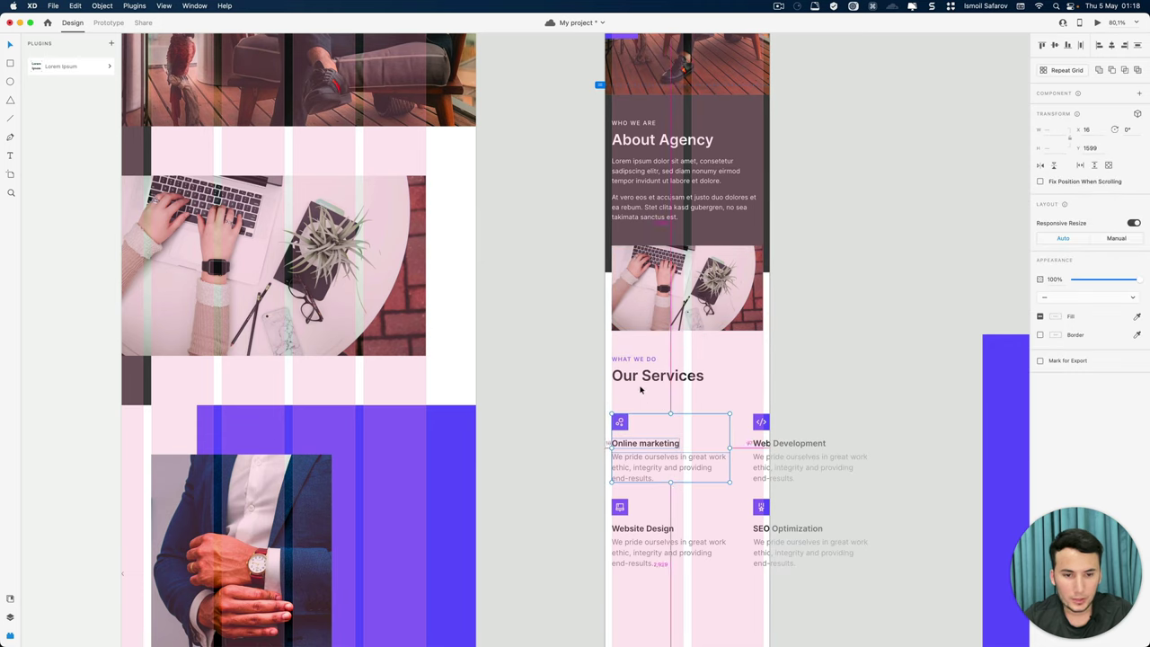
{"action": "key", "text": "shift+Up"}
{"action": "key", "text": "shift+Up"}
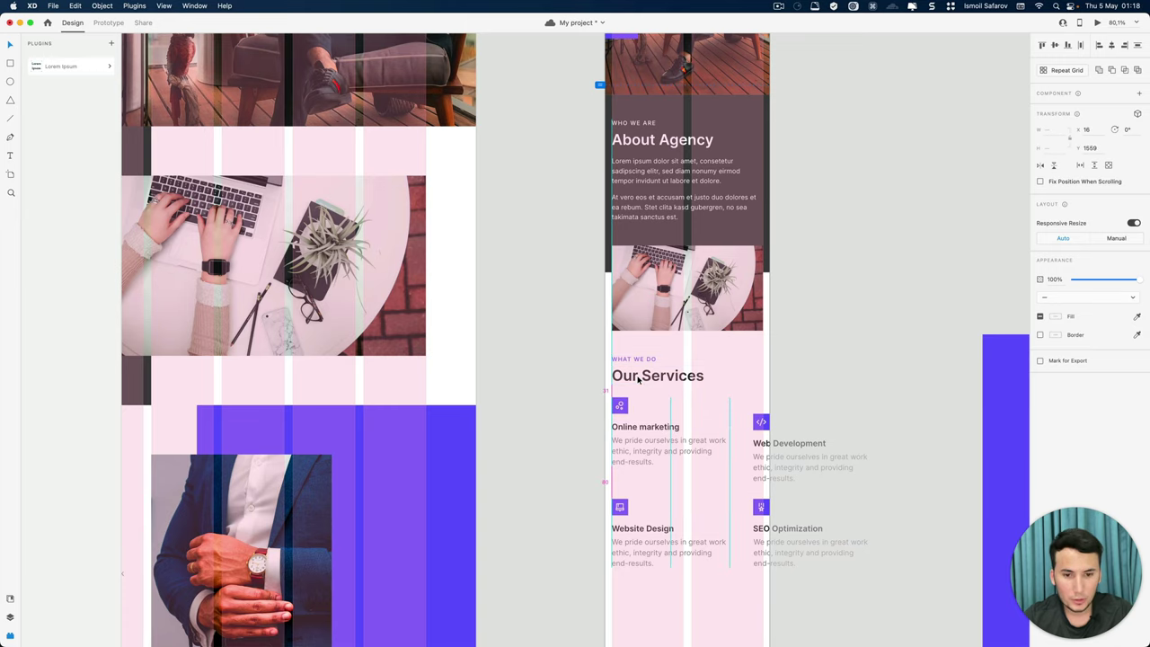
{"action": "key", "text": "shift+Up"}
{"action": "key", "text": "Up"}
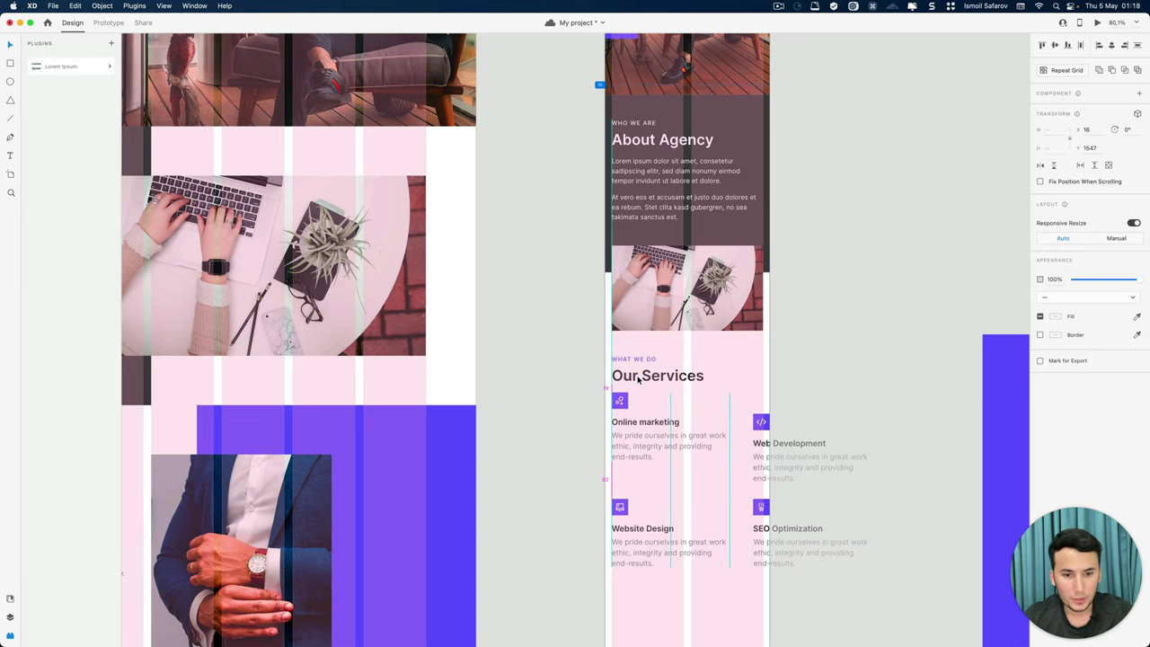
{"action": "left_click", "coordinate": [500, 447]}
{"action": "scroll", "coordinate": [500, 447], "scroll_direction": "down", "scroll_amount": 3}
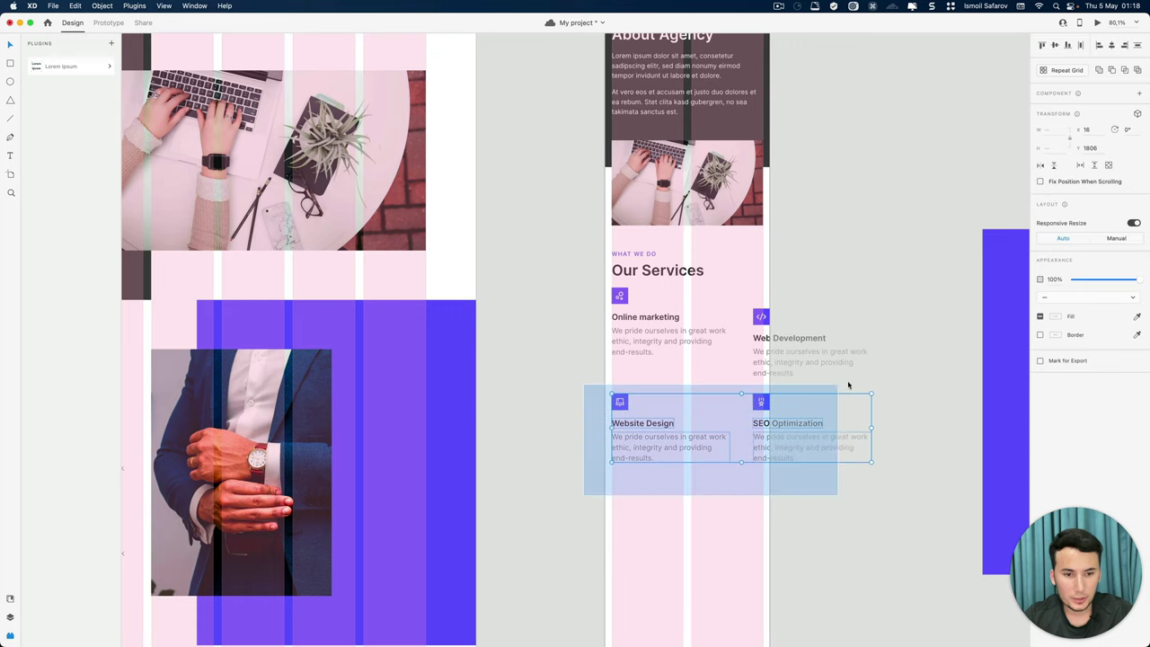
- Move Website Design and SEO lower, then place Web Development under Online marketing with a 20 px gap
{"action": "left_click_drag", "start_coordinate": [584, 496], "coordinate": [884, 381]}
{"action": "left_click_drag", "start_coordinate": [764, 434], "coordinate": [764, 552]}
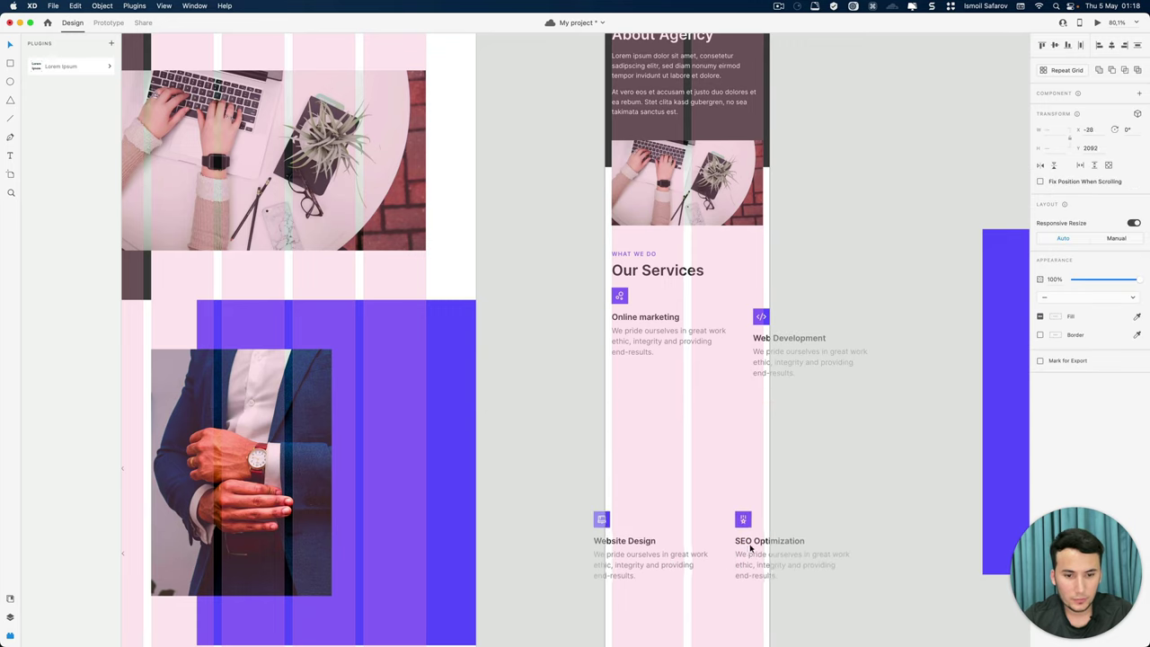
{"action": "left_click", "coordinate": [771, 366]}
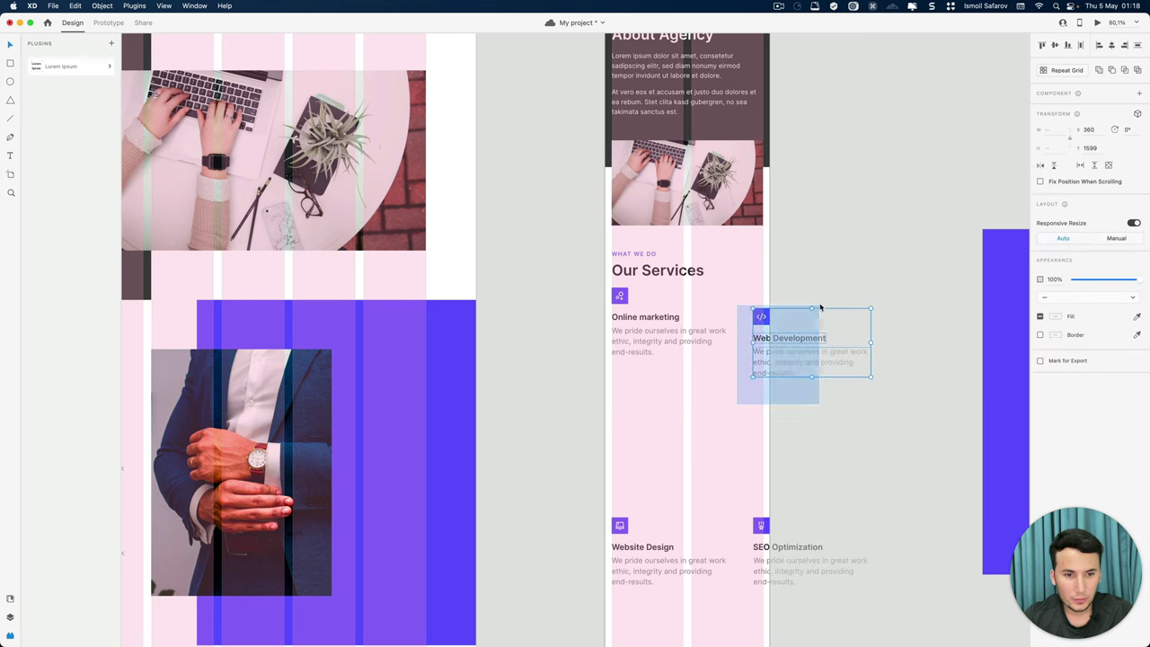
{"action": "mouse_move", "coordinate": [771, 366]}
{"action": "left_mouse_down"}
{"action": "mouse_move", "coordinate": [692, 429]}
{"action": "mouse_move", "coordinate": [654, 430]}
{"action": "mouse_move", "coordinate": [654, 418]}
{"action": "left_mouse_up"}
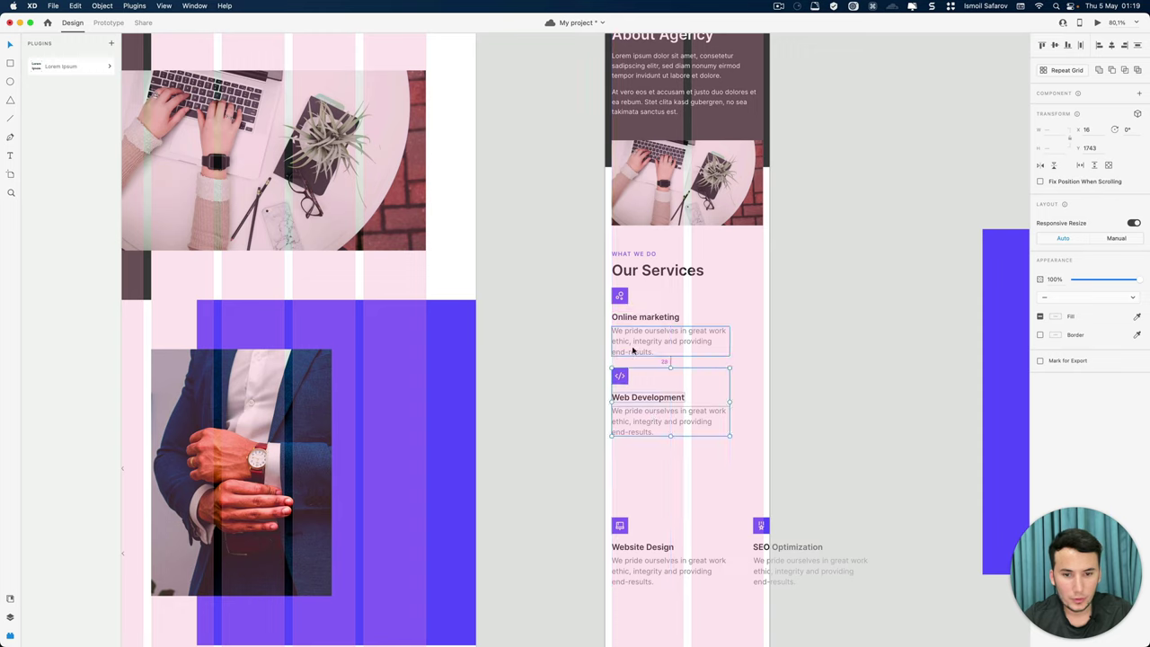
{"action": "key", "text": "shift+Up"}
{"action": "key", "text": "Down"}
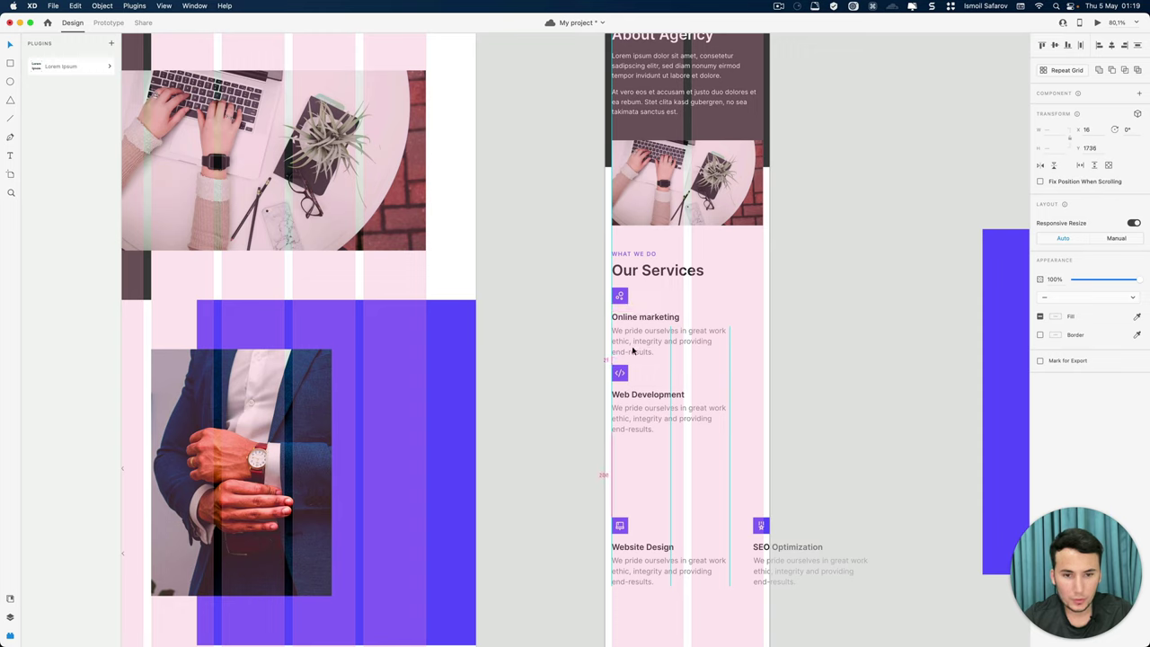
{"action": "key", "text": "Down"}
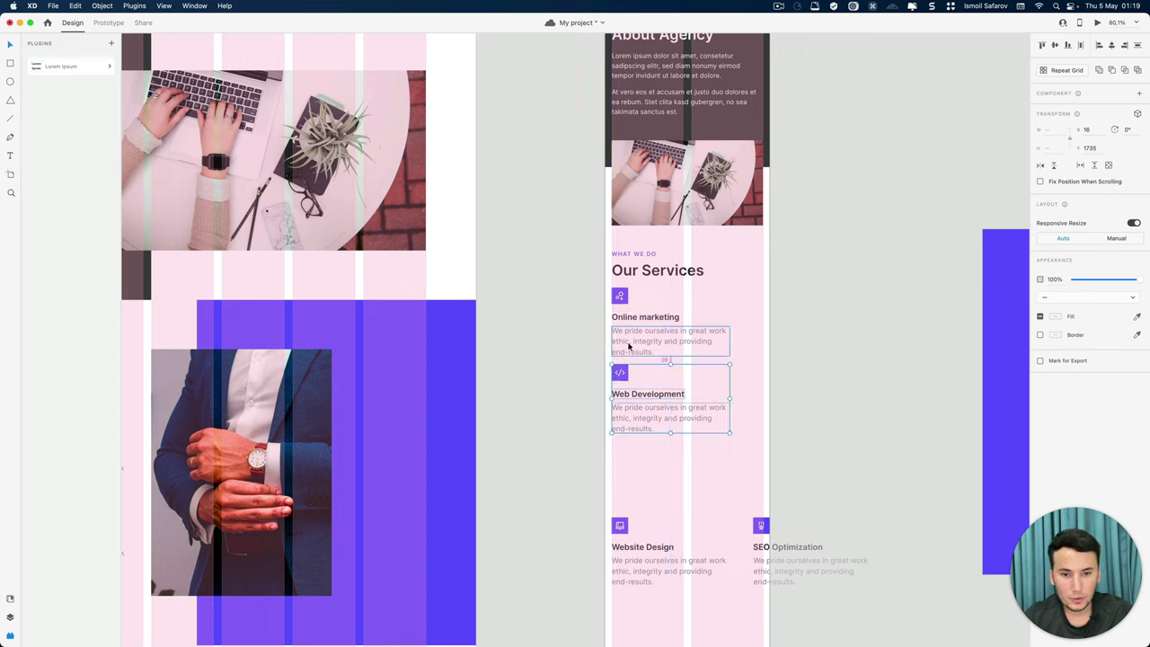
{"action": "key", "text": "shift+Down"}
{"action": "key", "text": "shift+Down"}
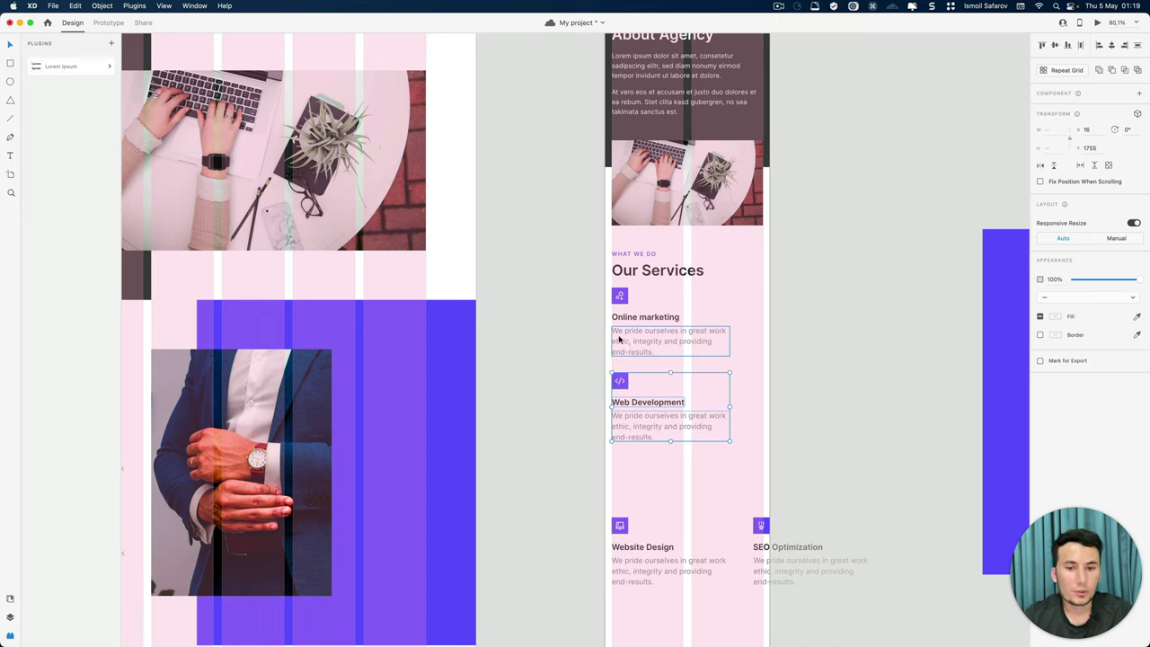
{"action": "key", "text": "shift+Up"}
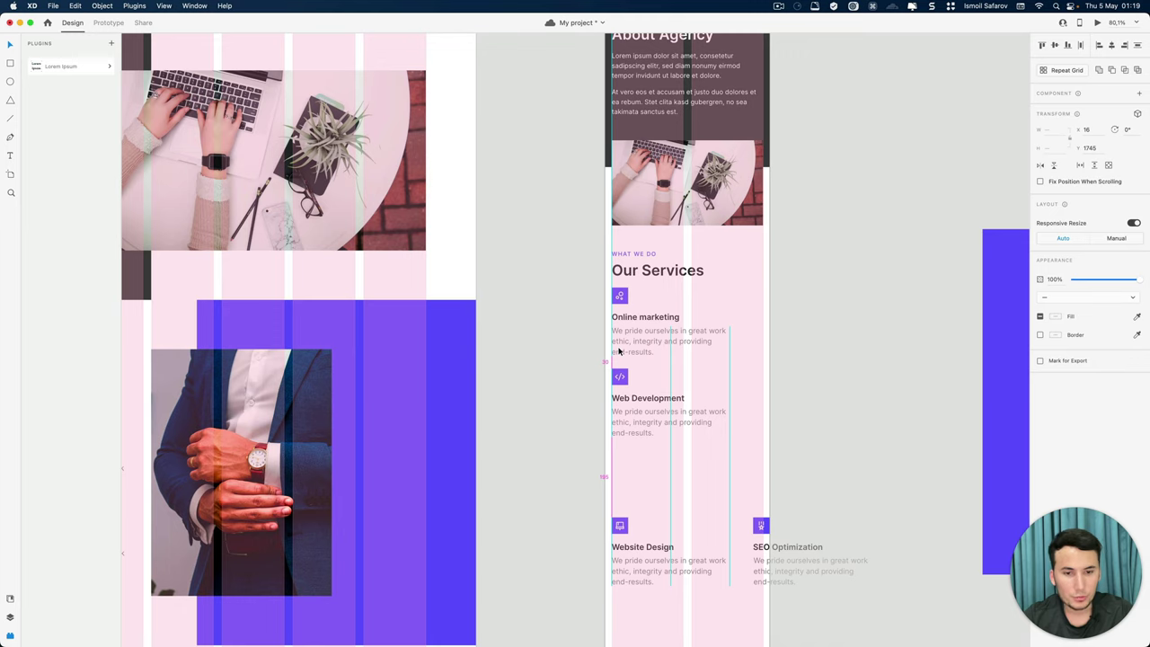
{"action": "left_click", "coordinate": [610, 454]}
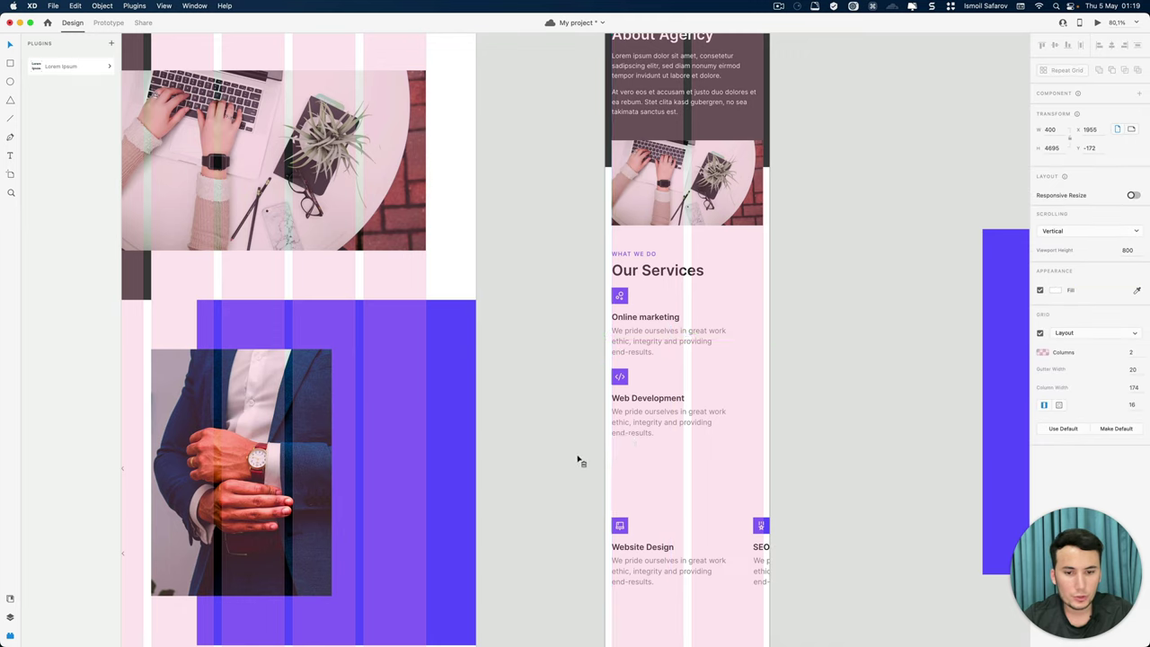
- Stack Website Design and SEO Optimization below Web Development to complete the single column
{"action": "mouse_move", "coordinate": [577, 446]}
{"action": "left_mouse_down"}
{"action": "mouse_move", "coordinate": [786, 311]}
{"action": "mouse_move", "coordinate": [796, 287]}
{"action": "left_mouse_up"}
{"action": "key", "text": "Down"}
{"action": "key", "text": "Down"}
{"action": "key", "text": "Down"}
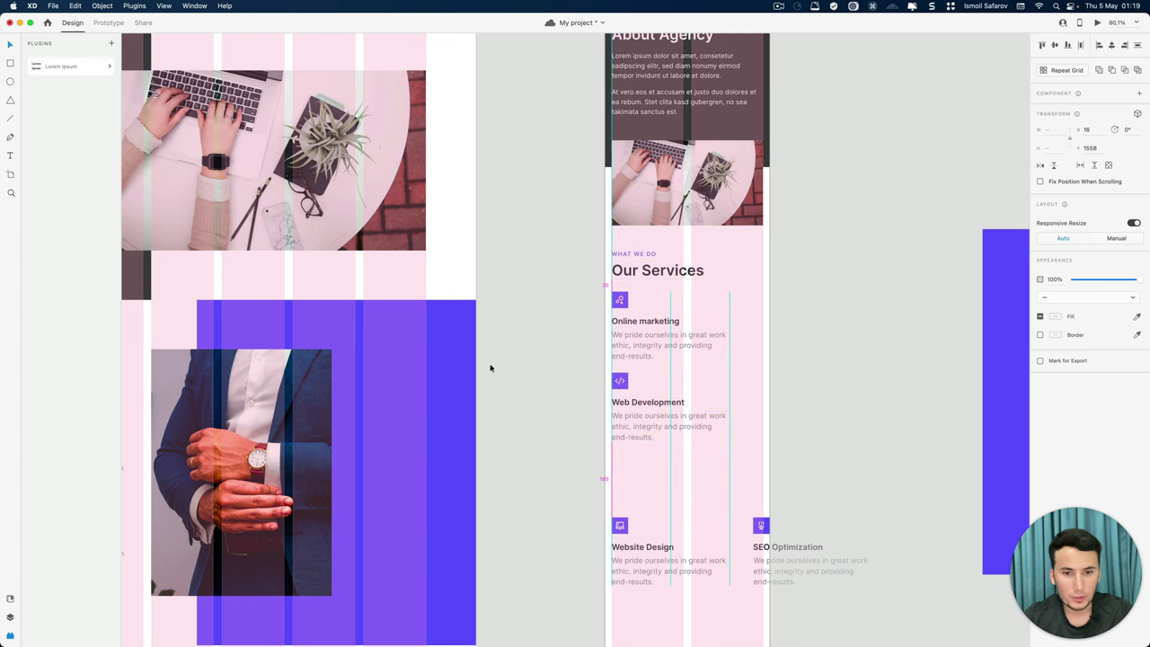
{"action": "scroll", "coordinate": [491, 367], "scroll_direction": "down", "scroll_amount": 3}
{"action": "scroll", "coordinate": [575, 359], "scroll_direction": "right", "scroll_amount": 3}
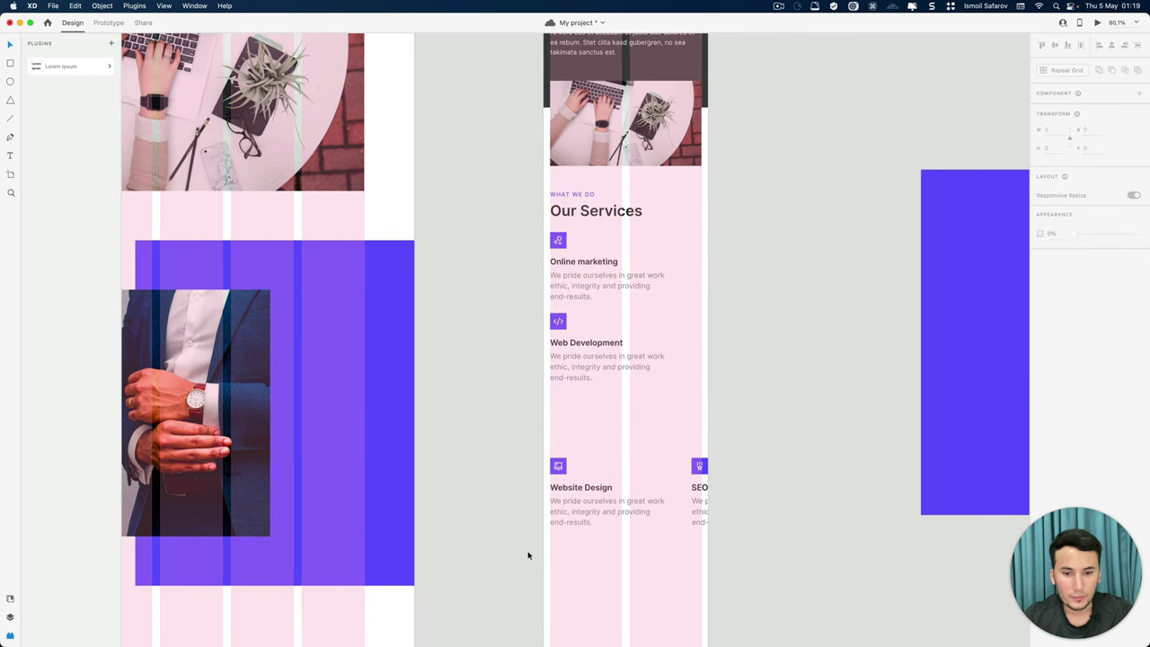
{"action": "left_click_drag", "start_coordinate": [527, 551], "coordinate": [640, 455]}
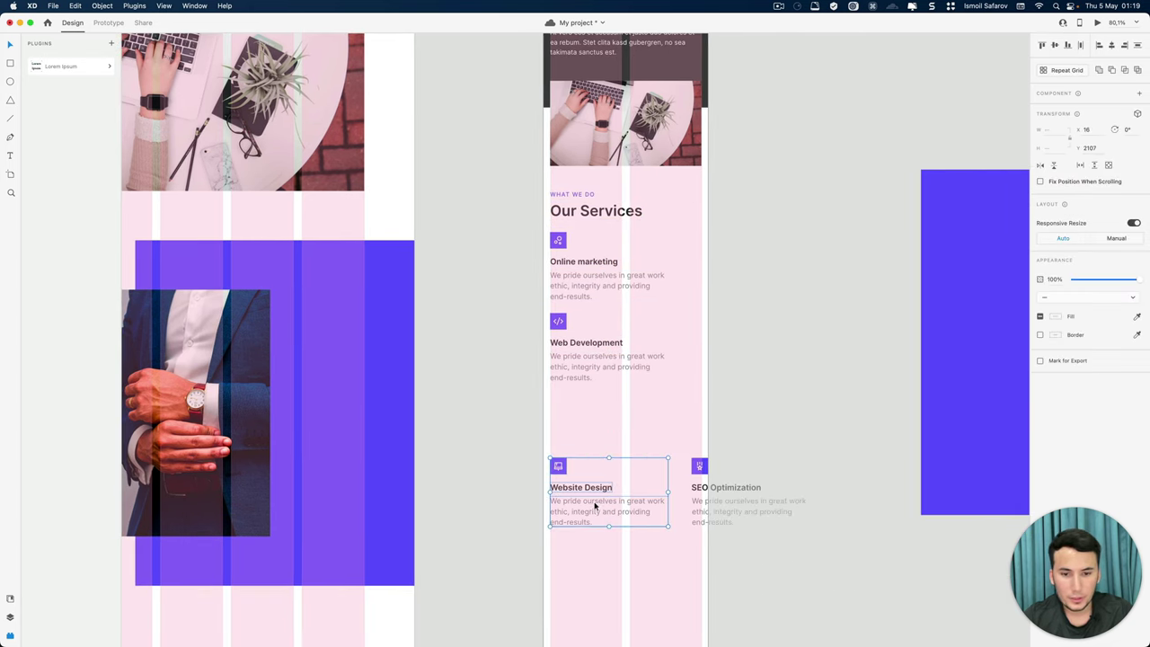
{"action": "left_click_drag", "start_coordinate": [595, 506], "coordinate": [597, 444]}
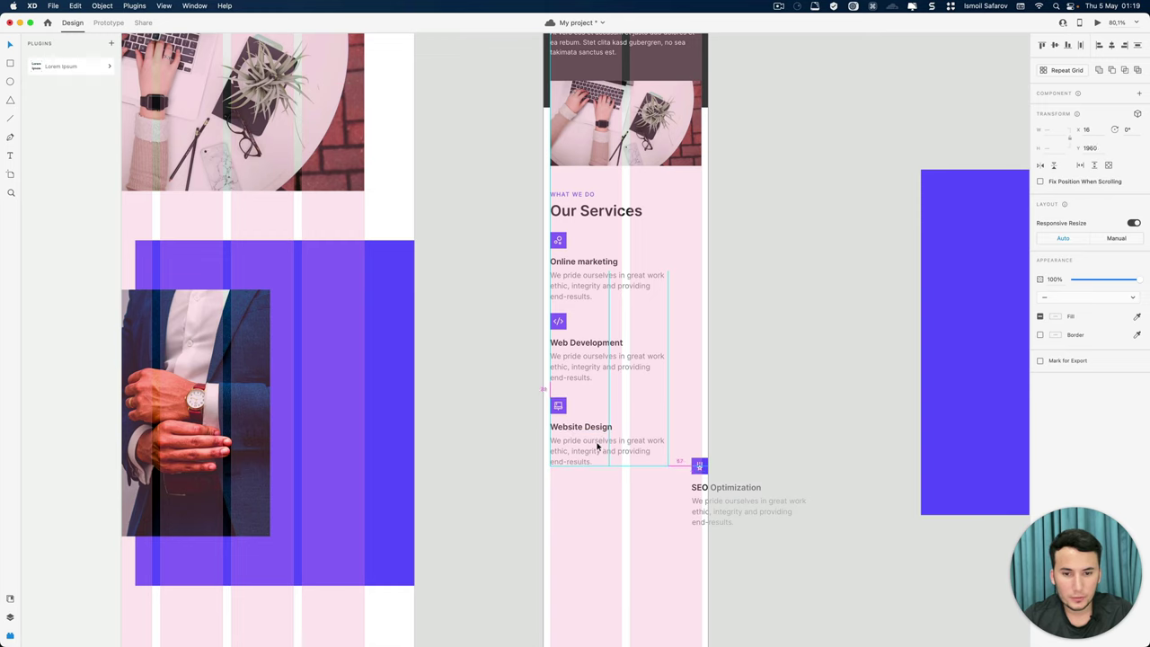
{"action": "left_click", "coordinate": [770, 560]}
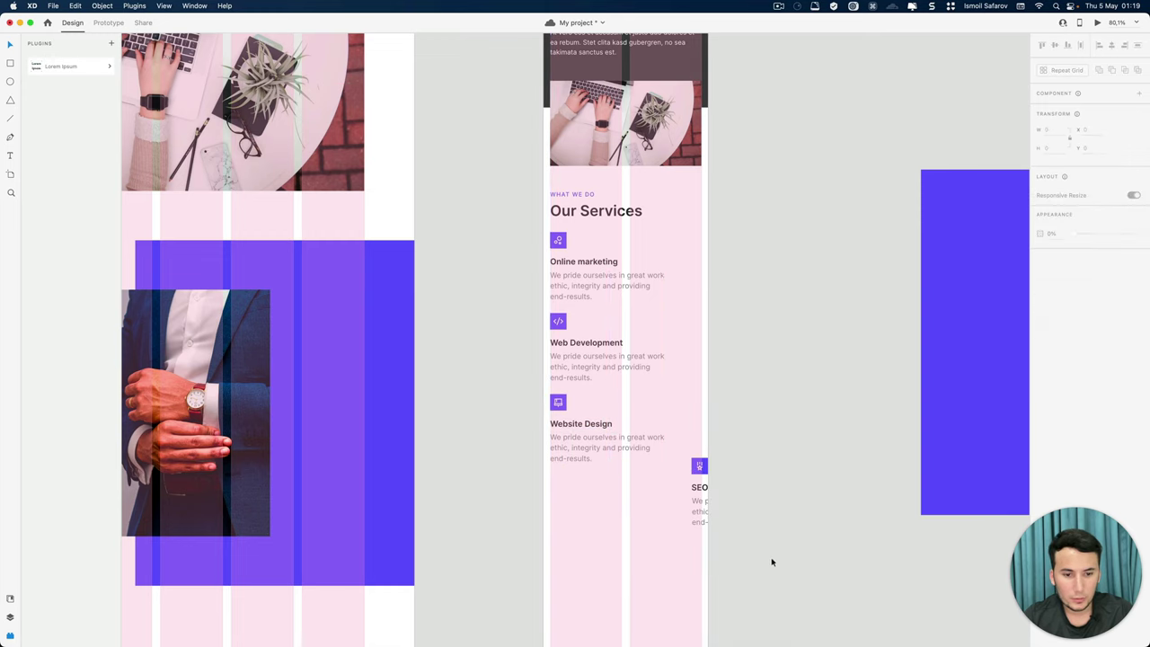
{"action": "mouse_move", "coordinate": [784, 564]}
{"action": "left_mouse_down"}
{"action": "mouse_move", "coordinate": [699, 464]}
{"action": "mouse_move", "coordinate": [563, 487]}
{"action": "left_mouse_up"}
{"action": "left_click", "coordinate": [519, 492]}
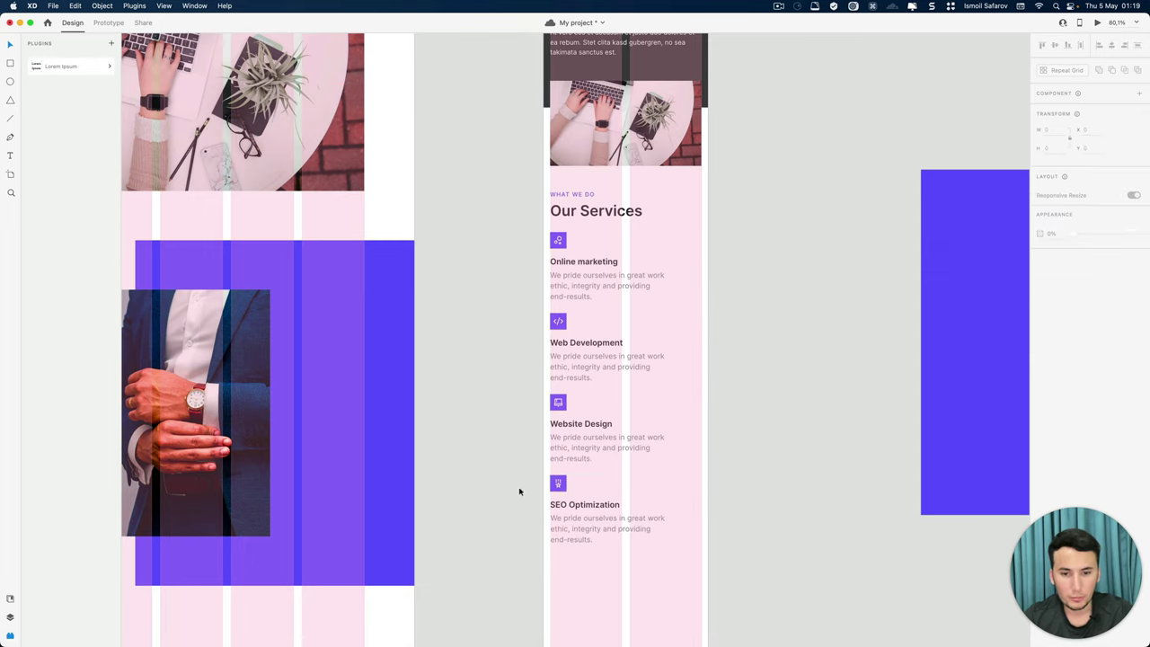
{"action": "scroll", "coordinate": [519, 492], "scroll_direction": "down", "scroll_amount": 5}
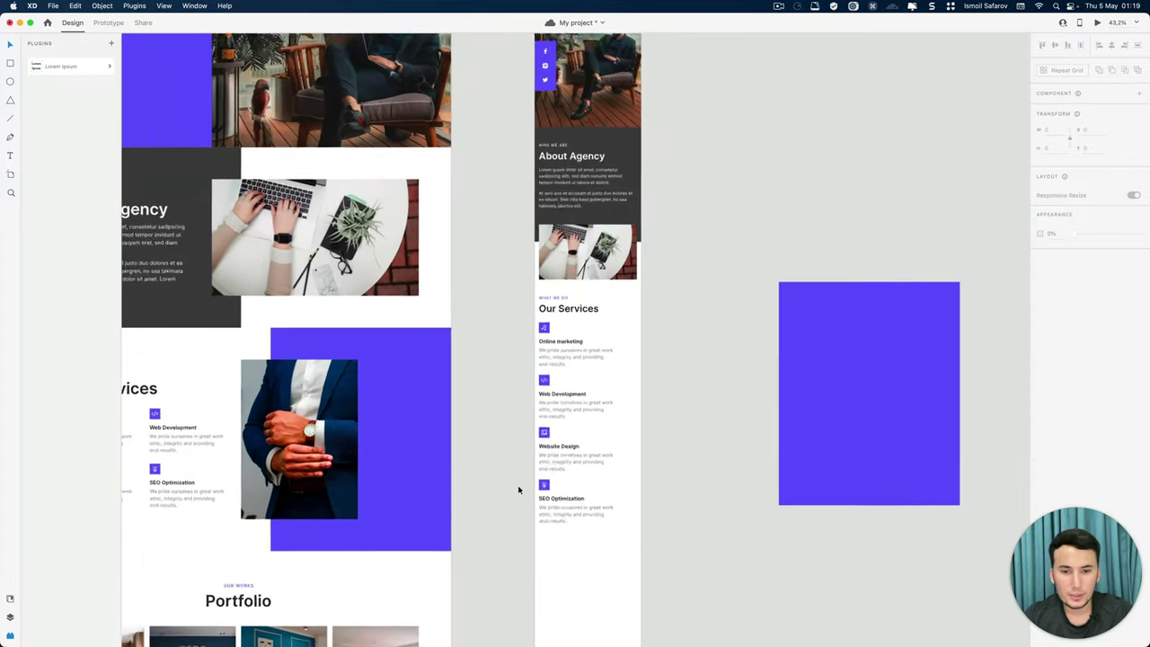
- Show the layout grid and position the purple block over the mobile Our Services list
{"action": "scroll", "coordinate": [519, 490], "scroll_direction": "up", "scroll_amount": 3}
{"action": "scroll", "coordinate": [518, 490], "scroll_direction": "down", "scroll_amount": 3}
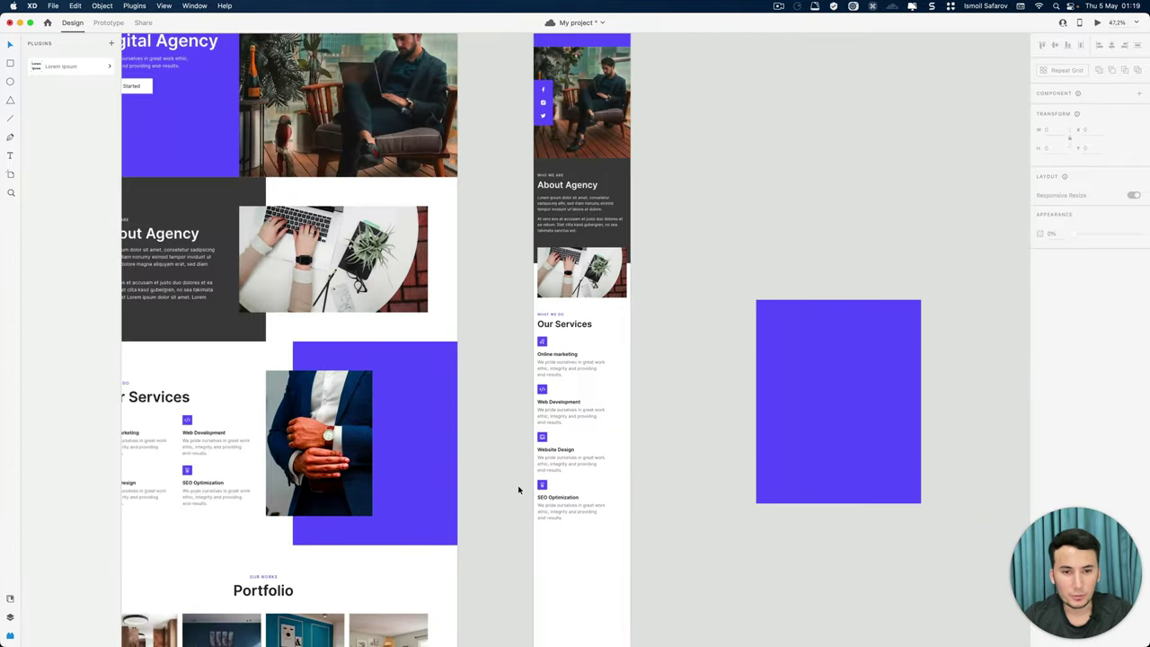
{"action": "key", "text": "super+shift+apostrophe"}
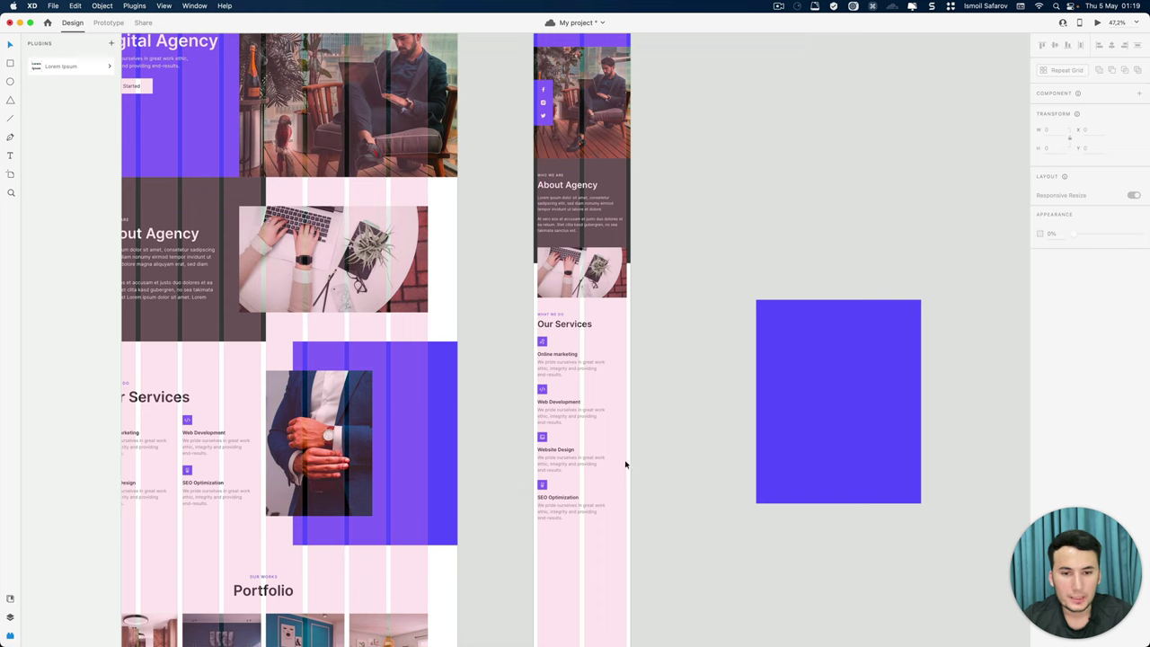
{"action": "left_click_drag", "start_coordinate": [816, 420], "coordinate": [612, 426]}
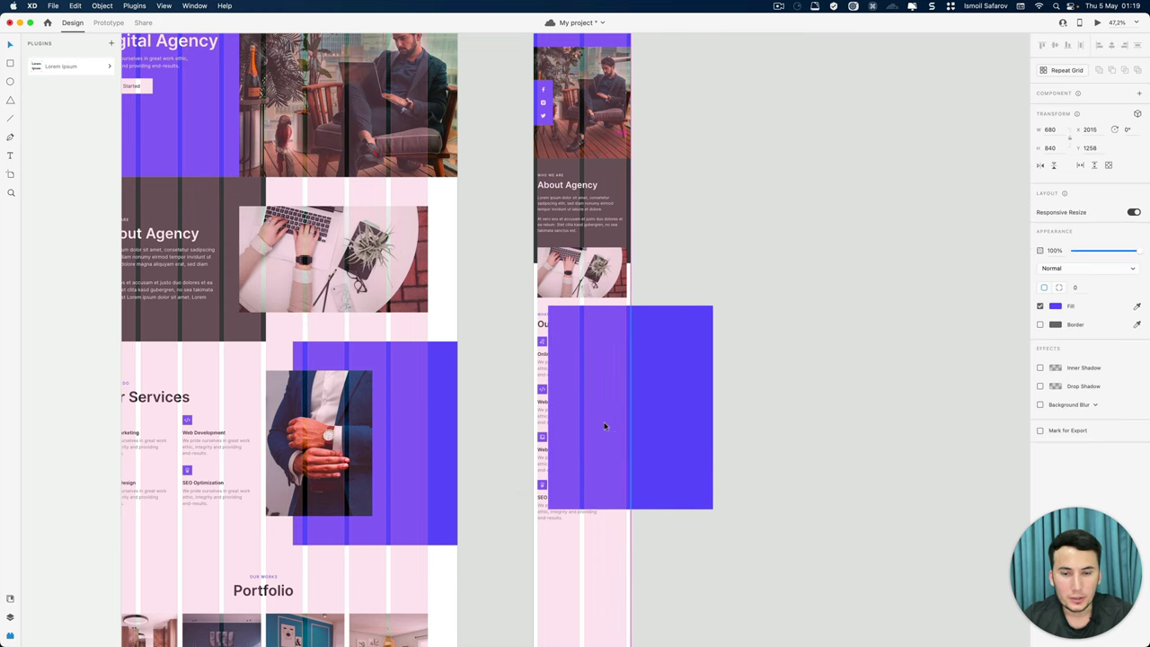
{"action": "left_click_drag", "start_coordinate": [604, 426], "coordinate": [596, 435]}
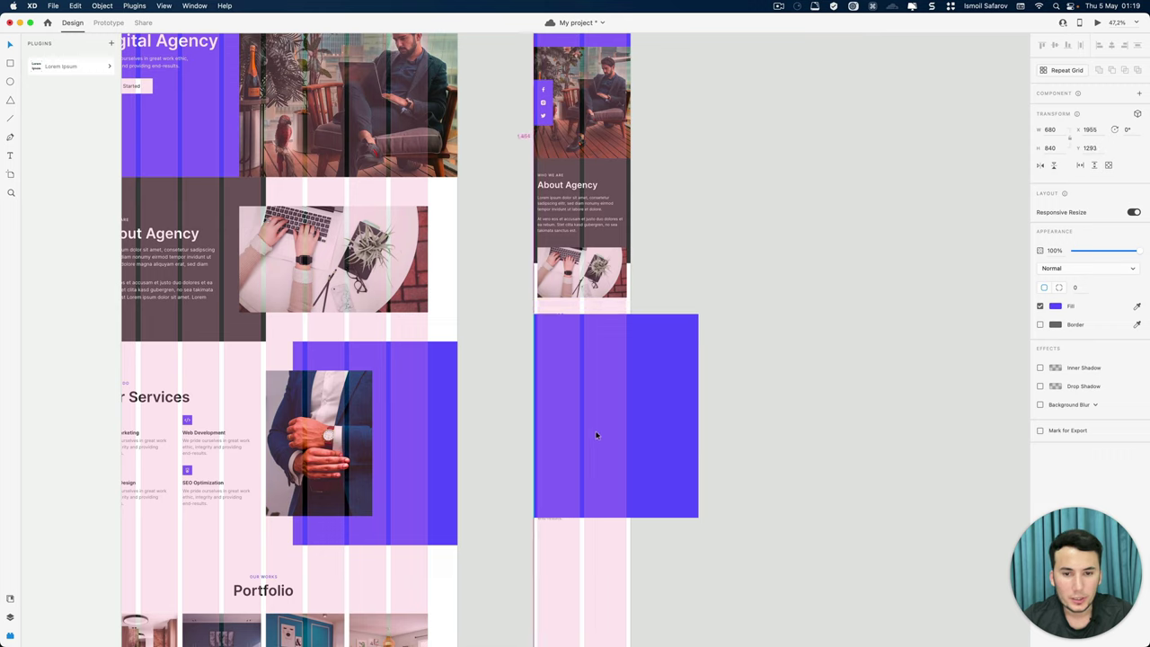
{"action": "left_click_drag", "start_coordinate": [596, 436], "coordinate": [598, 452]}
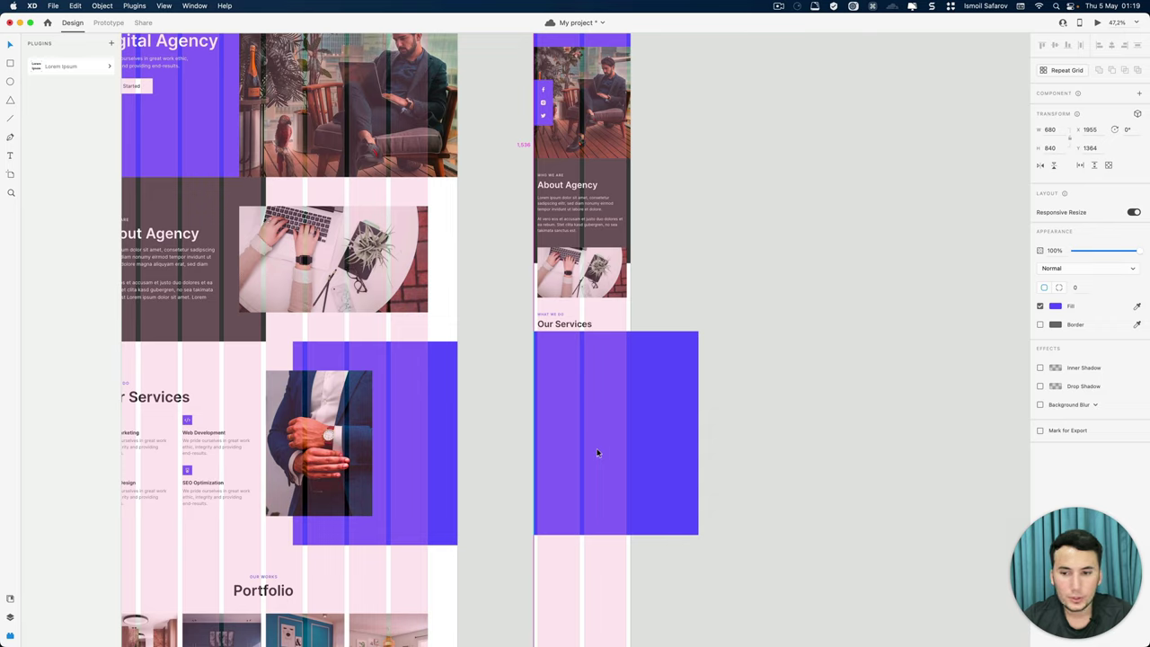
{"action": "left_click_drag", "start_coordinate": [598, 452], "coordinate": [596, 430]}
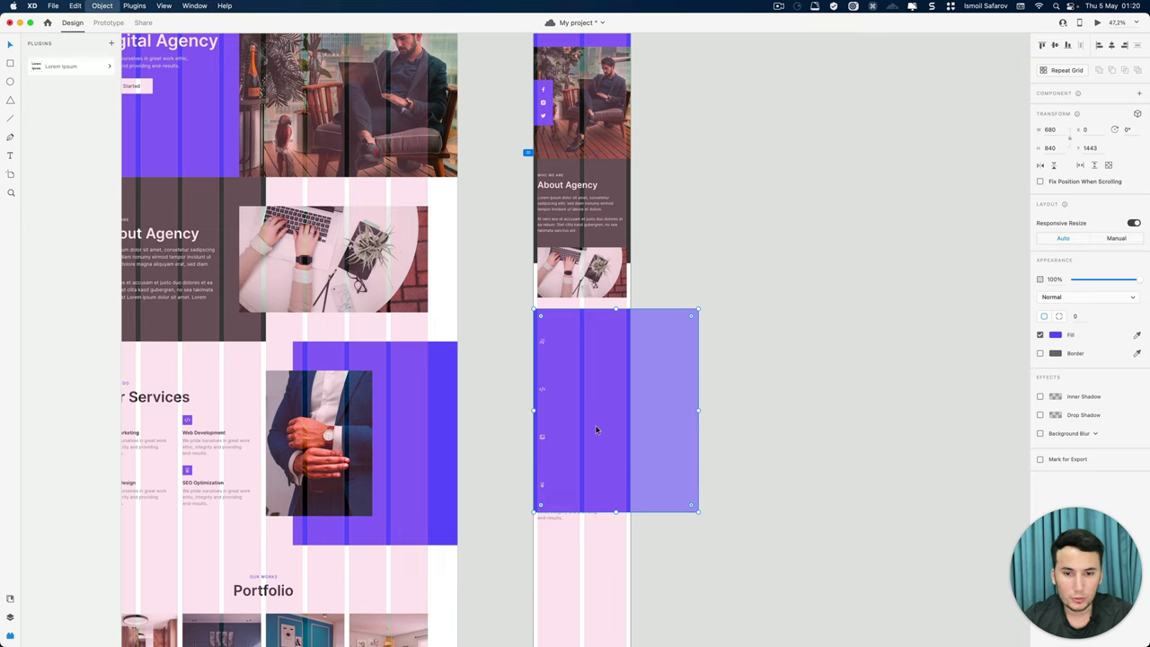
- Send the purple block behind the Our Services text, then move it off the artboard to the right
{"action": "key", "text": "super+bracketleft"}
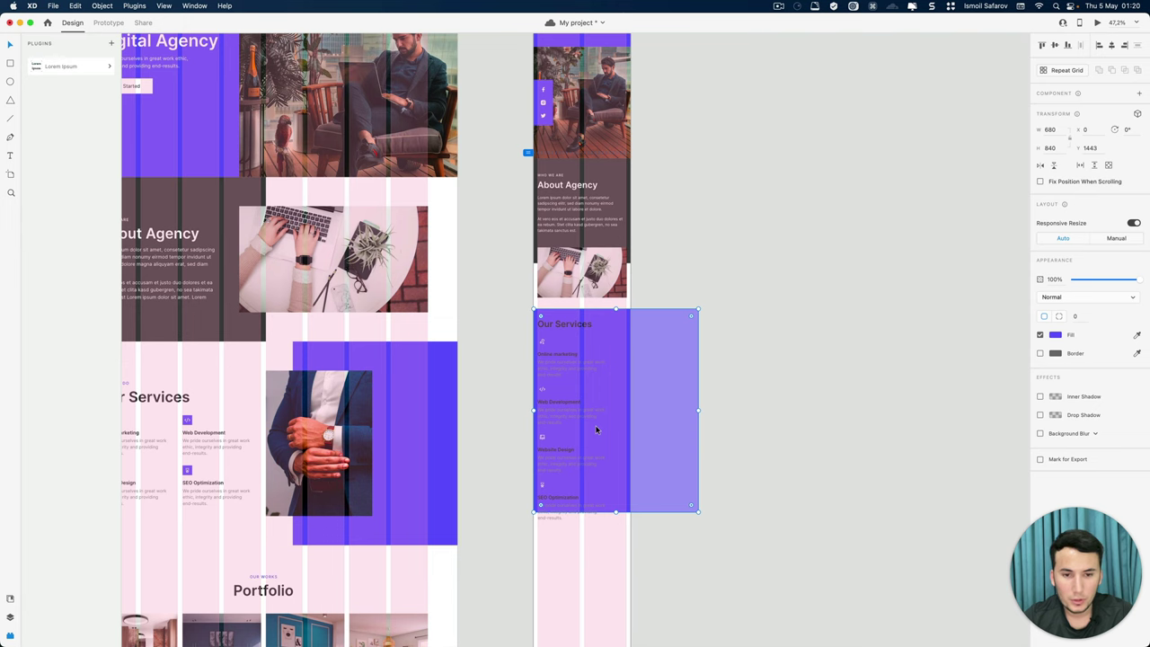
{"action": "scroll", "coordinate": [631, 418], "scroll_direction": "left", "scroll_amount": 3}
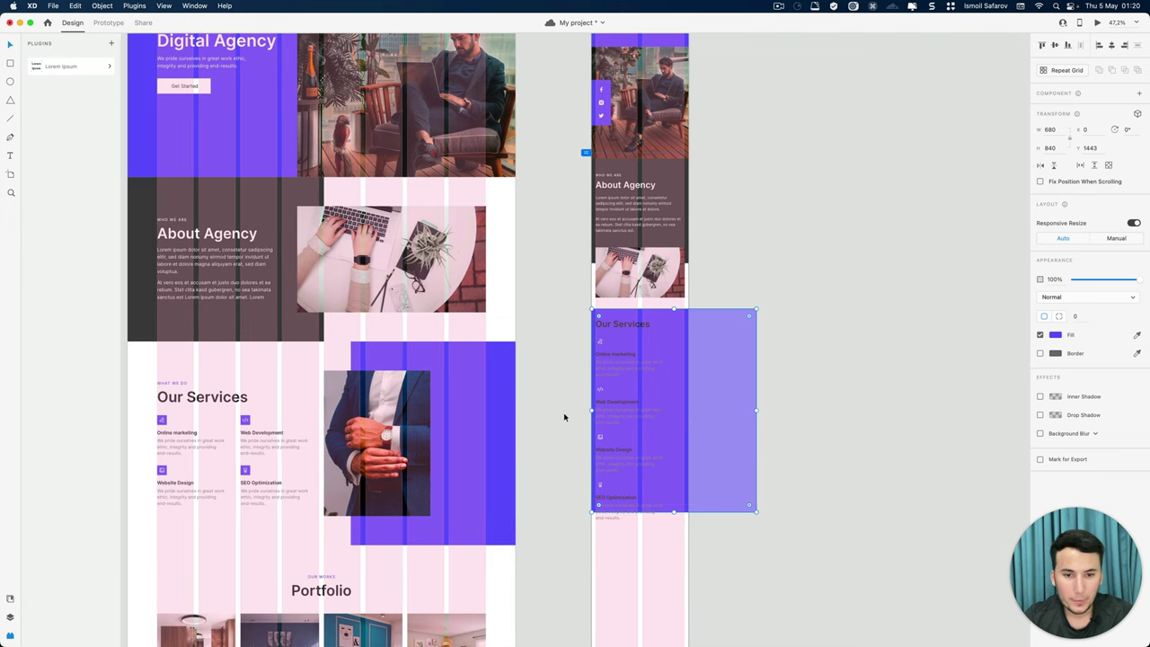
{"action": "left_click", "coordinate": [566, 416]}
{"action": "key", "text": "super+shift+apostrophe"}
{"action": "scroll", "coordinate": [568, 419], "scroll_direction": "up", "scroll_amount": 2}
{"action": "scroll", "coordinate": [568, 419], "scroll_direction": "up", "scroll_amount": 2}
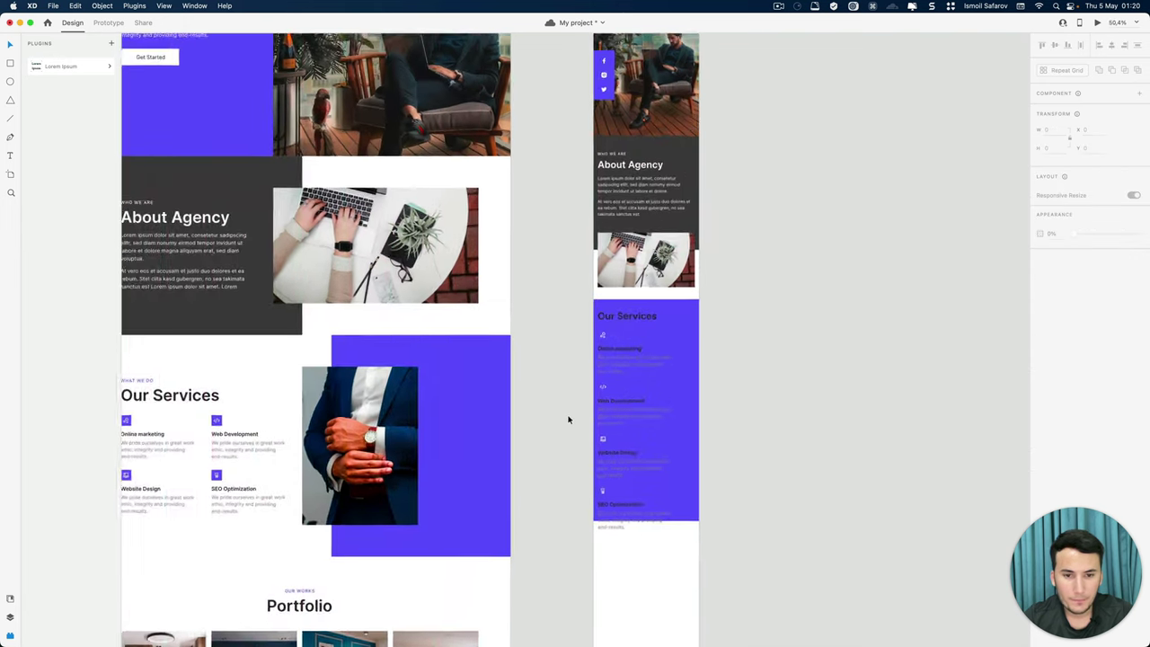
{"action": "scroll", "coordinate": [568, 418], "scroll_direction": "up", "scroll_amount": 1}
{"action": "key", "text": "super+shift+apostrophe"}
{"action": "left_click", "coordinate": [675, 333]}
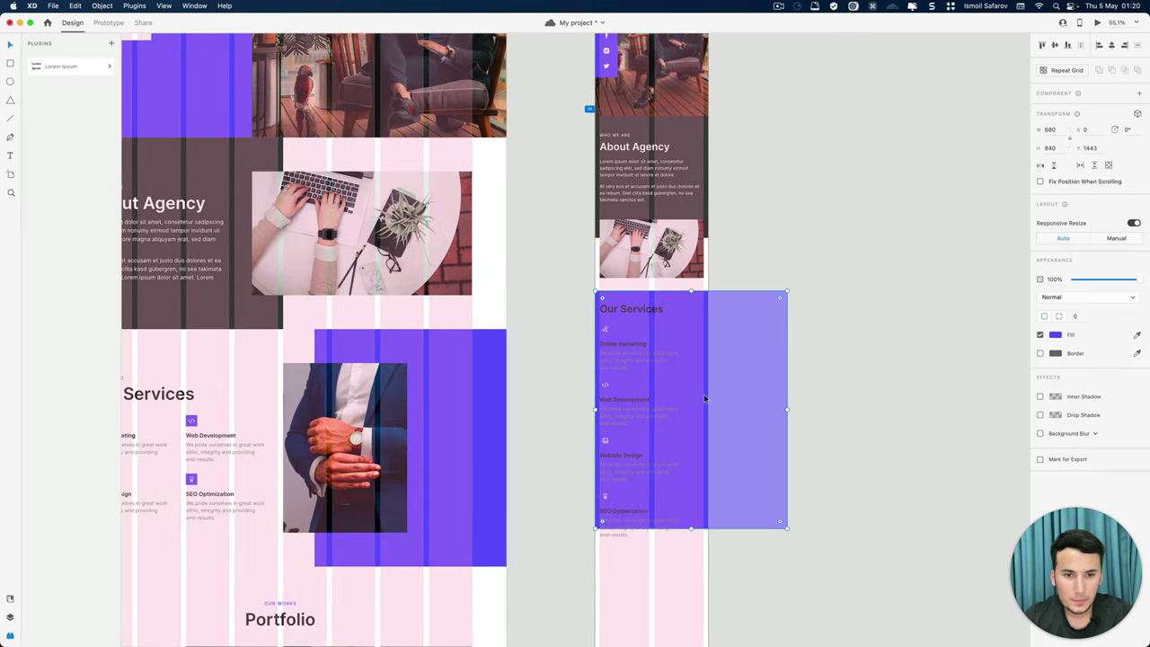
{"action": "scroll", "coordinate": [710, 400], "scroll_direction": "down", "scroll_amount": 2}
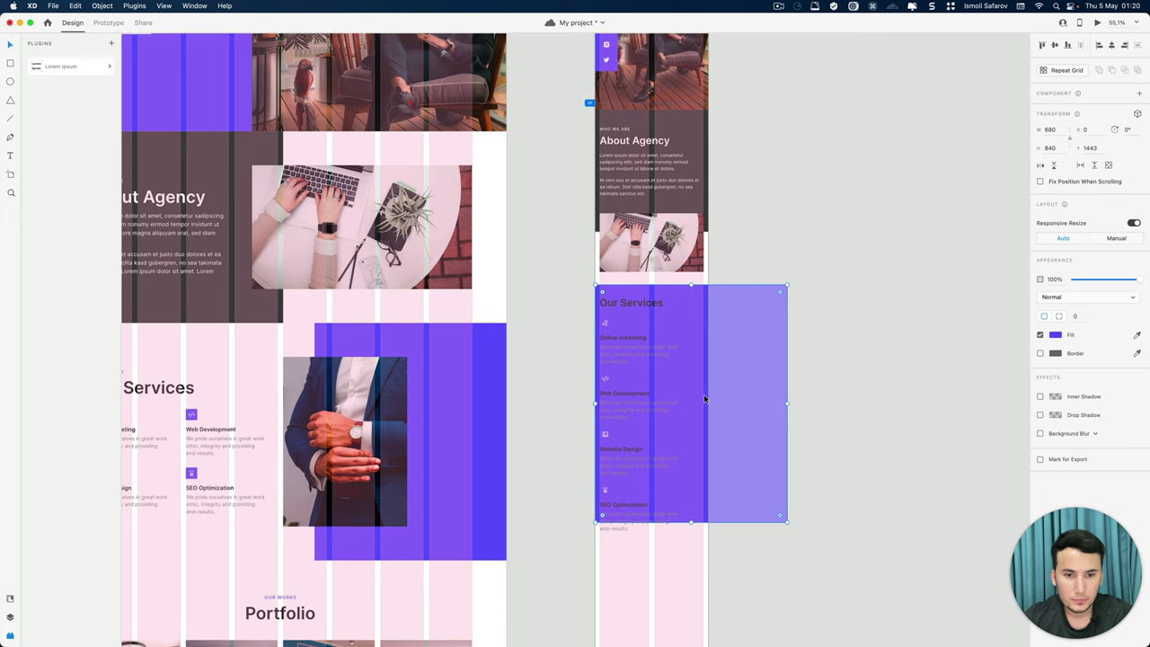
{"action": "left_click_drag", "start_coordinate": [744, 390], "coordinate": [1007, 379]}
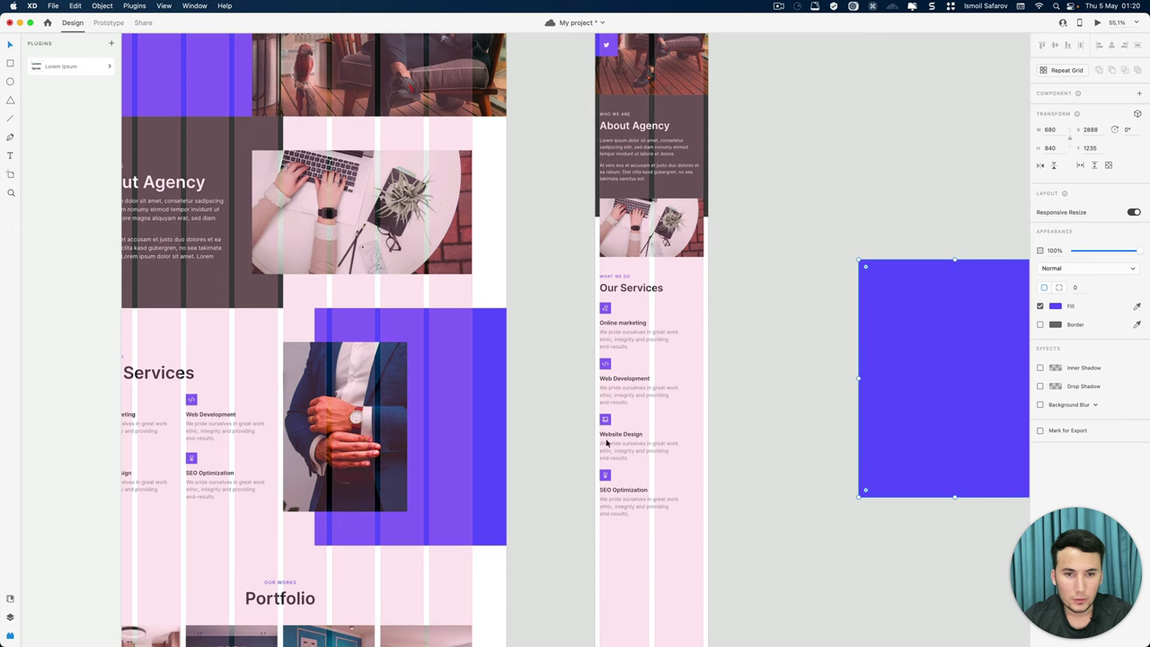
- Nudge the Our Services content down and stretch the laptop photo to the full artboard width
{"action": "left_click_drag", "start_coordinate": [583, 533], "coordinate": [771, 266]}
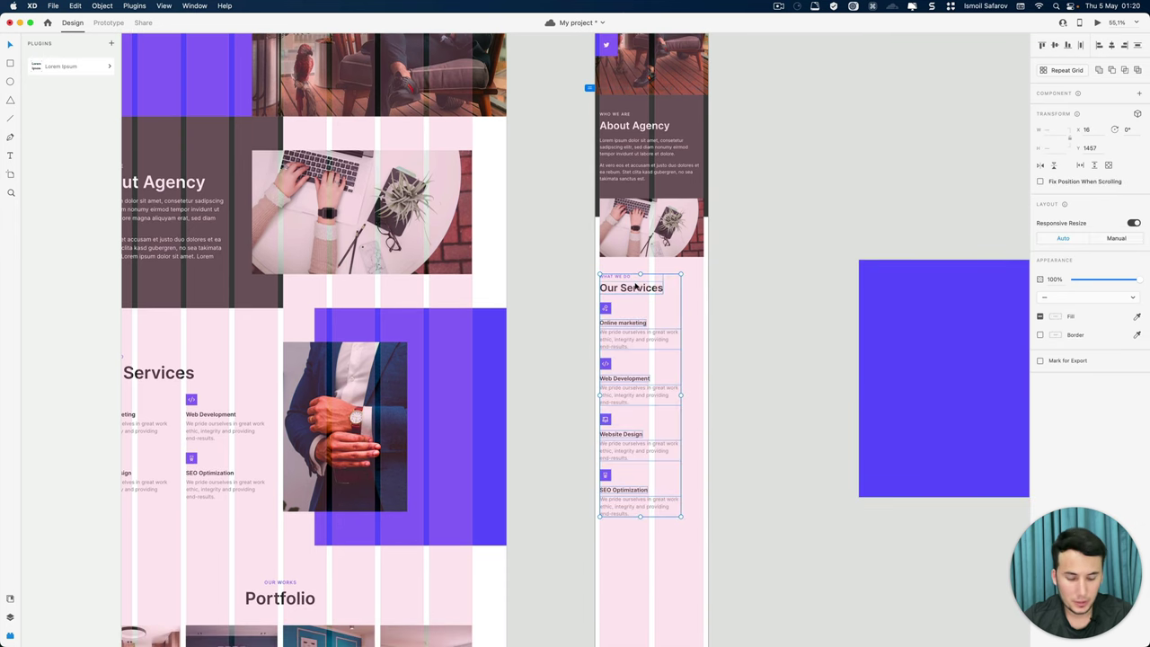
{"action": "key", "text": "shift+Down"}
{"action": "key", "text": "shift+Down"}
{"action": "key", "text": "shift+Down"}
{"action": "key", "text": "shift+Down"}
{"action": "key", "text": "shift+Down"}
{"action": "key", "text": "shift+Down"}
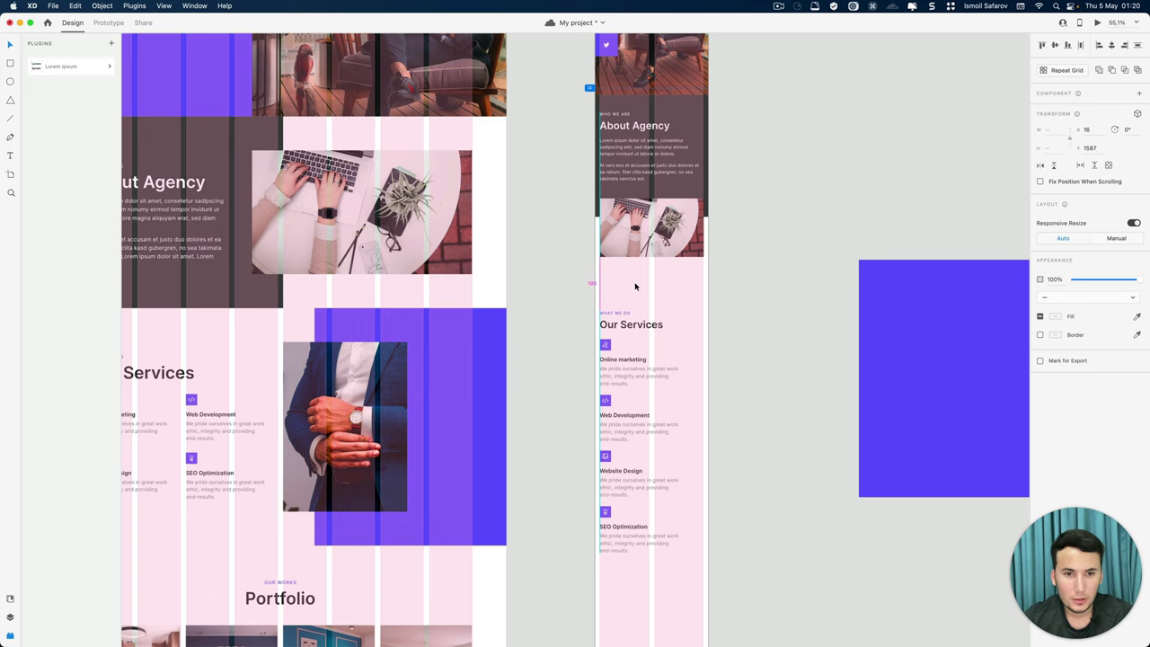
{"action": "left_click", "coordinate": [627, 230]}
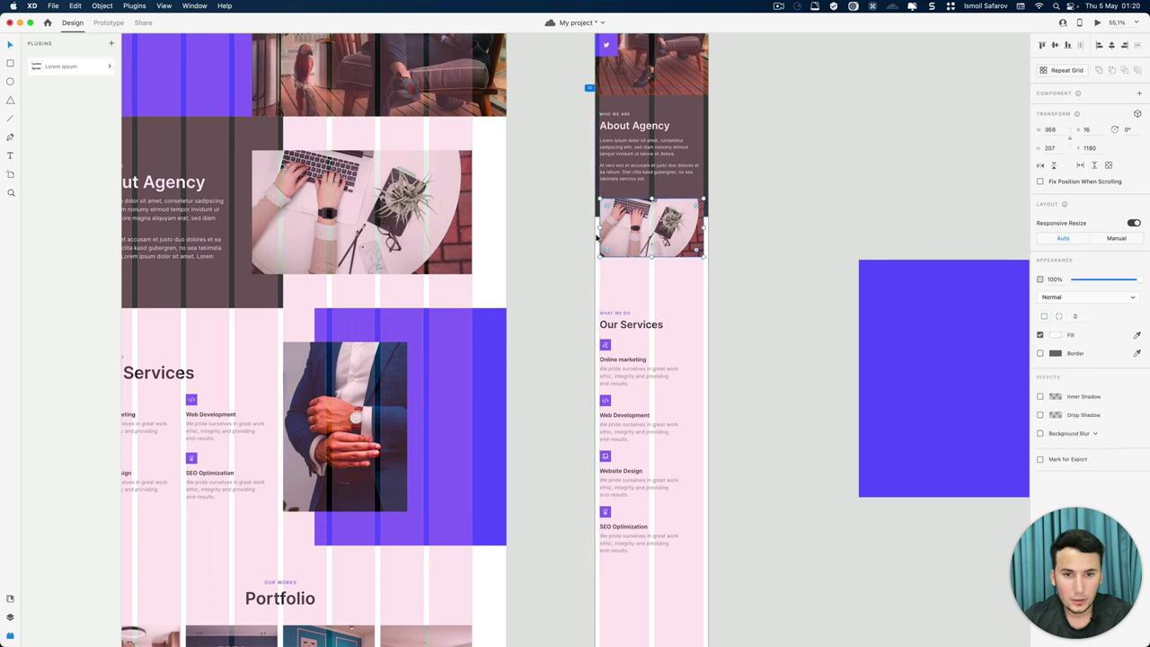
{"action": "left_click_drag", "start_coordinate": [596, 258], "coordinate": [594, 260]}
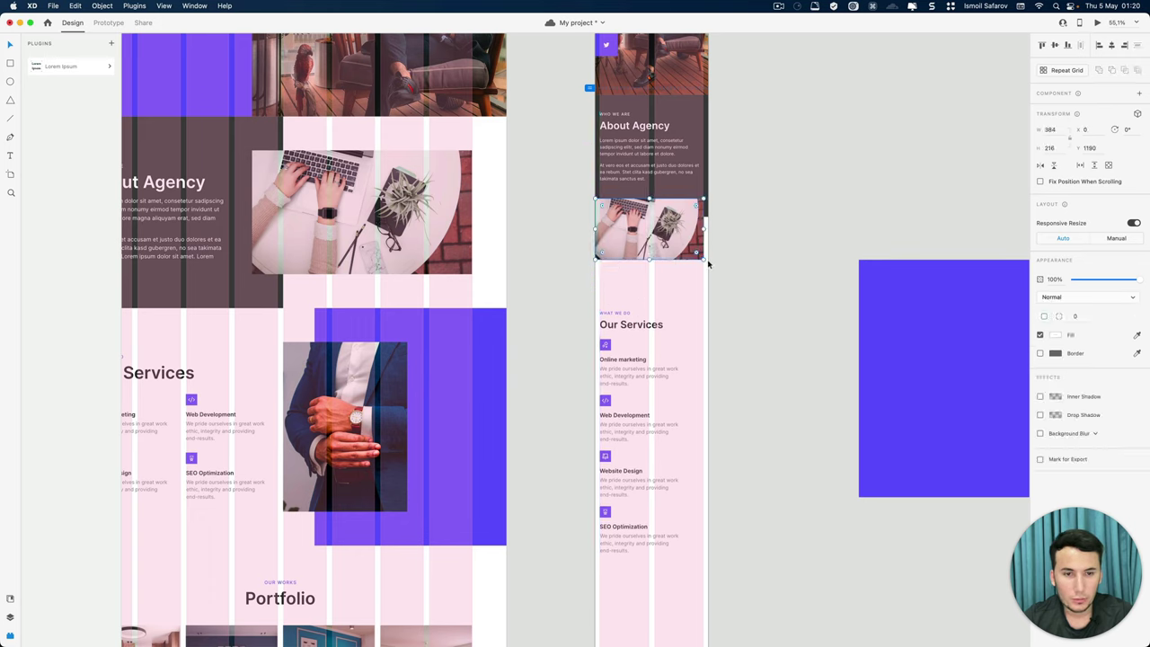
{"action": "left_click_drag", "start_coordinate": [704, 260], "coordinate": [709, 263]}
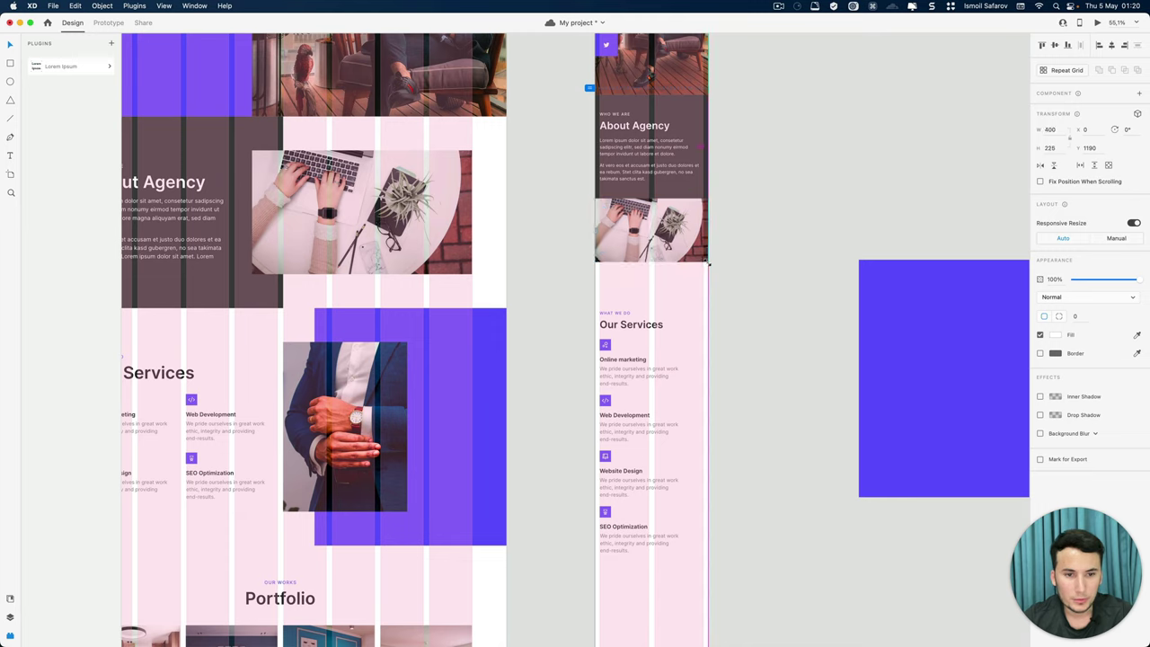
- Shorten the dark About Agency background block
{"action": "left_click", "coordinate": [644, 178]}
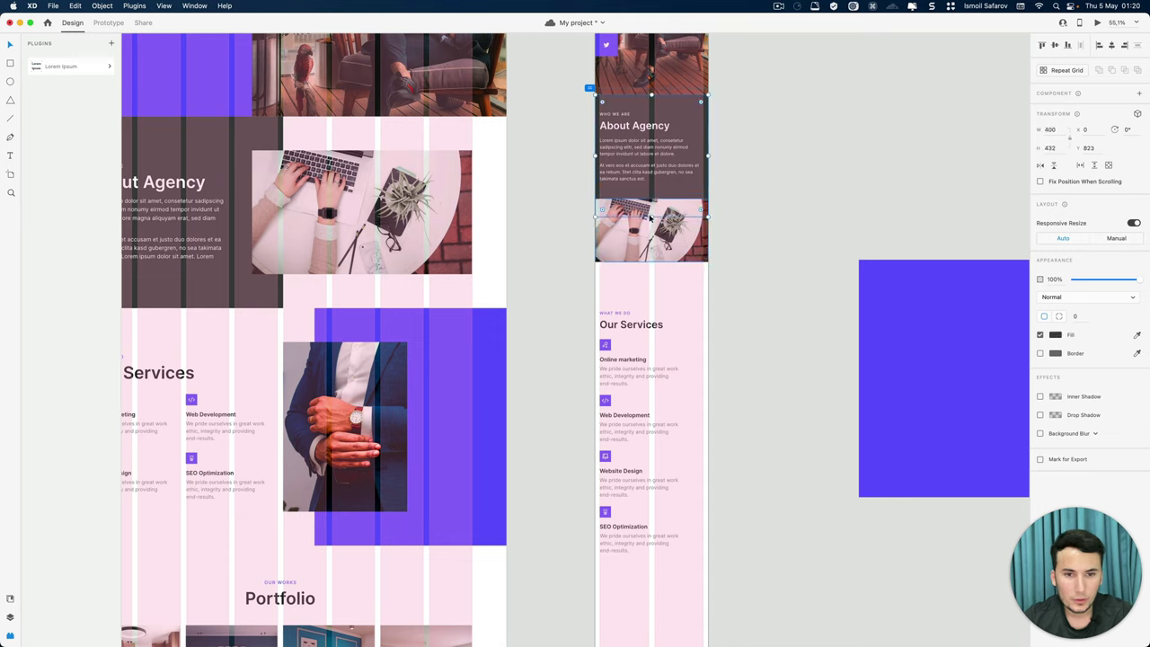
{"action": "left_click_drag", "start_coordinate": [651, 216], "coordinate": [651, 199]}
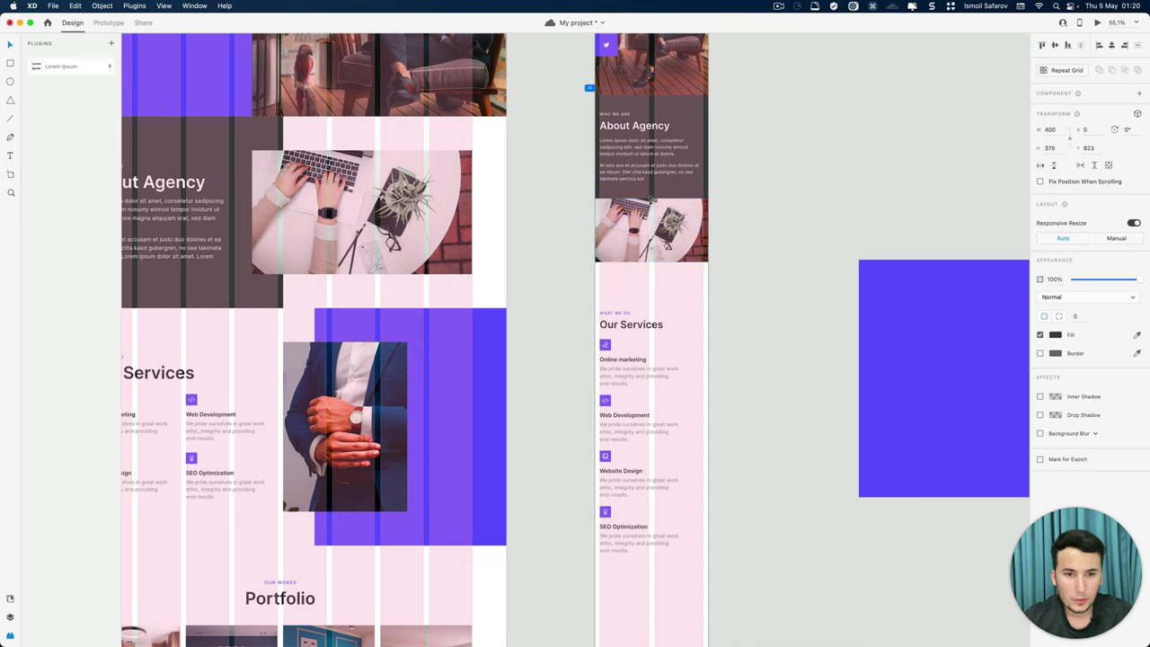
{"action": "scroll", "coordinate": [568, 213], "scroll_direction": "up", "scroll_amount": 2}
{"action": "scroll", "coordinate": [568, 213], "scroll_direction": "down", "scroll_amount": 1}
{"action": "scroll", "coordinate": [568, 213], "scroll_direction": "down", "scroll_amount": 2}
- Nudge the Our Services heading and list up to Y 1475, just beneath the laptop photo
{"action": "left_click", "coordinate": [565, 214]}
{"action": "scroll", "coordinate": [565, 215], "scroll_direction": "right", "scroll_amount": 3}
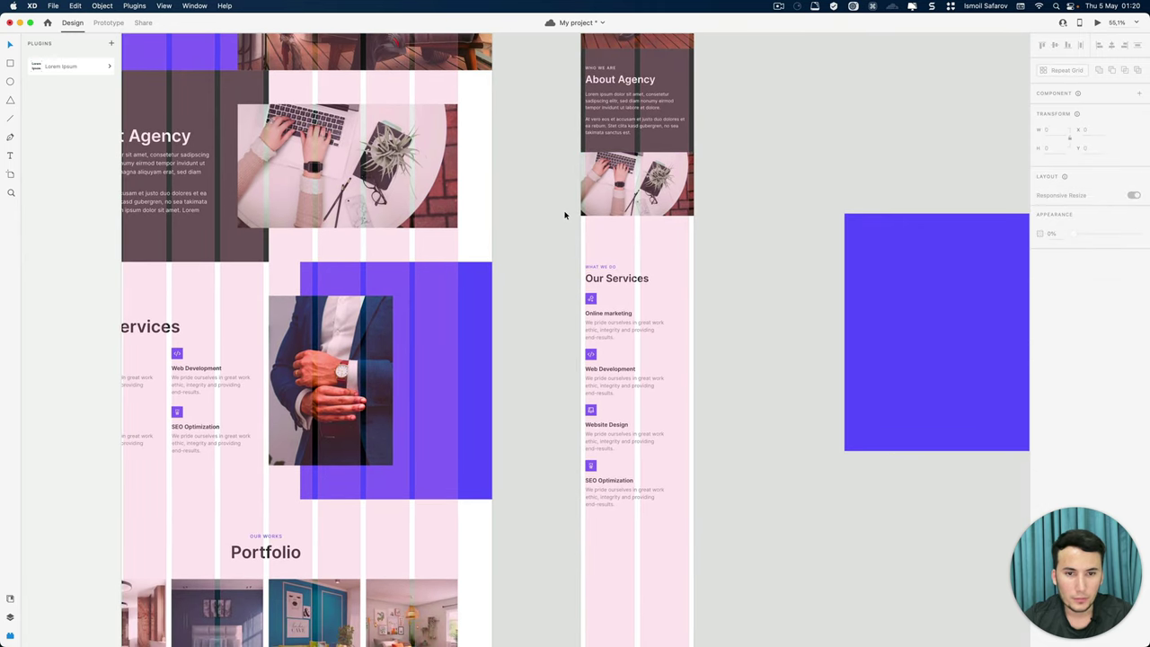
{"action": "left_click_drag", "start_coordinate": [543, 554], "coordinate": [757, 233]}
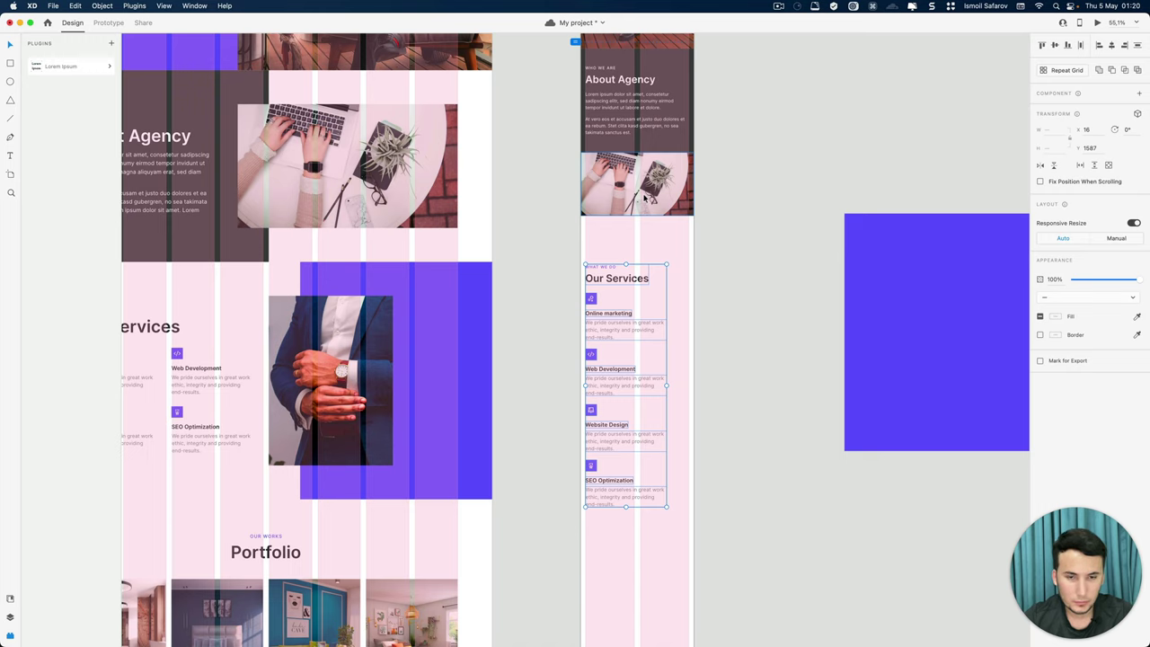
{"action": "key", "text": "shift+Up"}
{"action": "key", "text": "shift+Up"}
{"action": "key", "text": "shift+Up"}
{"action": "key", "text": "shift+Up"}
{"action": "key", "text": "shift+Up"}
{"action": "key", "text": "shift+Up"}
{"action": "key", "text": "shift+Up"}
{"action": "key", "text": "shift+Up"}
{"action": "key", "text": "shift+Up"}
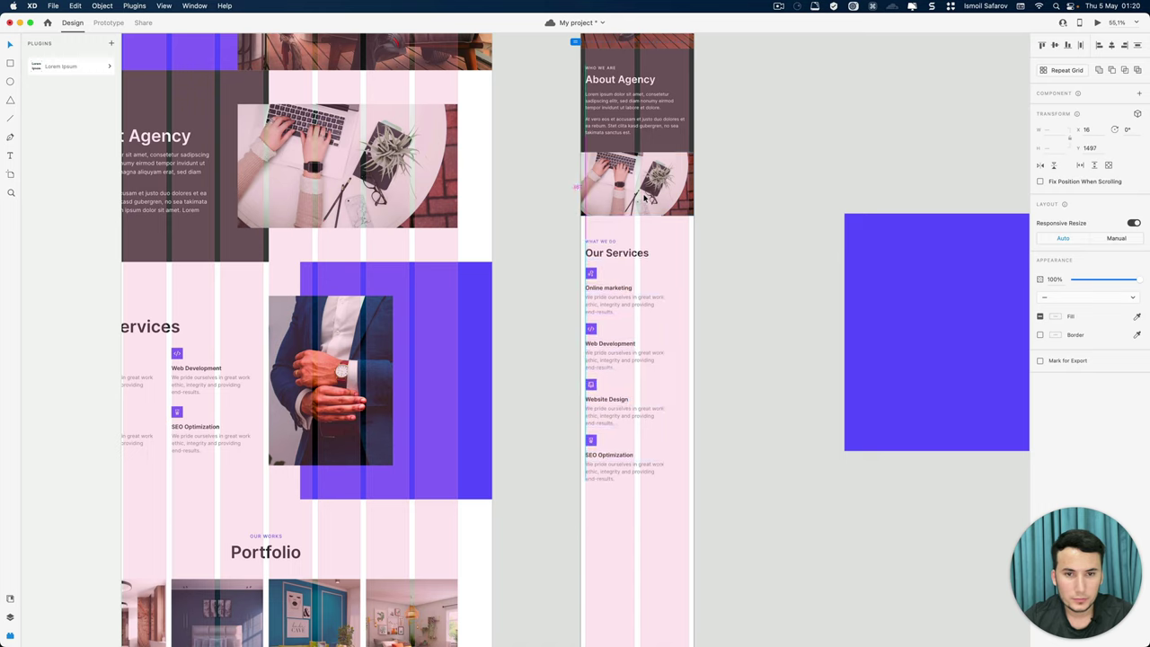
{"action": "key", "text": "shift+Up"}
{"action": "key", "text": "shift+Up"}
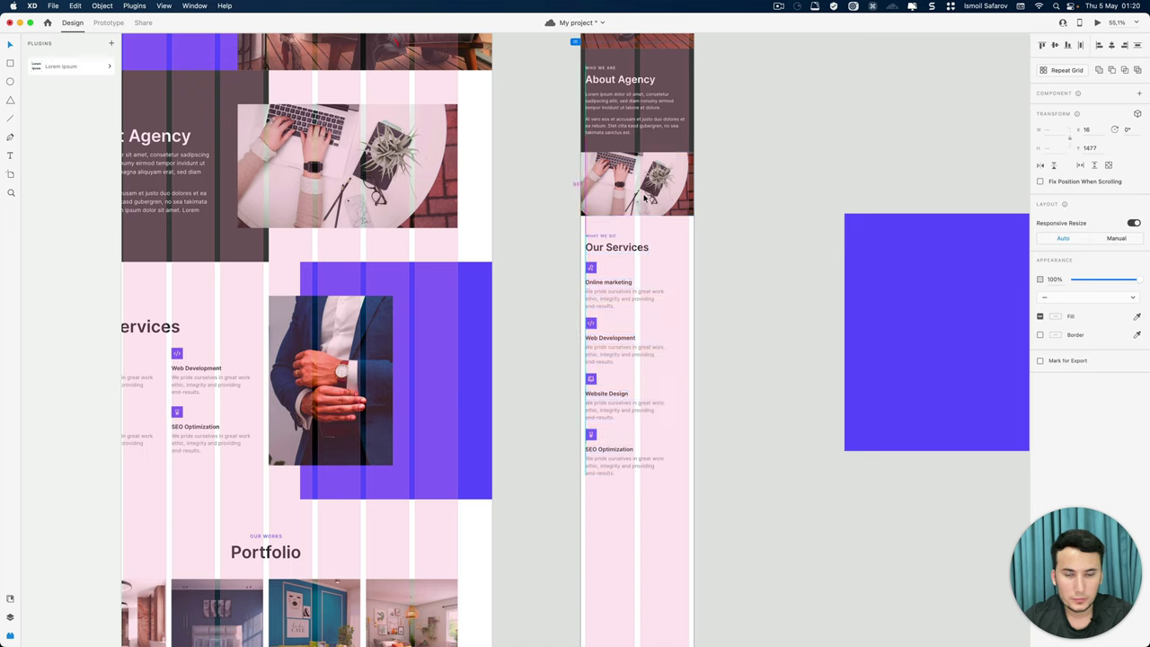
{"action": "key", "text": "Up"}
{"action": "key", "text": "Up"}
{"action": "key", "text": "Up"}
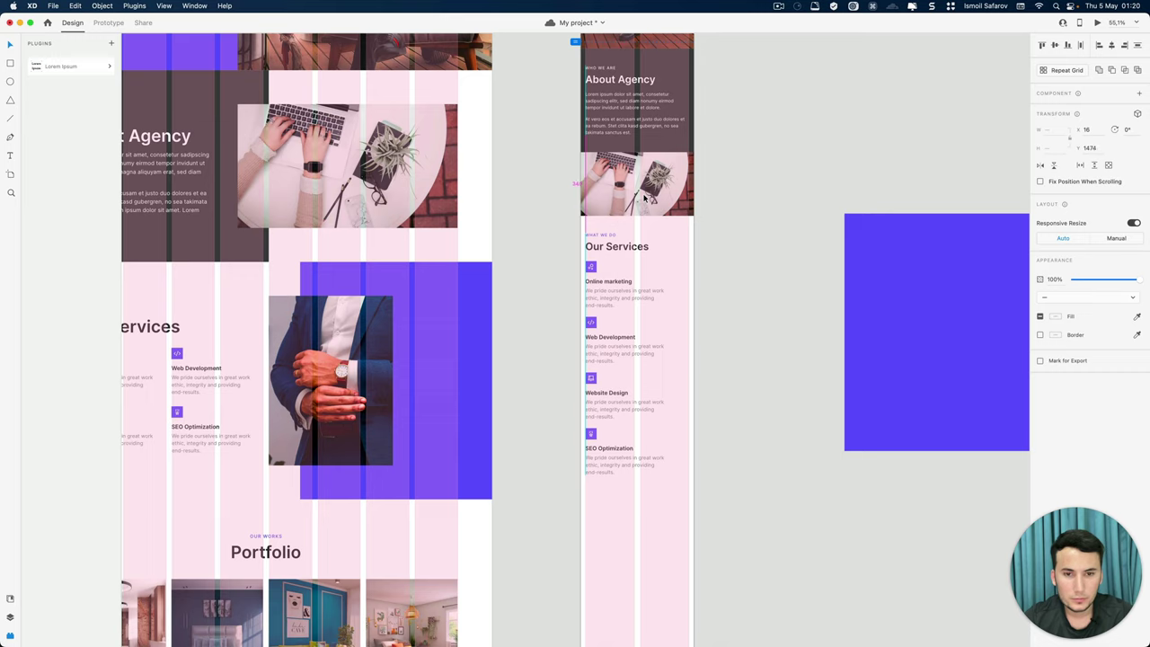
{"action": "key", "text": "Down"}
- Move the purple block just below SEO Optimization in the Our Services section
{"action": "scroll", "coordinate": [735, 304], "scroll_direction": "right", "scroll_amount": 3}
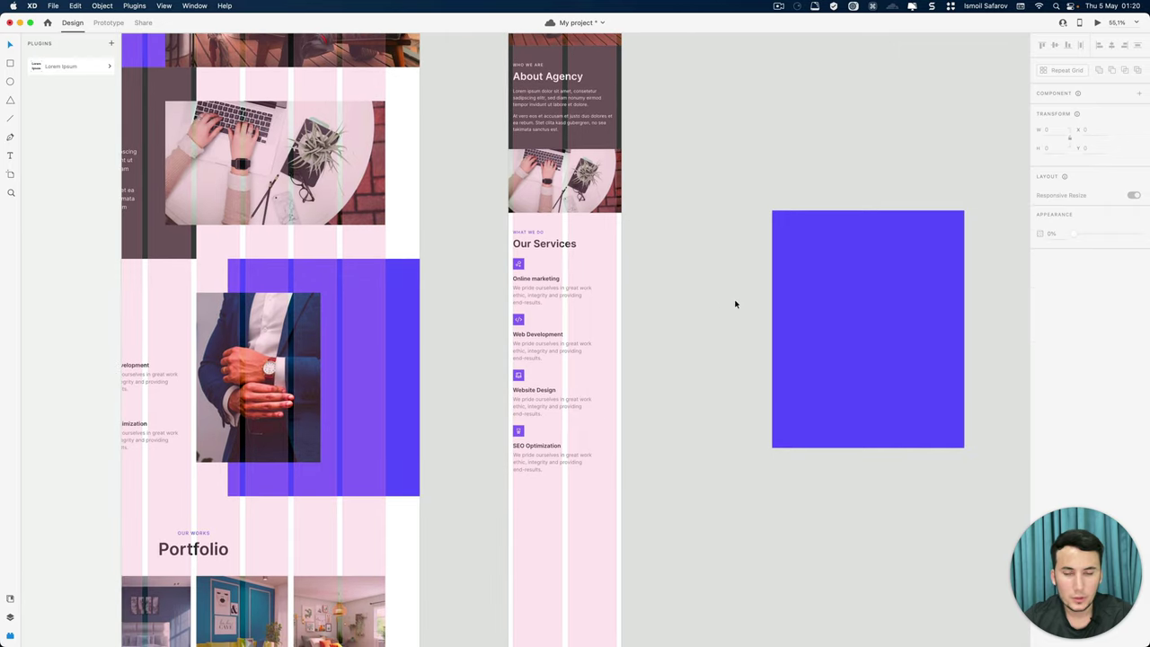
{"action": "left_click_drag", "start_coordinate": [865, 319], "coordinate": [601, 586]}
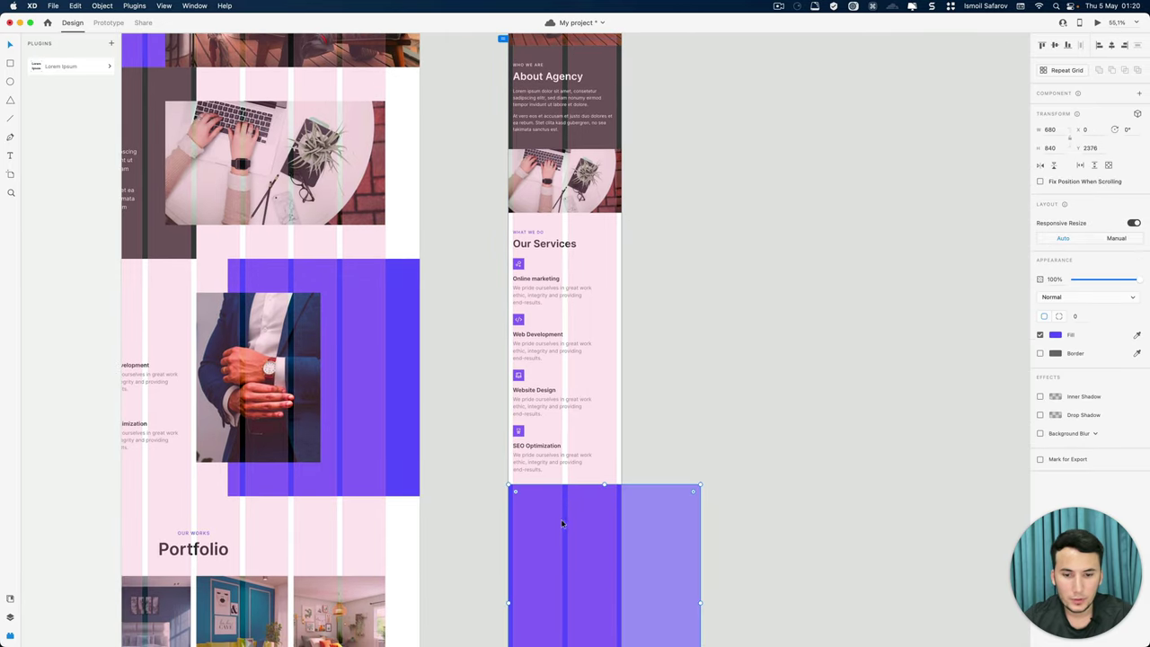
{"action": "scroll", "coordinate": [533, 464], "scroll_direction": "down", "scroll_amount": 2}
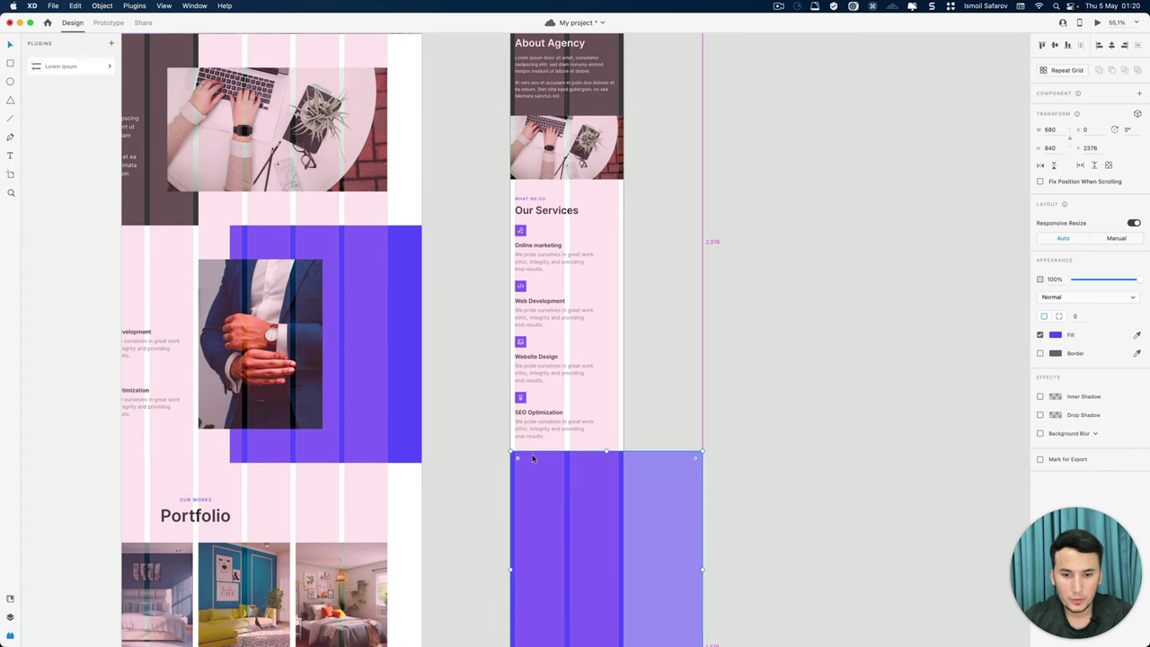
{"action": "key", "text": "shift+Up"}
{"action": "key", "text": "shift+Up"}
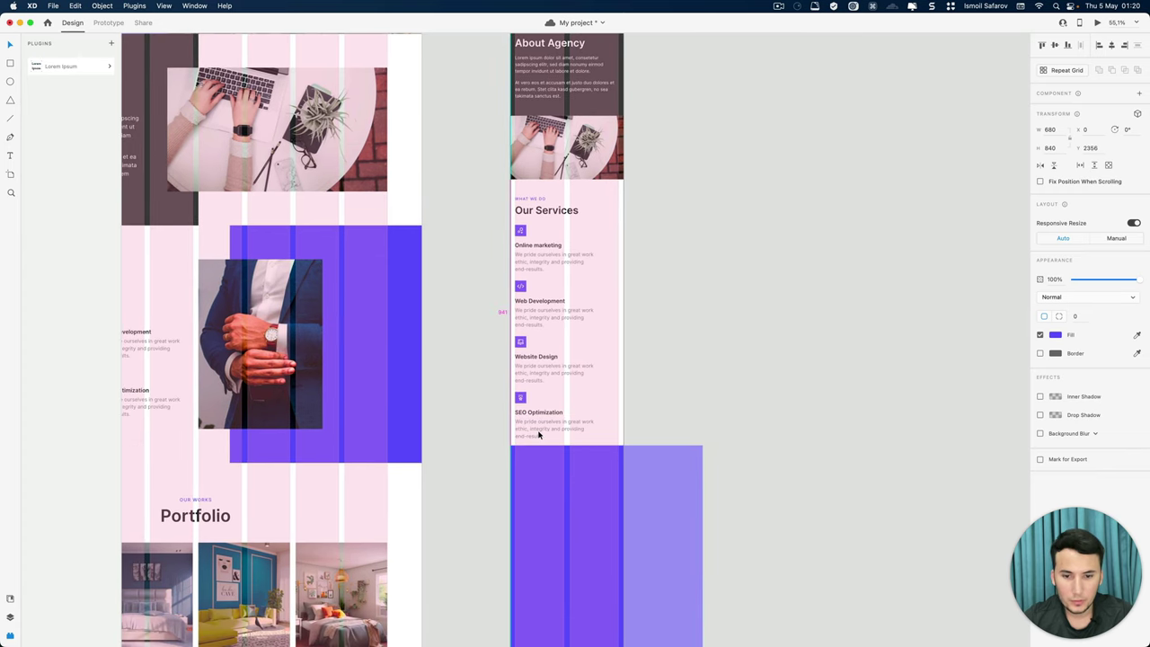
{"action": "key", "text": "shift+Down"}
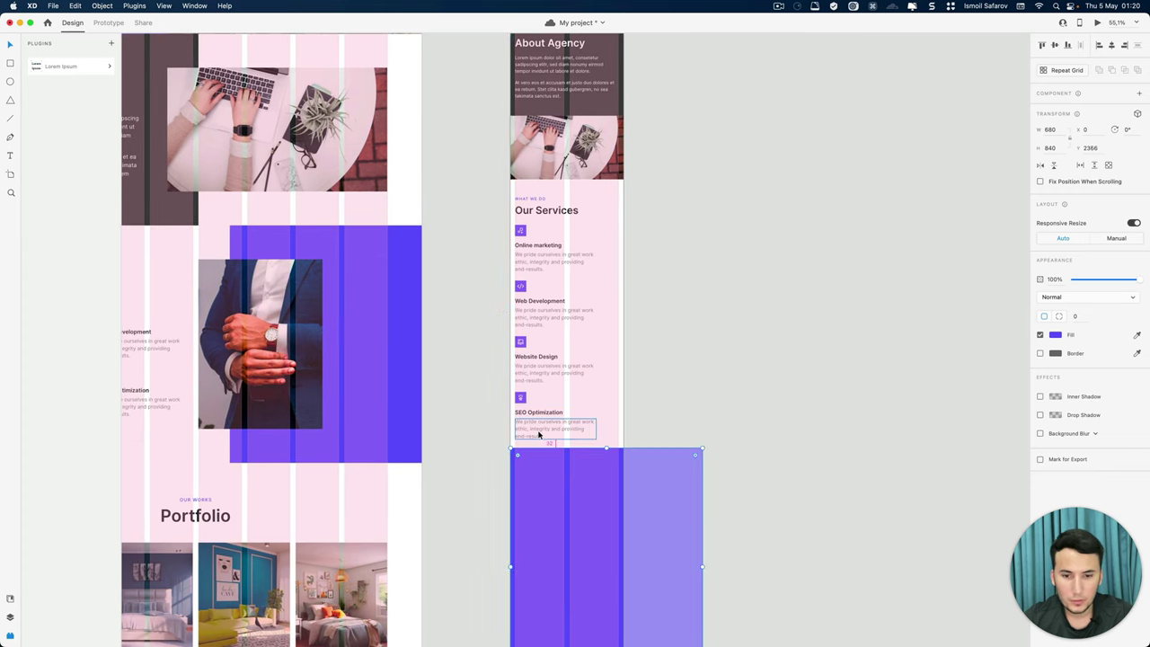
{"action": "key", "text": "Up"}
{"action": "key", "text": "Up"}
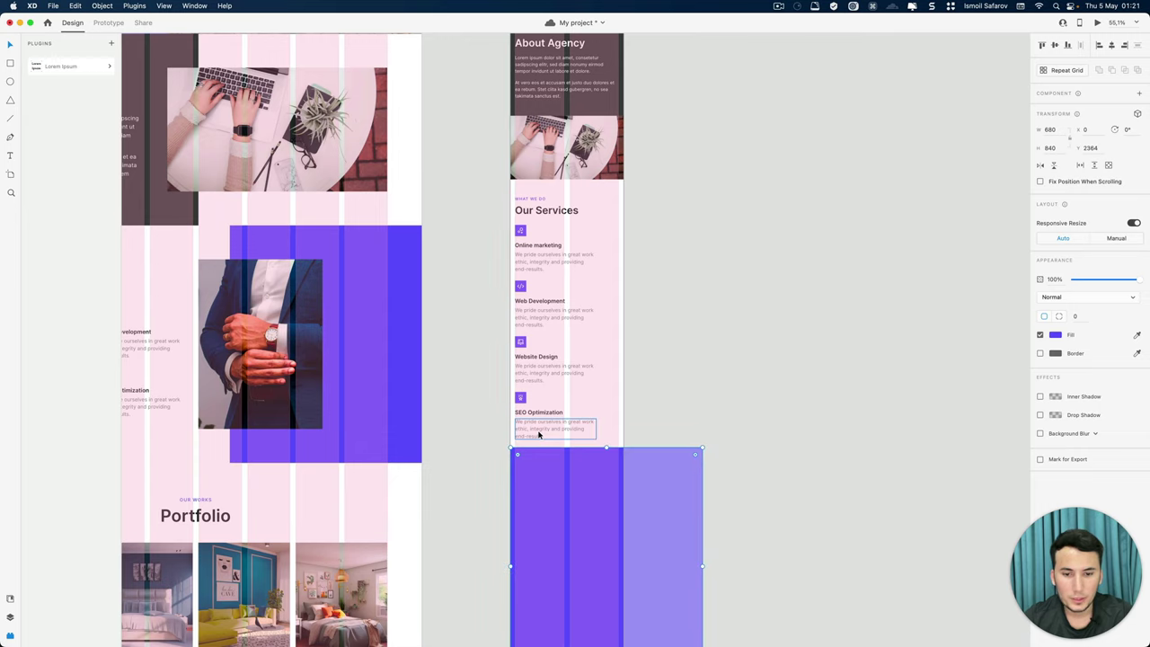
- Resize the purple block to 400 wide by 371 tall
{"action": "scroll", "coordinate": [539, 435], "scroll_direction": "down", "scroll_amount": 3}
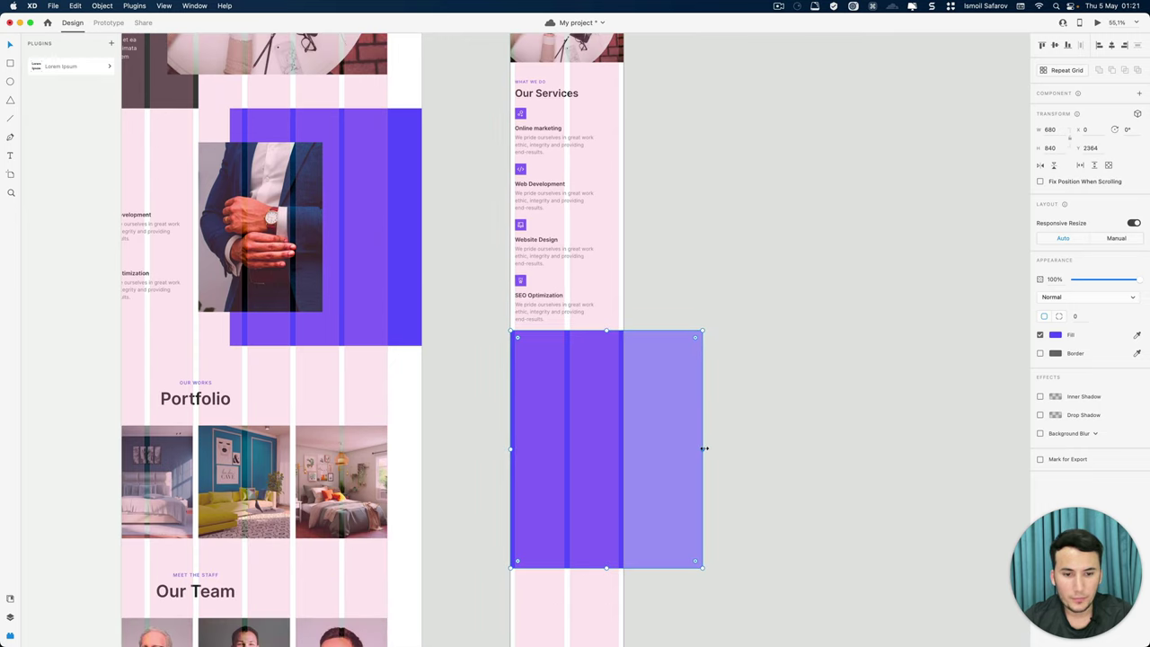
{"action": "left_click_drag", "start_coordinate": [705, 449], "coordinate": [623, 449]}
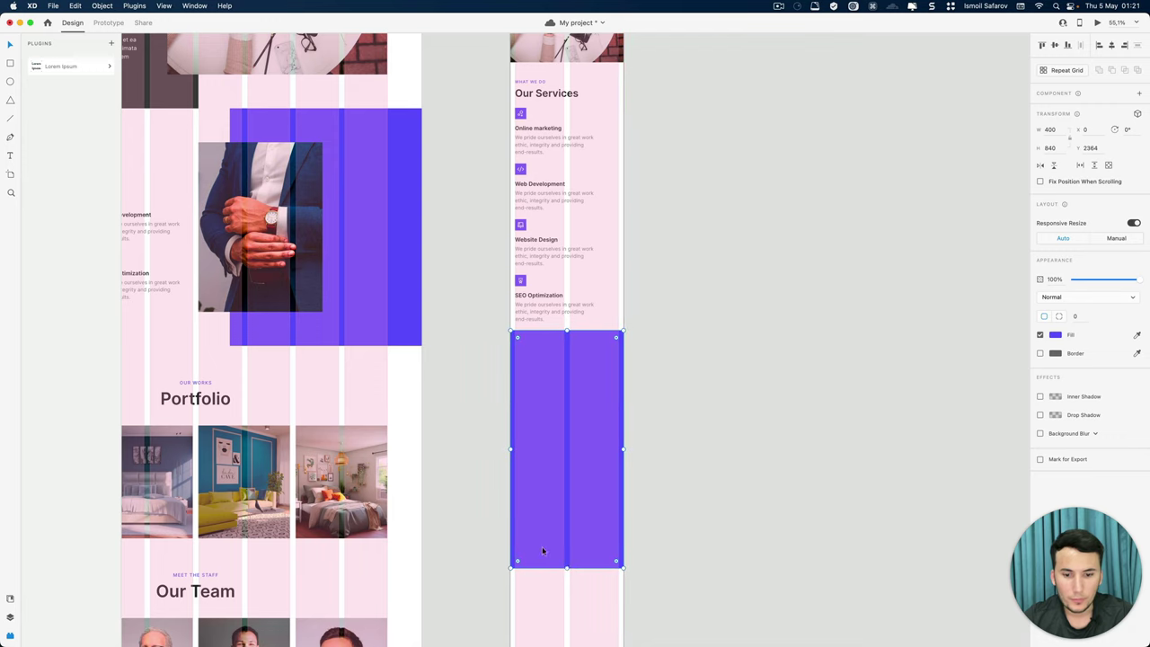
{"action": "left_click_drag", "start_coordinate": [566, 568], "coordinate": [566, 435]}
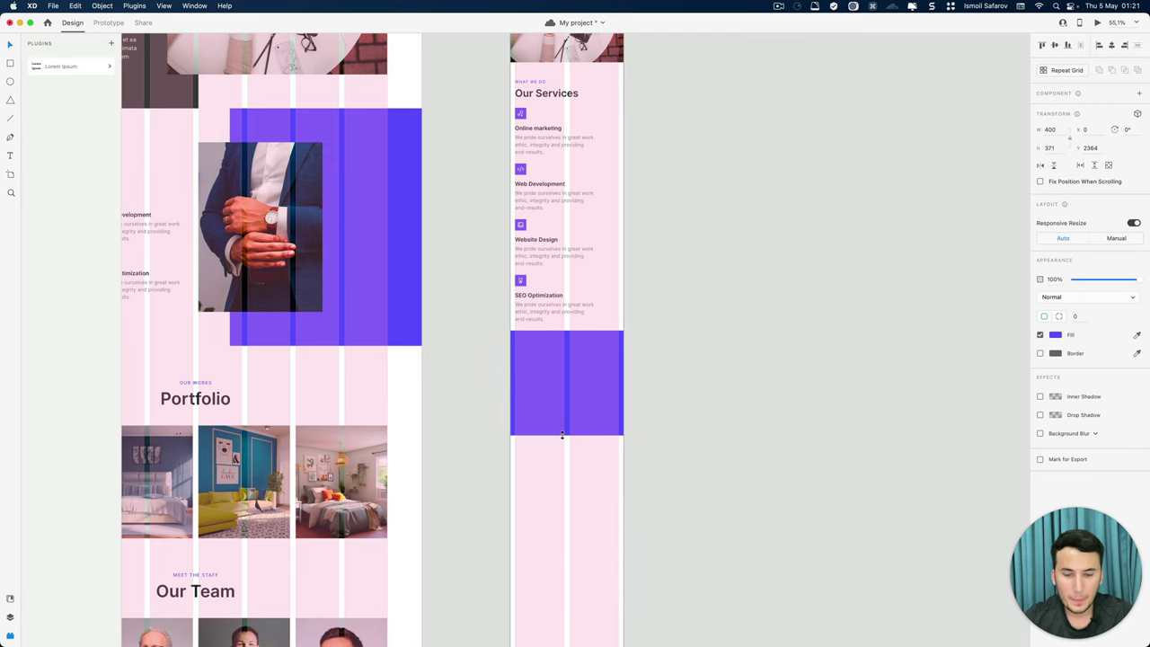
{"action": "scroll", "coordinate": [512, 405], "scroll_direction": "left", "scroll_amount": 2}
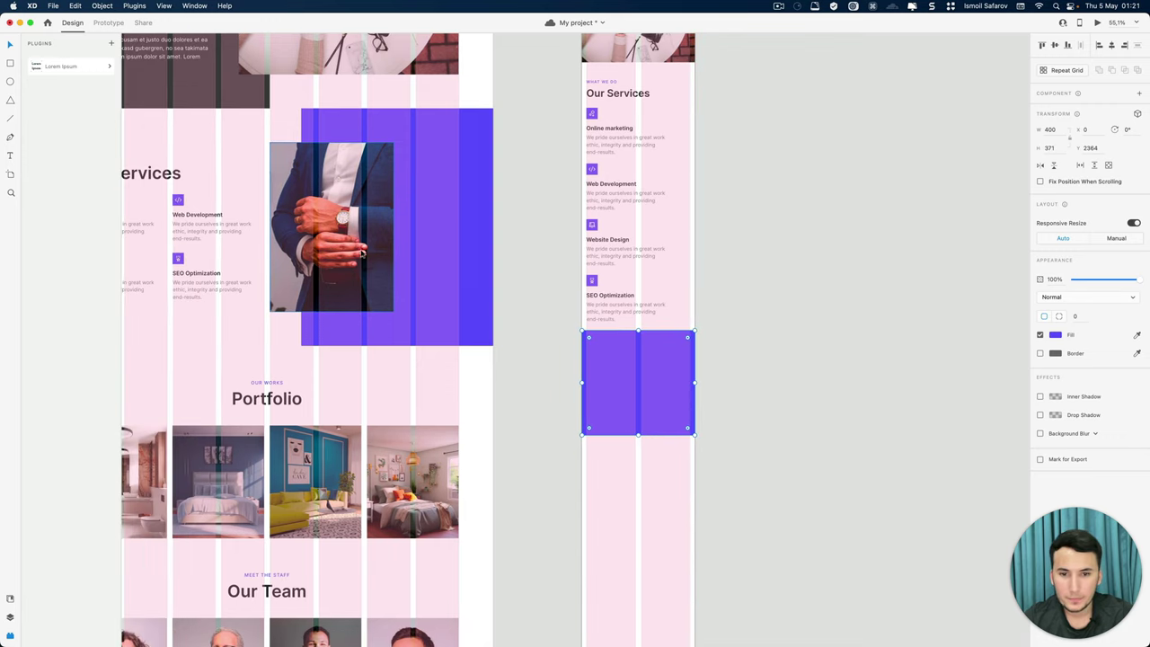
- Copy the desktop suit photo onto the mobile artboard at 400 × 544, Y 2487, over the purple block
{"action": "left_click", "coordinate": [355, 252]}
{"action": "right_click", "coordinate": [340, 248]}
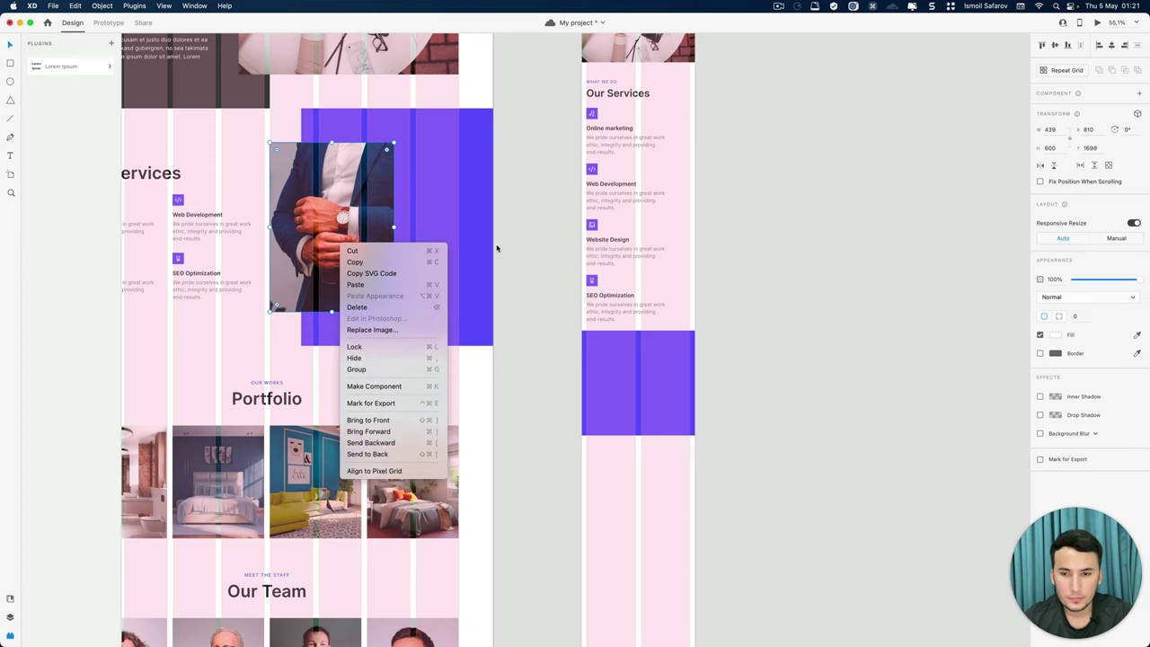
{"action": "left_click", "coordinate": [346, 220]}
{"action": "mouse_move", "coordinate": [345, 220]}
{"action": "left_mouse_down"}
{"action": "mouse_move", "coordinate": [626, 432]}
{"action": "mouse_move", "coordinate": [654, 424]}
{"action": "mouse_move", "coordinate": [643, 420]}
{"action": "left_mouse_up"}
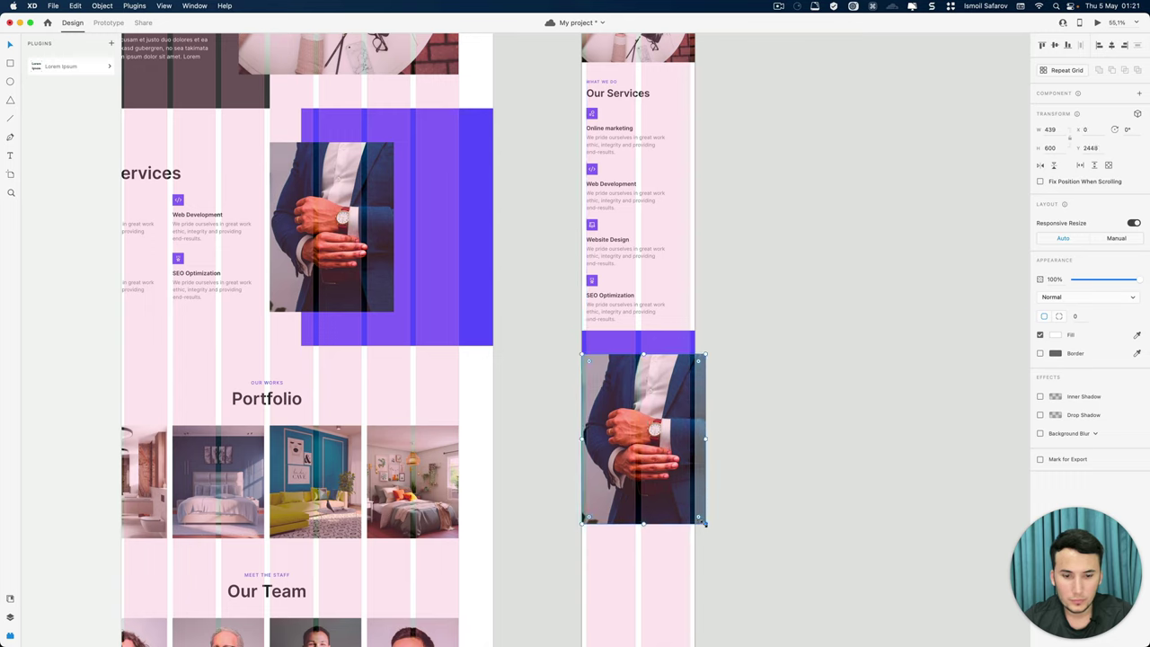
{"action": "mouse_move", "coordinate": [706, 521]}
{"action": "left_mouse_down"}
{"action": "mouse_move", "coordinate": [691, 498]}
{"action": "mouse_move", "coordinate": [694, 461]}
{"action": "left_mouse_up"}
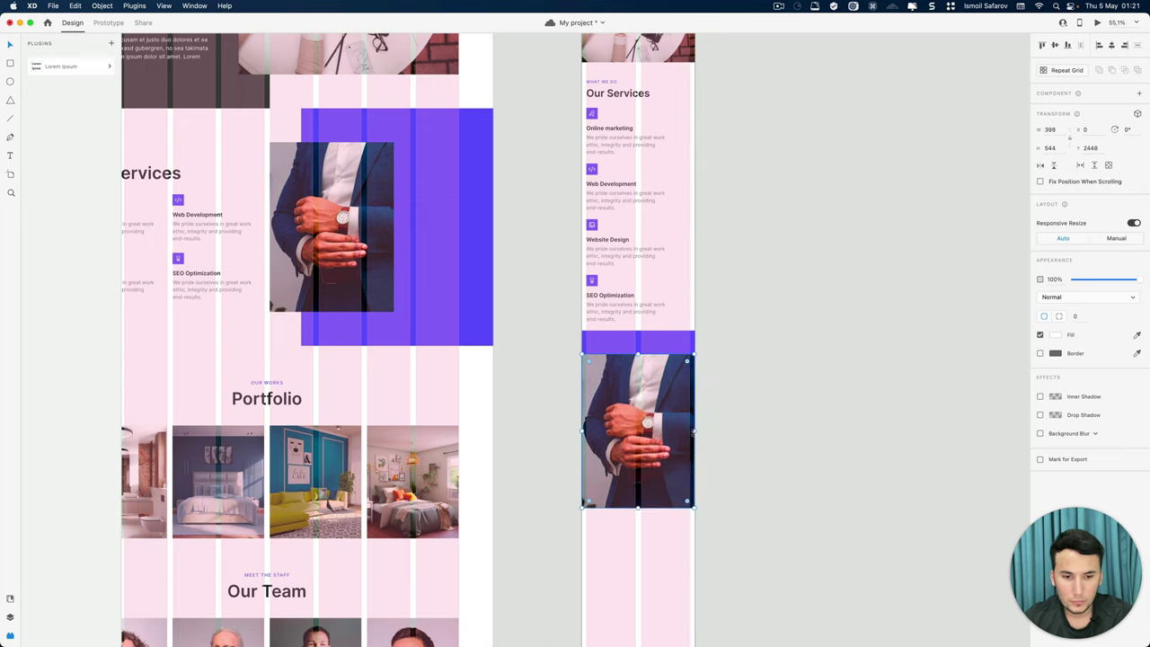
{"action": "left_click_drag", "start_coordinate": [693, 433], "coordinate": [694, 434]}
{"action": "mouse_move", "coordinate": [659, 411]}
{"action": "left_mouse_down"}
{"action": "mouse_move", "coordinate": [655, 390]}
{"action": "mouse_move", "coordinate": [655, 428]}
{"action": "left_mouse_up"}
{"action": "scroll", "coordinate": [655, 430], "scroll_direction": "up", "scroll_amount": 3}
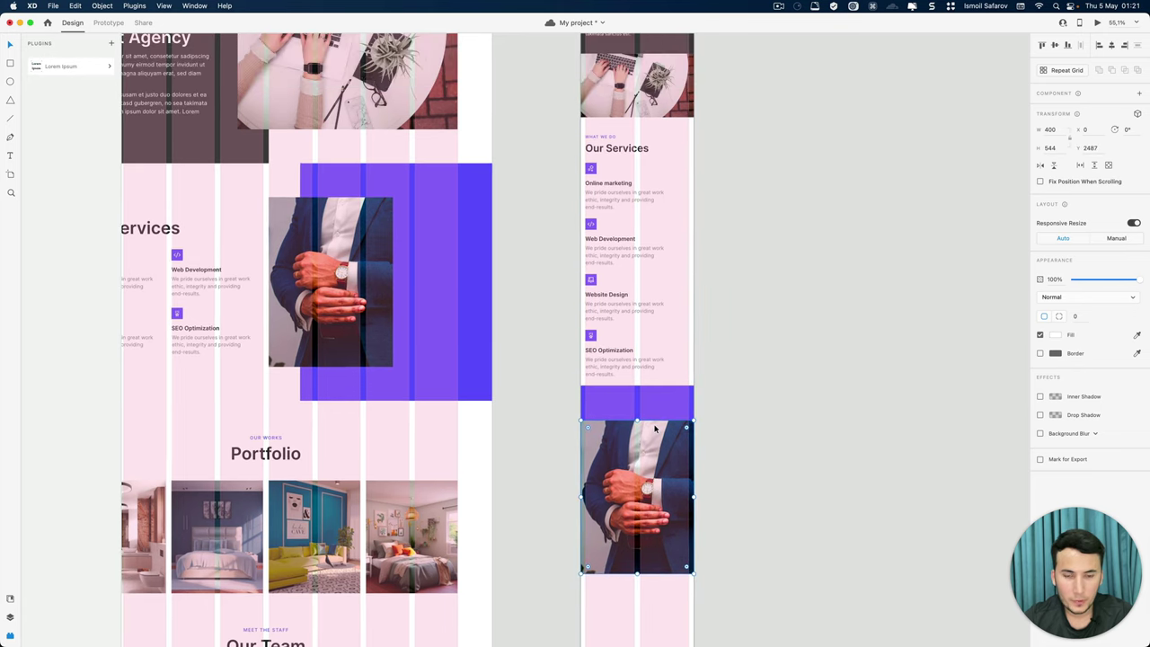
{"action": "left_click", "coordinate": [645, 398]}
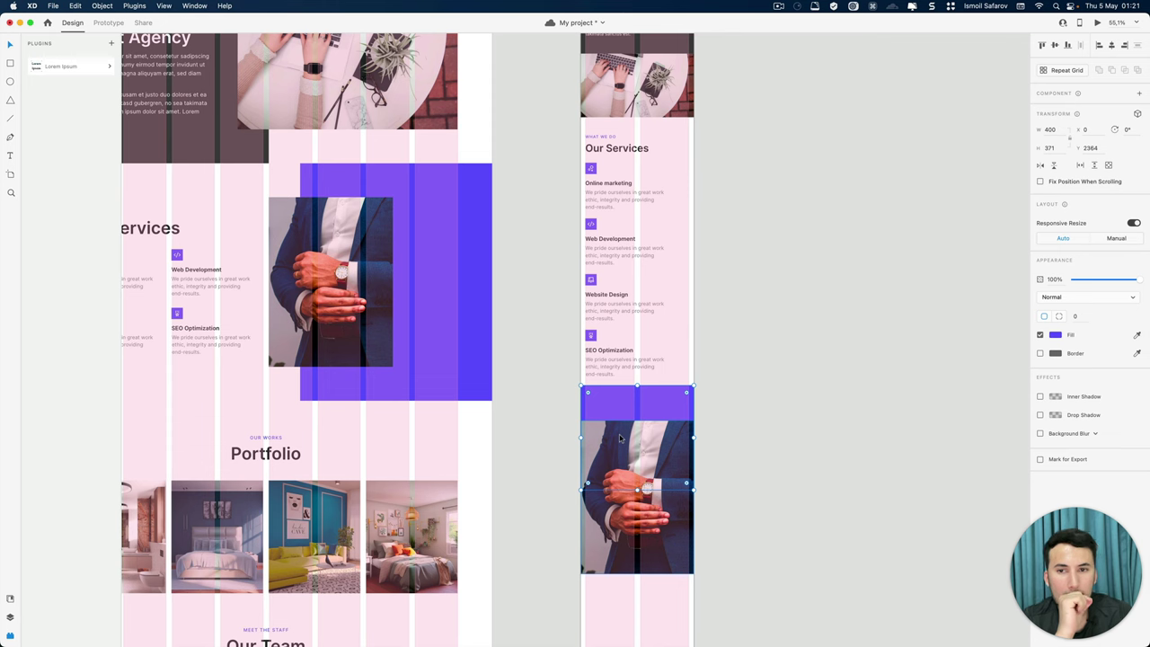
- Review both artboards and save the project with Cmd+S
{"action": "scroll", "coordinate": [619, 438], "scroll_direction": "left", "scroll_amount": 5}
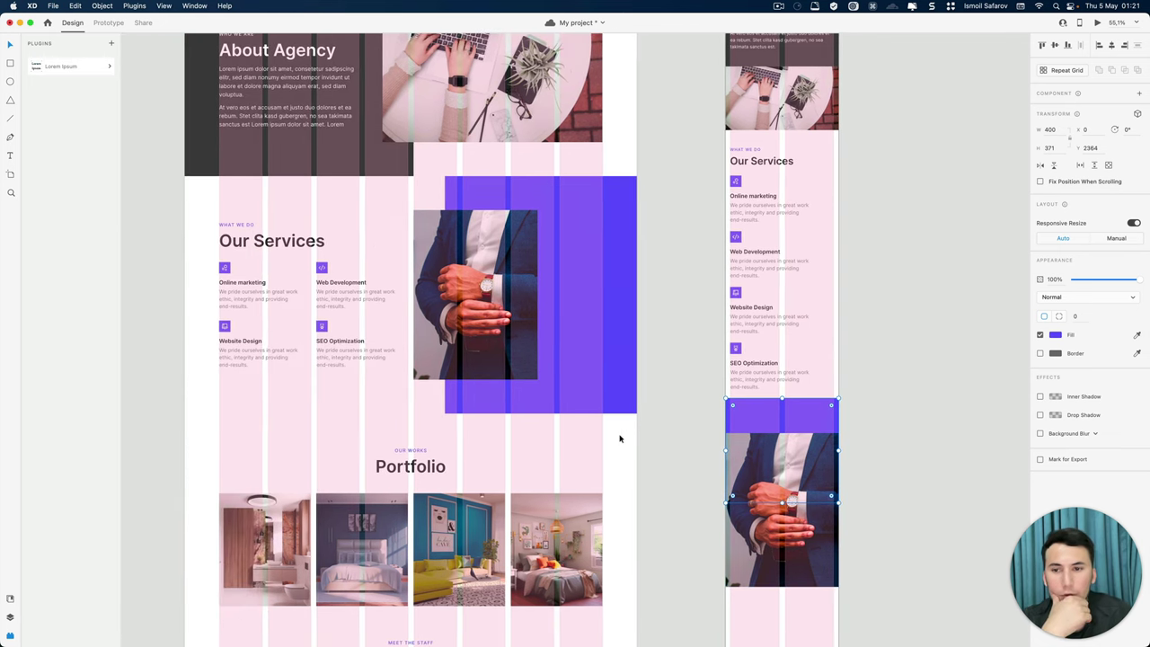
{"action": "scroll", "coordinate": [233, 288], "scroll_direction": "up", "scroll_amount": 5}
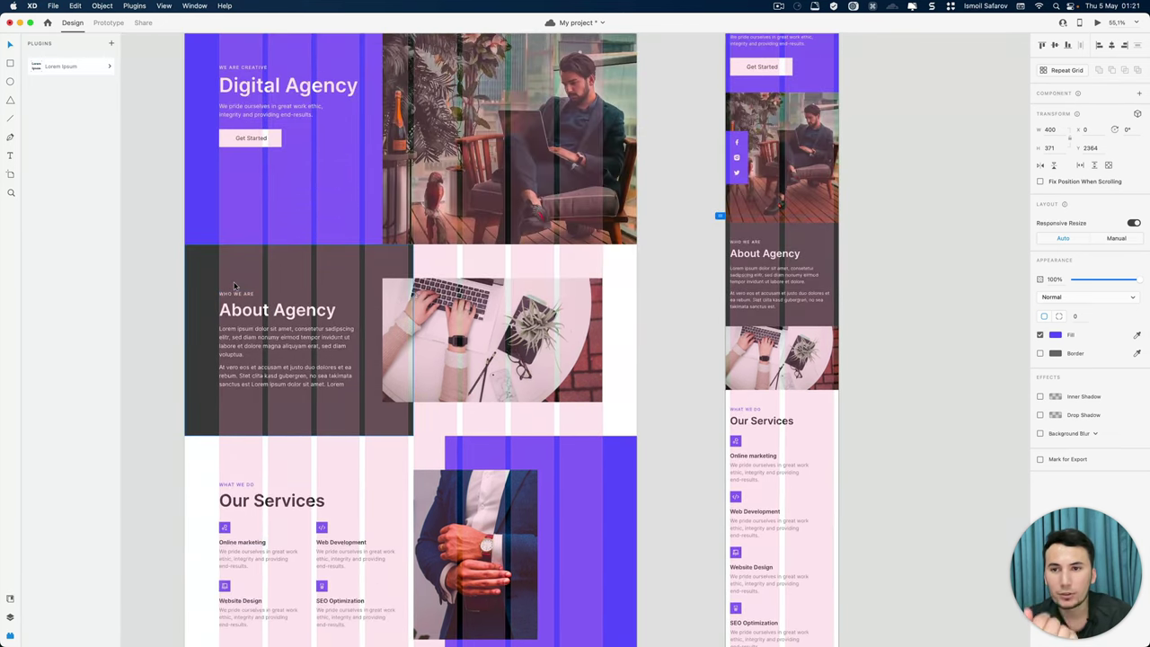
{"action": "scroll", "coordinate": [235, 286], "scroll_direction": "up", "scroll_amount": 2}
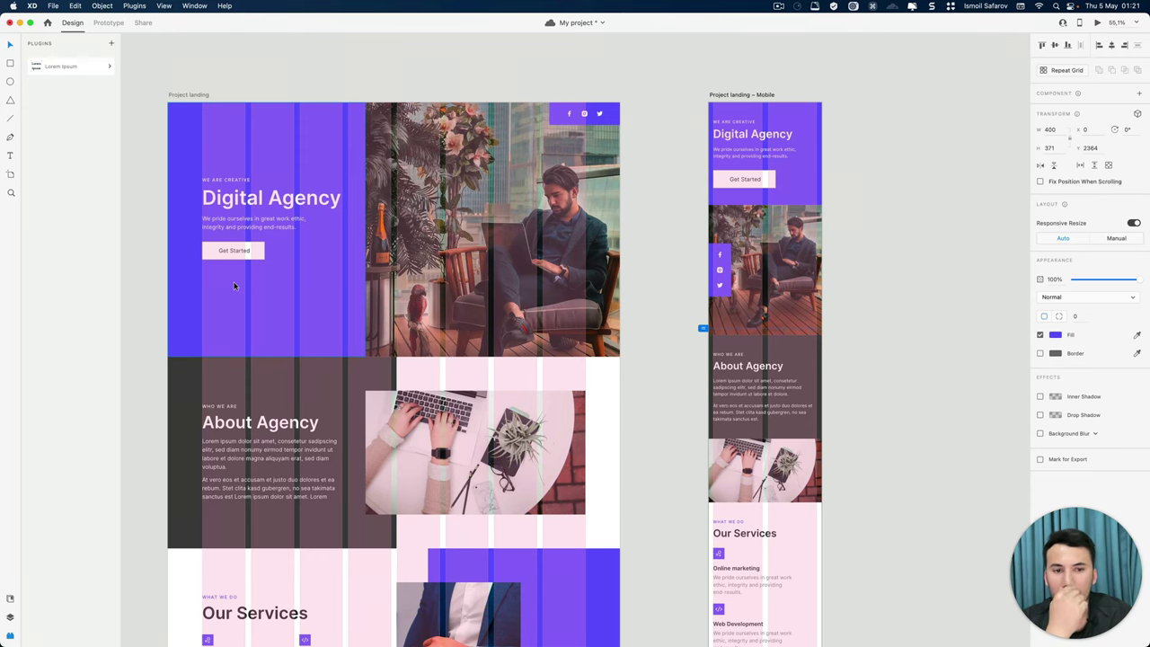
{"action": "scroll", "coordinate": [339, 337], "scroll_direction": "down", "scroll_amount": 1}
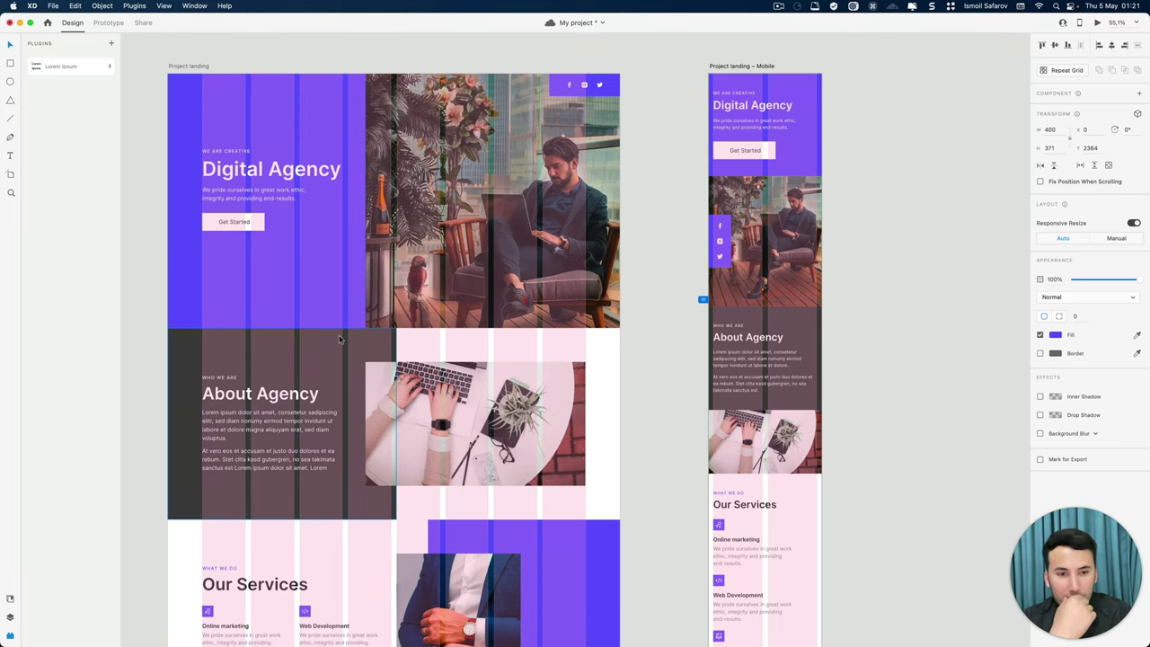
{"action": "key", "text": "super+s"}
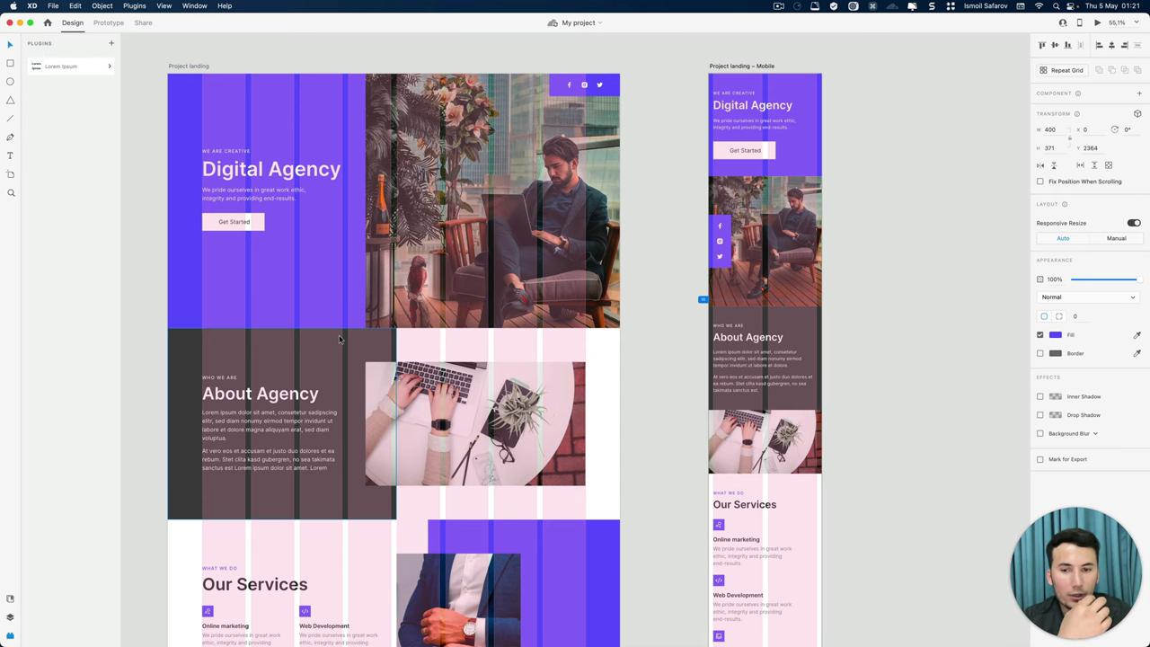
{"action": "scroll", "coordinate": [339, 337], "scroll_direction": "right", "scroll_amount": 1}
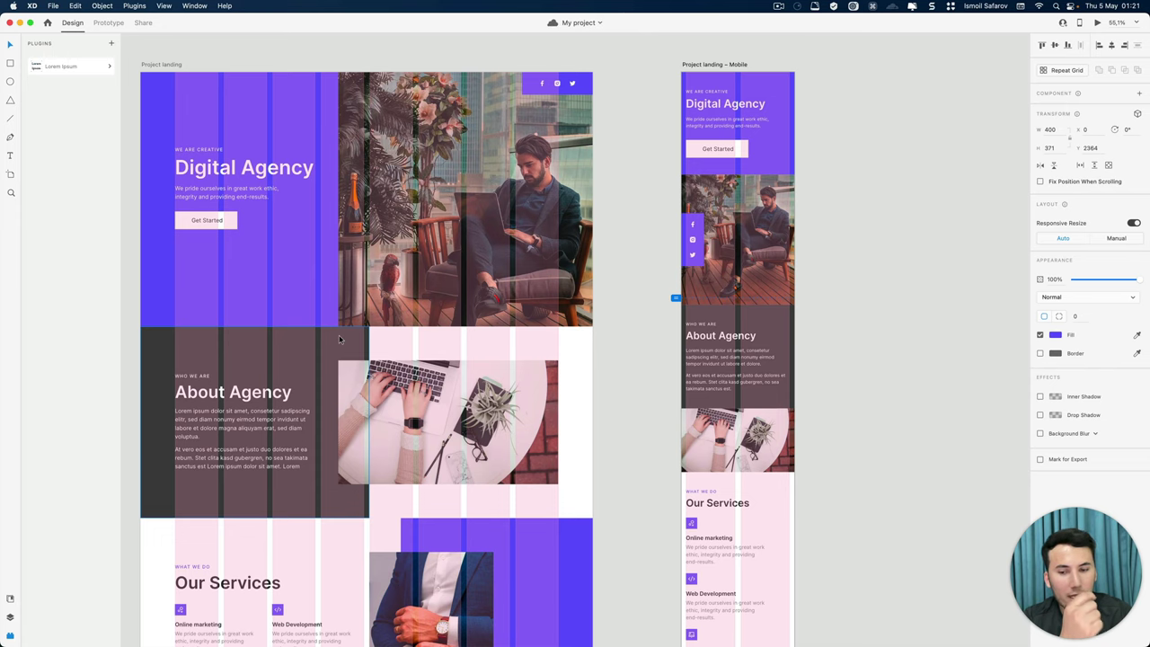
{"action": "scroll", "coordinate": [339, 339], "scroll_direction": "right", "scroll_amount": 2}
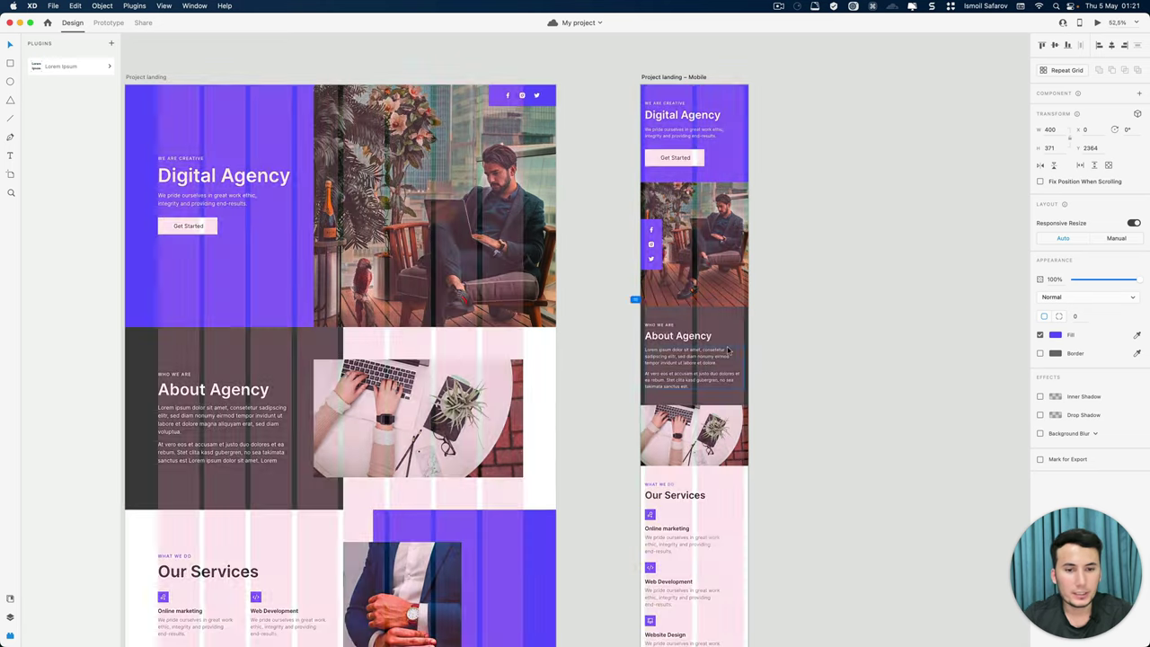
{"action": "scroll", "coordinate": [728, 351], "scroll_direction": "up", "scroll_amount": 2}
- Inset the mobile laptop photo from both sides to 368 × 207
{"action": "left_click", "coordinate": [665, 353]}
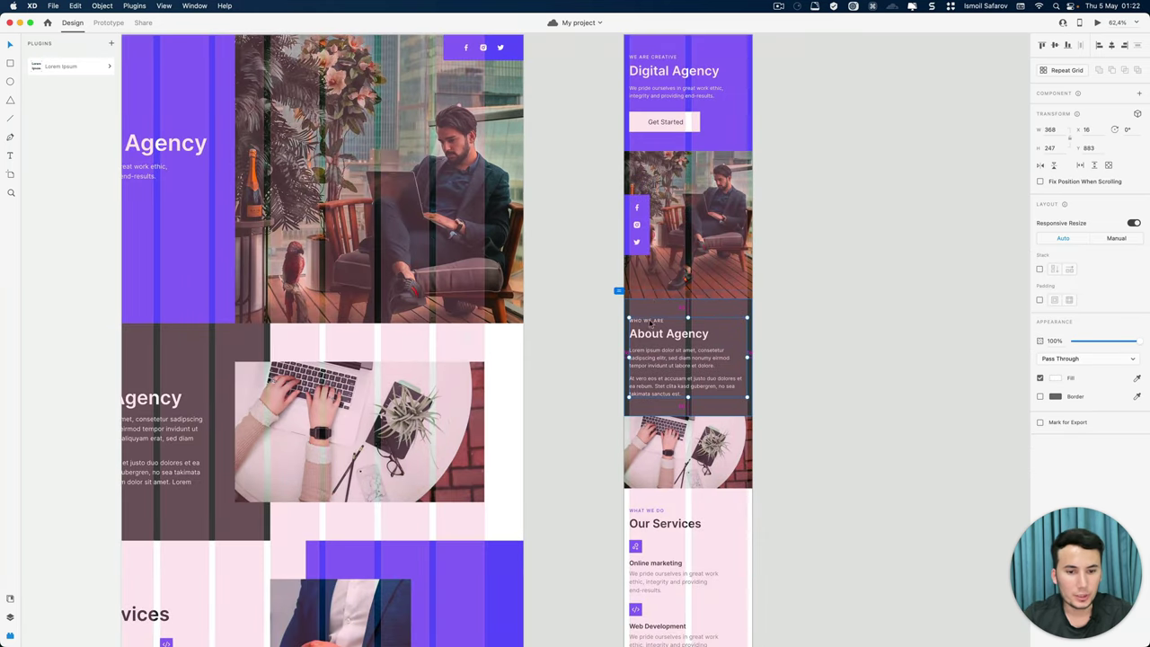
{"action": "scroll", "coordinate": [614, 432], "scroll_direction": "right", "scroll_amount": 3}
{"action": "scroll", "coordinate": [614, 433], "scroll_direction": "down", "scroll_amount": 1}
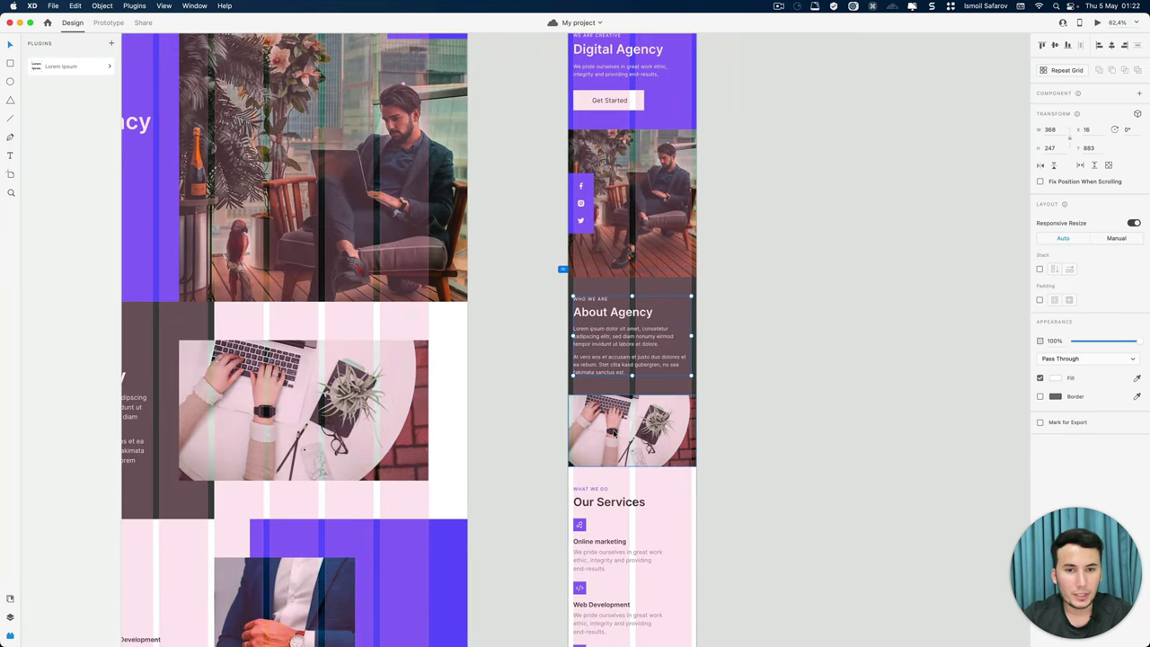
{"action": "scroll", "coordinate": [614, 432], "scroll_direction": "down", "scroll_amount": 2}
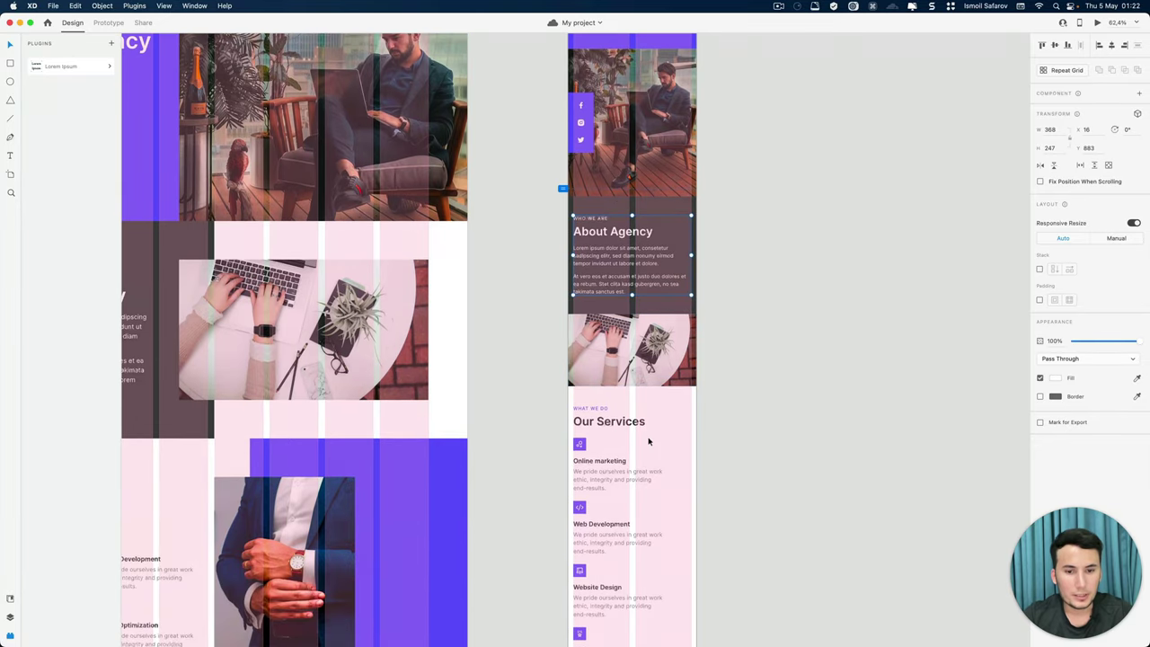
{"action": "scroll", "coordinate": [648, 441], "scroll_direction": "down", "scroll_amount": 2}
{"action": "scroll", "coordinate": [649, 441], "scroll_direction": "up", "scroll_amount": 3}
{"action": "scroll", "coordinate": [649, 441], "scroll_direction": "down", "scroll_amount": 5}
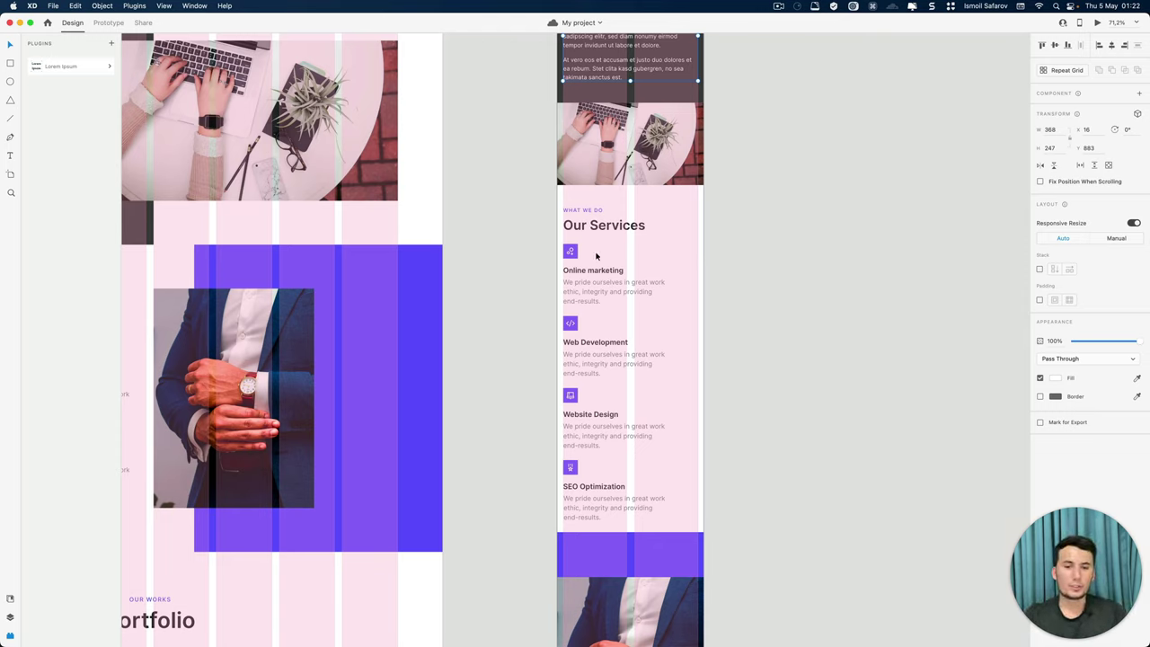
{"action": "scroll", "coordinate": [596, 256], "scroll_direction": "up", "scroll_amount": 5}
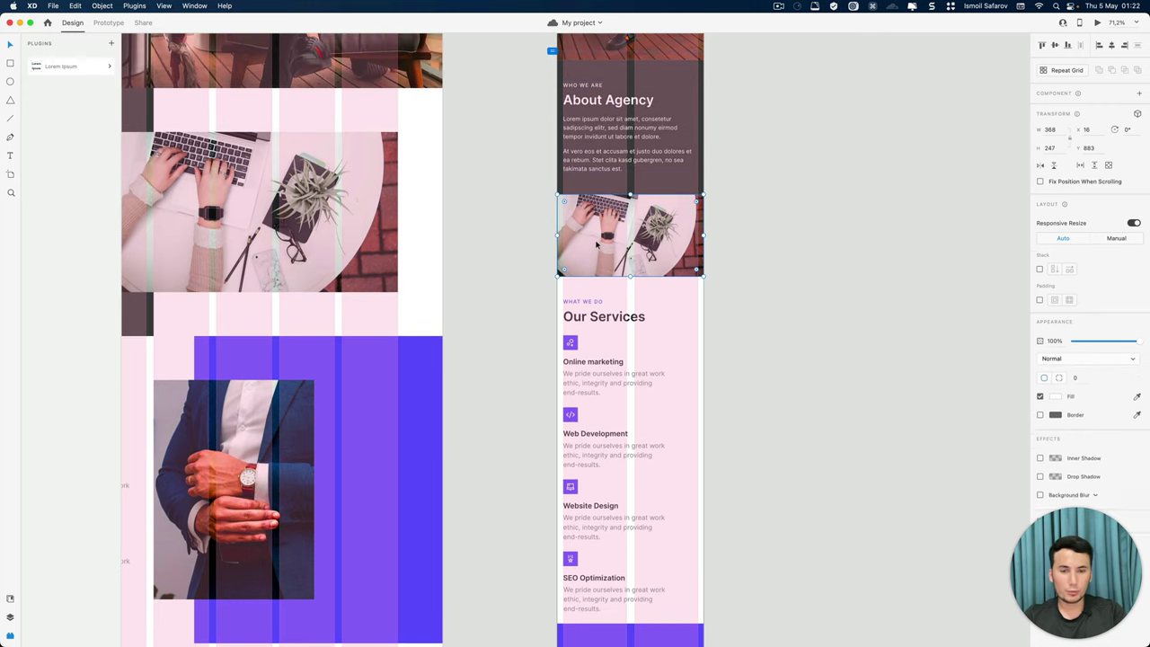
{"action": "left_click", "coordinate": [582, 248]}
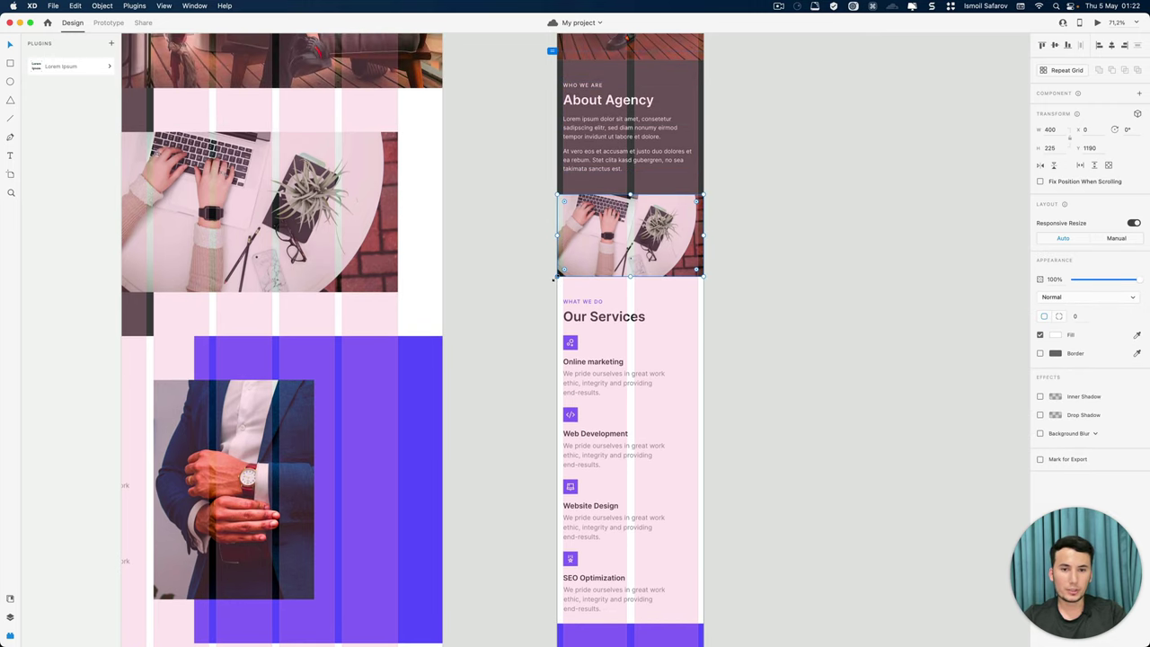
{"action": "left_click_drag", "start_coordinate": [555, 277], "coordinate": [564, 272]}
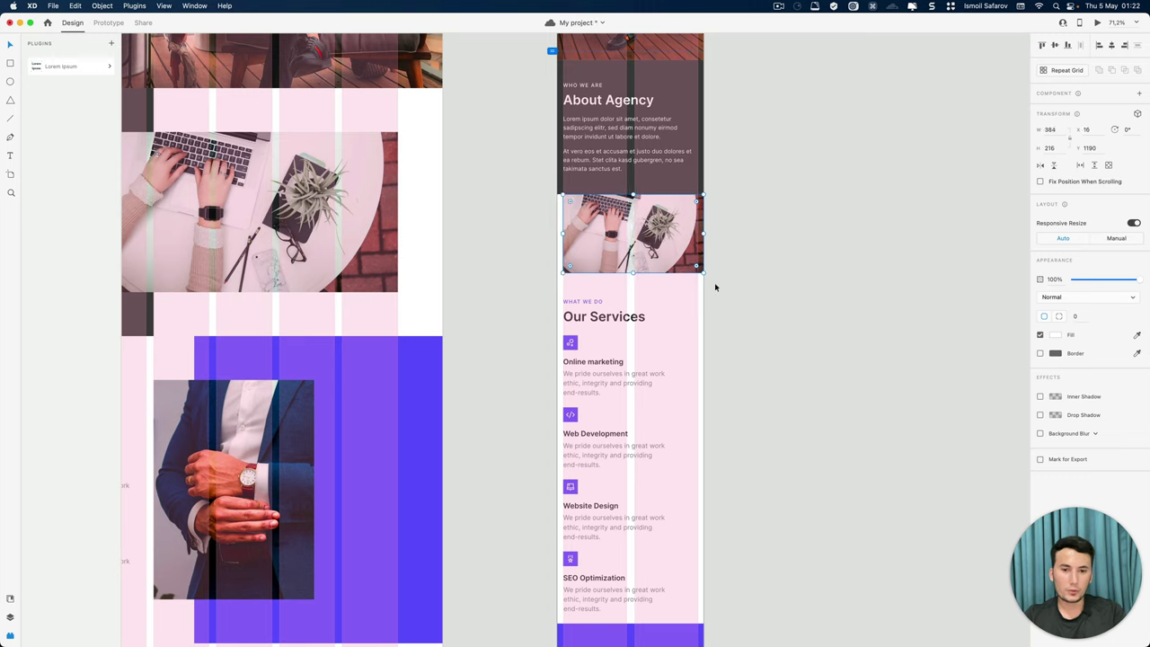
{"action": "left_click_drag", "start_coordinate": [706, 275], "coordinate": [701, 270]}
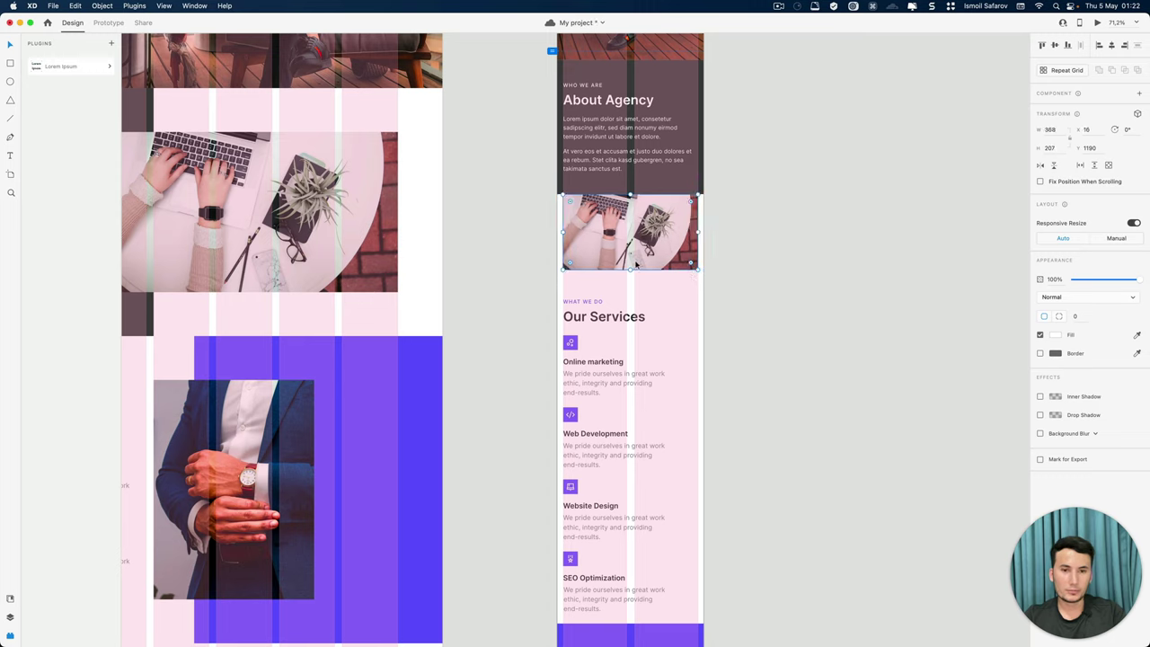
- Set the dark About Agency background height to 427
{"action": "left_click", "coordinate": [642, 181]}
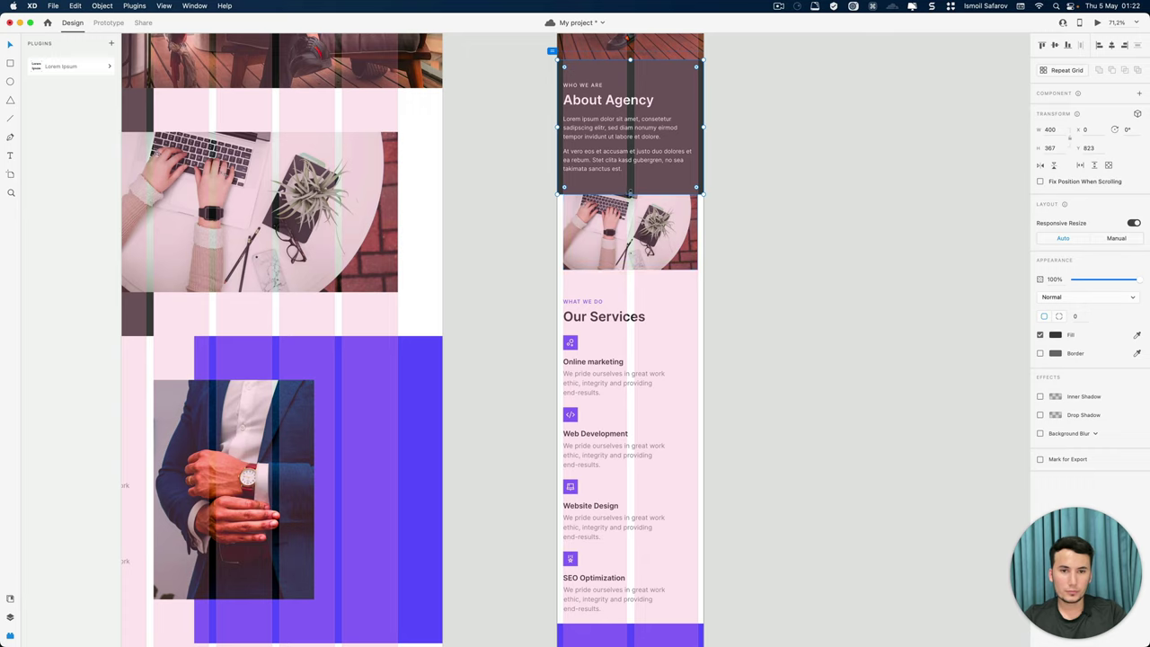
{"action": "left_click_drag", "start_coordinate": [630, 212], "coordinate": [630, 189]}
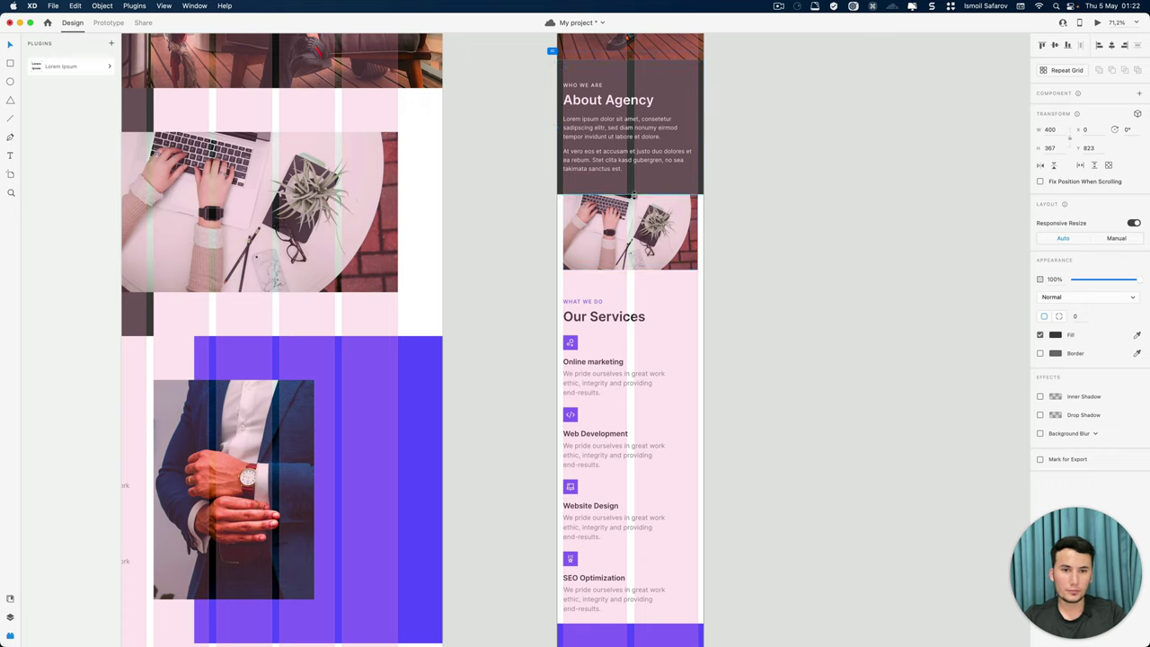
{"action": "left_click", "coordinate": [1062, 149]}
{"action": "type", "text": "+6"}
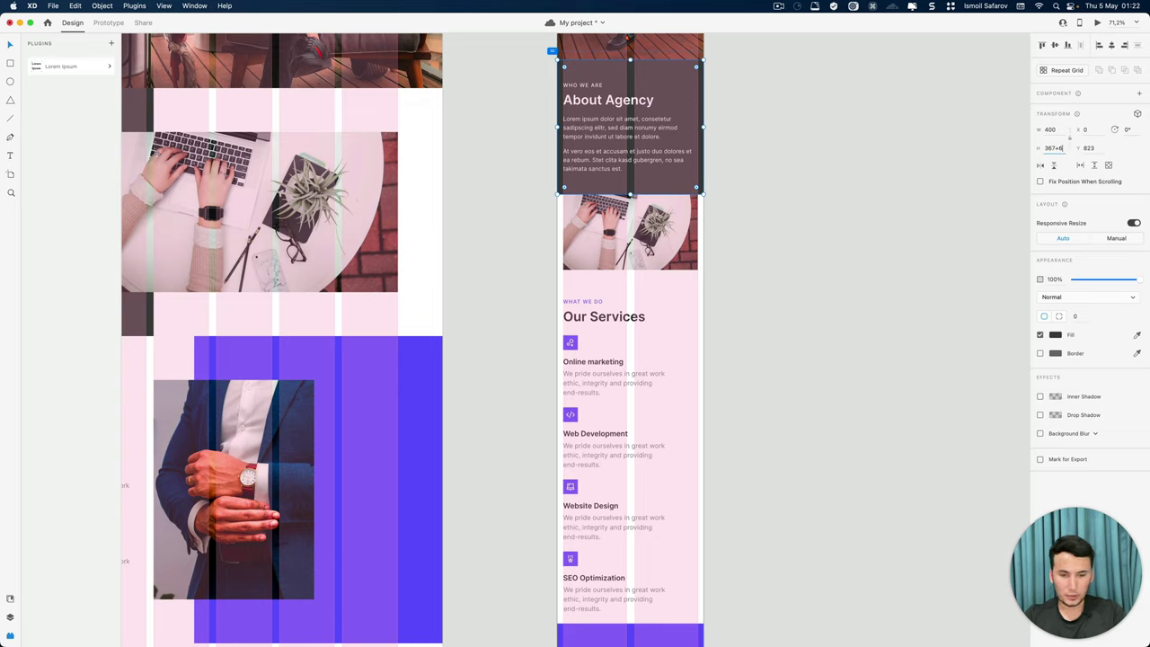
{"action": "type", "text": "427"}
{"action": "key", "text": "Return"}
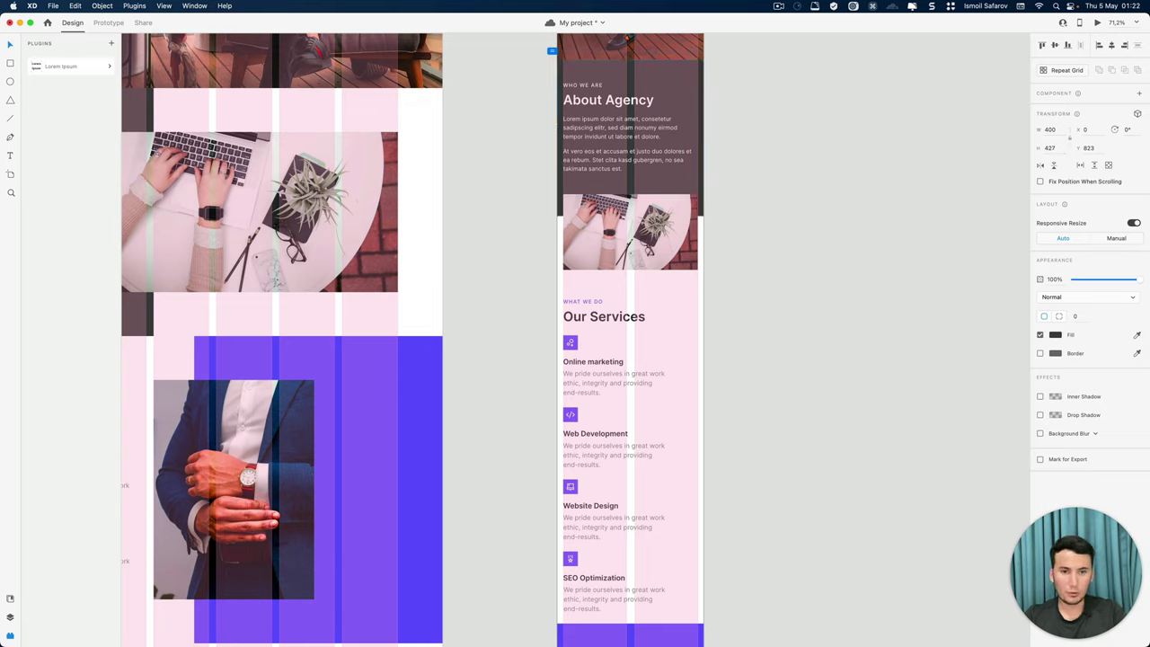
- Move the suit photo off the mobile artboard to the right
{"action": "left_click", "coordinate": [815, 201]}
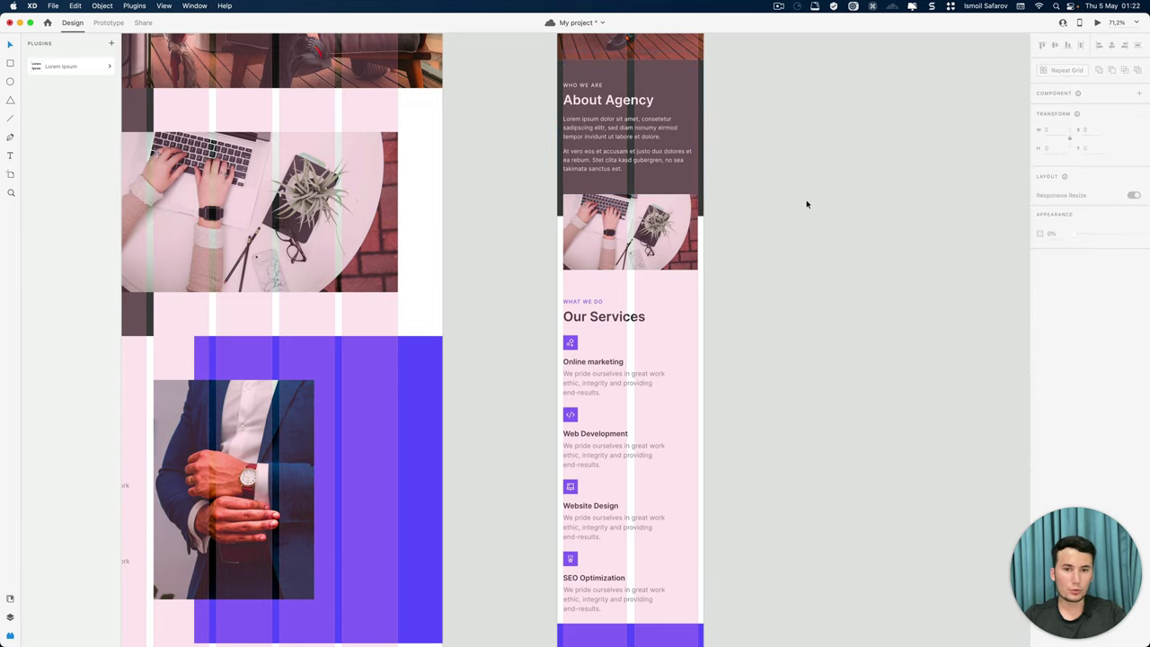
{"action": "scroll", "coordinate": [806, 203], "scroll_direction": "down", "scroll_amount": 2}
{"action": "scroll", "coordinate": [798, 213], "scroll_direction": "down", "scroll_amount": 4}
{"action": "scroll", "coordinate": [788, 231], "scroll_direction": "down", "scroll_amount": 1}
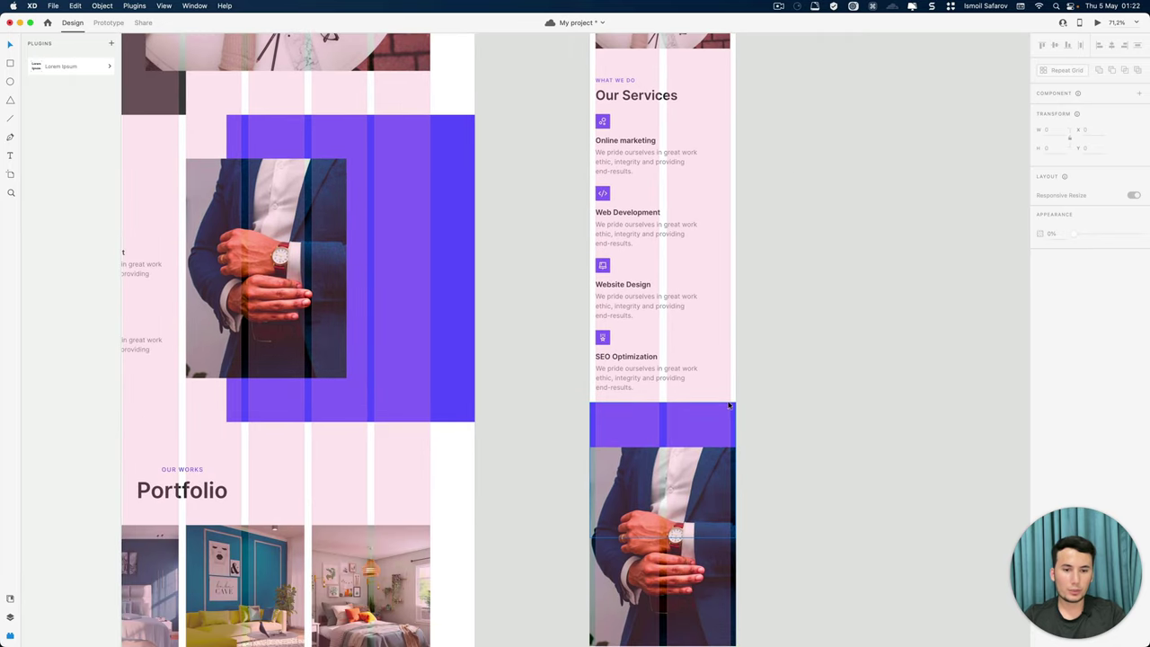
{"action": "mouse_move", "coordinate": [655, 515]}
{"action": "left_mouse_down"}
{"action": "mouse_move", "coordinate": [859, 373]}
{"action": "mouse_move", "coordinate": [904, 359]}
{"action": "left_mouse_up"}
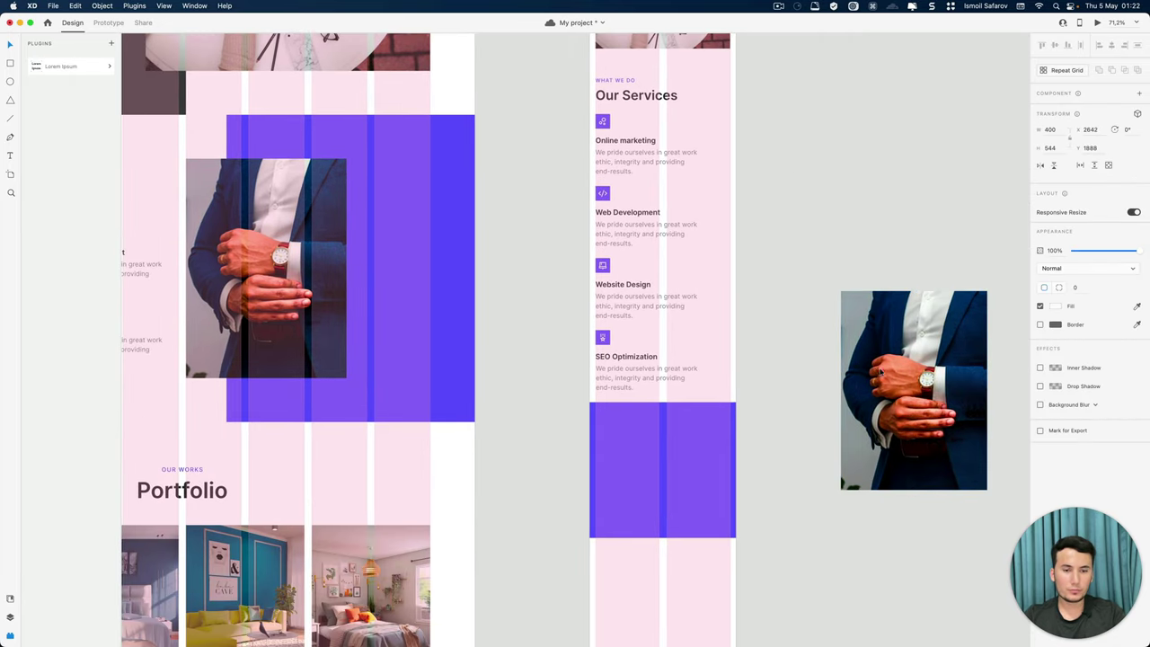
- Place the purple block under the laptop photo, behind the Services text, stretched to cover all services
{"action": "left_click_drag", "start_coordinate": [657, 511], "coordinate": [645, 112]}
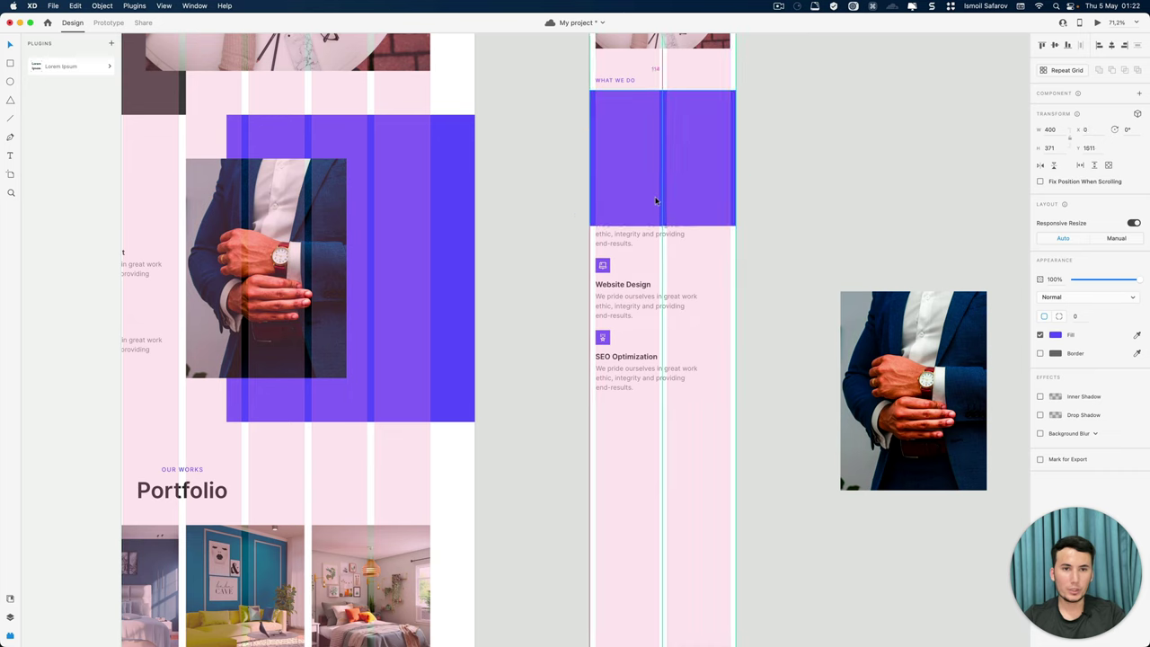
{"action": "scroll", "coordinate": [646, 113], "scroll_direction": "up", "scroll_amount": 2}
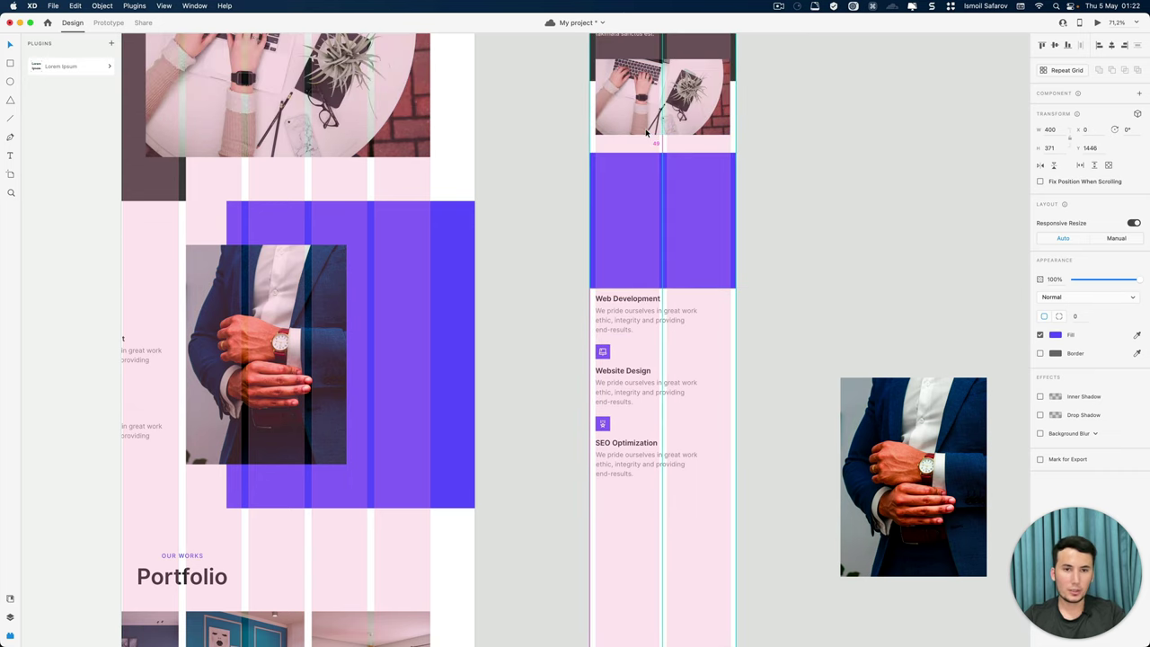
{"action": "left_click_drag", "start_coordinate": [645, 131], "coordinate": [646, 133]}
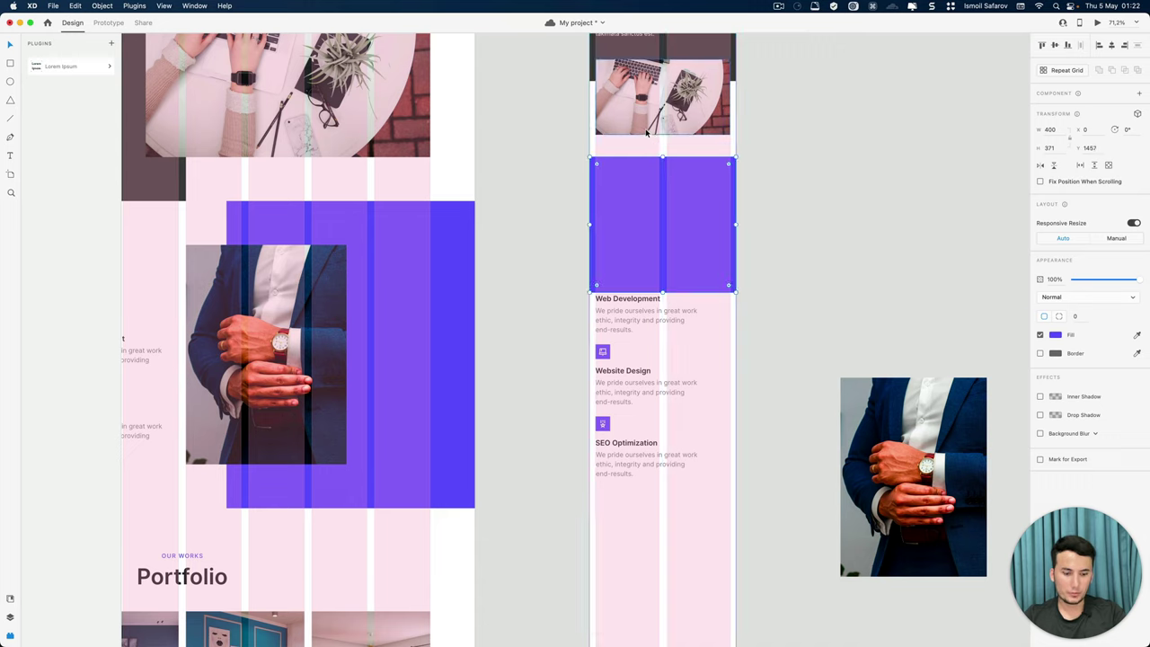
{"action": "key", "text": "super+bracketleft"}
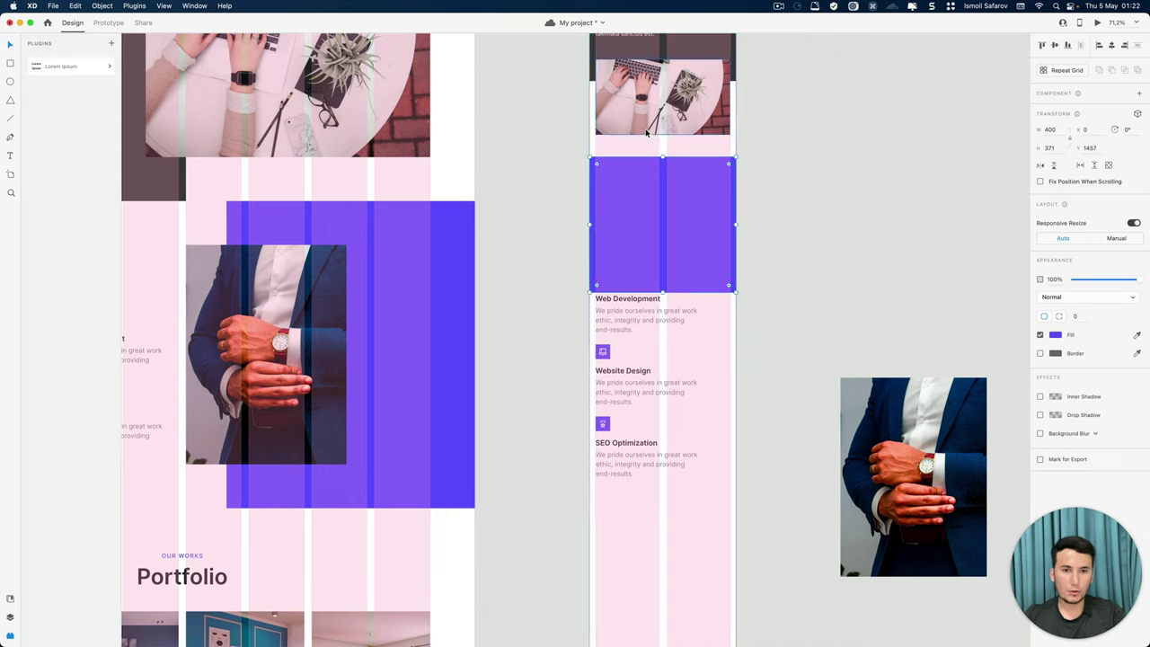
{"action": "key", "text": "super+bracketleft"}
{"action": "key", "text": "super+bracketleft"}
{"action": "key", "text": "super+bracketleft"}
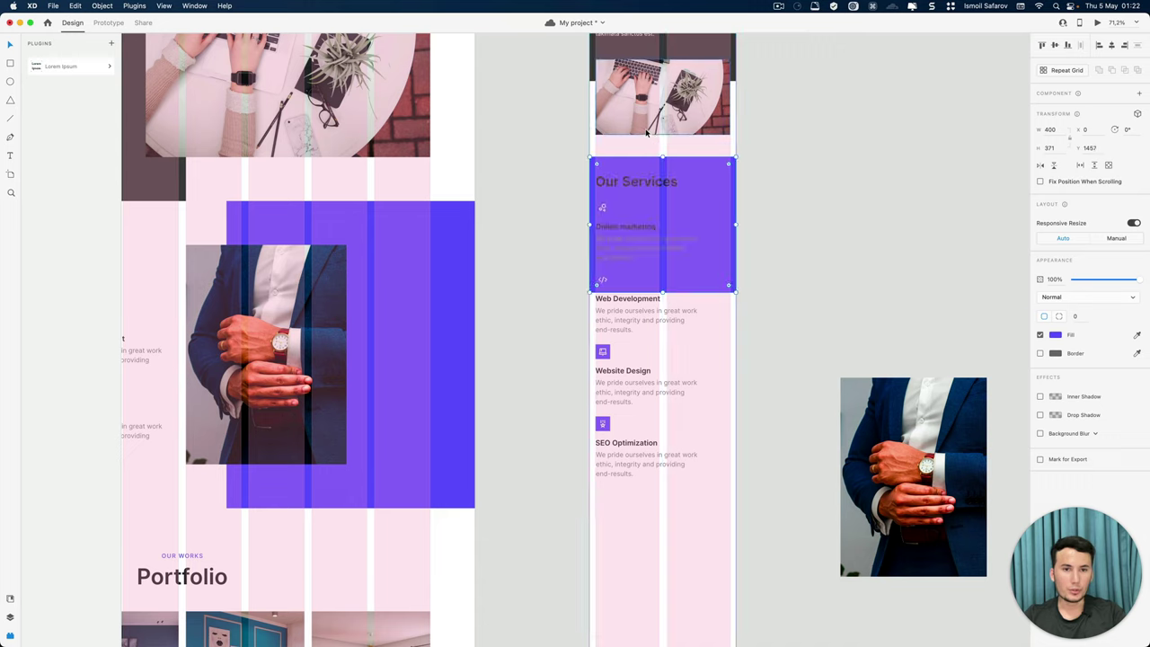
{"action": "key", "text": "super+bracketleft"}
{"action": "key", "text": "super+bracketleft"}
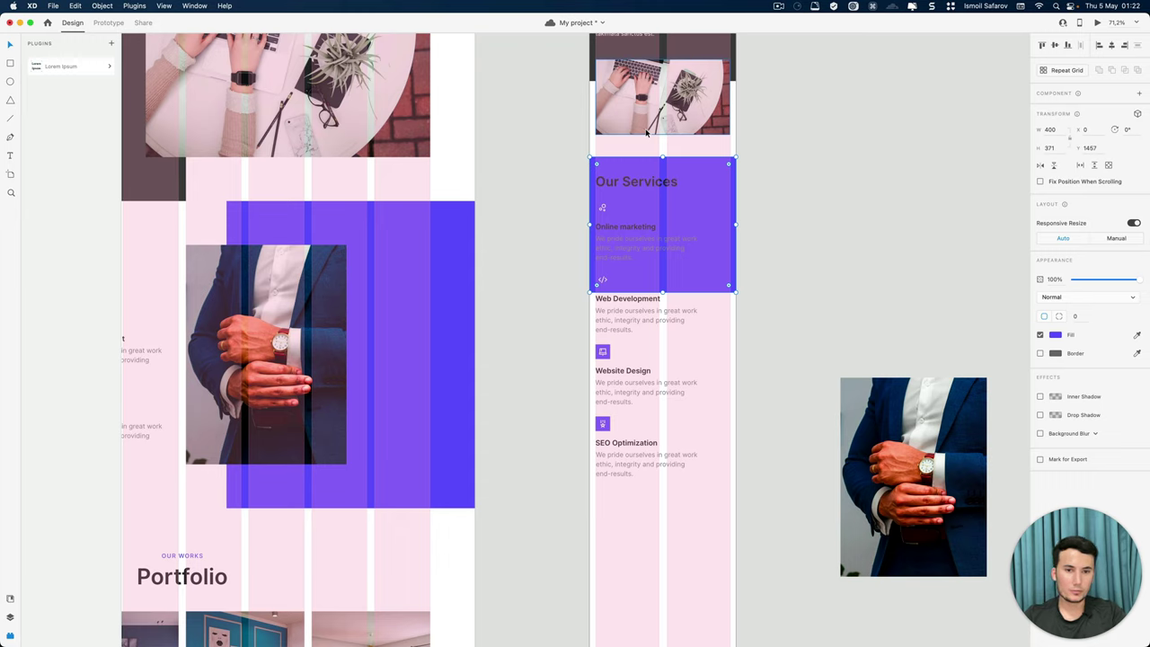
{"action": "left_click_drag", "start_coordinate": [661, 293], "coordinate": [654, 540]}
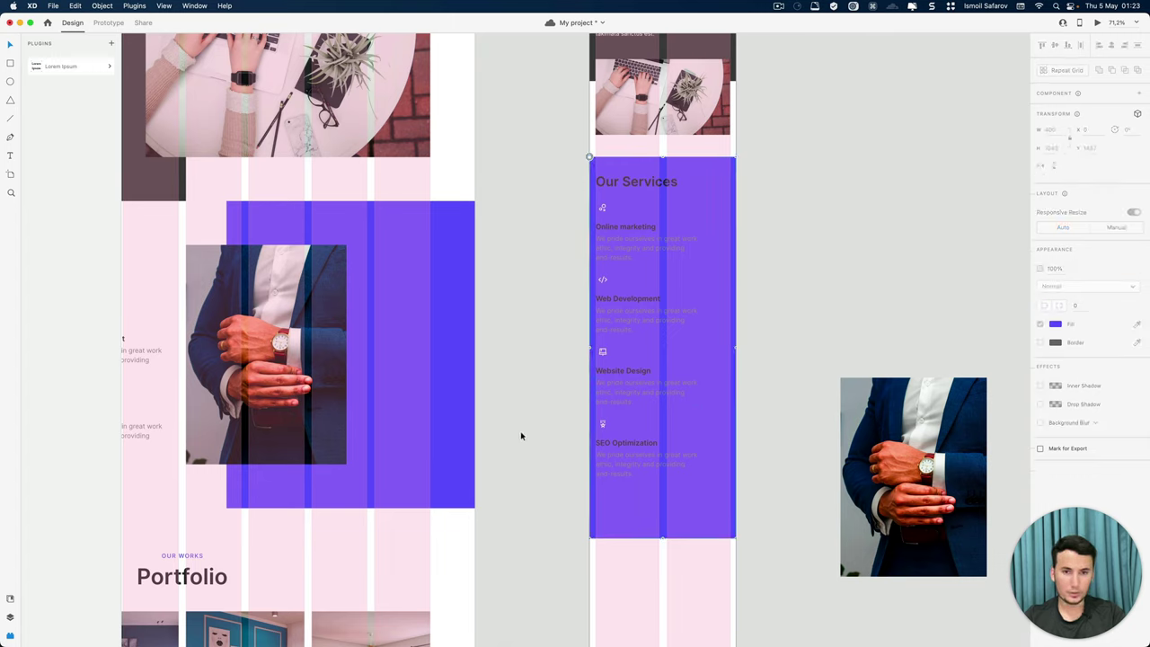
- Nudge the Our Services text group down to Y 1517 within the purple block
{"action": "left_click", "coordinate": [555, 494]}
{"action": "left_click_drag", "start_coordinate": [556, 494], "coordinate": [739, 153]}
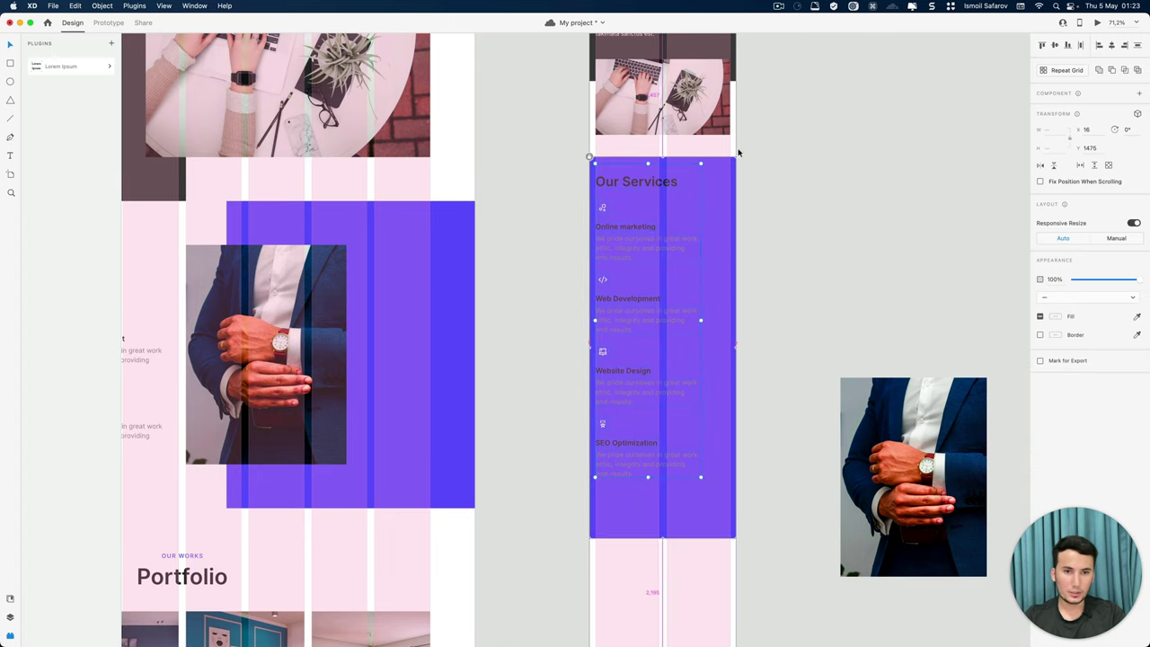
{"action": "key", "text": "shift+Down"}
{"action": "key", "text": "shift+Down"}
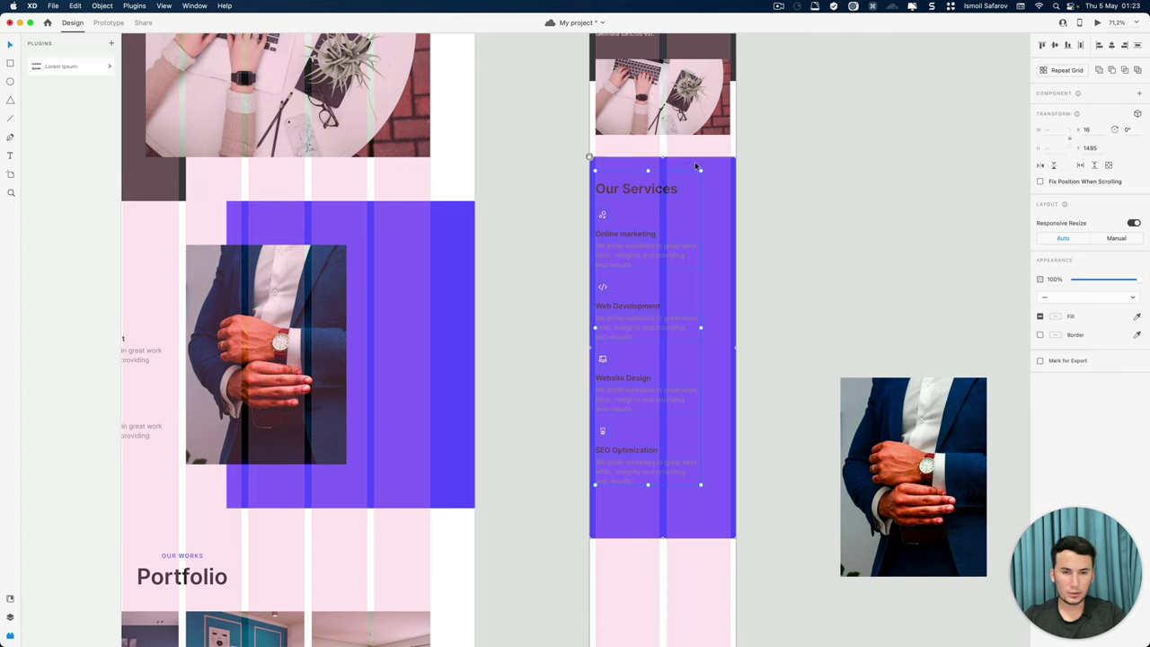
{"action": "key", "text": "alt"}
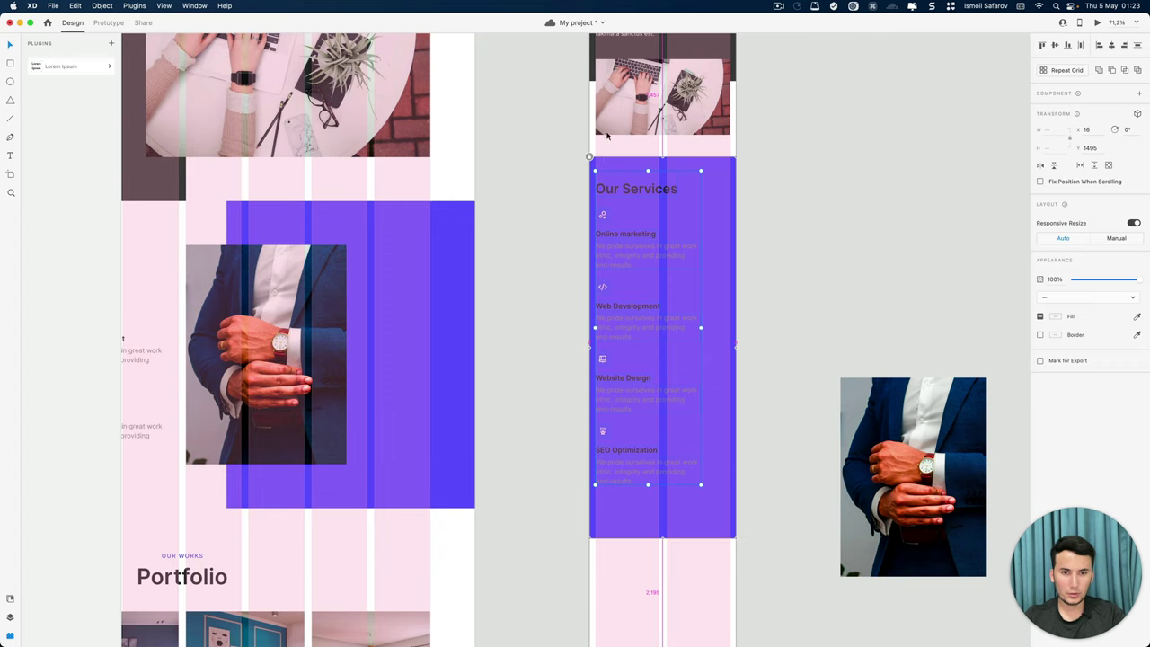
{"action": "left_click", "coordinate": [567, 190]}
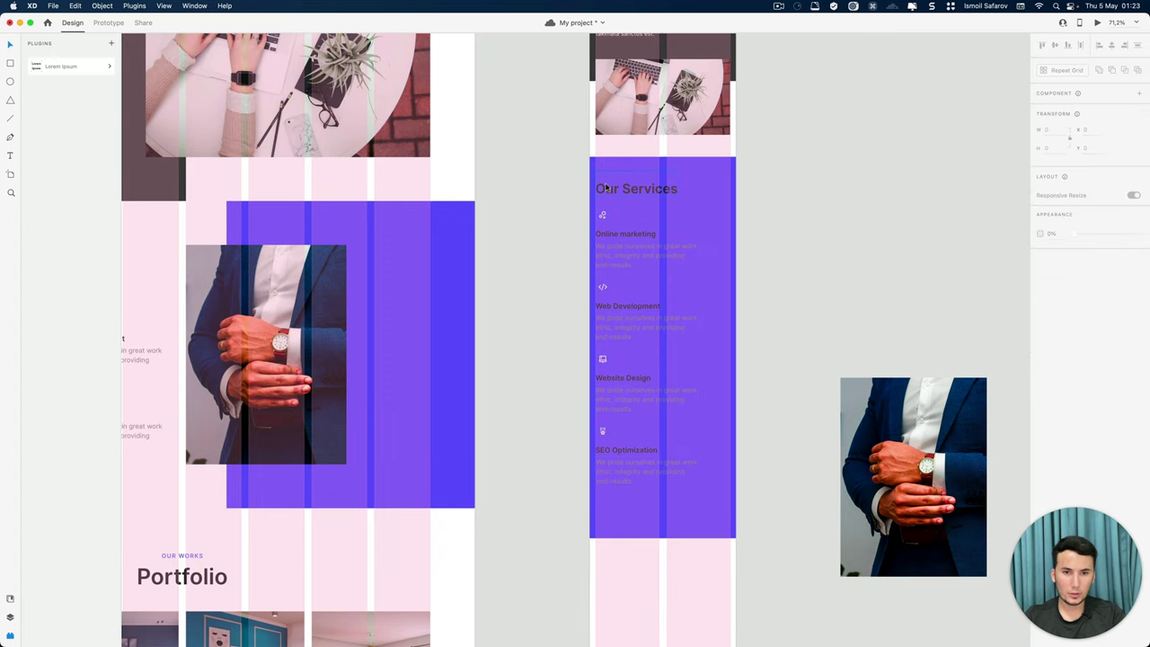
{"action": "left_click_drag", "start_coordinate": [565, 169], "coordinate": [755, 544]}
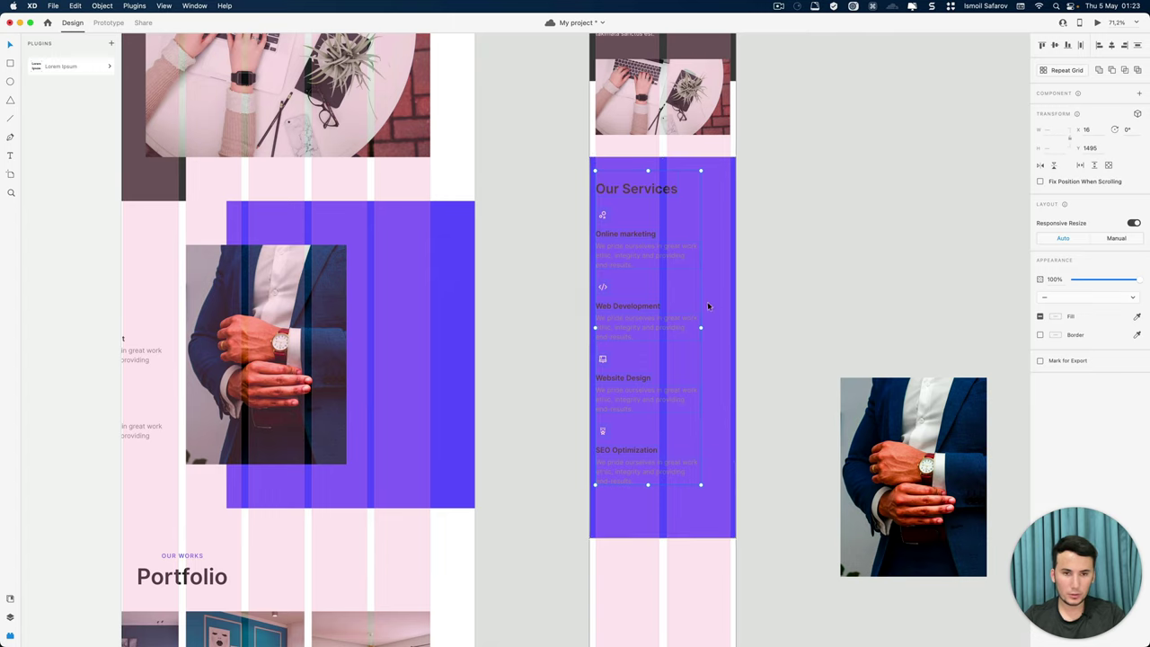
{"action": "key", "text": "Down"}
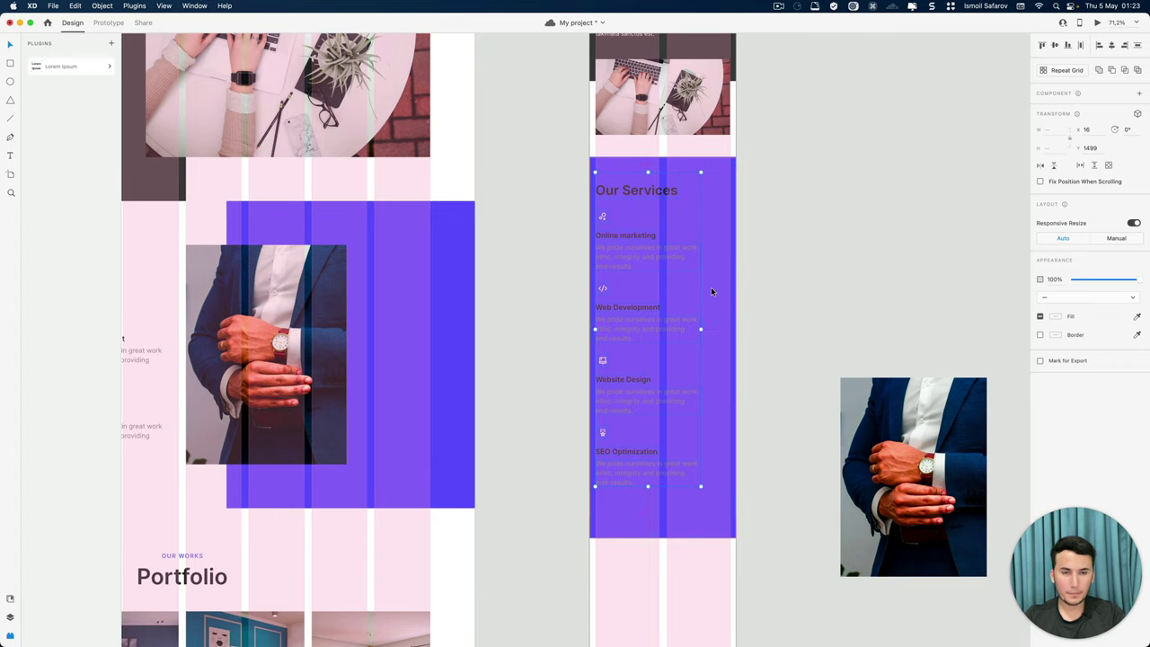
{"action": "key", "text": "shift+Down"}
{"action": "key", "text": "Down"}
{"action": "key", "text": "Down"}
{"action": "key", "text": "Down"}
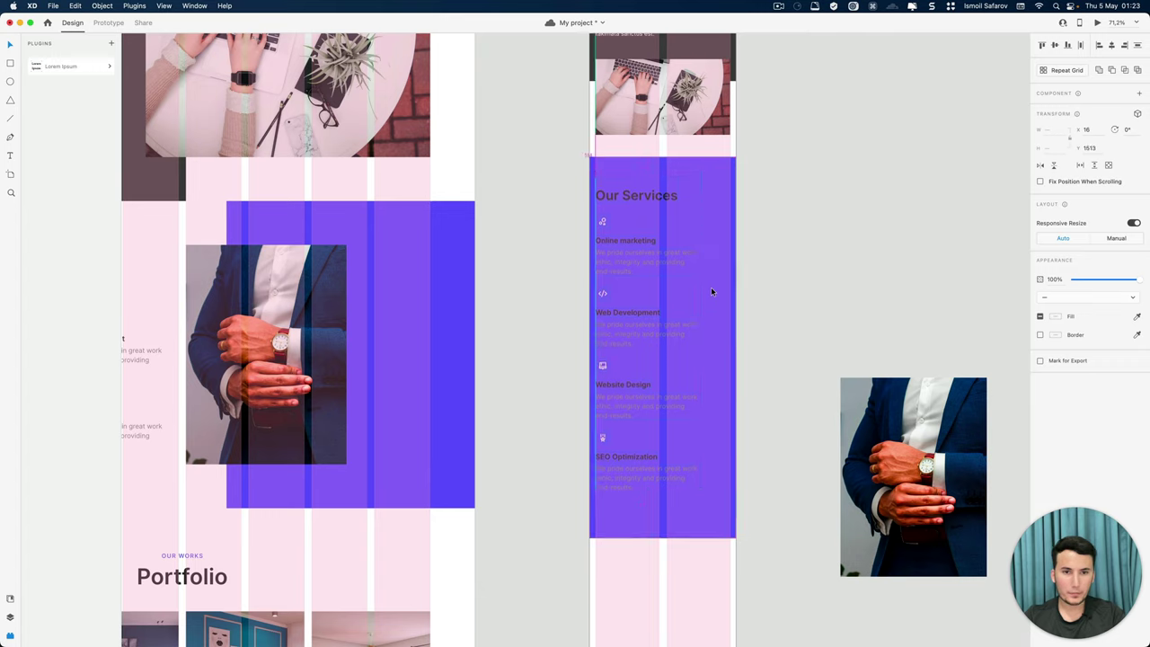
{"action": "key", "text": "Down"}
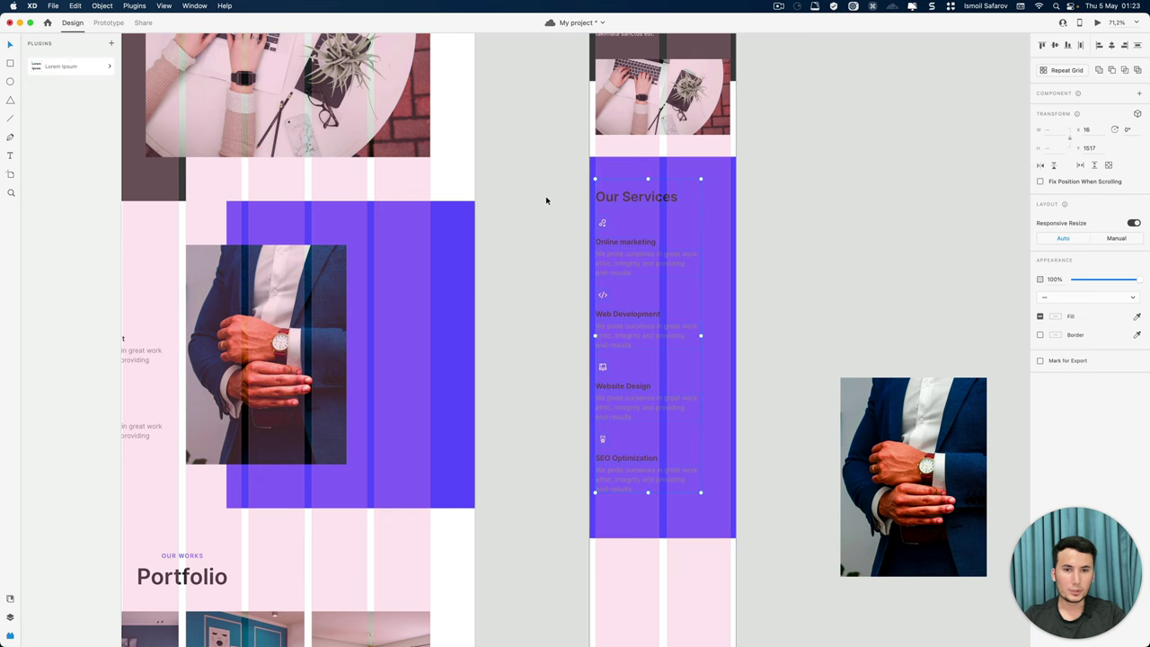
{"action": "scroll", "coordinate": [622, 186], "scroll_direction": "down", "scroll_amount": 2}
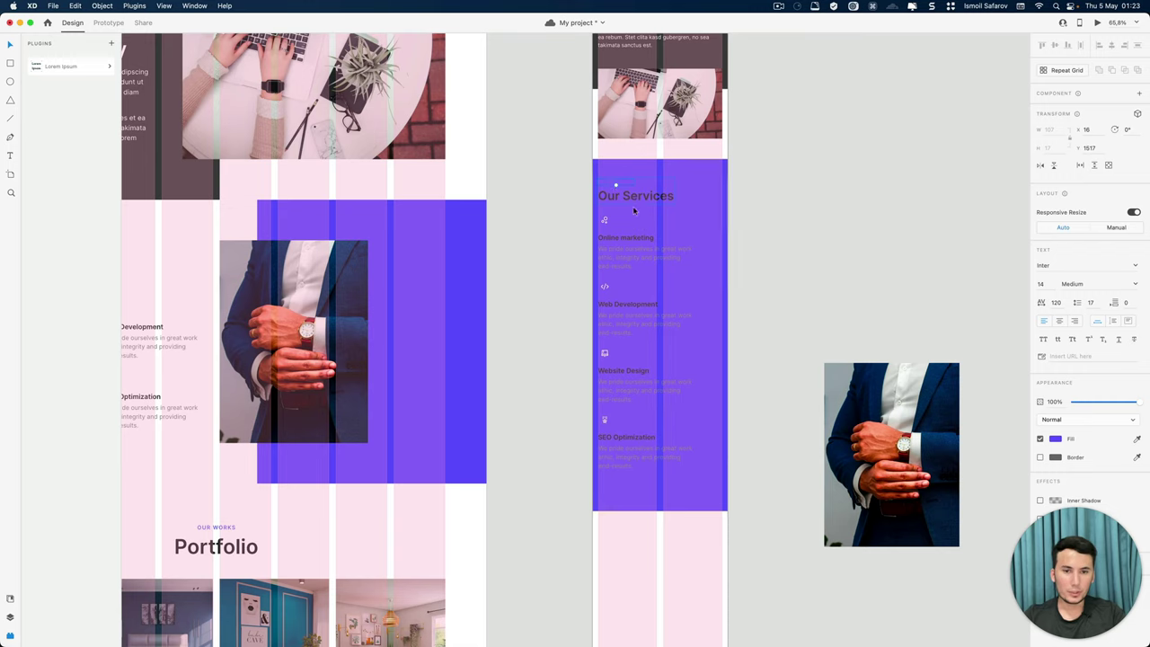
- Make the Our Services heading and the Online marketing title white
{"action": "left_click", "coordinate": [669, 205]}
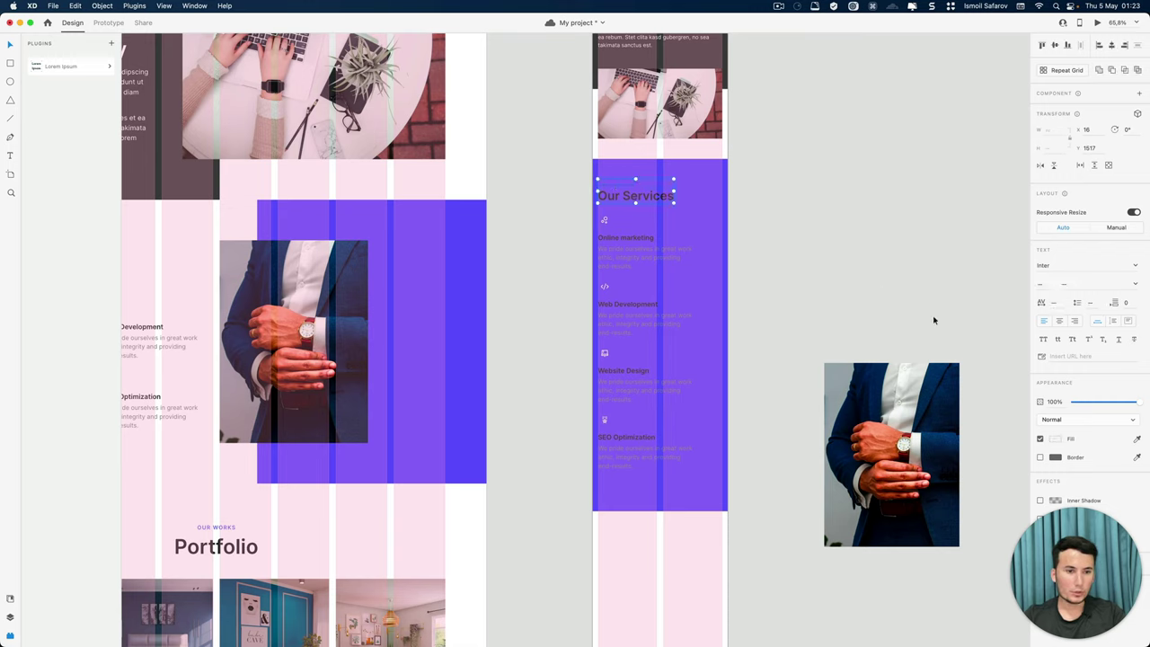
{"action": "left_click", "coordinate": [1053, 440]}
{"action": "left_click_drag", "start_coordinate": [994, 449], "coordinate": [932, 382]}
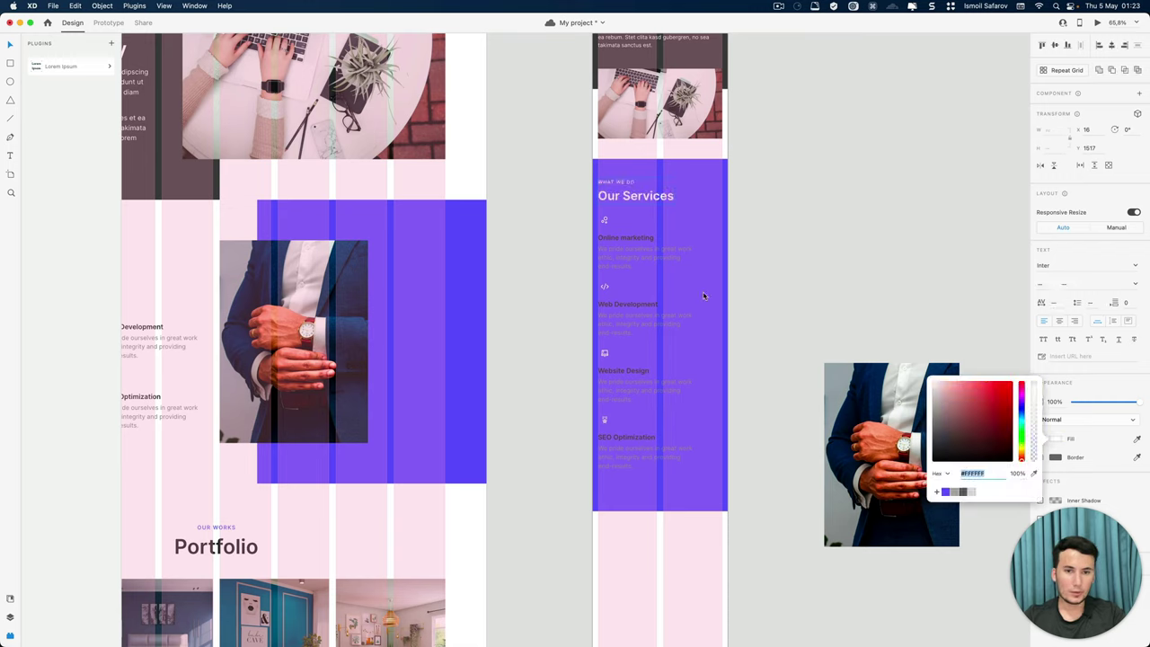
{"action": "left_click", "coordinate": [638, 239]}
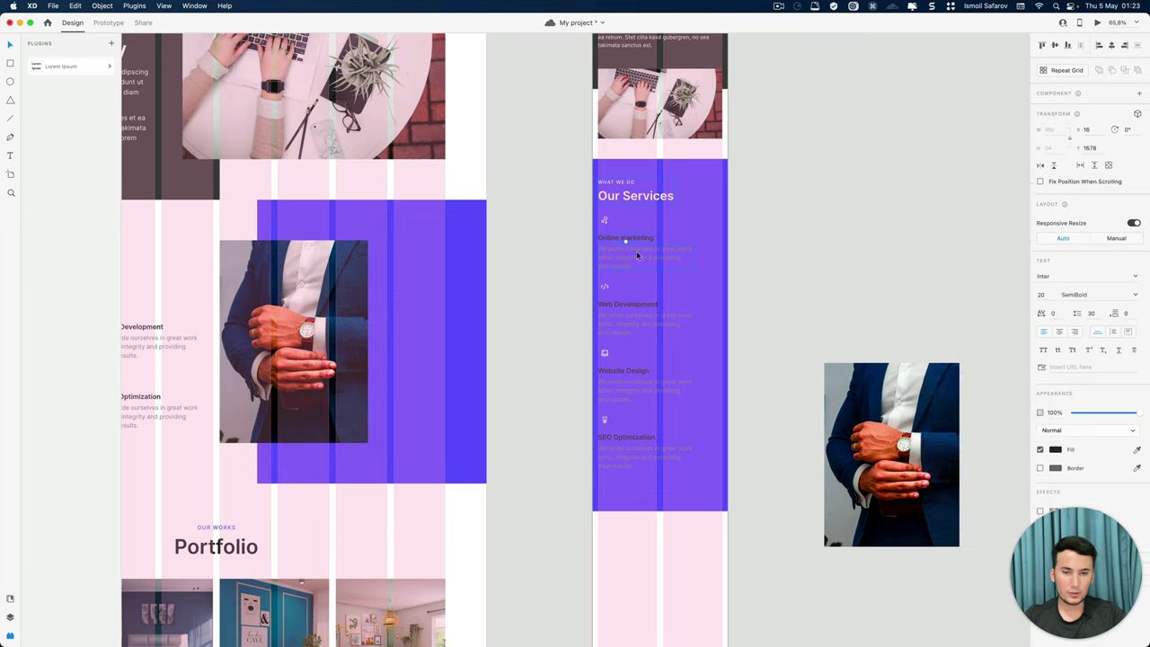
{"action": "left_click", "coordinate": [1056, 450]}
{"action": "left_click_drag", "start_coordinate": [998, 442], "coordinate": [833, 359]}
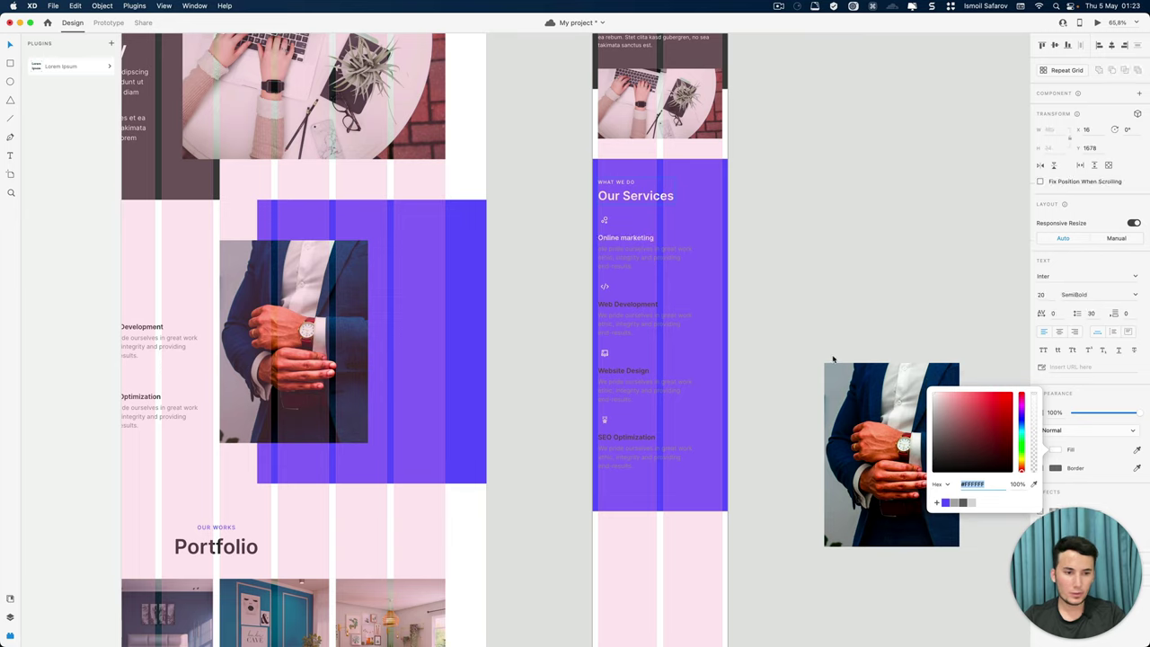
- Turn the other selected service texts, including the SEO Optimization heading, white
{"action": "left_click", "coordinate": [625, 267]}
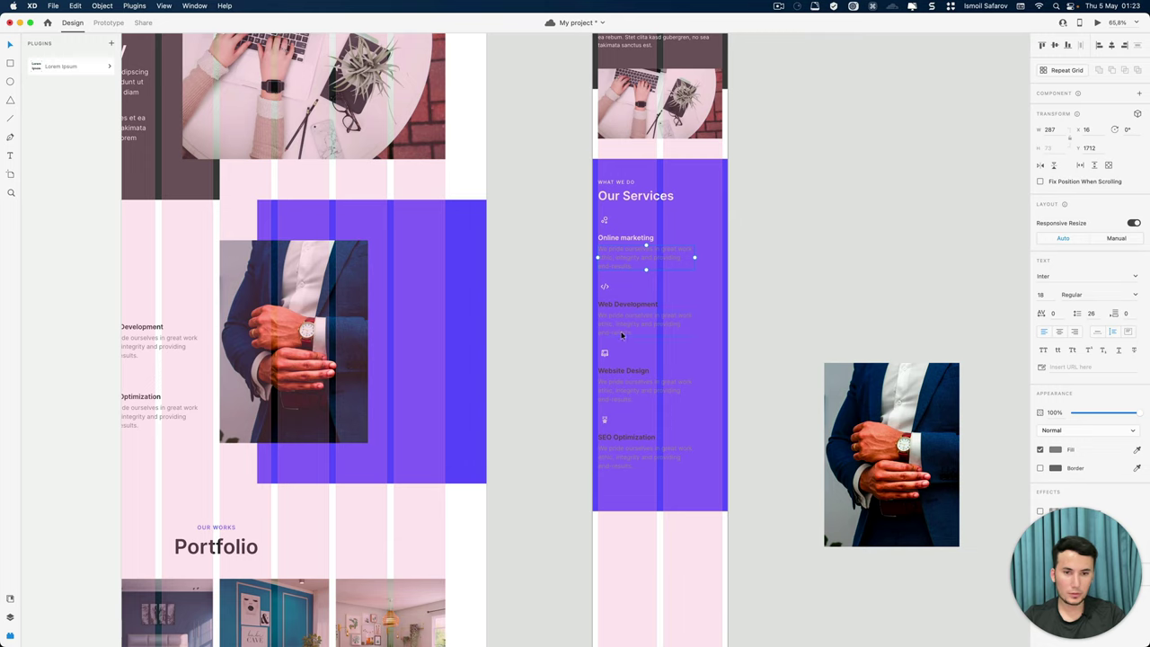
{"action": "left_click", "coordinate": [622, 308], "text": "shift"}
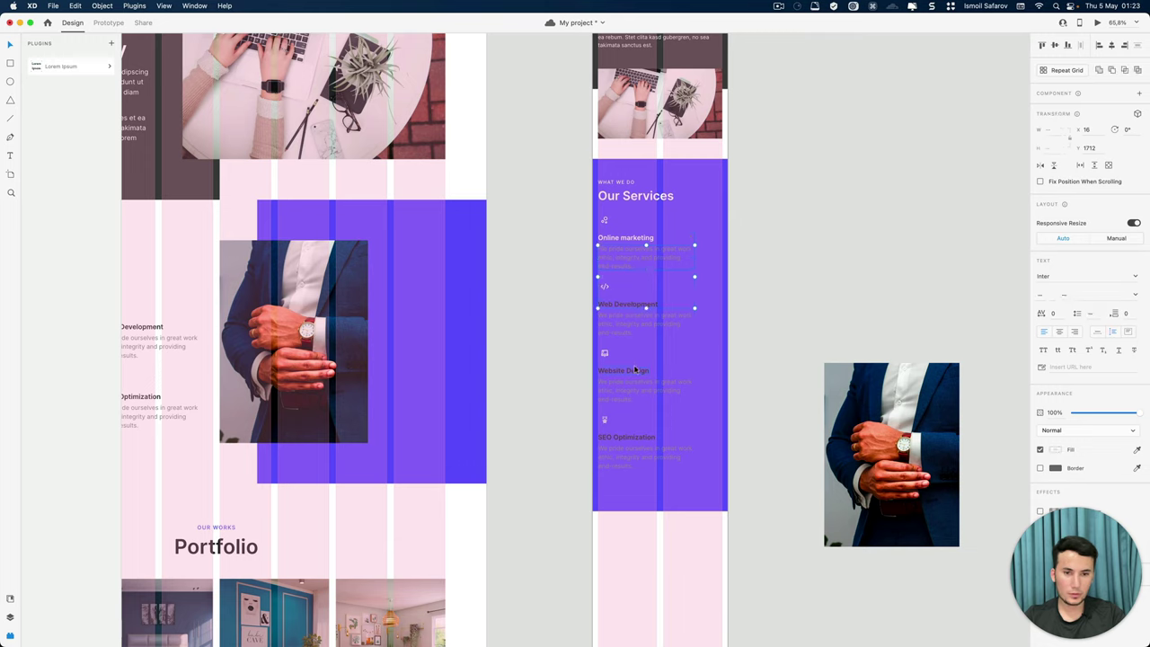
{"action": "left_click", "coordinate": [637, 370], "text": "shift"}
{"action": "left_click", "coordinate": [647, 440], "text": "shift"}
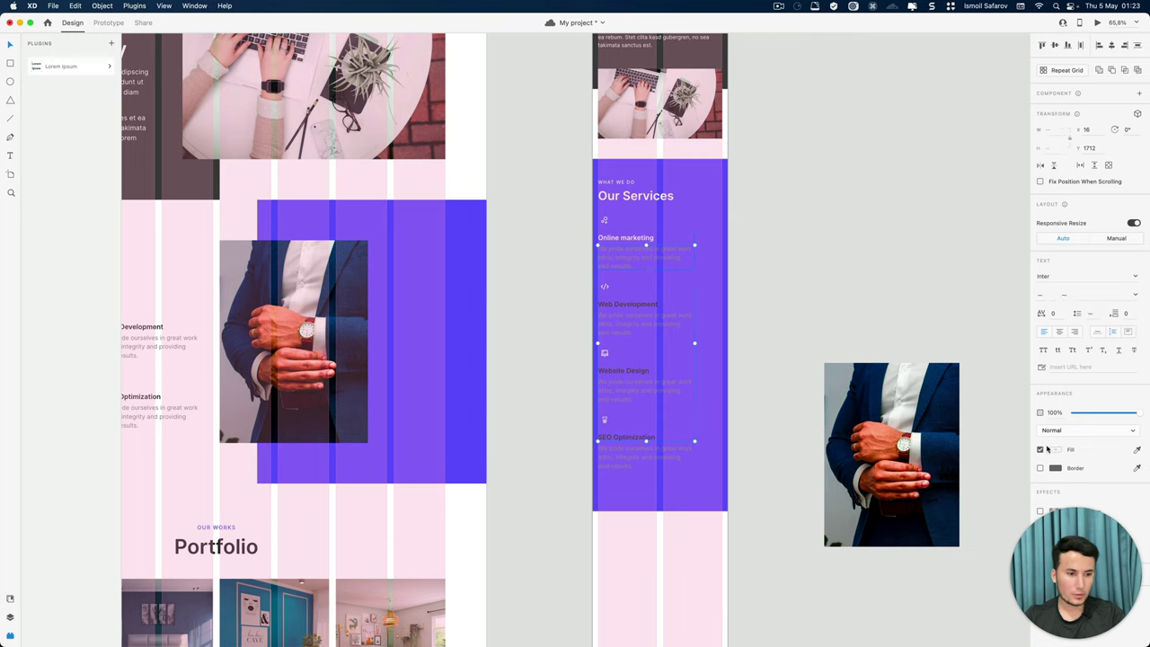
{"action": "left_click", "coordinate": [1057, 451]}
{"action": "left_click_drag", "start_coordinate": [972, 429], "coordinate": [831, 337]}
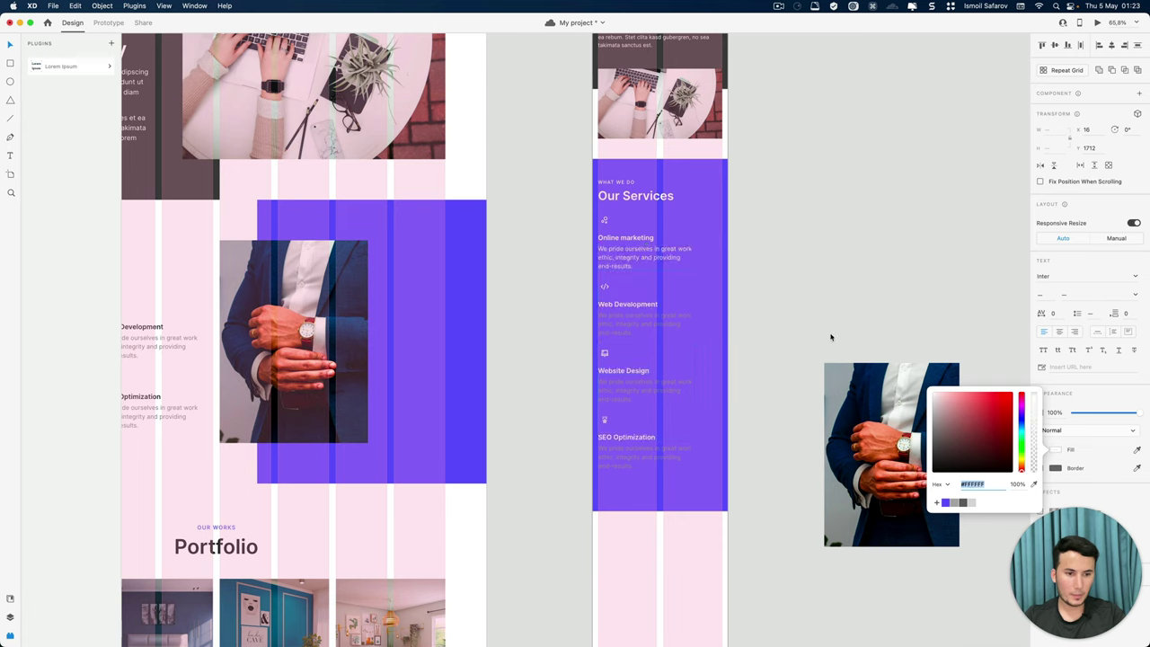
{"action": "left_click", "coordinate": [781, 310]}
- Colour the Online marketing, Web Development and Website Design descriptions pale purple, lightened from #6357FF
{"action": "left_click", "coordinate": [637, 262]}
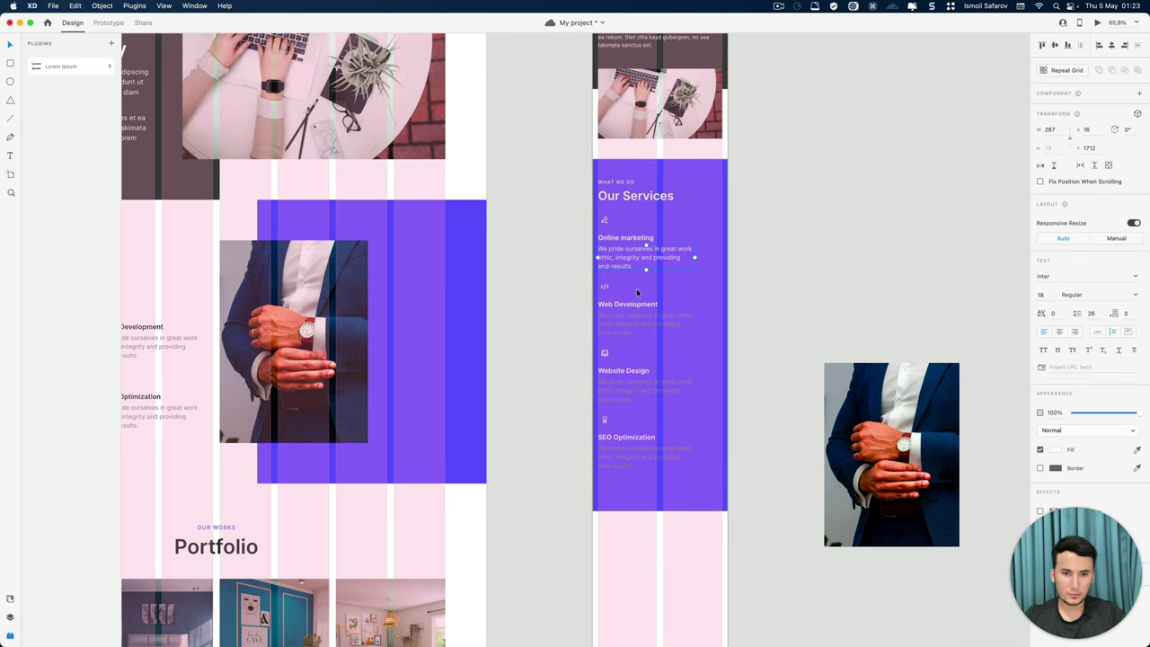
{"action": "left_click", "coordinate": [643, 322], "text": "shift"}
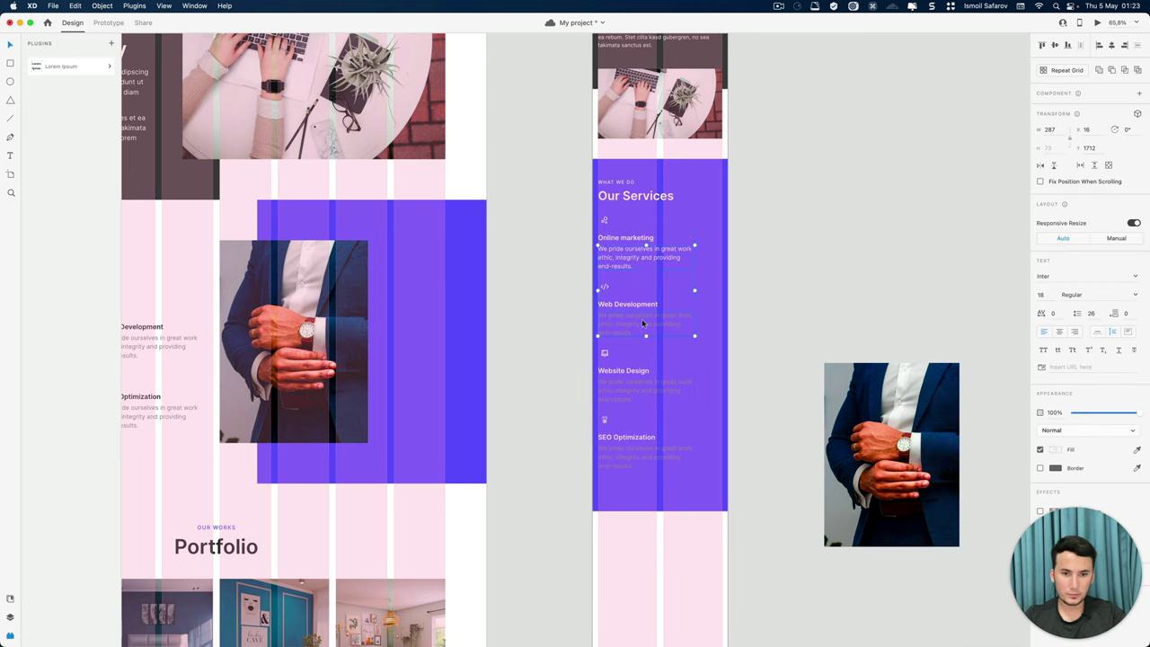
{"action": "left_click", "coordinate": [645, 391], "text": "shift"}
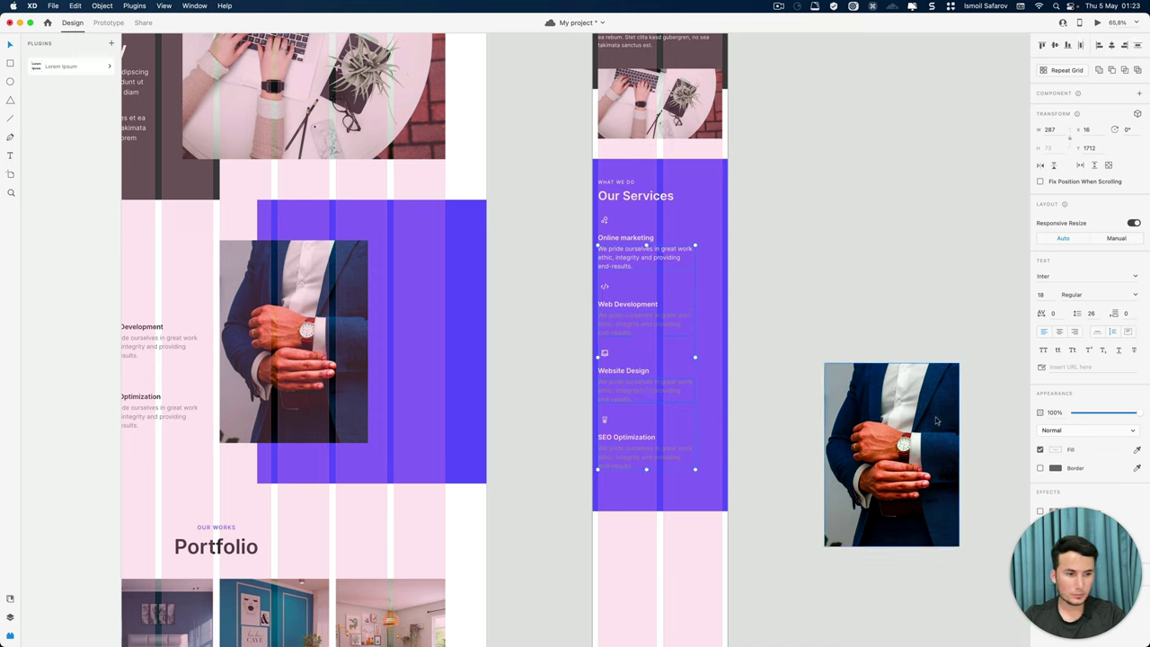
{"action": "left_click", "coordinate": [1054, 451]}
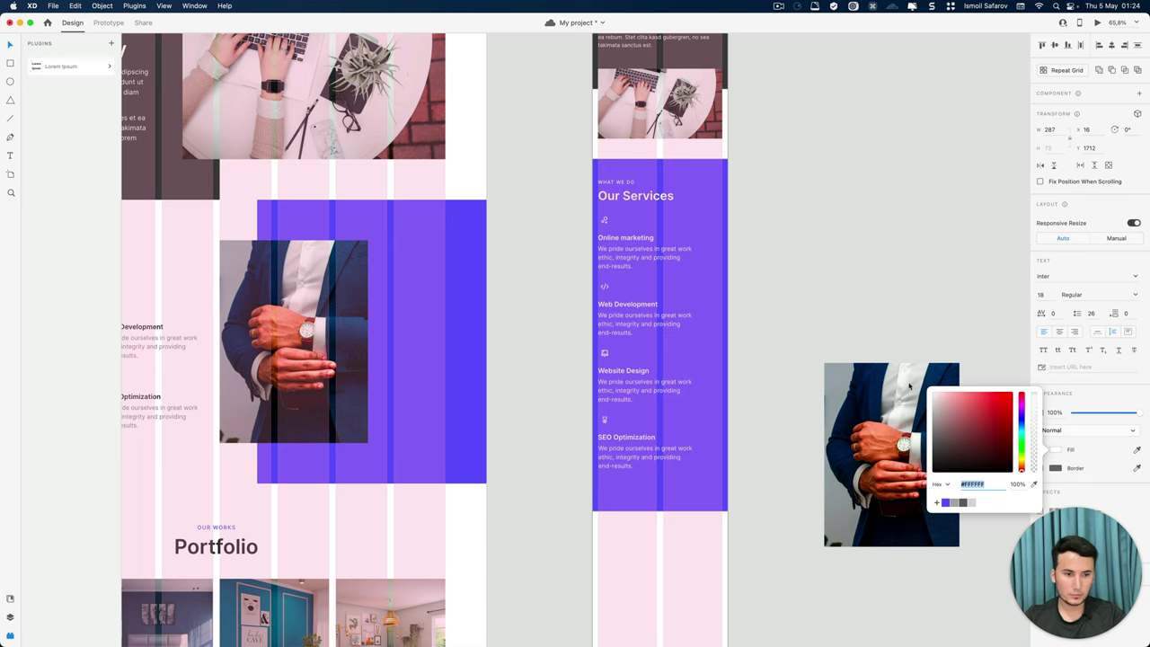
{"action": "left_click", "coordinate": [945, 503]}
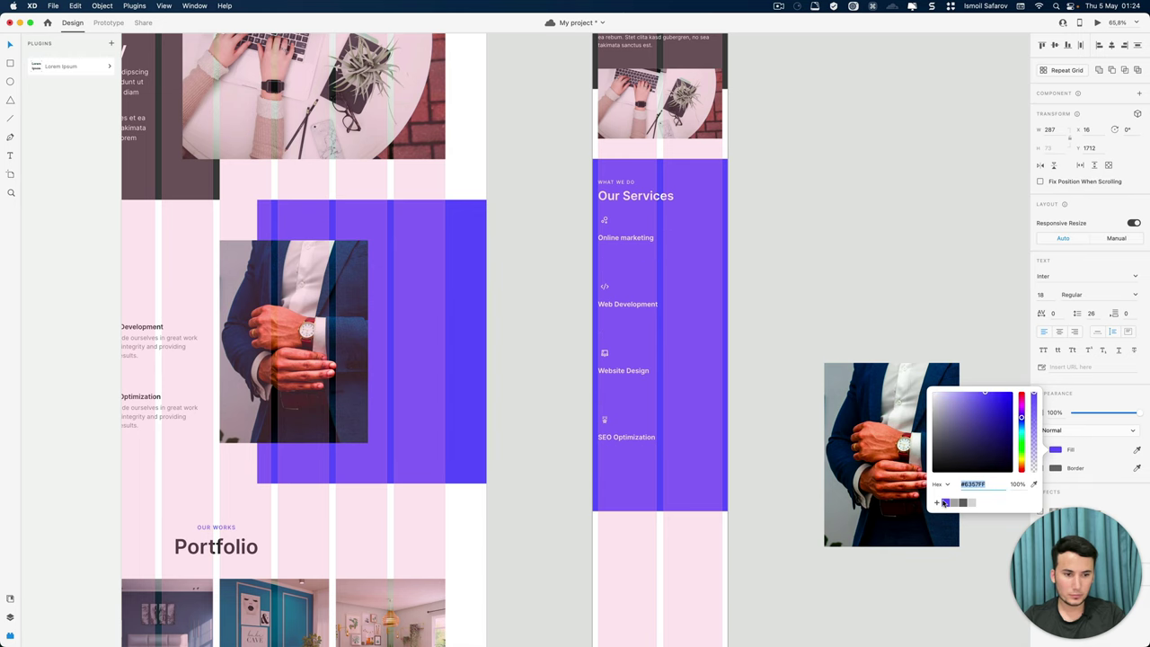
{"action": "scroll", "coordinate": [605, 262], "scroll_direction": "up", "scroll_amount": 5}
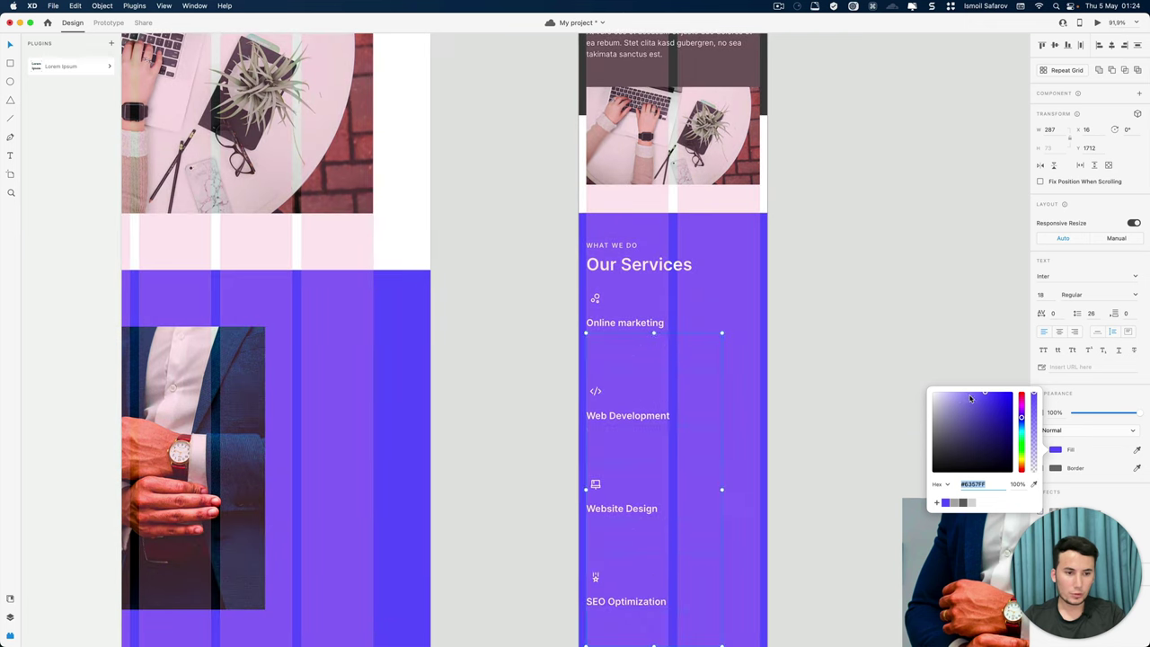
{"action": "left_click_drag", "start_coordinate": [934, 400], "coordinate": [953, 395]}
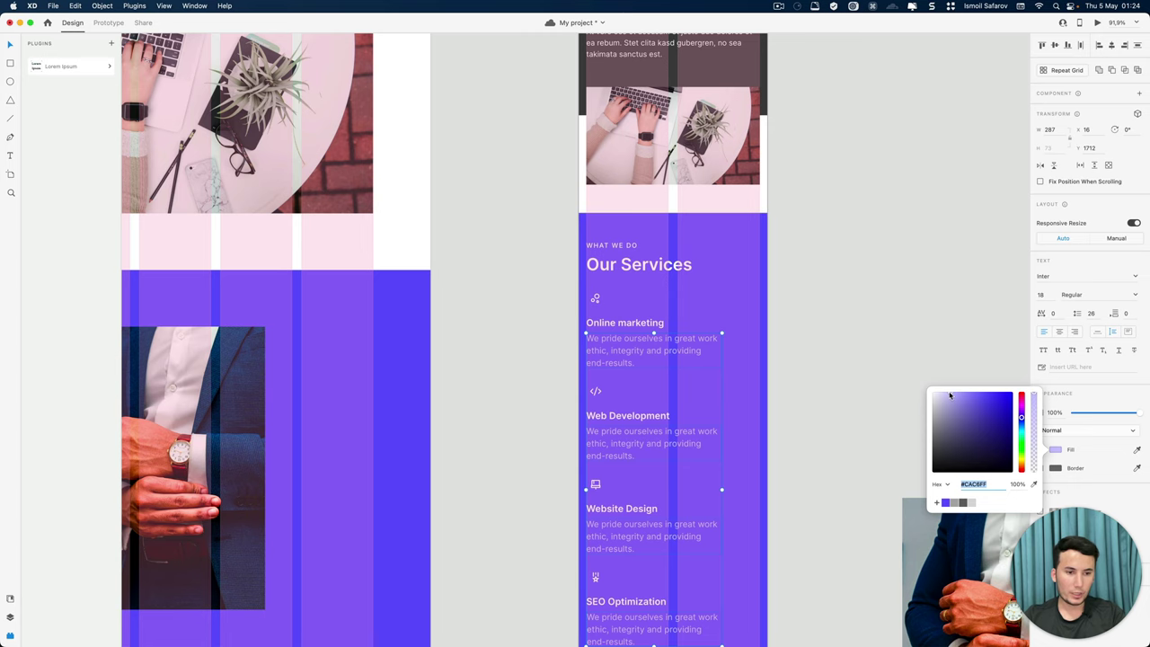
- Fill the service icon squares with white
{"action": "left_click", "coordinate": [537, 345]}
{"action": "scroll", "coordinate": [538, 346], "scroll_direction": "up", "scroll_amount": 3}
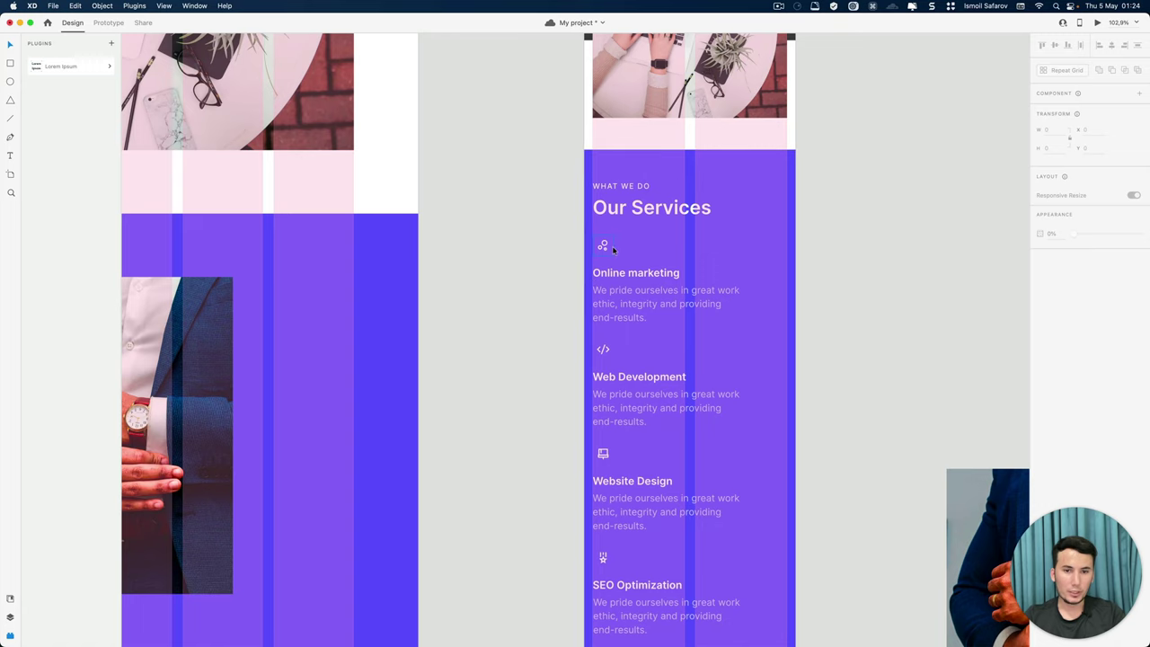
{"action": "left_click", "coordinate": [614, 250]}
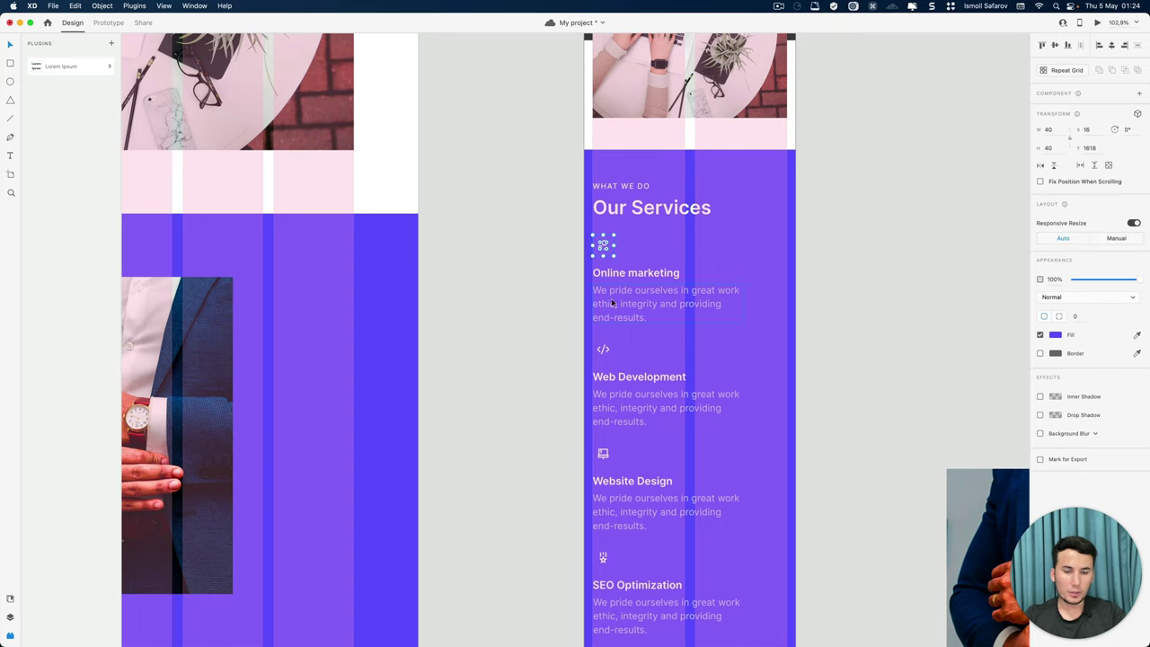
{"action": "left_click", "coordinate": [611, 355], "text": "shift"}
{"action": "scroll", "coordinate": [611, 461], "scroll_direction": "down", "scroll_amount": 3}
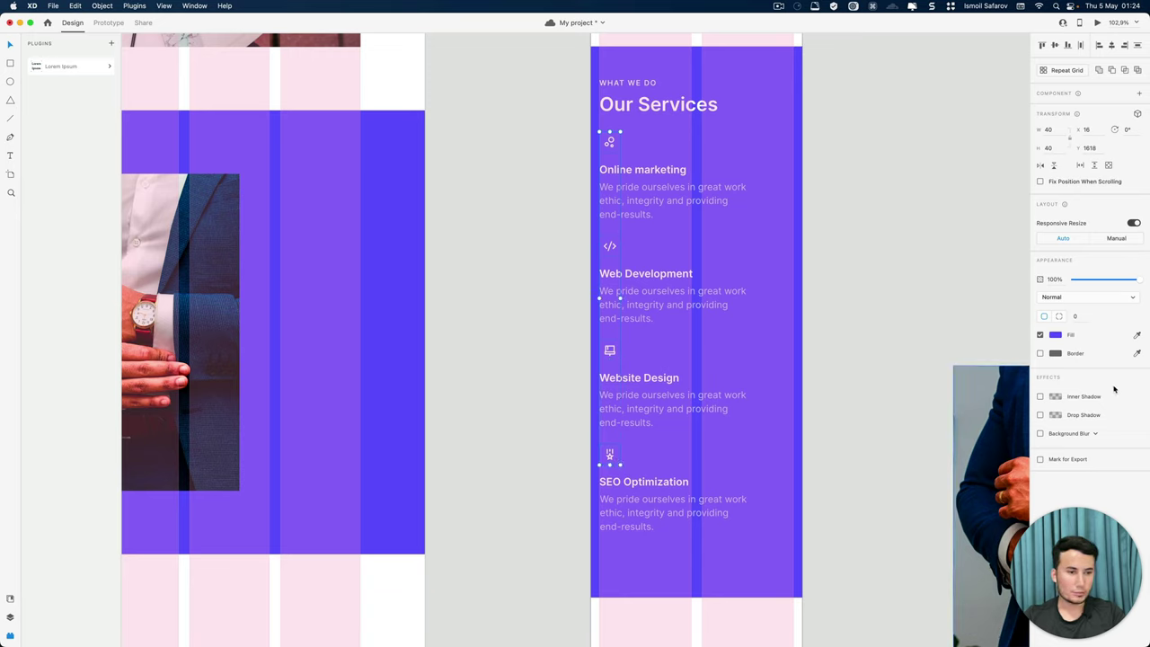
{"action": "left_click", "coordinate": [1056, 335]}
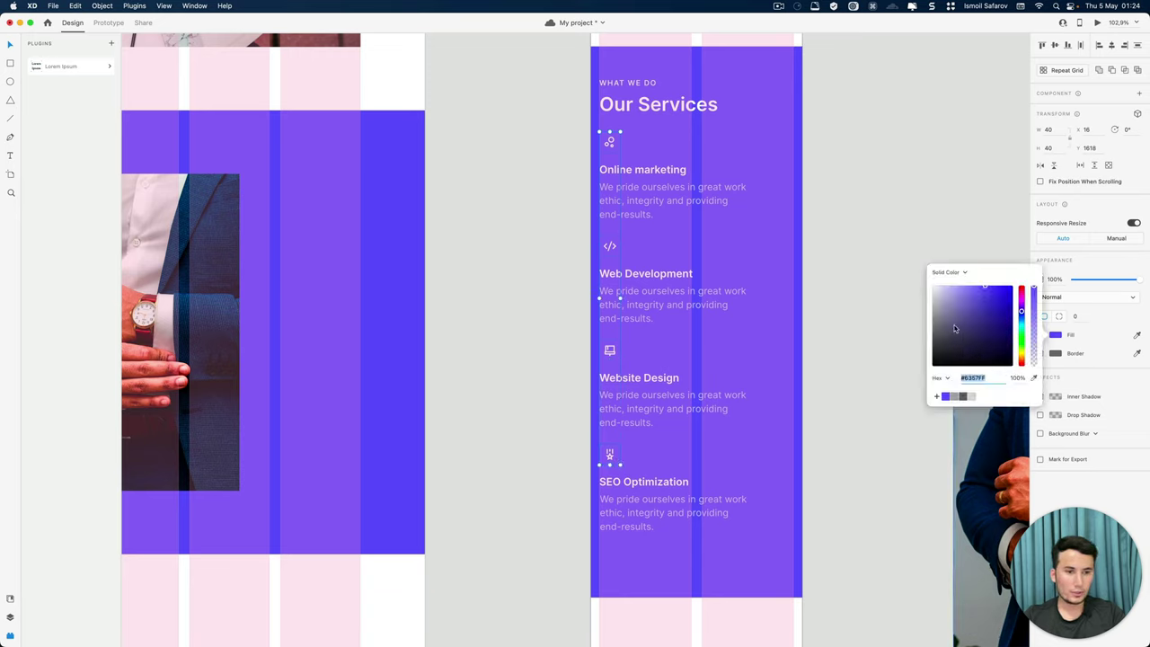
{"action": "left_click_drag", "start_coordinate": [954, 327], "coordinate": [866, 249]}
{"action": "left_click", "coordinate": [537, 187]}
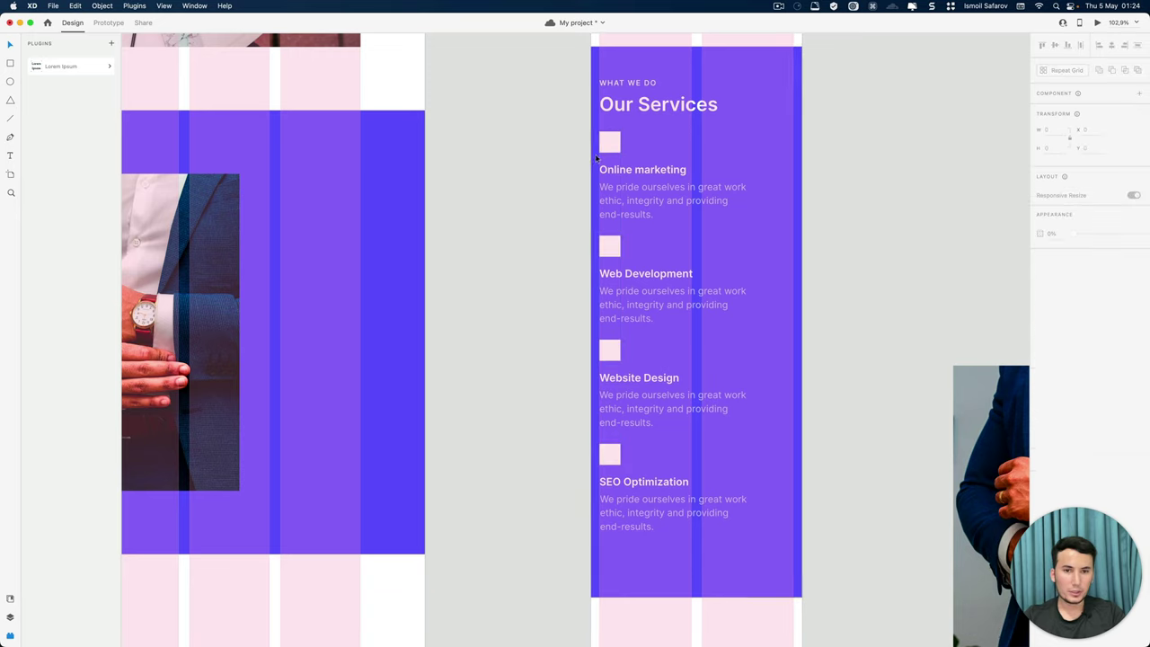
- Colour the four service icons brand purple #6357FF and show the layout grid
{"action": "left_click", "coordinate": [610, 142]}
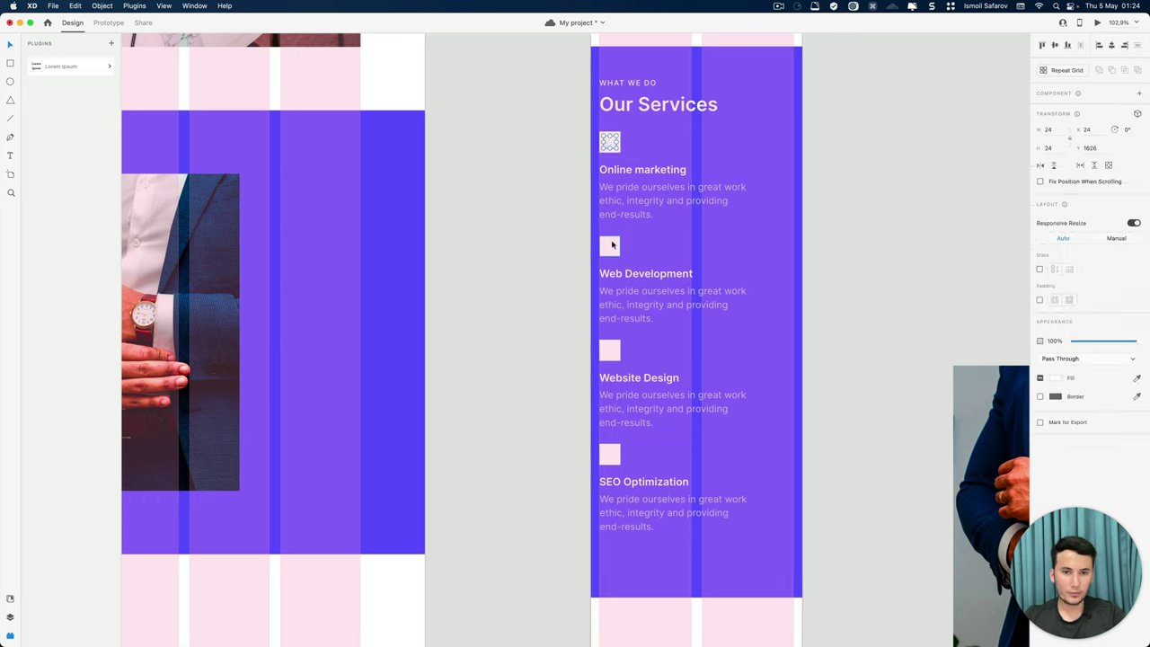
{"action": "left_click", "coordinate": [611, 246], "text": "shift"}
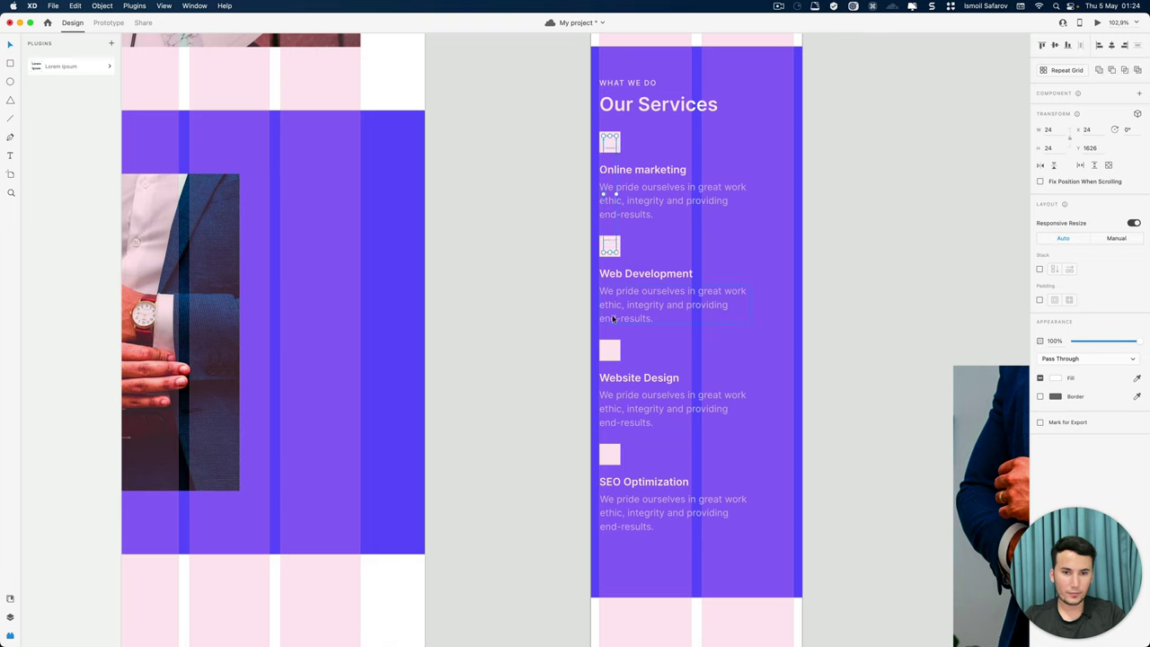
{"action": "left_click", "coordinate": [609, 349], "text": "shift"}
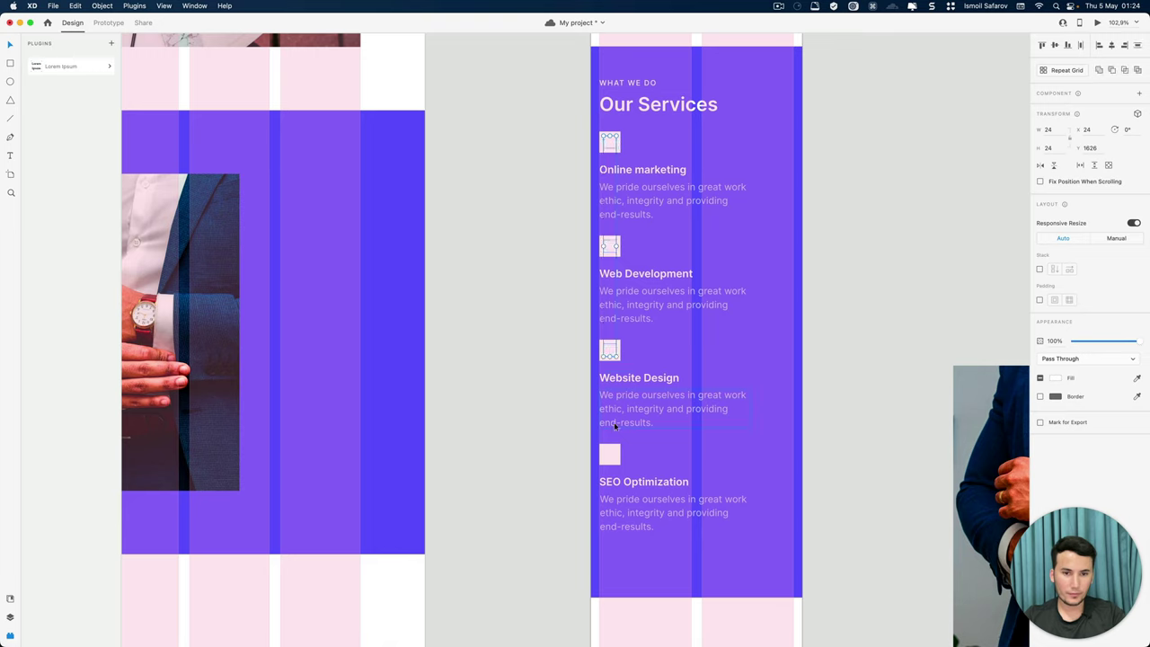
{"action": "left_click", "coordinate": [609, 454], "text": "shift"}
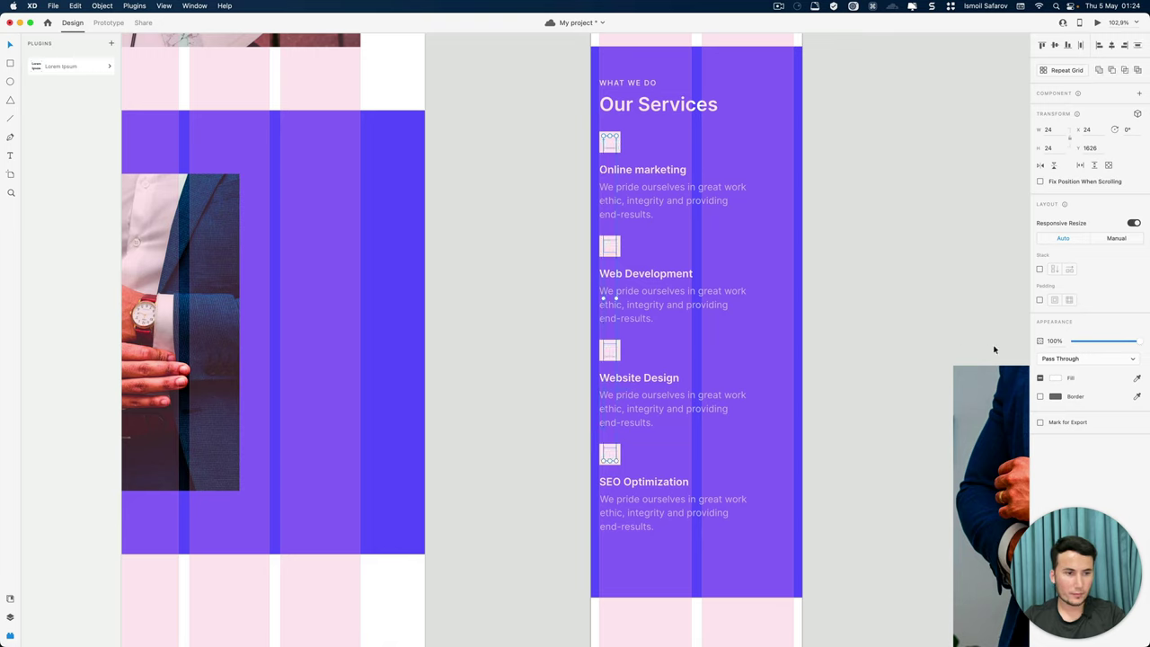
{"action": "left_click", "coordinate": [1055, 378]}
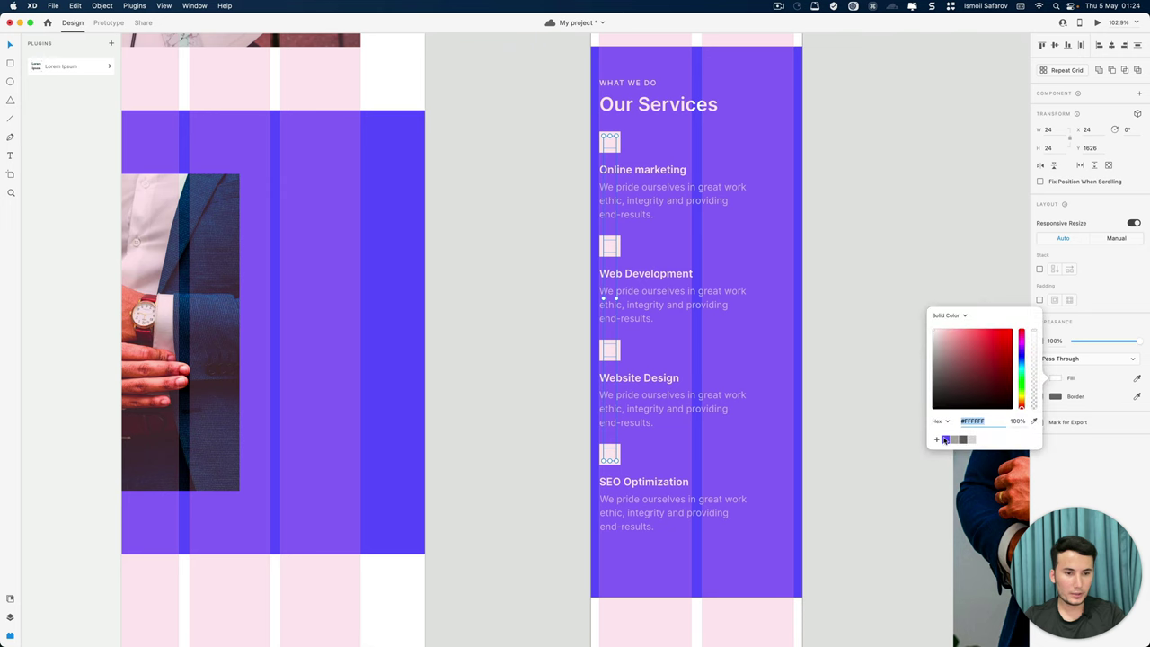
{"action": "left_click", "coordinate": [946, 440]}
{"action": "left_click", "coordinate": [861, 349]}
{"action": "scroll", "coordinate": [861, 350], "scroll_direction": "down", "scroll_amount": 3}
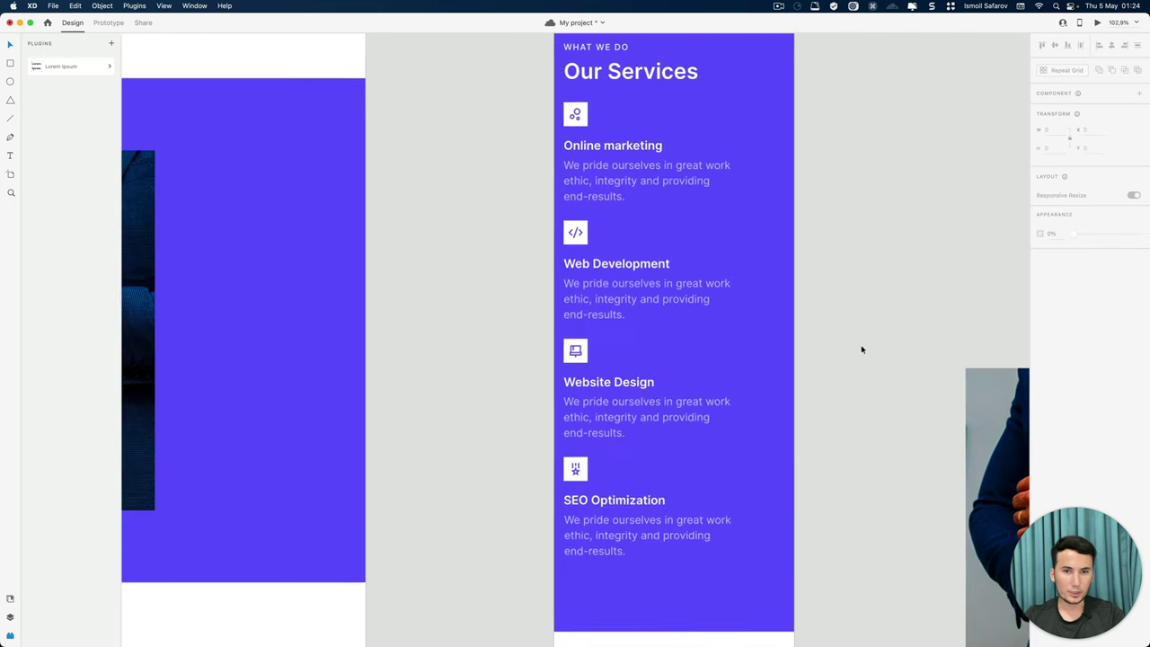
{"action": "key", "text": "super+shift+apostrophe"}
{"action": "scroll", "coordinate": [850, 352], "scroll_direction": "right", "scroll_amount": 2}
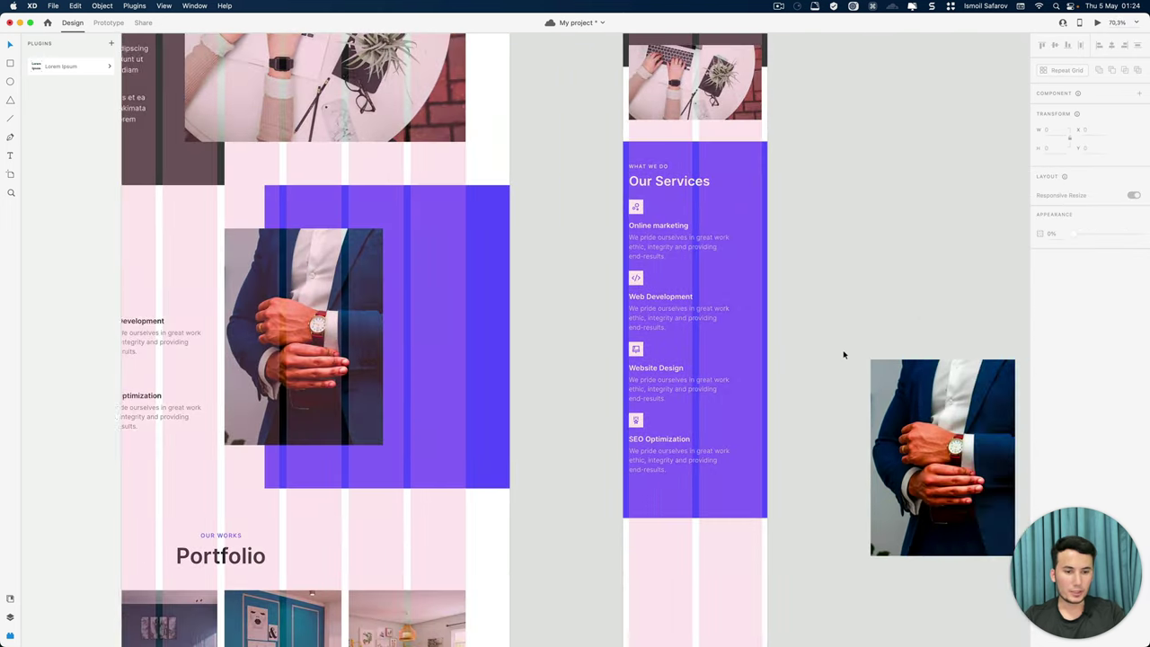
{"action": "scroll", "coordinate": [719, 431], "scroll_direction": "right", "scroll_amount": 3}
- Set the purple Services rectangle to 910 tall and move the suit photo directly beneath it
{"action": "left_click", "coordinate": [605, 507]}
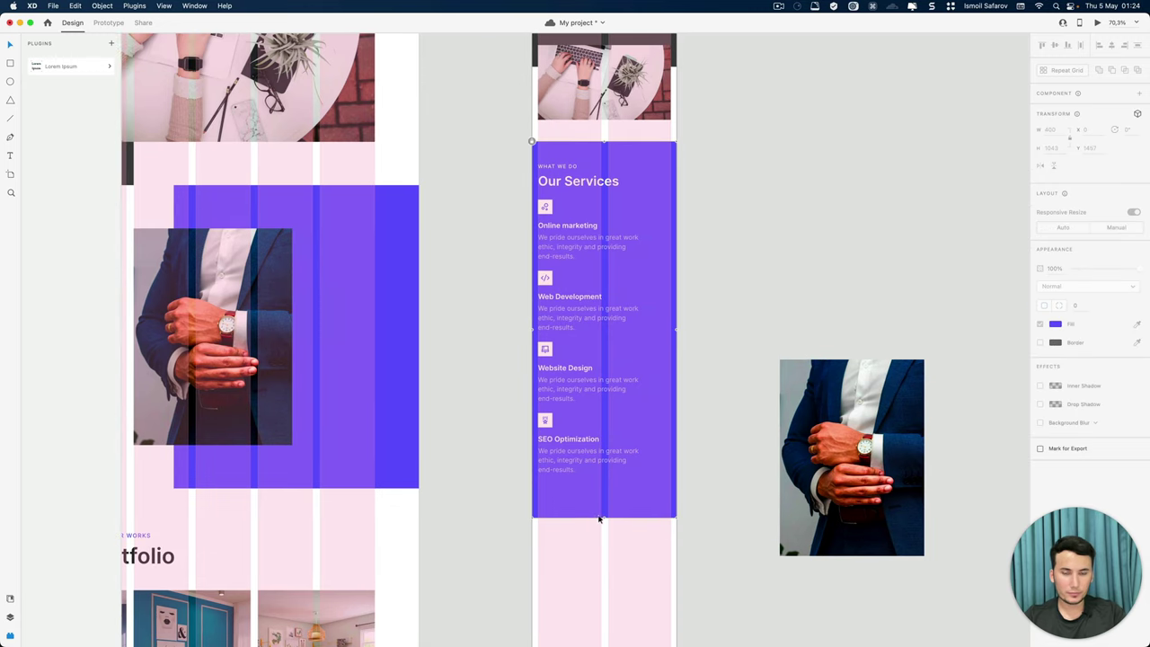
{"action": "left_click_drag", "start_coordinate": [528, 141], "coordinate": [530, 142]}
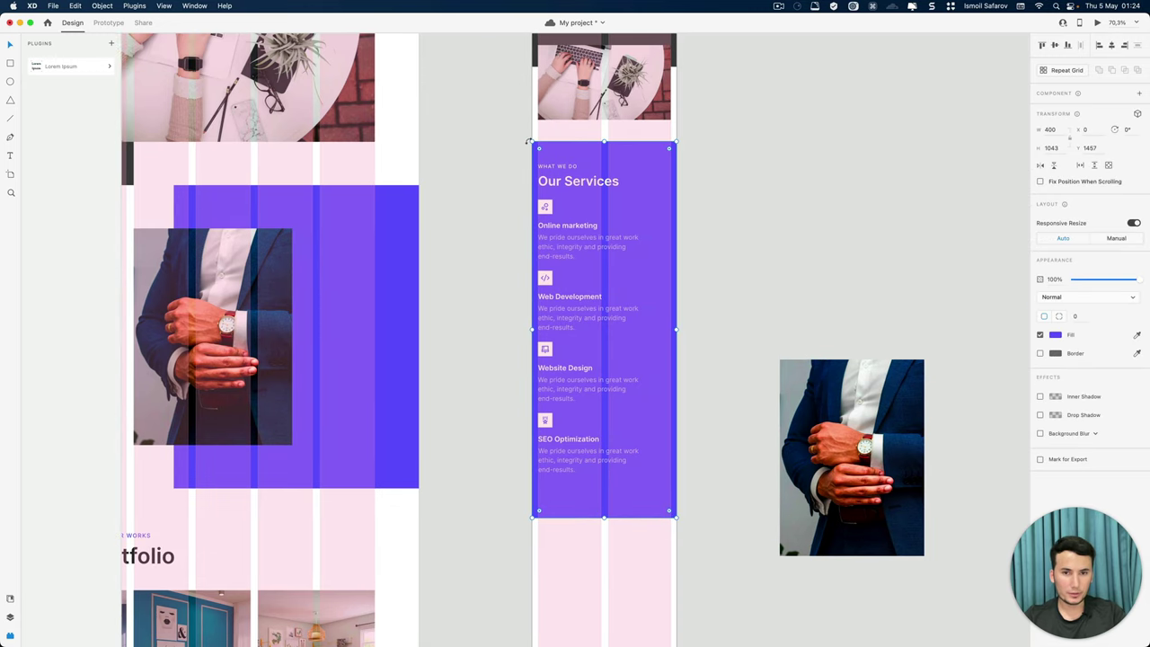
{"action": "left_click_drag", "start_coordinate": [604, 517], "coordinate": [604, 492]}
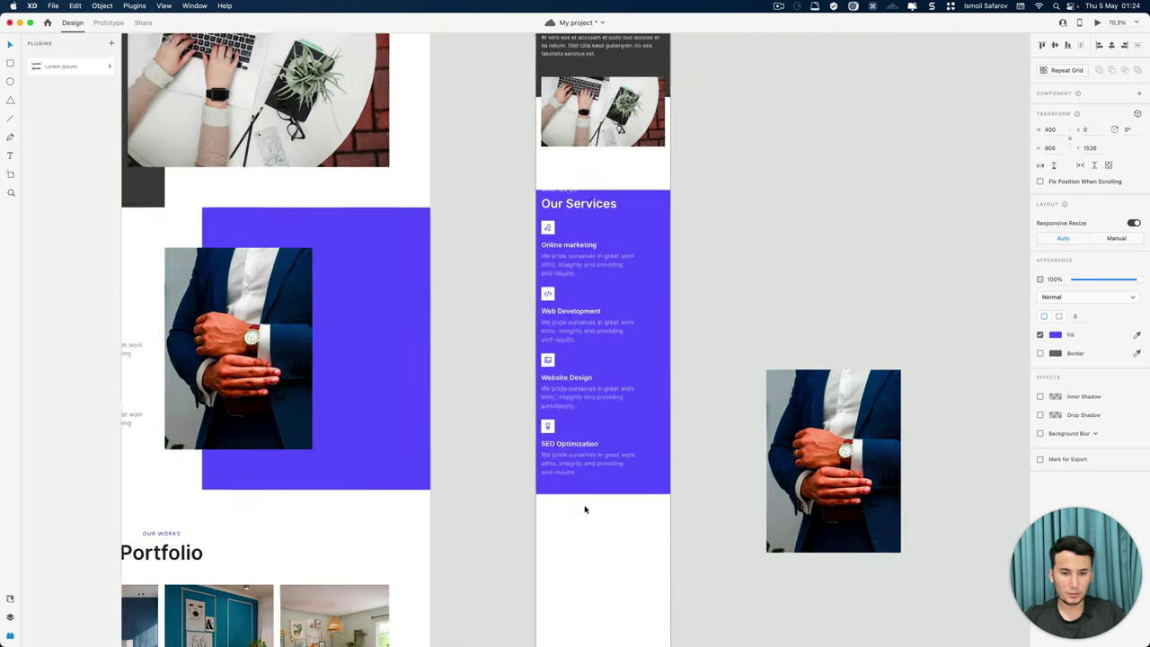
{"action": "scroll", "coordinate": [585, 506], "scroll_direction": "up", "scroll_amount": 3}
{"action": "left_click", "coordinate": [1052, 148]}
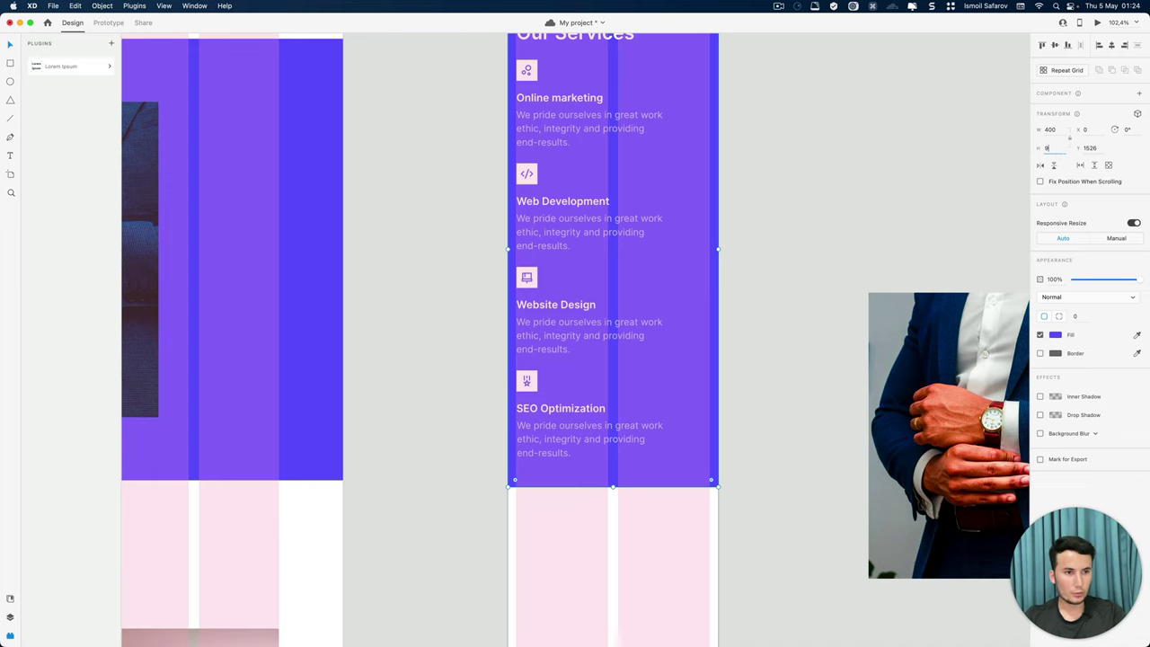
{"action": "type", "text": "10"}
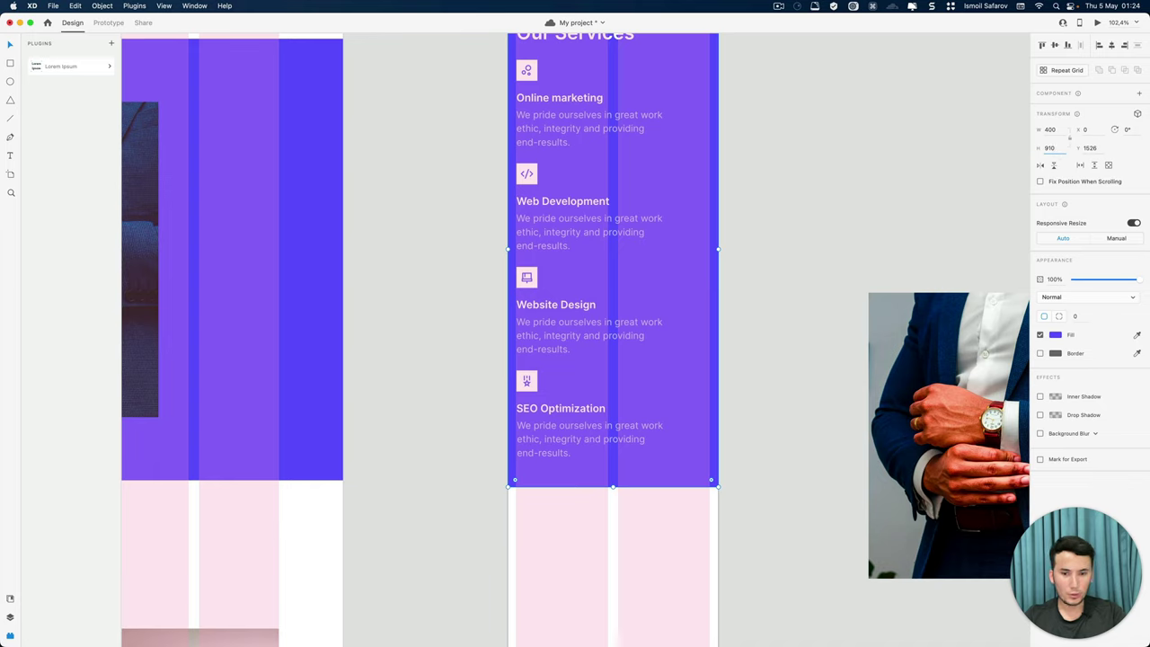
{"action": "key", "text": "Return"}
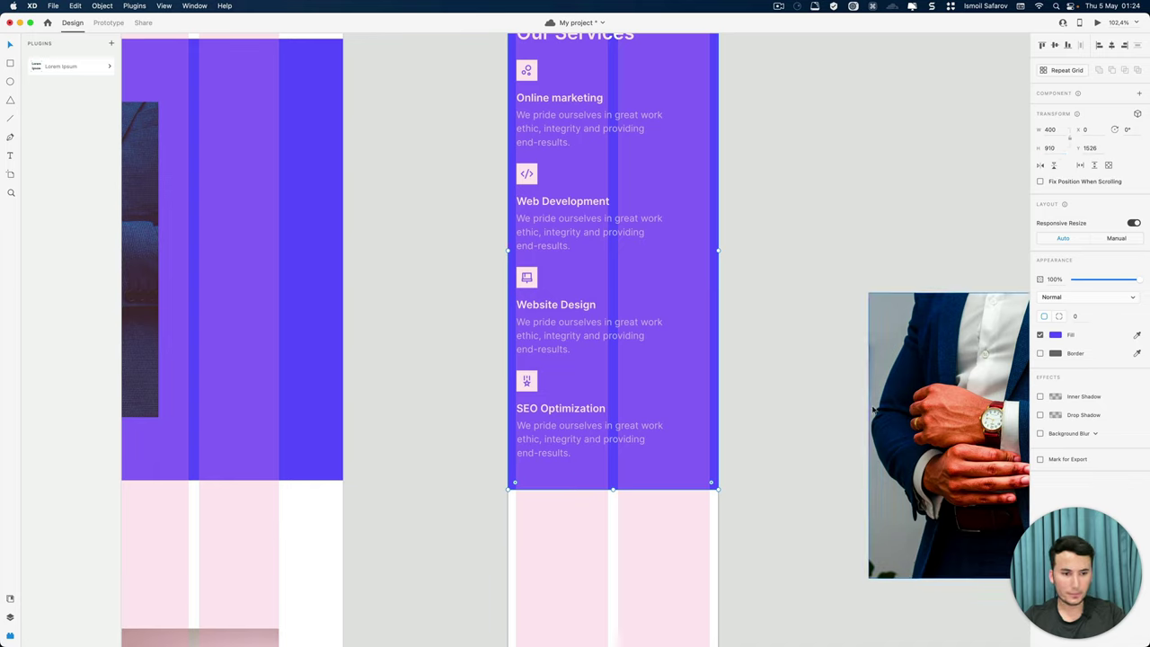
{"action": "mouse_move", "coordinate": [916, 389]}
{"action": "left_mouse_down"}
{"action": "mouse_move", "coordinate": [560, 566]}
{"action": "mouse_move", "coordinate": [550, 530]}
{"action": "left_mouse_up"}
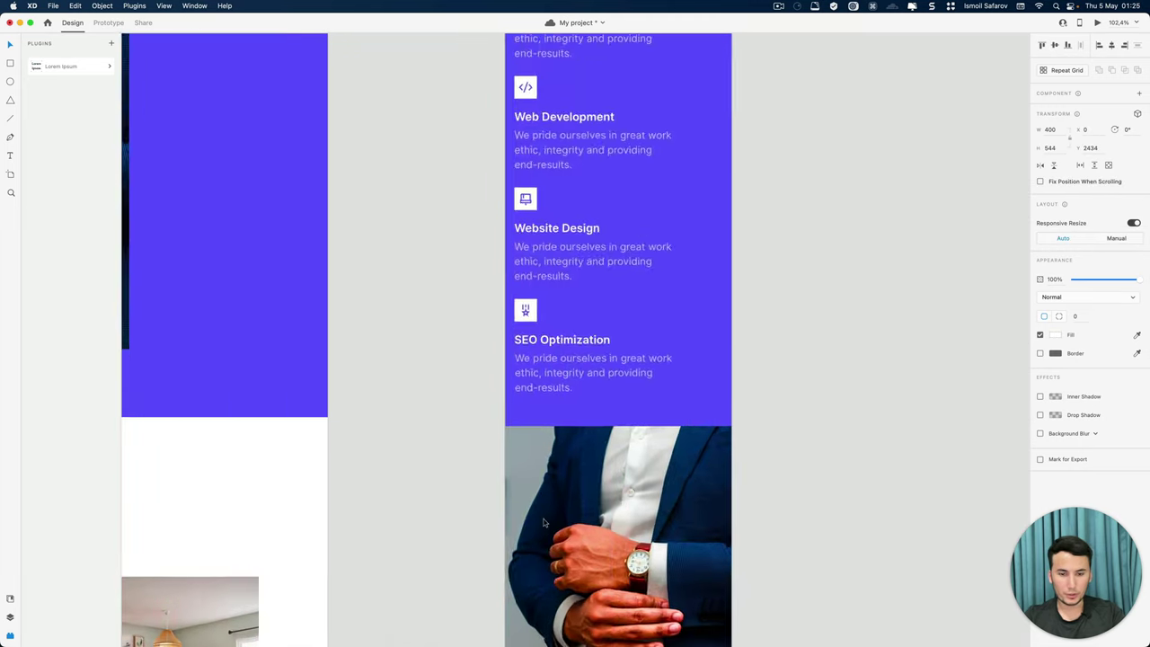
- Move the suit photo just under the Services block and set the purple rectangle's height to 970
{"action": "scroll", "coordinate": [543, 526], "scroll_direction": "down", "scroll_amount": 5}
{"action": "scroll", "coordinate": [544, 525], "scroll_direction": "down", "scroll_amount": 1}
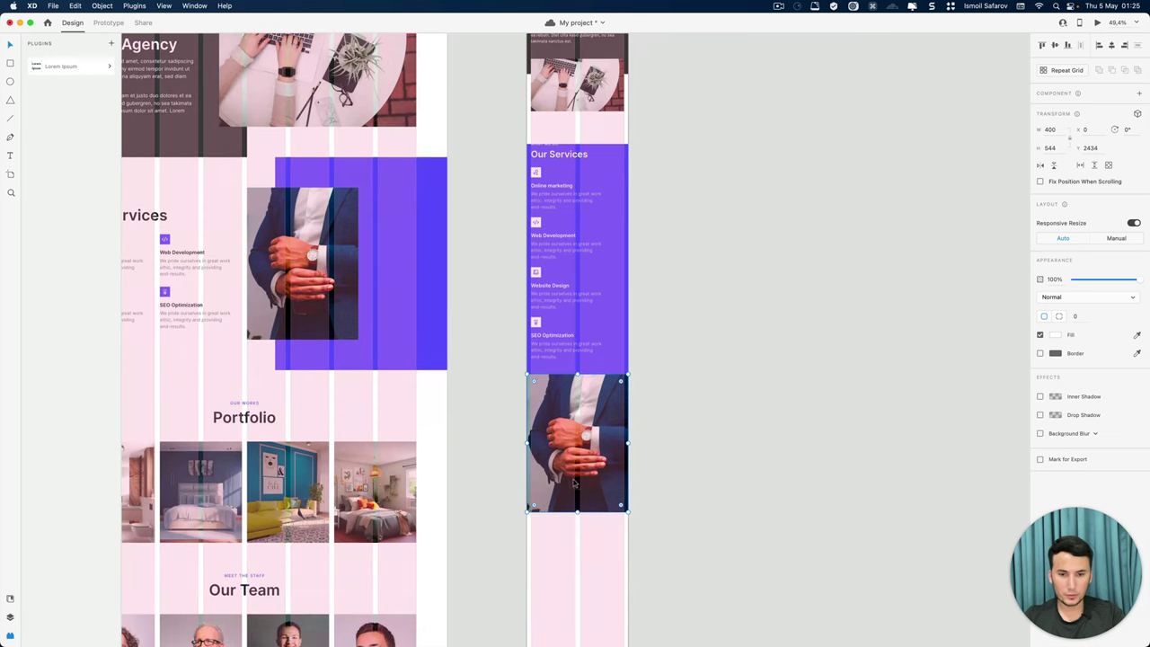
{"action": "left_click_drag", "start_coordinate": [575, 484], "coordinate": [576, 494]}
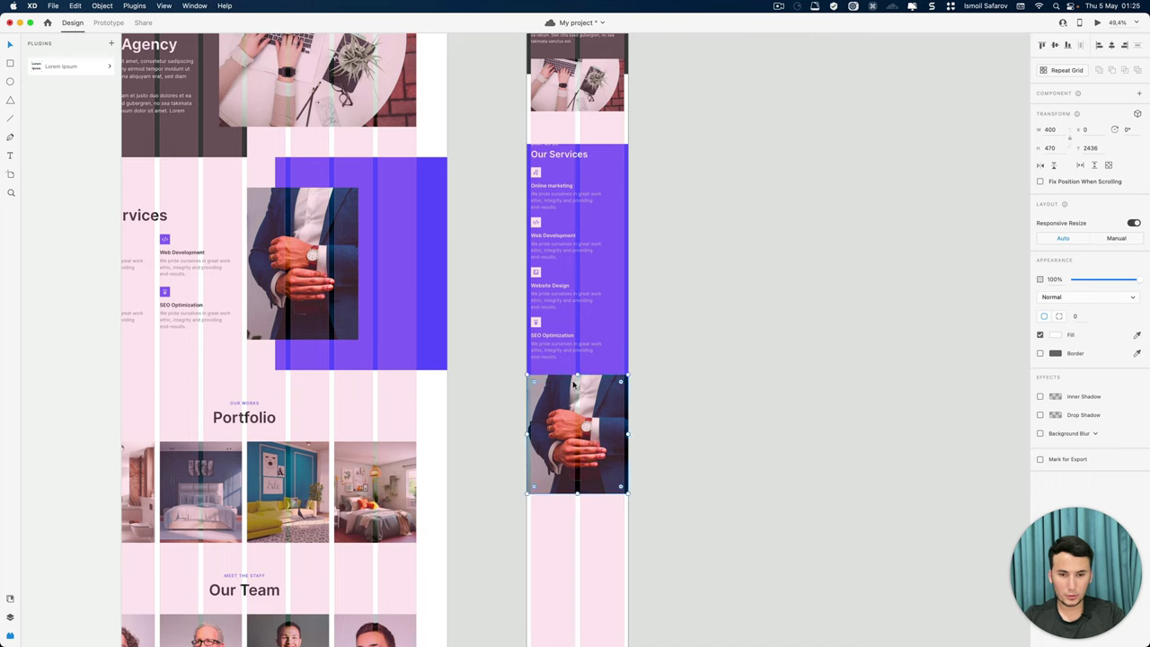
{"action": "left_click", "coordinate": [614, 368]}
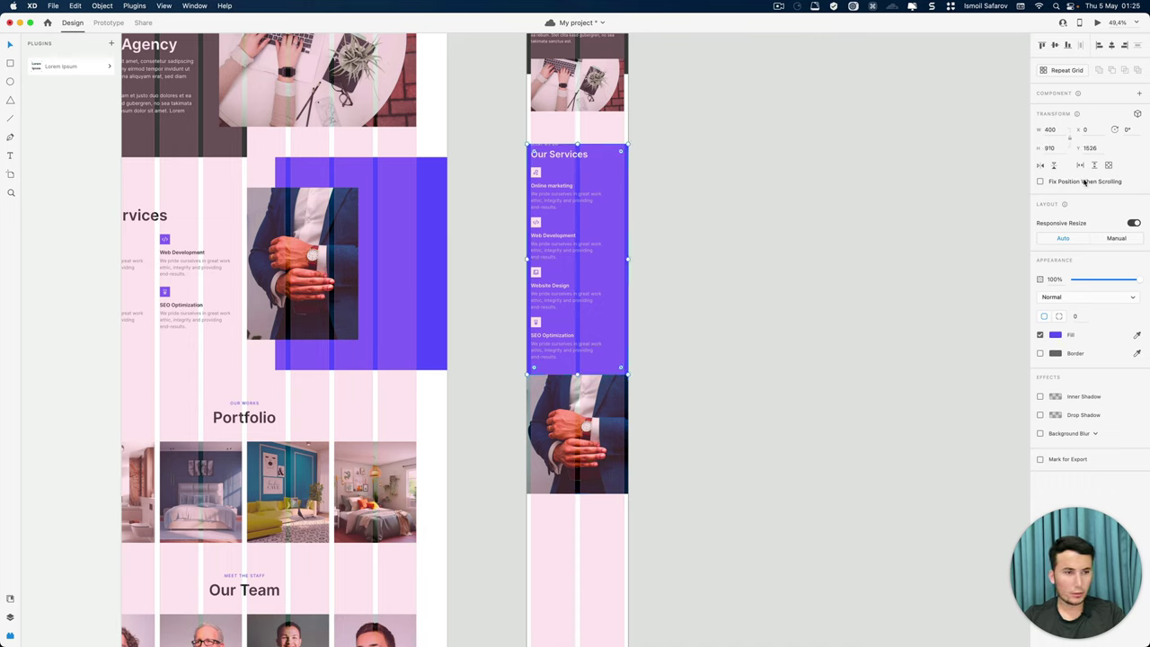
{"action": "left_click", "coordinate": [1062, 149]}
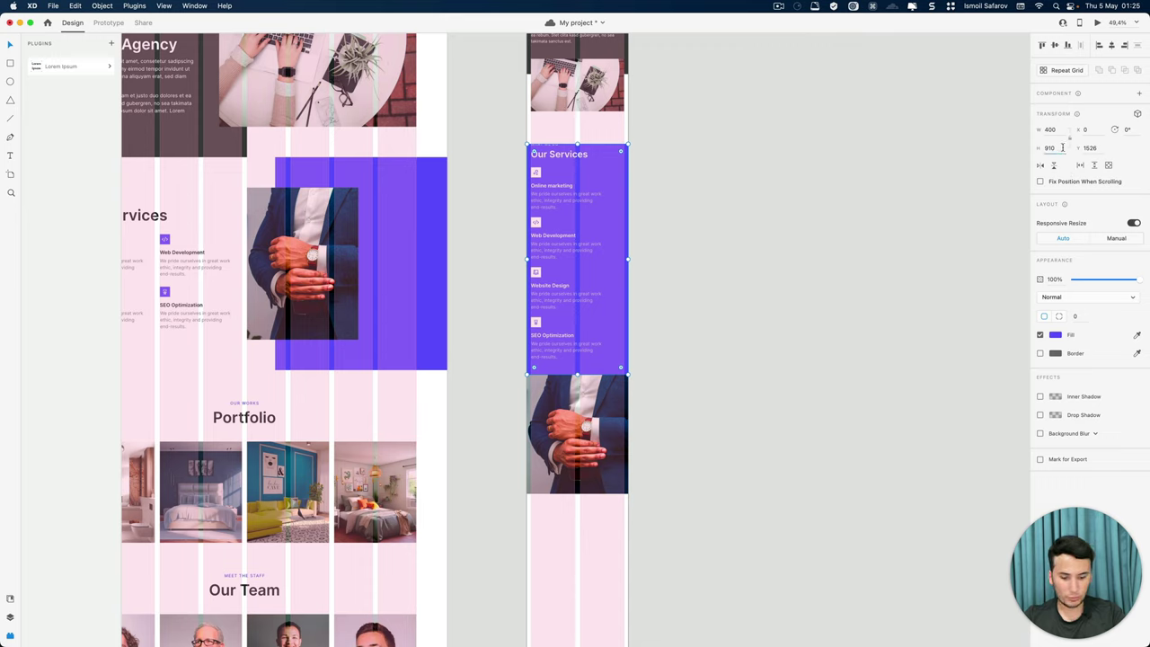
{"action": "type", "text": "+970"}
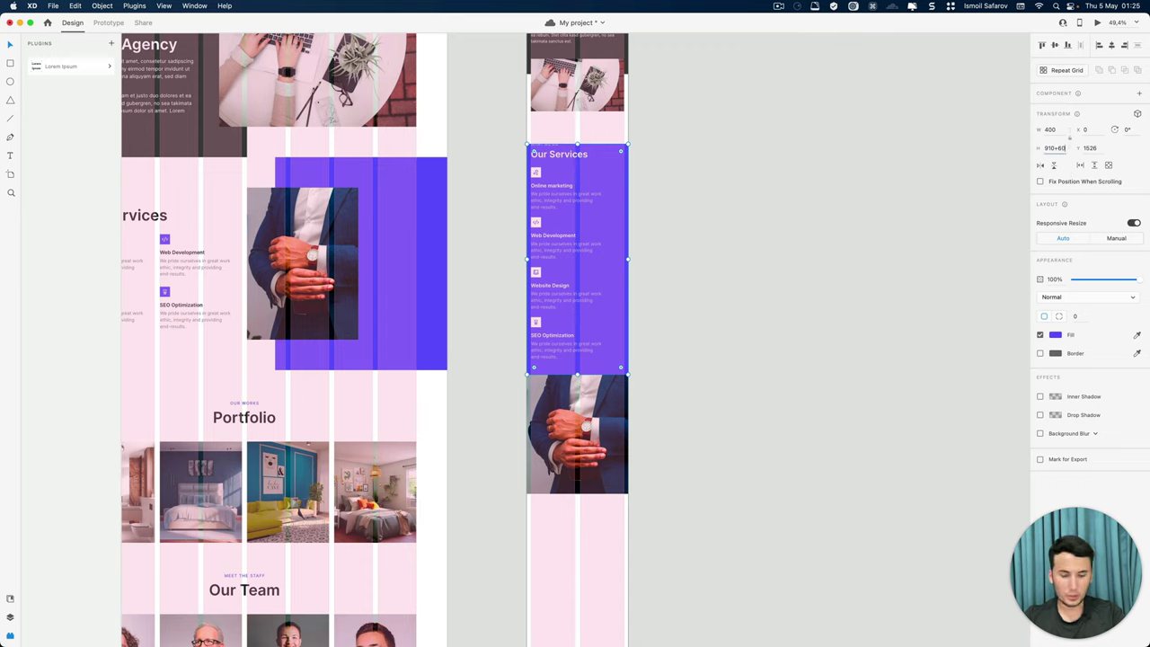
{"action": "key", "text": "Return"}
- With layout grid shown, resize the suit photo to 368×433 at X 16 with 16 px margins
{"action": "left_click", "coordinate": [626, 458]}
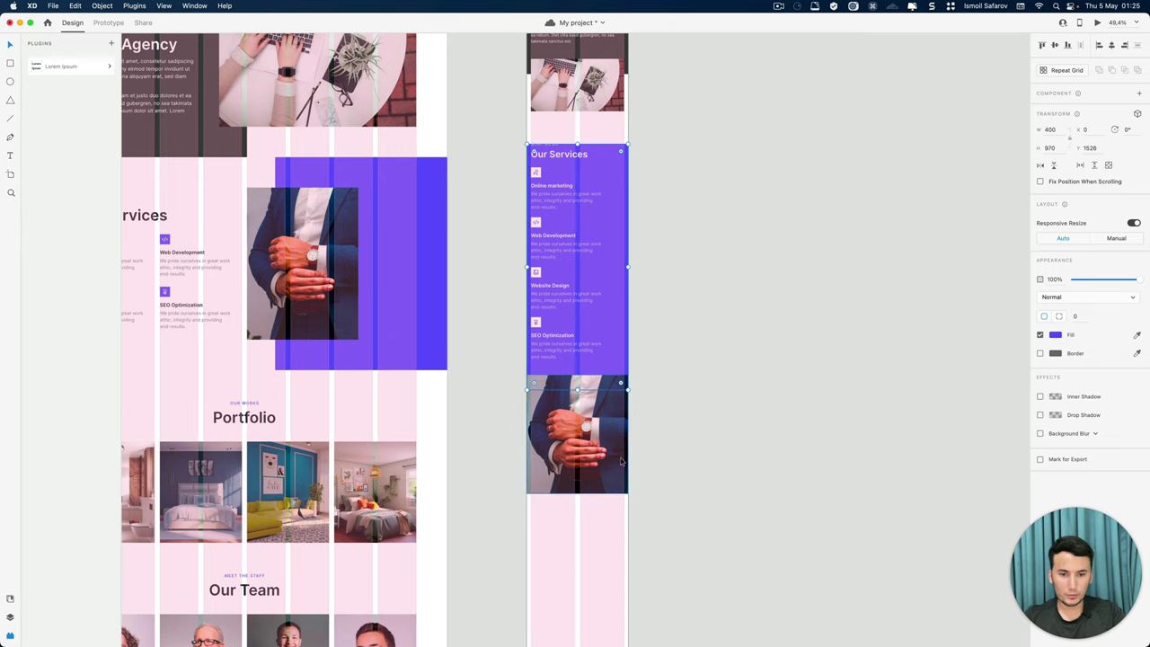
{"action": "left_click_drag", "start_coordinate": [626, 493], "coordinate": [624, 494]}
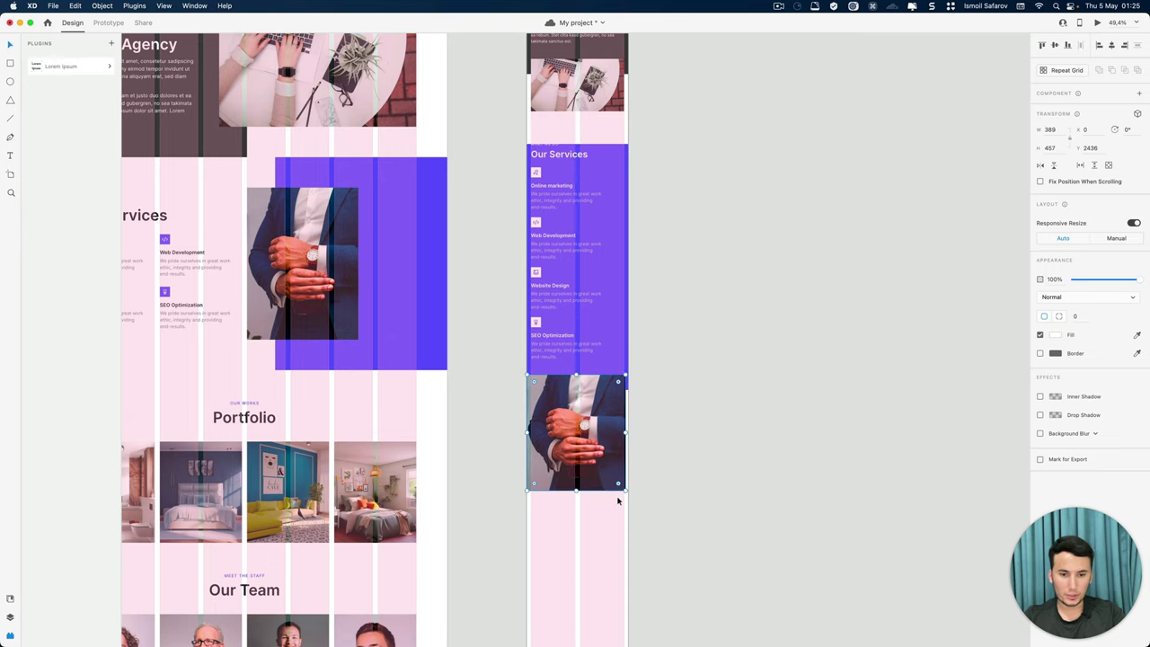
{"action": "scroll", "coordinate": [618, 496], "scroll_direction": "up", "scroll_amount": 10}
{"action": "key", "text": "super+shift+apostrophe"}
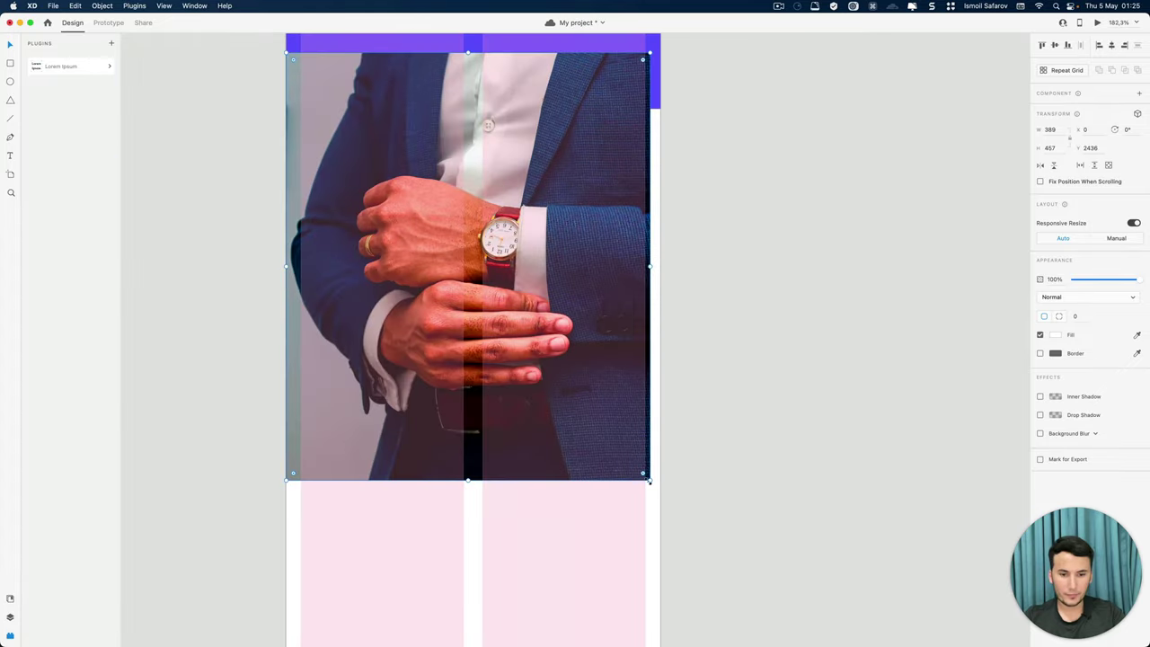
{"action": "left_click_drag", "start_coordinate": [649, 479], "coordinate": [641, 477]}
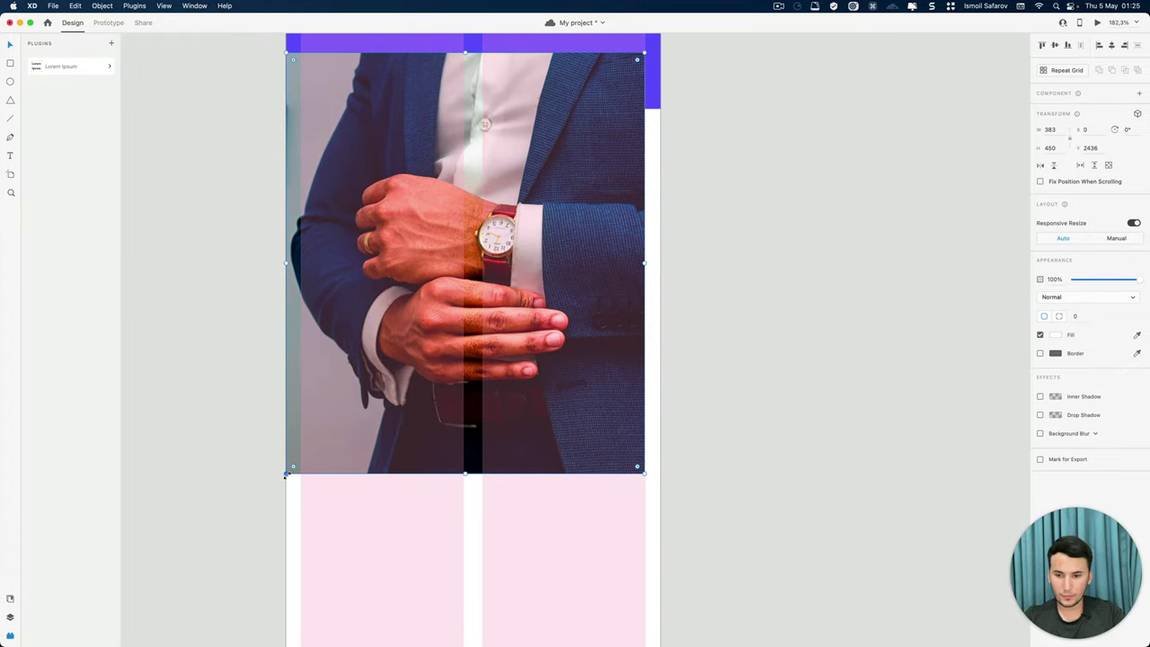
{"action": "left_click_drag", "start_coordinate": [288, 474], "coordinate": [296, 460]}
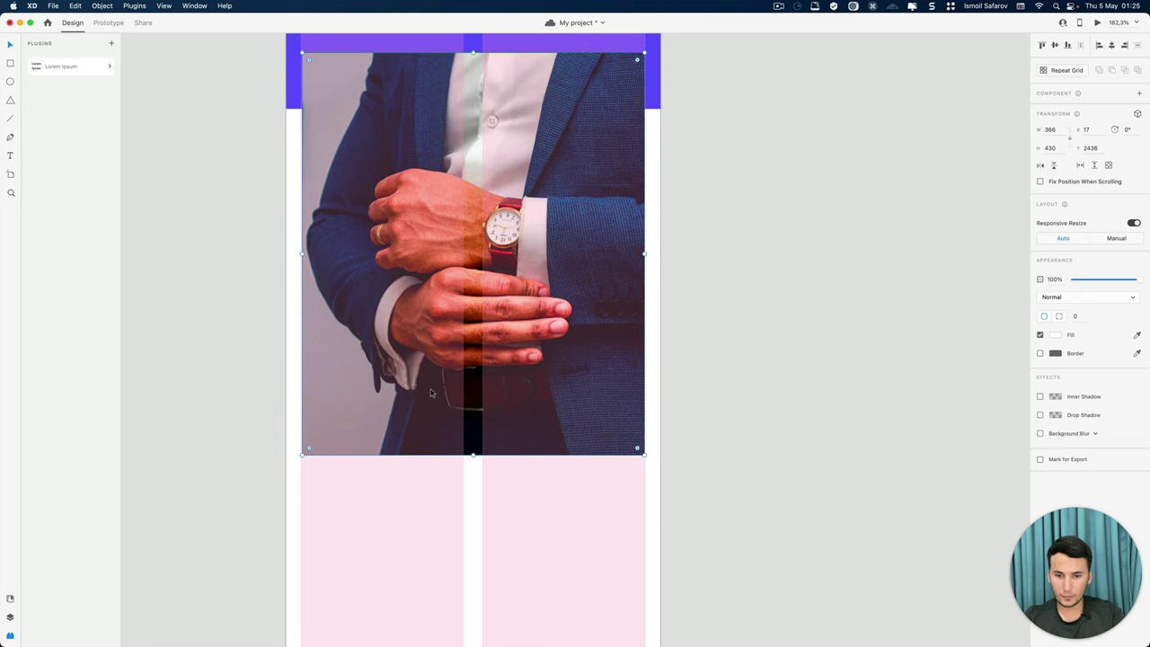
{"action": "left_click_drag", "start_coordinate": [426, 393], "coordinate": [434, 394]}
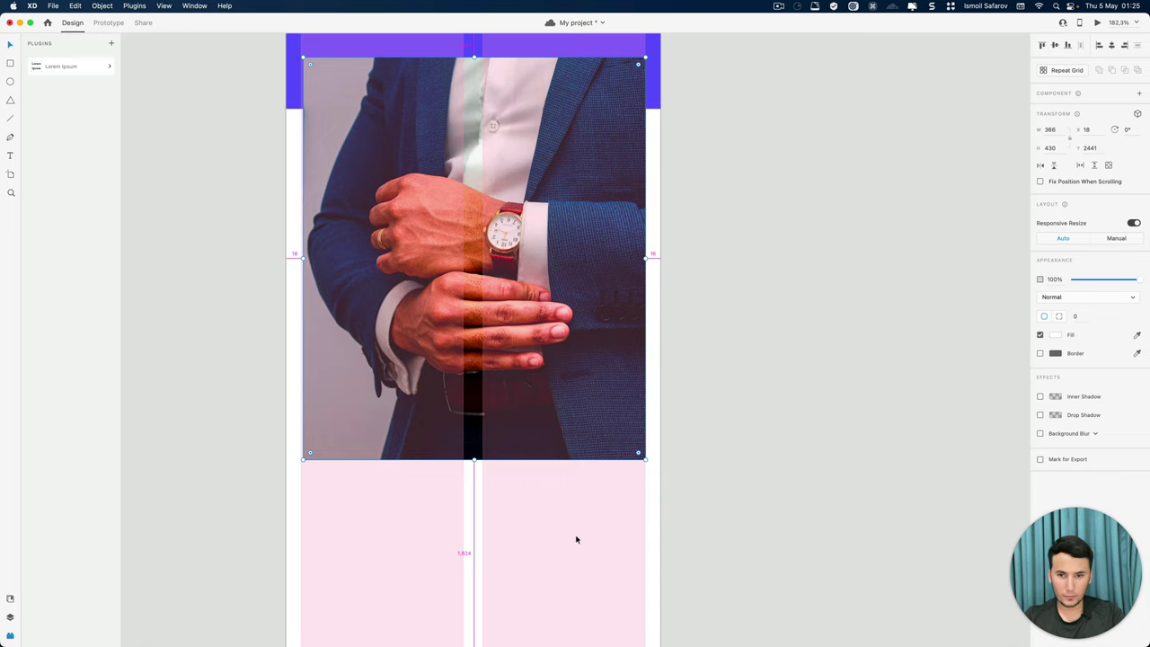
{"action": "left_click_drag", "start_coordinate": [302, 460], "coordinate": [297, 477]}
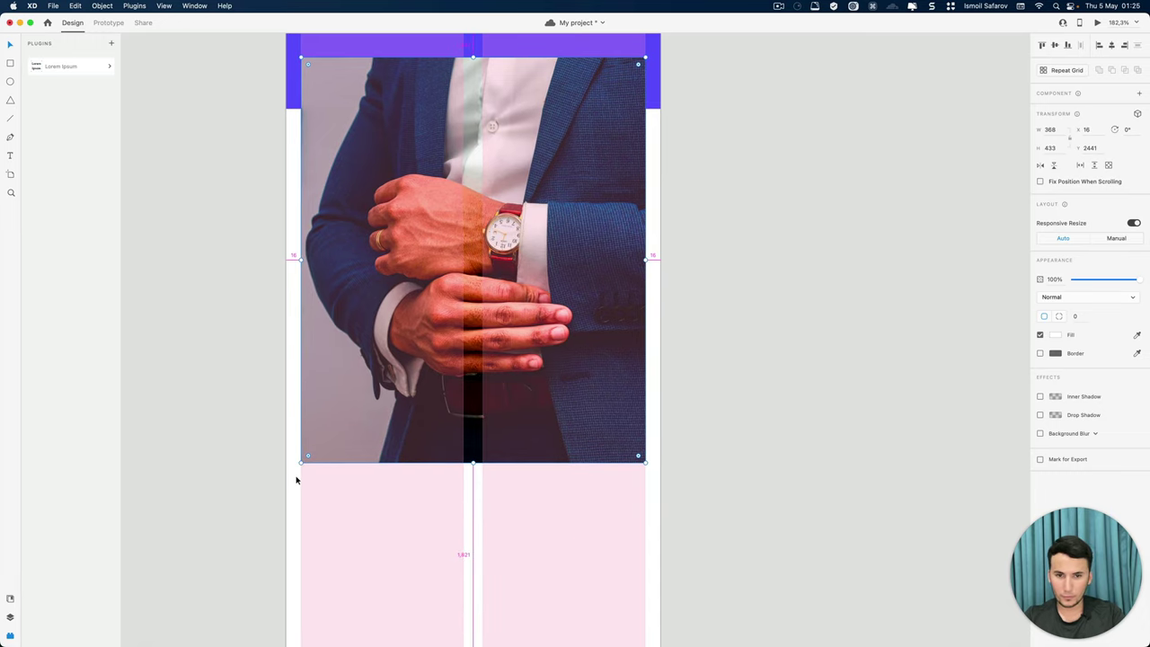
- Nudge the suit photo vertically with the arrow keys into its final position
{"action": "scroll", "coordinate": [296, 480], "scroll_direction": "up", "scroll_amount": 5}
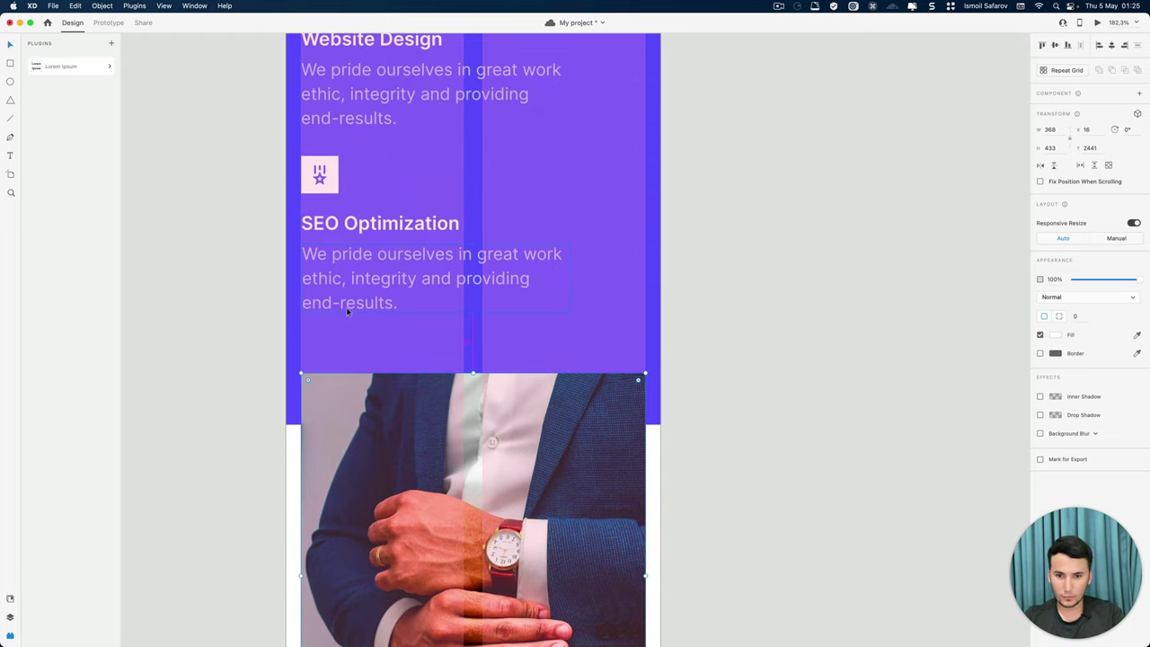
{"action": "key", "text": "Up"}
{"action": "key", "text": "Up"}
{"action": "key", "text": "Up"}
{"action": "key", "text": "Up"}
{"action": "key", "text": "Up"}
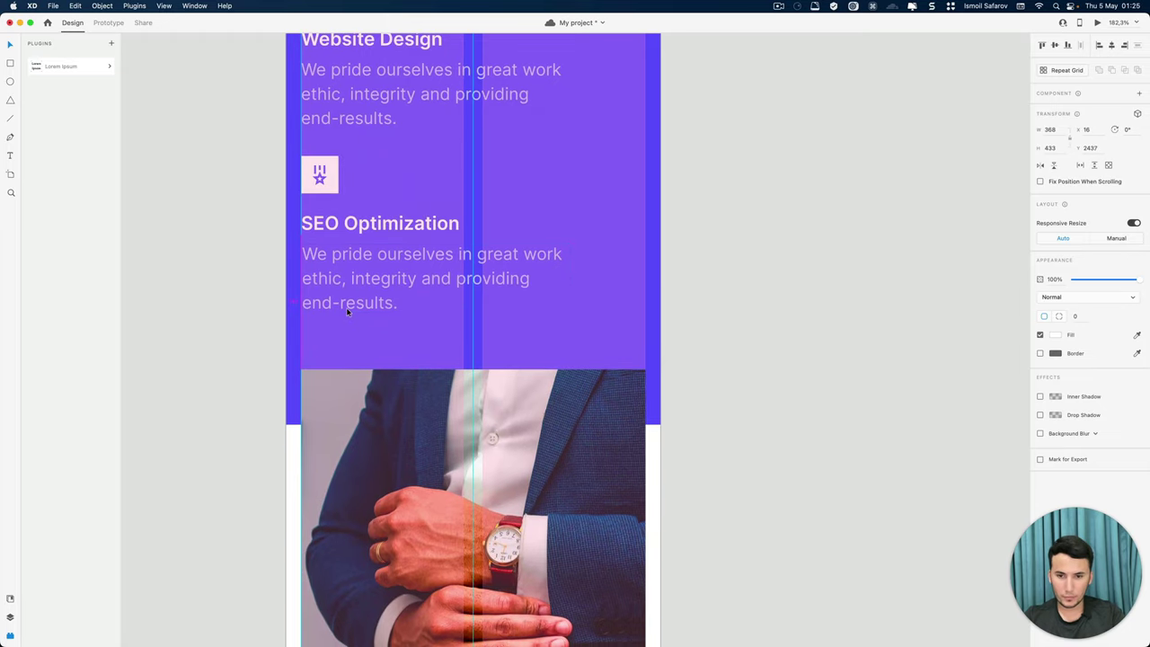
{"action": "key", "text": "Up"}
{"action": "key", "text": "Up"}
{"action": "key", "text": "Down"}
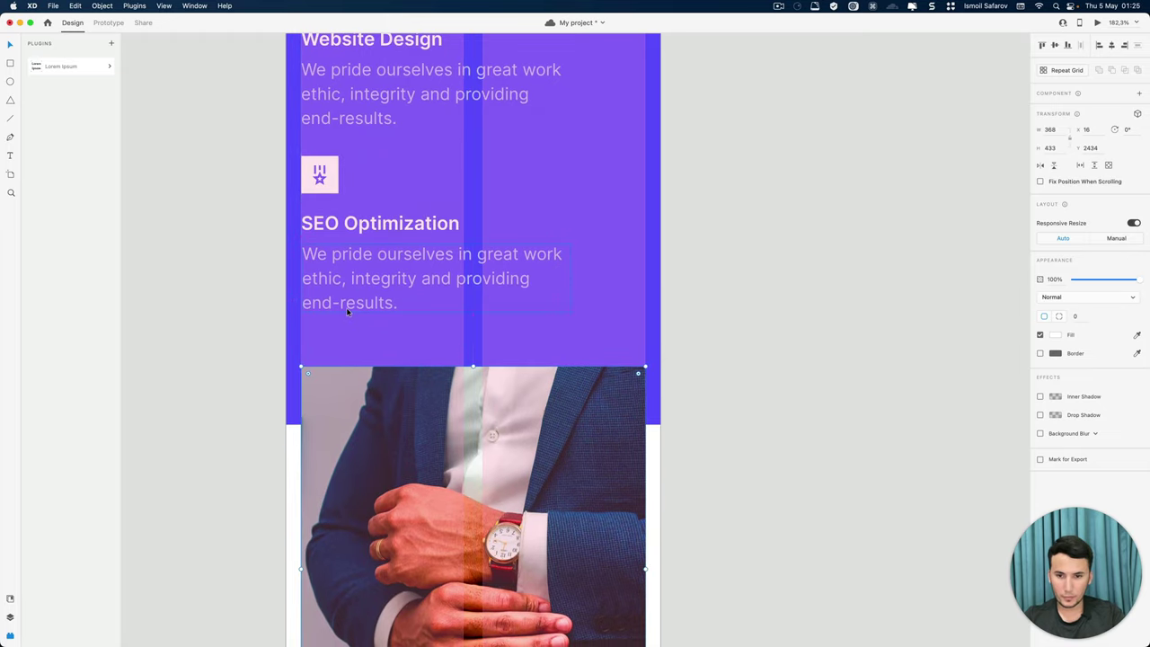
{"action": "key", "text": "Down"}
{"action": "key", "text": "Down"}
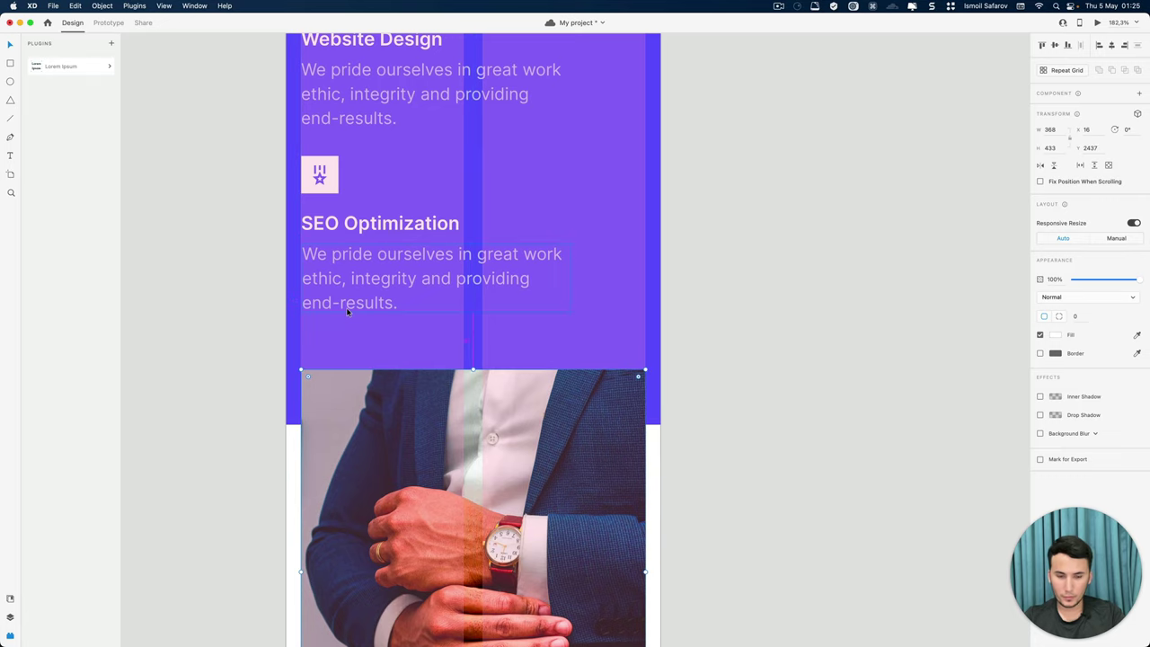
{"action": "scroll", "coordinate": [346, 307], "scroll_direction": "left", "scroll_amount": 1}
{"action": "key", "text": "Up"}
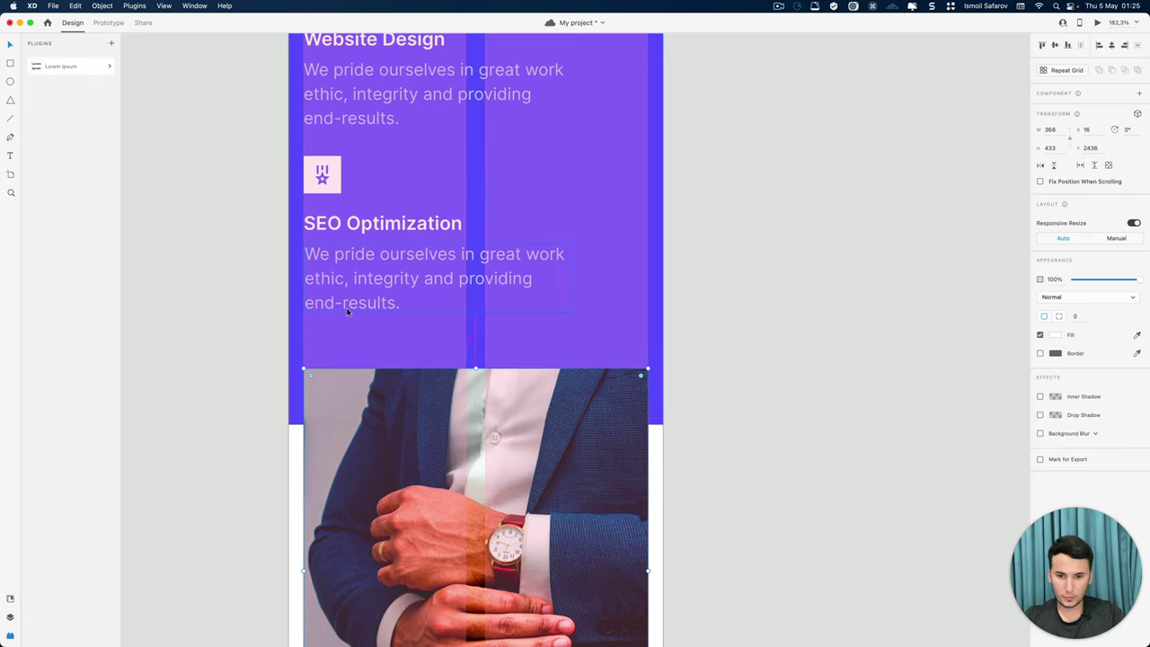
- Pull the purple Services block's bottom edge up so it overlaps behind the photo
{"action": "left_click", "coordinate": [346, 347]}
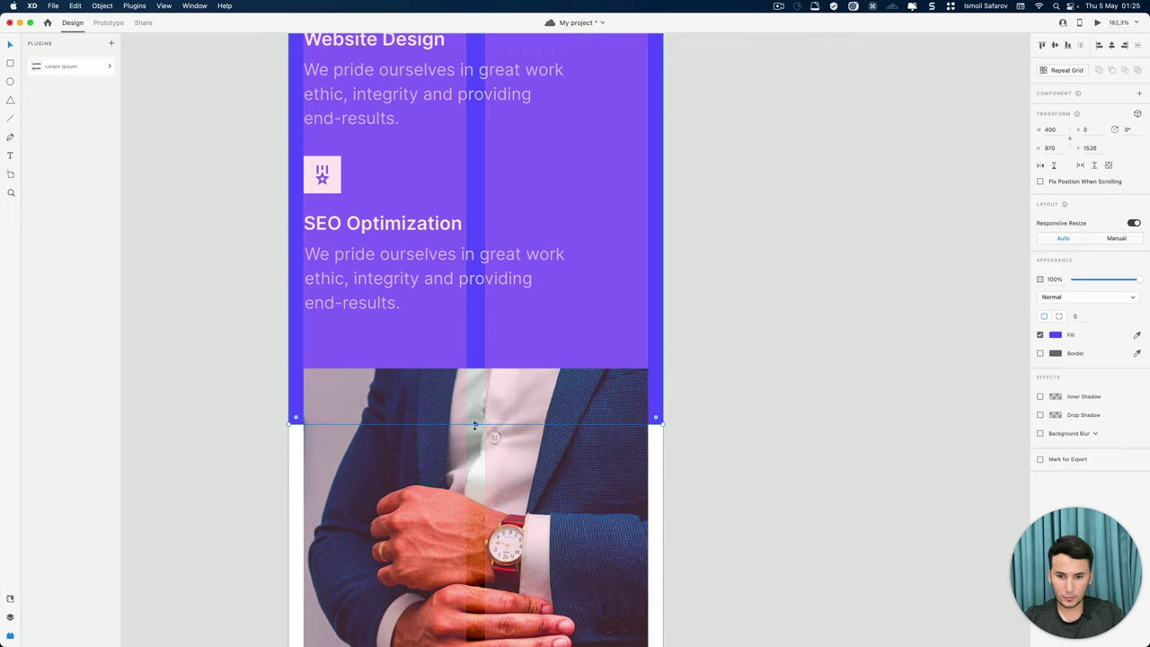
{"action": "left_click_drag", "start_coordinate": [475, 424], "coordinate": [476, 368]}
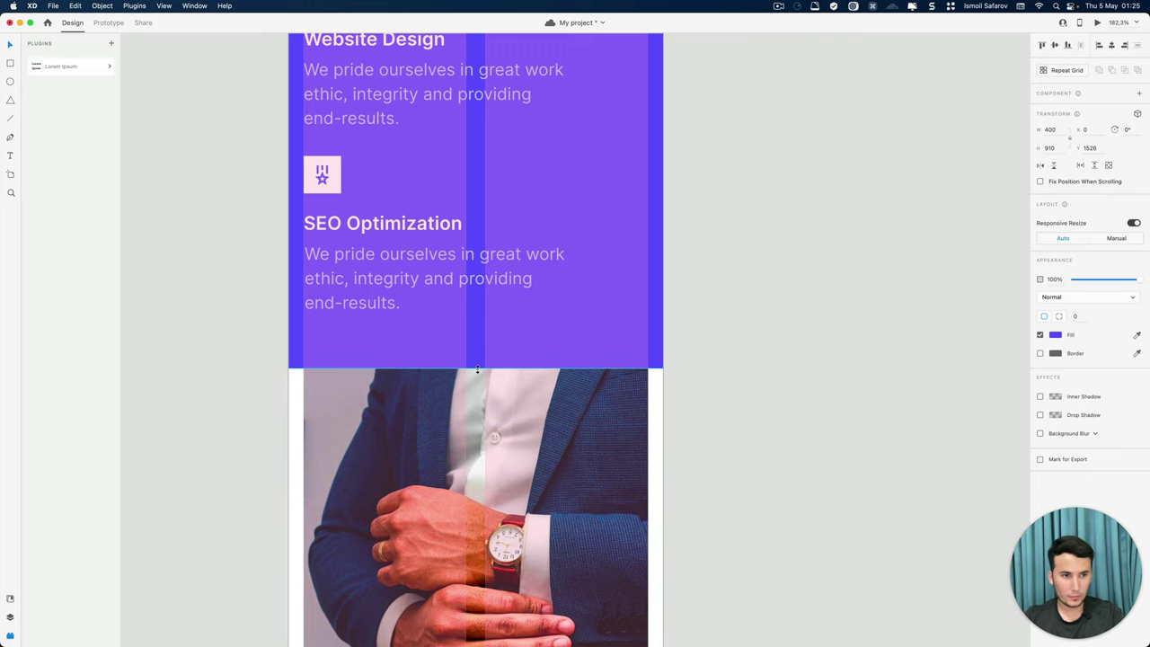
{"action": "left_click", "coordinate": [707, 423]}
- Drag the mobile purple Our Services block's top edge upward toward the About Agency photo
{"action": "scroll", "coordinate": [705, 425], "scroll_direction": "down", "scroll_amount": 5}
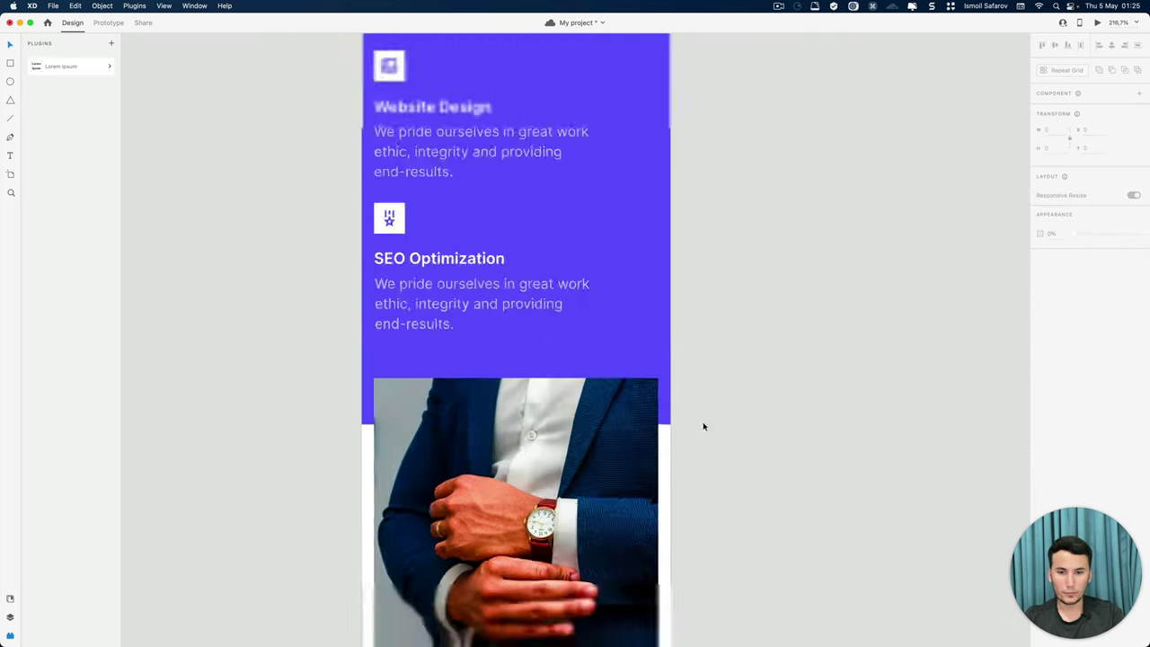
{"action": "scroll", "coordinate": [703, 427], "scroll_direction": "down", "scroll_amount": 2}
{"action": "scroll", "coordinate": [703, 427], "scroll_direction": "down", "scroll_amount": 2}
{"action": "scroll", "coordinate": [703, 427], "scroll_direction": "down", "scroll_amount": 1}
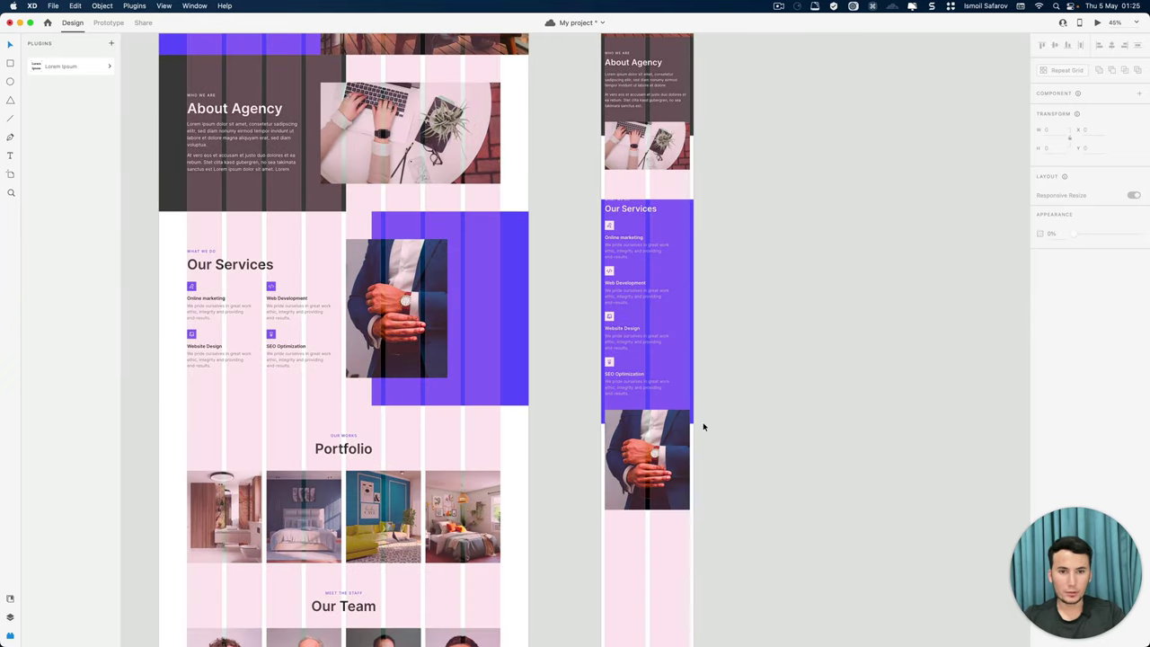
{"action": "left_click", "coordinate": [684, 222]}
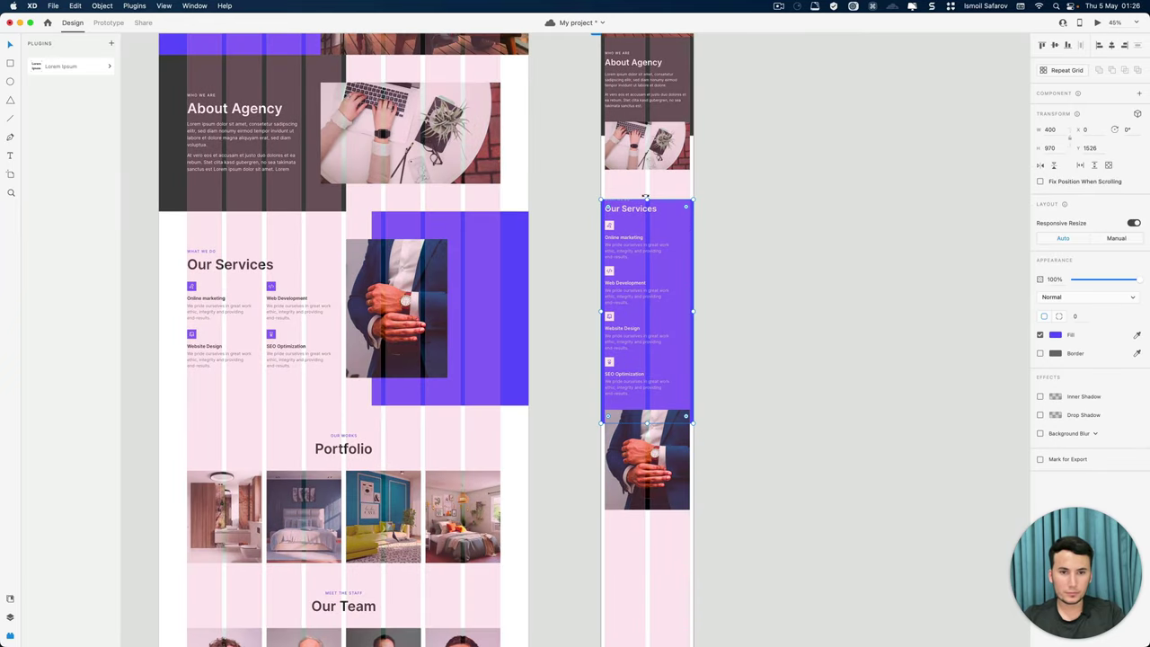
{"action": "left_click_drag", "start_coordinate": [646, 198], "coordinate": [641, 165]}
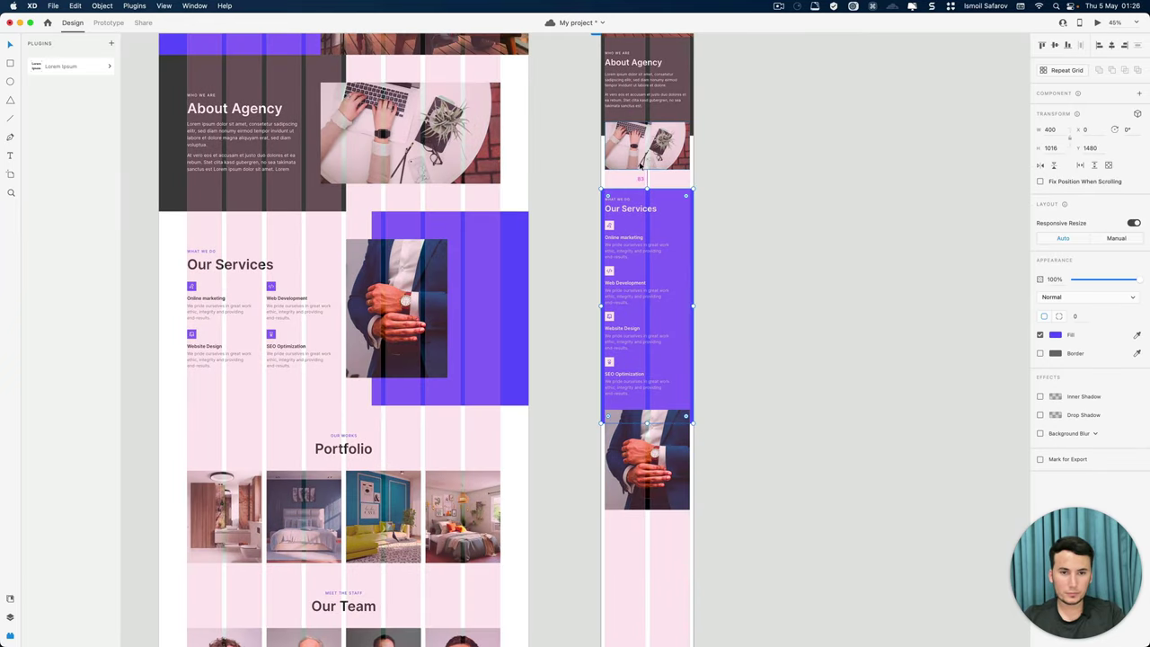
{"action": "scroll", "coordinate": [642, 170], "scroll_direction": "up", "scroll_amount": 2}
{"action": "scroll", "coordinate": [641, 180], "scroll_direction": "up", "scroll_amount": 3}
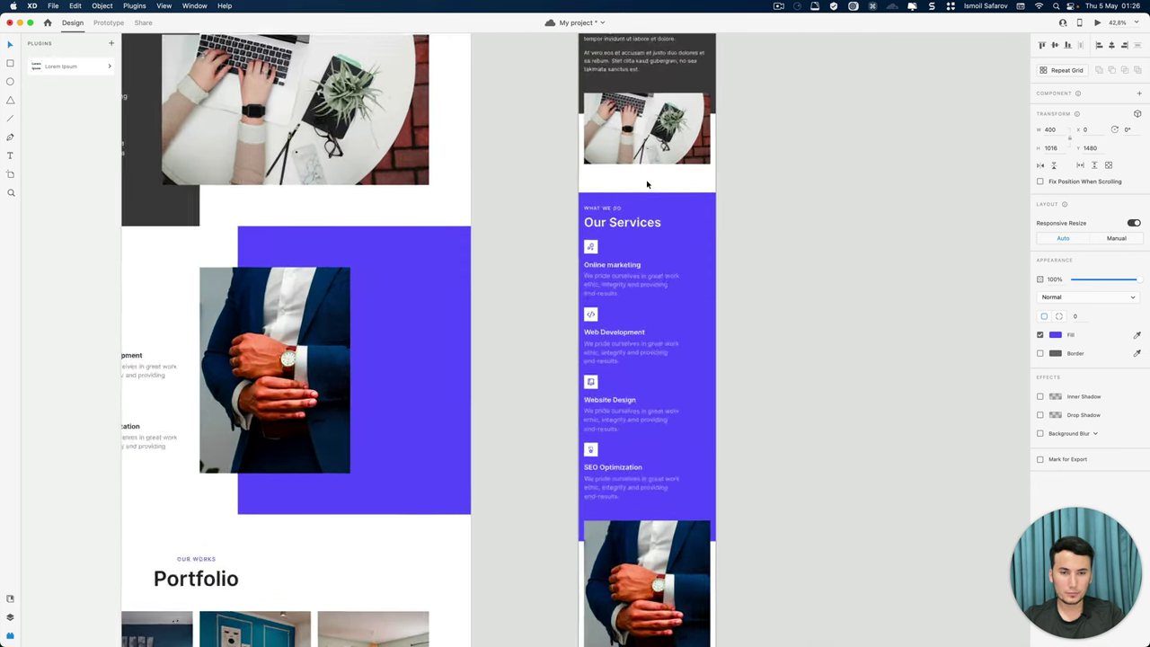
{"action": "scroll", "coordinate": [620, 197], "scroll_direction": "up", "scroll_amount": 3}
{"action": "left_click_drag", "start_coordinate": [646, 196], "coordinate": [643, 154]}
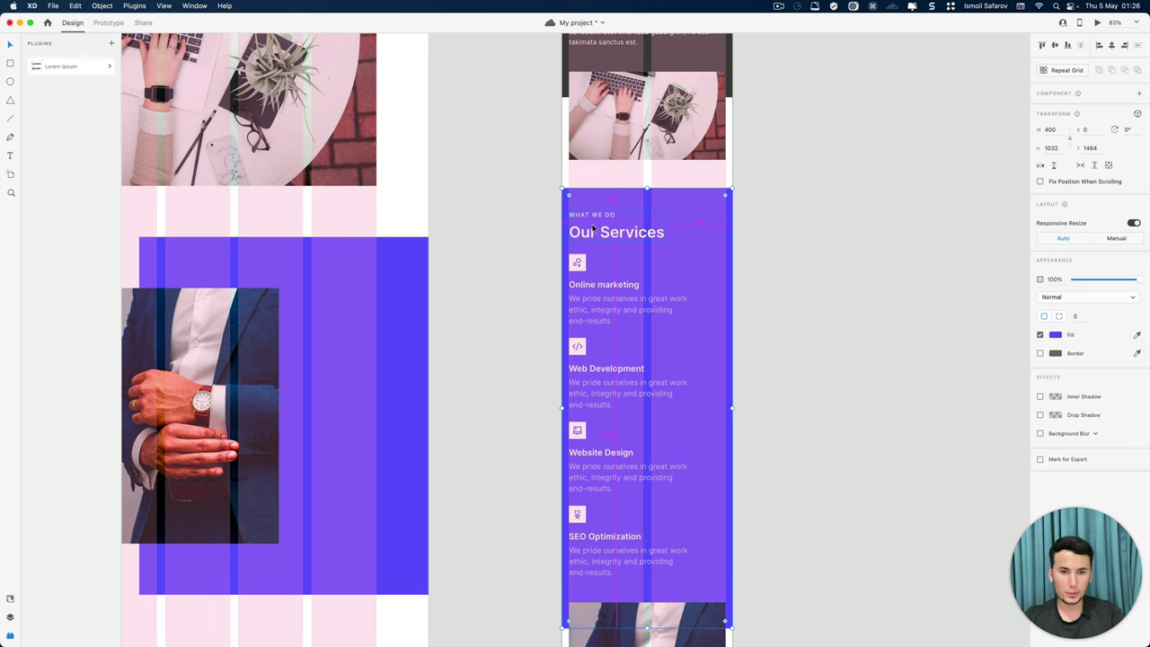
- Zoomed in, fine-tune the purple block's top edge to Y 1457 with height 1039
{"action": "scroll", "coordinate": [656, 174], "scroll_direction": "up", "scroll_amount": 1}
{"action": "scroll", "coordinate": [655, 175], "scroll_direction": "up", "scroll_amount": 2}
{"action": "scroll", "coordinate": [652, 175], "scroll_direction": "up", "scroll_amount": 3}
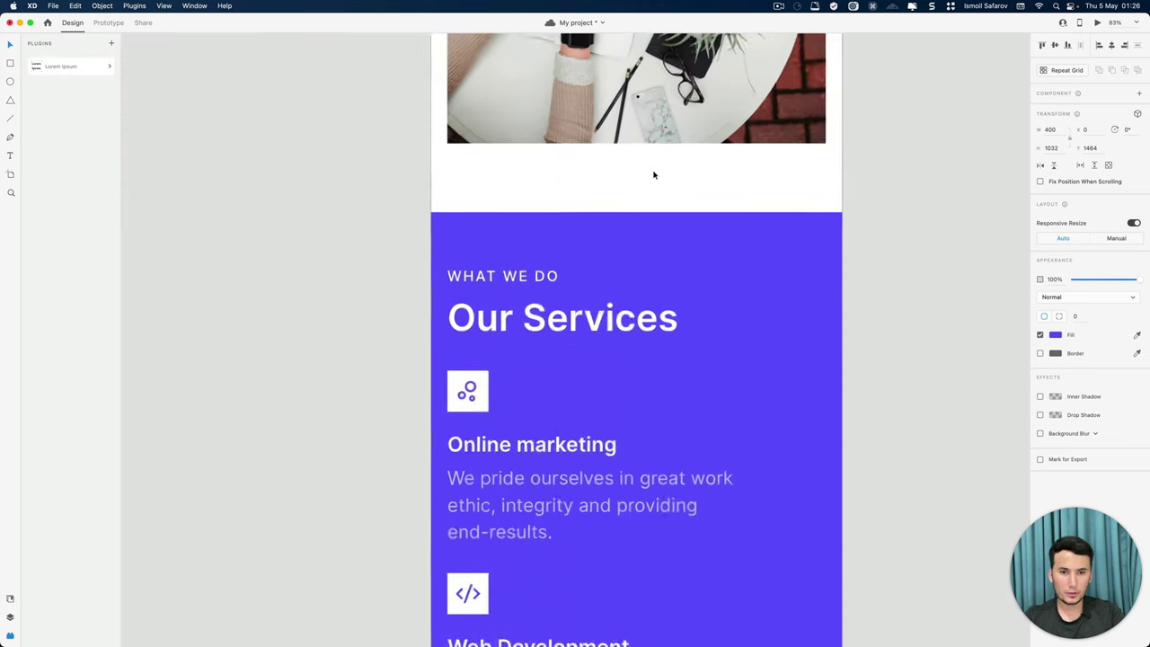
{"action": "scroll", "coordinate": [638, 153], "scroll_direction": "up", "scroll_amount": 3}
{"action": "left_click_drag", "start_coordinate": [634, 214], "coordinate": [634, 204]}
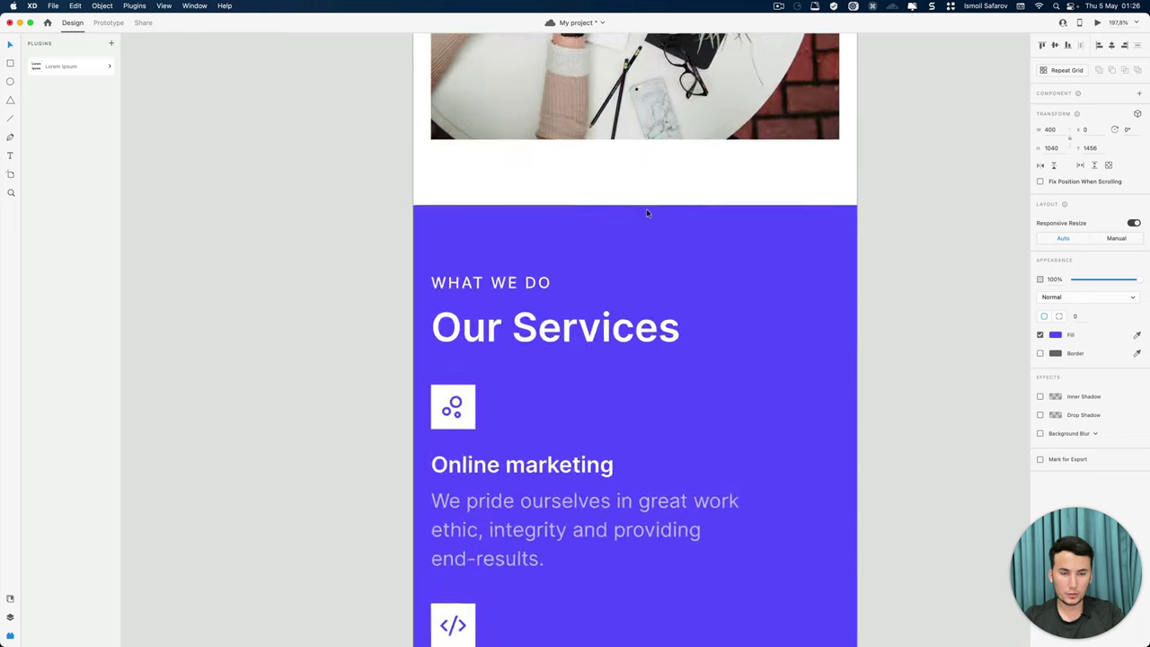
{"action": "scroll", "coordinate": [638, 206], "scroll_direction": "up", "scroll_amount": 2}
{"action": "scroll", "coordinate": [632, 205], "scroll_direction": "up", "scroll_amount": 3}
{"action": "left_click_drag", "start_coordinate": [632, 205], "coordinate": [639, 199]}
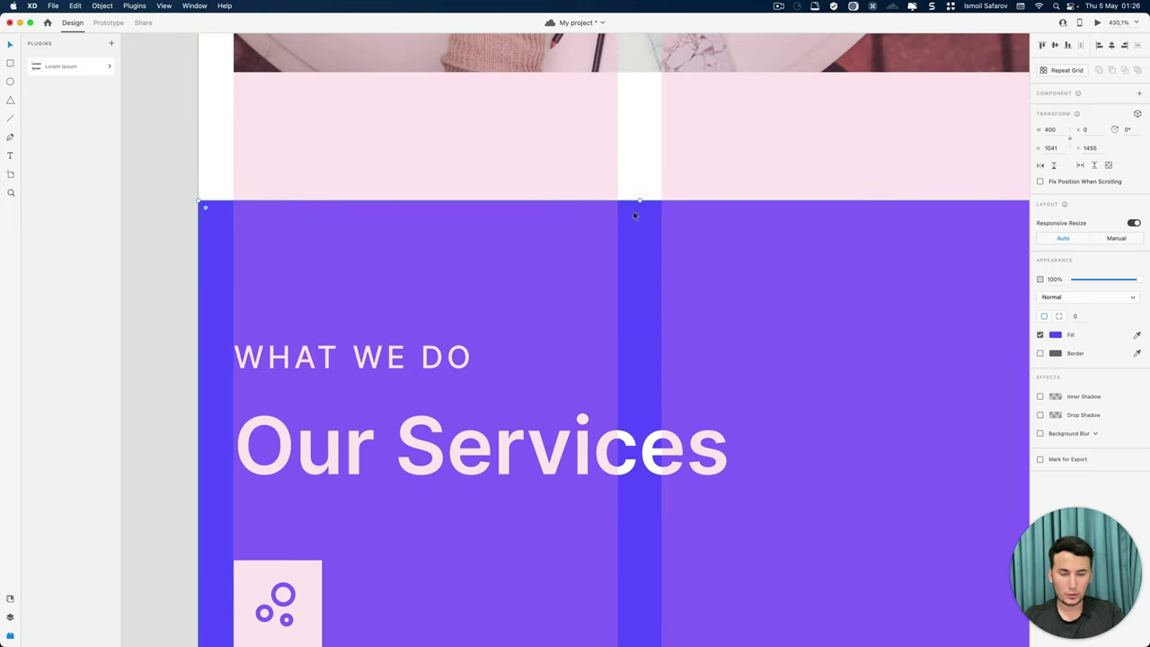
{"action": "left_click_drag", "start_coordinate": [640, 200], "coordinate": [640, 203]}
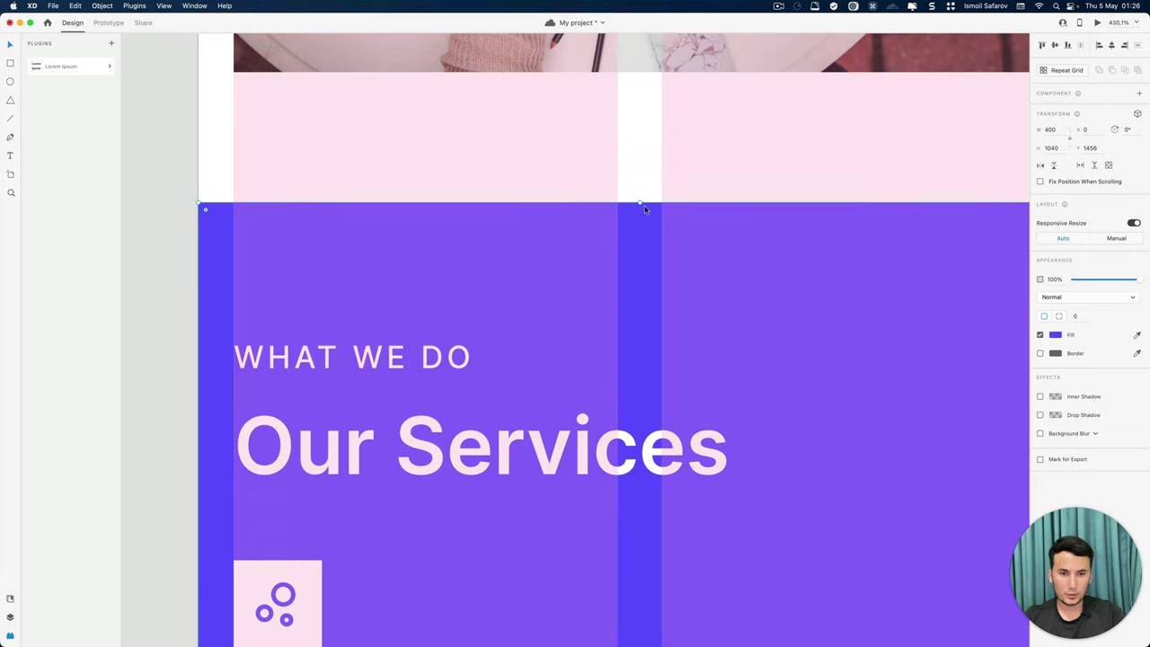
{"action": "left_click_drag", "start_coordinate": [639, 202], "coordinate": [639, 205]}
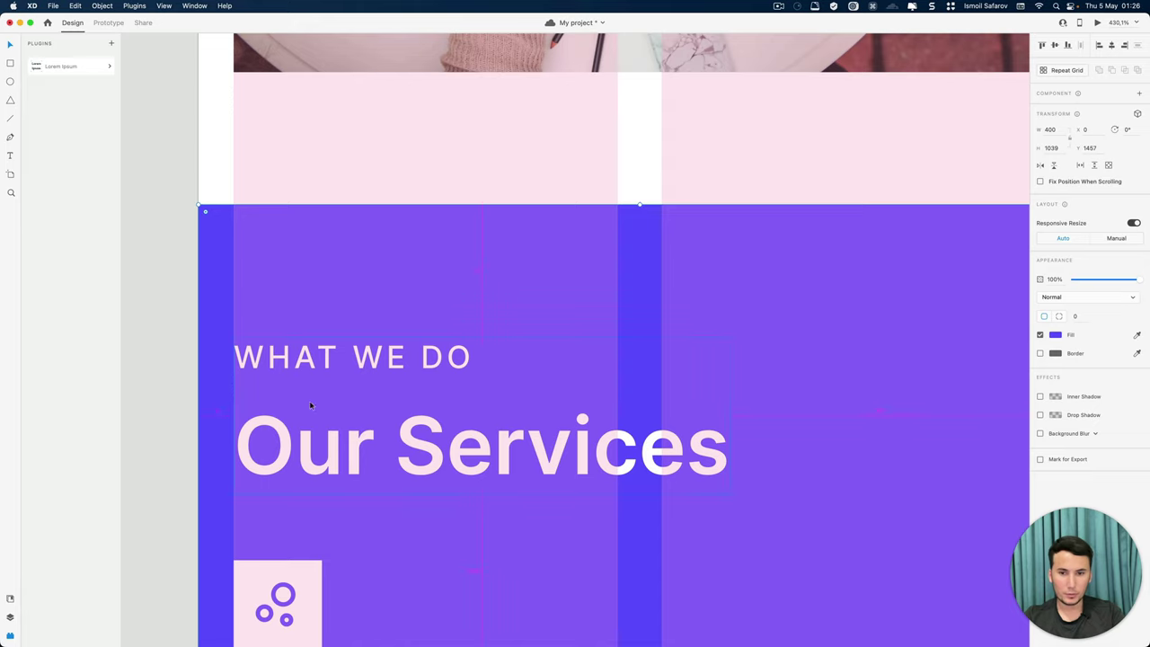
{"action": "scroll", "coordinate": [423, 396], "scroll_direction": "down", "scroll_amount": 3}
{"action": "scroll", "coordinate": [423, 386], "scroll_direction": "down", "scroll_amount": 3}
{"action": "scroll", "coordinate": [422, 373], "scroll_direction": "down", "scroll_amount": 3}
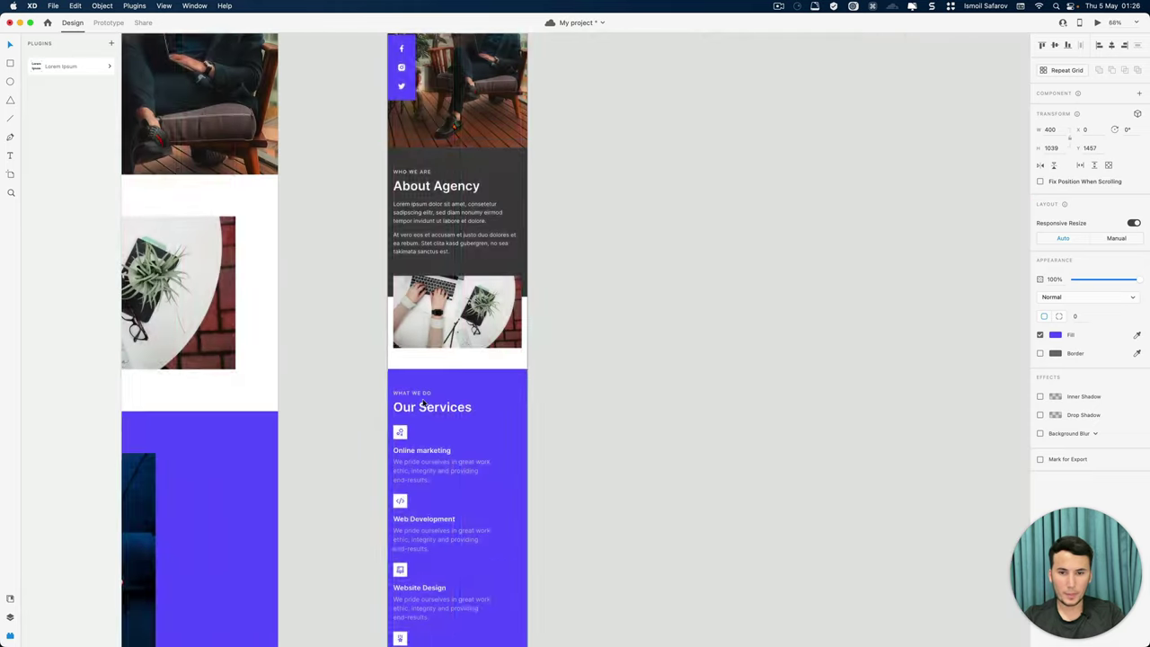
{"action": "scroll", "coordinate": [421, 358], "scroll_direction": "down", "scroll_amount": 2}
{"action": "left_click", "coordinate": [356, 387]}
{"action": "scroll", "coordinate": [356, 387], "scroll_direction": "down", "scroll_amount": 5}
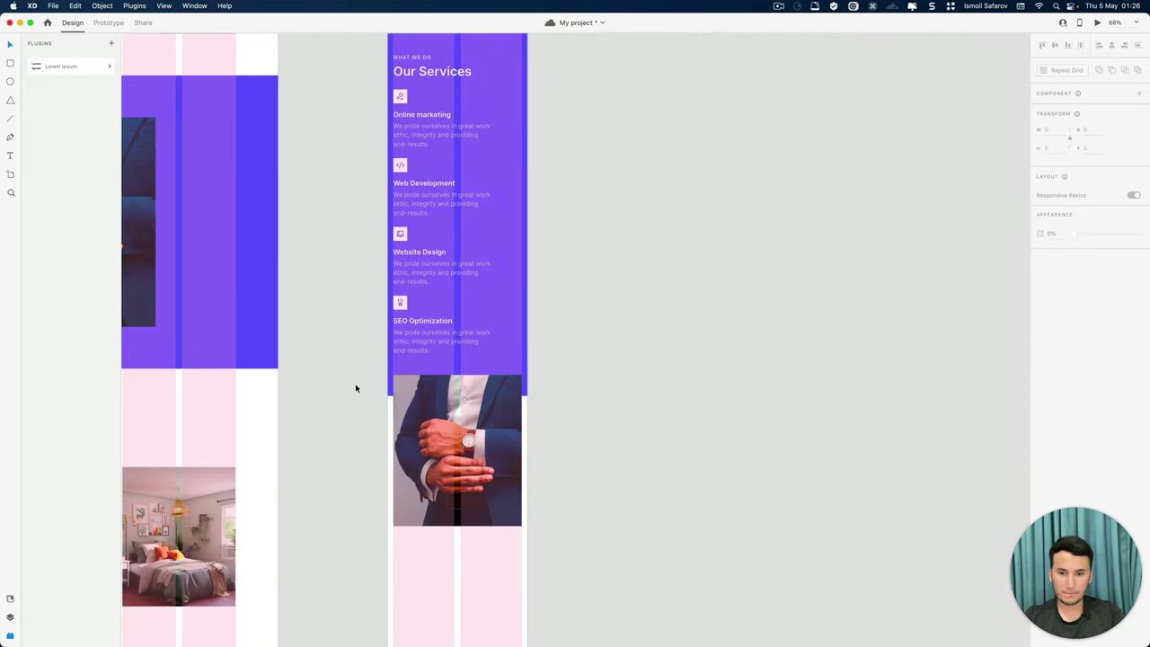
{"action": "scroll", "coordinate": [356, 388], "scroll_direction": "down", "scroll_amount": 1}
{"action": "scroll", "coordinate": [358, 386], "scroll_direction": "down", "scroll_amount": 5}
{"action": "scroll", "coordinate": [359, 385], "scroll_direction": "left", "scroll_amount": 2}
{"action": "scroll", "coordinate": [356, 389], "scroll_direction": "left", "scroll_amount": 5}
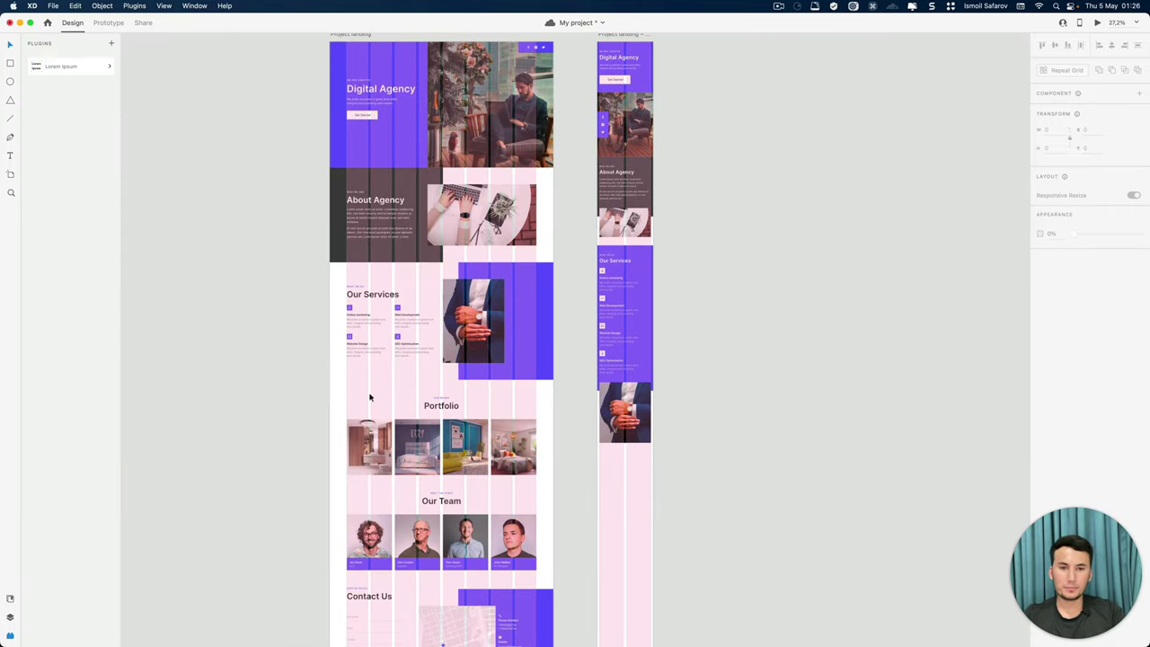
{"action": "scroll", "coordinate": [354, 397], "scroll_direction": "down", "scroll_amount": 1}
{"action": "scroll", "coordinate": [366, 398], "scroll_direction": "down", "scroll_amount": 3}
{"action": "scroll", "coordinate": [368, 398], "scroll_direction": "left", "scroll_amount": 1}
{"action": "scroll", "coordinate": [369, 399], "scroll_direction": "up", "scroll_amount": 2}
{"action": "scroll", "coordinate": [369, 398], "scroll_direction": "right", "scroll_amount": 1}
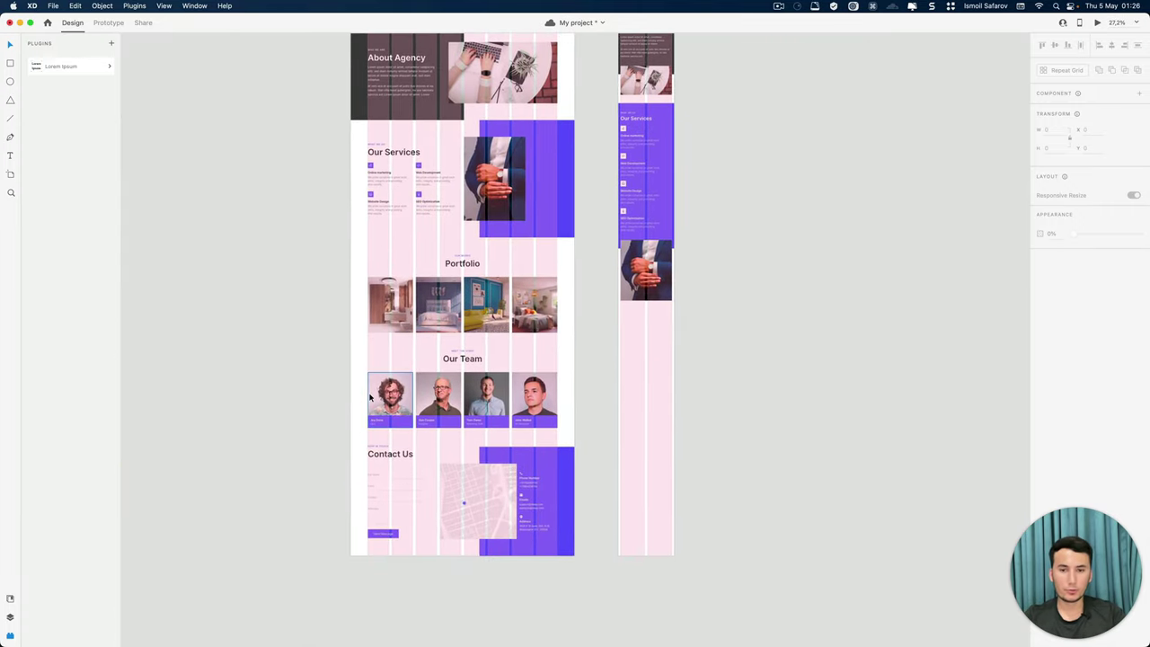
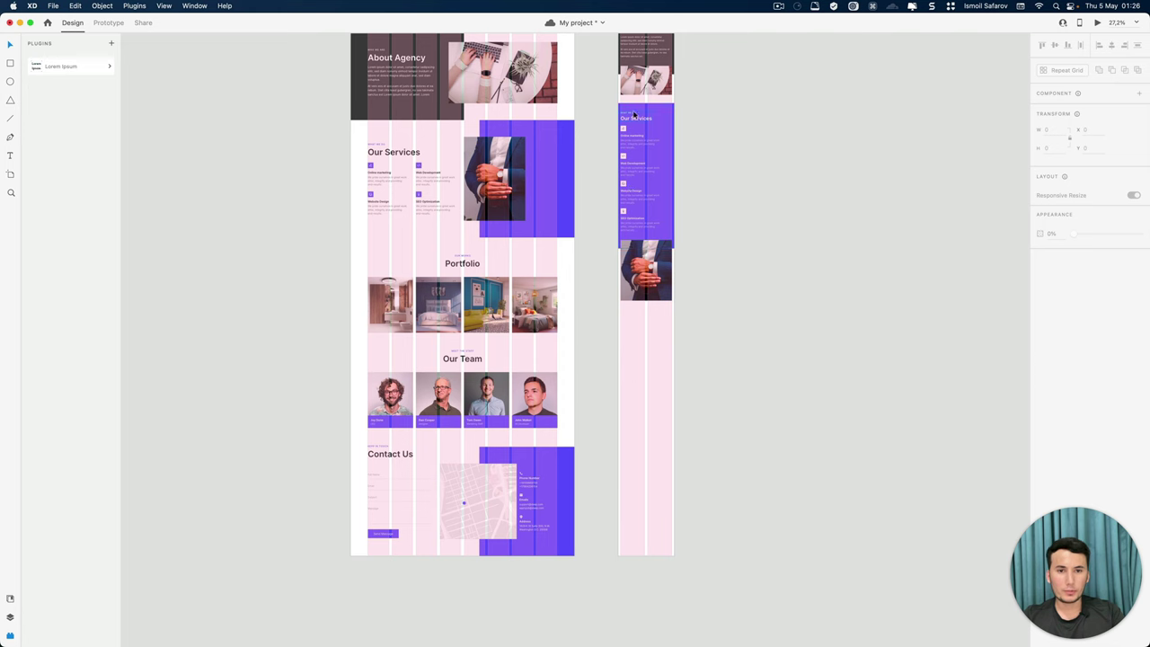
- Alt-drag a copy of the Our Services heading below the suit photo
{"action": "left_click", "coordinate": [634, 115]}
{"action": "scroll", "coordinate": [634, 117], "scroll_direction": "up", "scroll_amount": 3}
{"action": "scroll", "coordinate": [634, 117], "scroll_direction": "up", "scroll_amount": 2}
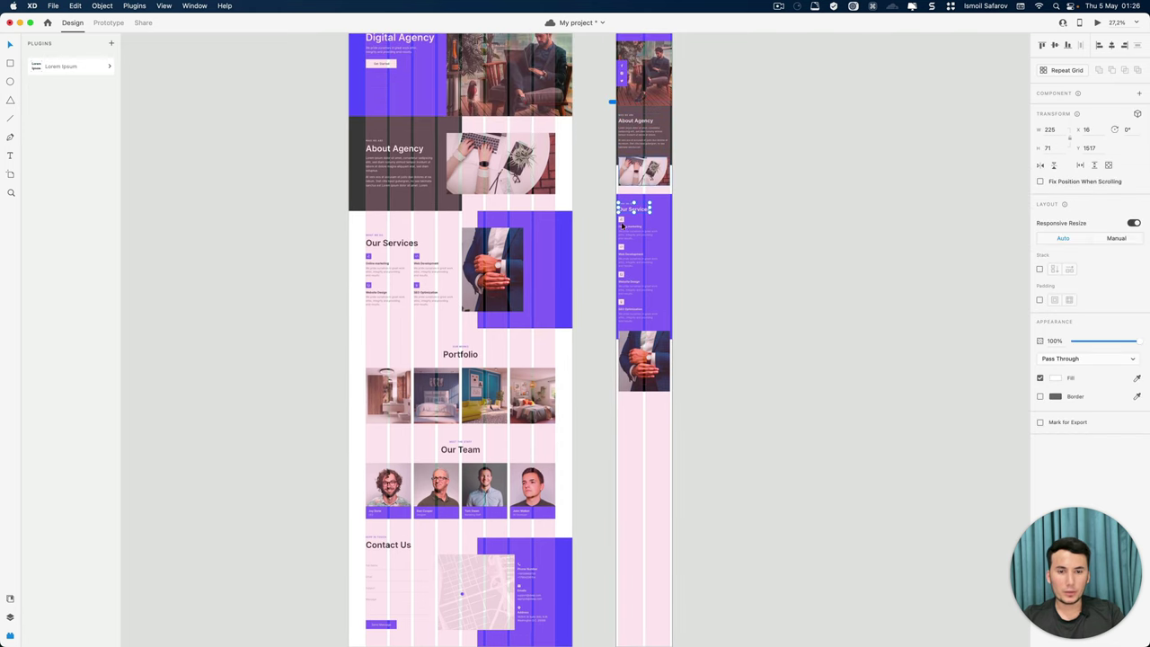
{"action": "mouse_move", "coordinate": [622, 226]}
{"action": "left_mouse_down"}
{"action": "mouse_move", "coordinate": [632, 429]}
{"action": "mouse_move", "coordinate": [633, 407]}
{"action": "left_mouse_up"}
{"action": "scroll", "coordinate": [665, 406], "scroll_direction": "down", "scroll_amount": 1}
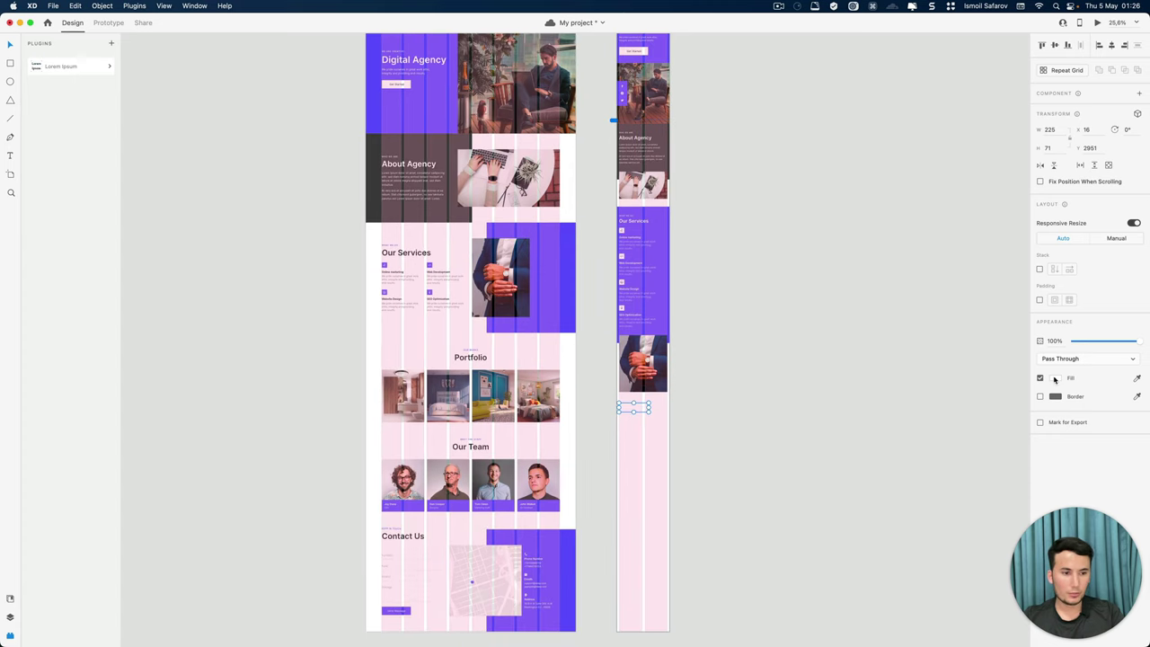
- Set the copied heading's text colour to dark grey #282828
{"action": "left_click", "coordinate": [1055, 378]}
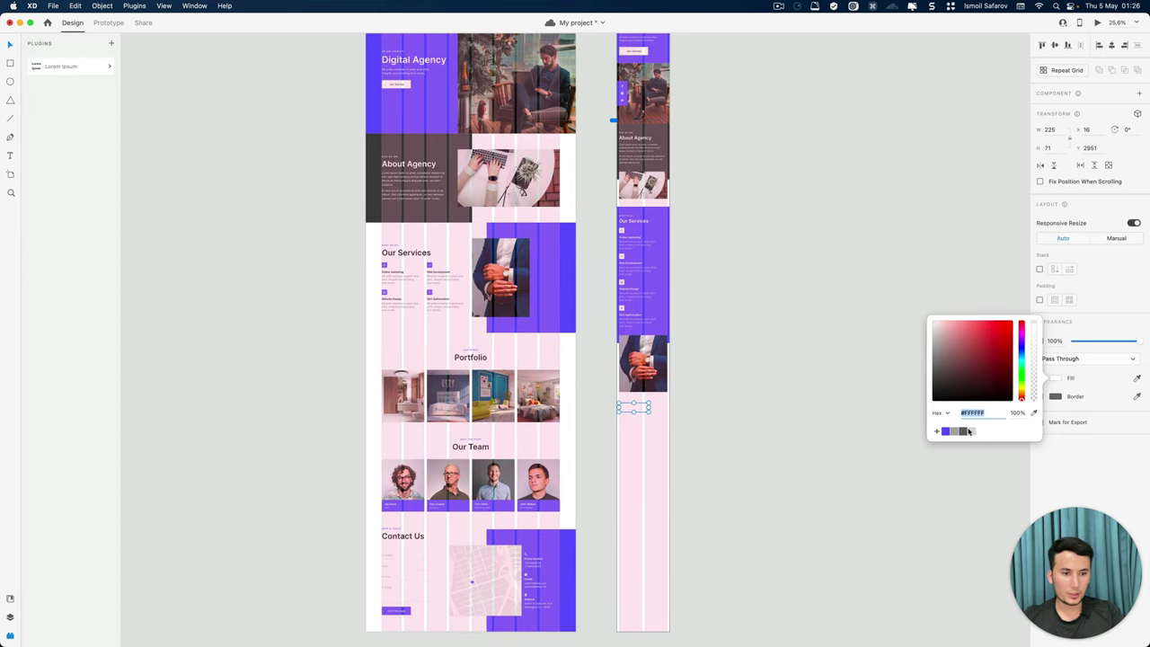
{"action": "left_click", "coordinate": [966, 431]}
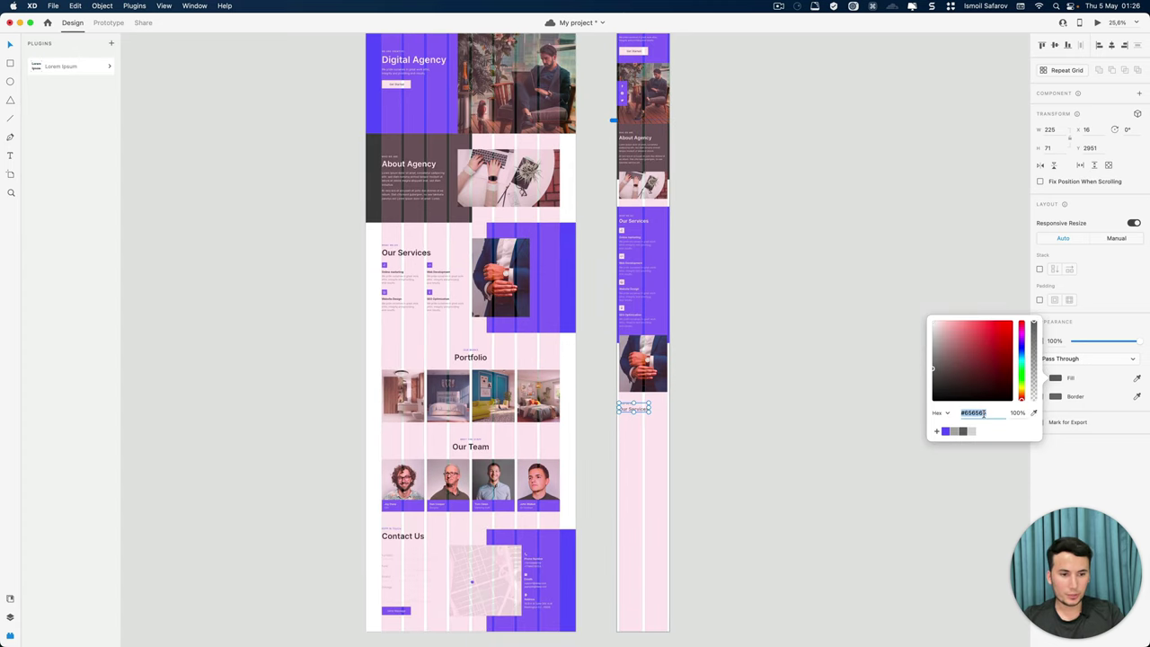
{"action": "type", "text": "28282"}
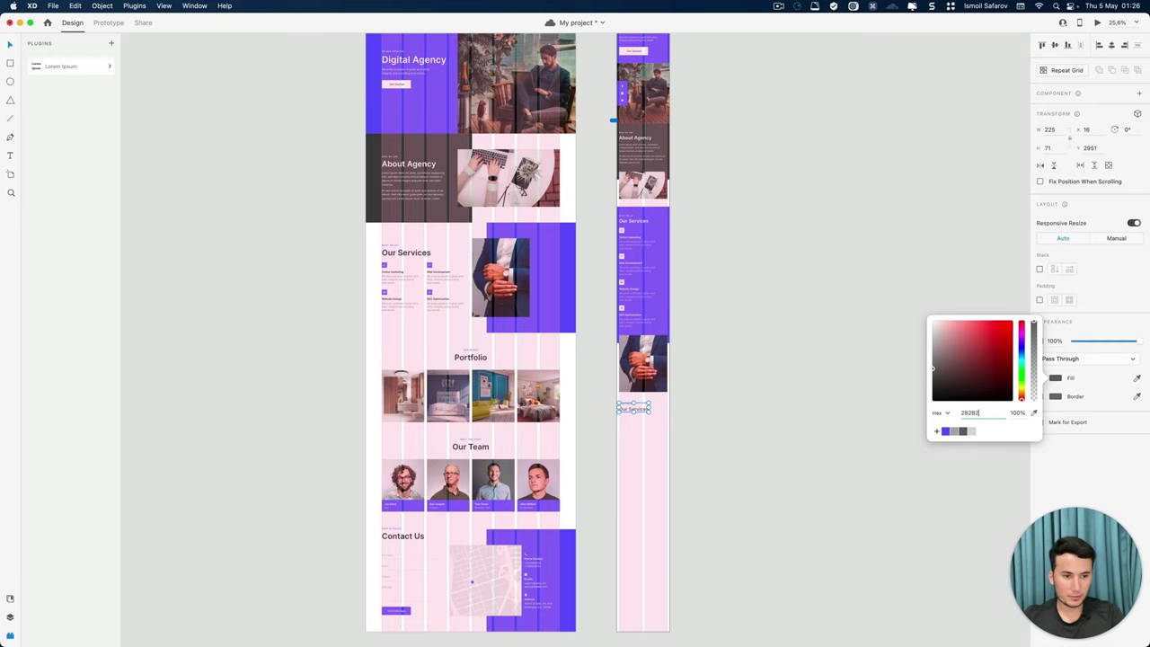
{"action": "type", "text": "8"}
{"action": "key", "text": "Return"}
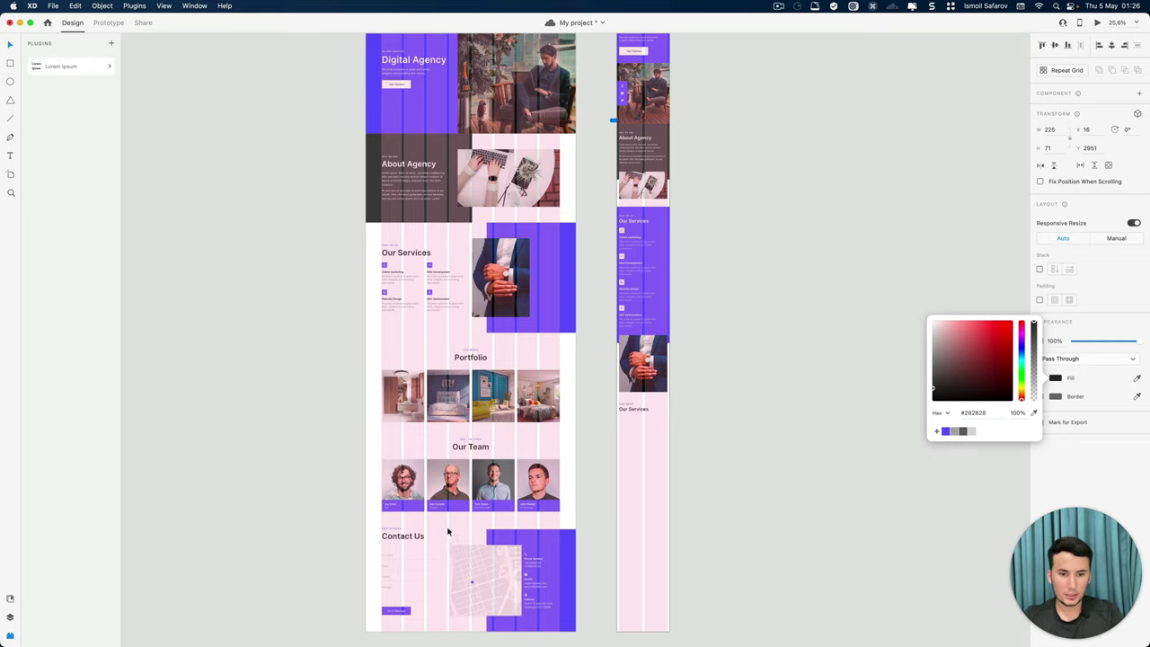
{"action": "scroll", "coordinate": [601, 428], "scroll_direction": "up", "scroll_amount": 2}
{"action": "scroll", "coordinate": [603, 429], "scroll_direction": "up", "scroll_amount": 2}
- Show the layout grid and nudge the copied heading into place under the suit photo
{"action": "scroll", "coordinate": [642, 406], "scroll_direction": "up", "scroll_amount": 3}
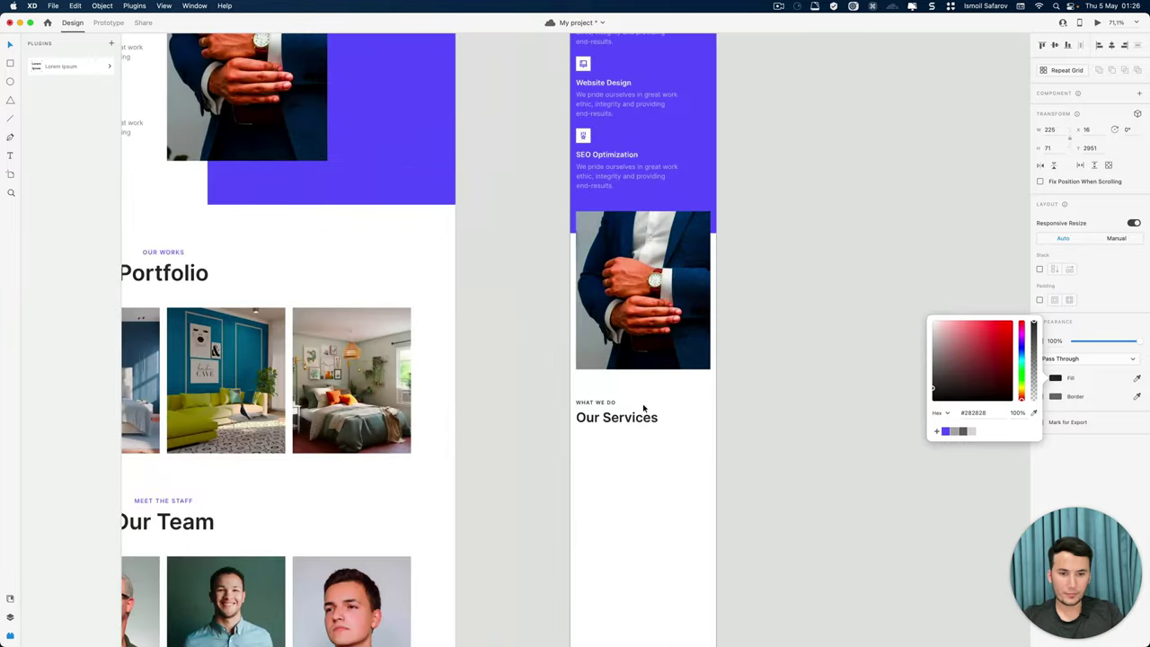
{"action": "left_click", "coordinate": [644, 408]}
{"action": "key", "text": "ctrl+shift+apostrophe"}
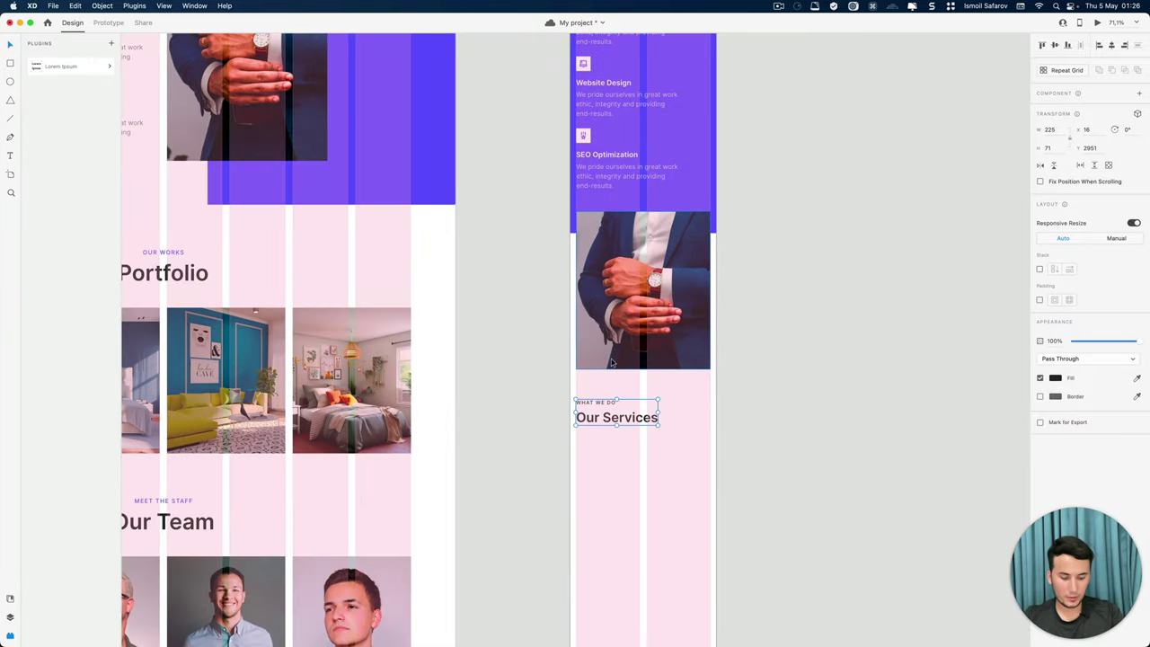
{"action": "key", "text": "shift+Up"}
{"action": "key", "text": "shift+Up"}
{"action": "key", "text": "shift+Up"}
{"action": "key", "text": "shift+Up"}
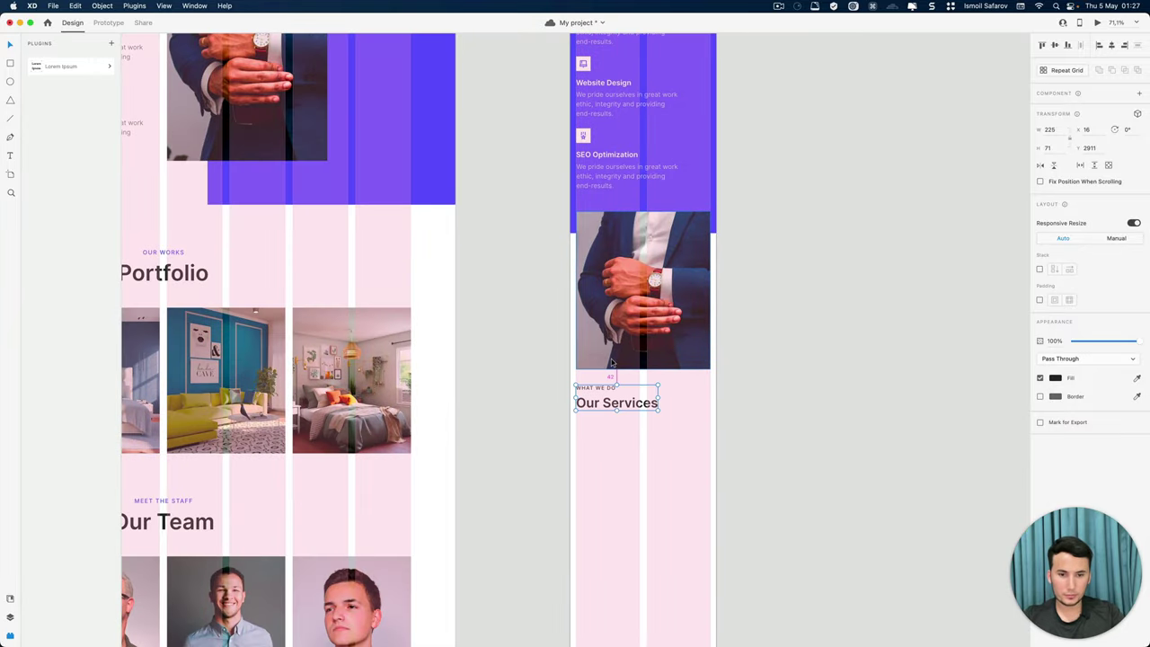
{"action": "key", "text": "shift+Down"}
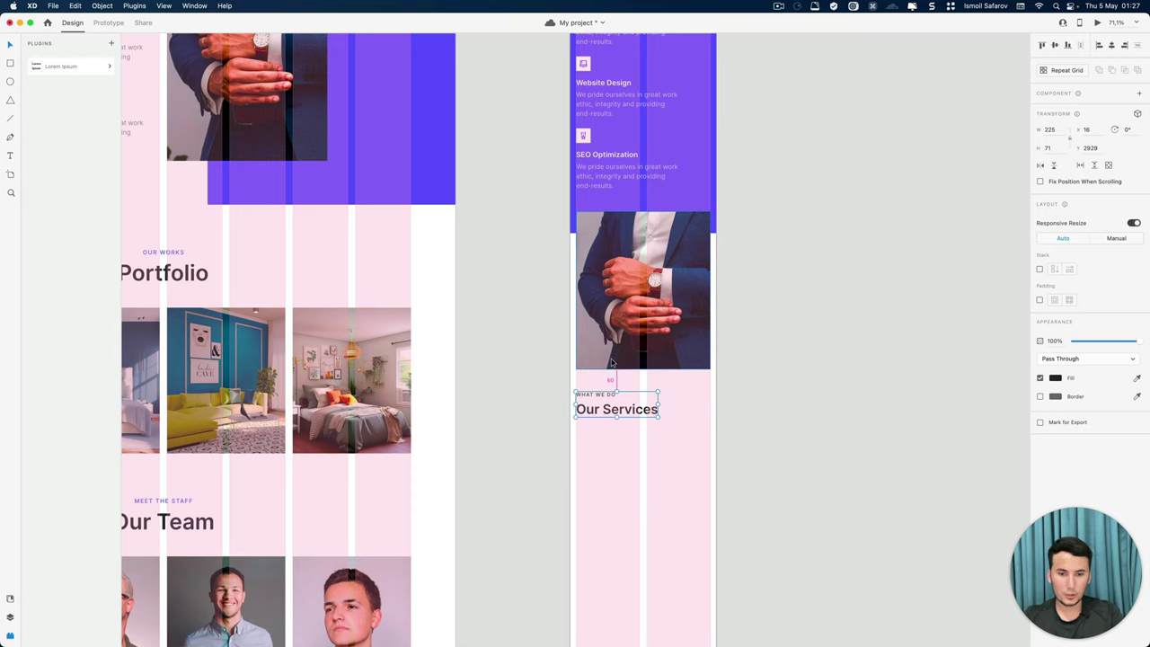
{"action": "scroll", "coordinate": [567, 364], "scroll_direction": "left", "scroll_amount": 5}
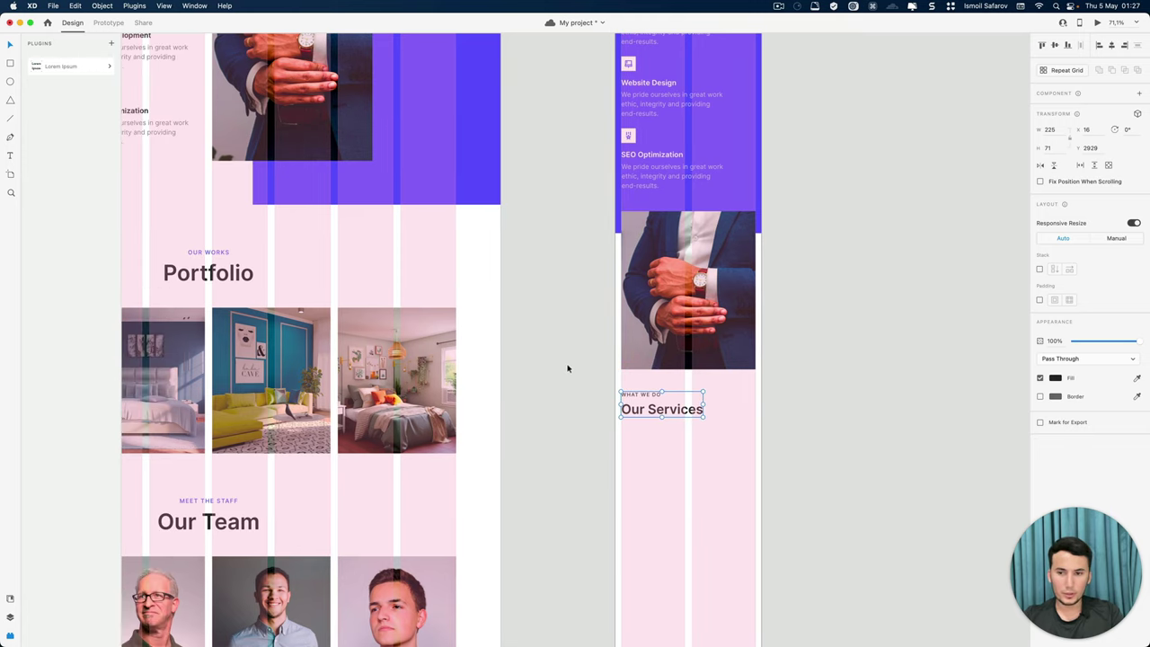
- Replace the copied texts with 'OUR WORKS' and 'Portfolio' taken from the desktop section
{"action": "double_click", "coordinate": [213, 260]}
{"action": "key", "text": "super+c"}
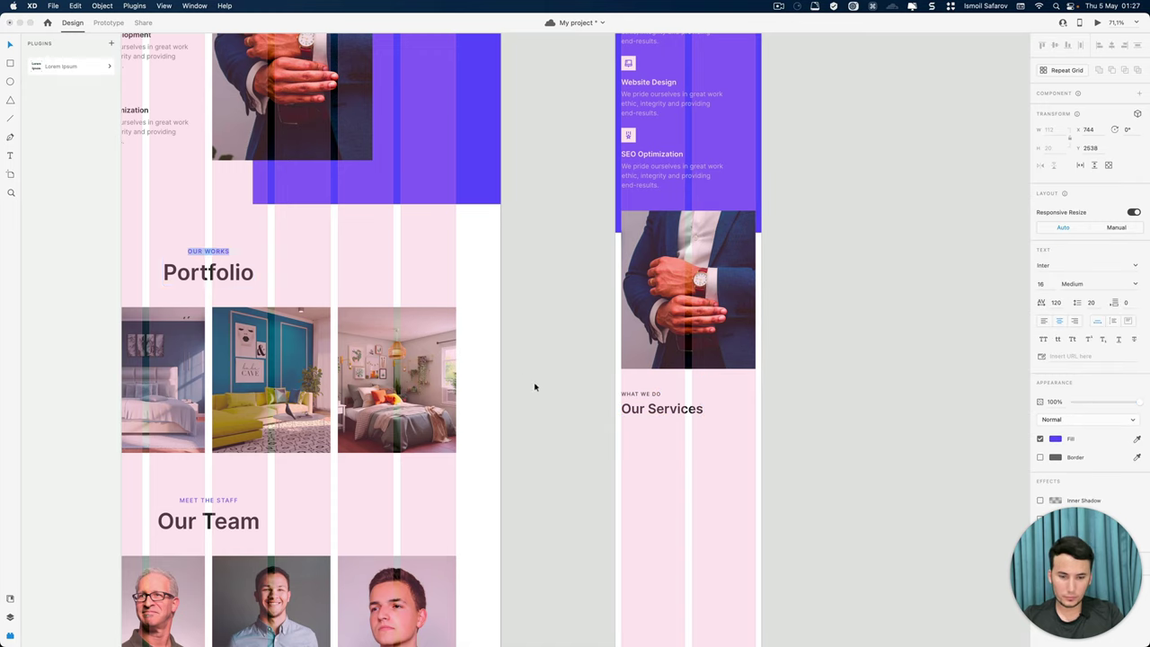
{"action": "left_click", "coordinate": [655, 393]}
{"action": "double_click", "coordinate": [656, 395]}
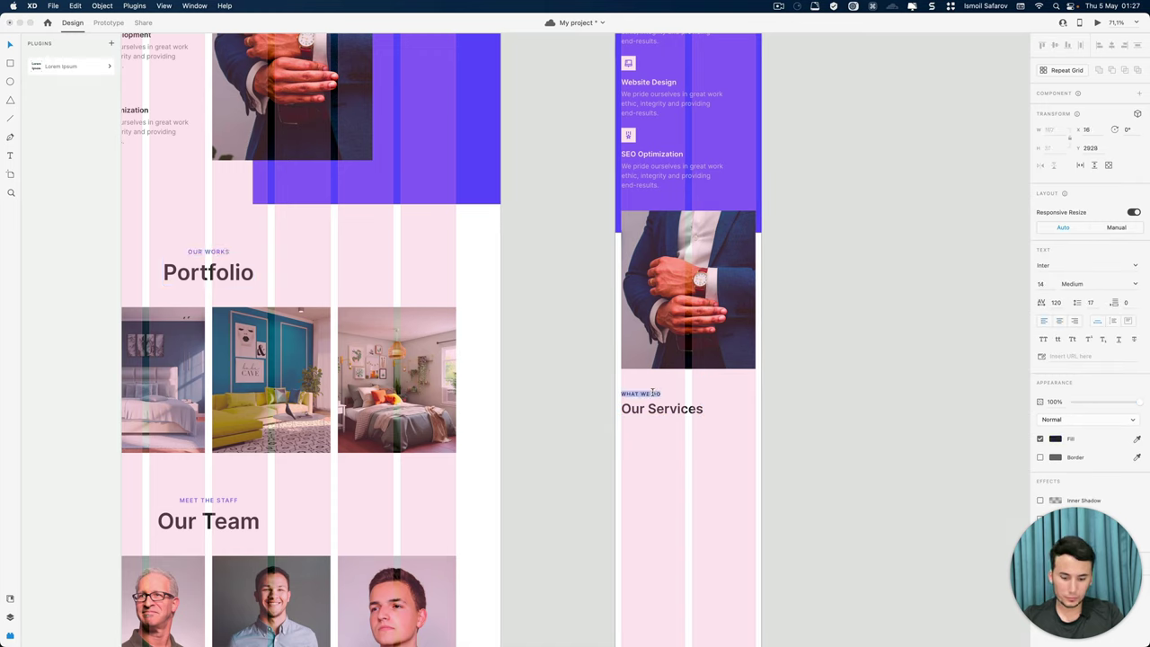
{"action": "key", "text": "super+v"}
{"action": "left_click", "coordinate": [224, 275]}
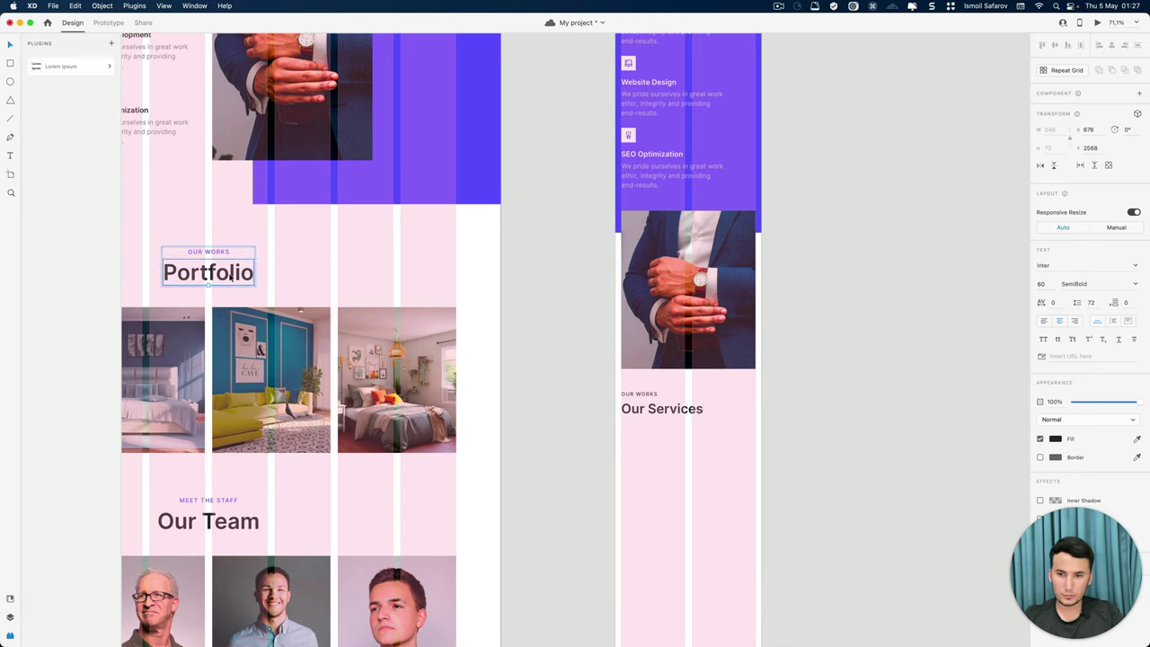
{"action": "double_click", "coordinate": [225, 275]}
{"action": "key", "text": "super+c"}
{"action": "left_click", "coordinate": [655, 408]}
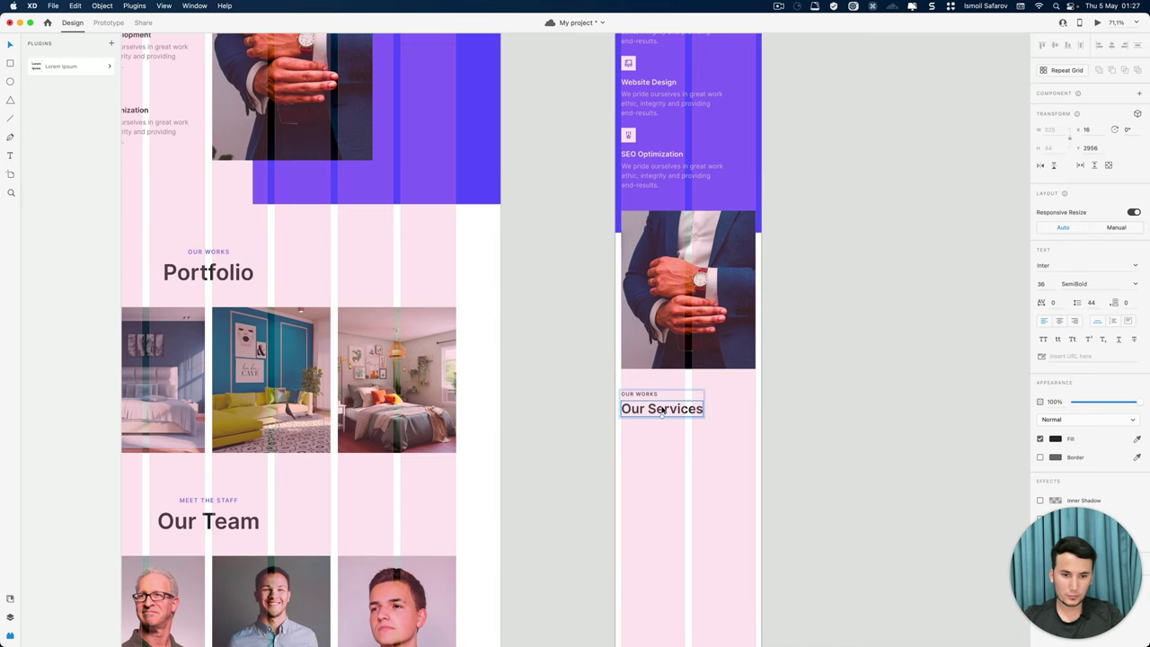
{"action": "double_click", "coordinate": [655, 407]}
{"action": "key", "text": "super+v"}
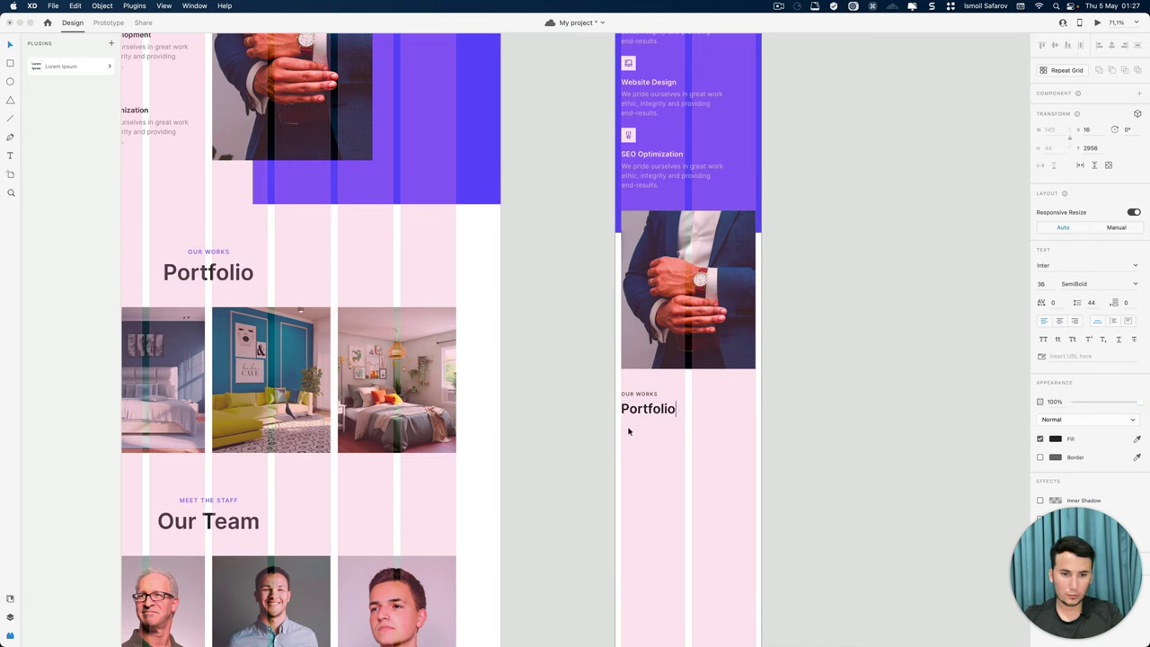
- Give the OUR WORKS label the purple swatch colour
{"action": "left_click", "coordinate": [1056, 439]}
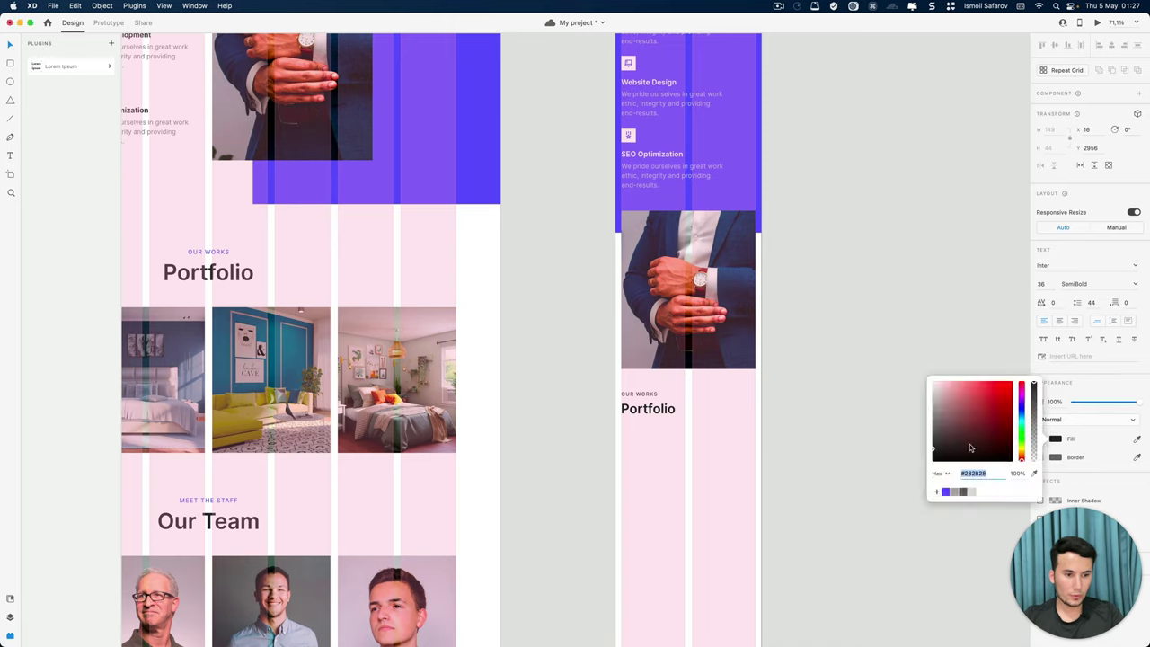
{"action": "left_click", "coordinate": [638, 395]}
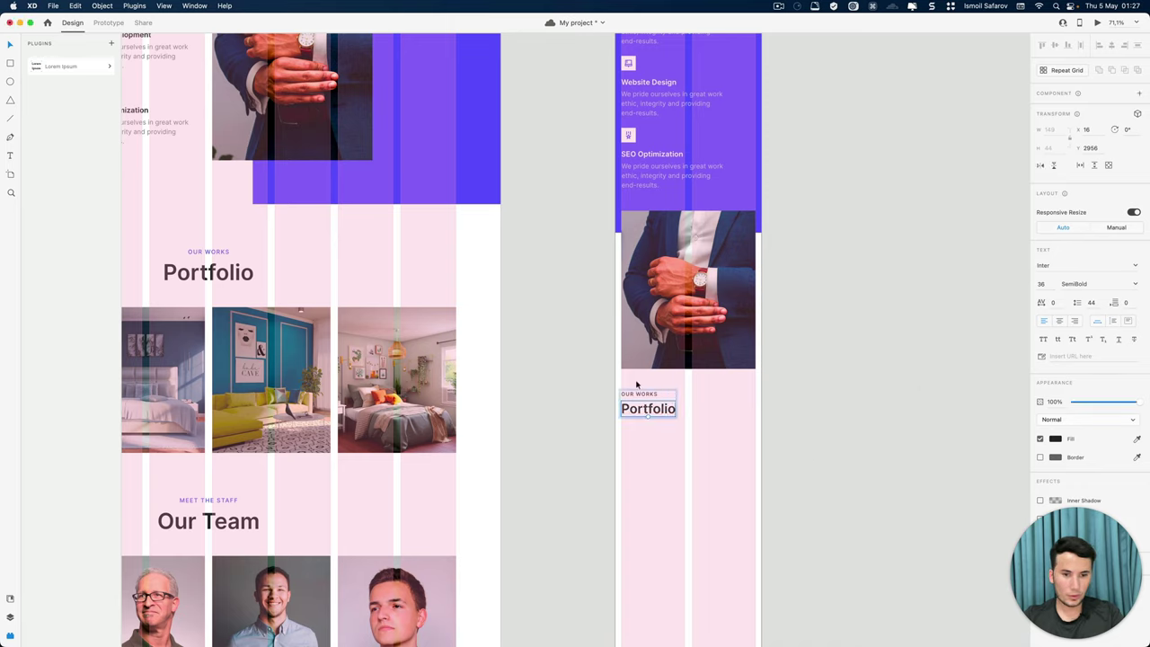
{"action": "left_click", "coordinate": [1056, 439]}
{"action": "left_click", "coordinate": [943, 493]}
{"action": "left_click", "coordinate": [835, 453]}
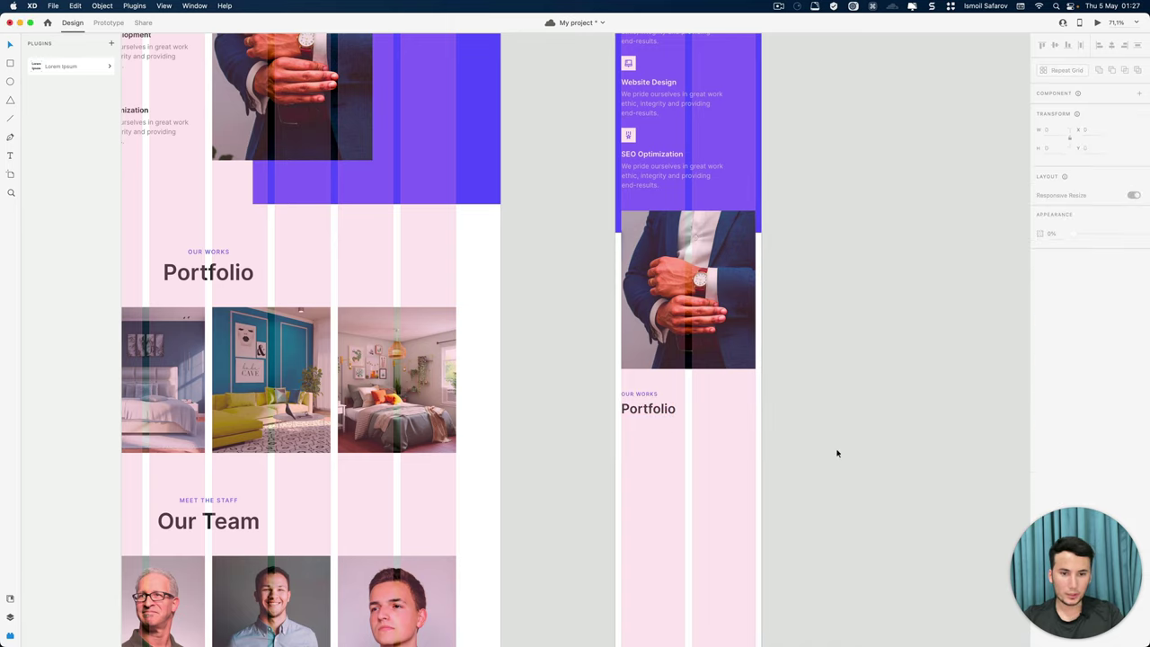
{"action": "left_click", "coordinate": [648, 406]}
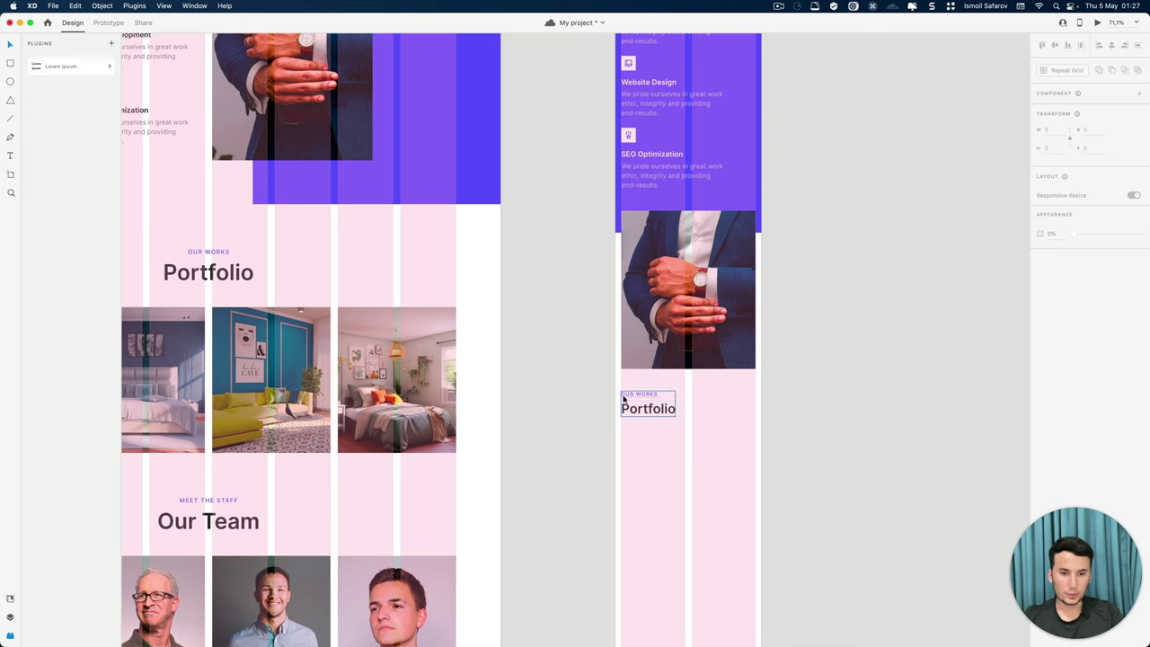
{"action": "left_click", "coordinate": [529, 385]}
- Select the four desktop portfolio images and Alt-drag a copy beside the mobile artboard
{"action": "scroll", "coordinate": [575, 389], "scroll_direction": "down", "scroll_amount": 1}
{"action": "scroll", "coordinate": [618, 393], "scroll_direction": "down", "scroll_amount": 5}
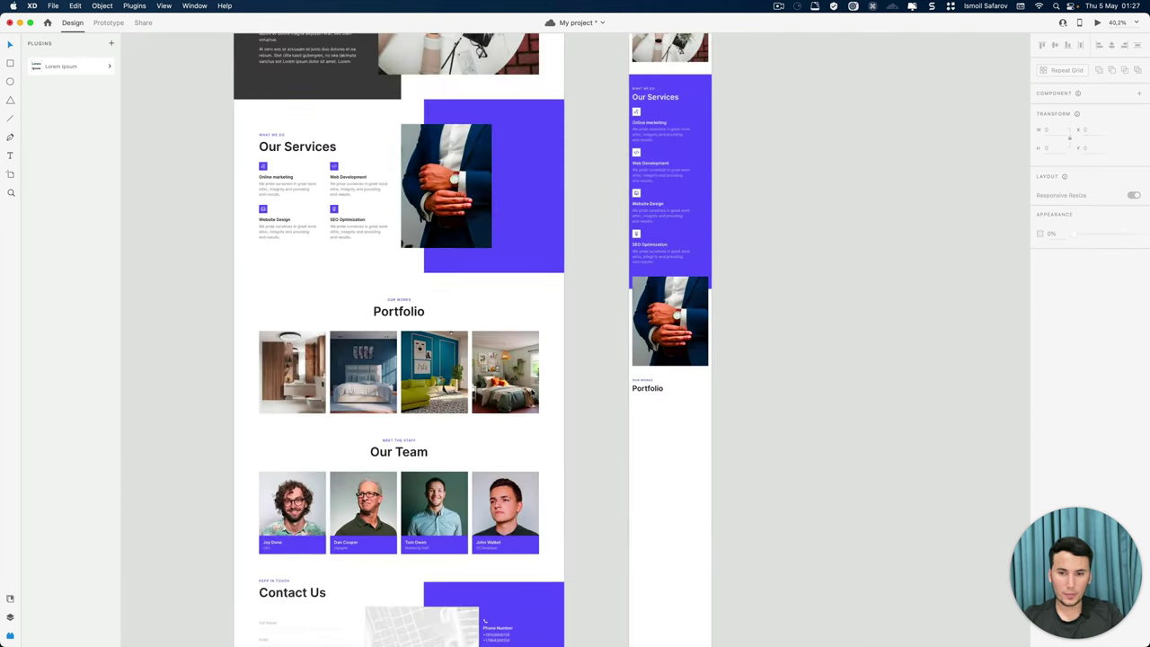
{"action": "left_click", "coordinate": [313, 377]}
{"action": "left_click", "coordinate": [478, 387], "text": "shift"}
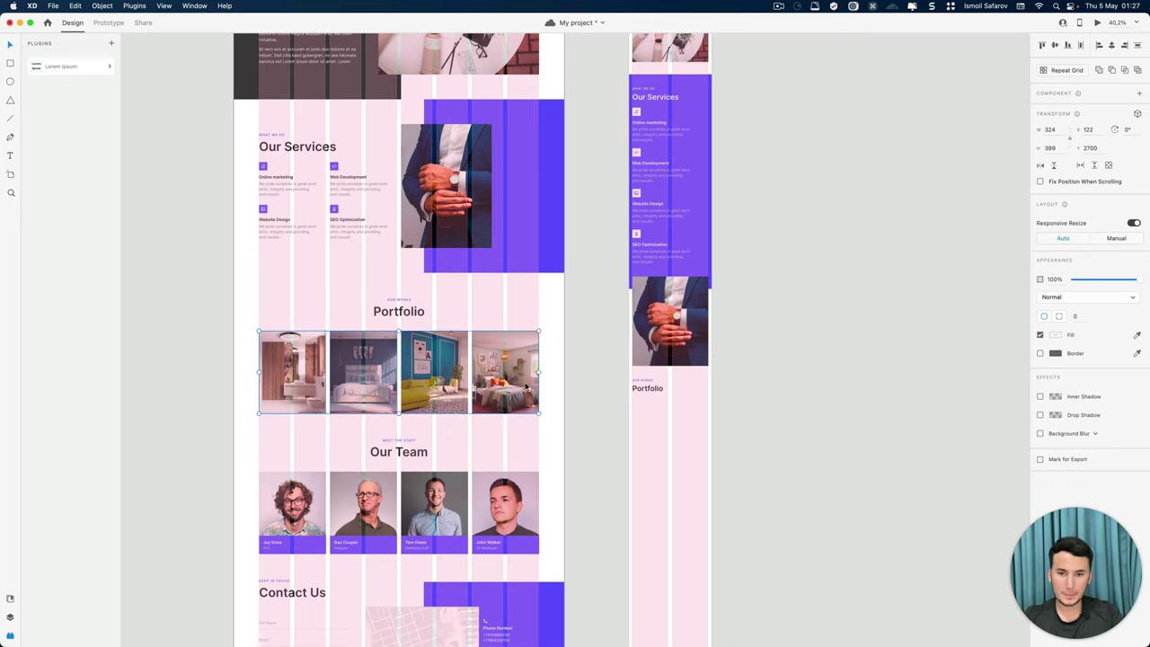
{"action": "left_click", "coordinate": [435, 426]}
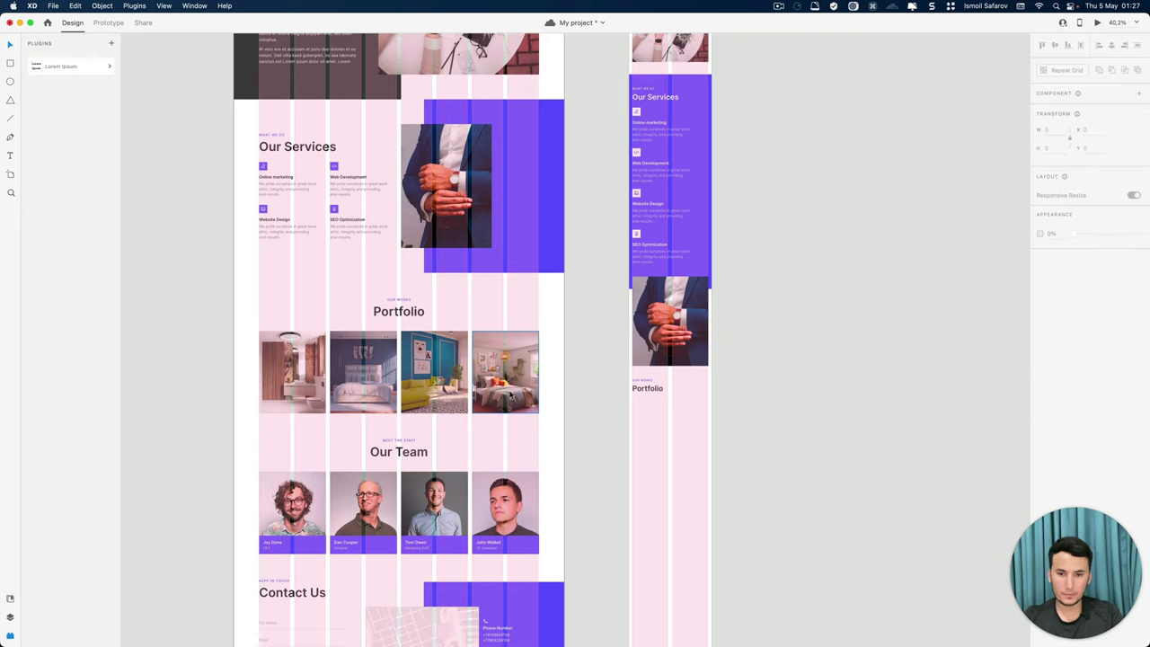
{"action": "left_click", "coordinate": [503, 373]}
{"action": "left_click", "coordinate": [401, 375], "text": "shift"}
{"action": "left_click", "coordinate": [359, 378], "text": "shift"}
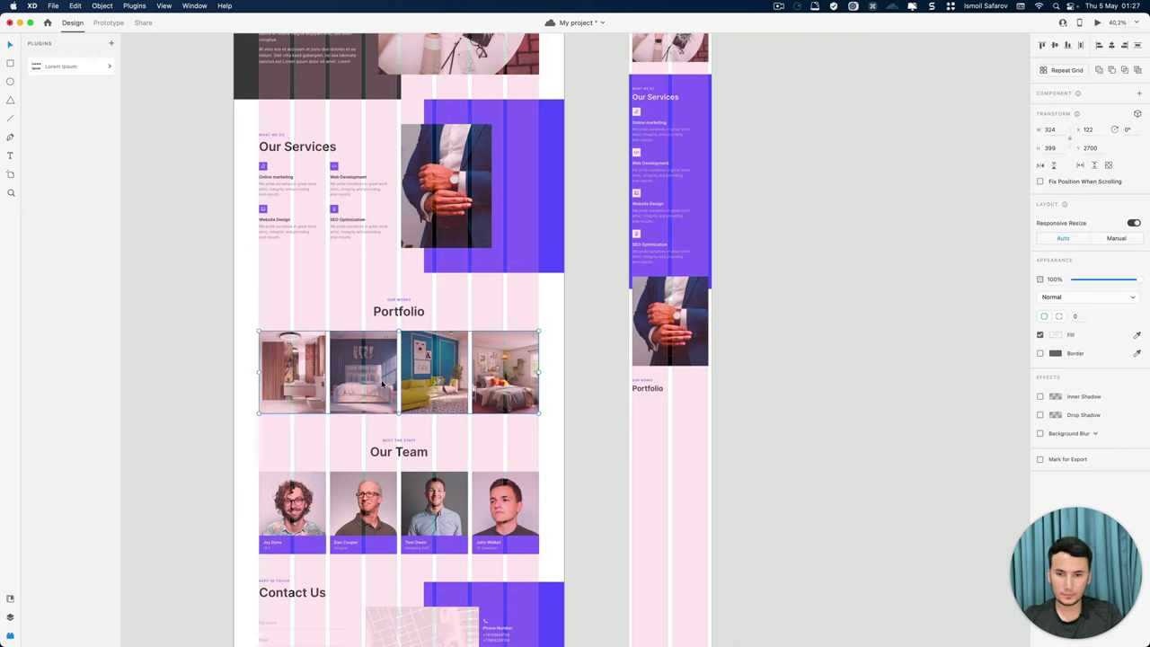
{"action": "left_click_drag", "start_coordinate": [369, 382], "coordinate": [825, 449]}
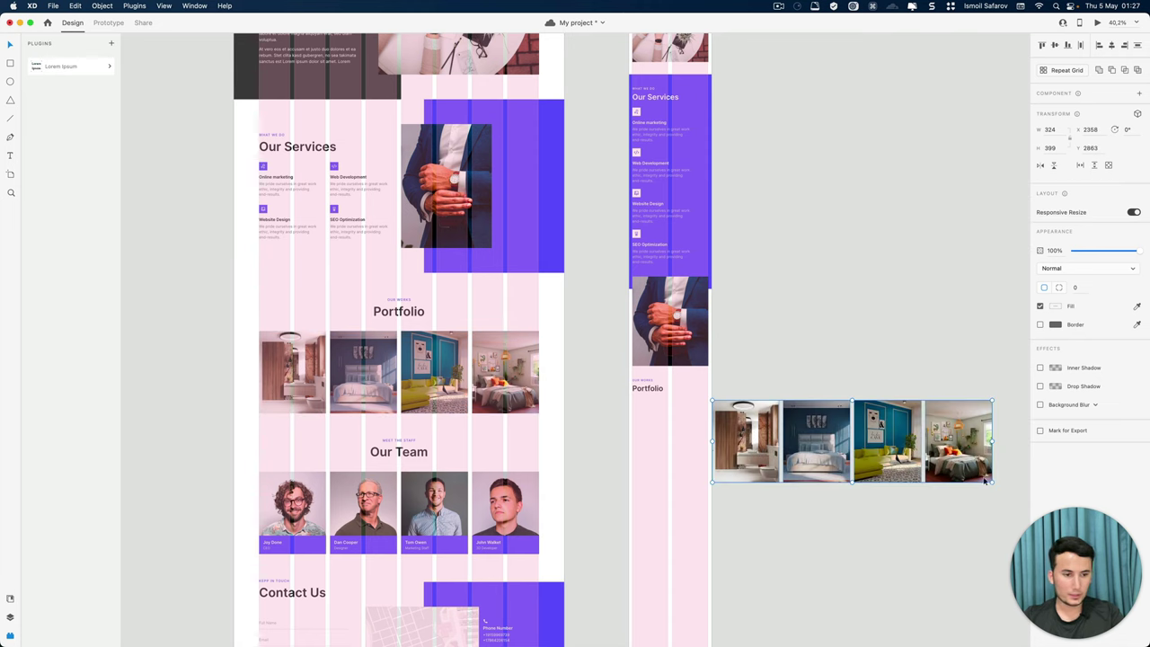
- Scale the copied image row down and align it under Portfolio at the left margin
{"action": "left_click_drag", "start_coordinate": [993, 482], "coordinate": [894, 454]}
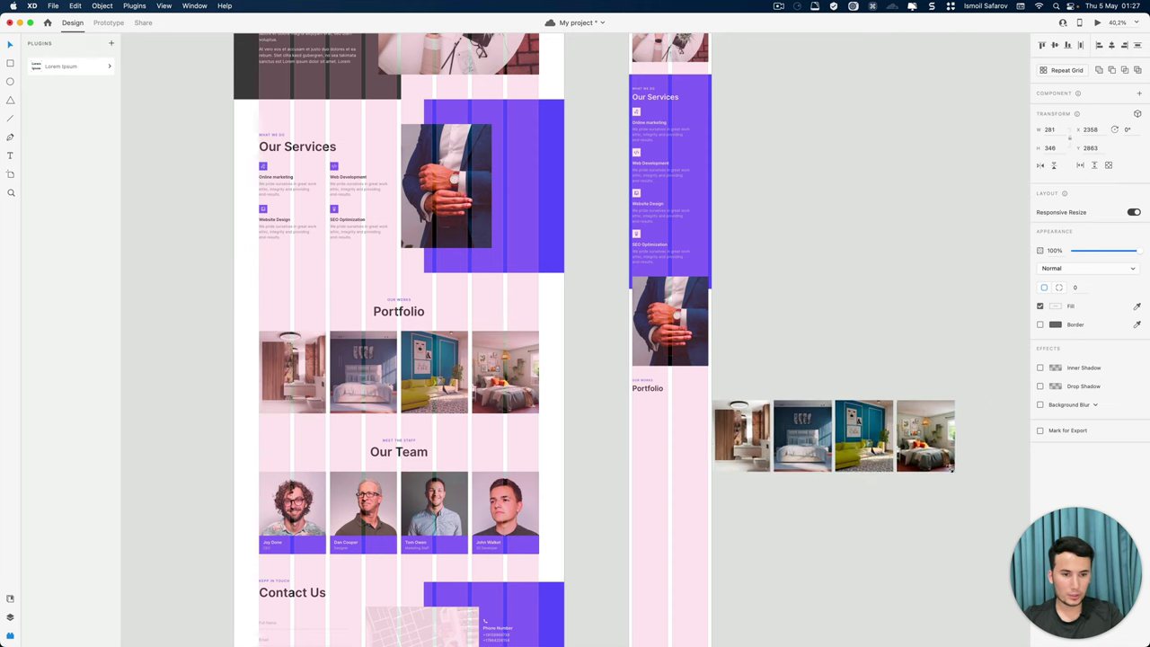
{"action": "left_click_drag", "start_coordinate": [725, 423], "coordinate": [654, 418]}
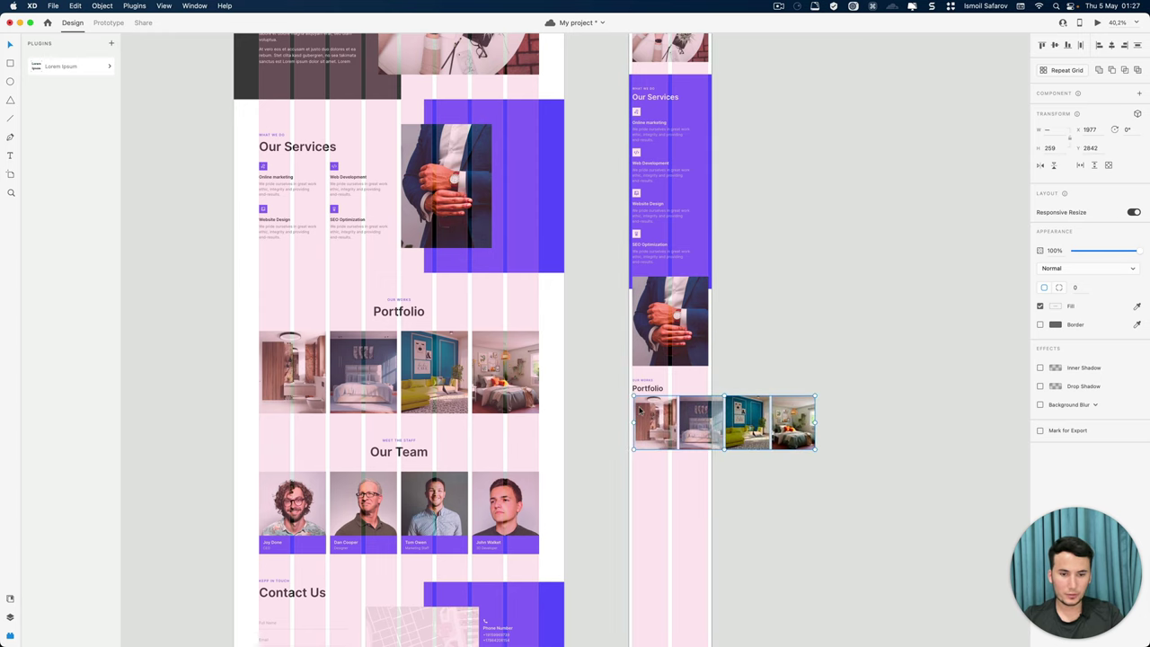
{"action": "scroll", "coordinate": [653, 417], "scroll_direction": "down", "scroll_amount": 2}
{"action": "scroll", "coordinate": [653, 417], "scroll_direction": "up", "scroll_amount": 5}
{"action": "scroll", "coordinate": [681, 412], "scroll_direction": "up", "scroll_amount": 5}
{"action": "left_click", "coordinate": [678, 414]}
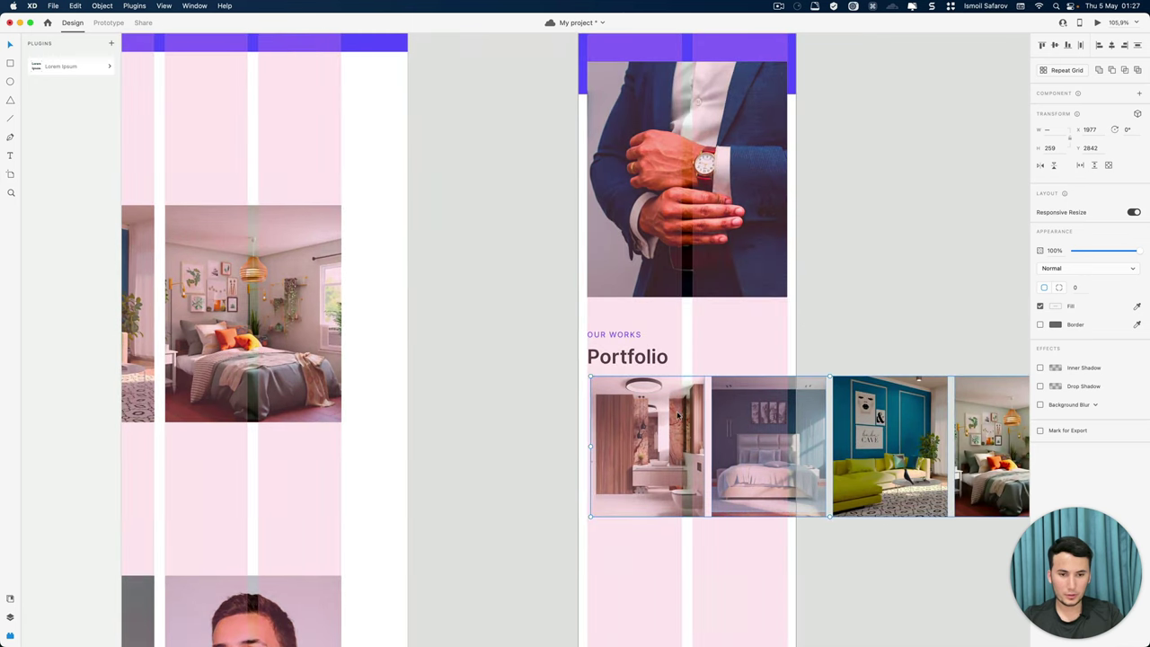
{"action": "scroll", "coordinate": [685, 436], "scroll_direction": "right", "scroll_amount": 5}
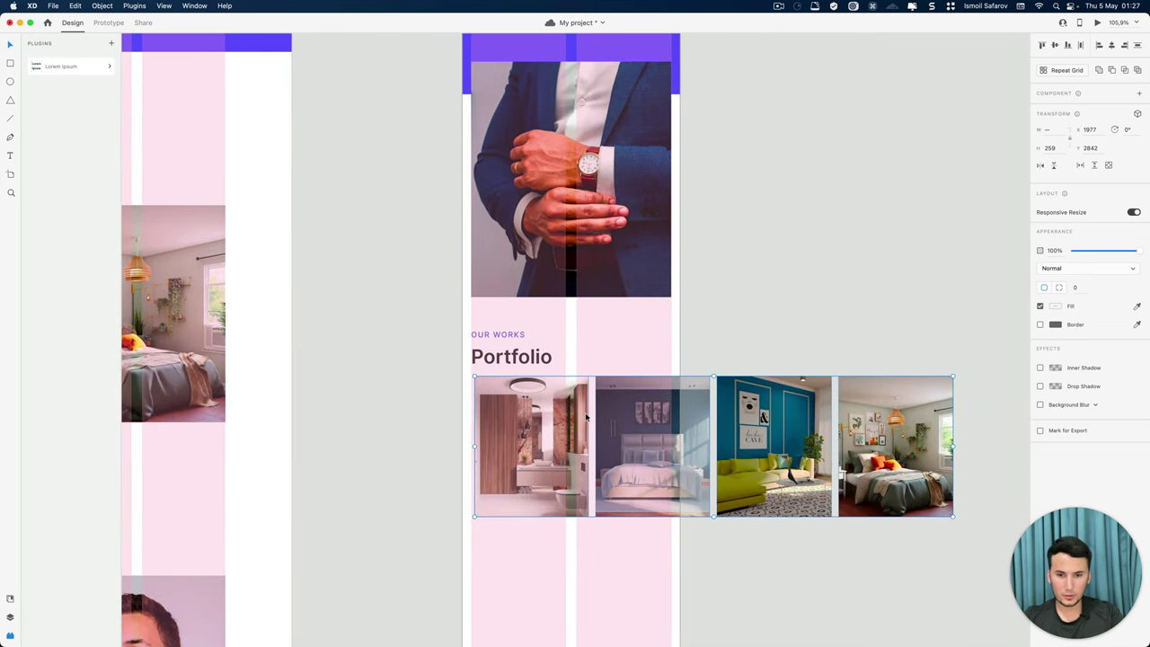
{"action": "left_click_drag", "start_coordinate": [589, 418], "coordinate": [584, 413]}
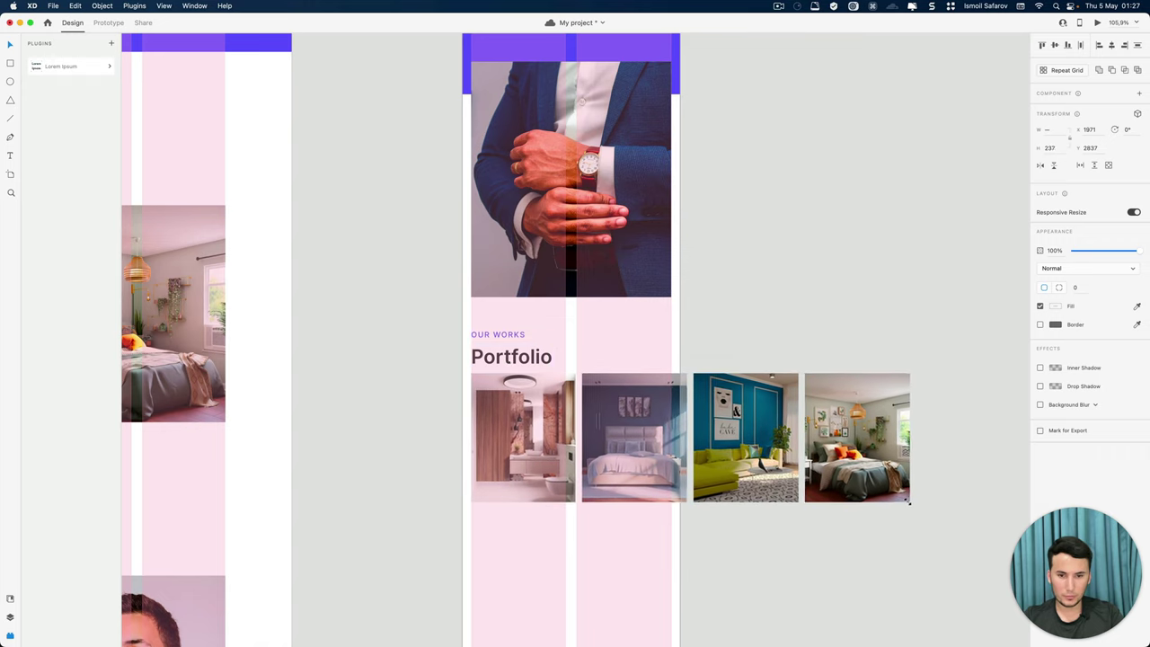
{"action": "left_click_drag", "start_coordinate": [948, 512], "coordinate": [869, 495]}
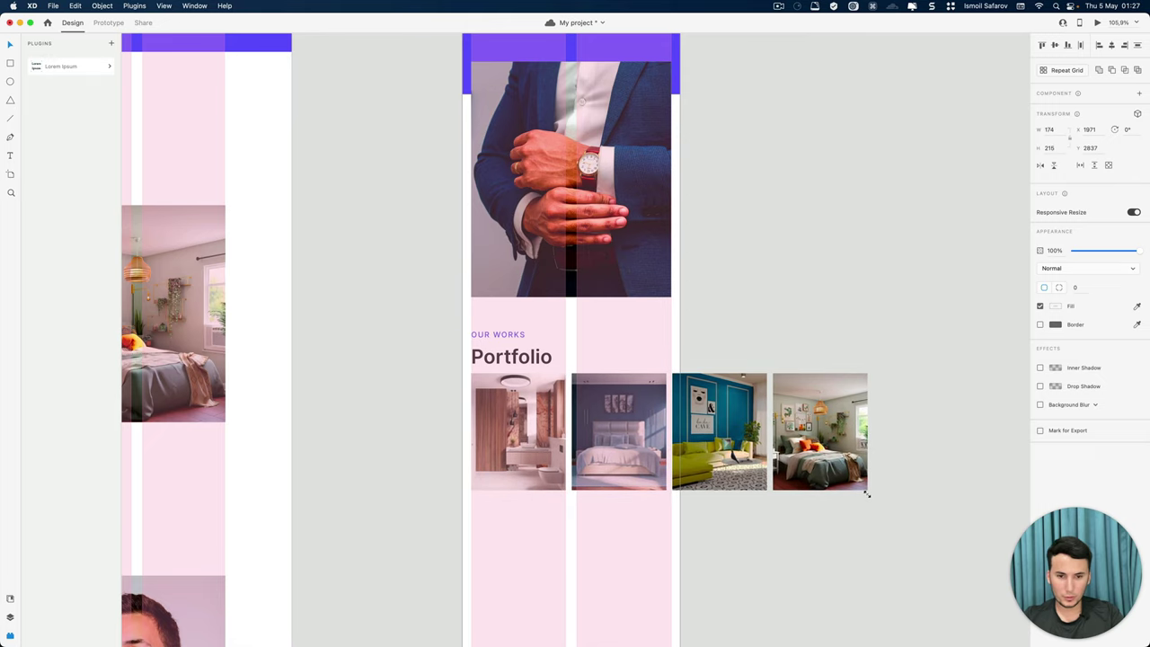
{"action": "left_click", "coordinate": [672, 492]}
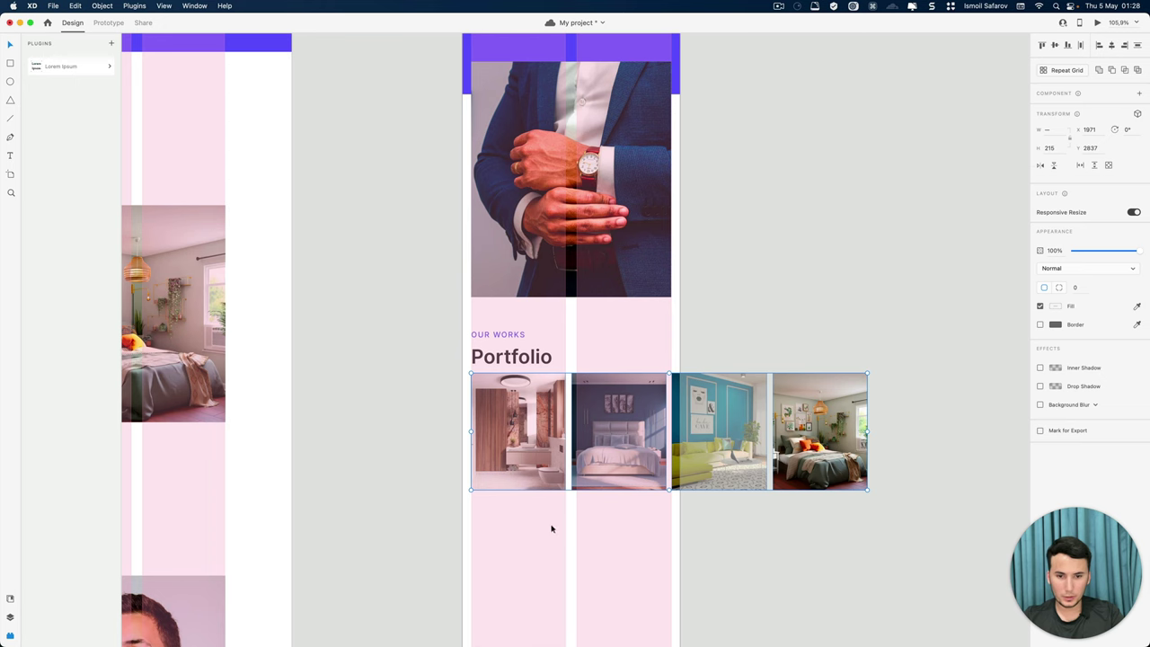
- Select all four mobile Portfolio images and nudge them down a little
{"action": "key", "text": "Return"}
{"action": "scroll", "coordinate": [543, 538], "scroll_direction": "up", "scroll_amount": 5}
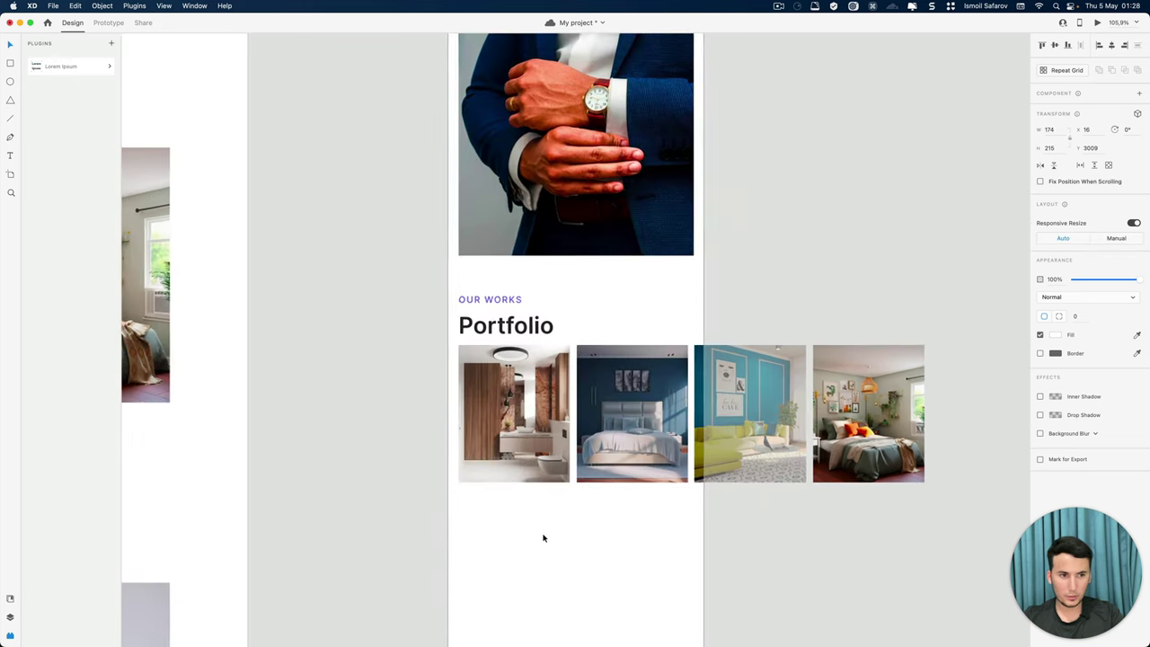
{"action": "scroll", "coordinate": [542, 536], "scroll_direction": "up", "scroll_amount": 5}
{"action": "scroll", "coordinate": [540, 521], "scroll_direction": "up", "scroll_amount": 5}
{"action": "scroll", "coordinate": [539, 516], "scroll_direction": "up", "scroll_amount": 2}
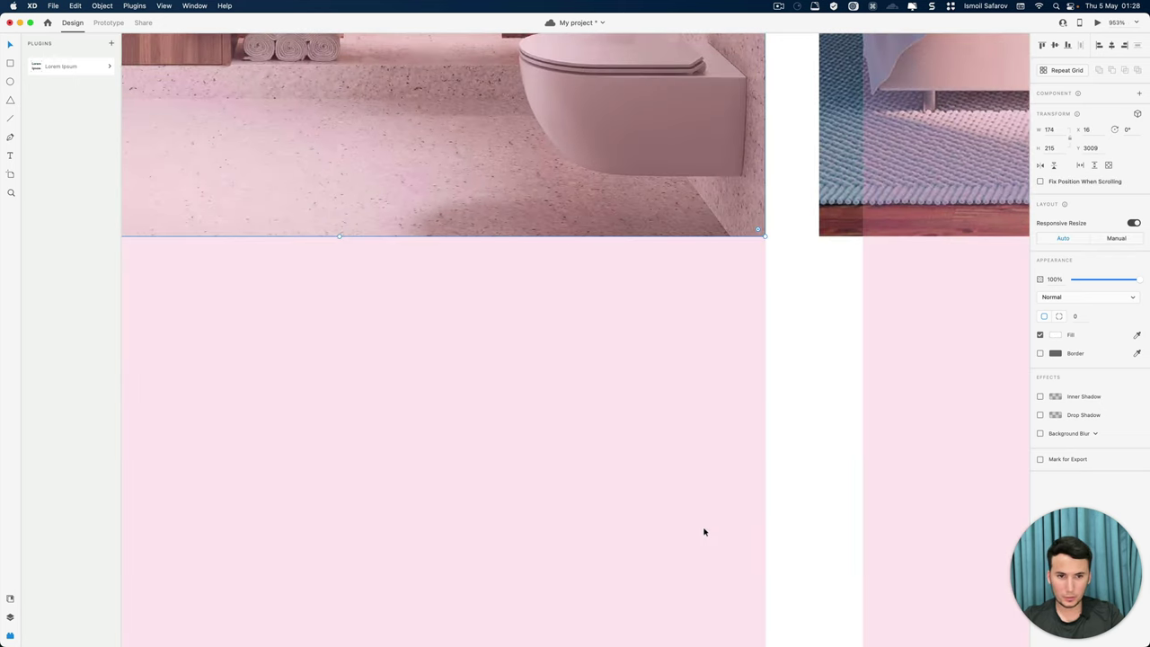
{"action": "scroll", "coordinate": [704, 532], "scroll_direction": "up", "scroll_amount": 3}
{"action": "scroll", "coordinate": [705, 532], "scroll_direction": "up", "scroll_amount": 3}
{"action": "scroll", "coordinate": [641, 525], "scroll_direction": "up", "scroll_amount": 2}
{"action": "scroll", "coordinate": [642, 525], "scroll_direction": "down", "scroll_amount": 5}
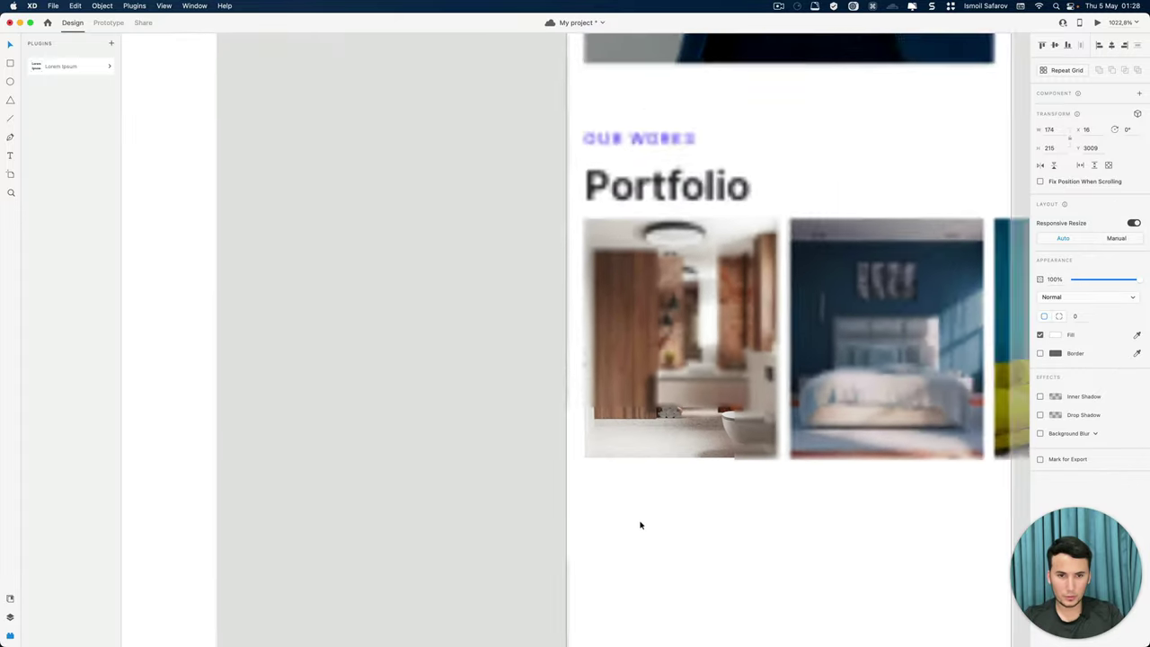
{"action": "scroll", "coordinate": [639, 524], "scroll_direction": "down", "scroll_amount": 3}
{"action": "scroll", "coordinate": [639, 524], "scroll_direction": "down", "scroll_amount": 1}
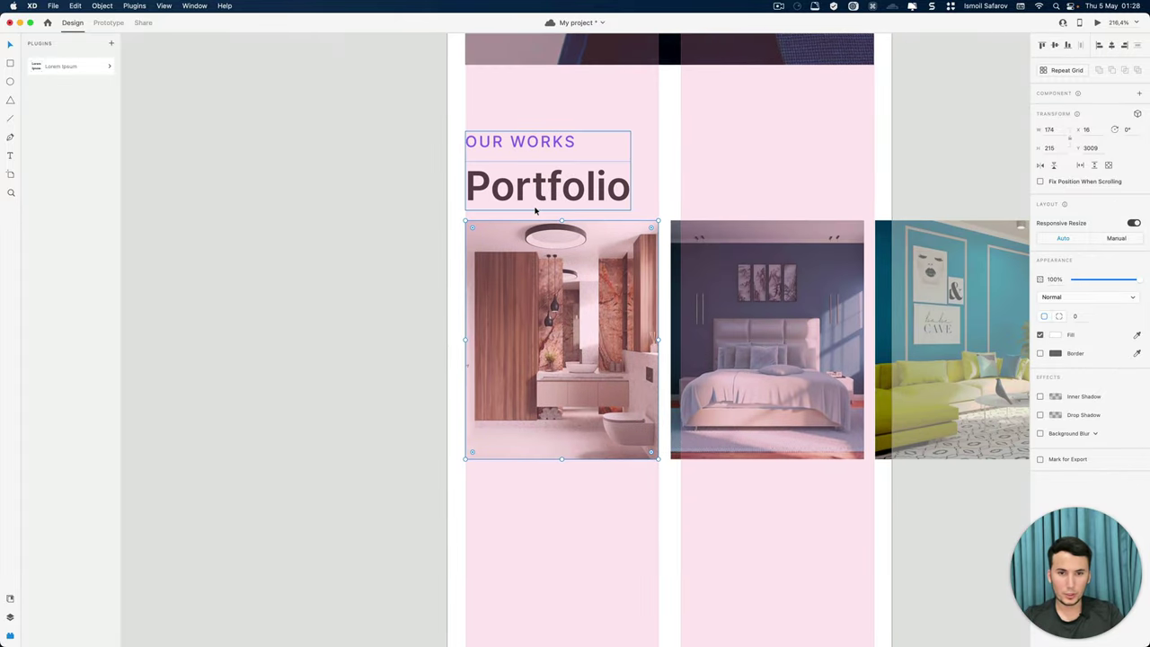
{"action": "scroll", "coordinate": [521, 270], "scroll_direction": "down", "scroll_amount": 5}
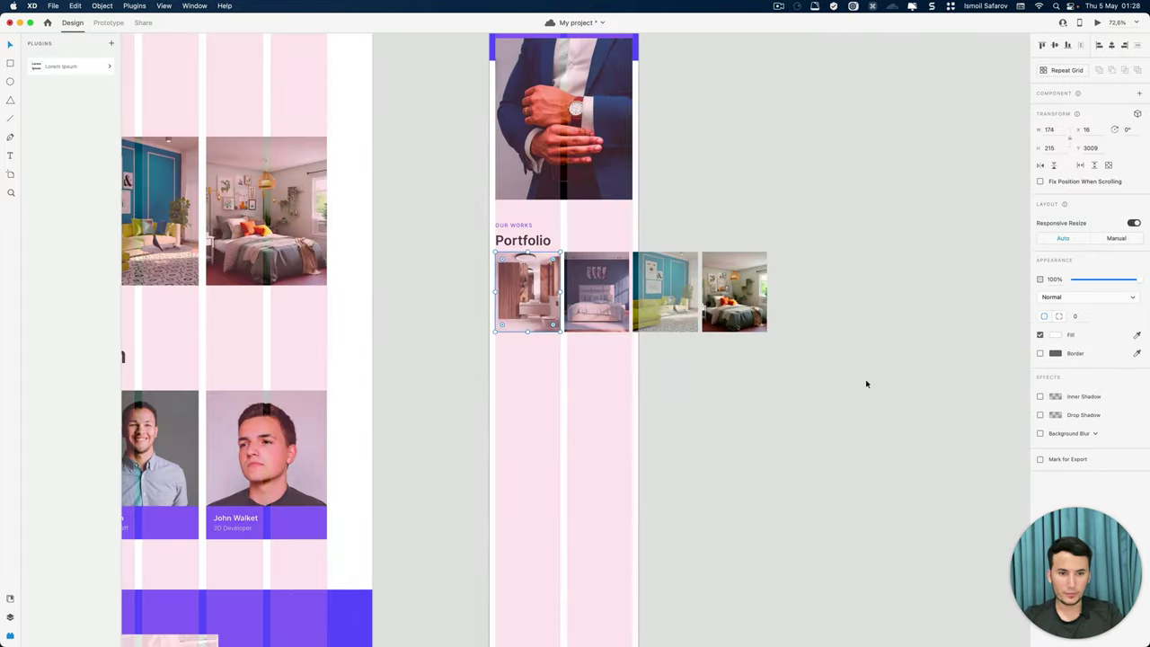
{"action": "left_click_drag", "start_coordinate": [828, 343], "coordinate": [504, 277]}
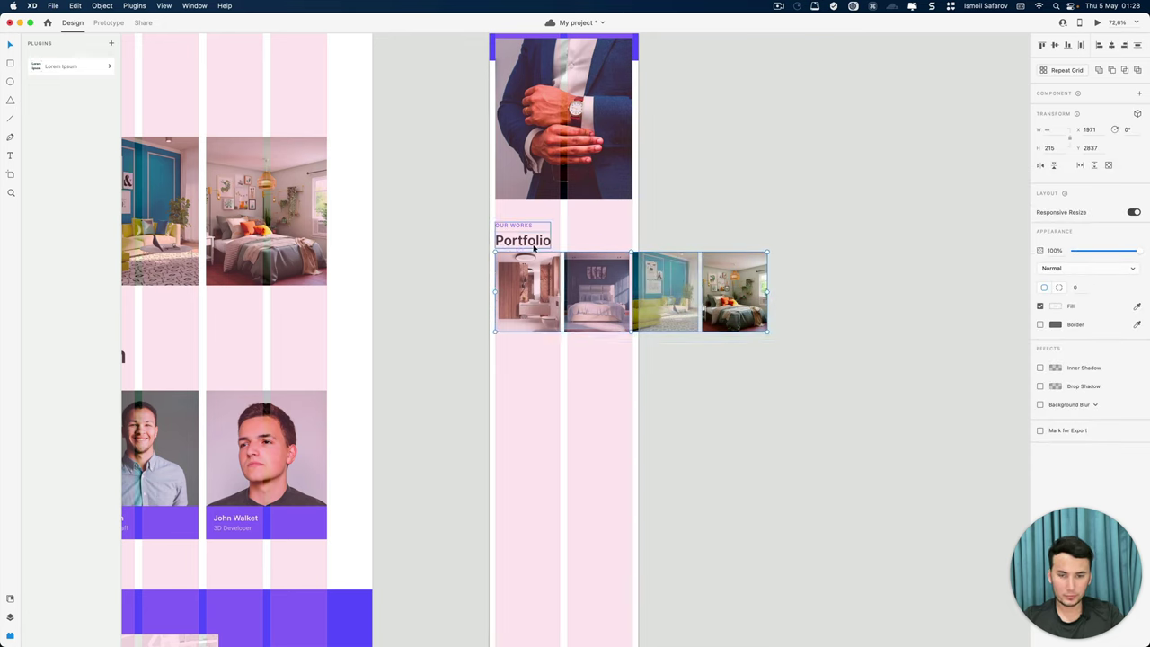
{"action": "key", "text": "Down"}
{"action": "key", "text": "shift+Down"}
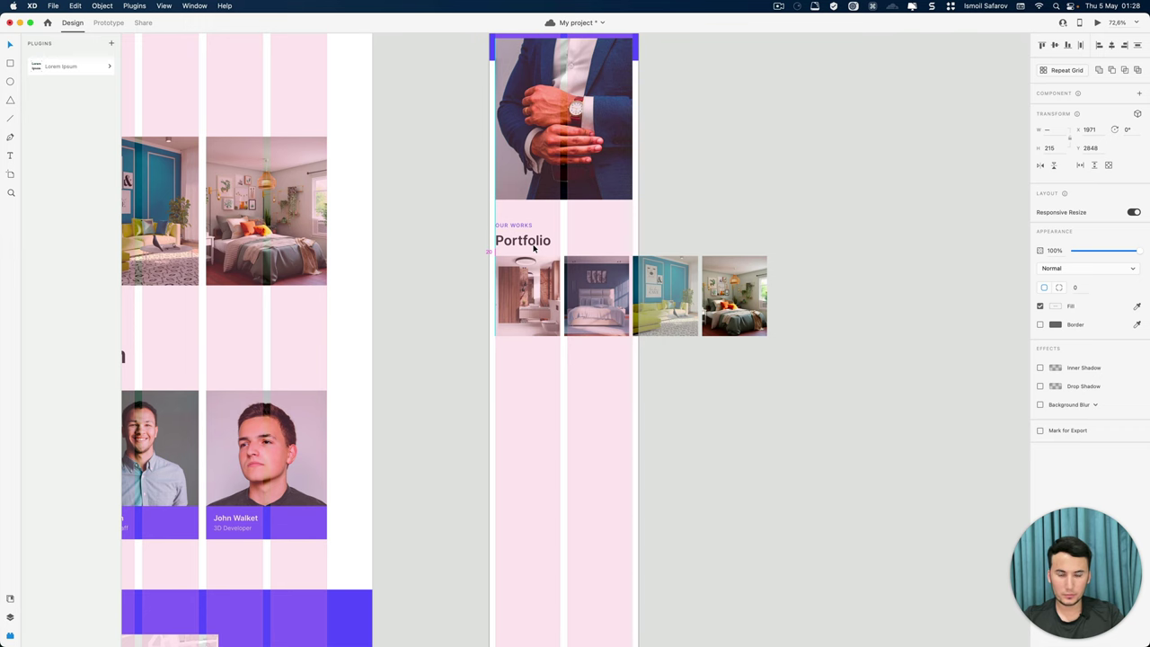
- Try moving the third desktop Portfolio image, then drop it back into its grid slot
{"action": "scroll", "coordinate": [534, 248], "scroll_direction": "down", "scroll_amount": 5}
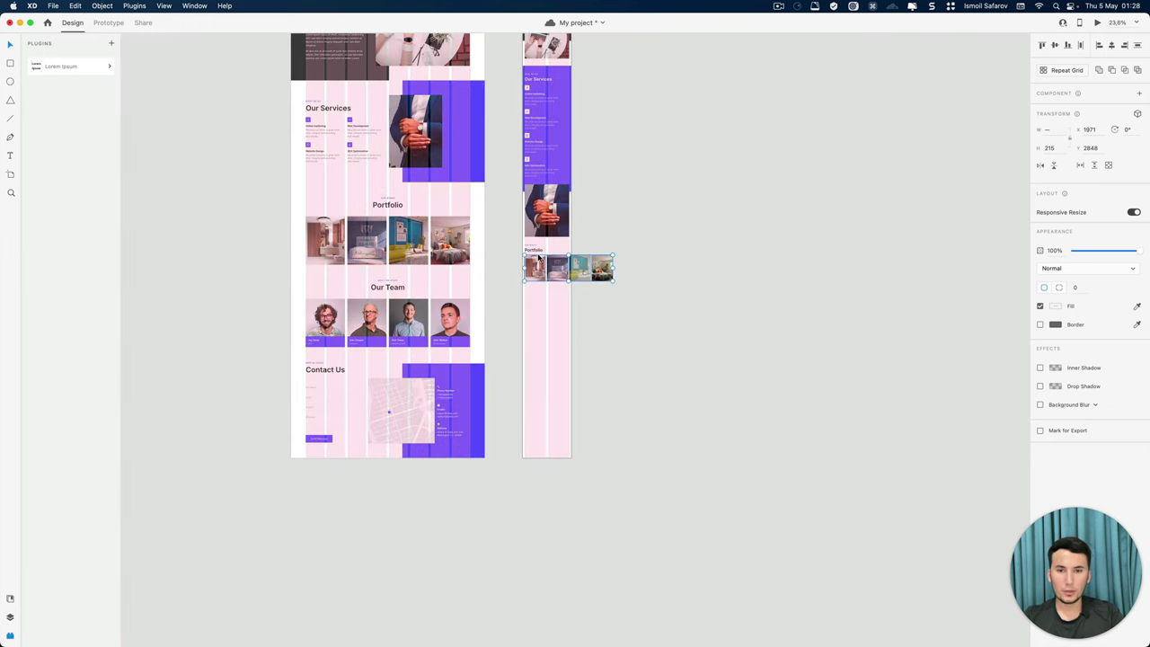
{"action": "scroll", "coordinate": [540, 258], "scroll_direction": "up", "scroll_amount": 2}
{"action": "scroll", "coordinate": [539, 242], "scroll_direction": "up", "scroll_amount": 2}
{"action": "scroll", "coordinate": [540, 225], "scroll_direction": "up", "scroll_amount": 2}
{"action": "scroll", "coordinate": [540, 207], "scroll_direction": "up", "scroll_amount": 2}
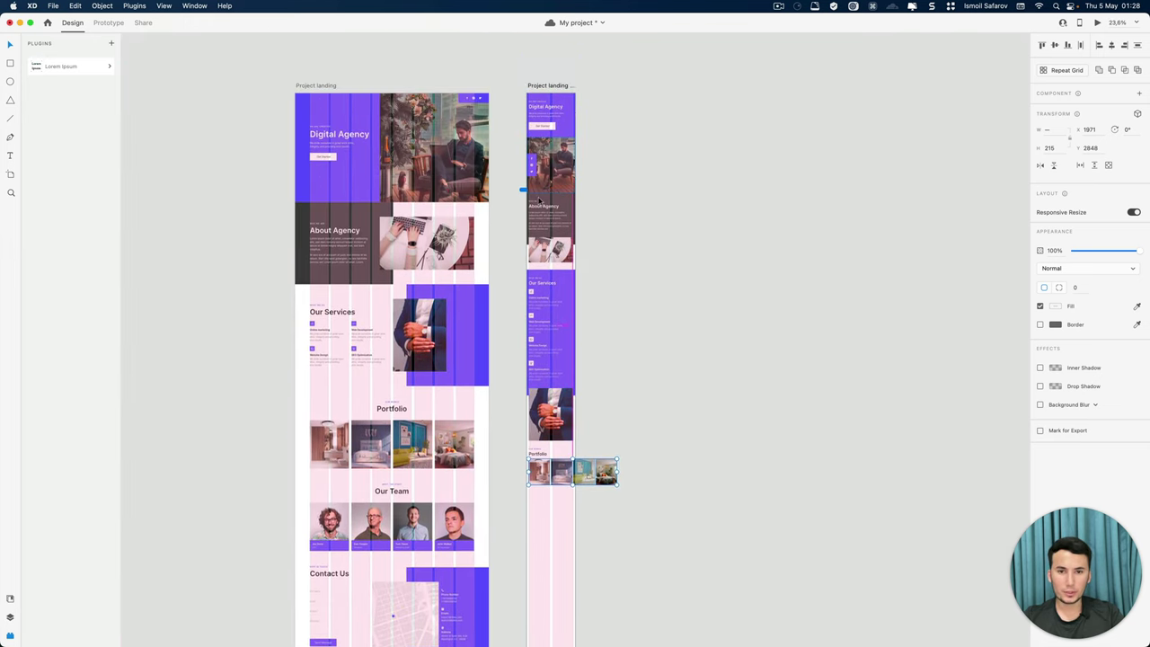
{"action": "scroll", "coordinate": [539, 201], "scroll_direction": "up", "scroll_amount": 1}
{"action": "scroll", "coordinate": [540, 203], "scroll_direction": "up", "scroll_amount": 2}
{"action": "scroll", "coordinate": [539, 205], "scroll_direction": "up", "scroll_amount": 2}
{"action": "scroll", "coordinate": [539, 207], "scroll_direction": "up", "scroll_amount": 2}
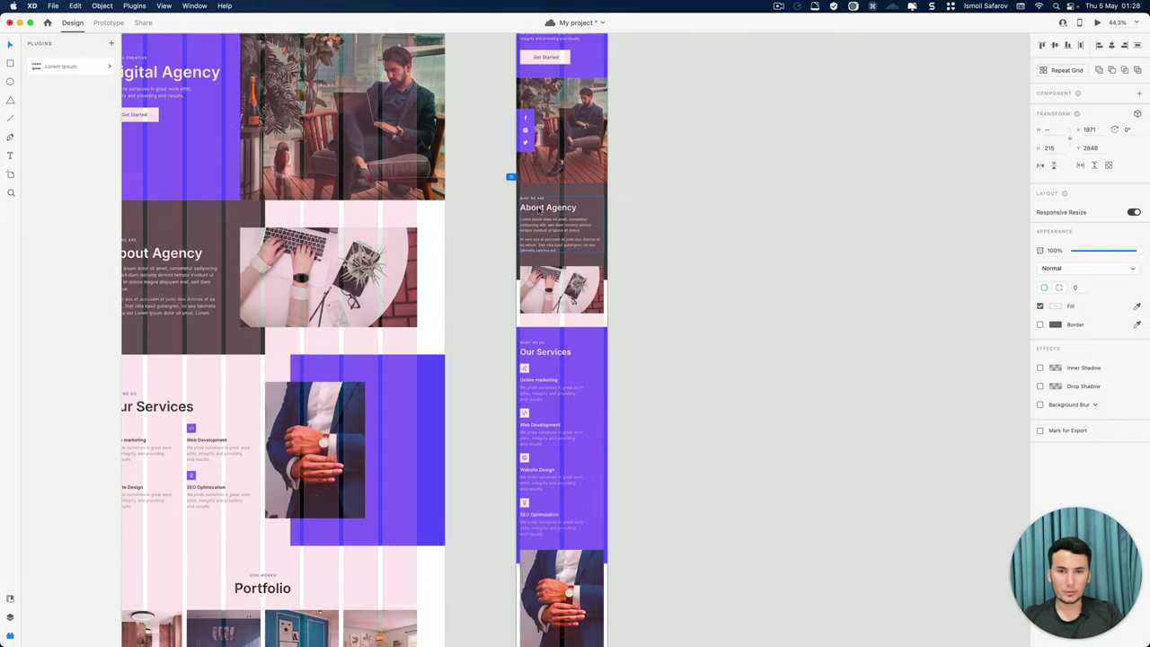
{"action": "scroll", "coordinate": [539, 208], "scroll_direction": "up", "scroll_amount": 4}
{"action": "scroll", "coordinate": [539, 208], "scroll_direction": "down", "scroll_amount": 6}
{"action": "scroll", "coordinate": [539, 209], "scroll_direction": "down", "scroll_amount": 1}
{"action": "scroll", "coordinate": [540, 208], "scroll_direction": "down", "scroll_amount": 2}
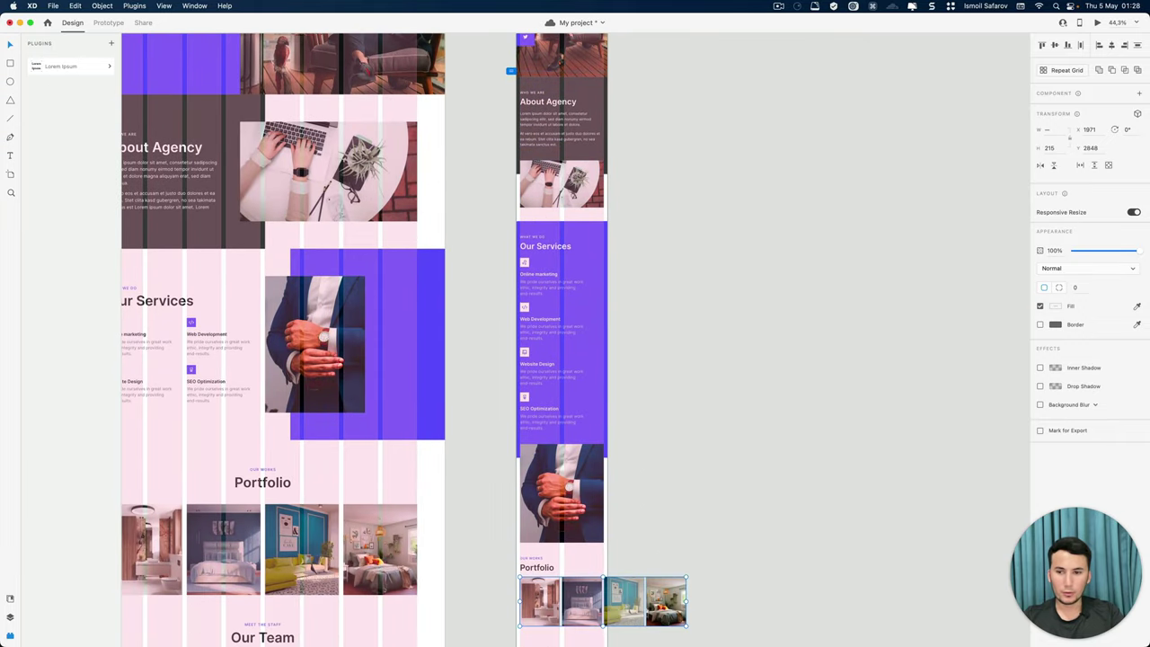
{"action": "scroll", "coordinate": [539, 209], "scroll_direction": "down", "scroll_amount": 5}
{"action": "scroll", "coordinate": [539, 211], "scroll_direction": "left", "scroll_amount": 3}
{"action": "left_click_drag", "start_coordinate": [414, 260], "coordinate": [405, 296]}
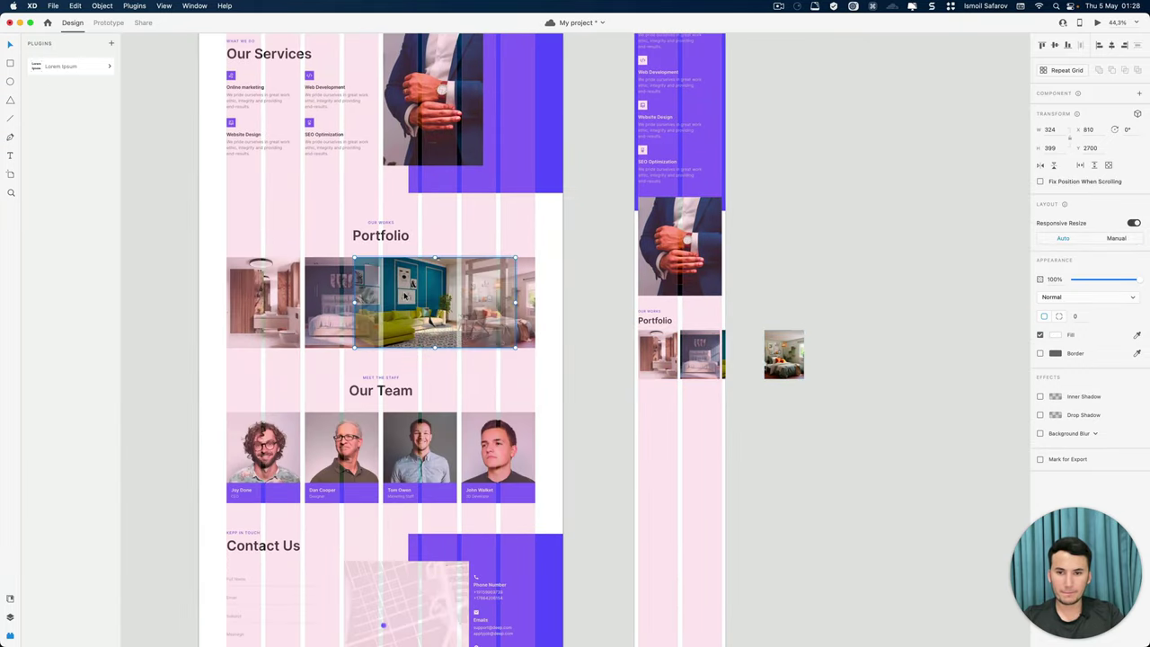
{"action": "left_click_drag", "start_coordinate": [490, 208], "coordinate": [490, 209]}
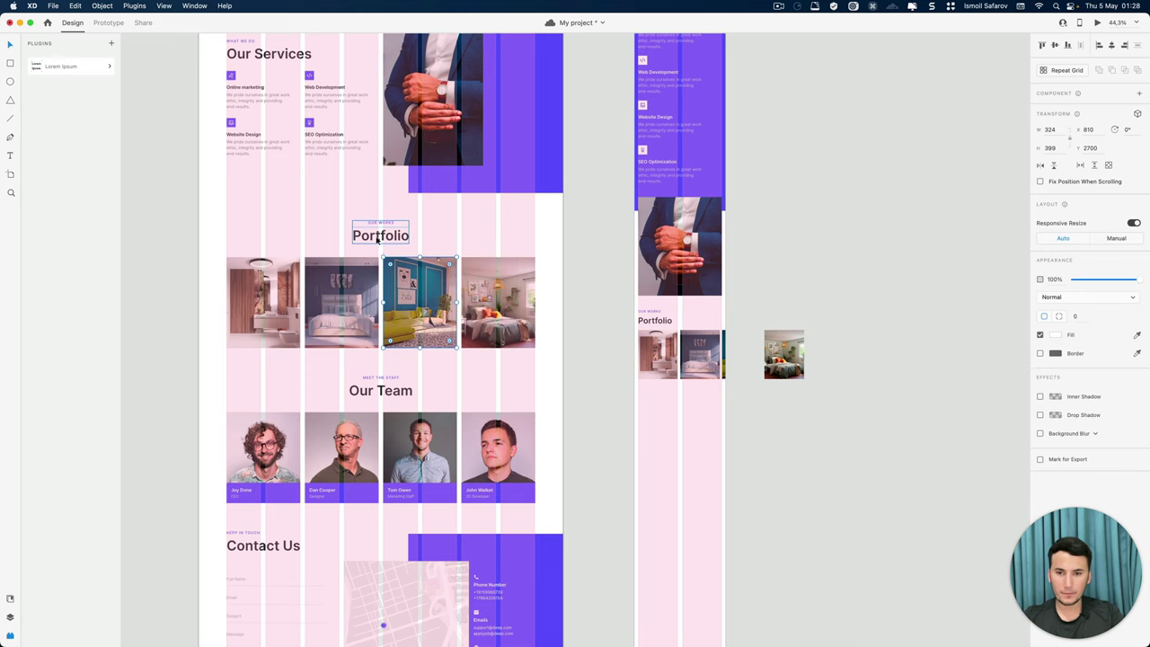
- Push the mobile Portfolio image grid further below its heading
{"action": "scroll", "coordinate": [377, 241], "scroll_direction": "right", "scroll_amount": 3}
{"action": "scroll", "coordinate": [441, 248], "scroll_direction": "right", "scroll_amount": 2}
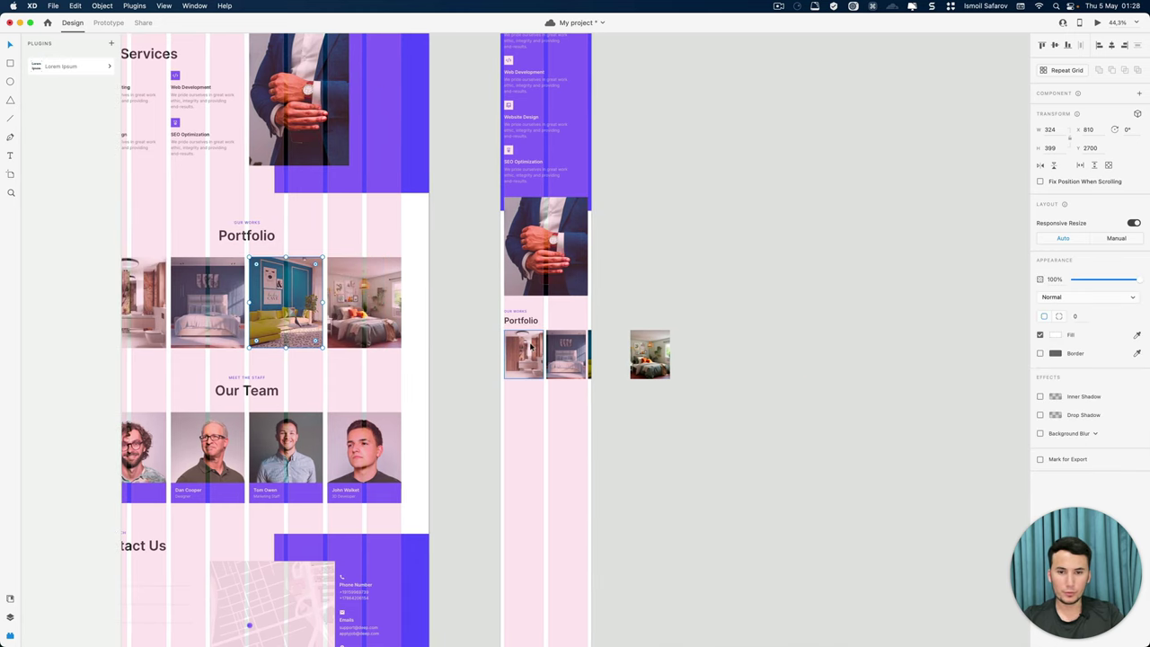
{"action": "scroll", "coordinate": [503, 386], "scroll_direction": "down", "scroll_amount": 3}
{"action": "scroll", "coordinate": [476, 413], "scroll_direction": "up", "scroll_amount": 3}
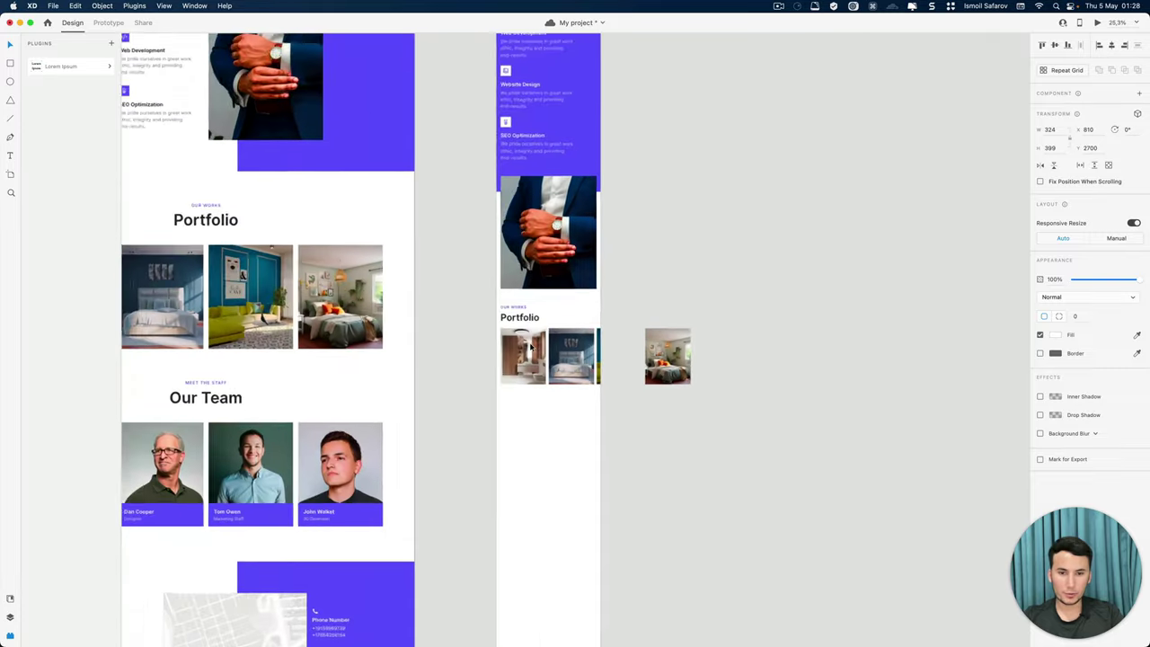
{"action": "scroll", "coordinate": [452, 440], "scroll_direction": "up", "scroll_amount": 2}
{"action": "left_click_drag", "start_coordinate": [480, 384], "coordinate": [739, 282]}
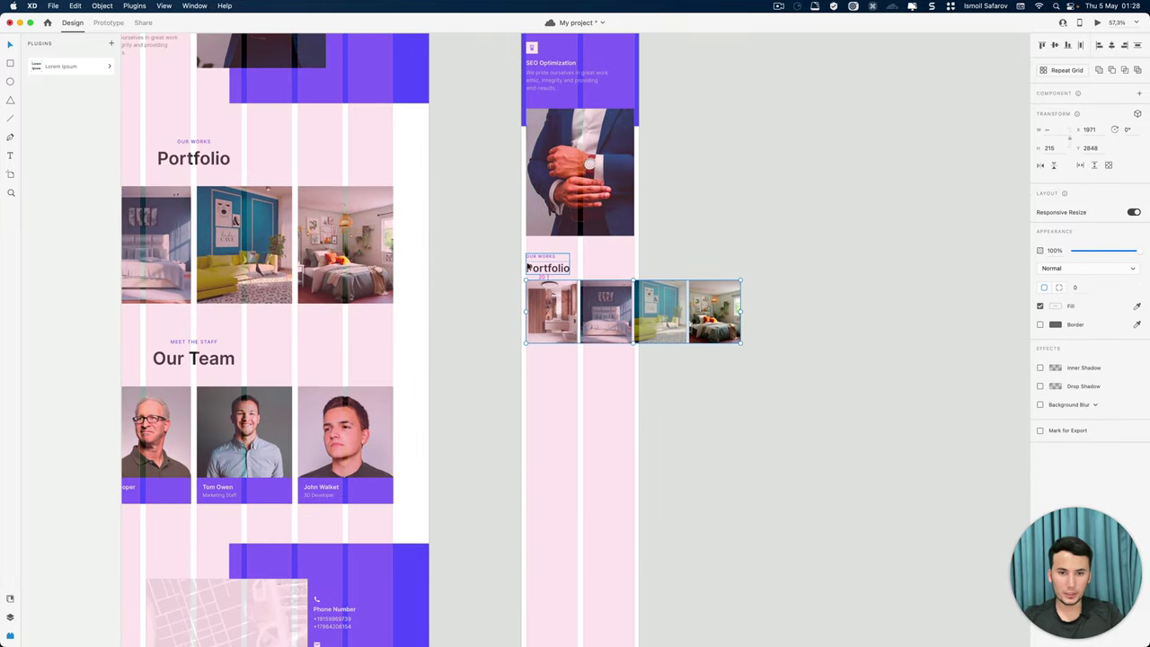
{"action": "key", "text": "shift+Down"}
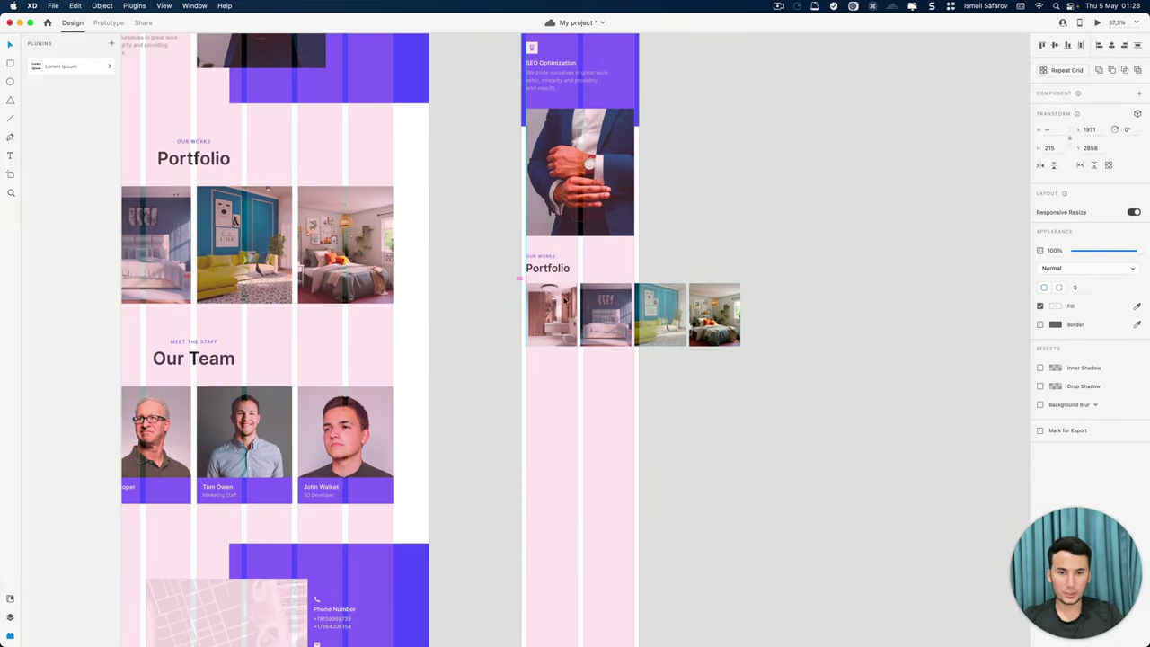
- Nudge the whole mobile Portfolio image grid slightly left
{"action": "double_click", "coordinate": [607, 315]}
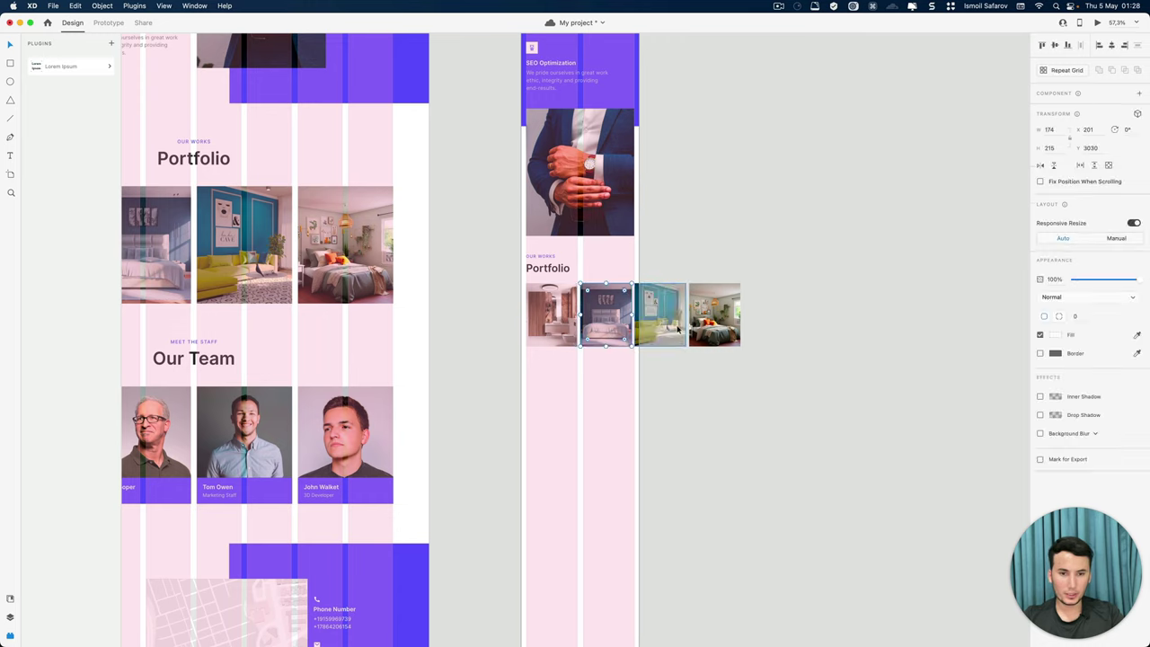
{"action": "key", "text": "Escape"}
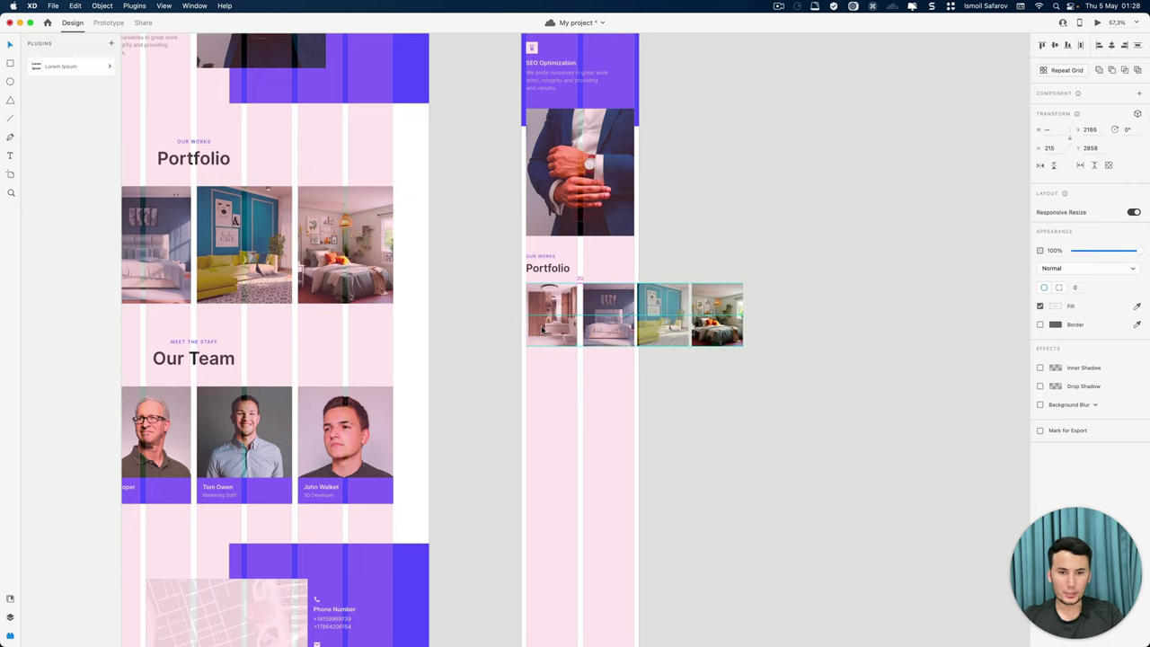
{"action": "left_click", "coordinate": [681, 353]}
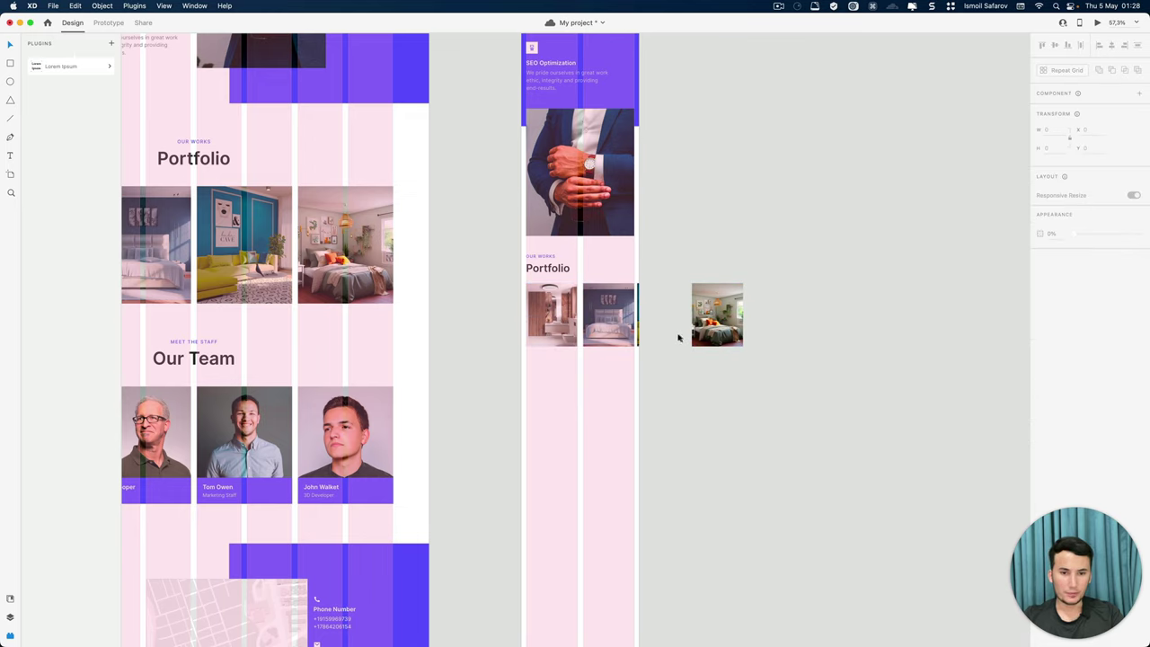
{"action": "double_click", "coordinate": [587, 328]}
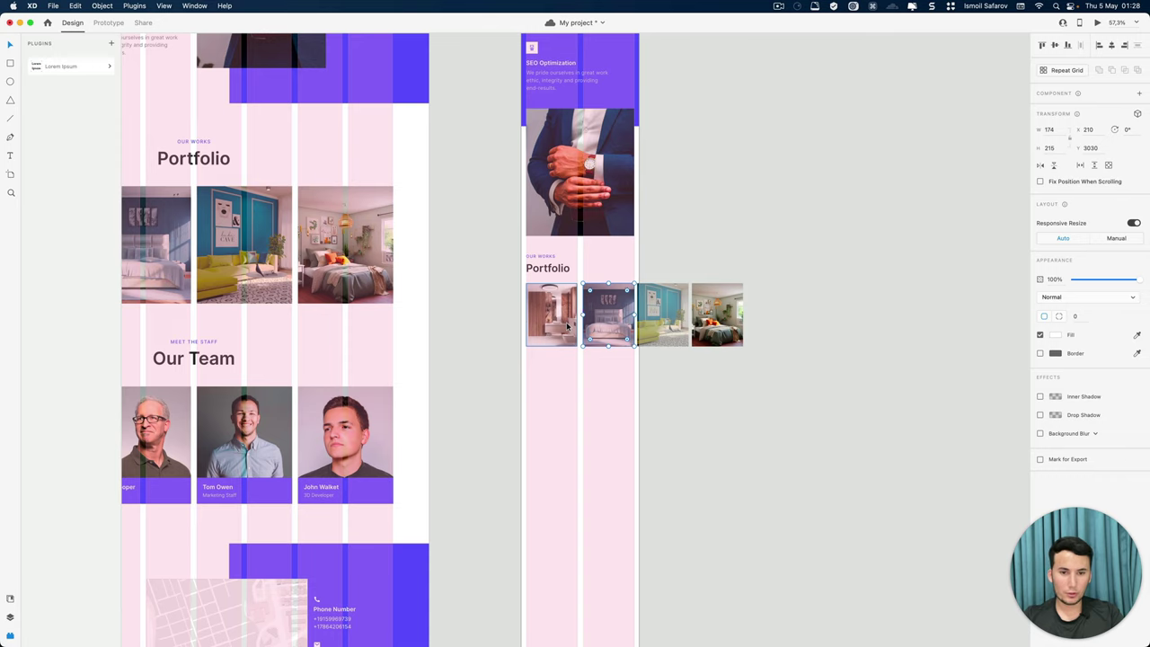
{"action": "left_click", "coordinate": [542, 316]}
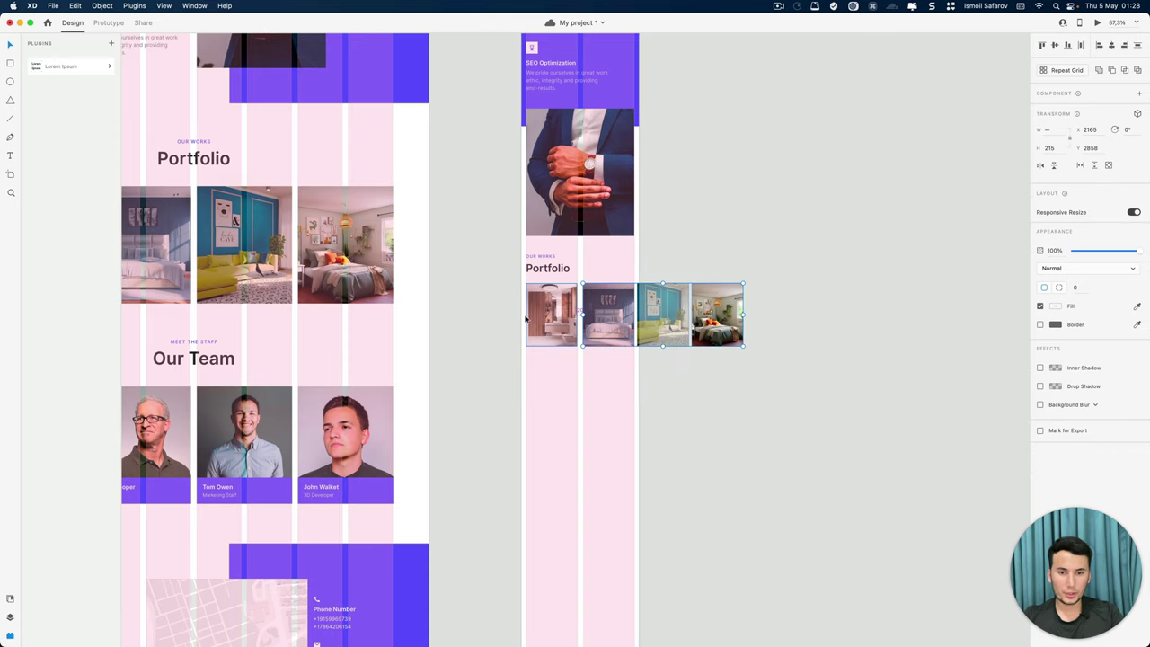
{"action": "key", "text": "Left"}
{"action": "key", "text": "Left"}
{"action": "key", "text": "Left"}
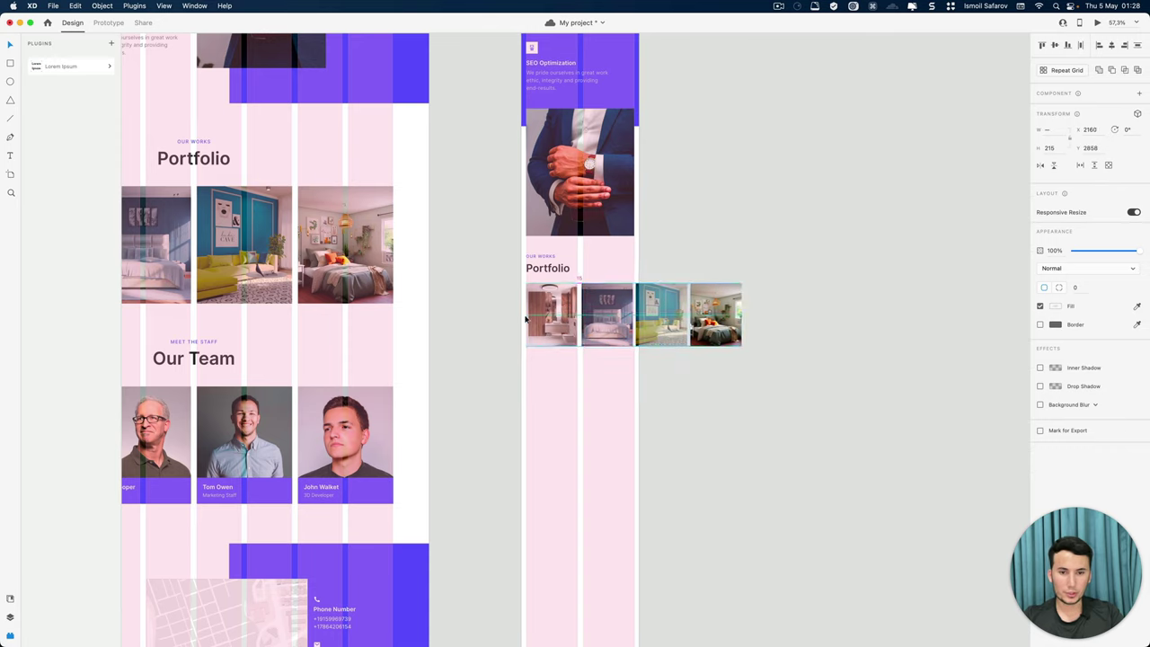
{"action": "key", "text": "Left"}
{"action": "left_click", "coordinate": [672, 369]}
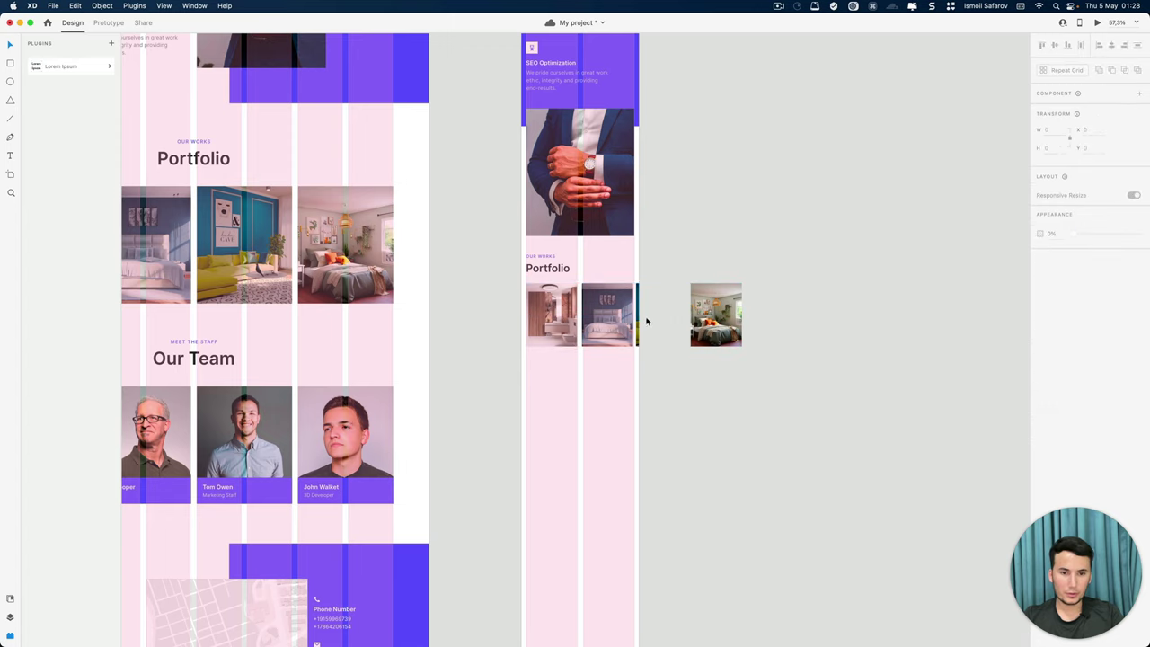
- Nudge the third and fourth images right, fine-tuning the fourth image's position
{"action": "left_click", "coordinate": [638, 315]}
{"action": "left_click", "coordinate": [717, 314], "text": "shift"}
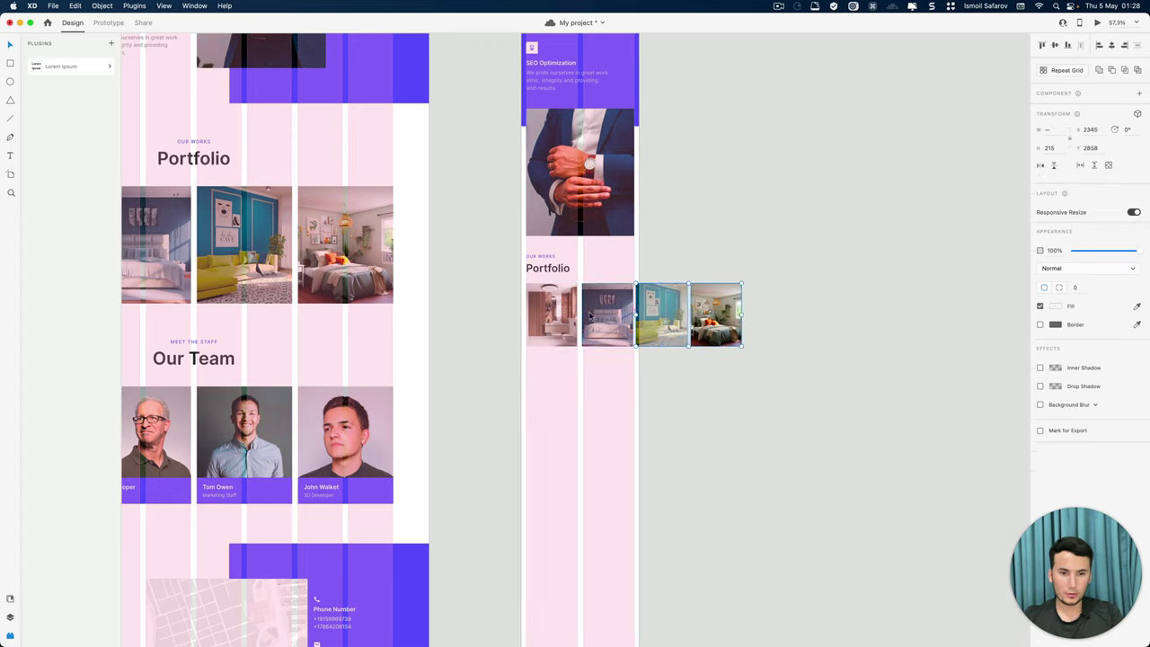
{"action": "key", "text": "Right"}
{"action": "key", "text": "Right"}
{"action": "key", "text": "Right"}
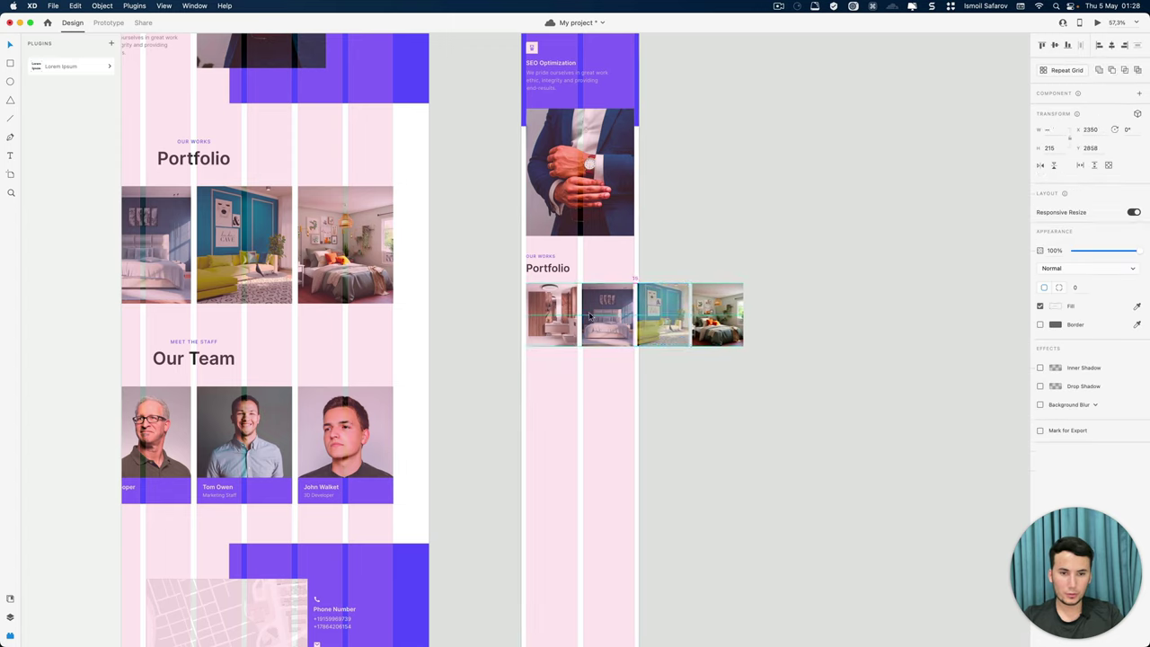
{"action": "left_click", "coordinate": [704, 354]}
{"action": "left_click", "coordinate": [717, 317]}
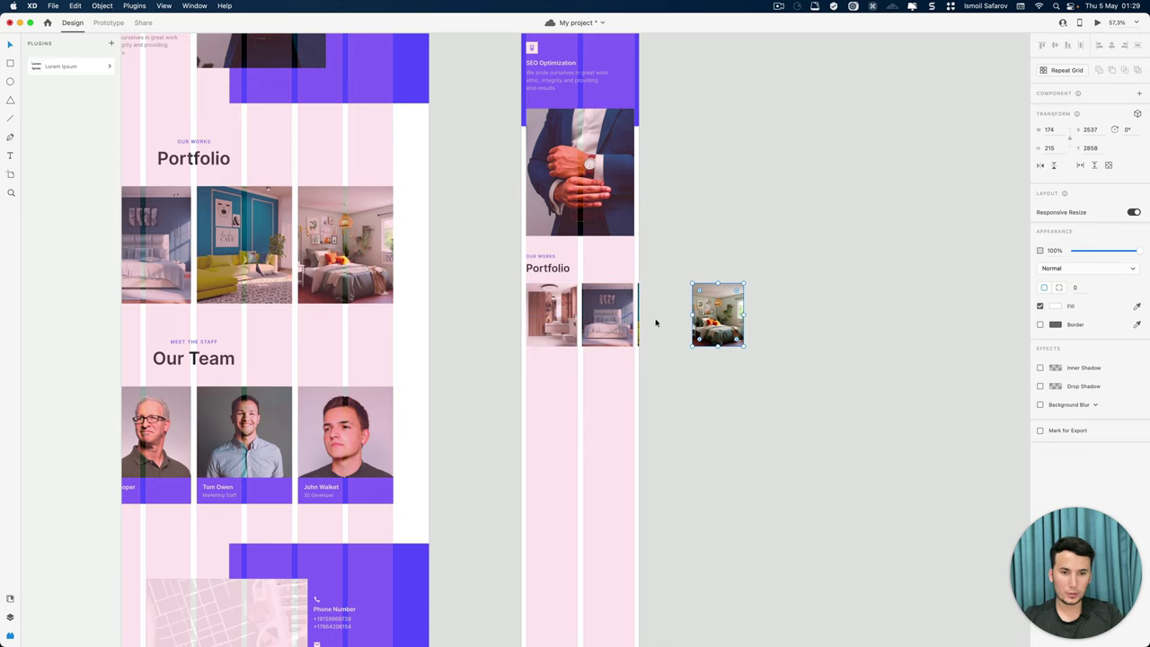
{"action": "key", "text": "shift+Right"}
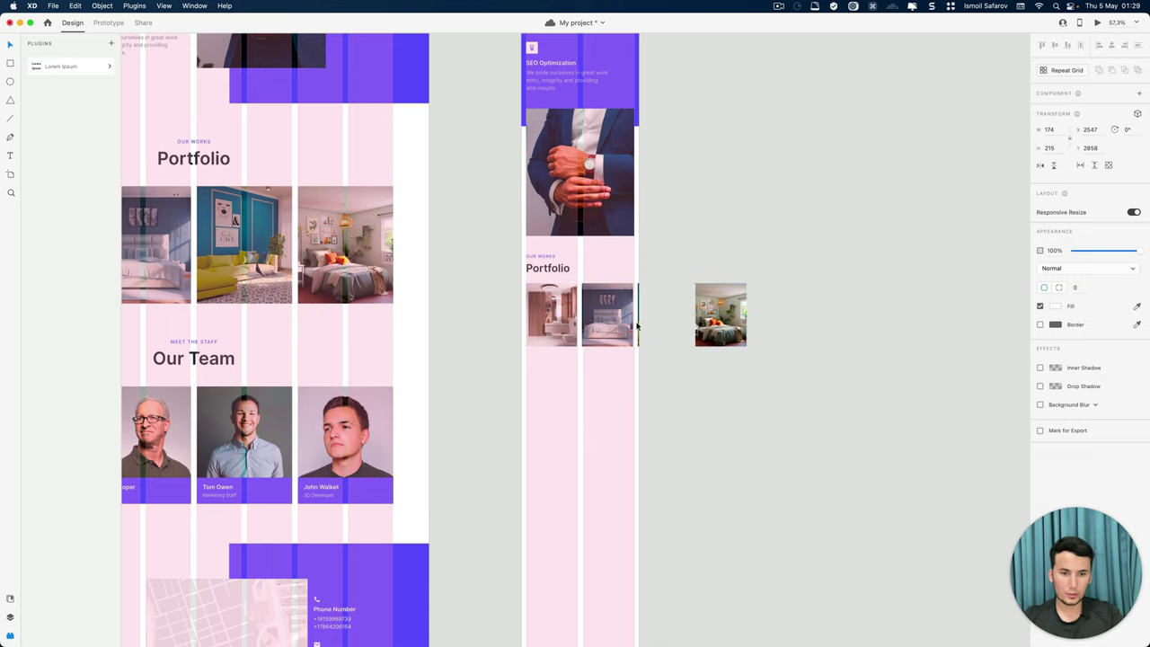
{"action": "key", "text": "Left"}
{"action": "key", "text": "Left"}
{"action": "key", "text": "Left"}
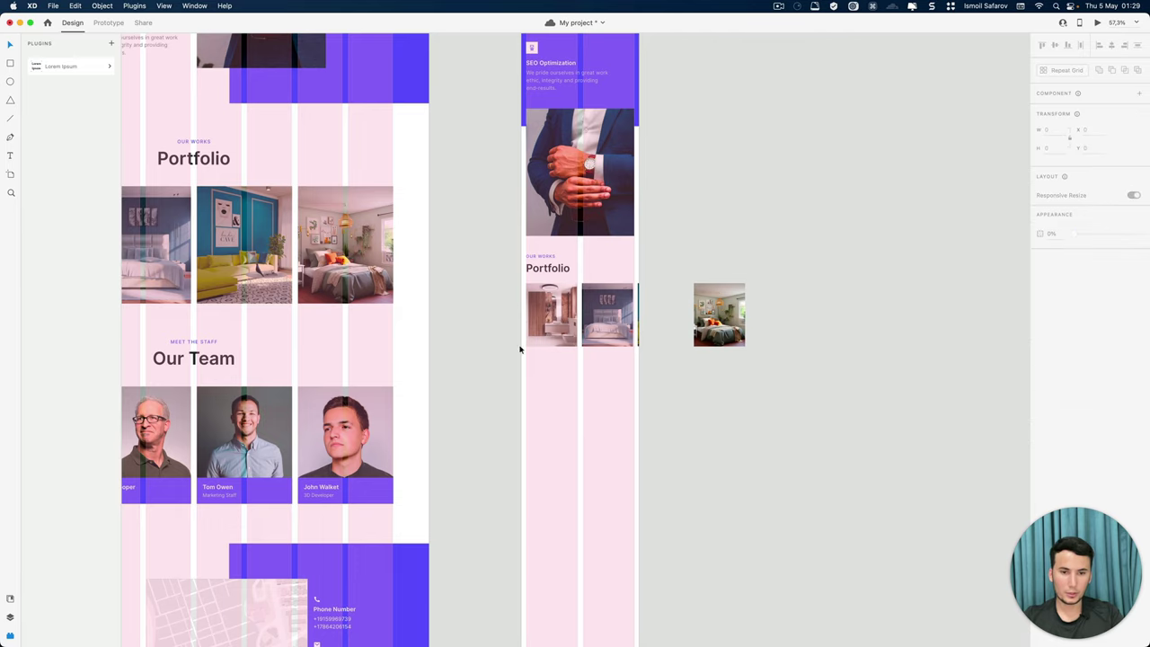
{"action": "left_click_drag", "start_coordinate": [486, 362], "coordinate": [775, 289]}
{"action": "left_click", "coordinate": [744, 365]}
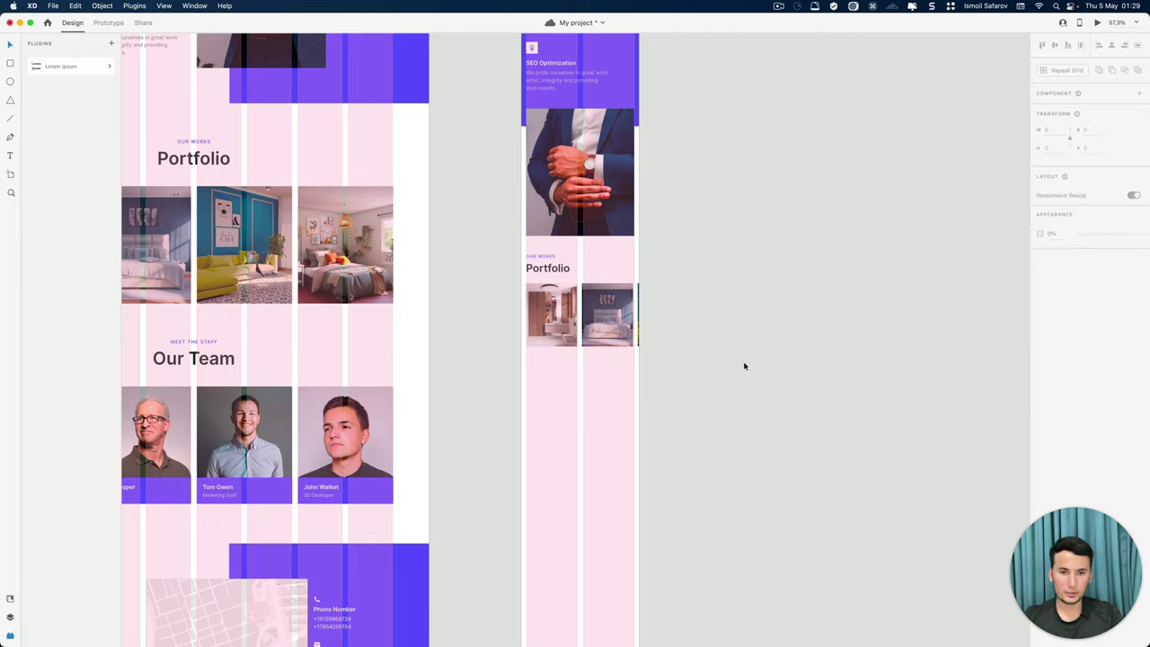
{"action": "left_click", "coordinate": [621, 325]}
{"action": "scroll", "coordinate": [566, 271], "scroll_direction": "down", "scroll_amount": 3}
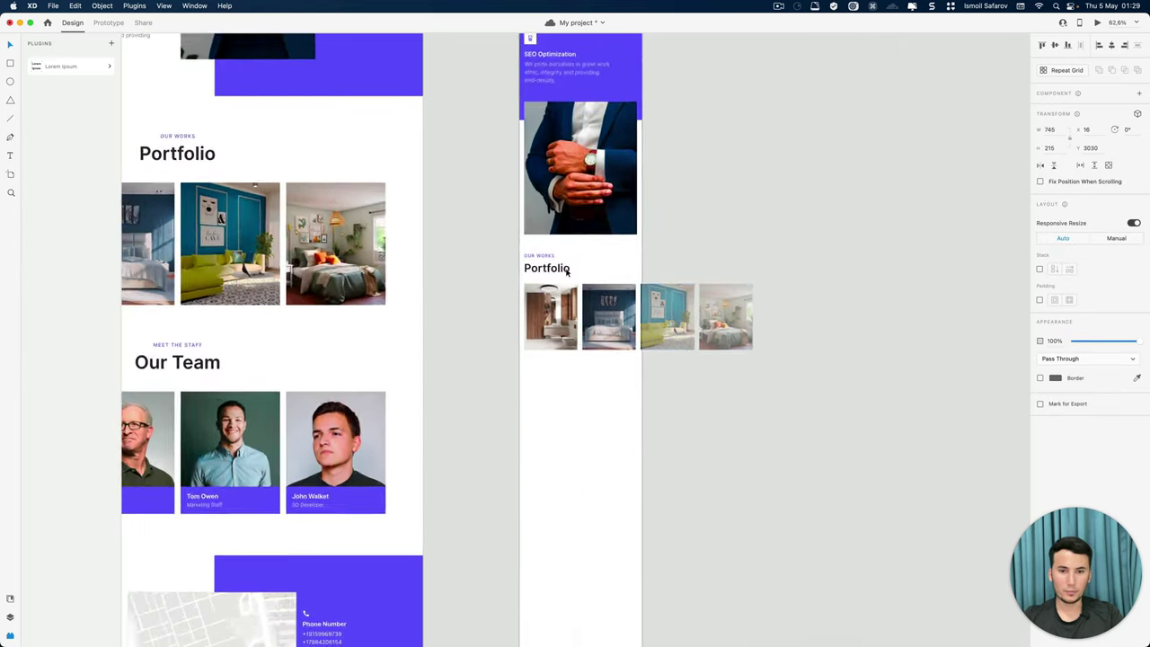
{"action": "scroll", "coordinate": [566, 271], "scroll_direction": "down", "scroll_amount": 3}
{"action": "scroll", "coordinate": [566, 271], "scroll_direction": "up", "scroll_amount": 2}
{"action": "scroll", "coordinate": [566, 271], "scroll_direction": "up", "scroll_amount": 2}
{"action": "scroll", "coordinate": [566, 271], "scroll_direction": "up", "scroll_amount": 2}
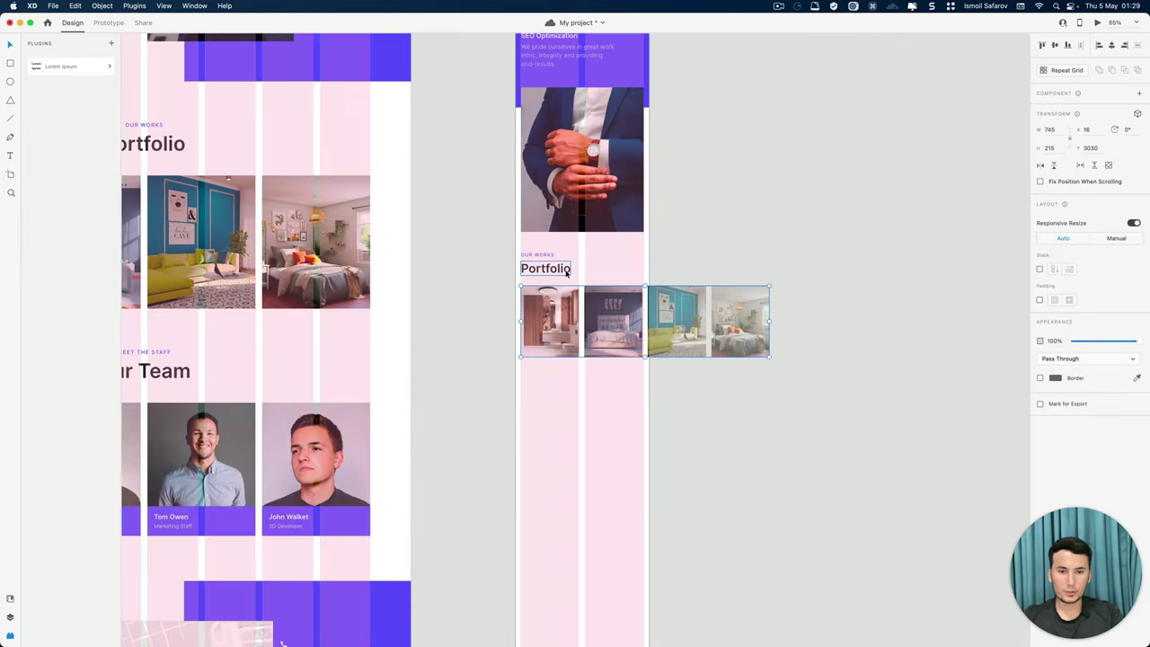
{"action": "scroll", "coordinate": [566, 272], "scroll_direction": "up", "scroll_amount": 2}
{"action": "key", "text": "ctrl+shift+apostrophe"}
{"action": "left_click", "coordinate": [470, 325]}
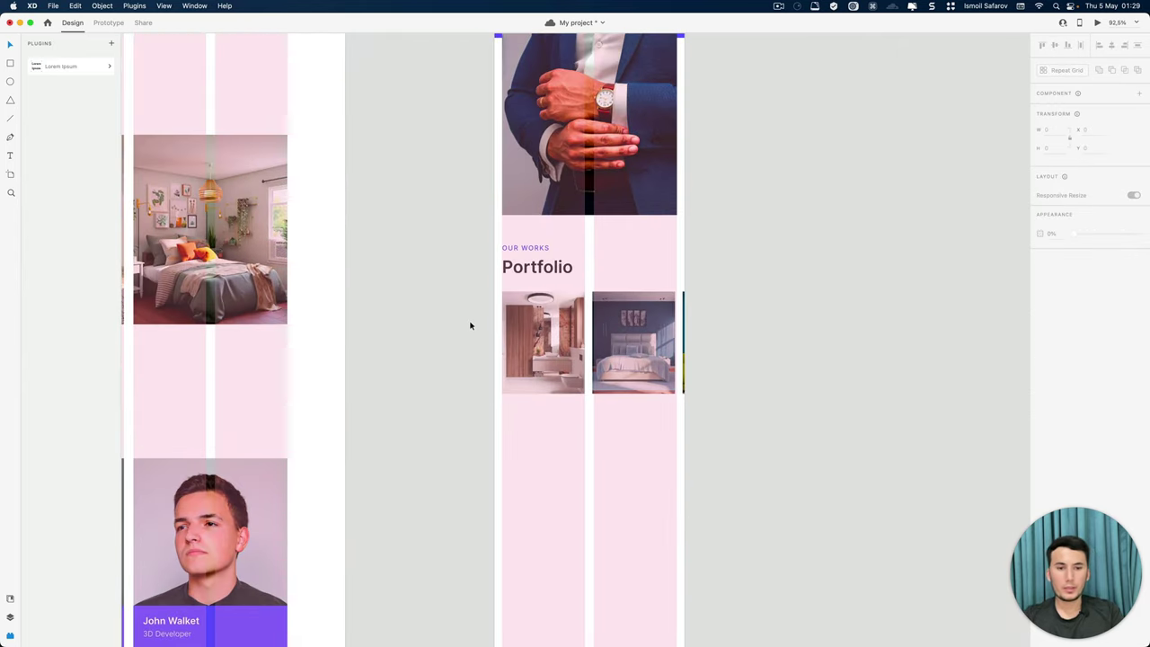
{"action": "key", "text": "ctrl+shift+apostrophe"}
{"action": "scroll", "coordinate": [689, 329], "scroll_direction": "up", "scroll_amount": 1}
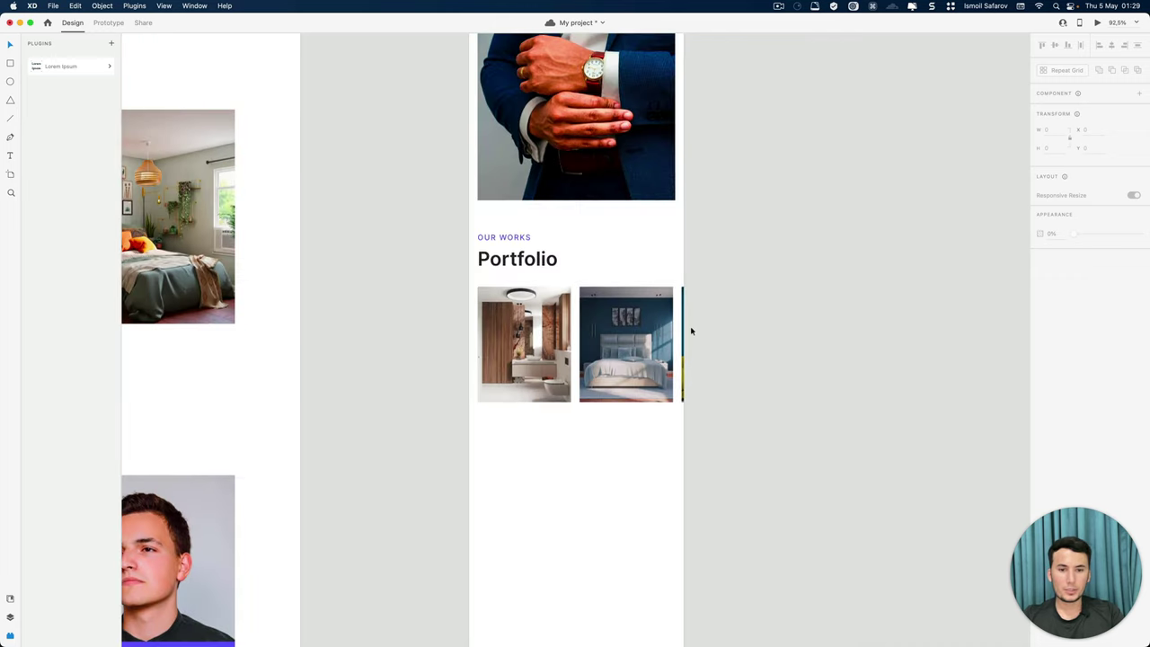
{"action": "scroll", "coordinate": [689, 329], "scroll_direction": "up", "scroll_amount": 1}
{"action": "scroll", "coordinate": [653, 325], "scroll_direction": "up", "scroll_amount": 1}
{"action": "key", "text": "ctrl+shift+apostrophe"}
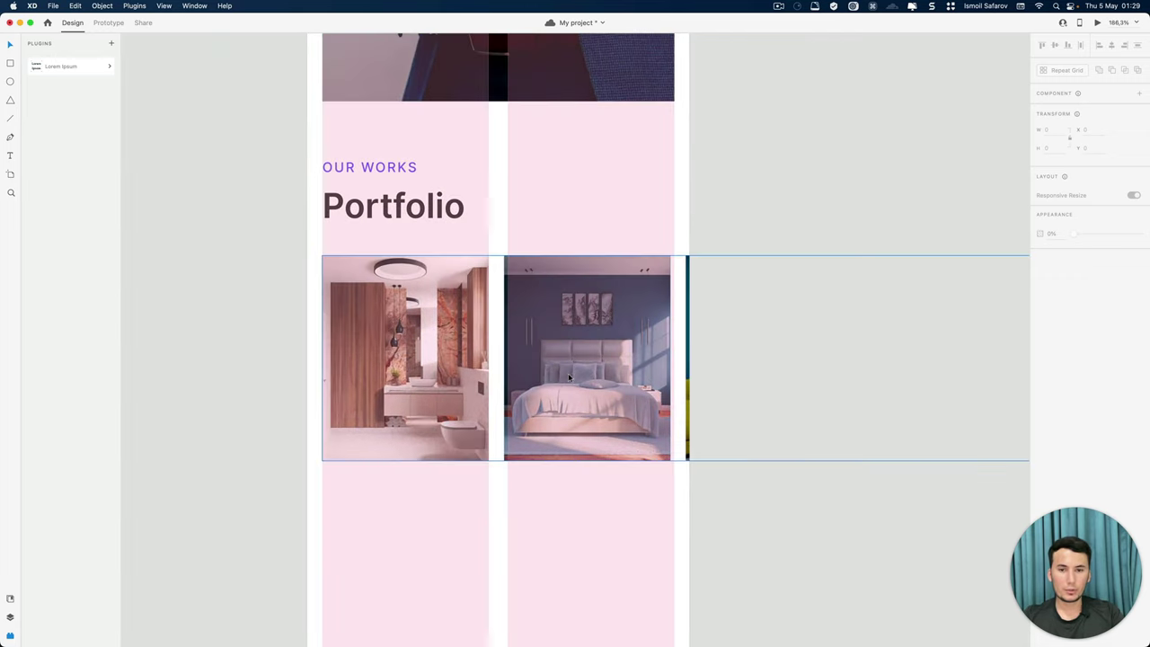
{"action": "scroll", "coordinate": [533, 364], "scroll_direction": "up", "scroll_amount": 1}
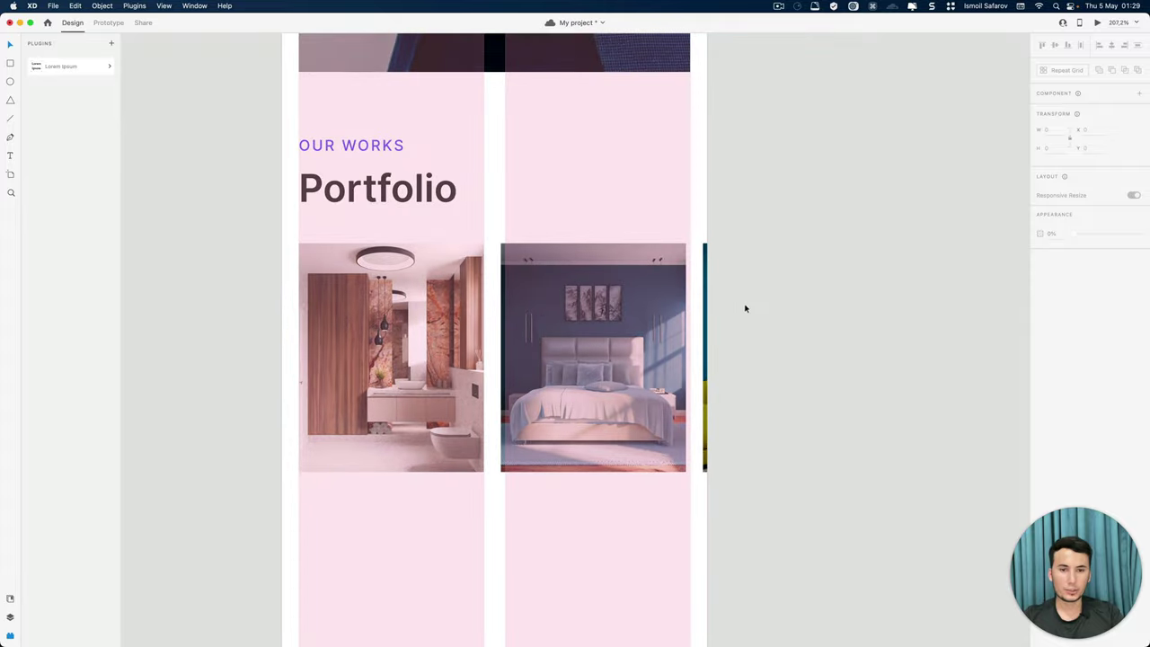
{"action": "key", "text": "ctrl+shift+apostrophe"}
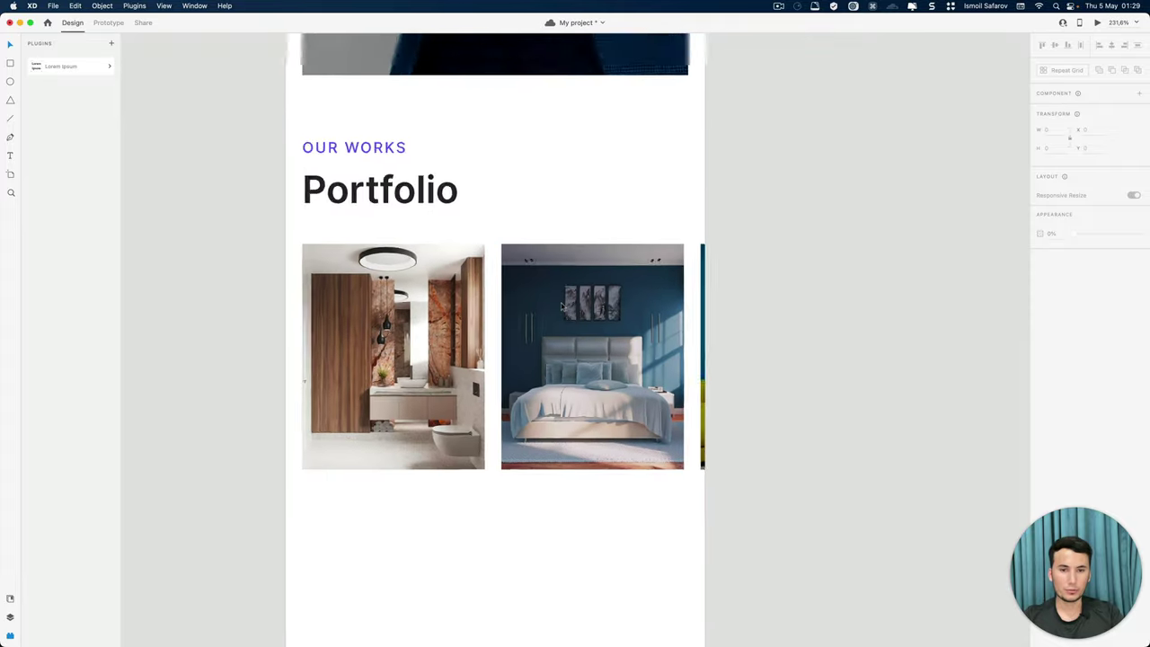
{"action": "scroll", "coordinate": [559, 307], "scroll_direction": "down", "scroll_amount": 3}
{"action": "scroll", "coordinate": [559, 307], "scroll_direction": "down", "scroll_amount": 5}
{"action": "scroll", "coordinate": [559, 306], "scroll_direction": "down", "scroll_amount": 3}
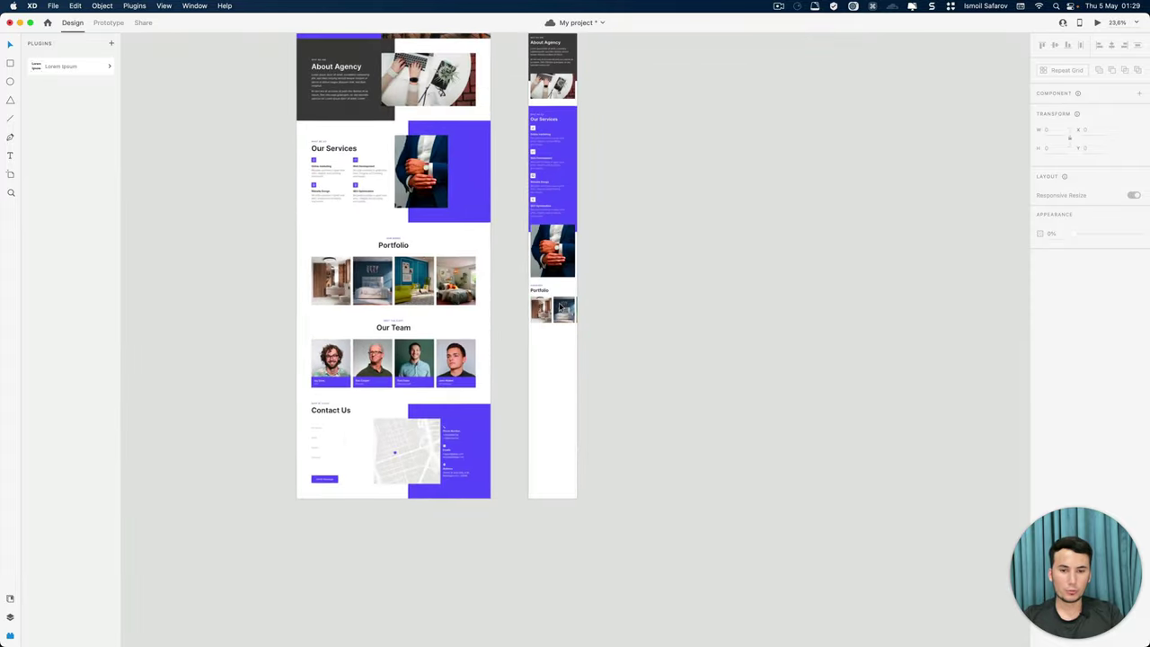
{"action": "scroll", "coordinate": [559, 307], "scroll_direction": "up", "scroll_amount": 1}
{"action": "scroll", "coordinate": [559, 306], "scroll_direction": "up", "scroll_amount": 2}
{"action": "scroll", "coordinate": [559, 307], "scroll_direction": "up", "scroll_amount": 10}
- Extend the Portfolio row to four images, then scale it down to W 652
{"action": "left_click", "coordinate": [599, 313]}
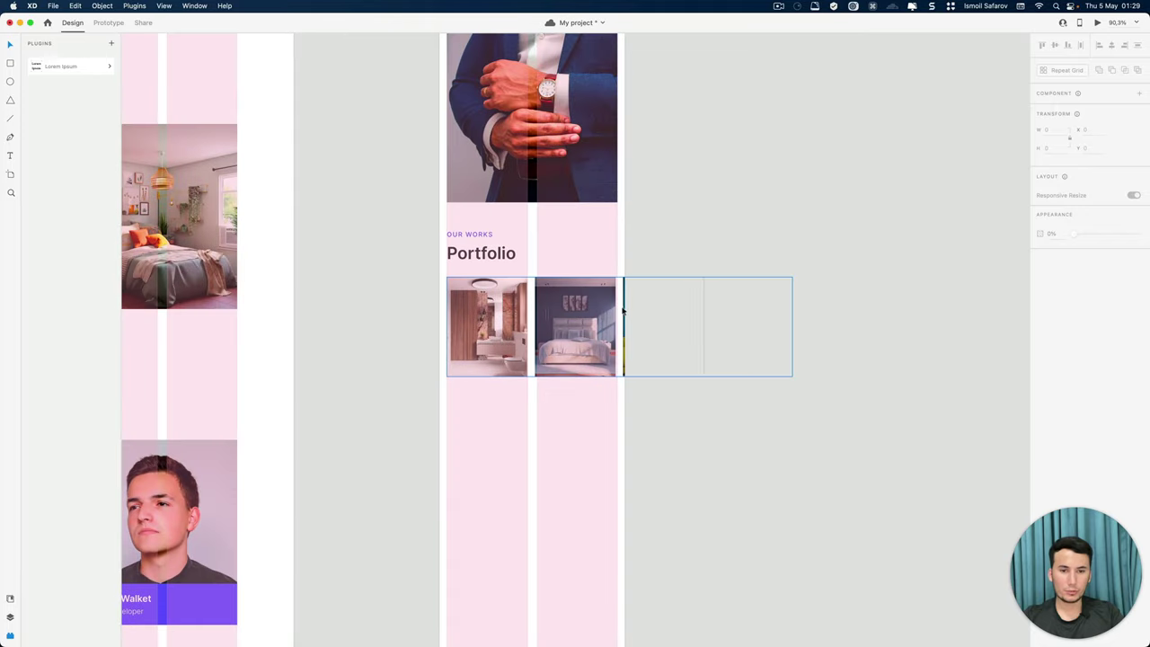
{"action": "left_click_drag", "start_coordinate": [619, 326], "coordinate": [793, 326]}
{"action": "left_click_drag", "start_coordinate": [793, 376], "coordinate": [764, 364]}
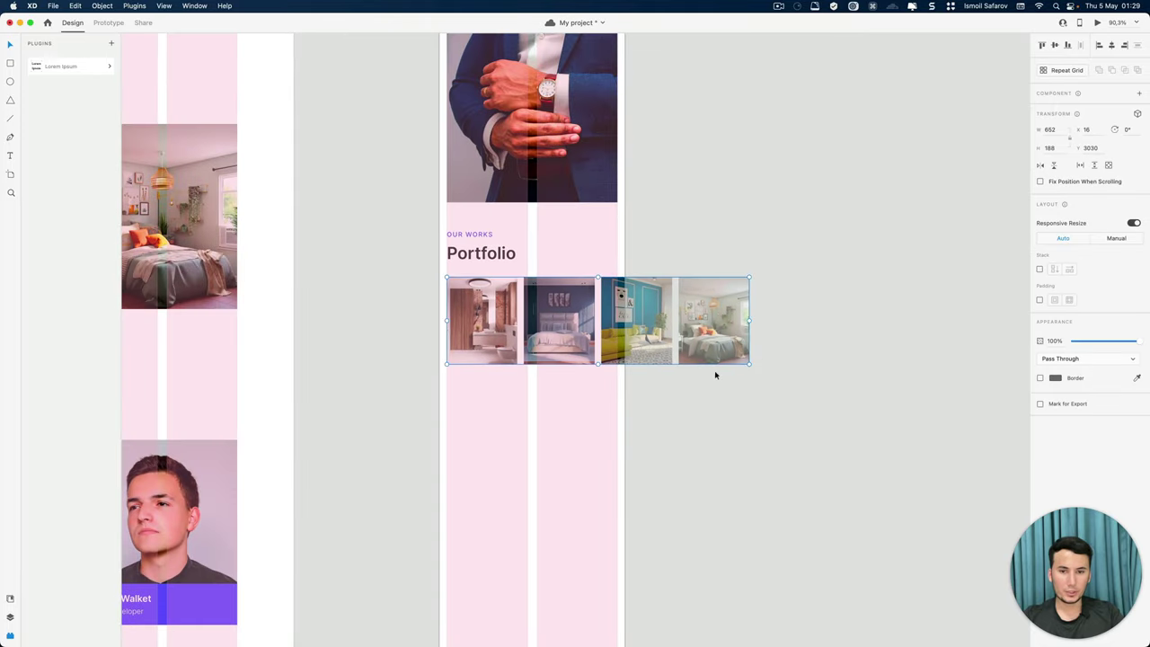
{"action": "left_click", "coordinate": [674, 386]}
- Nudge the second, third and fourth images right to widen the gaps
{"action": "double_click", "coordinate": [564, 349]}
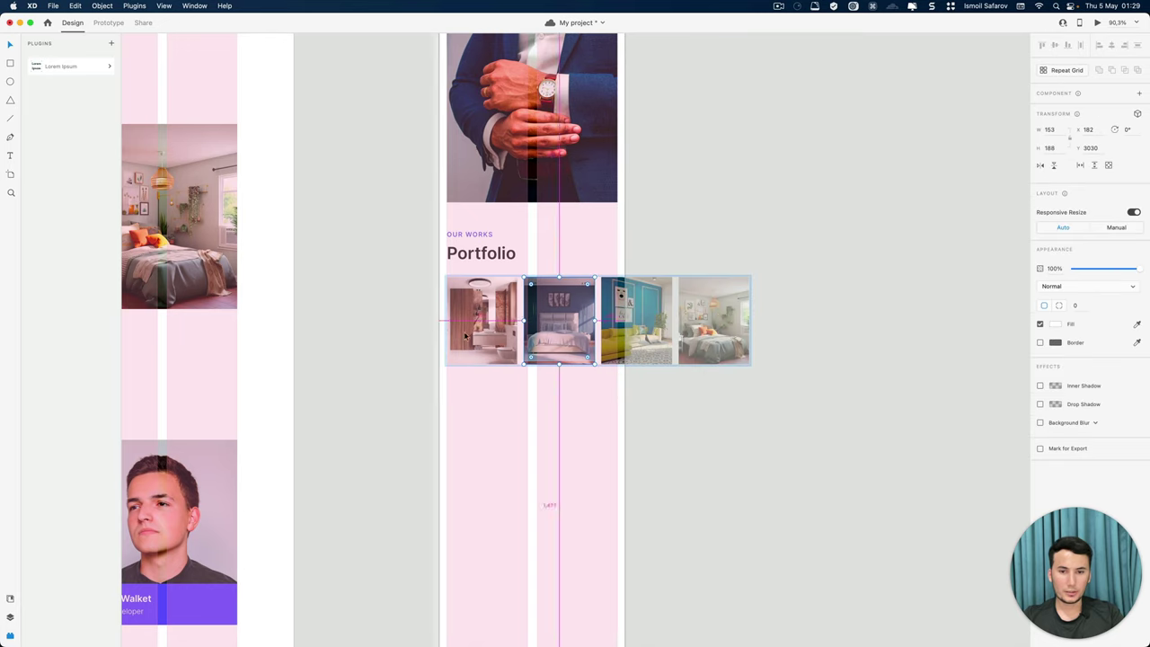
{"action": "key", "text": "Right"}
{"action": "key", "text": "Right"}
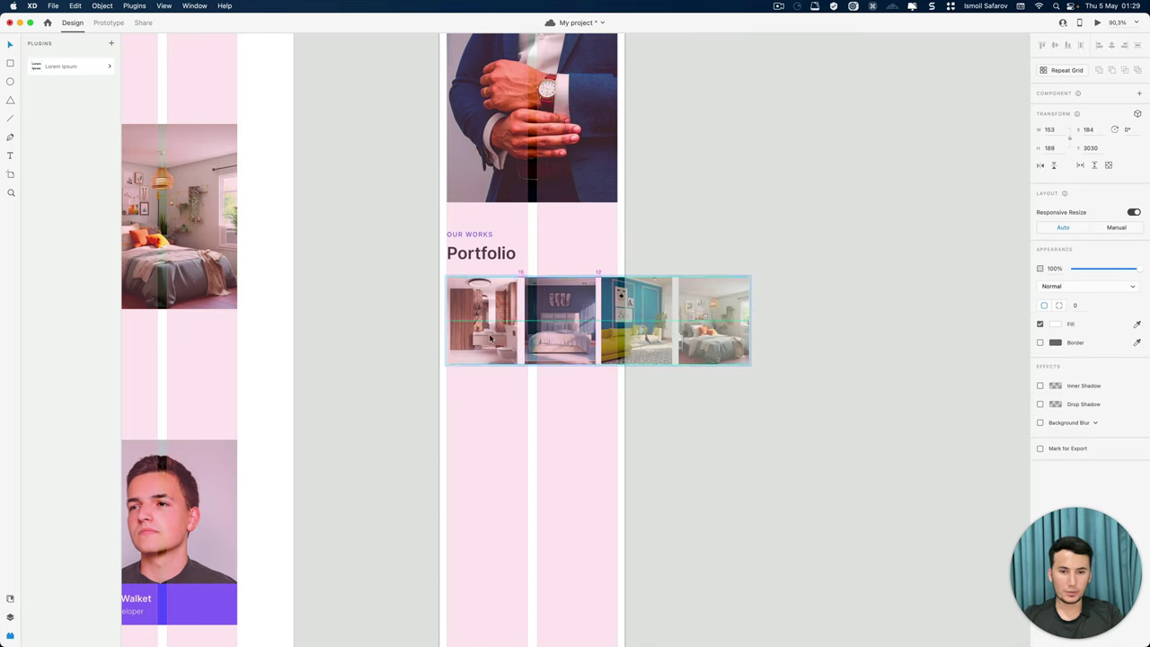
{"action": "key", "text": "Tab"}
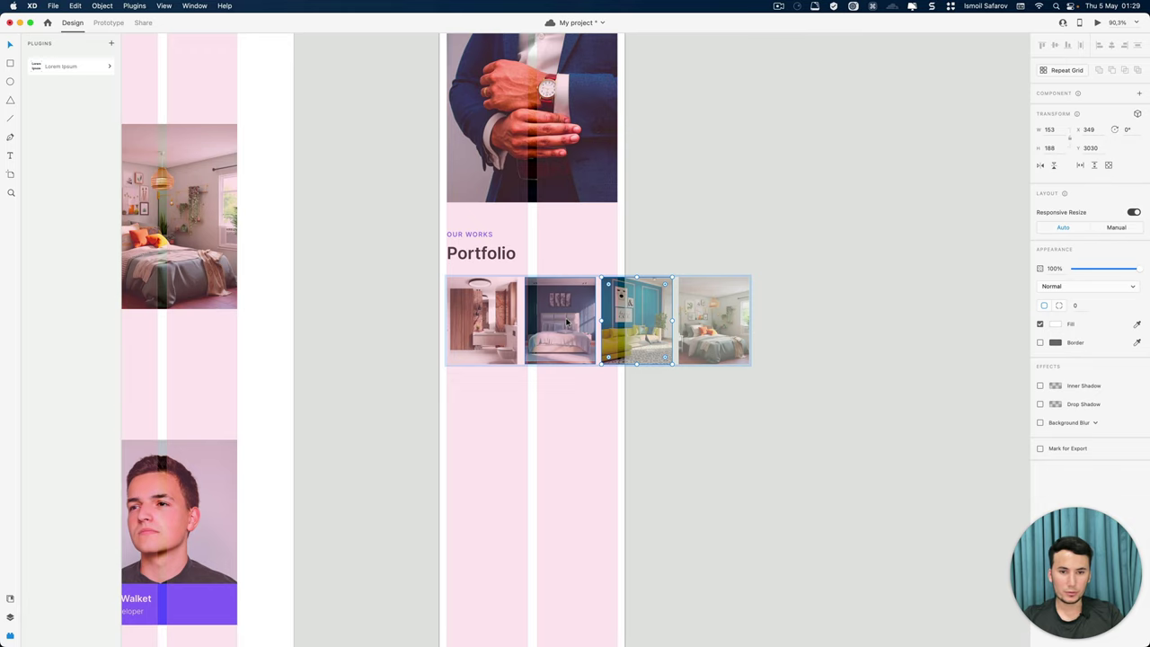
{"action": "key", "text": "Right"}
{"action": "key", "text": "Right"}
{"action": "key", "text": "Right"}
{"action": "key", "text": "Right"}
{"action": "key", "text": "Right"}
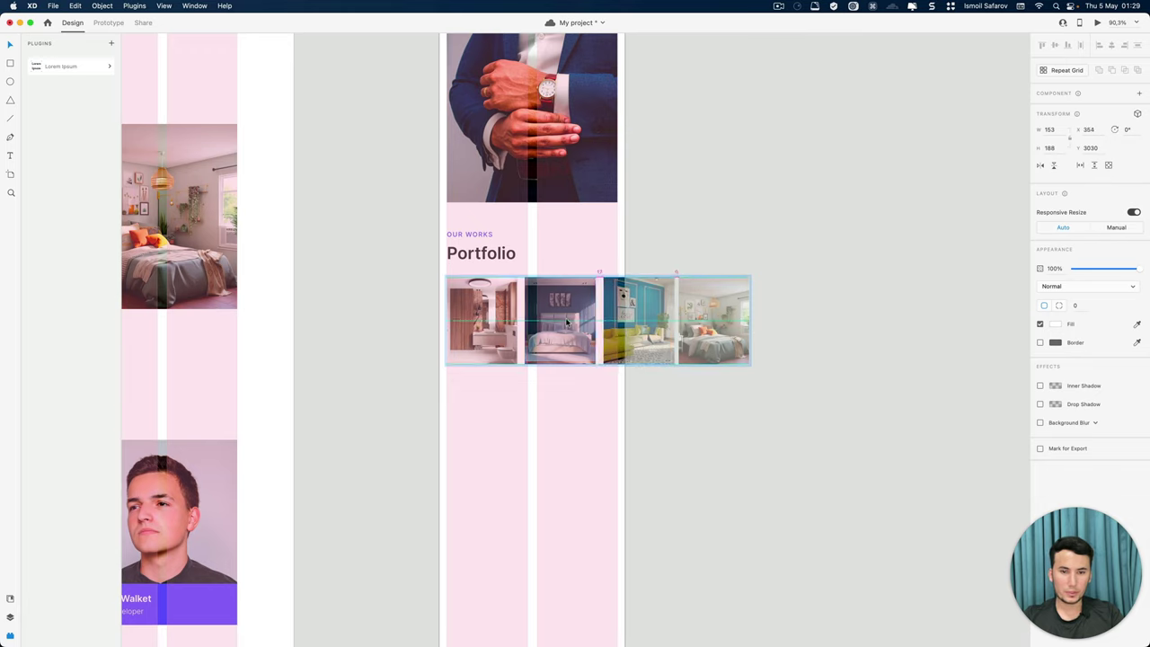
{"action": "key", "text": "Tab"}
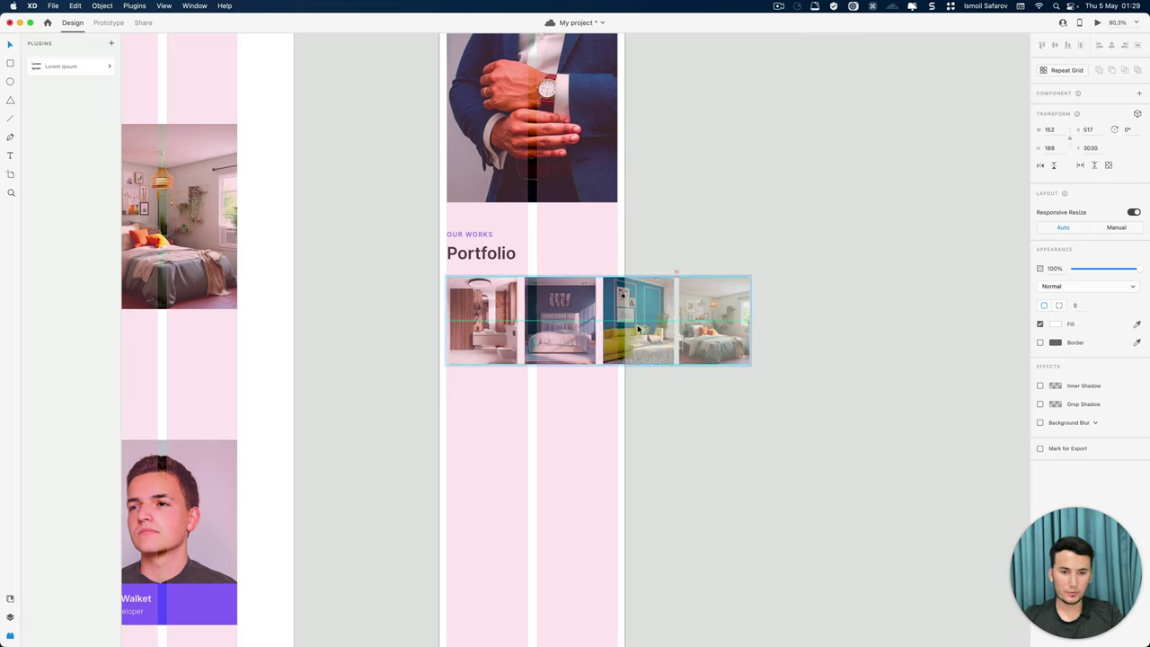
{"action": "key", "text": "Right"}
{"action": "key", "text": "Right"}
{"action": "key", "text": "Right"}
{"action": "key", "text": "Escape"}
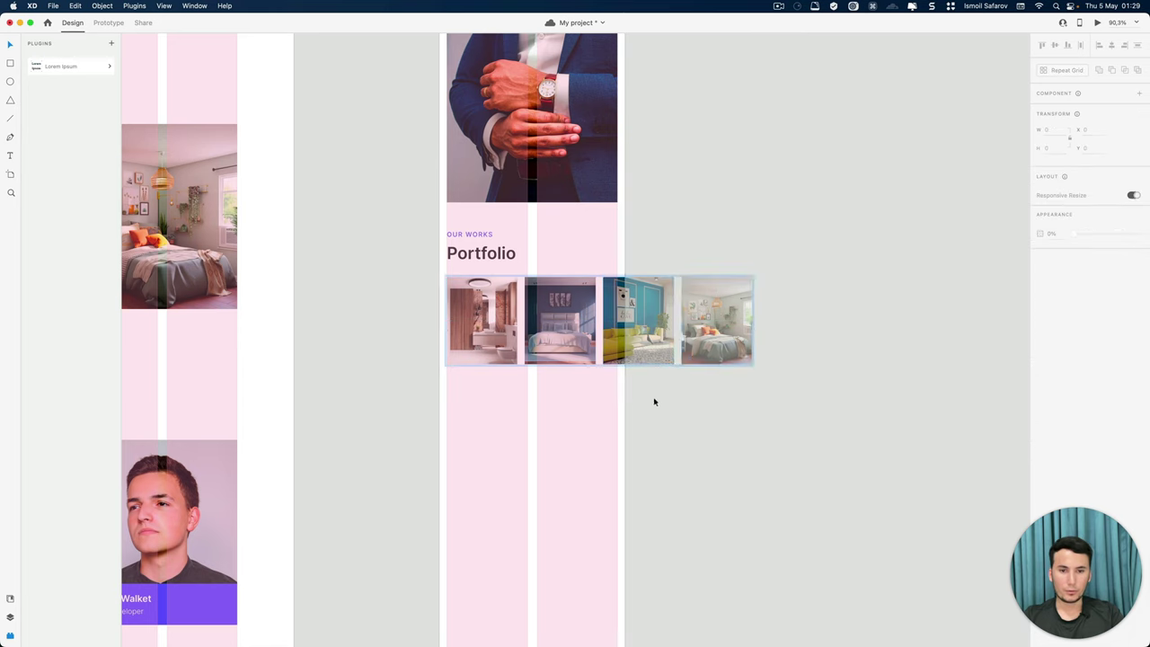
{"action": "scroll", "coordinate": [655, 398], "scroll_direction": "down", "scroll_amount": 2}
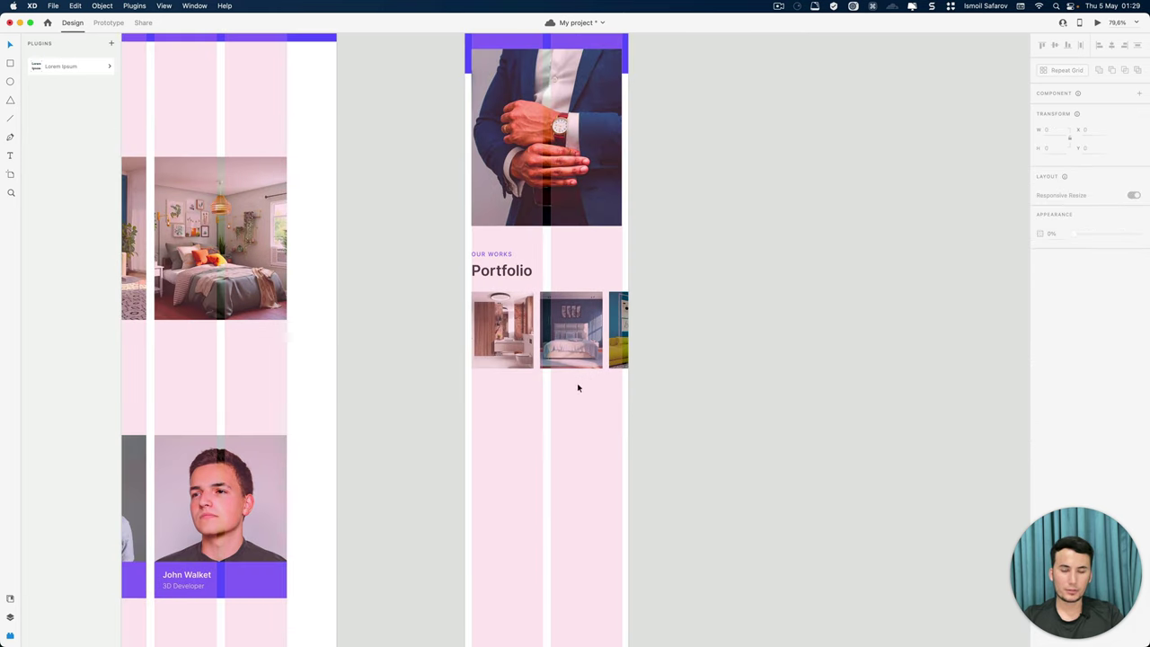
- Alt-drag a copy of the Portfolio heading group below the Portfolio image row
{"action": "left_click", "coordinate": [575, 350]}
{"action": "left_click", "coordinate": [446, 308]}
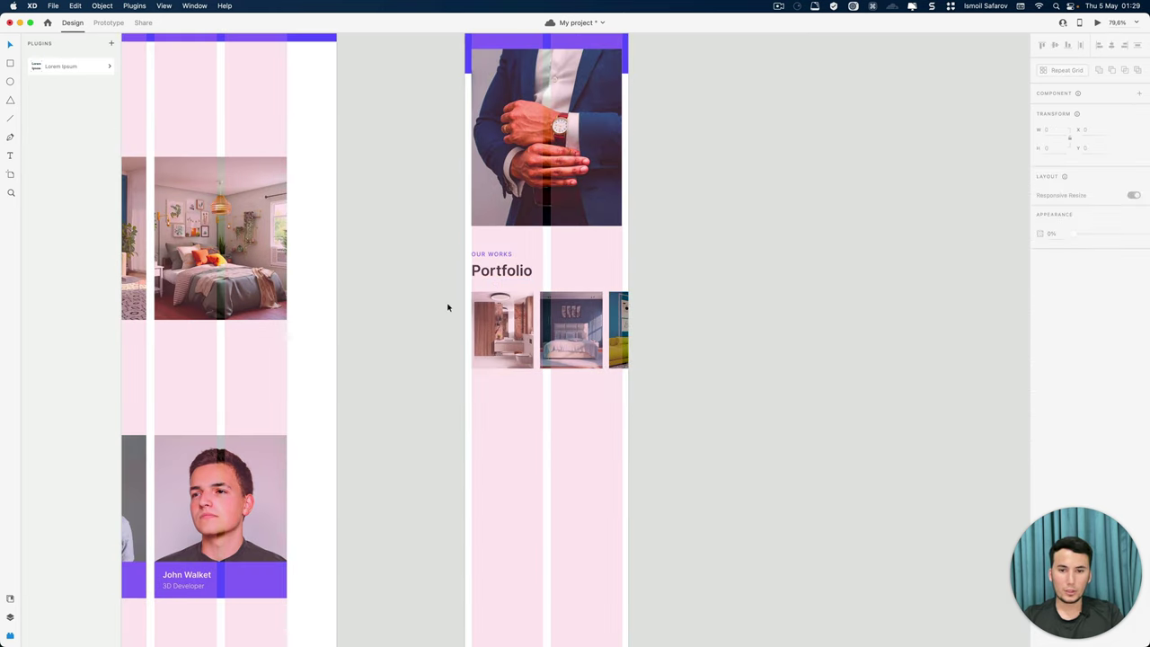
{"action": "scroll", "coordinate": [447, 308], "scroll_direction": "up", "scroll_amount": 1}
{"action": "scroll", "coordinate": [446, 308], "scroll_direction": "down", "scroll_amount": 5}
{"action": "scroll", "coordinate": [448, 307], "scroll_direction": "down", "scroll_amount": 1}
{"action": "scroll", "coordinate": [454, 337], "scroll_direction": "left", "scroll_amount": 3}
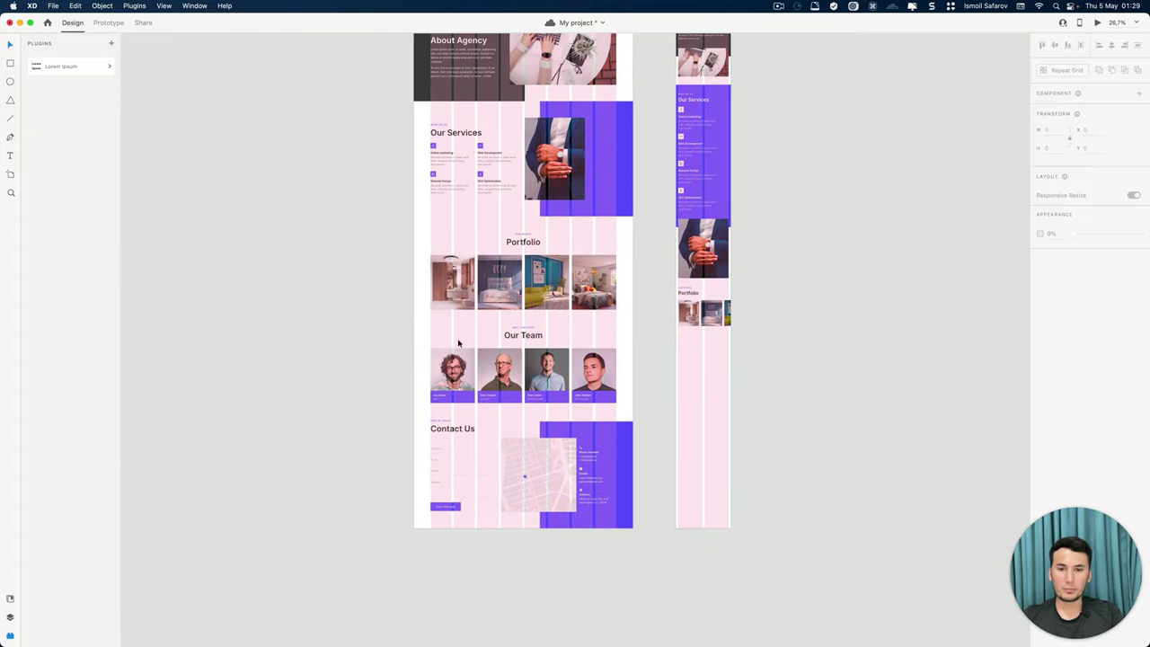
{"action": "scroll", "coordinate": [500, 338], "scroll_direction": "down", "scroll_amount": 1}
{"action": "scroll", "coordinate": [499, 337], "scroll_direction": "down", "scroll_amount": 2}
{"action": "scroll", "coordinate": [741, 371], "scroll_direction": "up", "scroll_amount": 2}
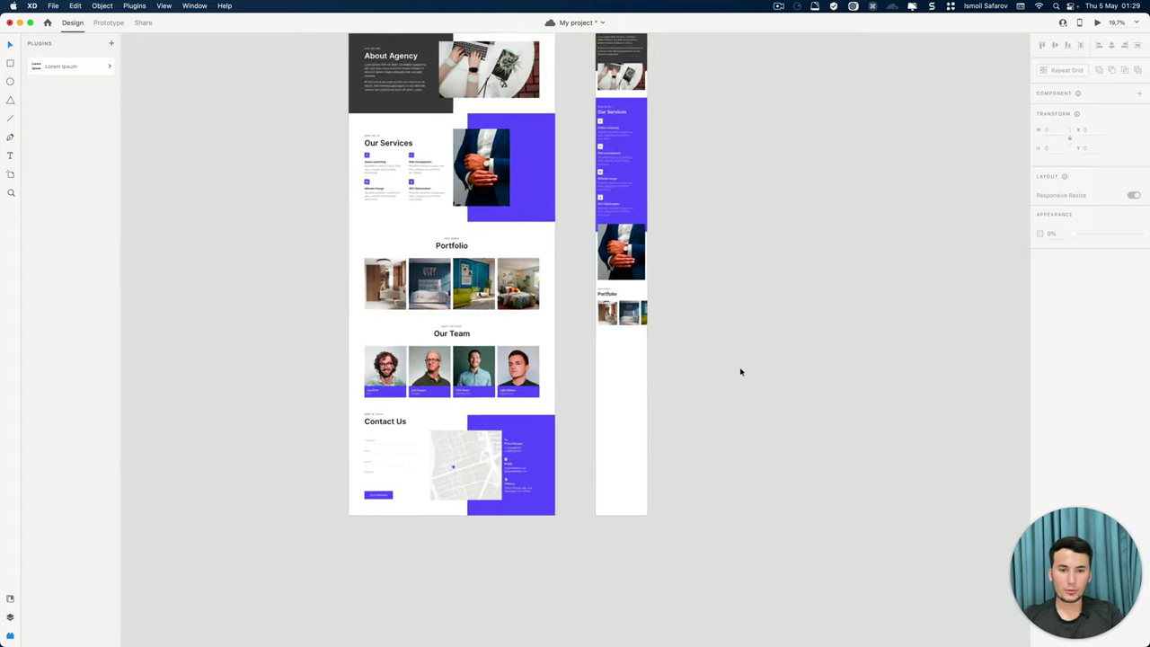
{"action": "scroll", "coordinate": [639, 333], "scroll_direction": "up", "scroll_amount": 2}
{"action": "scroll", "coordinate": [564, 329], "scroll_direction": "up", "scroll_amount": 2}
{"action": "scroll", "coordinate": [401, 335], "scroll_direction": "up", "scroll_amount": 2}
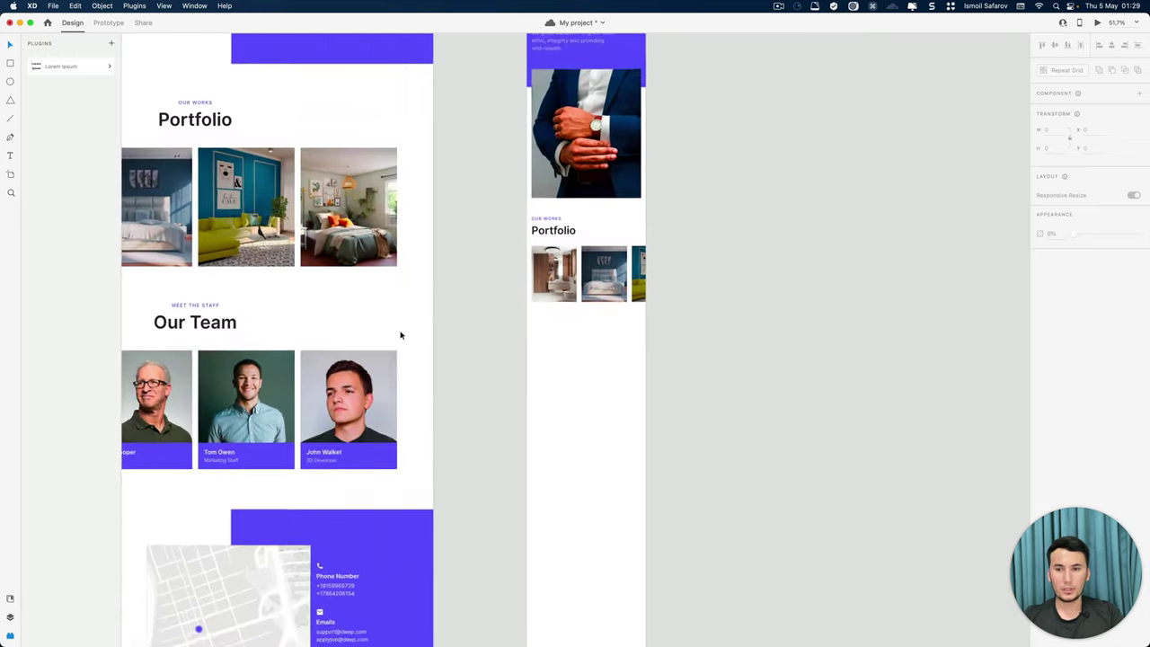
{"action": "left_click", "coordinate": [566, 227]}
{"action": "left_click_drag", "start_coordinate": [566, 228], "coordinate": [569, 335]}
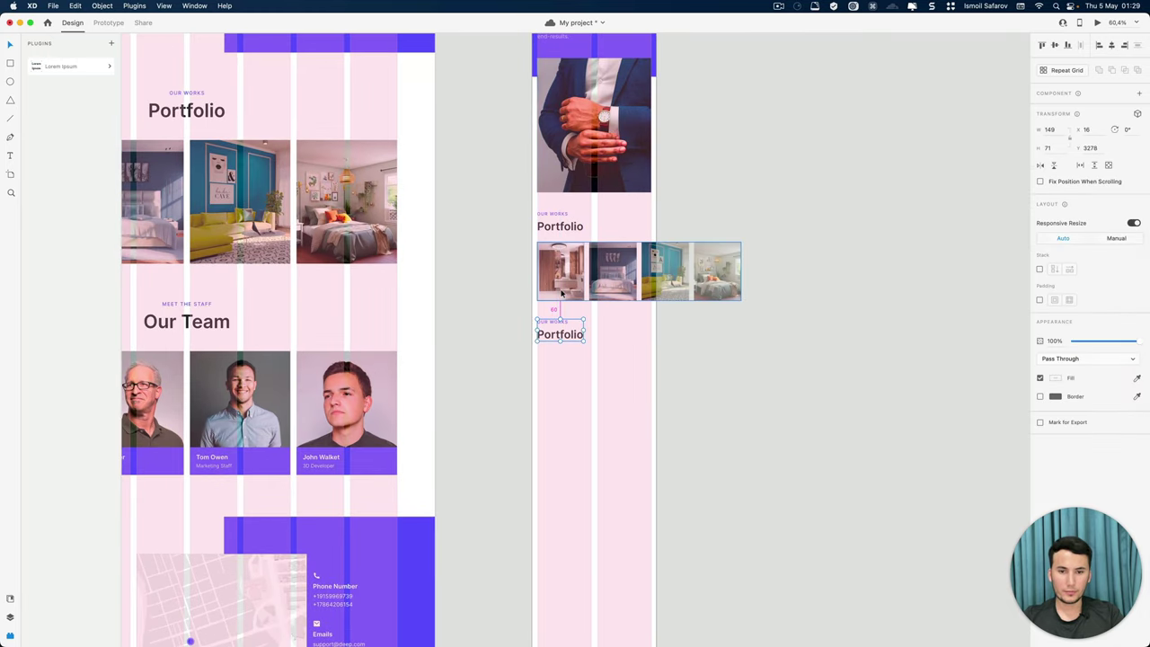
- Replace the copied heading's labels with MEET THE STAFF and Our Team from the desktop design
{"action": "scroll", "coordinate": [526, 306], "scroll_direction": "down", "scroll_amount": 2}
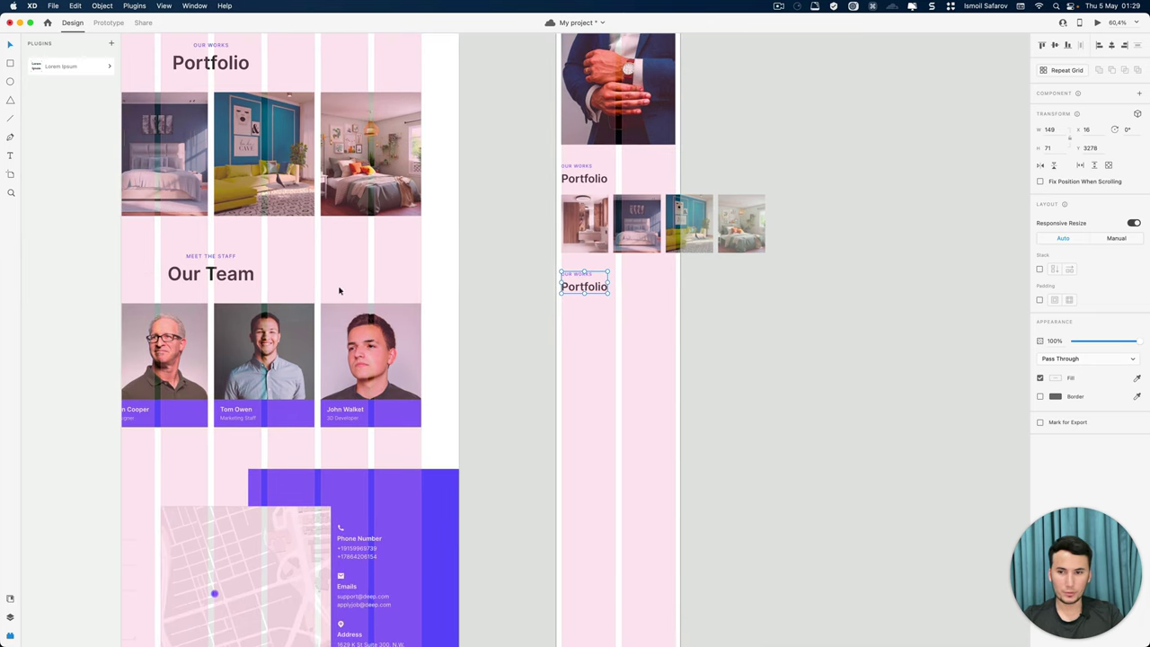
{"action": "double_click", "coordinate": [220, 256]}
{"action": "key", "text": "ctrl+c"}
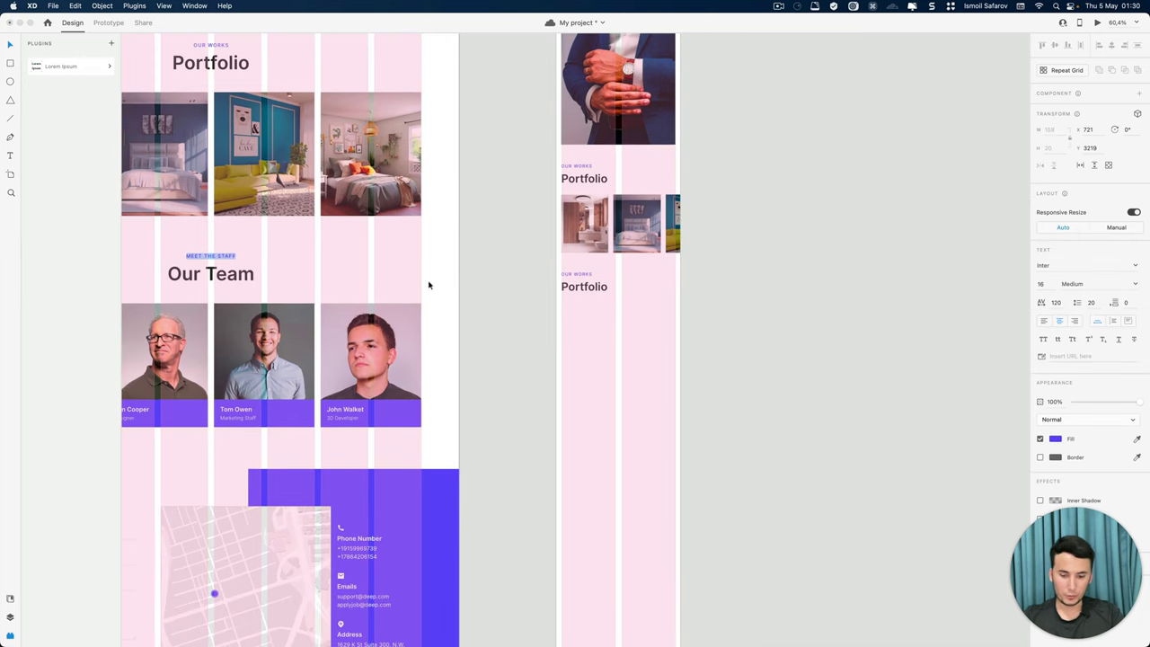
{"action": "double_click", "coordinate": [576, 273]}
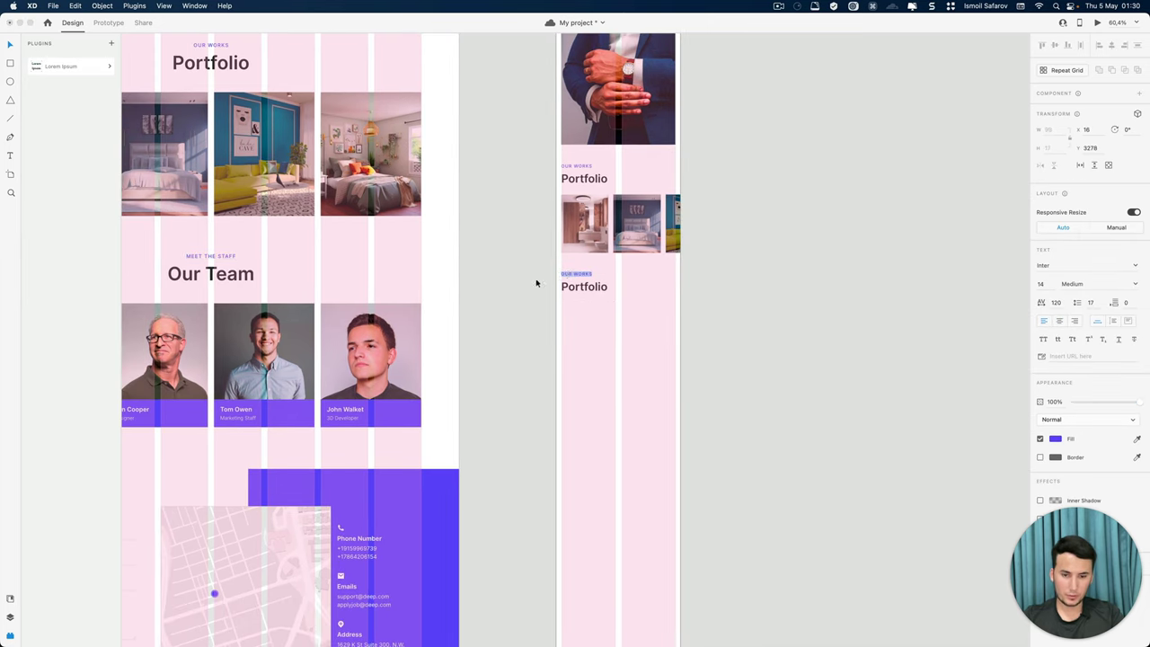
{"action": "key", "text": "ctrl+v"}
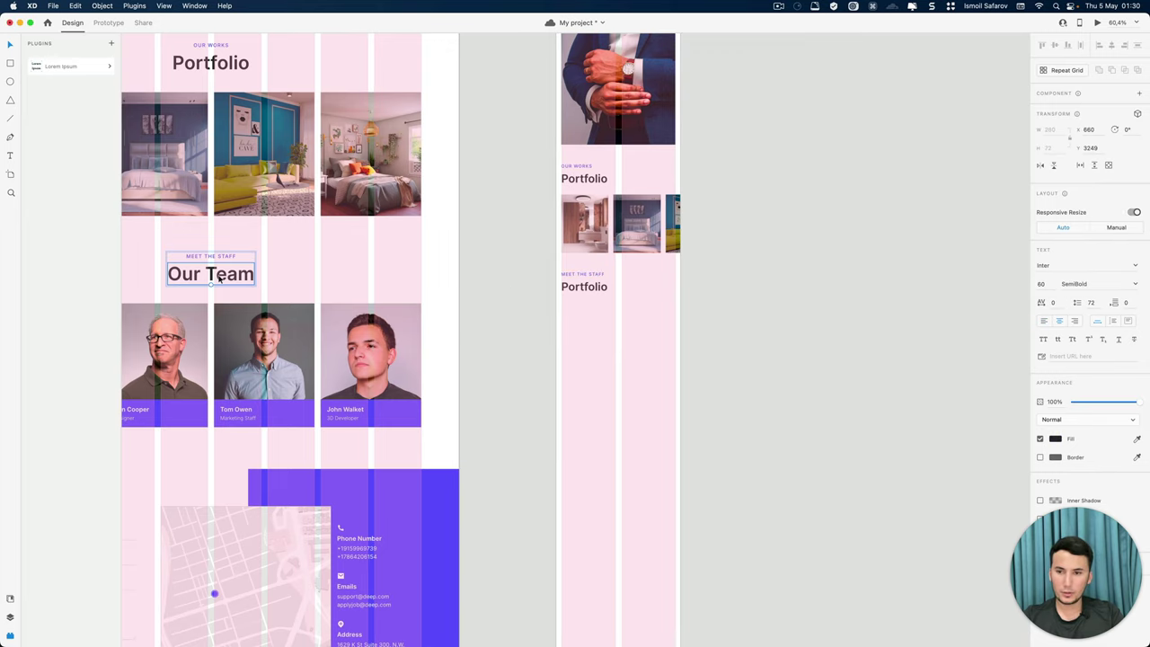
{"action": "double_click", "coordinate": [218, 275]}
{"action": "key", "text": "ctrl+c"}
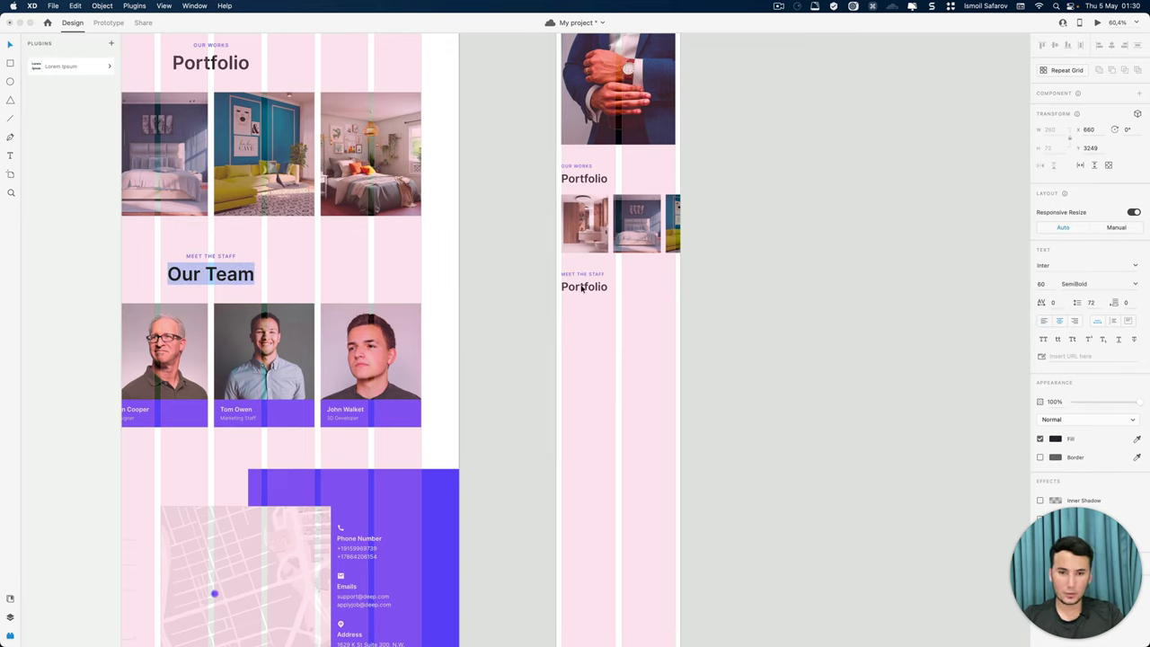
{"action": "left_click", "coordinate": [582, 288]}
{"action": "double_click", "coordinate": [583, 285]}
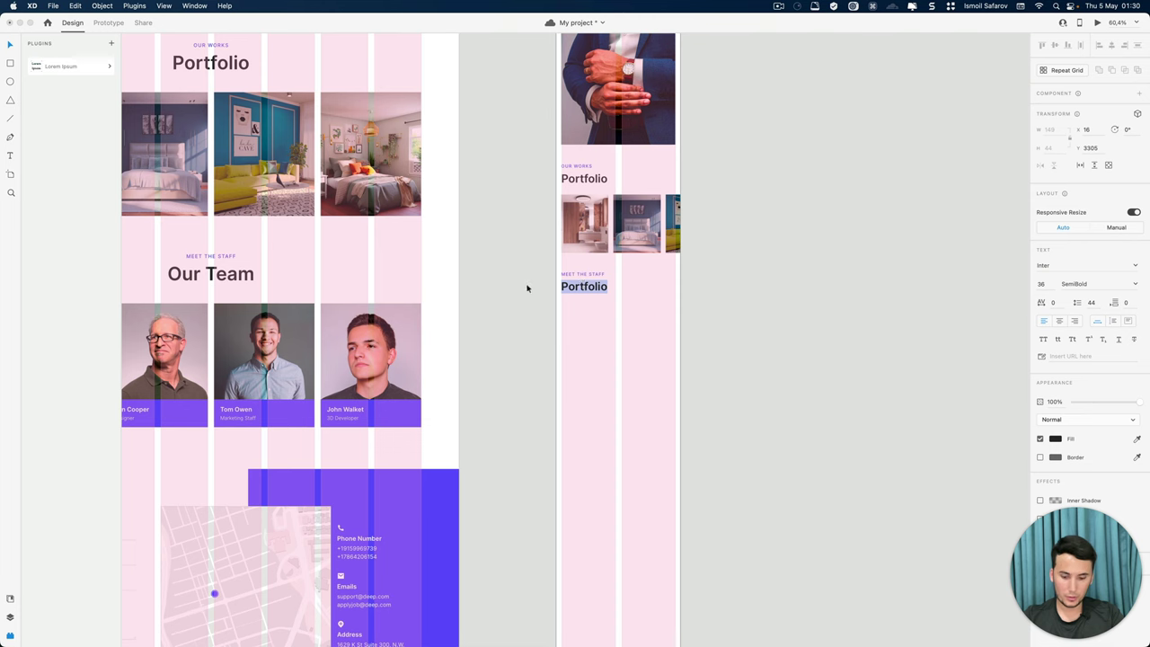
{"action": "key", "text": "ctrl+v"}
{"action": "key", "text": "Escape"}
{"action": "scroll", "coordinate": [491, 291], "scroll_direction": "up", "scroll_amount": 1}
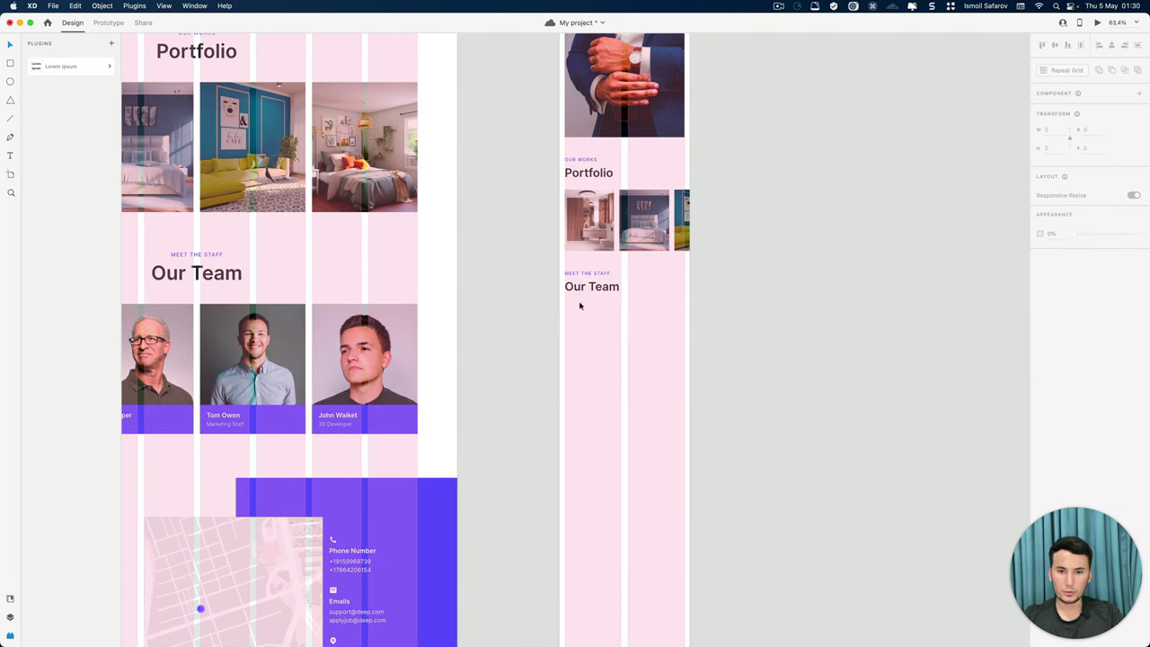
- Show the layout grid and group the first team card's photo and caption
{"action": "scroll", "coordinate": [518, 300], "scroll_direction": "down", "scroll_amount": 2}
{"action": "scroll", "coordinate": [513, 304], "scroll_direction": "down", "scroll_amount": 2}
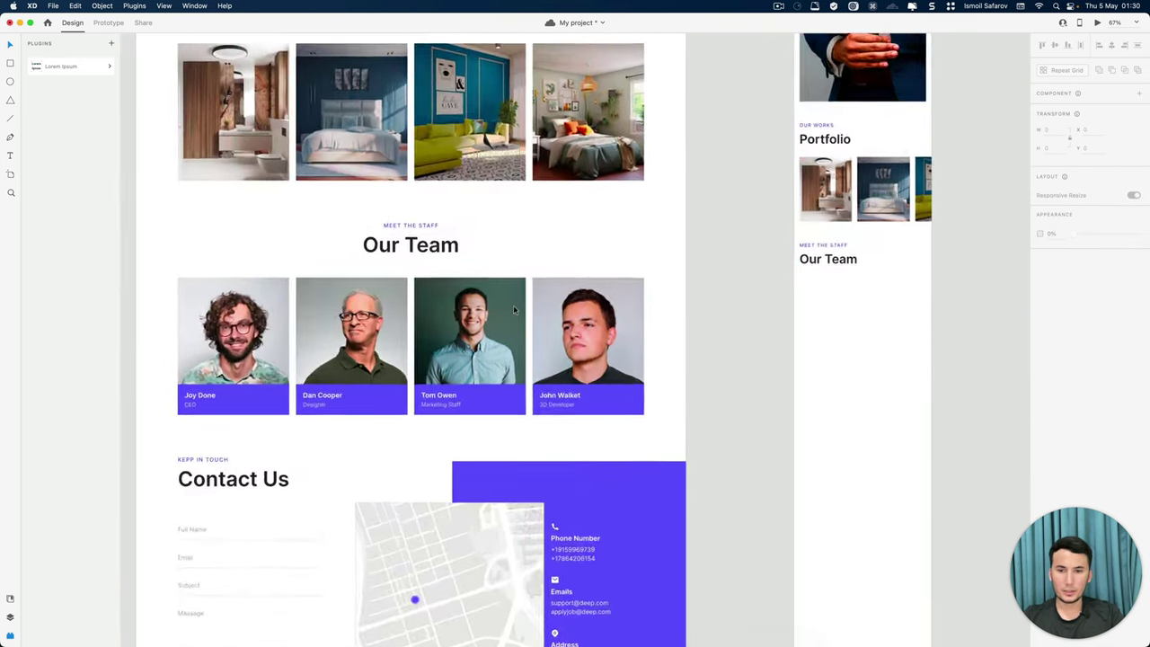
{"action": "scroll", "coordinate": [513, 305], "scroll_direction": "down", "scroll_amount": 2}
{"action": "key", "text": "ctrl+shift+apostrophe"}
{"action": "left_click", "coordinate": [334, 319]}
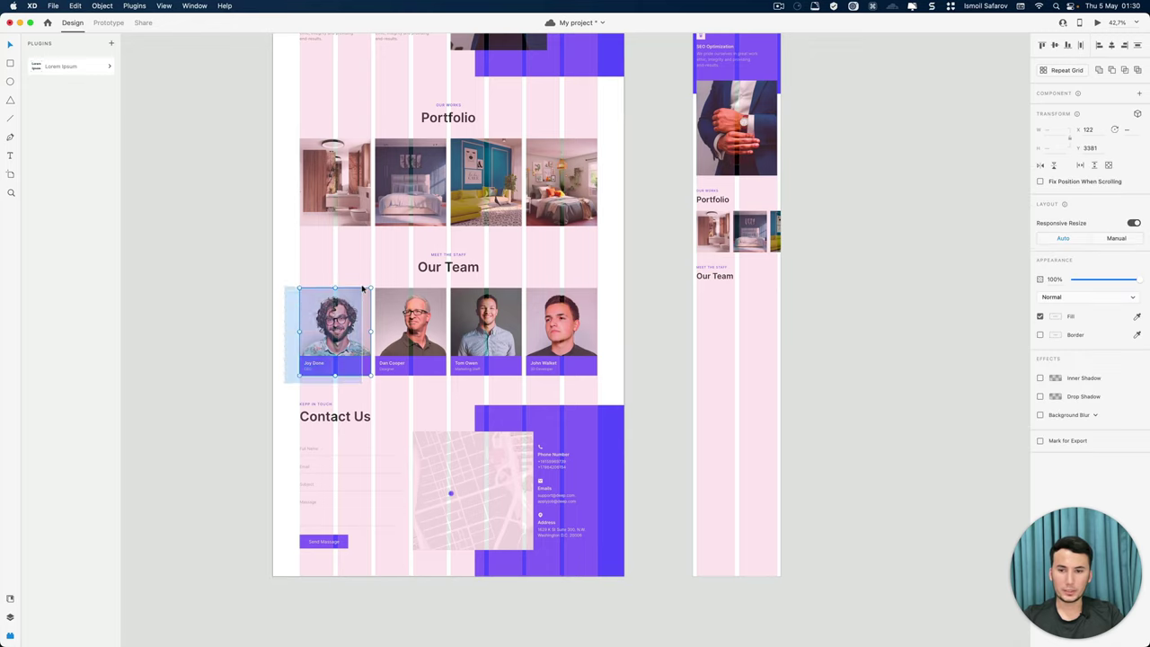
{"action": "left_click_drag", "start_coordinate": [338, 308], "coordinate": [317, 308]}
{"action": "key", "text": "super+z"}
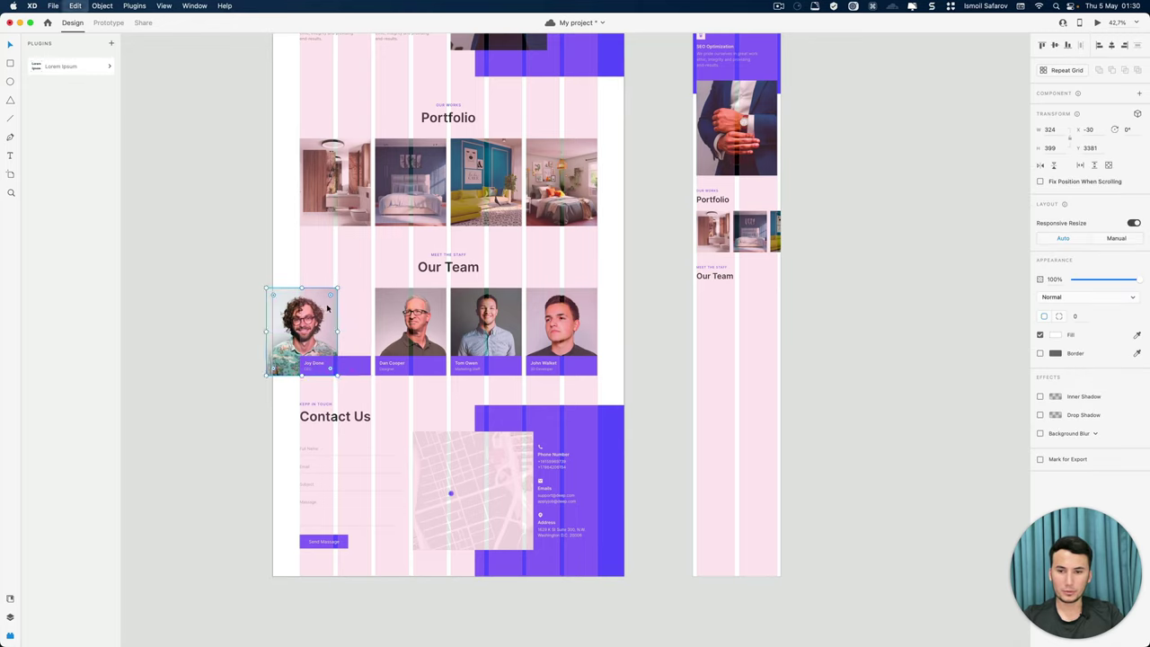
{"action": "mouse_move", "coordinate": [279, 387]}
{"action": "left_mouse_down"}
{"action": "mouse_move", "coordinate": [372, 296]}
{"action": "mouse_move", "coordinate": [370, 282]}
{"action": "left_mouse_up"}
{"action": "key", "text": "super+g"}
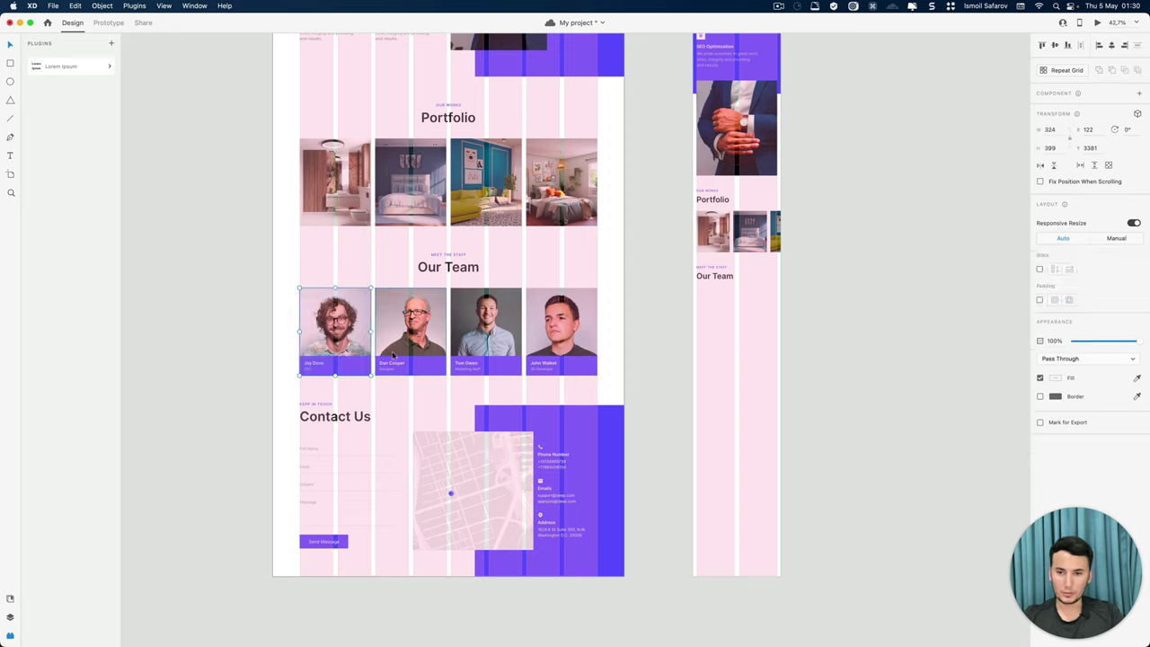
- Marquee-select the other team cards and group the fourth card's photo and caption
{"action": "left_click_drag", "start_coordinate": [376, 387], "coordinate": [441, 284]}
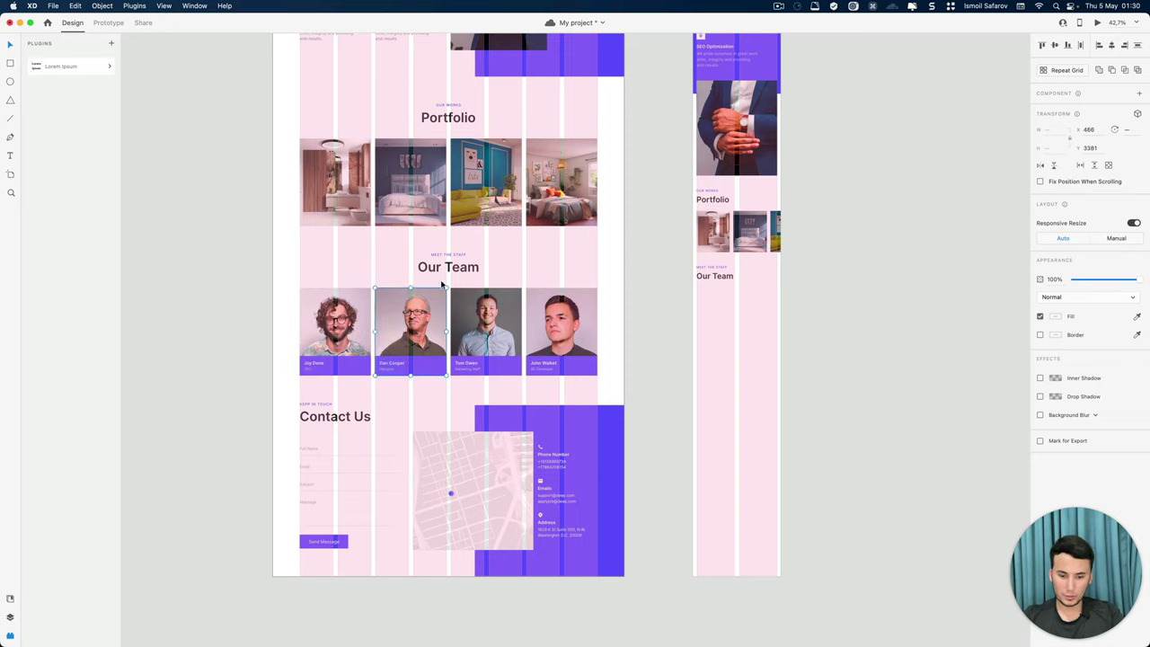
{"action": "left_click", "coordinate": [451, 388]}
{"action": "left_click_drag", "start_coordinate": [457, 377], "coordinate": [525, 284]}
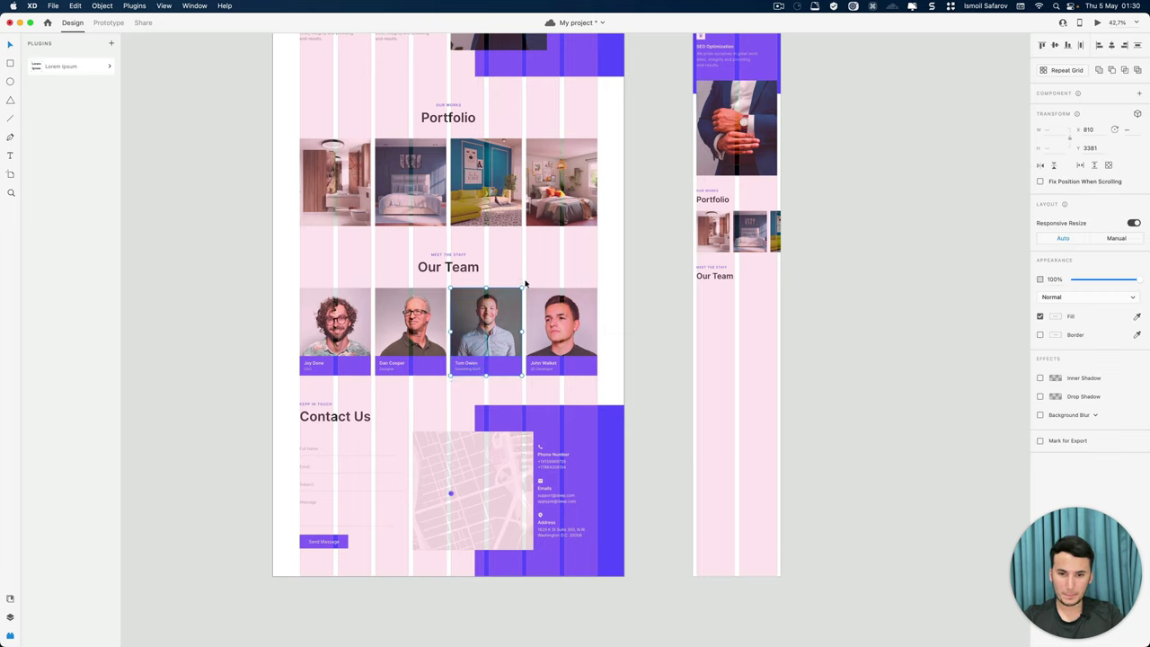
{"action": "left_click", "coordinate": [526, 384]}
{"action": "left_click_drag", "start_coordinate": [525, 383], "coordinate": [613, 263]}
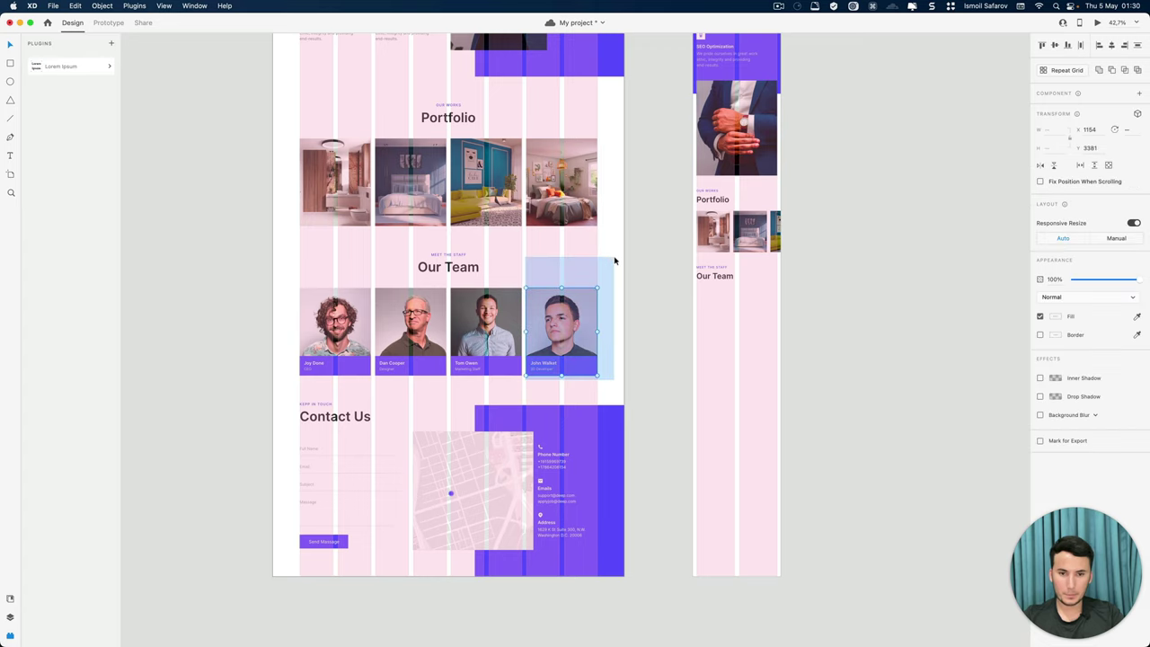
{"action": "key", "text": "super+g"}
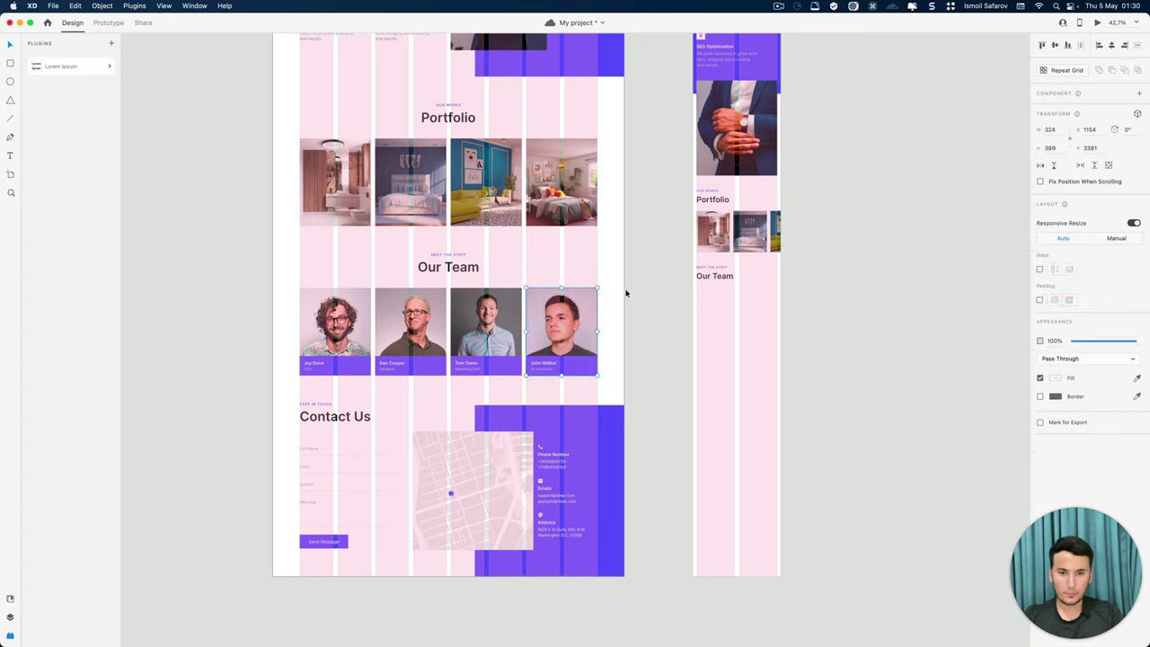
- Copy the four-card team row onto the mobile artboard under Our Team
{"action": "left_click", "coordinate": [335, 351]}
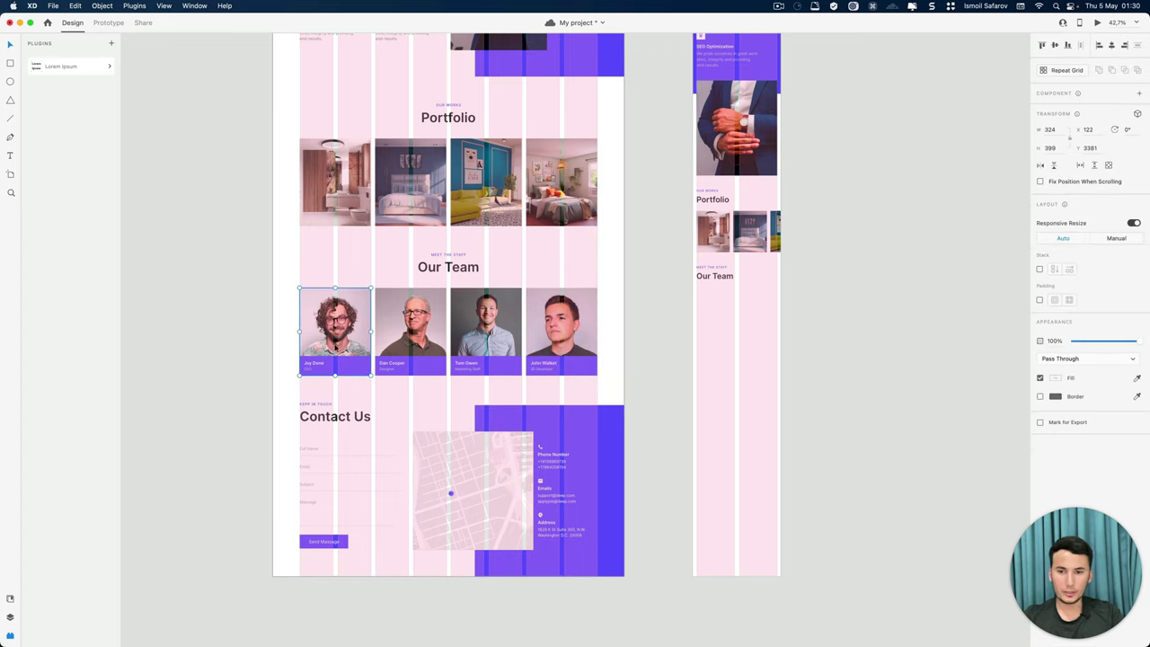
{"action": "left_click_drag", "start_coordinate": [286, 384], "coordinate": [615, 282]}
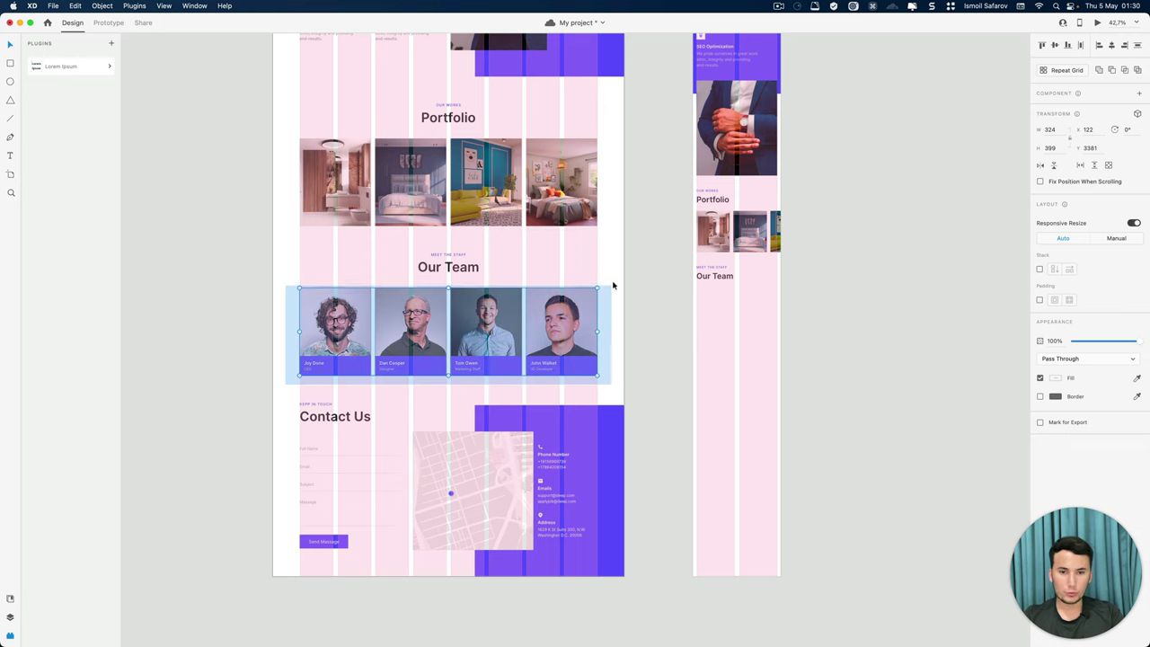
{"action": "left_click_drag", "start_coordinate": [437, 313], "coordinate": [832, 312]}
- Move the team-card row just beneath the Portfolio thumbnails beside the mobile artboard
{"action": "left_click", "coordinate": [813, 267]}
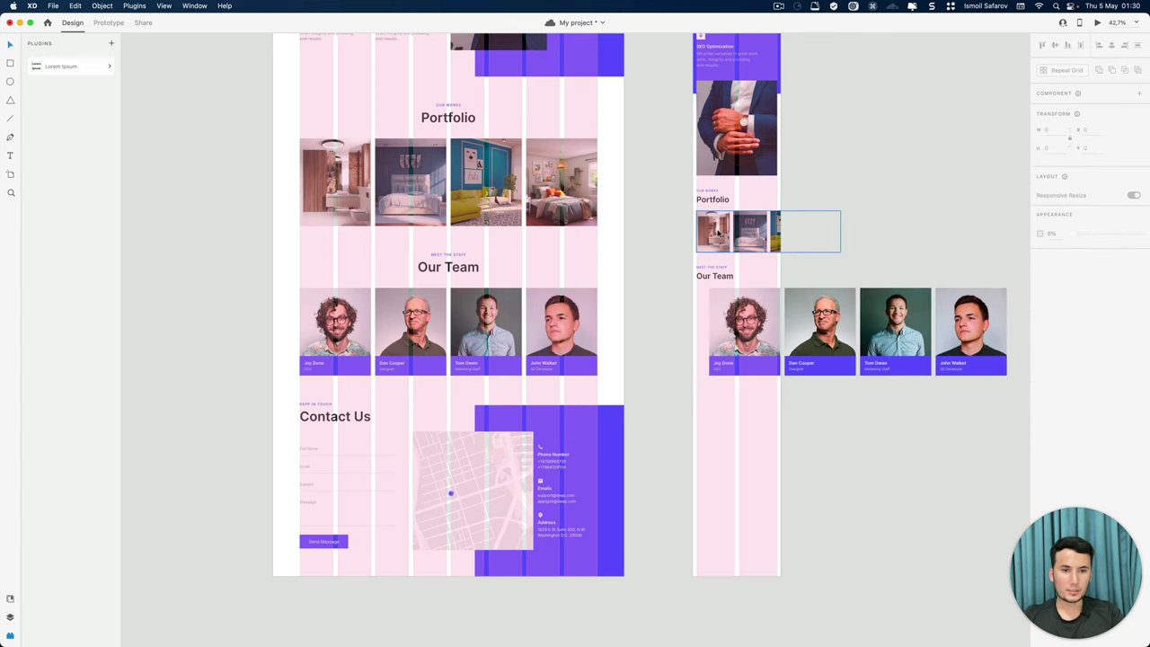
{"action": "scroll", "coordinate": [713, 232], "scroll_direction": "up", "scroll_amount": 5}
{"action": "left_click", "coordinate": [711, 232]}
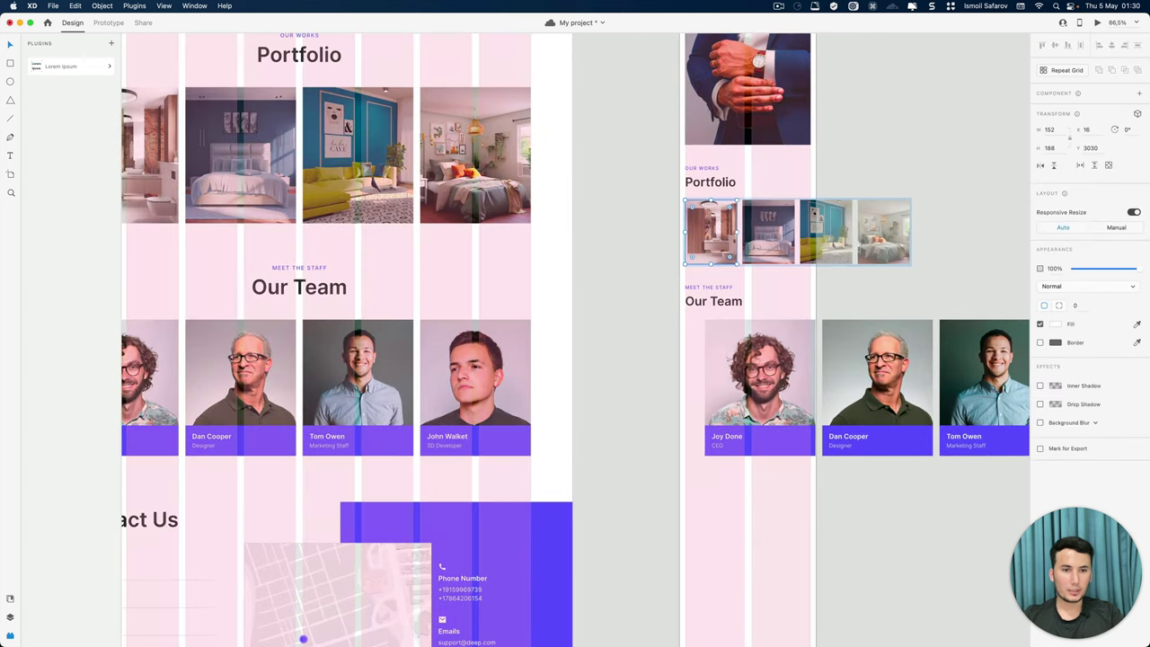
{"action": "scroll", "coordinate": [705, 231], "scroll_direction": "right", "scroll_amount": 5}
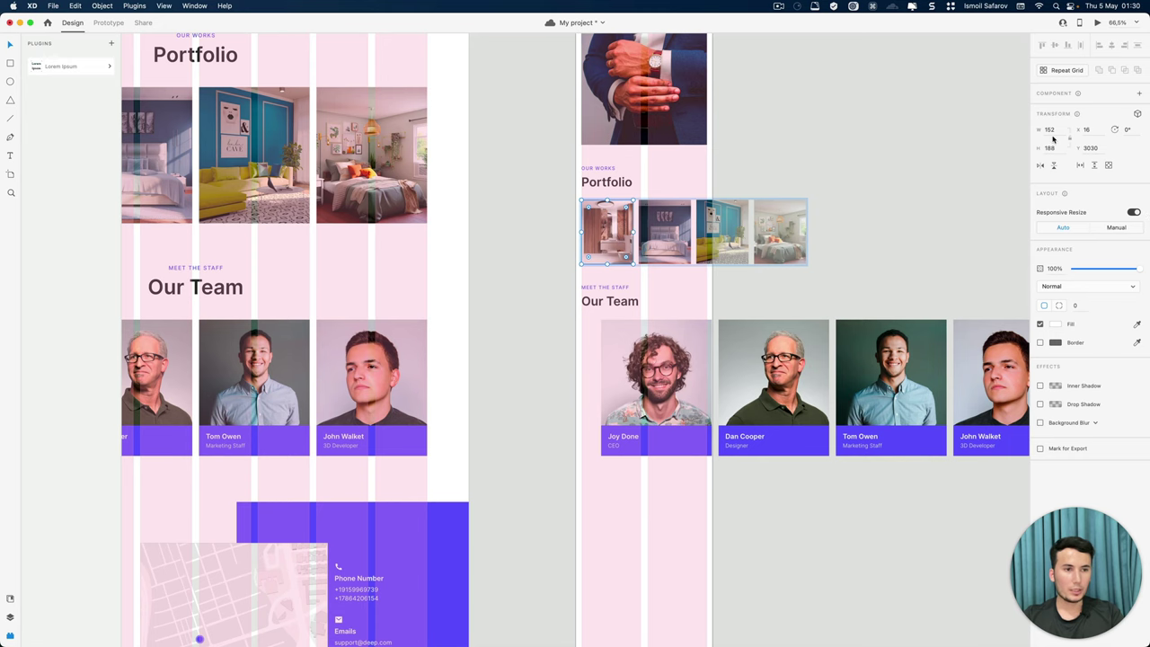
{"action": "scroll", "coordinate": [907, 276], "scroll_direction": "down", "scroll_amount": 2}
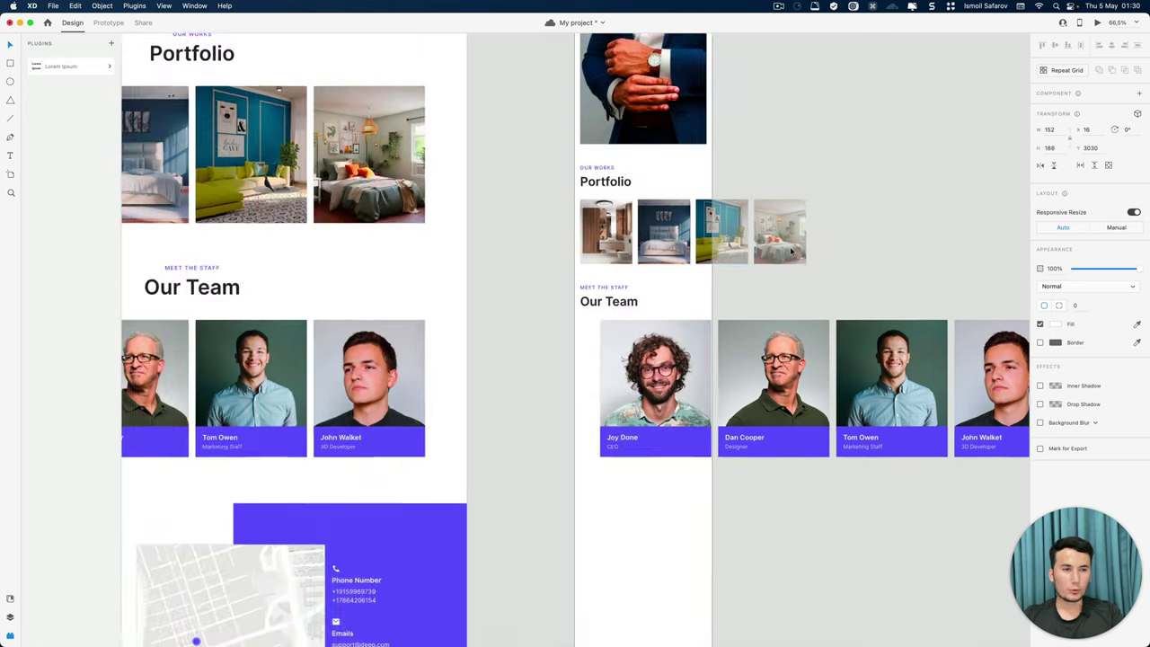
{"action": "scroll", "coordinate": [863, 274], "scroll_direction": "down", "scroll_amount": 2}
{"action": "scroll", "coordinate": [808, 271], "scroll_direction": "down", "scroll_amount": 2}
{"action": "scroll", "coordinate": [754, 270], "scroll_direction": "down", "scroll_amount": 2}
{"action": "scroll", "coordinate": [754, 269], "scroll_direction": "right", "scroll_amount": 2}
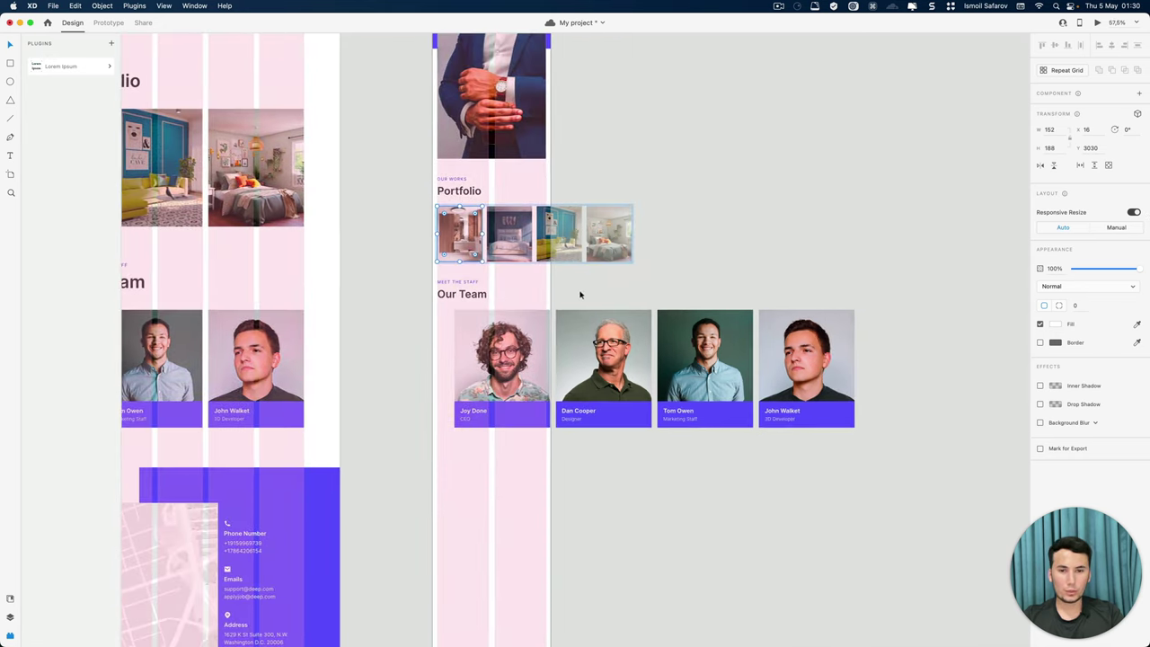
{"action": "left_click", "coordinate": [503, 359]}
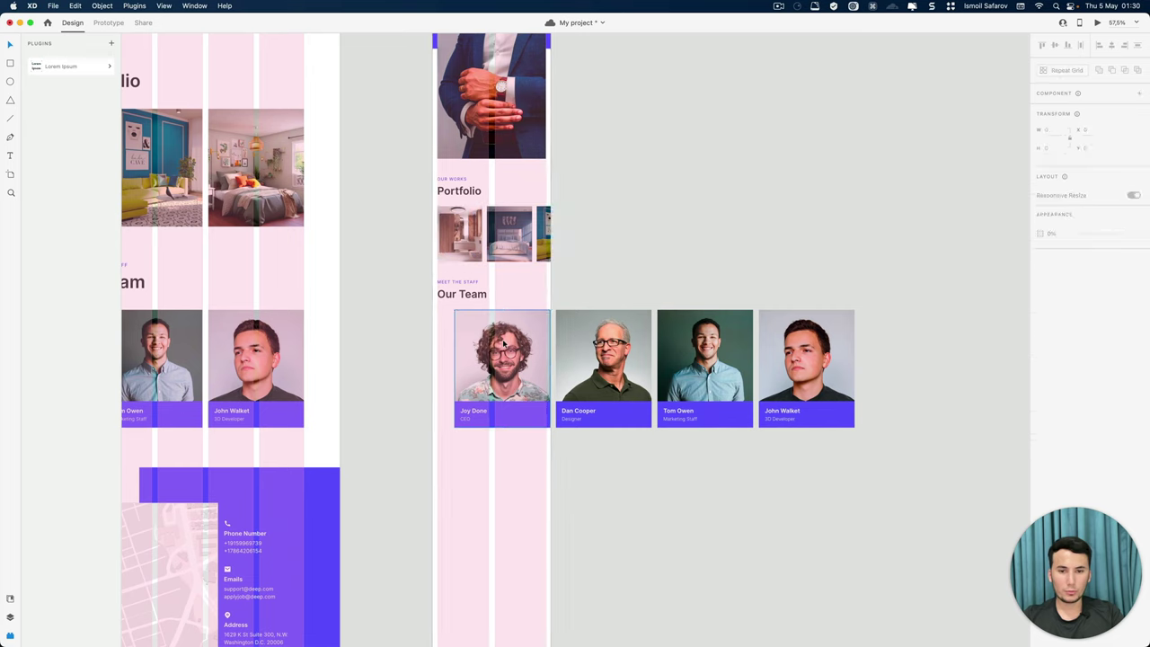
{"action": "left_click", "coordinate": [629, 367], "text": "shift"}
{"action": "left_click", "coordinate": [791, 366], "text": "shift"}
{"action": "key", "text": "super+g"}
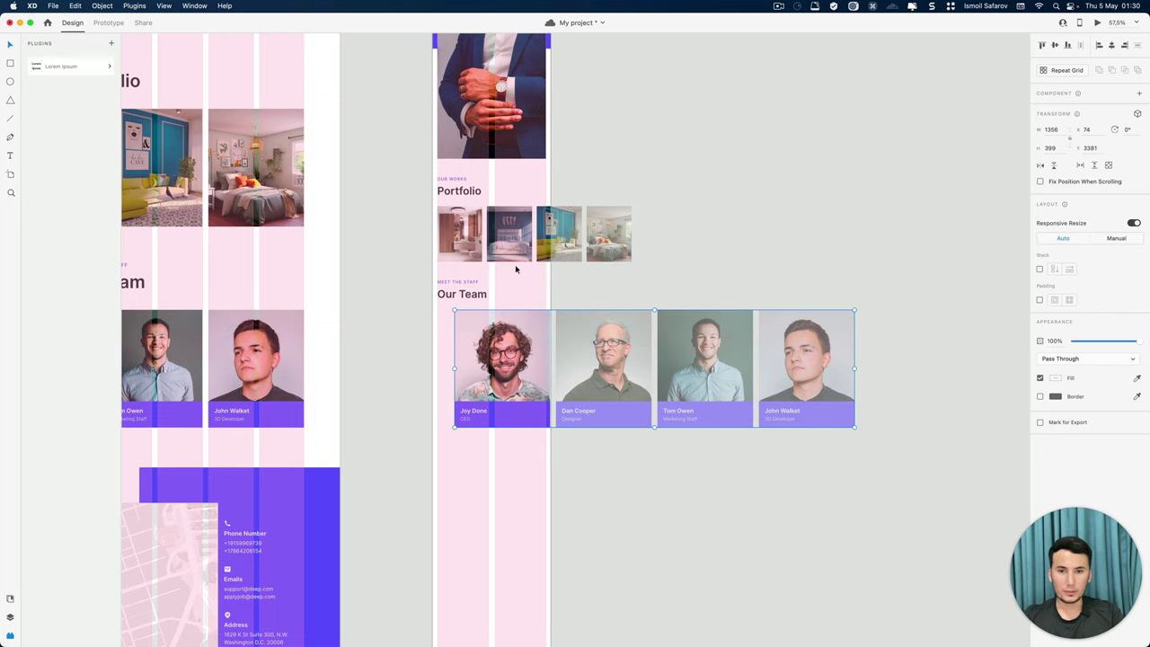
{"action": "key", "text": "ctrl+z"}
{"action": "key", "text": "ctrl+z"}
{"action": "key", "text": "ctrl+z"}
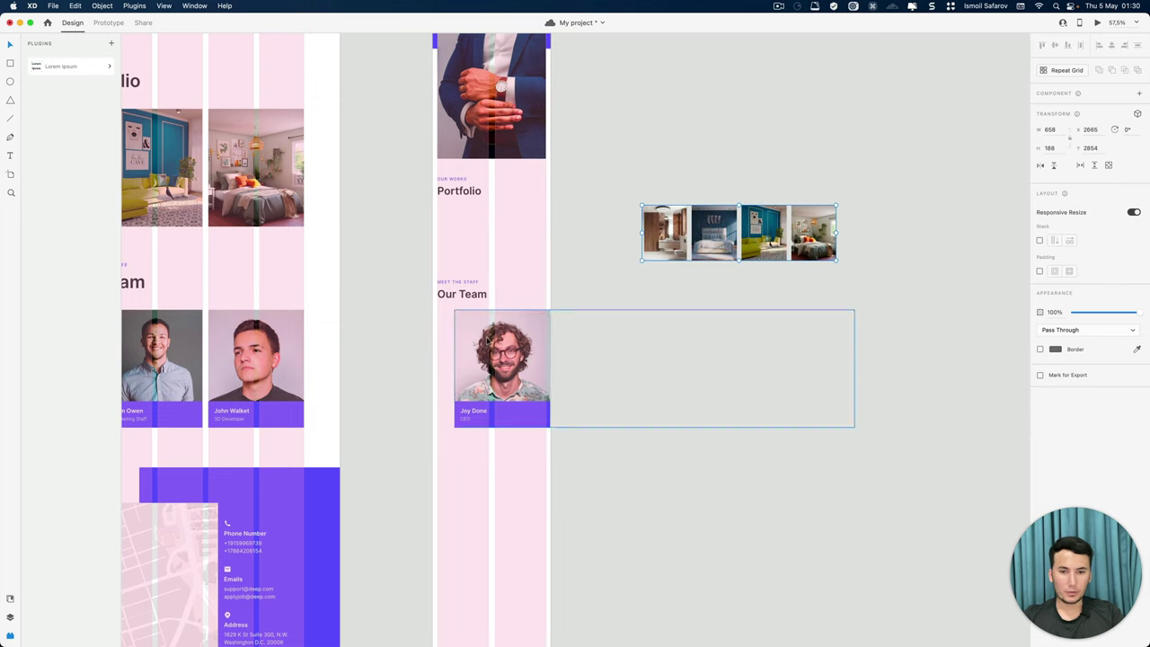
{"action": "left_click_drag", "start_coordinate": [487, 345], "coordinate": [677, 308]}
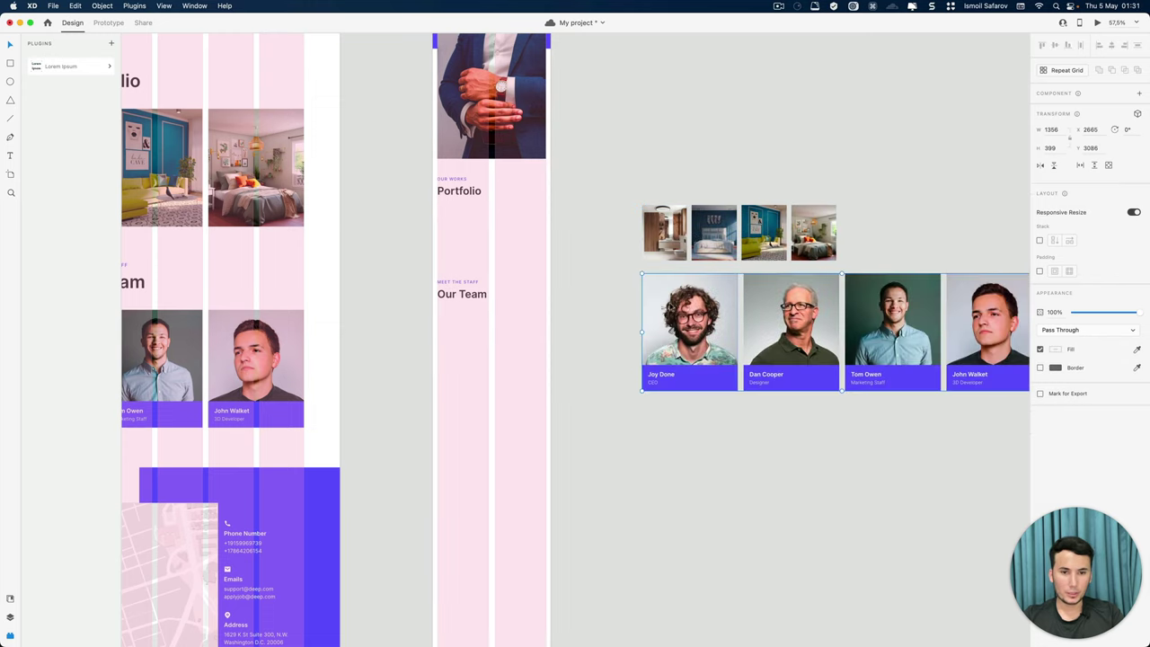
- Scale the team row down to the thumbnails' width, W 658
{"action": "scroll", "coordinate": [653, 303], "scroll_direction": "right", "scroll_amount": 3}
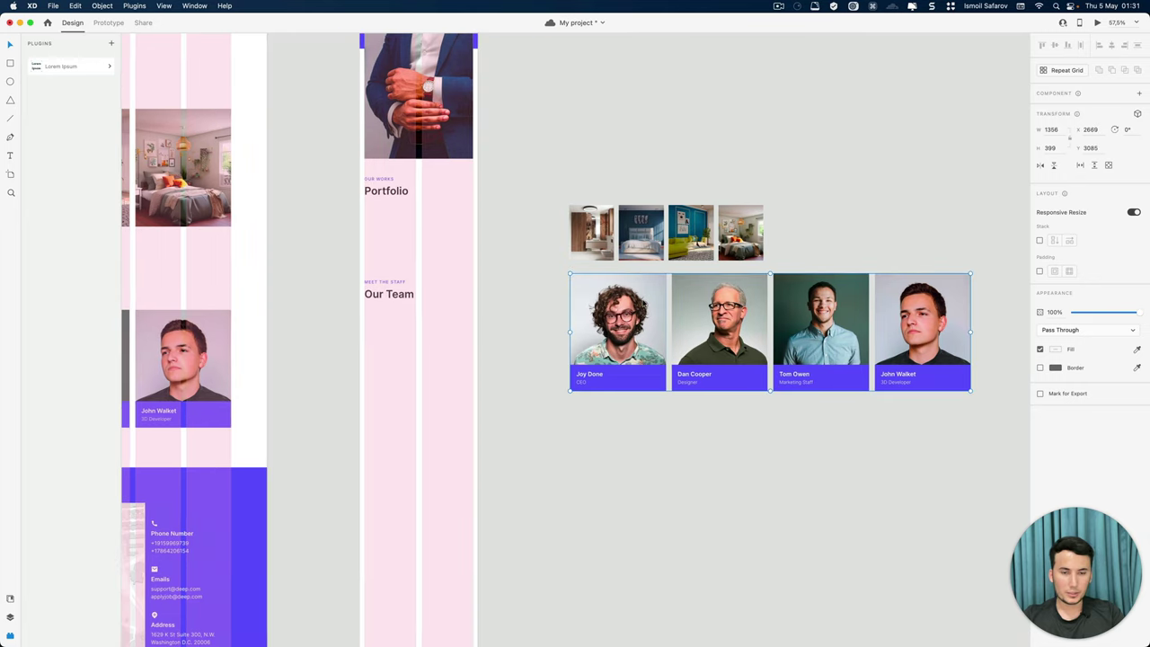
{"action": "scroll", "coordinate": [653, 303], "scroll_direction": "right", "scroll_amount": 3}
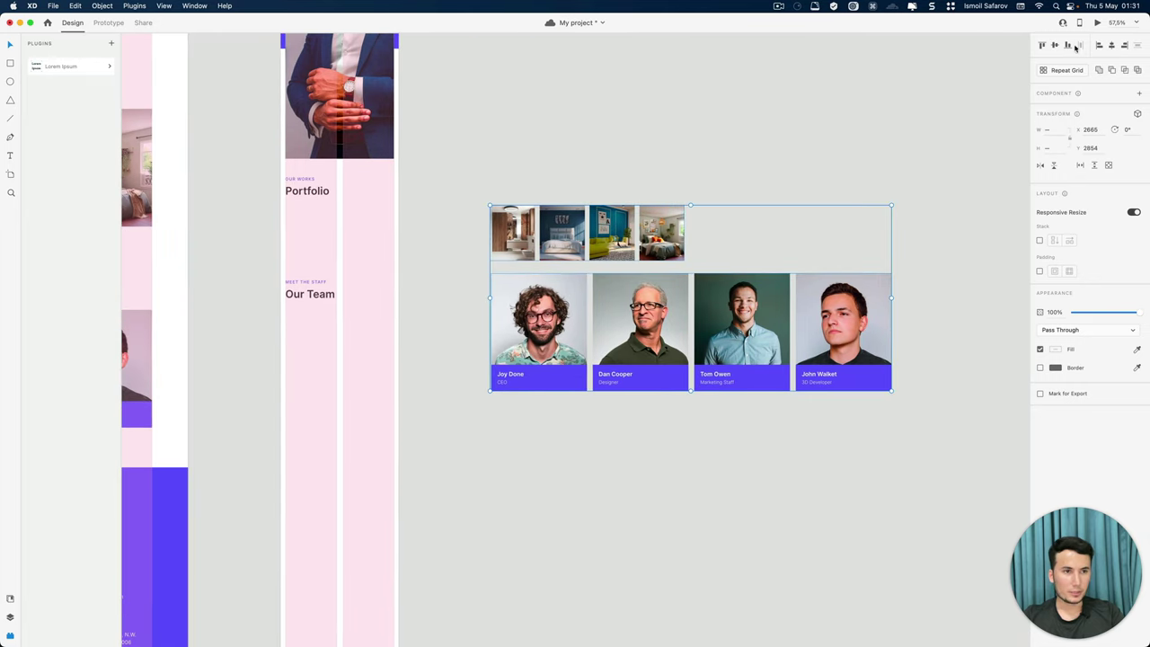
{"action": "left_click", "coordinate": [852, 388]}
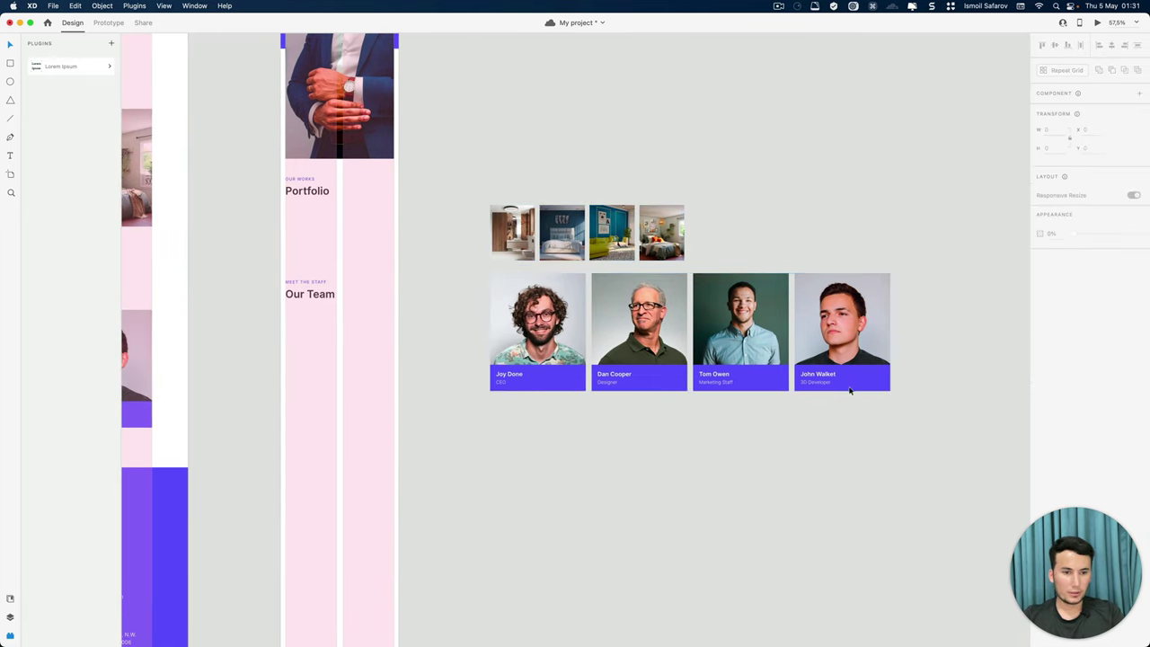
{"action": "left_click_drag", "start_coordinate": [892, 392], "coordinate": [718, 333]}
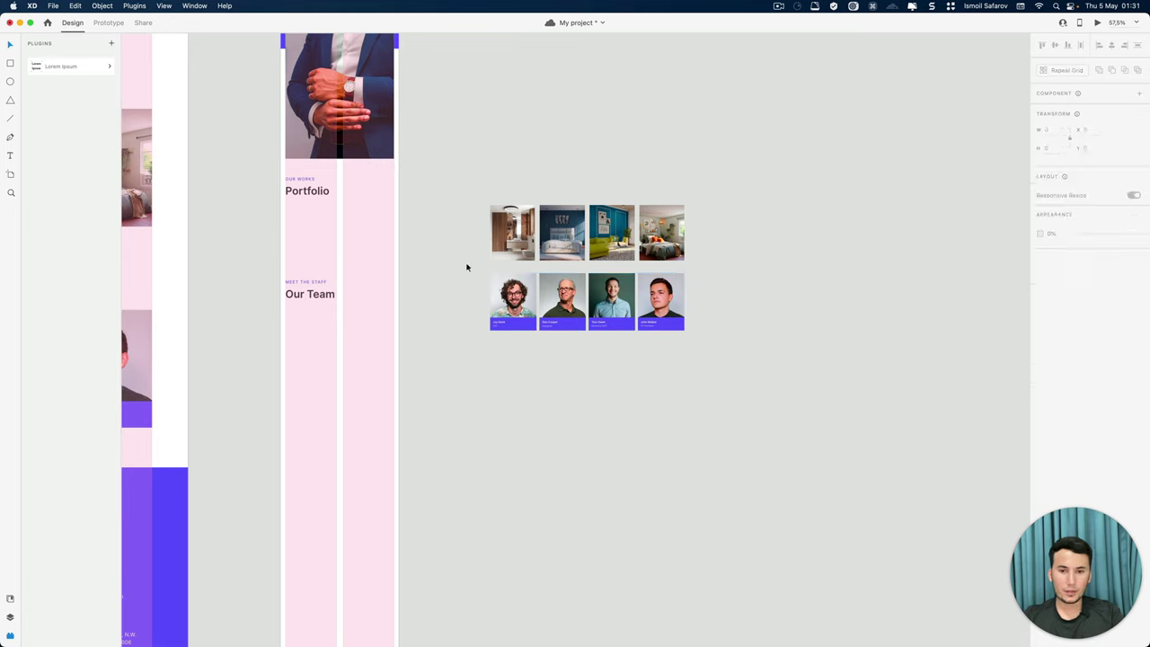
{"action": "left_click_drag", "start_coordinate": [467, 264], "coordinate": [722, 202]}
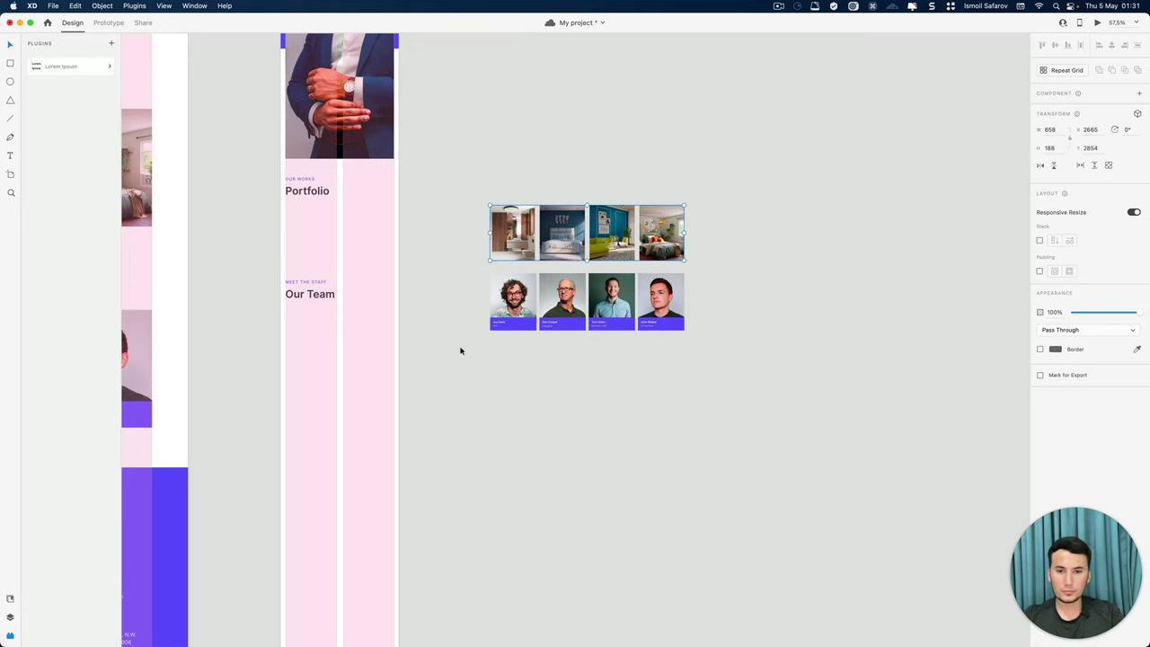
{"action": "scroll", "coordinate": [473, 337], "scroll_direction": "up", "scroll_amount": 1}
- Set the Joy Done name to font size 16 and the CEO title to 14
{"action": "scroll", "coordinate": [472, 338], "scroll_direction": "up", "scroll_amount": 5}
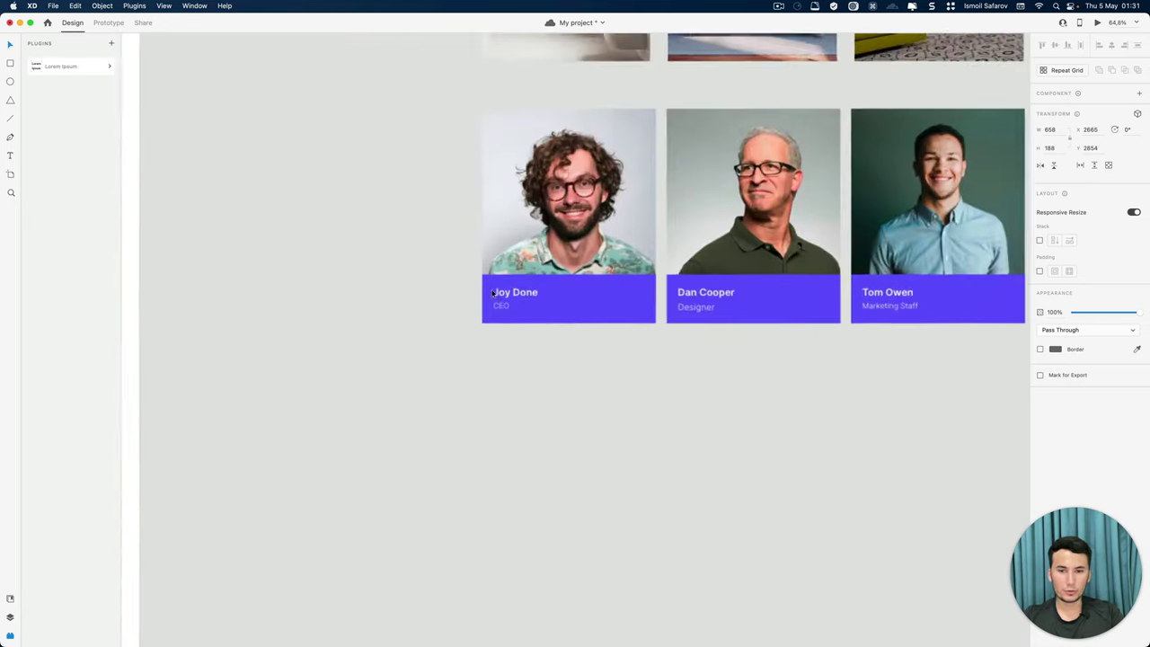
{"action": "scroll", "coordinate": [504, 315], "scroll_direction": "up", "scroll_amount": 1}
{"action": "double_click", "coordinate": [531, 294]}
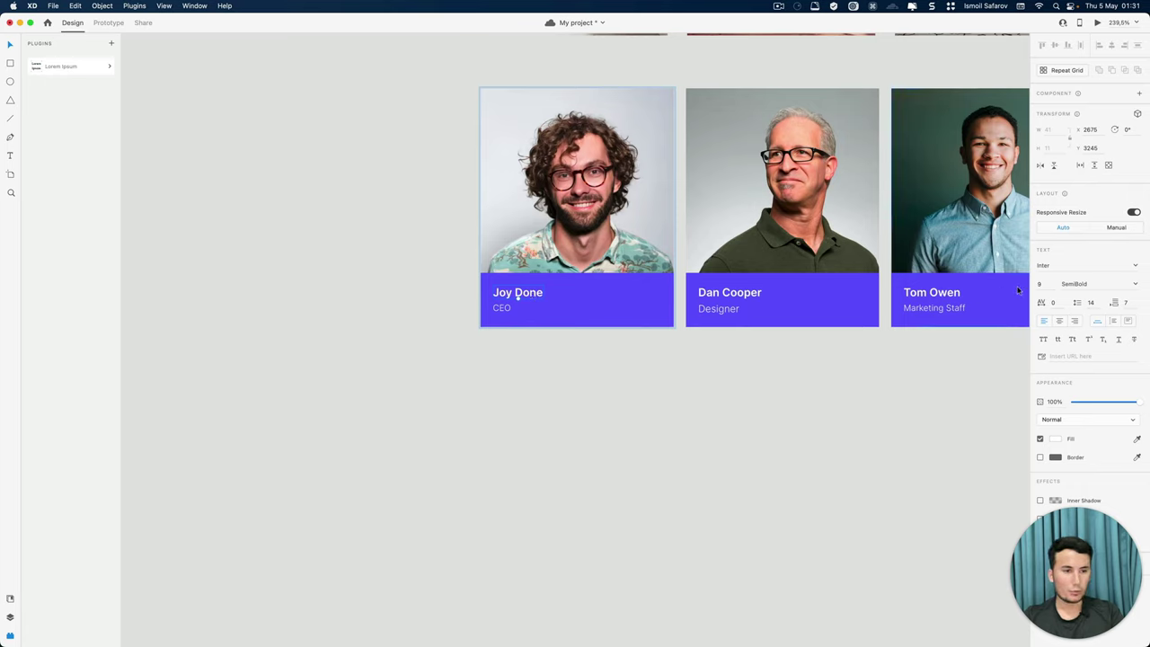
{"action": "type", "text": "16"}
{"action": "key", "text": "Return"}
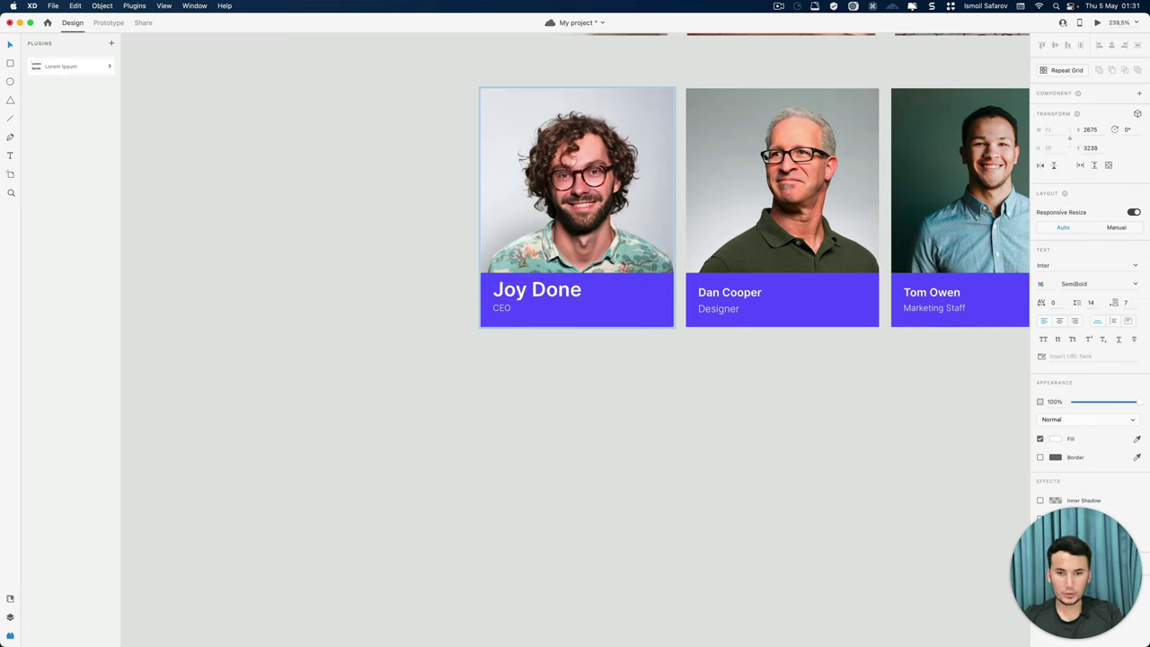
{"action": "left_click", "coordinate": [506, 308]}
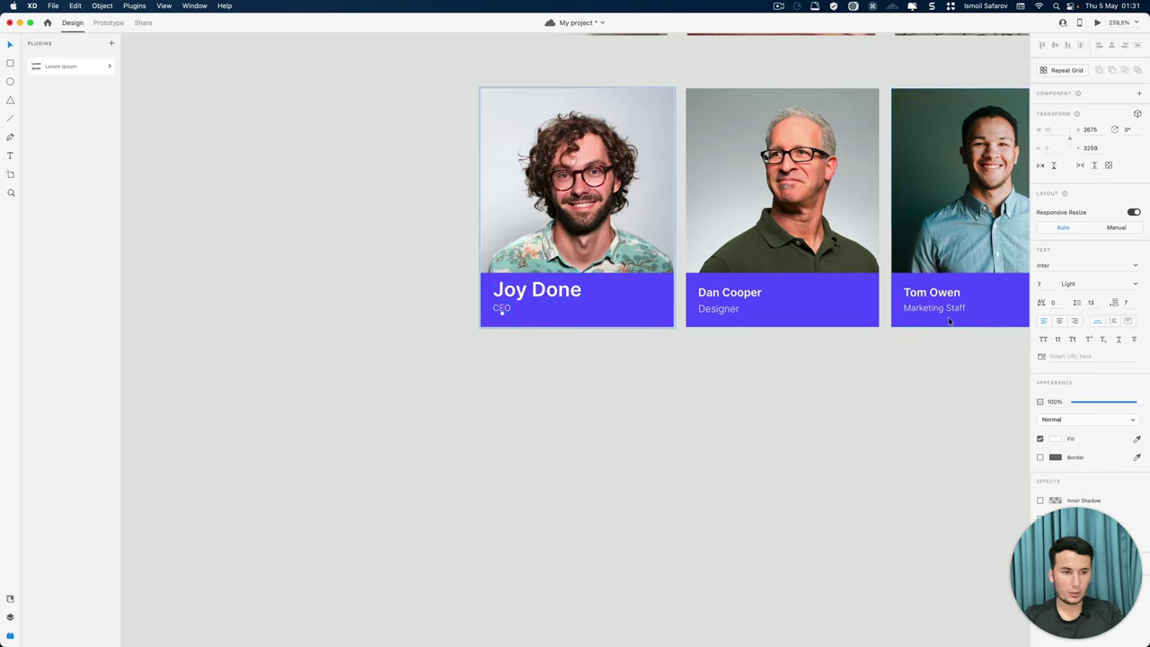
{"action": "left_click", "coordinate": [1055, 284]}
{"action": "type", "text": "4"}
{"action": "key", "text": "Return"}
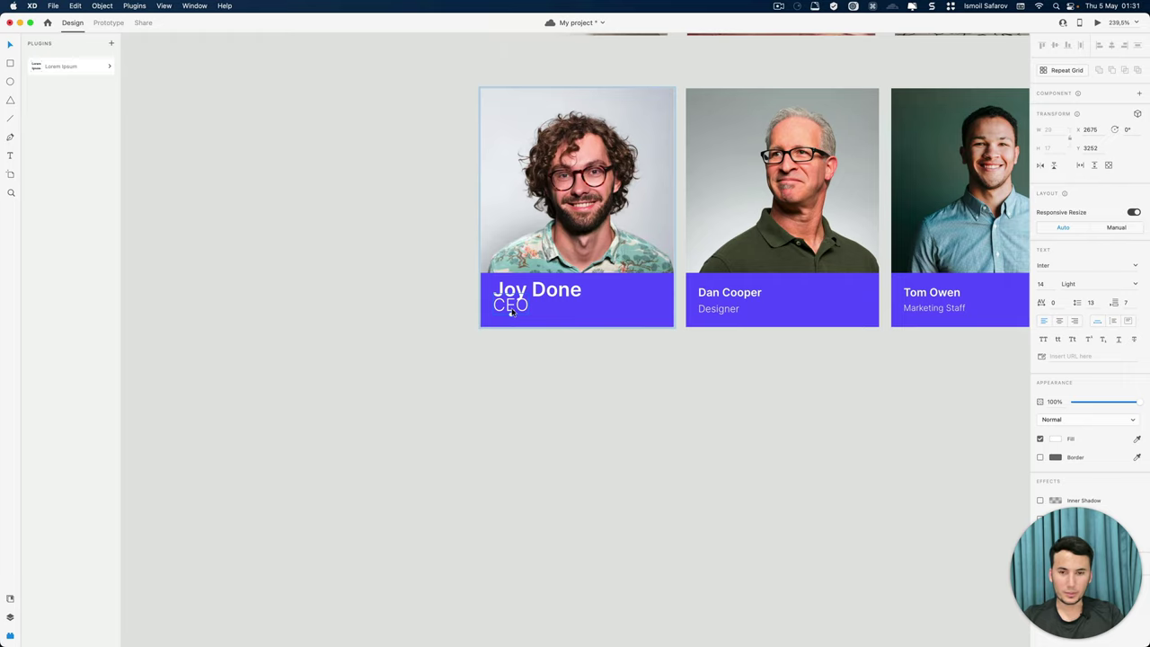
{"action": "key", "text": "Down"}
{"action": "key", "text": "Down"}
{"action": "key", "text": "Down"}
{"action": "key", "text": "Down"}
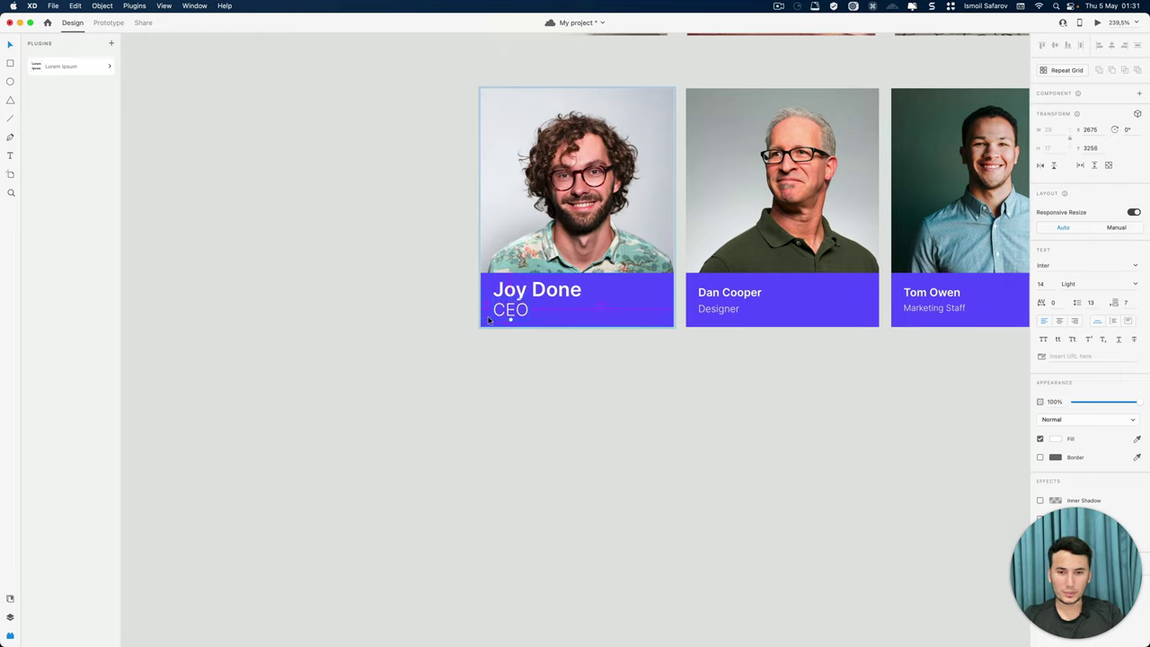
- Stretch the first card's caption box taller and nudge the Joy Done name up
{"action": "left_click", "coordinate": [593, 308]}
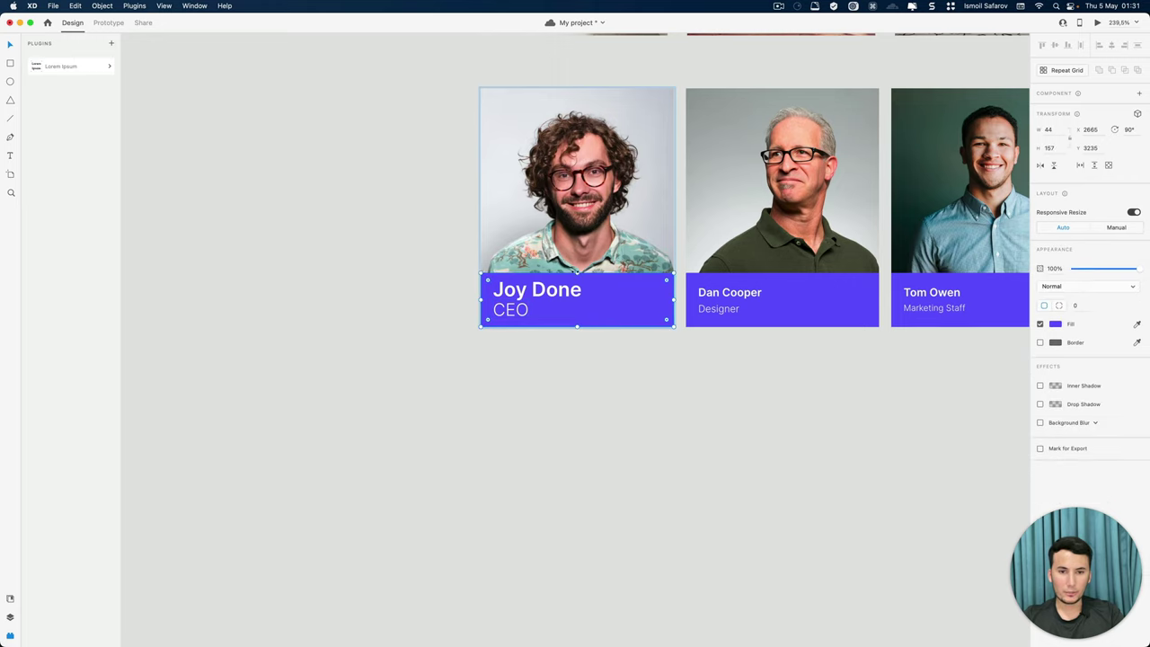
{"action": "left_click_drag", "start_coordinate": [576, 273], "coordinate": [576, 262]}
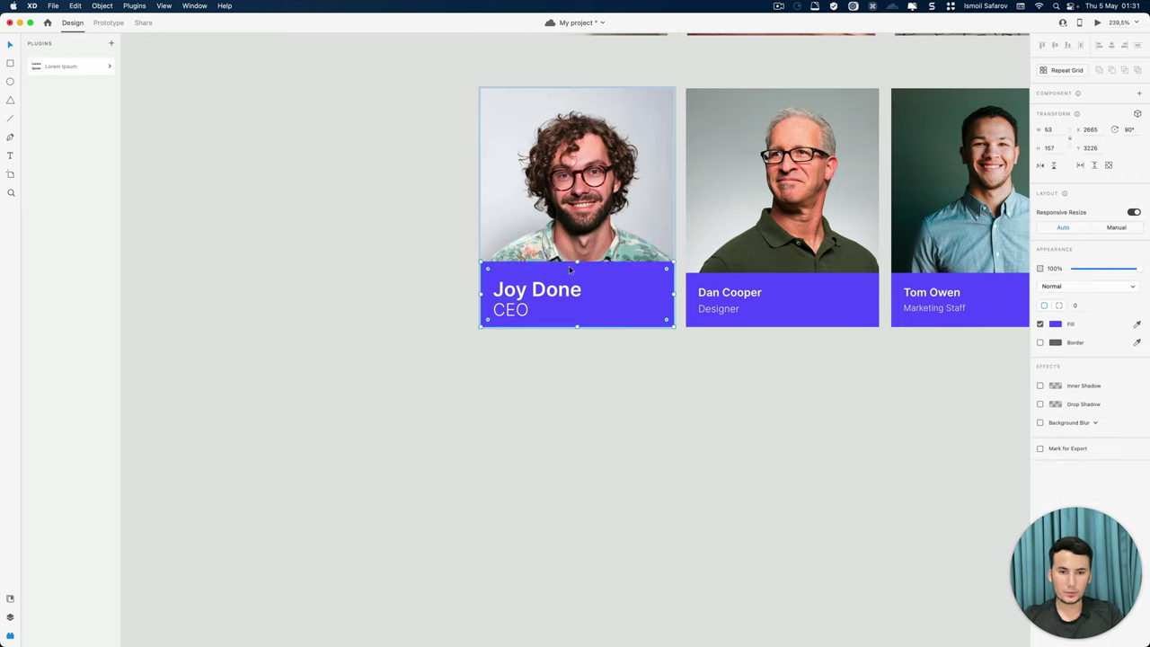
{"action": "left_click", "coordinate": [535, 284]}
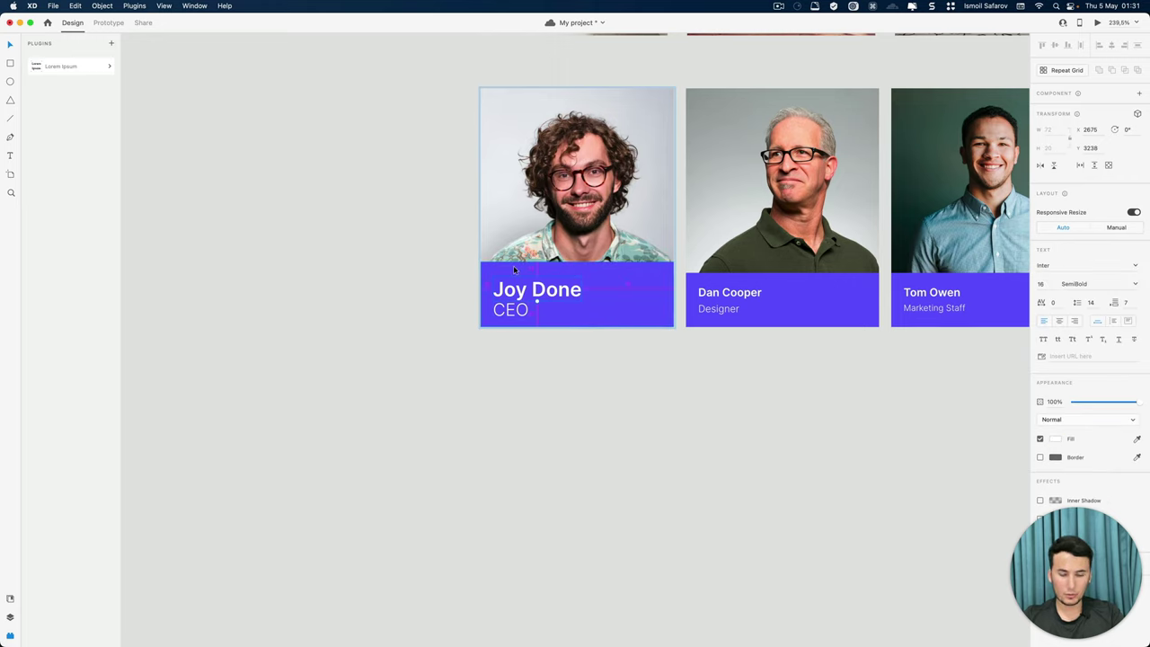
{"action": "key", "text": "Up"}
{"action": "key", "text": "Up"}
{"action": "key", "text": "Up"}
{"action": "key", "text": "Up"}
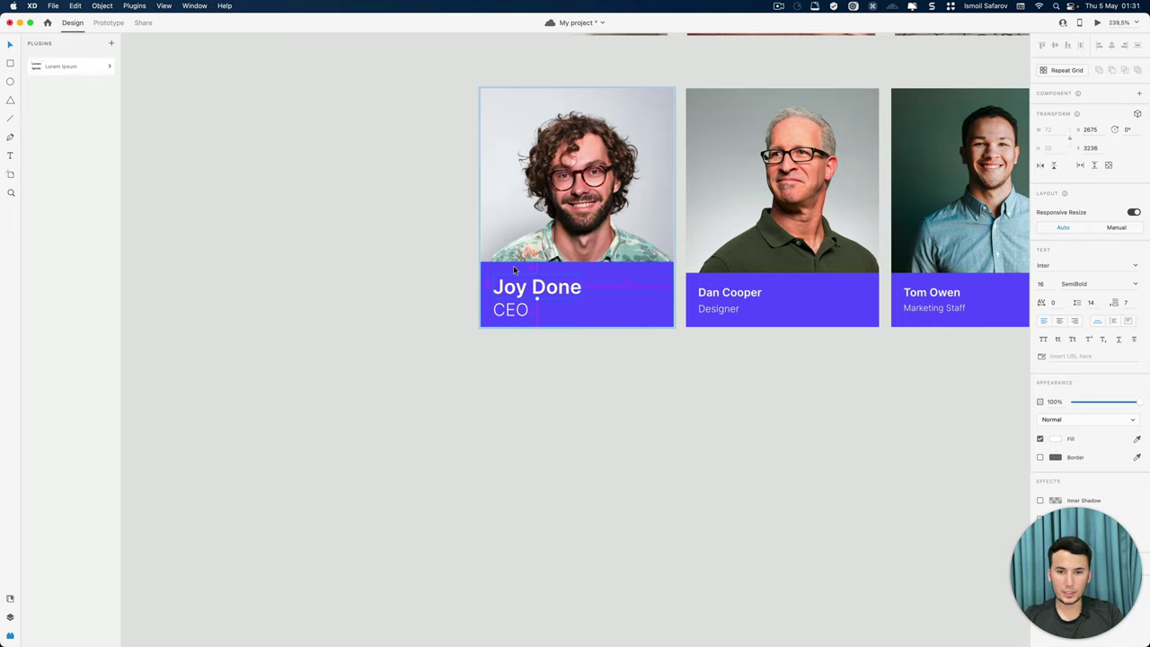
{"action": "left_click", "coordinate": [607, 270]}
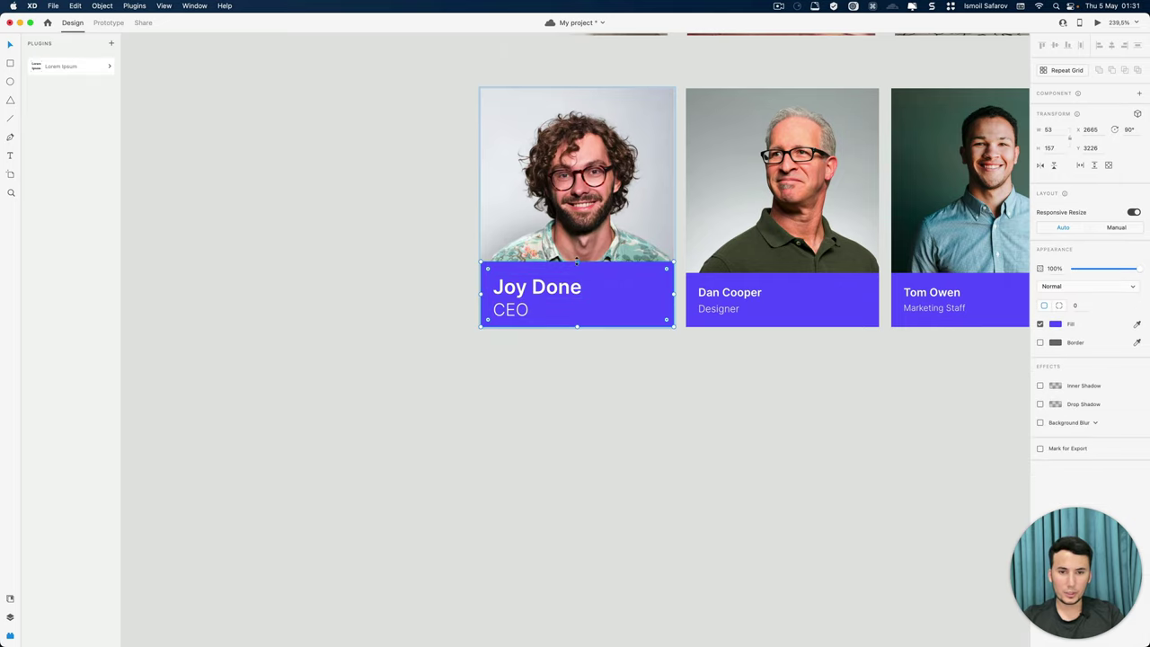
{"action": "left_click_drag", "start_coordinate": [577, 261], "coordinate": [577, 246]}
{"action": "scroll", "coordinate": [490, 277], "scroll_direction": "up", "scroll_amount": 2}
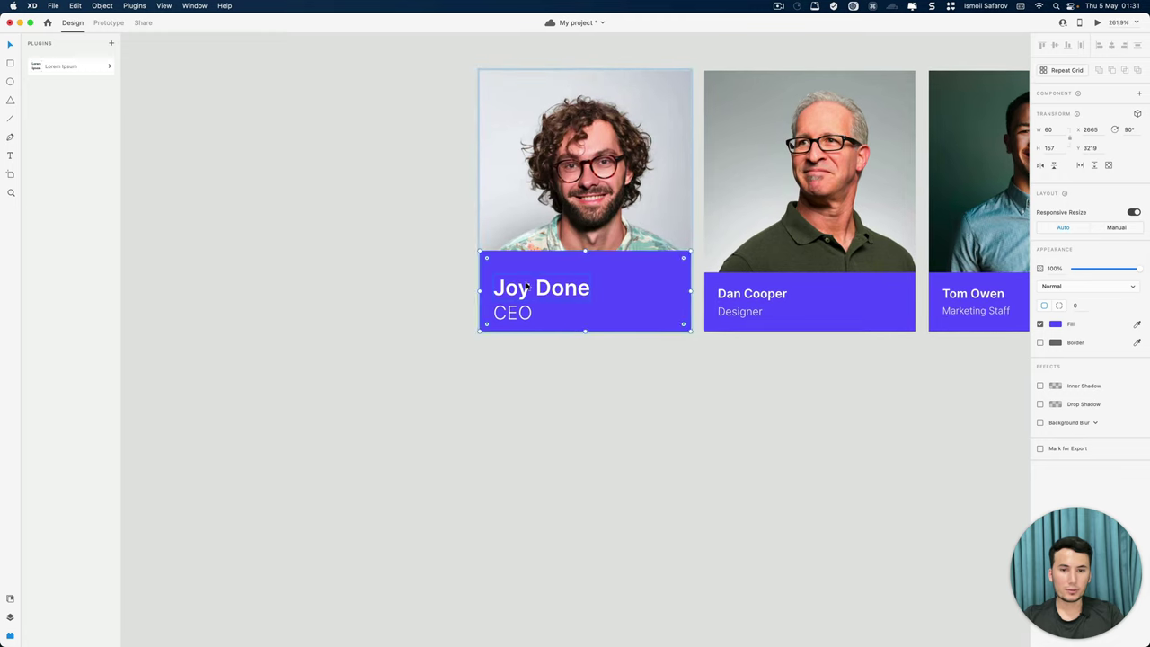
{"action": "left_click", "coordinate": [528, 285]}
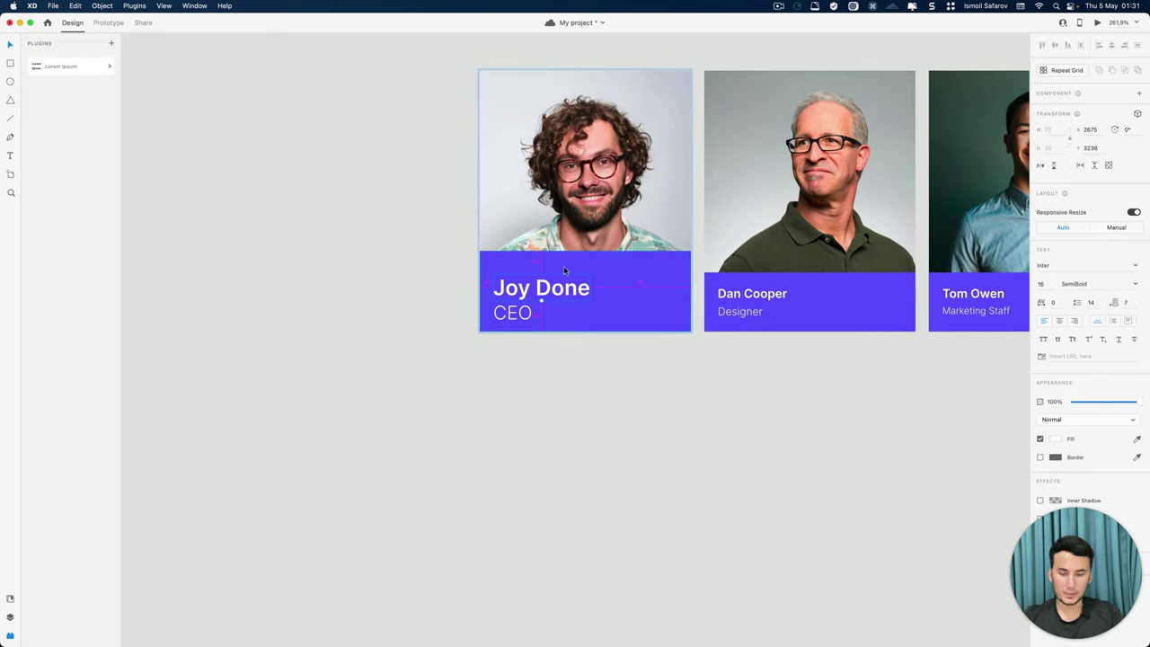
{"action": "key", "text": "Up"}
{"action": "key", "text": "Up"}
{"action": "key", "text": "Up"}
{"action": "key", "text": "Up"}
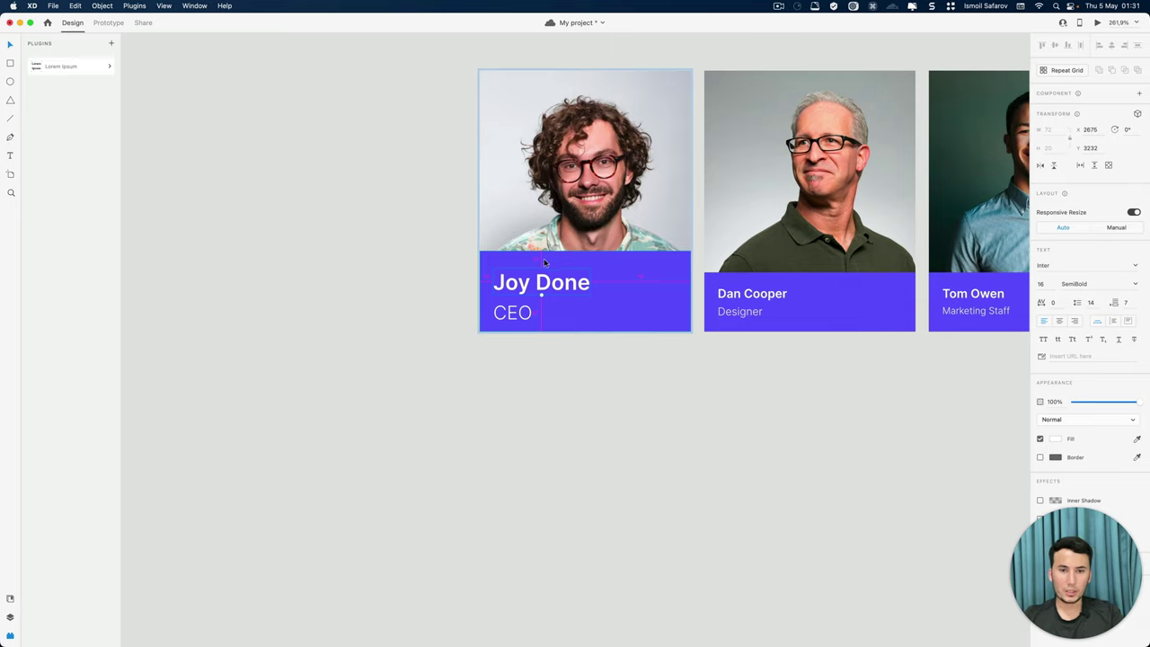
{"action": "key", "text": "Up"}
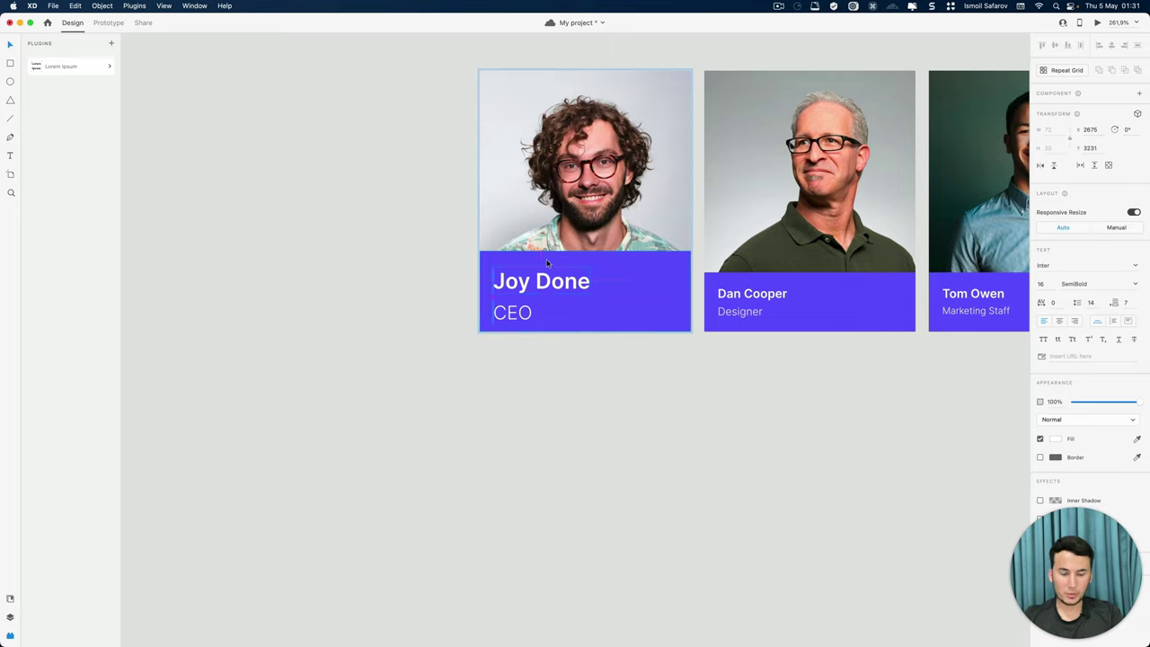
{"action": "key", "text": "Up"}
{"action": "key", "text": "Up"}
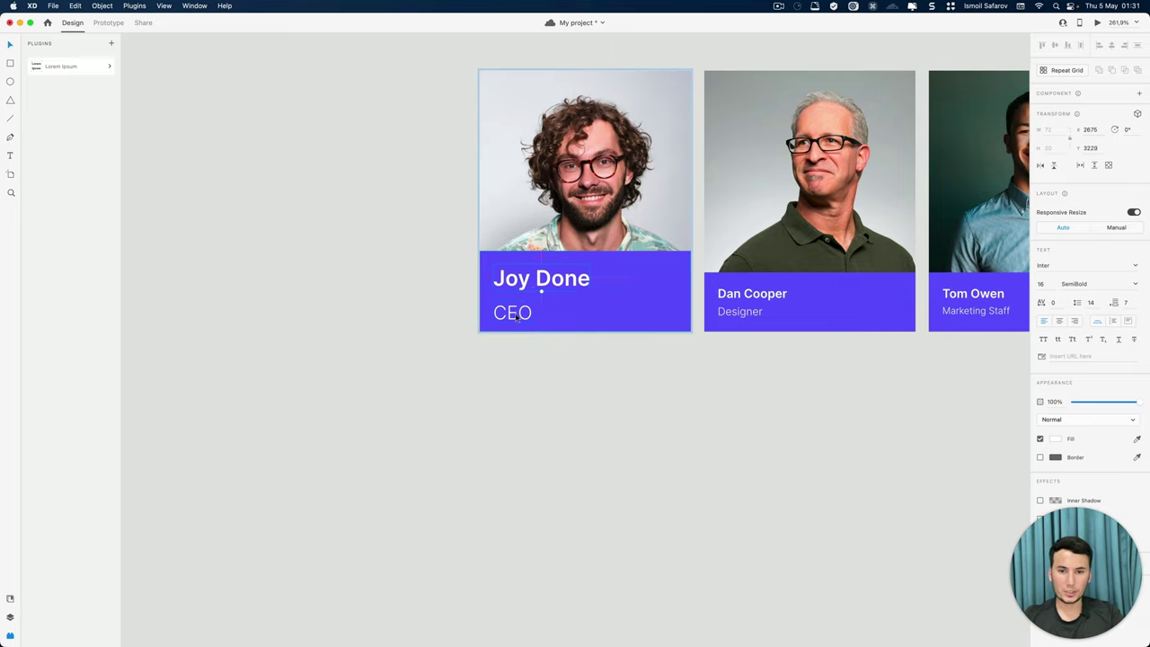
- Align the CEO title with the name and raise the purple bar's top slightly
{"action": "left_click", "coordinate": [516, 315]}
{"action": "key", "text": "Down"}
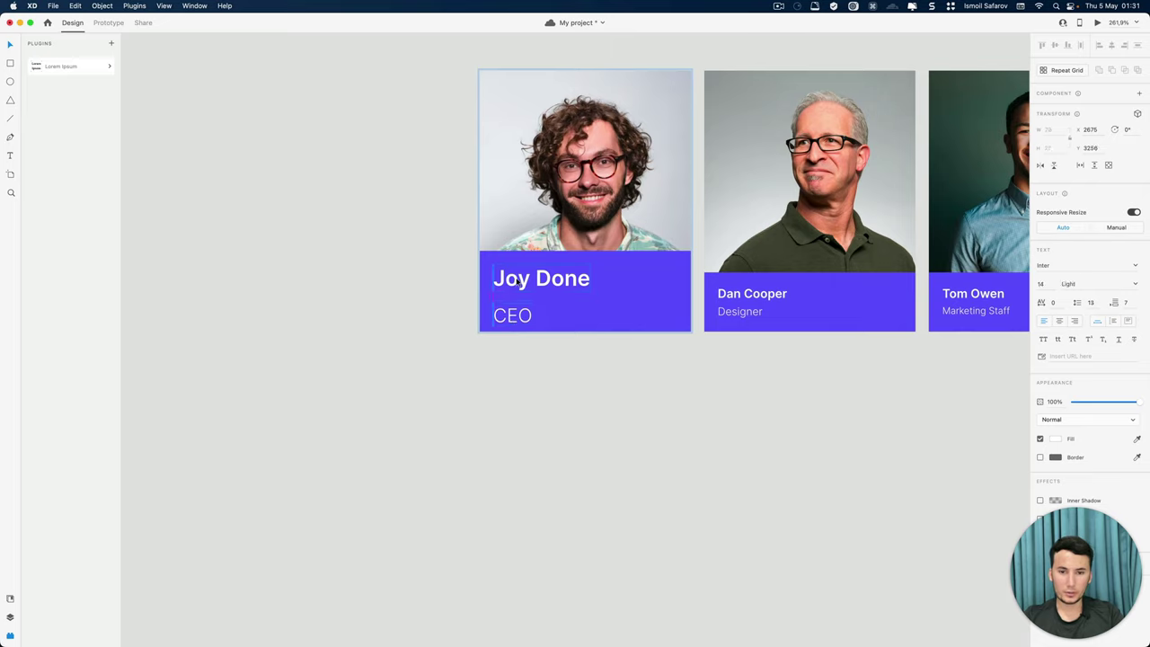
{"action": "key", "text": "Up"}
{"action": "key", "text": "Up"}
{"action": "left_click", "coordinate": [517, 269], "text": "shift"}
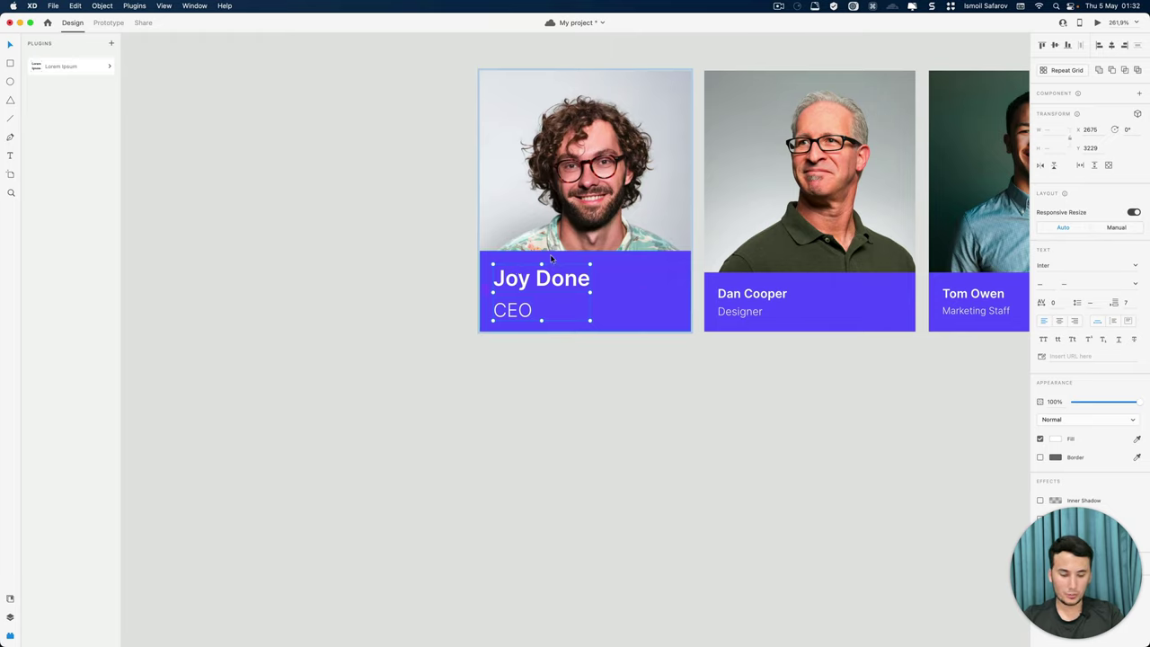
{"action": "key", "text": "Up"}
{"action": "key", "text": "Up"}
{"action": "key", "text": "Up"}
{"action": "key", "text": "Down"}
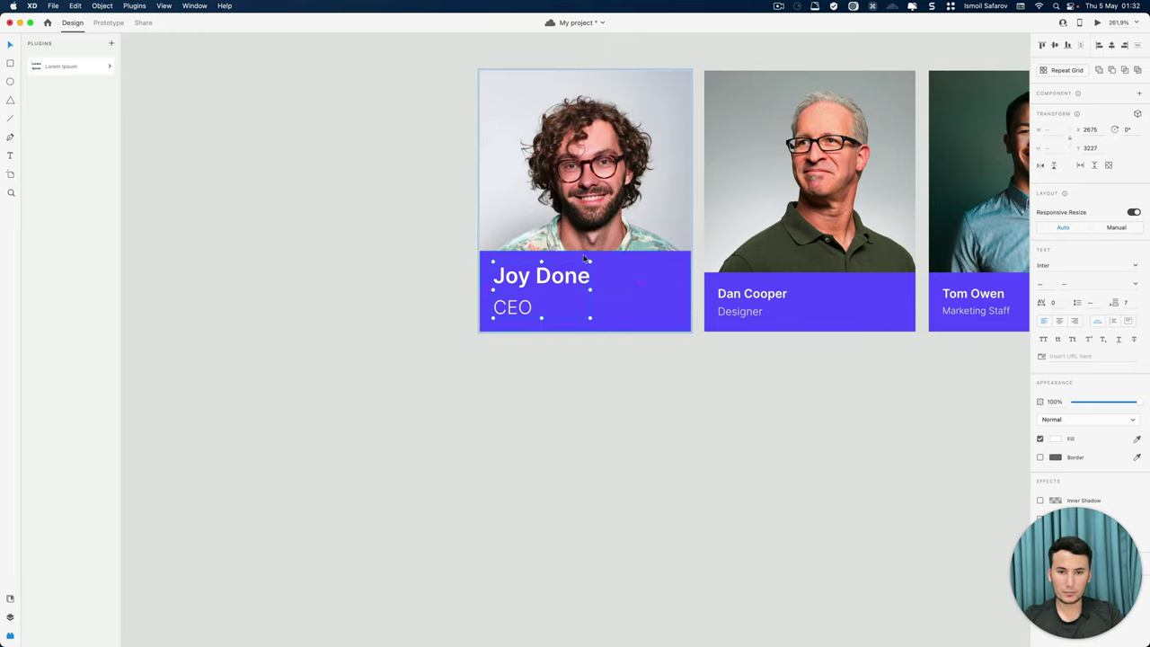
{"action": "left_click", "coordinate": [586, 258]}
{"action": "left_click_drag", "start_coordinate": [586, 248], "coordinate": [586, 248]}
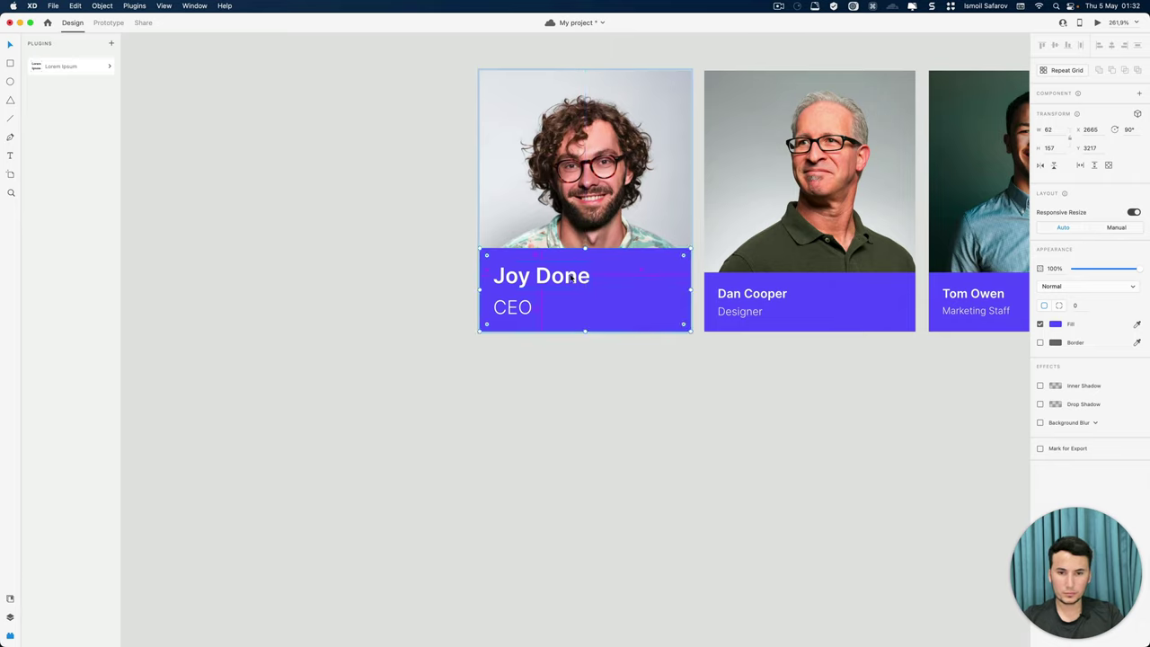
{"action": "left_click", "coordinate": [407, 331]}
{"action": "scroll", "coordinate": [403, 329], "scroll_direction": "right", "scroll_amount": 5}
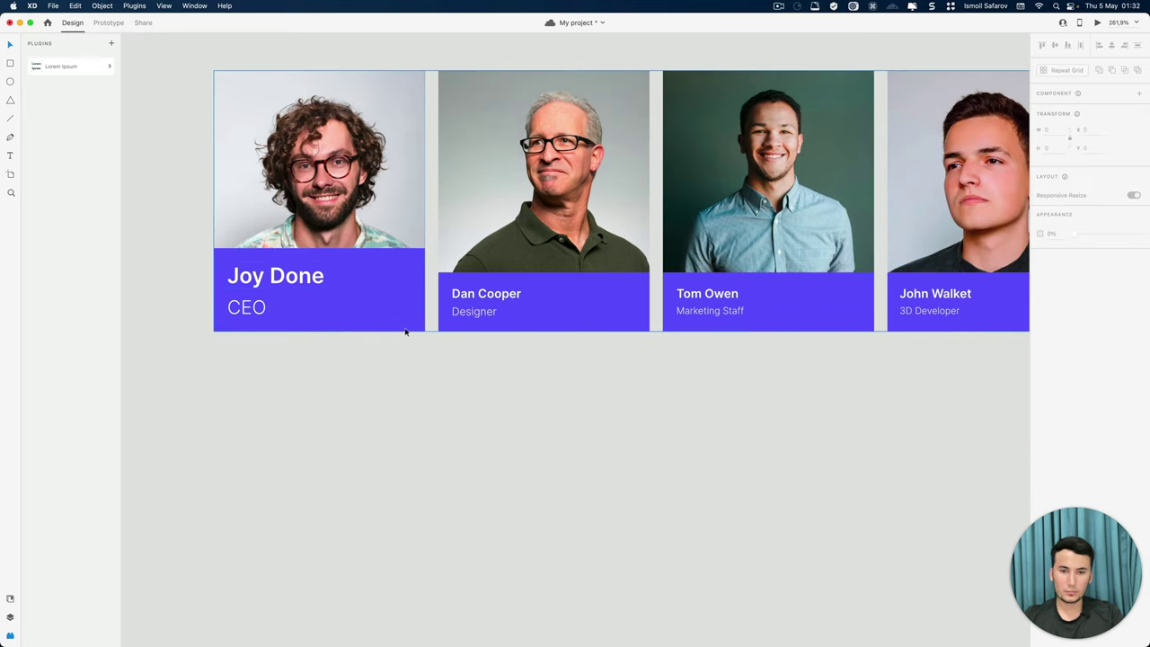
- Set the other three team names to font size 16
{"action": "left_click", "coordinate": [477, 295]}
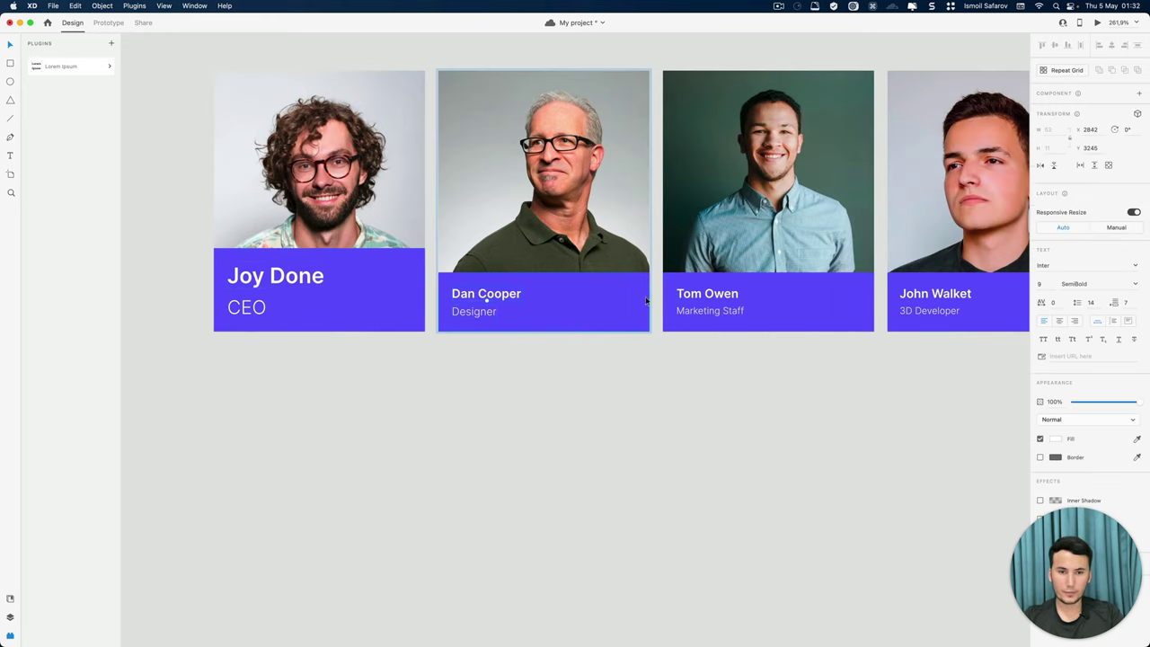
{"action": "left_click", "coordinate": [707, 296], "text": "shift"}
{"action": "scroll", "coordinate": [707, 297], "scroll_direction": "right", "scroll_amount": 5}
{"action": "left_click", "coordinate": [694, 296], "text": "shift"}
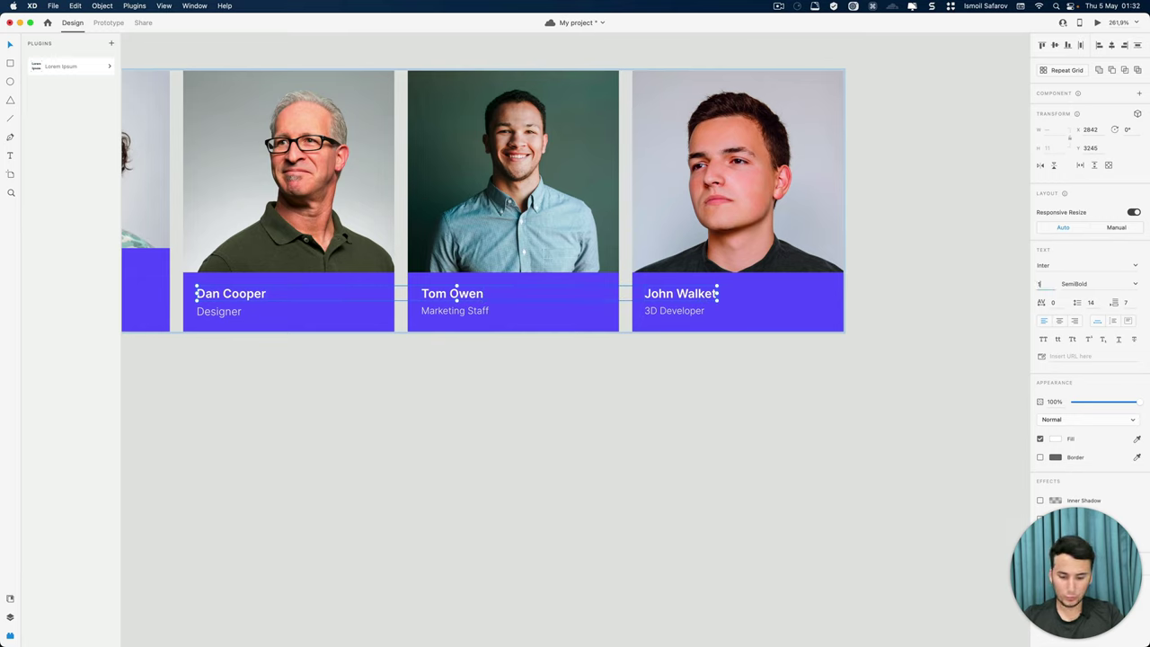
{"action": "type", "text": "6"}
{"action": "key", "text": "Return"}
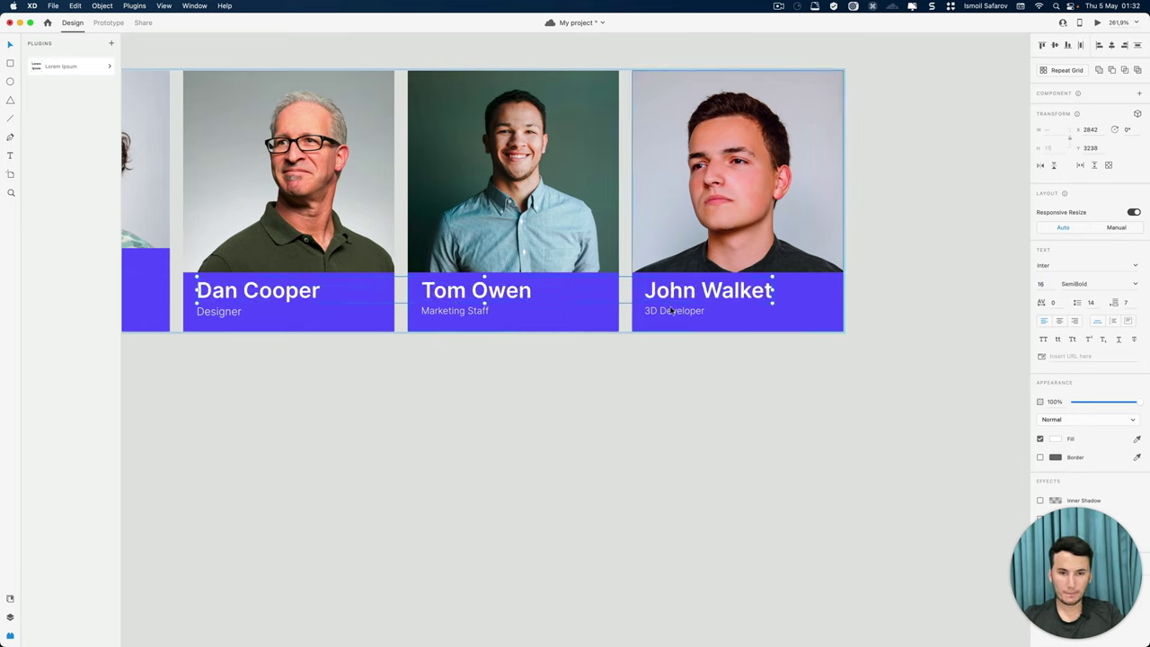
- Set the Designer, Marketing Staff and 3D Developer titles to font size 14
{"action": "left_click", "coordinate": [671, 310]}
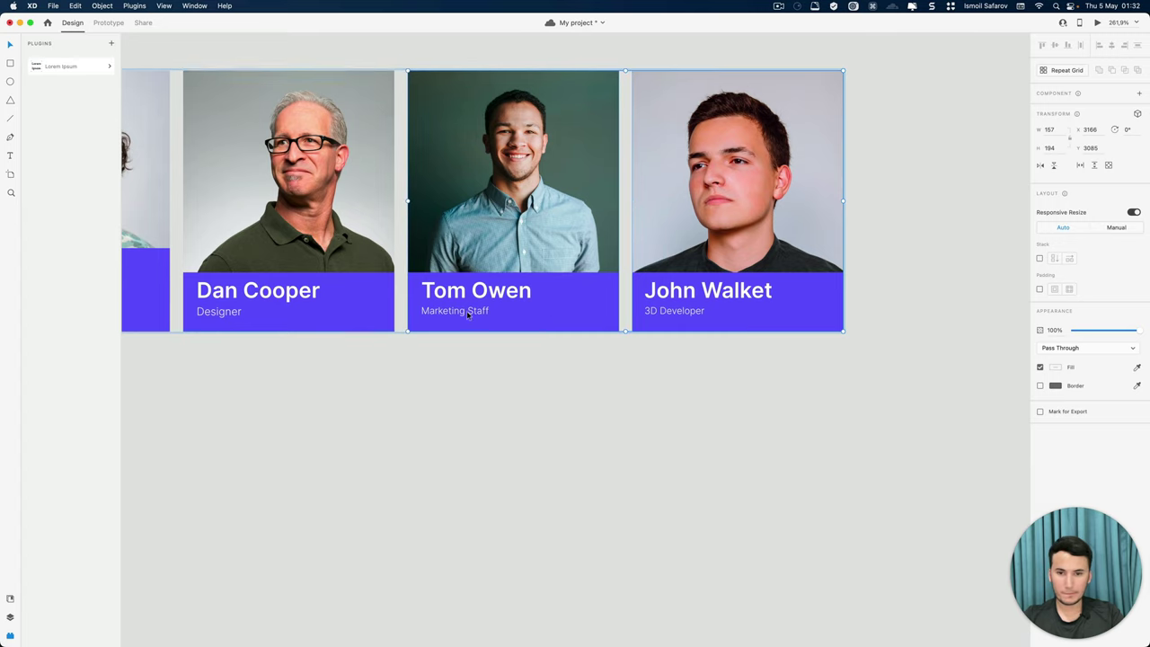
{"action": "left_click", "coordinate": [231, 312], "text": "shift"}
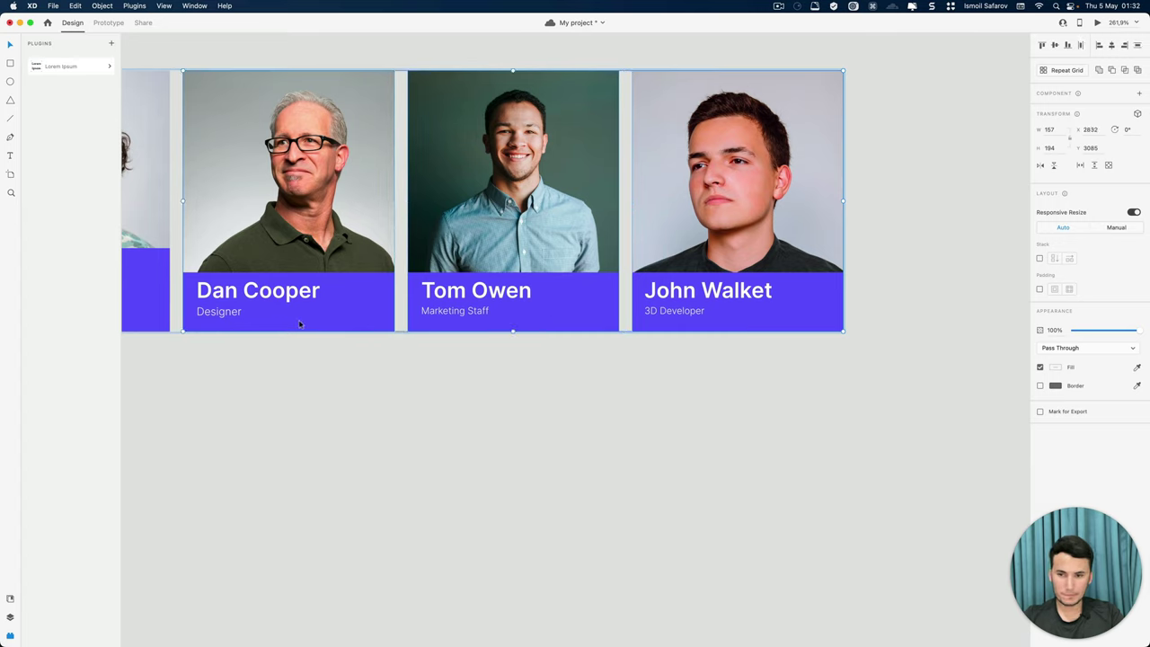
{"action": "left_click", "coordinate": [456, 311], "text": "shift"}
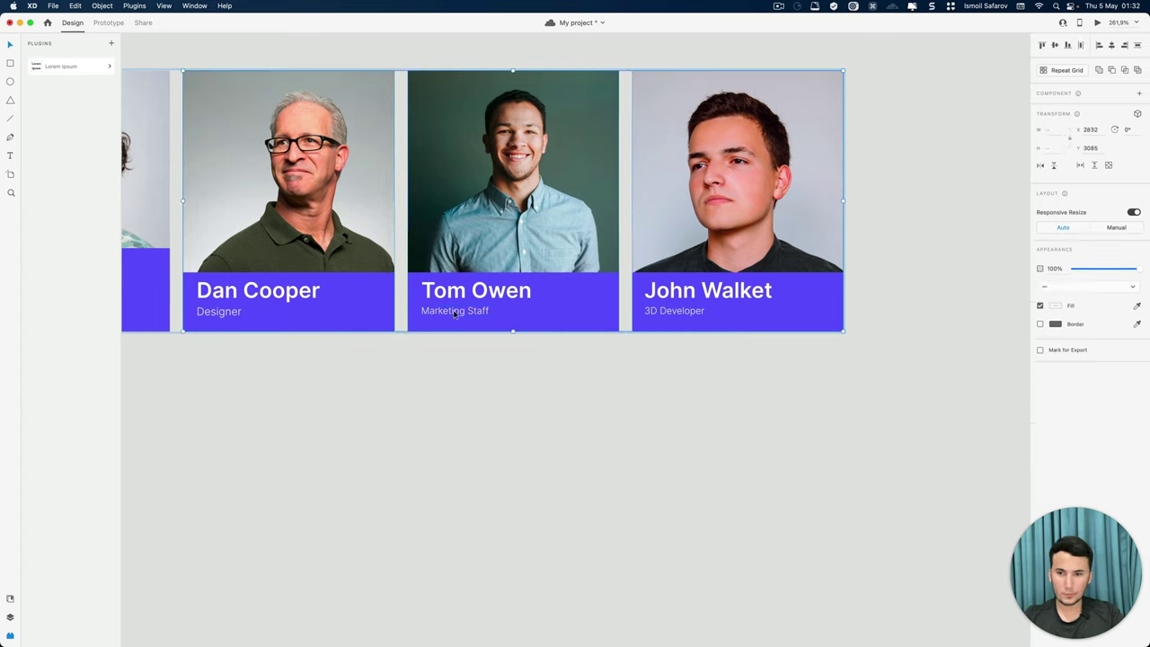
{"action": "left_click", "coordinate": [248, 315], "text": "shift"}
{"action": "left_click", "coordinate": [672, 314], "text": "shift"}
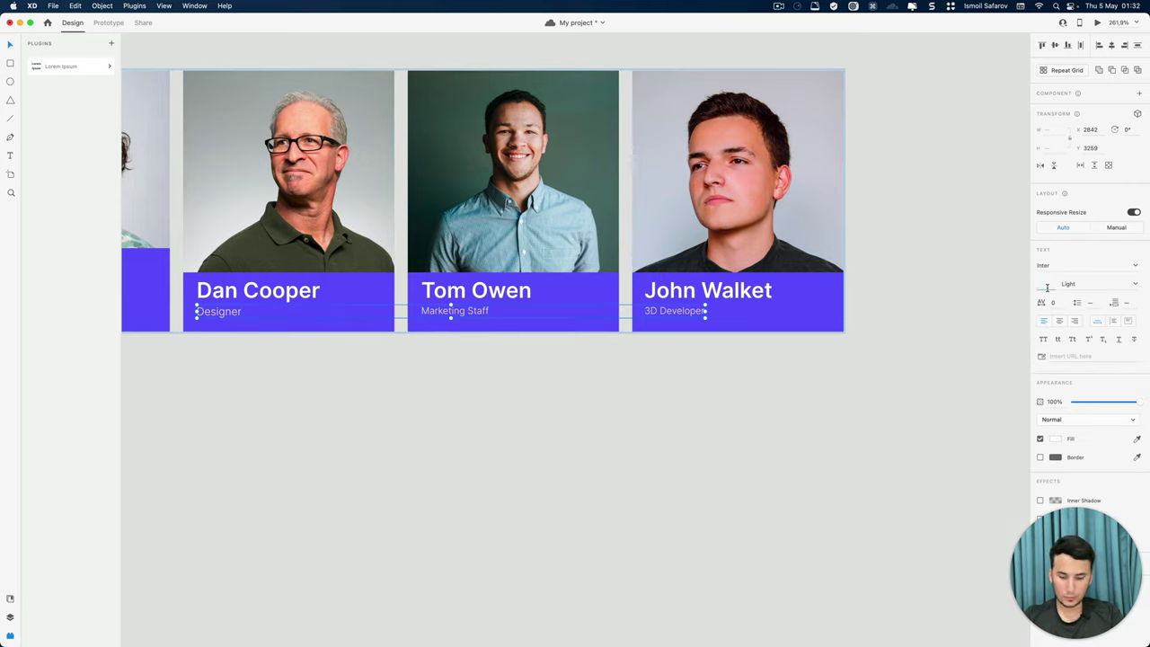
{"action": "type", "text": "4"}
{"action": "key", "text": "Return"}
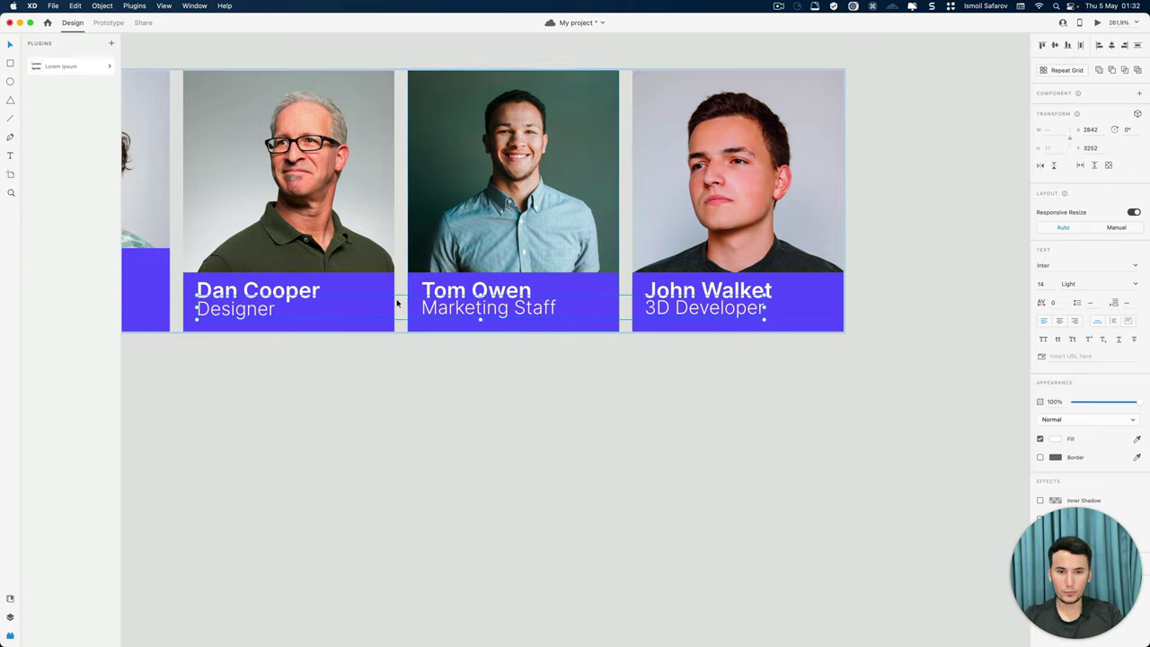
{"action": "scroll", "coordinate": [450, 378], "scroll_direction": "left", "scroll_amount": 5}
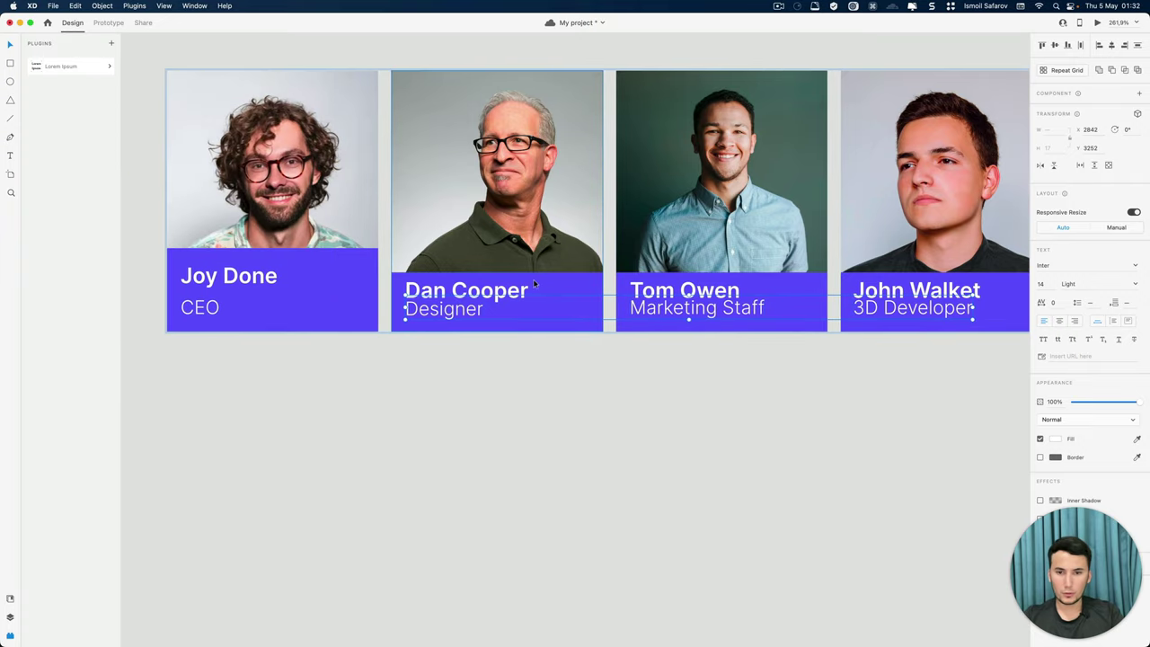
{"action": "left_click", "coordinate": [575, 284]}
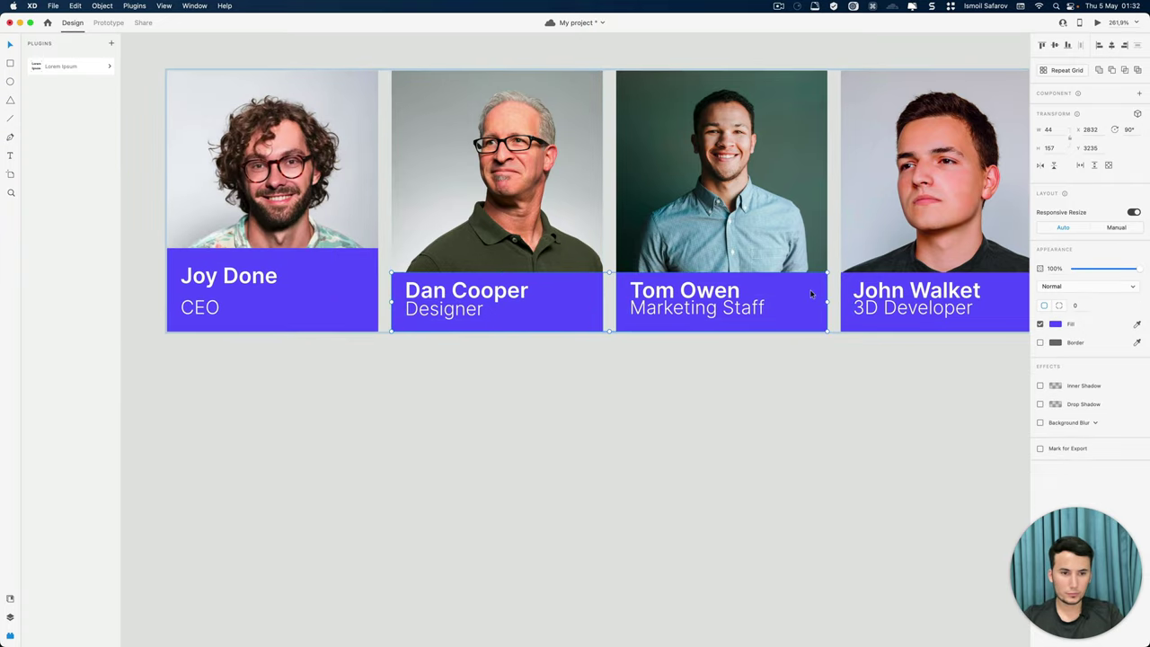
{"action": "left_click", "coordinate": [1000, 284], "text": "shift"}
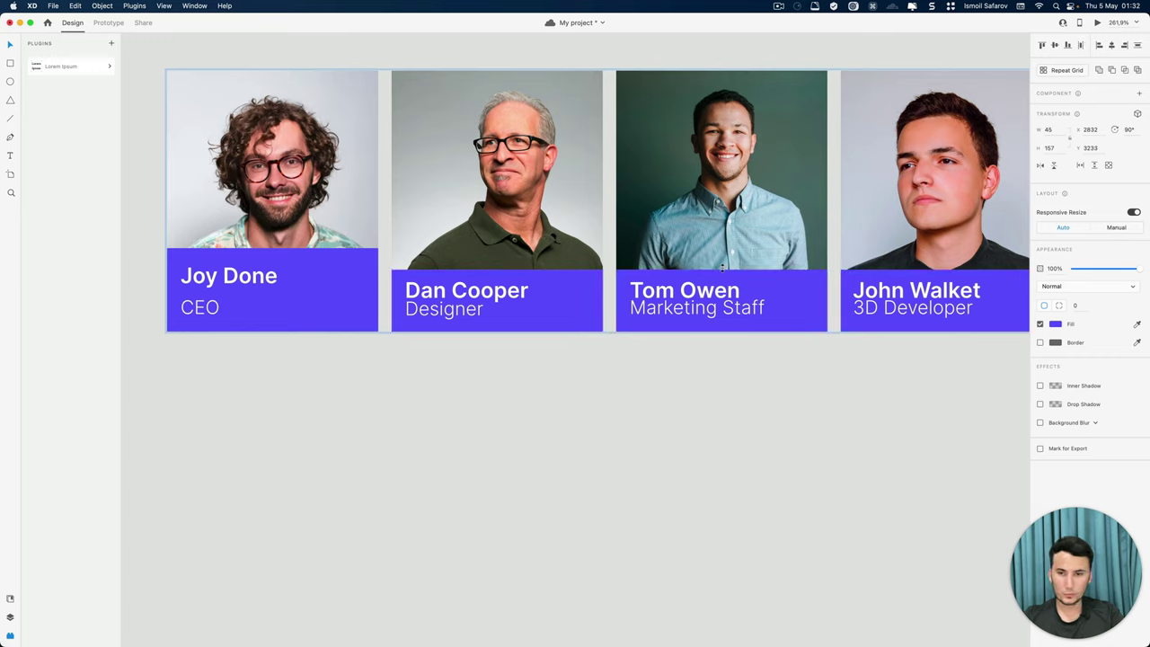
{"action": "left_click_drag", "start_coordinate": [724, 275], "coordinate": [721, 249]}
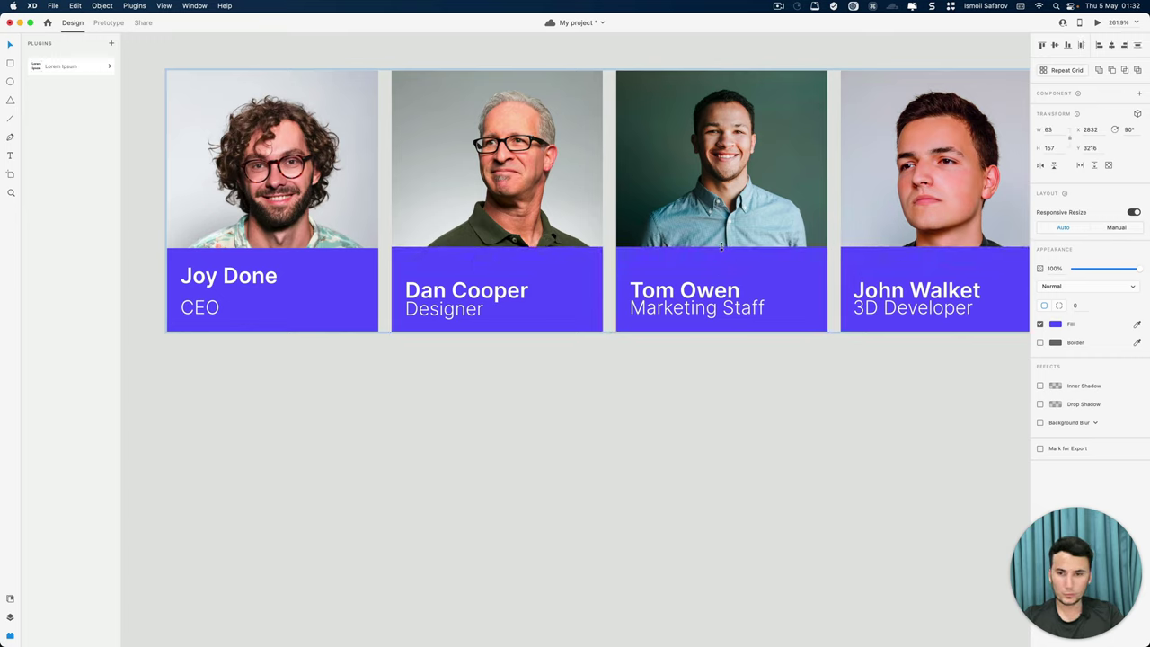
{"action": "scroll", "coordinate": [356, 252], "scroll_direction": "up", "scroll_amount": 2}
{"action": "left_click", "coordinate": [356, 259]}
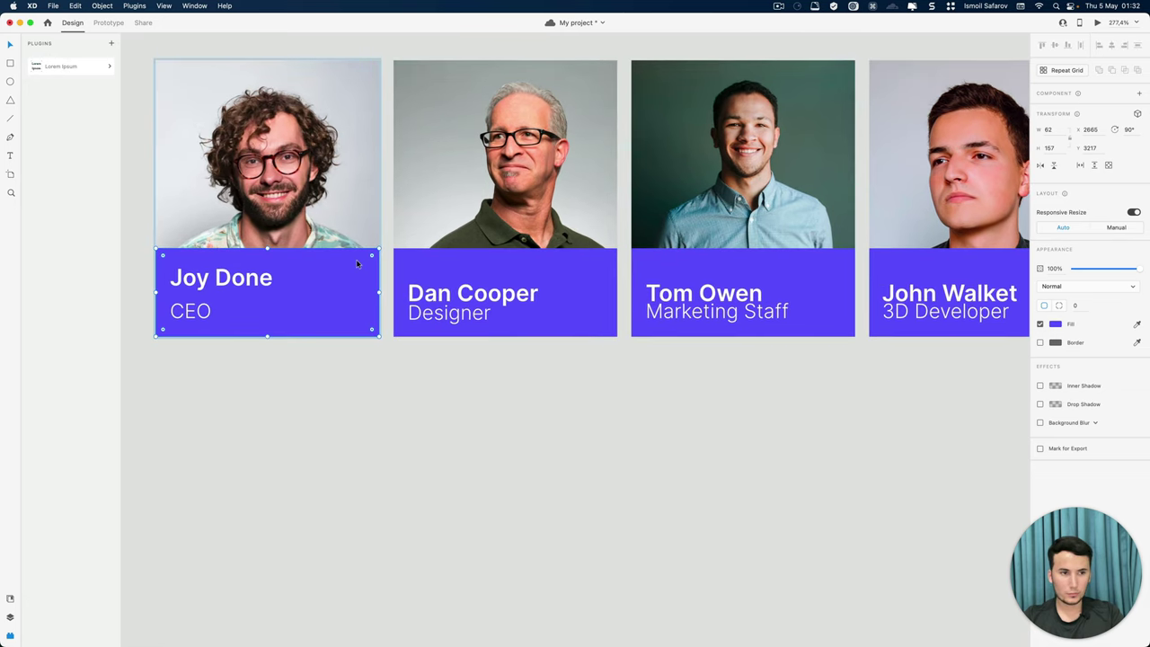
{"action": "scroll", "coordinate": [382, 307], "scroll_direction": "right", "scroll_amount": 3}
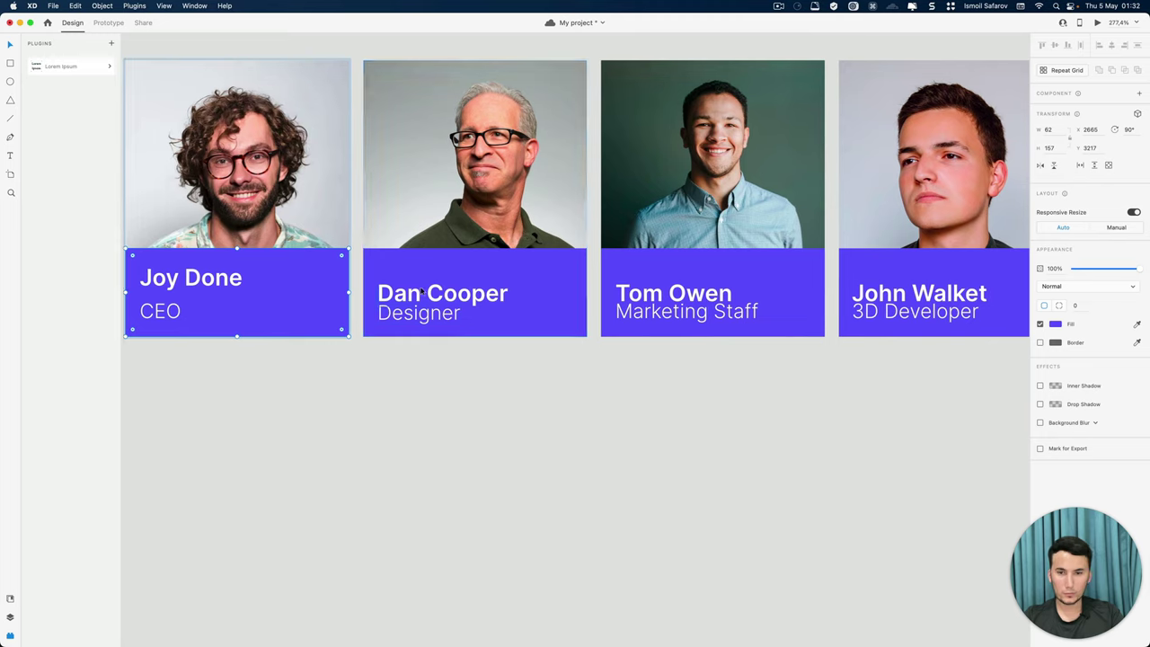
- Nudge the Dan Cooper name and Designer title up on their card
{"action": "left_click", "coordinate": [456, 279]}
{"action": "left_click", "coordinate": [448, 295]}
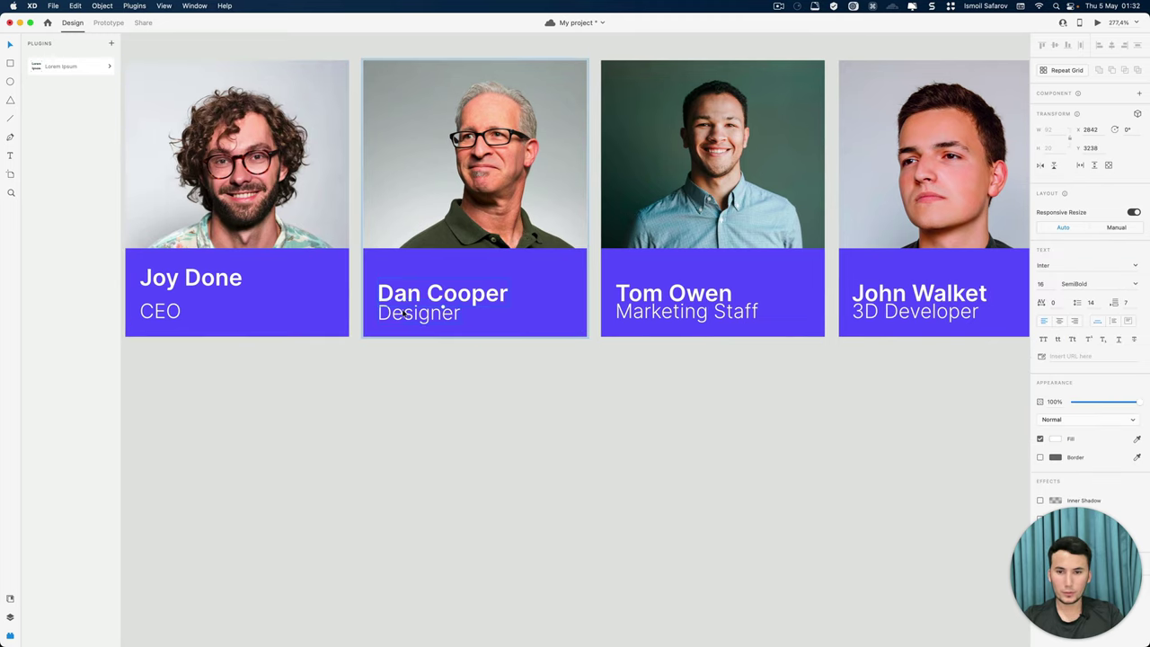
{"action": "key", "text": "Up"}
{"action": "key", "text": "Up"}
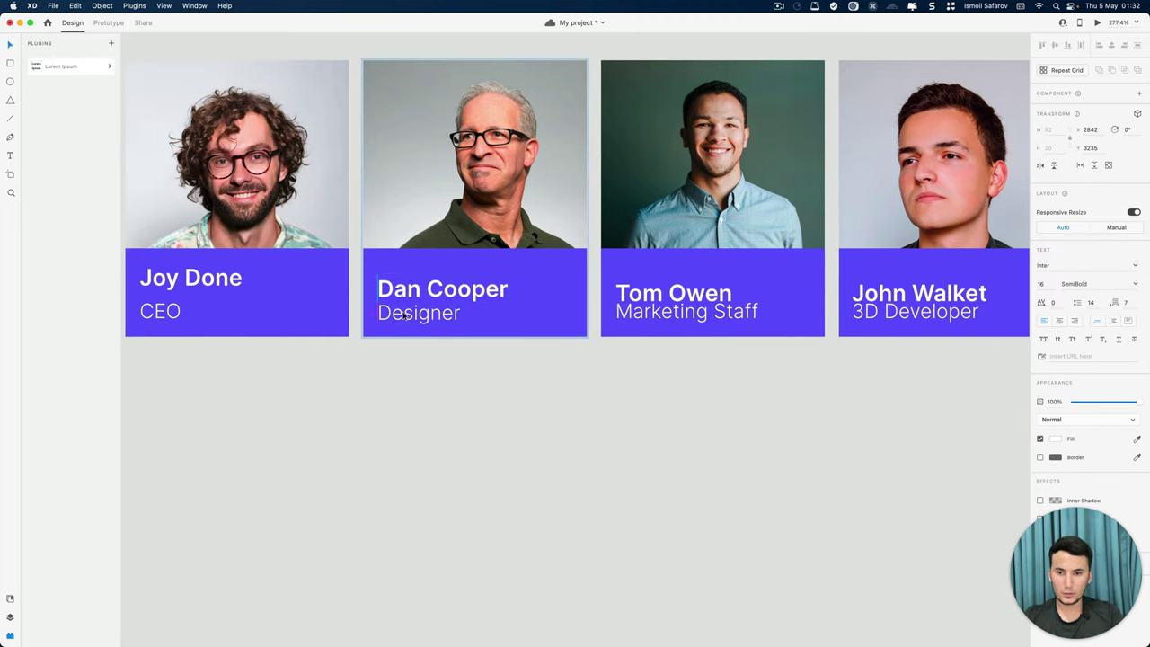
{"action": "key", "text": "Up"}
{"action": "key", "text": "Up"}
{"action": "key", "text": "Up"}
{"action": "key", "text": "Up"}
{"action": "key", "text": "Up"}
{"action": "key", "text": "Up"}
{"action": "key", "text": "Up"}
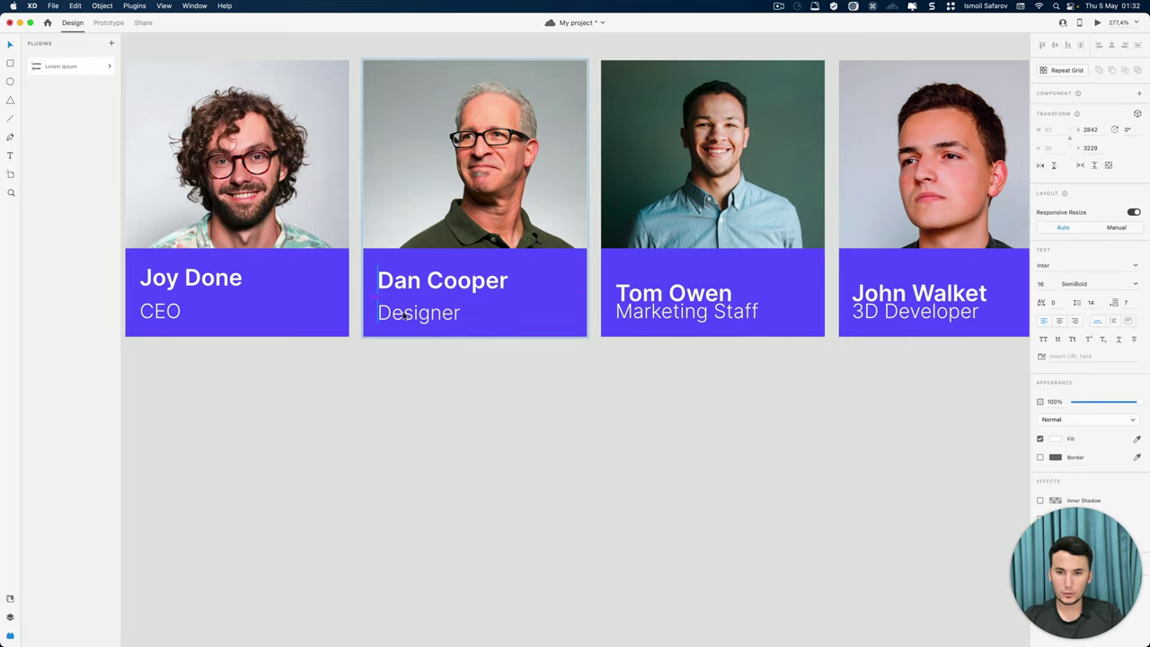
{"action": "key", "text": "Up"}
{"action": "left_click", "coordinate": [405, 315], "text": "shift"}
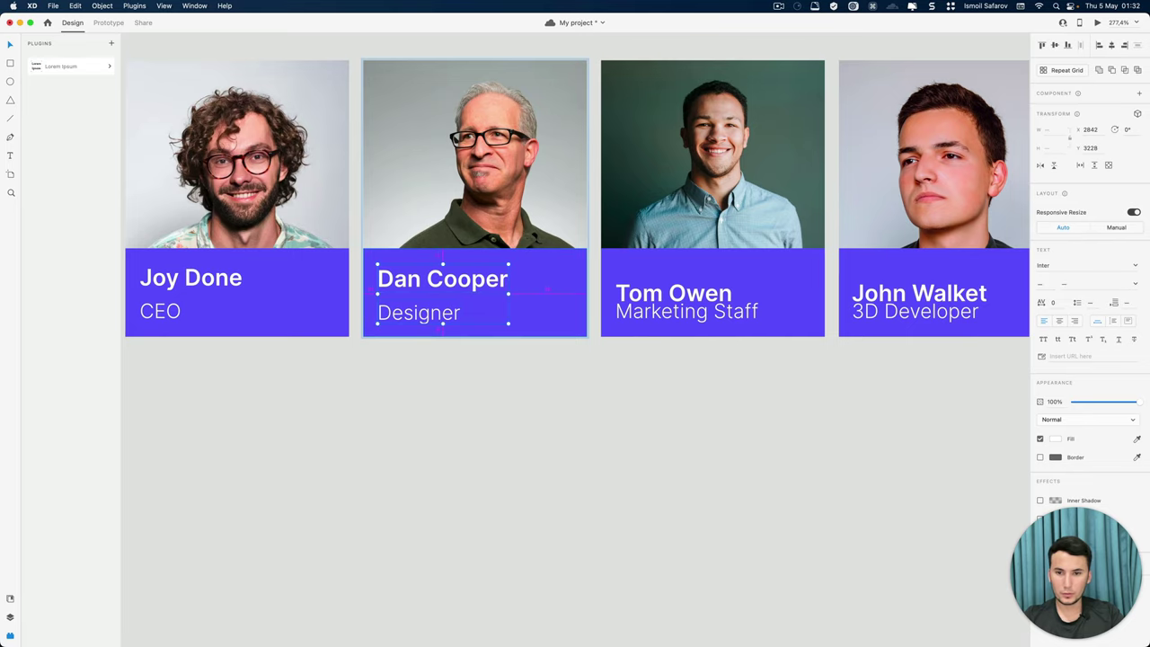
{"action": "key", "text": "Up"}
{"action": "scroll", "coordinate": [407, 296], "scroll_direction": "right", "scroll_amount": 5}
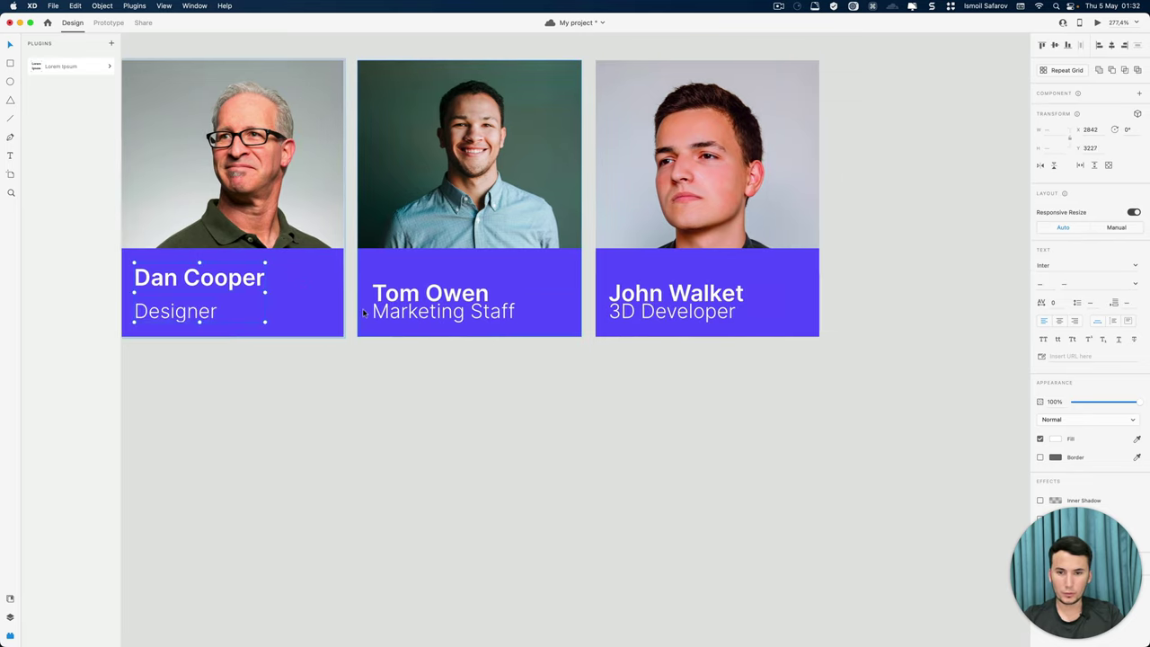
{"action": "left_click", "coordinate": [406, 298]}
{"action": "double_click", "coordinate": [407, 298]}
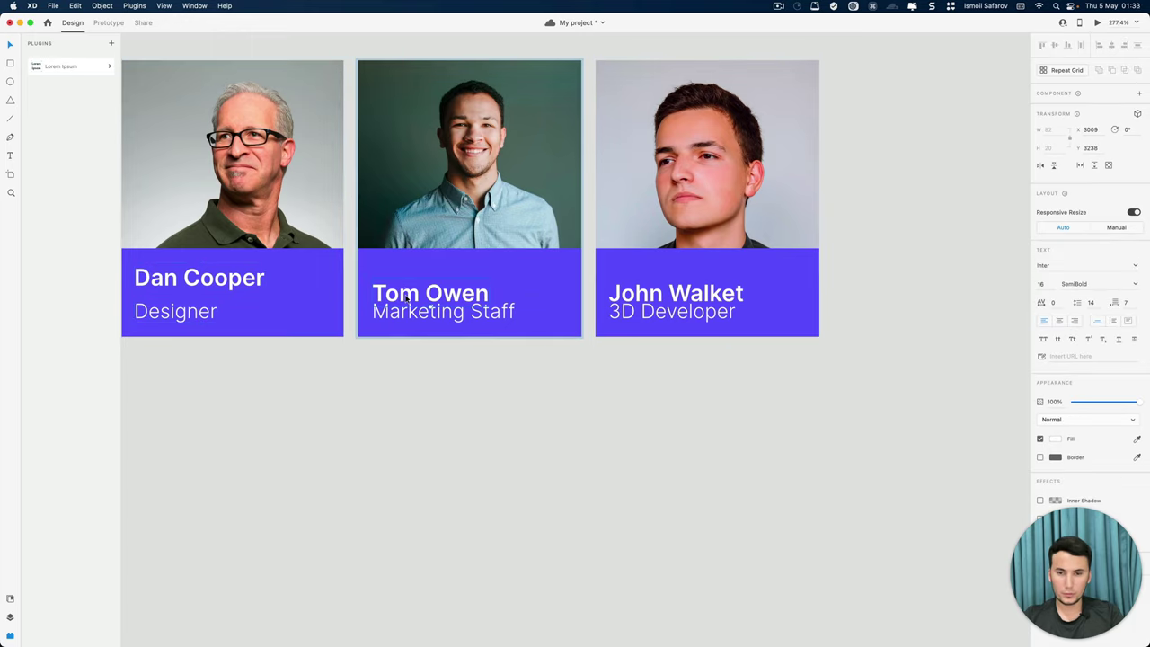
{"action": "key", "text": "Up"}
{"action": "key", "text": "Up"}
{"action": "key", "text": "Up"}
{"action": "key", "text": "Up"}
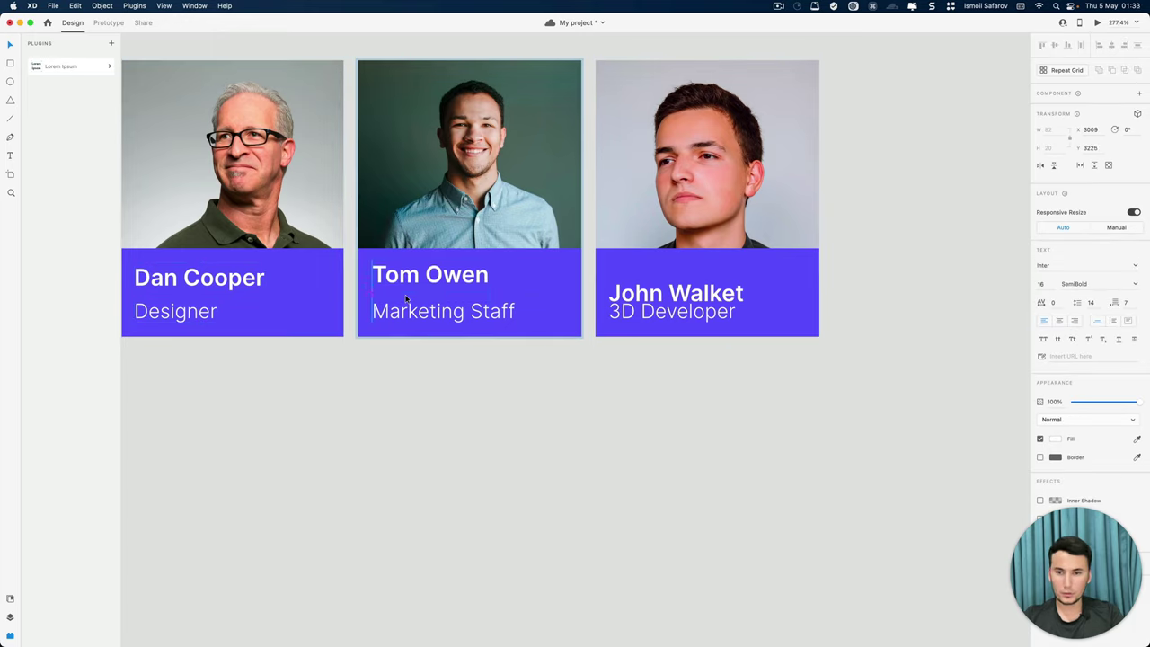
{"action": "left_click", "coordinate": [408, 312], "text": "shift"}
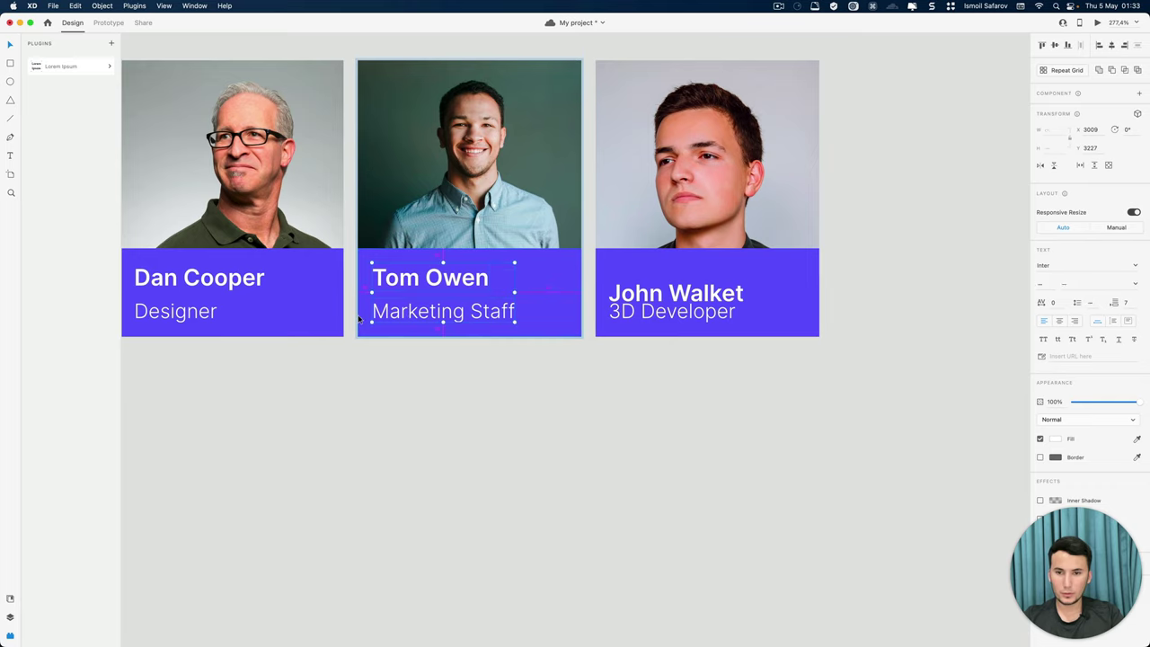
{"action": "scroll", "coordinate": [359, 319], "scroll_direction": "right", "scroll_amount": 3}
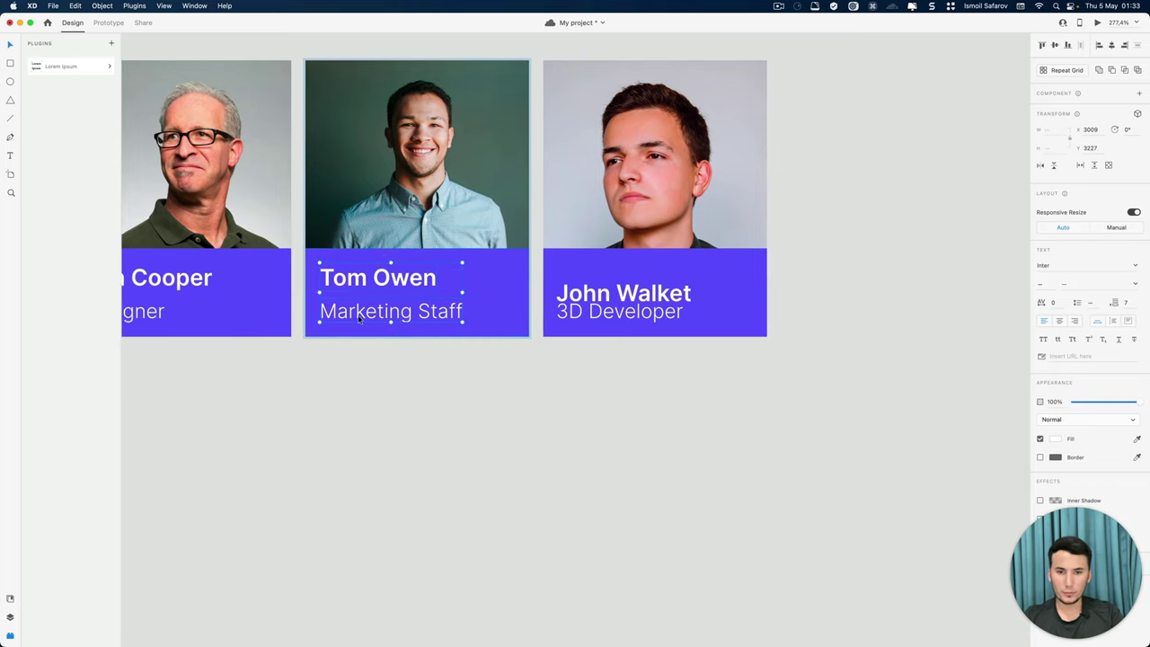
{"action": "left_click", "coordinate": [556, 296]}
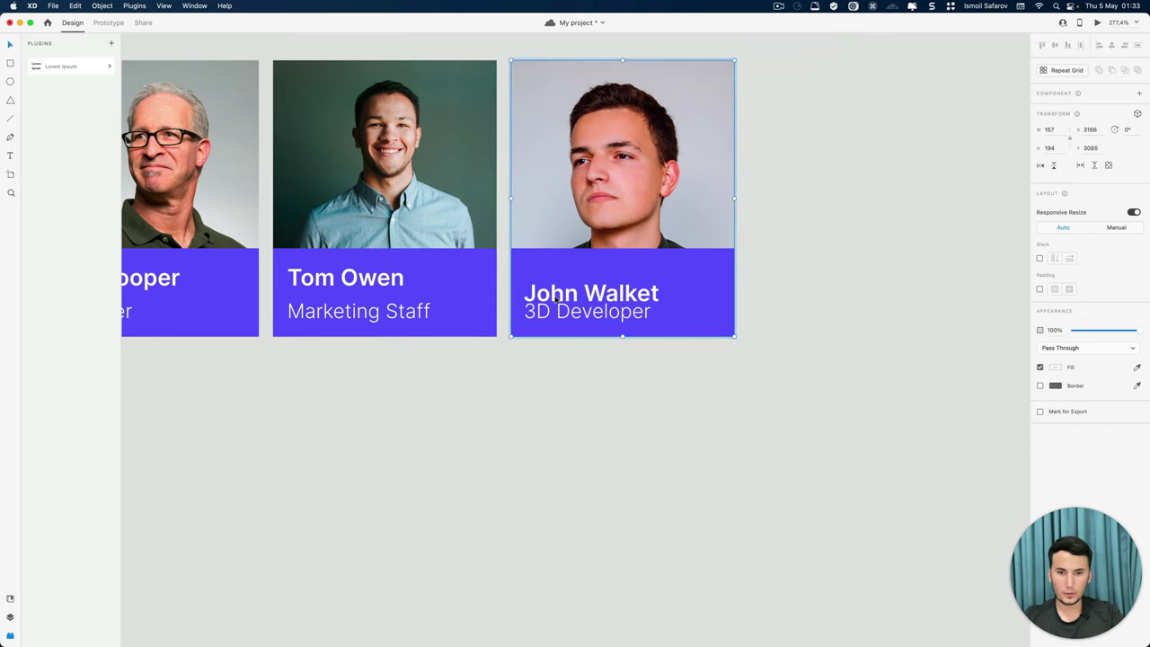
{"action": "double_click", "coordinate": [555, 299]}
{"action": "key", "text": "Up"}
{"action": "key", "text": "Up"}
{"action": "key", "text": "Up"}
{"action": "key", "text": "Up"}
{"action": "key", "text": "Up"}
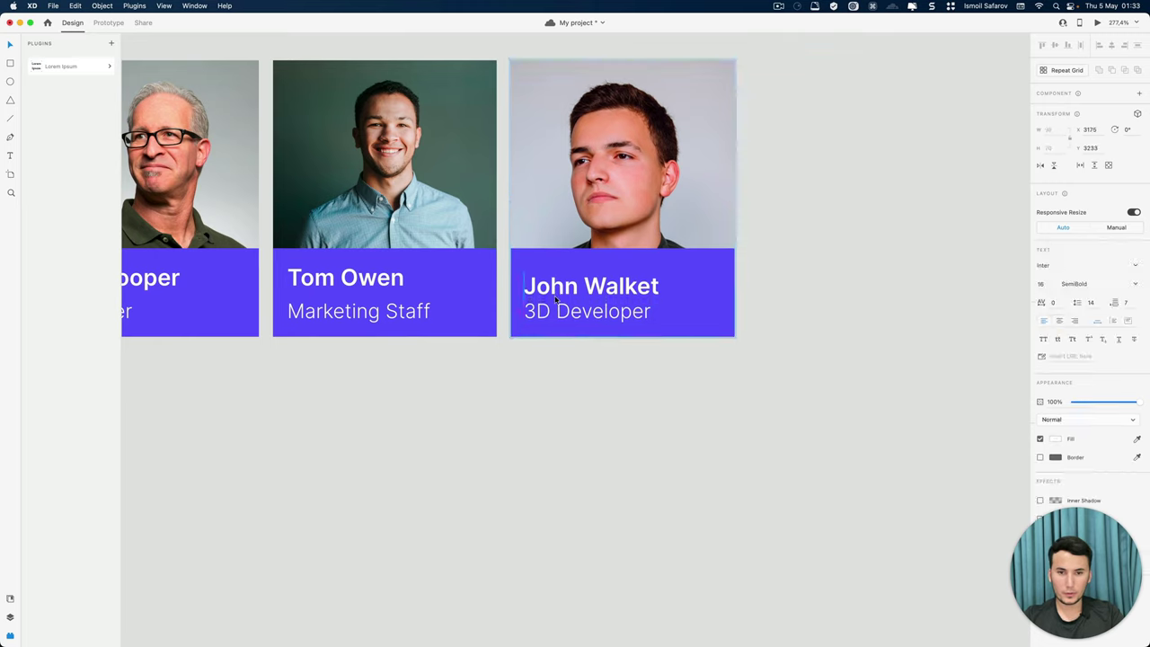
{"action": "key", "text": "Up"}
{"action": "key", "text": "Up"}
{"action": "key", "text": "Up"}
{"action": "key", "text": "Up"}
{"action": "key", "text": "Up"}
{"action": "key", "text": "Up"}
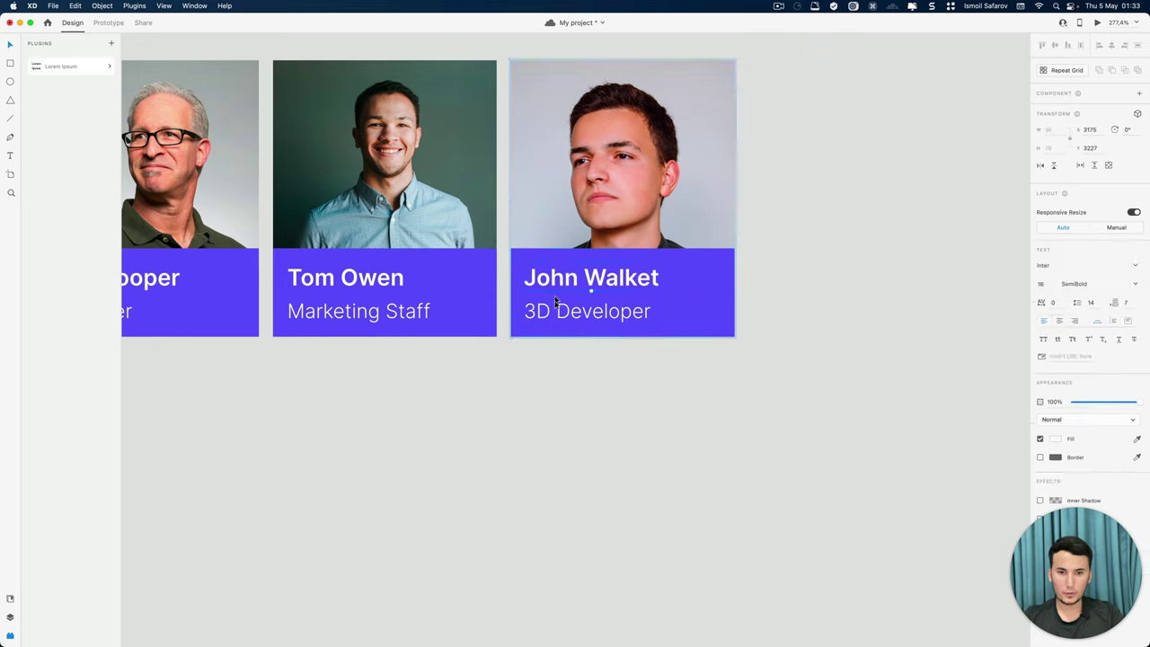
{"action": "left_click", "coordinate": [557, 316], "text": "shift"}
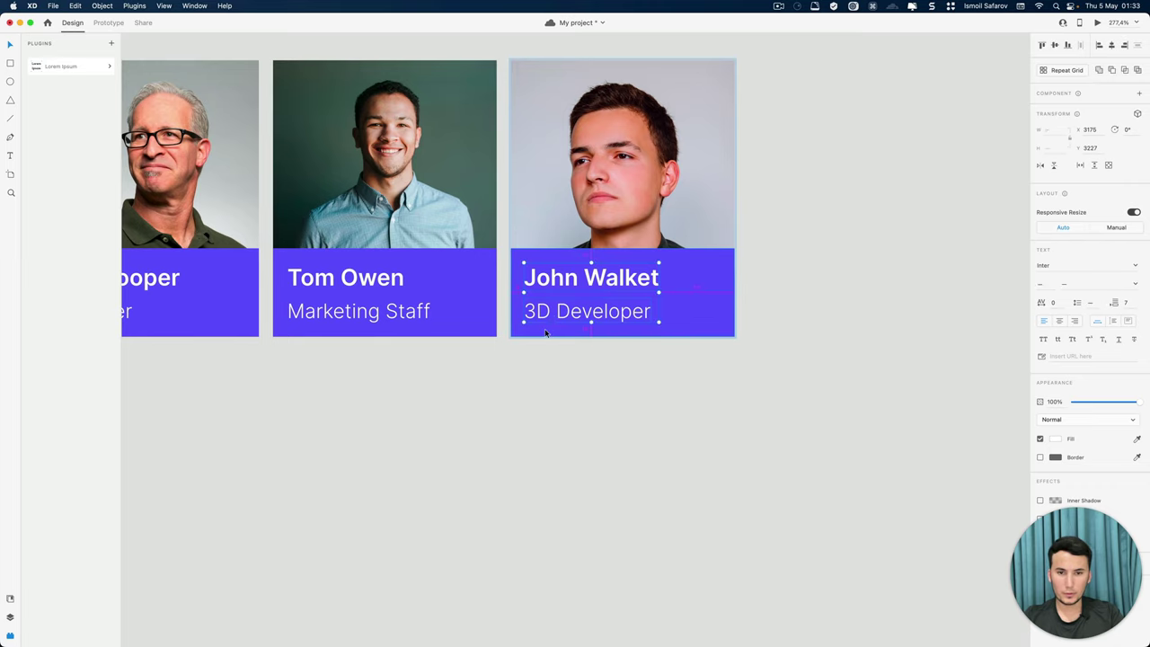
{"action": "key", "text": "Right"}
{"action": "left_click", "coordinate": [518, 401]}
- Select the portfolio image grid, show the layout grids, and move the team card row onto the mobile artboard
{"action": "scroll", "coordinate": [519, 400], "scroll_direction": "down", "scroll_amount": 5}
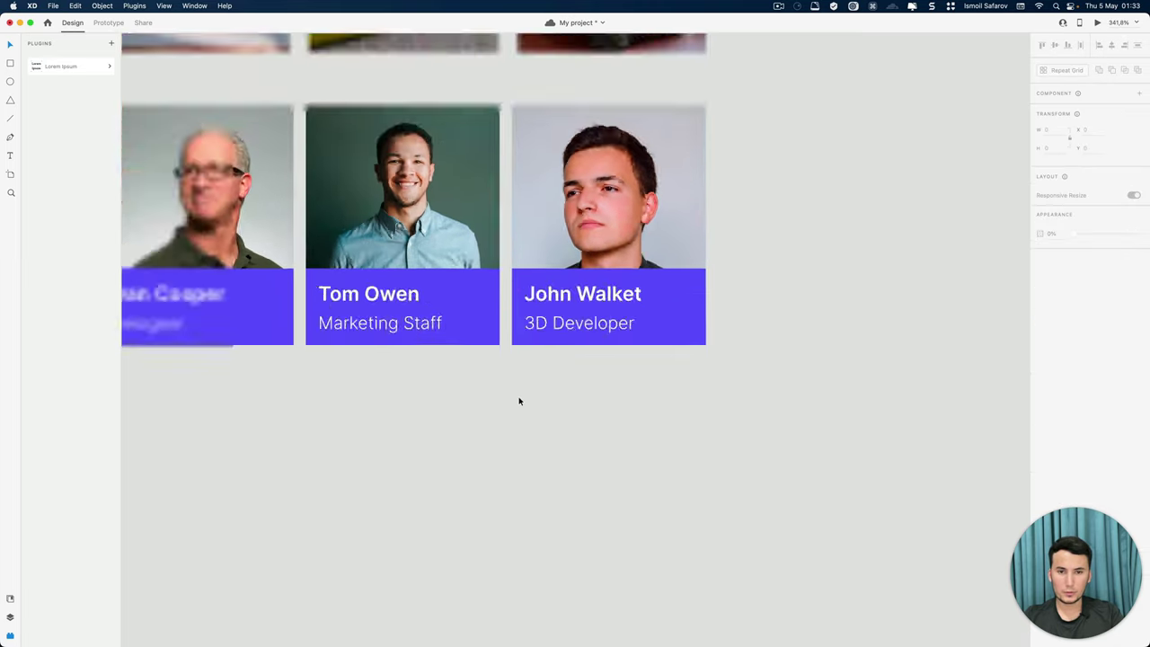
{"action": "scroll", "coordinate": [485, 413], "scroll_direction": "down", "scroll_amount": 3}
{"action": "left_click_drag", "start_coordinate": [355, 417], "coordinate": [385, 406]}
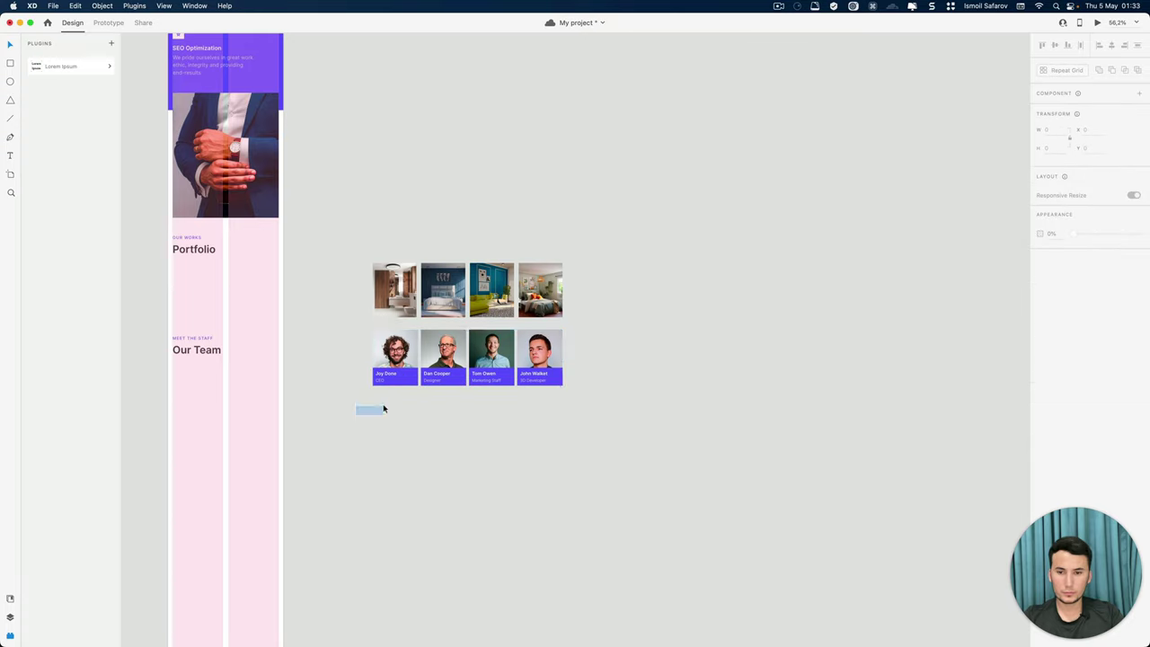
{"action": "scroll", "coordinate": [367, 386], "scroll_direction": "up", "scroll_amount": 1}
{"action": "scroll", "coordinate": [368, 388], "scroll_direction": "up", "scroll_amount": 3}
{"action": "scroll", "coordinate": [380, 383], "scroll_direction": "up", "scroll_amount": 3}
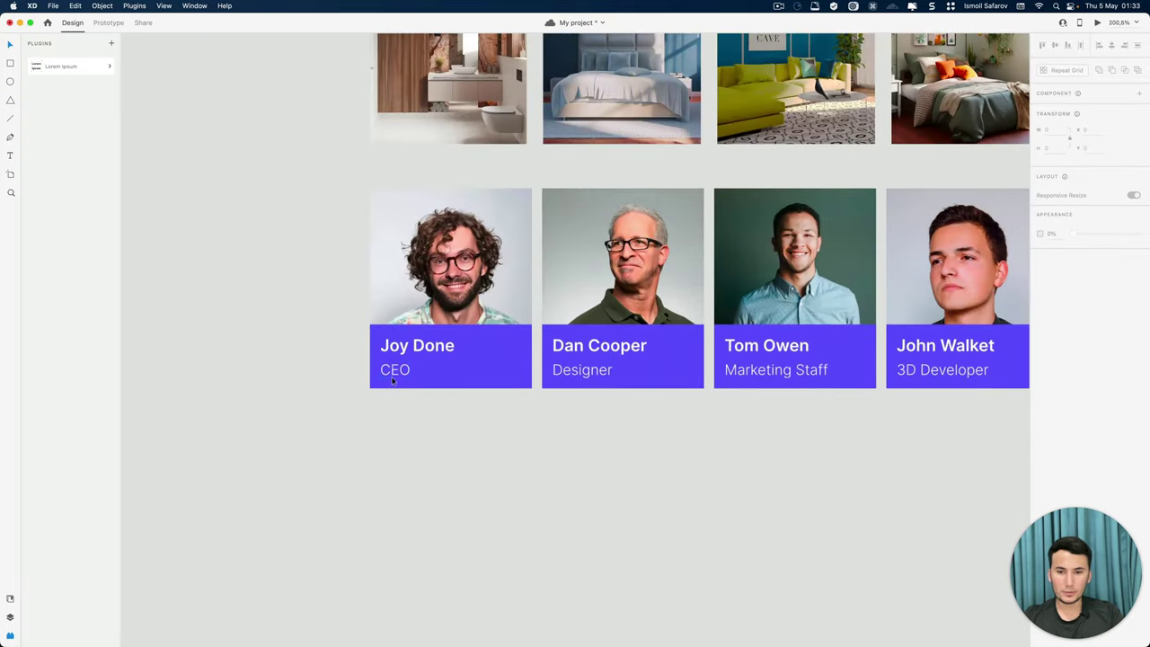
{"action": "scroll", "coordinate": [388, 378], "scroll_direction": "down", "scroll_amount": 2}
{"action": "scroll", "coordinate": [382, 382], "scroll_direction": "down", "scroll_amount": 2}
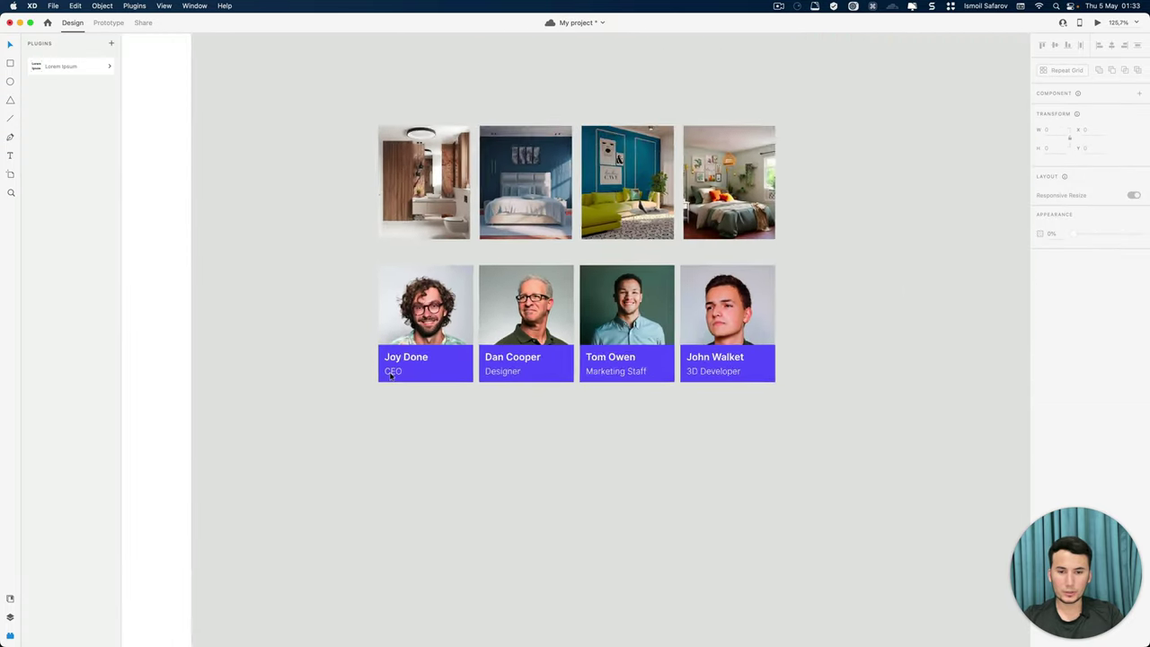
{"action": "scroll", "coordinate": [376, 389], "scroll_direction": "down", "scroll_amount": 1}
{"action": "left_click_drag", "start_coordinate": [365, 400], "coordinate": [742, 174]}
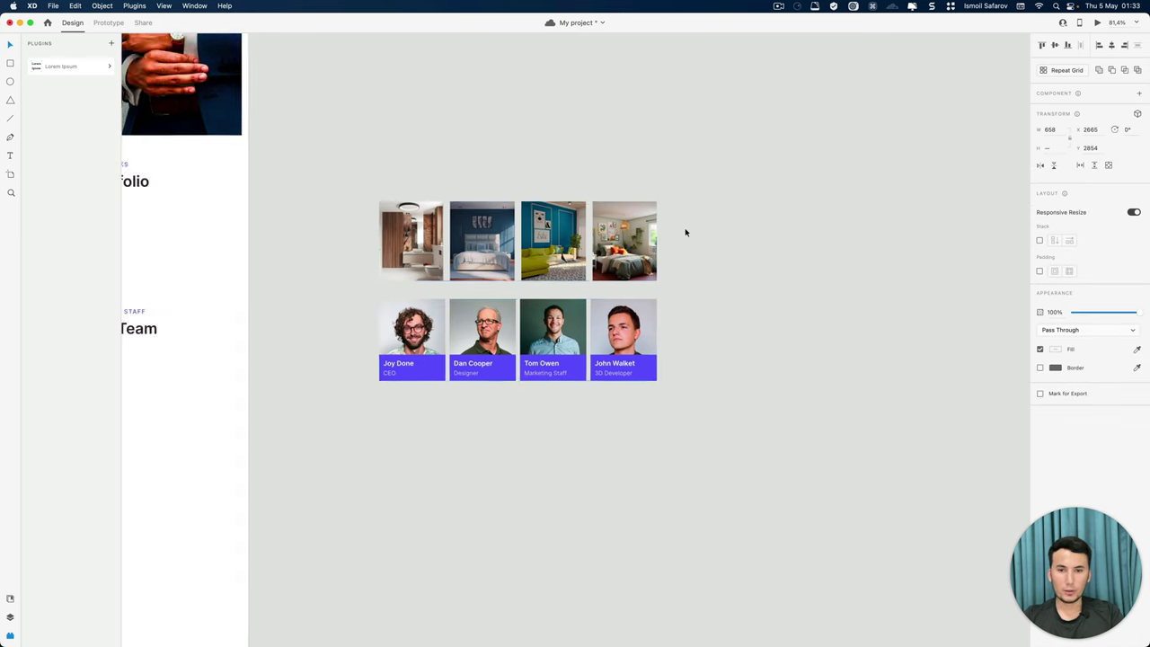
{"action": "scroll", "coordinate": [680, 234], "scroll_direction": "up", "scroll_amount": 1}
{"action": "scroll", "coordinate": [680, 234], "scroll_direction": "down", "scroll_amount": 3}
{"action": "key", "text": "super+shift+apostrophe"}
{"action": "left_click_drag", "start_coordinate": [566, 293], "coordinate": [407, 320]}
- Place the portfolio image grid under the Portfolio heading and push it further down
{"action": "mouse_move", "coordinate": [571, 247]}
{"action": "left_mouse_down"}
{"action": "mouse_move", "coordinate": [412, 243]}
{"action": "mouse_move", "coordinate": [492, 248]}
{"action": "left_mouse_up"}
{"action": "scroll", "coordinate": [342, 229], "scroll_direction": "up", "scroll_amount": 2}
{"action": "scroll", "coordinate": [314, 231], "scroll_direction": "up", "scroll_amount": 5}
{"action": "key", "text": "super+shift+apostrophe"}
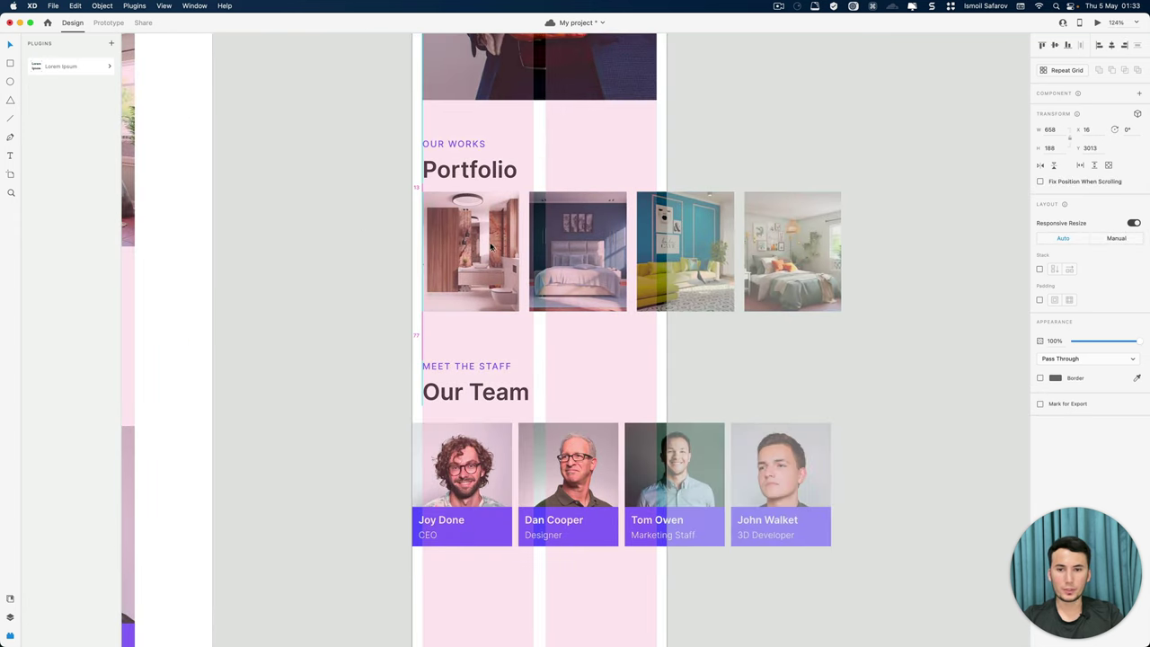
{"action": "key", "text": "Down"}
{"action": "key", "text": "Down"}
{"action": "key", "text": "Down"}
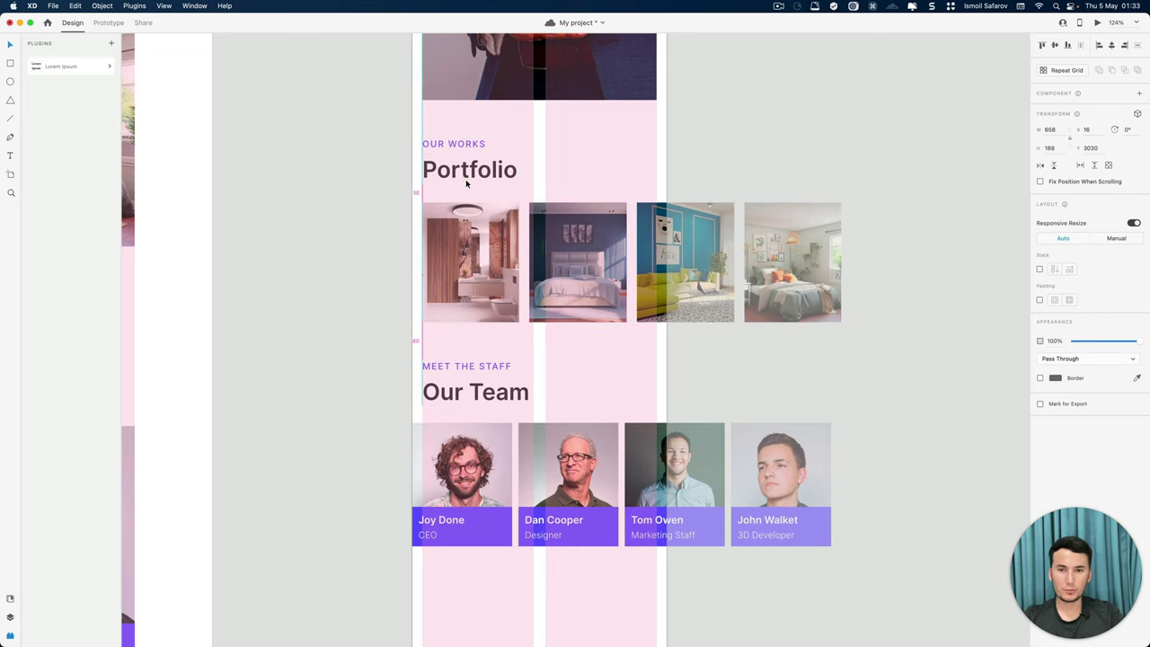
{"action": "key", "text": "shift+Down"}
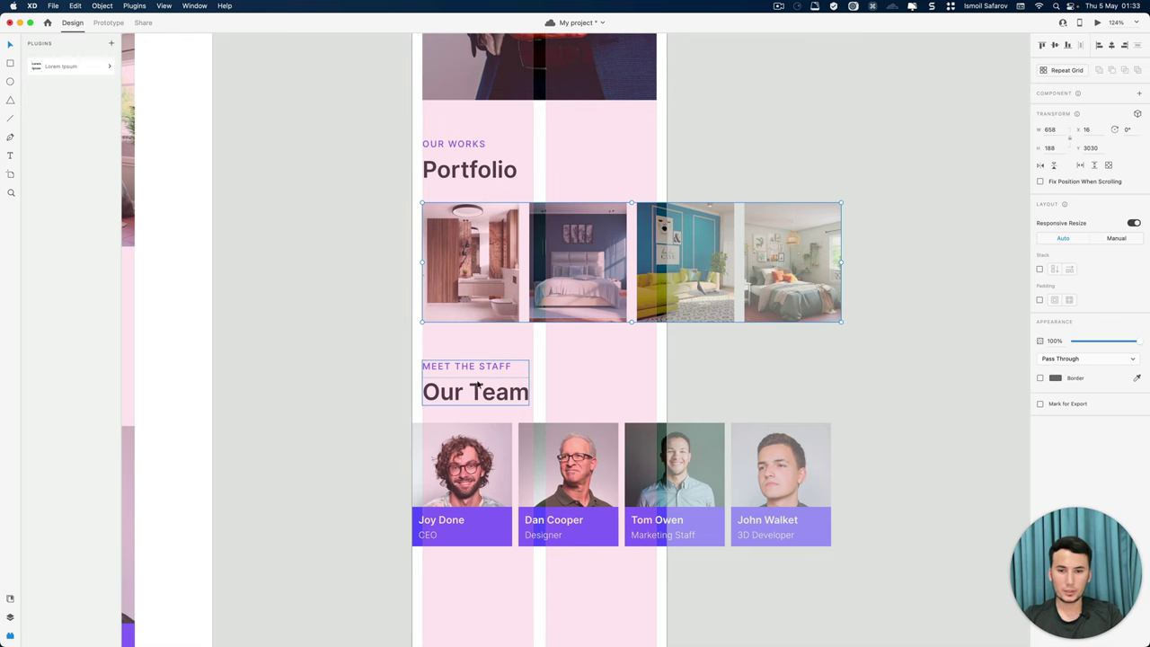
- Line up the team cards with the Our Team heading's left edge, slightly below it
{"action": "left_click", "coordinate": [478, 389]}
{"action": "scroll", "coordinate": [494, 302], "scroll_direction": "down", "scroll_amount": 4}
{"action": "scroll", "coordinate": [487, 291], "scroll_direction": "down", "scroll_amount": 5}
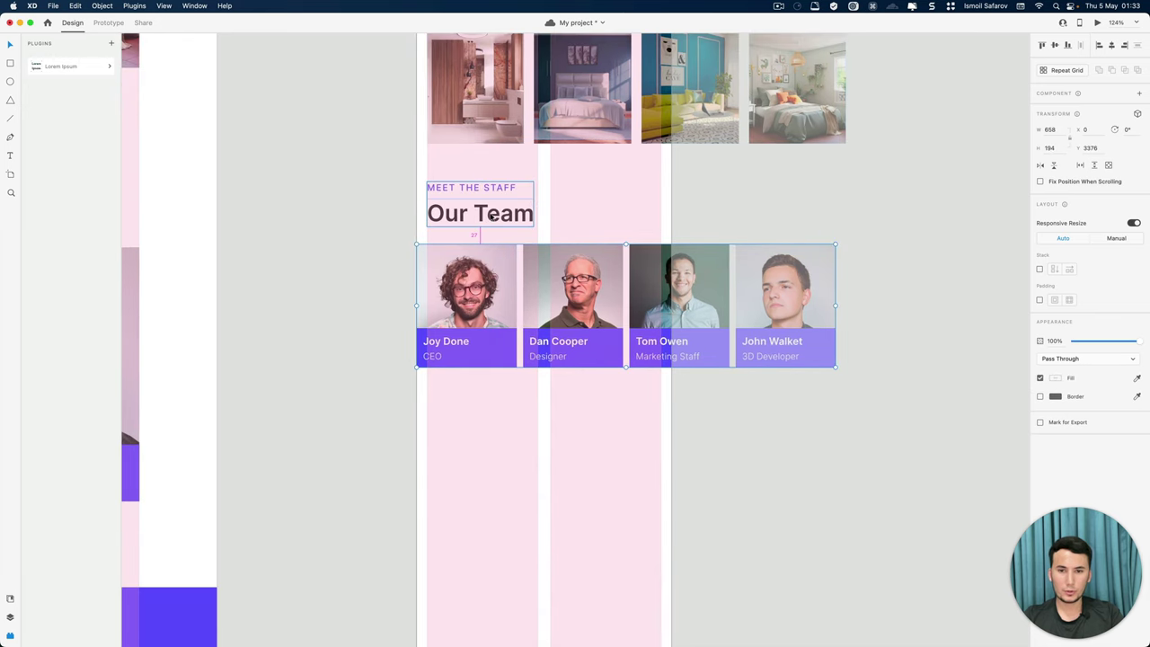
{"action": "left_click_drag", "start_coordinate": [454, 292], "coordinate": [464, 291]}
{"action": "key", "text": "Down"}
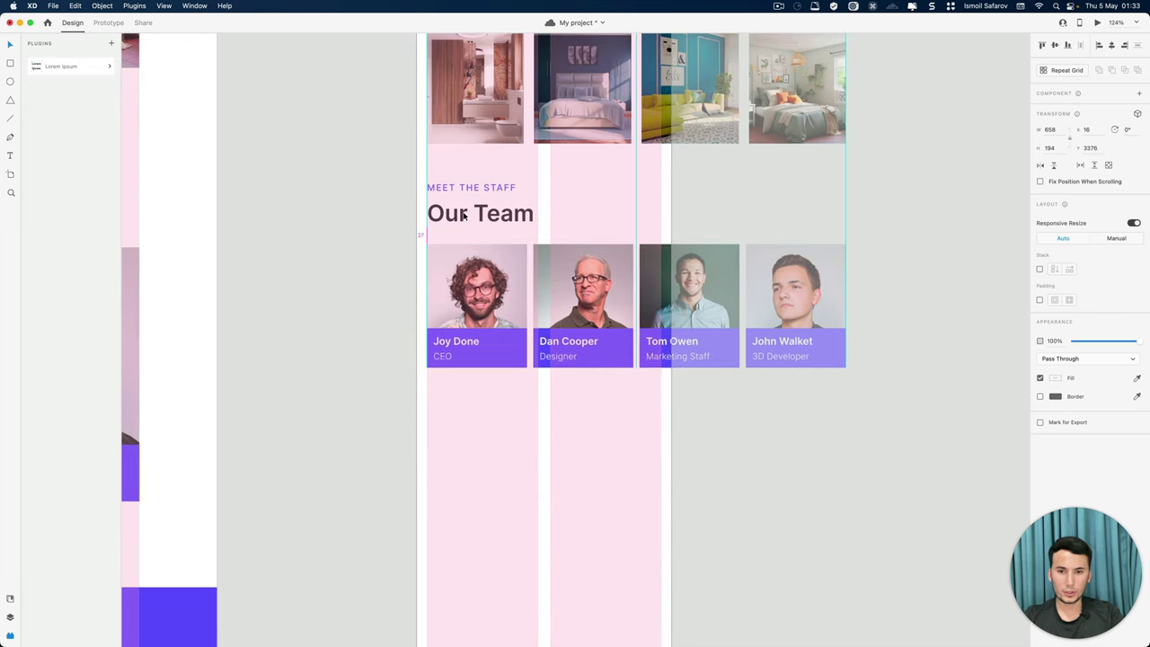
{"action": "key", "text": "Down"}
{"action": "key", "text": "Down"}
{"action": "key", "text": "Down"}
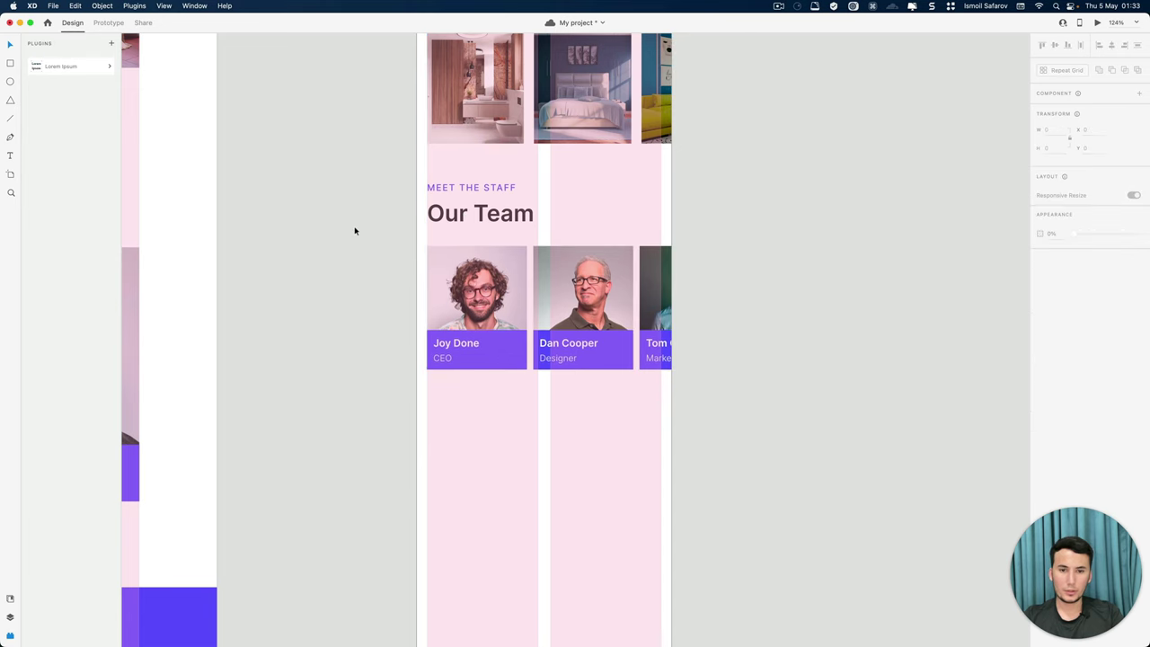
{"action": "left_click", "coordinate": [354, 231]}
{"action": "scroll", "coordinate": [355, 231], "scroll_direction": "down", "scroll_amount": 5}
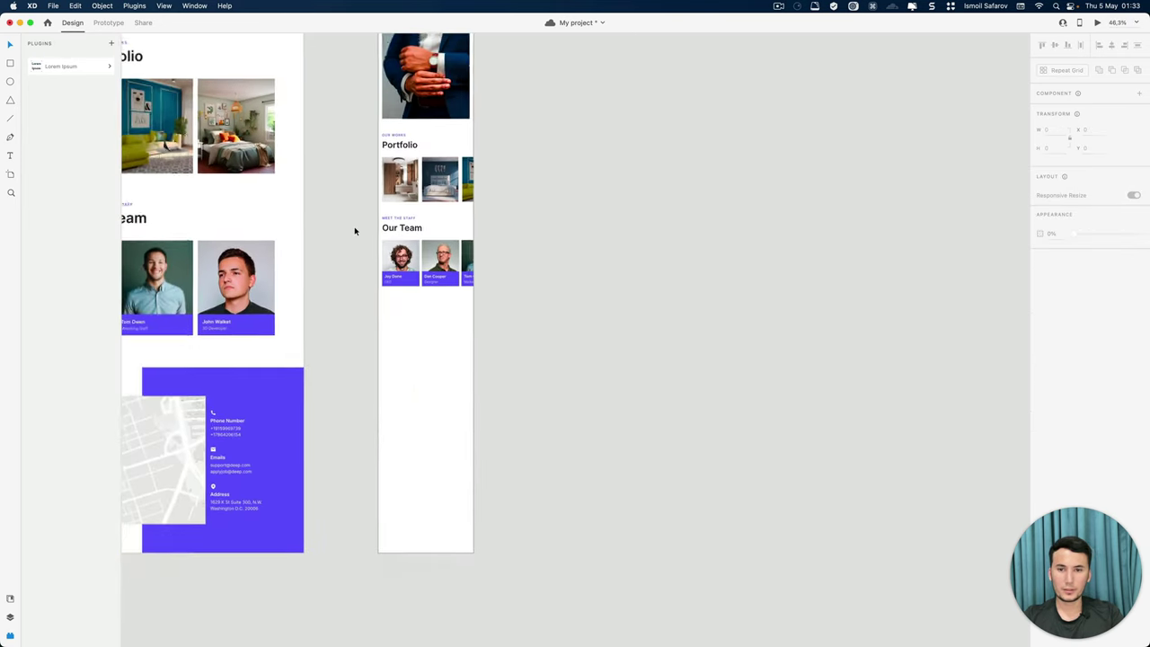
{"action": "scroll", "coordinate": [355, 230], "scroll_direction": "down", "scroll_amount": 3}
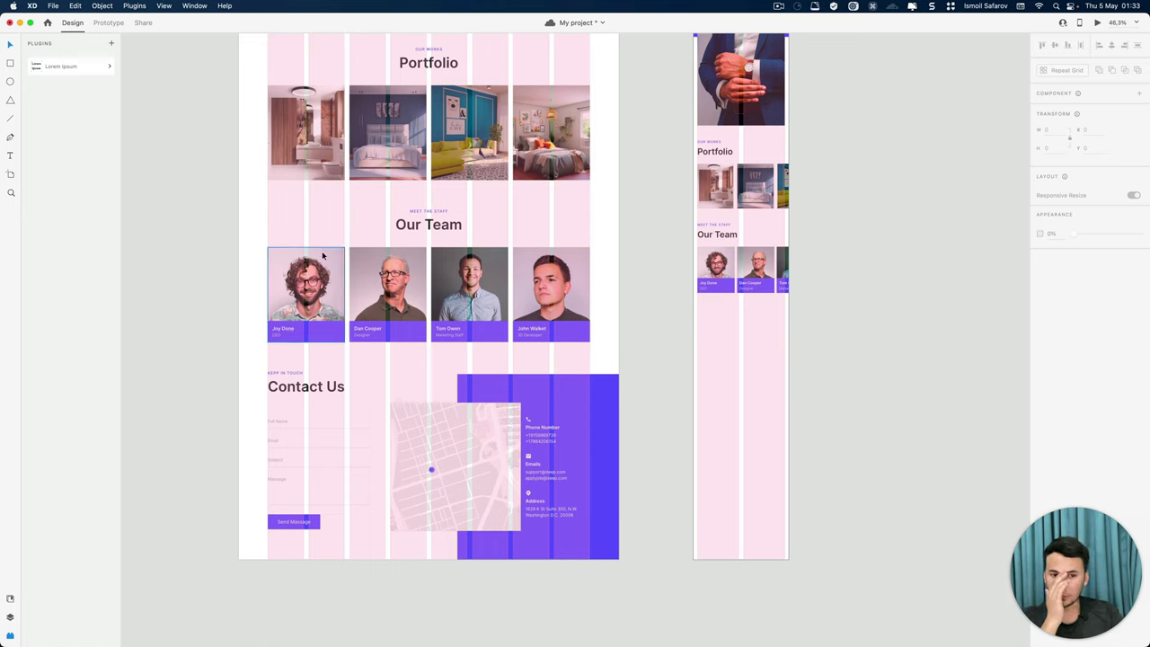
{"action": "left_click_drag", "start_coordinate": [760, 281], "coordinate": [729, 282]}
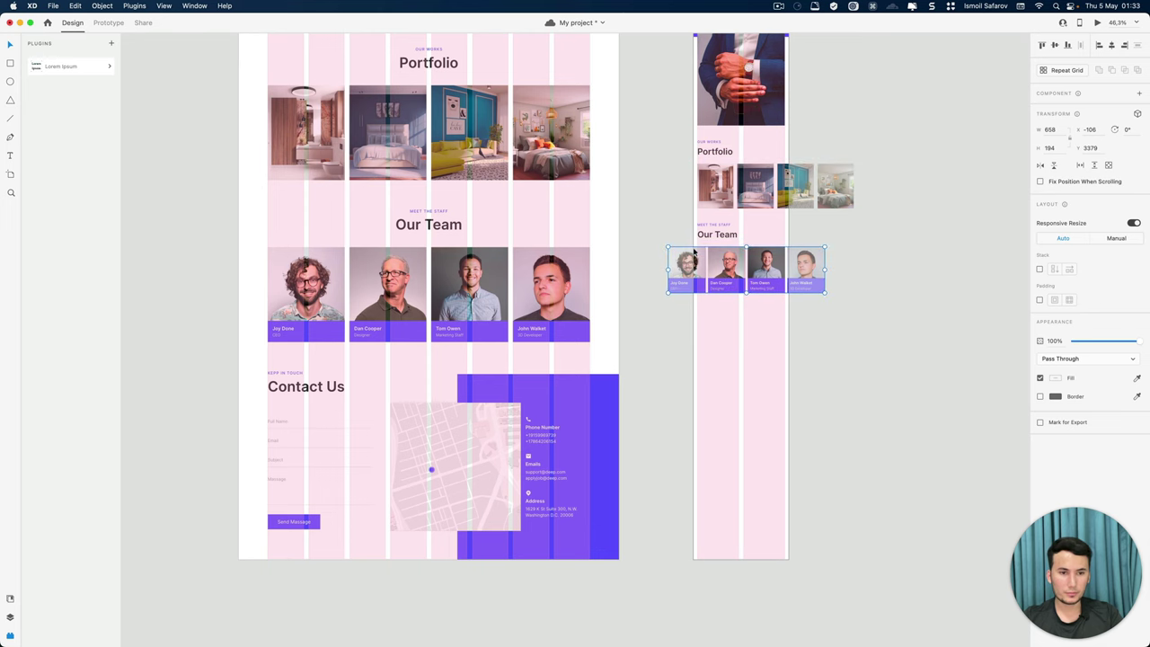
{"action": "scroll", "coordinate": [802, 270], "scroll_direction": "up", "scroll_amount": 5}
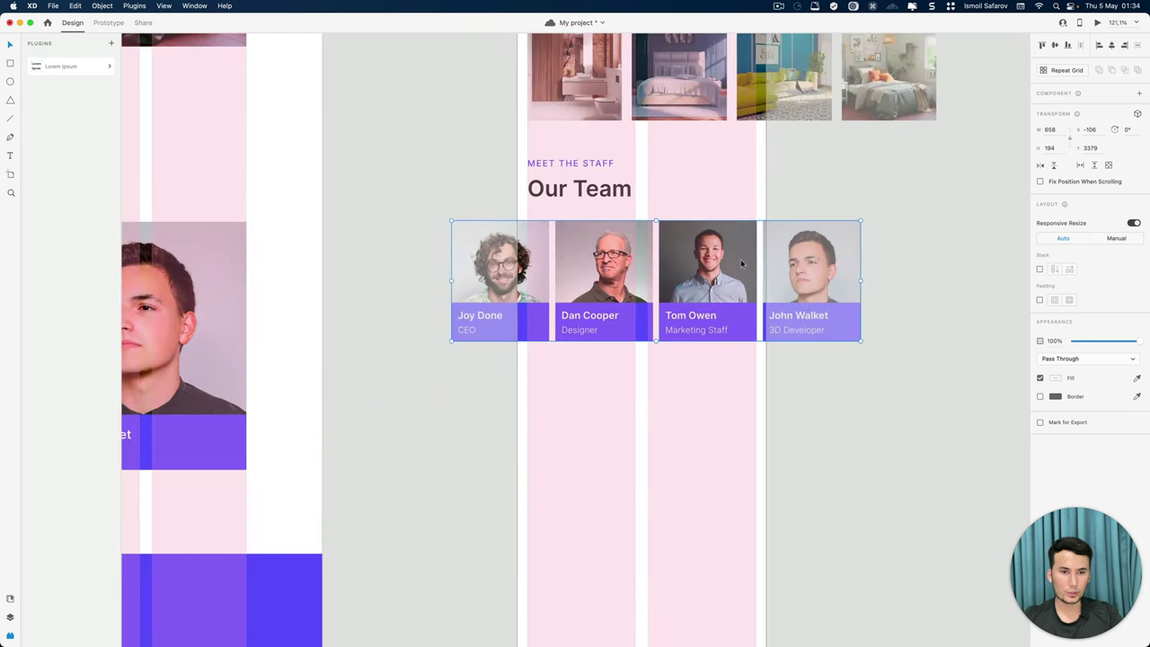
{"action": "left_click_drag", "start_coordinate": [741, 258], "coordinate": [734, 259]}
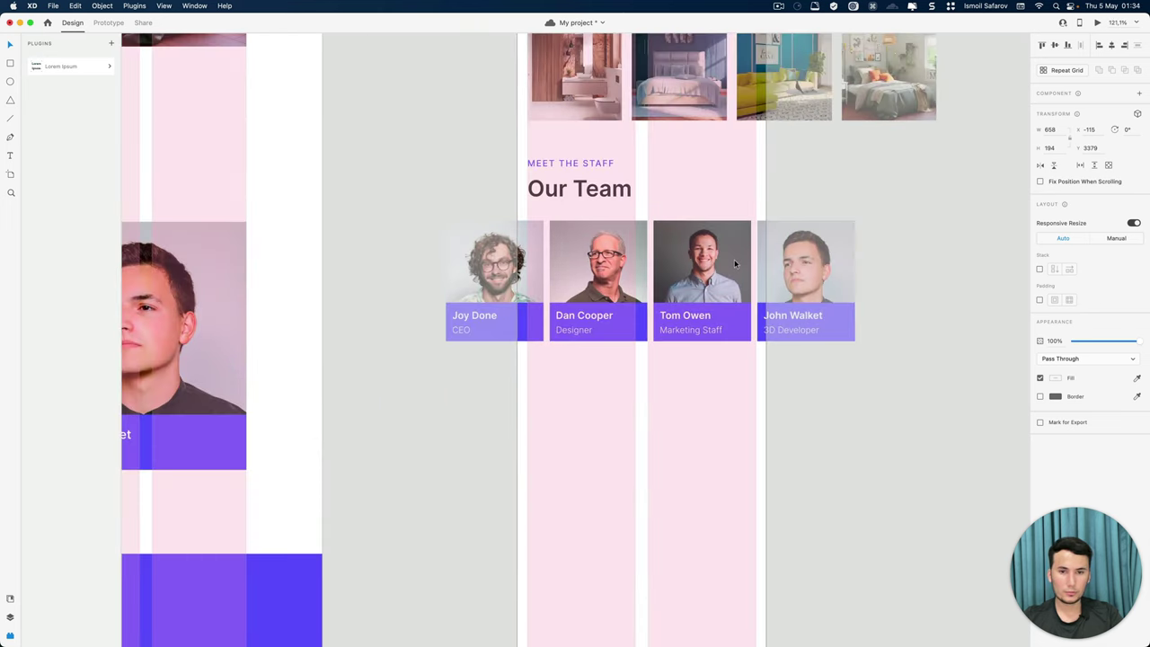
{"action": "left_click", "coordinate": [462, 195]}
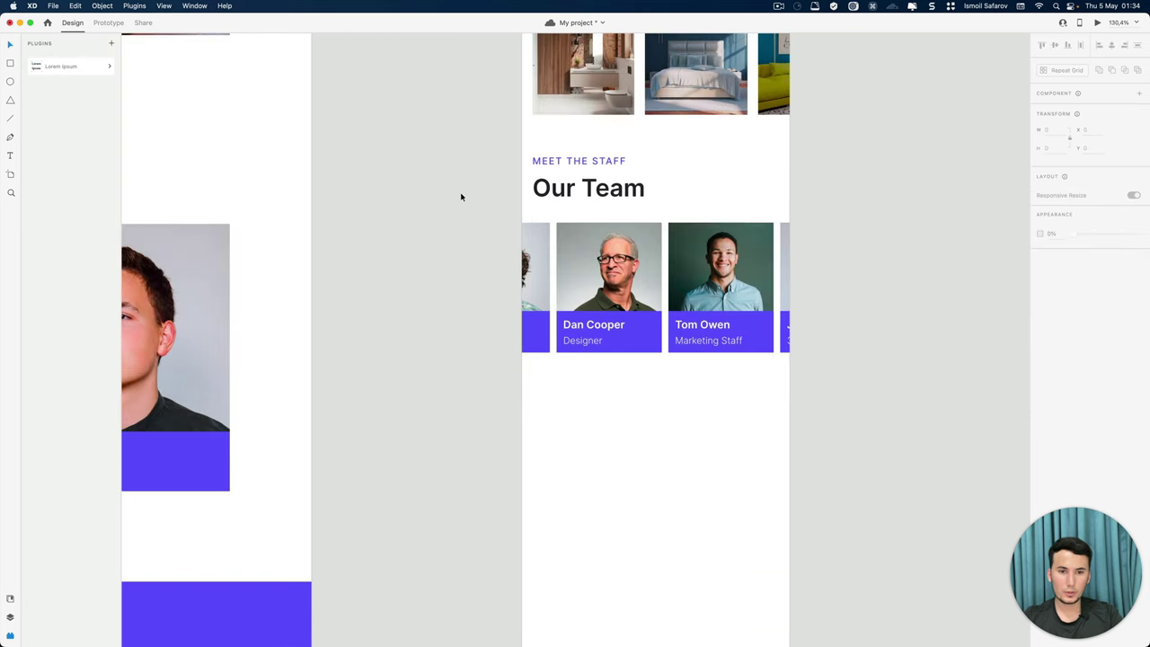
{"action": "scroll", "coordinate": [462, 195], "scroll_direction": "up", "scroll_amount": 3}
{"action": "scroll", "coordinate": [461, 197], "scroll_direction": "down", "scroll_amount": 5}
{"action": "key", "text": "super+shift+apostrophe"}
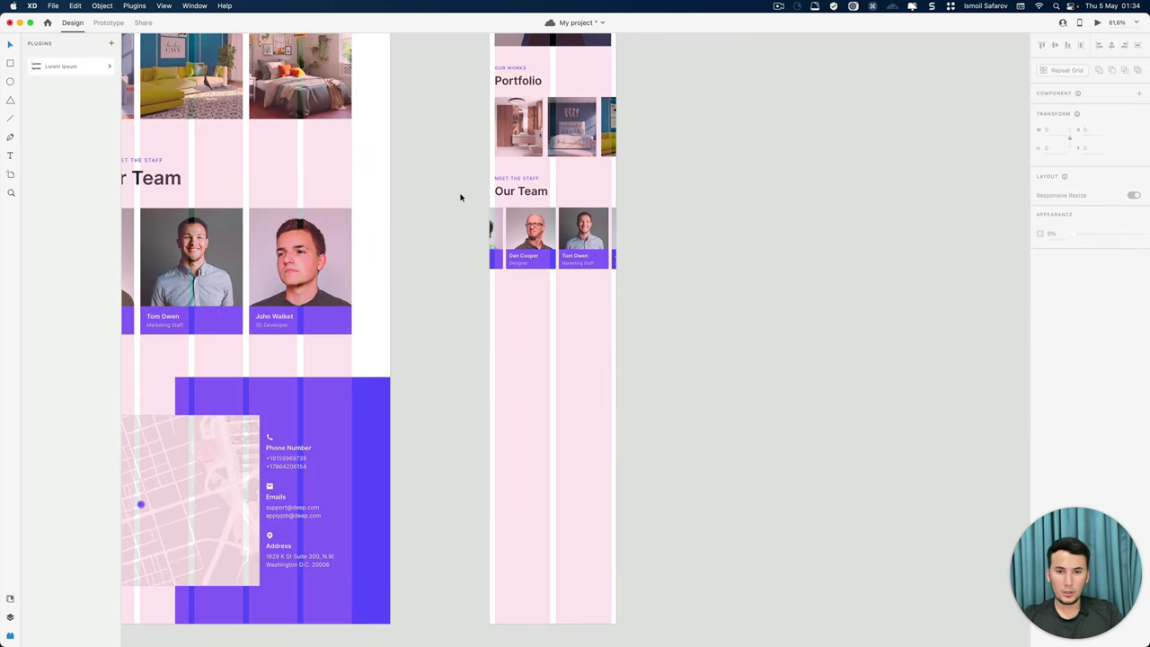
{"action": "left_click", "coordinate": [554, 235]}
{"action": "left_click", "coordinate": [437, 226]}
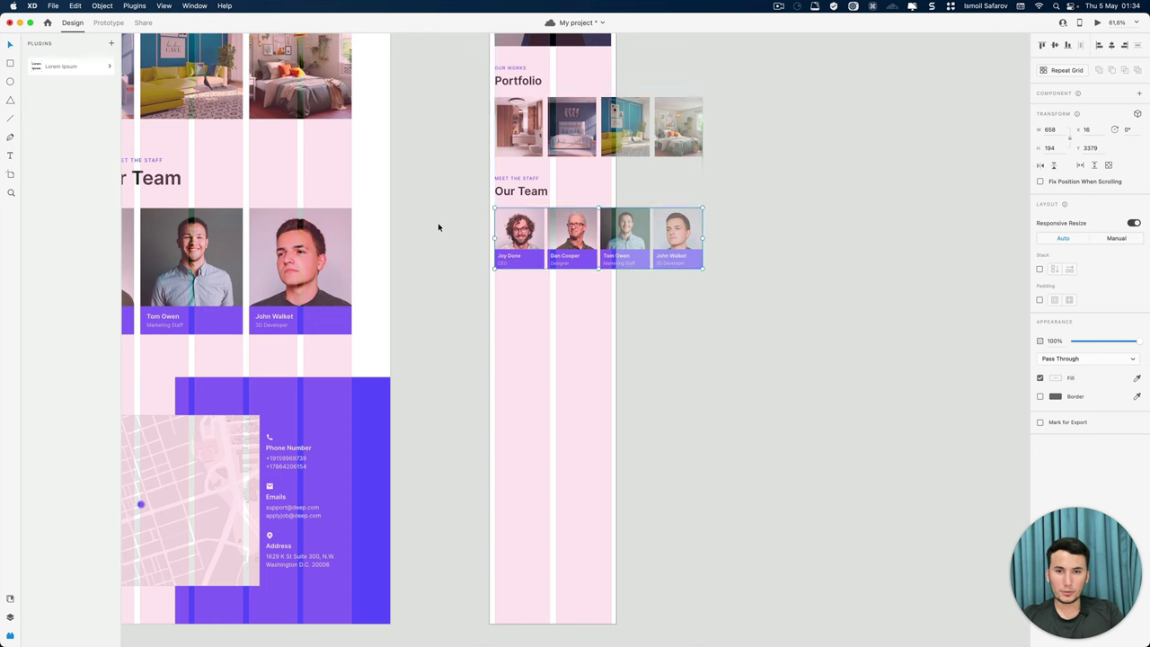
{"action": "scroll", "coordinate": [440, 228], "scroll_direction": "left", "scroll_amount": 10}
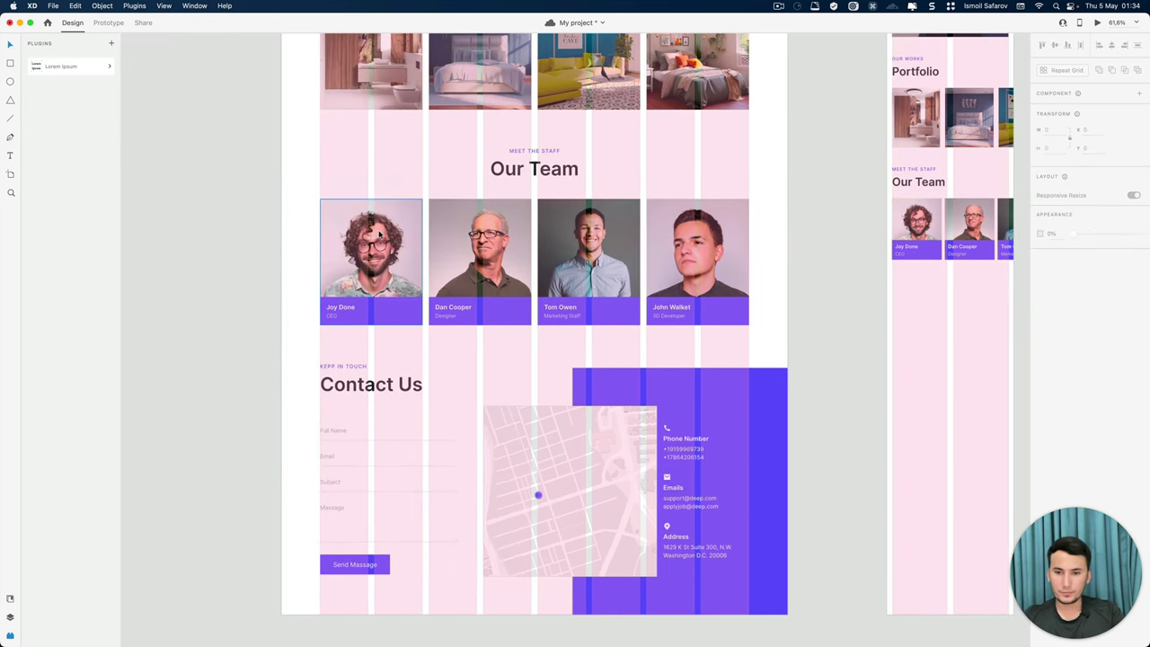
{"action": "scroll", "coordinate": [382, 235], "scroll_direction": "down", "scroll_amount": 5}
{"action": "scroll", "coordinate": [382, 235], "scroll_direction": "right", "scroll_amount": 2}
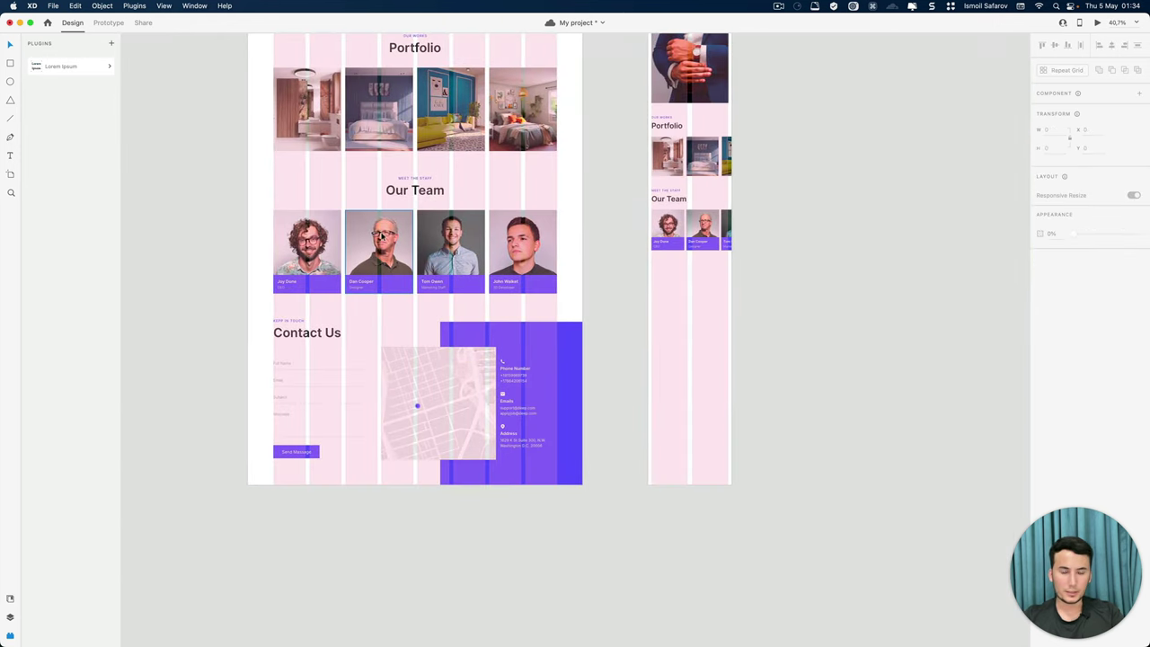
{"action": "scroll", "coordinate": [382, 235], "scroll_direction": "up", "scroll_amount": 2}
{"action": "scroll", "coordinate": [381, 235], "scroll_direction": "up", "scroll_amount": 5}
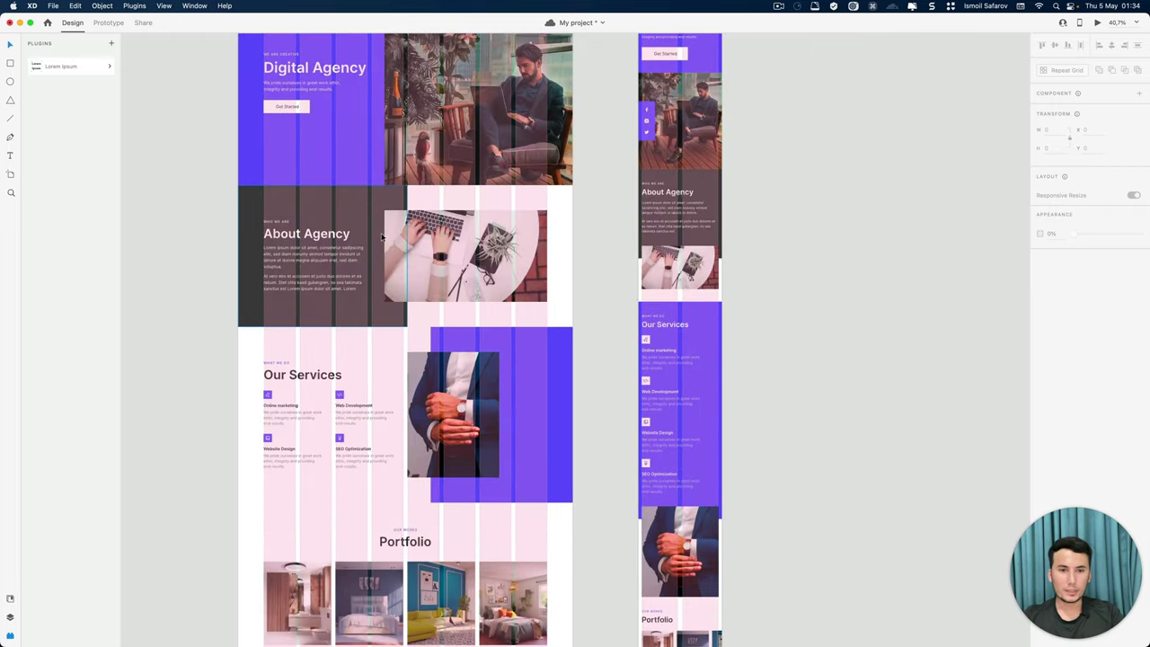
{"action": "scroll", "coordinate": [382, 235], "scroll_direction": "down", "scroll_amount": 5}
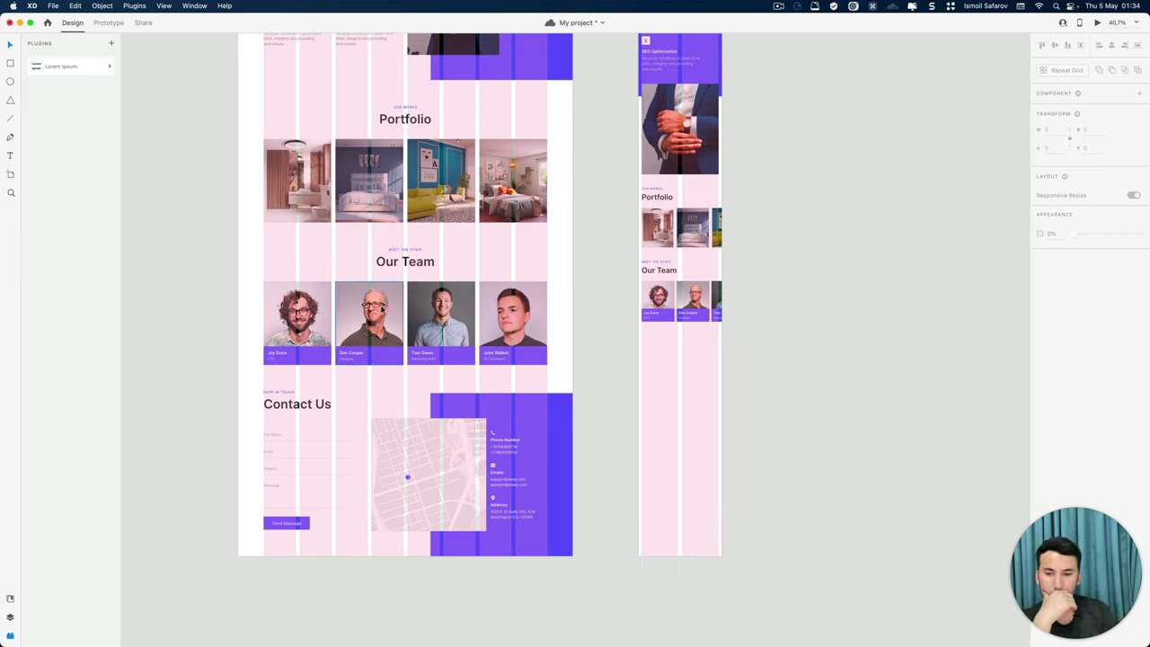
- Duplicate the mobile Our Team heading below the team photos
{"action": "left_click", "coordinate": [658, 262]}
{"action": "right_click", "coordinate": [661, 269]}
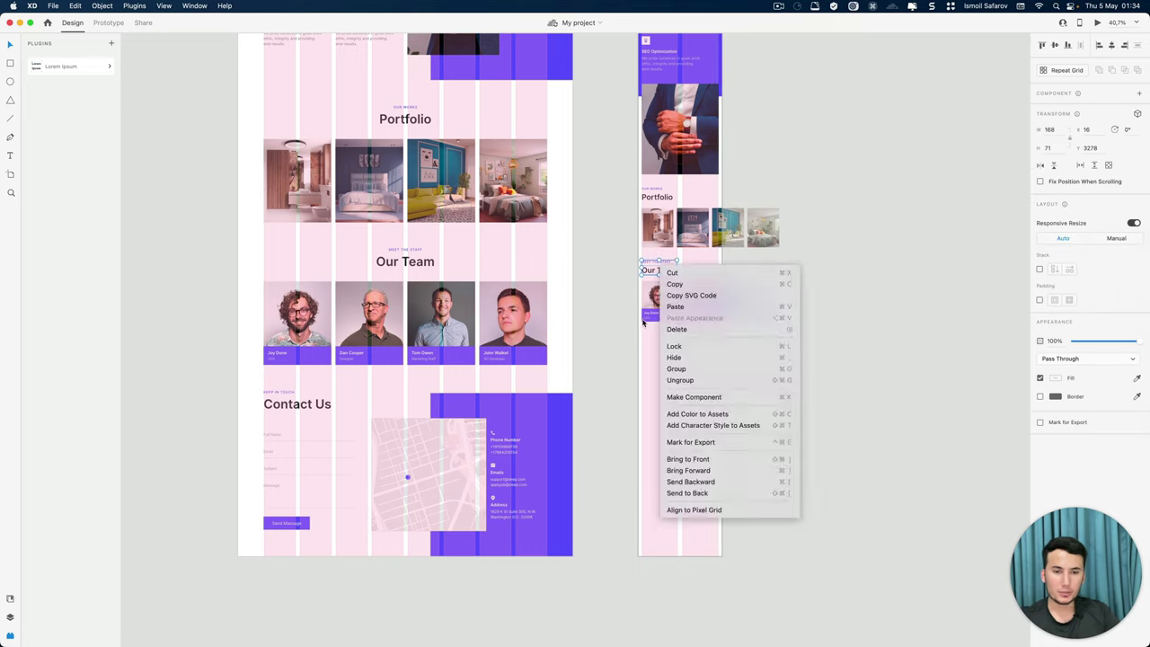
{"action": "left_click", "coordinate": [663, 262]}
{"action": "left_click_drag", "start_coordinate": [661, 269], "coordinate": [669, 342], "text": "alt"}
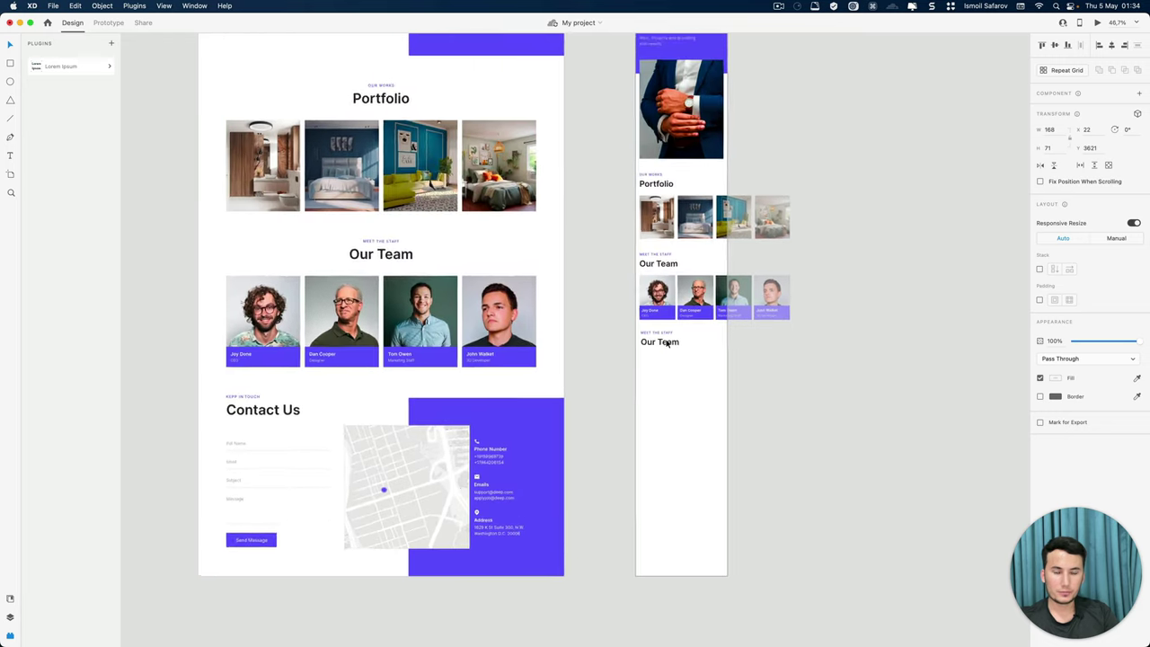
{"action": "scroll", "coordinate": [670, 343], "scroll_direction": "up", "scroll_amount": 3}
{"action": "scroll", "coordinate": [666, 343], "scroll_direction": "up", "scroll_amount": 3}
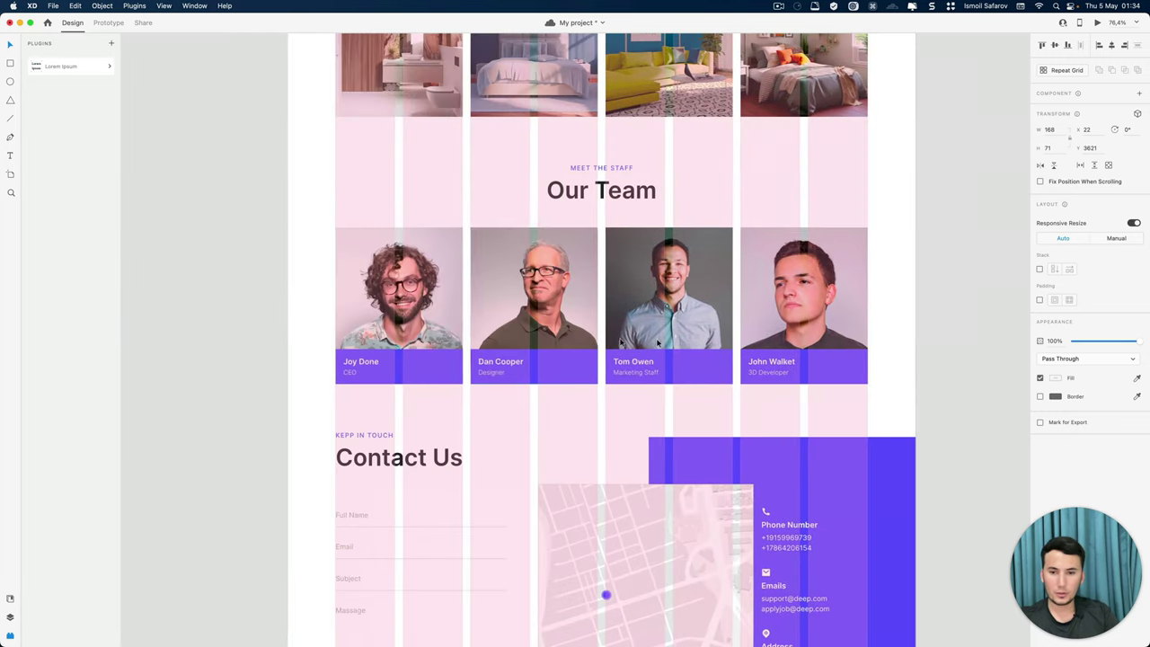
{"action": "scroll", "coordinate": [576, 341], "scroll_direction": "left", "scroll_amount": 3}
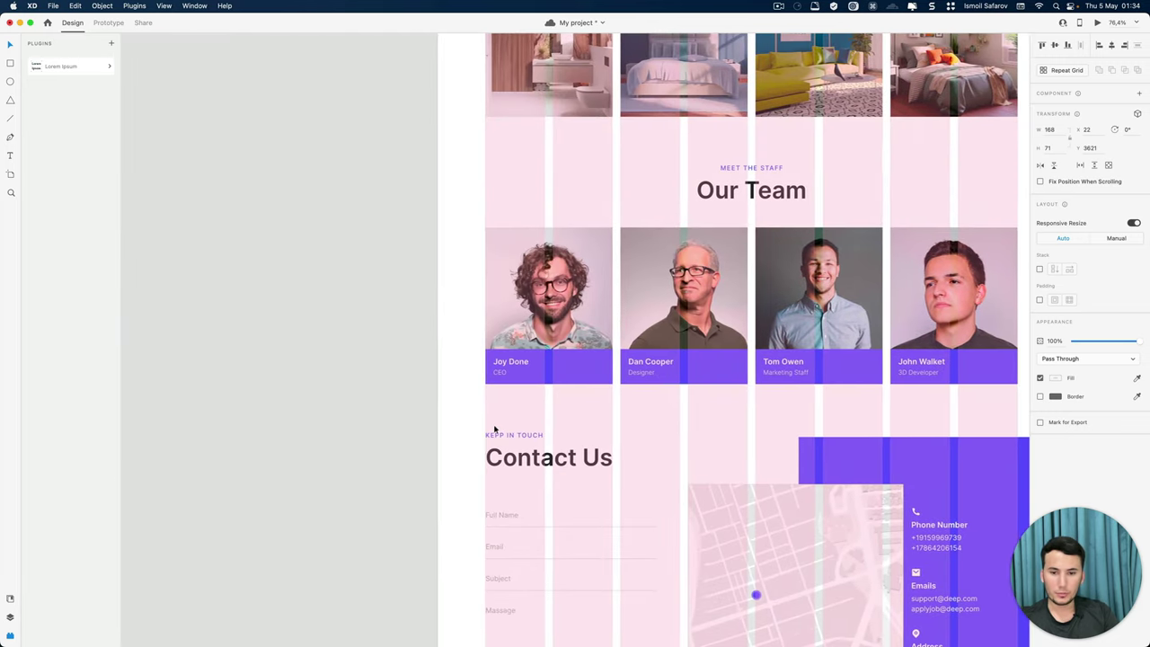
- Change the copied heading's small label to KEPP IN TOUCH
{"action": "left_click", "coordinate": [506, 436]}
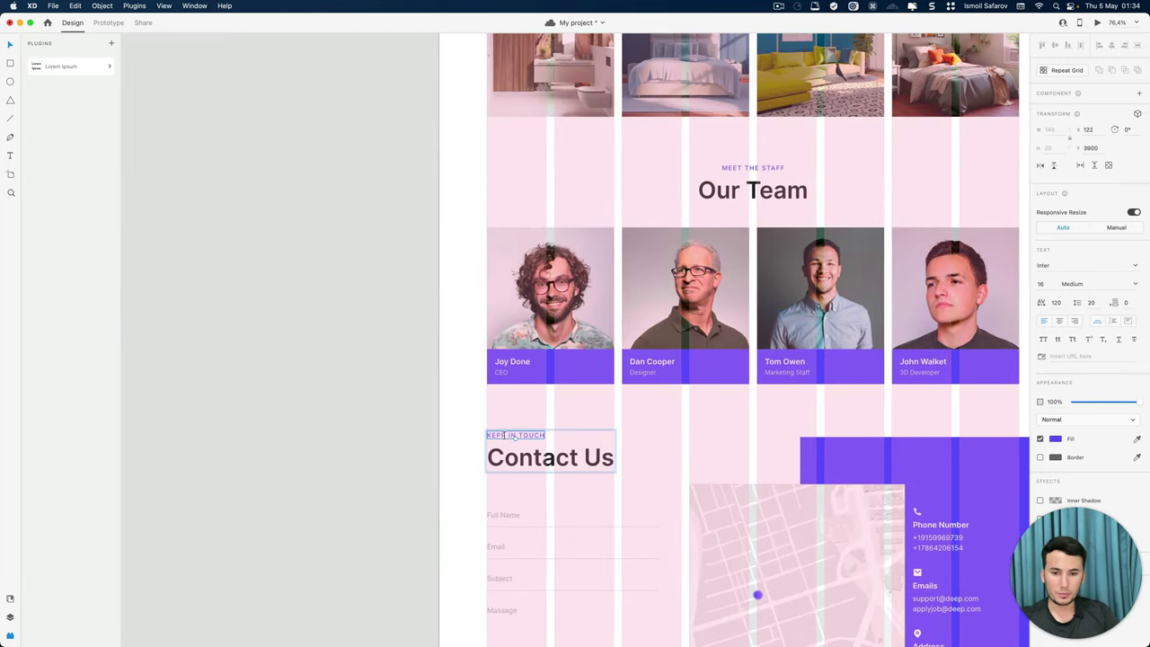
{"action": "left_click", "coordinate": [419, 406]}
{"action": "scroll", "coordinate": [414, 407], "scroll_direction": "left", "scroll_amount": 3}
{"action": "scroll", "coordinate": [414, 406], "scroll_direction": "right", "scroll_amount": 5}
{"action": "scroll", "coordinate": [413, 403], "scroll_direction": "right", "scroll_amount": 3}
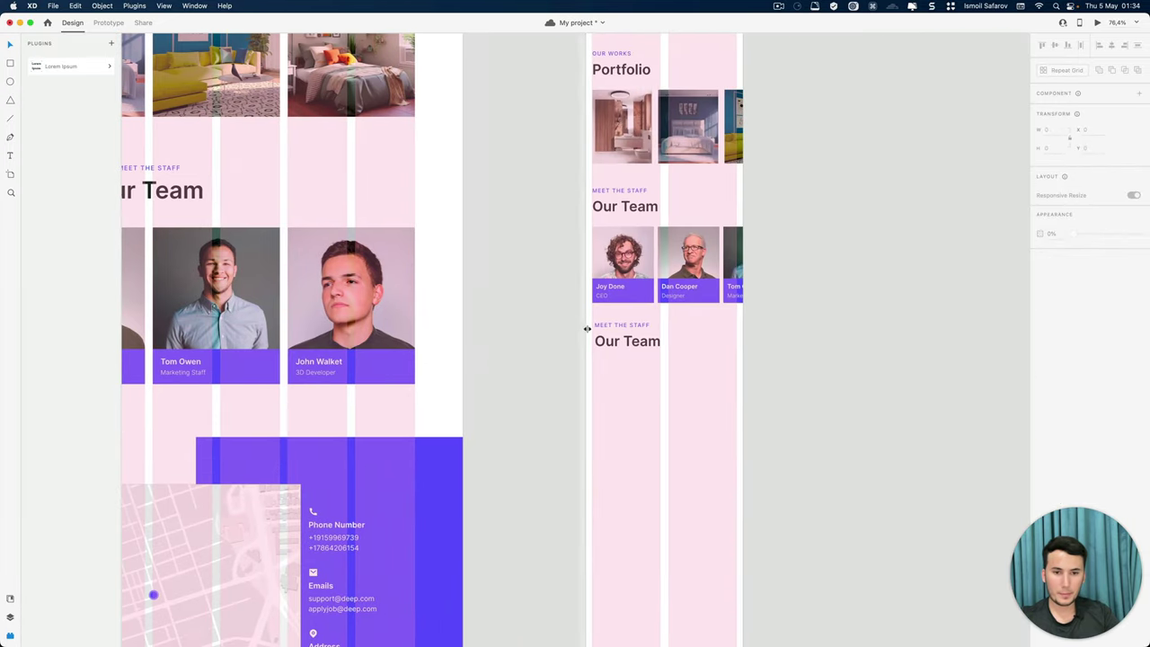
{"action": "left_click", "coordinate": [632, 330]}
{"action": "double_click", "coordinate": [631, 329]}
{"action": "key", "text": "ctrl+a"}
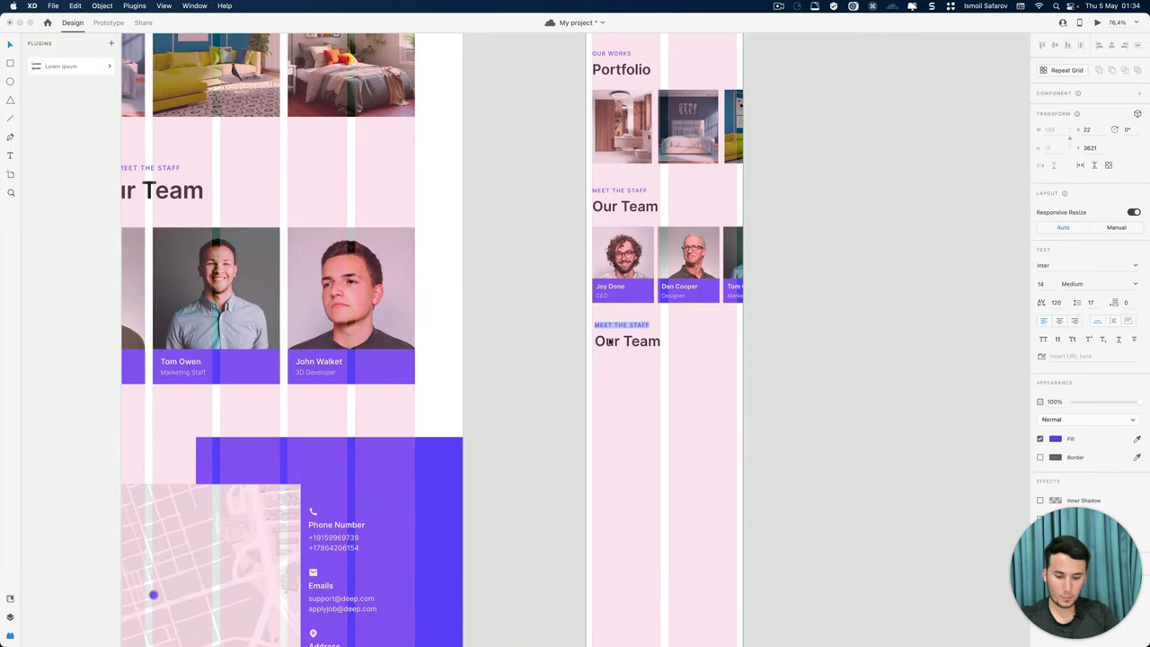
{"action": "type", "text": "KEPP IN TOUCH"}
- Replace the copied heading's title with the desktop Contact Us text
{"action": "scroll", "coordinate": [556, 355], "scroll_direction": "left", "scroll_amount": 6}
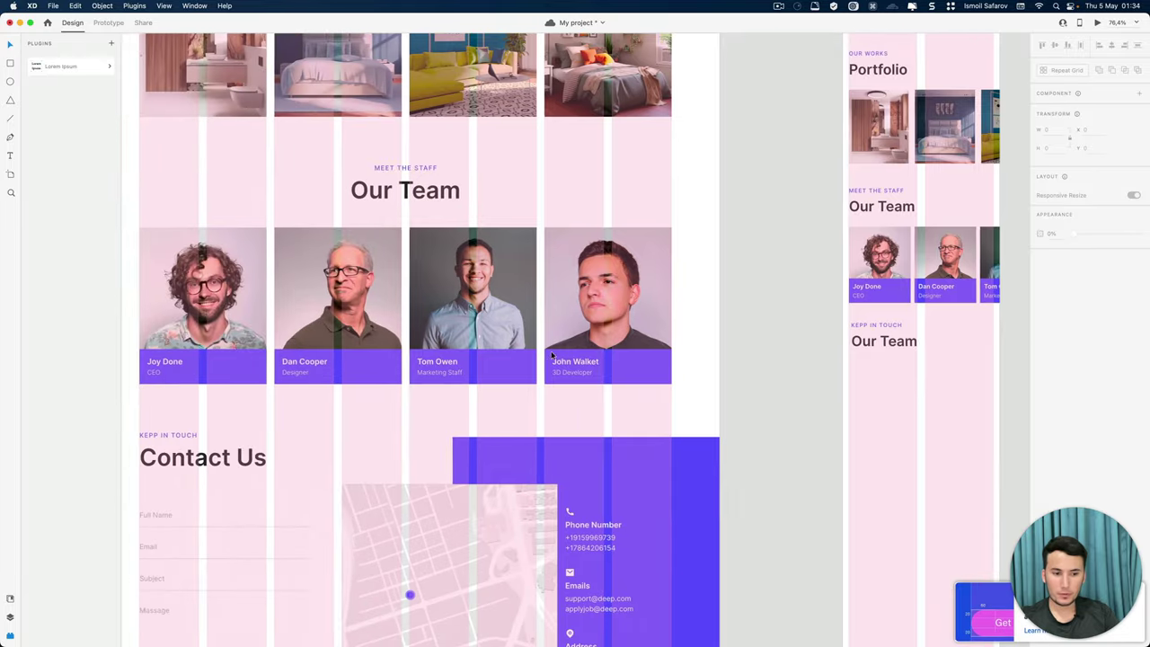
{"action": "scroll", "coordinate": [503, 414], "scroll_direction": "left", "scroll_amount": 5}
{"action": "left_click", "coordinate": [508, 459]}
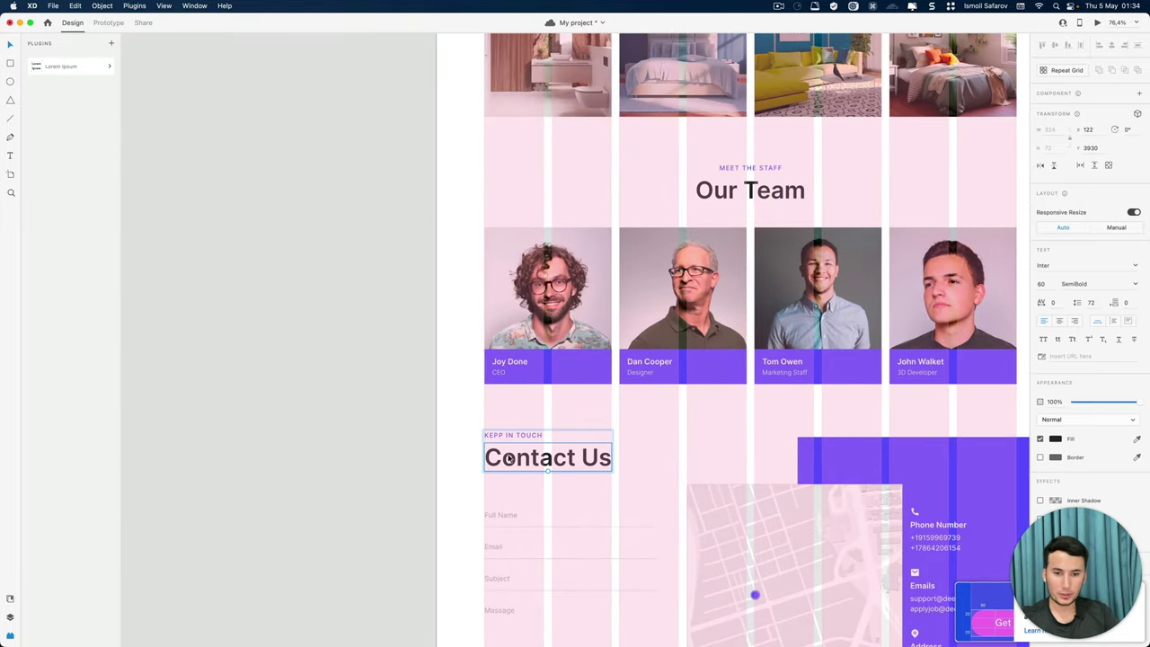
{"action": "double_click", "coordinate": [507, 459]}
{"action": "key", "text": "super+c"}
{"action": "key", "text": "Escape"}
{"action": "scroll", "coordinate": [385, 432], "scroll_direction": "right", "scroll_amount": 2}
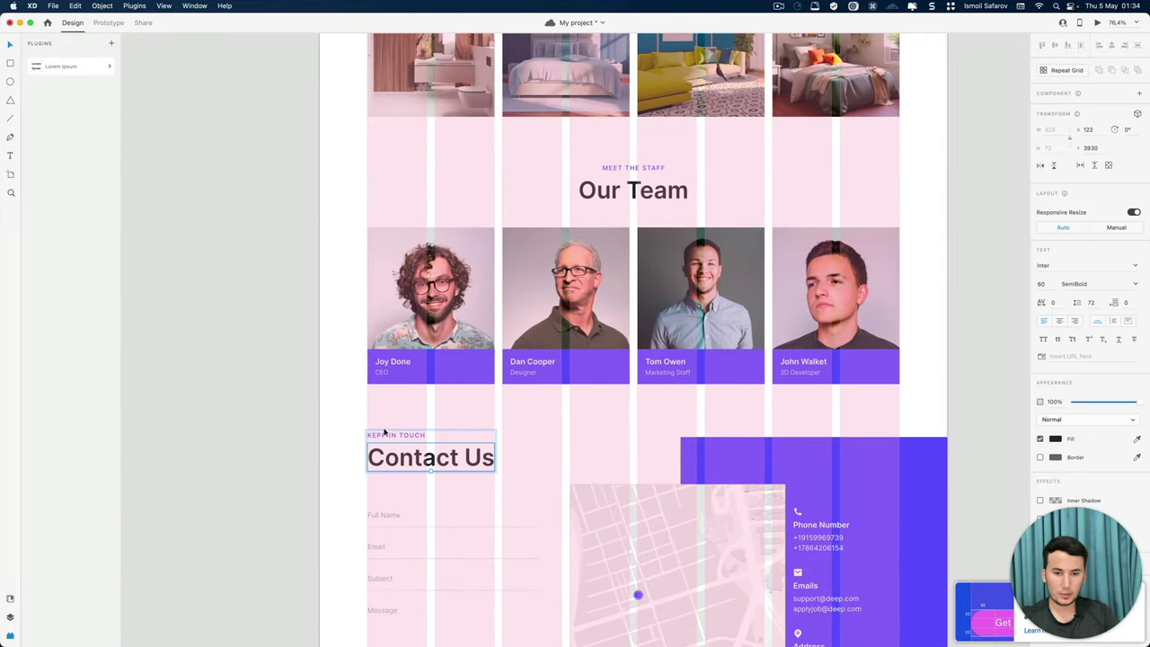
{"action": "scroll", "coordinate": [452, 412], "scroll_direction": "right", "scroll_amount": 10}
{"action": "left_click", "coordinate": [582, 354]}
{"action": "double_click", "coordinate": [583, 354]}
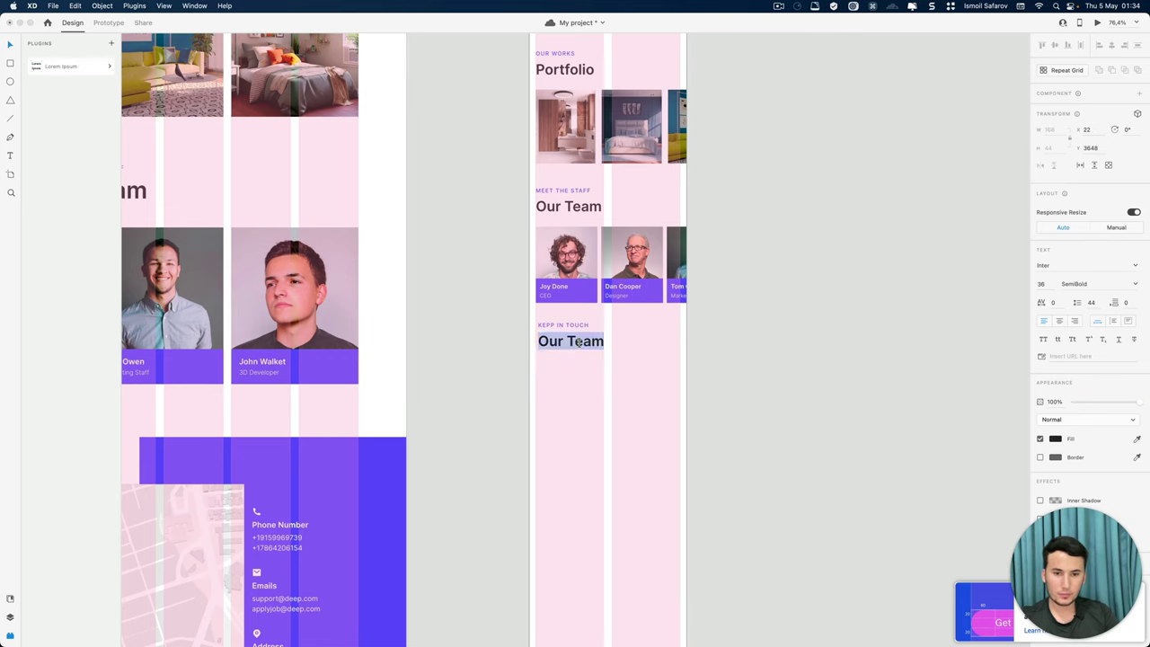
{"action": "key", "text": "super+v"}
{"action": "left_click", "coordinate": [522, 359]}
{"action": "scroll", "coordinate": [519, 359], "scroll_direction": "left", "scroll_amount": 2}
{"action": "scroll", "coordinate": [519, 360], "scroll_direction": "left", "scroll_amount": 8}
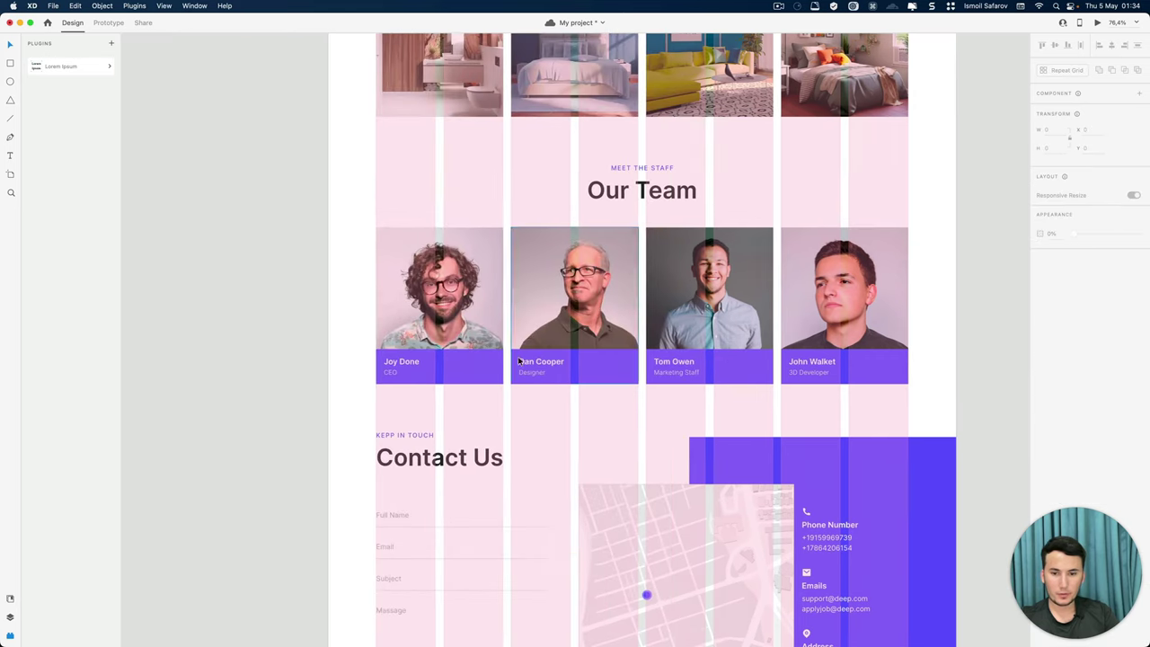
{"action": "scroll", "coordinate": [429, 377], "scroll_direction": "down", "scroll_amount": 3}
{"action": "scroll", "coordinate": [426, 378], "scroll_direction": "down", "scroll_amount": 1}
{"action": "scroll", "coordinate": [426, 378], "scroll_direction": "down", "scroll_amount": 1}
- Pan around the artboards, toggling the layout grids off and on to preview the layout
{"action": "scroll", "coordinate": [426, 379], "scroll_direction": "down", "scroll_amount": 2}
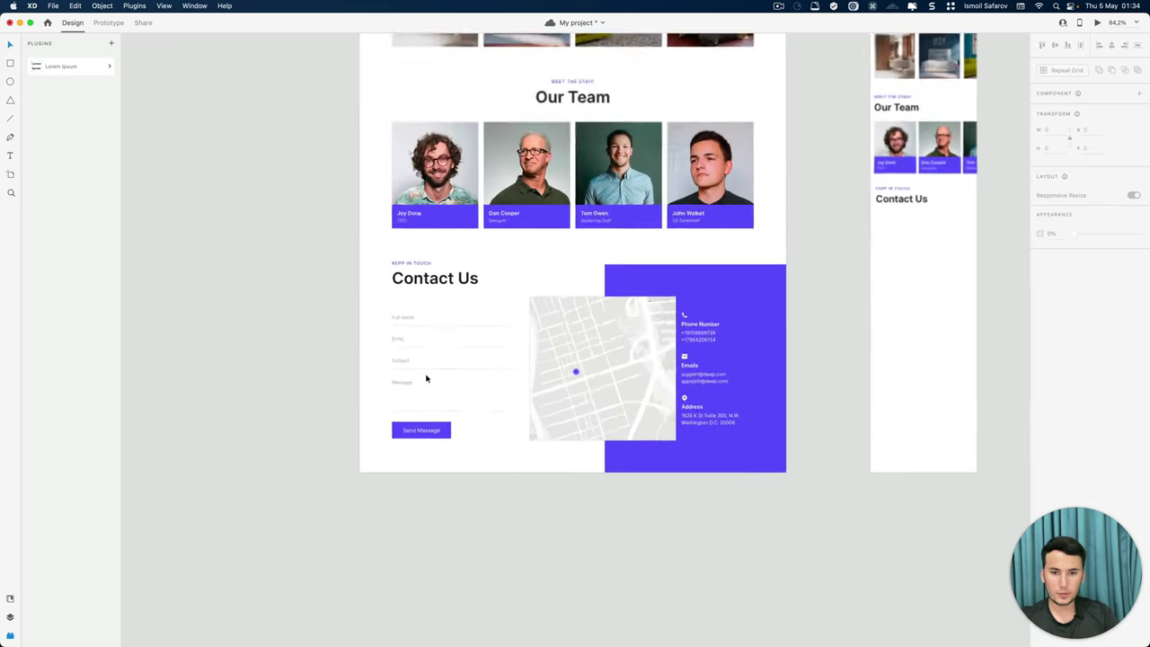
{"action": "scroll", "coordinate": [426, 378], "scroll_direction": "down", "scroll_amount": 1}
{"action": "scroll", "coordinate": [426, 379], "scroll_direction": "right", "scroll_amount": 3}
{"action": "scroll", "coordinate": [426, 378], "scroll_direction": "left", "scroll_amount": 4}
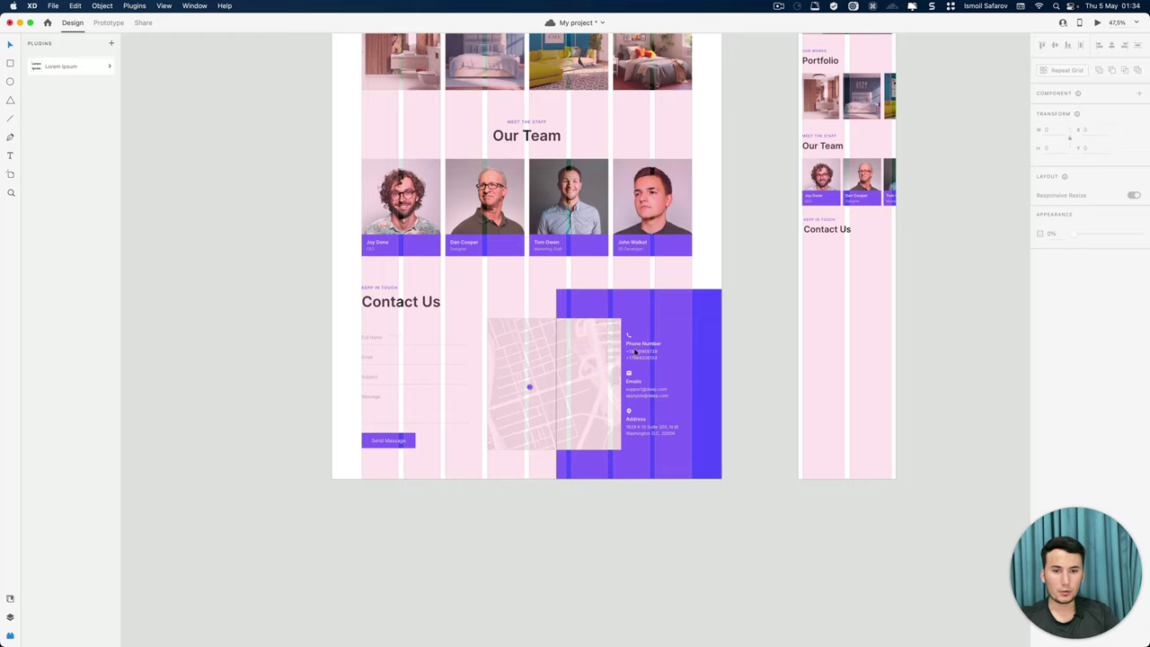
{"action": "left_click", "coordinate": [784, 7]}
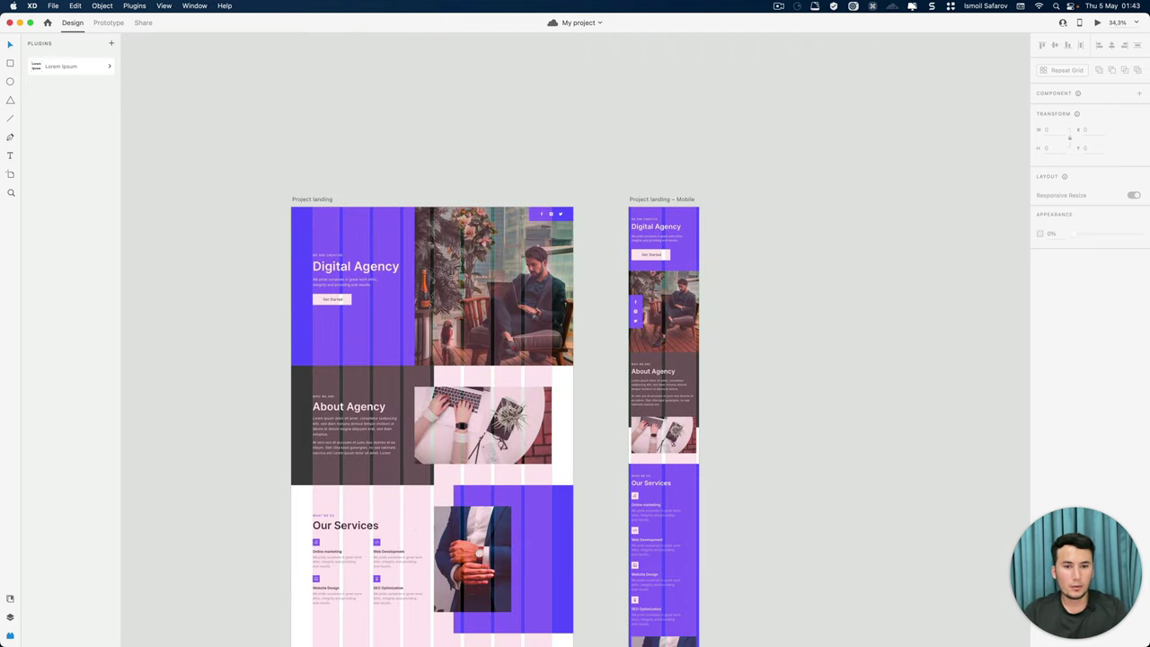
{"action": "scroll", "coordinate": [707, 199], "scroll_direction": "down", "scroll_amount": 4}
{"action": "scroll", "coordinate": [706, 197], "scroll_direction": "down", "scroll_amount": 3}
{"action": "scroll", "coordinate": [696, 329], "scroll_direction": "down", "scroll_amount": 9}
{"action": "scroll", "coordinate": [696, 329], "scroll_direction": "left", "scroll_amount": 1}
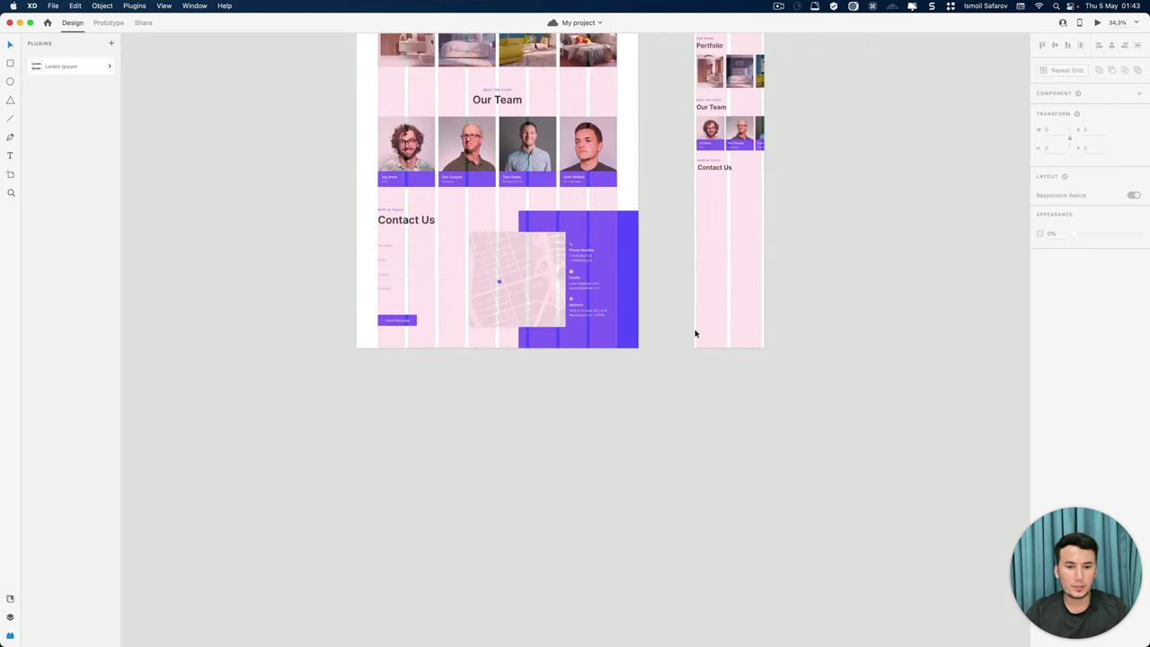
{"action": "scroll", "coordinate": [696, 334], "scroll_direction": "right", "scroll_amount": 2}
{"action": "scroll", "coordinate": [695, 334], "scroll_direction": "up", "scroll_amount": 1}
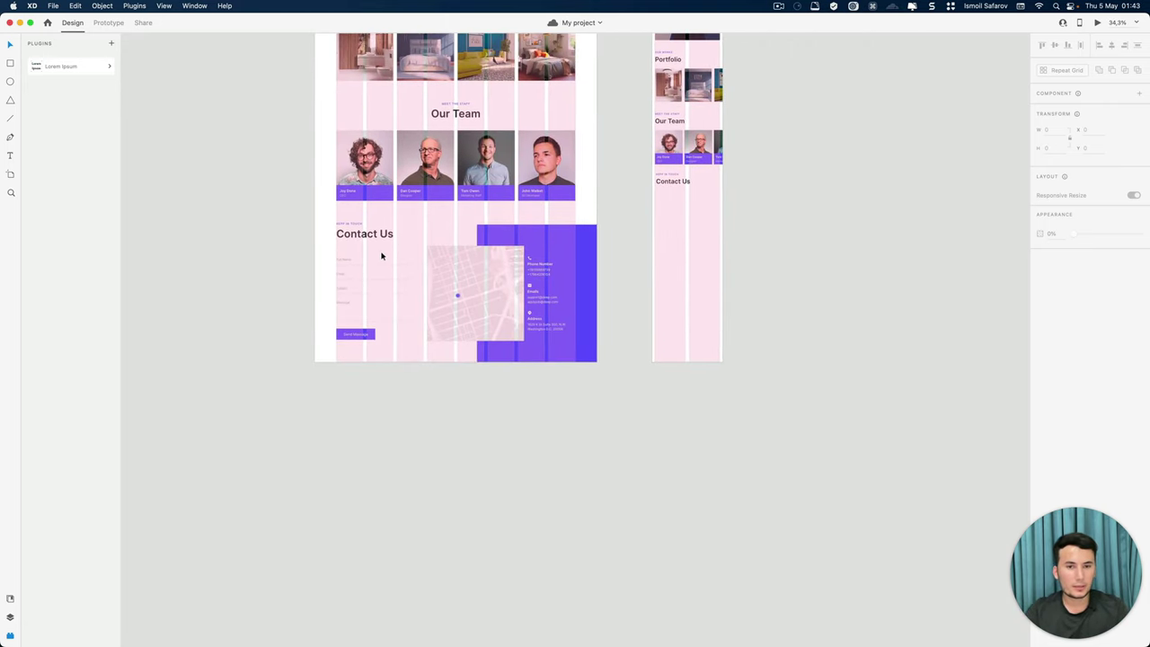
{"action": "key", "text": "super+shift+apostrophe"}
{"action": "scroll", "coordinate": [685, 185], "scroll_direction": "down", "scroll_amount": 1}
{"action": "scroll", "coordinate": [689, 189], "scroll_direction": "down", "scroll_amount": 1}
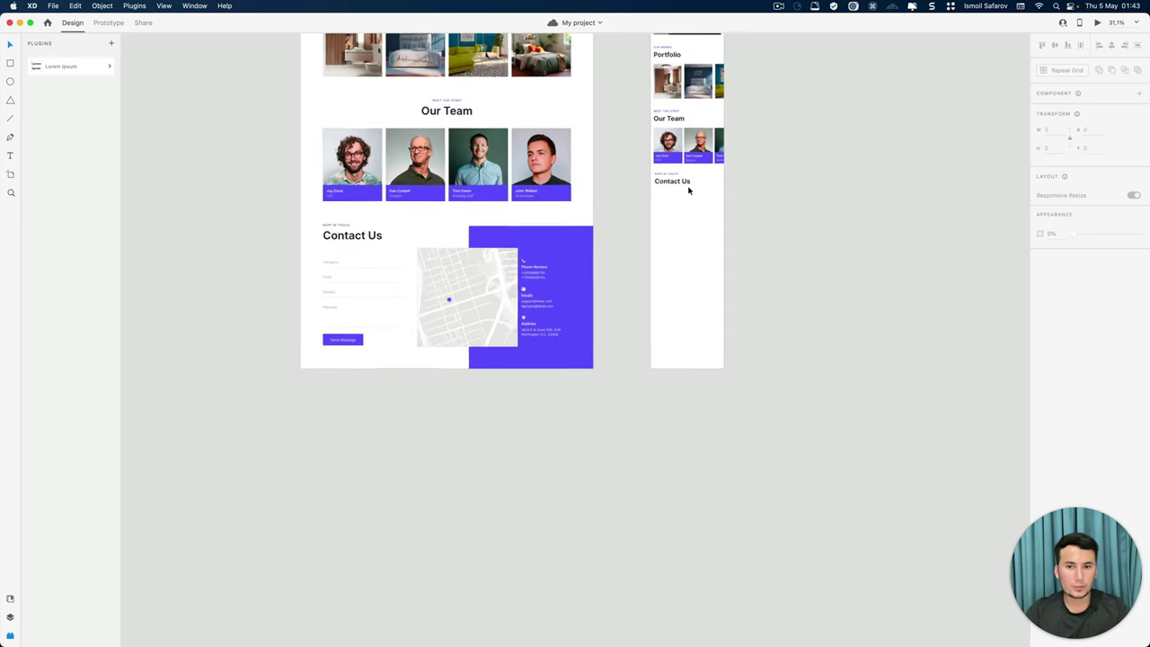
{"action": "scroll", "coordinate": [690, 190], "scroll_direction": "up", "scroll_amount": 3}
{"action": "key", "text": "super+shift+apostrophe"}
- Nudge the mobile Contact Us heading down with one Shift+Down and two Down presses
{"action": "left_click", "coordinate": [665, 178]}
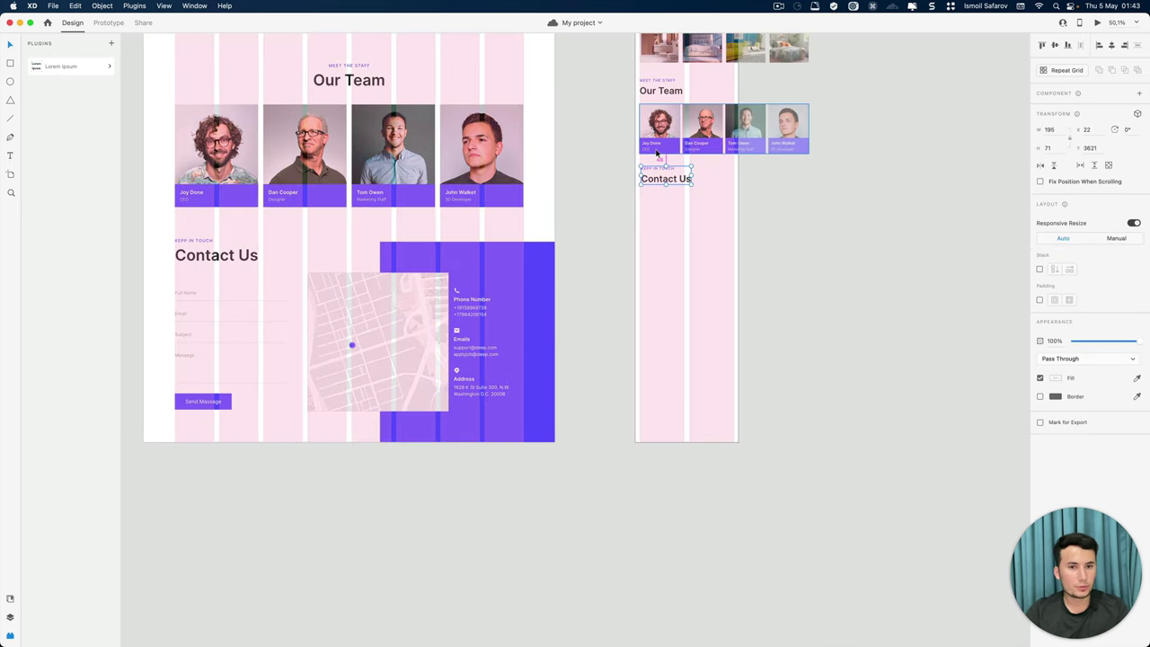
{"action": "key", "text": "shift+Down"}
{"action": "key", "text": "Down"}
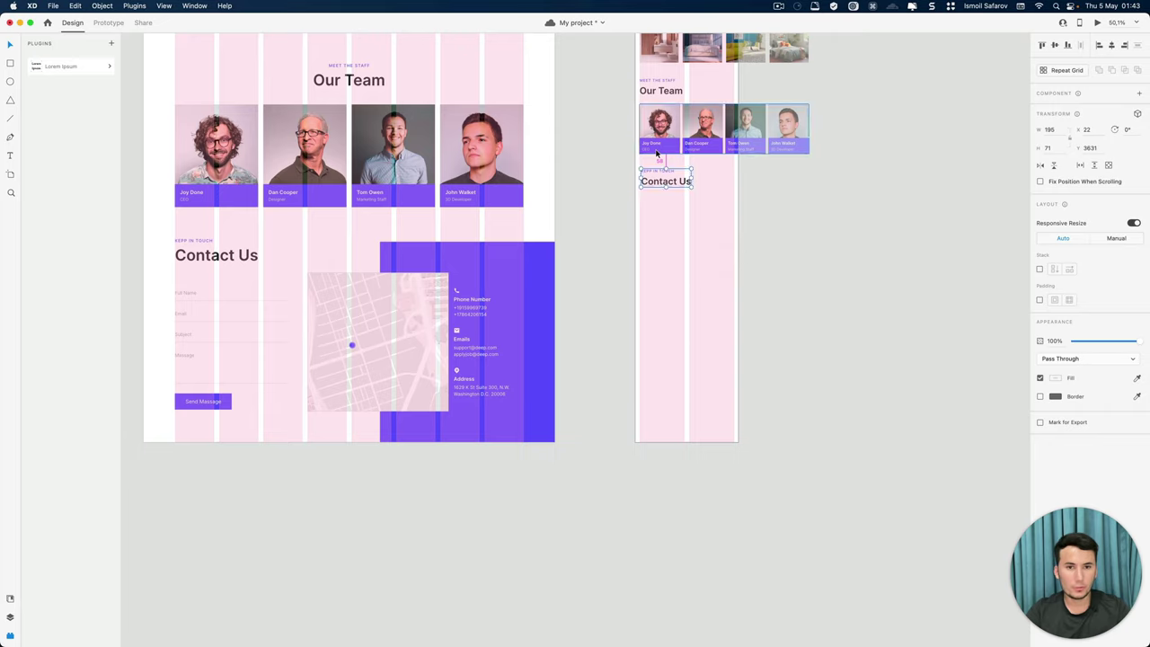
{"action": "key", "text": "Down"}
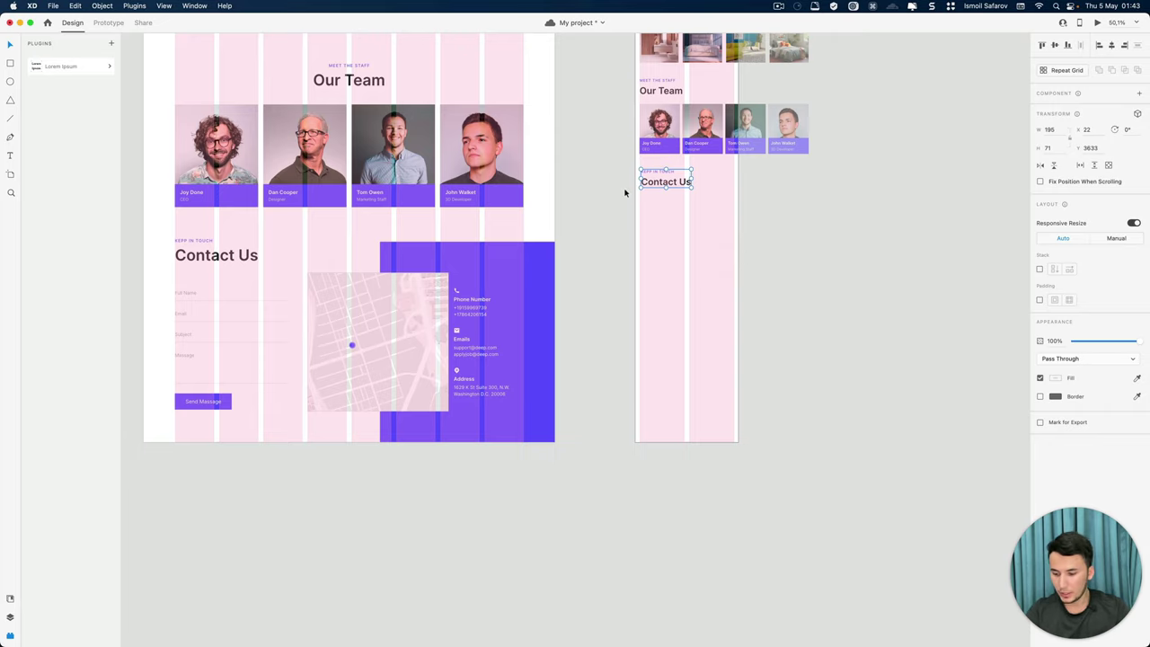
{"action": "left_click", "coordinate": [620, 197]}
{"action": "scroll", "coordinate": [374, 308], "scroll_direction": "left", "scroll_amount": 5}
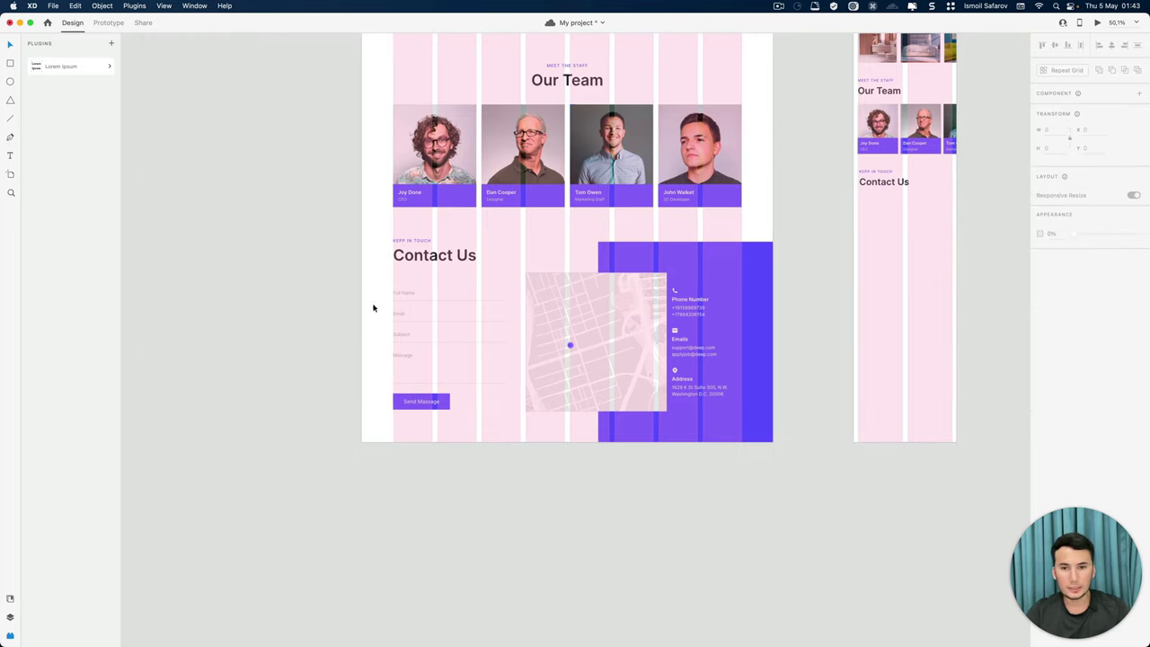
{"action": "scroll", "coordinate": [433, 311], "scroll_direction": "down", "scroll_amount": 1}
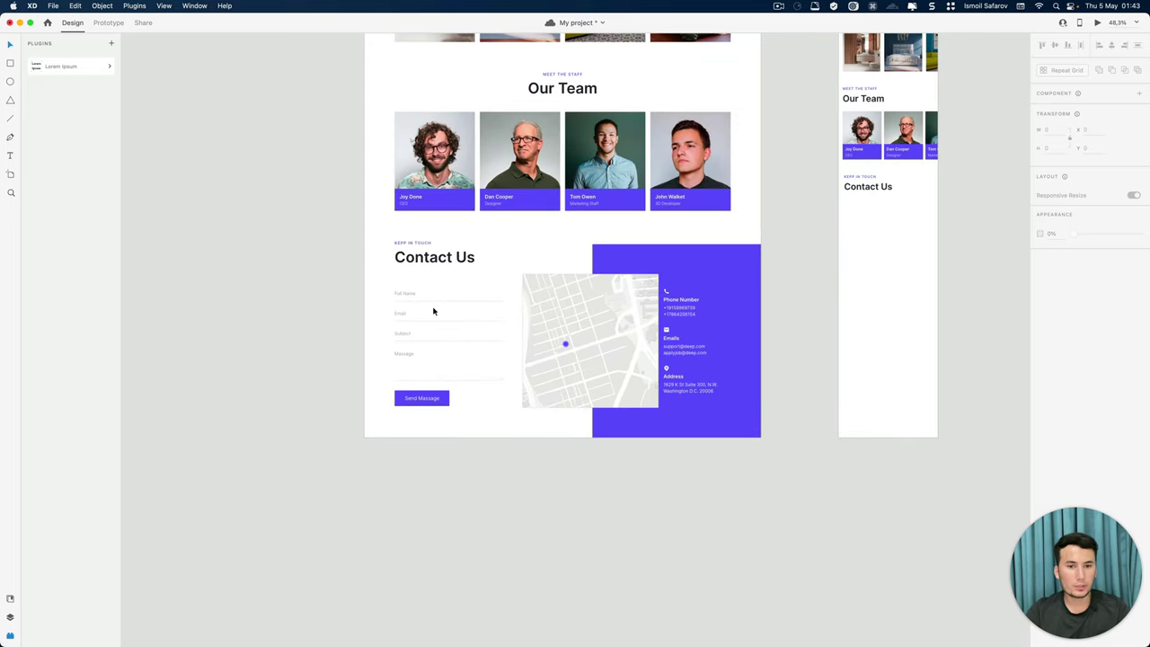
{"action": "scroll", "coordinate": [433, 311], "scroll_direction": "right", "scroll_amount": 3}
{"action": "scroll", "coordinate": [433, 311], "scroll_direction": "right", "scroll_amount": 3}
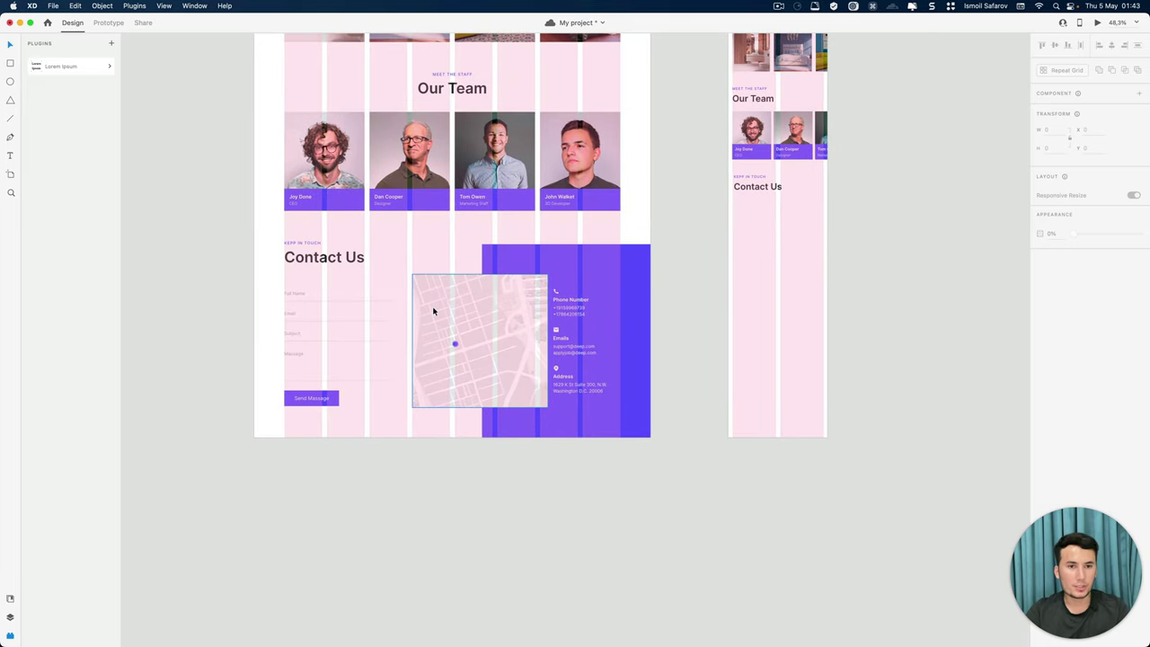
{"action": "scroll", "coordinate": [433, 311], "scroll_direction": "up", "scroll_amount": 5}
{"action": "scroll", "coordinate": [434, 311], "scroll_direction": "up", "scroll_amount": 2}
{"action": "scroll", "coordinate": [433, 311], "scroll_direction": "up", "scroll_amount": 2}
{"action": "scroll", "coordinate": [434, 311], "scroll_direction": "right", "scroll_amount": 1}
{"action": "scroll", "coordinate": [434, 311], "scroll_direction": "up", "scroll_amount": 4}
{"action": "scroll", "coordinate": [433, 311], "scroll_direction": "right", "scroll_amount": 2}
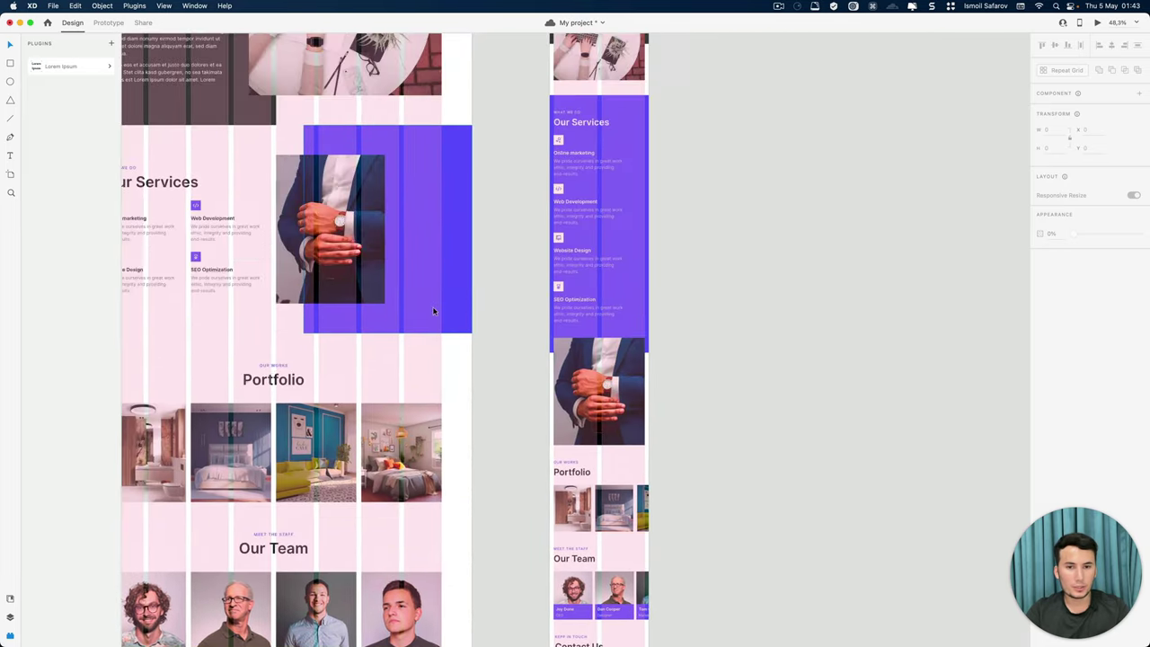
{"action": "scroll", "coordinate": [433, 311], "scroll_direction": "down", "scroll_amount": 5}
{"action": "scroll", "coordinate": [434, 311], "scroll_direction": "left", "scroll_amount": 5}
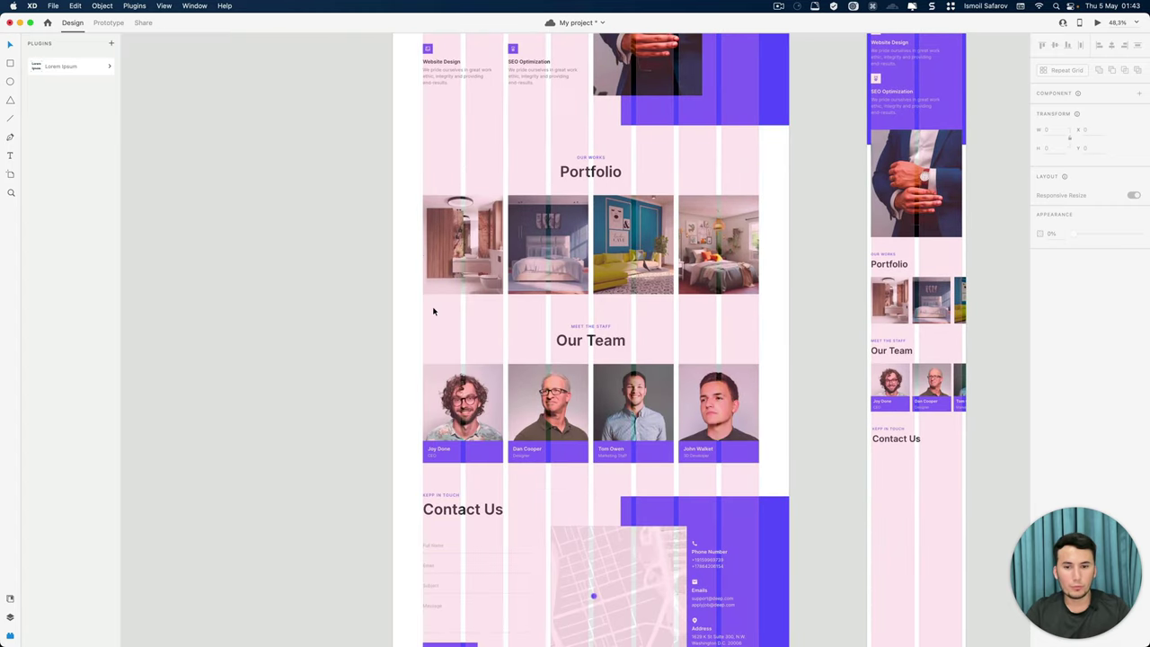
{"action": "scroll", "coordinate": [433, 311], "scroll_direction": "left", "scroll_amount": 2}
{"action": "scroll", "coordinate": [433, 311], "scroll_direction": "down", "scroll_amount": 2}
{"action": "scroll", "coordinate": [433, 311], "scroll_direction": "right", "scroll_amount": 2}
{"action": "scroll", "coordinate": [433, 311], "scroll_direction": "right", "scroll_amount": 1}
{"action": "scroll", "coordinate": [433, 311], "scroll_direction": "right", "scroll_amount": 3}
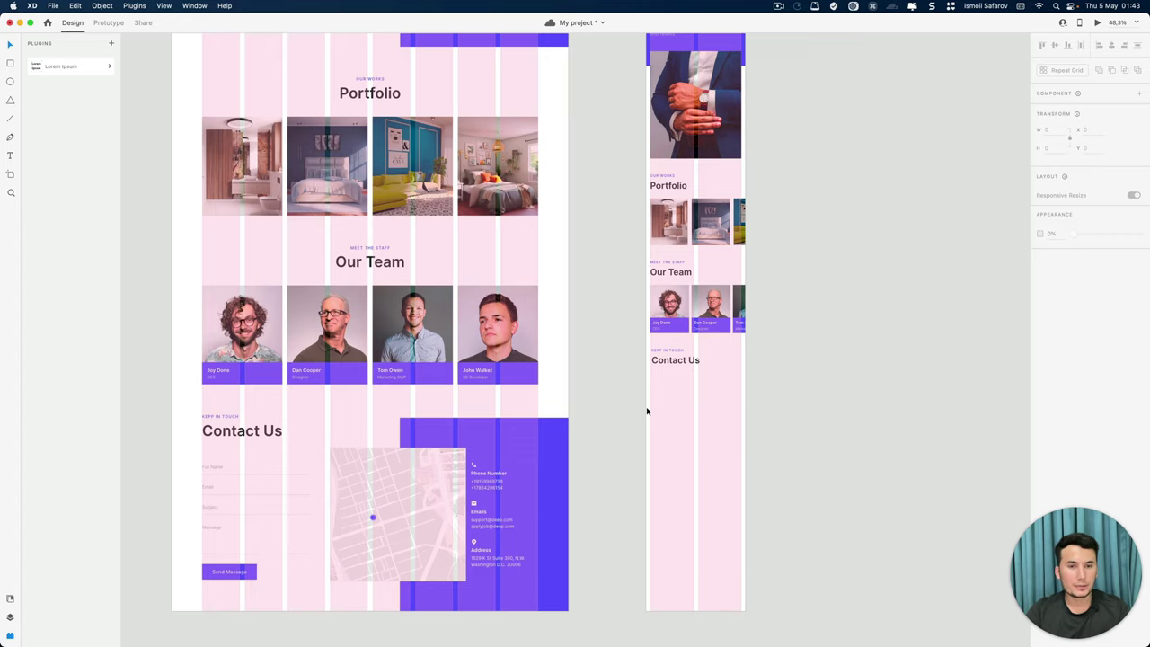
{"action": "scroll", "coordinate": [646, 409], "scroll_direction": "down", "scroll_amount": 4}
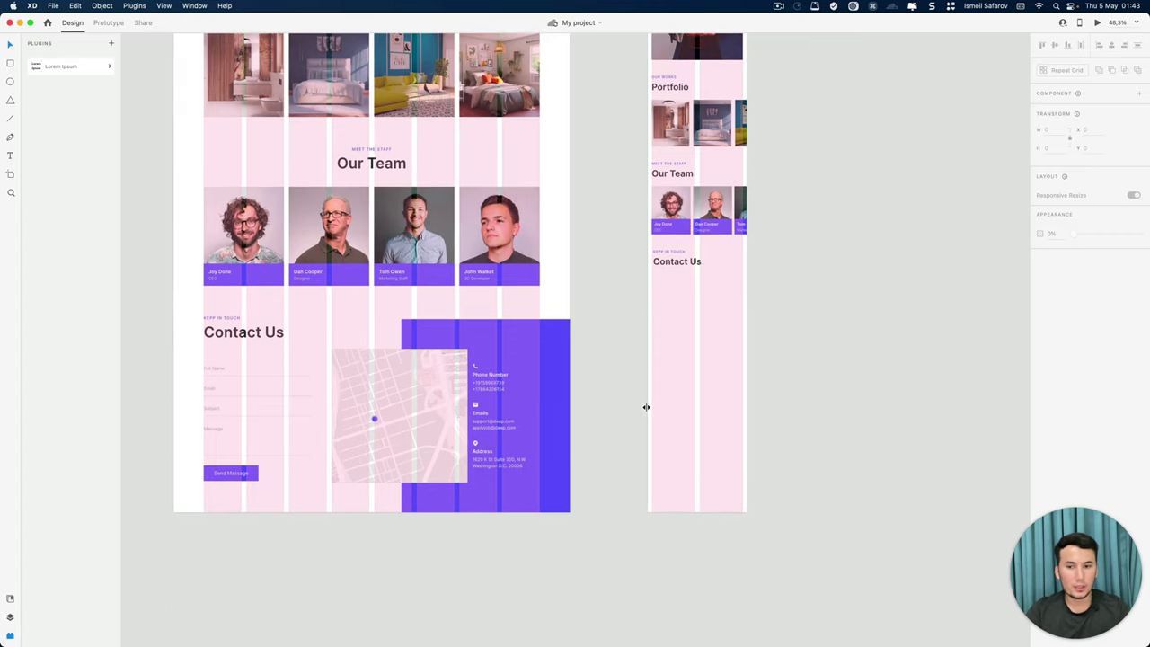
- Copy the desktop contact form group onto the mobile artboard beneath Contact Us
{"action": "left_click", "coordinate": [214, 370]}
{"action": "mouse_move", "coordinate": [212, 370]}
{"action": "left_mouse_down"}
{"action": "mouse_move", "coordinate": [704, 293]}
{"action": "mouse_move", "coordinate": [668, 266]}
{"action": "left_mouse_up"}
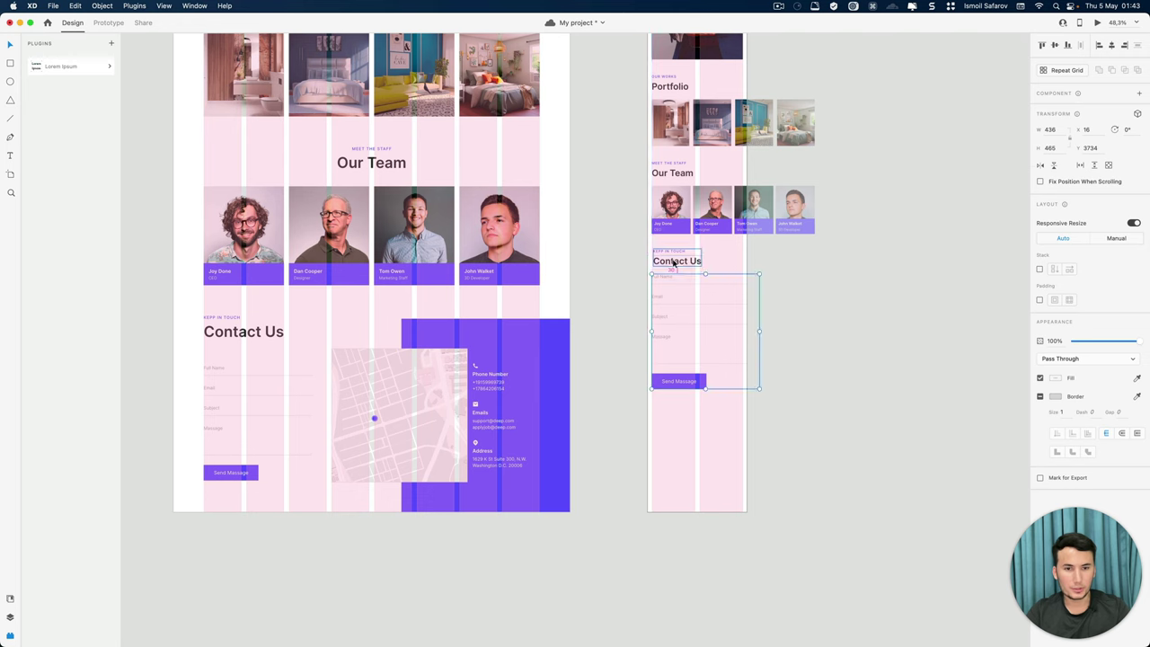
{"action": "key", "text": "Escape"}
{"action": "scroll", "coordinate": [723, 267], "scroll_direction": "up", "scroll_amount": 2}
{"action": "scroll", "coordinate": [724, 267], "scroll_direction": "up", "scroll_amount": 2}
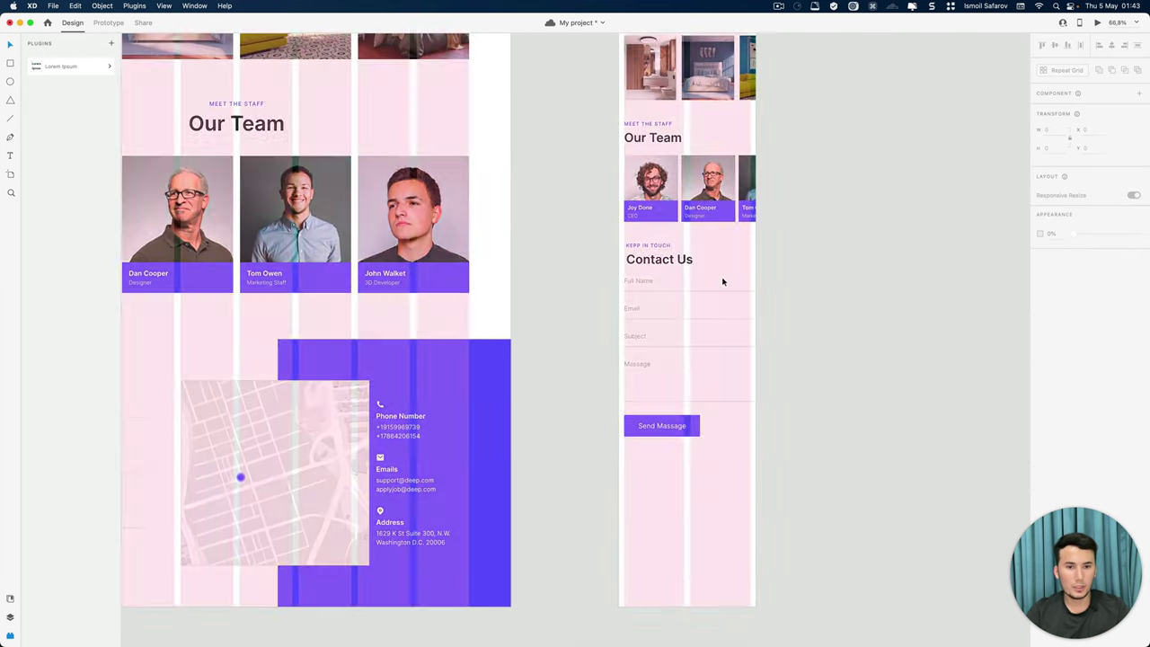
{"action": "scroll", "coordinate": [722, 282], "scroll_direction": "up", "scroll_amount": 2}
{"action": "scroll", "coordinate": [721, 283], "scroll_direction": "up", "scroll_amount": 2}
{"action": "left_click", "coordinate": [729, 300]}
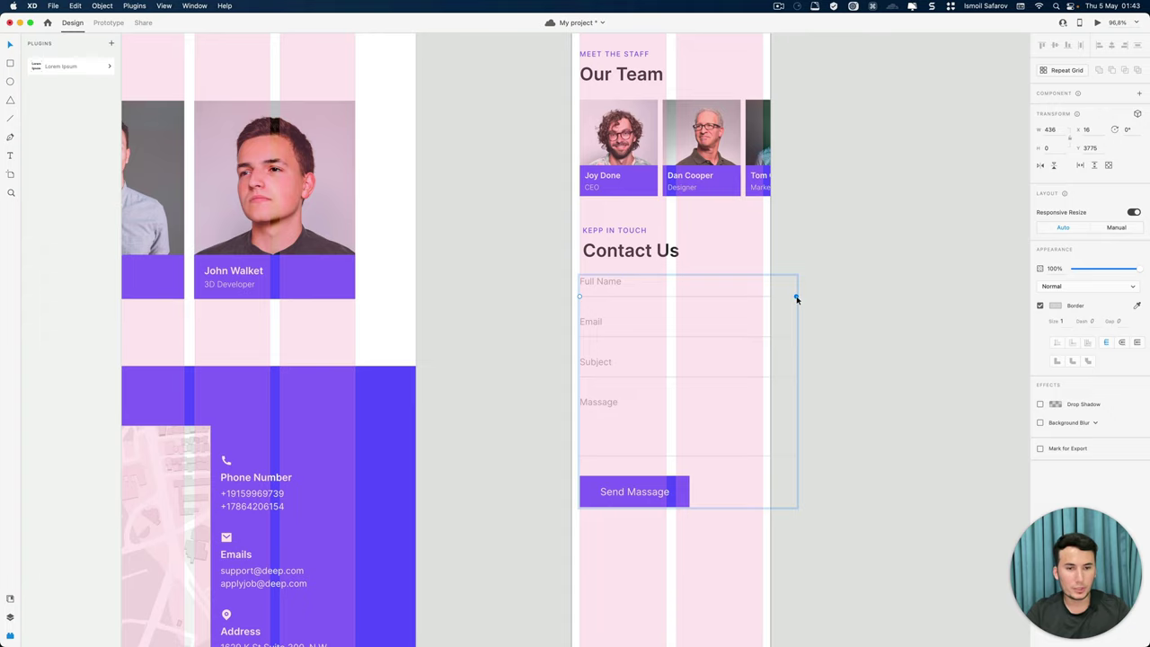
- Shorten the Full Name and Subject underlines to fit the mobile artboard
{"action": "left_click_drag", "start_coordinate": [792, 299], "coordinate": [763, 300]}
{"action": "scroll", "coordinate": [763, 299], "scroll_direction": "up", "scroll_amount": 1}
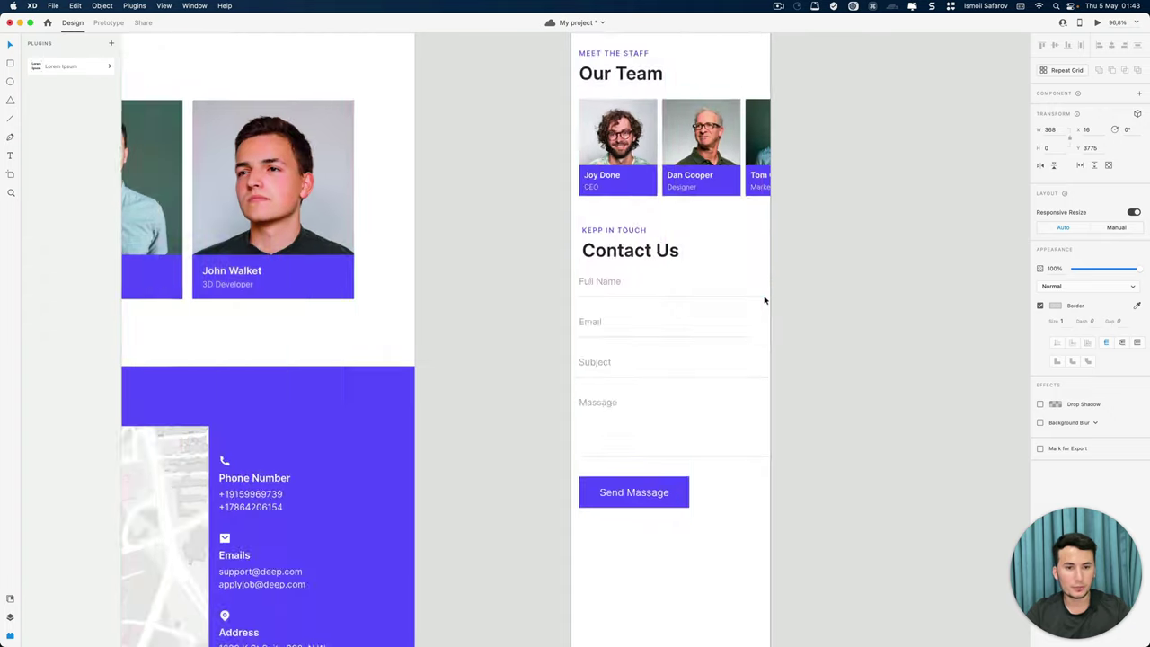
{"action": "scroll", "coordinate": [764, 300], "scroll_direction": "up", "scroll_amount": 2}
{"action": "scroll", "coordinate": [765, 306], "scroll_direction": "up", "scroll_amount": 2}
{"action": "scroll", "coordinate": [760, 269], "scroll_direction": "up", "scroll_amount": 2}
{"action": "scroll", "coordinate": [753, 163], "scroll_direction": "up", "scroll_amount": 2}
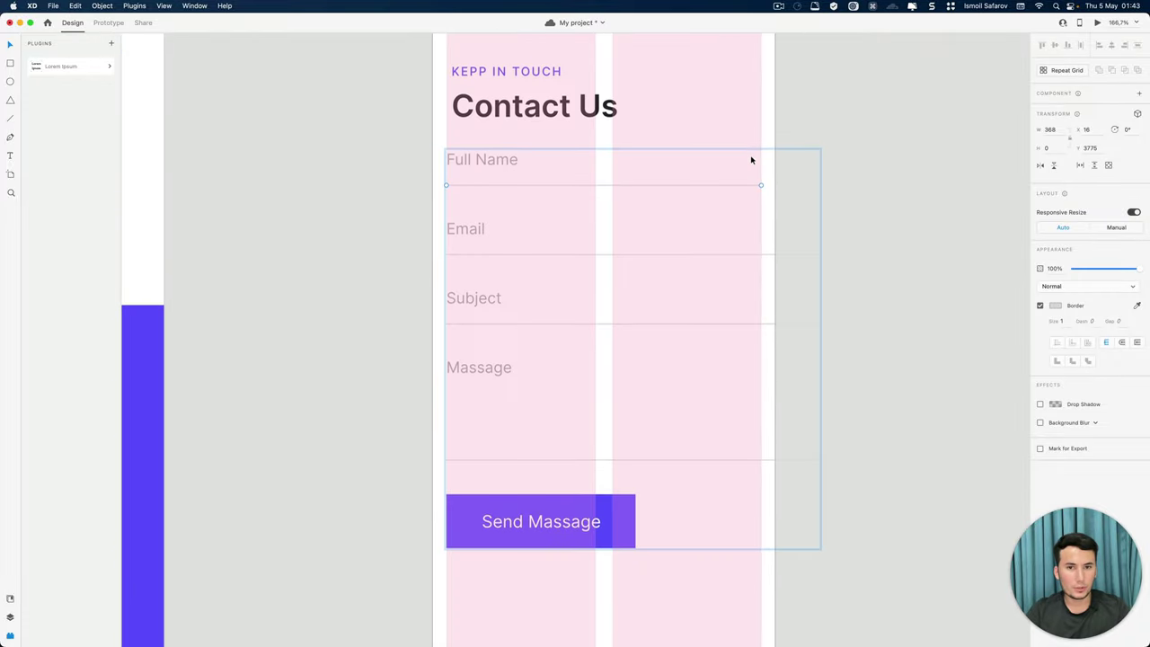
{"action": "left_click", "coordinate": [765, 256]}
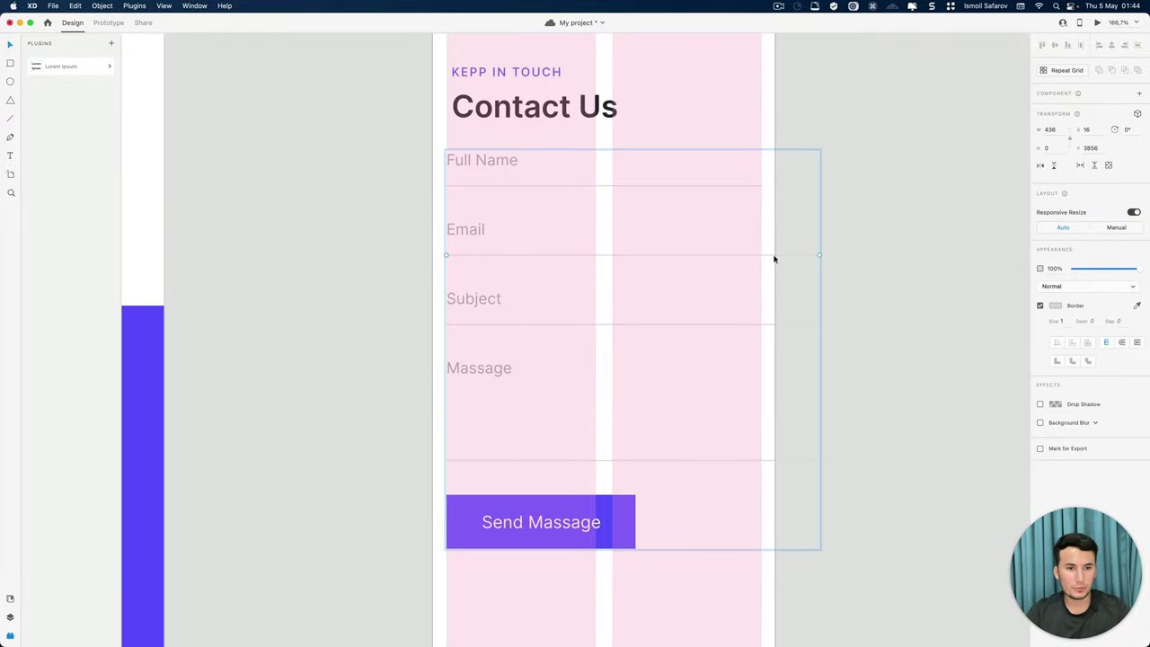
{"action": "left_click", "coordinate": [757, 325]}
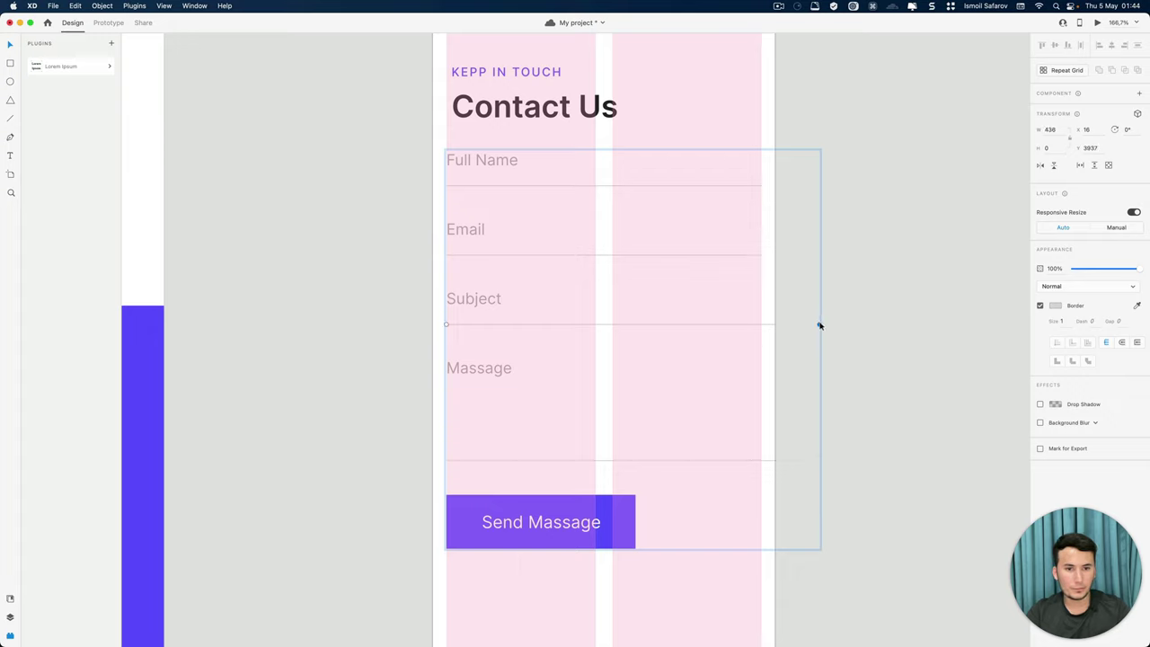
{"action": "left_click_drag", "start_coordinate": [806, 327], "coordinate": [765, 328]}
- Adjust the Message underline and check the Send Massage button and each field's underline
{"action": "left_click", "coordinate": [753, 461]}
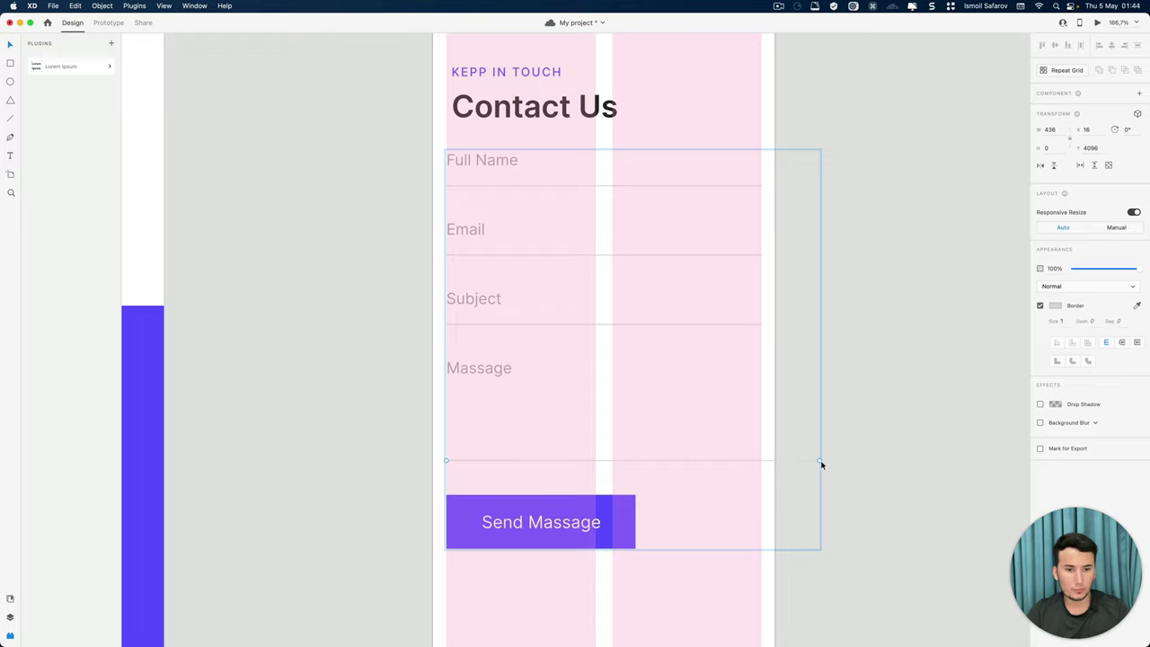
{"action": "left_click_drag", "start_coordinate": [751, 464], "coordinate": [761, 462]}
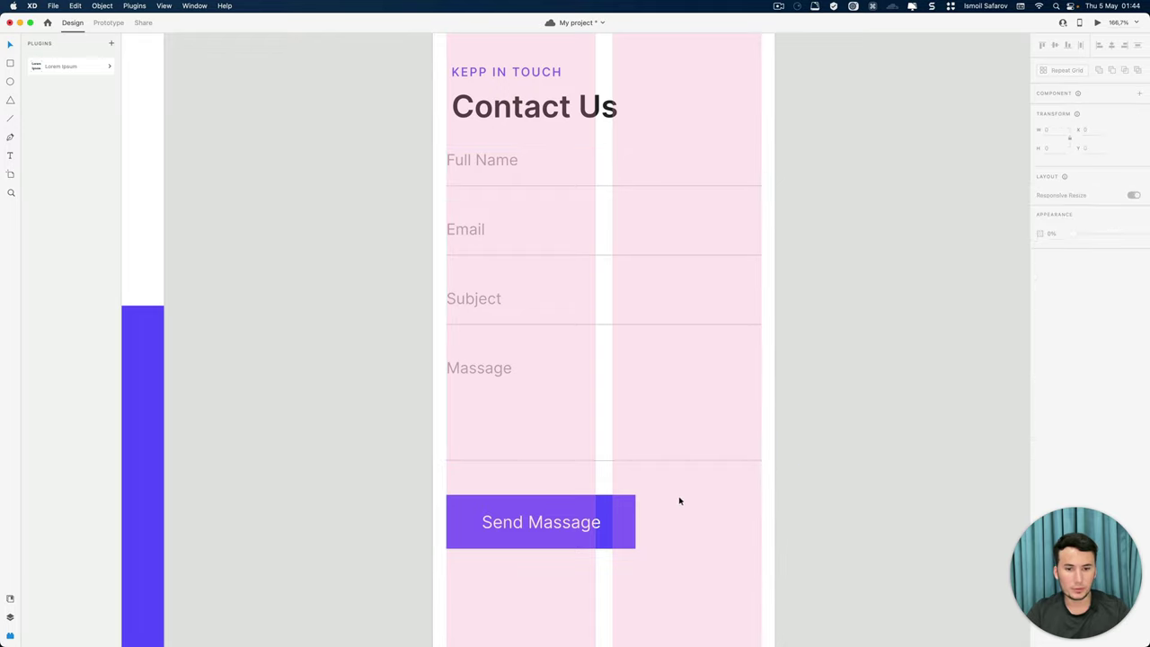
{"action": "left_click", "coordinate": [629, 505]}
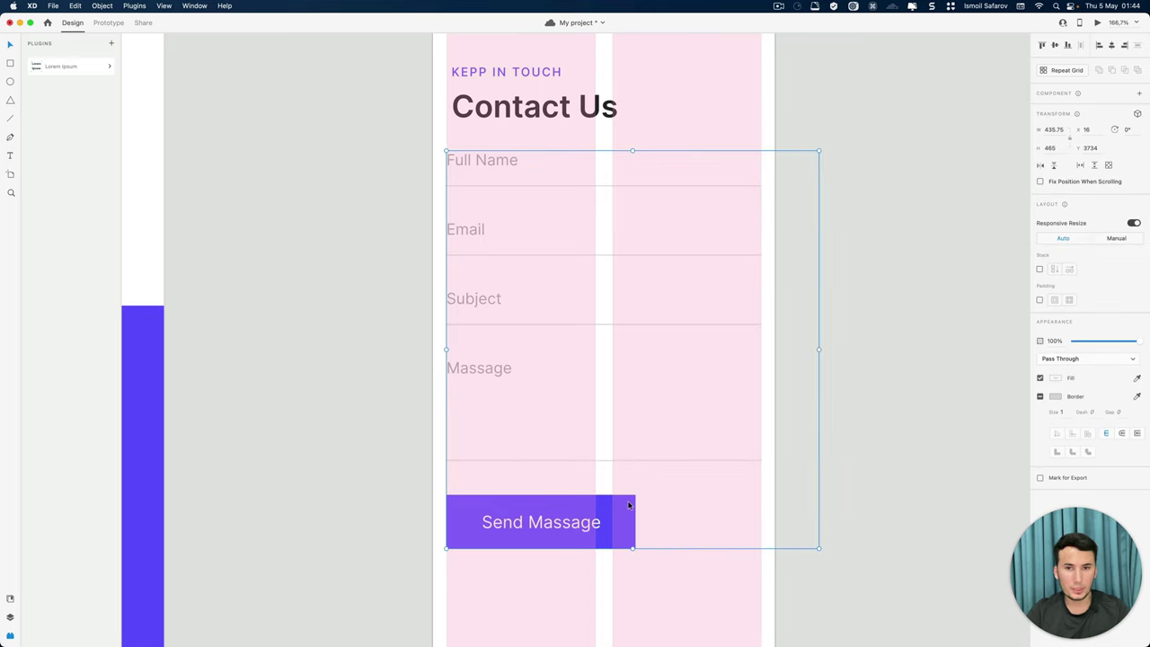
{"action": "double_click", "coordinate": [629, 505]}
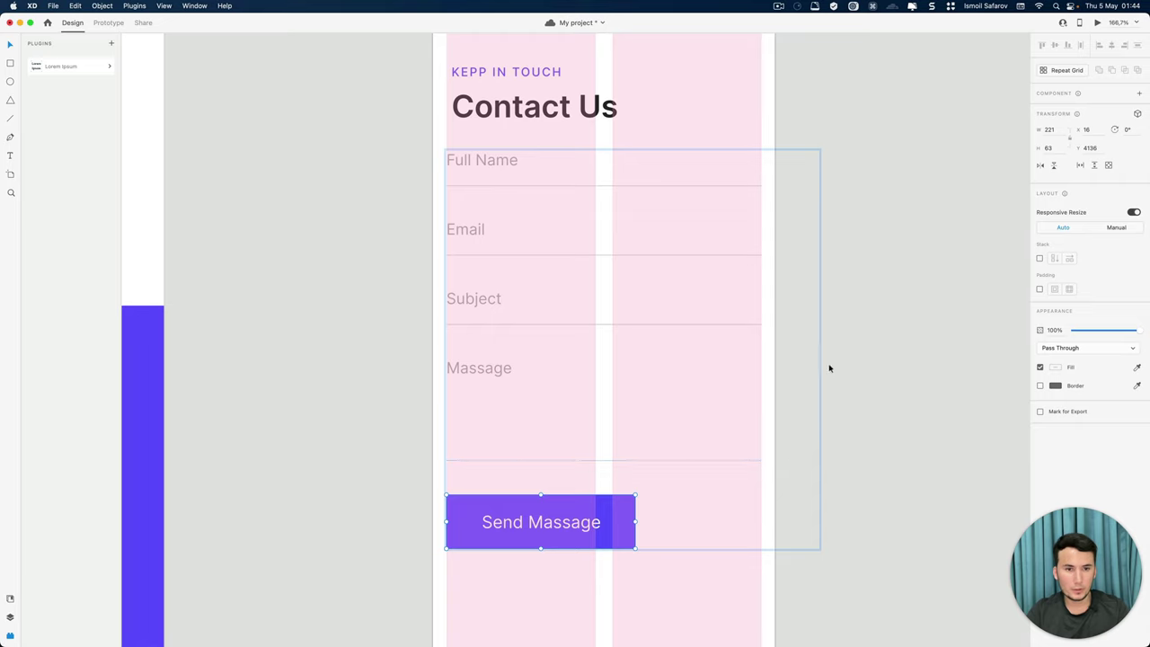
{"action": "left_click", "coordinate": [488, 169]}
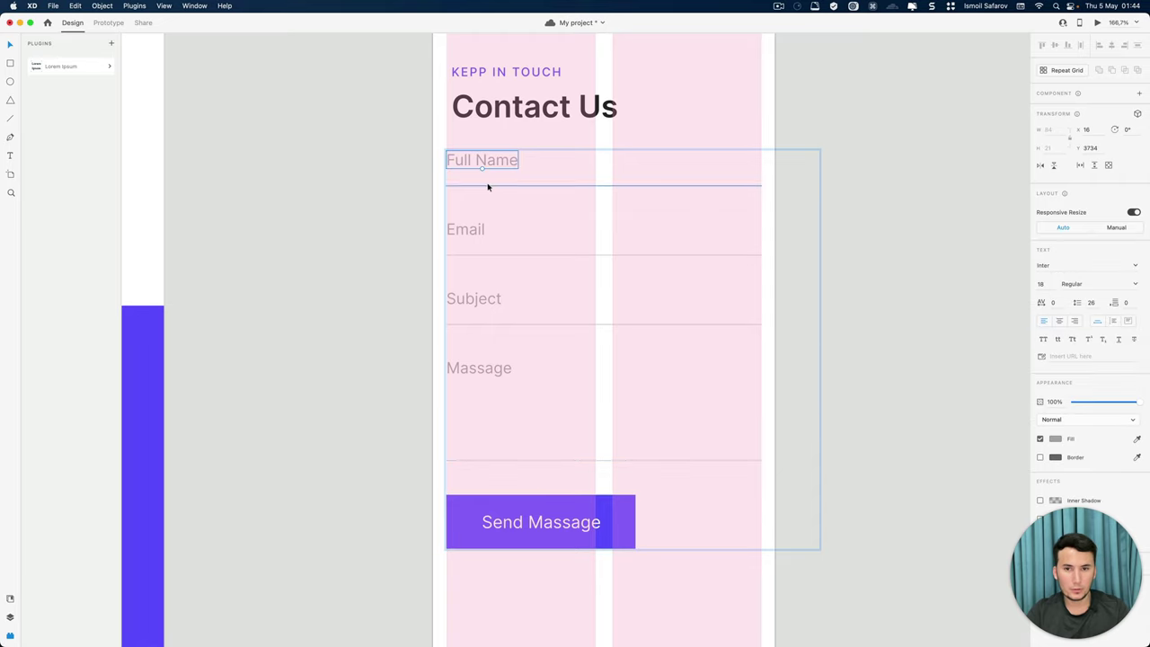
{"action": "left_click", "coordinate": [489, 186]}
{"action": "left_click", "coordinate": [484, 258]}
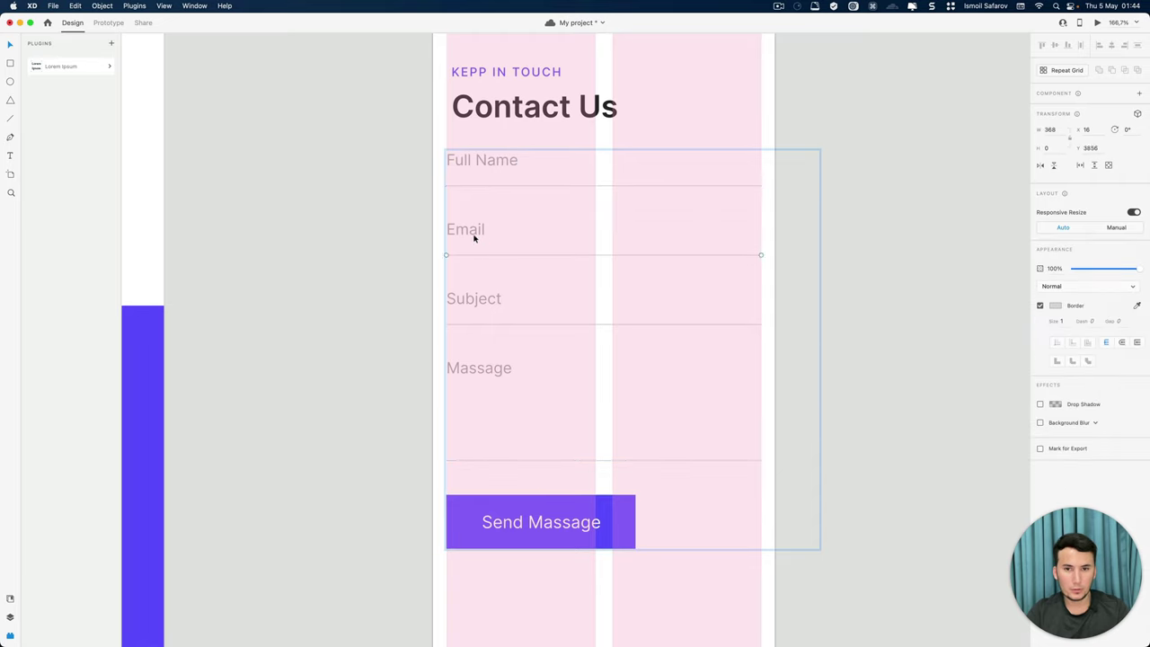
{"action": "left_click", "coordinate": [478, 324]}
{"action": "left_click", "coordinate": [490, 368]}
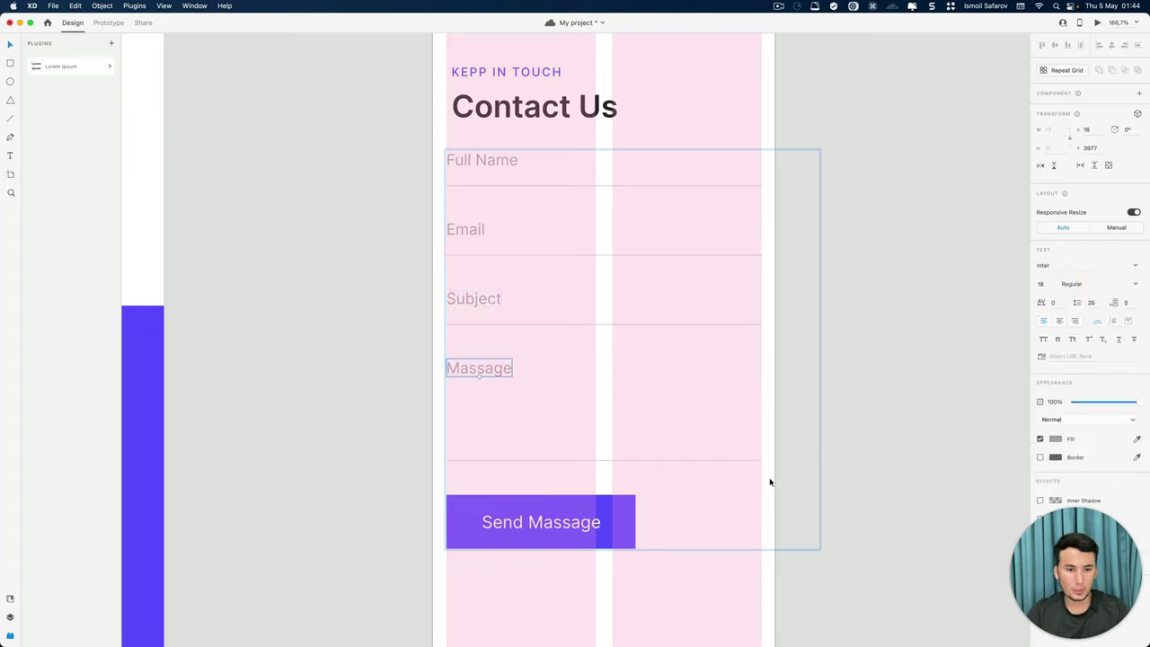
- Shorten the Message underline to match the others, then shift it right 10 px and 2 px
{"action": "left_click_drag", "start_coordinate": [771, 478], "coordinate": [839, 435]}
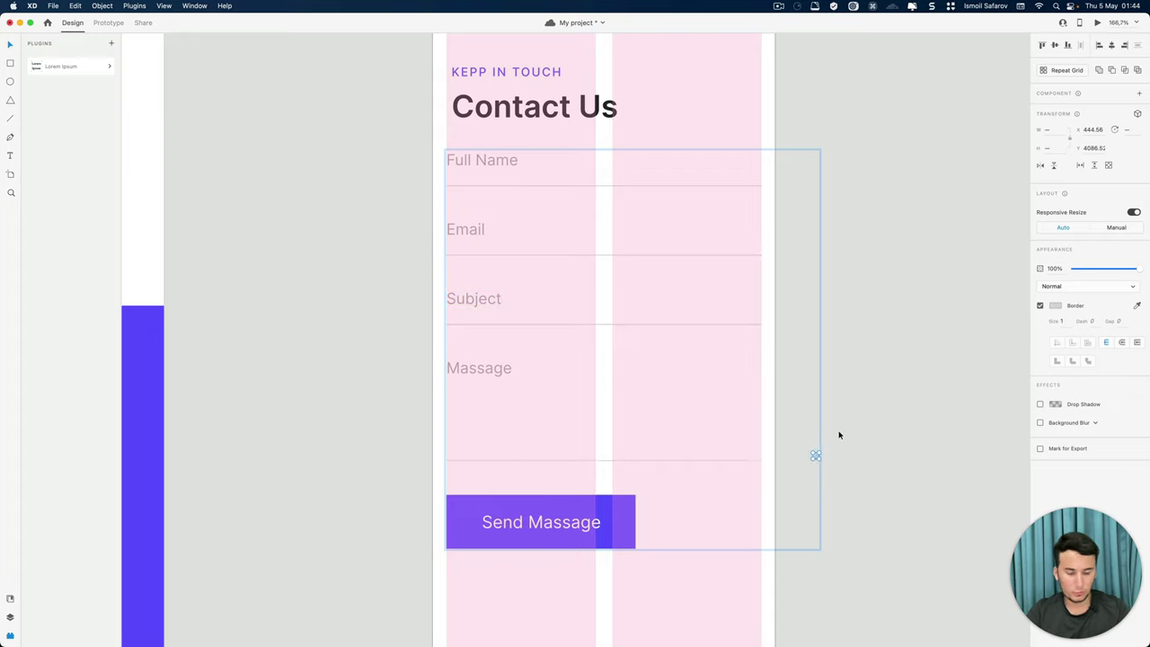
{"action": "key", "text": "ctrl+z"}
{"action": "key", "text": "shift+Right"}
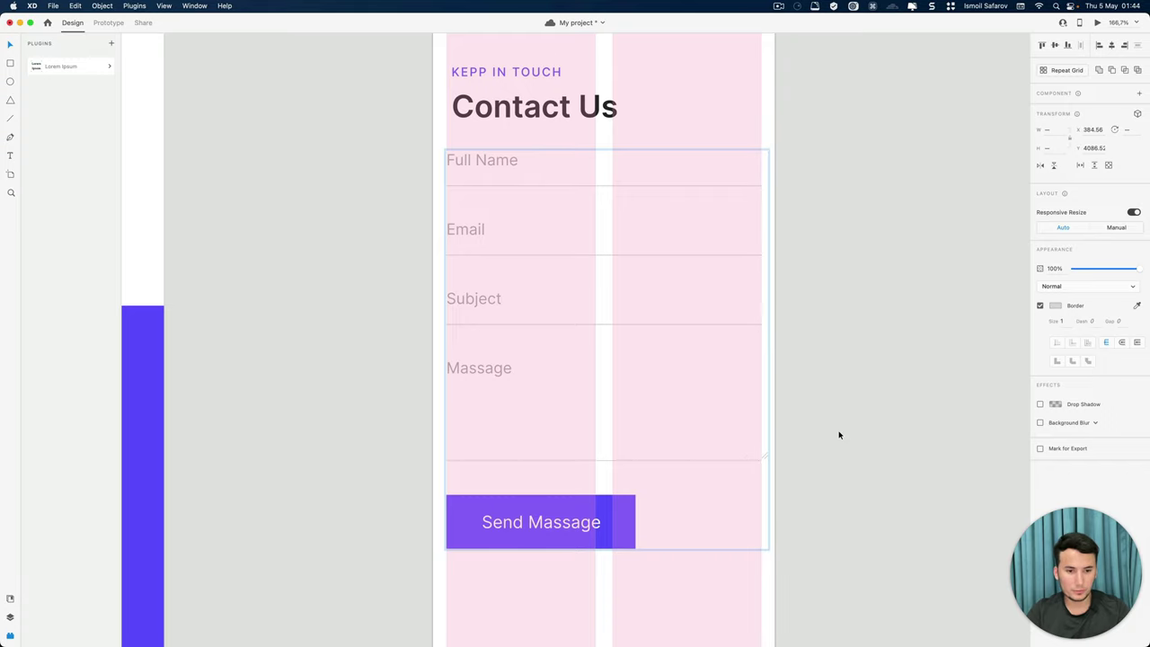
{"action": "scroll", "coordinate": [757, 456], "scroll_direction": "up", "scroll_amount": 2}
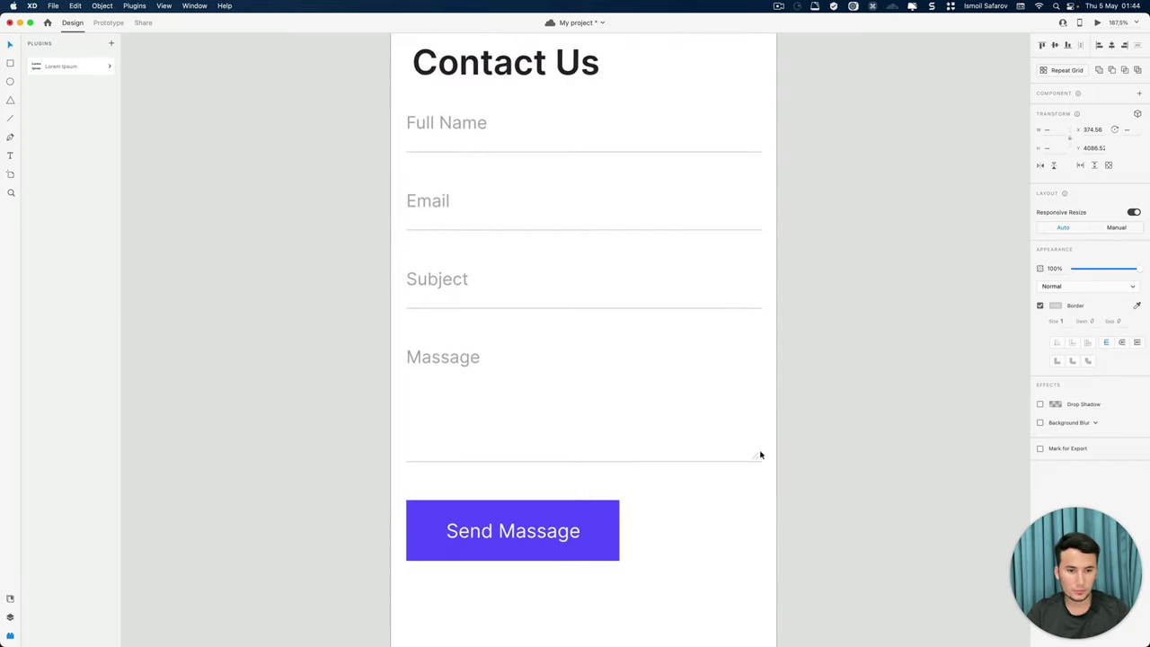
{"action": "scroll", "coordinate": [759, 456], "scroll_direction": "up", "scroll_amount": 2}
{"action": "scroll", "coordinate": [760, 456], "scroll_direction": "up", "scroll_amount": 3}
{"action": "scroll", "coordinate": [754, 472], "scroll_direction": "up", "scroll_amount": 3}
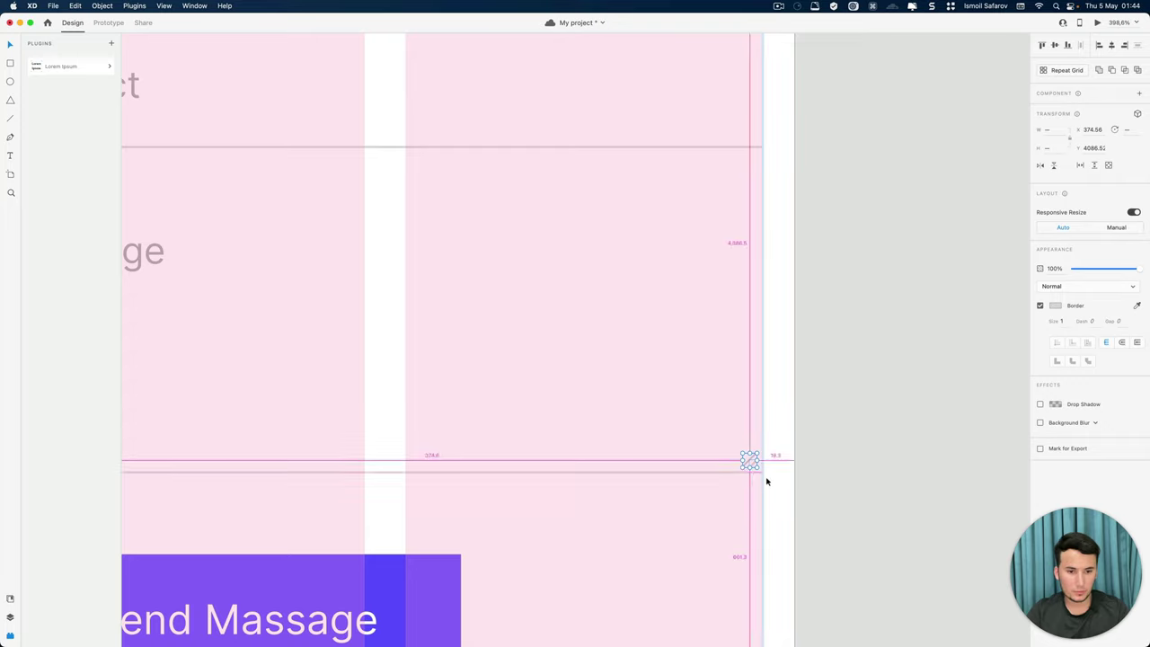
{"action": "scroll", "coordinate": [755, 477], "scroll_direction": "up", "scroll_amount": 1}
{"action": "scroll", "coordinate": [759, 479], "scroll_direction": "up", "scroll_amount": 1}
{"action": "scroll", "coordinate": [764, 482], "scroll_direction": "up", "scroll_amount": 1}
{"action": "key", "text": "Right"}
{"action": "key", "text": "Right"}
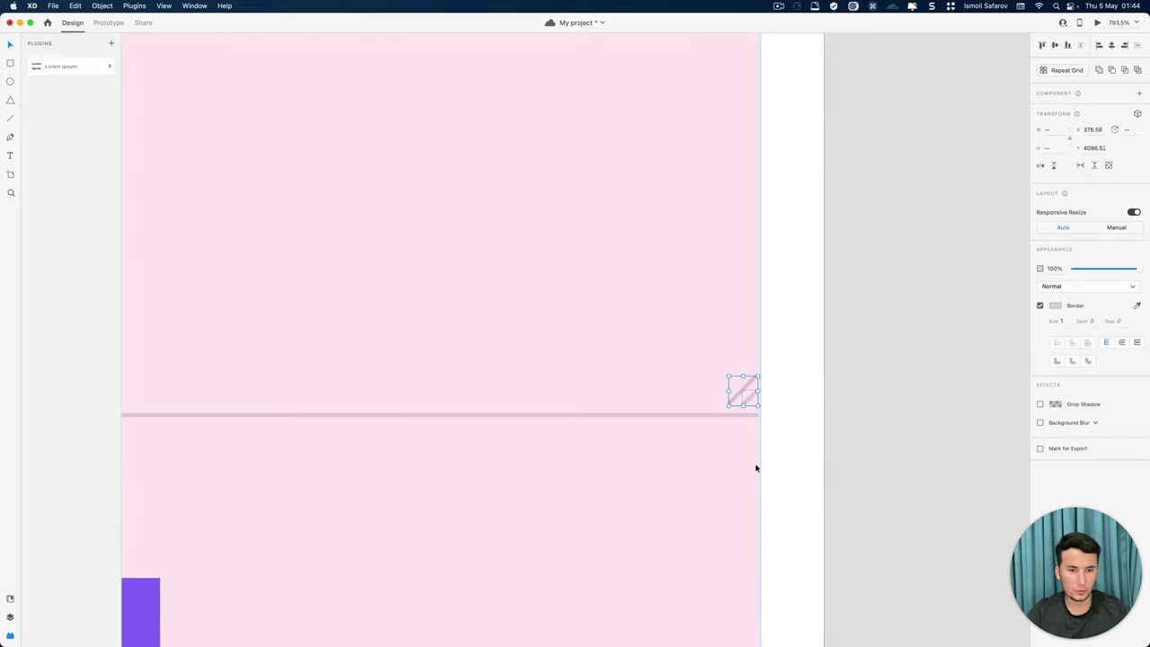
{"action": "scroll", "coordinate": [755, 468], "scroll_direction": "down", "scroll_amount": 2}
{"action": "scroll", "coordinate": [749, 465], "scroll_direction": "down", "scroll_amount": 2}
{"action": "scroll", "coordinate": [749, 465], "scroll_direction": "down", "scroll_amount": 3}
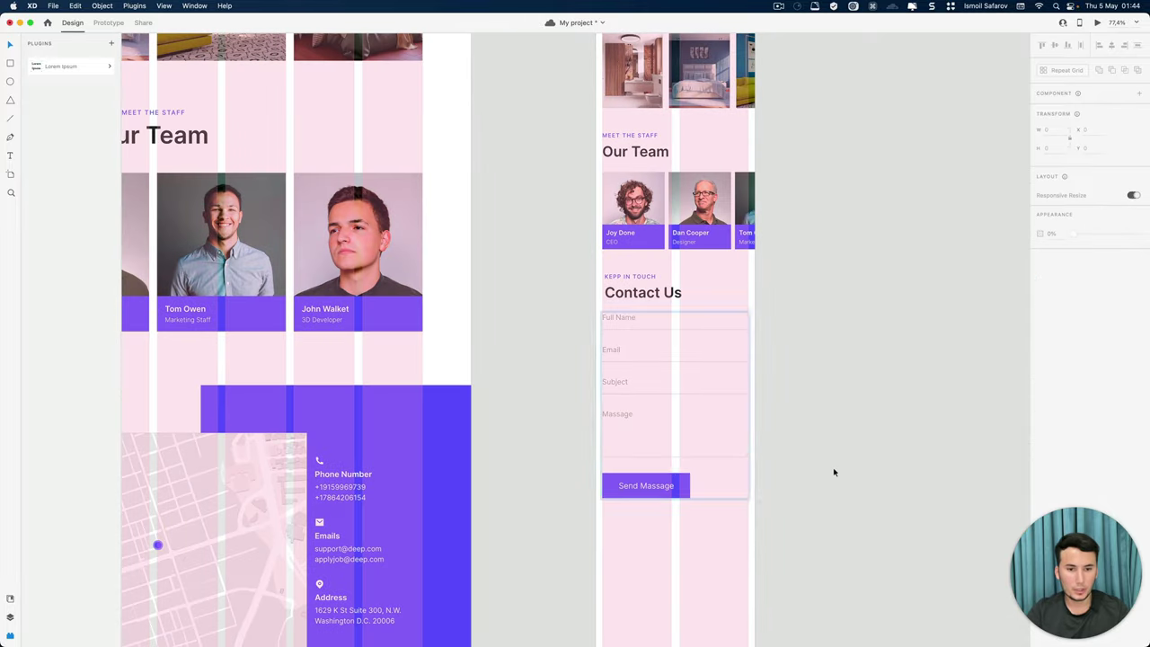
- Nudge the Send Massage button up from Y 4136 to 4126
{"action": "scroll", "coordinate": [642, 483], "scroll_direction": "down", "scroll_amount": 1}
{"action": "scroll", "coordinate": [665, 476], "scroll_direction": "up", "scroll_amount": 3}
{"action": "left_click", "coordinate": [665, 476]}
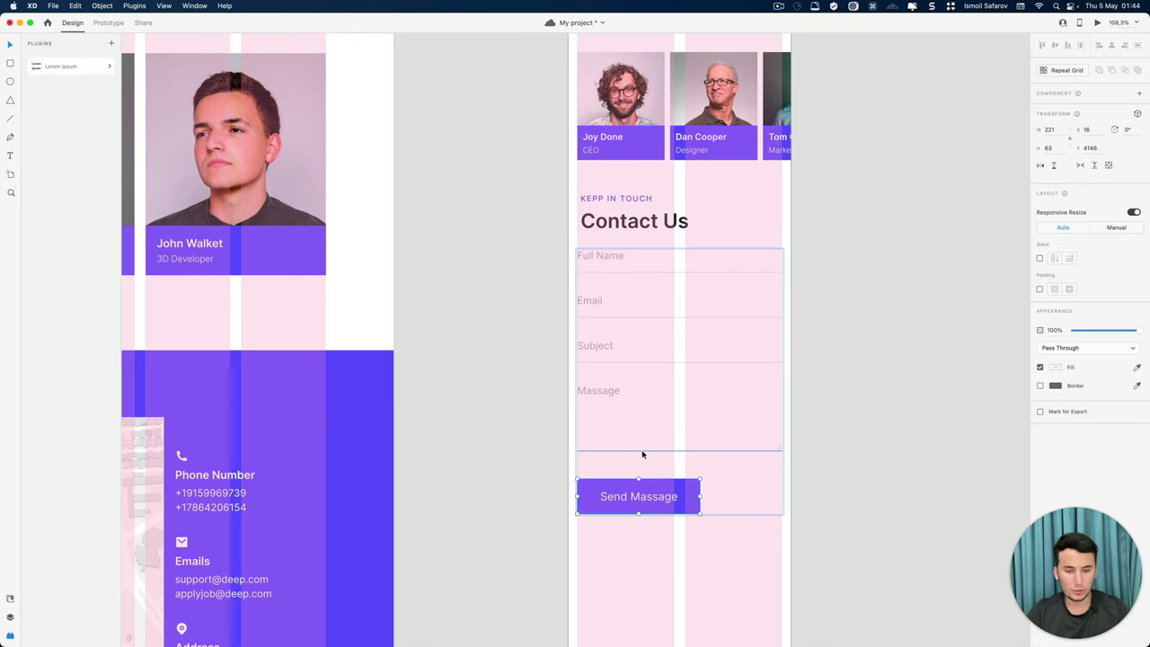
{"action": "key", "text": "shift+Up"}
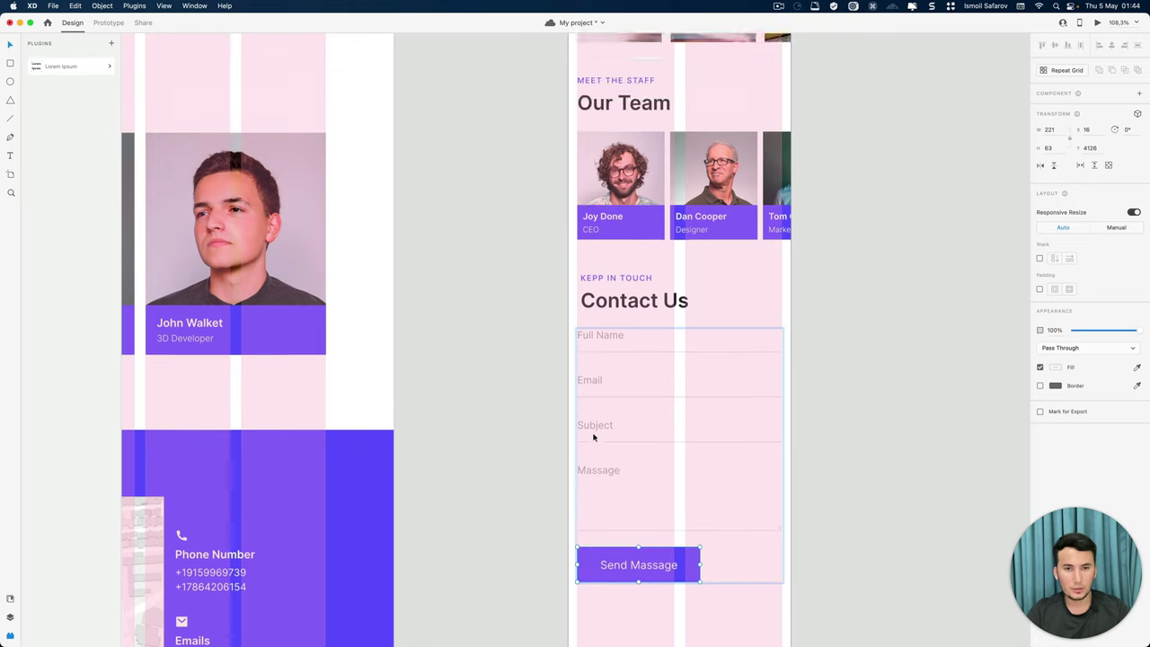
- Inspect the Get Started button in the Digital Agency hero for comparison
{"action": "scroll", "coordinate": [642, 452], "scroll_direction": "up", "scroll_amount": 10}
{"action": "scroll", "coordinate": [592, 435], "scroll_direction": "up", "scroll_amount": 5}
{"action": "scroll", "coordinate": [593, 432], "scroll_direction": "up", "scroll_amount": 10}
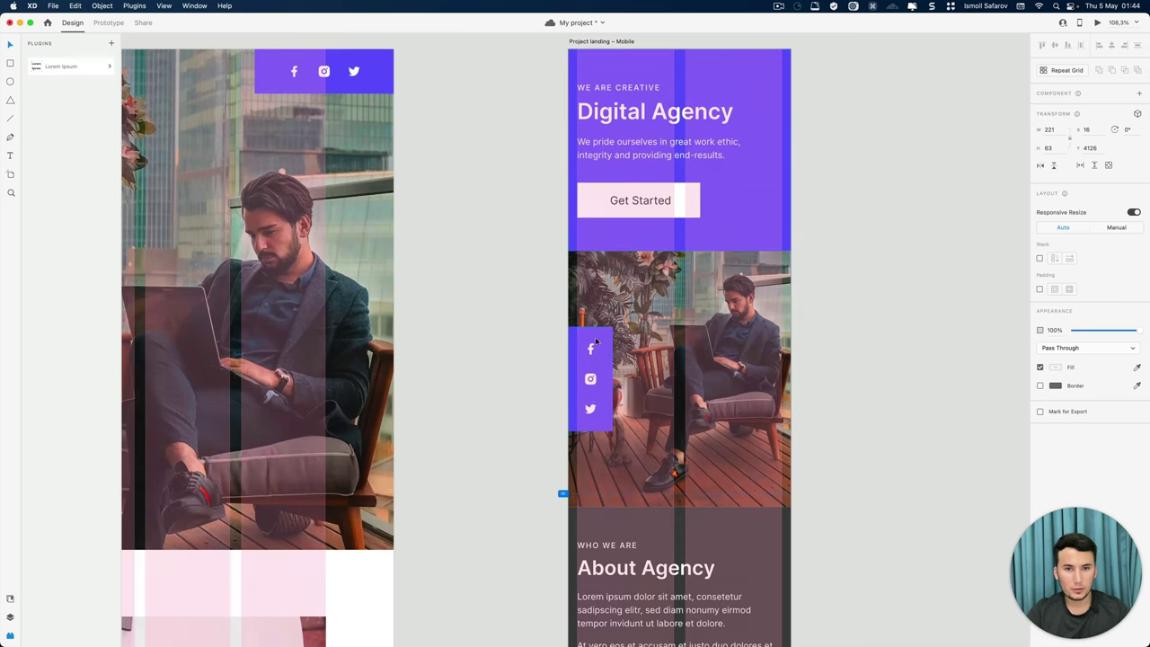
{"action": "left_click", "coordinate": [592, 215]}
{"action": "double_click", "coordinate": [588, 209]}
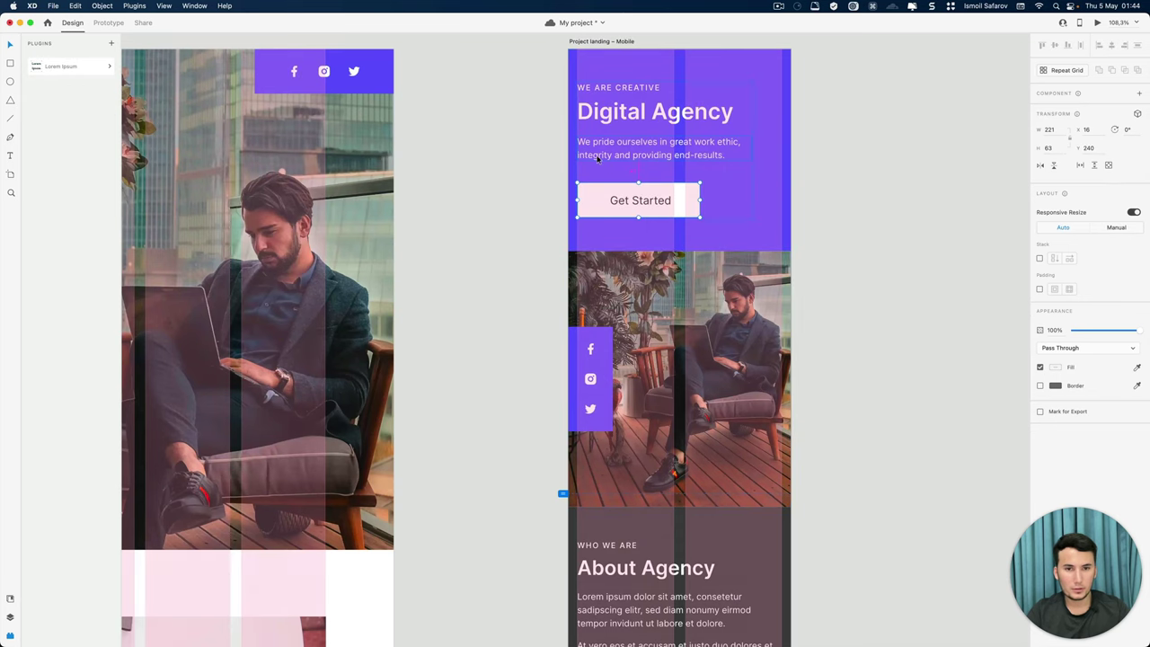
{"action": "left_click", "coordinate": [540, 177]}
{"action": "scroll", "coordinate": [539, 180], "scroll_direction": "up", "scroll_amount": 5}
{"action": "scroll", "coordinate": [536, 184], "scroll_direction": "down", "scroll_amount": 2}
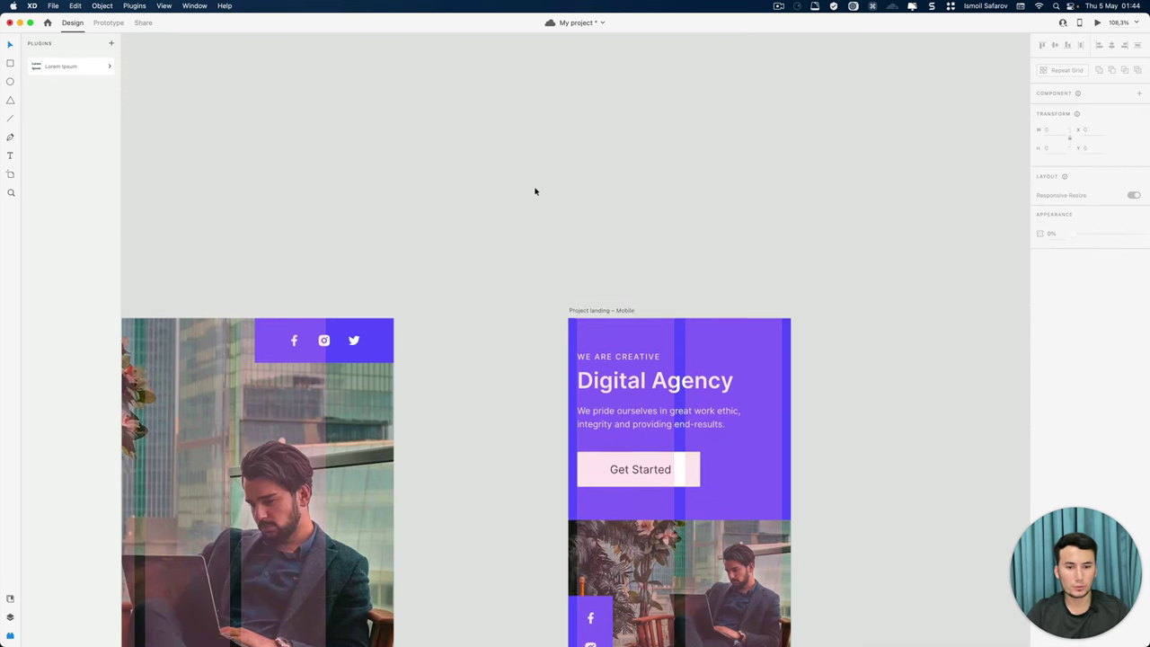
{"action": "scroll", "coordinate": [535, 192], "scroll_direction": "down", "scroll_amount": 8}
{"action": "scroll", "coordinate": [535, 191], "scroll_direction": "down", "scroll_amount": 10}
{"action": "scroll", "coordinate": [534, 191], "scroll_direction": "down", "scroll_amount": 5}
{"action": "scroll", "coordinate": [535, 192], "scroll_direction": "down", "scroll_amount": 7}
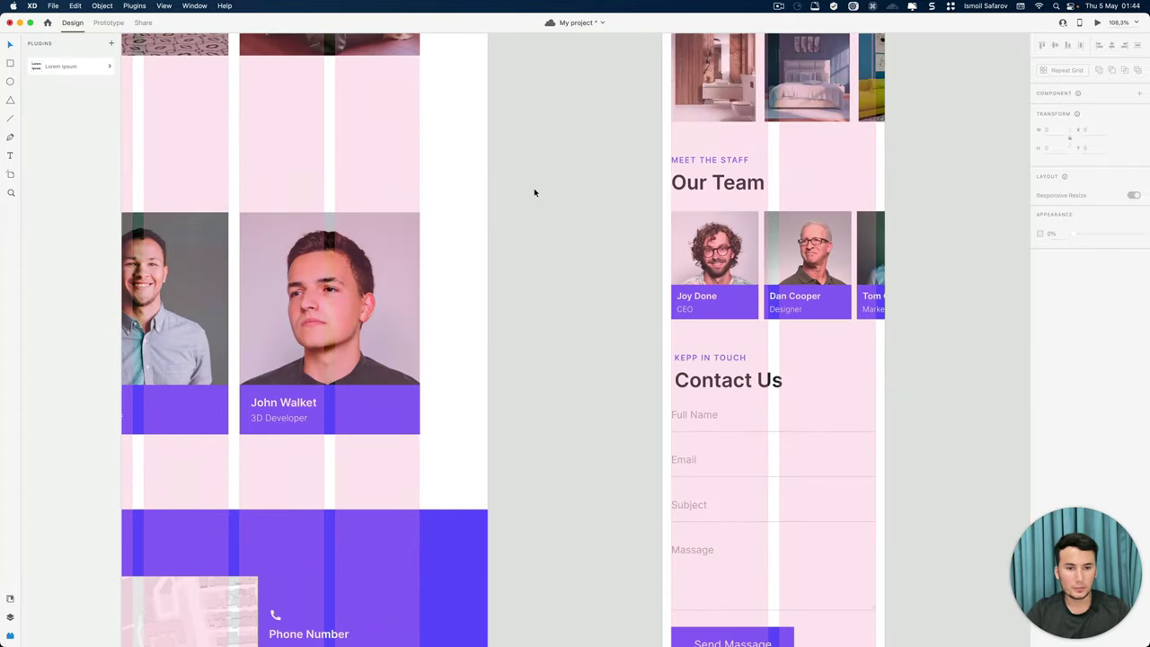
{"action": "scroll", "coordinate": [535, 192], "scroll_direction": "down", "scroll_amount": 1}
{"action": "scroll", "coordinate": [534, 192], "scroll_direction": "down", "scroll_amount": 5}
{"action": "scroll", "coordinate": [534, 189], "scroll_direction": "up", "scroll_amount": 2}
{"action": "scroll", "coordinate": [534, 190], "scroll_direction": "right", "scroll_amount": 1}
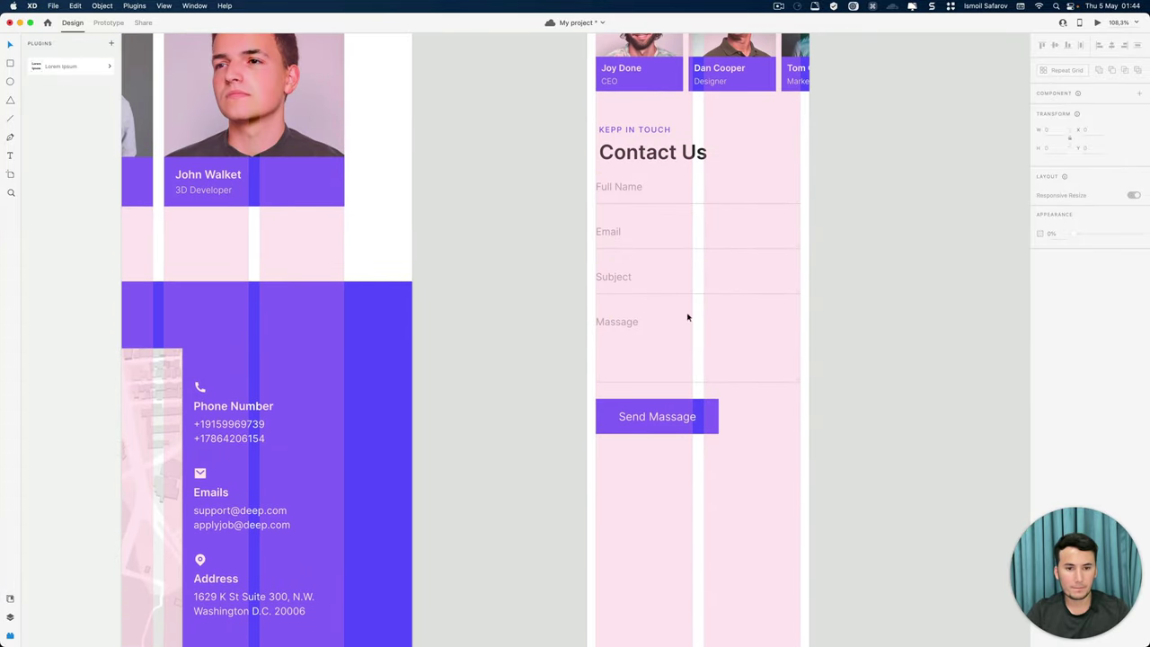
- Compare the Send Massage button against the hero's Get Started button, then review the artboard bottom
{"action": "left_click", "coordinate": [706, 405]}
{"action": "scroll", "coordinate": [705, 405], "scroll_direction": "up", "scroll_amount": 1}
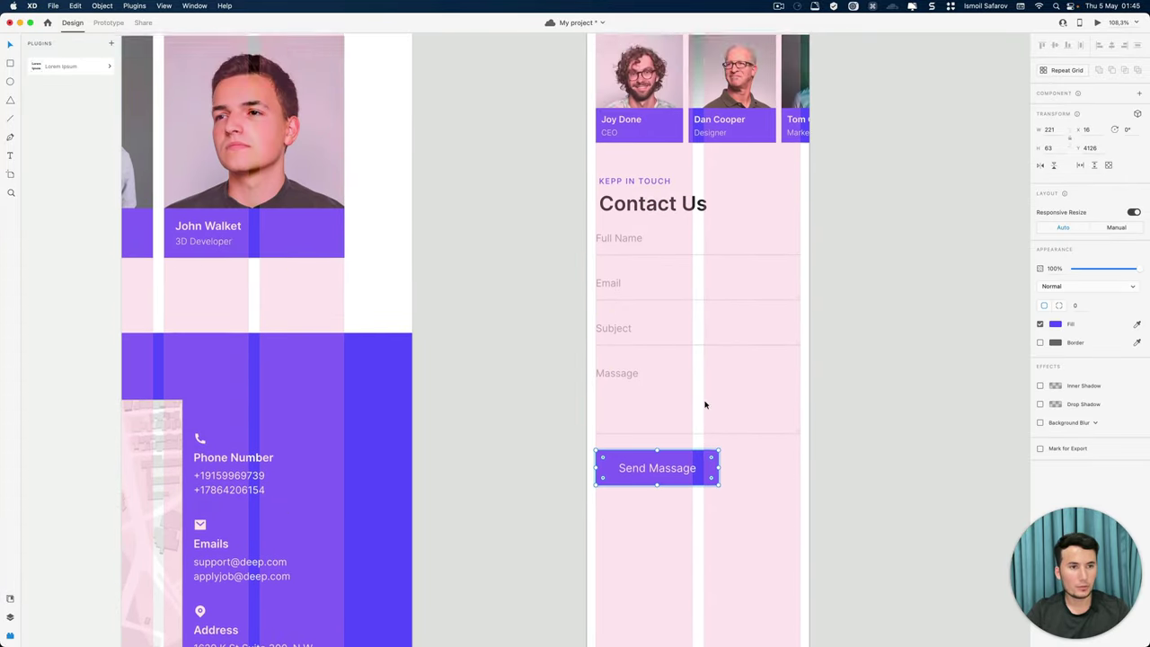
{"action": "scroll", "coordinate": [706, 404], "scroll_direction": "up", "scroll_amount": 10}
{"action": "scroll", "coordinate": [705, 405], "scroll_direction": "up", "scroll_amount": 10}
{"action": "scroll", "coordinate": [706, 404], "scroll_direction": "up", "scroll_amount": 10}
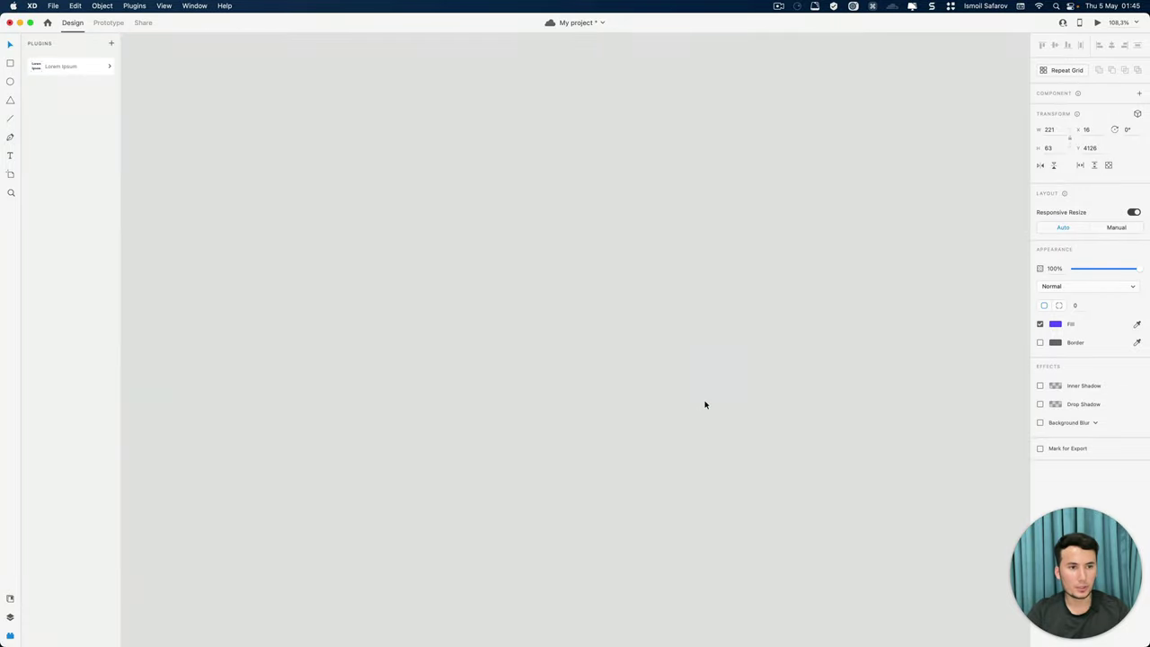
{"action": "scroll", "coordinate": [706, 405], "scroll_direction": "down", "scroll_amount": 3}
{"action": "scroll", "coordinate": [705, 405], "scroll_direction": "down", "scroll_amount": 1}
{"action": "left_click", "coordinate": [701, 543]}
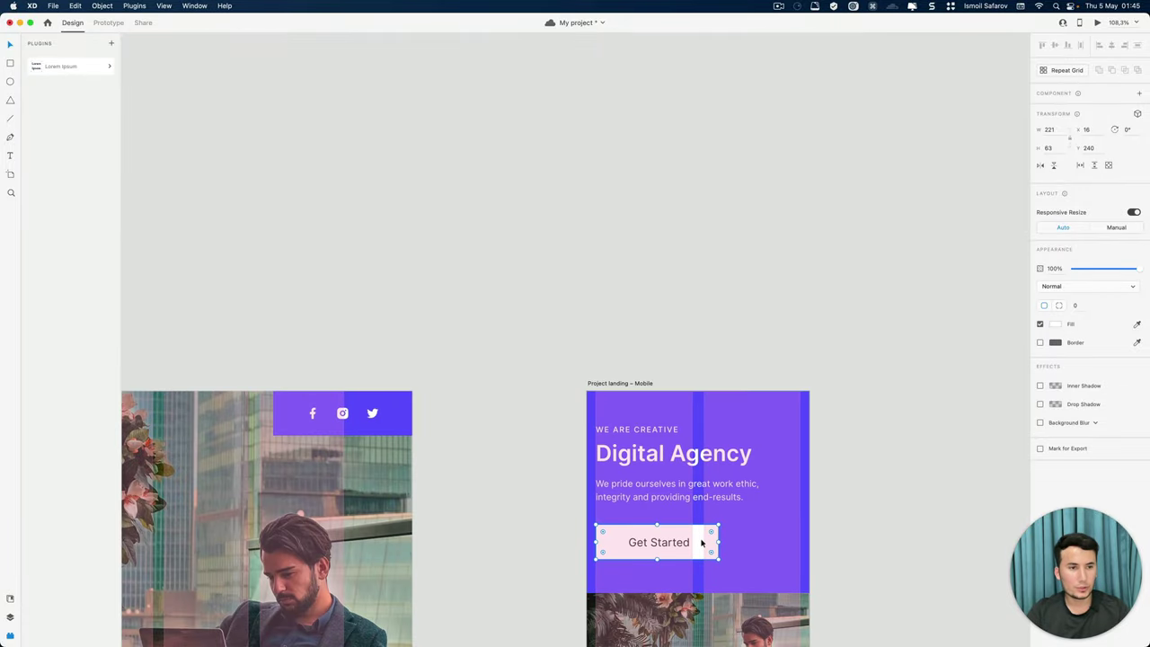
{"action": "scroll", "coordinate": [702, 543], "scroll_direction": "down", "scroll_amount": 3}
{"action": "scroll", "coordinate": [680, 525], "scroll_direction": "down", "scroll_amount": 10}
{"action": "scroll", "coordinate": [680, 525], "scroll_direction": "down", "scroll_amount": 10}
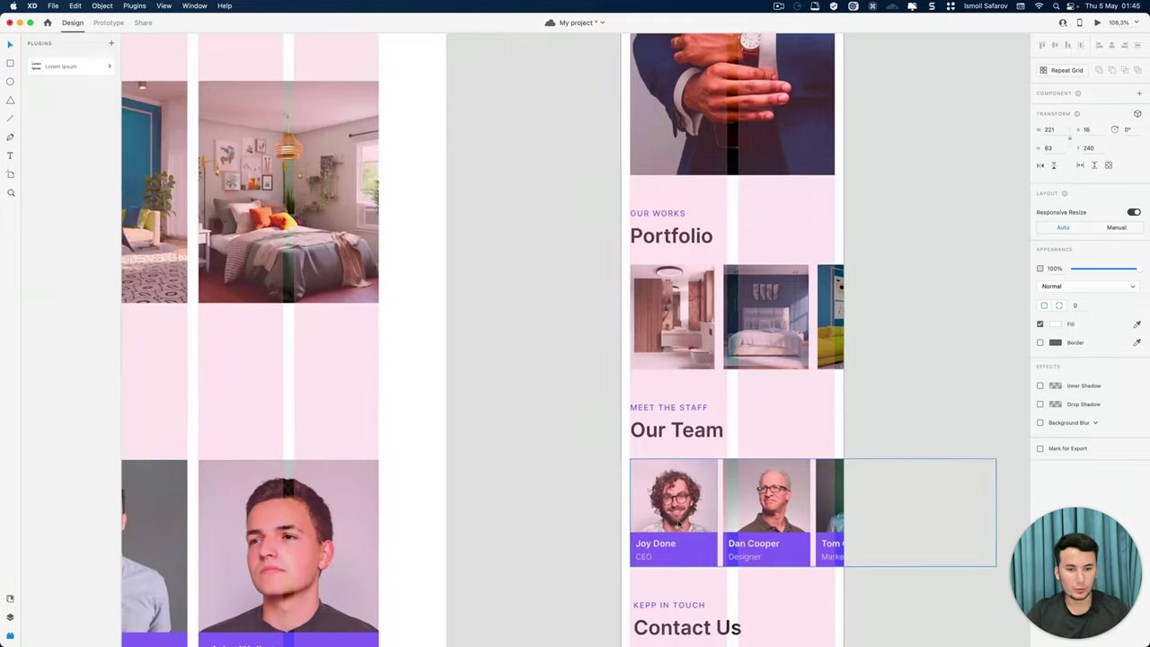
{"action": "scroll", "coordinate": [679, 524], "scroll_direction": "down", "scroll_amount": 5}
{"action": "scroll", "coordinate": [583, 467], "scroll_direction": "down", "scroll_amount": 2}
{"action": "scroll", "coordinate": [583, 468], "scroll_direction": "down", "scroll_amount": 1}
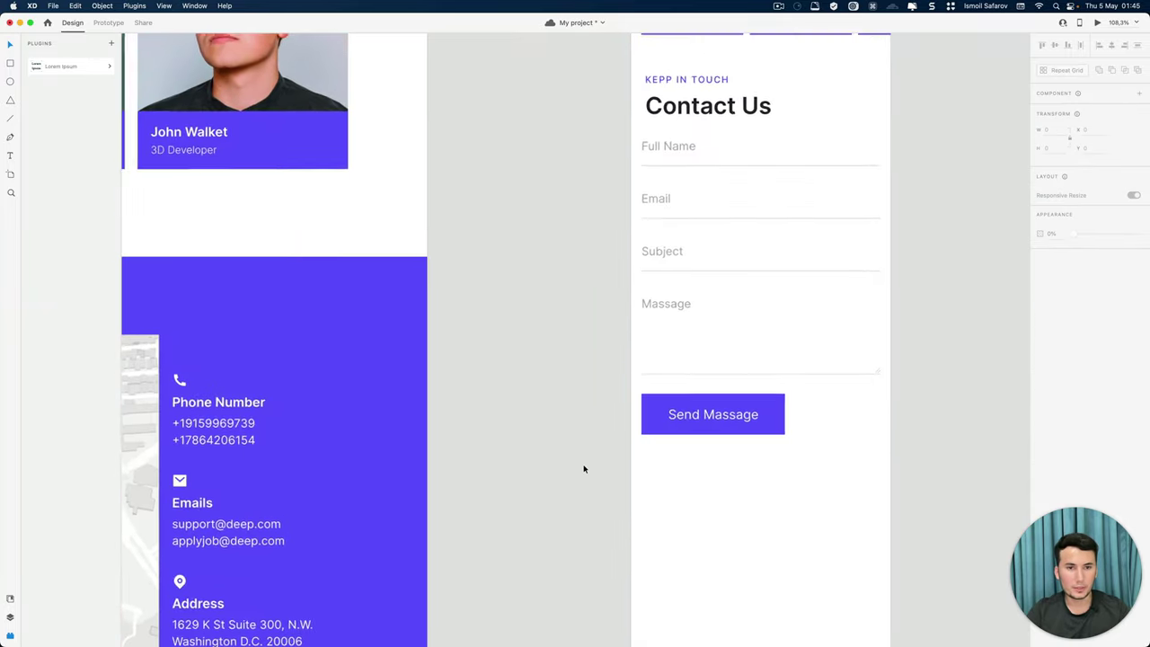
{"action": "scroll", "coordinate": [583, 467], "scroll_direction": "down", "scroll_amount": 5}
{"action": "scroll", "coordinate": [583, 469], "scroll_direction": "down", "scroll_amount": 1}
{"action": "scroll", "coordinate": [575, 464], "scroll_direction": "down", "scroll_amount": 2}
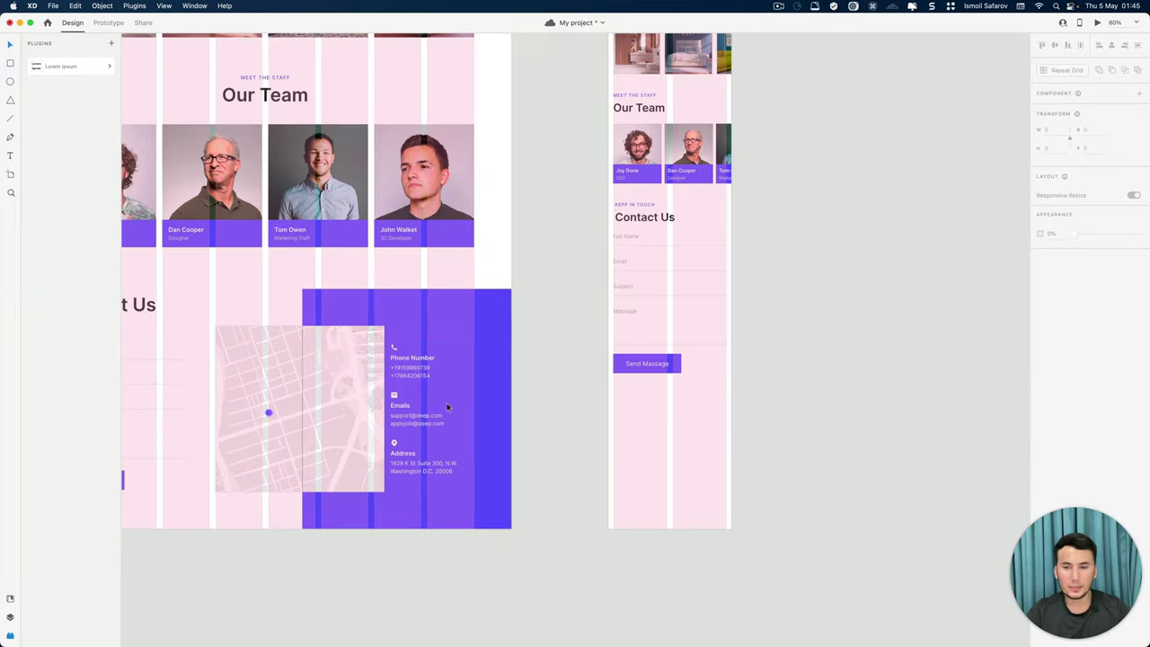
{"action": "scroll", "coordinate": [524, 362], "scroll_direction": "up", "scroll_amount": 1}
{"action": "scroll", "coordinate": [525, 363], "scroll_direction": "down", "scroll_amount": 3}
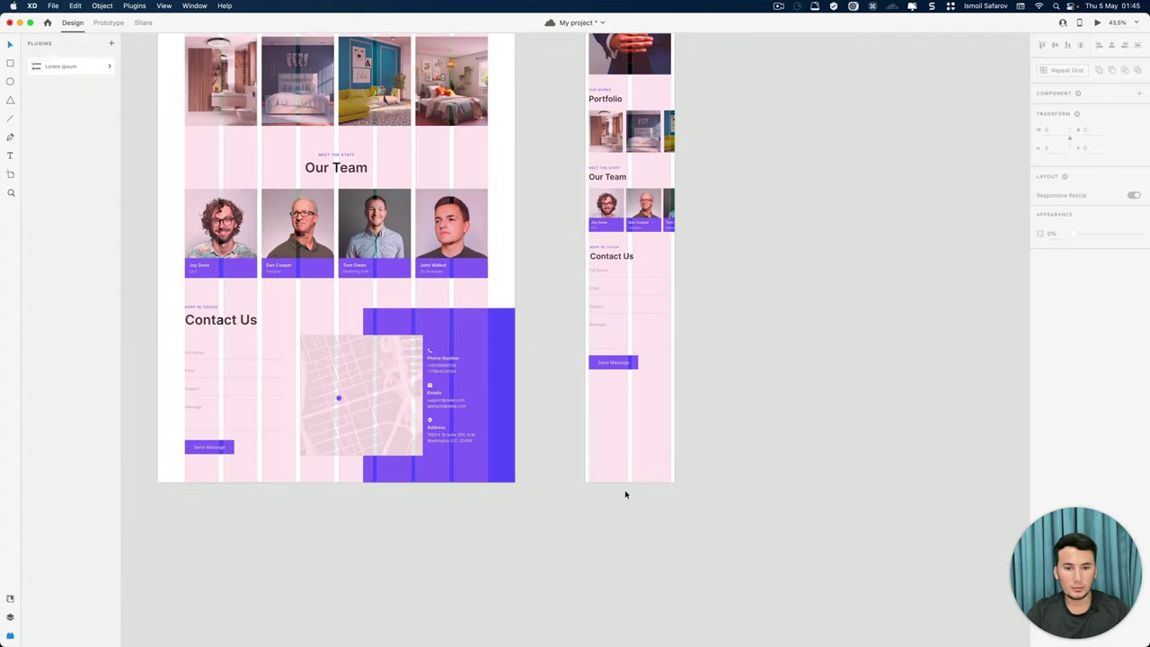
- Lengthen the mobile artboard and copy the purple block below the form, narrowed to 400 wide
{"action": "left_click", "coordinate": [625, 479]}
{"action": "left_click_drag", "start_coordinate": [629, 481], "coordinate": [629, 600]}
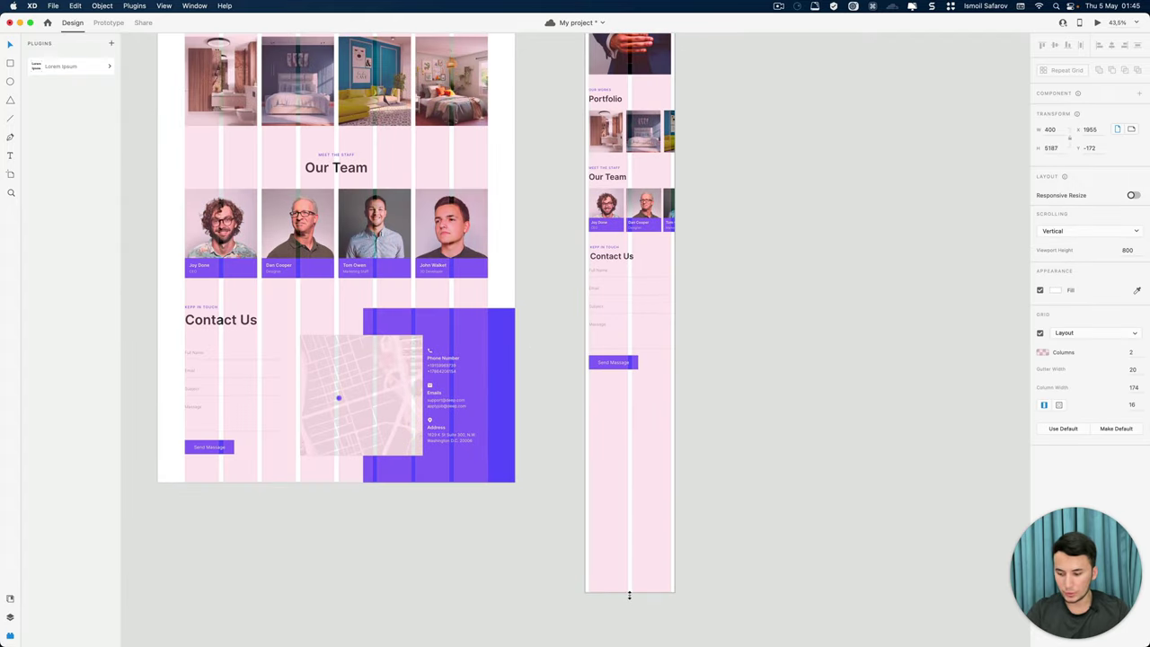
{"action": "left_click", "coordinate": [525, 440]}
{"action": "left_click", "coordinate": [365, 311]}
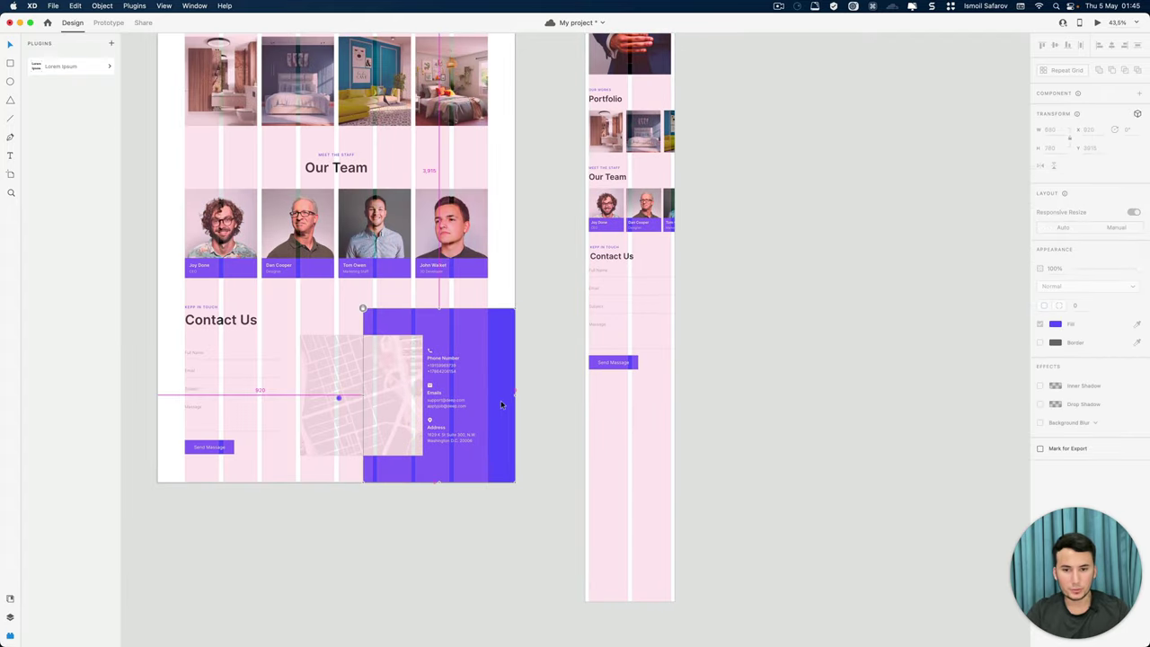
{"action": "mouse_move", "coordinate": [498, 346]}
{"action": "left_mouse_down"}
{"action": "mouse_move", "coordinate": [720, 434]}
{"action": "mouse_move", "coordinate": [722, 424]}
{"action": "left_mouse_up"}
{"action": "scroll", "coordinate": [640, 419], "scroll_direction": "up", "scroll_amount": 3}
{"action": "key", "text": "ctrl+shift+apostrophe"}
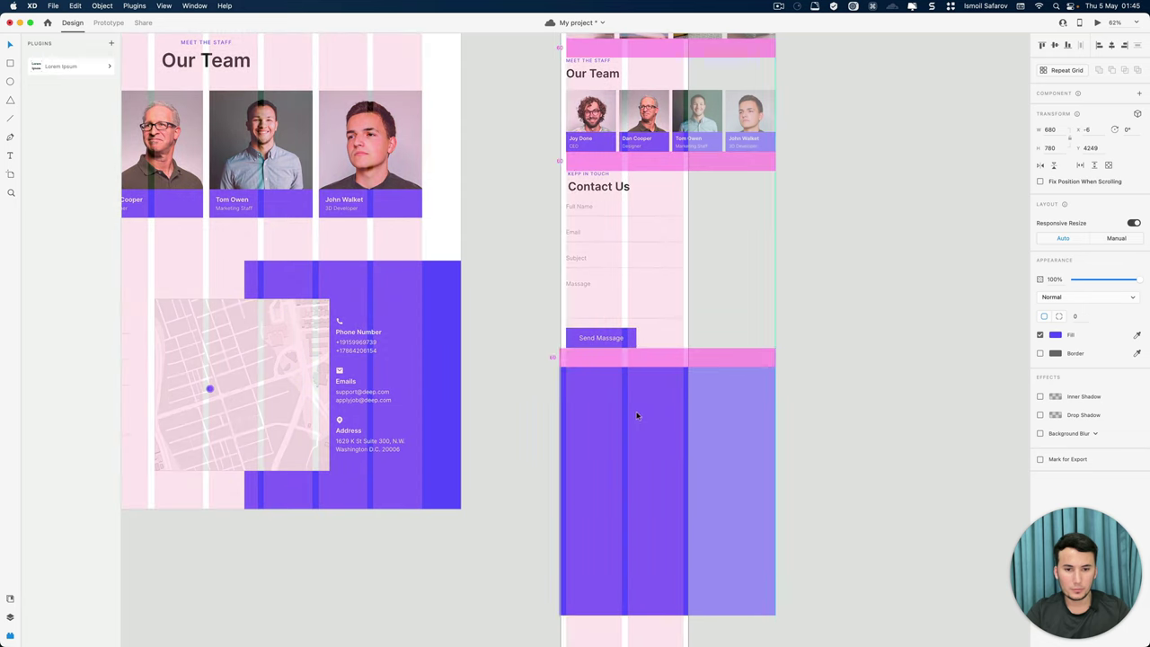
{"action": "left_click_drag", "start_coordinate": [641, 416], "coordinate": [710, 437]}
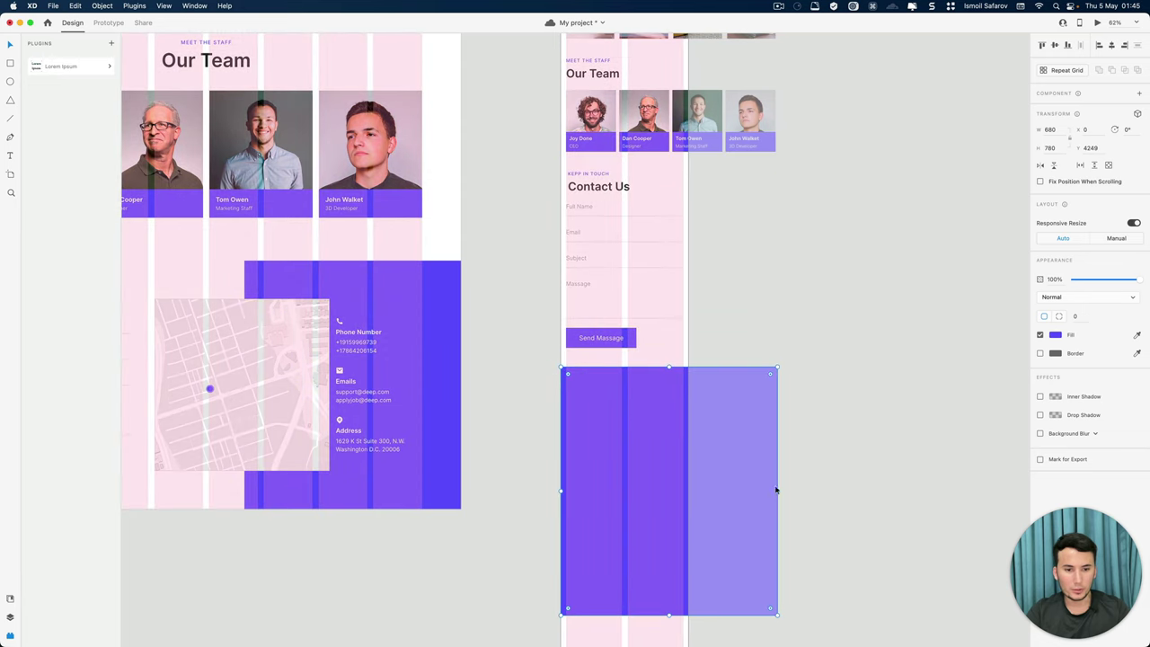
{"action": "left_click_drag", "start_coordinate": [771, 490], "coordinate": [688, 489]}
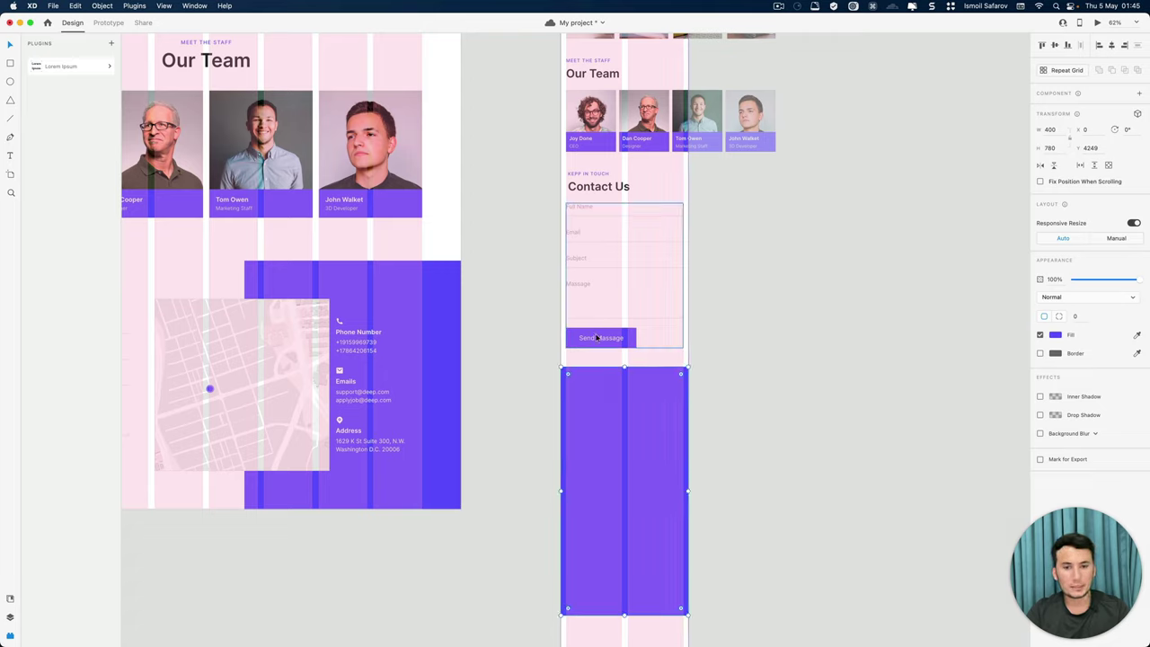
- Nudge the copied purple block up toward the Contact Us form
{"action": "scroll", "coordinate": [601, 373], "scroll_direction": "left", "scroll_amount": 2}
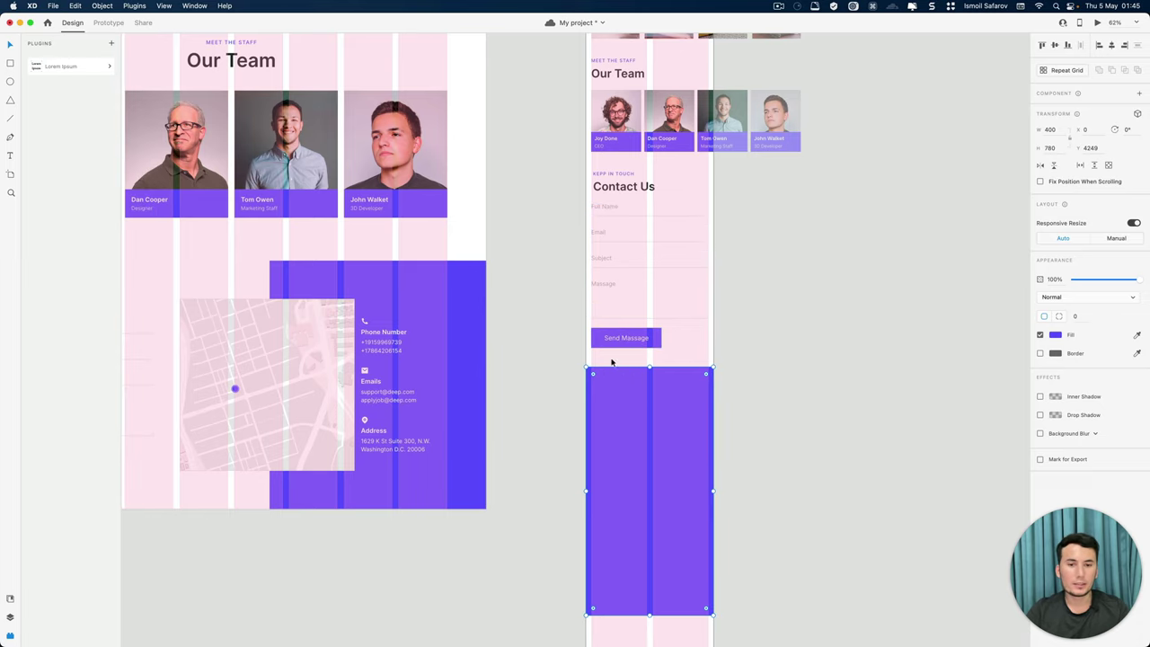
{"action": "key", "text": "shift+Up"}
{"action": "key", "text": "shift+Up"}
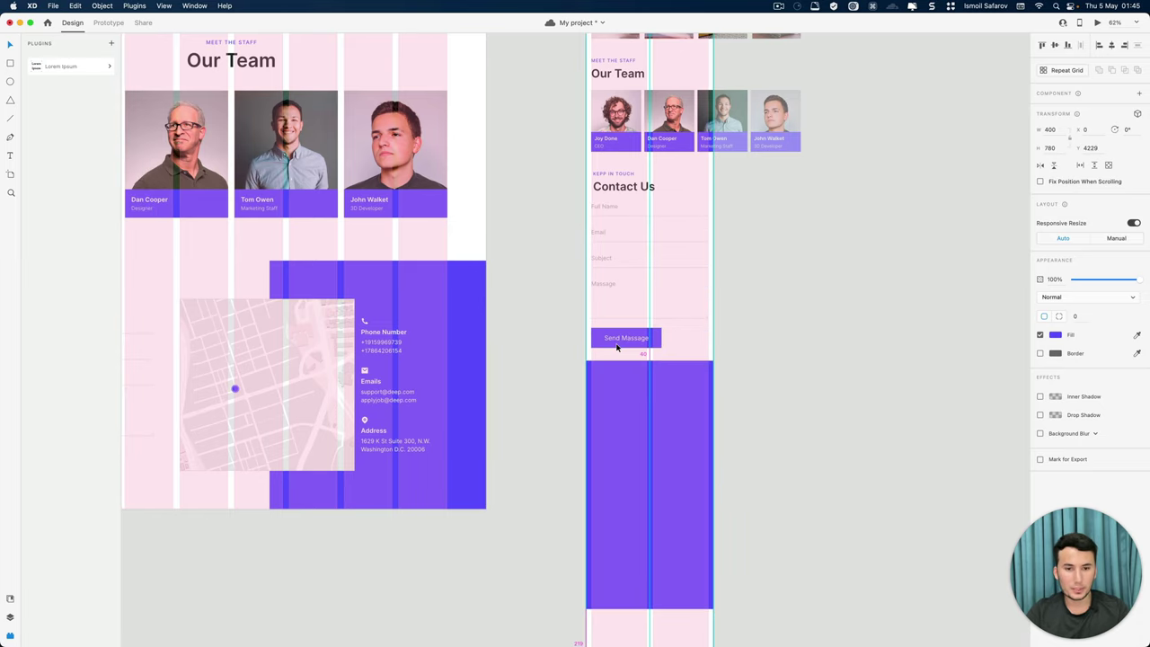
{"action": "key", "text": "shift+Up"}
{"action": "left_click", "coordinate": [502, 356]}
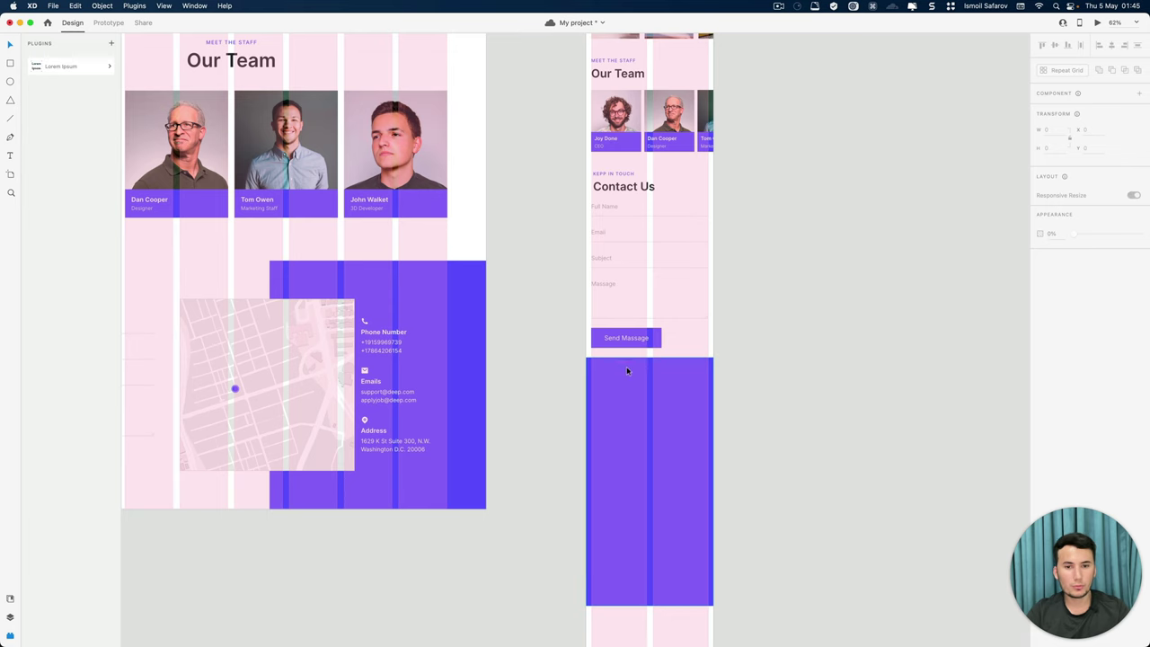
- Push the purple block back down to leave a 60 px gap below the form
{"action": "scroll", "coordinate": [627, 370], "scroll_direction": "up", "scroll_amount": 2}
{"action": "scroll", "coordinate": [629, 369], "scroll_direction": "up", "scroll_amount": 2}
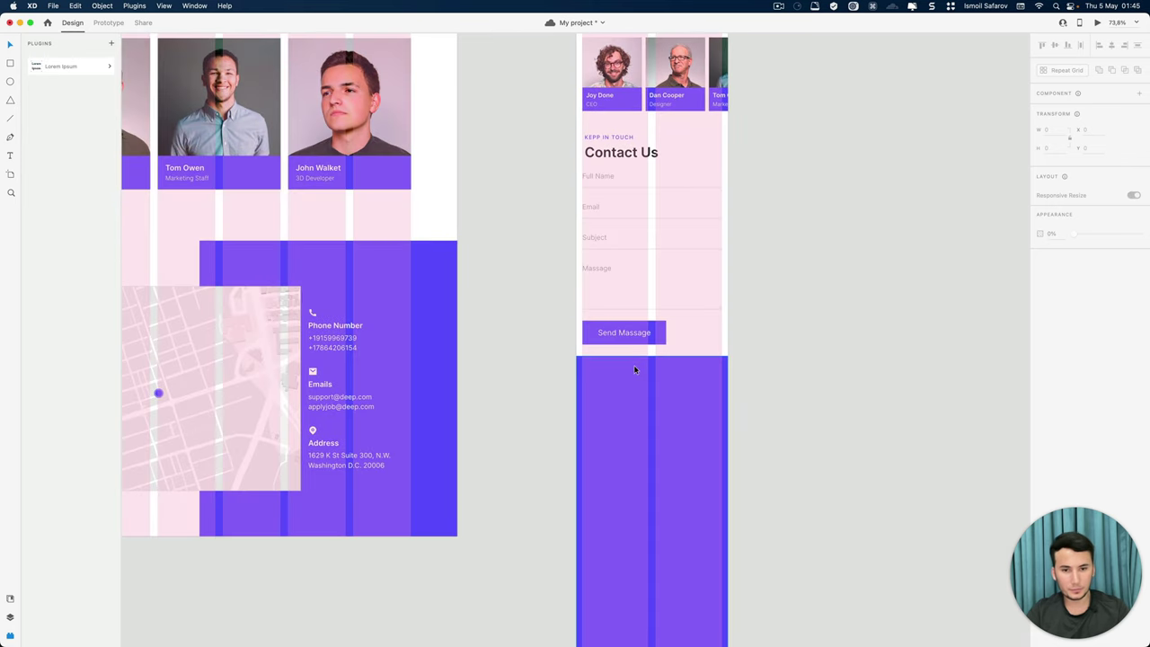
{"action": "left_click", "coordinate": [634, 364]}
{"action": "key", "text": "shift+Down"}
{"action": "key", "text": "shift+Down"}
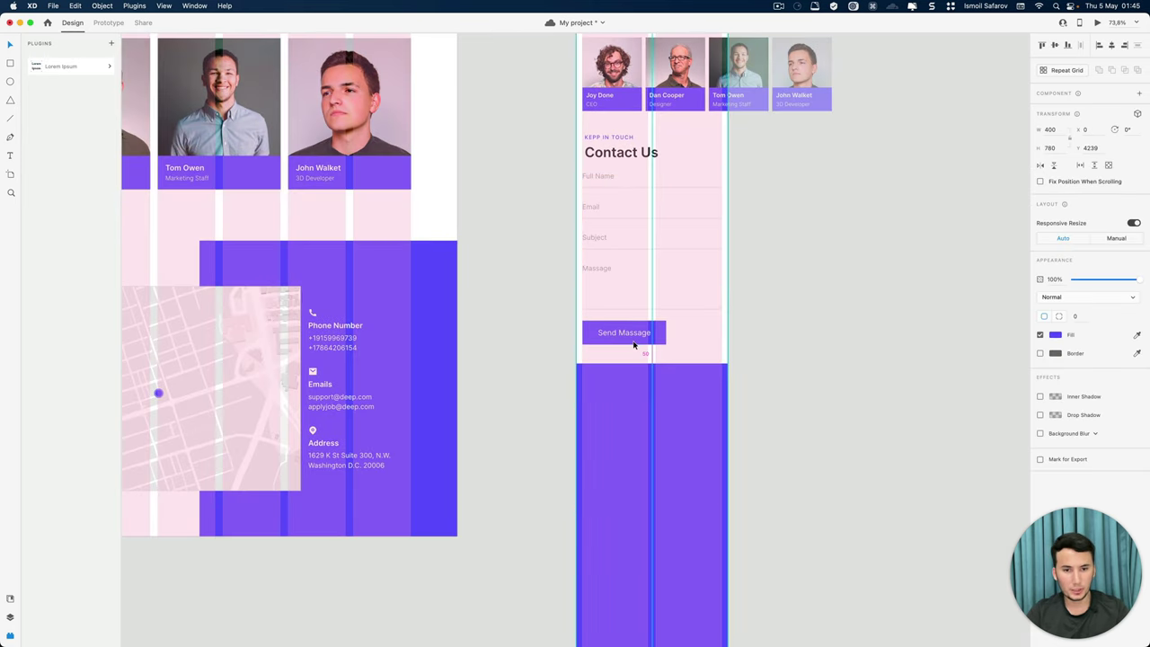
{"action": "key", "text": "shift+Down"}
{"action": "left_click", "coordinate": [525, 363]}
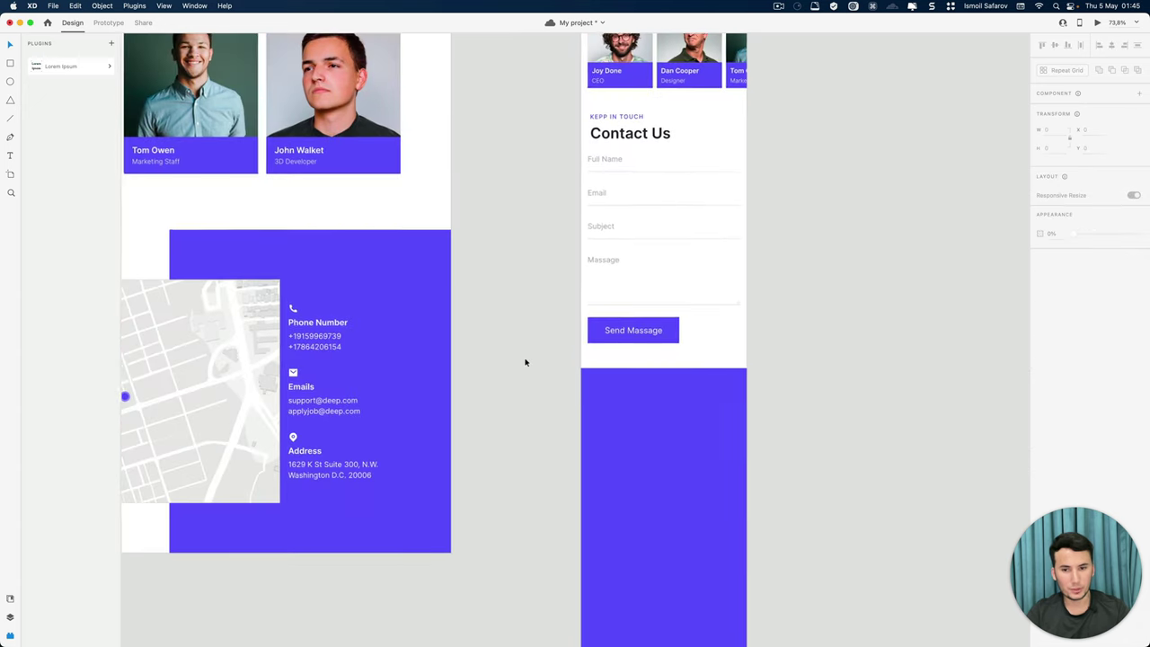
{"action": "scroll", "coordinate": [526, 362], "scroll_direction": "down", "scroll_amount": 2}
{"action": "scroll", "coordinate": [525, 363], "scroll_direction": "down", "scroll_amount": 2}
{"action": "key", "text": "super+shift+apostrophe"}
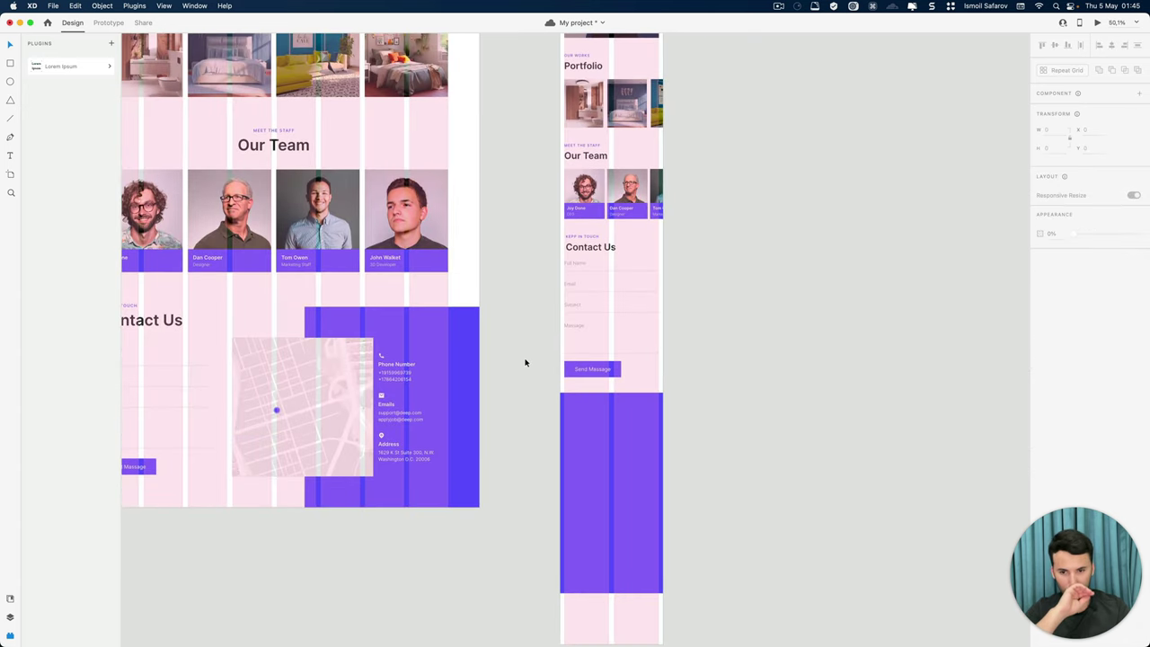
- Copy the desktop Phone Number, Emails and Address group into the mobile purple block at the left grid margin
{"action": "left_click", "coordinate": [399, 372]}
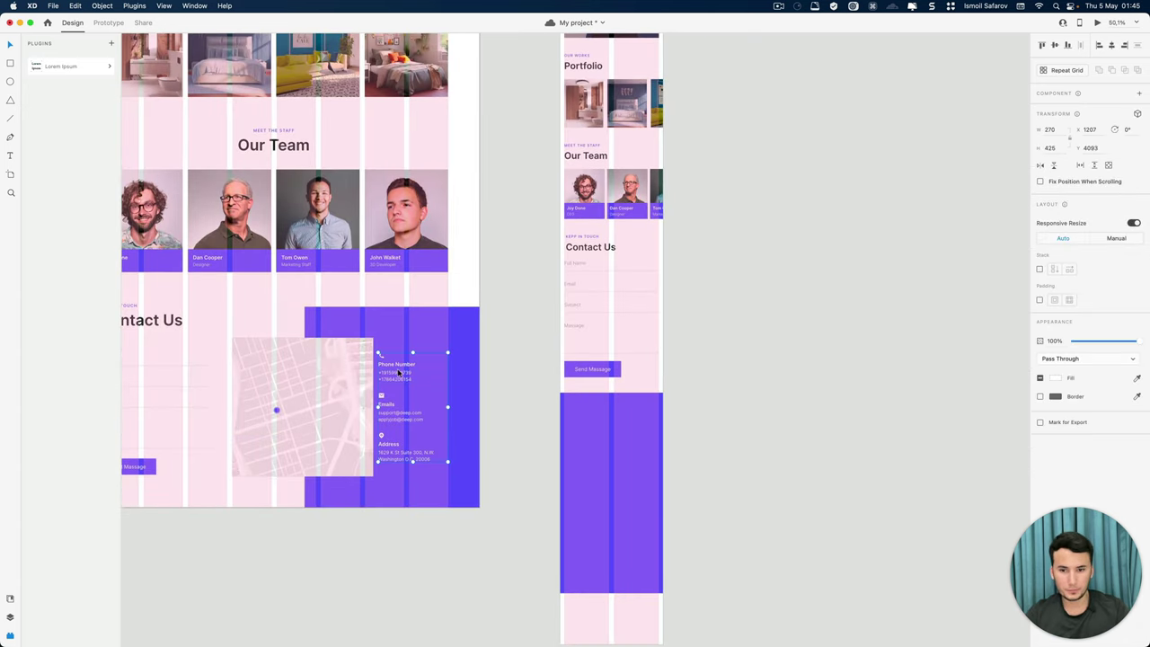
{"action": "left_click_drag", "start_coordinate": [400, 372], "coordinate": [590, 427]}
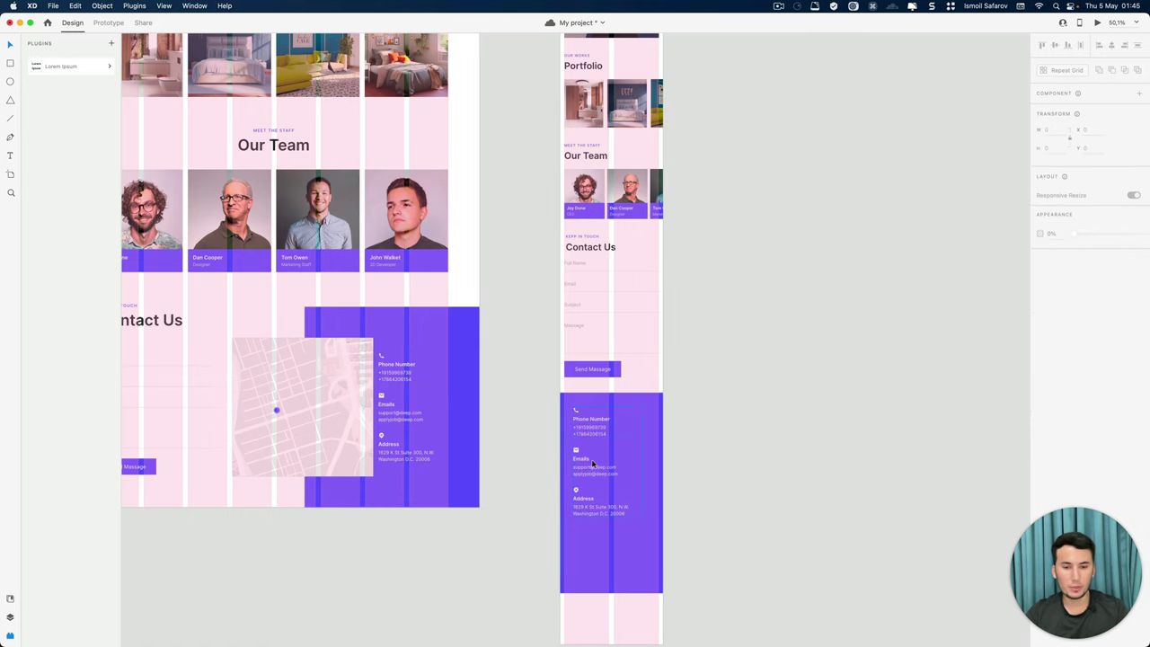
{"action": "scroll", "coordinate": [576, 441], "scroll_direction": "up", "scroll_amount": 5}
{"action": "key", "text": "ctrl+shift+apostrophe"}
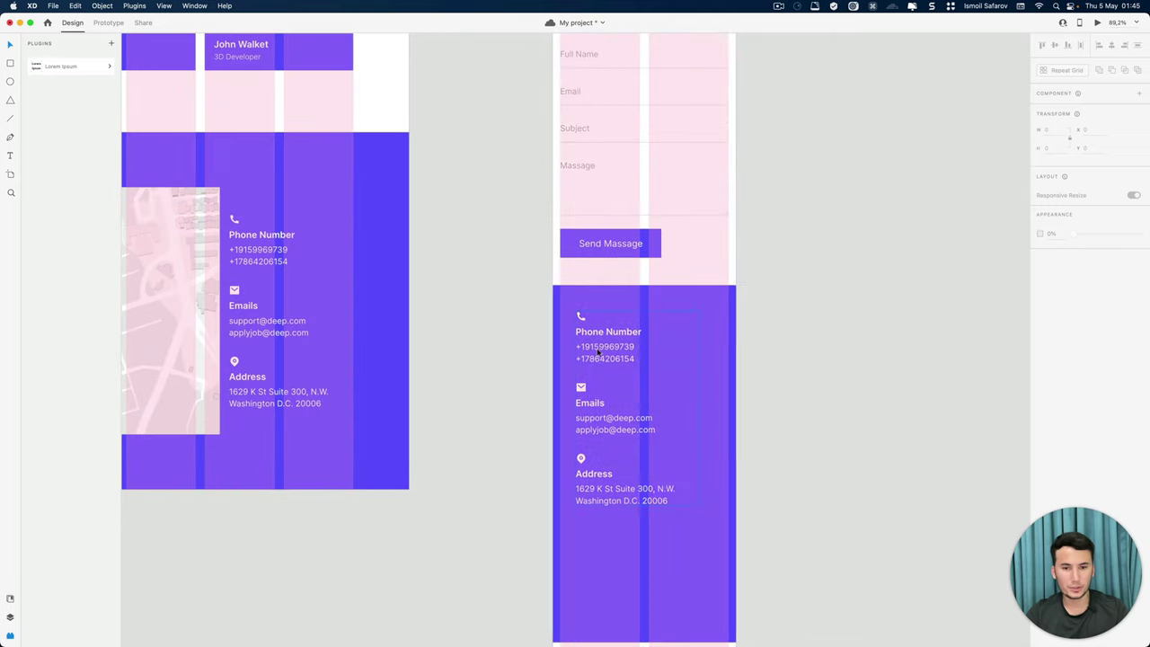
{"action": "left_click_drag", "start_coordinate": [580, 413], "coordinate": [566, 397]}
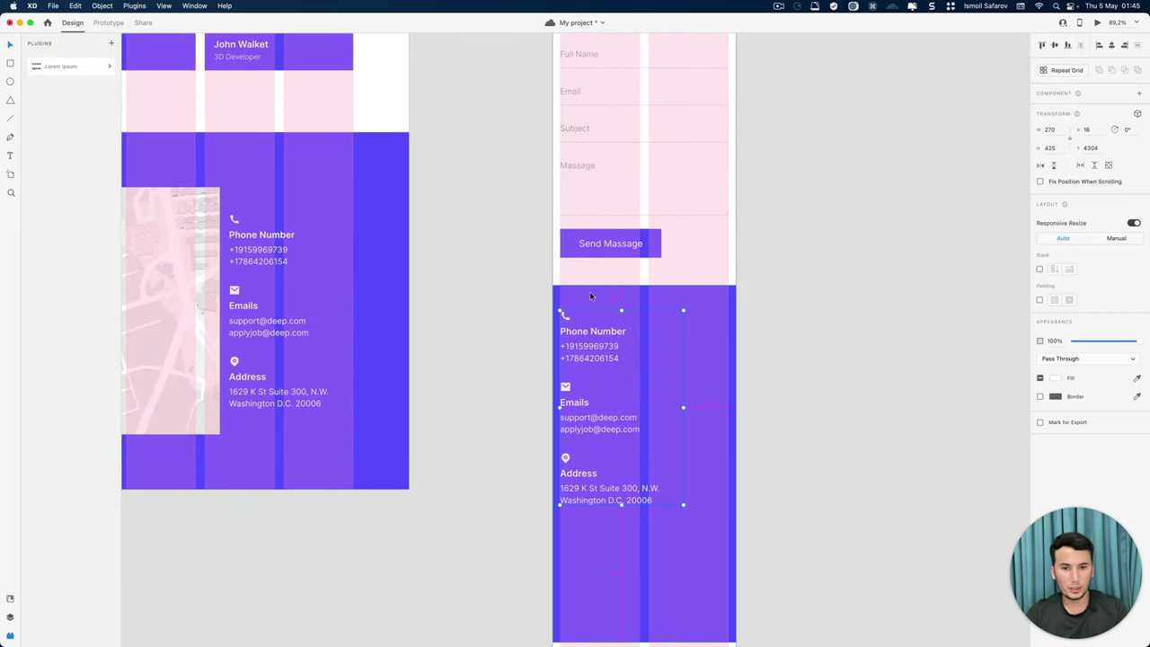
{"action": "key", "text": "Down"}
{"action": "key", "text": "Down"}
{"action": "key", "text": "Down"}
{"action": "key", "text": "Down"}
{"action": "key", "text": "Down"}
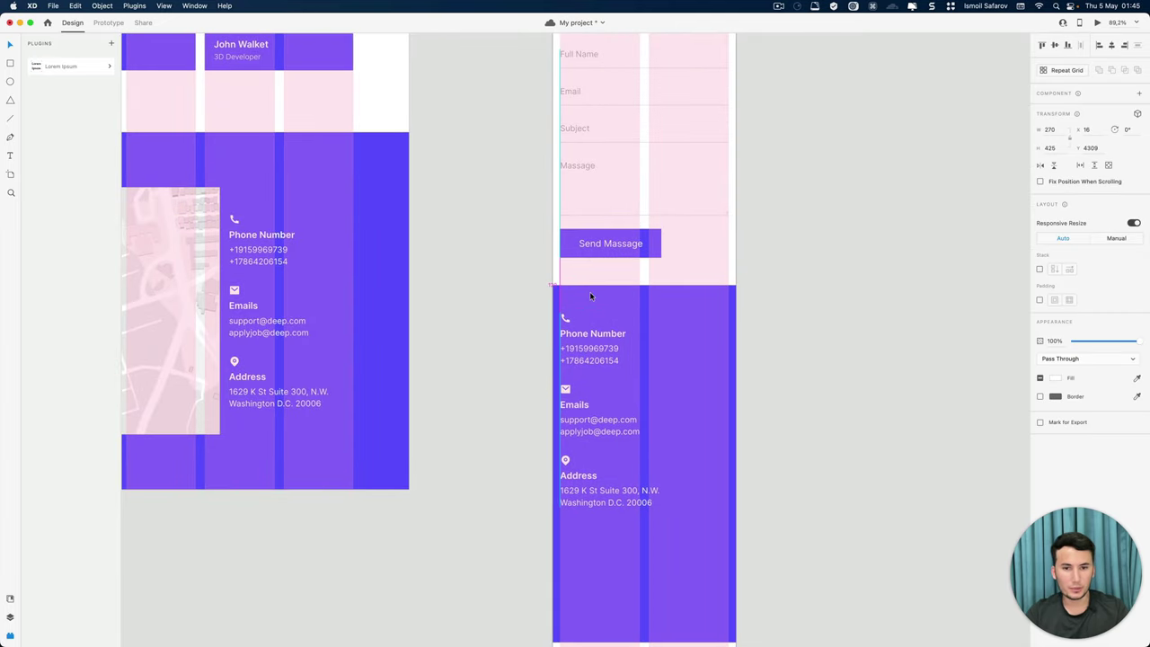
{"action": "left_click", "coordinate": [485, 315]}
{"action": "key", "text": "ctrl+shift+apostrophe"}
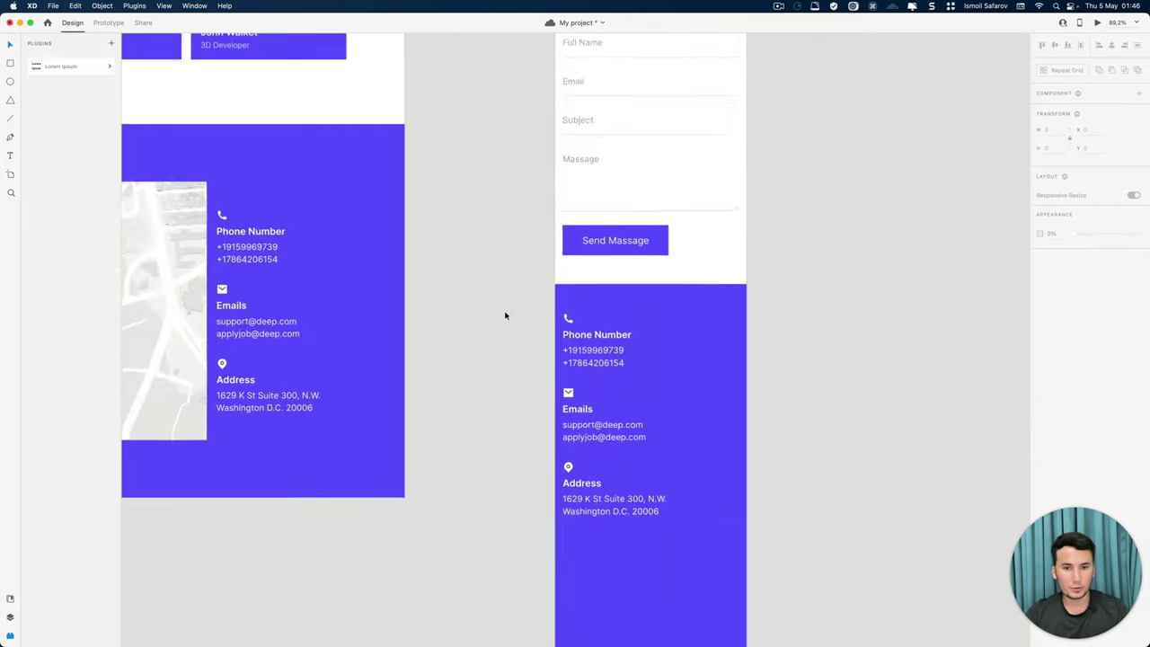
{"action": "scroll", "coordinate": [506, 316], "scroll_direction": "down", "scroll_amount": 3}
- Copy the Online marketing icon tile and place it beside the phone icon in the mobile contact block
{"action": "scroll", "coordinate": [506, 316], "scroll_direction": "down", "scroll_amount": 3}
{"action": "scroll", "coordinate": [506, 316], "scroll_direction": "up", "scroll_amount": 10}
{"action": "key", "text": "ctrl+shift+apostrophe"}
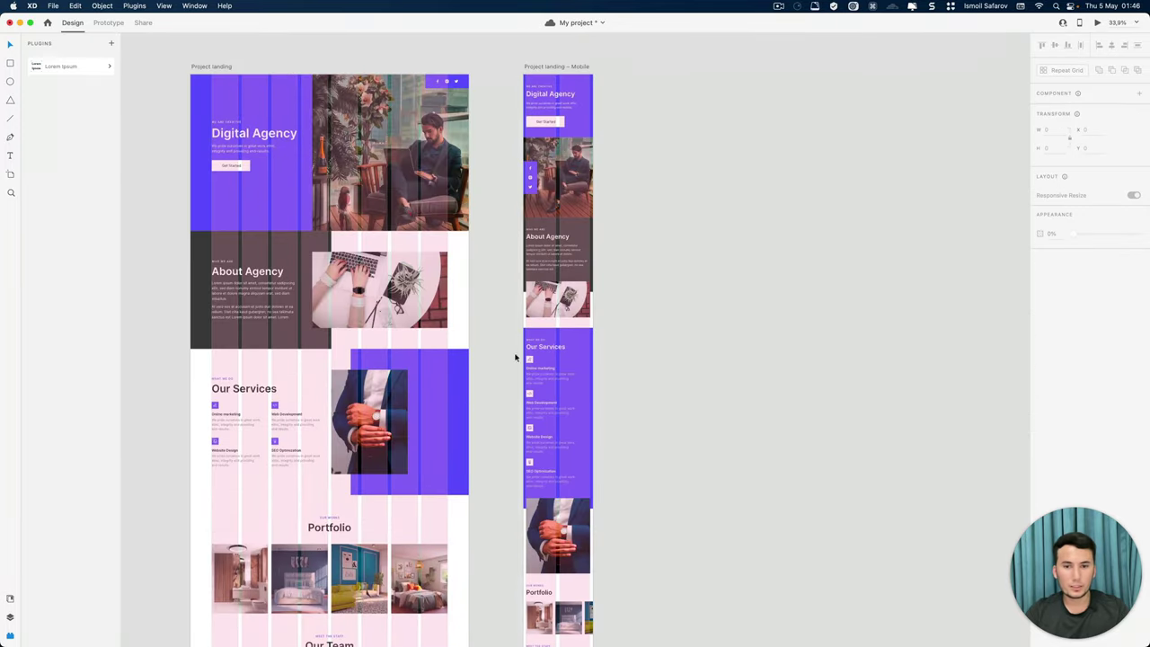
{"action": "scroll", "coordinate": [516, 357], "scroll_direction": "up", "scroll_amount": 2}
{"action": "scroll", "coordinate": [521, 359], "scroll_direction": "up", "scroll_amount": 3}
{"action": "scroll", "coordinate": [526, 359], "scroll_direction": "up", "scroll_amount": 3}
{"action": "scroll", "coordinate": [539, 361], "scroll_direction": "up", "scroll_amount": 3}
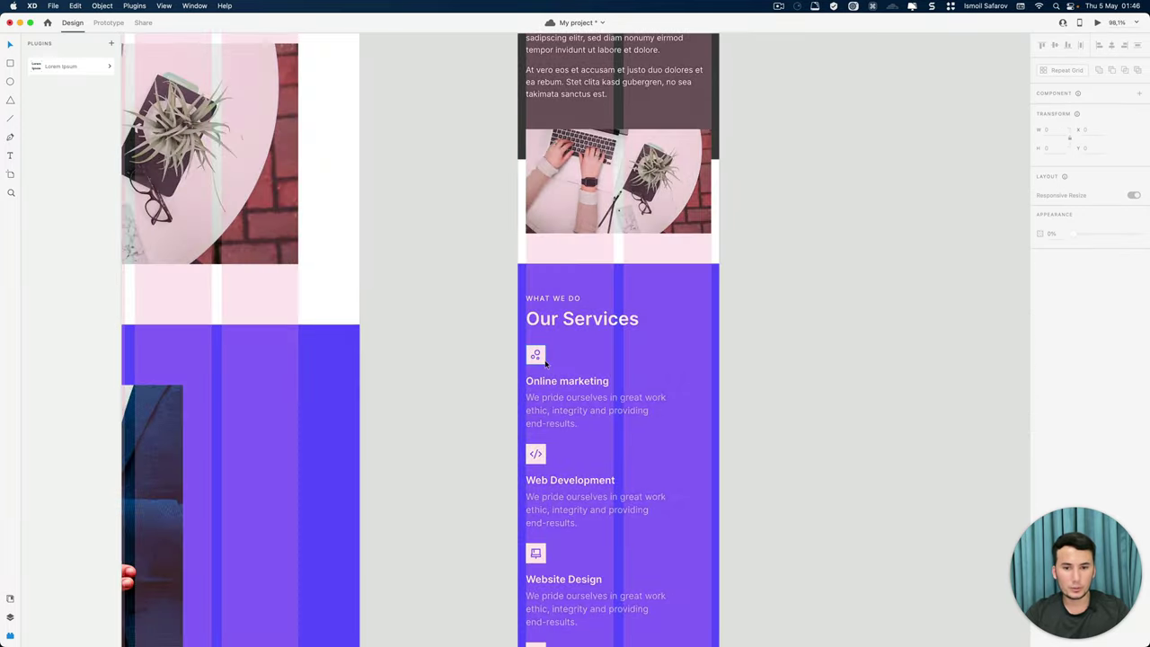
{"action": "left_click", "coordinate": [542, 360]}
{"action": "scroll", "coordinate": [545, 342], "scroll_direction": "down", "scroll_amount": 3}
{"action": "scroll", "coordinate": [544, 323], "scroll_direction": "down", "scroll_amount": 1}
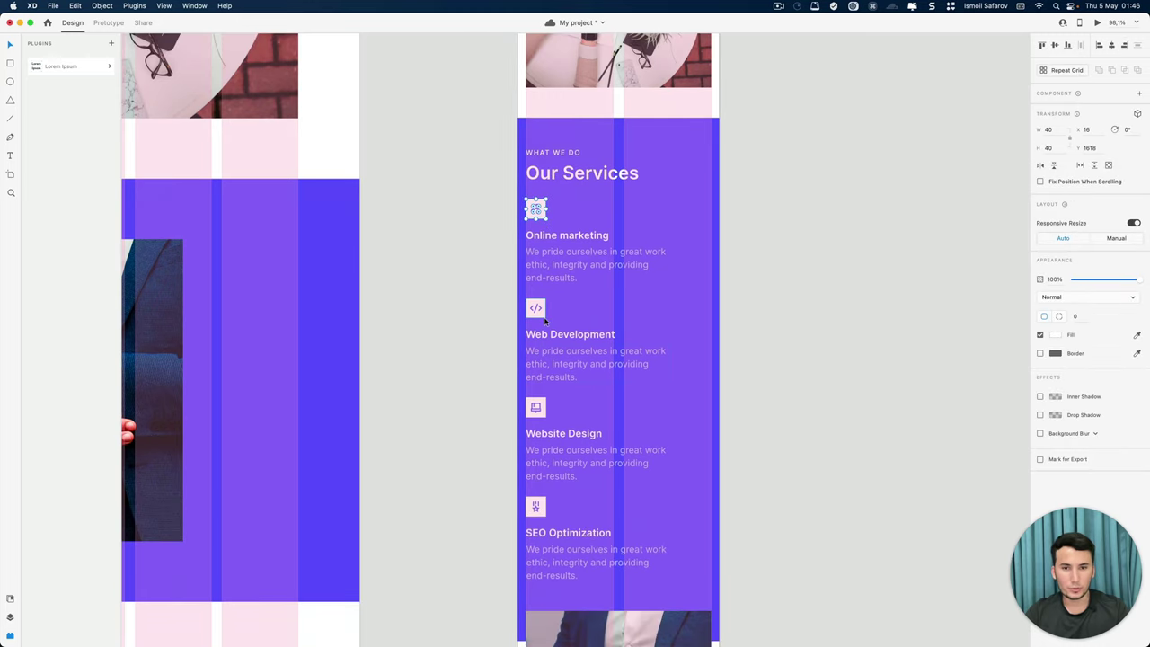
{"action": "scroll", "coordinate": [512, 276], "scroll_direction": "down", "scroll_amount": 10}
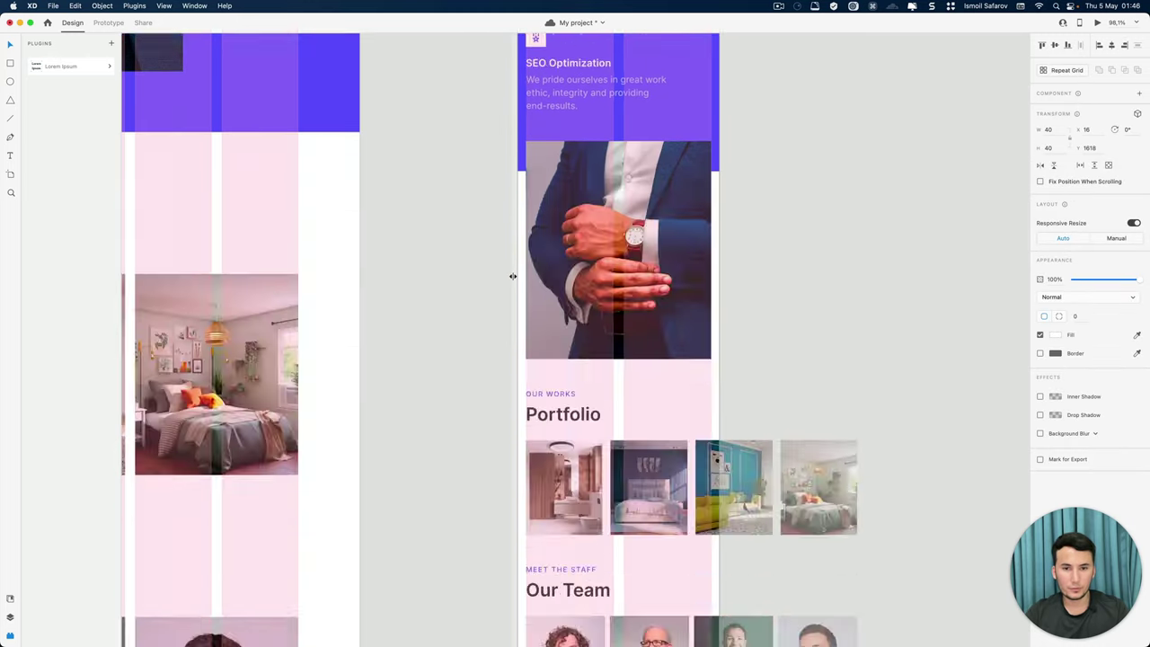
{"action": "scroll", "coordinate": [512, 276], "scroll_direction": "down", "scroll_amount": 10}
{"action": "scroll", "coordinate": [513, 276], "scroll_direction": "down", "scroll_amount": 8}
{"action": "scroll", "coordinate": [513, 276], "scroll_direction": "up", "scroll_amount": 10}
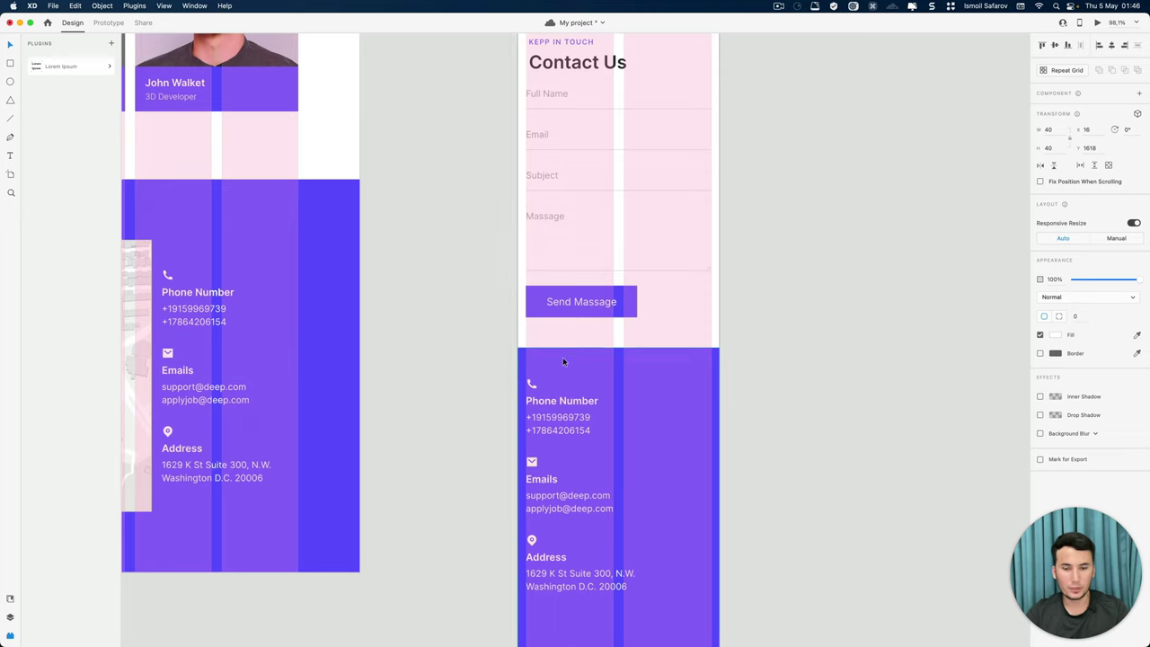
{"action": "scroll", "coordinate": [563, 360], "scroll_direction": "up", "scroll_amount": 3}
{"action": "left_click", "coordinate": [563, 357]}
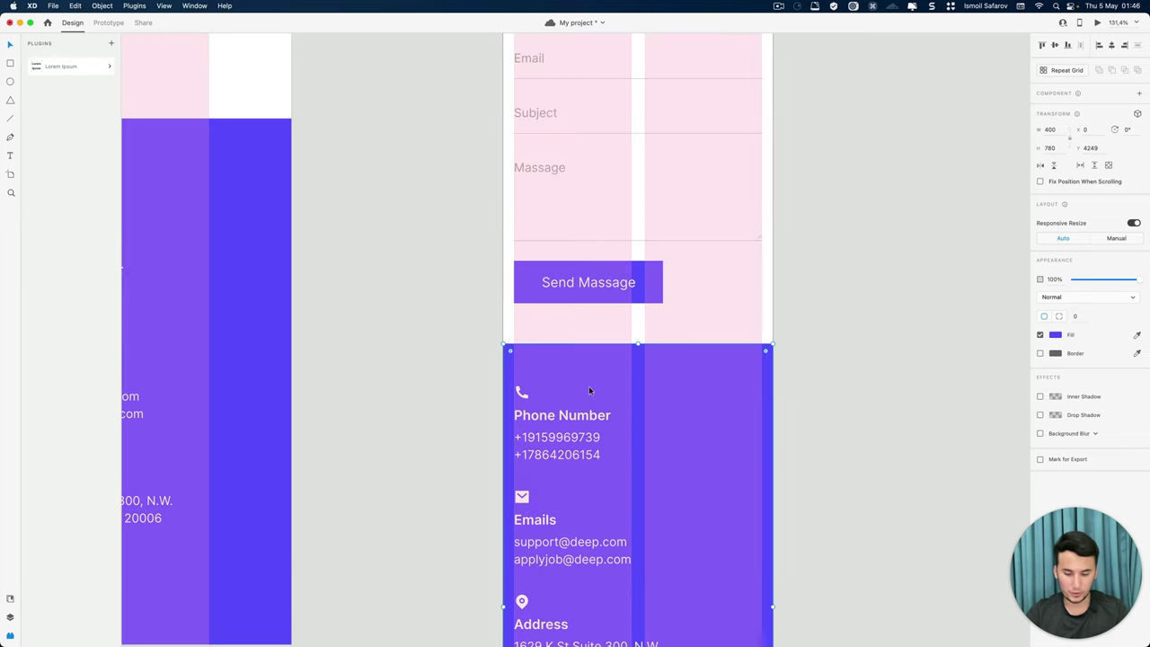
{"action": "key", "text": "Tab"}
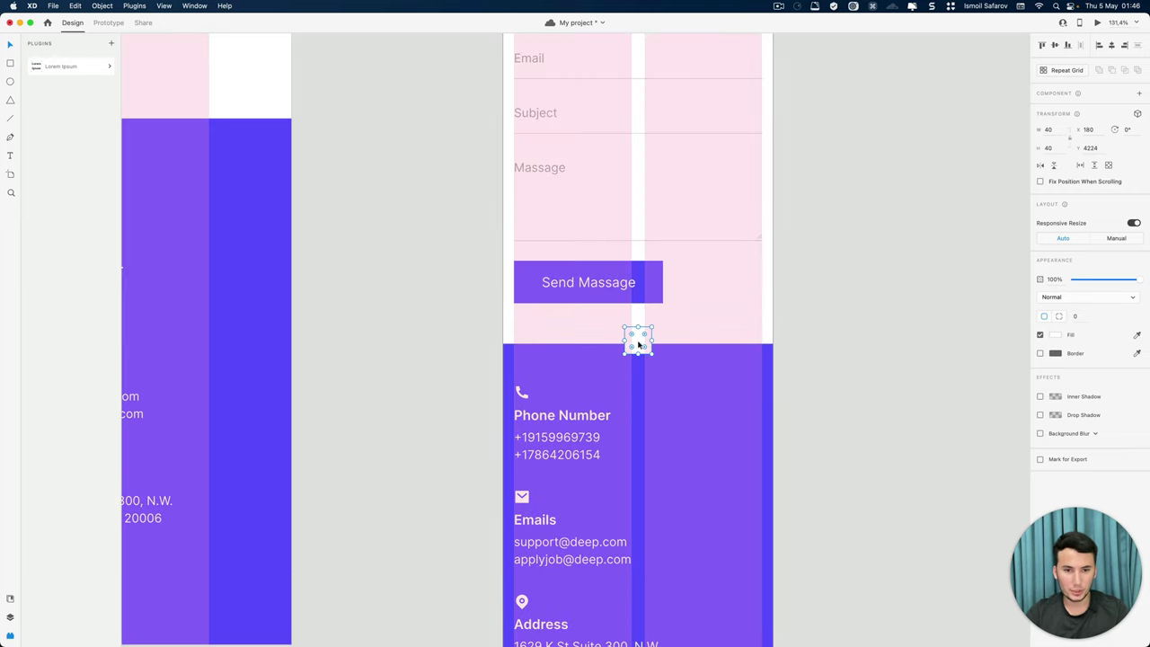
{"action": "mouse_move", "coordinate": [639, 344]}
{"action": "left_mouse_down"}
{"action": "mouse_move", "coordinate": [580, 385]}
{"action": "mouse_move", "coordinate": [532, 392]}
{"action": "left_mouse_up"}
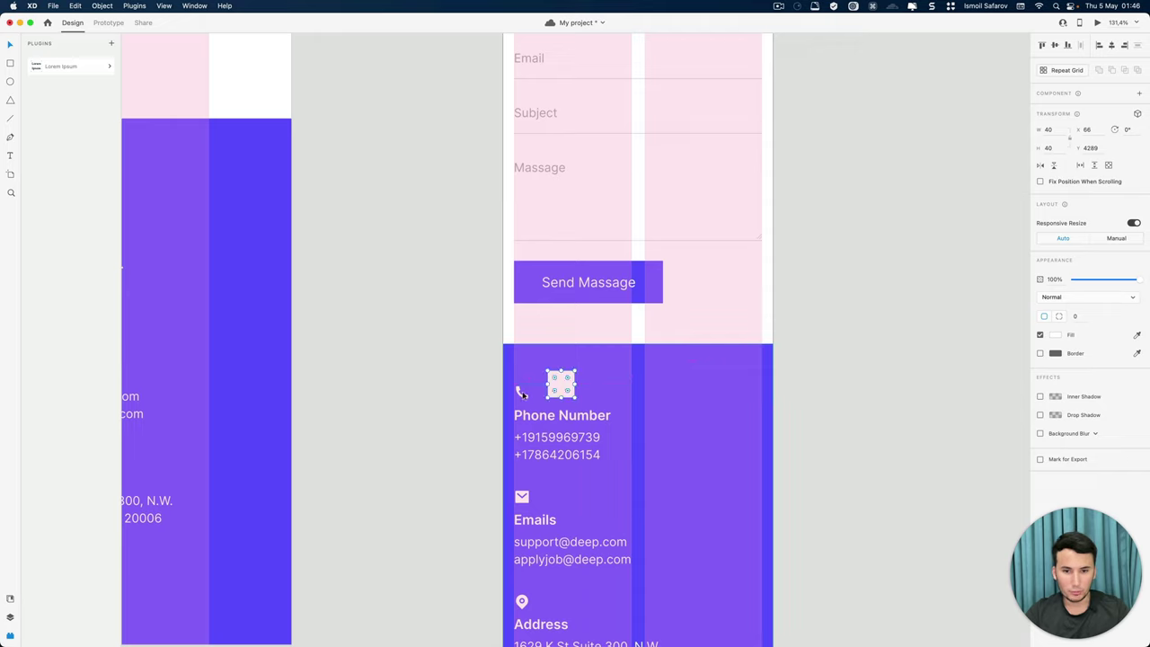
- Ungroup the mobile contact details and select the phone icon on its own
{"action": "left_click", "coordinate": [522, 393]}
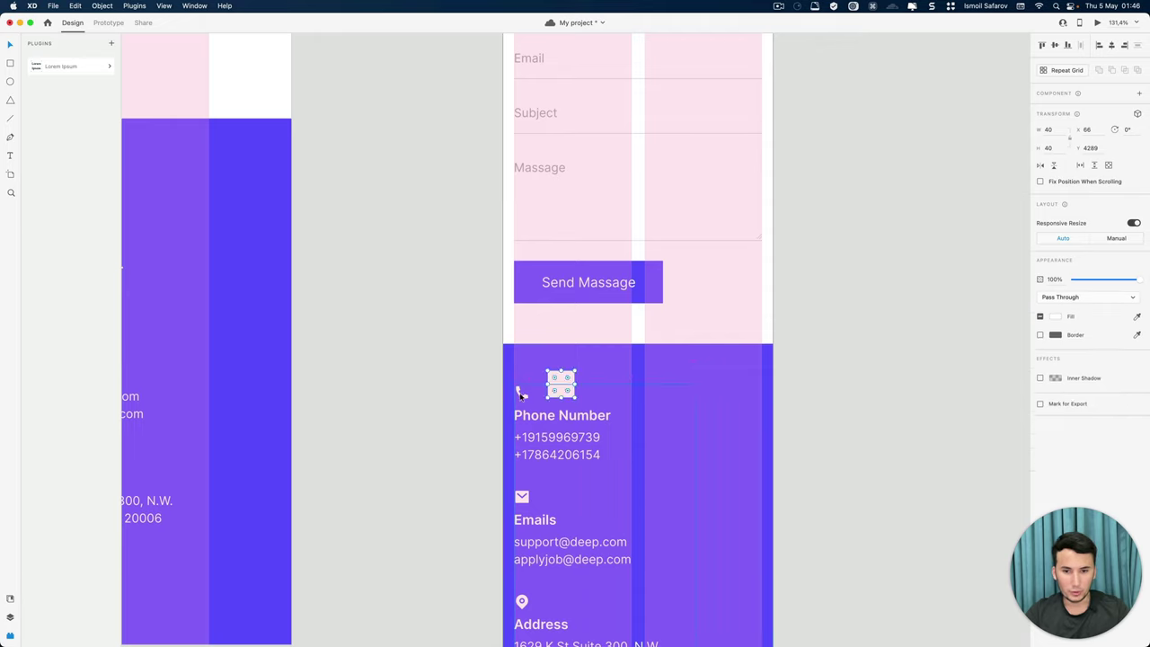
{"action": "right_click", "coordinate": [584, 403]}
{"action": "left_click", "coordinate": [629, 506]}
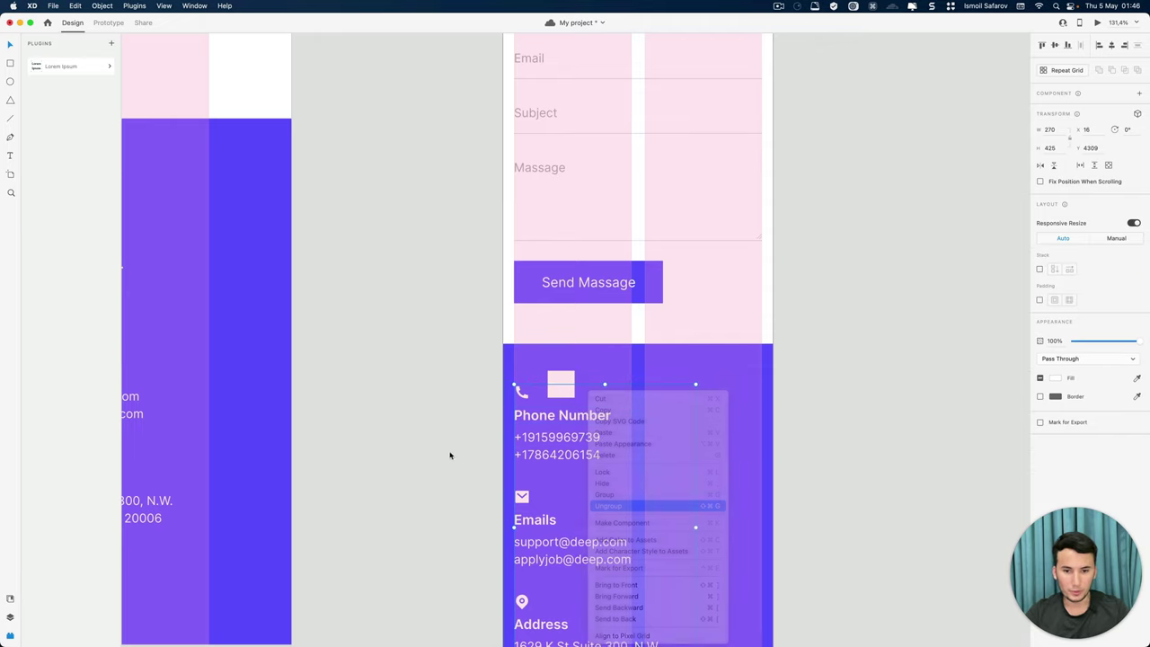
{"action": "left_click", "coordinate": [522, 392]}
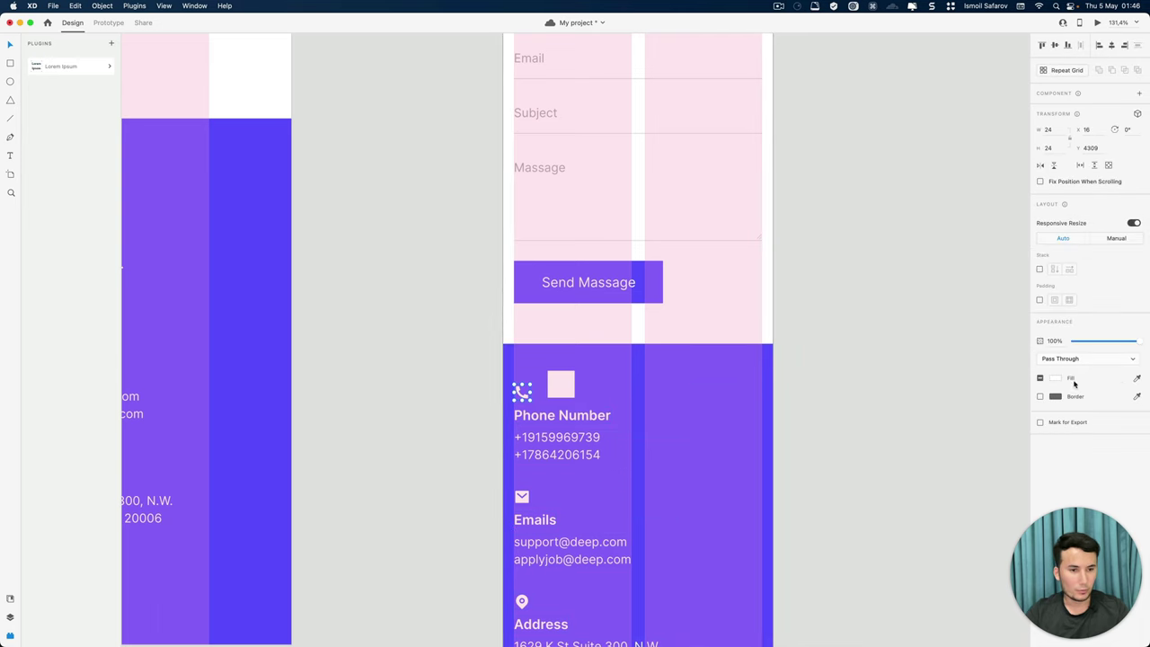
{"action": "scroll", "coordinate": [377, 404], "scroll_direction": "left", "scroll_amount": 5}
{"action": "scroll", "coordinate": [512, 345], "scroll_direction": "right", "scroll_amount": 1}
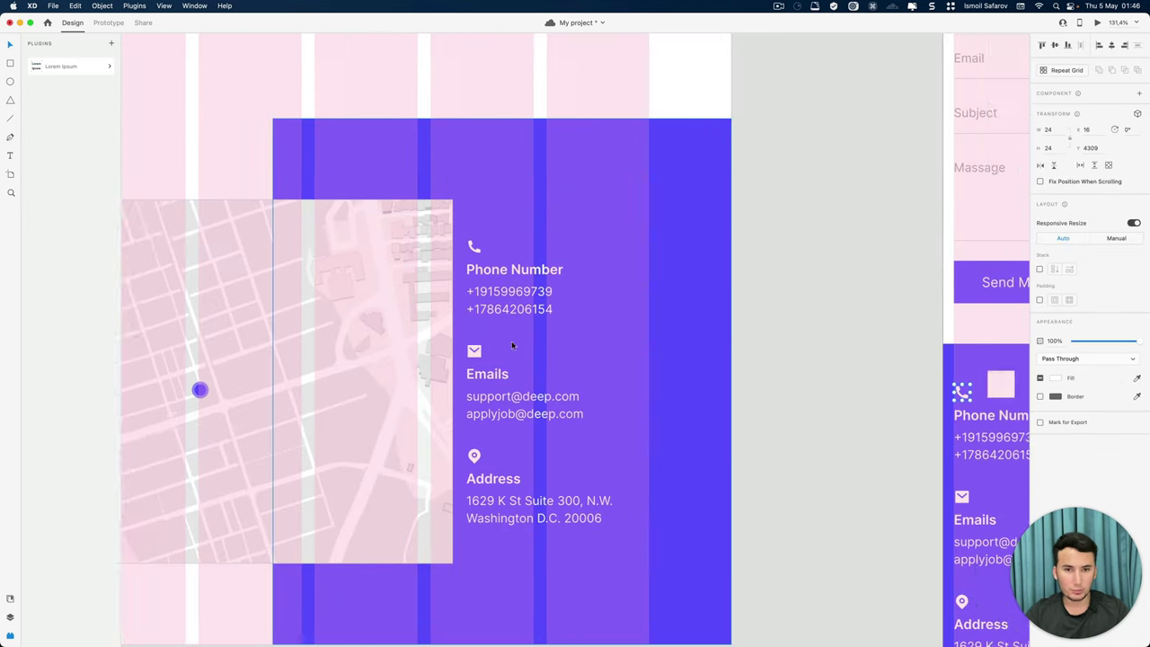
{"action": "scroll", "coordinate": [512, 345], "scroll_direction": "right", "scroll_amount": 5}
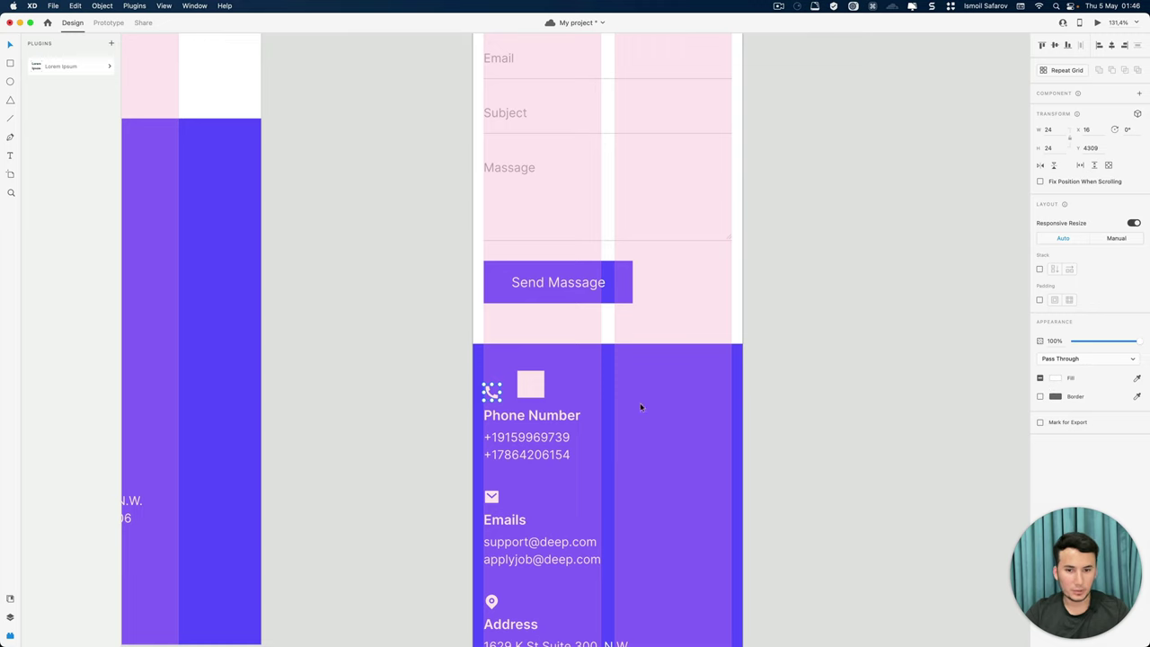
{"action": "scroll", "coordinate": [440, 414], "scroll_direction": "up", "scroll_amount": 10}
{"action": "scroll", "coordinate": [440, 414], "scroll_direction": "up", "scroll_amount": 3}
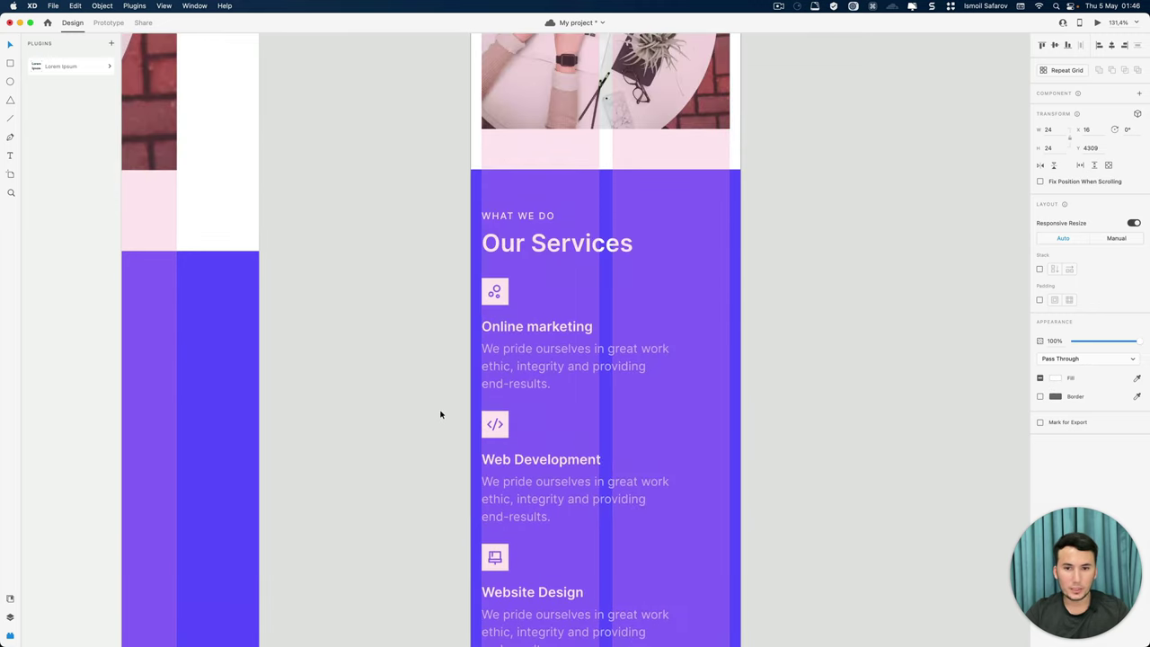
{"action": "scroll", "coordinate": [440, 415], "scroll_direction": "down", "scroll_amount": 1}
{"action": "scroll", "coordinate": [440, 414], "scroll_direction": "down", "scroll_amount": 7}
{"action": "scroll", "coordinate": [440, 414], "scroll_direction": "up", "scroll_amount": 5}
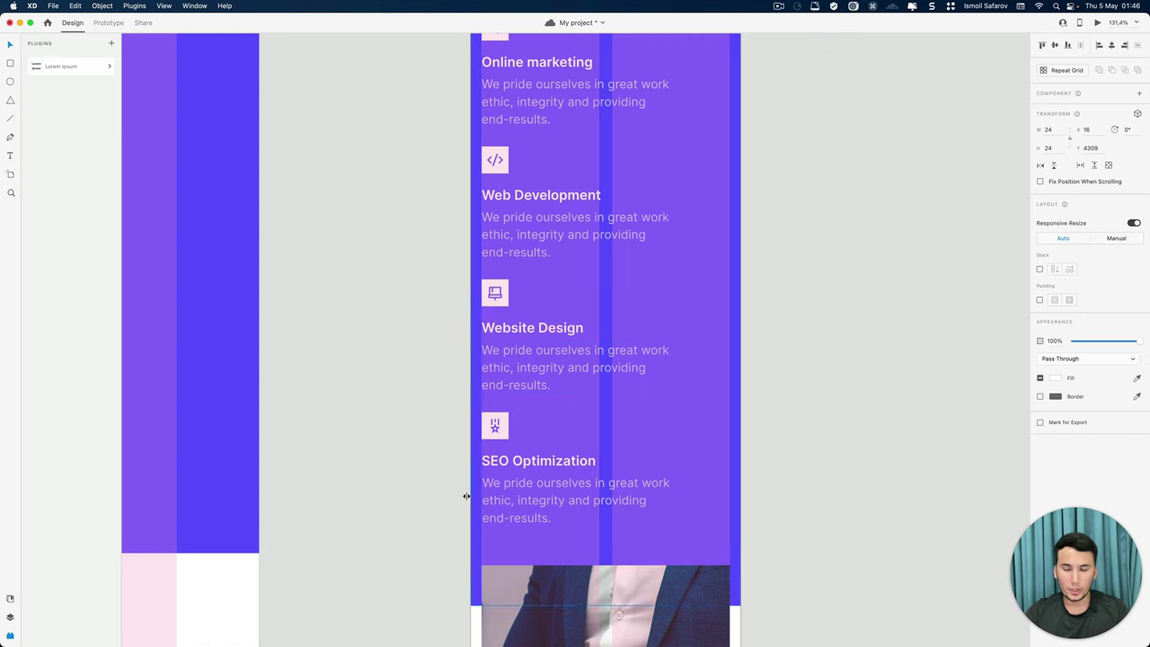
- In Chrome, close the Manage Library and Google Tarjimon tabs and load remixicon.com in a new tab
{"action": "left_click", "coordinate": [514, 629]}
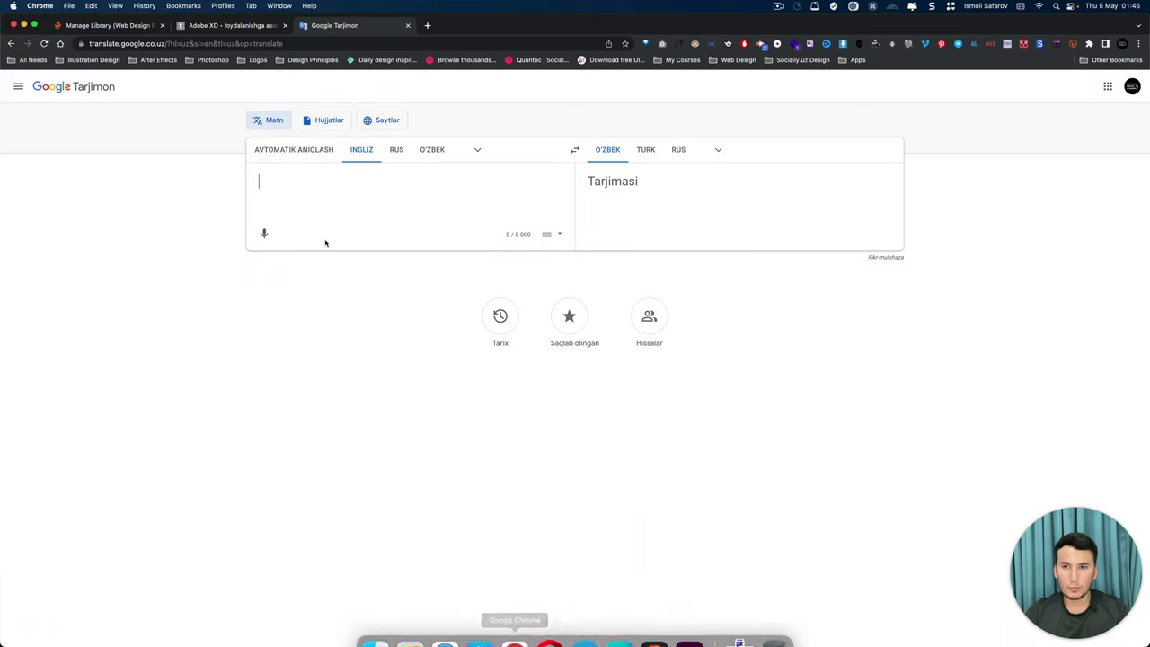
{"action": "left_click", "coordinate": [427, 25]}
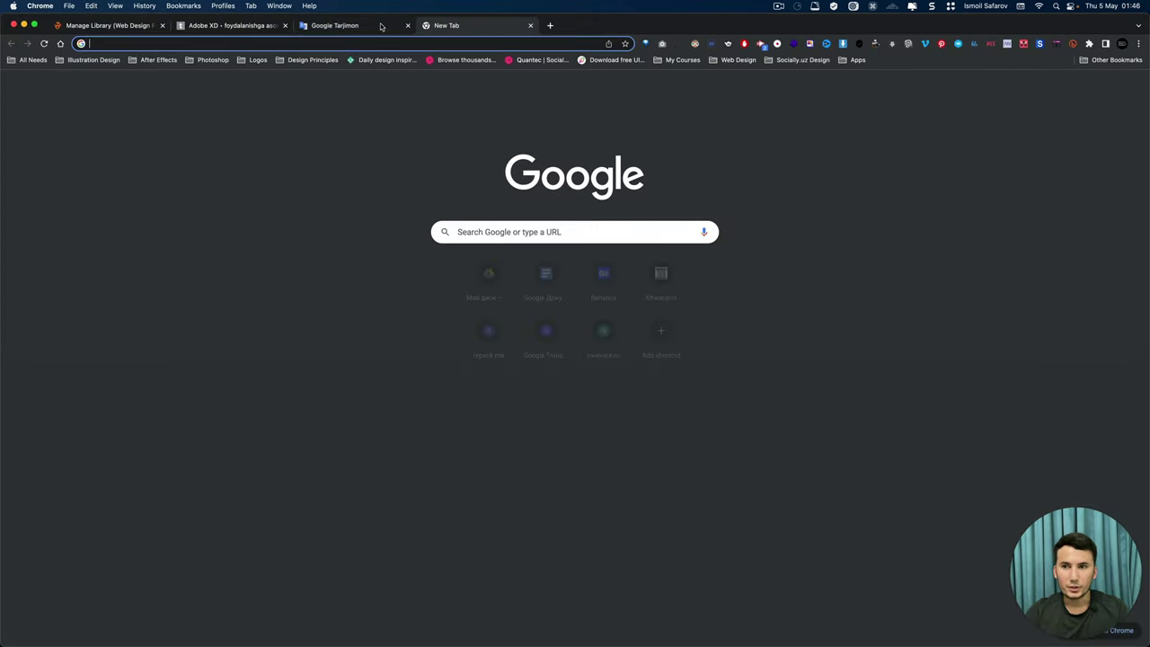
{"action": "left_click", "coordinate": [162, 26]}
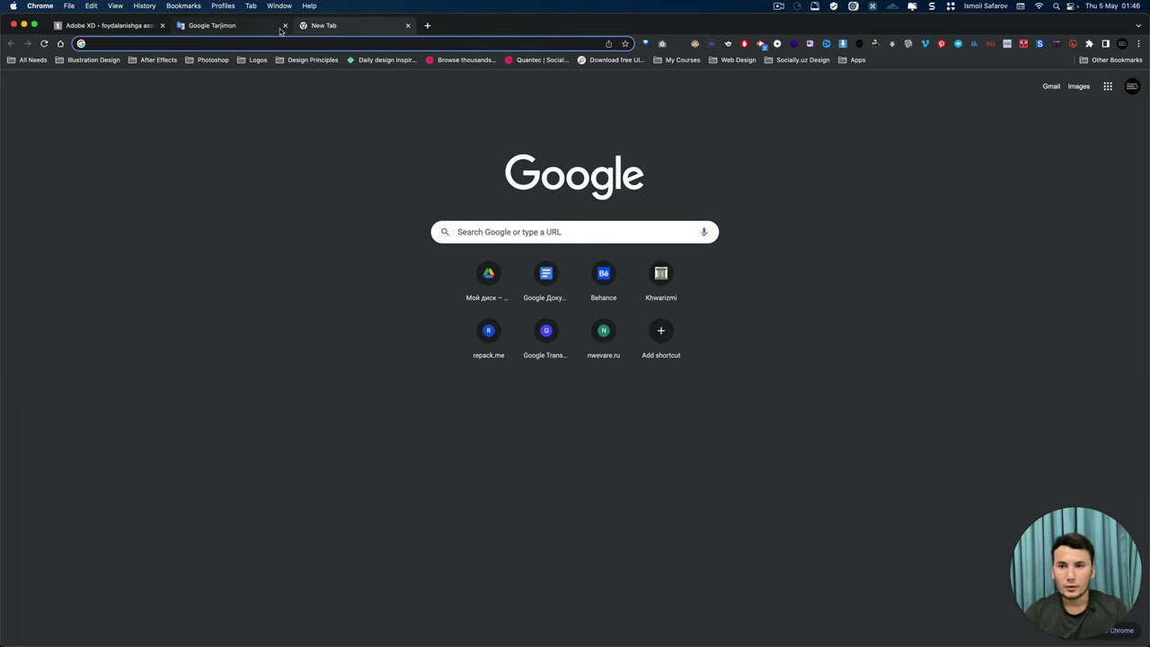
{"action": "left_click", "coordinate": [285, 26]}
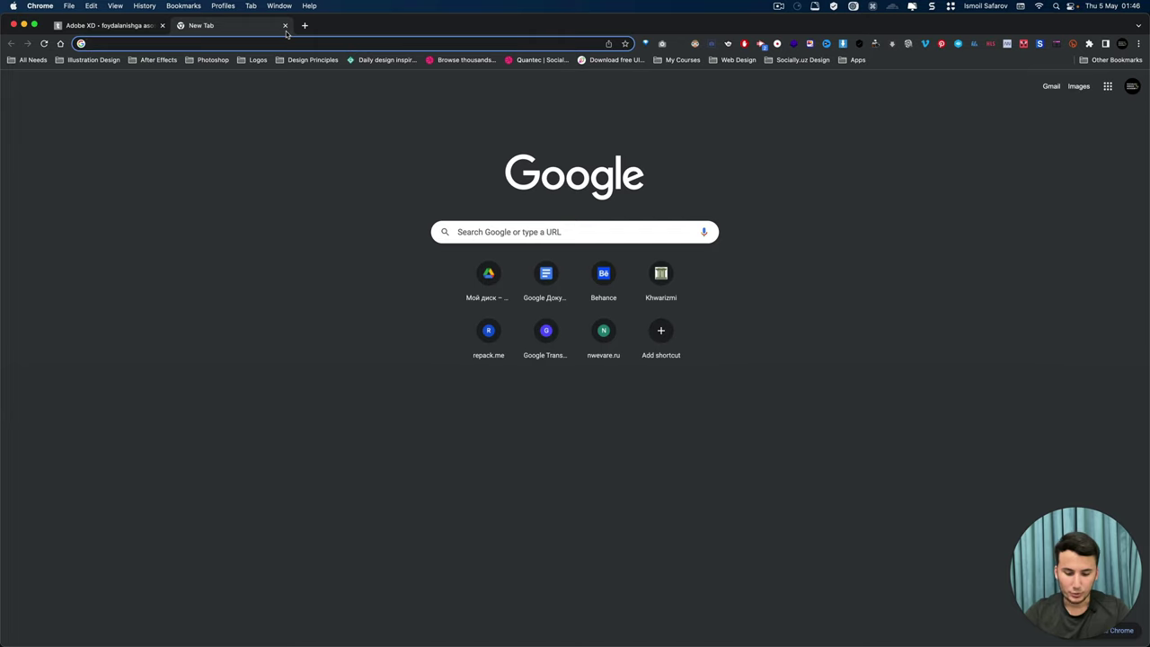
{"action": "type", "text": "remixicon.com"}
{"action": "key", "text": "Return"}
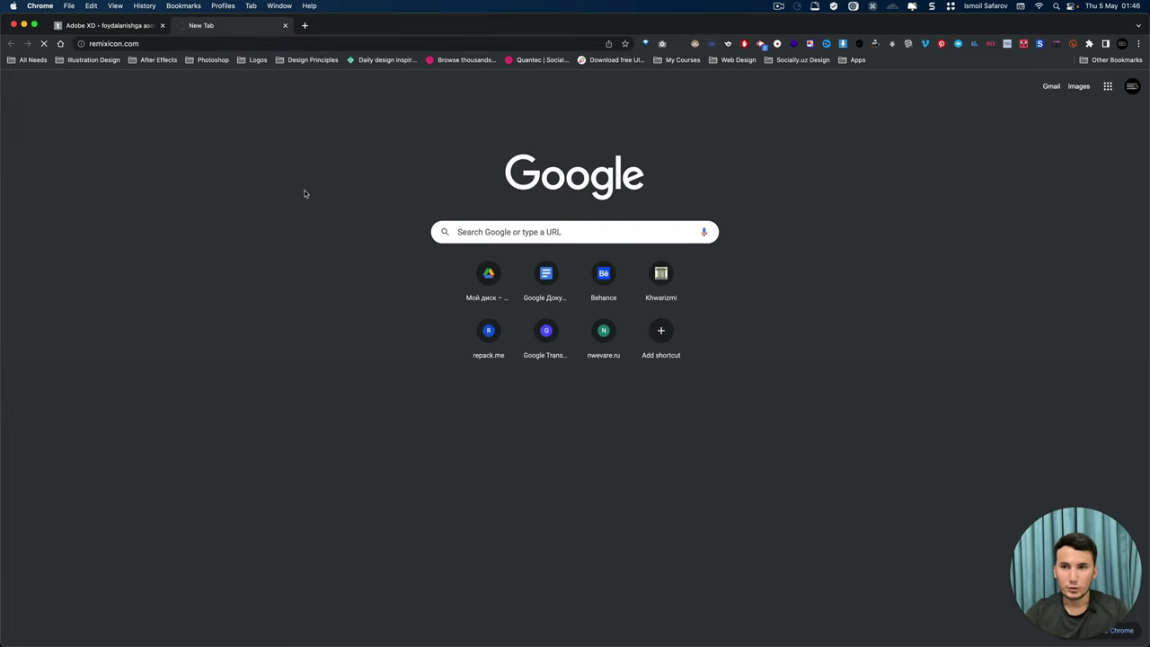
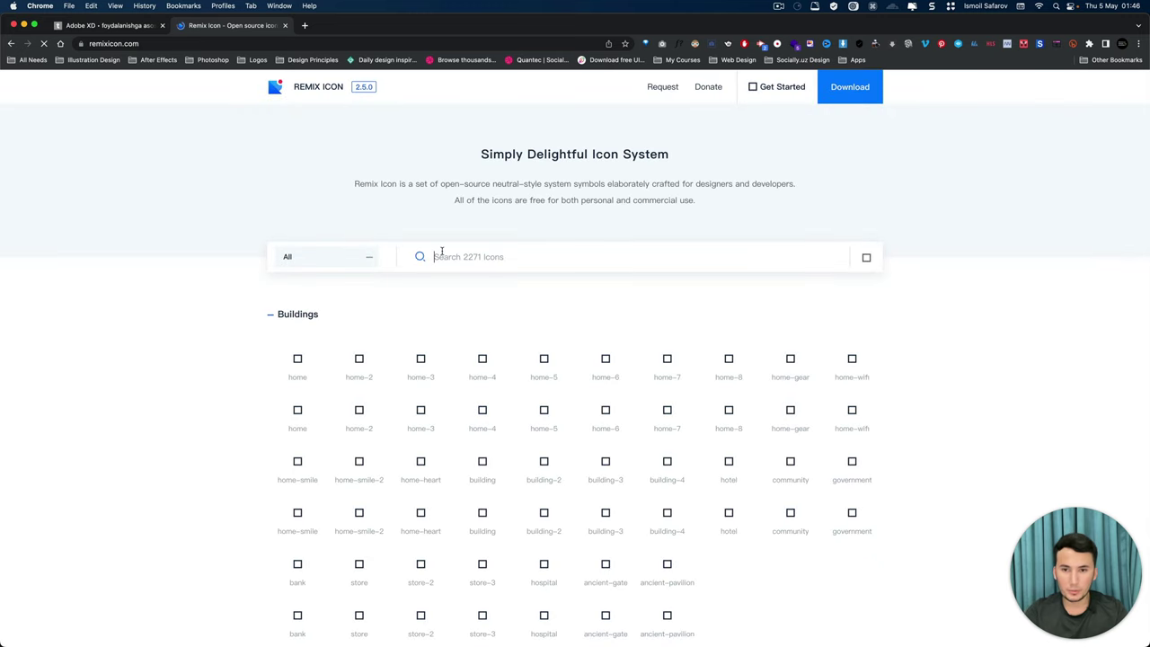
- Search Remix Icon for 'phone', copy the phone-line icon's SVG, and return to Adobe XD
{"action": "type", "text": "pho"}
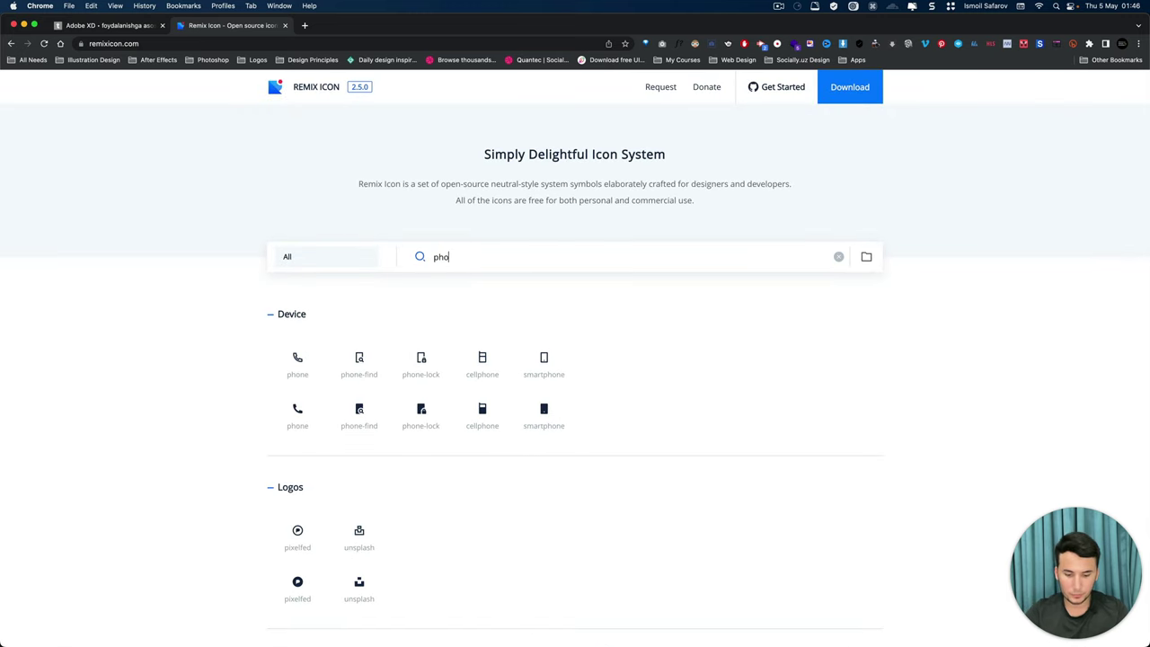
{"action": "type", "text": "ne"}
{"action": "left_click", "coordinate": [299, 358]}
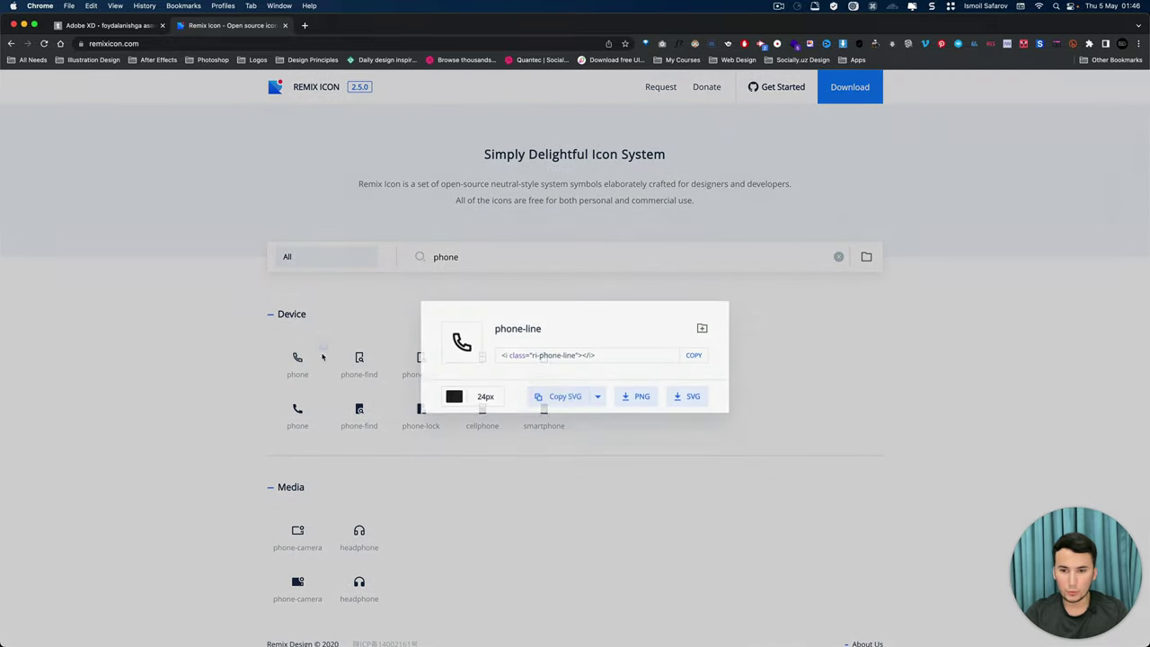
{"action": "left_click", "coordinate": [559, 397]}
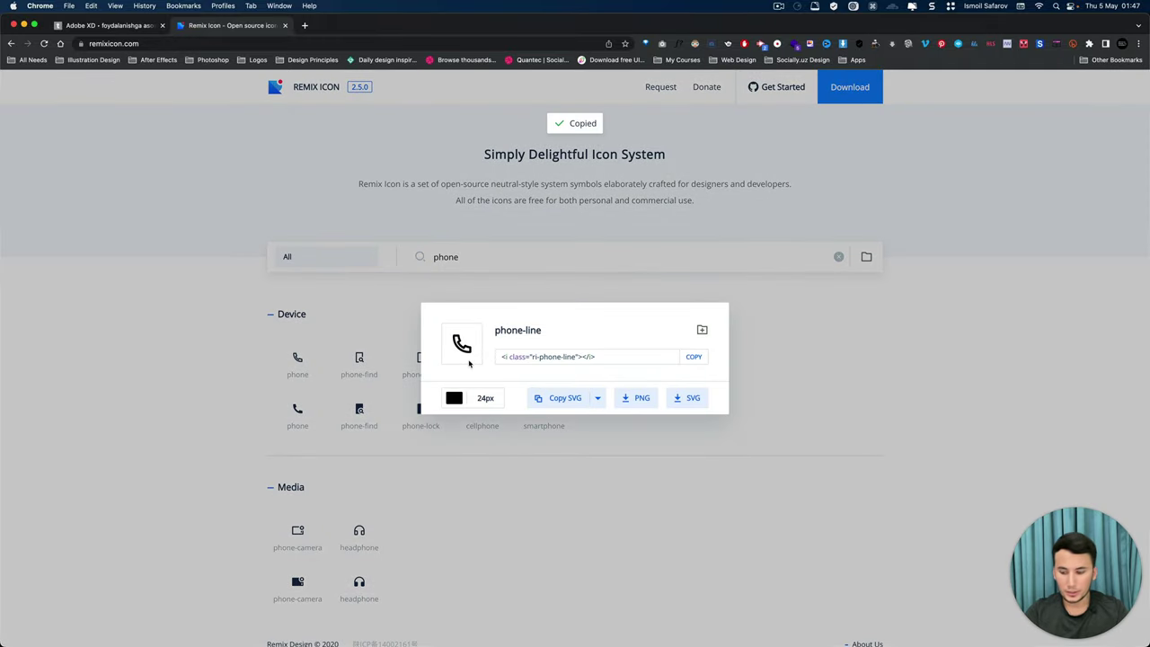
{"action": "key", "text": "super+Tab"}
{"action": "scroll", "coordinate": [524, 397], "scroll_direction": "down", "scroll_amount": 3}
- Paste the phone icon, recolour it #6357FF, and place it on the pink square
{"action": "scroll", "coordinate": [524, 398], "scroll_direction": "down", "scroll_amount": 10}
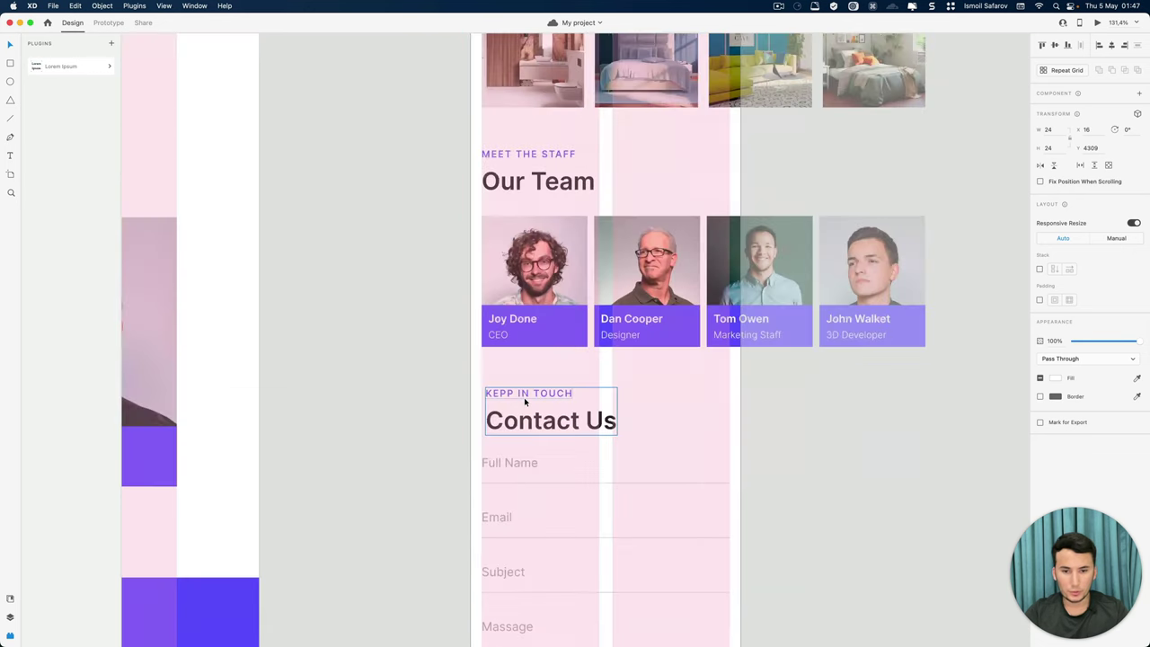
{"action": "scroll", "coordinate": [523, 397], "scroll_direction": "down", "scroll_amount": 10}
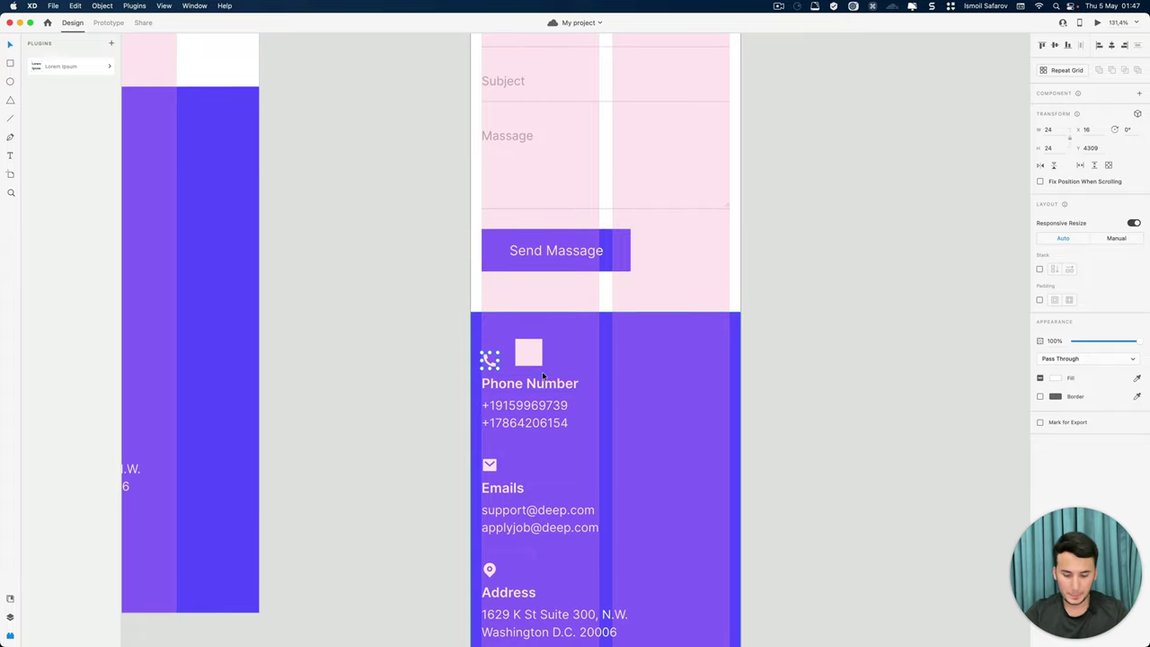
{"action": "key", "text": "cmd+v"}
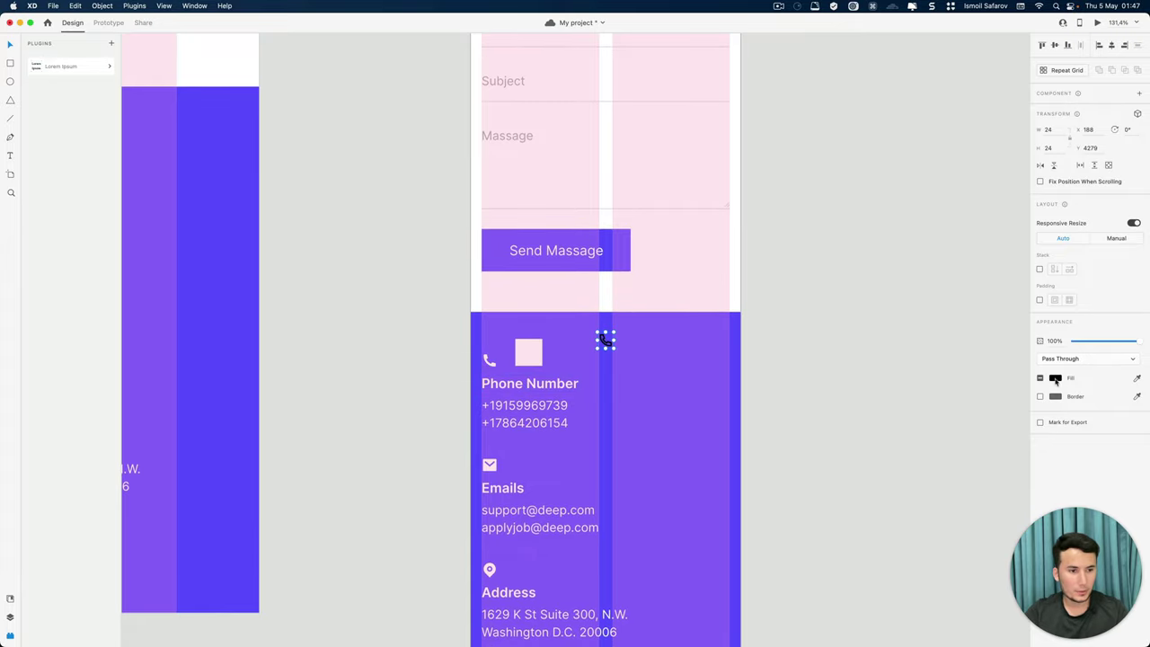
{"action": "left_click", "coordinate": [1056, 378]}
{"action": "left_click", "coordinate": [945, 440]}
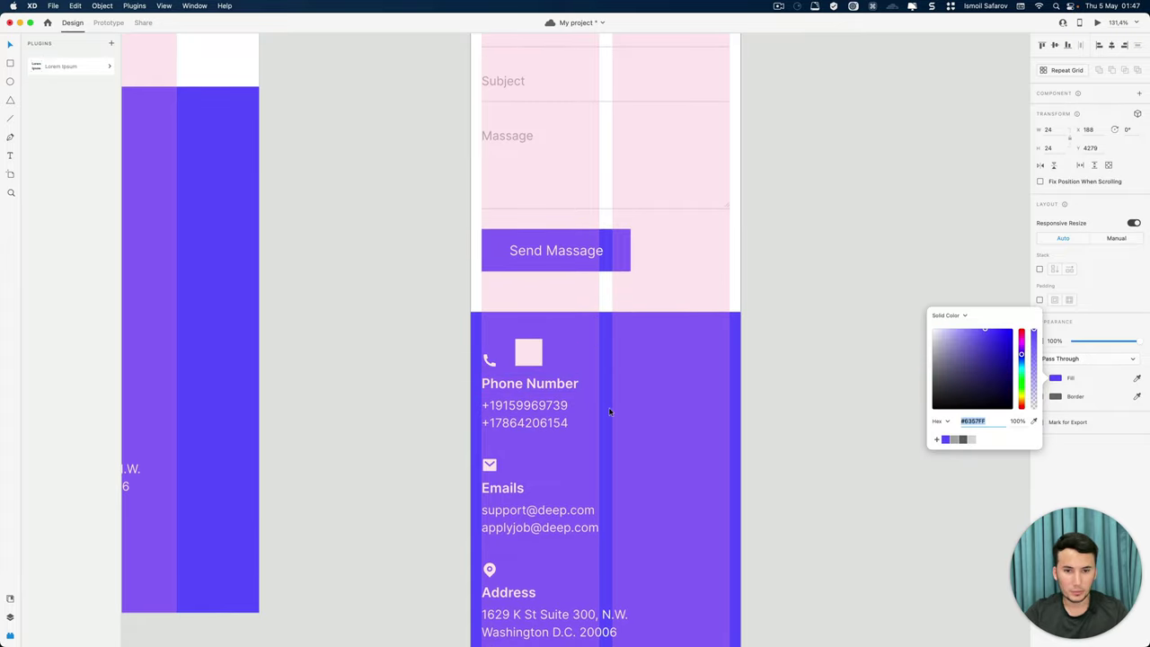
{"action": "left_click", "coordinate": [607, 346]}
{"action": "left_click_drag", "start_coordinate": [606, 346], "coordinate": [530, 358]}
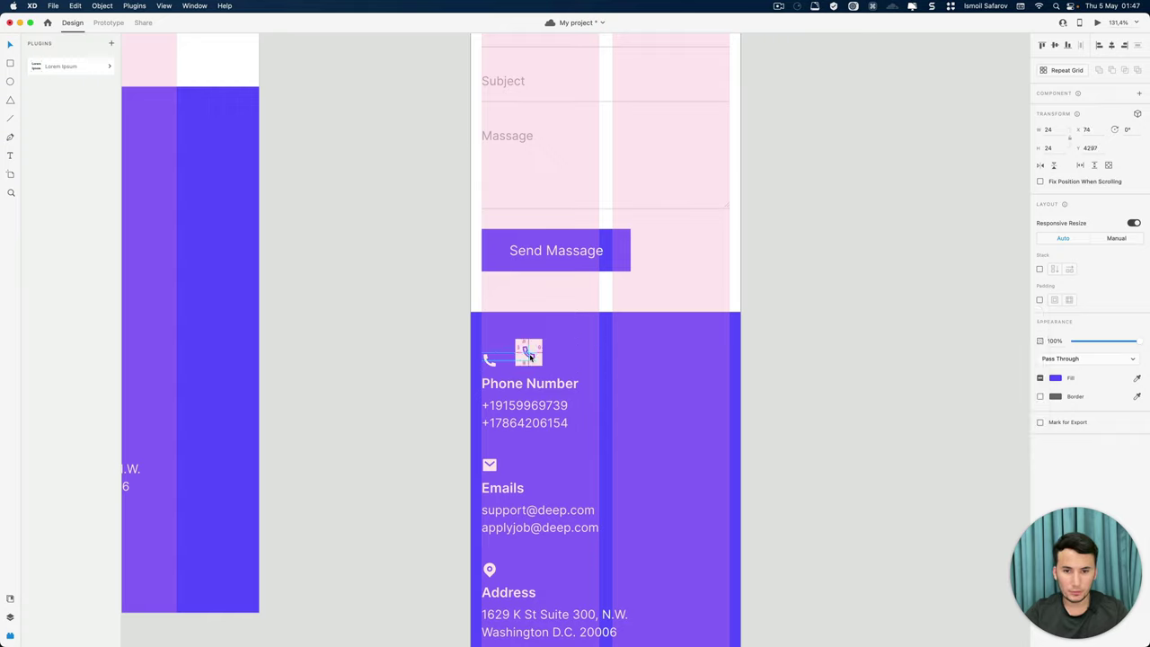
- Delete the old white phone icon, duplicate the icon and square, and group the original pair
{"action": "left_click", "coordinate": [489, 360]}
{"action": "key", "text": "Delete"}
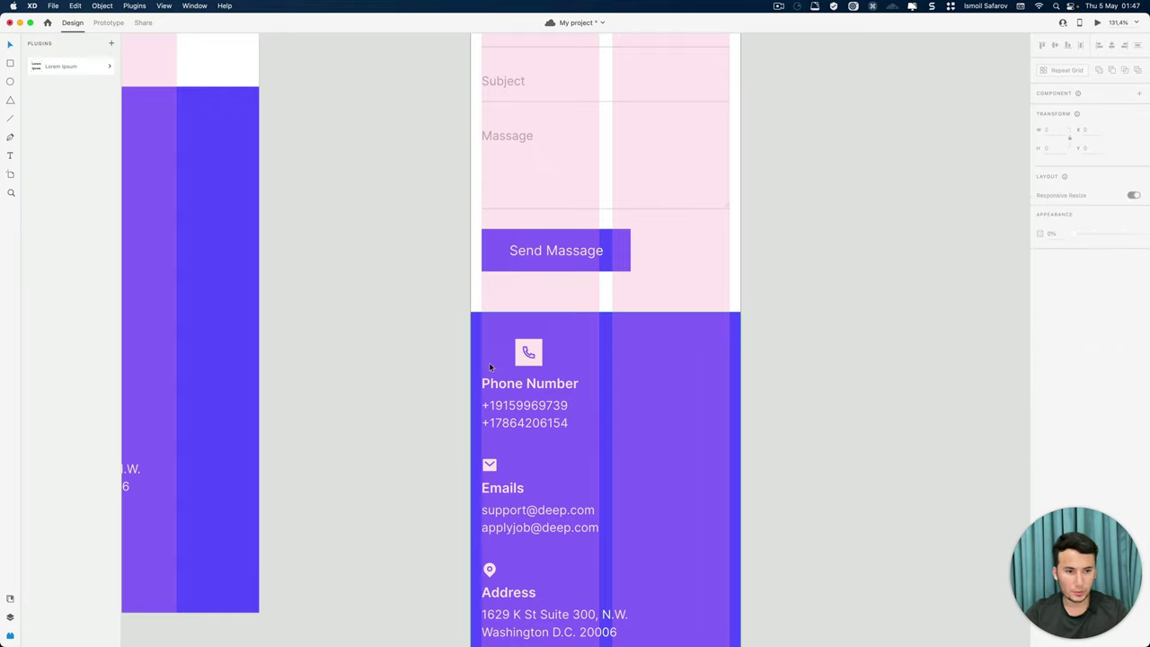
{"action": "left_click", "coordinate": [529, 355]}
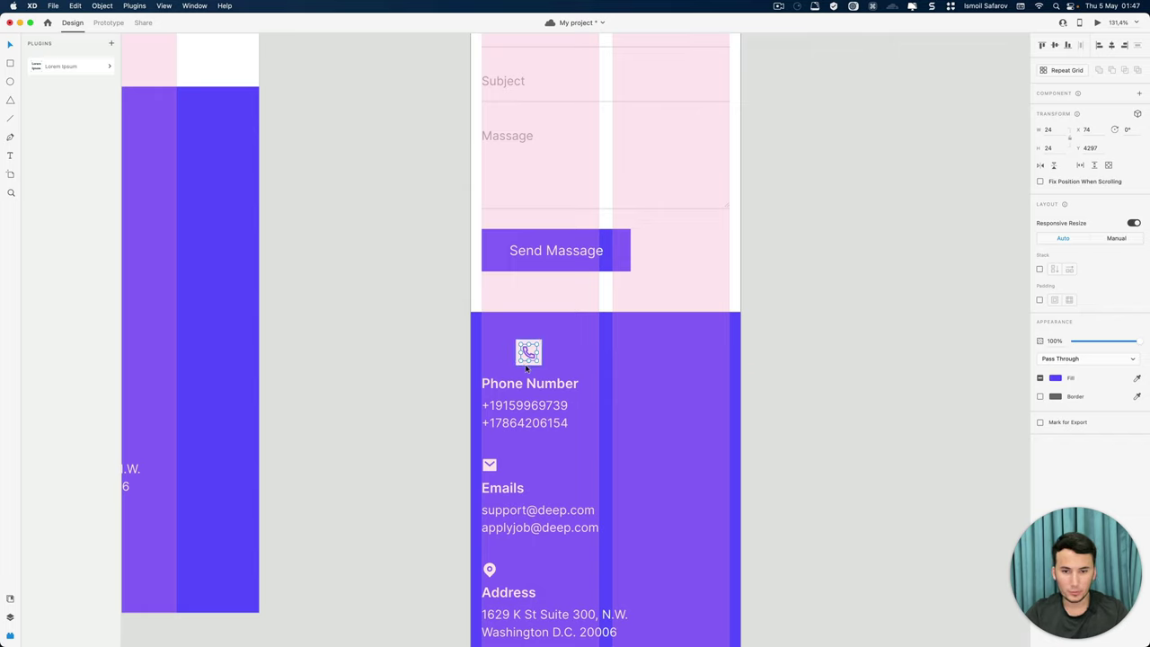
{"action": "left_click", "coordinate": [526, 366], "text": "shift"}
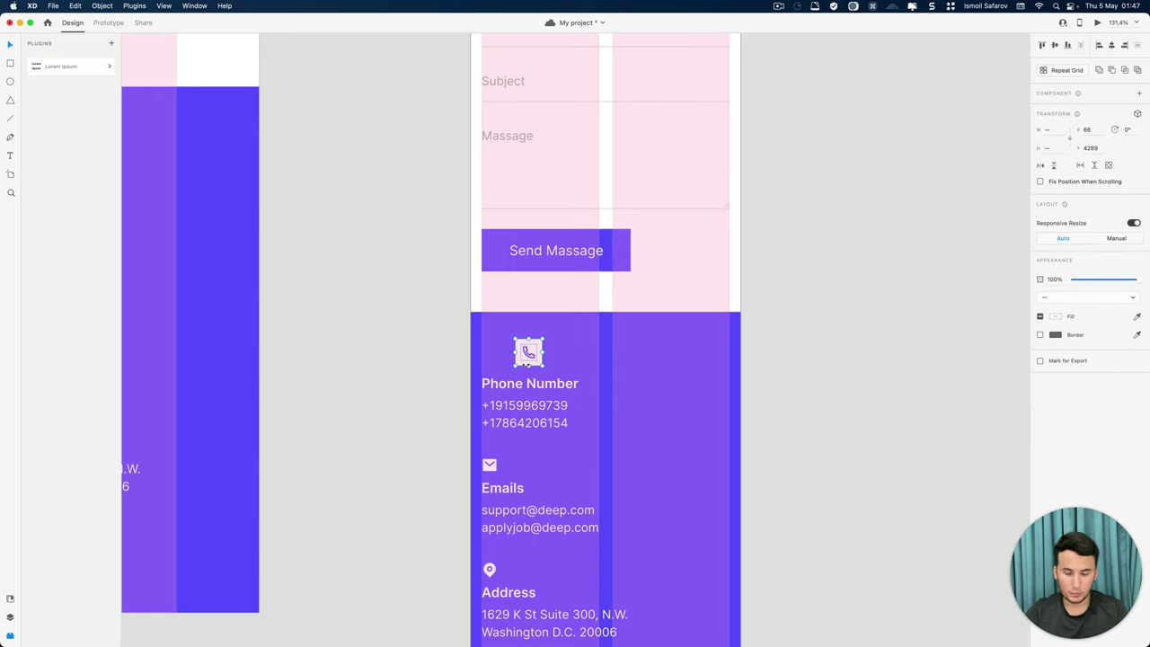
{"action": "left_click_drag", "start_coordinate": [527, 360], "coordinate": [626, 441]}
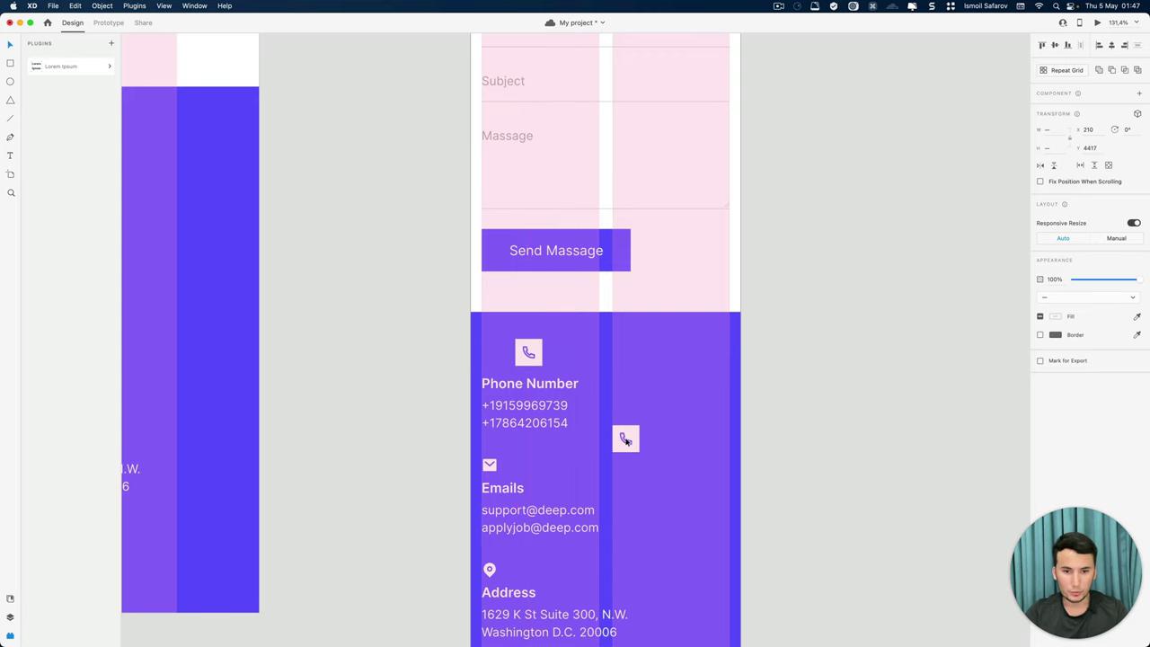
{"action": "left_click", "coordinate": [520, 358]}
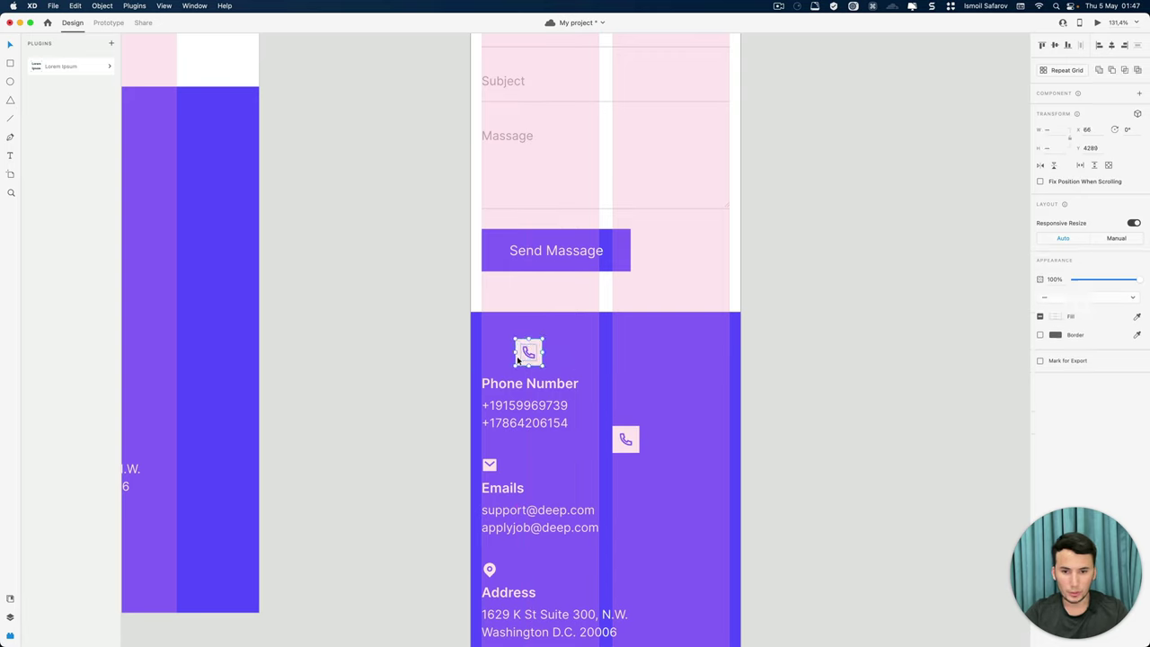
{"action": "key", "text": "super+g"}
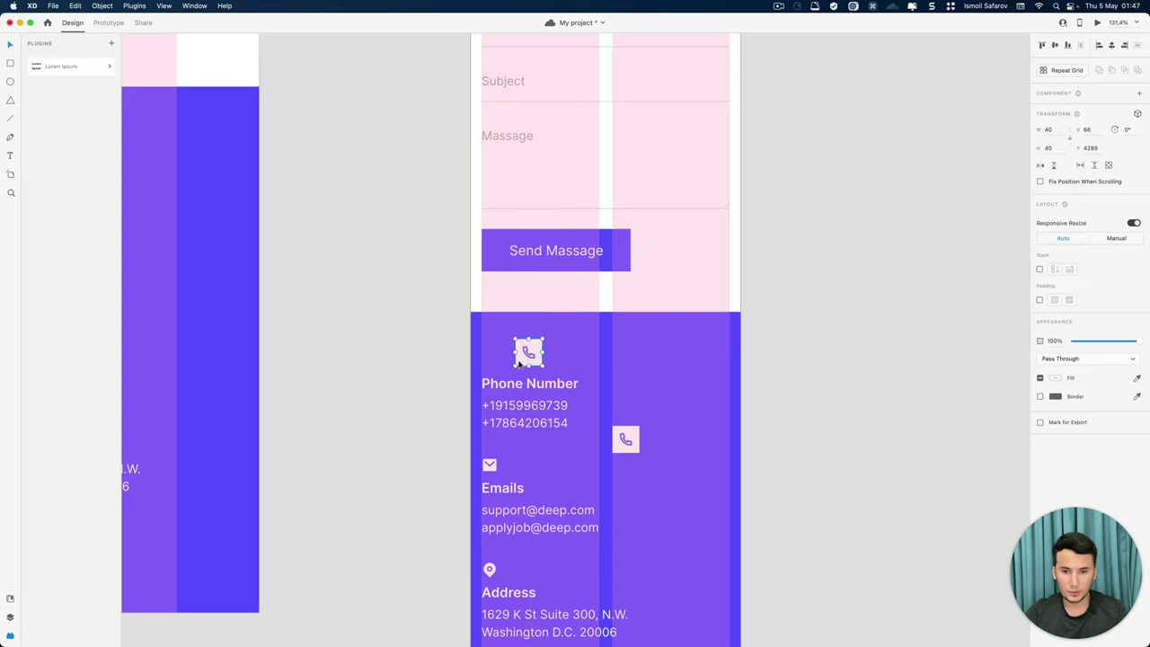
- Move the icon group to the panel's left edge, and undo the trial of the heading beside it
{"action": "left_click_drag", "start_coordinate": [518, 362], "coordinate": [486, 369]}
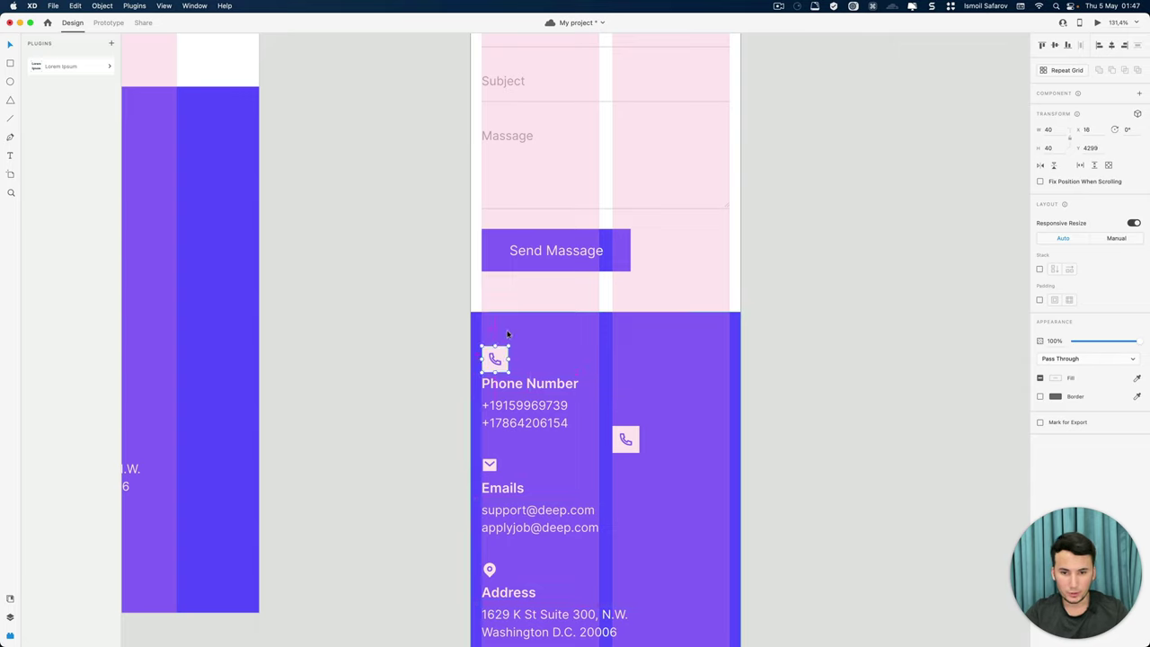
{"action": "key", "text": "shift+Down"}
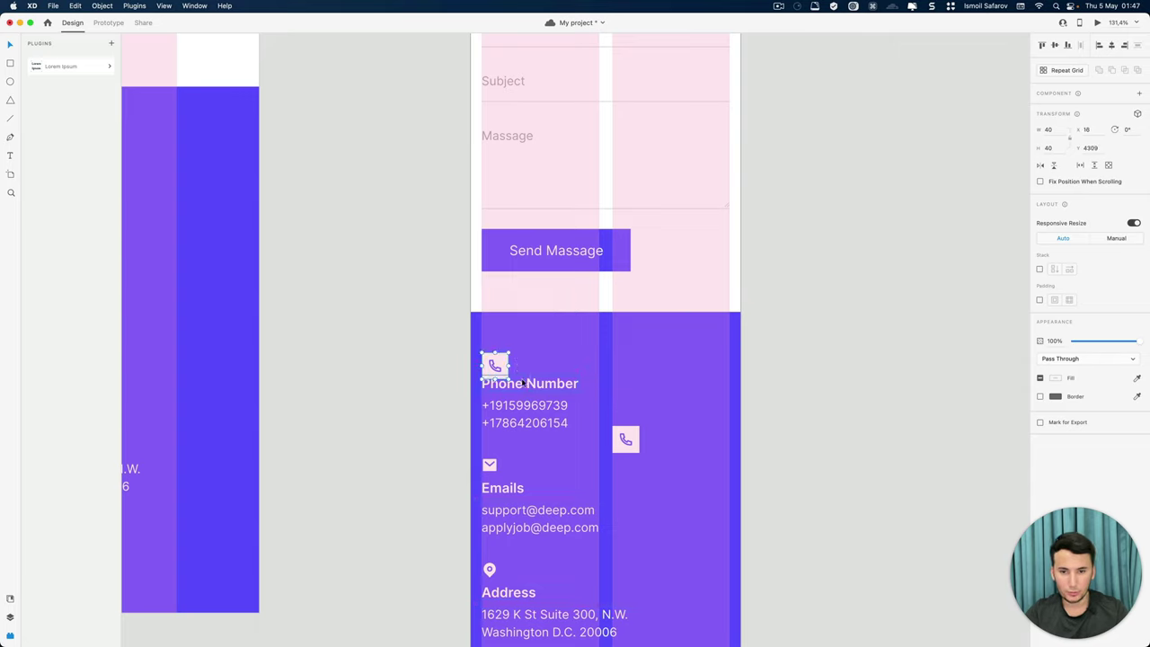
{"action": "left_click_drag", "start_coordinate": [523, 383], "coordinate": [564, 367]}
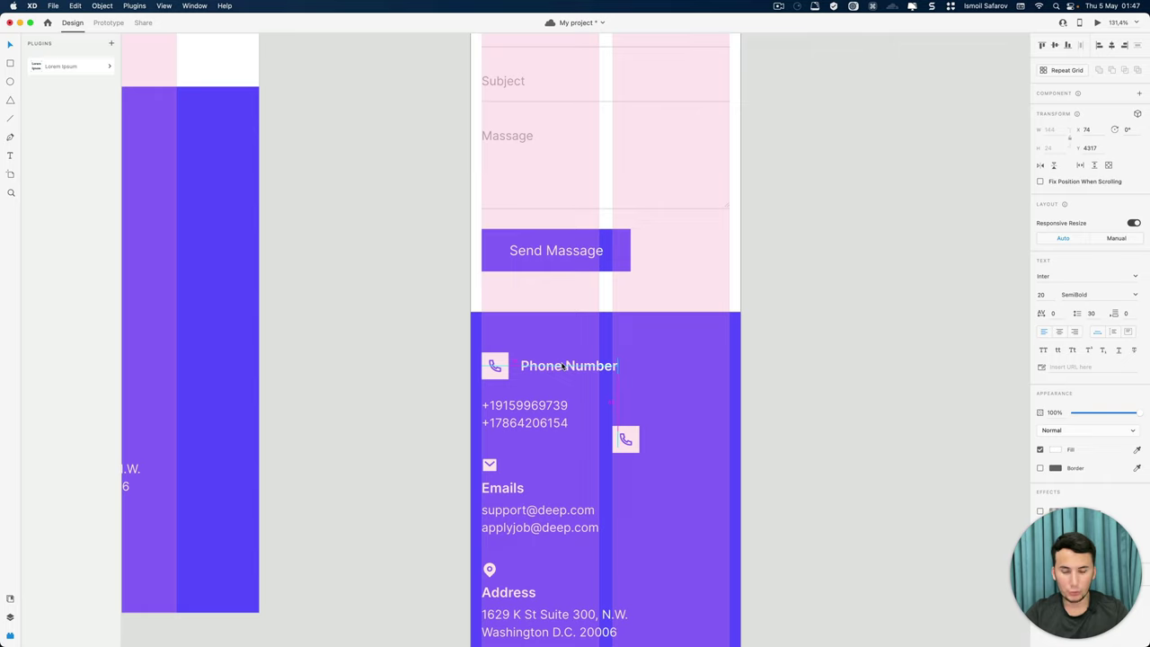
{"action": "key", "text": "Left"}
{"action": "key", "text": "Left"}
{"action": "key", "text": "Left"}
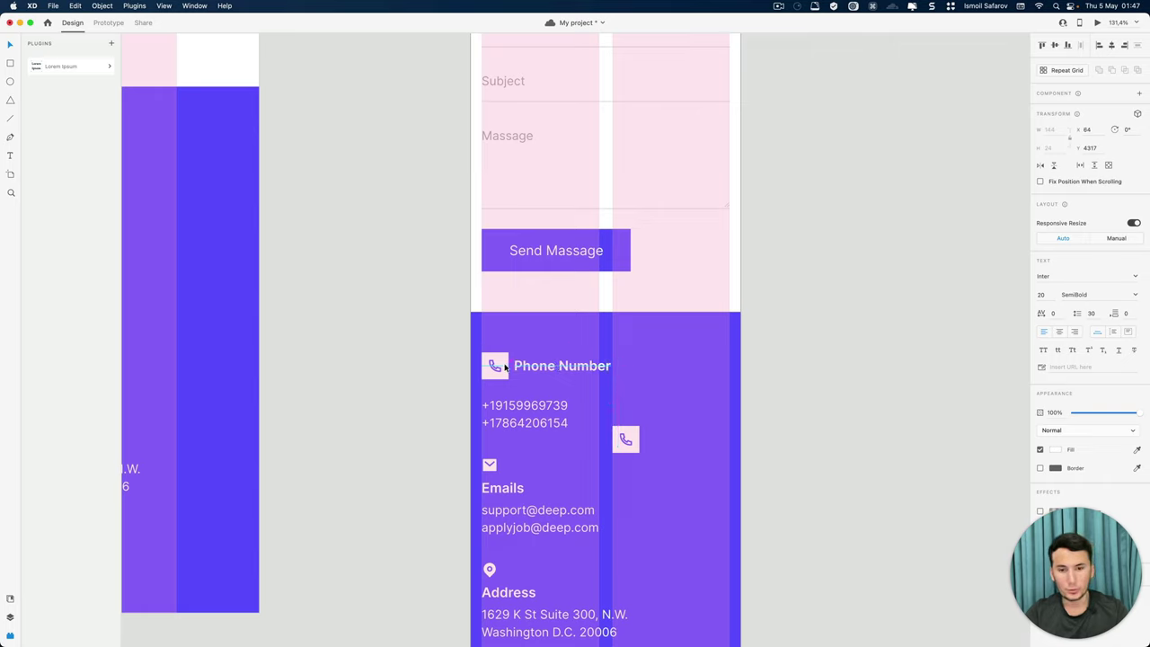
{"action": "key", "text": "Left"}
{"action": "key", "text": "Left"}
{"action": "key", "text": "Left"}
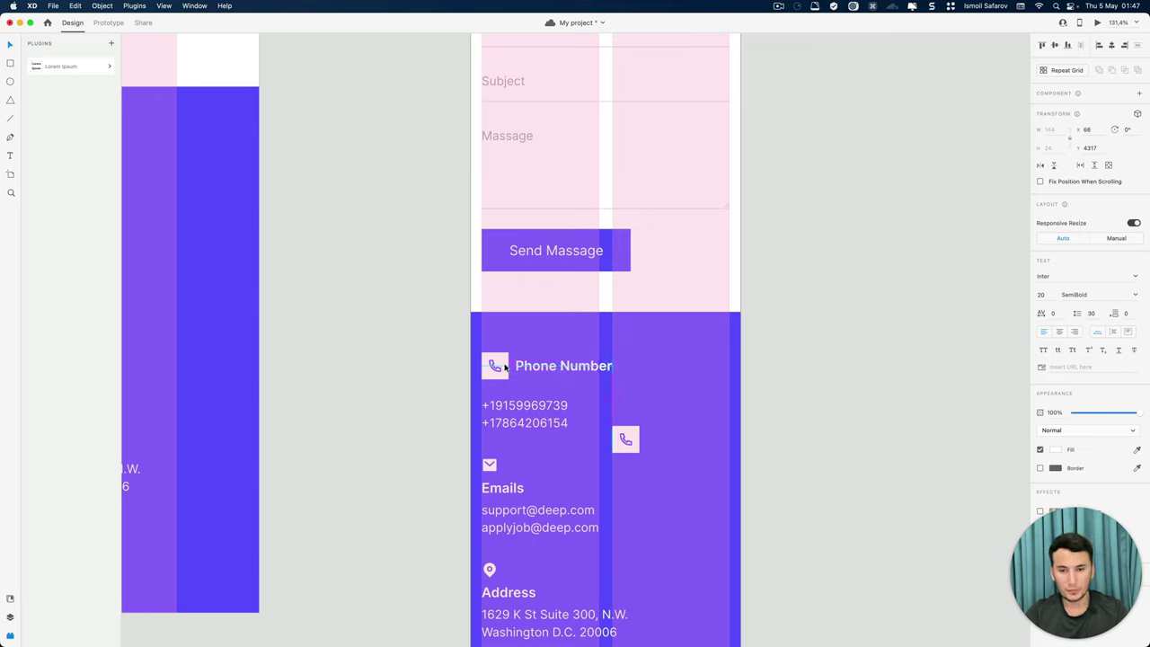
{"action": "left_click", "coordinate": [465, 388]}
{"action": "scroll", "coordinate": [464, 387], "scroll_direction": "up", "scroll_amount": 5}
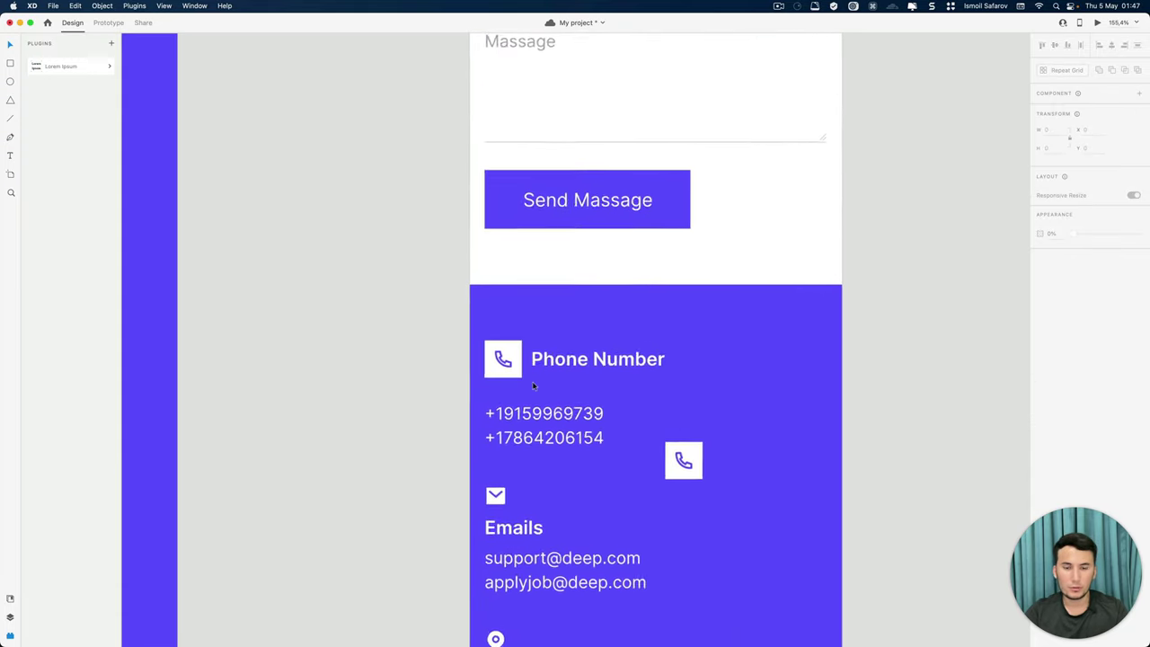
{"action": "left_click", "coordinate": [516, 382]}
{"action": "key", "text": "super+z"}
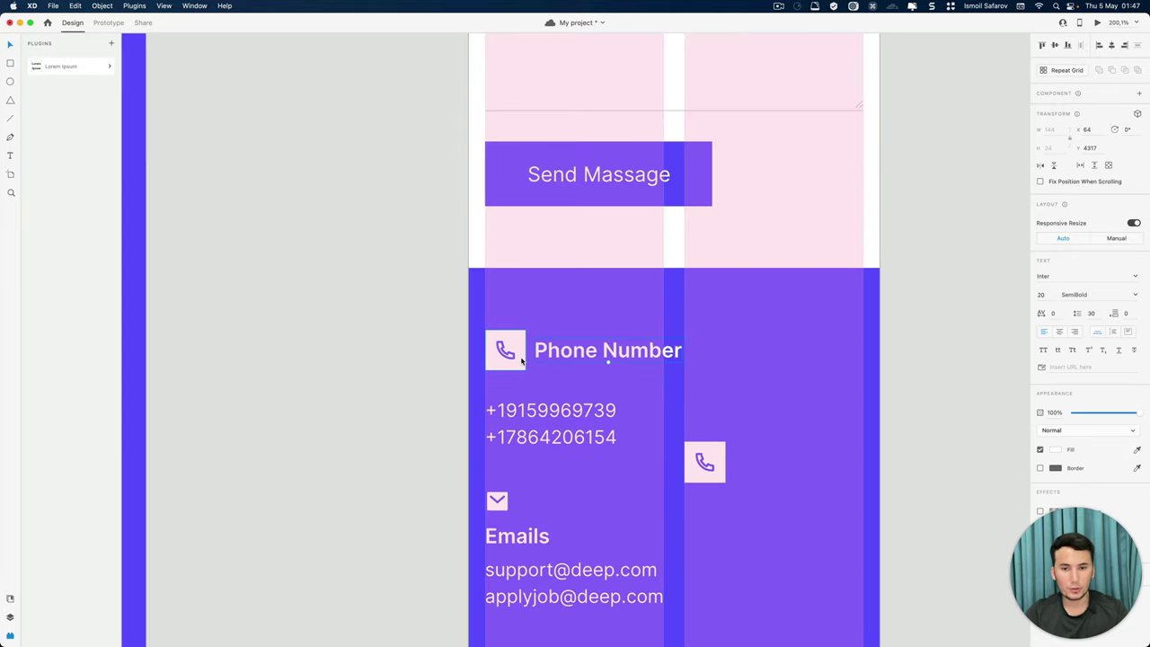
{"action": "key", "text": "super+z"}
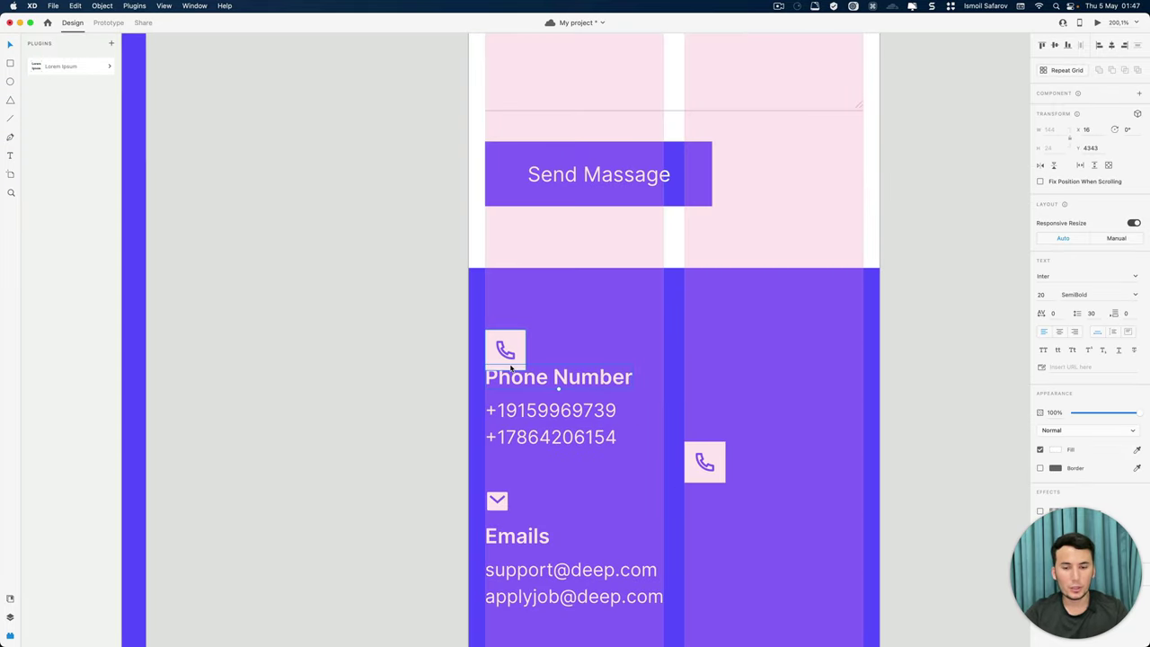
- Shift the Phone Number heading and numbers down to sit beneath the icon
{"action": "scroll", "coordinate": [517, 364], "scroll_direction": "down", "scroll_amount": 3}
{"action": "left_click", "coordinate": [532, 316]}
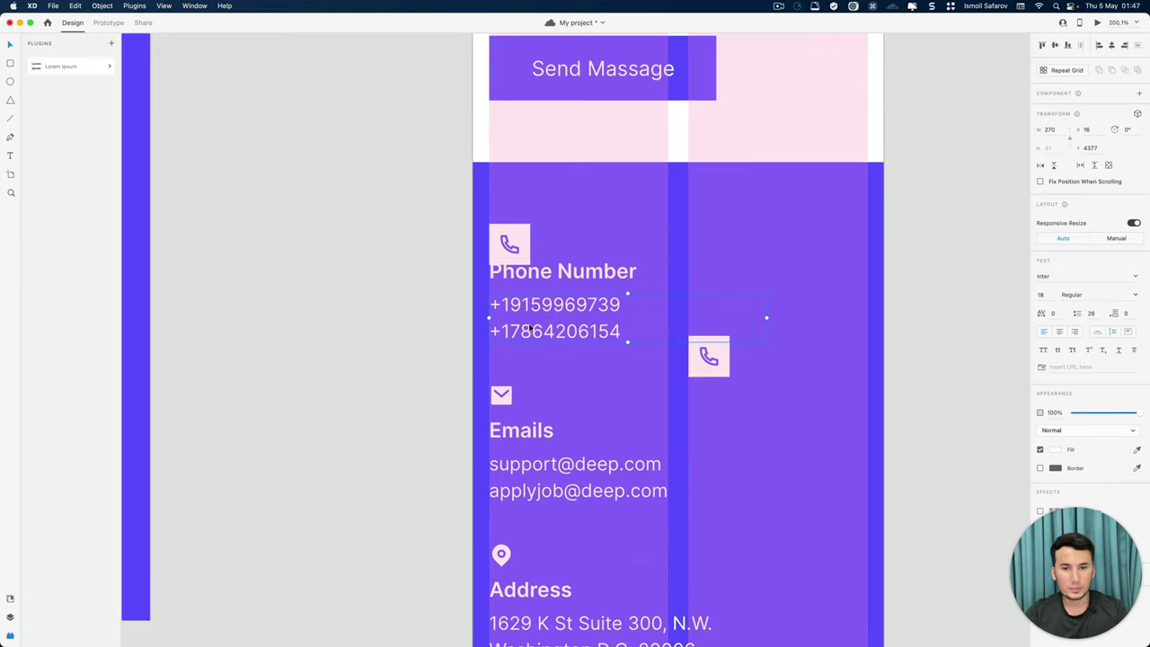
{"action": "left_click", "coordinate": [536, 274], "text": "shift"}
{"action": "key", "text": "shift+Down"}
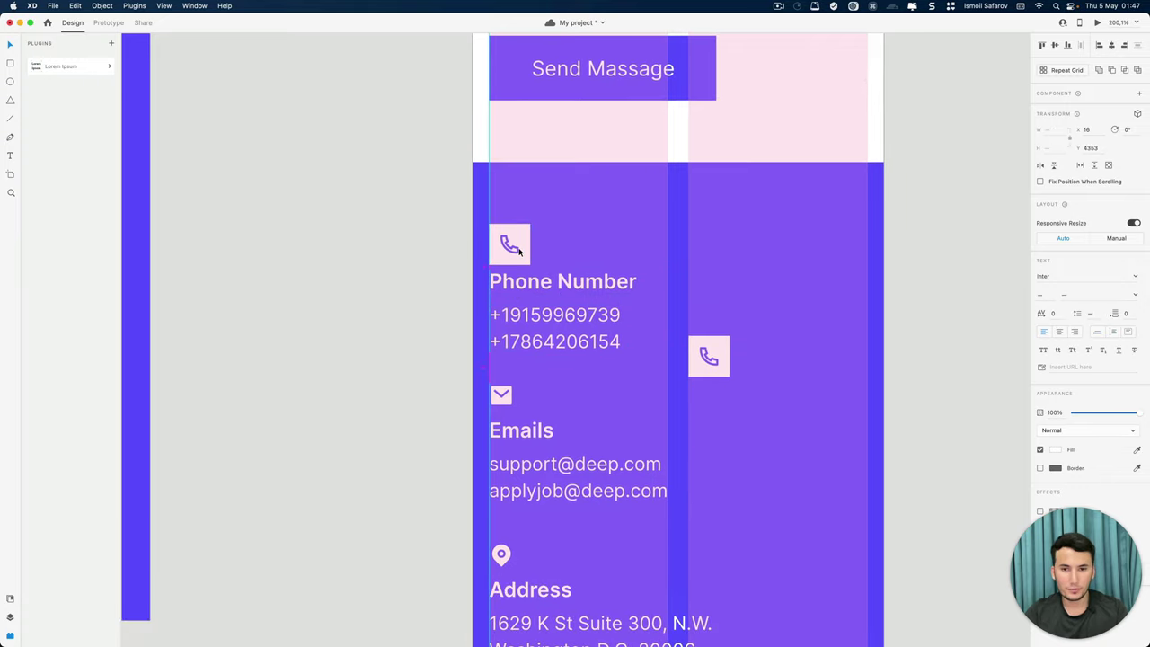
{"action": "key", "text": "shift+Down"}
{"action": "key", "text": "Up"}
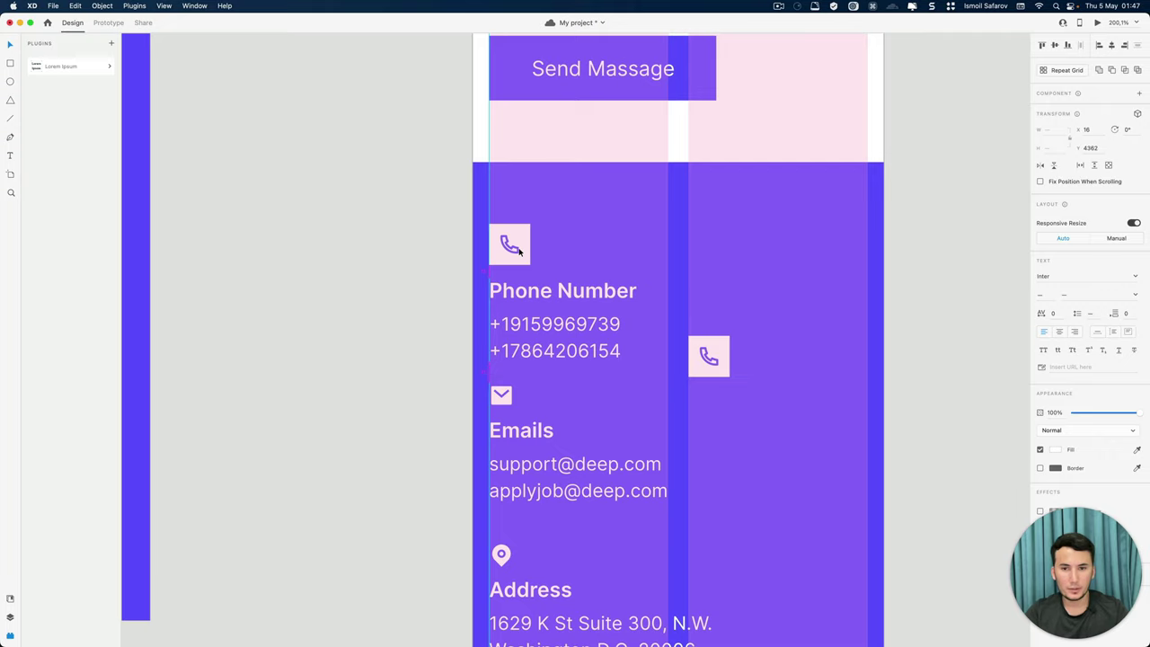
{"action": "key", "text": "Up"}
{"action": "key", "text": "Up"}
{"action": "key", "text": "Up"}
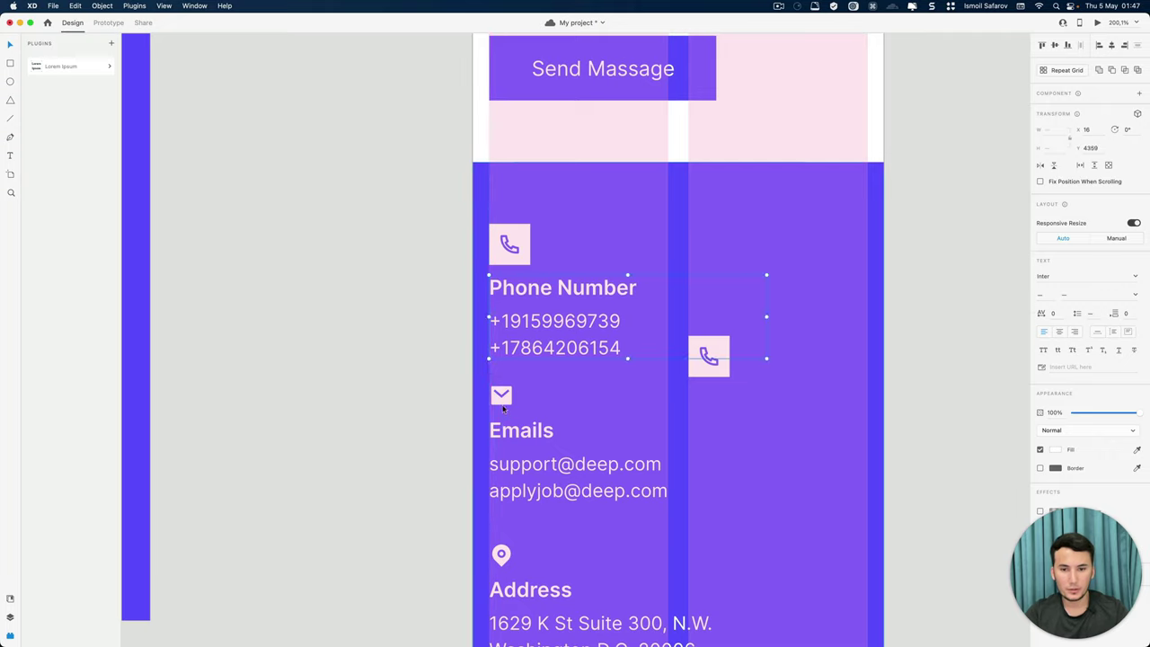
{"action": "left_click", "coordinate": [502, 402]}
{"action": "left_click", "coordinate": [517, 305]}
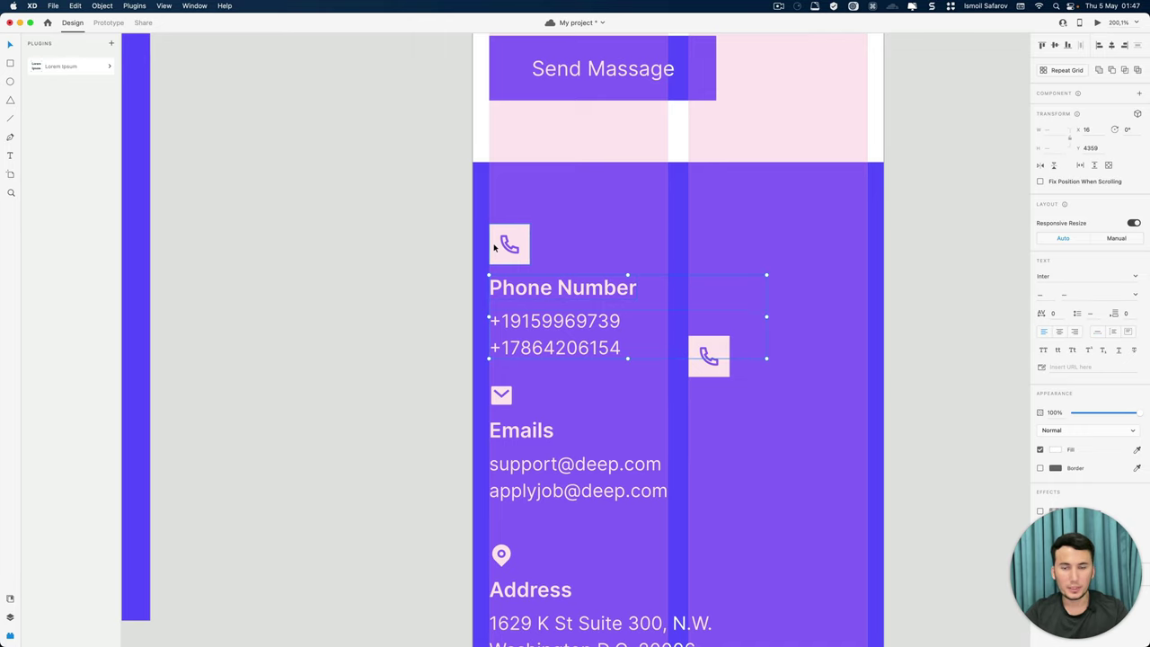
- Review the Our Services section and check the Website Design icon's size
{"action": "scroll", "coordinate": [512, 288], "scroll_direction": "down", "scroll_amount": 10}
{"action": "scroll", "coordinate": [493, 248], "scroll_direction": "up", "scroll_amount": 5}
{"action": "scroll", "coordinate": [493, 248], "scroll_direction": "up", "scroll_amount": 5}
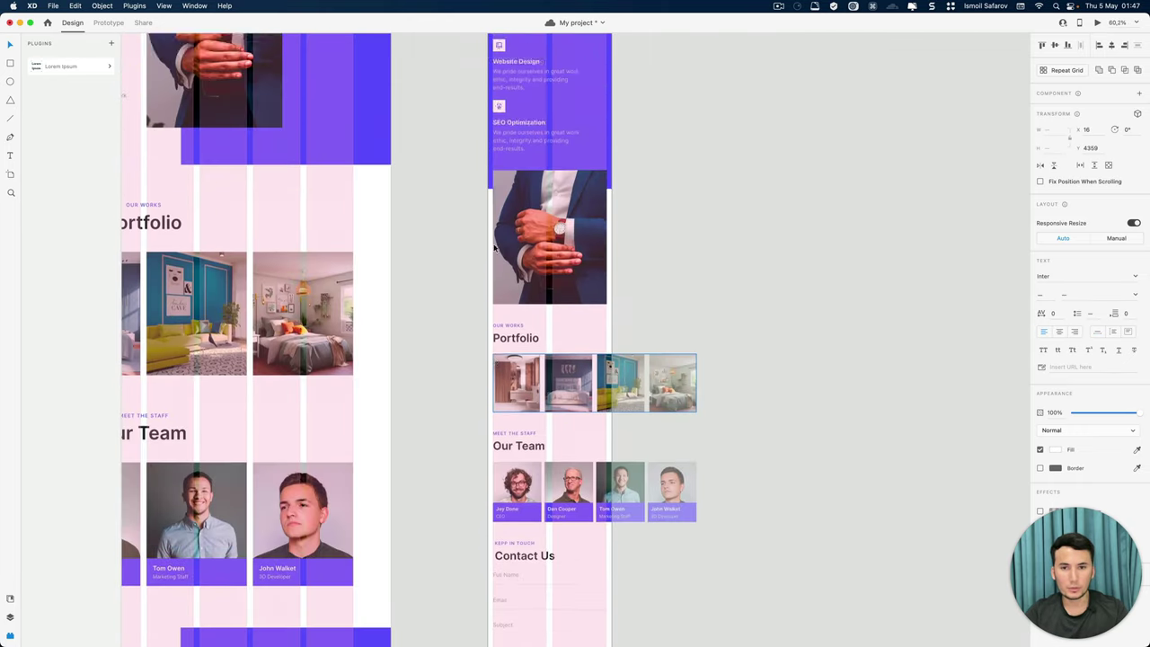
{"action": "scroll", "coordinate": [494, 248], "scroll_direction": "up", "scroll_amount": 5}
{"action": "scroll", "coordinate": [500, 268], "scroll_direction": "up", "scroll_amount": 3}
{"action": "scroll", "coordinate": [499, 268], "scroll_direction": "up", "scroll_amount": 2}
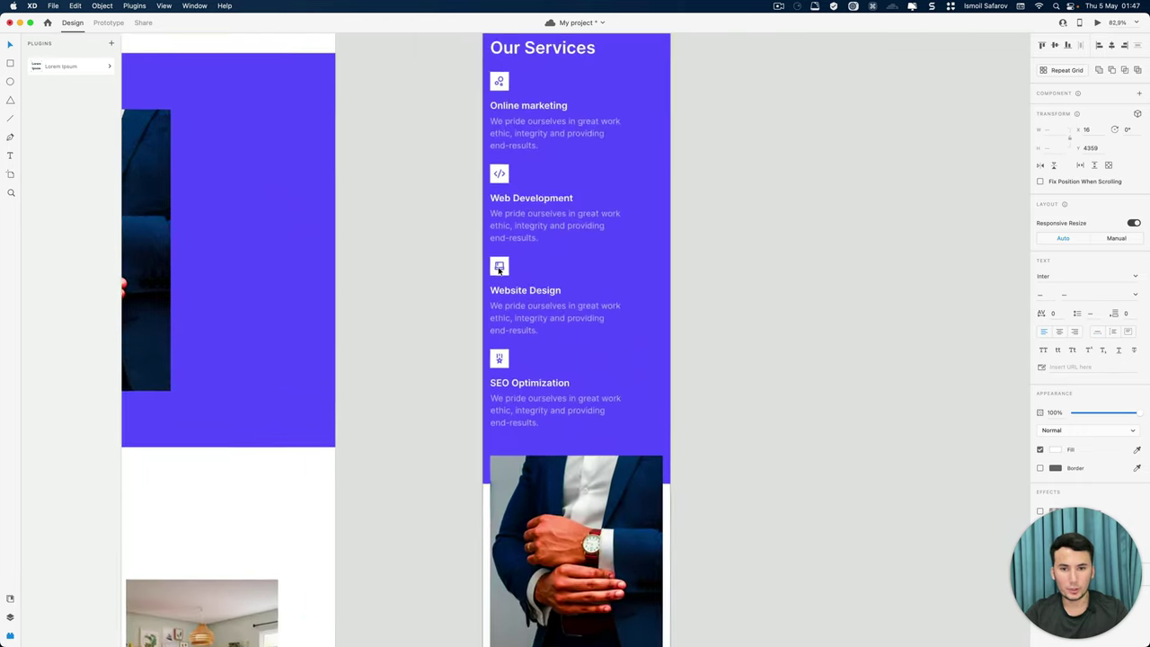
{"action": "scroll", "coordinate": [501, 270], "scroll_direction": "up", "scroll_amount": 3}
{"action": "scroll", "coordinate": [506, 274], "scroll_direction": "up", "scroll_amount": 2}
{"action": "left_click", "coordinate": [508, 275]}
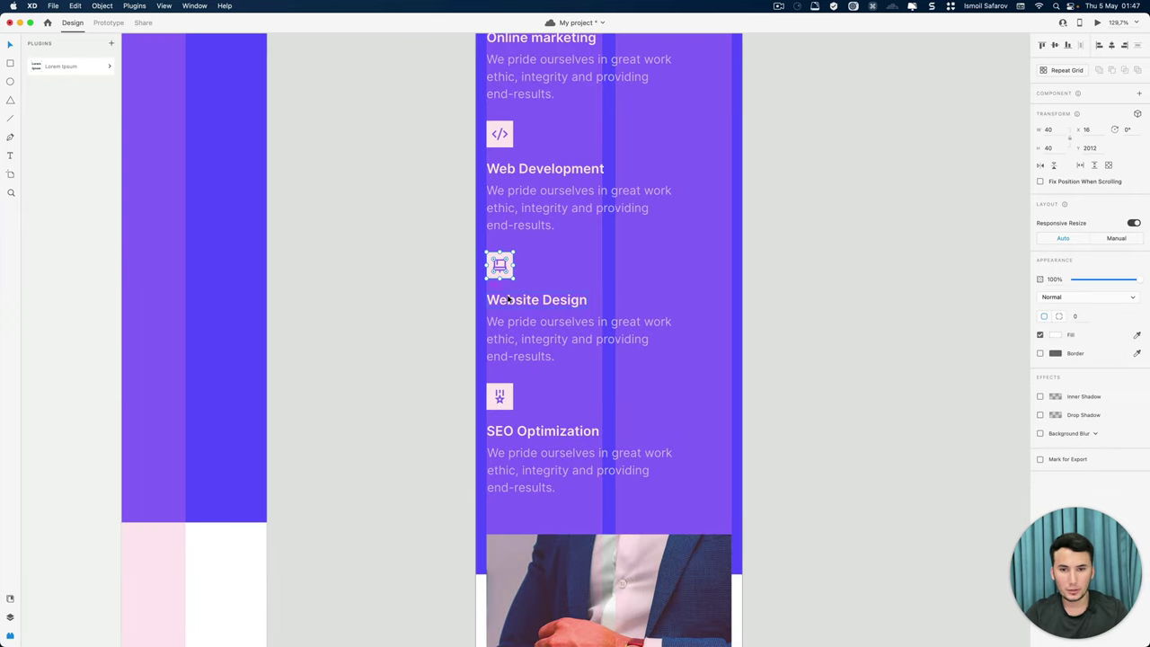
{"action": "left_click", "coordinate": [437, 243]}
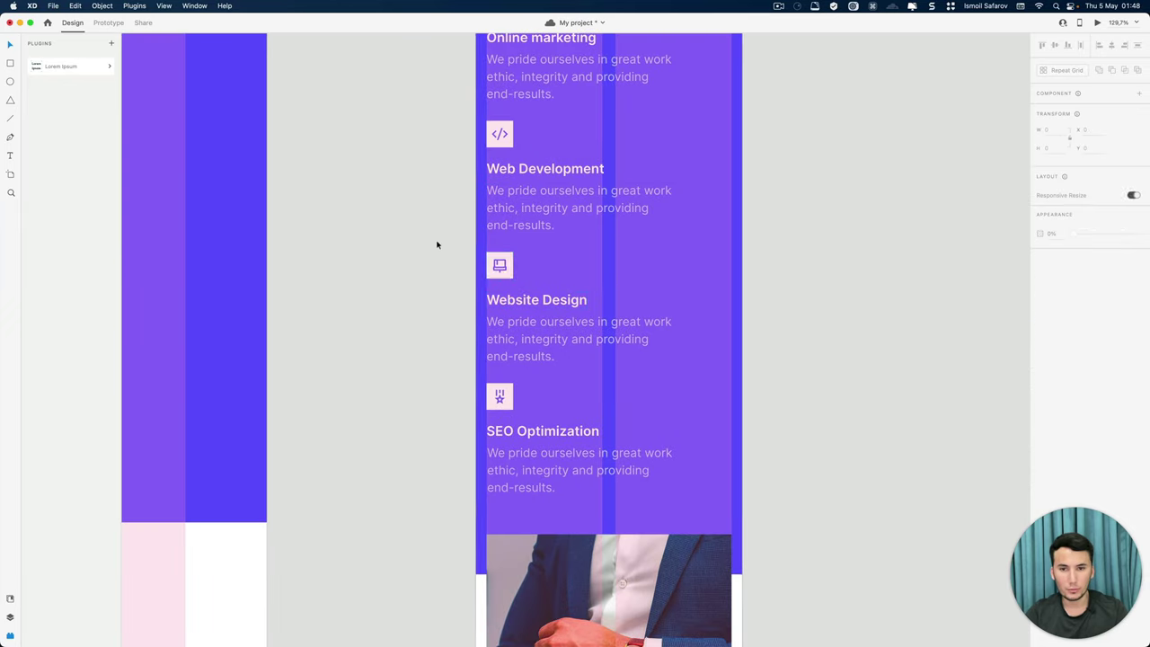
{"action": "scroll", "coordinate": [437, 245], "scroll_direction": "up", "scroll_amount": 2}
{"action": "scroll", "coordinate": [438, 245], "scroll_direction": "up", "scroll_amount": 2}
{"action": "scroll", "coordinate": [437, 243], "scroll_direction": "down", "scroll_amount": 3}
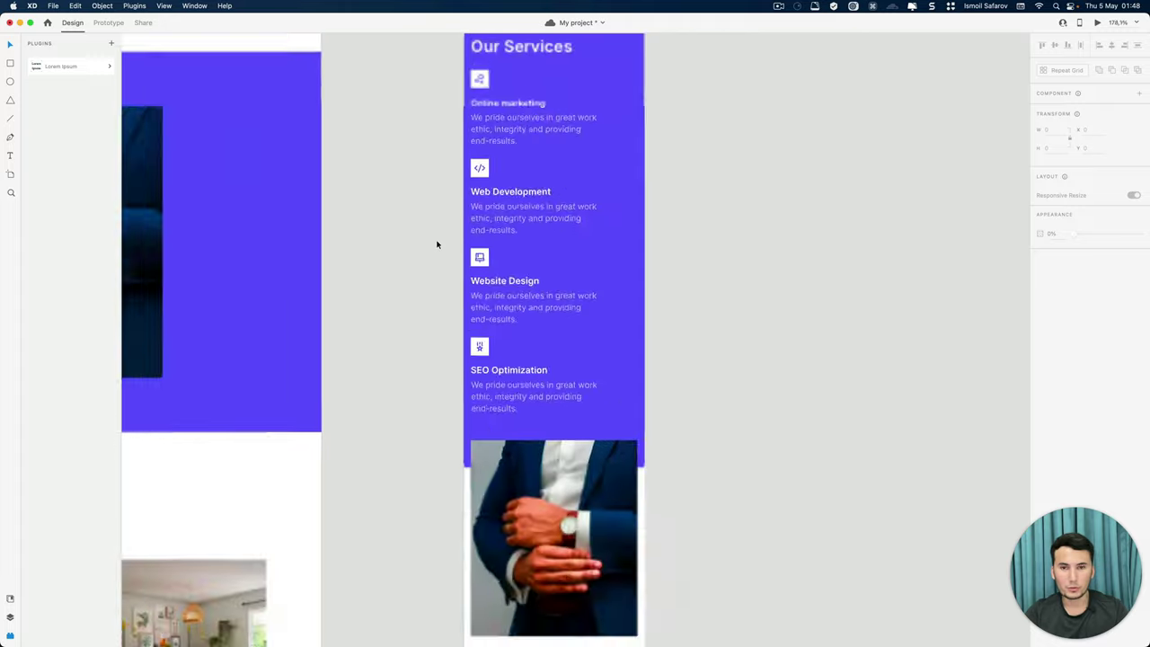
{"action": "scroll", "coordinate": [437, 243], "scroll_direction": "down", "scroll_amount": 1}
{"action": "scroll", "coordinate": [437, 215], "scroll_direction": "down", "scroll_amount": 5}
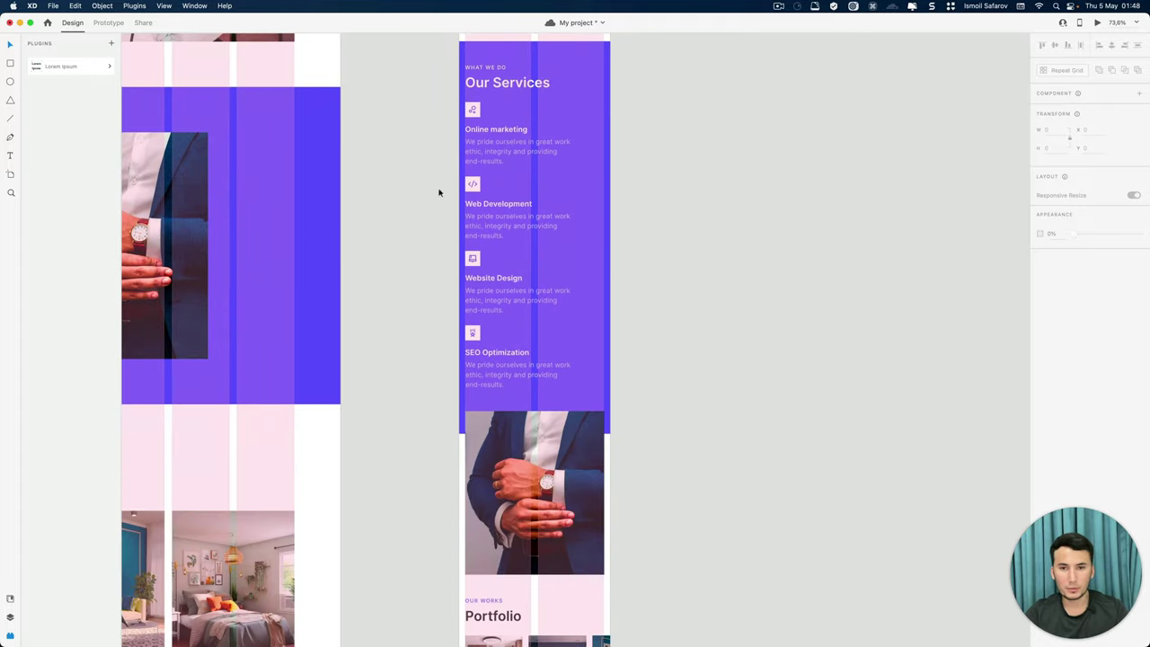
{"action": "scroll", "coordinate": [447, 159], "scroll_direction": "up", "scroll_amount": 2}
{"action": "scroll", "coordinate": [454, 148], "scroll_direction": "up", "scroll_amount": 2}
{"action": "scroll", "coordinate": [468, 149], "scroll_direction": "up", "scroll_amount": 1}
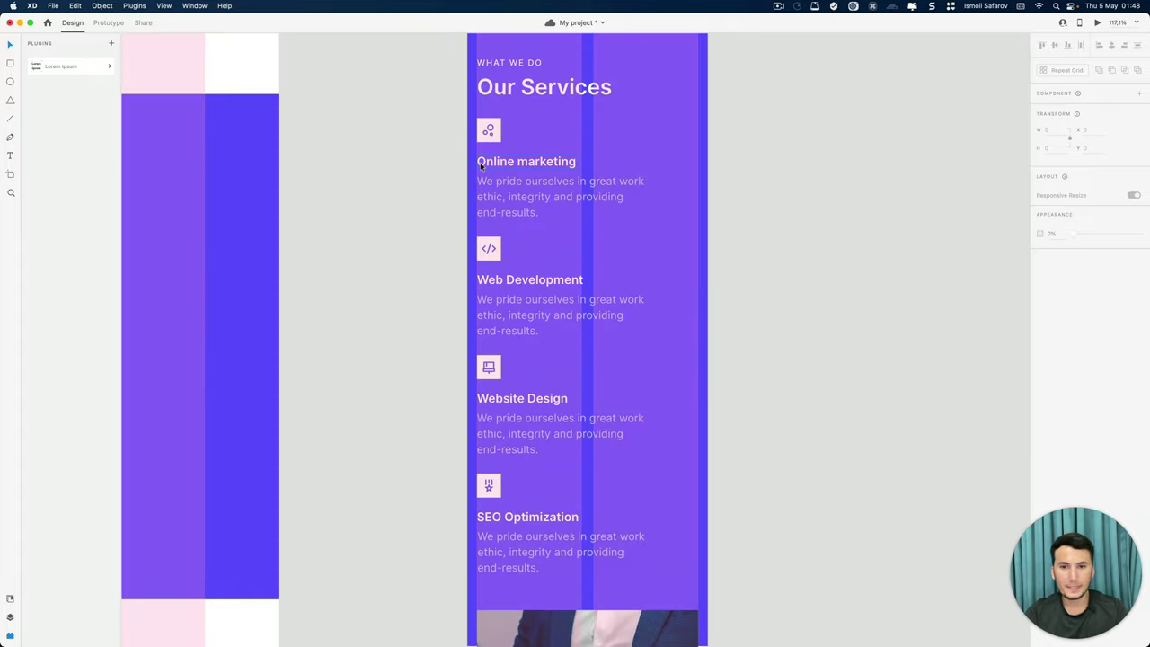
{"action": "scroll", "coordinate": [480, 166], "scroll_direction": "up", "scroll_amount": 1}
- Move the Online marketing heading and description up closer to its icon
{"action": "left_click", "coordinate": [512, 196]}
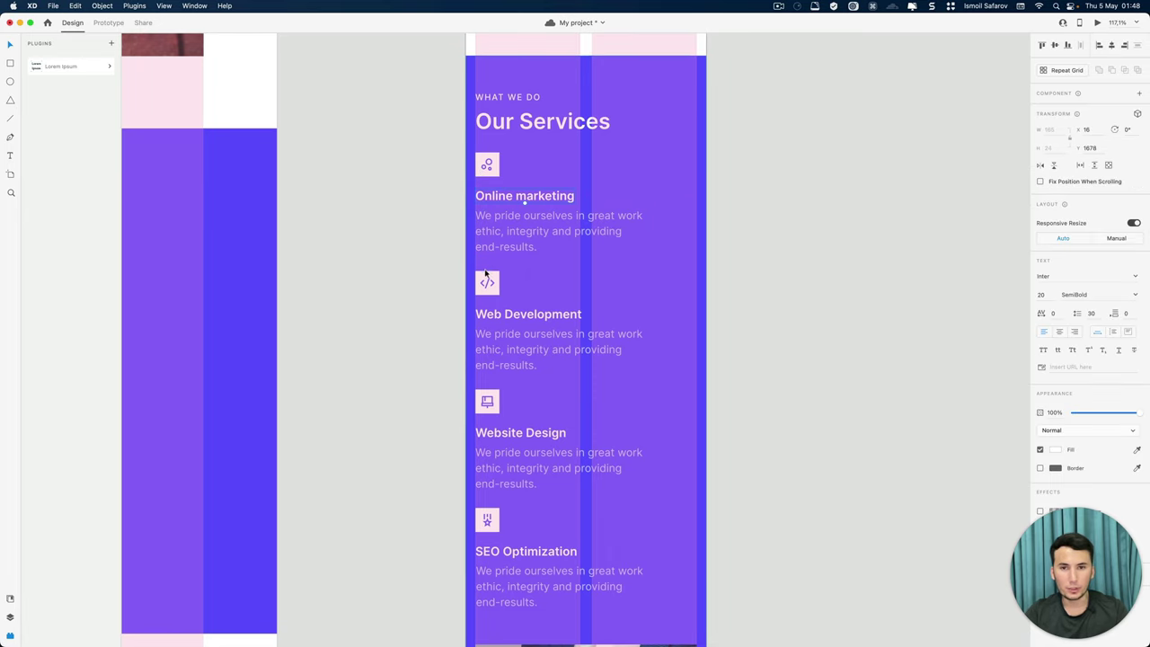
{"action": "scroll", "coordinate": [521, 198], "scroll_direction": "up", "scroll_amount": 1}
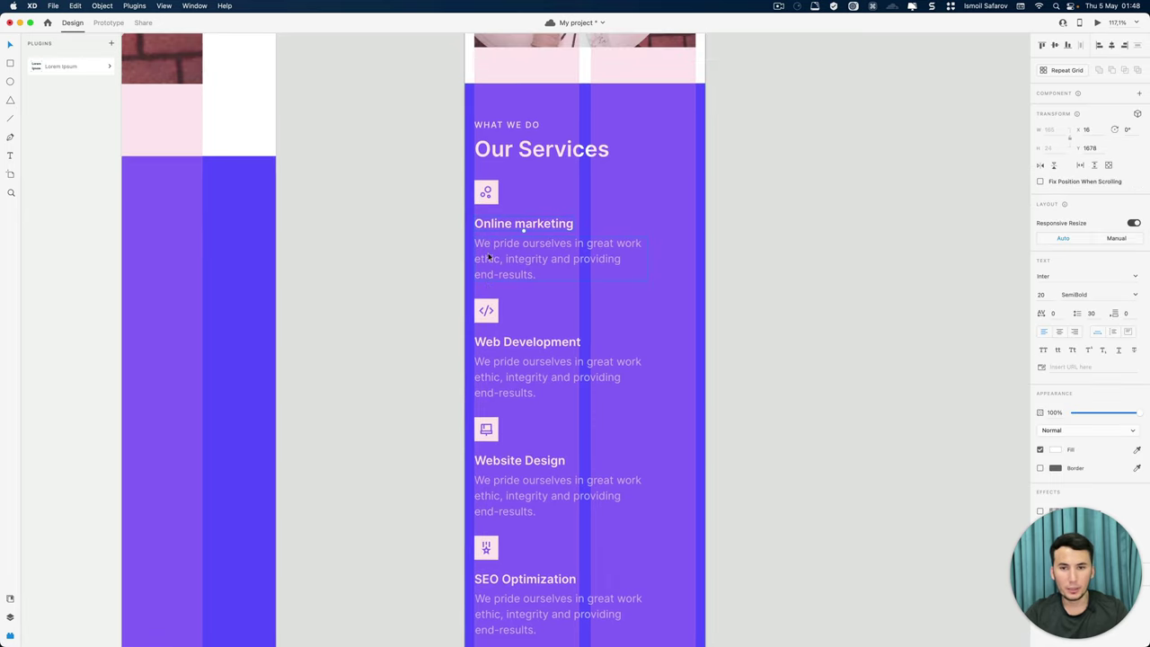
{"action": "left_click", "coordinate": [483, 224]}
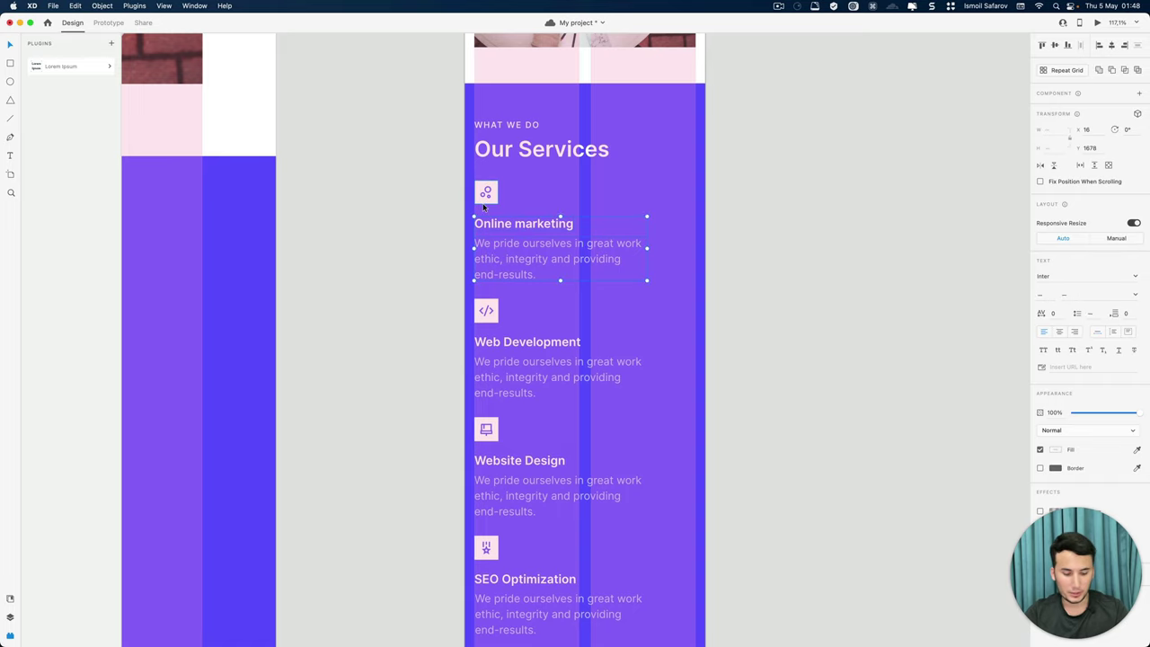
{"action": "left_click_drag", "start_coordinate": [483, 224], "coordinate": [483, 206]}
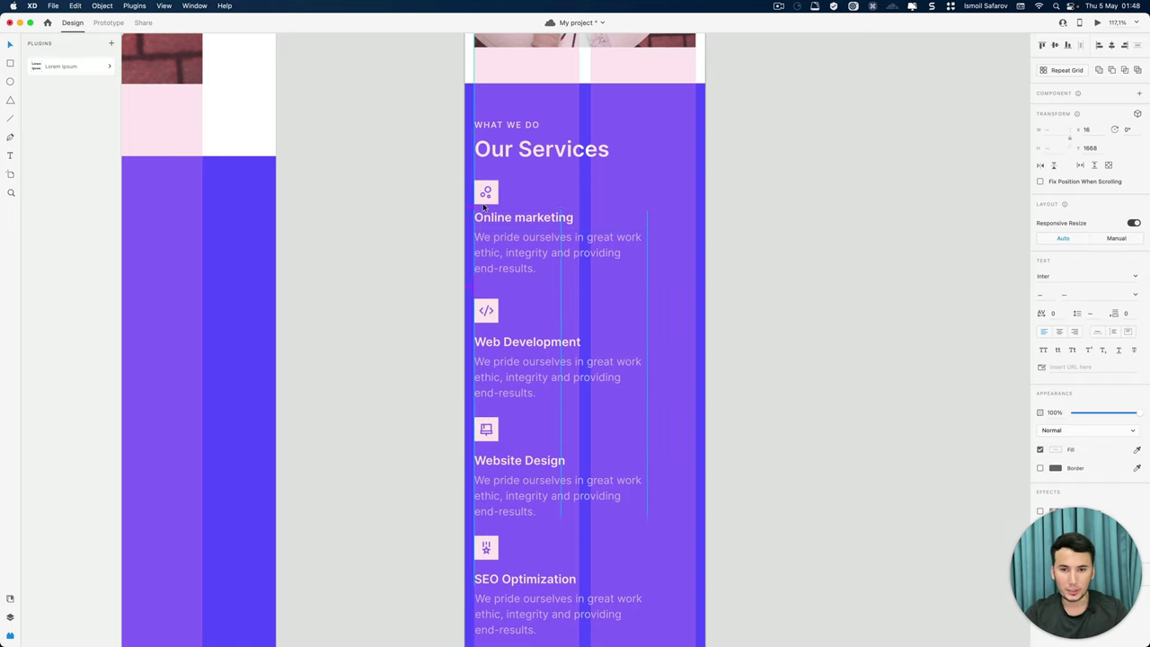
{"action": "left_click", "coordinate": [437, 285]}
{"action": "scroll", "coordinate": [436, 286], "scroll_direction": "down", "scroll_amount": 1}
{"action": "scroll", "coordinate": [436, 285], "scroll_direction": "down", "scroll_amount": 4}
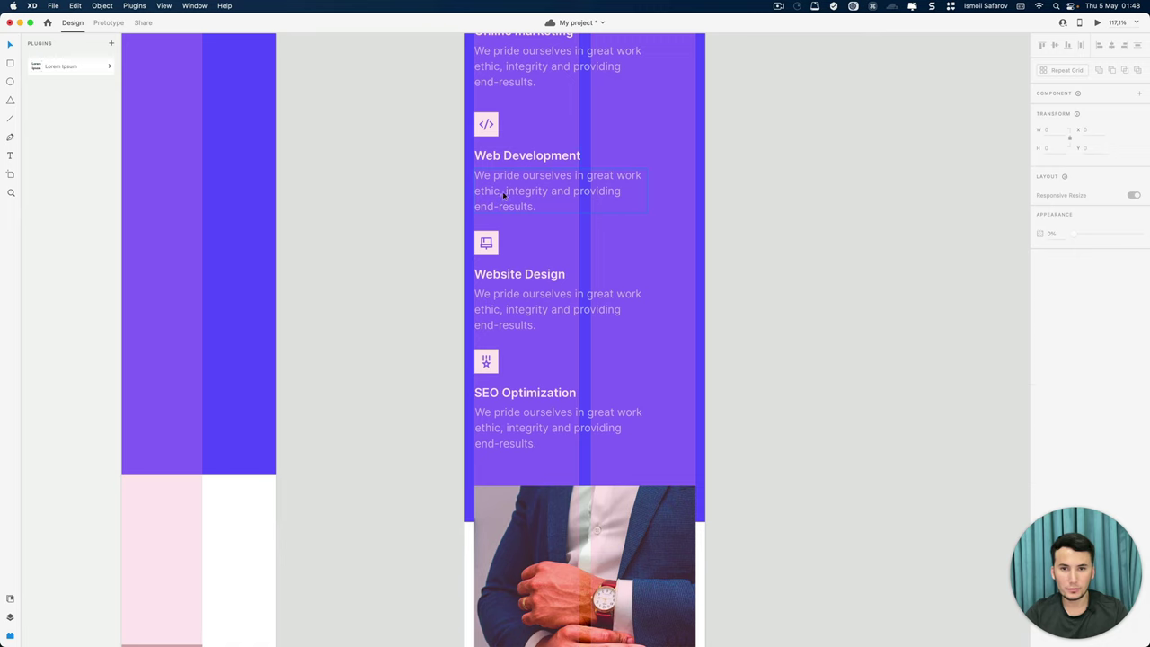
- Nudge the Web Development, Website Design and SEO Optimization text up toward their icons
{"action": "left_click", "coordinate": [504, 194]}
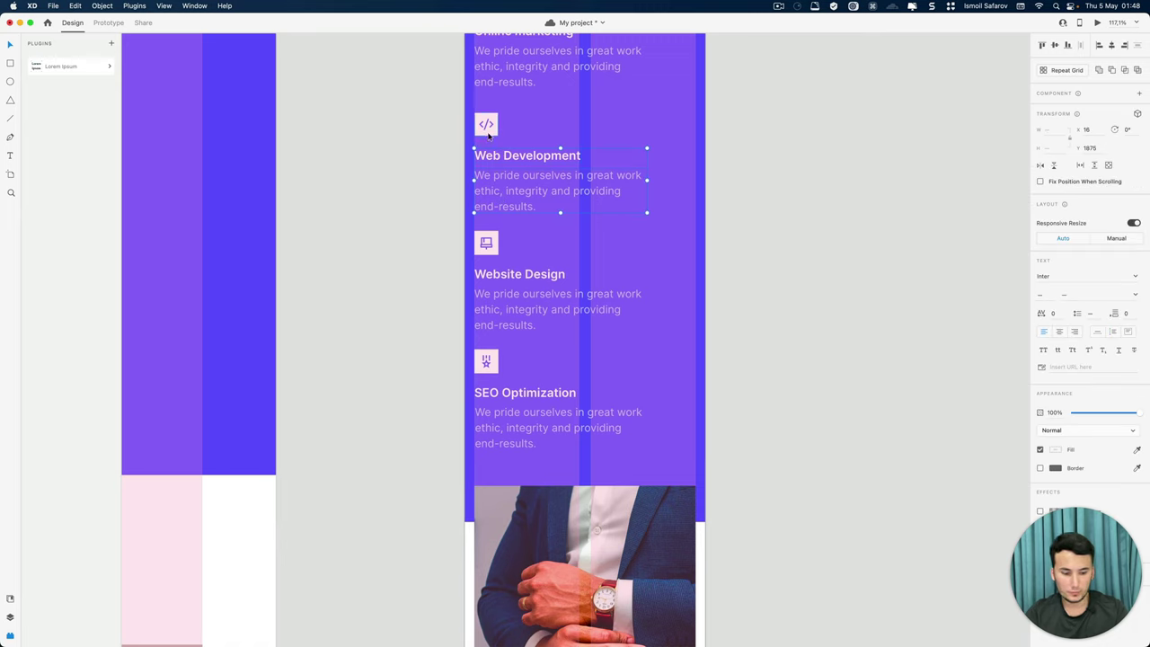
{"action": "key", "text": "shift+Up"}
{"action": "left_click", "coordinate": [505, 295]}
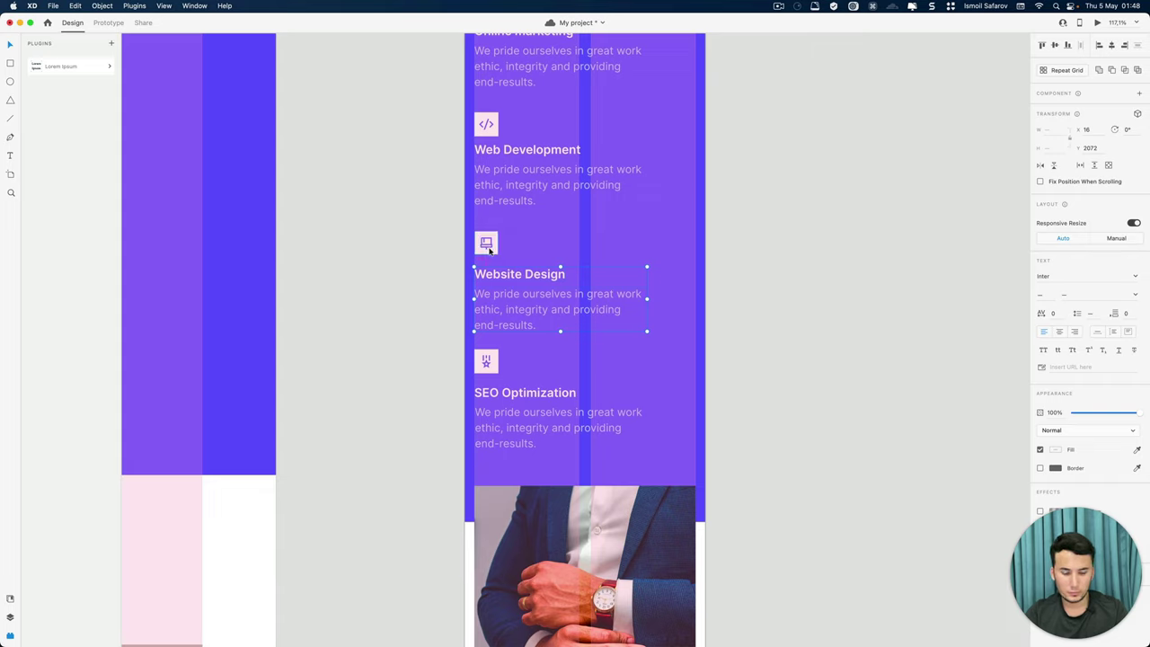
{"action": "key", "text": "shift+Up"}
{"action": "left_click", "coordinate": [495, 415]}
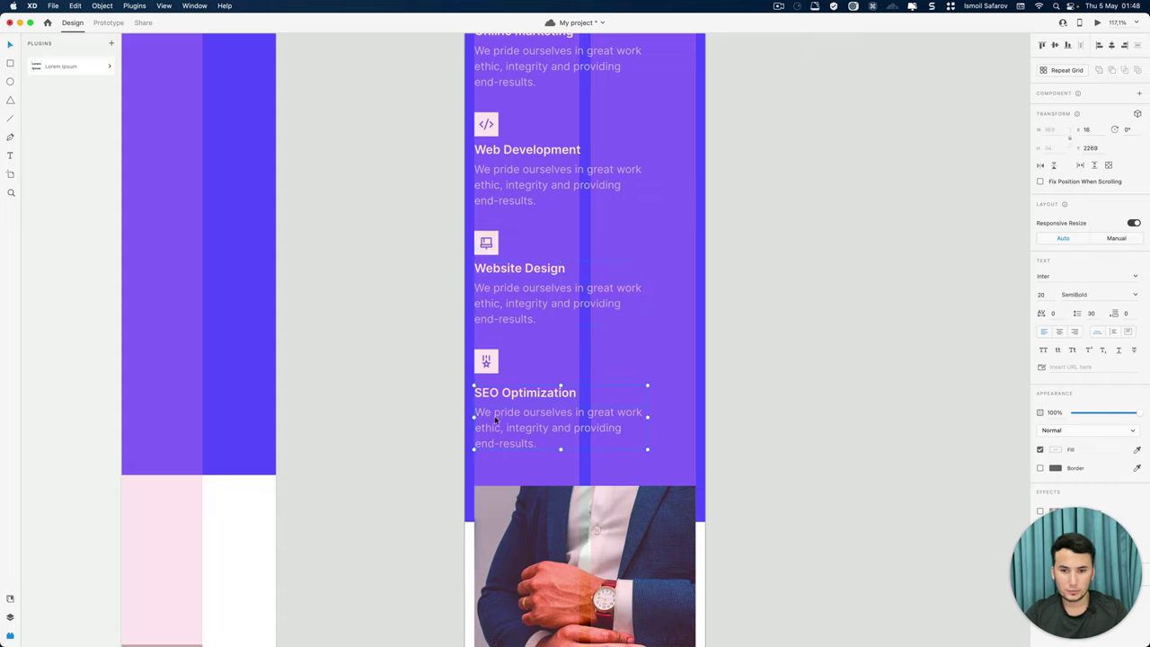
{"action": "key", "text": "shift+Down"}
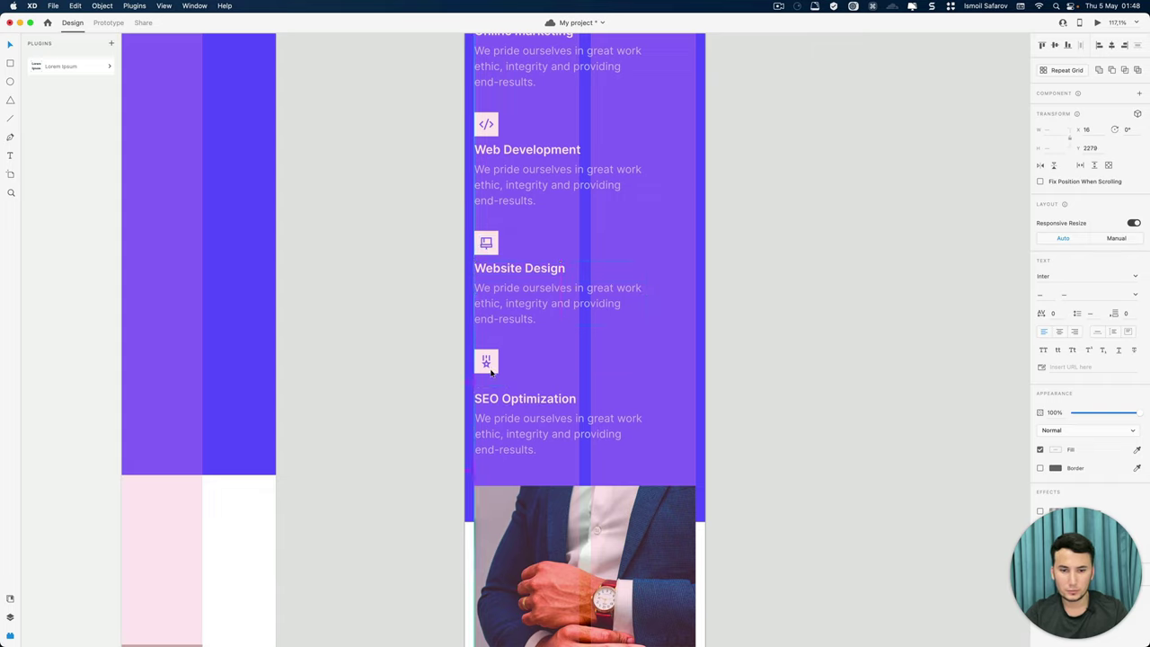
{"action": "key", "text": "shift+Up"}
{"action": "key", "text": "shift+Up"}
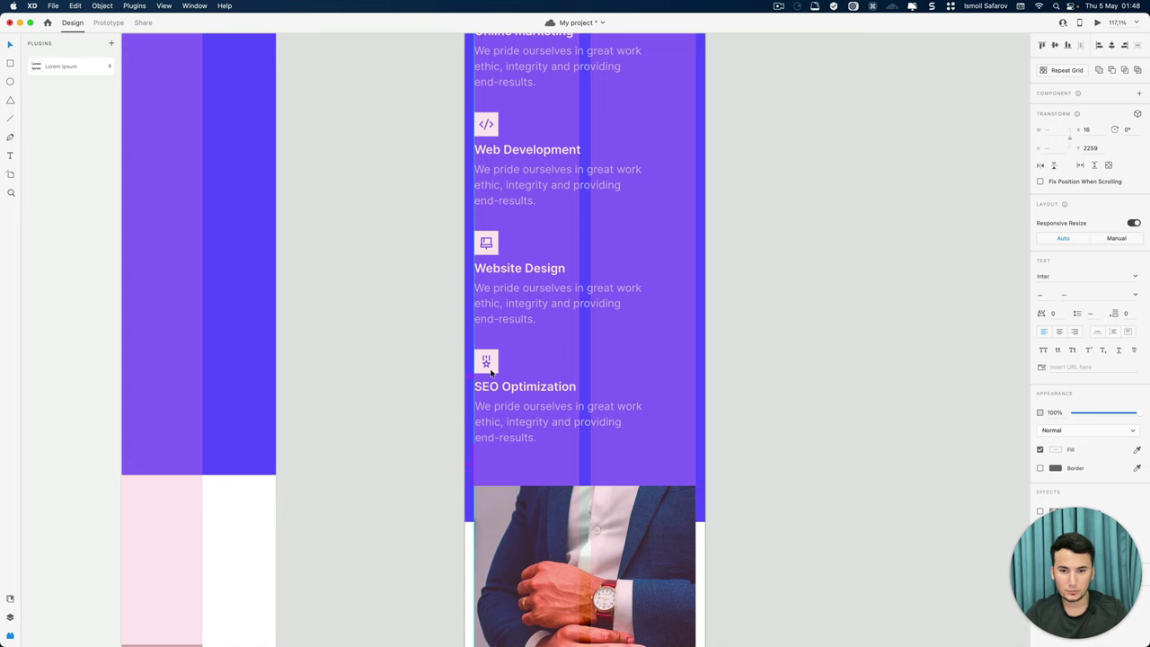
{"action": "left_click", "coordinate": [423, 350]}
- Toggle the artboard layout grid to check the services' alignment, leaving it shown
{"action": "scroll", "coordinate": [424, 351], "scroll_direction": "up", "scroll_amount": 2}
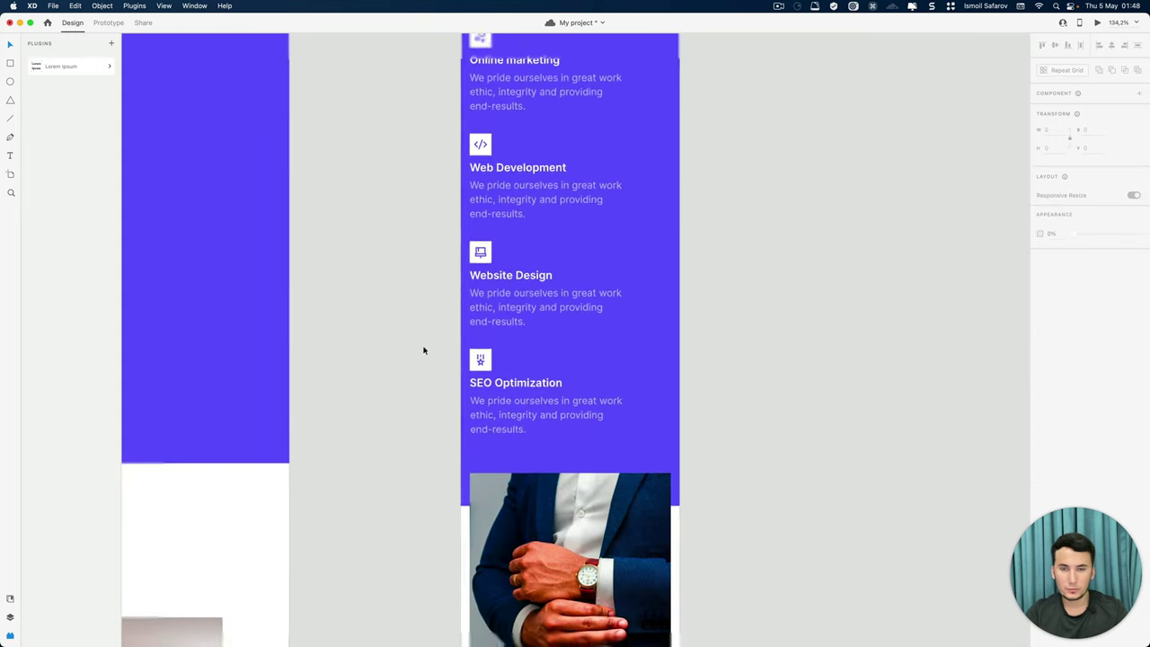
{"action": "scroll", "coordinate": [424, 350], "scroll_direction": "down", "scroll_amount": 3}
{"action": "scroll", "coordinate": [422, 355], "scroll_direction": "down", "scroll_amount": 2}
{"action": "key", "text": "ctrl+shift+apostrophe"}
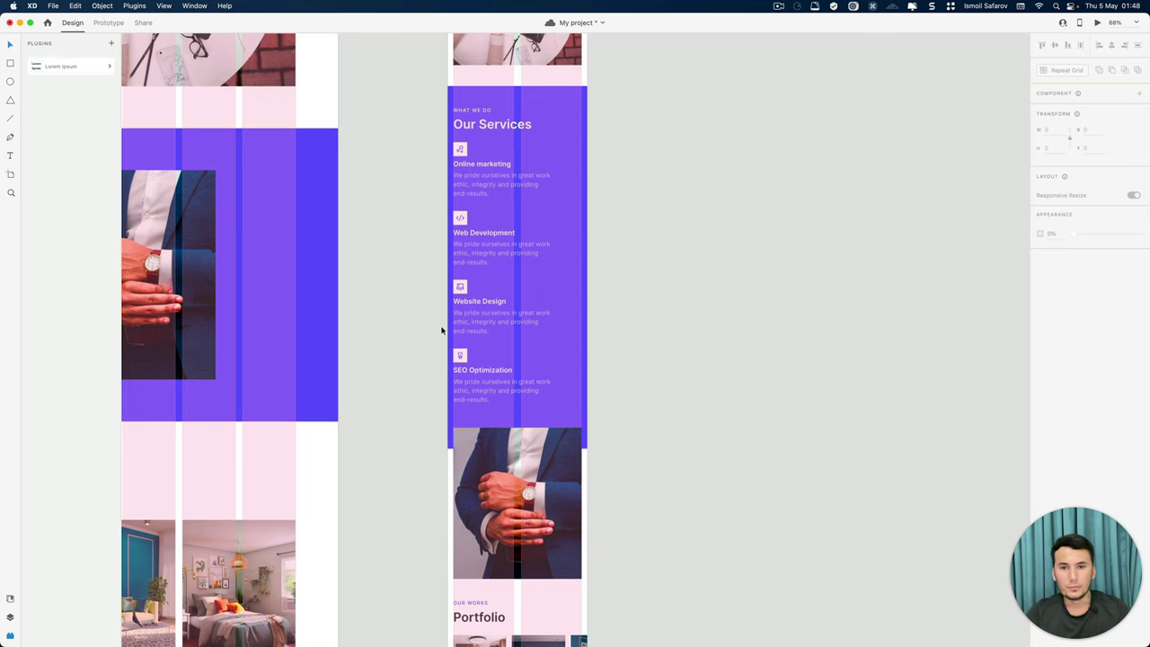
{"action": "scroll", "coordinate": [441, 330], "scroll_direction": "up", "scroll_amount": 2}
{"action": "key", "text": "ctrl+shift+apostrophe"}
{"action": "scroll", "coordinate": [428, 206], "scroll_direction": "up", "scroll_amount": 2}
{"action": "scroll", "coordinate": [430, 207], "scroll_direction": "up", "scroll_amount": 2}
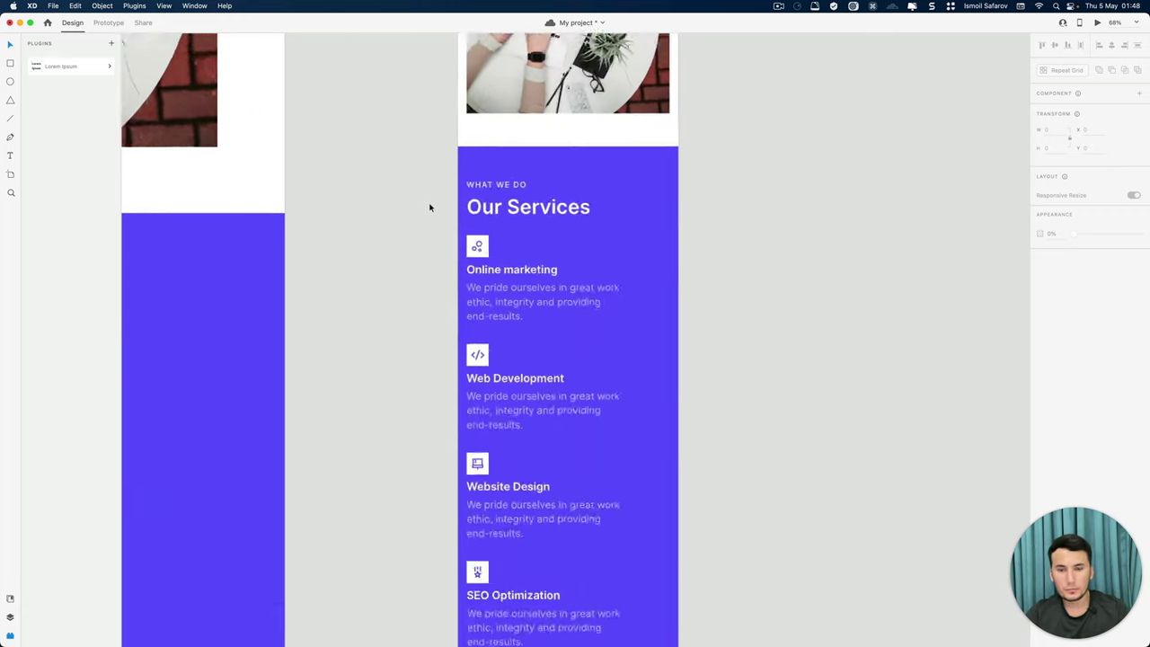
{"action": "scroll", "coordinate": [430, 208], "scroll_direction": "up", "scroll_amount": 1}
{"action": "key", "text": "ctrl+shift+apostrophe"}
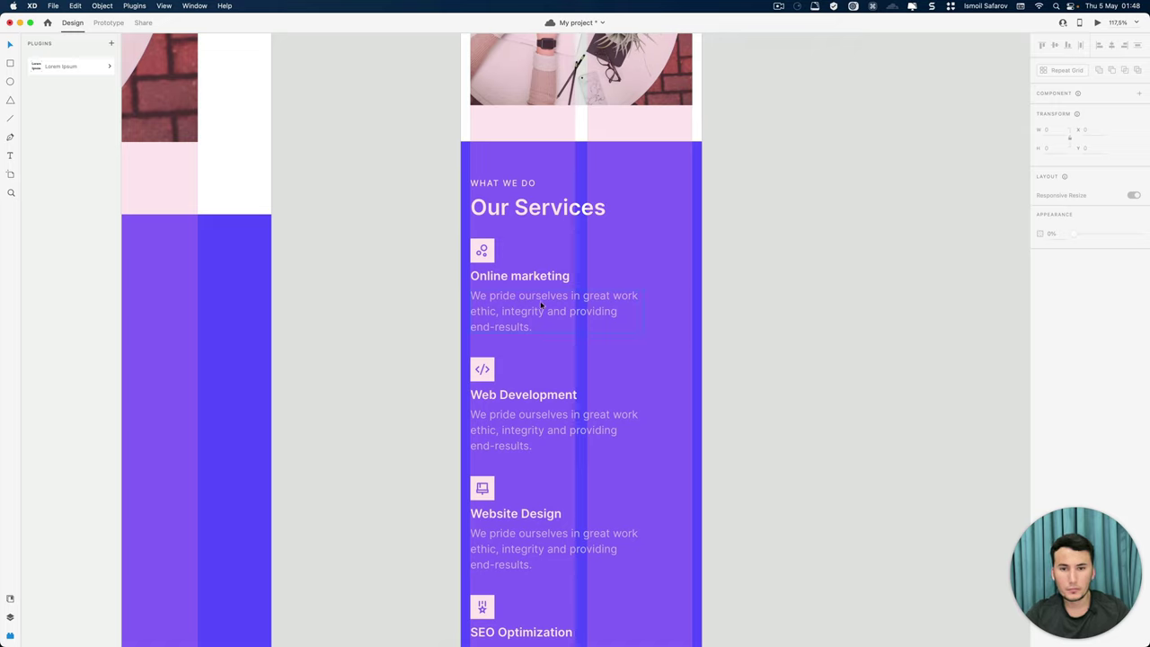
- Inspect the Online marketing, background and Web Development elements by selecting them
{"action": "left_click", "coordinate": [471, 251]}
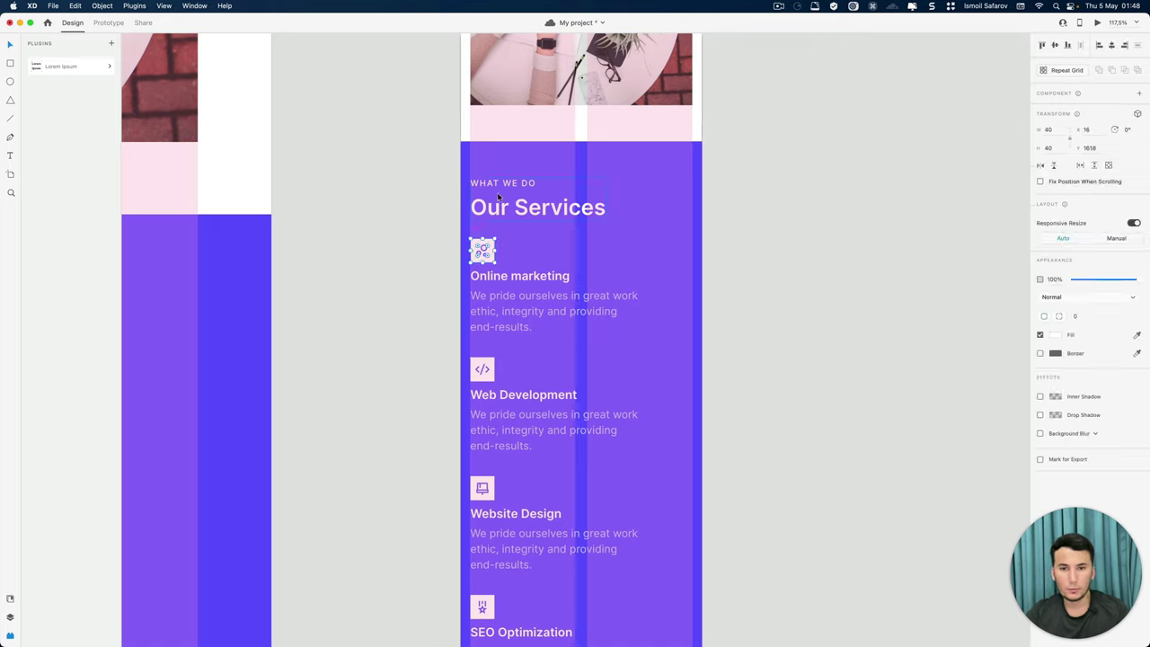
{"action": "left_click", "coordinate": [482, 326]}
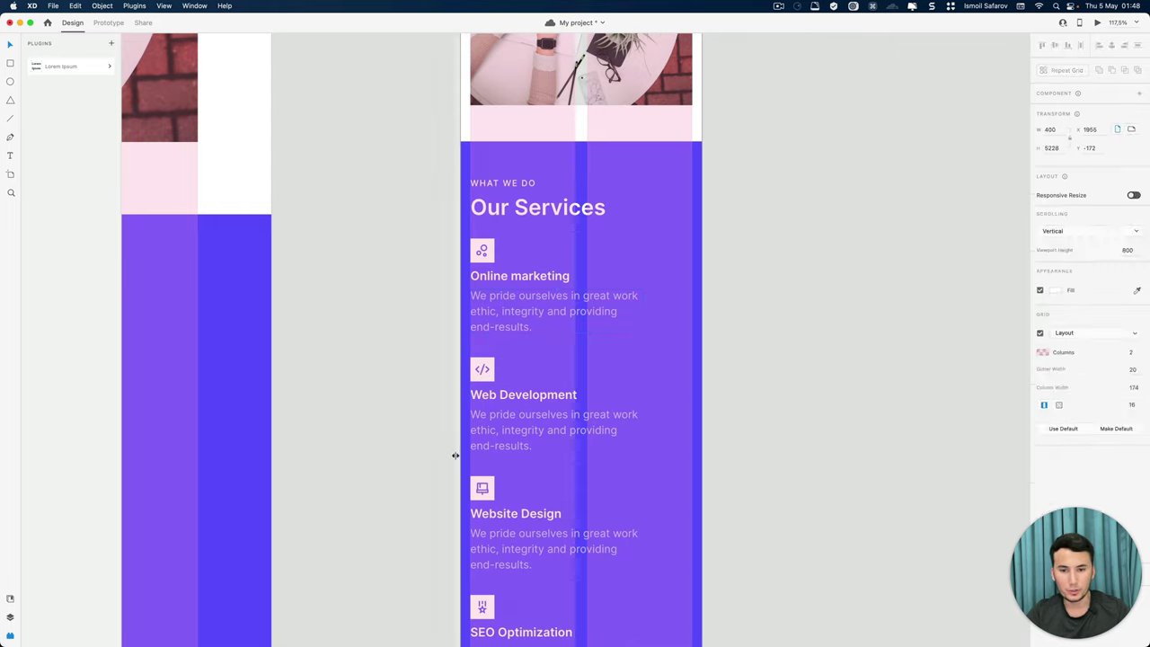
{"action": "left_click", "coordinate": [456, 447]}
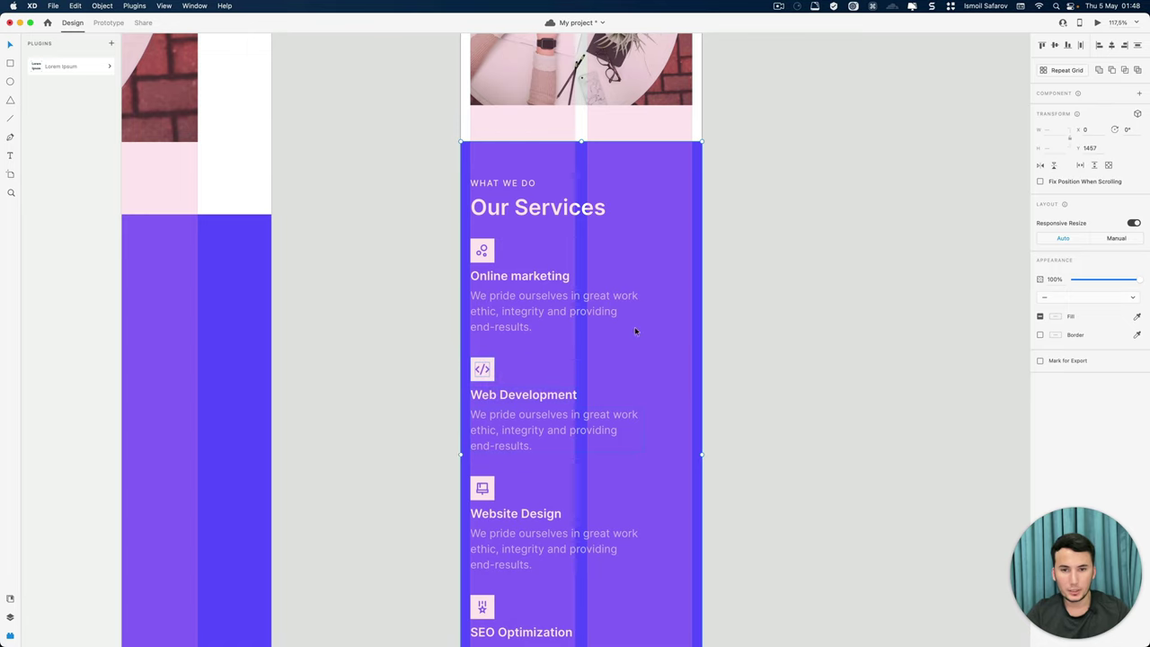
{"action": "double_click", "coordinate": [667, 343]}
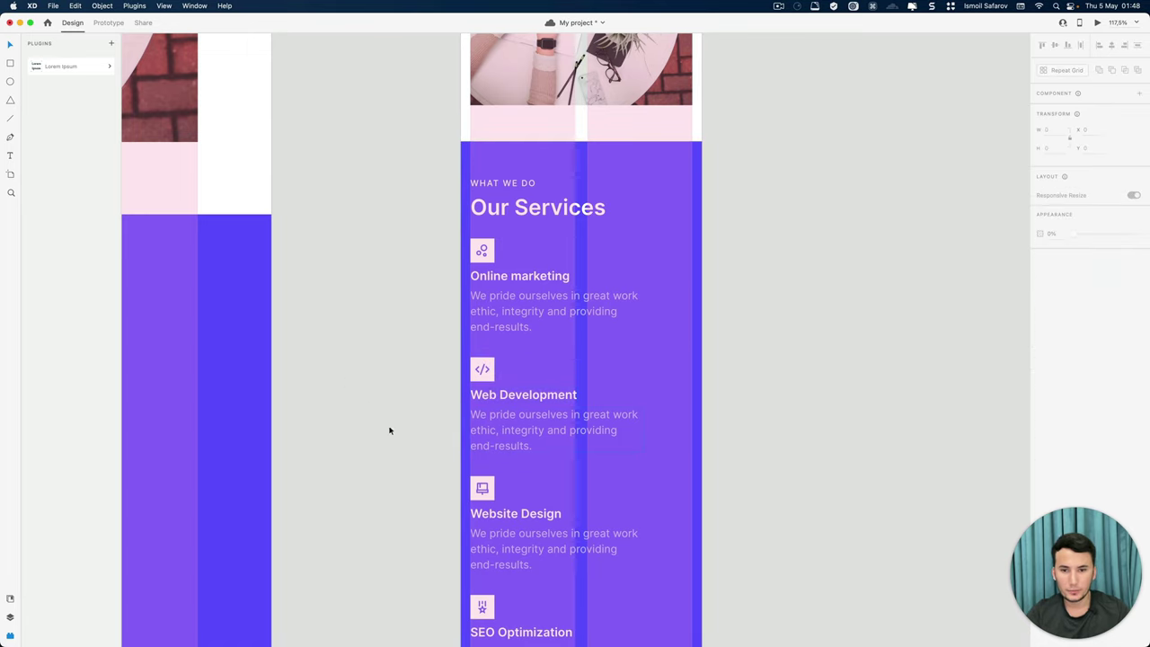
{"action": "left_click_drag", "start_coordinate": [408, 406], "coordinate": [531, 466]}
{"action": "key", "text": "Escape"}
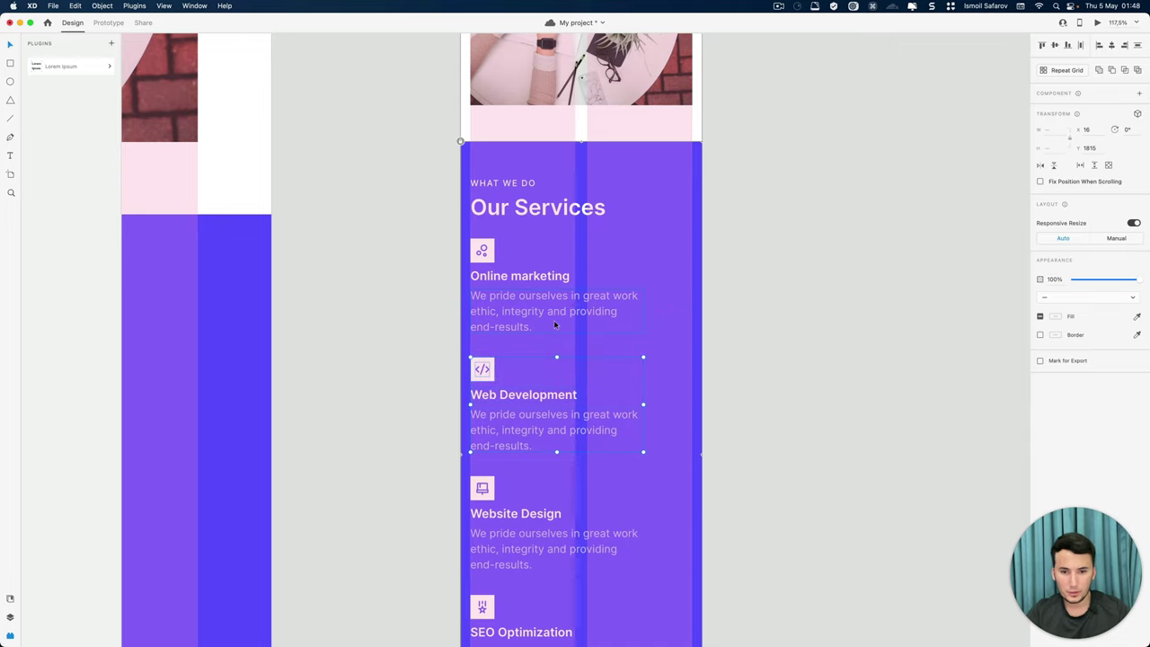
{"action": "left_click", "coordinate": [430, 381]}
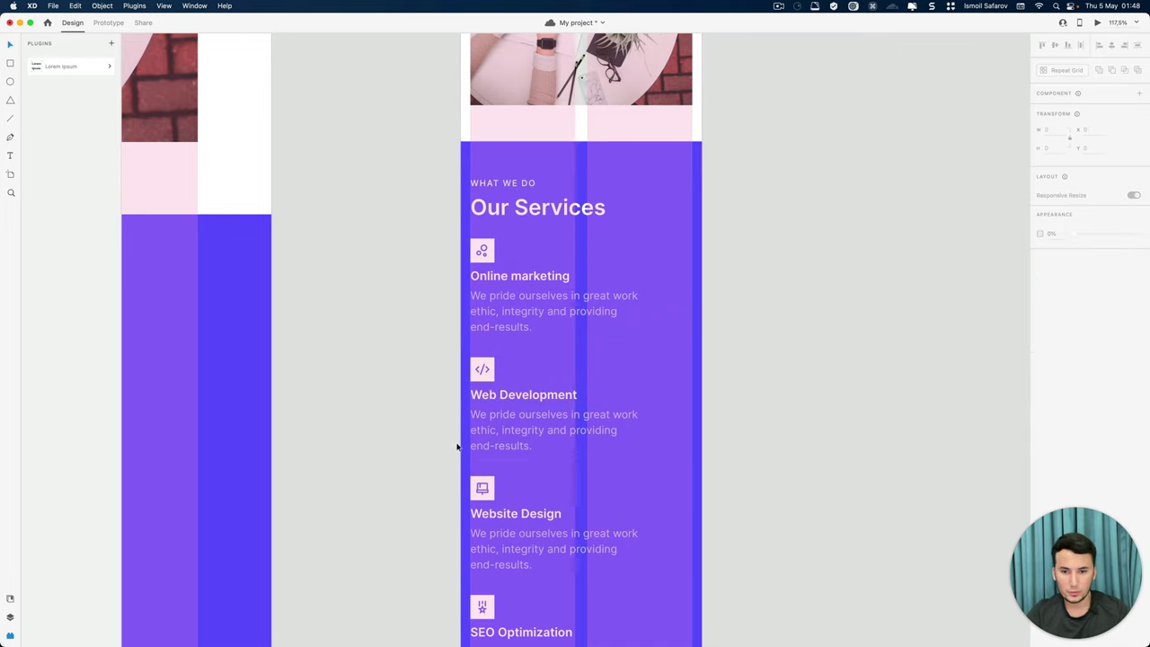
- Nudge the Web Development, Website Design and SEO Optimization groups up with Shift+Up
{"action": "left_click_drag", "start_coordinate": [433, 458], "coordinate": [640, 337]}
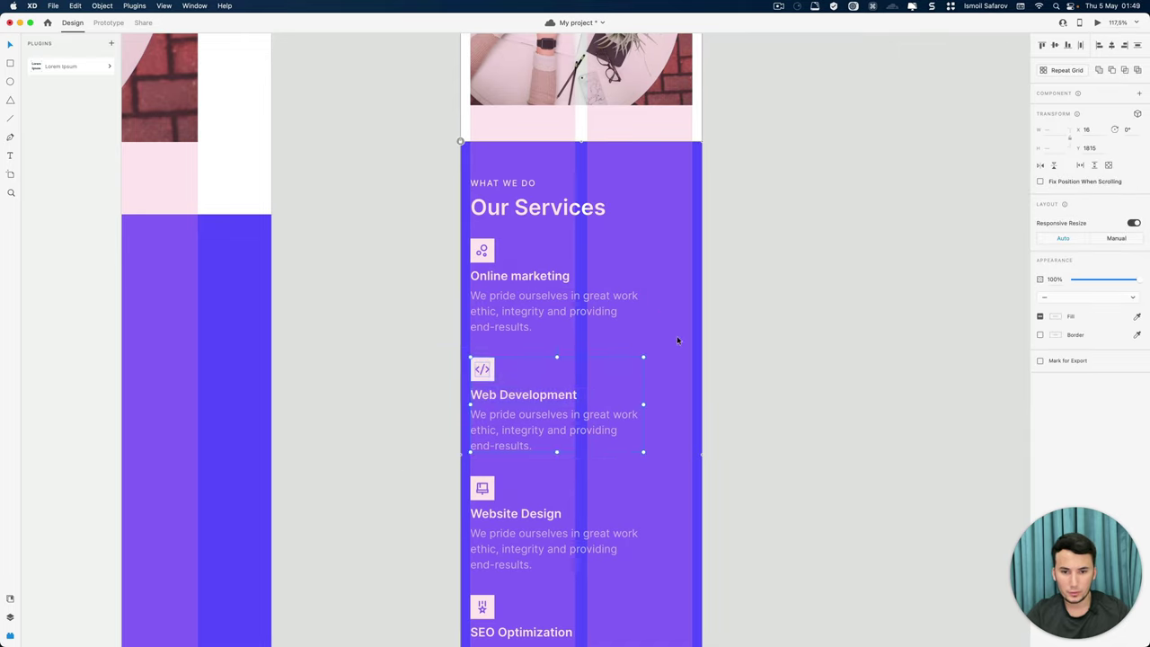
{"action": "key", "text": "shift+Up"}
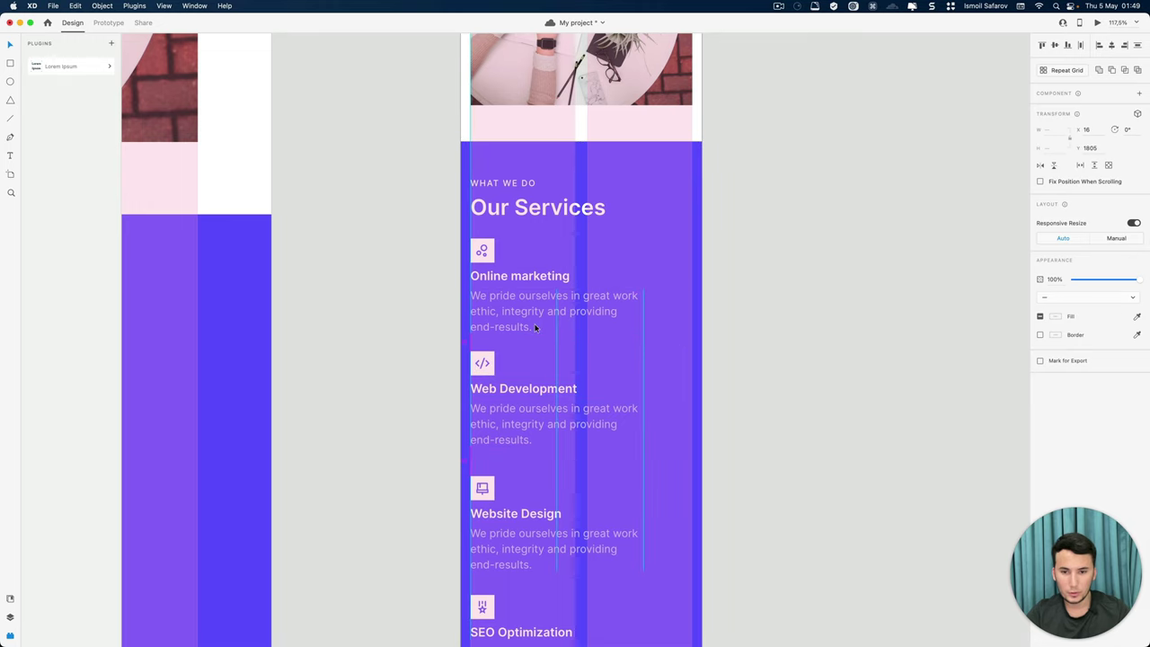
{"action": "scroll", "coordinate": [486, 382], "scroll_direction": "down", "scroll_amount": 3}
{"action": "left_click_drag", "start_coordinate": [419, 510], "coordinate": [606, 396]}
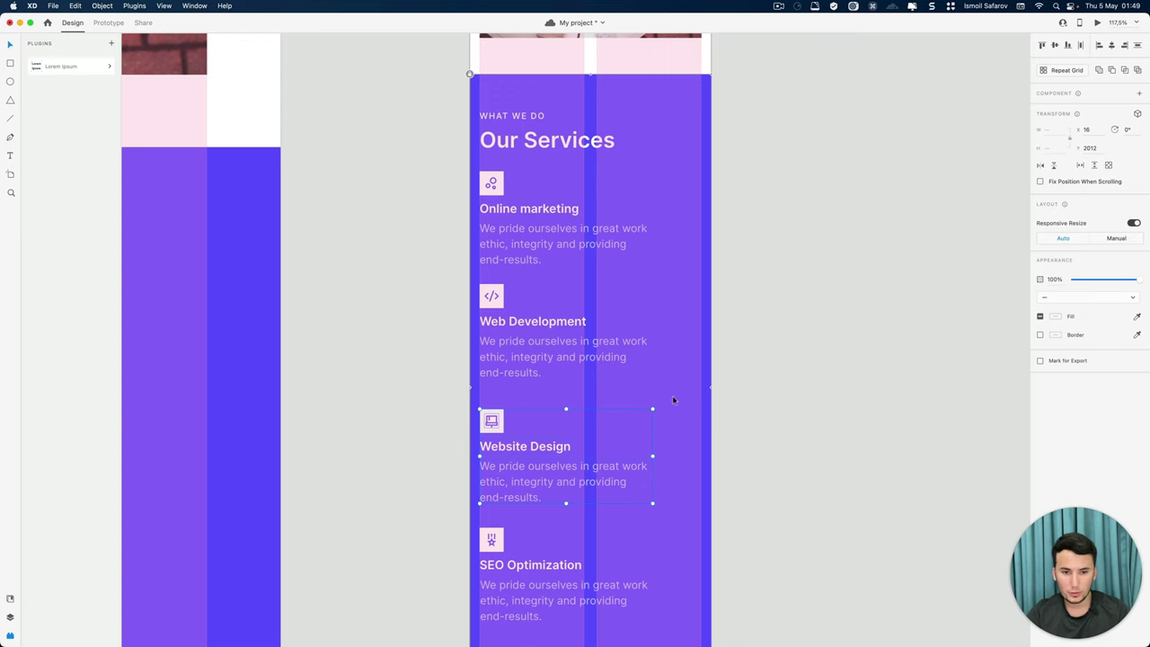
{"action": "key", "text": "shift+Up"}
{"action": "key", "text": "shift+Up"}
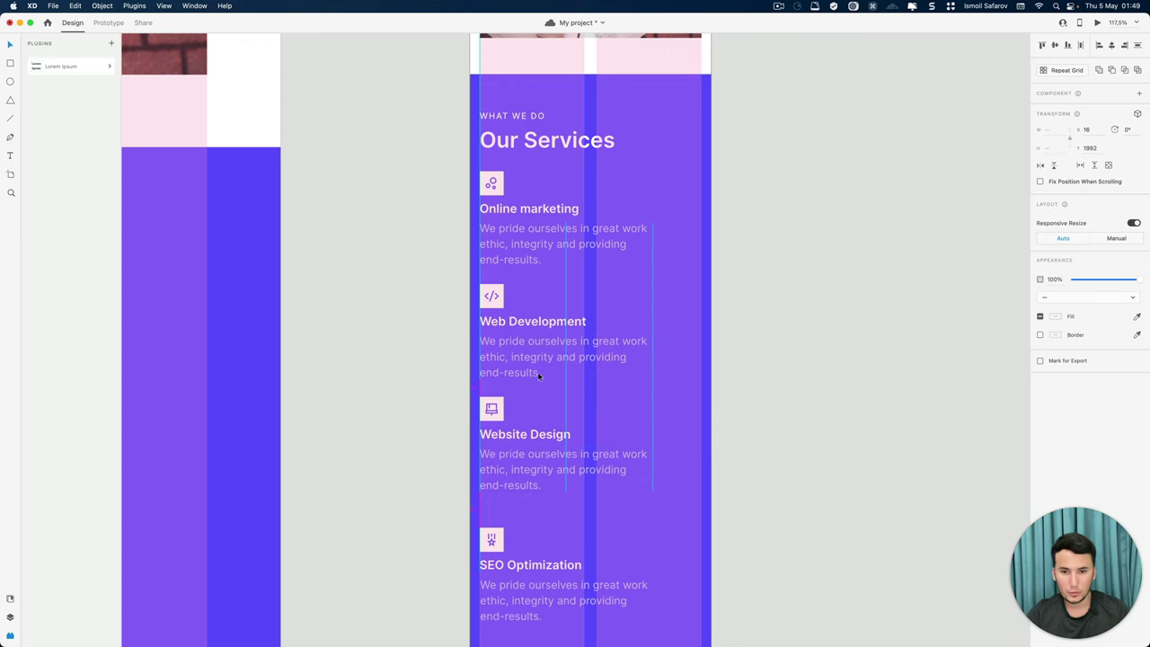
{"action": "scroll", "coordinate": [544, 374], "scroll_direction": "down", "scroll_amount": 8}
{"action": "left_click_drag", "start_coordinate": [419, 451], "coordinate": [699, 333]}
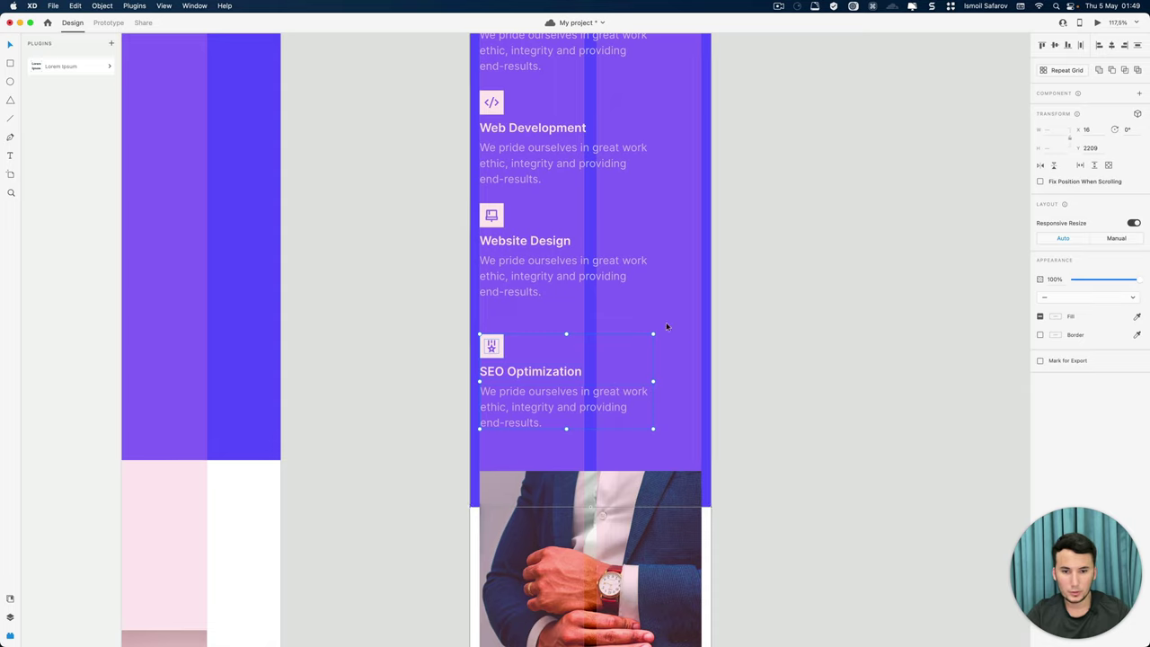
{"action": "key", "text": "shift+Up"}
{"action": "key", "text": "shift+Up"}
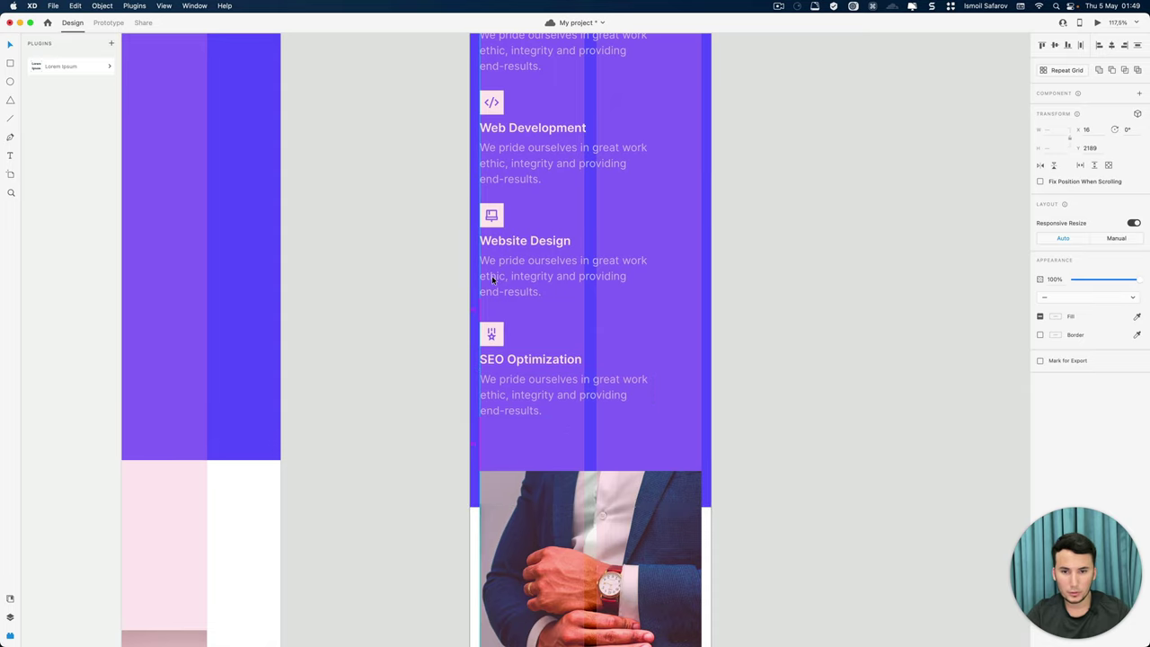
{"action": "key", "text": "shift+Up"}
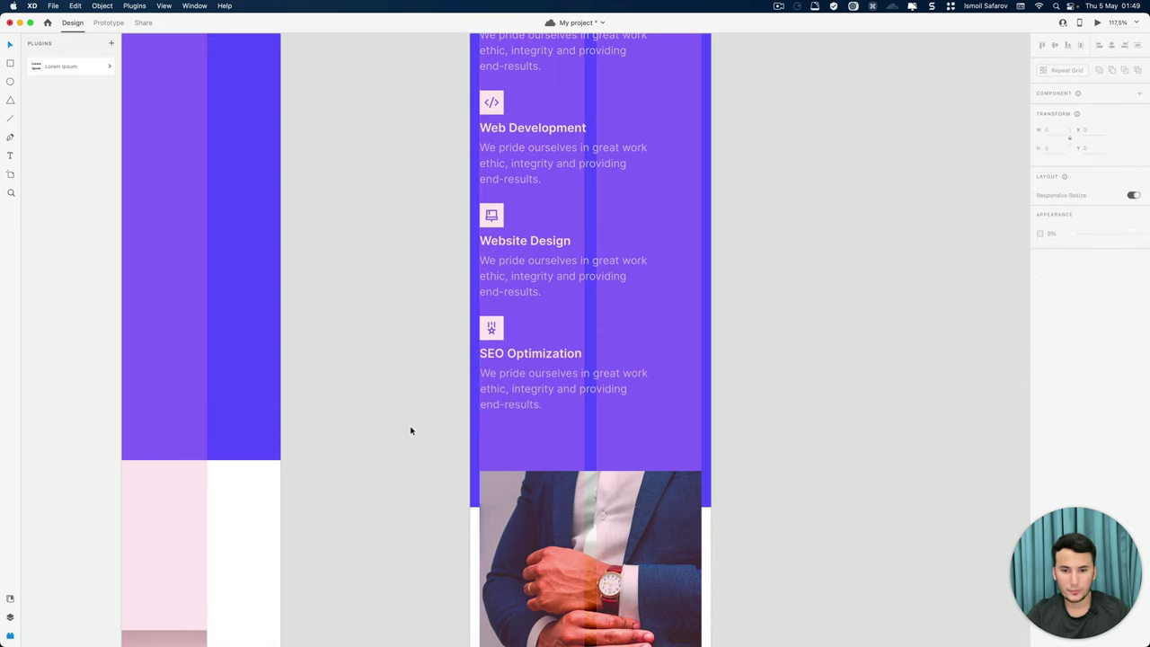
- Move the suit photo up beneath the services
{"action": "left_click", "coordinate": [541, 497]}
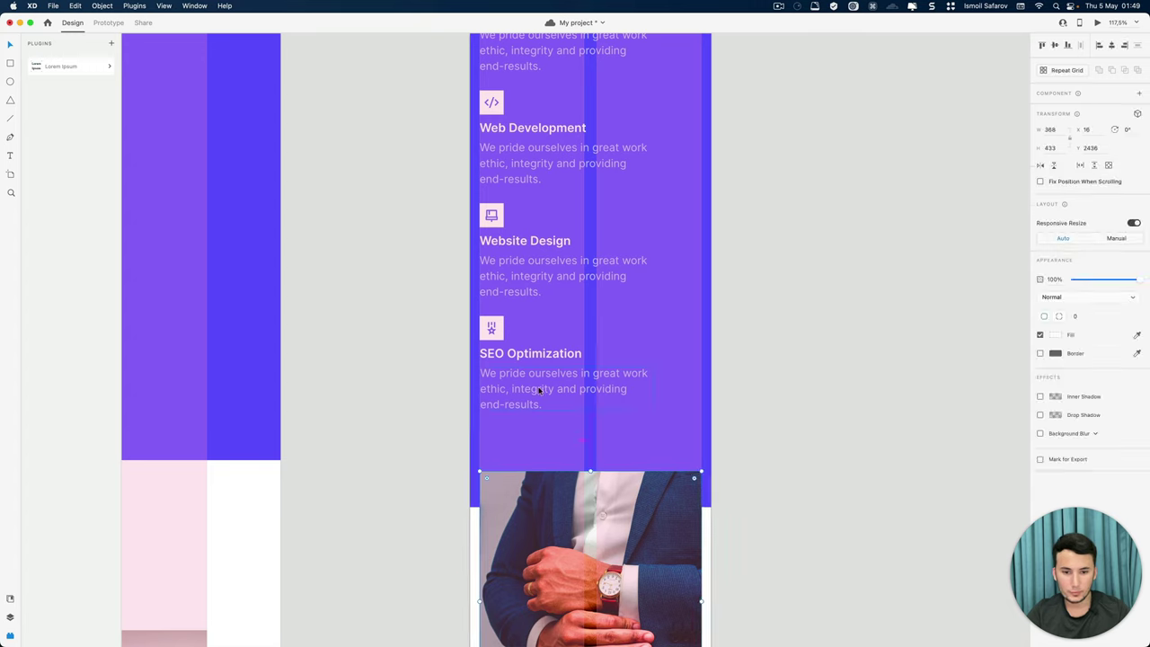
{"action": "key", "text": "shift+Up"}
{"action": "key", "text": "shift+Up"}
{"action": "key", "text": "shift+Up"}
{"action": "key", "text": "shift+Up"}
{"action": "key", "text": "shift+Up"}
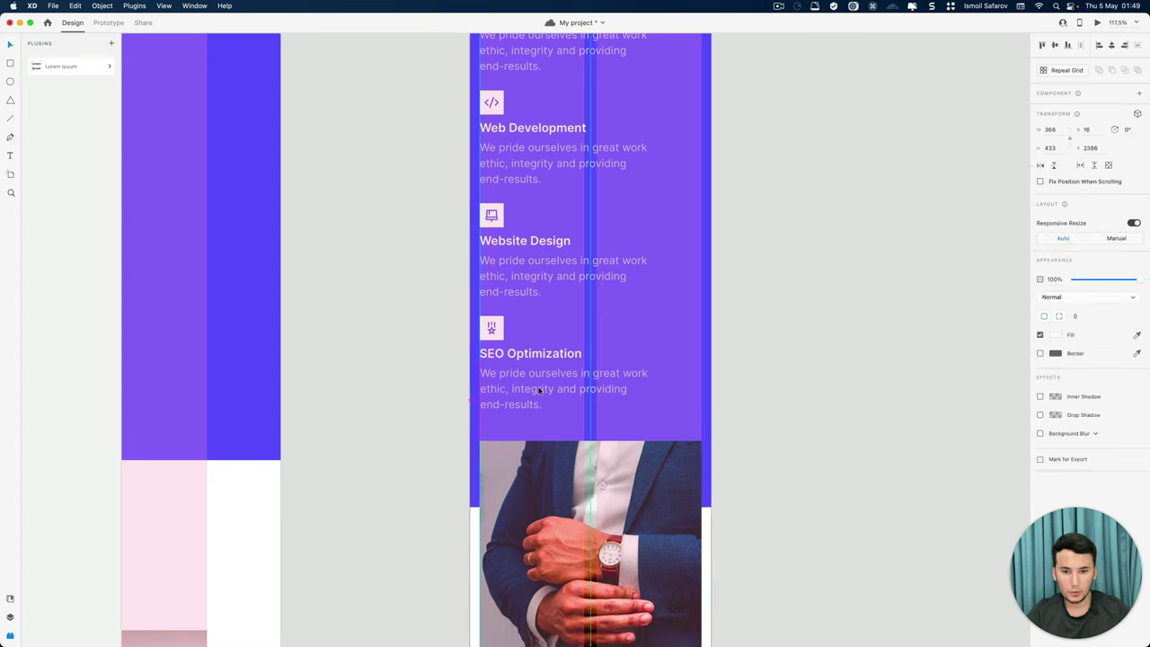
{"action": "key", "text": "shift+Down"}
{"action": "key", "text": "shift+Down"}
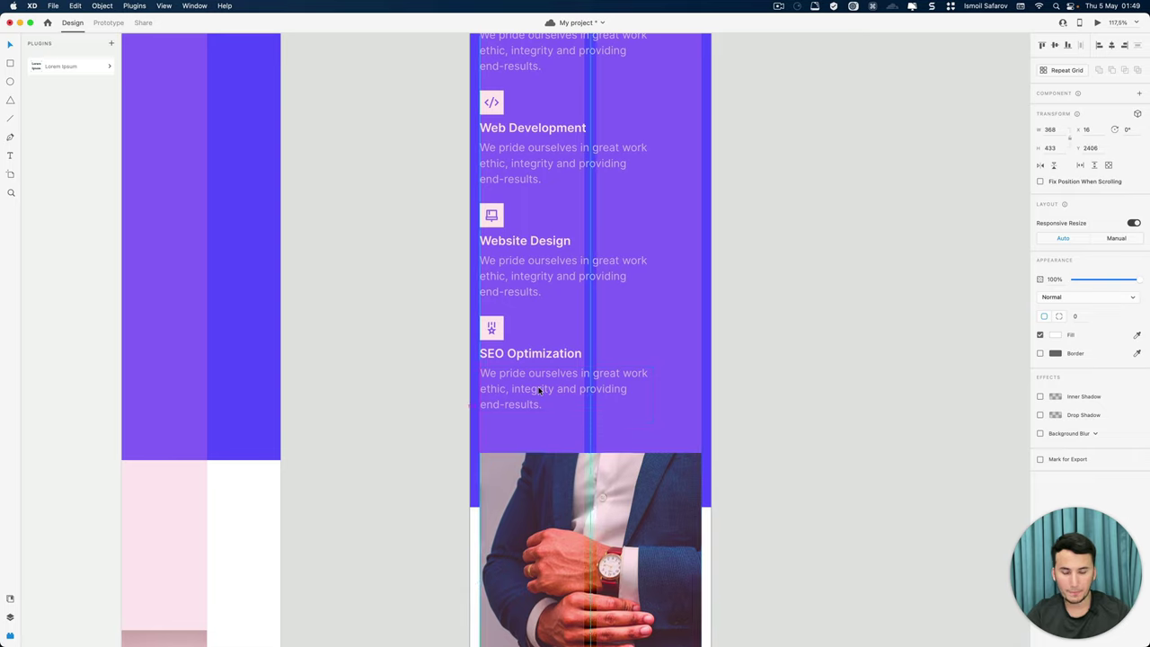
{"action": "key", "text": "shift+Up"}
{"action": "key", "text": "shift+Up"}
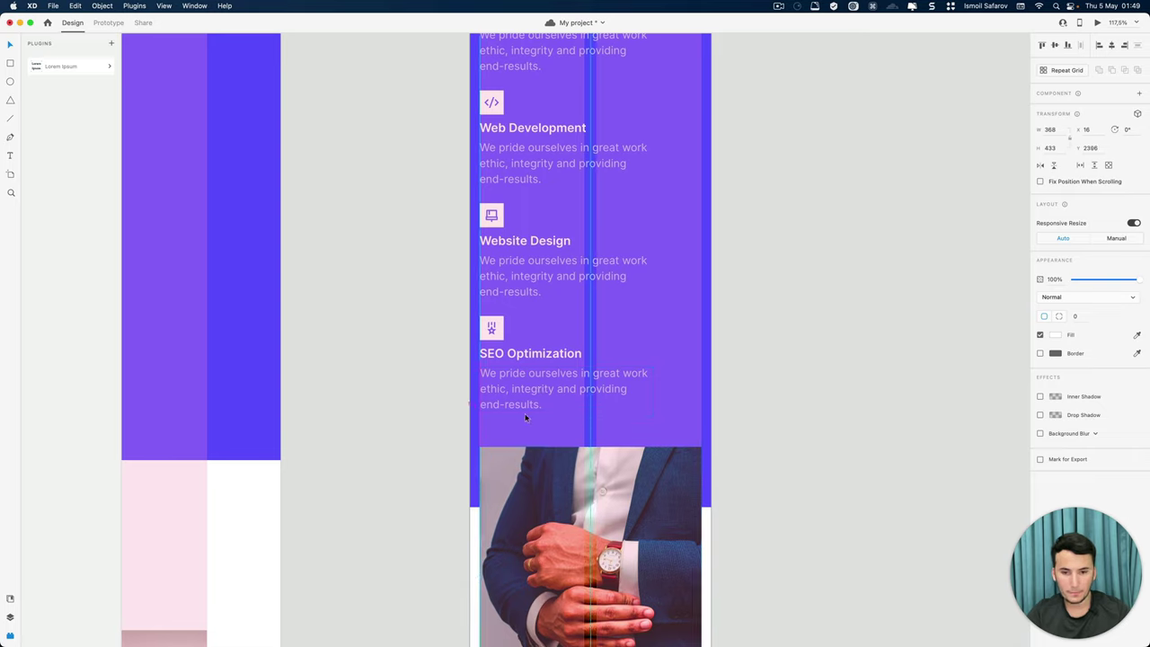
- Shorten the purple services background by entering 939+60 for a 999 height
{"action": "left_click", "coordinate": [499, 427]}
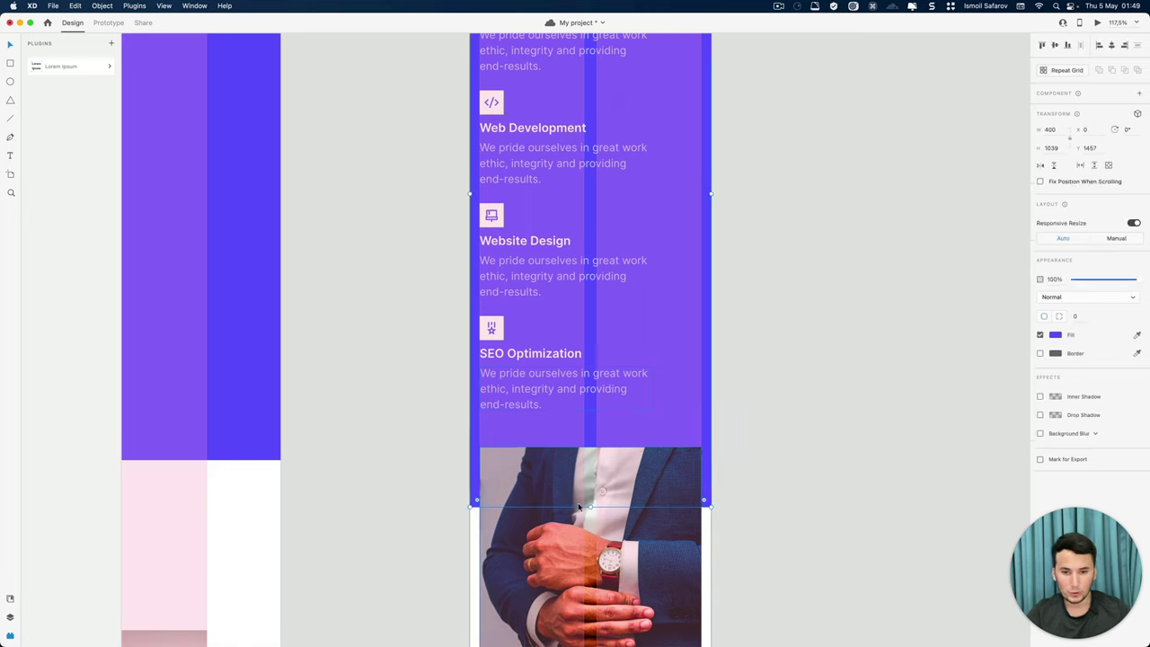
{"action": "left_click_drag", "start_coordinate": [591, 507], "coordinate": [591, 446]}
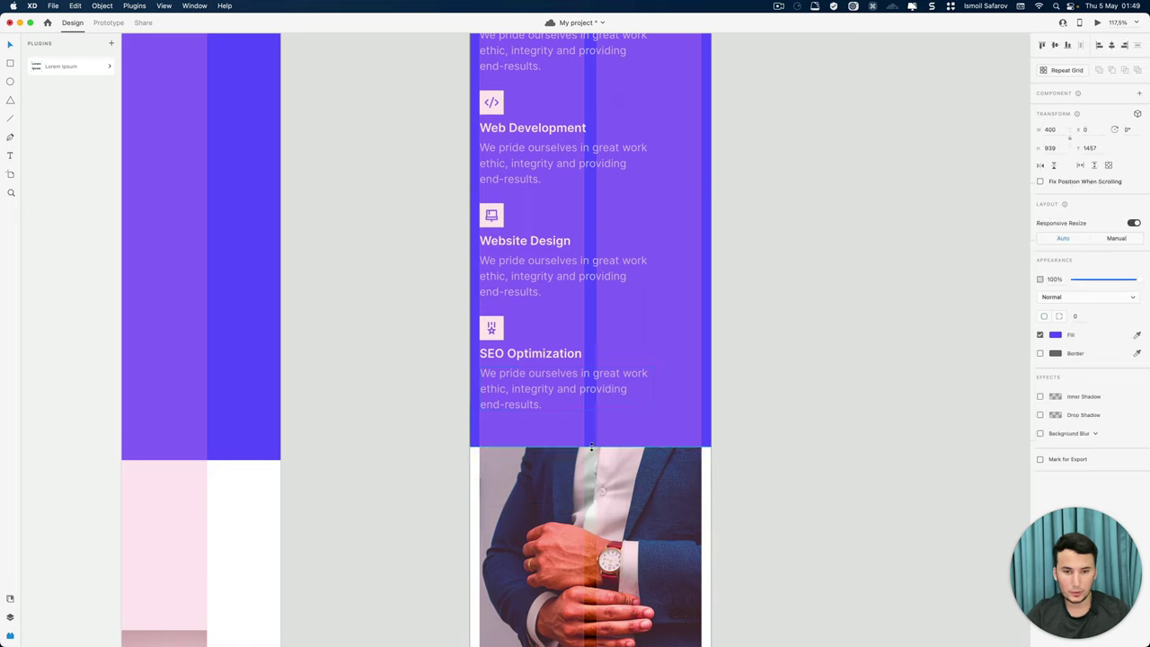
{"action": "left_click", "coordinate": [1063, 148]}
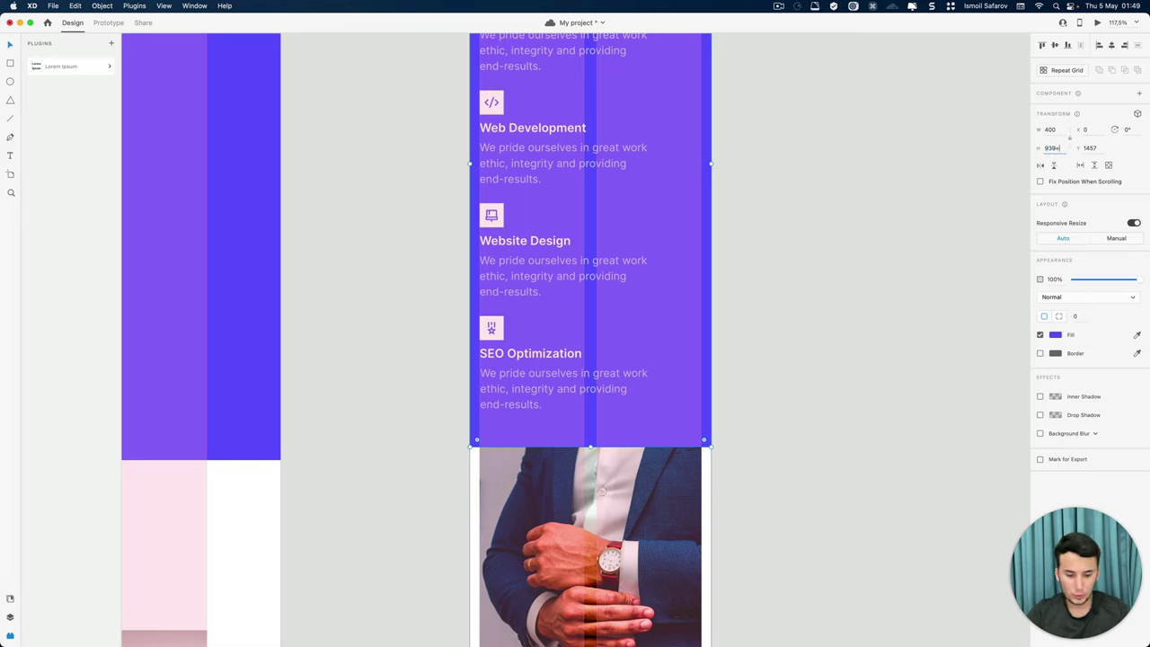
{"action": "type", "text": "+60"}
{"action": "key", "text": "Return"}
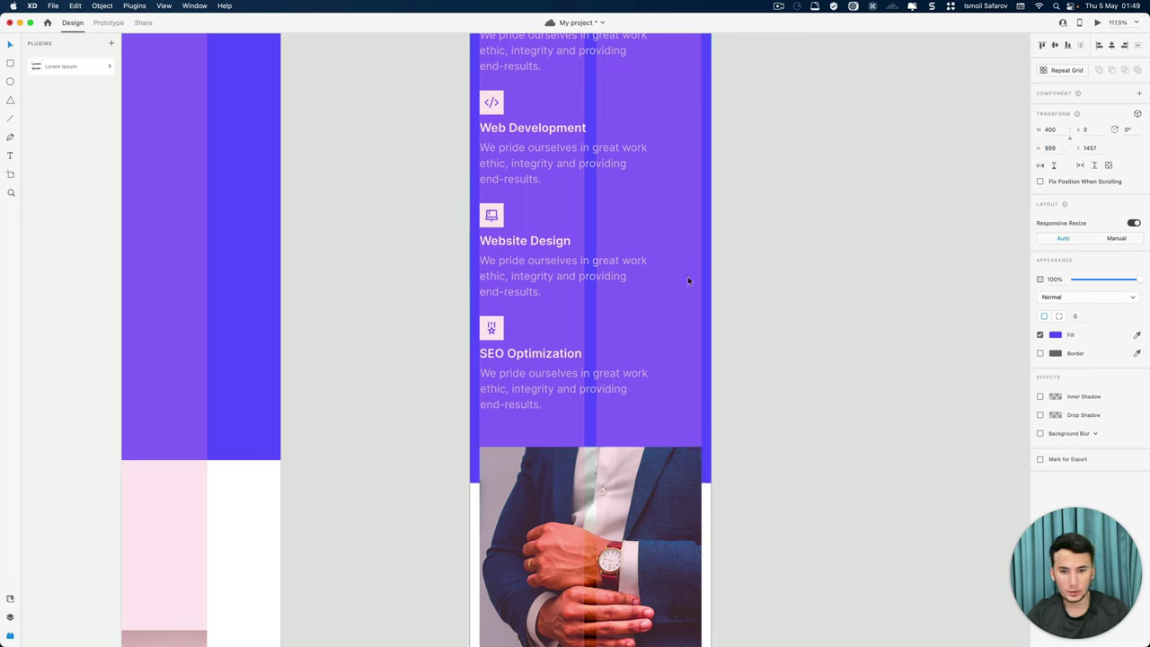
{"action": "left_click", "coordinate": [528, 455]}
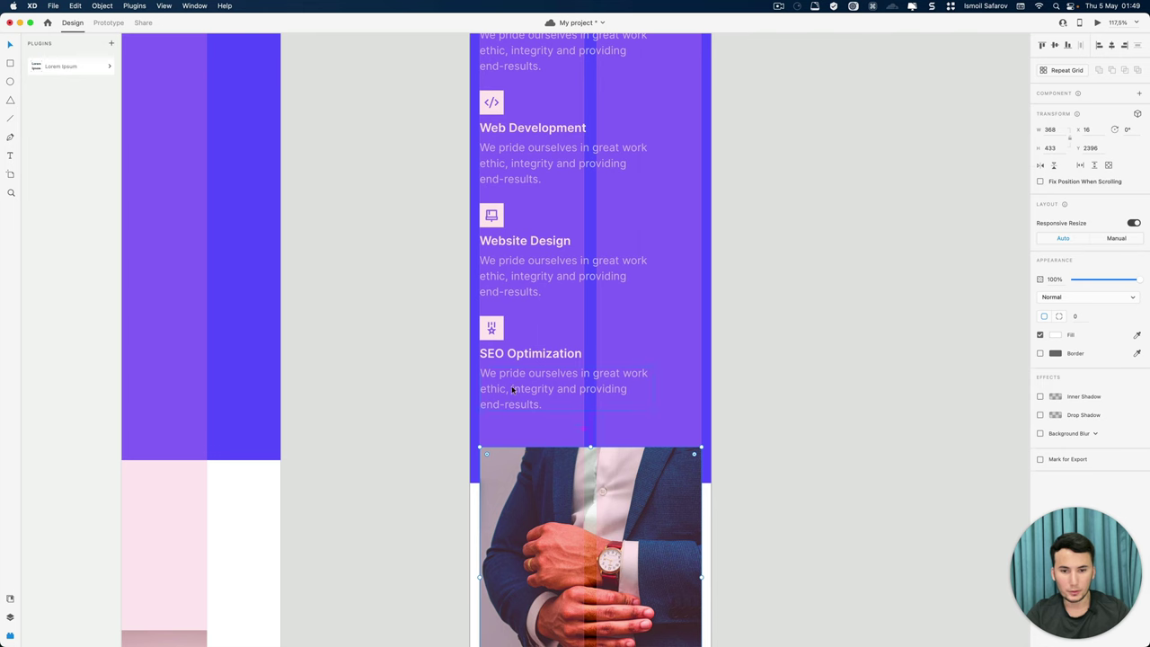
{"action": "left_click", "coordinate": [378, 343]}
- Marquee-select the Portfolio, Our Team and Contact Us groups and shift them up together
{"action": "scroll", "coordinate": [378, 342], "scroll_direction": "down", "scroll_amount": 5}
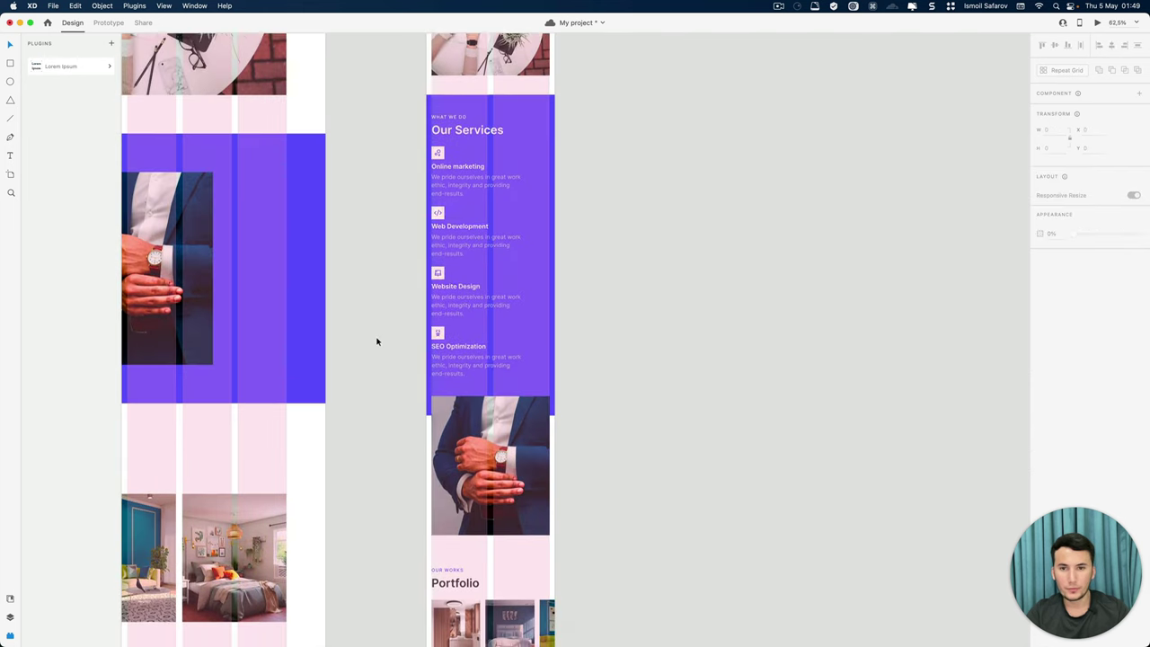
{"action": "scroll", "coordinate": [377, 340], "scroll_direction": "up", "scroll_amount": 1}
{"action": "scroll", "coordinate": [378, 340], "scroll_direction": "down", "scroll_amount": 5}
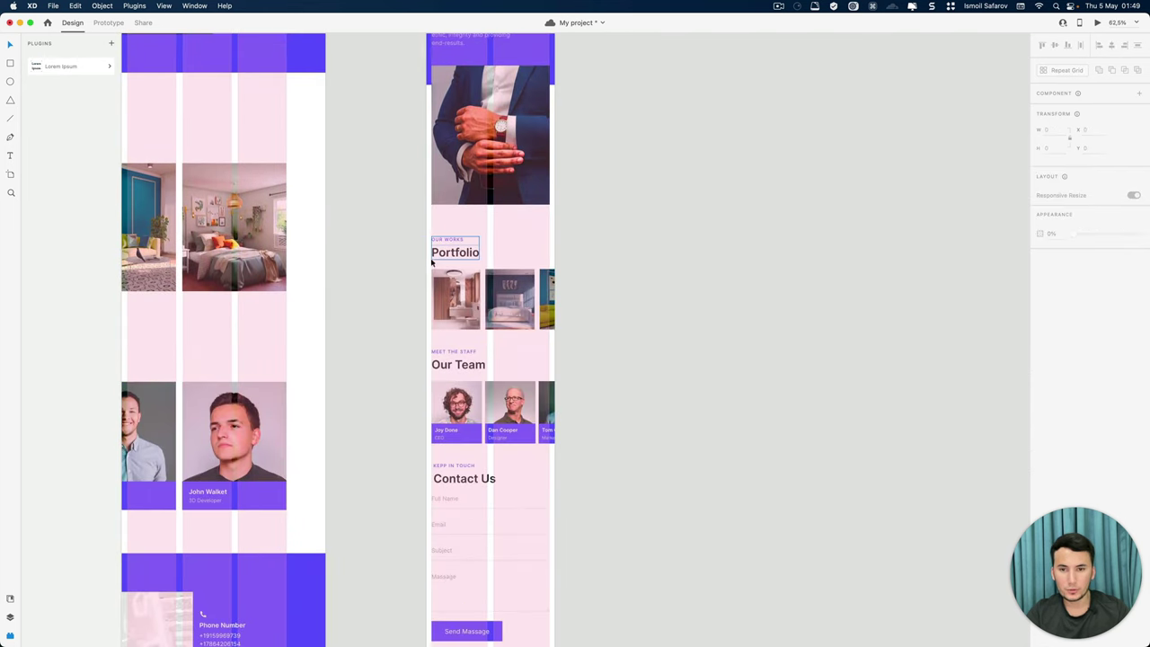
{"action": "scroll", "coordinate": [433, 261], "scroll_direction": "down", "scroll_amount": 5}
{"action": "mouse_move", "coordinate": [392, 426]}
{"action": "left_mouse_down"}
{"action": "mouse_move", "coordinate": [671, 141]}
{"action": "mouse_move", "coordinate": [706, 217]}
{"action": "left_mouse_up"}
{"action": "scroll", "coordinate": [647, 162], "scroll_direction": "up", "scroll_amount": 5}
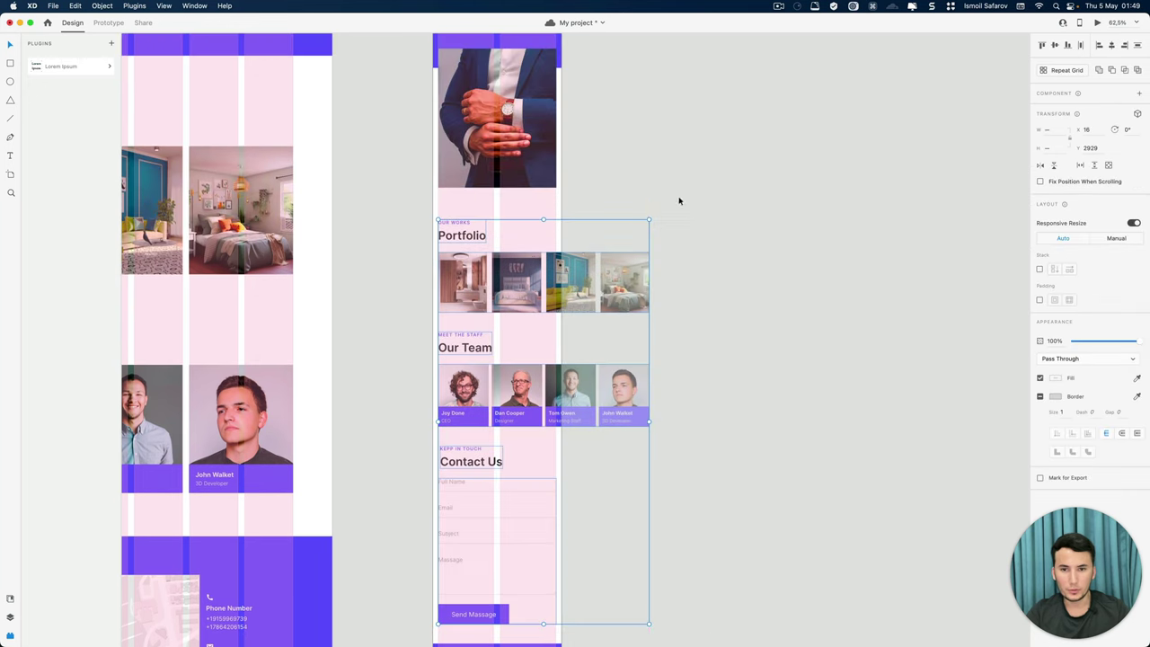
{"action": "key", "text": "shift+Up"}
{"action": "key", "text": "shift+Up"}
{"action": "key", "text": "shift+Up"}
{"action": "key", "text": "shift+Up"}
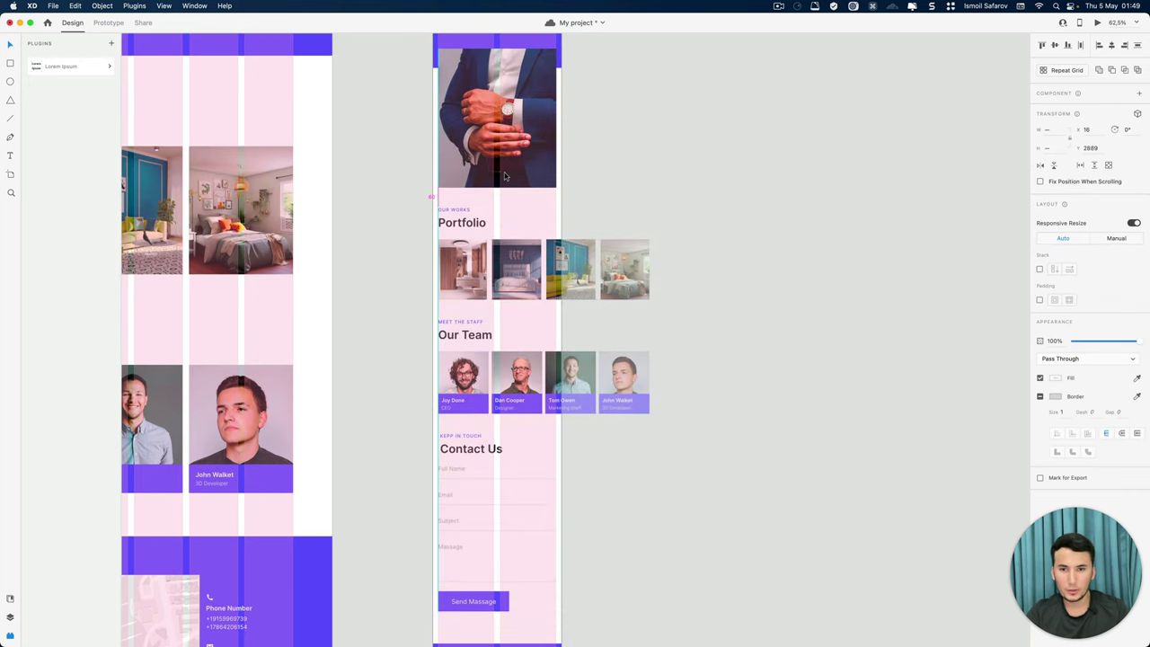
{"action": "left_click", "coordinate": [357, 196]}
{"action": "scroll", "coordinate": [357, 199], "scroll_direction": "down", "scroll_amount": 3}
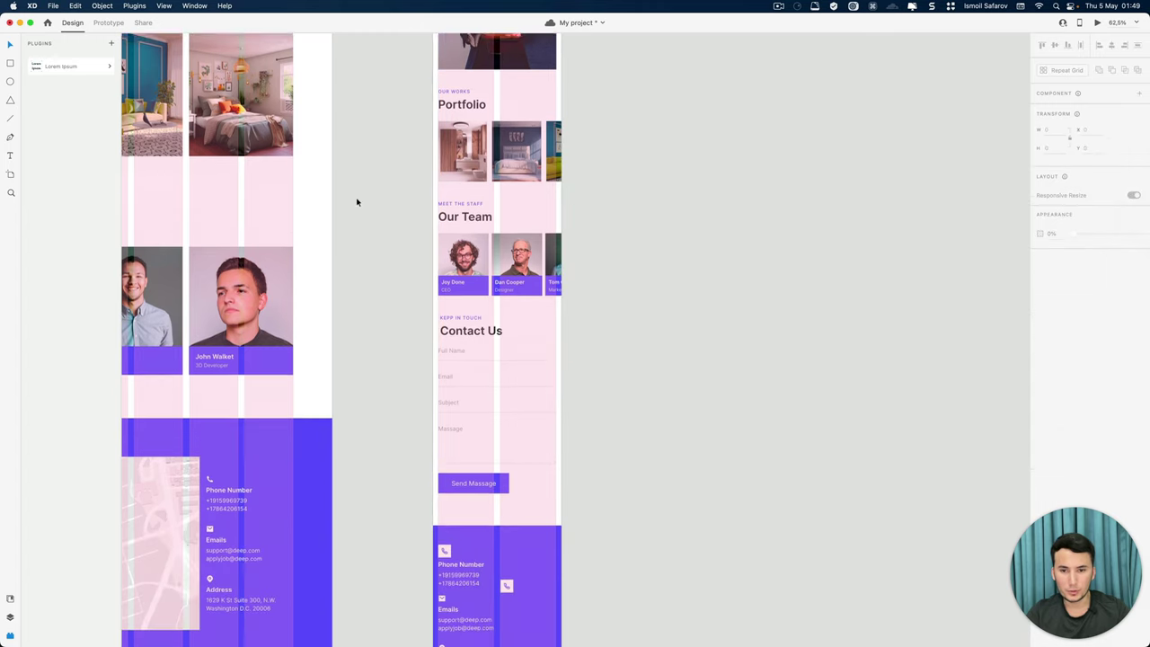
{"action": "scroll", "coordinate": [363, 216], "scroll_direction": "down", "scroll_amount": 2}
{"action": "scroll", "coordinate": [377, 225], "scroll_direction": "down", "scroll_amount": 2}
{"action": "scroll", "coordinate": [454, 329], "scroll_direction": "up", "scroll_amount": 2}
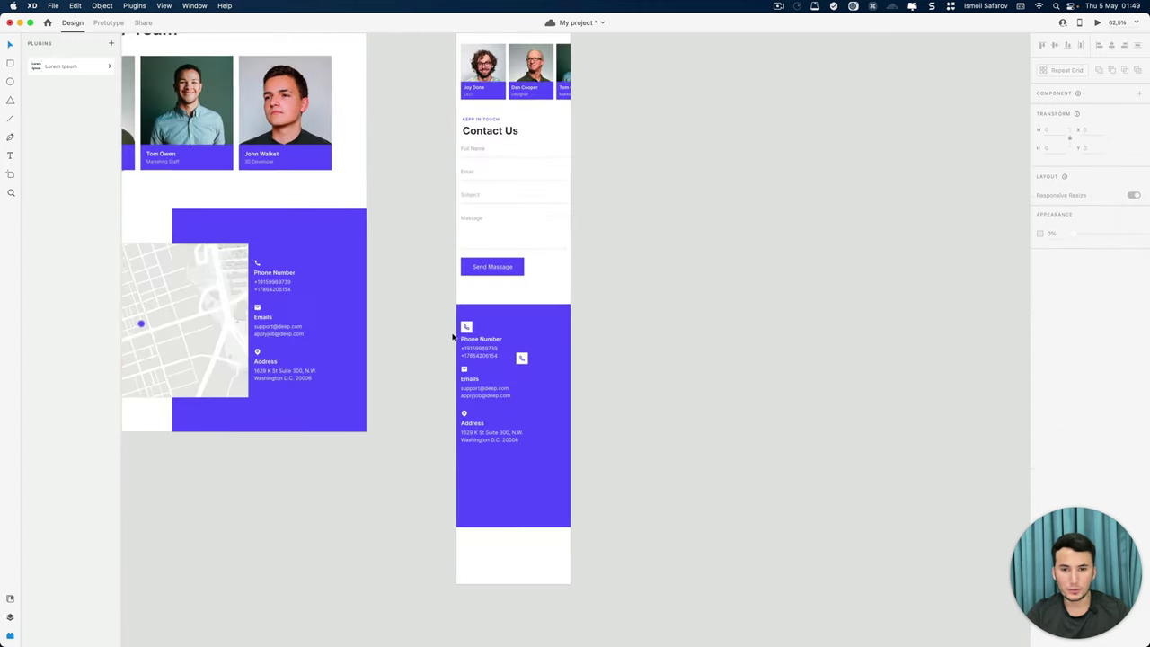
{"action": "scroll", "coordinate": [454, 334], "scroll_direction": "up", "scroll_amount": 3}
{"action": "scroll", "coordinate": [455, 332], "scroll_direction": "up", "scroll_amount": 2}
{"action": "left_click", "coordinate": [497, 376]}
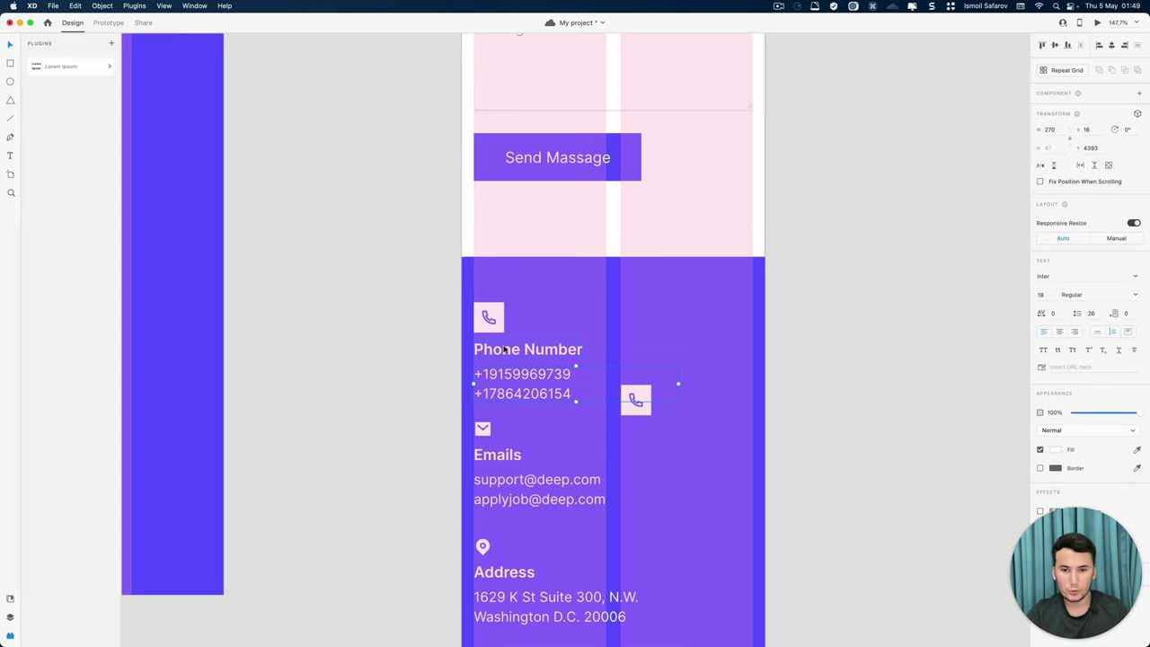
{"action": "left_click", "coordinate": [505, 350], "text": "shift"}
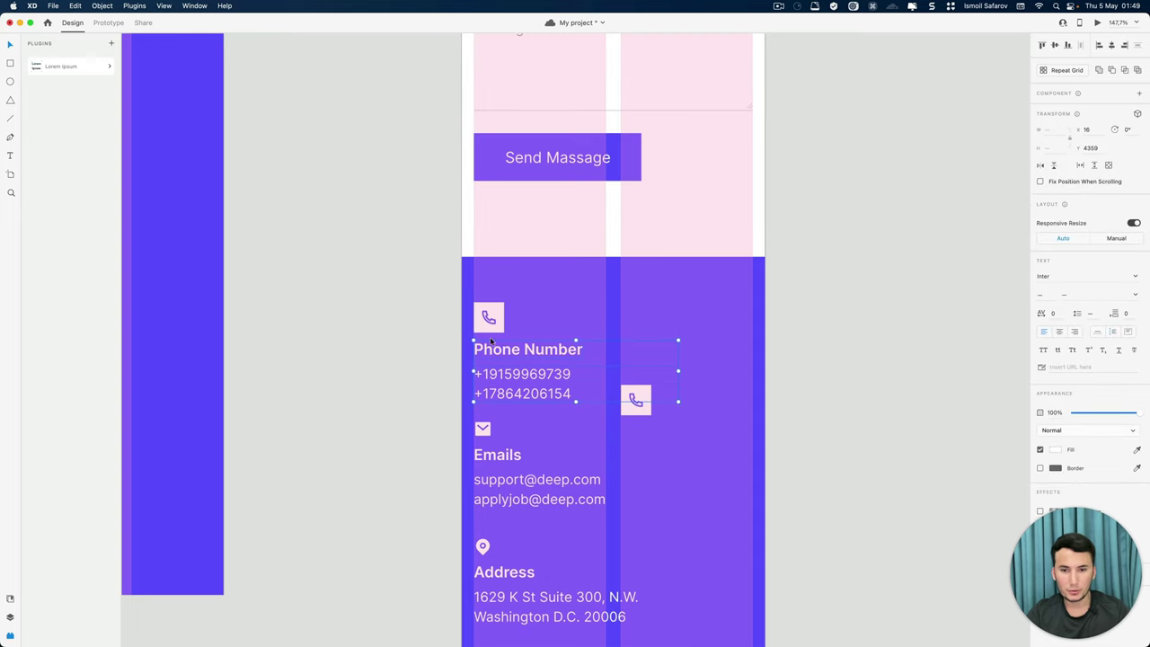
{"action": "scroll", "coordinate": [493, 328], "scroll_direction": "up", "scroll_amount": 15}
{"action": "scroll", "coordinate": [492, 360], "scroll_direction": "up", "scroll_amount": 10}
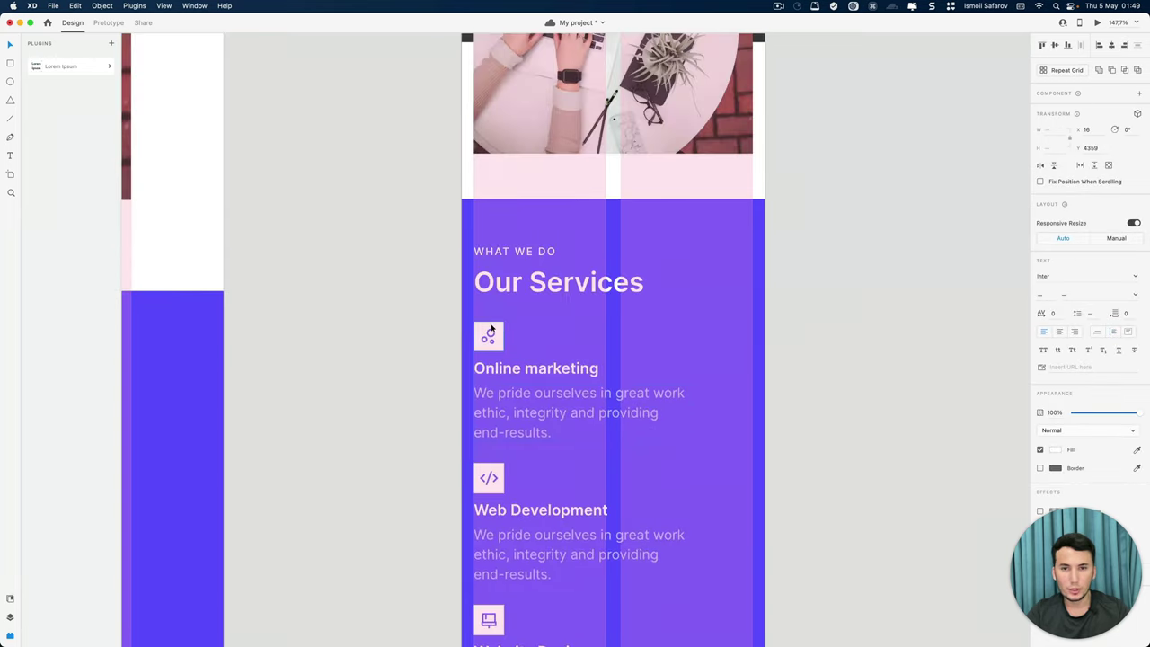
{"action": "left_click", "coordinate": [493, 373]}
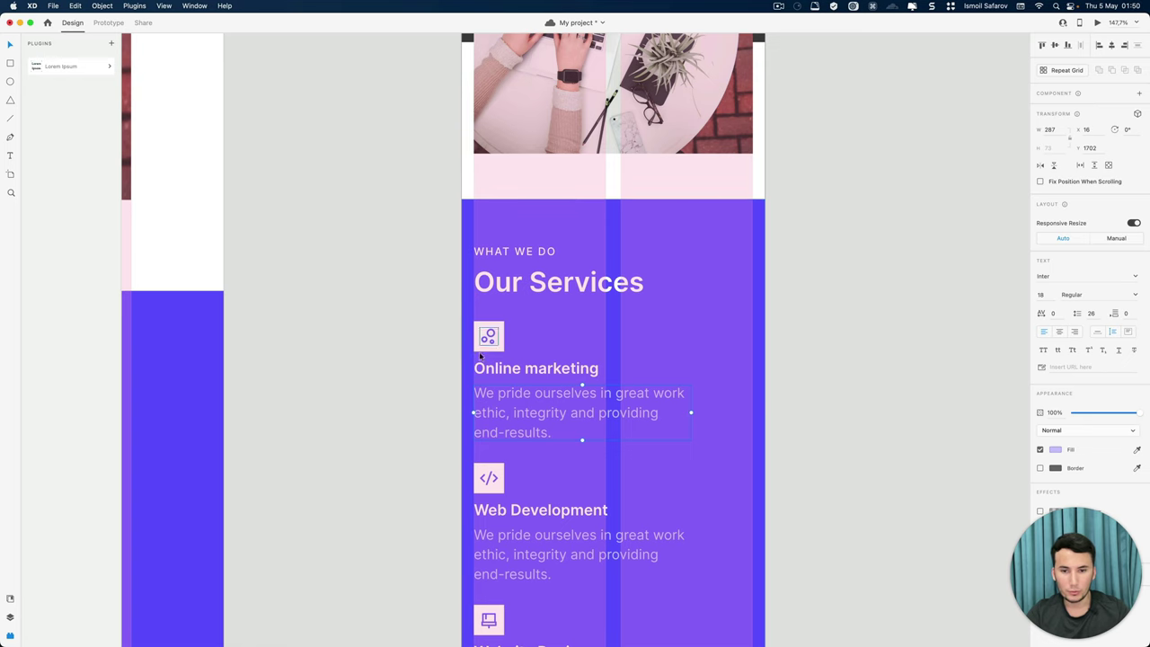
{"action": "scroll", "coordinate": [455, 403], "scroll_direction": "down", "scroll_amount": 10}
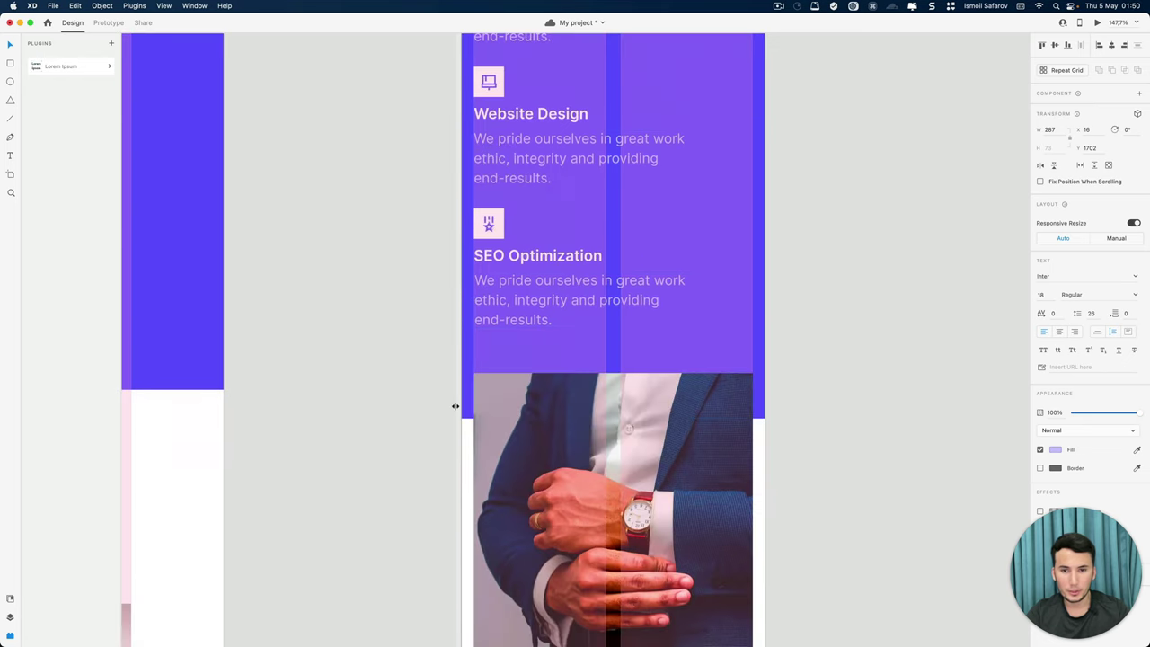
{"action": "left_click", "coordinate": [490, 232]}
{"action": "scroll", "coordinate": [438, 254], "scroll_direction": "down", "scroll_amount": 15}
- Save the Web Development description's light purple #CAC6FF as a reusable colour swatch
{"action": "scroll", "coordinate": [438, 255], "scroll_direction": "down", "scroll_amount": 6}
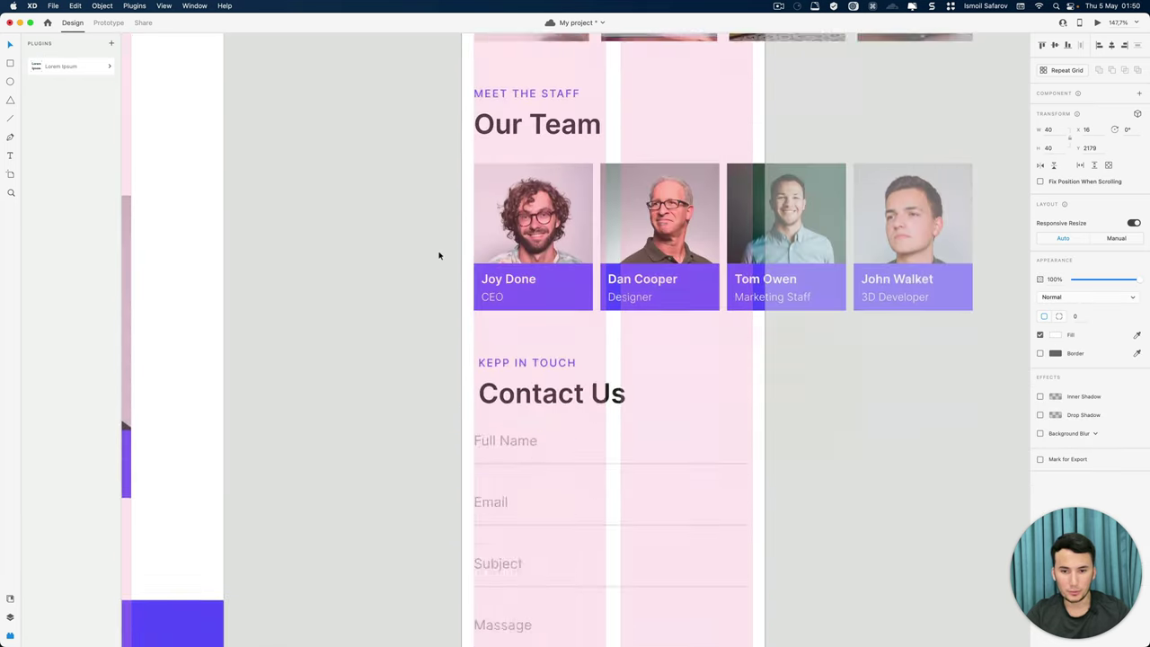
{"action": "scroll", "coordinate": [439, 256], "scroll_direction": "down", "scroll_amount": 3}
{"action": "scroll", "coordinate": [439, 257], "scroll_direction": "down", "scroll_amount": 6}
{"action": "scroll", "coordinate": [439, 257], "scroll_direction": "down", "scroll_amount": 3}
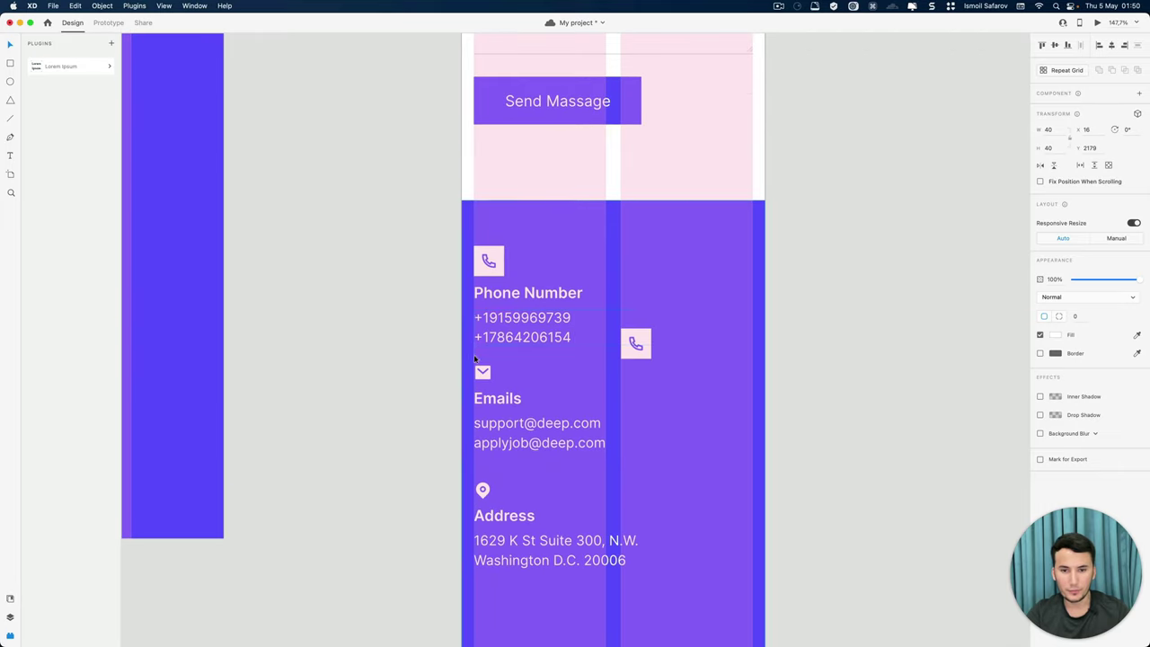
{"action": "left_click", "coordinate": [513, 333]}
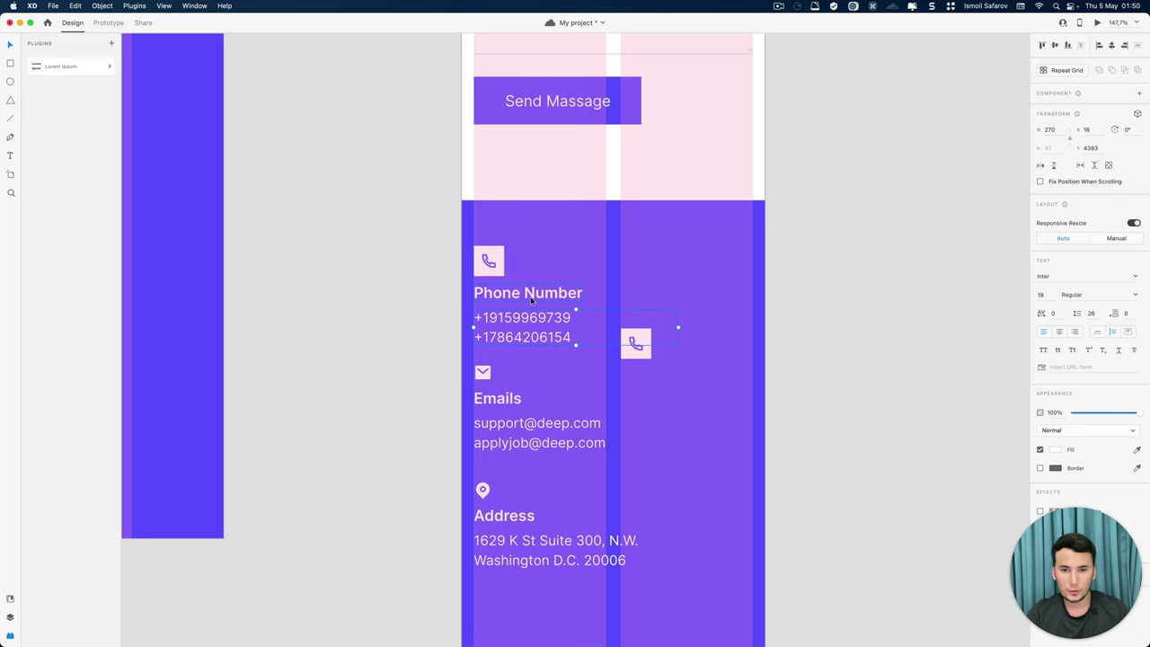
{"action": "scroll", "coordinate": [531, 299], "scroll_direction": "up", "scroll_amount": 9}
{"action": "scroll", "coordinate": [531, 298], "scroll_direction": "up", "scroll_amount": 10}
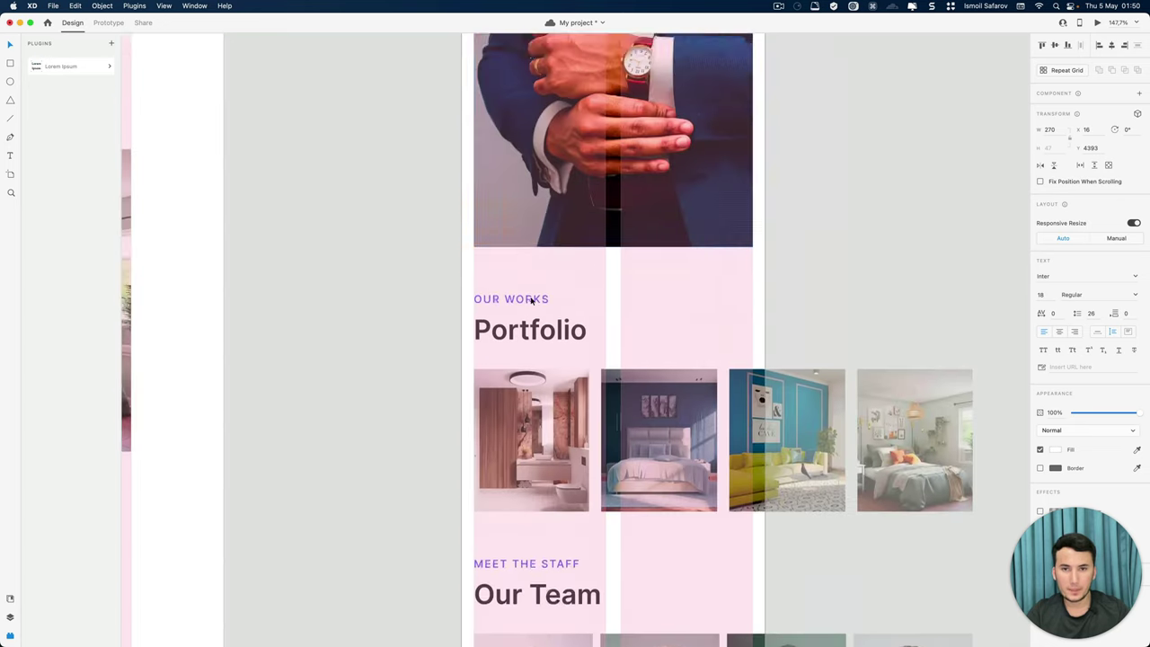
{"action": "scroll", "coordinate": [531, 299], "scroll_direction": "up", "scroll_amount": 10}
{"action": "scroll", "coordinate": [531, 355], "scroll_direction": "up", "scroll_amount": 1}
{"action": "left_click", "coordinate": [531, 354]}
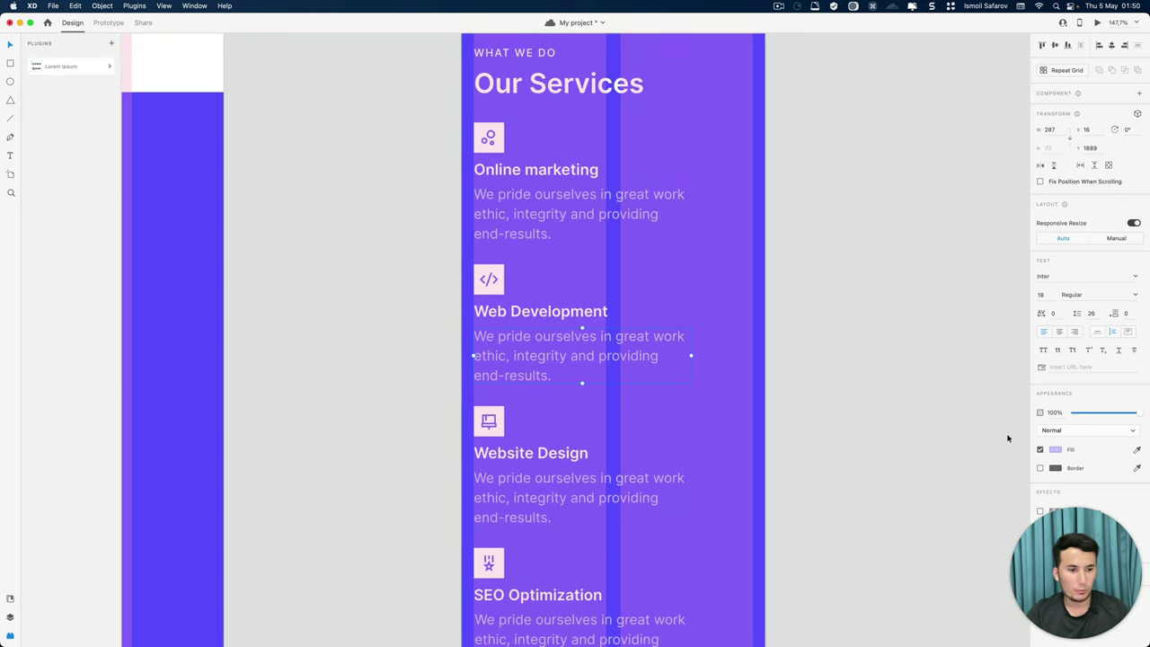
{"action": "left_click", "coordinate": [1055, 449]}
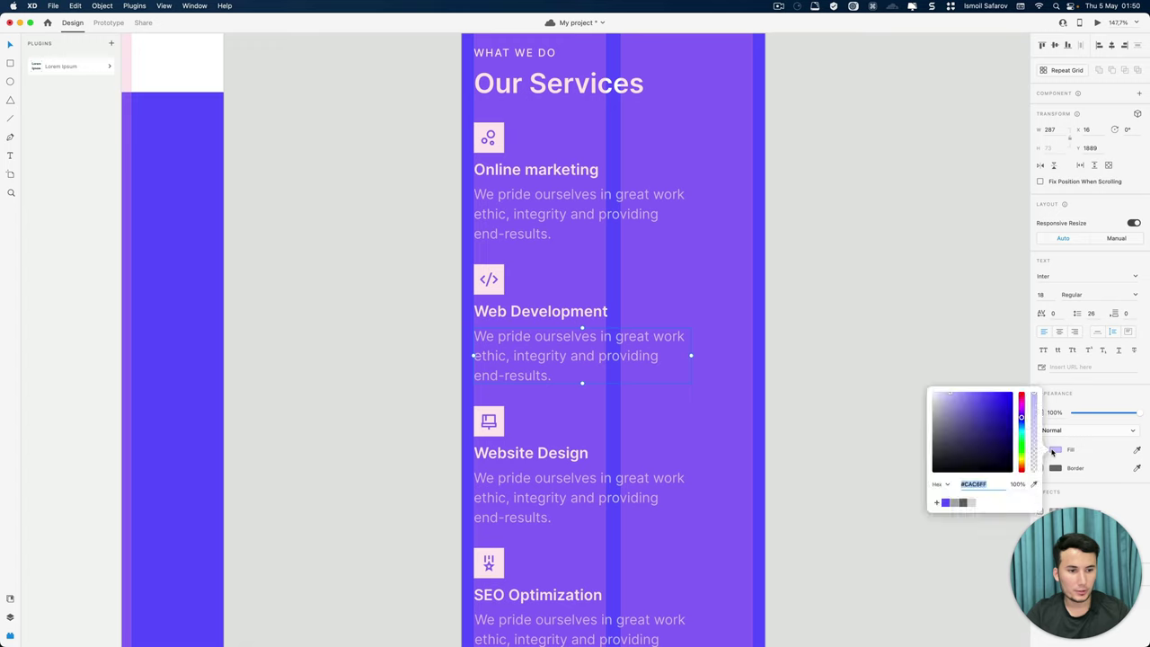
{"action": "left_click", "coordinate": [996, 485]}
{"action": "left_click", "coordinate": [935, 504]}
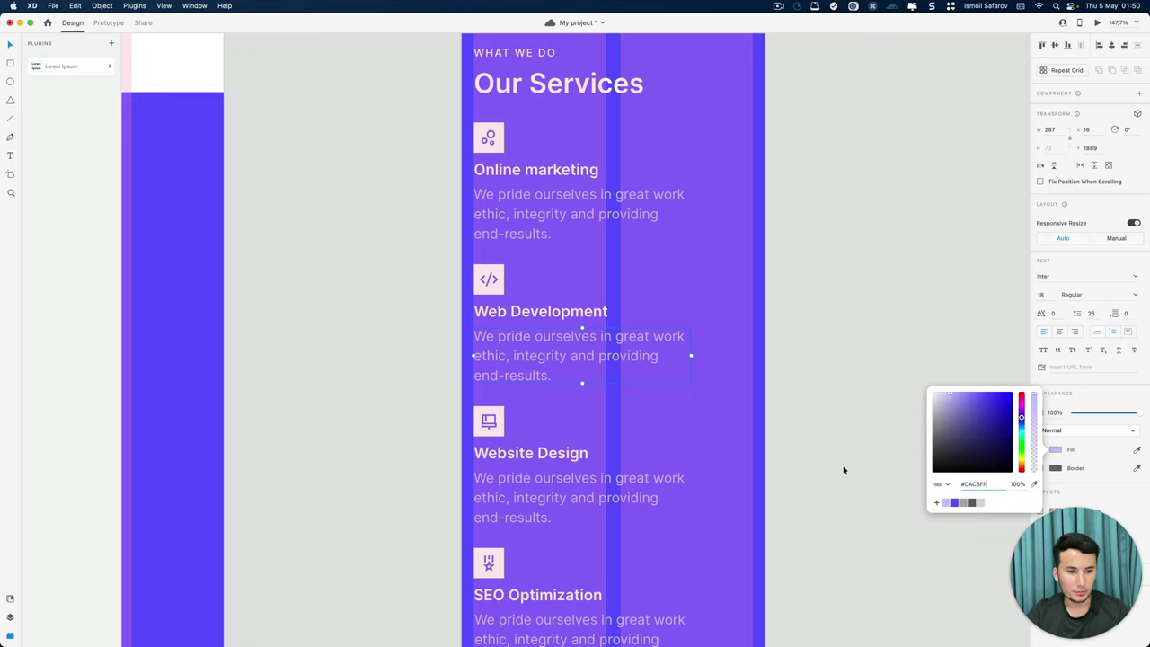
- Join the two phone numbers onto one line separated by a comma
{"action": "scroll", "coordinate": [842, 467], "scroll_direction": "down", "scroll_amount": 10}
{"action": "scroll", "coordinate": [831, 463], "scroll_direction": "down", "scroll_amount": 8}
{"action": "scroll", "coordinate": [822, 457], "scroll_direction": "down", "scroll_amount": 8}
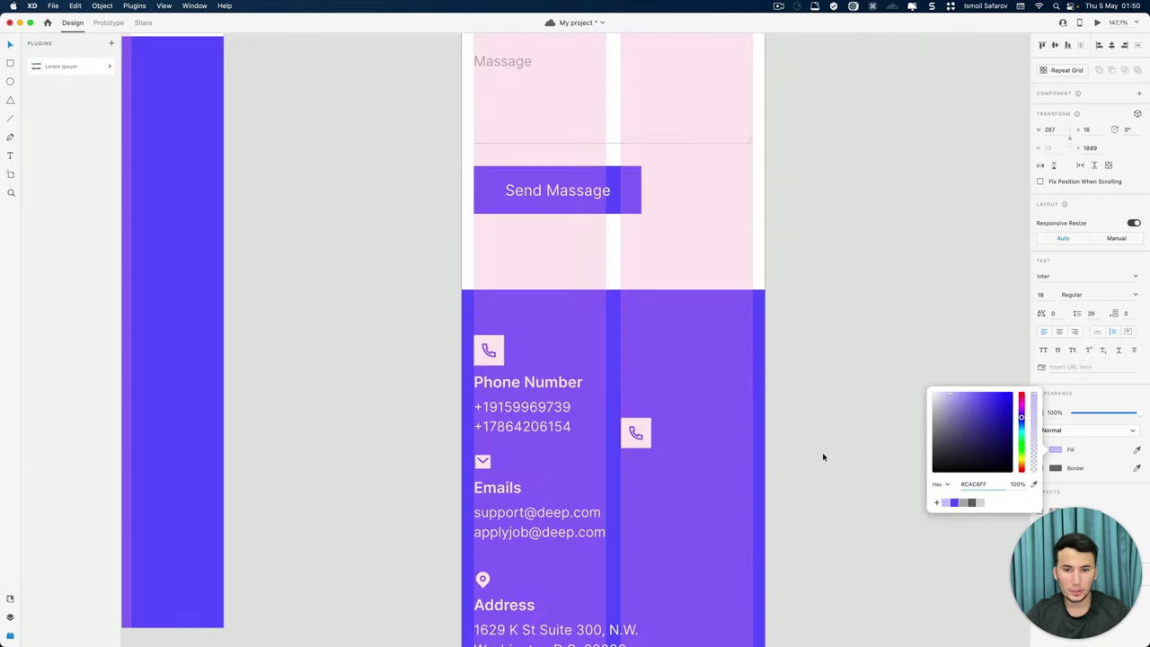
{"action": "left_click", "coordinate": [534, 419]}
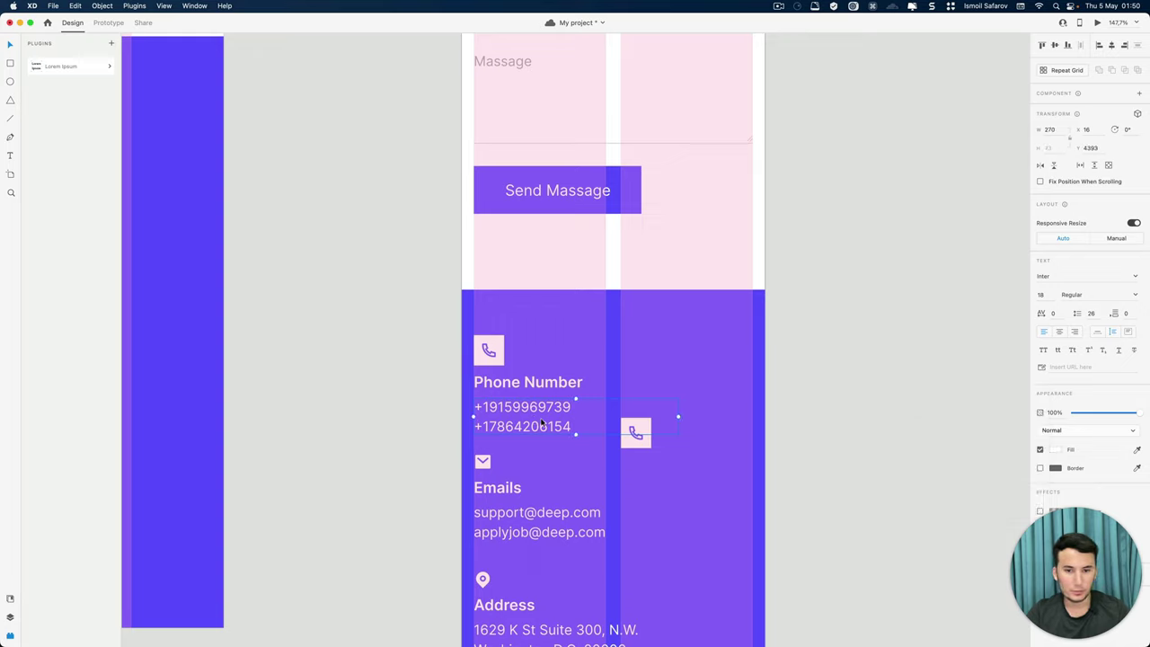
{"action": "double_click", "coordinate": [514, 422]}
{"action": "left_click", "coordinate": [481, 427]}
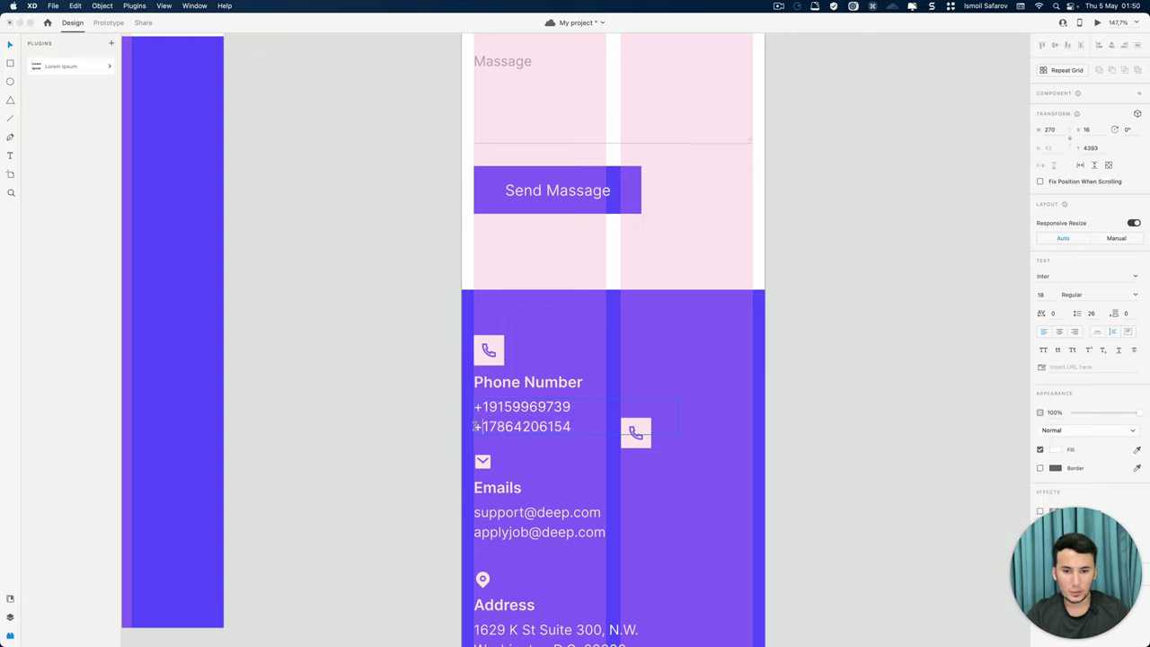
{"action": "key", "text": "BackSpace"}
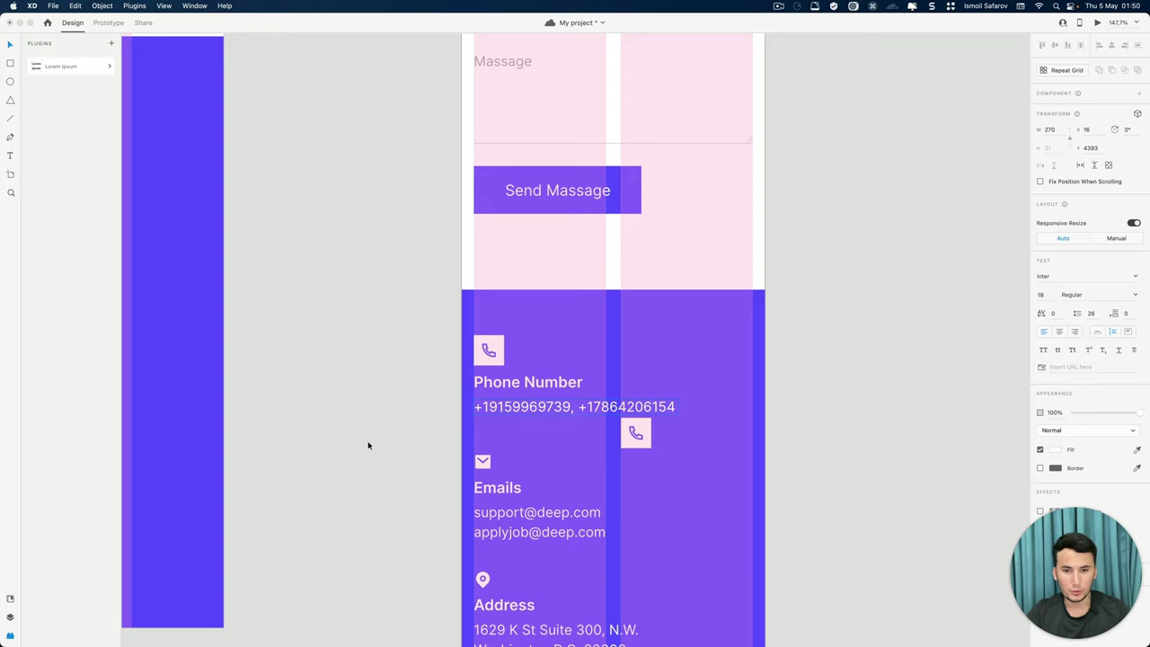
{"action": "key", "text": "Escape"}
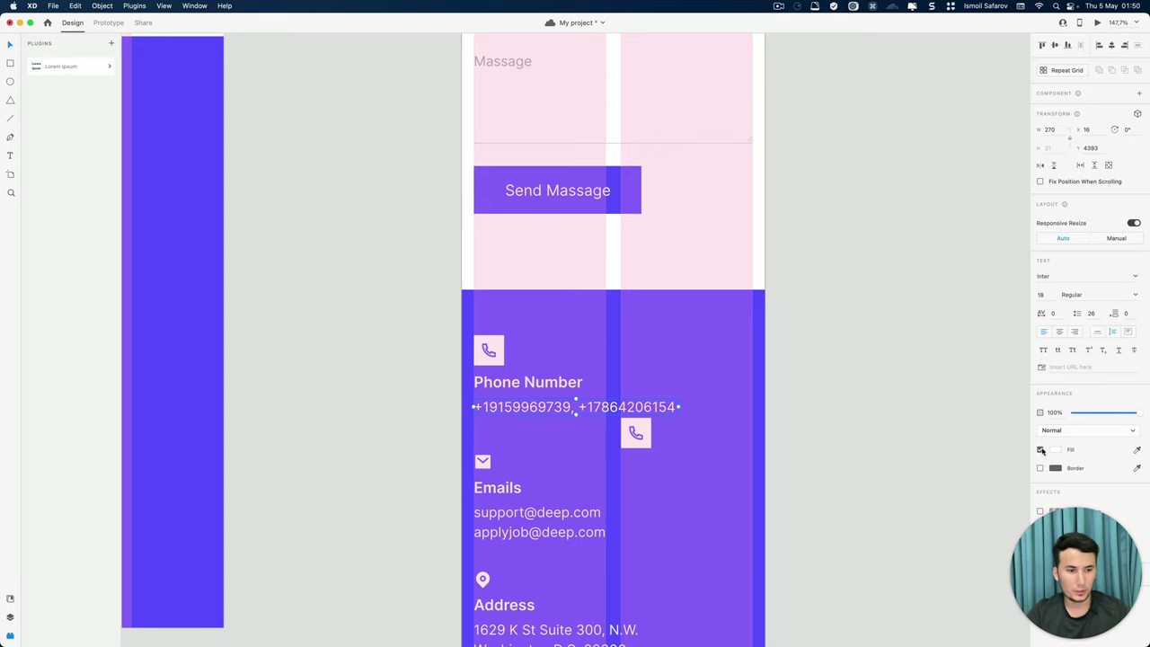
- Fill the phone numbers with the saved #CAC6FF swatch
{"action": "left_click", "coordinate": [1055, 449]}
{"action": "left_click", "coordinate": [946, 502]}
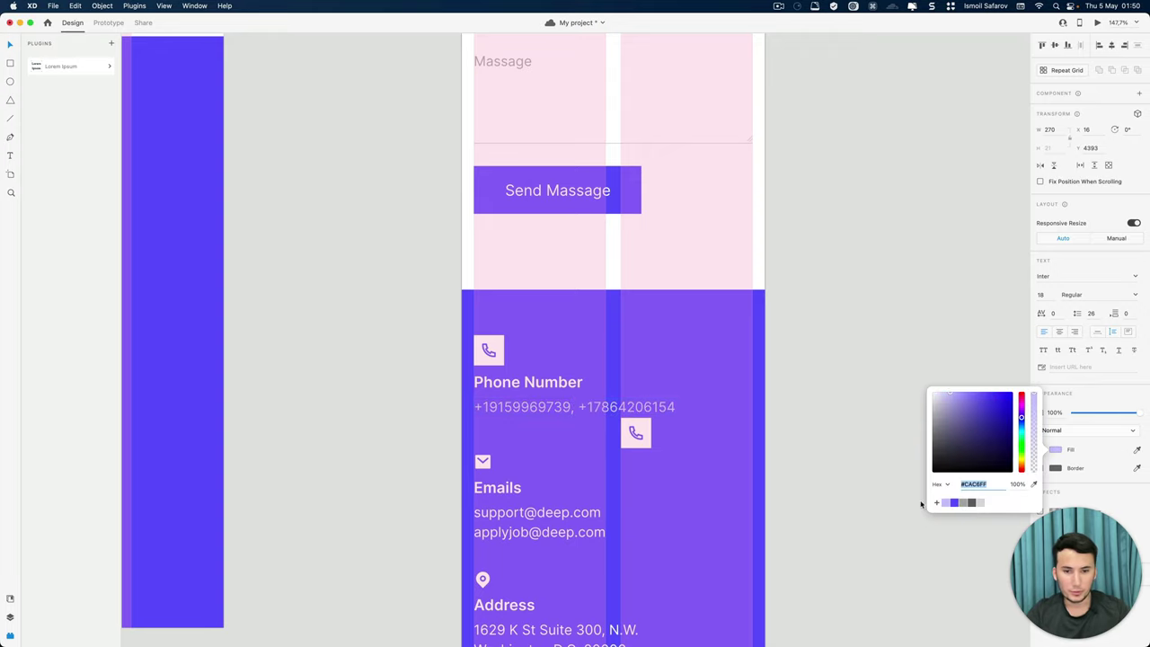
{"action": "left_click", "coordinate": [818, 485]}
{"action": "scroll", "coordinate": [818, 484], "scroll_direction": "down", "scroll_amount": 2}
{"action": "scroll", "coordinate": [819, 484], "scroll_direction": "down", "scroll_amount": 2}
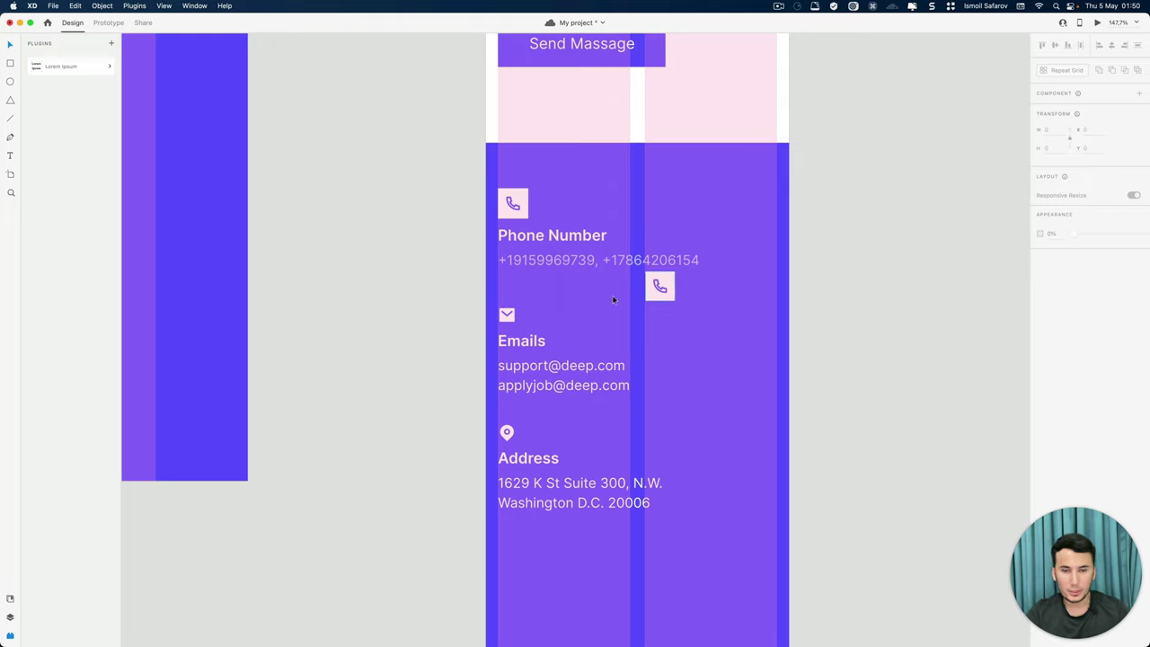
- Replace the envelope icon above Emails with a light 40x40 square aligned to the phone icon box
{"action": "left_click", "coordinate": [507, 314]}
{"action": "key", "text": "Delete"}
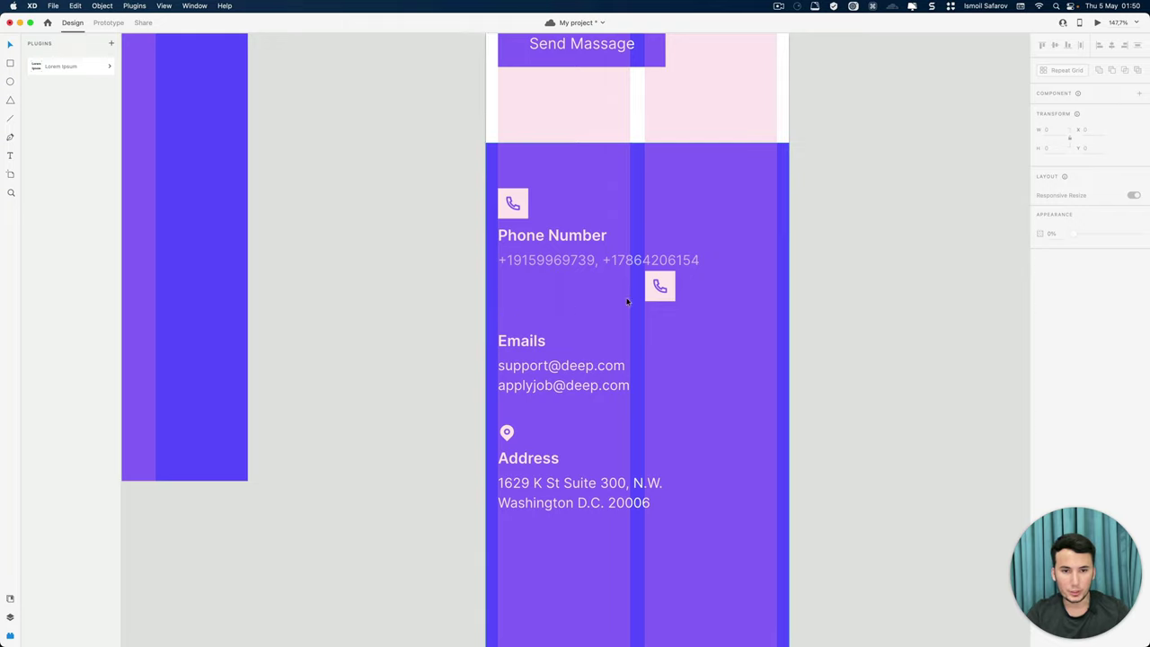
{"action": "left_click", "coordinate": [656, 286]}
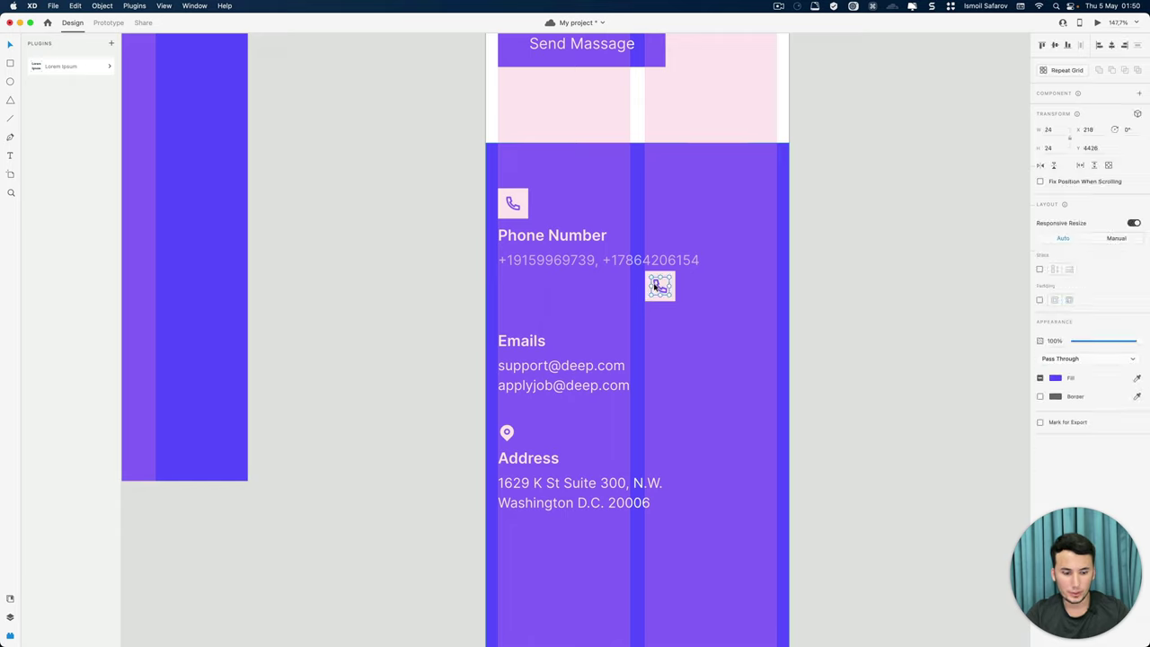
{"action": "mouse_move", "coordinate": [657, 286]}
{"action": "left_mouse_down"}
{"action": "mouse_move", "coordinate": [515, 309]}
{"action": "mouse_move", "coordinate": [685, 442]}
{"action": "left_mouse_up"}
{"action": "left_click", "coordinate": [515, 309]}
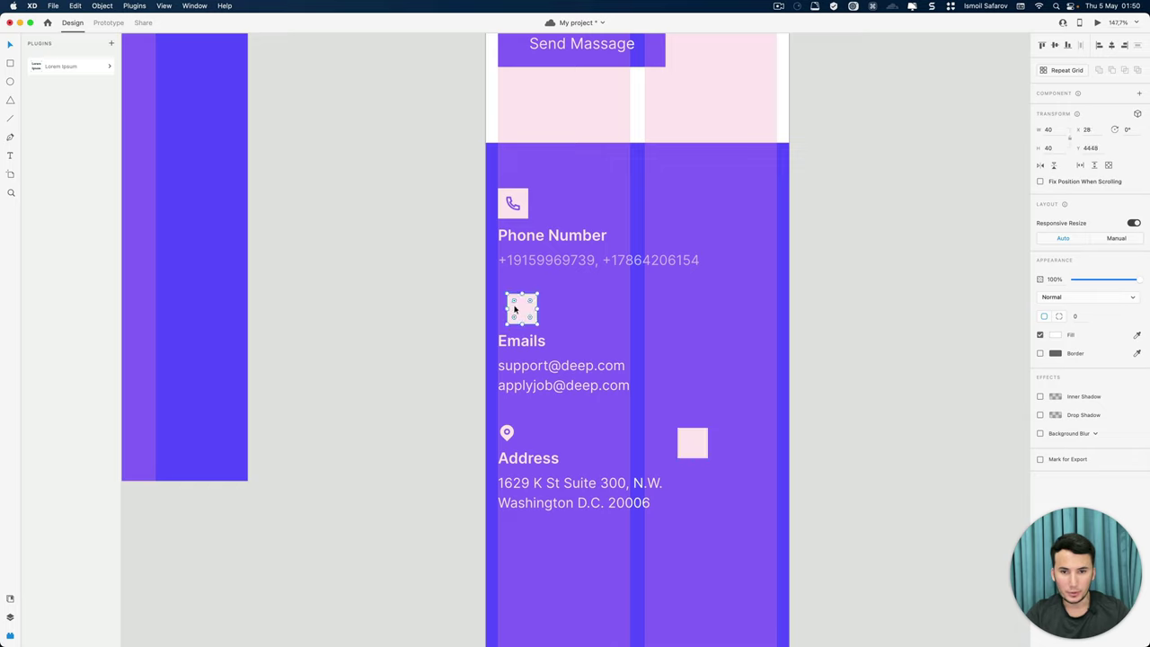
{"action": "left_click_drag", "start_coordinate": [515, 309], "coordinate": [506, 310]}
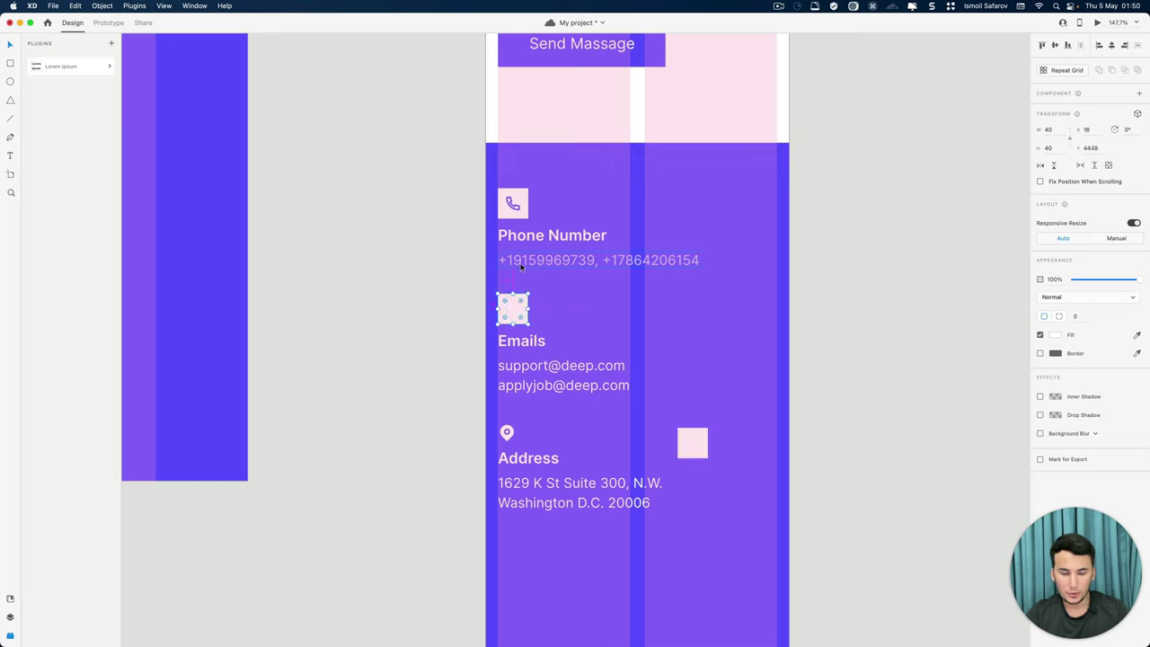
- Nudge the Emails heading and addresses up into line under the new square
{"action": "left_click", "coordinate": [510, 342], "text": "shift"}
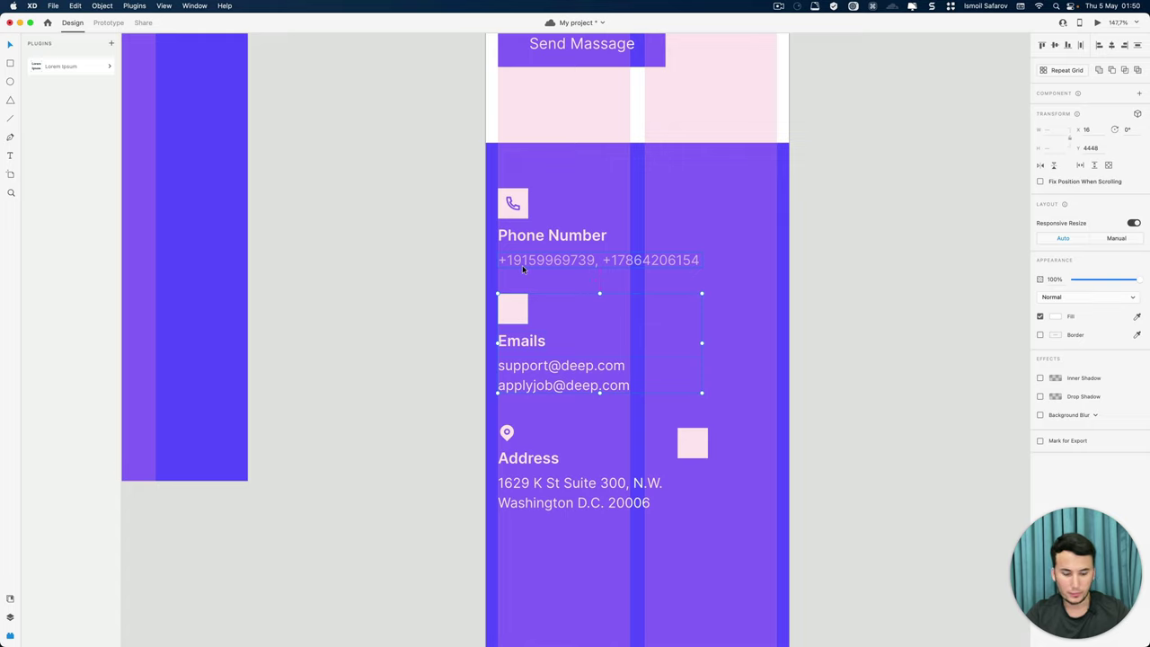
{"action": "key", "text": "shift+Up"}
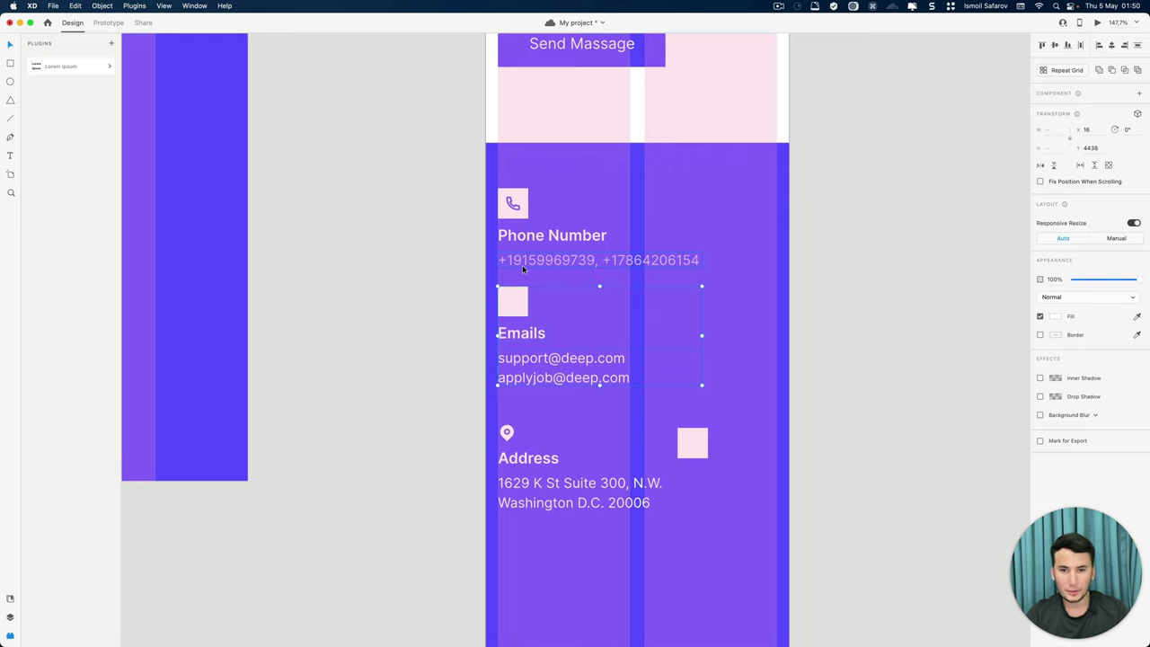
{"action": "key", "text": "Down"}
{"action": "key", "text": "Down"}
{"action": "key", "text": "Down"}
{"action": "key", "text": "Down"}
{"action": "key", "text": "Down"}
{"action": "key", "text": "Down"}
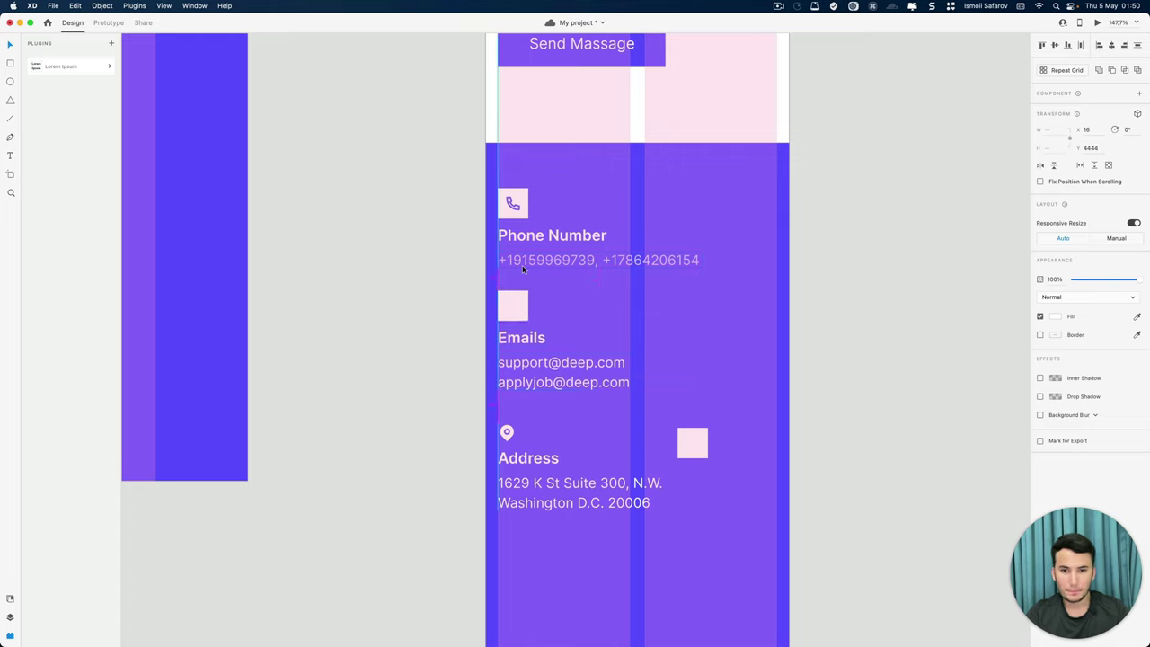
{"action": "left_click", "coordinate": [423, 316]}
{"action": "left_click", "coordinate": [516, 338]}
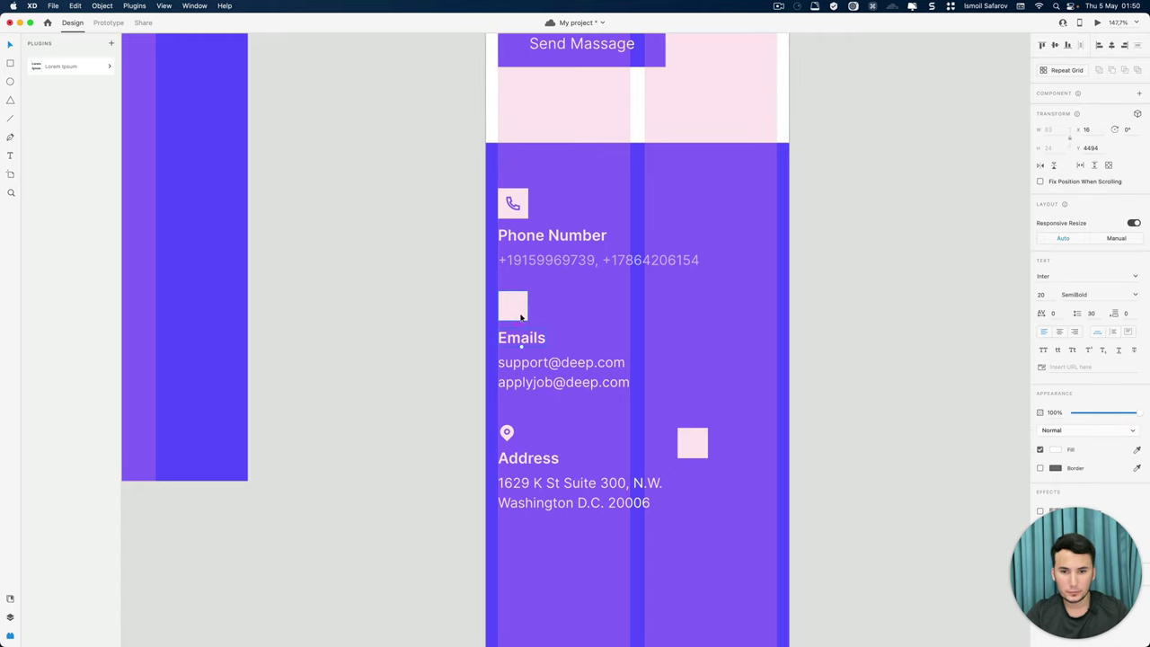
{"action": "left_click", "coordinate": [447, 346]}
{"action": "key", "text": "super+Tab"}
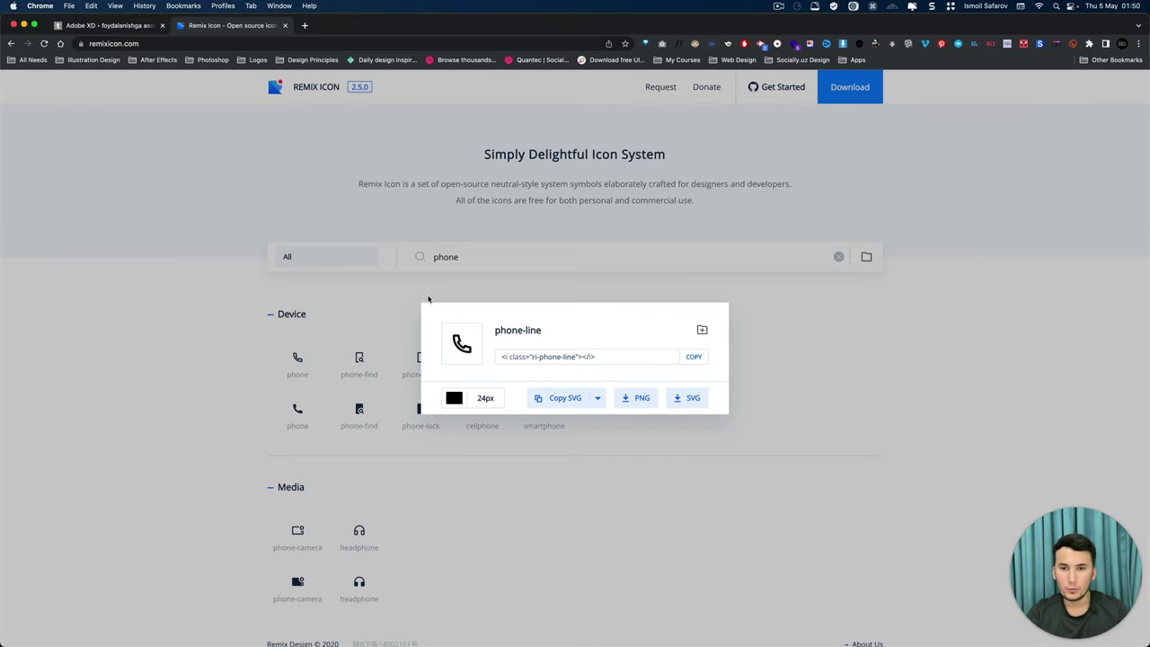
- Search Remix Icon for 'mail' and copy the mail-line icon as SVG
{"action": "left_click", "coordinate": [429, 300]}
{"action": "left_click_drag", "start_coordinate": [458, 257], "coordinate": [398, 256]}
{"action": "key", "text": "BackSpace"}
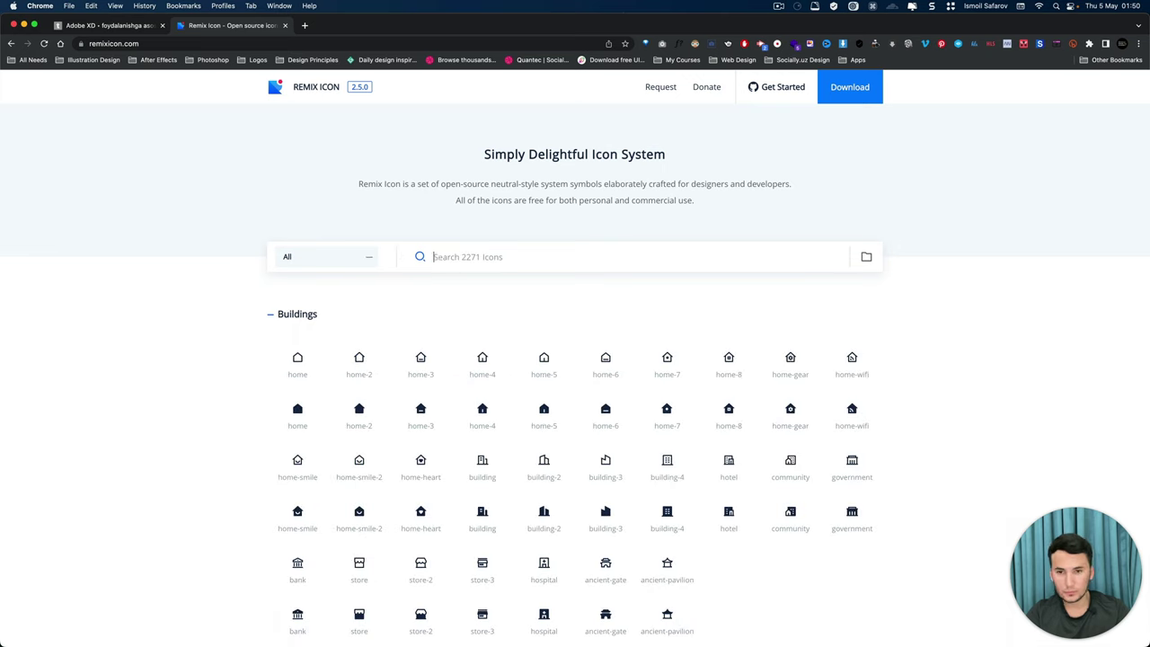
{"action": "type", "text": "mai"}
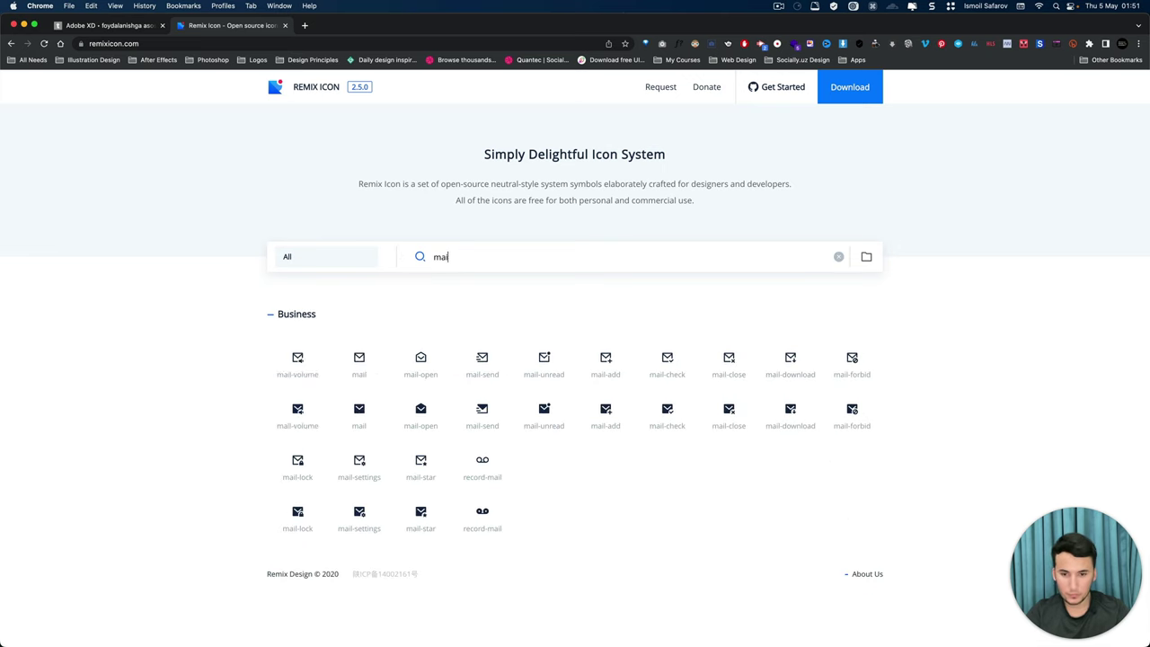
{"action": "type", "text": "l"}
{"action": "left_click", "coordinate": [287, 372]}
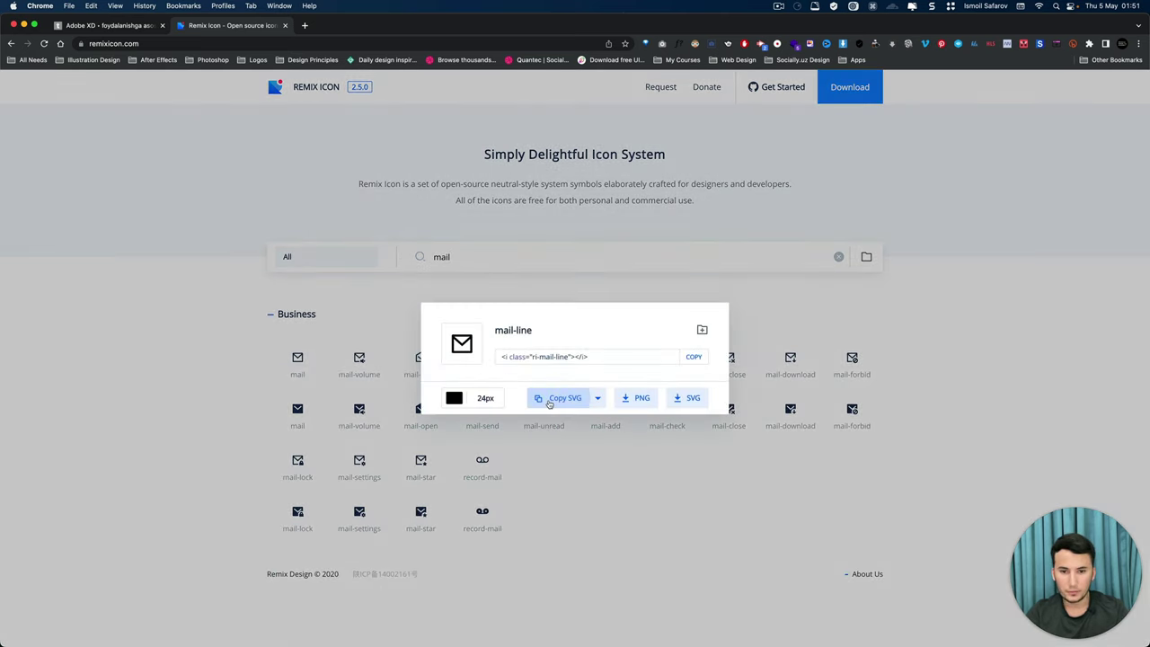
{"action": "left_click", "coordinate": [549, 402]}
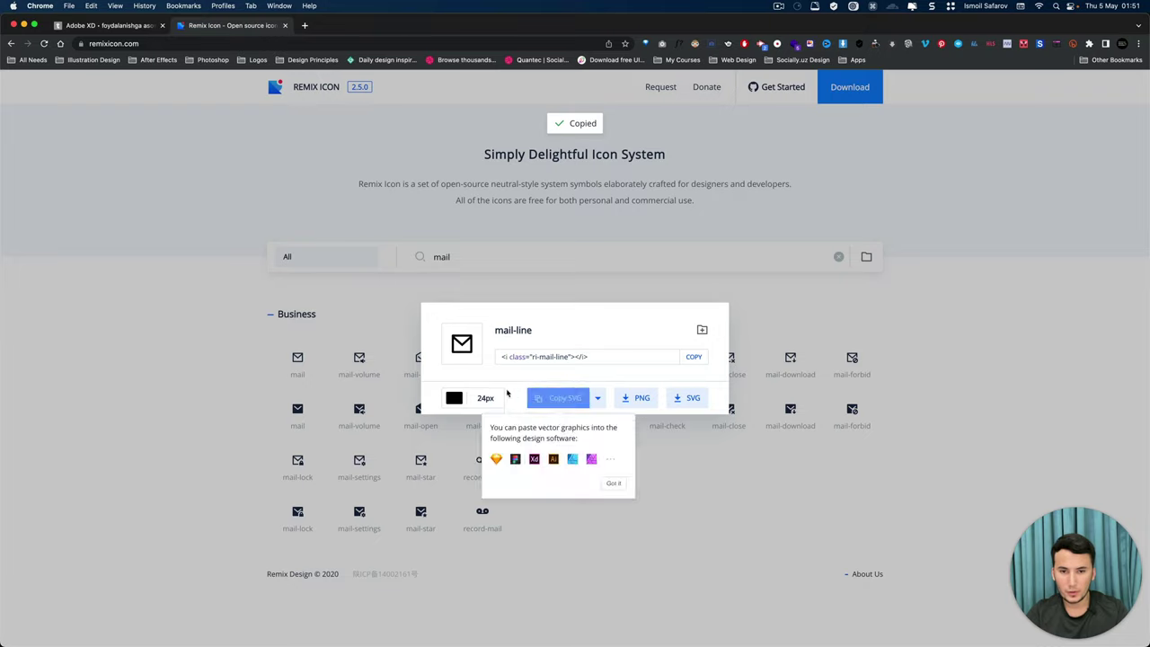
{"action": "left_click", "coordinate": [344, 410]}
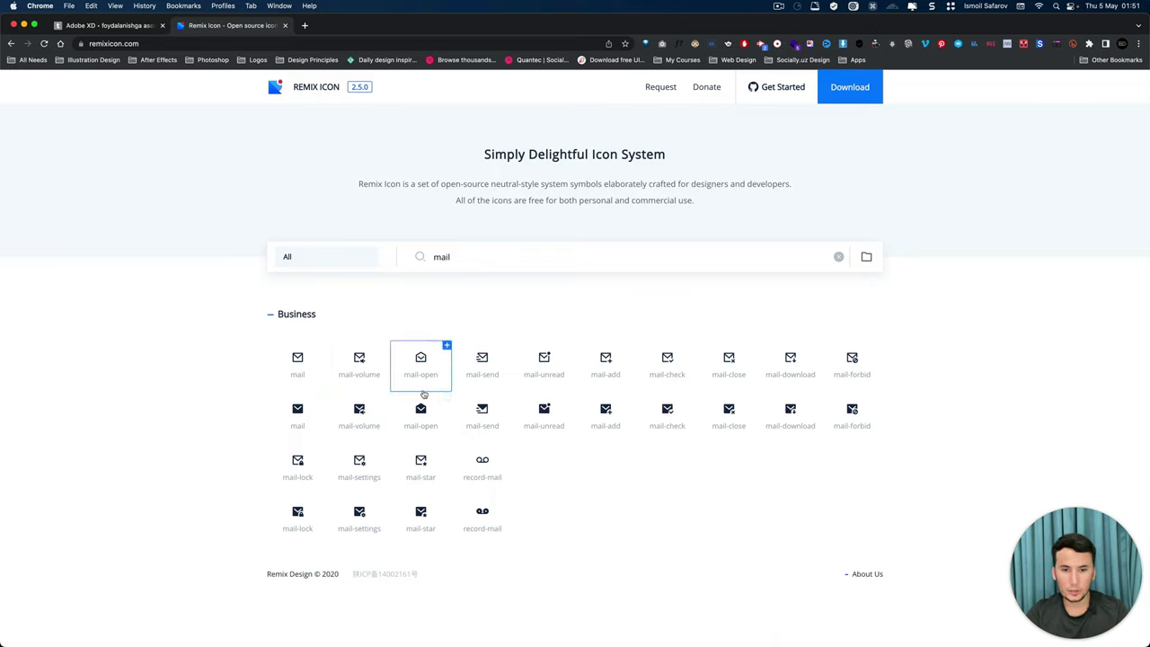
{"action": "key", "text": "super+Tab"}
- Paste the mail icon, colour it purple #6357FF, and lock the large purple background block
{"action": "key", "text": "super+v"}
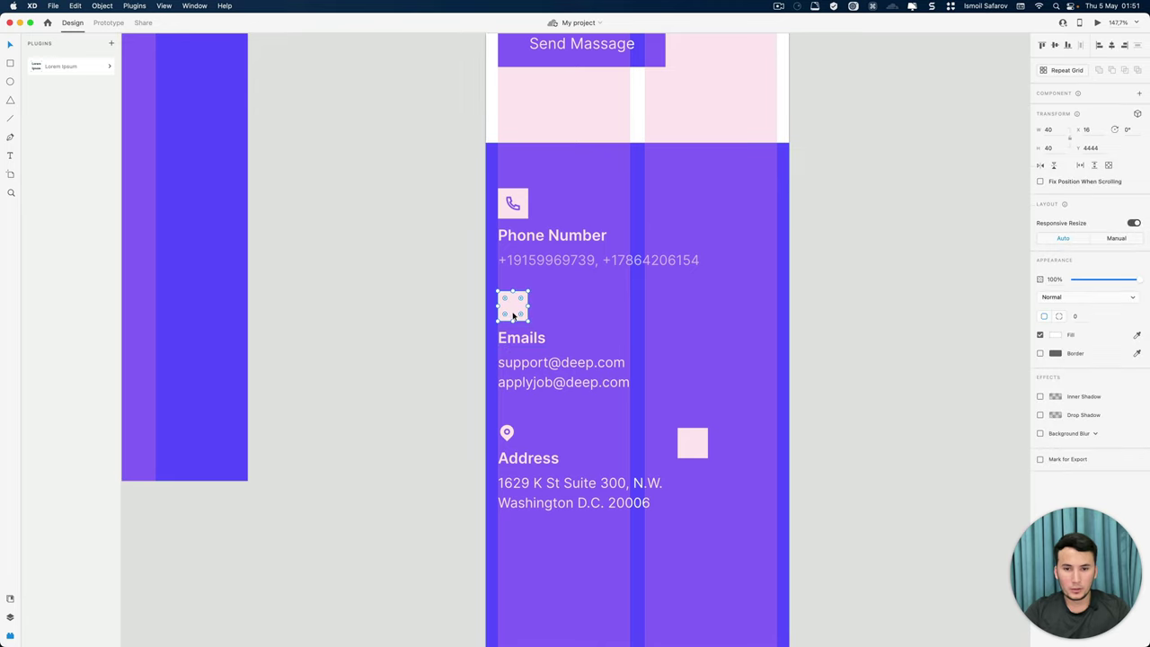
{"action": "key", "text": "super+v"}
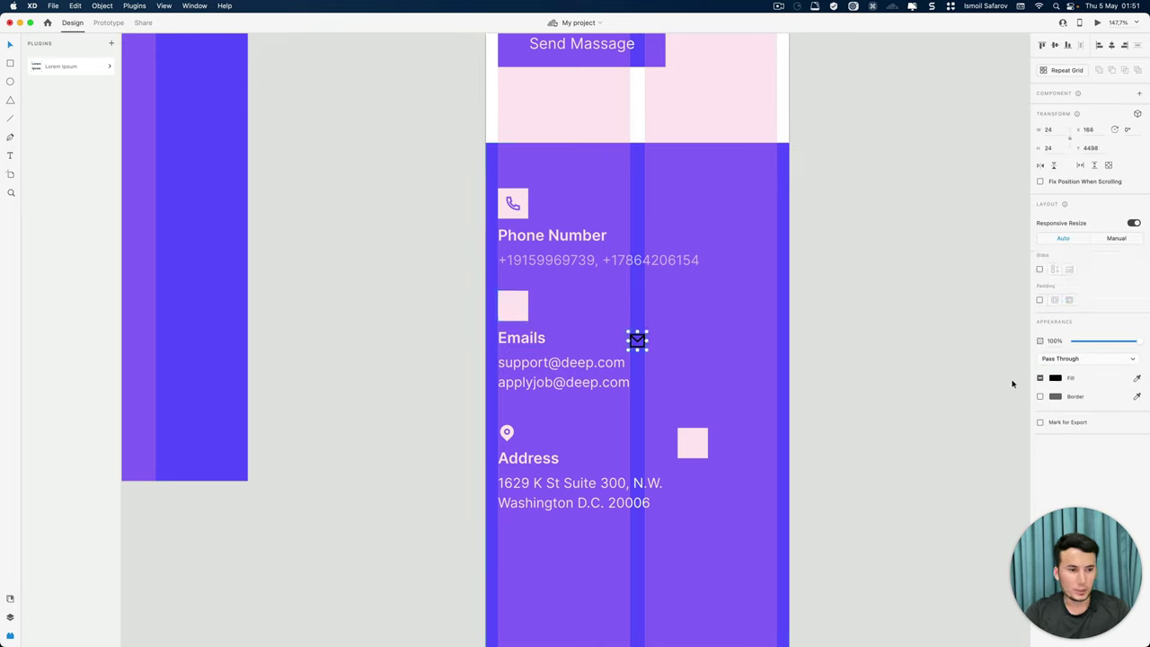
{"action": "left_click", "coordinate": [1055, 378]}
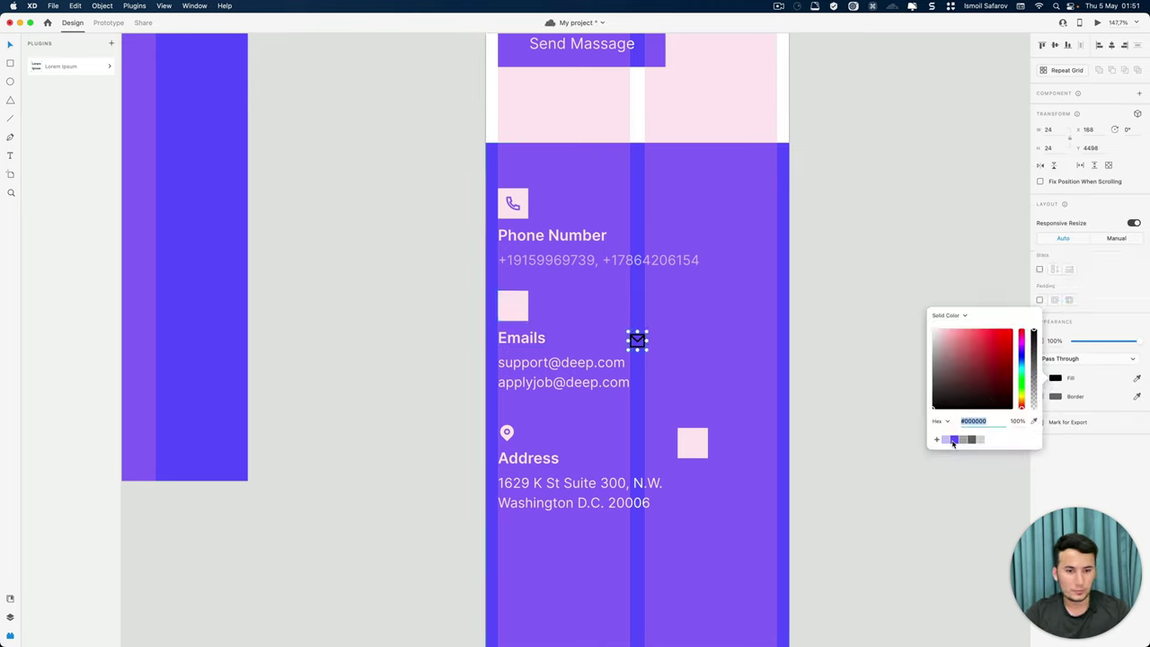
{"action": "left_click", "coordinate": [954, 440]}
{"action": "left_click", "coordinate": [638, 349]}
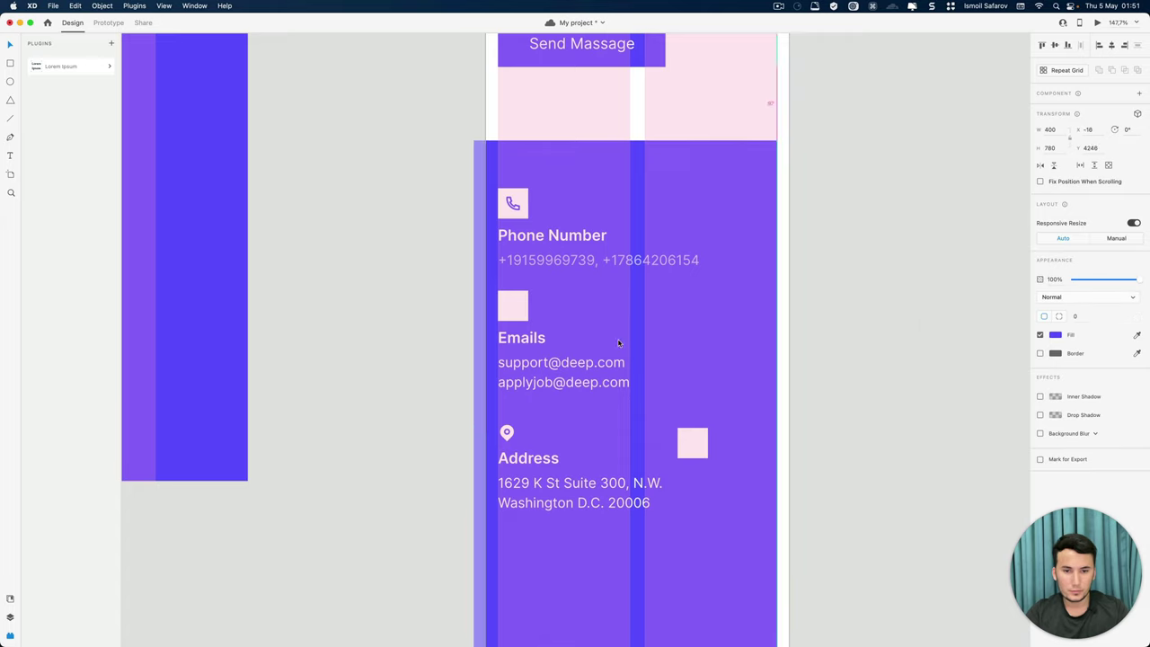
{"action": "left_click_drag", "start_coordinate": [630, 346], "coordinate": [583, 332]}
{"action": "key", "text": "super+z"}
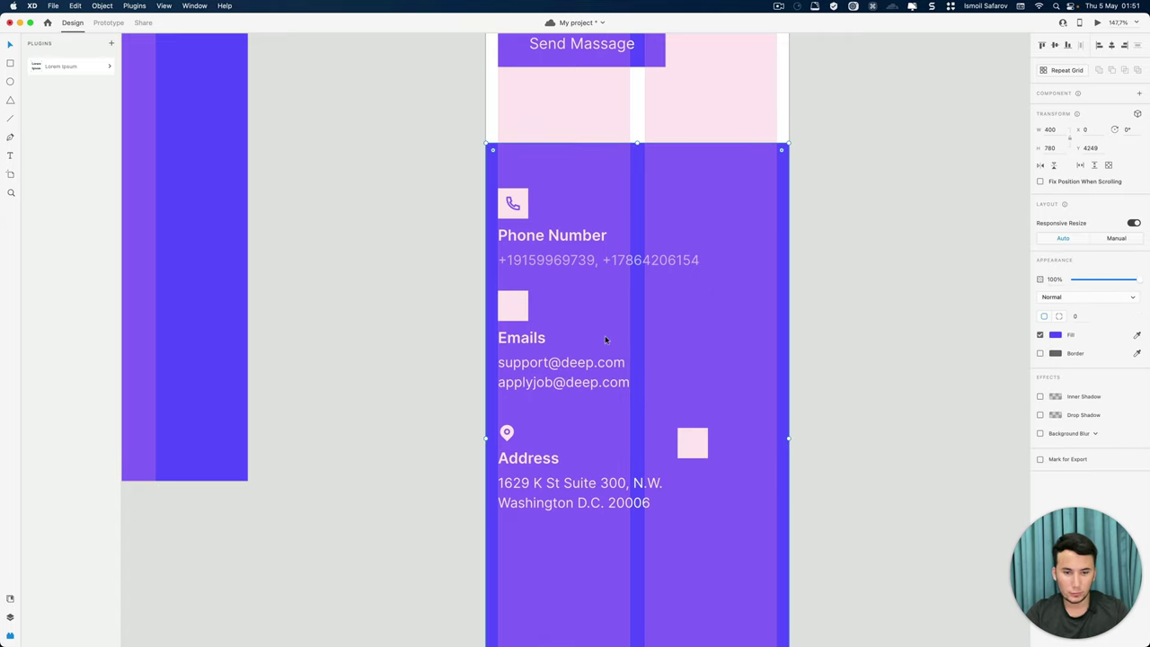
{"action": "key", "text": "super+l"}
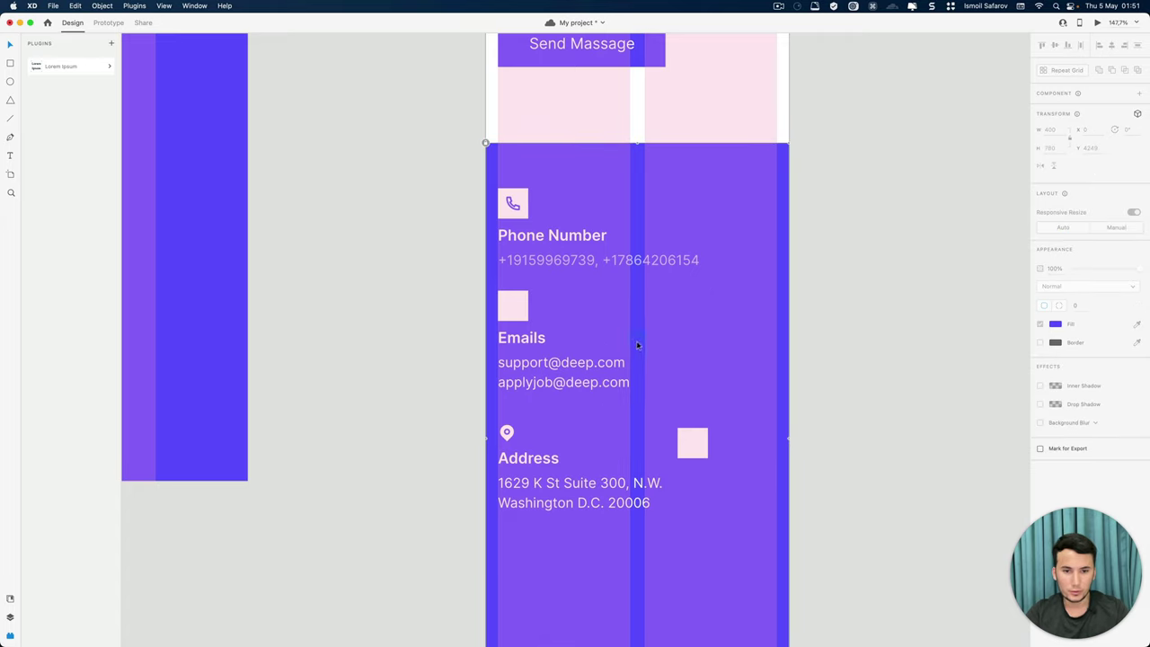
- Align the mail icon inside its pink square above Emails
{"action": "left_click", "coordinate": [514, 306]}
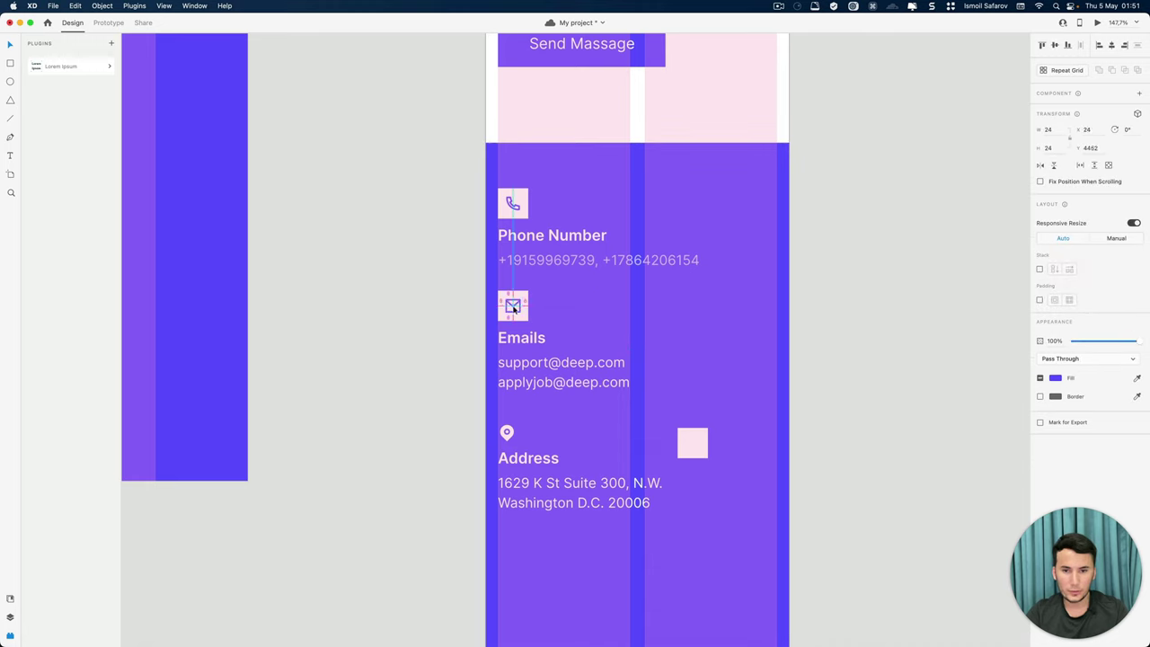
{"action": "left_click", "coordinate": [523, 298], "text": "shift"}
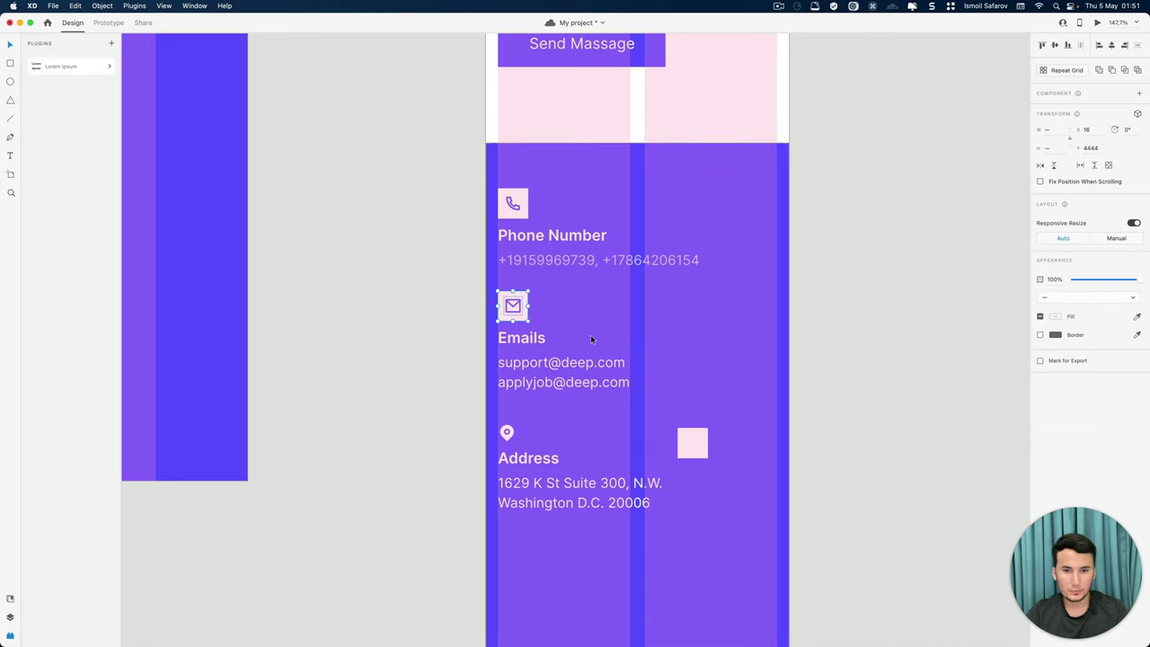
{"action": "left_click_drag", "start_coordinate": [522, 320], "coordinate": [521, 323]}
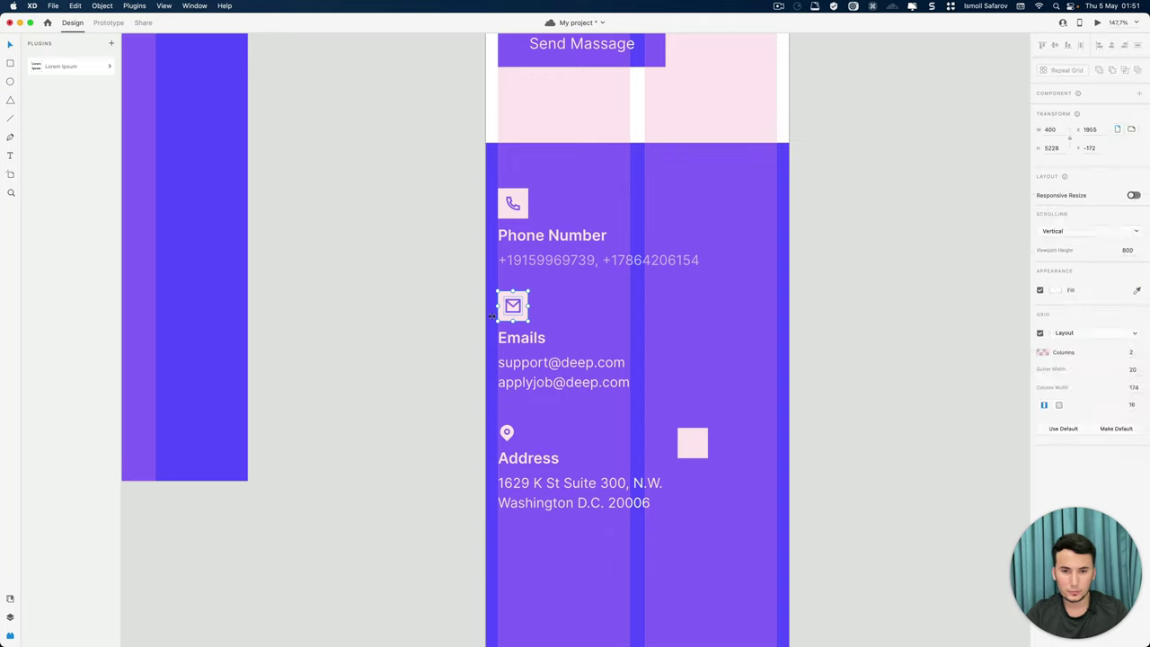
{"action": "left_click", "coordinate": [480, 321]}
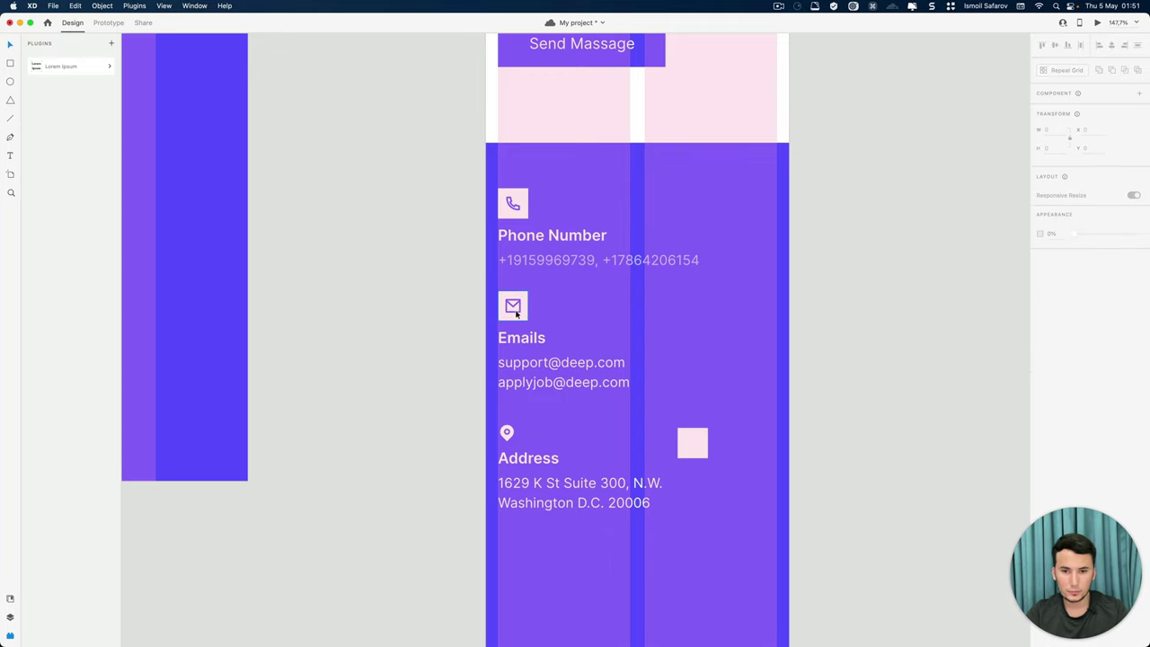
{"action": "left_click", "coordinate": [517, 315]}
{"action": "left_click", "coordinate": [462, 336]}
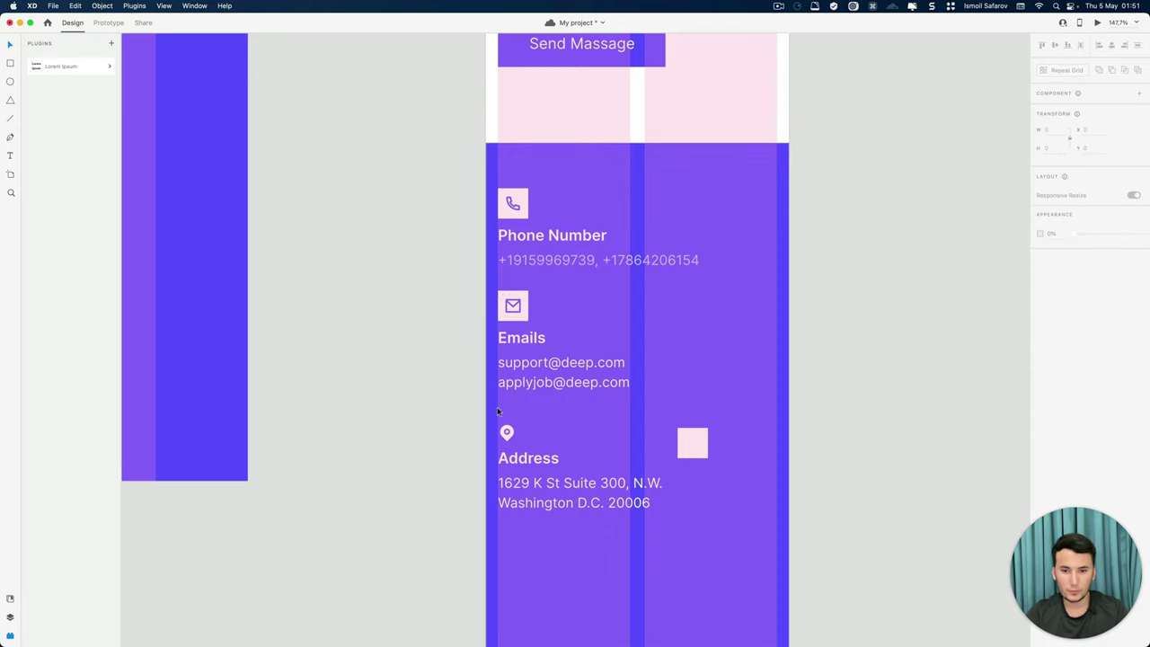
{"action": "scroll", "coordinate": [503, 404], "scroll_direction": "down", "scroll_amount": 2}
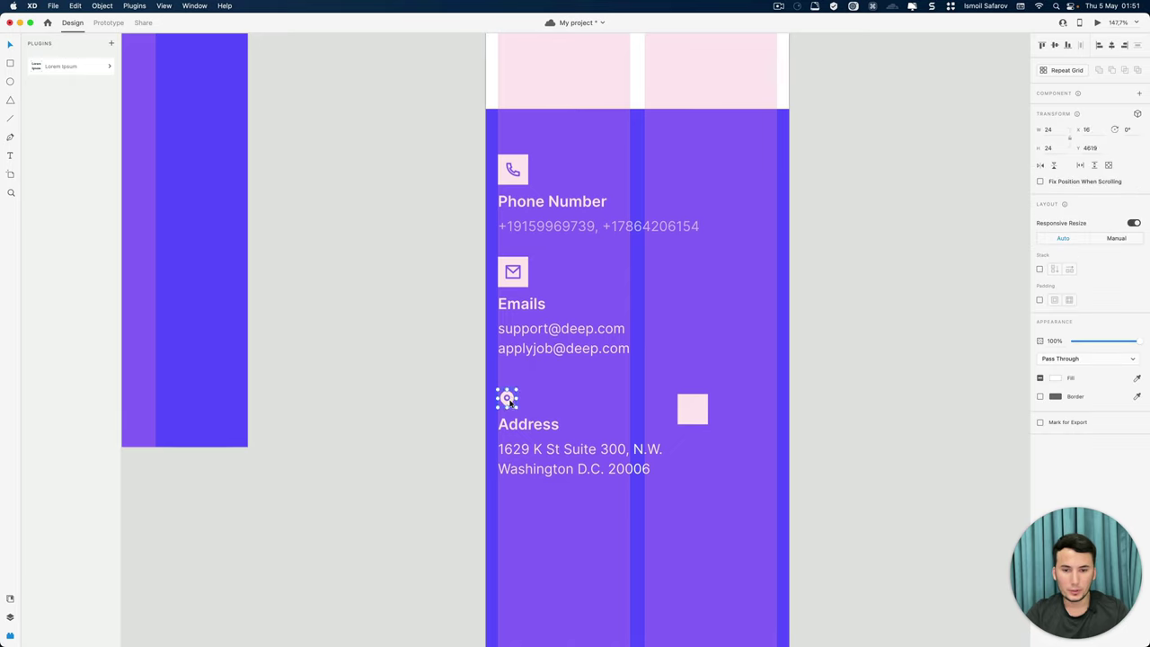
- Move the old location pin aside and nudge the pink square up 2px above Address
{"action": "mouse_move", "coordinate": [508, 399]}
{"action": "left_mouse_down"}
{"action": "mouse_move", "coordinate": [620, 391]}
{"action": "mouse_move", "coordinate": [481, 407]}
{"action": "mouse_move", "coordinate": [508, 399]}
{"action": "left_mouse_up"}
{"action": "key", "text": "Up"}
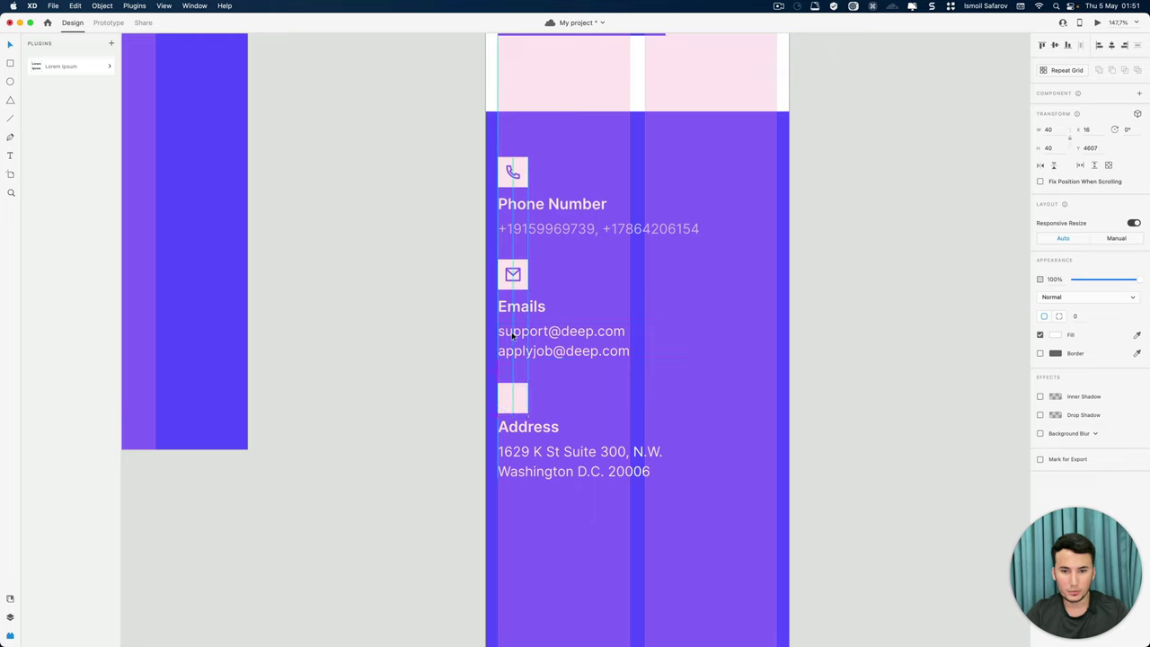
{"action": "key", "text": "Up"}
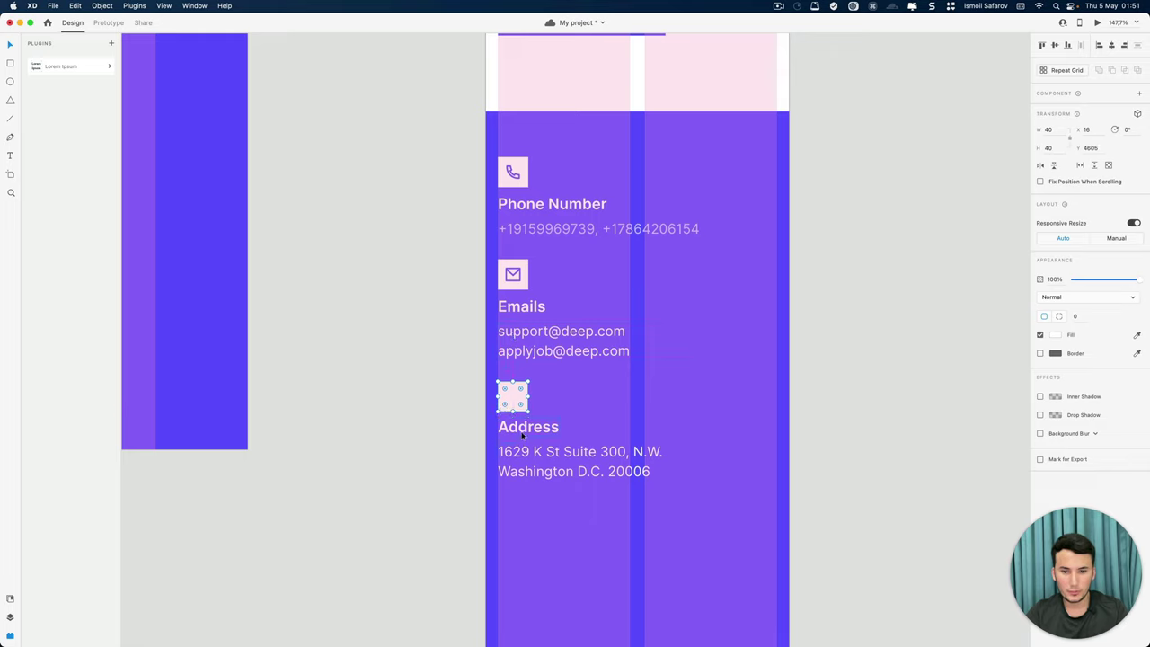
{"action": "left_click", "coordinate": [524, 440]}
- Nudge the Address text down, then search Remix Icon for 'location' and copy the map-pin icon
{"action": "key", "text": "Down"}
{"action": "key", "text": "Down"}
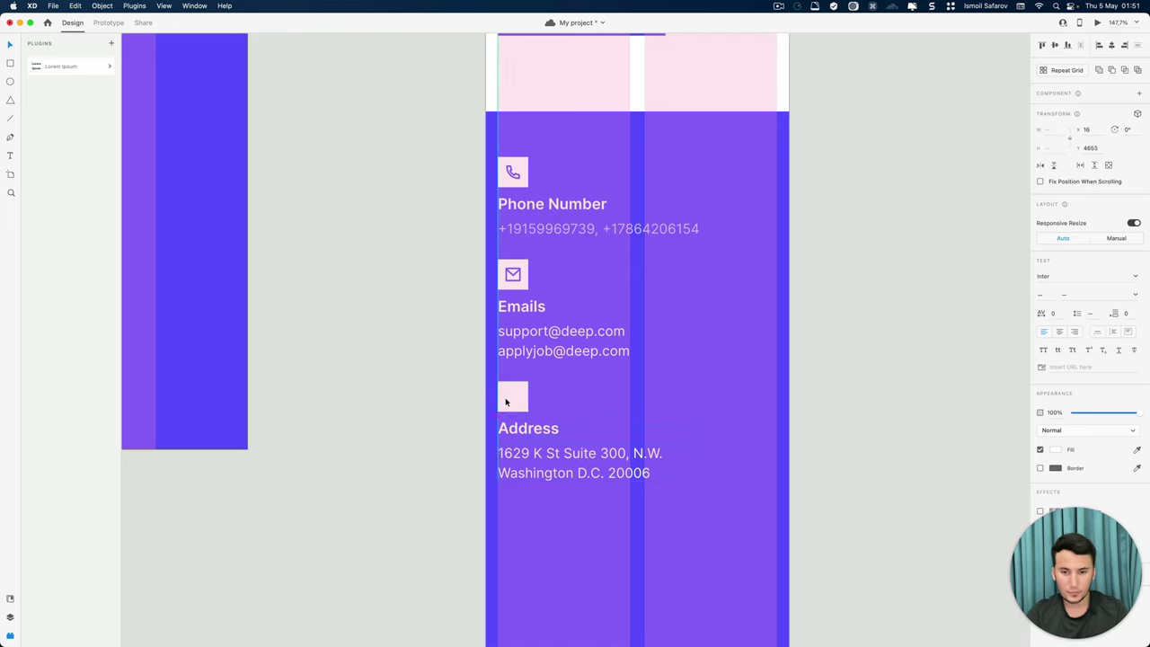
{"action": "key", "text": "super+Tab"}
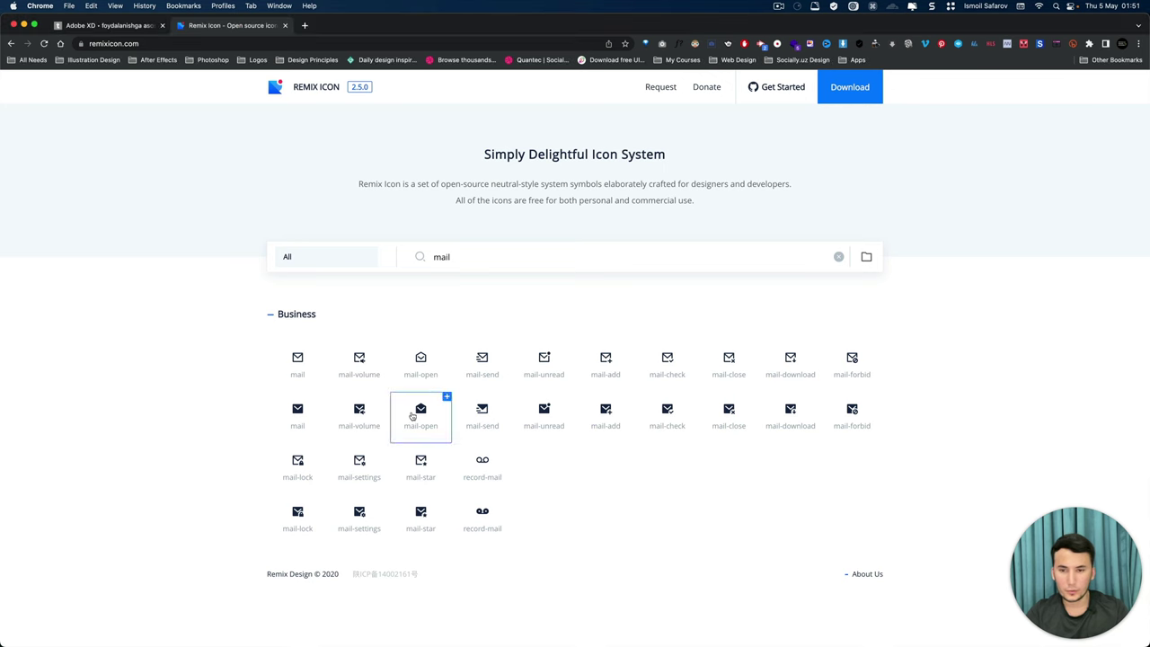
{"action": "left_click", "coordinate": [390, 257]}
{"action": "type", "text": "lo"}
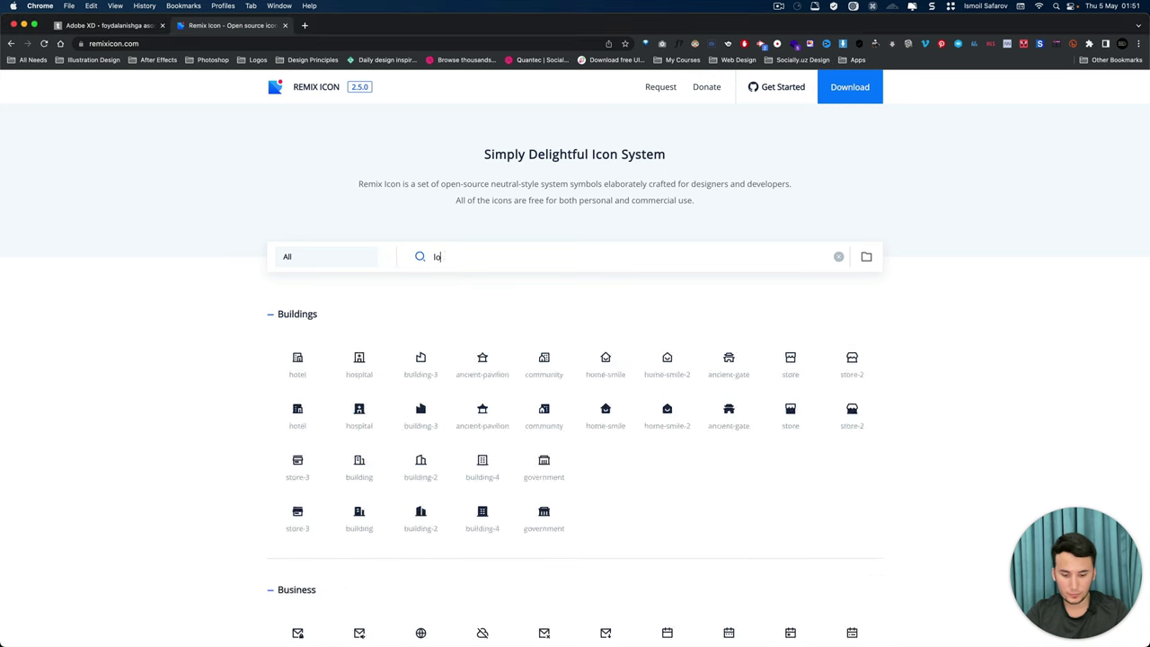
{"action": "type", "text": "catipn"}
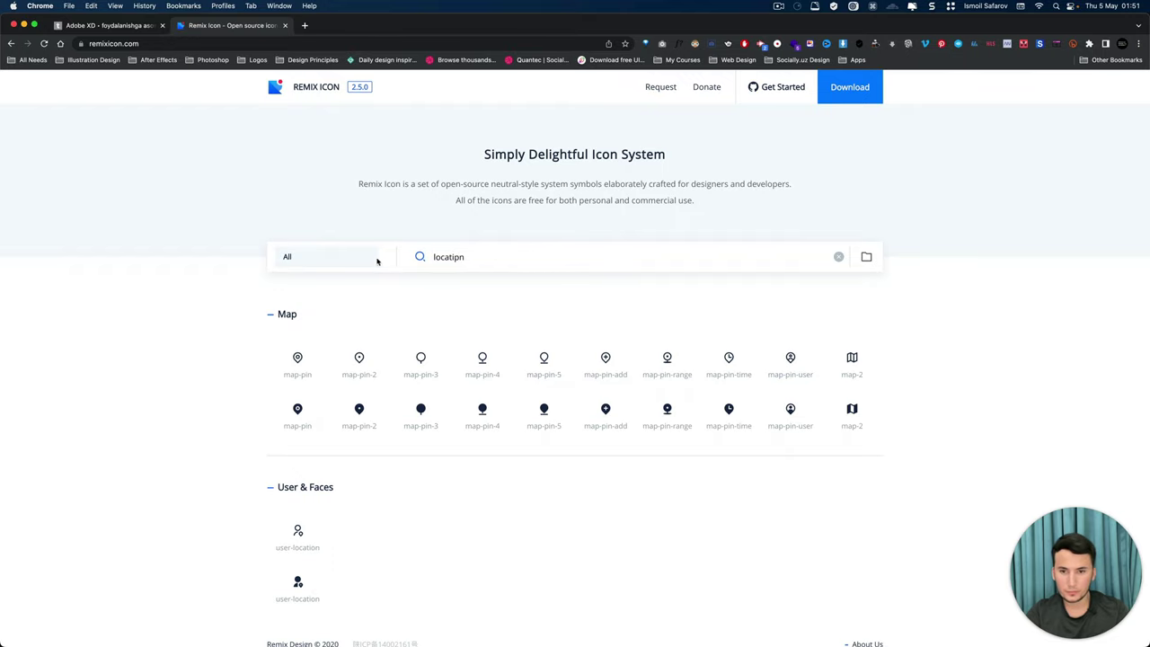
{"action": "key", "text": "BackSpace"}
{"action": "key", "text": "BackSpace"}
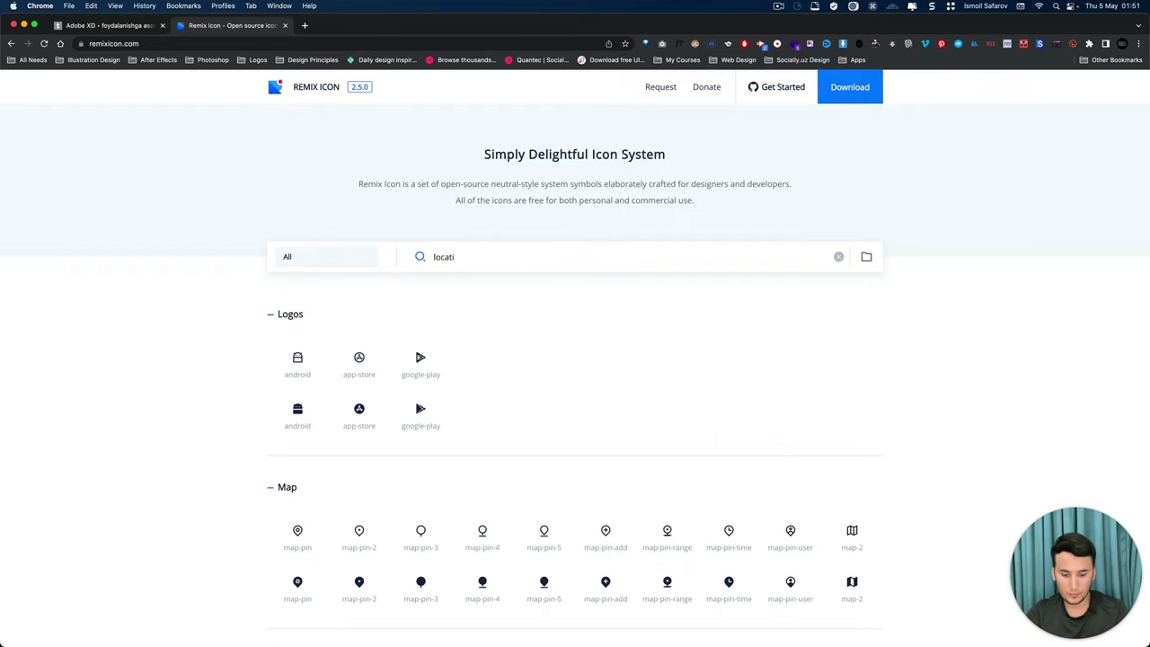
{"action": "scroll", "coordinate": [360, 364], "scroll_direction": "down", "scroll_amount": 3}
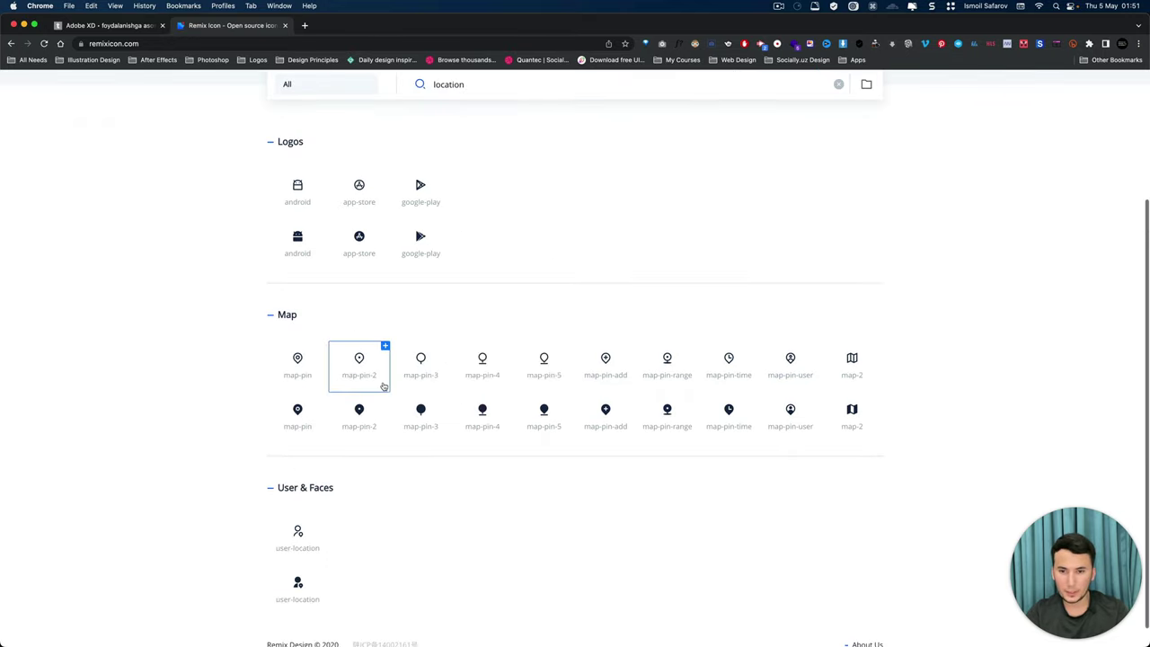
{"action": "left_click", "coordinate": [304, 370]}
{"action": "key", "text": "super+Tab"}
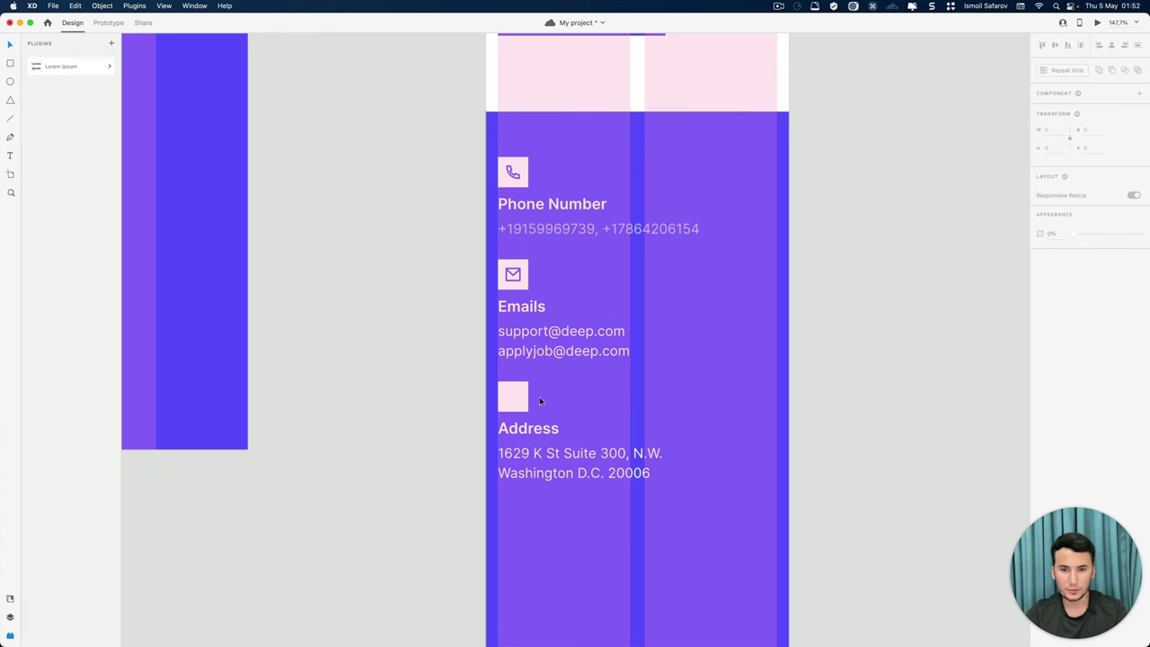
- Paste the map-pin icon, colour it #6357FF, and place it in the box above Address
{"action": "left_click", "coordinate": [520, 396]}
{"action": "key", "text": "super+v"}
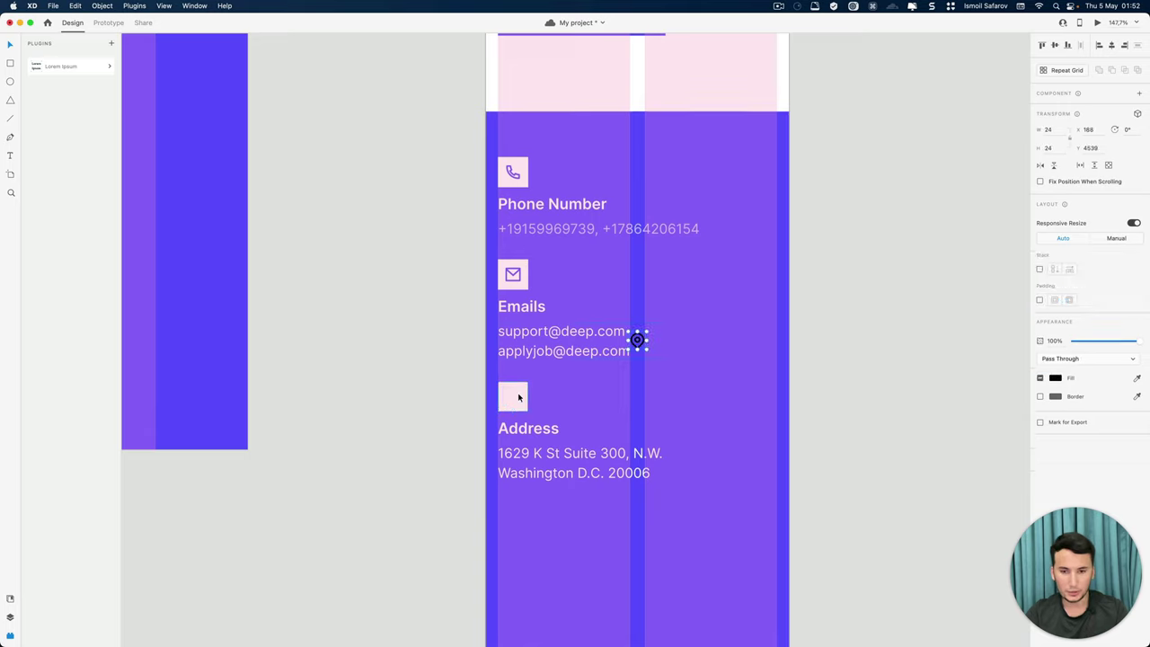
{"action": "left_click", "coordinate": [1056, 378]}
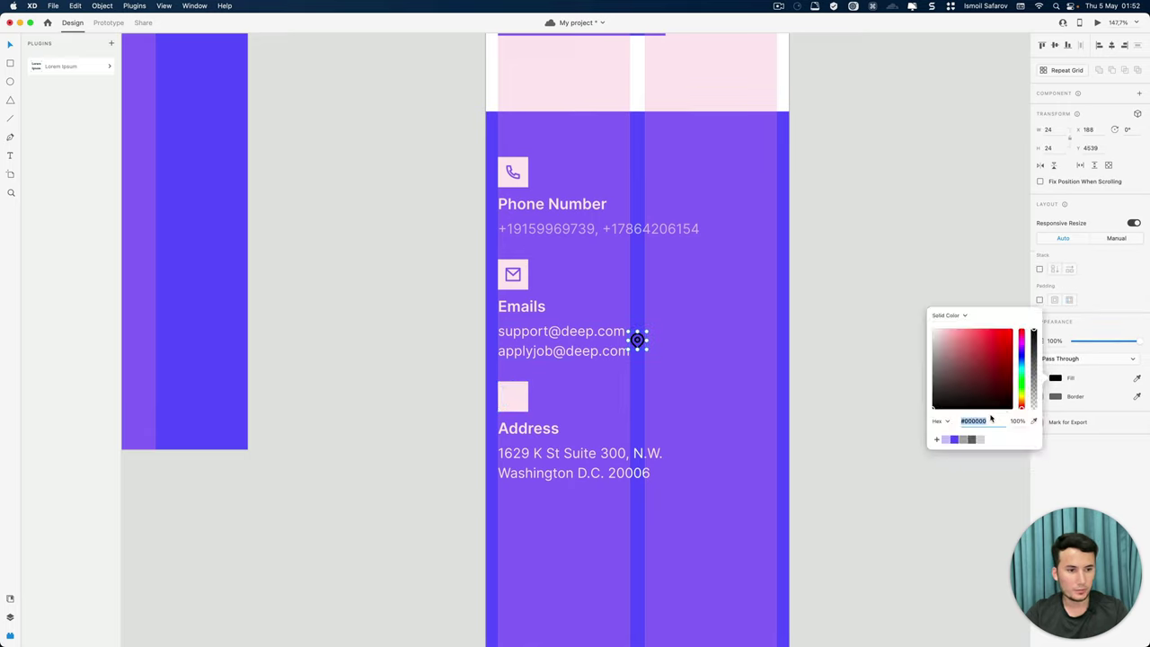
{"action": "left_click", "coordinate": [954, 439]}
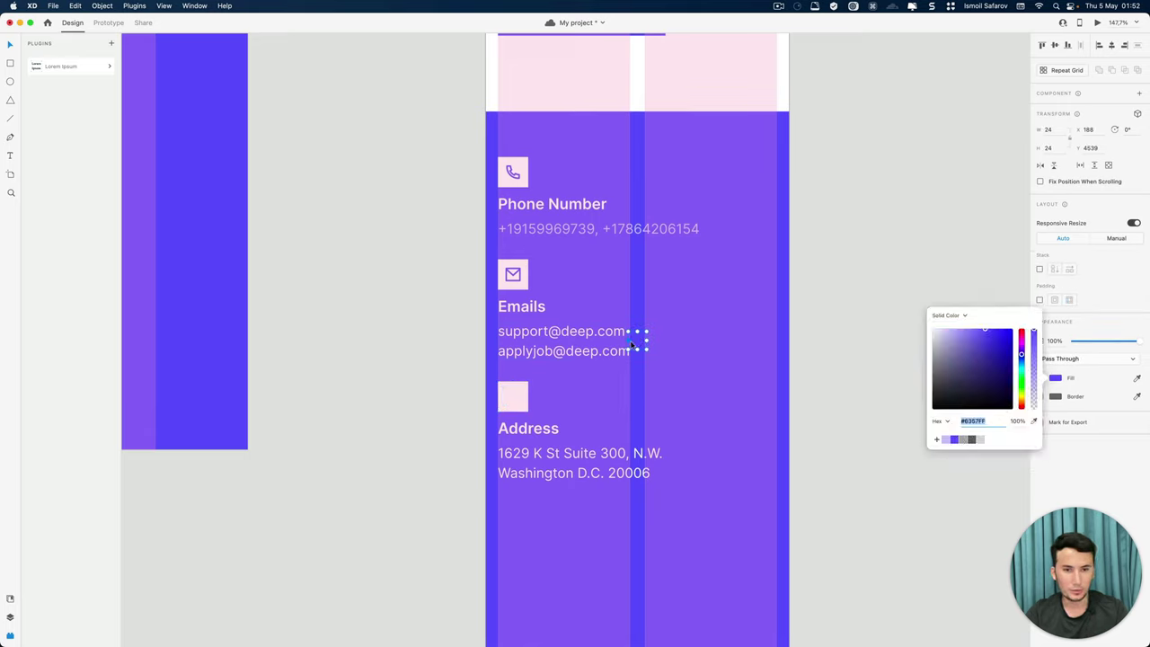
{"action": "left_click", "coordinate": [632, 344]}
{"action": "left_click_drag", "start_coordinate": [575, 342], "coordinate": [476, 409]}
{"action": "key", "text": "super+z"}
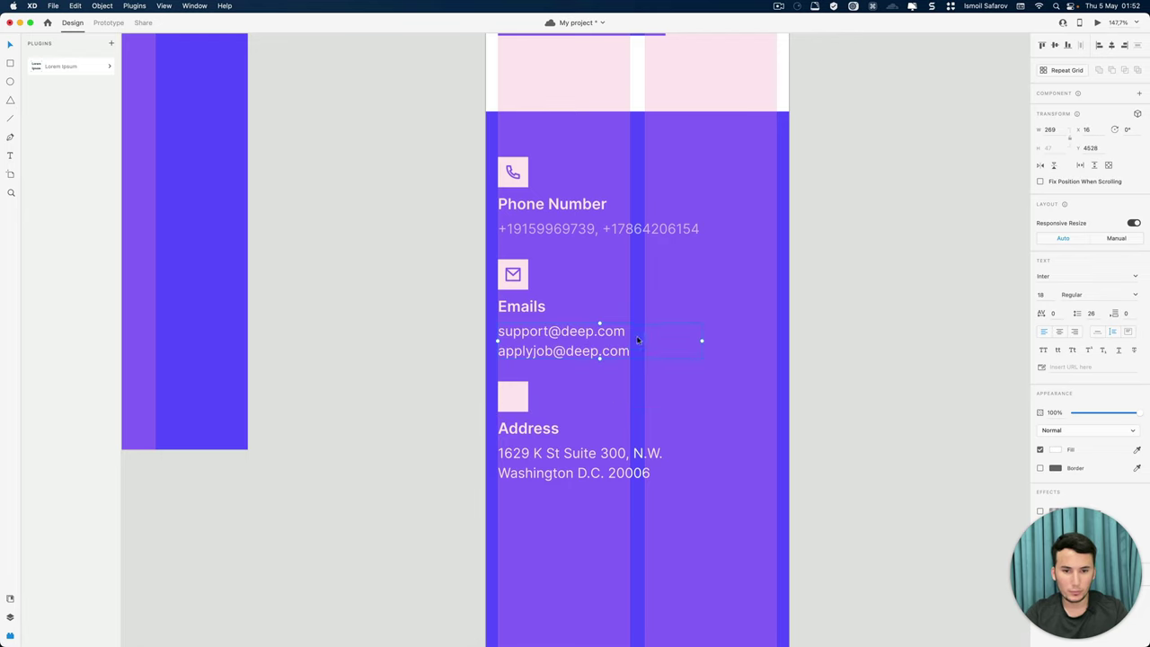
{"action": "left_click", "coordinate": [638, 340]}
{"action": "left_click_drag", "start_coordinate": [540, 392], "coordinate": [519, 387]}
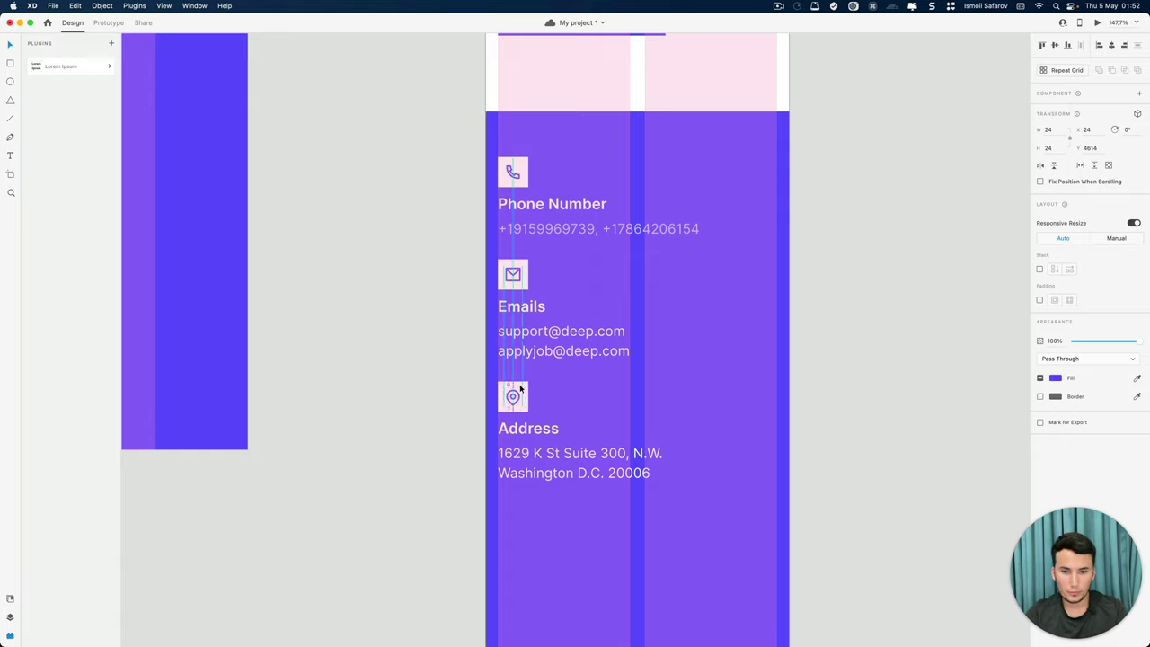
{"action": "left_click", "coordinate": [477, 397]}
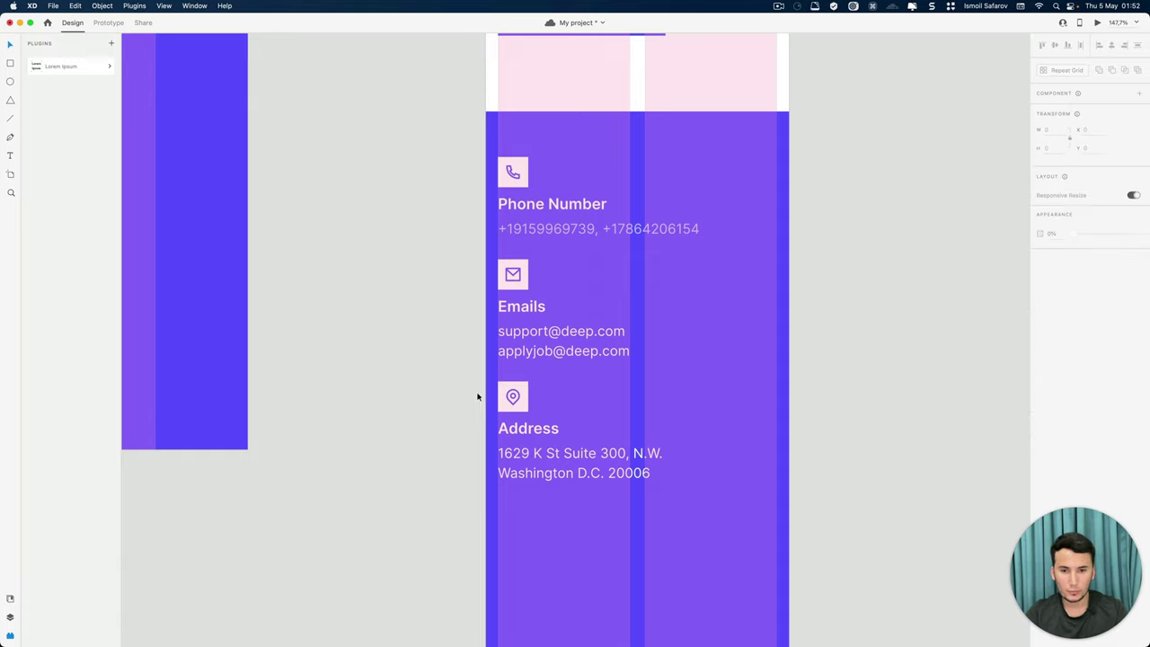
- Tint the email and address text light purple and widen the address so Washington fits on one line
{"action": "left_click", "coordinate": [500, 429]}
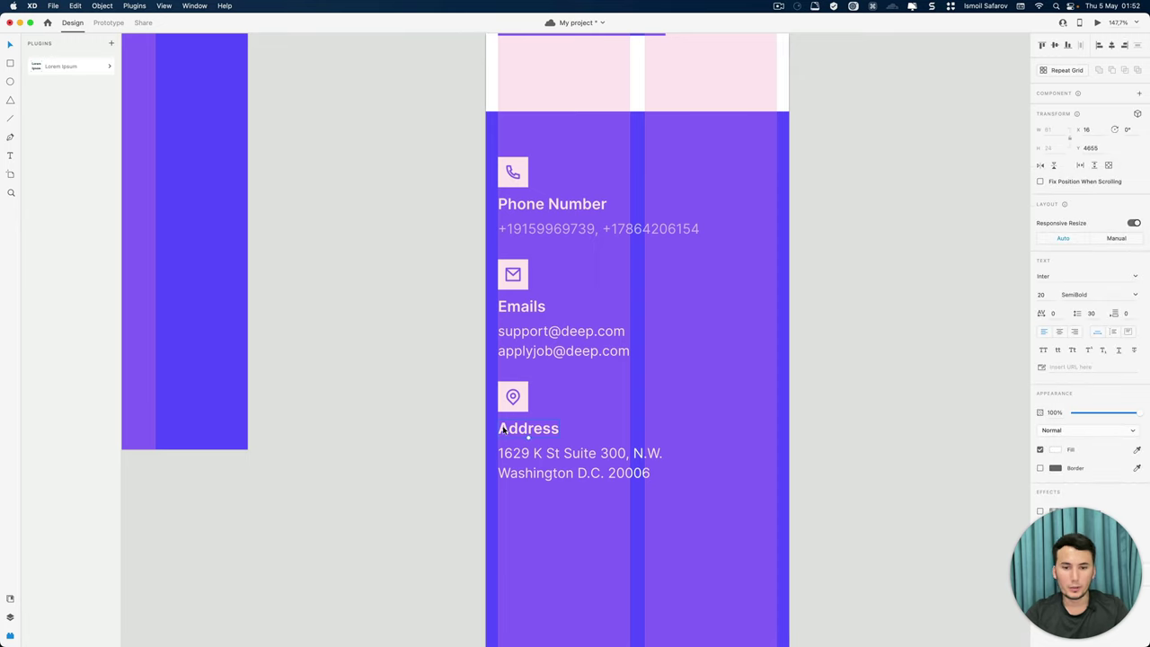
{"action": "double_click", "coordinate": [513, 397]}
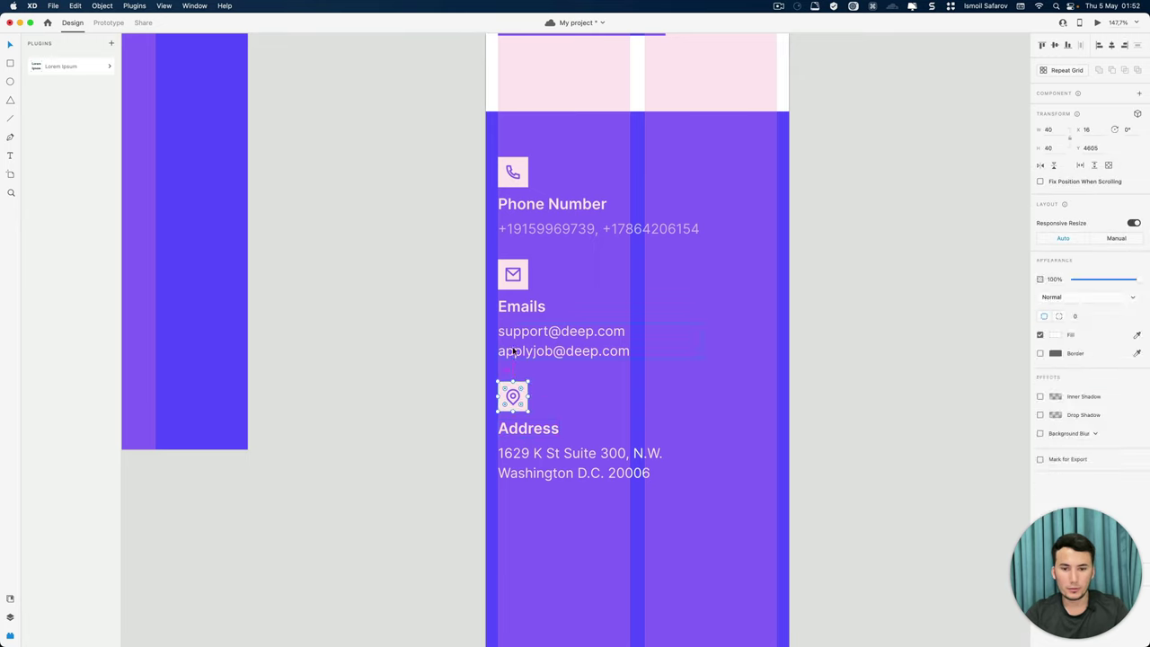
{"action": "left_click", "coordinate": [513, 352]}
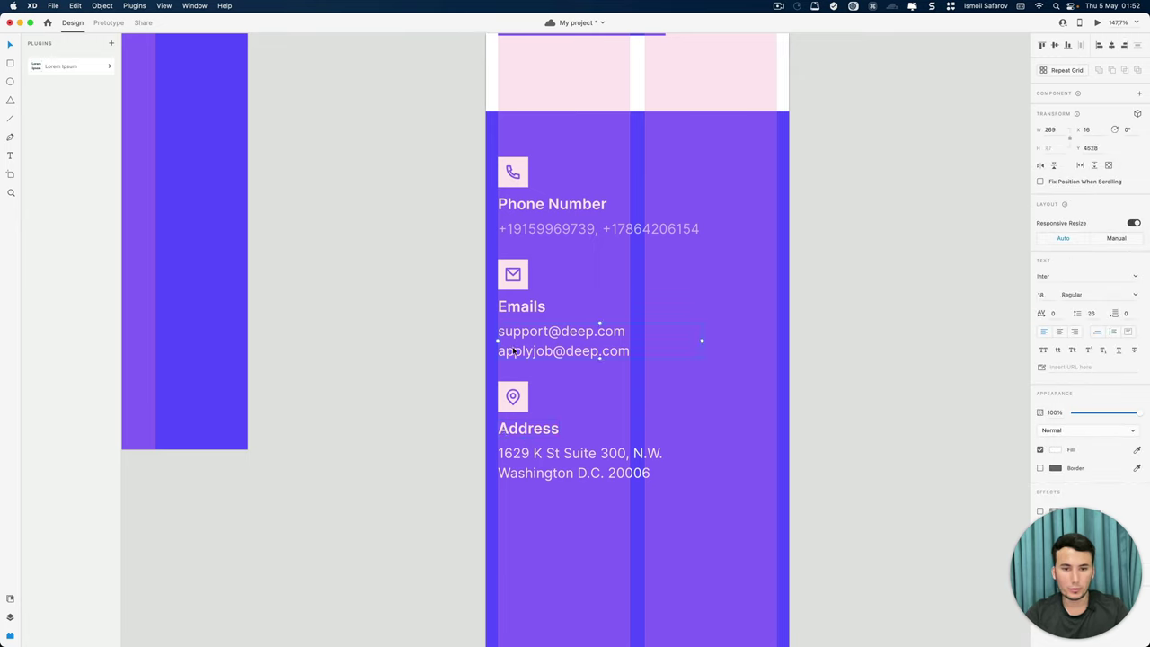
{"action": "left_click", "coordinate": [1056, 450]}
{"action": "left_click", "coordinate": [948, 503]}
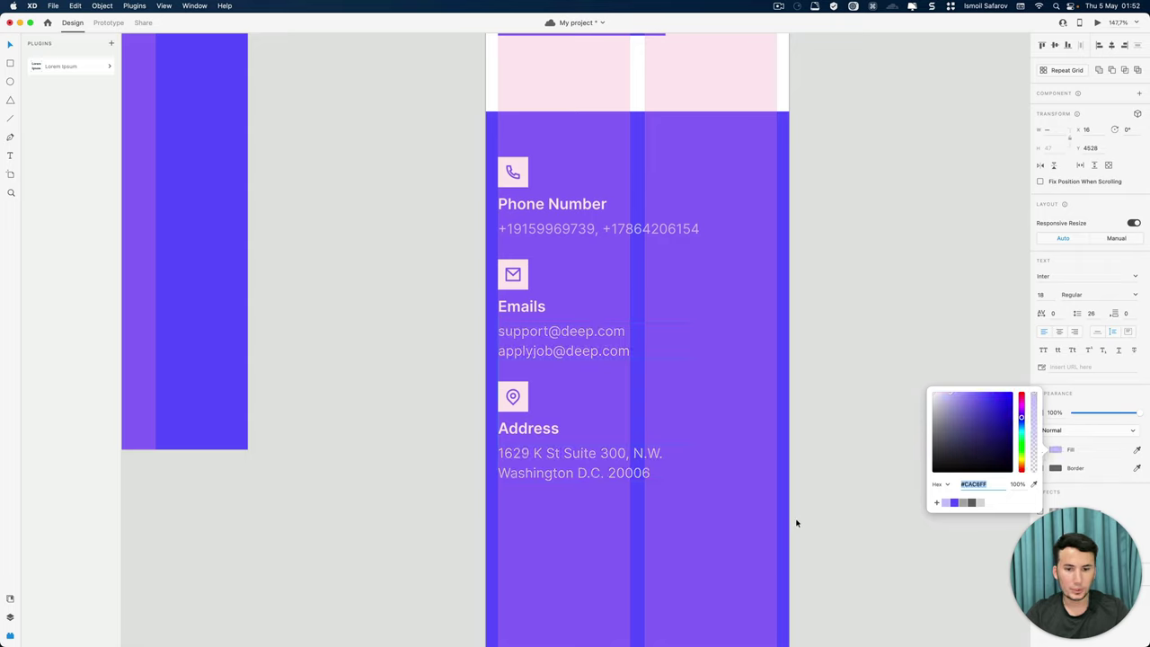
{"action": "key", "text": "Escape"}
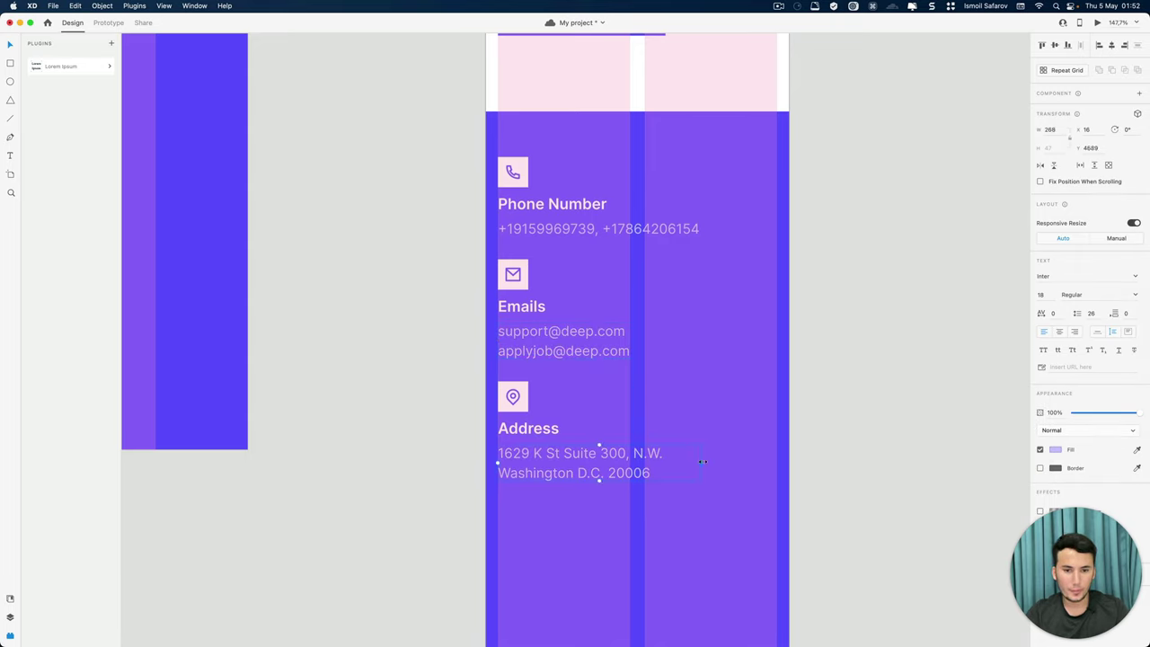
{"action": "left_click_drag", "start_coordinate": [745, 460], "coordinate": [760, 460]}
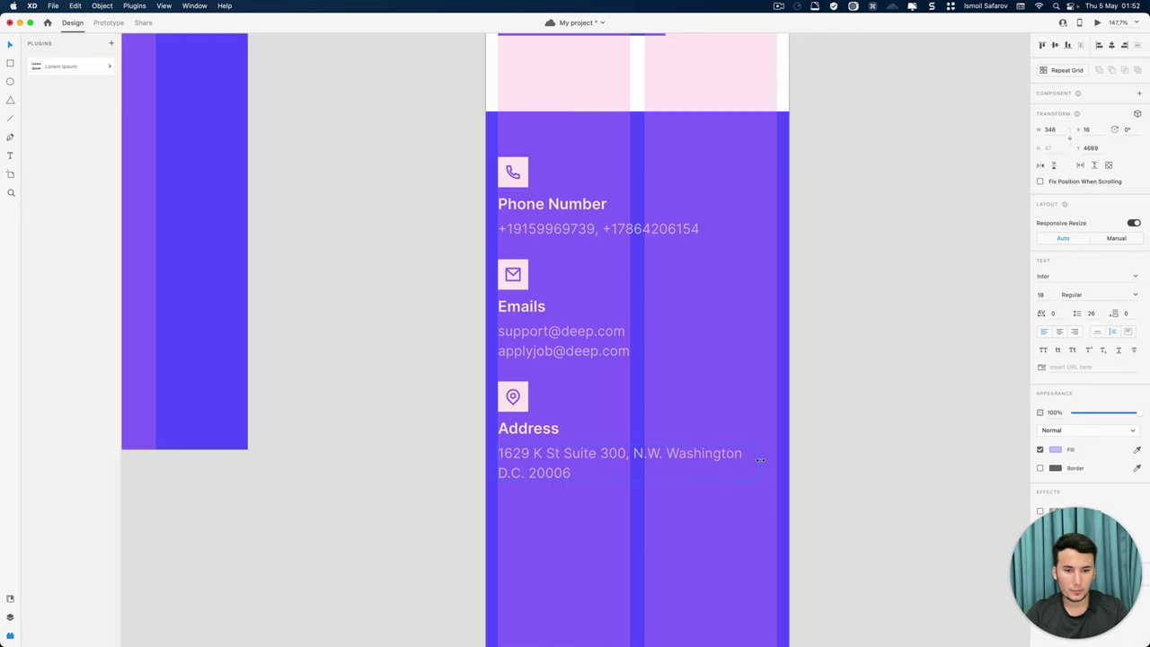
{"action": "left_click", "coordinate": [450, 466]}
{"action": "scroll", "coordinate": [452, 466], "scroll_direction": "down", "scroll_amount": 5}
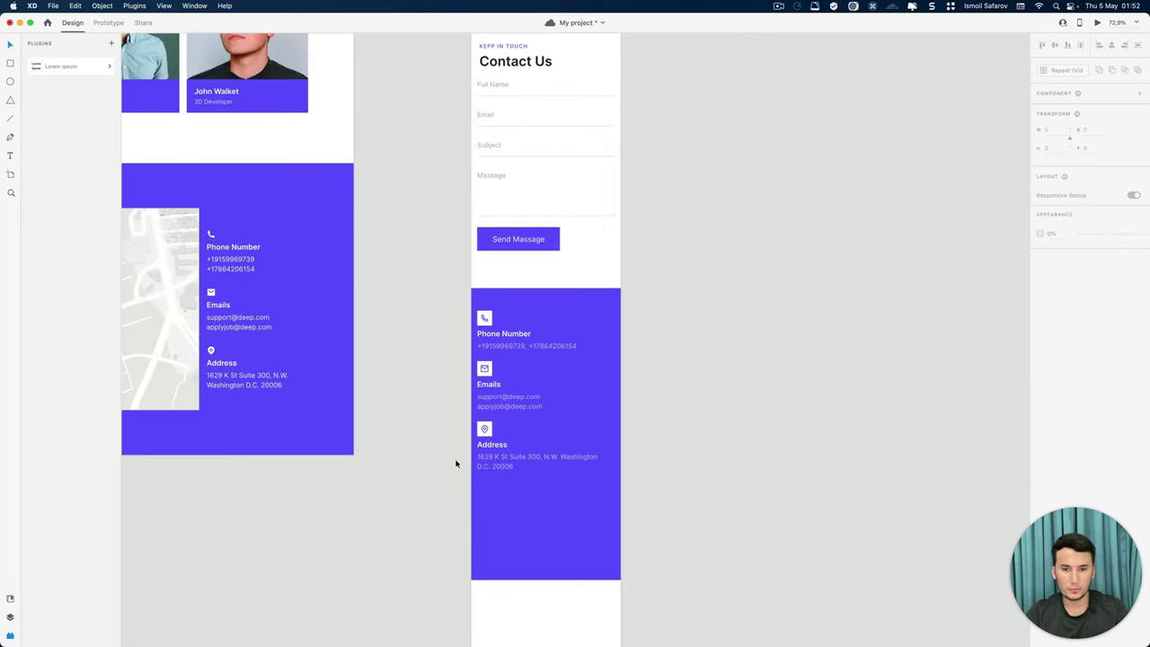
{"action": "scroll", "coordinate": [455, 464], "scroll_direction": "up", "scroll_amount": 1}
{"action": "scroll", "coordinate": [456, 463], "scroll_direction": "up", "scroll_amount": 2}
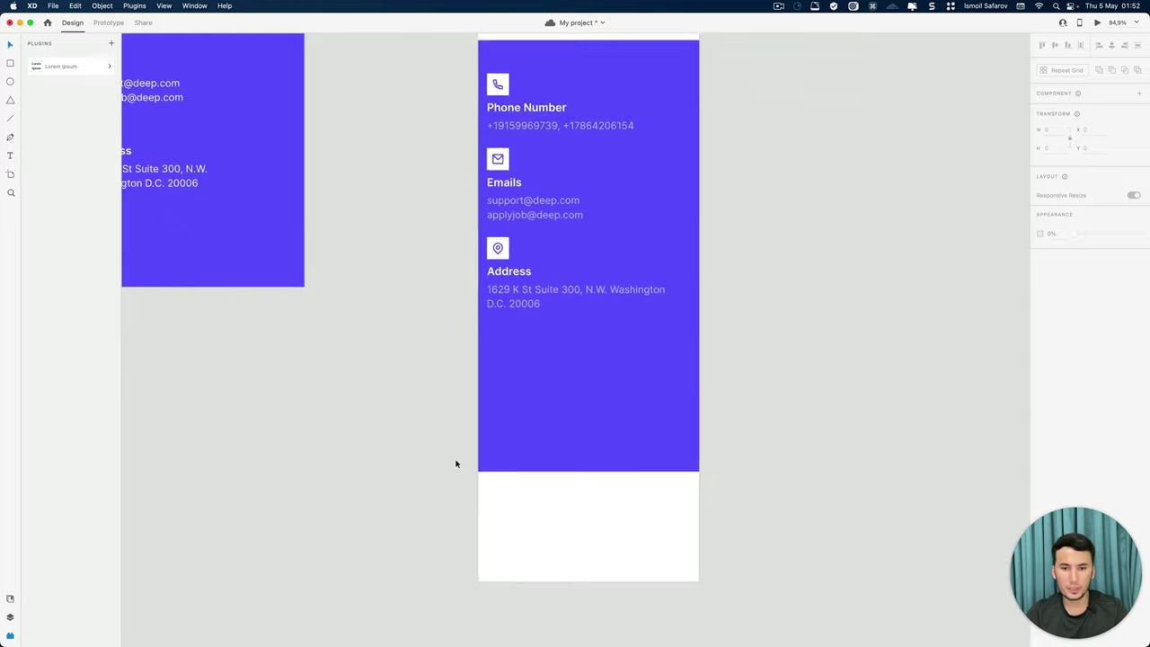
{"action": "scroll", "coordinate": [456, 464], "scroll_direction": "up", "scroll_amount": 2}
{"action": "scroll", "coordinate": [456, 463], "scroll_direction": "up", "scroll_amount": 1}
{"action": "left_click", "coordinate": [567, 471]}
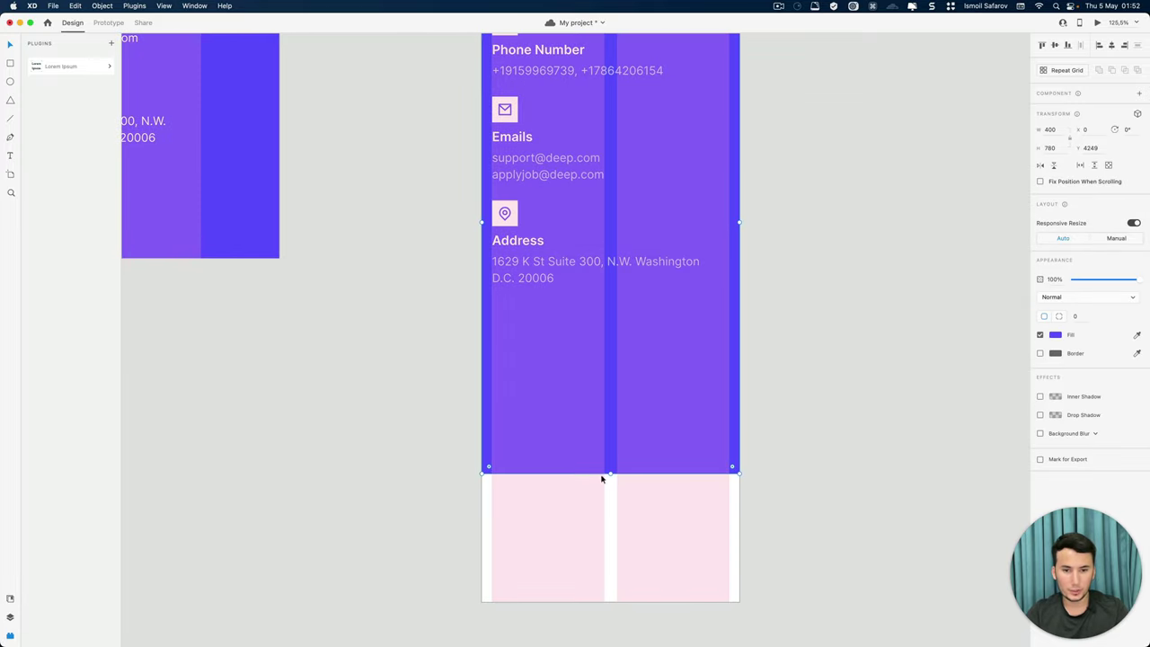
{"action": "left_click_drag", "start_coordinate": [610, 471], "coordinate": [610, 344]}
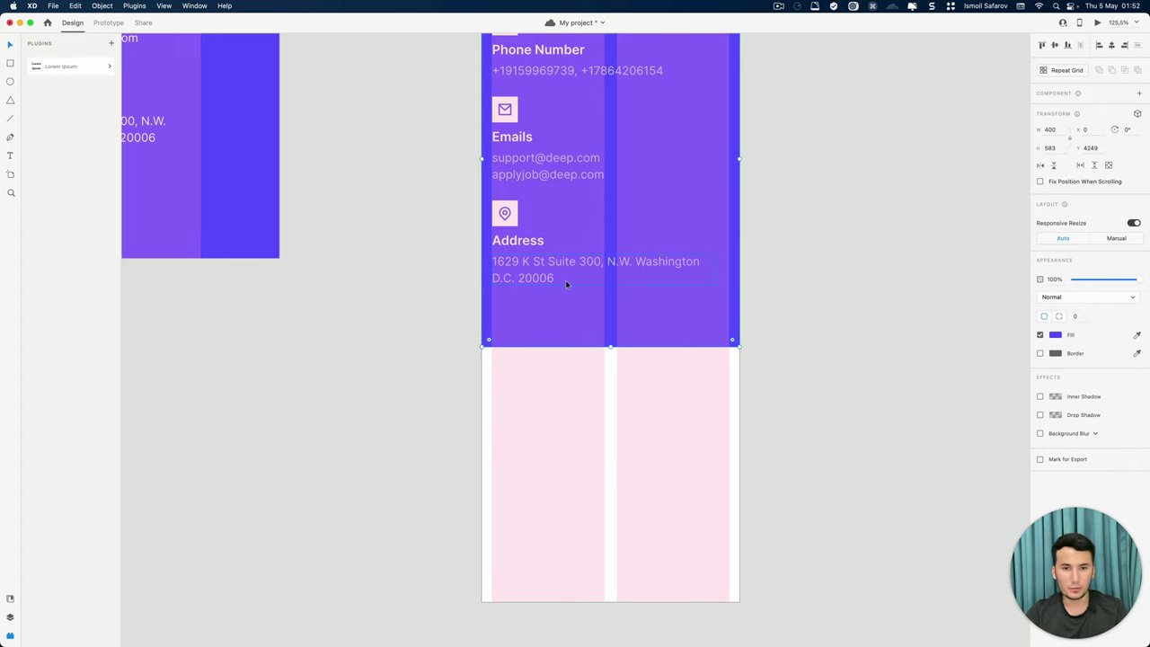
{"action": "scroll", "coordinate": [566, 279], "scroll_direction": "up", "scroll_amount": 1, "text": "ctrl"}
{"action": "scroll", "coordinate": [562, 279], "scroll_direction": "up", "scroll_amount": 2, "text": "ctrl"}
{"action": "scroll", "coordinate": [557, 280], "scroll_direction": "up", "scroll_amount": 1, "text": "ctrl"}
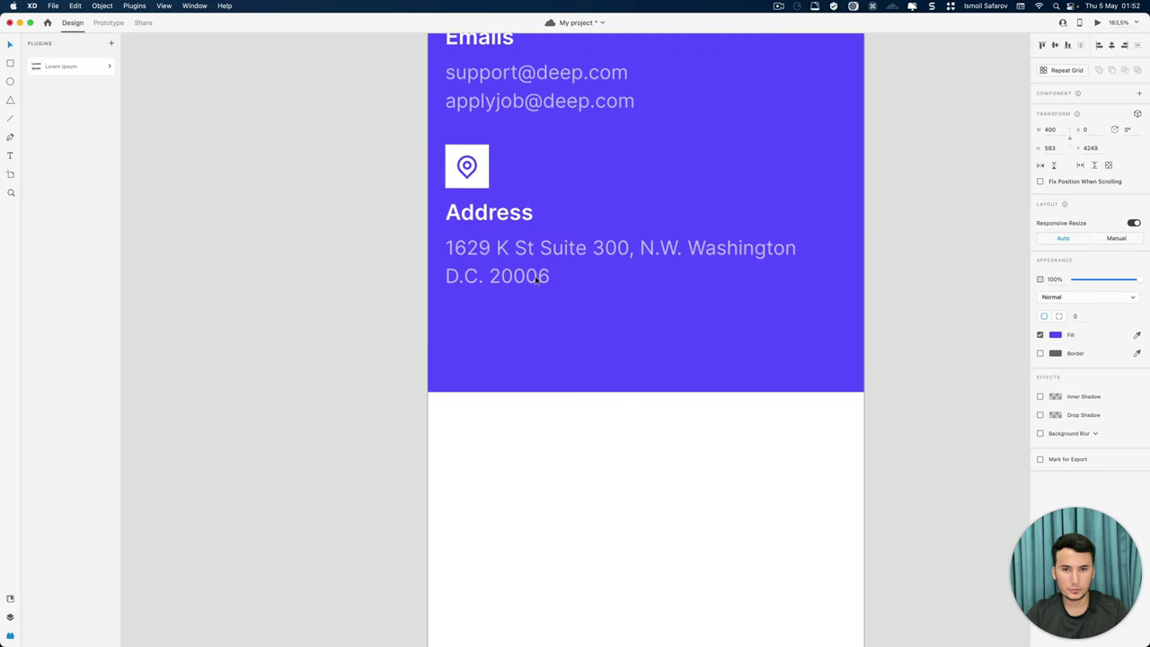
{"action": "scroll", "coordinate": [530, 288], "scroll_direction": "down", "scroll_amount": 3, "text": "ctrl"}
{"action": "scroll", "coordinate": [521, 301], "scroll_direction": "down", "scroll_amount": 3, "text": "ctrl"}
{"action": "scroll", "coordinate": [511, 314], "scroll_direction": "down", "scroll_amount": 2, "text": "ctrl"}
{"action": "mouse_move", "coordinate": [468, 335]}
{"action": "left_mouse_down"}
{"action": "mouse_move", "coordinate": [607, 185]}
{"action": "mouse_move", "coordinate": [570, 251]}
{"action": "left_mouse_up"}
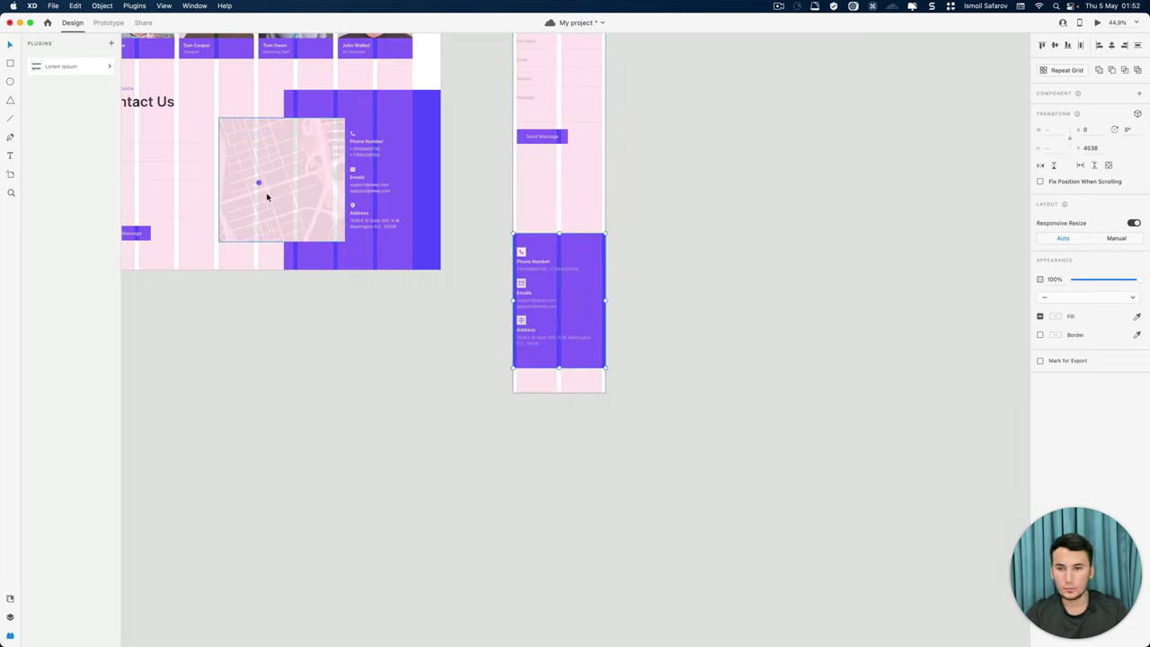
- Copy the map onto the mobile layout, shrink it to the screen width and place it under Send Massage
{"action": "left_click_drag", "start_coordinate": [270, 196], "coordinate": [567, 233]}
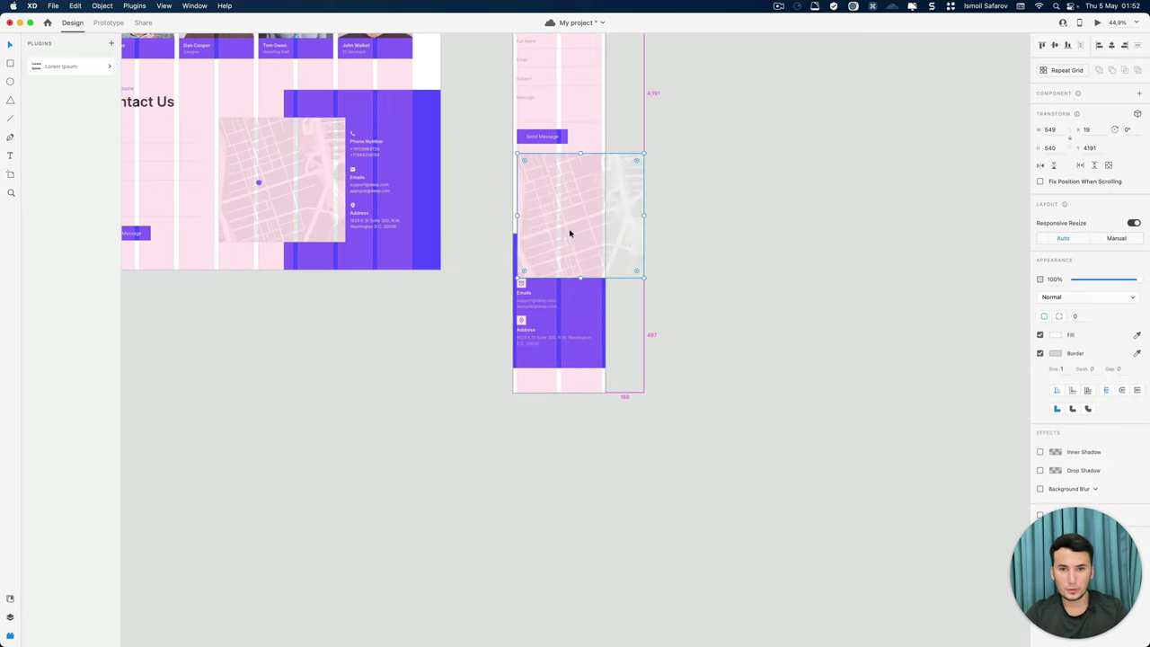
{"action": "left_click_drag", "start_coordinate": [643, 278], "coordinate": [606, 243]}
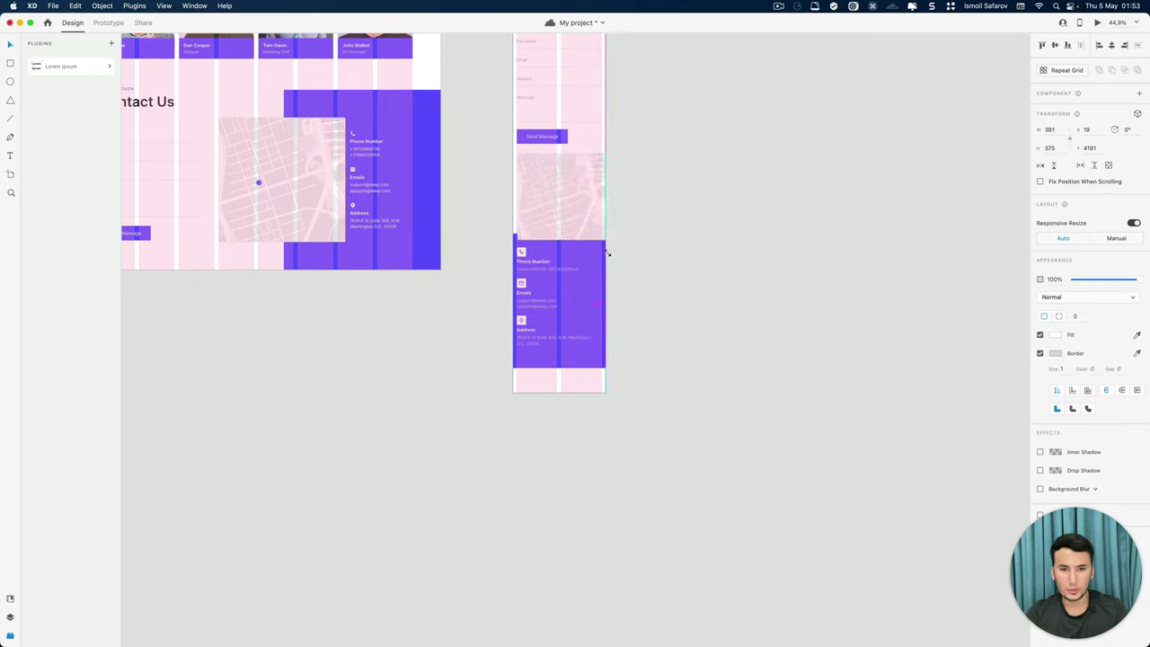
{"action": "scroll", "coordinate": [545, 179], "scroll_direction": "up", "scroll_amount": 3}
{"action": "scroll", "coordinate": [547, 262], "scroll_direction": "up", "scroll_amount": 5}
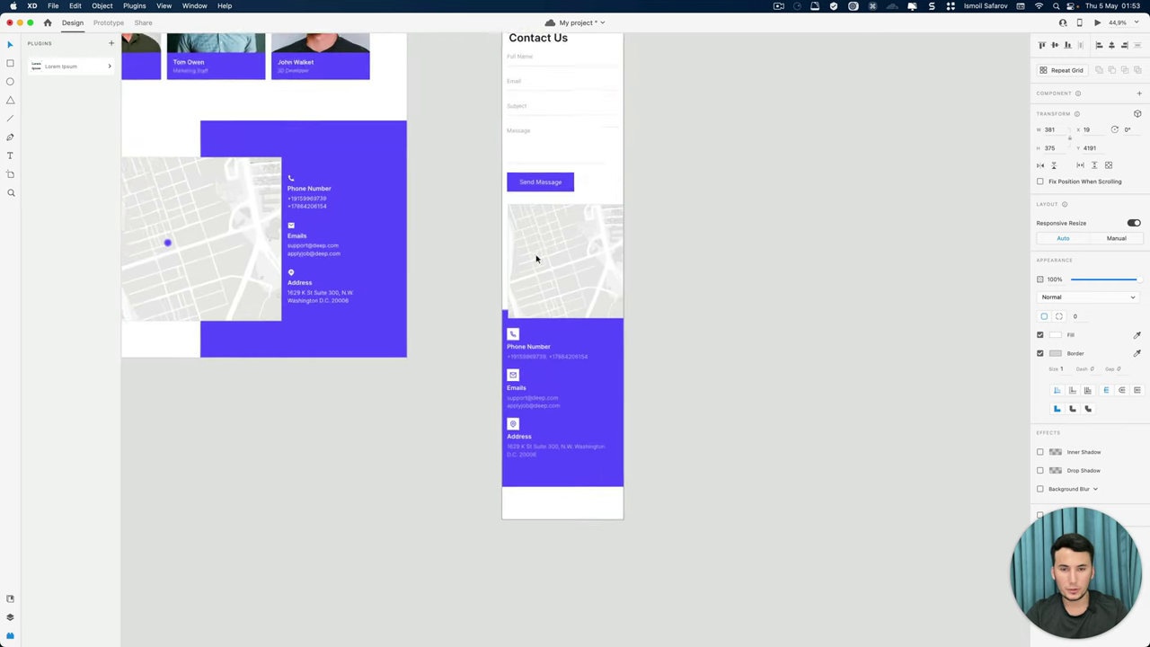
{"action": "left_click", "coordinate": [522, 247]}
{"action": "left_click_drag", "start_coordinate": [522, 247], "coordinate": [518, 232]}
- Resize the mobile map to 368×362
{"action": "scroll", "coordinate": [514, 221], "scroll_direction": "up", "scroll_amount": 3}
{"action": "scroll", "coordinate": [510, 208], "scroll_direction": "up", "scroll_amount": 3}
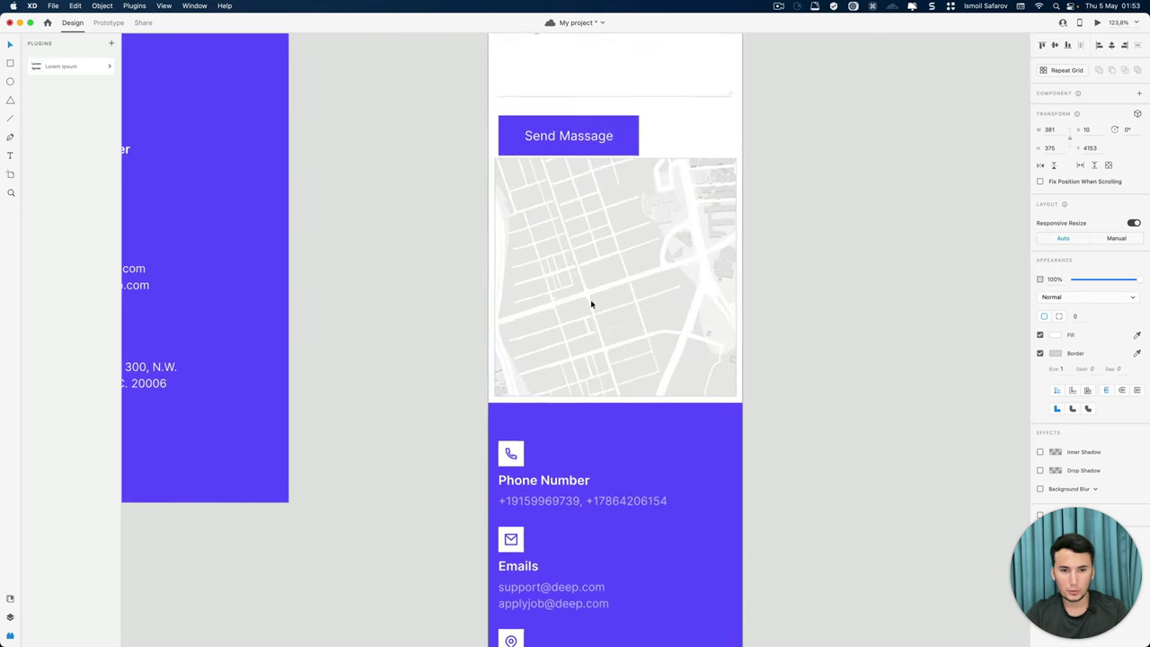
{"action": "left_click", "coordinate": [728, 394]}
{"action": "left_click_drag", "start_coordinate": [735, 395], "coordinate": [729, 389]}
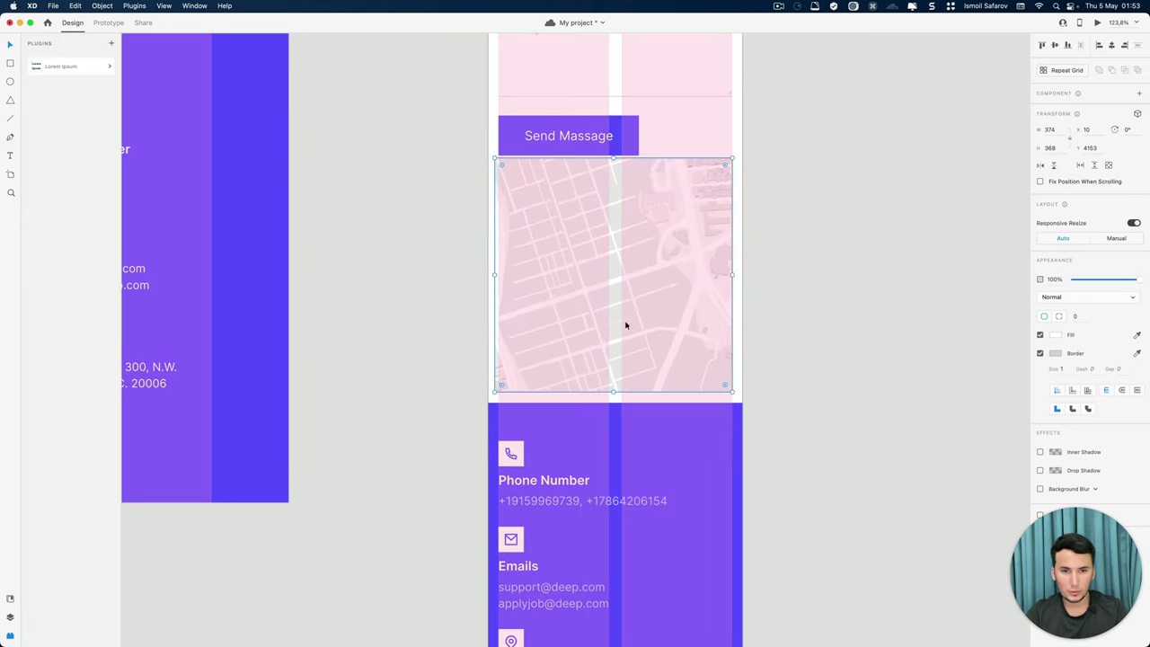
{"action": "left_click_drag", "start_coordinate": [492, 157], "coordinate": [494, 159]}
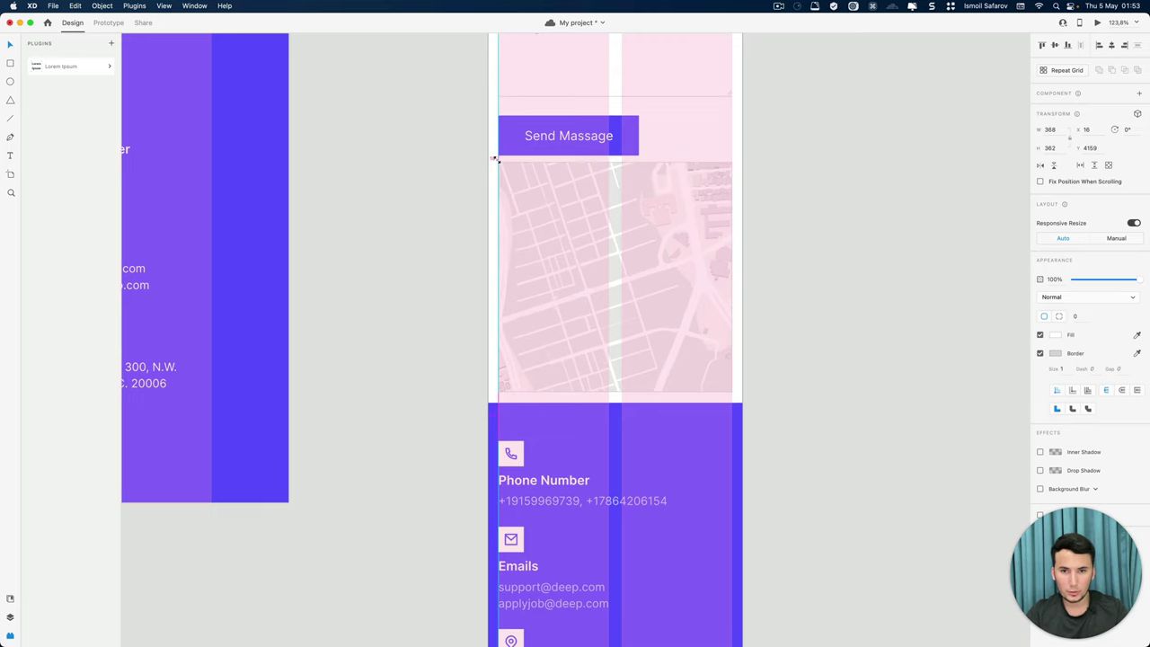
{"action": "left_click_drag", "start_coordinate": [549, 210], "coordinate": [544, 221]}
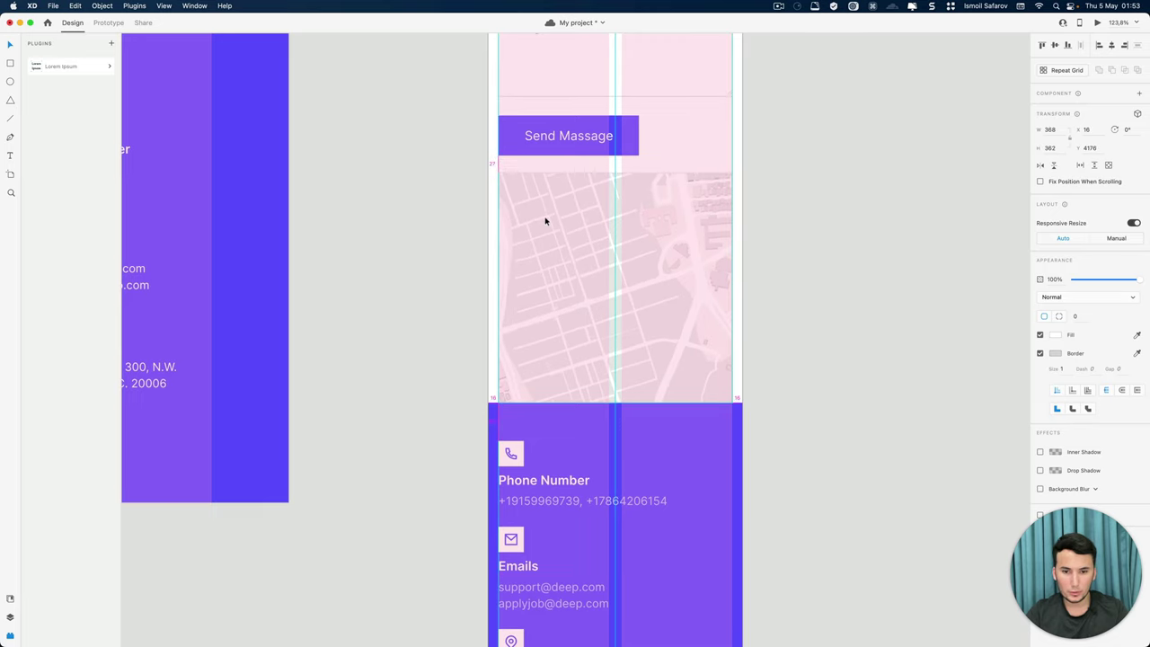
- Move the map down so it overlaps the top of the purple contact block
{"action": "scroll", "coordinate": [536, 445], "scroll_direction": "down", "scroll_amount": 3}
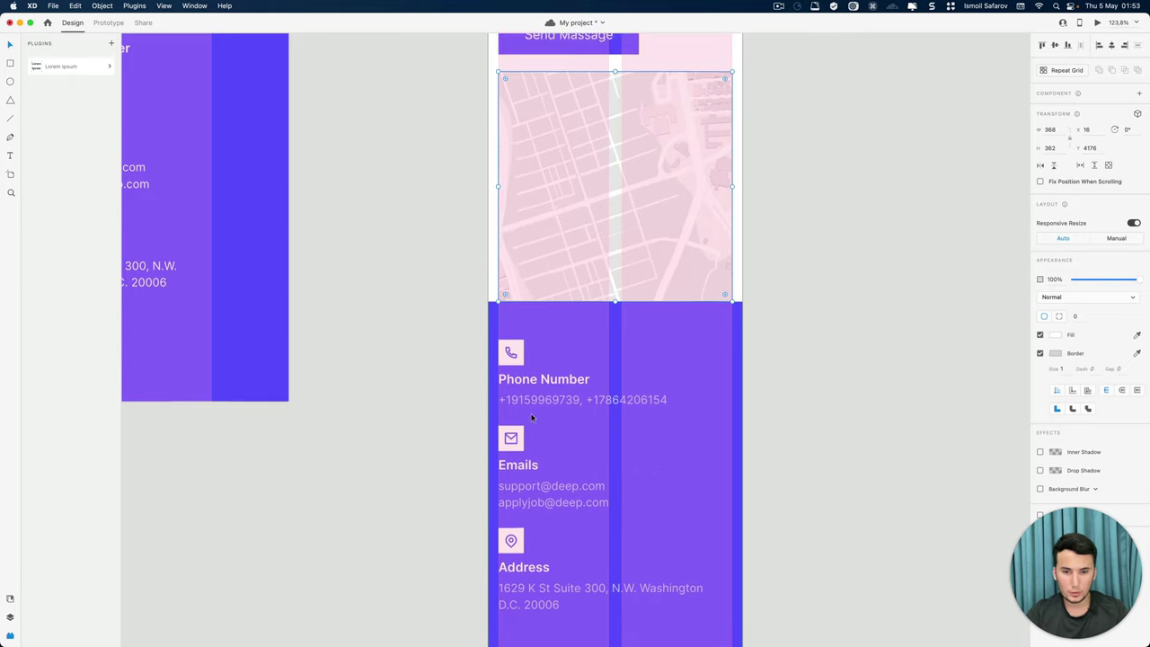
{"action": "scroll", "coordinate": [549, 378], "scroll_direction": "down", "scroll_amount": 2}
{"action": "left_click_drag", "start_coordinate": [575, 212], "coordinate": [580, 231]}
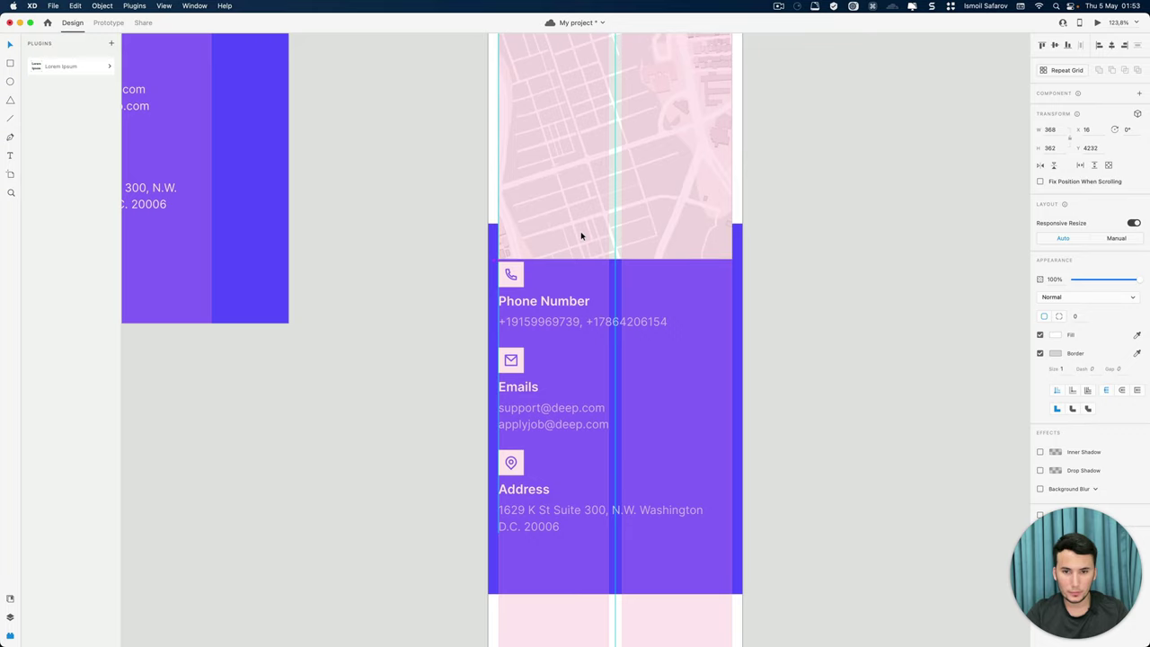
{"action": "mouse_move", "coordinate": [581, 230]}
{"action": "left_mouse_down"}
{"action": "mouse_move", "coordinate": [578, 205]}
{"action": "mouse_move", "coordinate": [549, 208]}
{"action": "mouse_move", "coordinate": [551, 217]}
{"action": "left_mouse_up"}
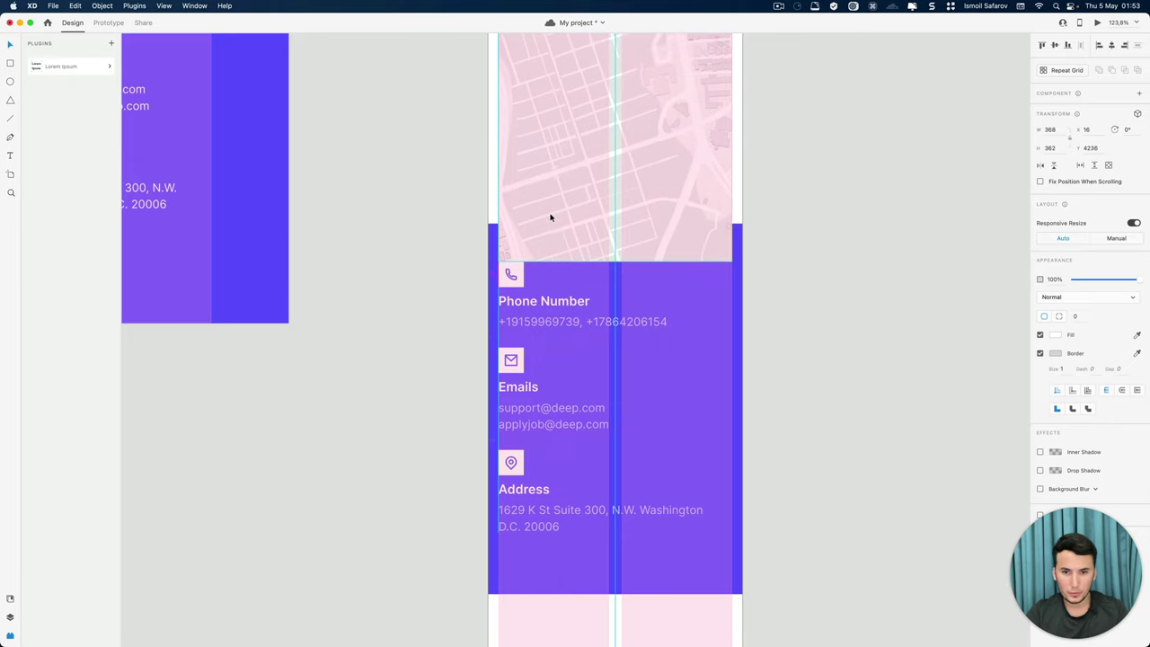
{"action": "left_click", "coordinate": [455, 193]}
{"action": "scroll", "coordinate": [454, 192], "scroll_direction": "up", "scroll_amount": 2}
- Move the contact icons and text down below the map
{"action": "scroll", "coordinate": [454, 192], "scroll_direction": "up", "scroll_amount": 4}
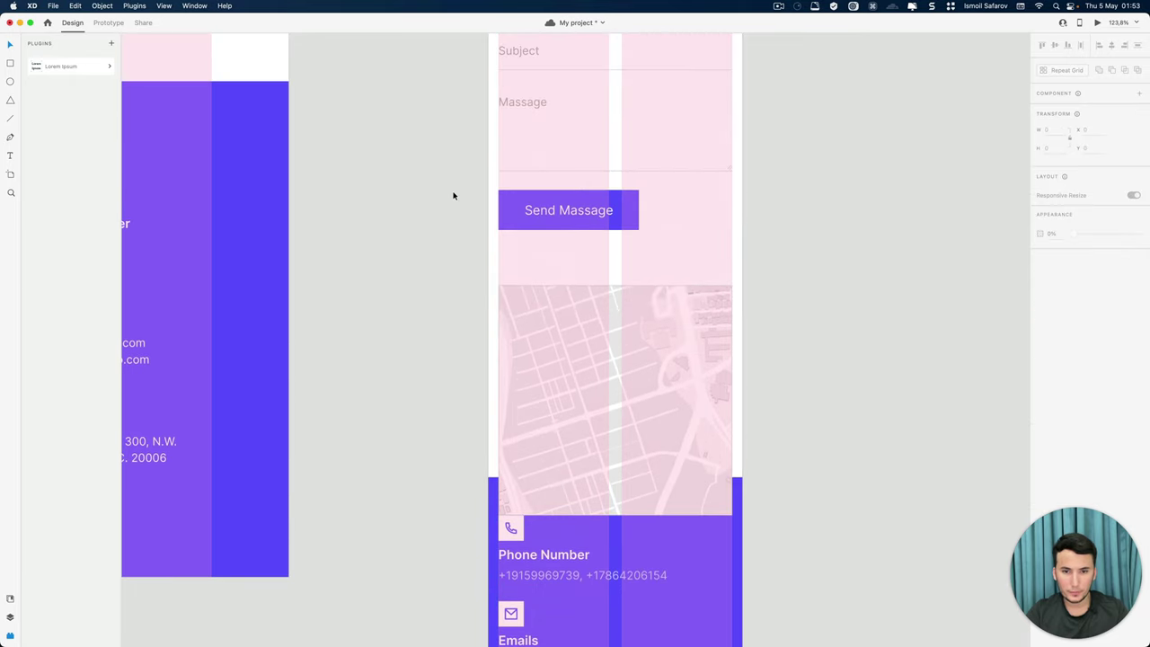
{"action": "scroll", "coordinate": [455, 192], "scroll_direction": "down", "scroll_amount": 7}
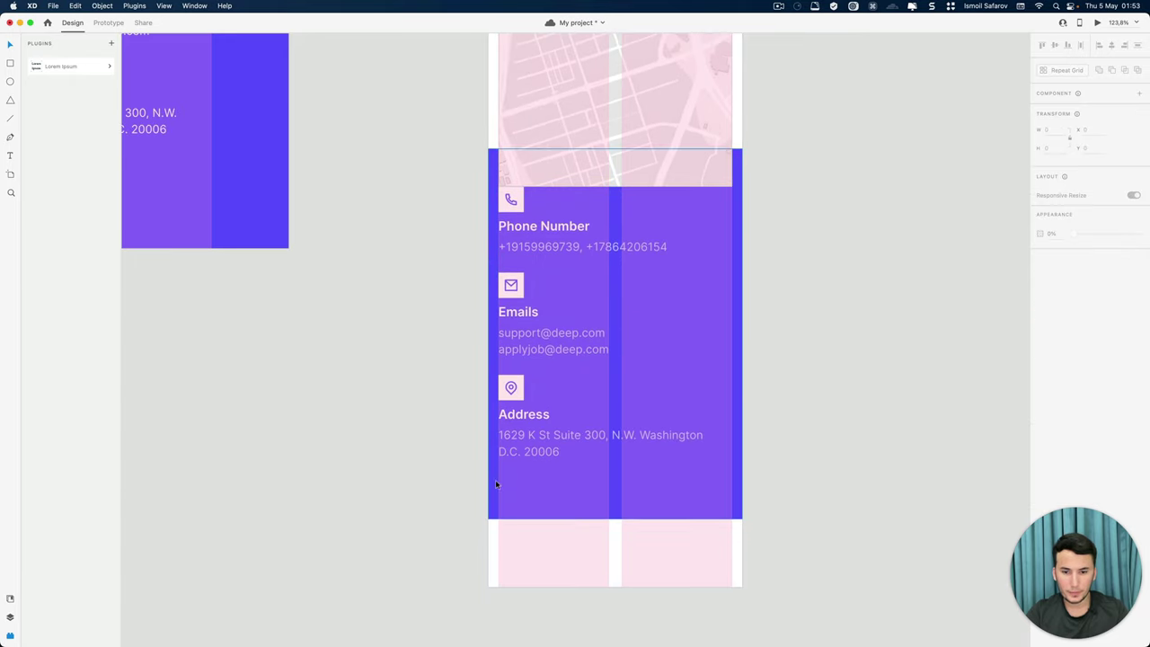
{"action": "left_click", "coordinate": [496, 486]}
{"action": "left_click", "coordinate": [496, 485]}
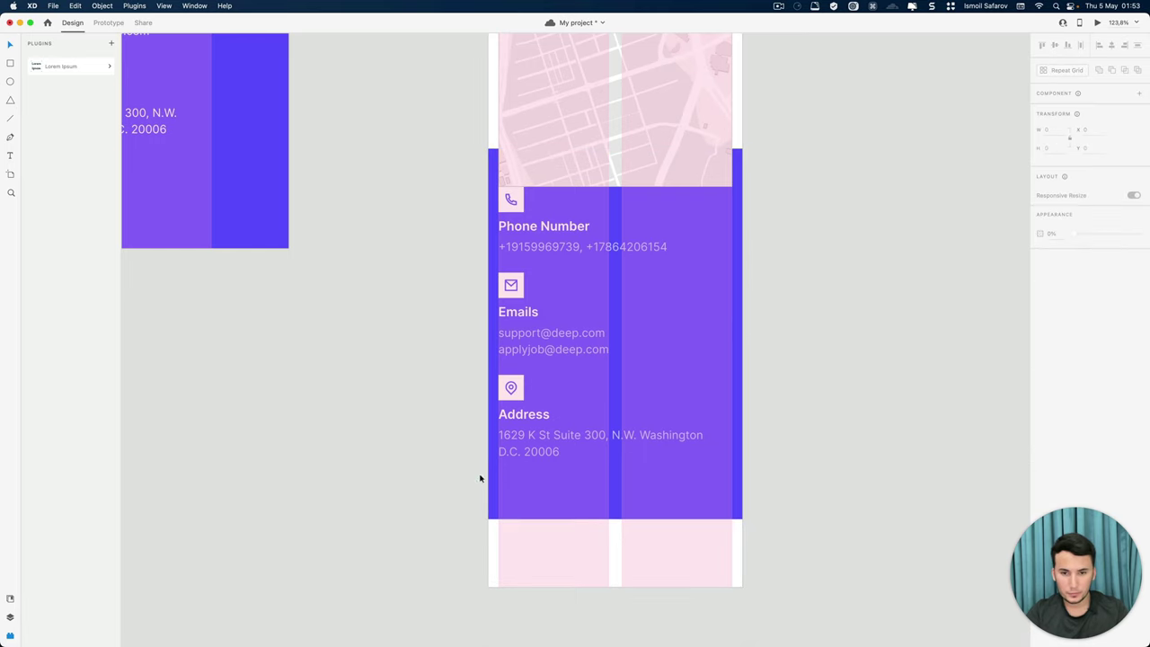
{"action": "left_click_drag", "start_coordinate": [480, 478], "coordinate": [745, 188]}
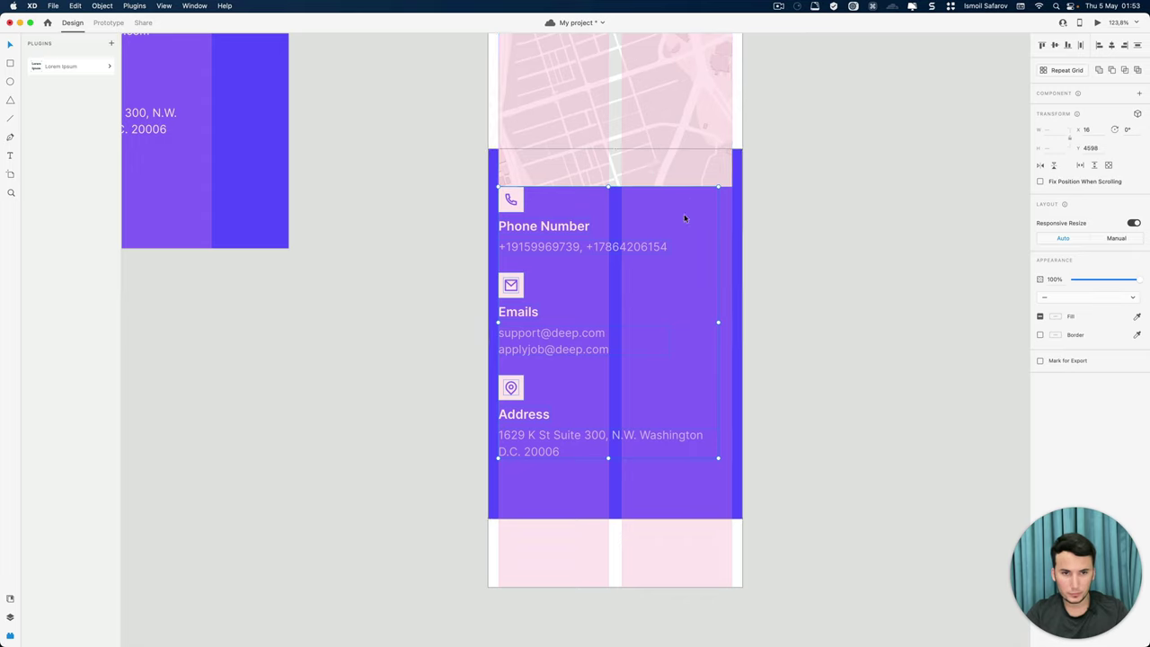
{"action": "key", "text": "shift+Down"}
{"action": "key", "text": "shift+Down"}
{"action": "key", "text": "shift+Down"}
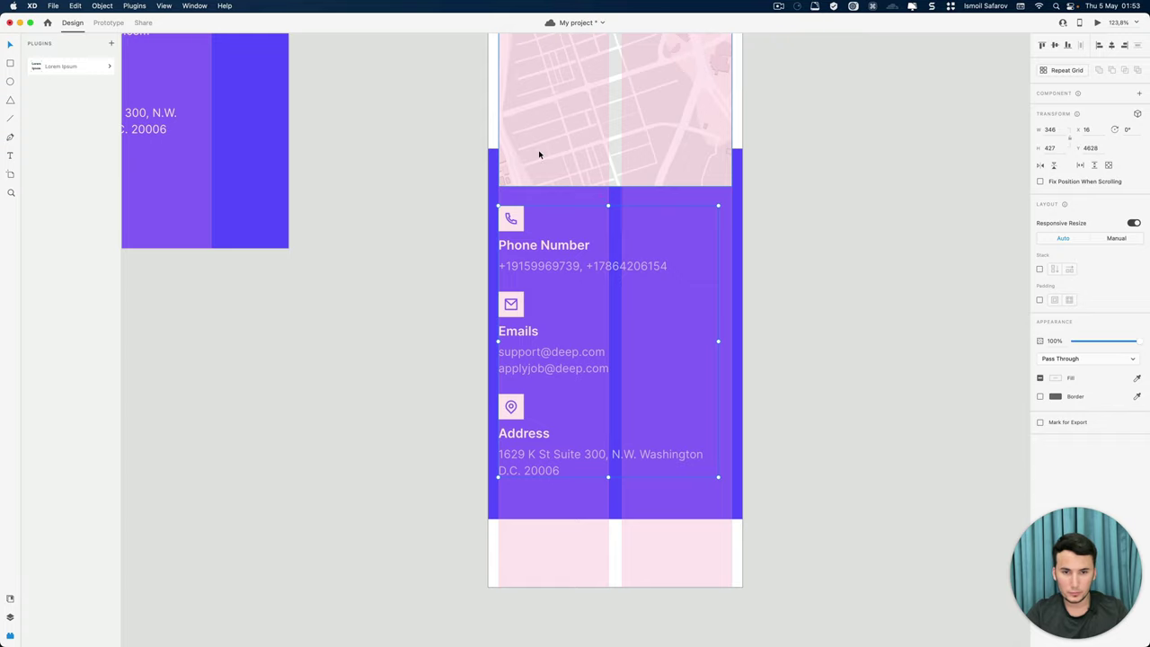
{"action": "key", "text": "shift+Down"}
{"action": "key", "text": "shift+Down"}
{"action": "key", "text": "shift+Down"}
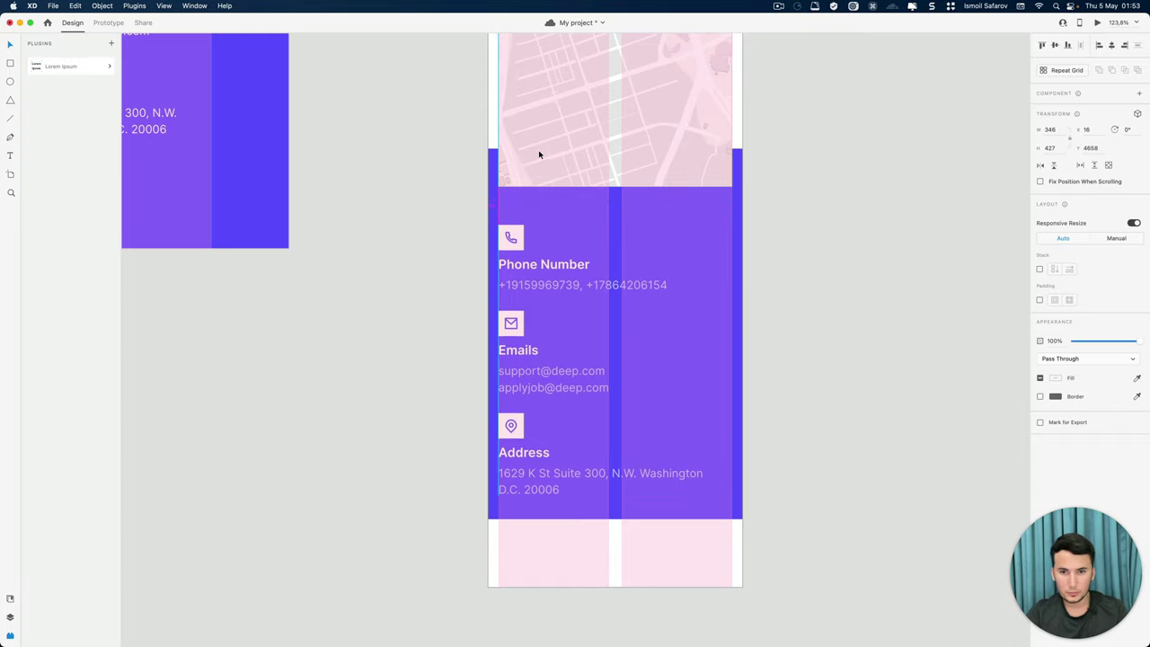
{"action": "left_click", "coordinate": [438, 193]}
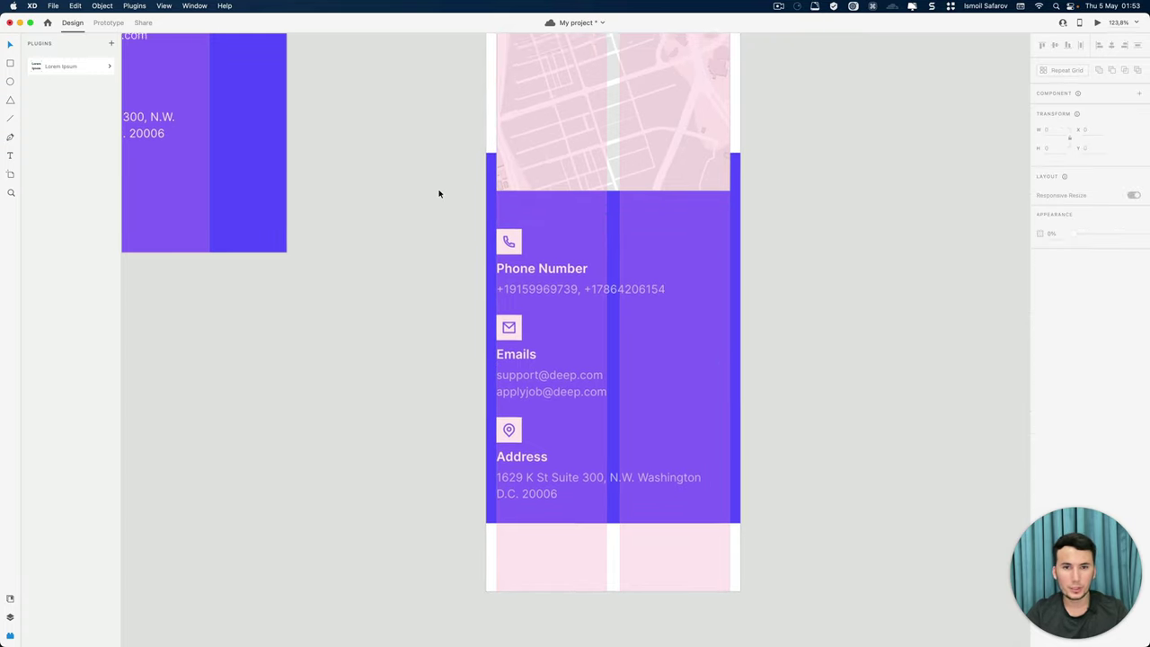
- Move the map and purple block up together, closer to the Send Massage button
{"action": "scroll", "coordinate": [440, 192], "scroll_direction": "up", "scroll_amount": 5}
{"action": "scroll", "coordinate": [440, 193], "scroll_direction": "up", "scroll_amount": 1}
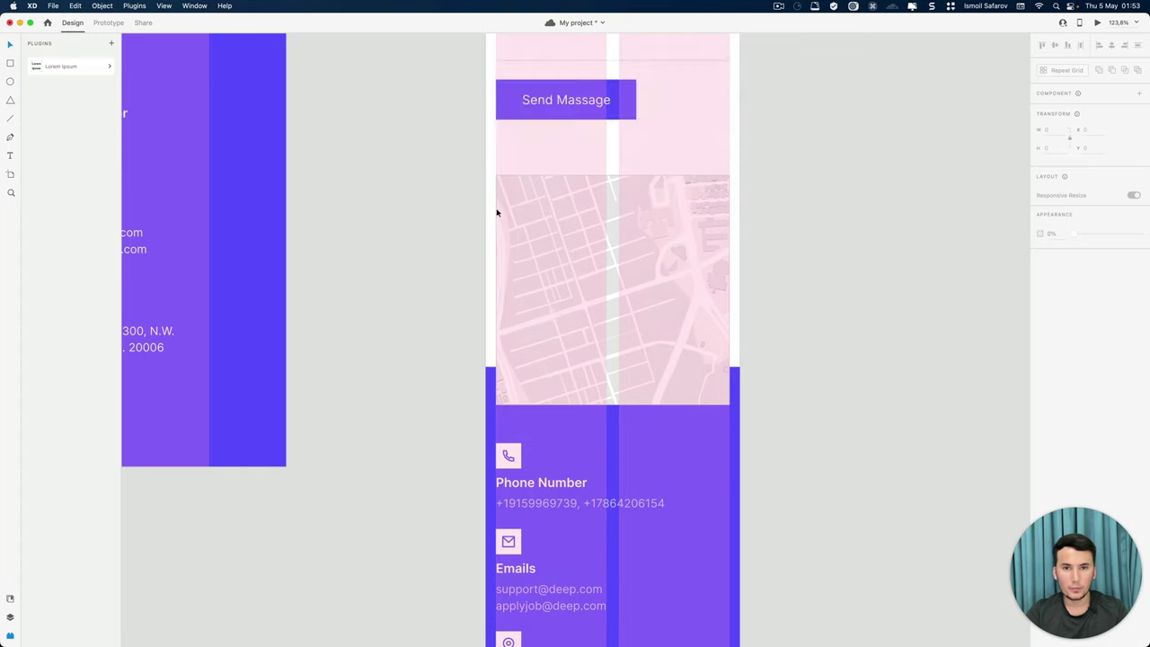
{"action": "left_click", "coordinate": [496, 420]}
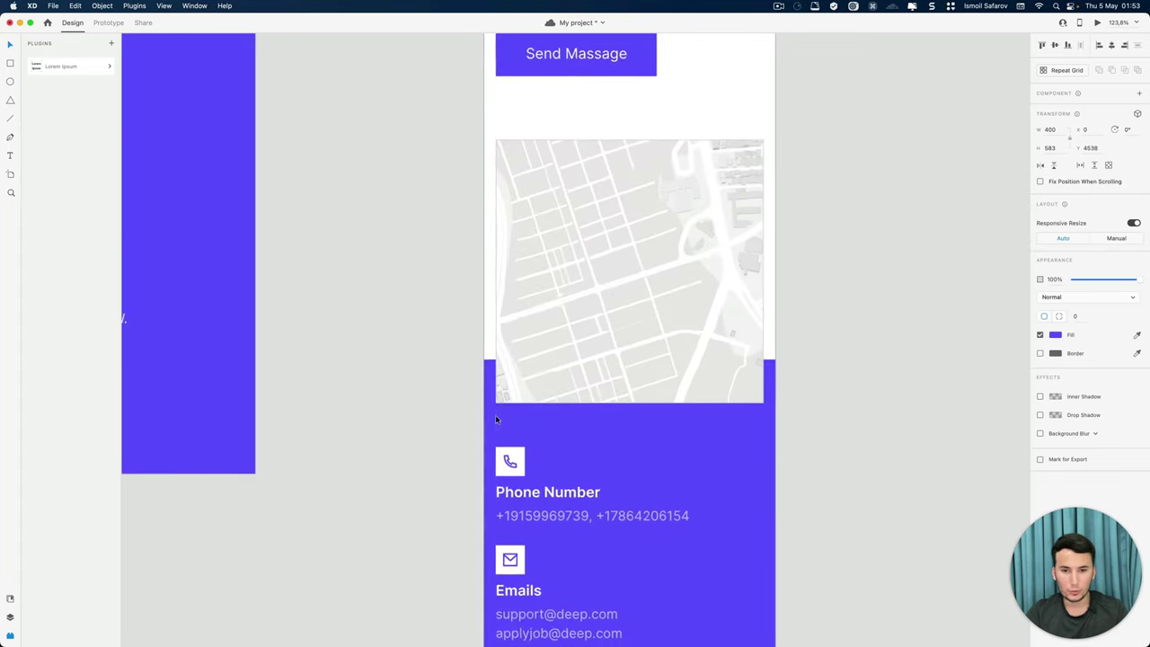
{"action": "scroll", "coordinate": [495, 414], "scroll_direction": "down", "scroll_amount": 10}
{"action": "left_click_drag", "start_coordinate": [453, 579], "coordinate": [697, 308]}
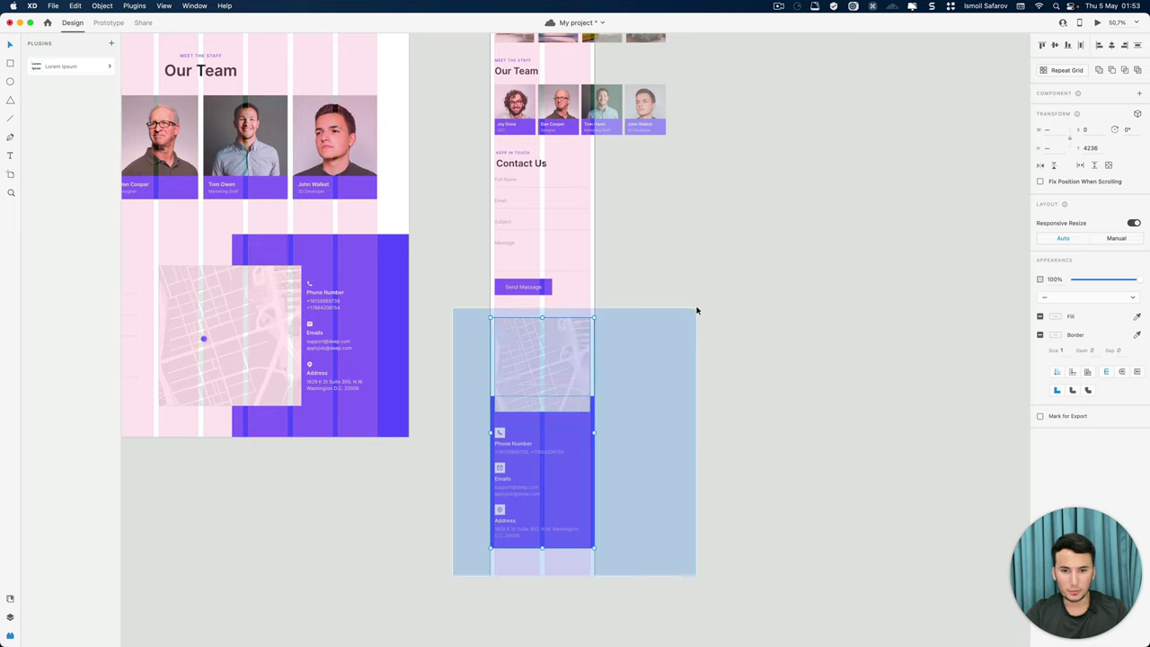
{"action": "key", "text": "shift+Up"}
{"action": "key", "text": "shift+Up"}
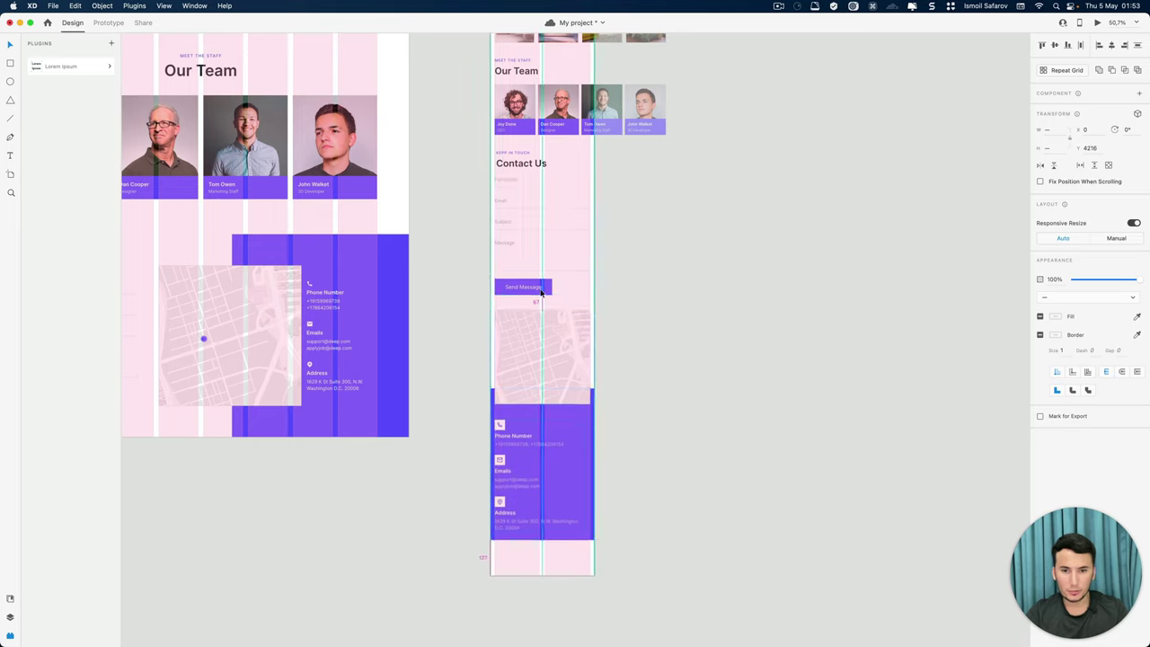
{"action": "key", "text": "Down"}
{"action": "key", "text": "Down"}
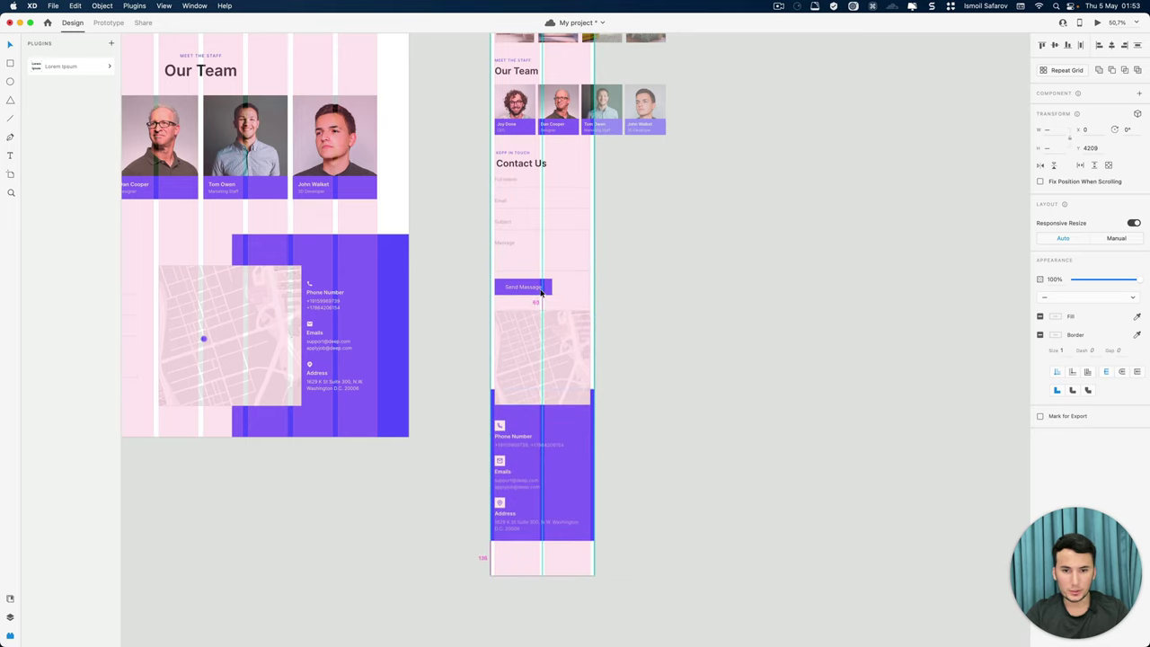
{"action": "left_click", "coordinate": [416, 338]}
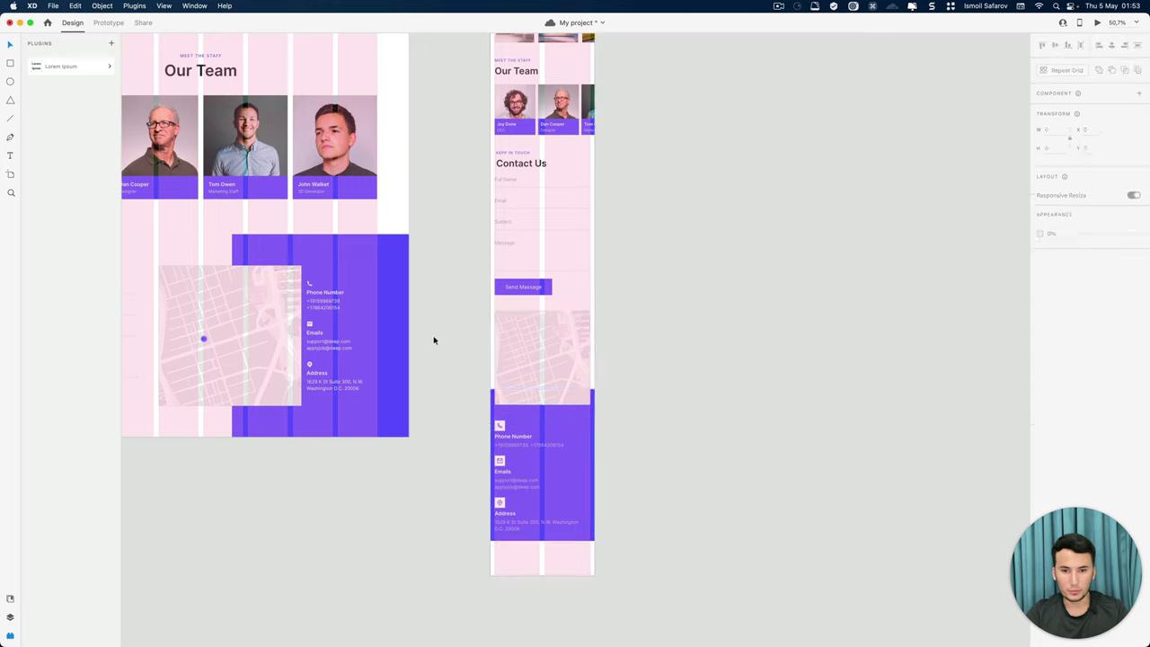
- Stretch the purple contact block down slightly to 607 tall
{"action": "left_click", "coordinate": [533, 571]}
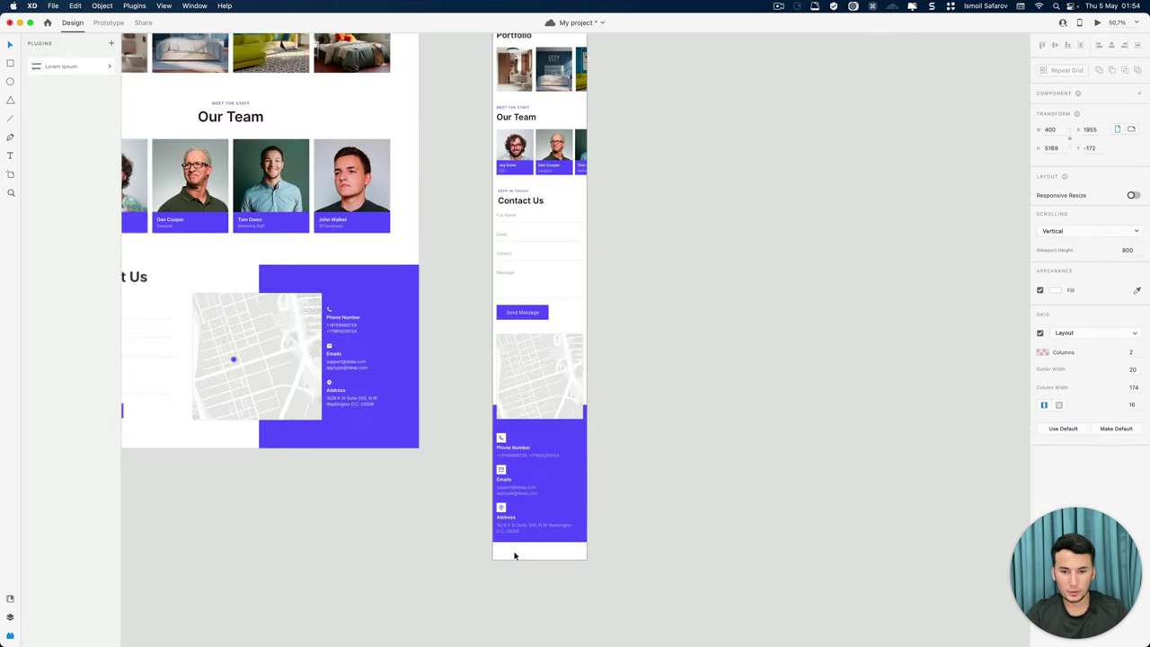
{"action": "scroll", "coordinate": [514, 556], "scroll_direction": "up", "scroll_amount": 5}
{"action": "scroll", "coordinate": [513, 550], "scroll_direction": "up", "scroll_amount": 5}
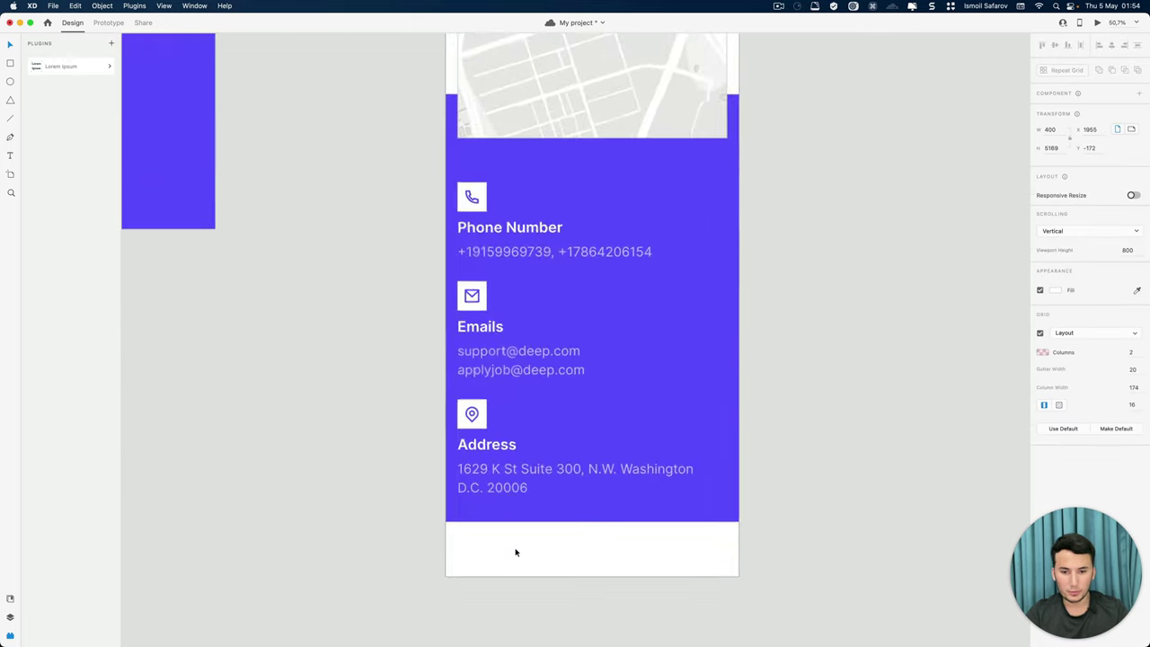
{"action": "left_click", "coordinate": [548, 517]}
{"action": "left_click_drag", "start_coordinate": [592, 521], "coordinate": [581, 541]}
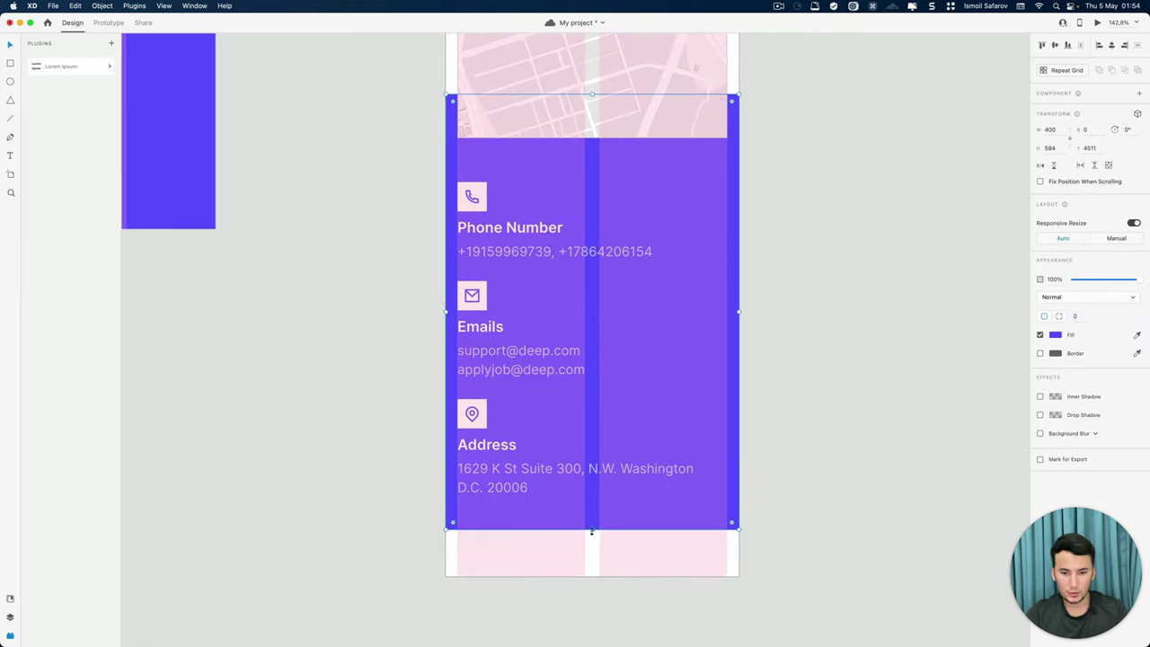
{"action": "left_click_drag", "start_coordinate": [591, 531], "coordinate": [591, 541]}
{"action": "scroll", "coordinate": [578, 539], "scroll_direction": "up", "scroll_amount": 1}
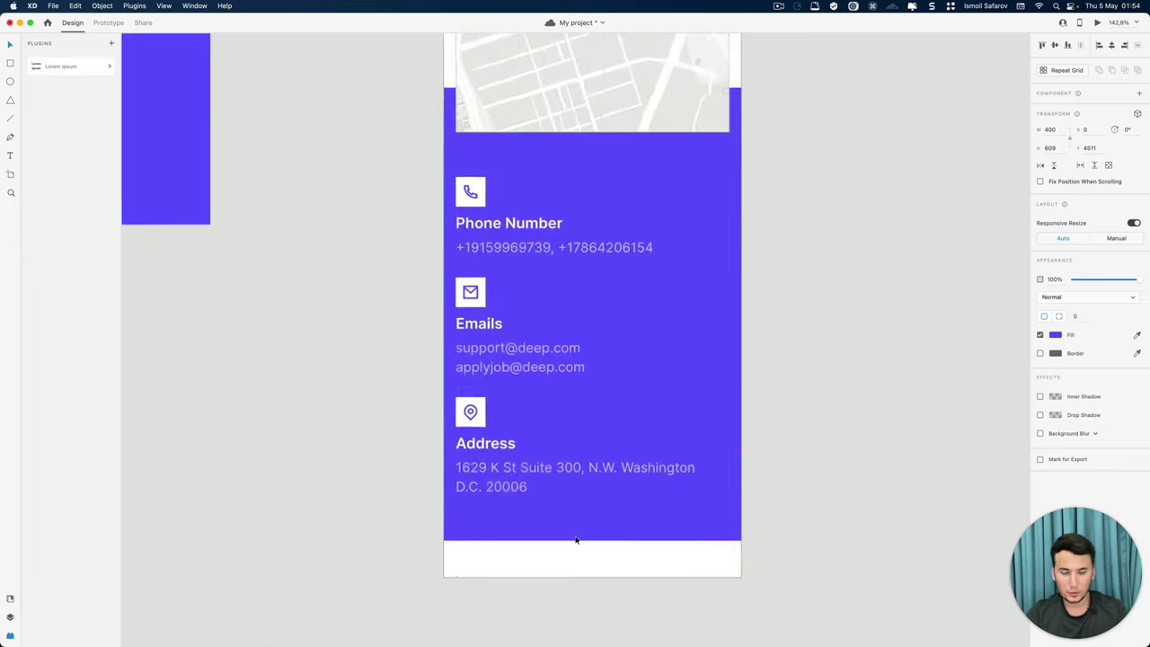
{"action": "scroll", "coordinate": [578, 540], "scroll_direction": "up", "scroll_amount": 2}
{"action": "scroll", "coordinate": [578, 539], "scroll_direction": "up", "scroll_amount": 3}
{"action": "scroll", "coordinate": [593, 544], "scroll_direction": "up", "scroll_amount": 1}
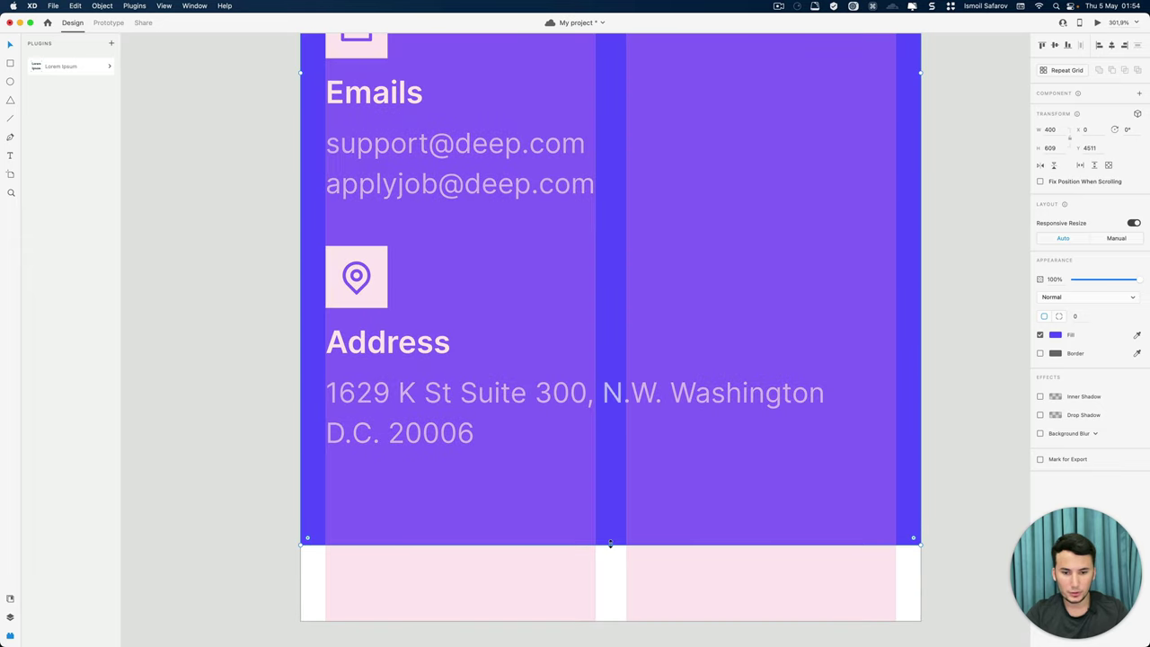
{"action": "left_click_drag", "start_coordinate": [610, 542], "coordinate": [610, 539]}
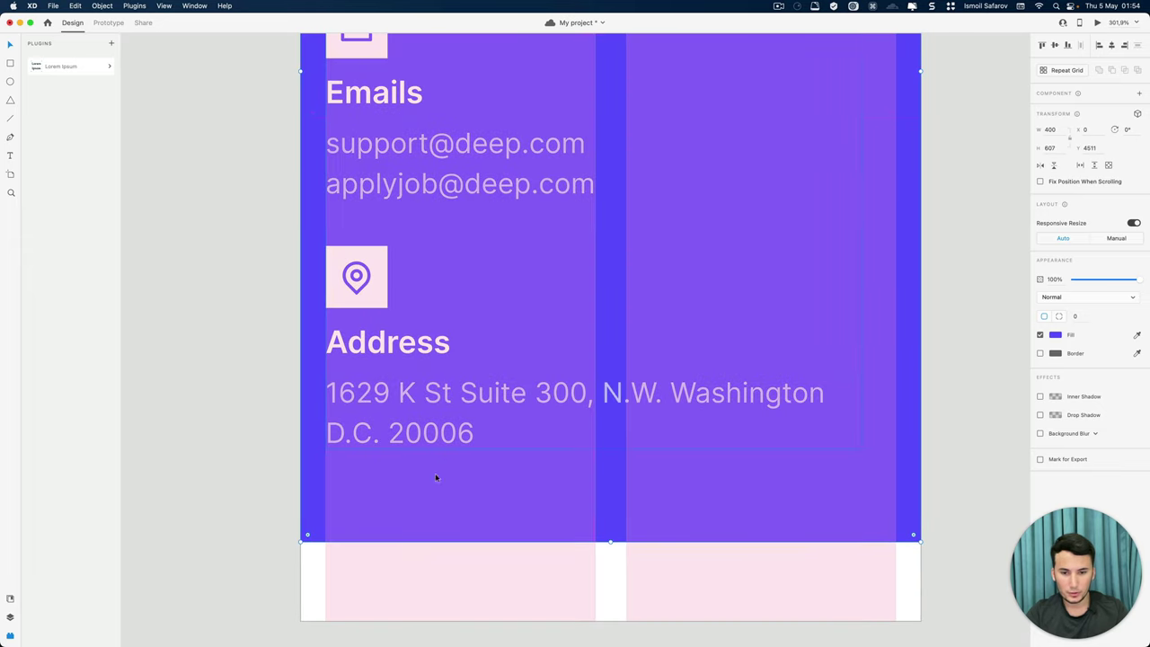
- Trim the mobile artboard's bottom from 5169 to 5119 so it ends at the purple block
{"action": "left_click", "coordinate": [493, 570]}
{"action": "scroll", "coordinate": [493, 569], "scroll_direction": "up", "scroll_amount": 1}
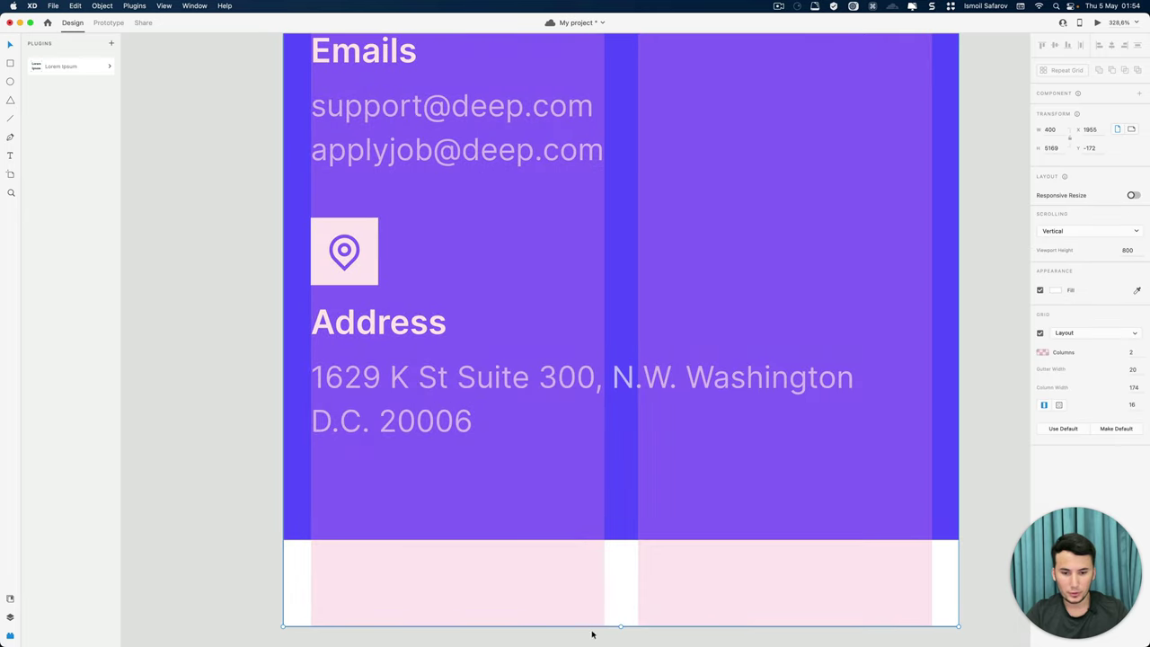
{"action": "left_click_drag", "start_coordinate": [620, 626], "coordinate": [614, 540]}
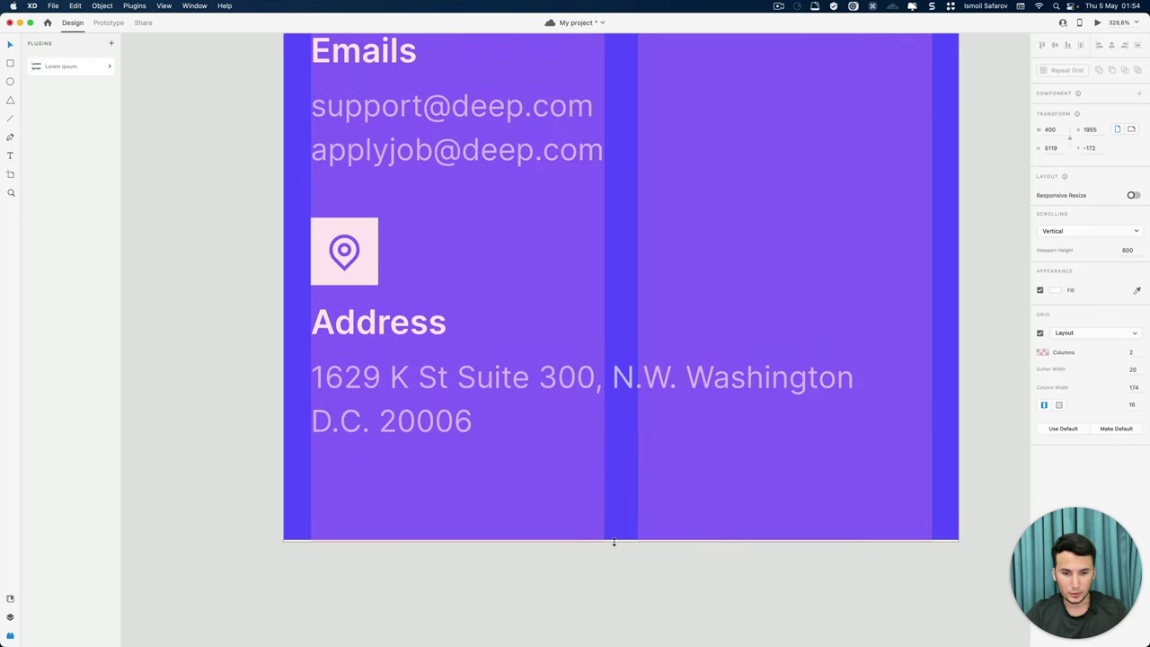
{"action": "left_click", "coordinate": [585, 585]}
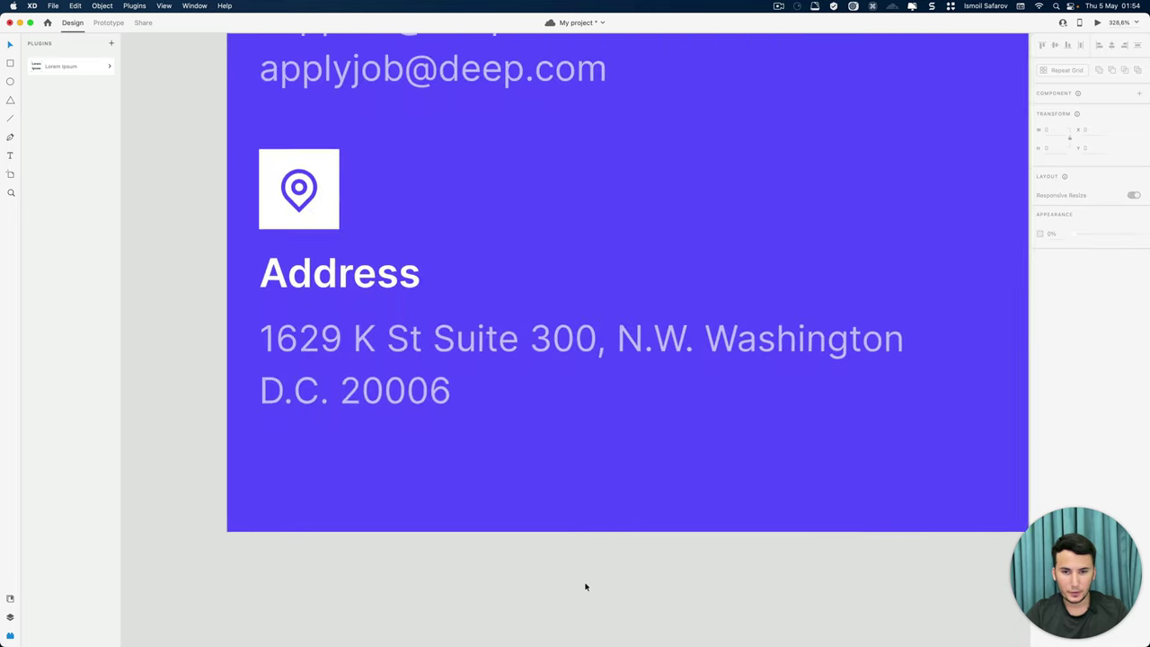
{"action": "scroll", "coordinate": [585, 585], "scroll_direction": "down", "scroll_amount": 5}
- Copy the purple map pin from the desktop map onto the mobile map, near its centre
{"action": "scroll", "coordinate": [403, 503], "scroll_direction": "down", "scroll_amount": 2}
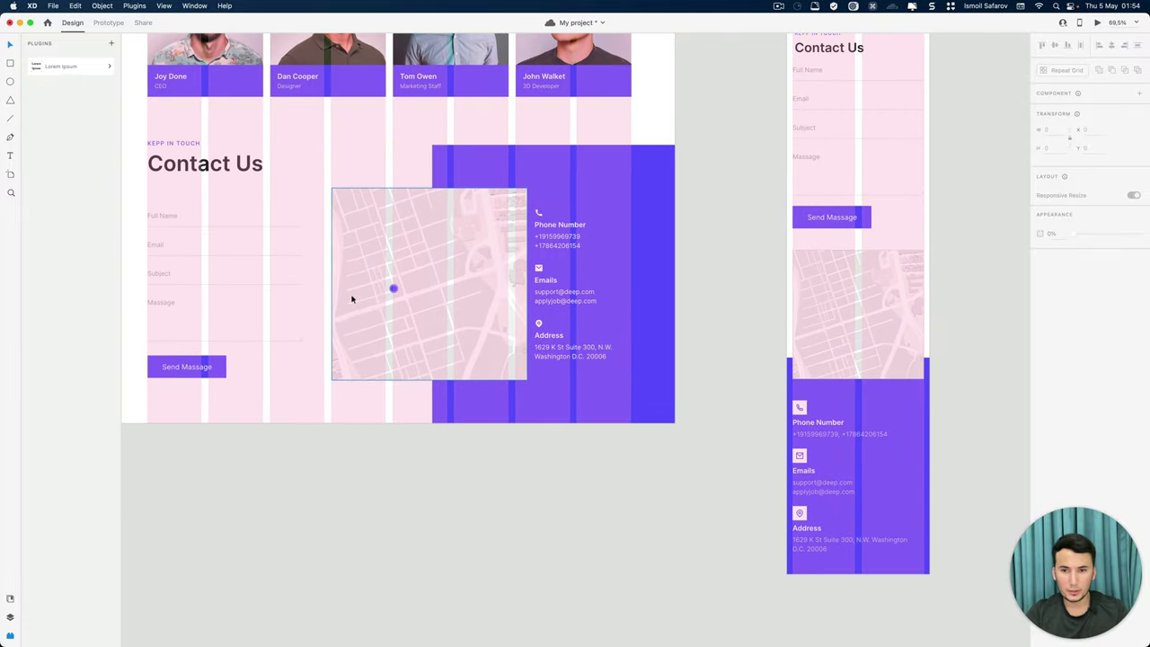
{"action": "left_click", "coordinate": [393, 290]}
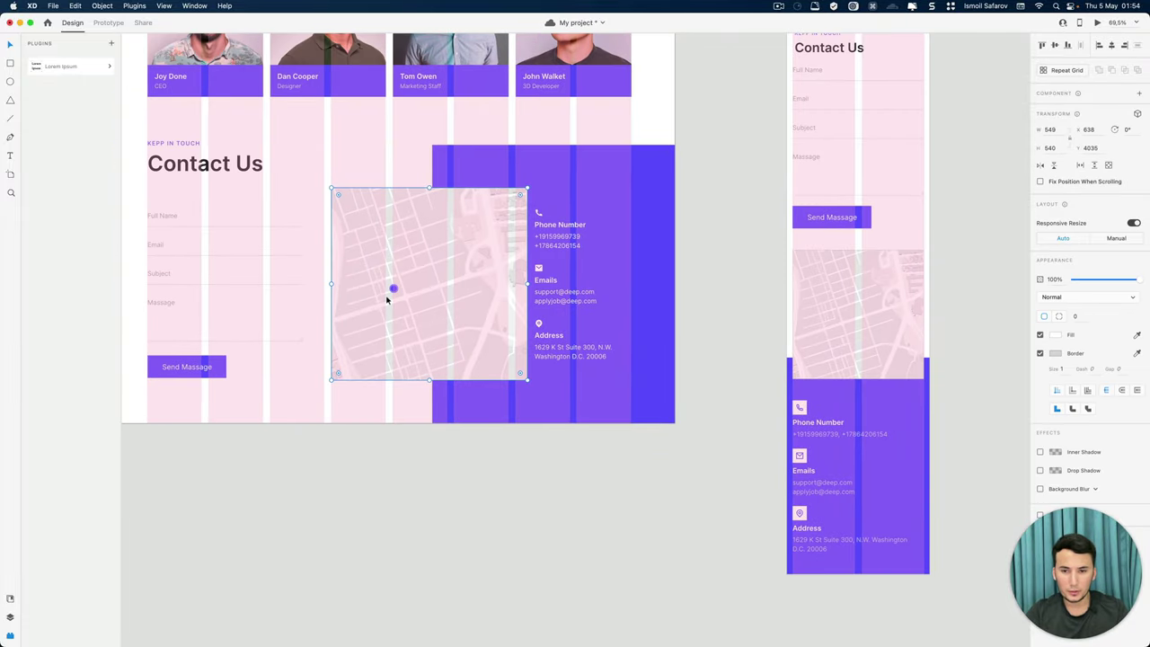
{"action": "double_click", "coordinate": [387, 299]}
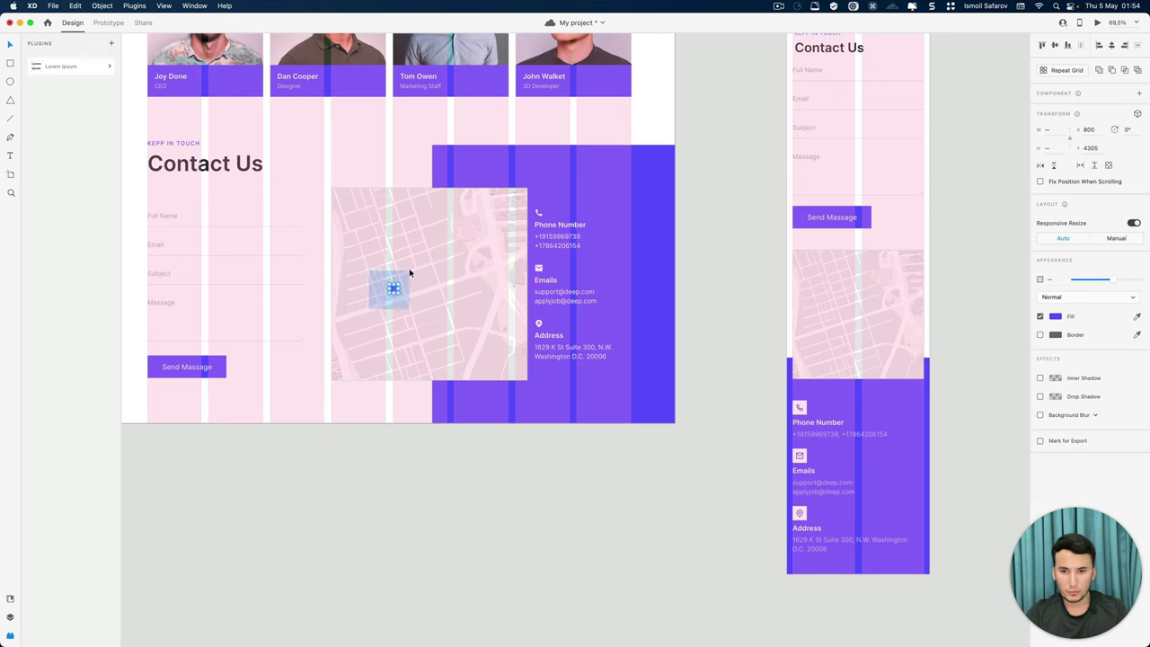
{"action": "left_click_drag", "start_coordinate": [393, 288], "coordinate": [853, 322]}
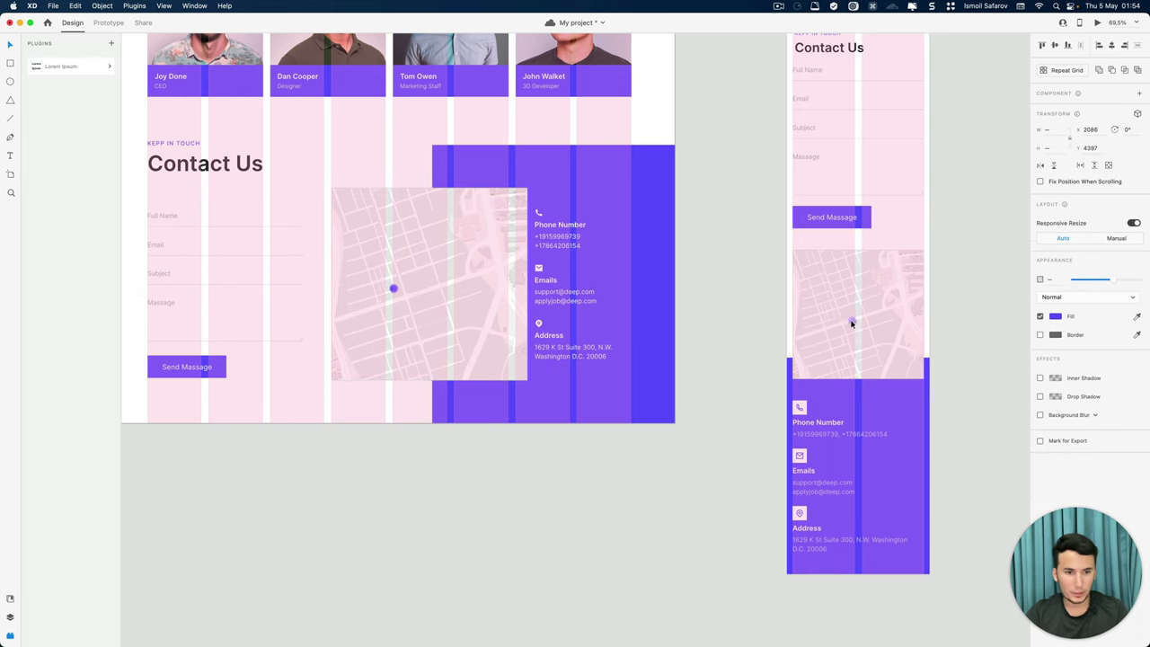
{"action": "scroll", "coordinate": [876, 330], "scroll_direction": "right", "scroll_amount": 2}
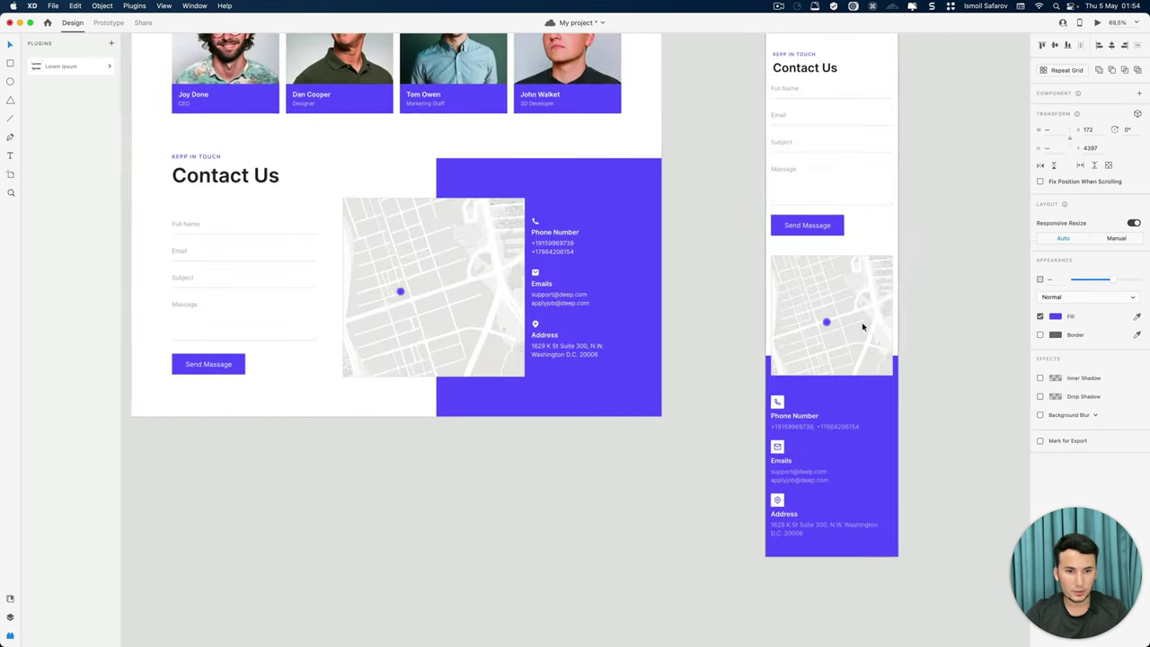
{"action": "scroll", "coordinate": [864, 327], "scroll_direction": "up", "scroll_amount": 3}
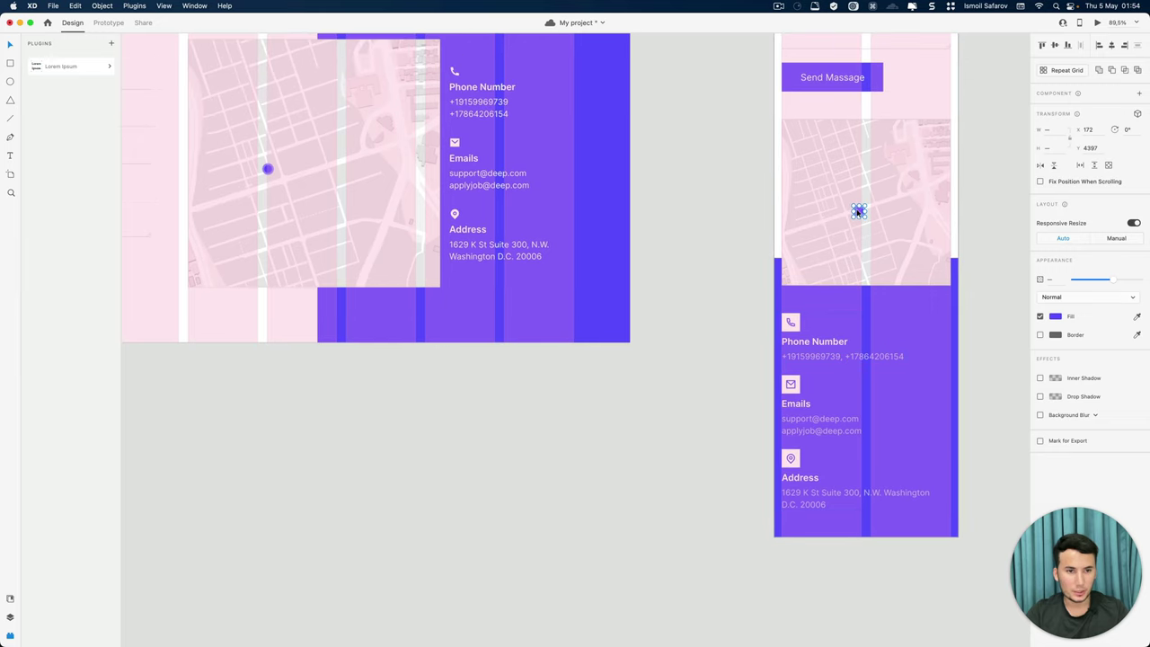
{"action": "left_click_drag", "start_coordinate": [859, 212], "coordinate": [836, 208]}
{"action": "scroll", "coordinate": [800, 245], "scroll_direction": "down", "scroll_amount": 1}
{"action": "scroll", "coordinate": [798, 246], "scroll_direction": "down", "scroll_amount": 5}
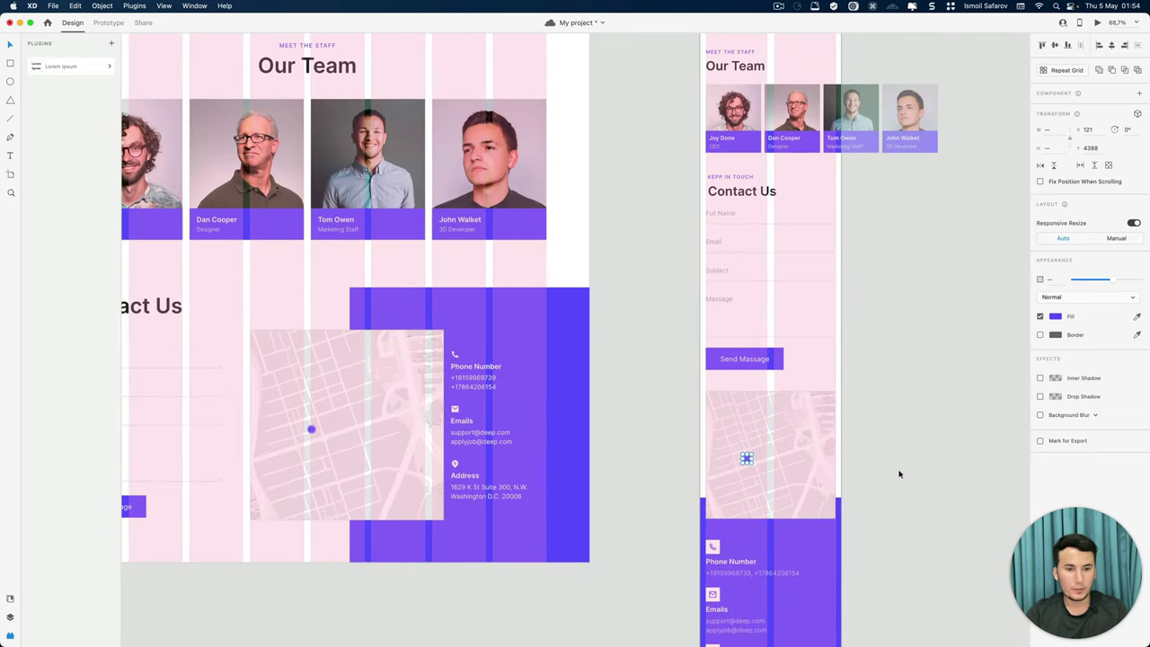
- Zoom out, review the mobile layout up to the Digital Agency hero, and select the Project landing – Mobile artboard
{"action": "left_click", "coordinate": [901, 474]}
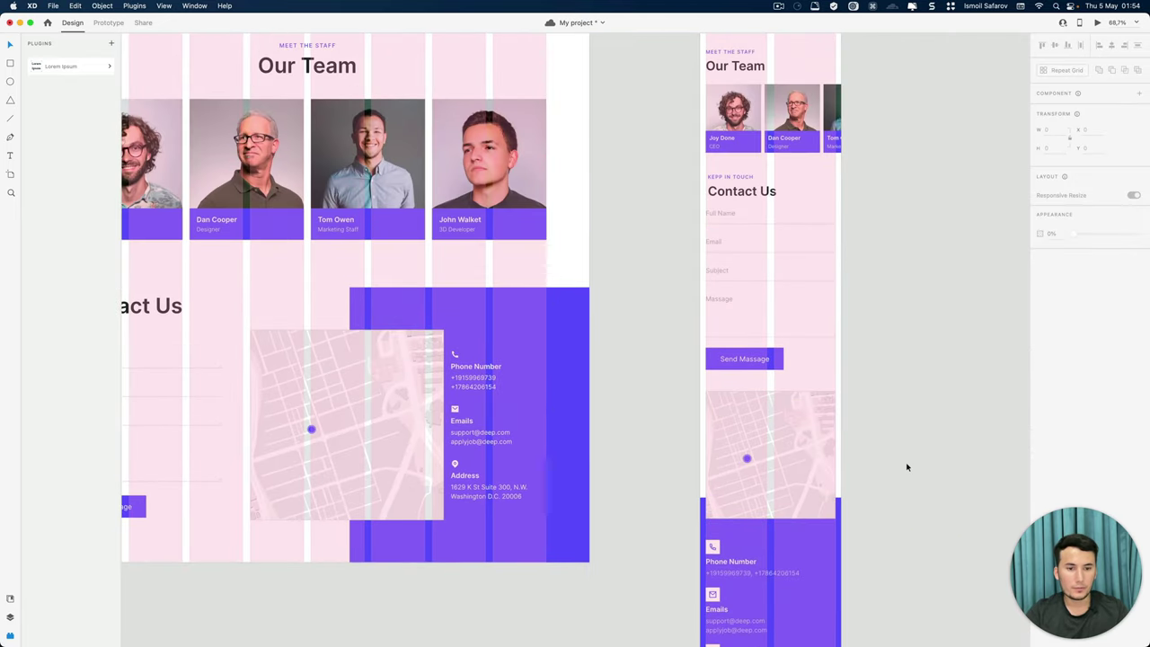
{"action": "scroll", "coordinate": [907, 467], "scroll_direction": "down", "scroll_amount": 2}
{"action": "scroll", "coordinate": [907, 467], "scroll_direction": "right", "scroll_amount": 3}
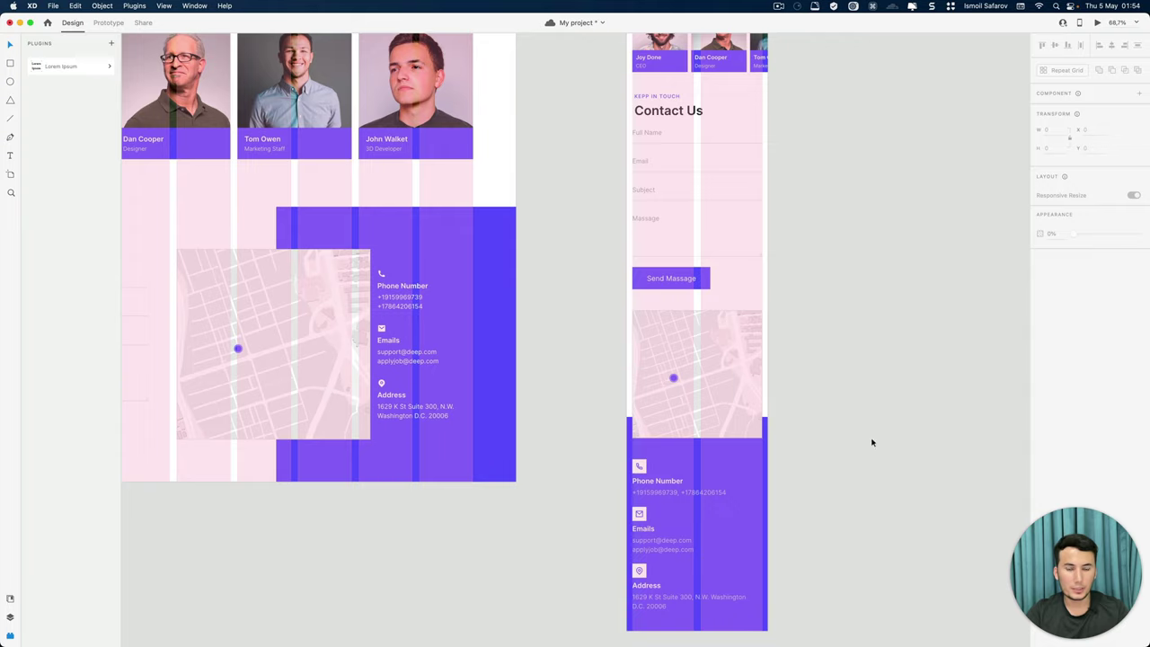
{"action": "scroll", "coordinate": [822, 433], "scroll_direction": "down", "scroll_amount": 2}
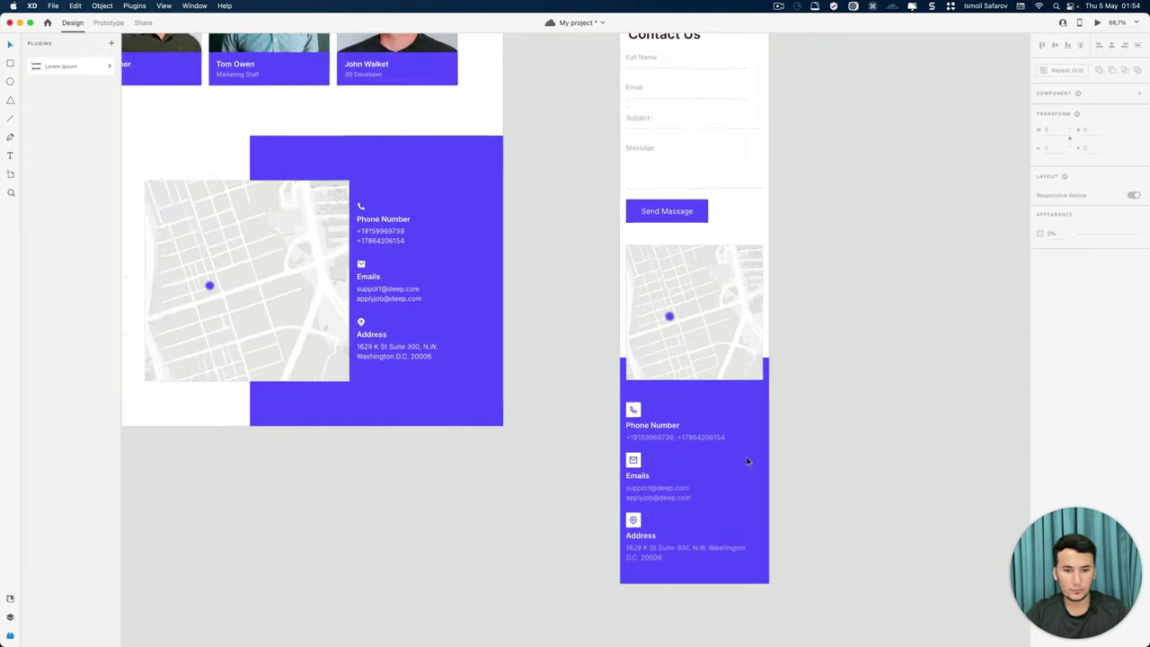
{"action": "scroll", "coordinate": [746, 462], "scroll_direction": "up", "scroll_amount": 2}
{"action": "scroll", "coordinate": [746, 462], "scroll_direction": "up", "scroll_amount": 3}
{"action": "scroll", "coordinate": [739, 461], "scroll_direction": "down", "scroll_amount": 1}
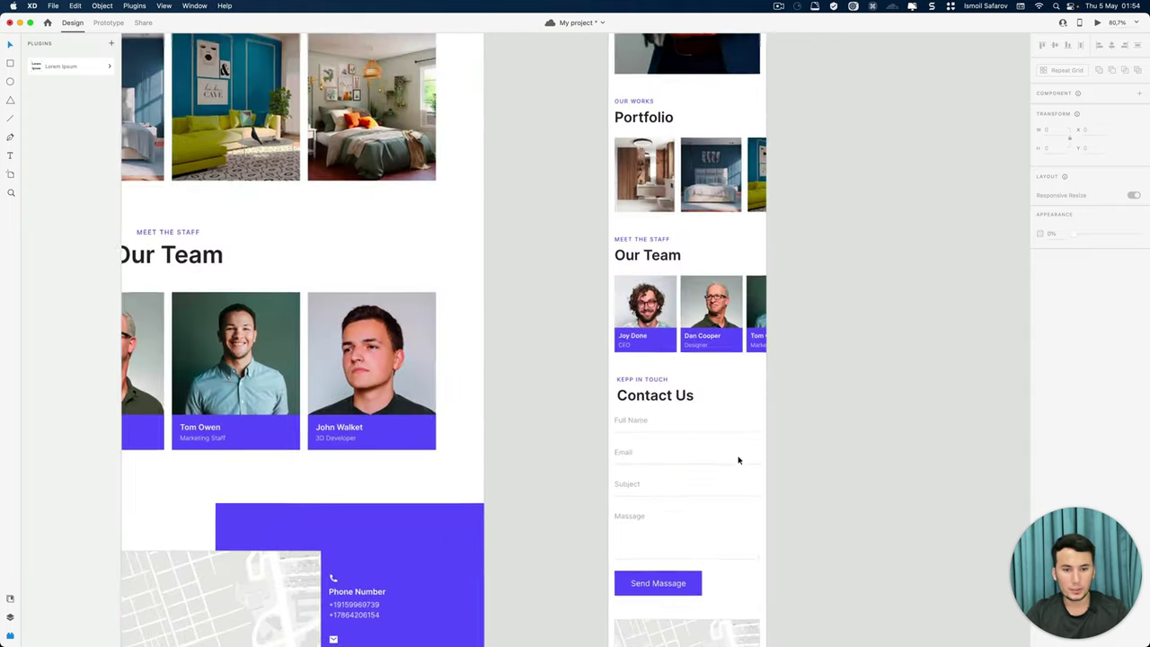
{"action": "scroll", "coordinate": [738, 460], "scroll_direction": "down", "scroll_amount": 5}
{"action": "key", "text": "super+shift+apostrophe"}
{"action": "scroll", "coordinate": [739, 460], "scroll_direction": "right", "scroll_amount": 2}
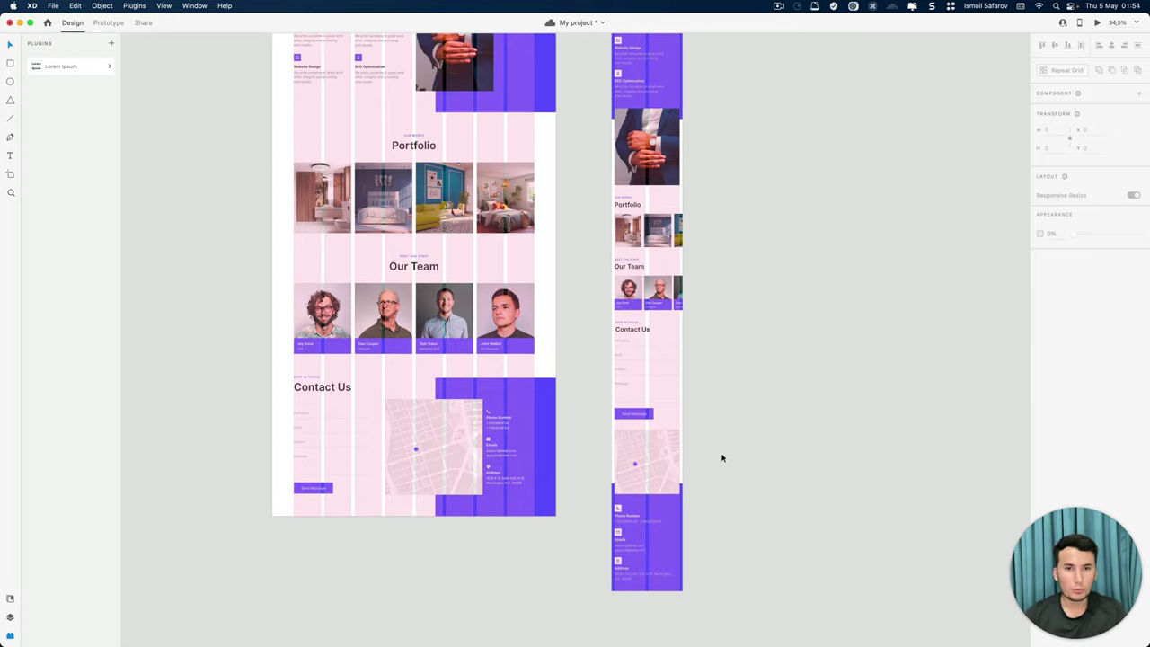
{"action": "scroll", "coordinate": [722, 458], "scroll_direction": "up", "scroll_amount": 2}
{"action": "scroll", "coordinate": [722, 459], "scroll_direction": "up", "scroll_amount": 3}
{"action": "scroll", "coordinate": [728, 458], "scroll_direction": "down", "scroll_amount": 2}
{"action": "scroll", "coordinate": [730, 457], "scroll_direction": "down", "scroll_amount": 10}
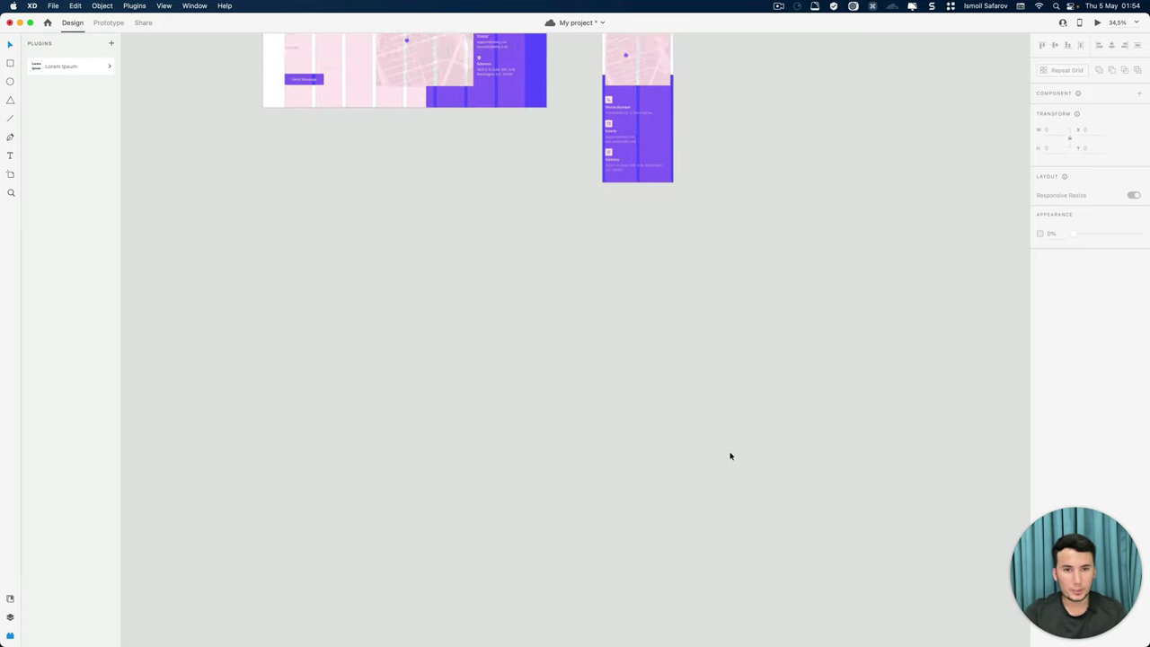
{"action": "scroll", "coordinate": [729, 456], "scroll_direction": "up", "scroll_amount": 10}
{"action": "scroll", "coordinate": [719, 454], "scroll_direction": "up", "scroll_amount": 5}
{"action": "left_click", "coordinate": [620, 389]}
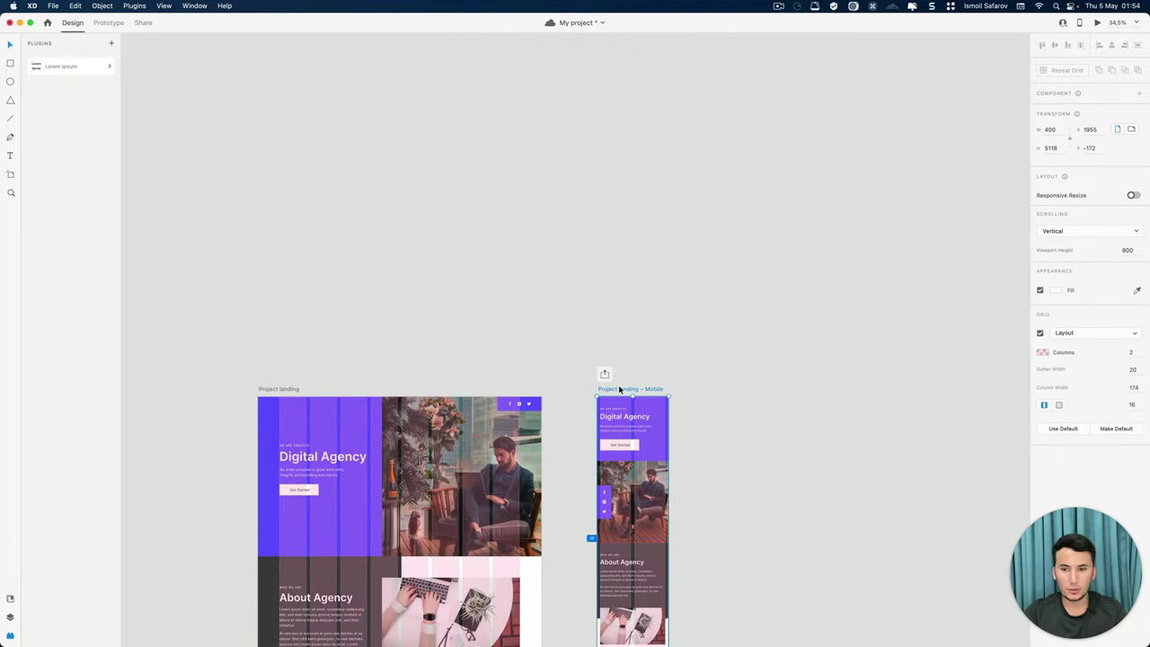
{"action": "scroll", "coordinate": [711, 419], "scroll_direction": "up", "scroll_amount": 5}
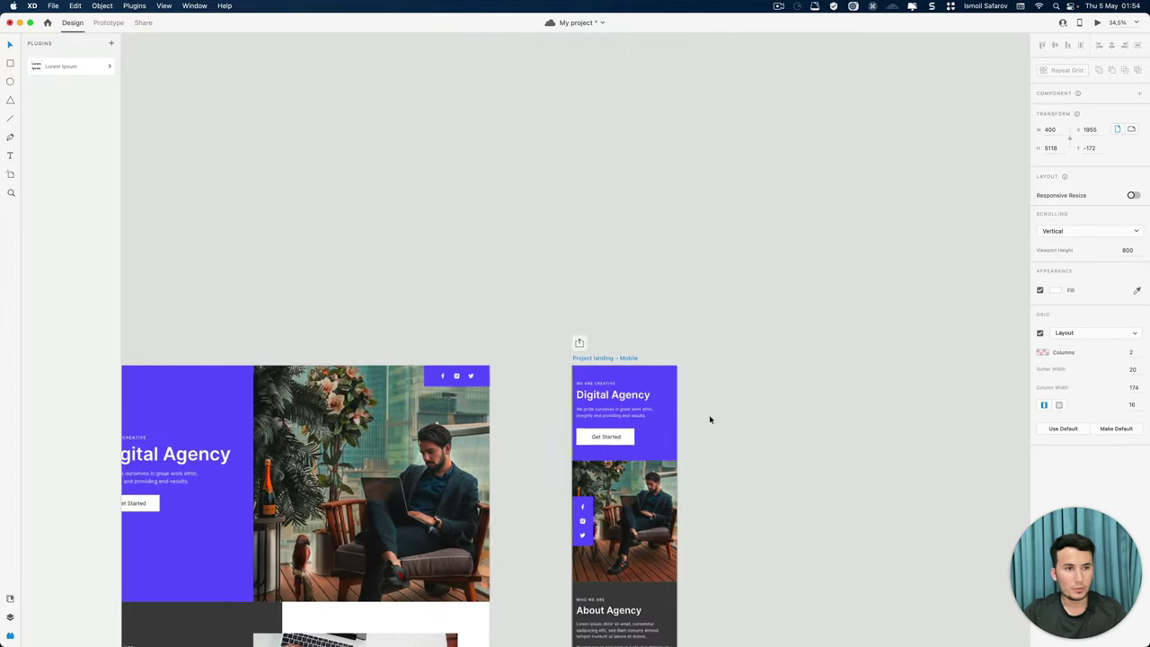
{"action": "left_click", "coordinate": [1096, 23]}
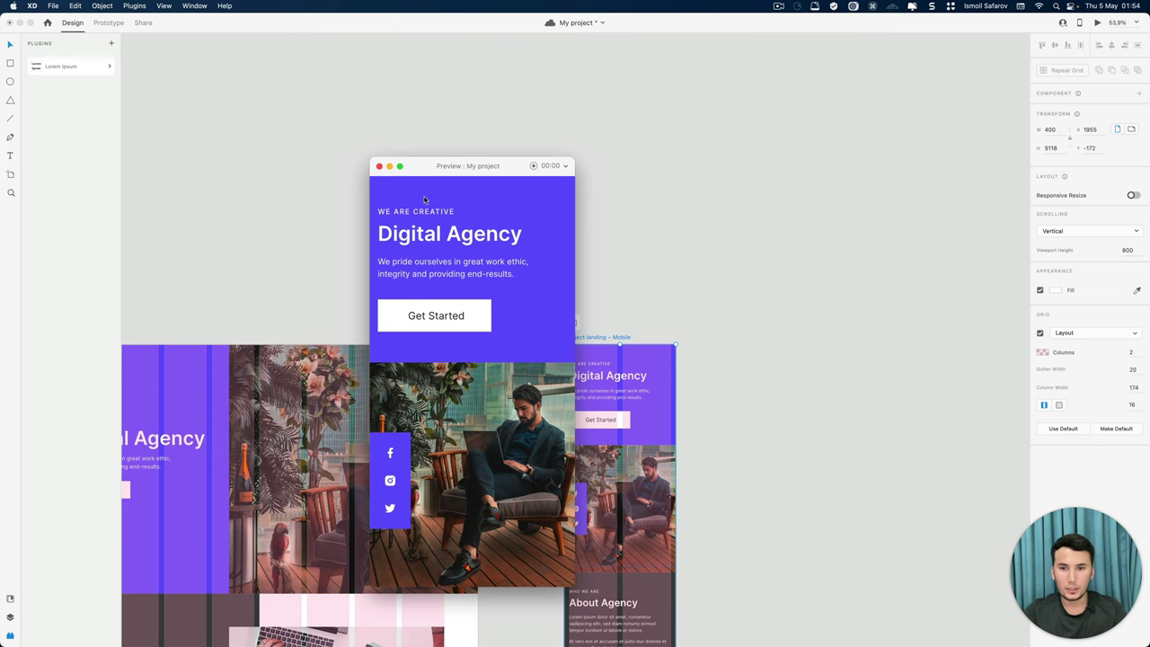
{"action": "mouse_move", "coordinate": [437, 174]}
{"action": "left_mouse_down"}
{"action": "mouse_move", "coordinate": [821, 41]}
{"action": "mouse_move", "coordinate": [819, 90]}
{"action": "left_mouse_up"}
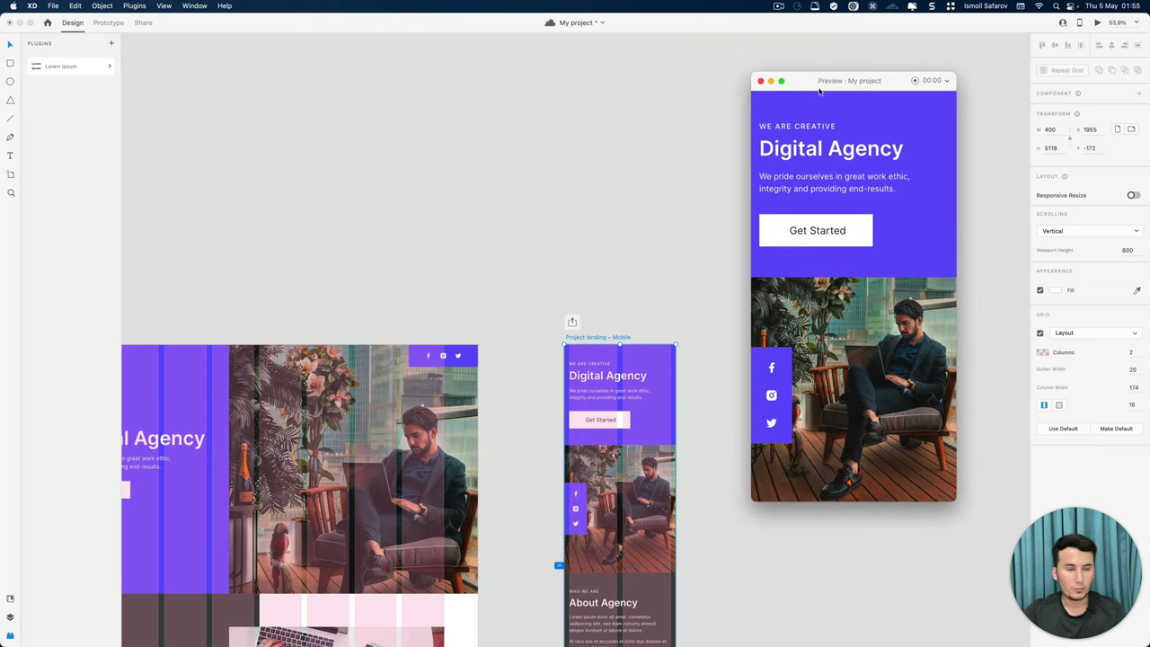
{"action": "left_click", "coordinate": [780, 82]}
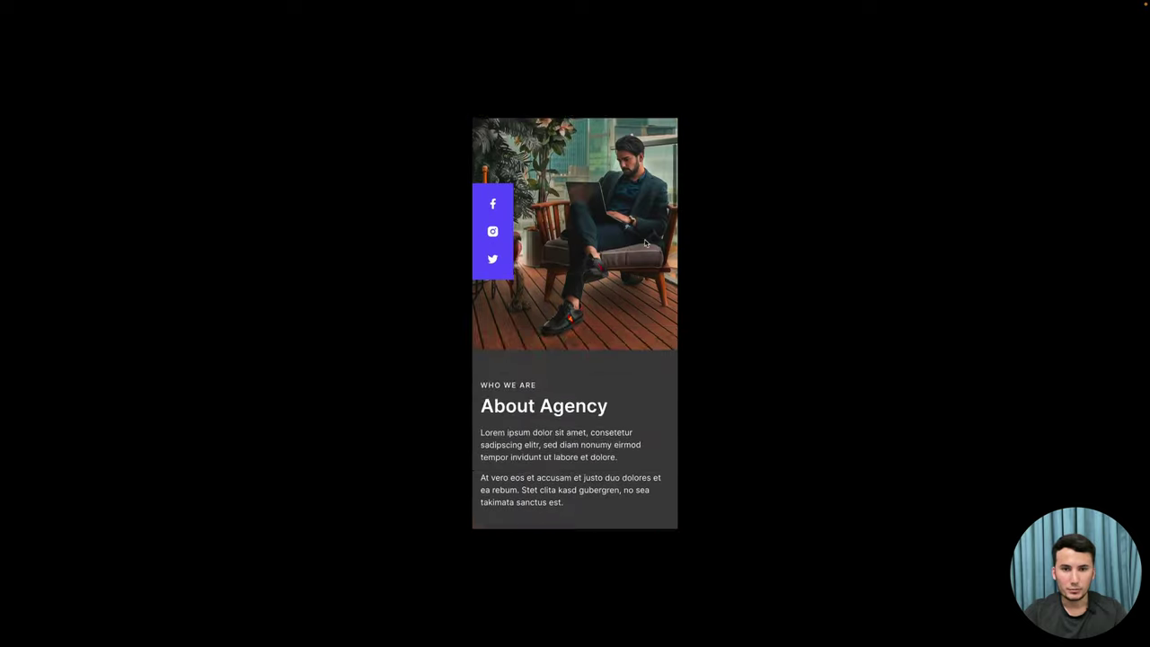
{"action": "scroll", "coordinate": [641, 246], "scroll_direction": "down", "scroll_amount": 2}
{"action": "scroll", "coordinate": [641, 245], "scroll_direction": "down", "scroll_amount": 2}
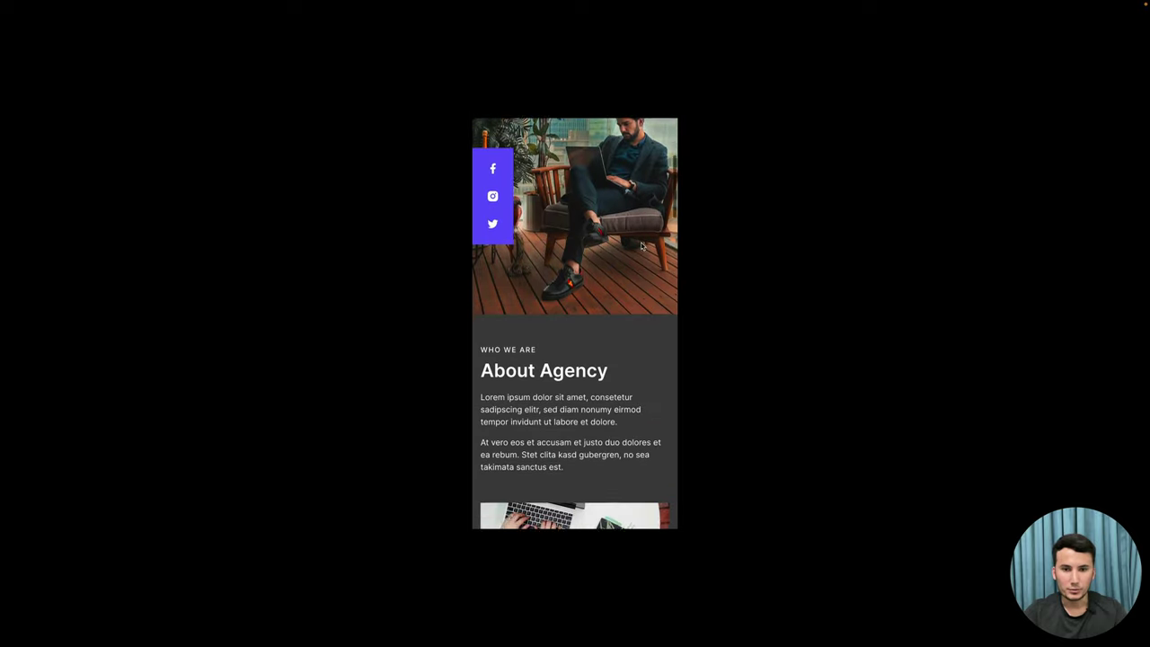
{"action": "scroll", "coordinate": [641, 245], "scroll_direction": "down", "scroll_amount": 2}
{"action": "scroll", "coordinate": [641, 245], "scroll_direction": "down", "scroll_amount": 2}
{"action": "scroll", "coordinate": [642, 245], "scroll_direction": "down", "scroll_amount": 2}
{"action": "scroll", "coordinate": [642, 245], "scroll_direction": "down", "scroll_amount": 1}
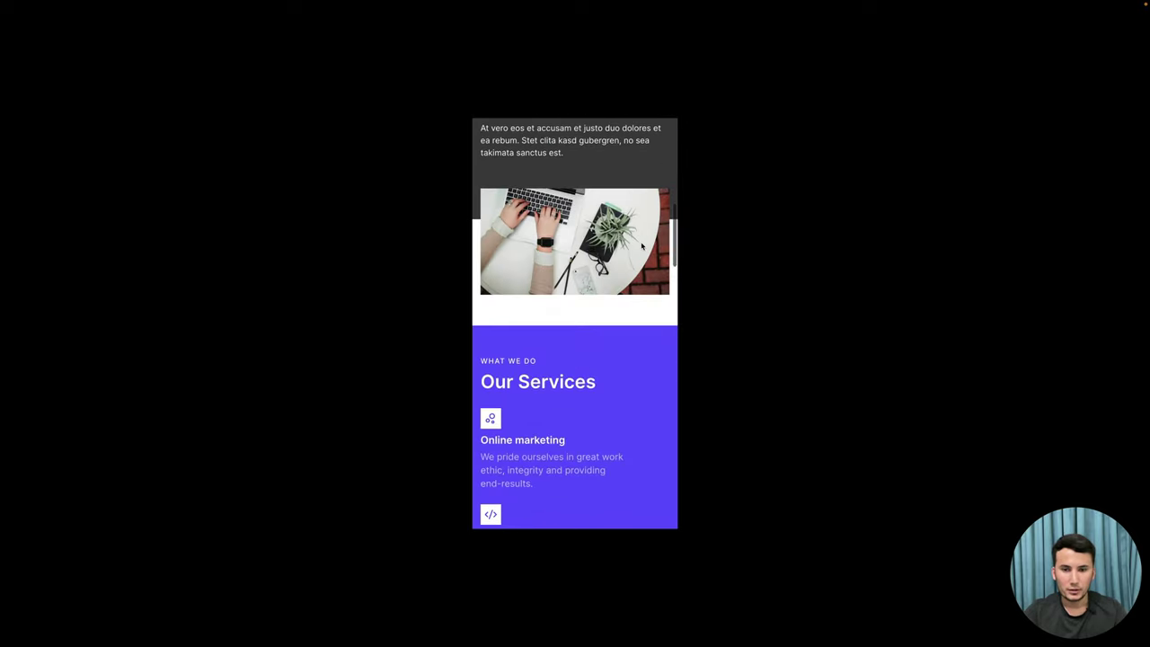
{"action": "scroll", "coordinate": [641, 246], "scroll_direction": "down", "scroll_amount": 2}
{"action": "scroll", "coordinate": [641, 246], "scroll_direction": "down", "scroll_amount": 2}
{"action": "scroll", "coordinate": [642, 245], "scroll_direction": "down", "scroll_amount": 2}
{"action": "scroll", "coordinate": [642, 245], "scroll_direction": "down", "scroll_amount": 2}
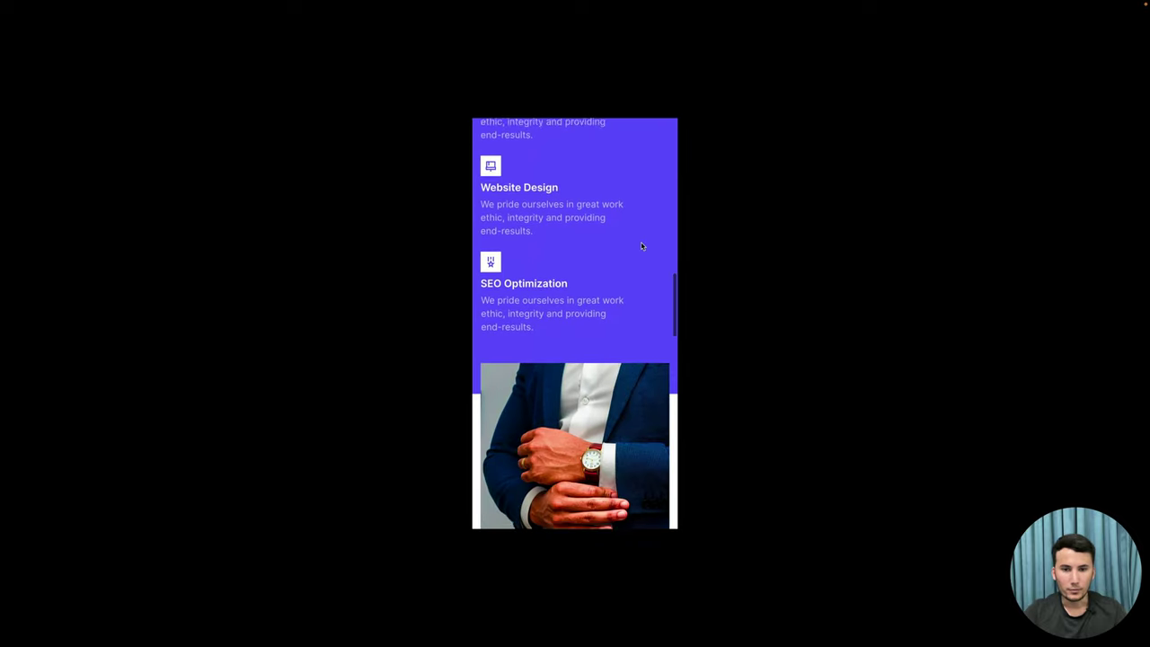
{"action": "scroll", "coordinate": [642, 245], "scroll_direction": "down", "scroll_amount": 2}
{"action": "scroll", "coordinate": [641, 246], "scroll_direction": "down", "scroll_amount": 3}
{"action": "scroll", "coordinate": [641, 246], "scroll_direction": "down", "scroll_amount": 3}
{"action": "scroll", "coordinate": [642, 245], "scroll_direction": "down", "scroll_amount": 2}
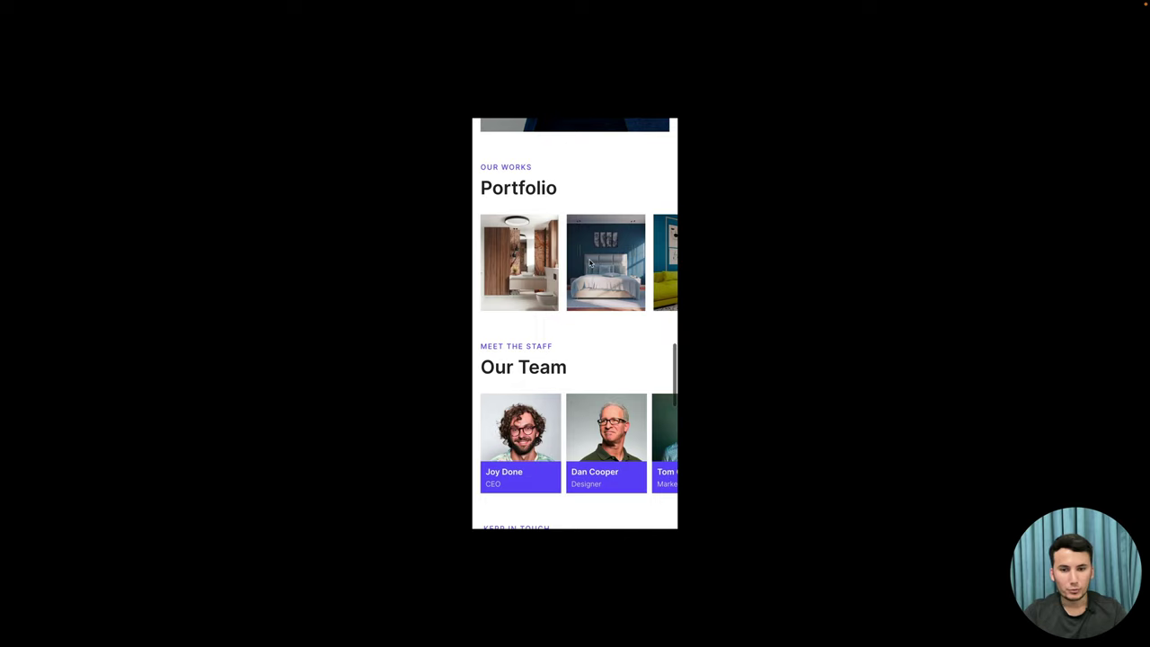
{"action": "scroll", "coordinate": [591, 262], "scroll_direction": "down", "scroll_amount": 4}
{"action": "scroll", "coordinate": [590, 261], "scroll_direction": "down", "scroll_amount": 3}
{"action": "scroll", "coordinate": [590, 261], "scroll_direction": "down", "scroll_amount": 2}
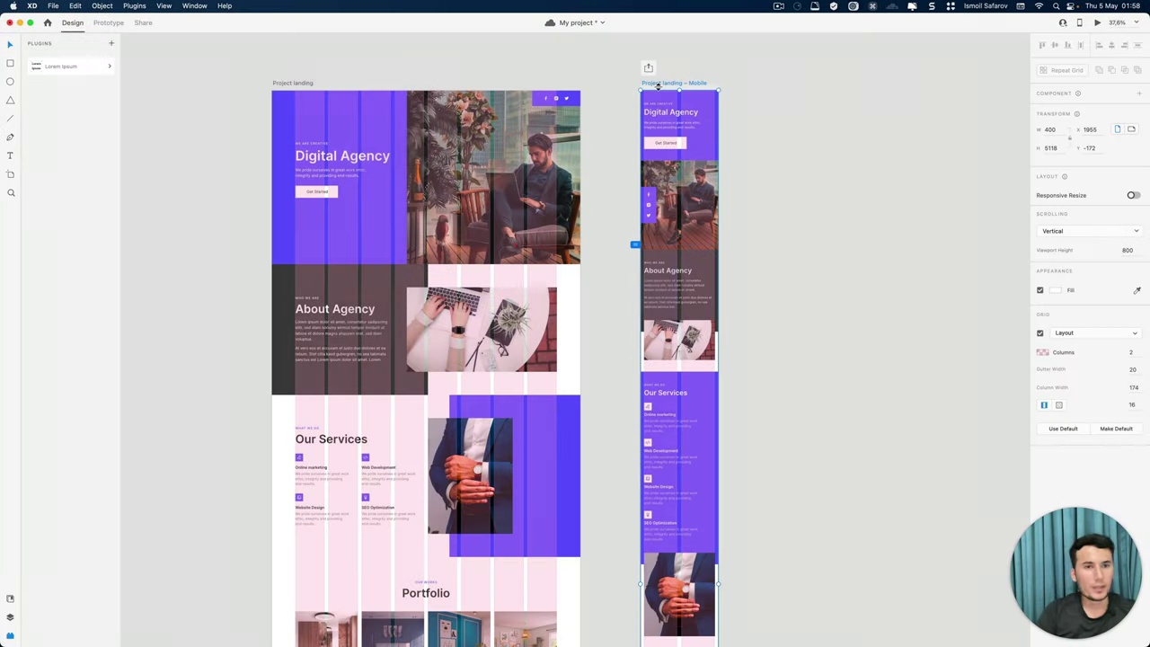